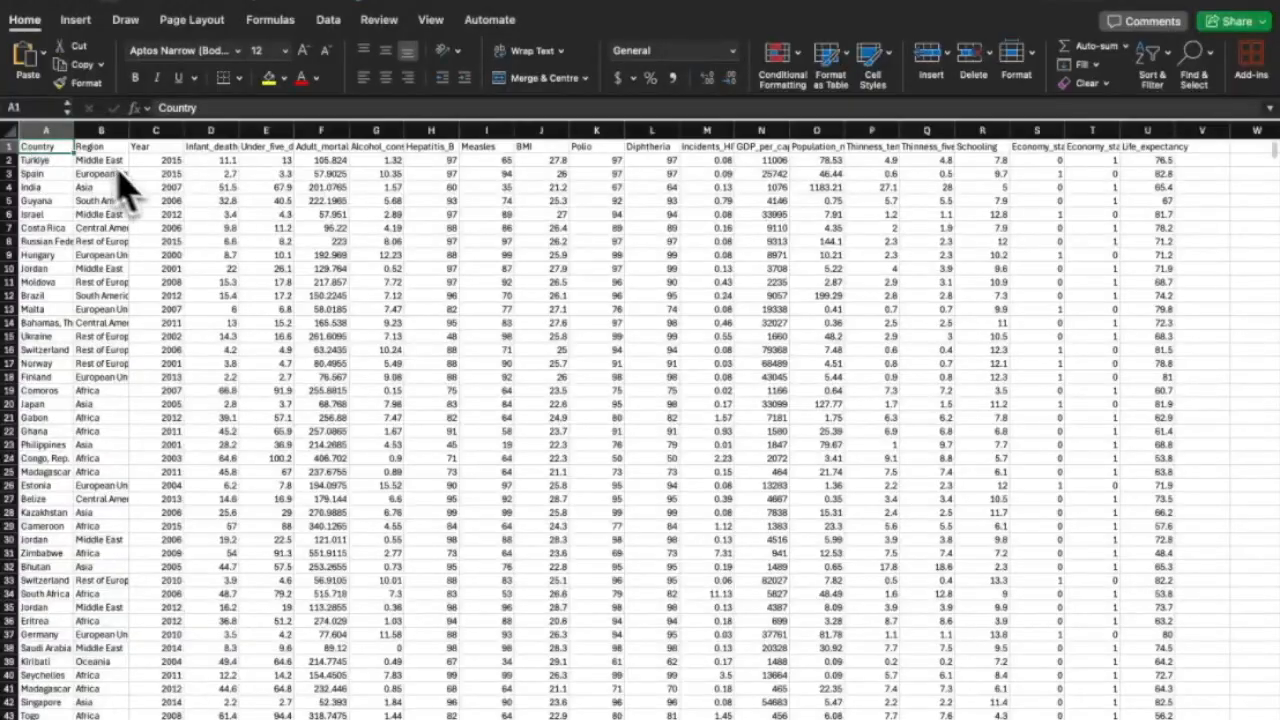
Scroll through the newly opened Life Expectancy (WHO) dataset to view its rows and columns.
scroll(150, 200, down, 5)
scroll(150, 200, right, 3)
scroll(148, 200, right, 5)
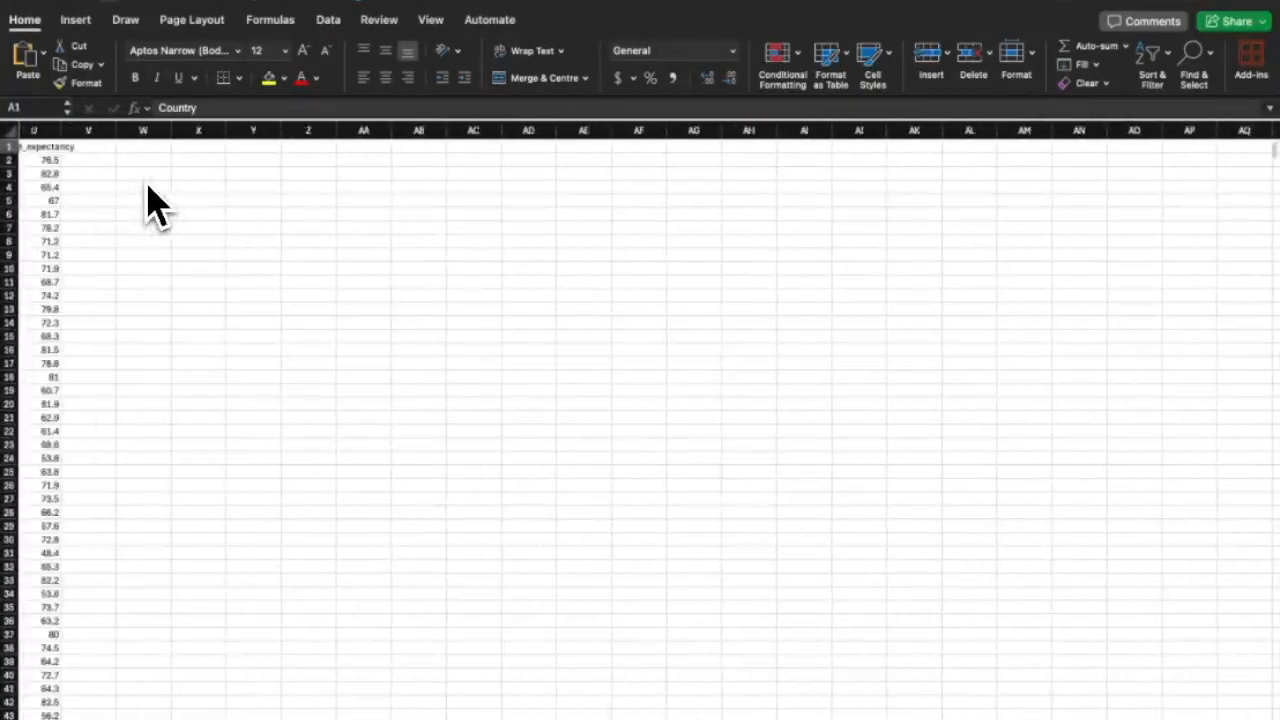
AutoFit every column's width to its contents across the whole worksheet.
scroll(148, 200, left, 10)
click(12, 128)
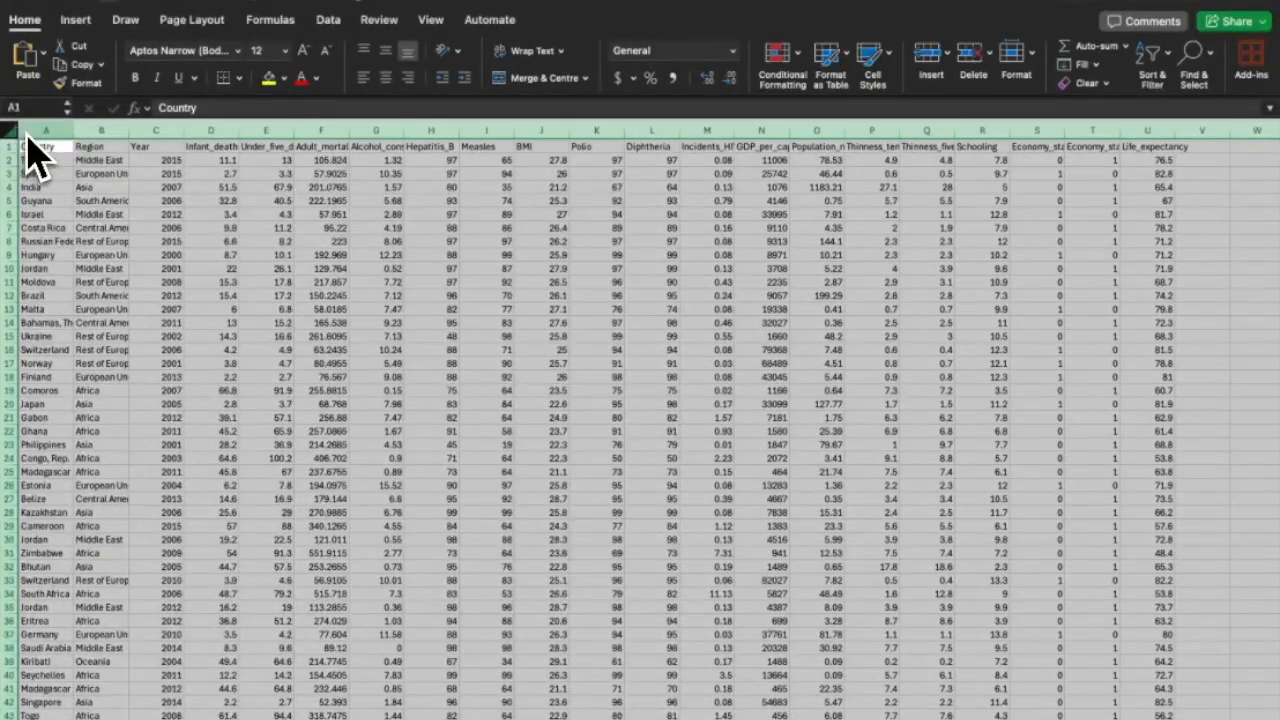
double_click(100, 134)
click(243, 188)
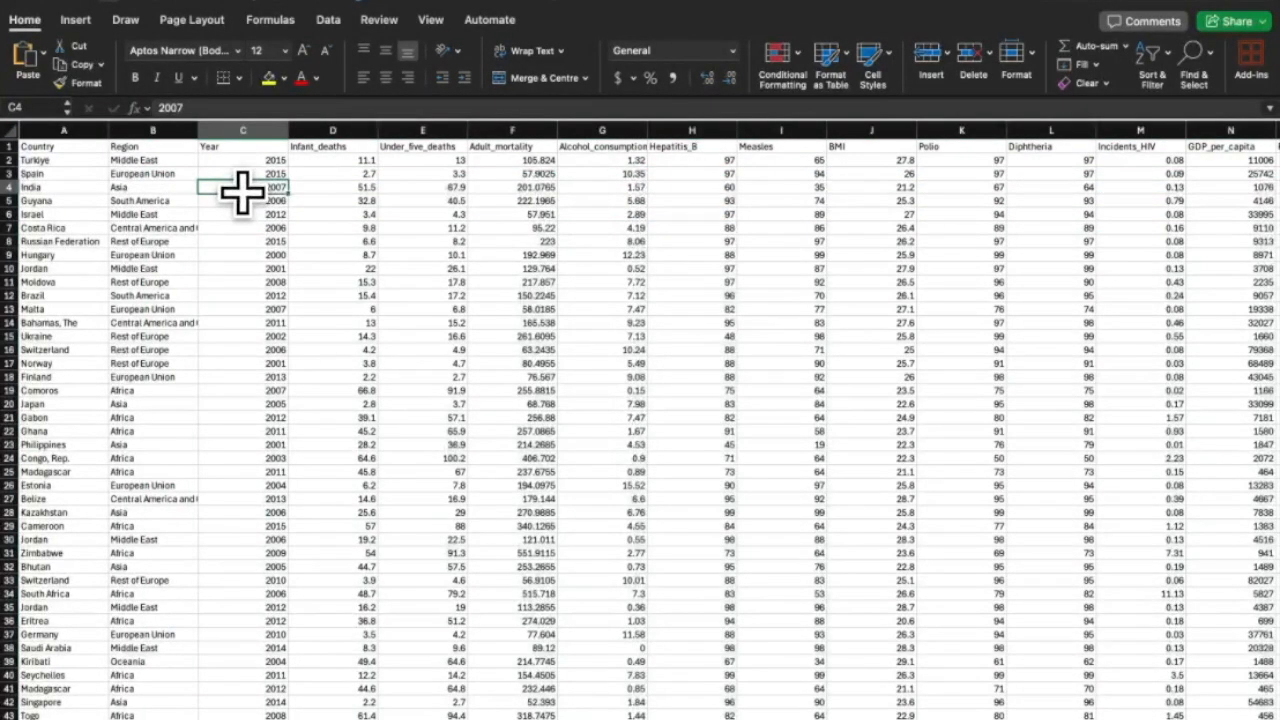
Sort the whole table by Year, smallest to largest, expanding the selection.
click(266, 132)
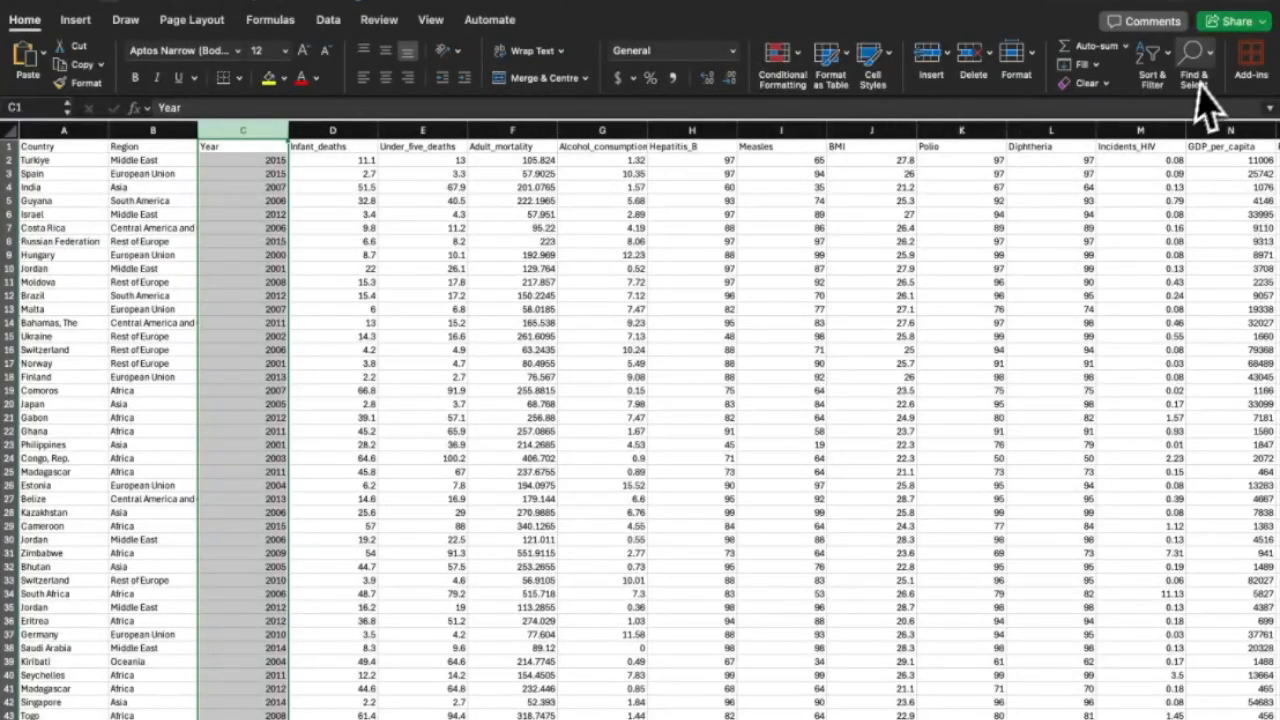
click(1160, 60)
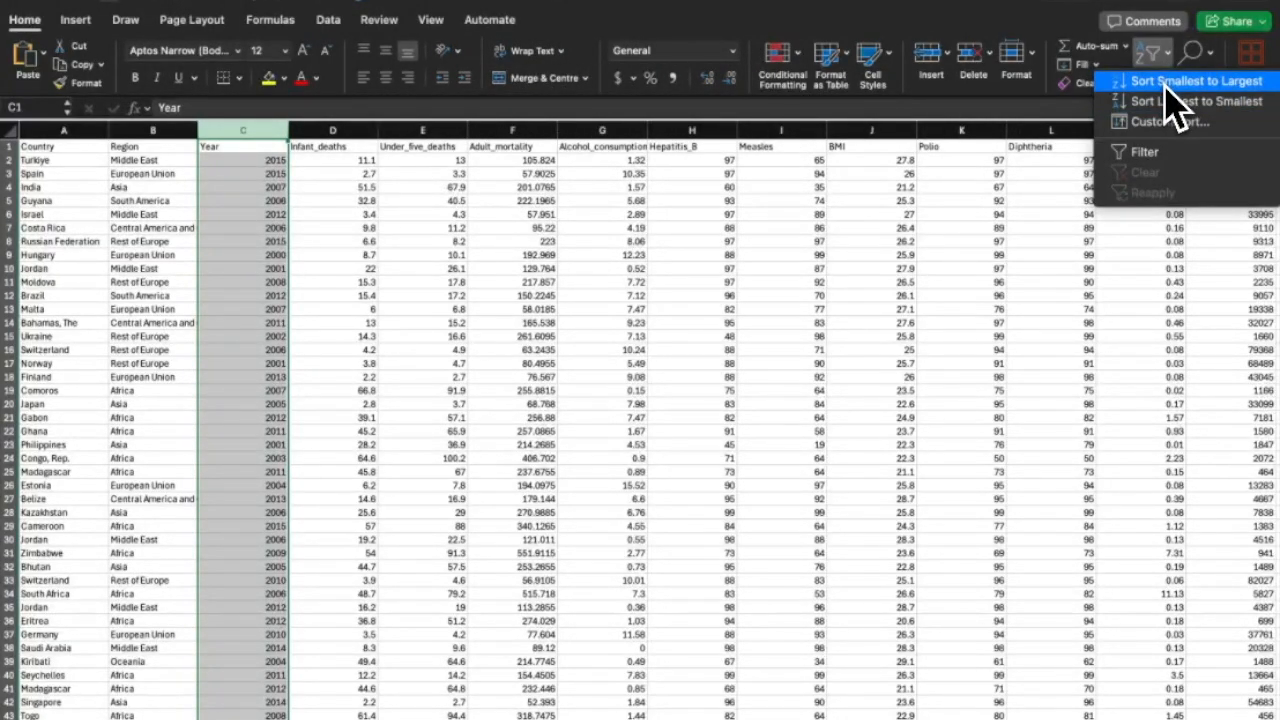
click(1165, 82)
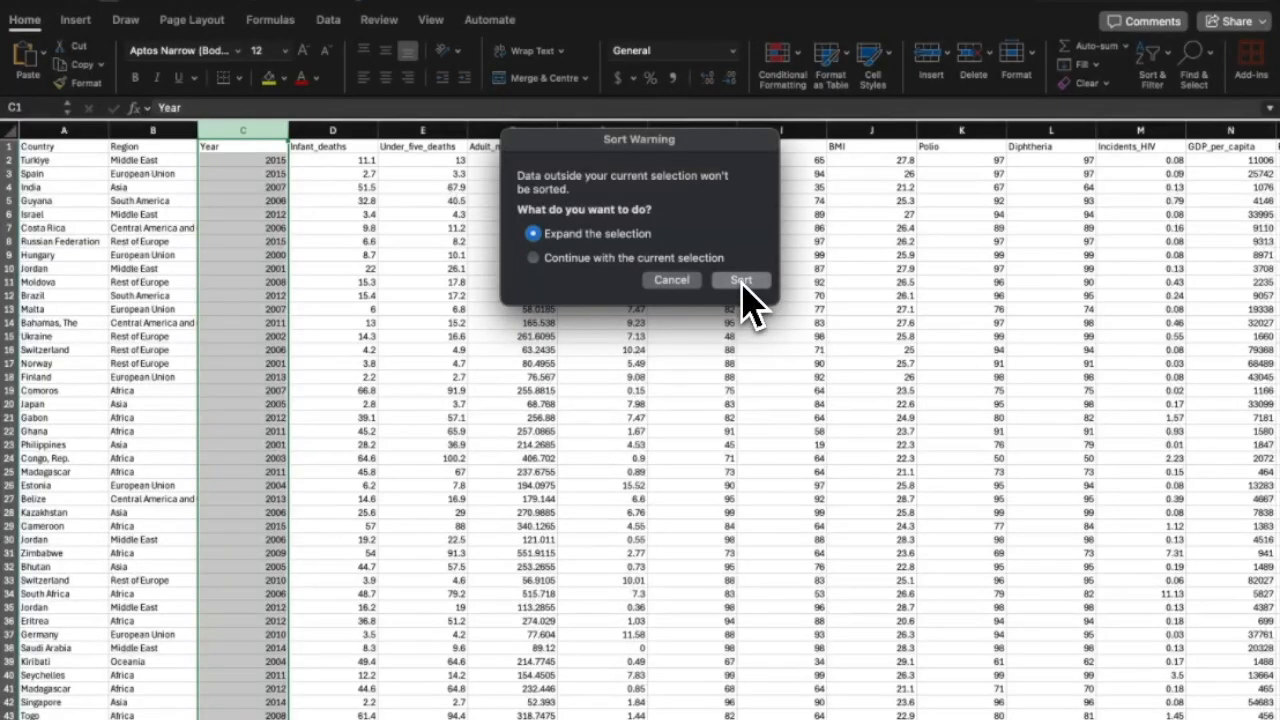
click(741, 281)
Re-sort the whole table A to Z by Country, keeping years ascending within each country.
click(63, 131)
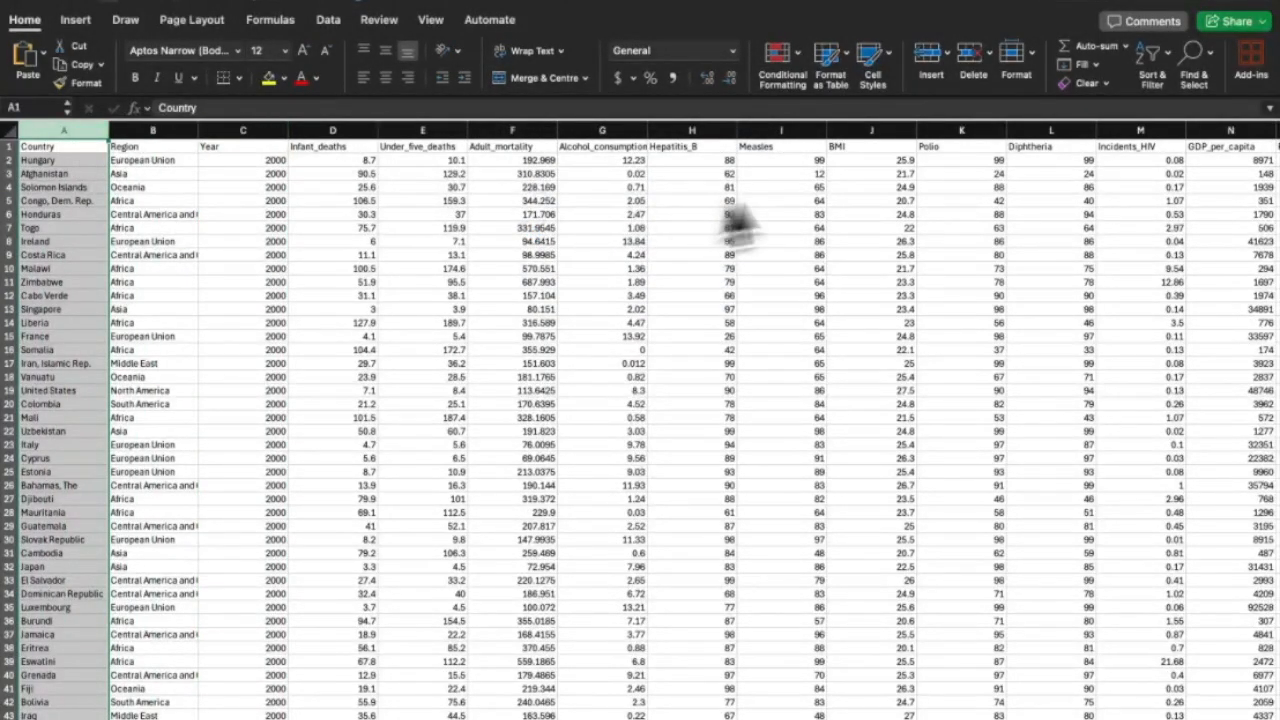
click(1179, 64)
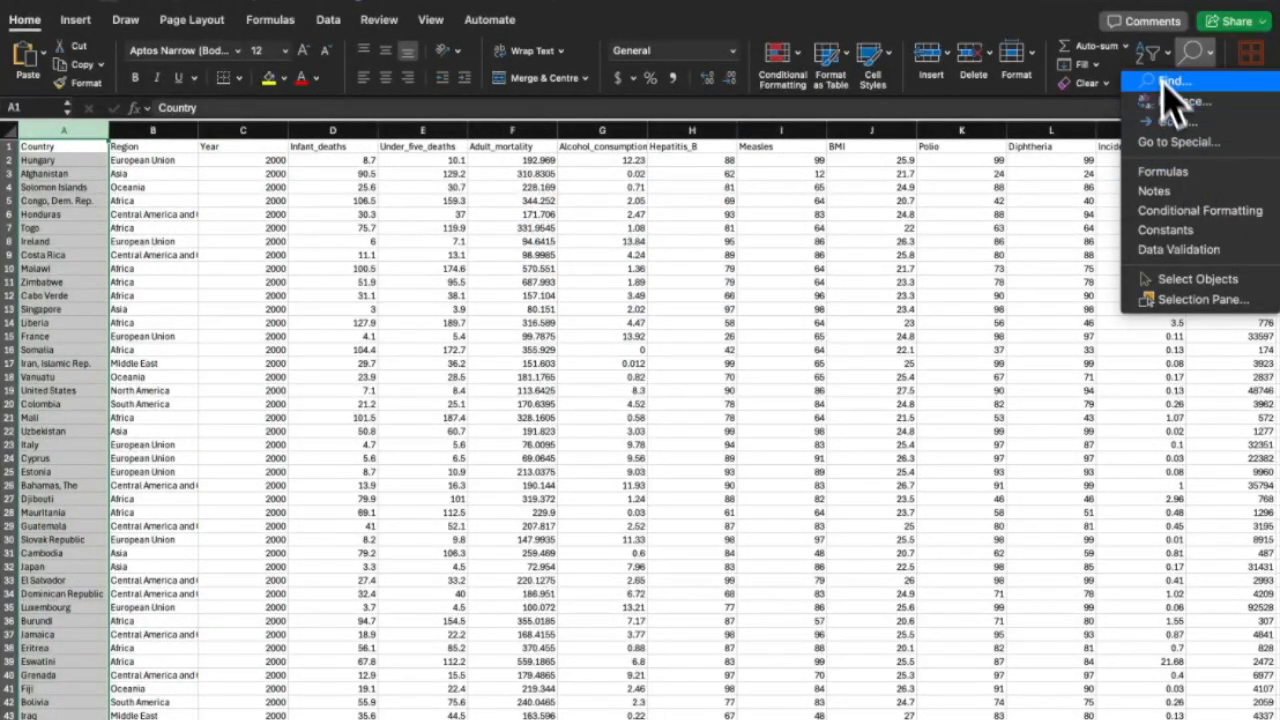
click(1154, 56)
click(1158, 60)
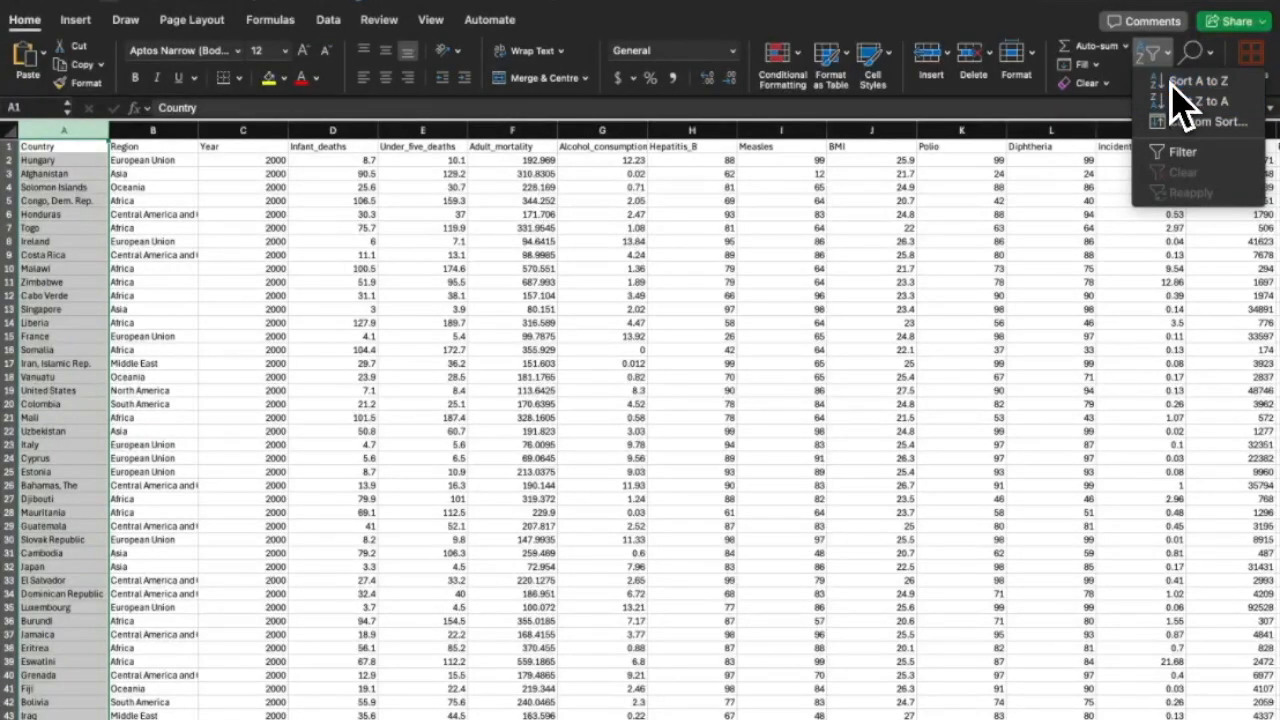
click(1173, 85)
click(741, 281)
click(505, 348)
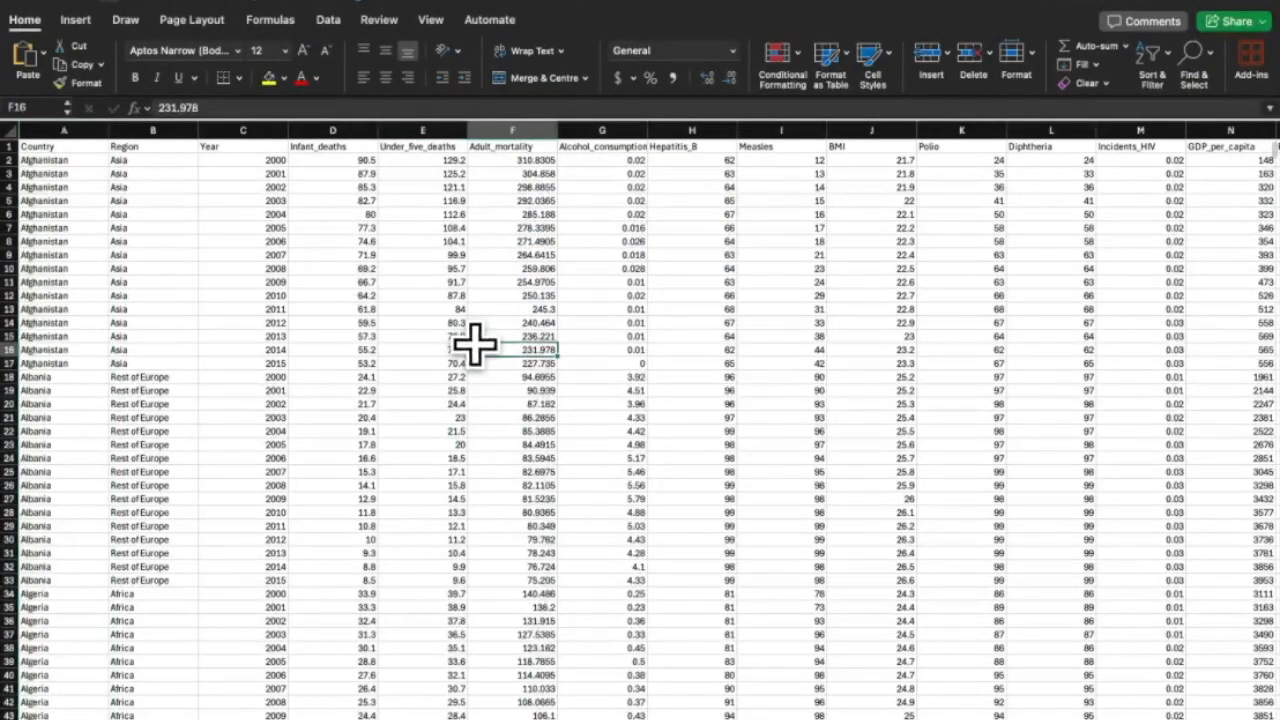
scroll(328, 424, down, 5)
scroll(328, 424, down, 10)
drag(62, 147, 1125, 700)
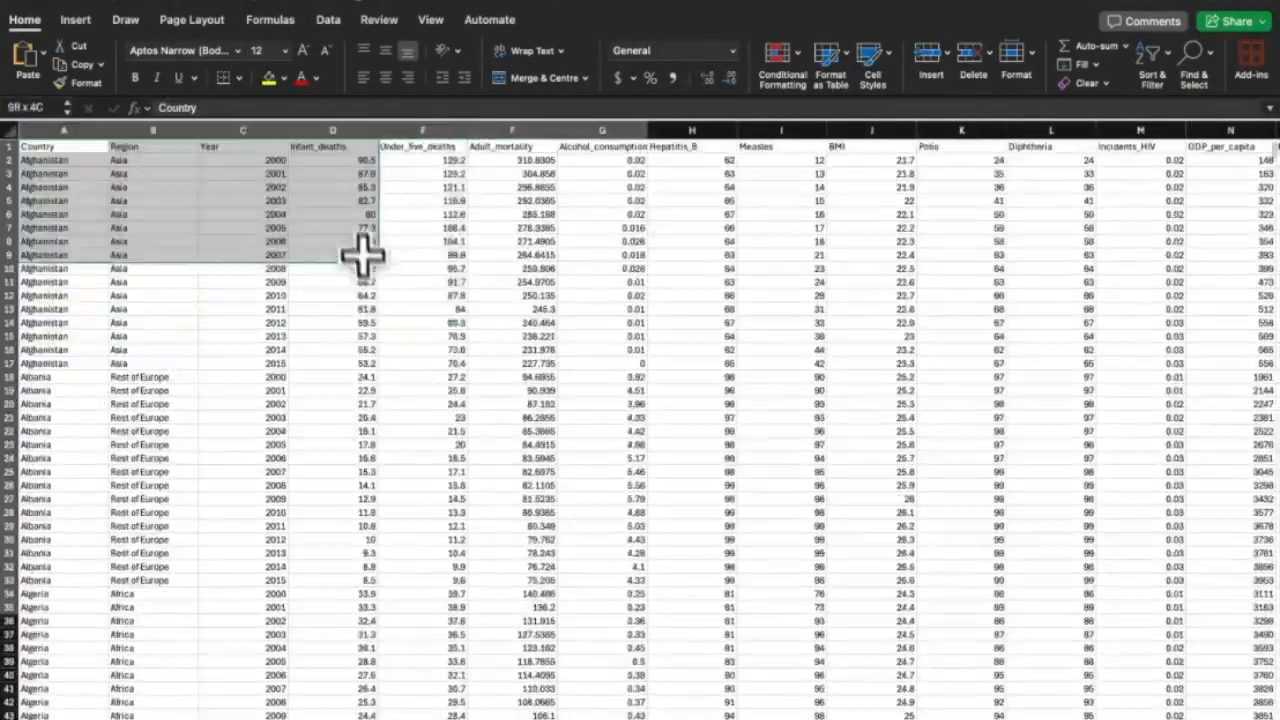
Create a pivot table on a new sheet with Country rows and GDP_per_capita values.
click(75, 19)
click(28, 58)
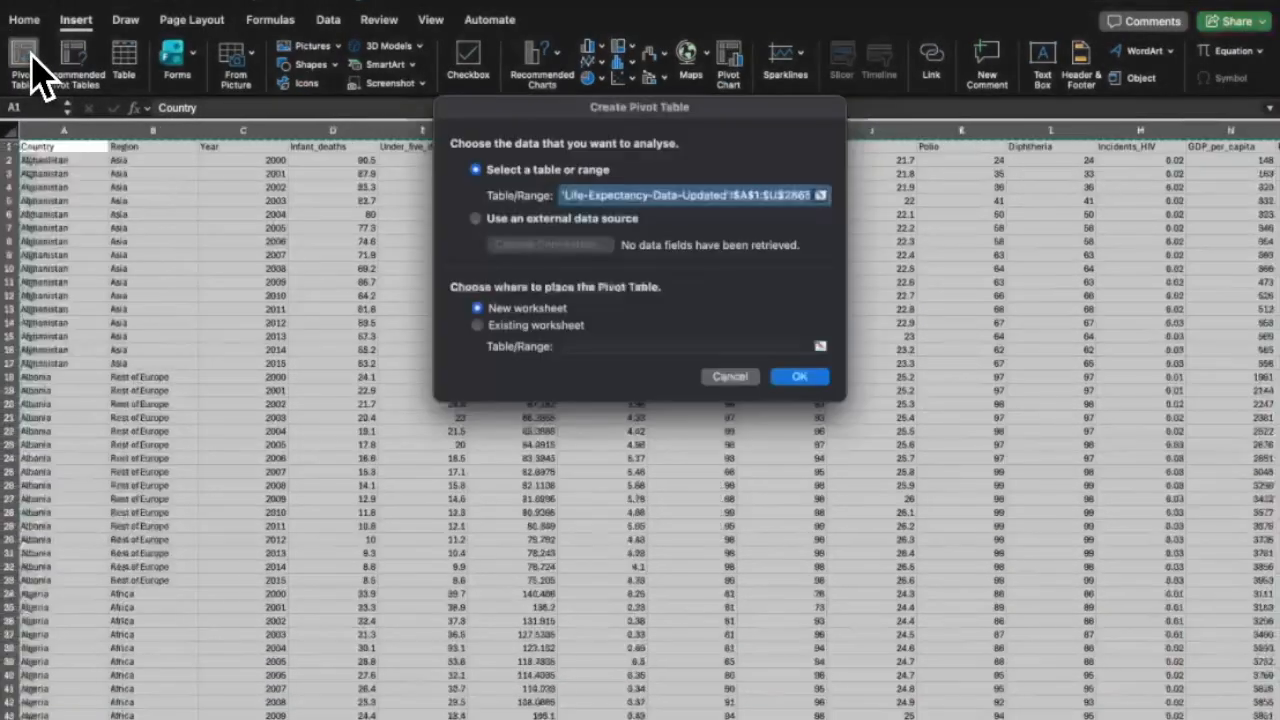
click(806, 374)
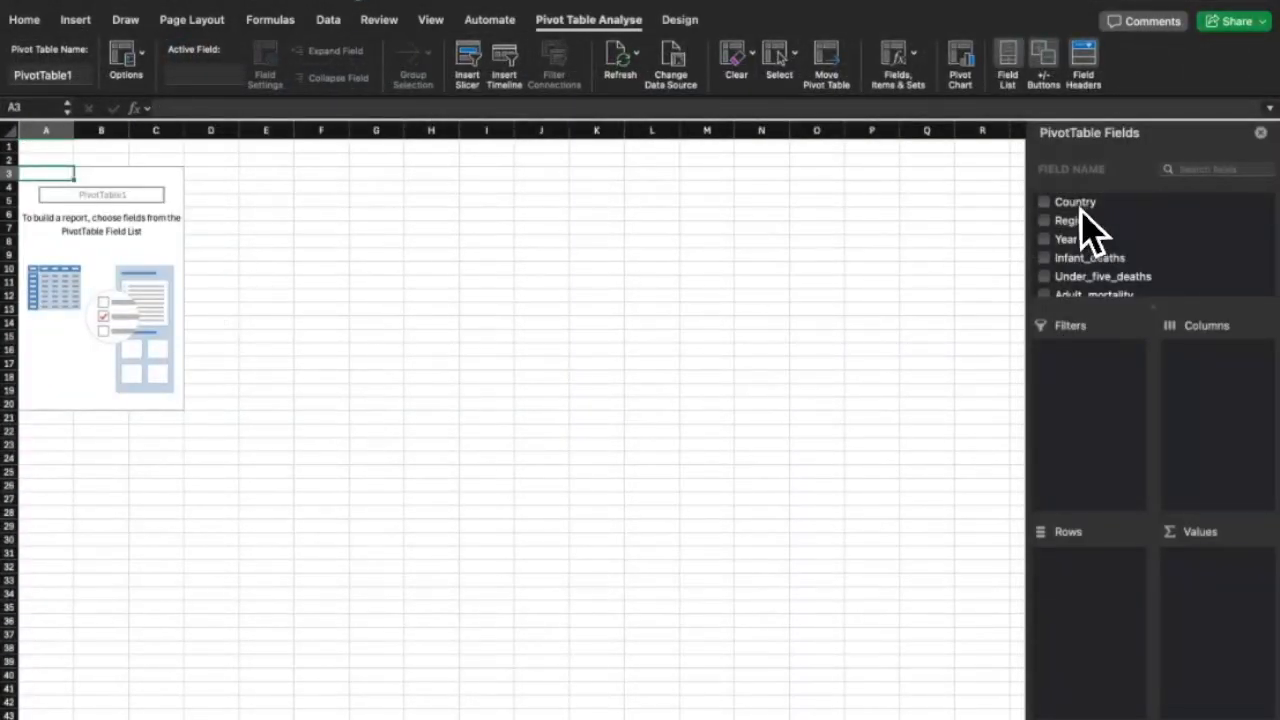
click(1046, 202)
scroll(1150, 275, down, 5)
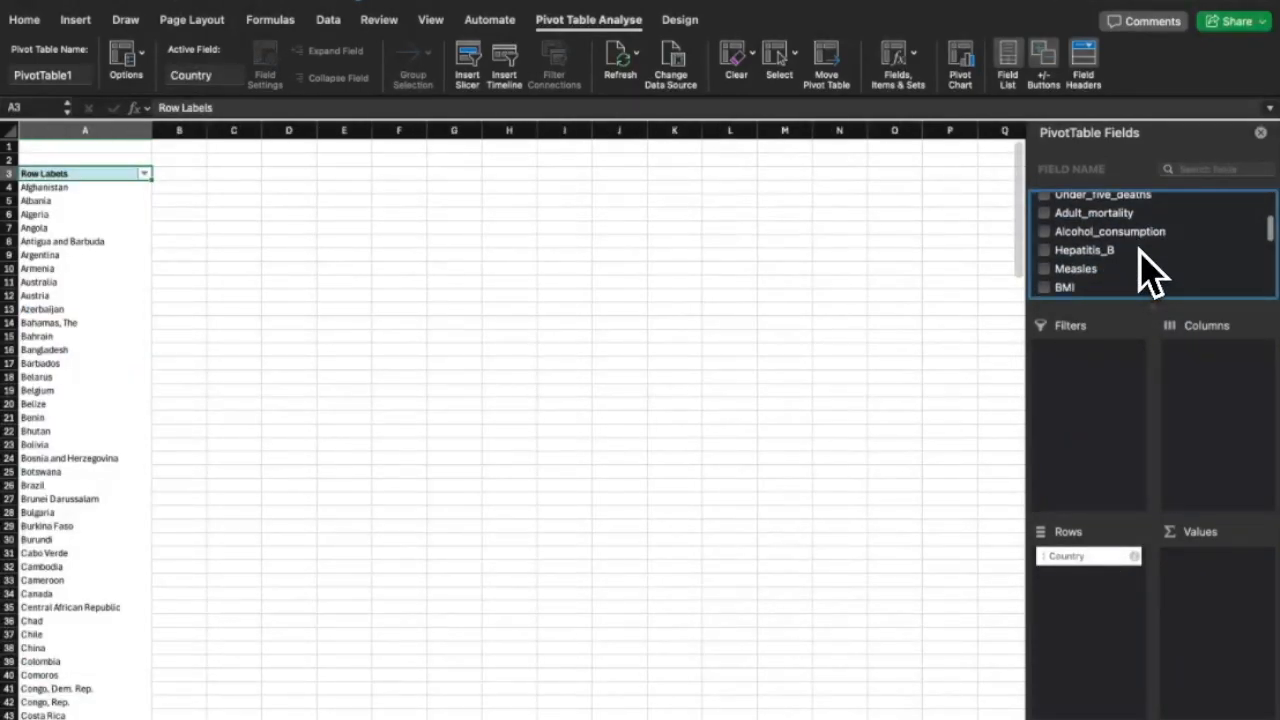
click(1045, 242)
Add Region to the pivot rows and rearrange the row fields.
scroll(852, 545, down, 1)
scroll(852, 545, up, 1)
scroll(852, 545, right, 1)
scroll(1083, 236, down, 2)
scroll(1083, 236, up, 1)
scroll(1085, 245, up, 10)
click(1046, 221)
drag(1066, 574, 1209, 234)
scroll(305, 330, left, 1)
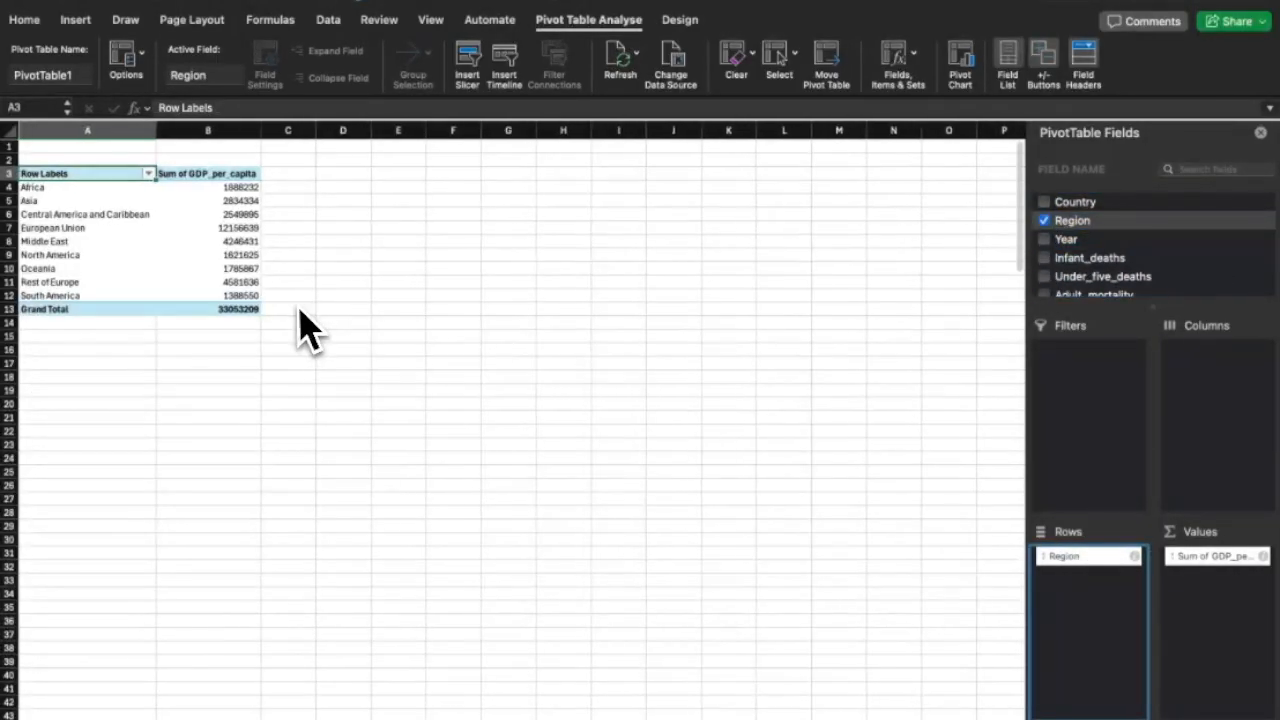
Summarise the GDP_per_capita values as Average instead of Sum.
click(211, 178)
click(222, 201)
right_click(220, 198)
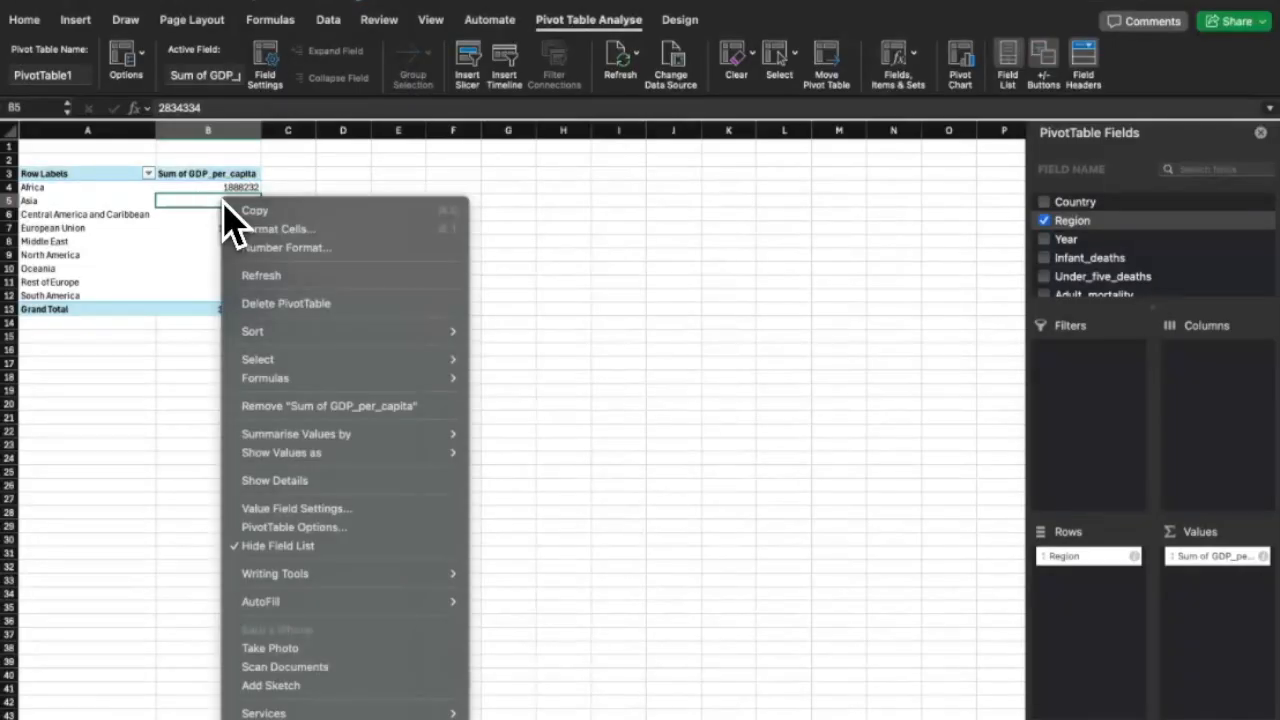
mouse_move(340, 434)
click(500, 471)
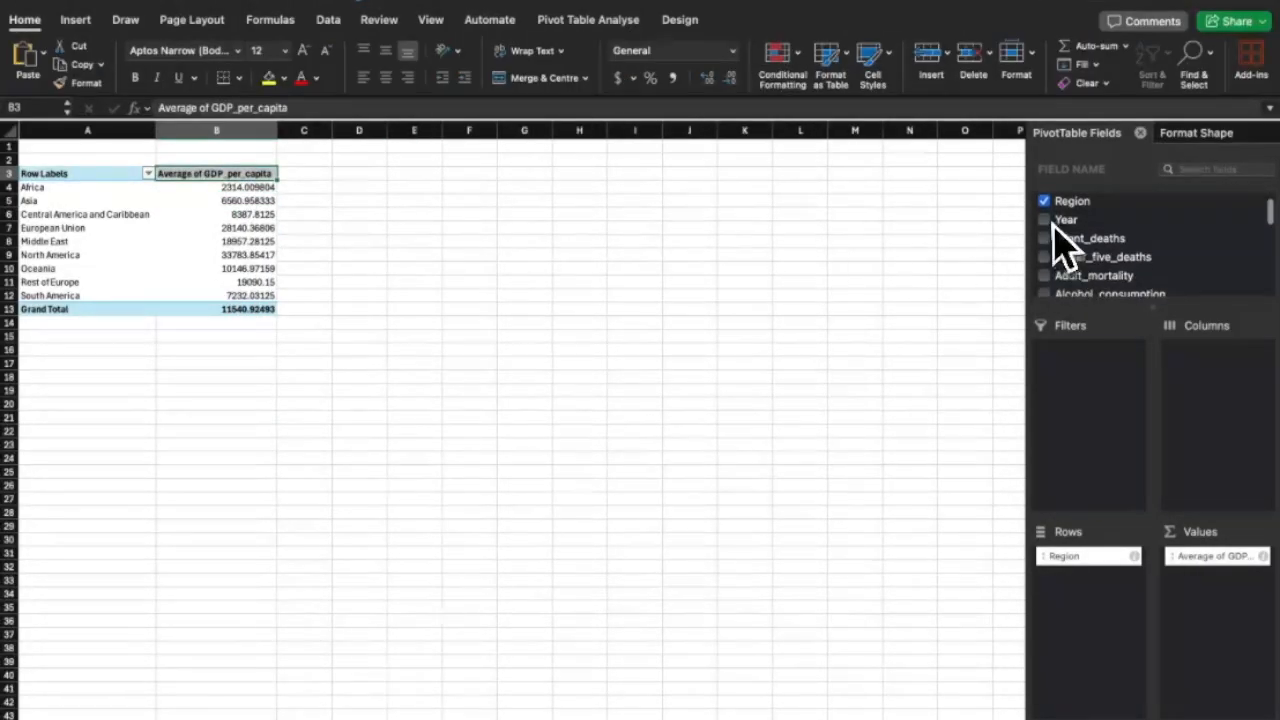
Add Year to the pivot rows alongside Region.
click(1044, 219)
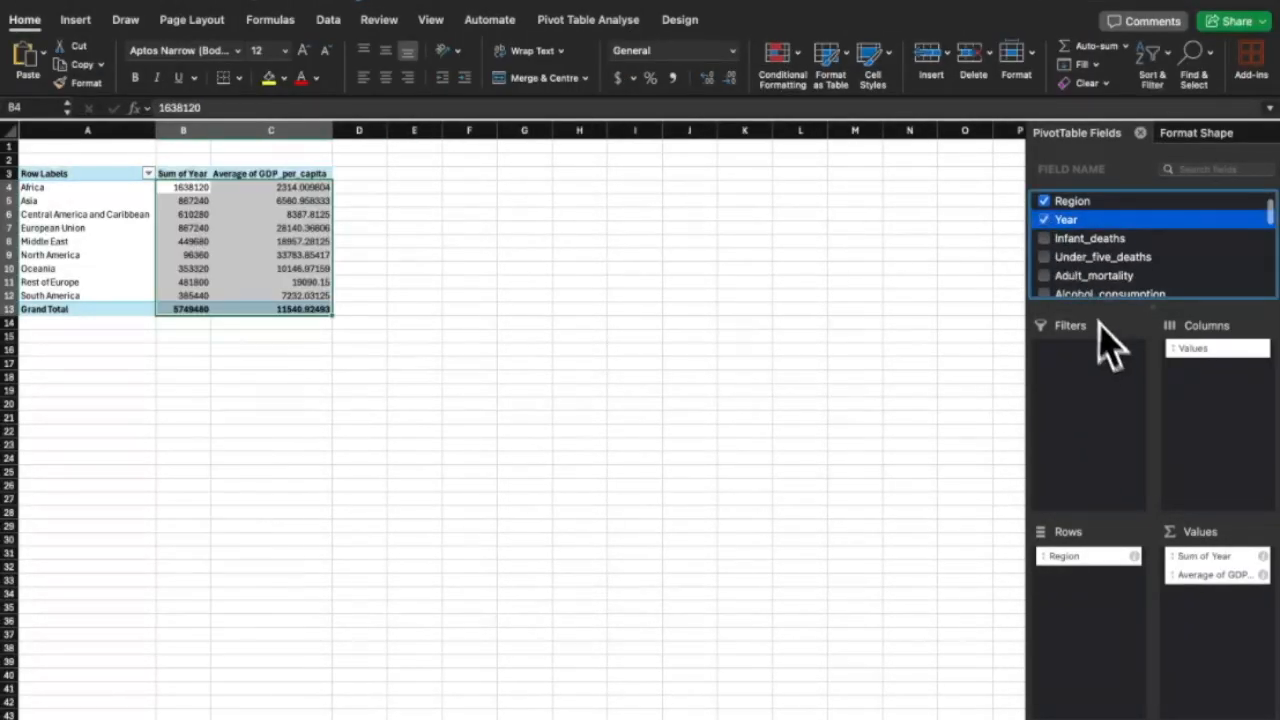
drag(1210, 558, 1086, 575)
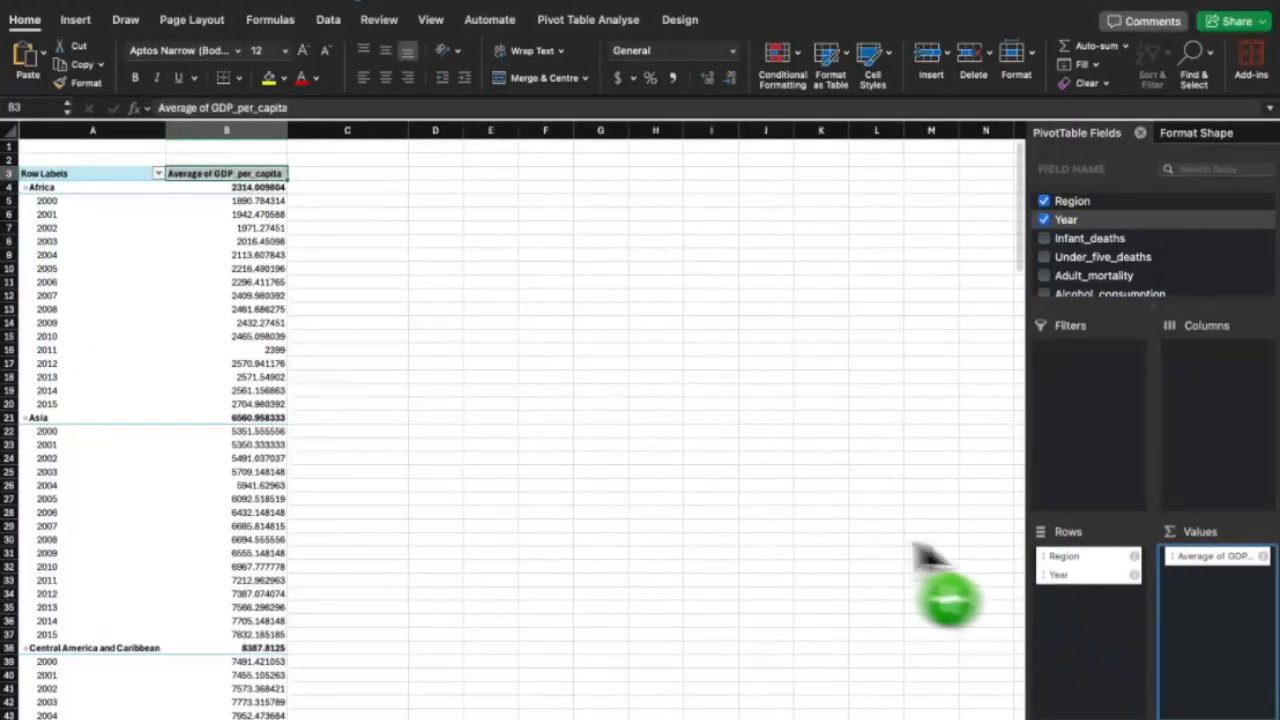
scroll(786, 540, down, 2)
scroll(786, 540, down, 10)
scroll(786, 540, up, 15)
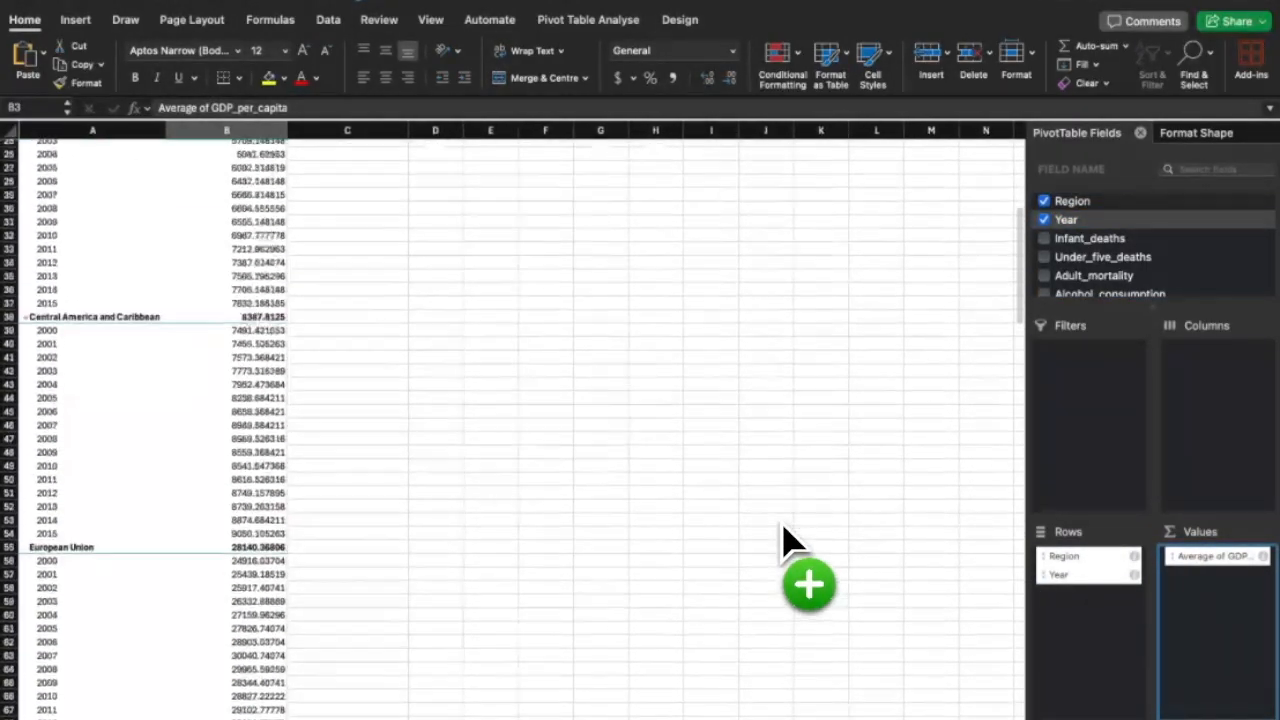
scroll(1100, 240, down, 3)
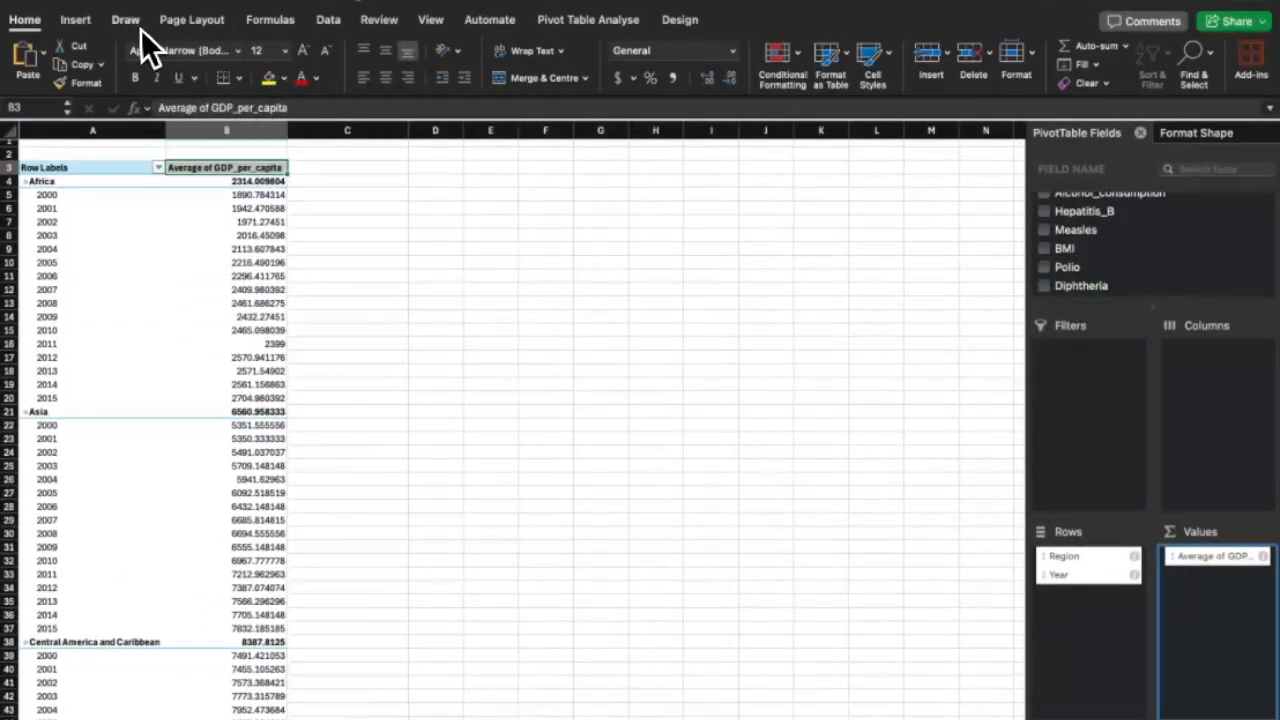
click(192, 22)
Insert a clustered column pivot chart and enlarge it beside the pivot table.
click(76, 21)
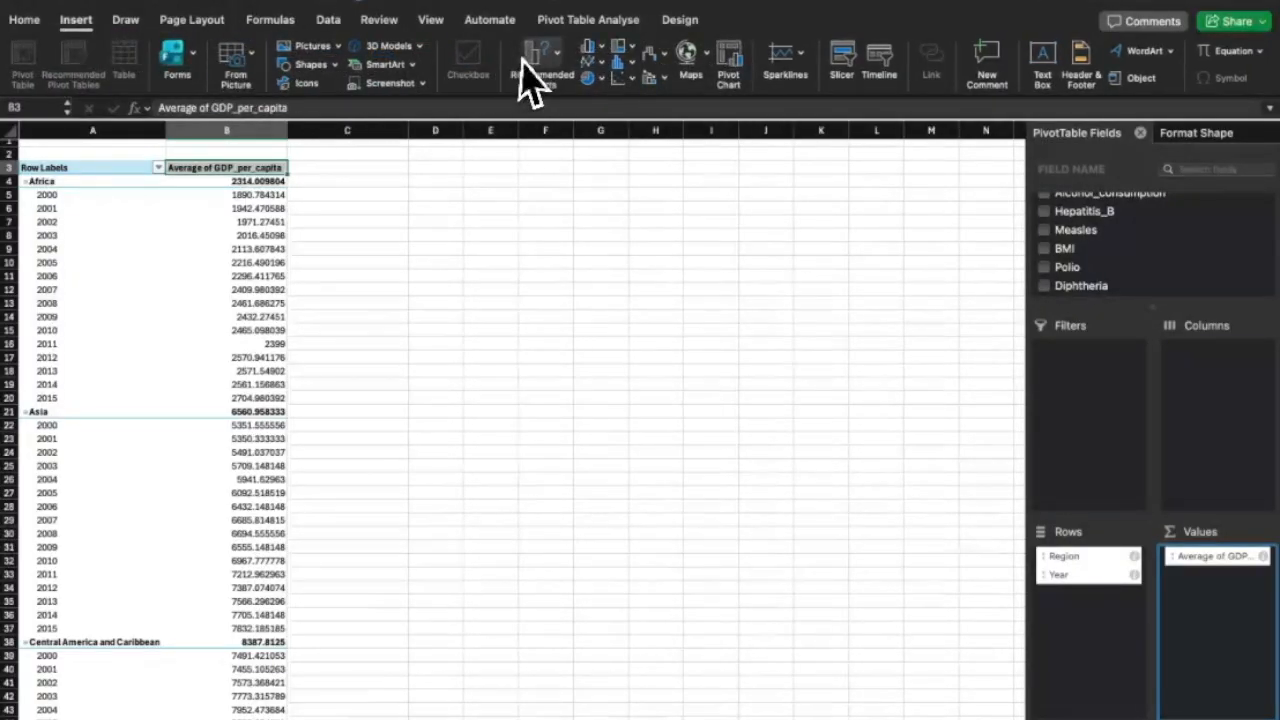
click(597, 51)
click(626, 129)
drag(660, 396, 790, 568)
drag(791, 429, 945, 415)
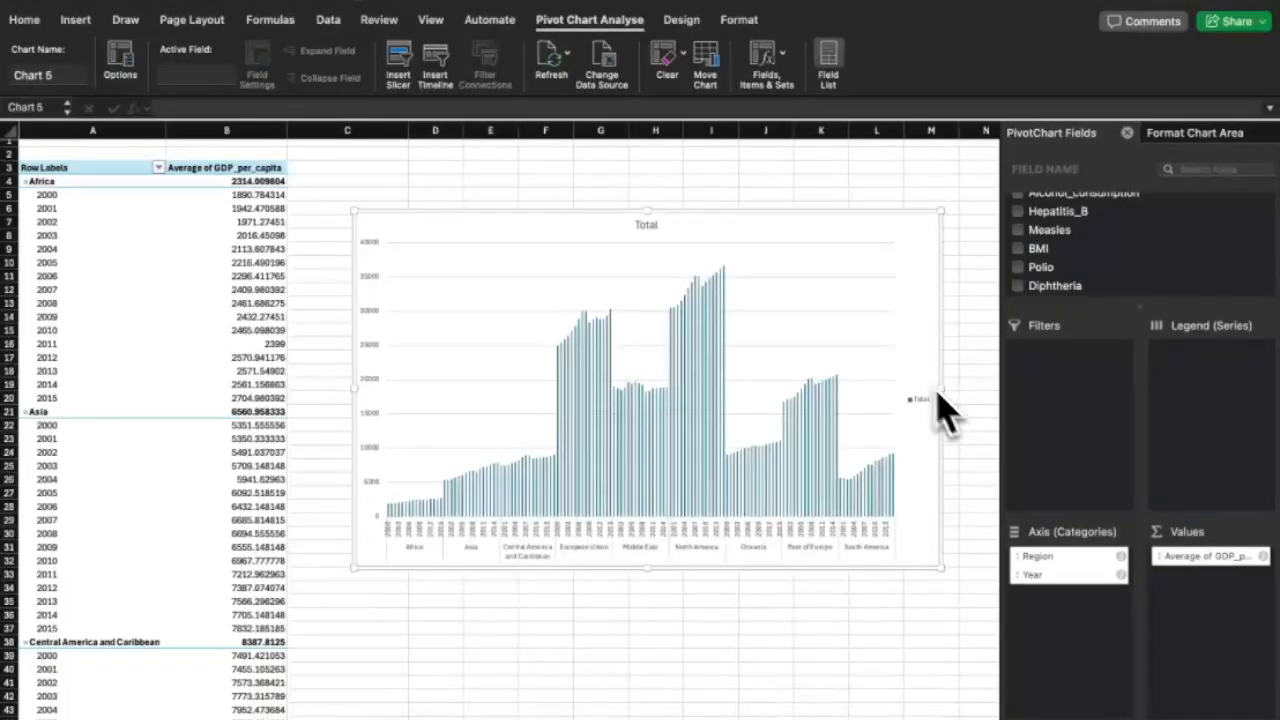
click(828, 179)
Change the pivot chart to a 2-D line chart.
scroll(786, 394, down, 5)
scroll(786, 394, up, 5)
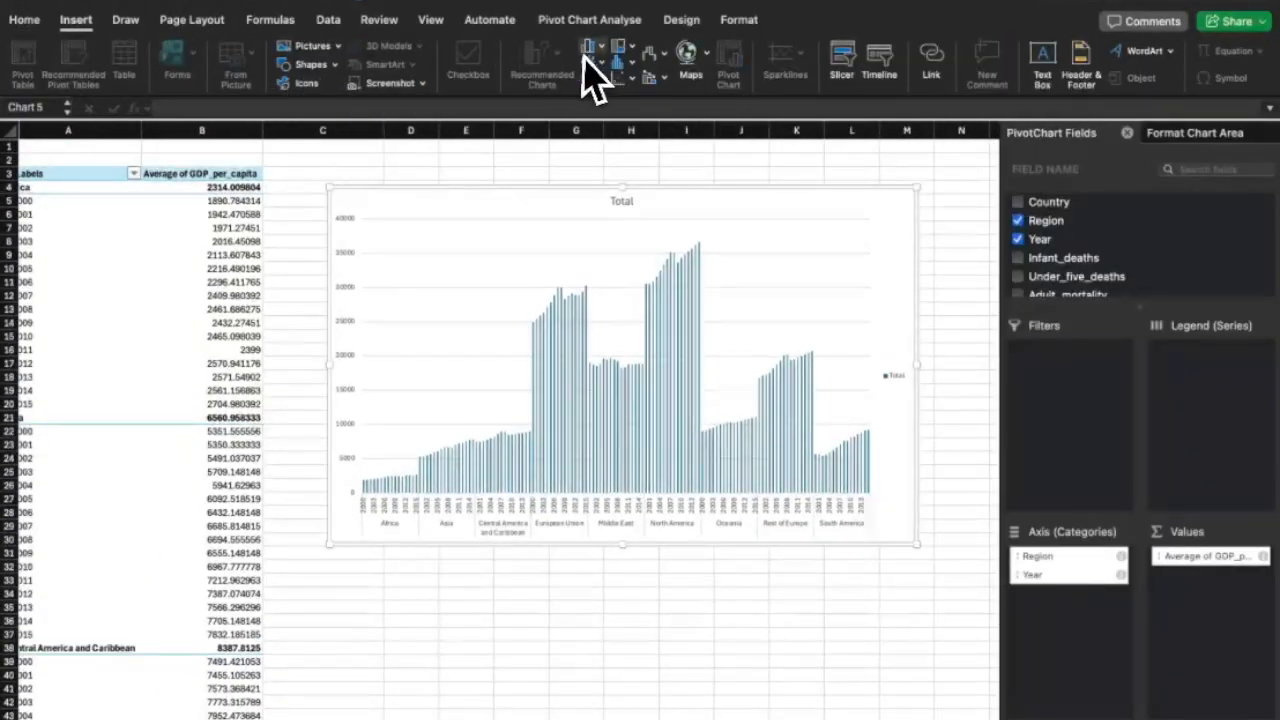
click(591, 65)
click(628, 133)
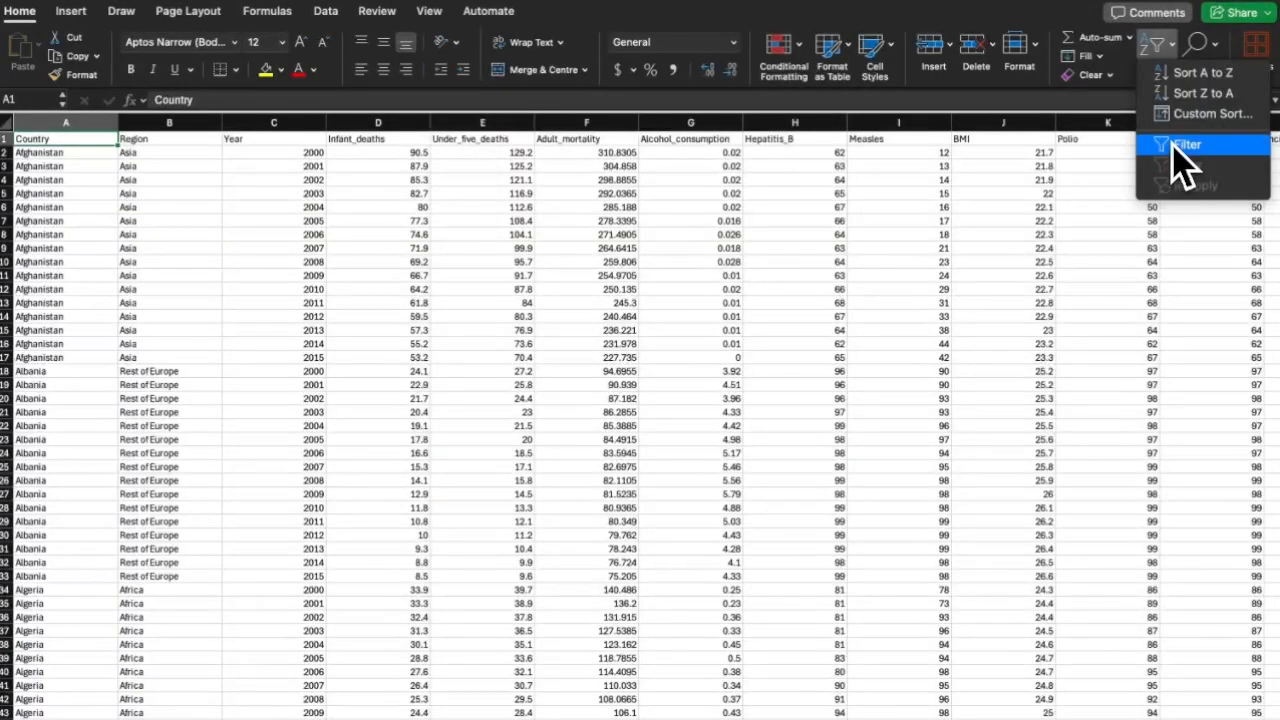
Check the Country column's filter list, searching for 'blank', and close it unchanged.
click(1180, 160)
click(110, 139)
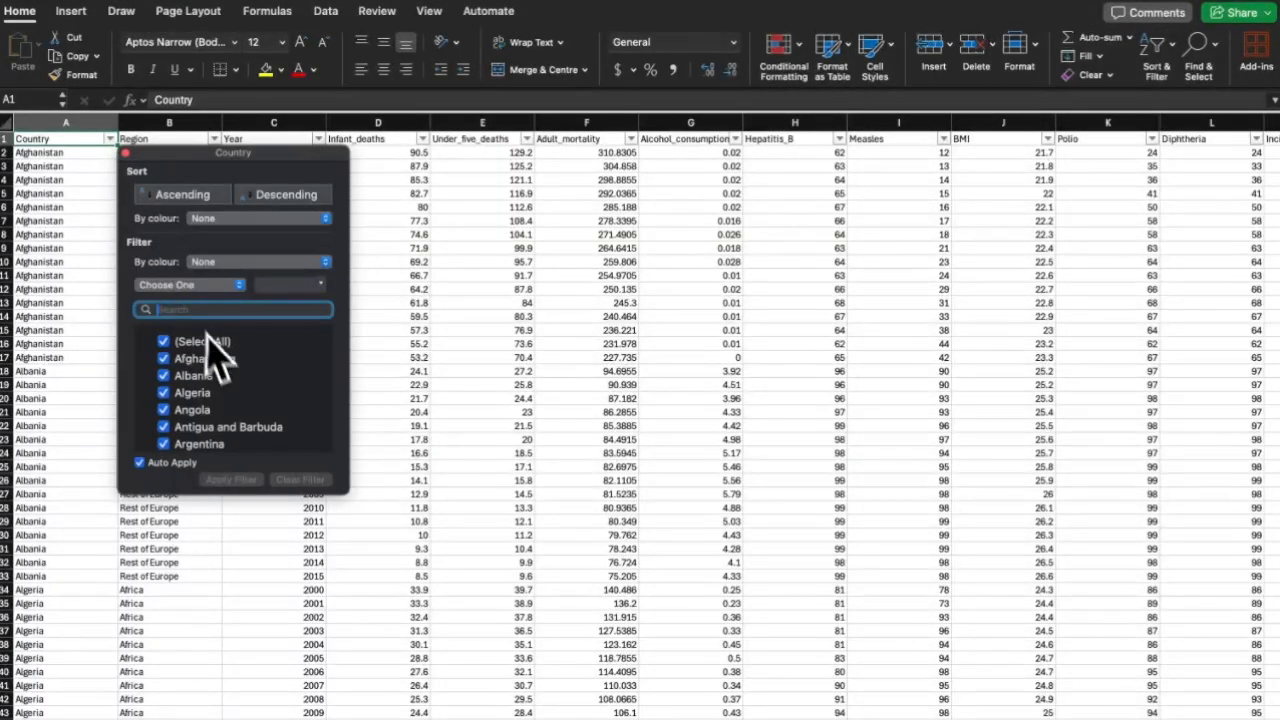
scroll(212, 360, down, 3)
text(blank)
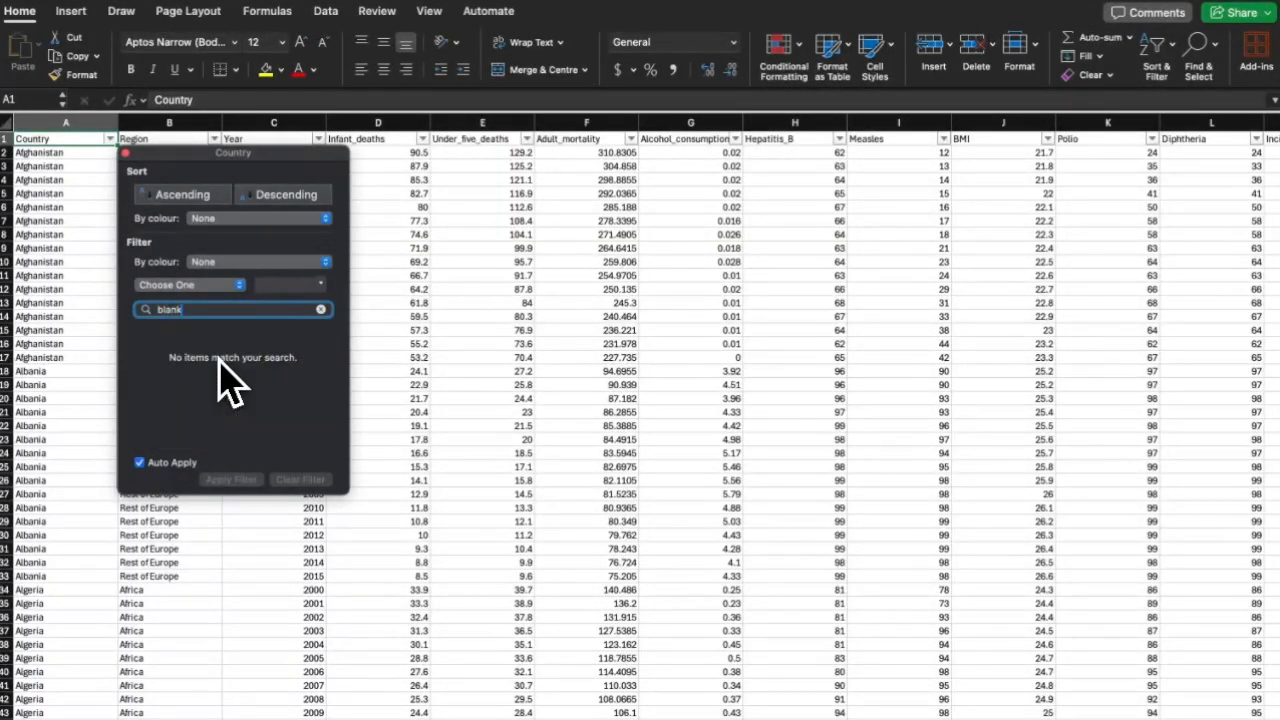
scroll(240, 414, down, 15)
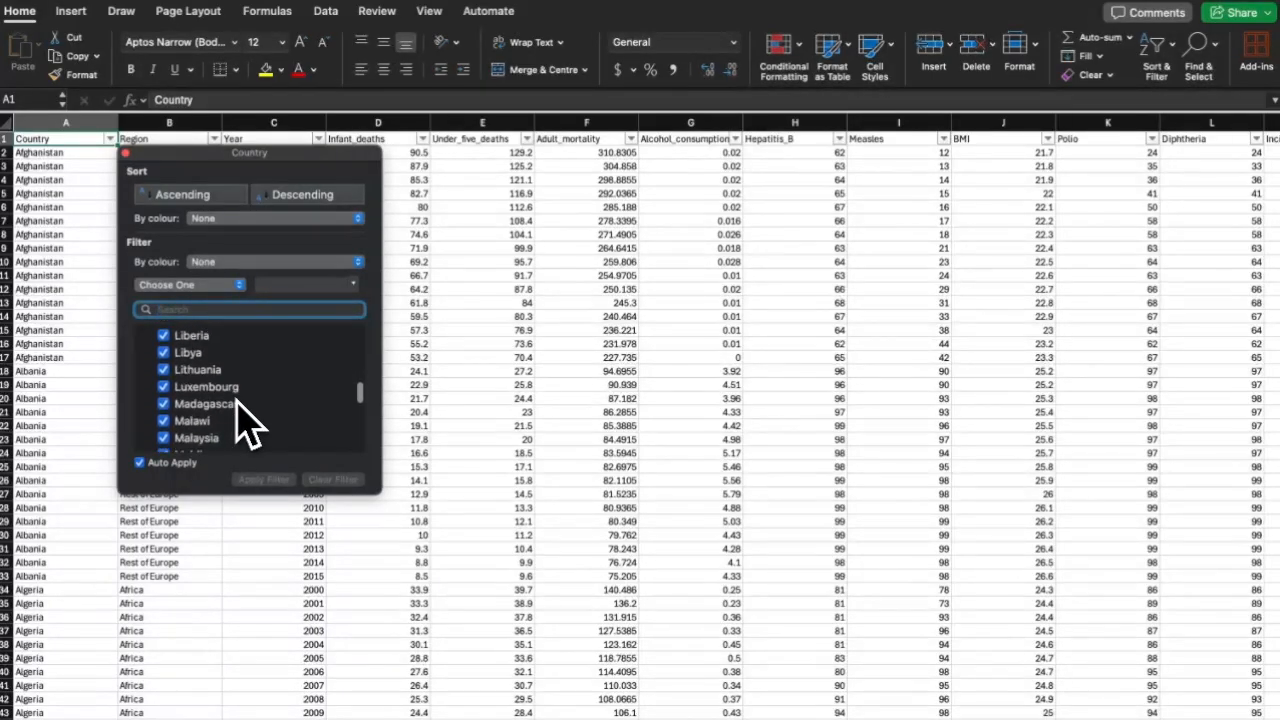
scroll(240, 425, down, 5)
scroll(242, 425, up, 8)
scroll(240, 425, up, 15)
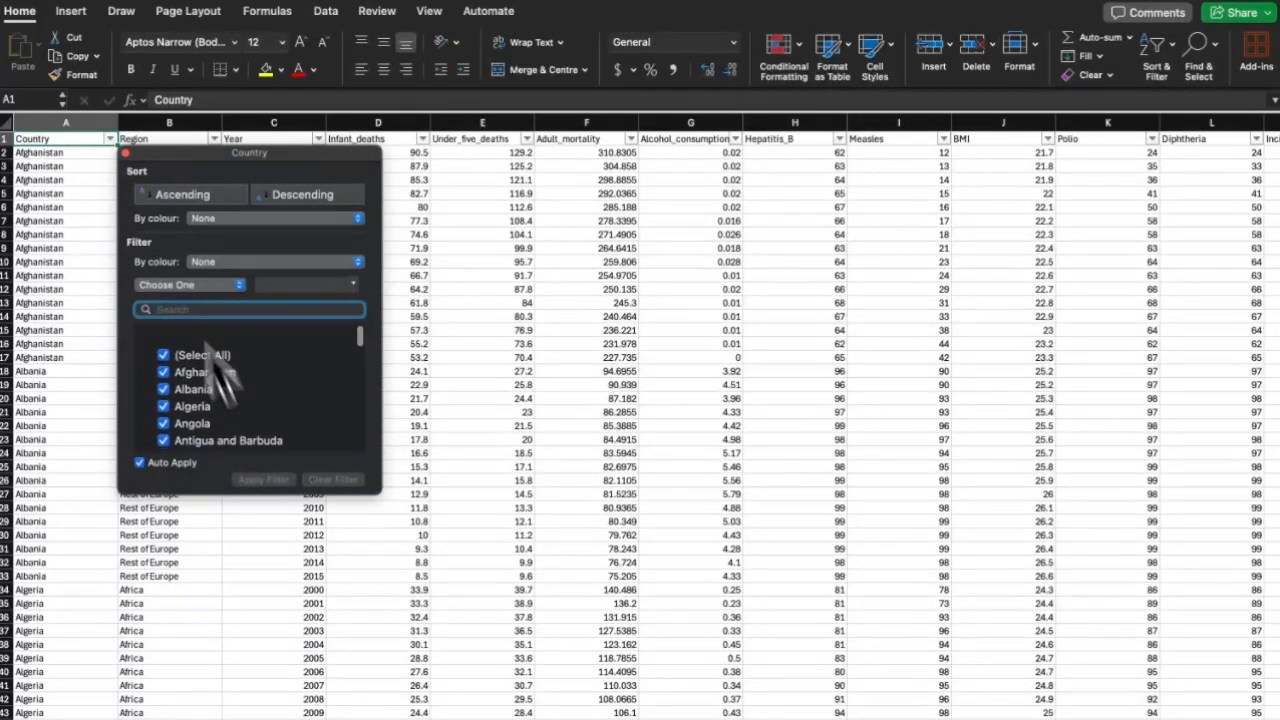
click(125, 153)
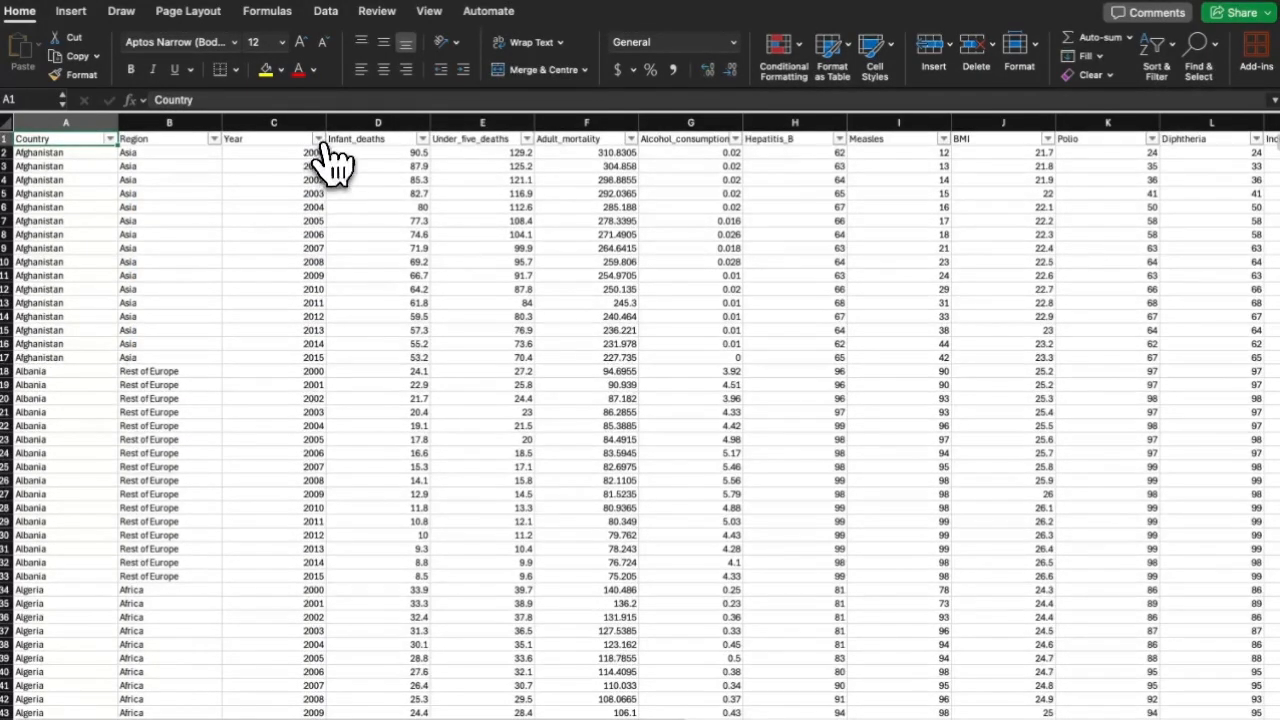
Check the Year column's filter list and close it unchanged.
click(319, 139)
scroll(435, 425, down, 5)
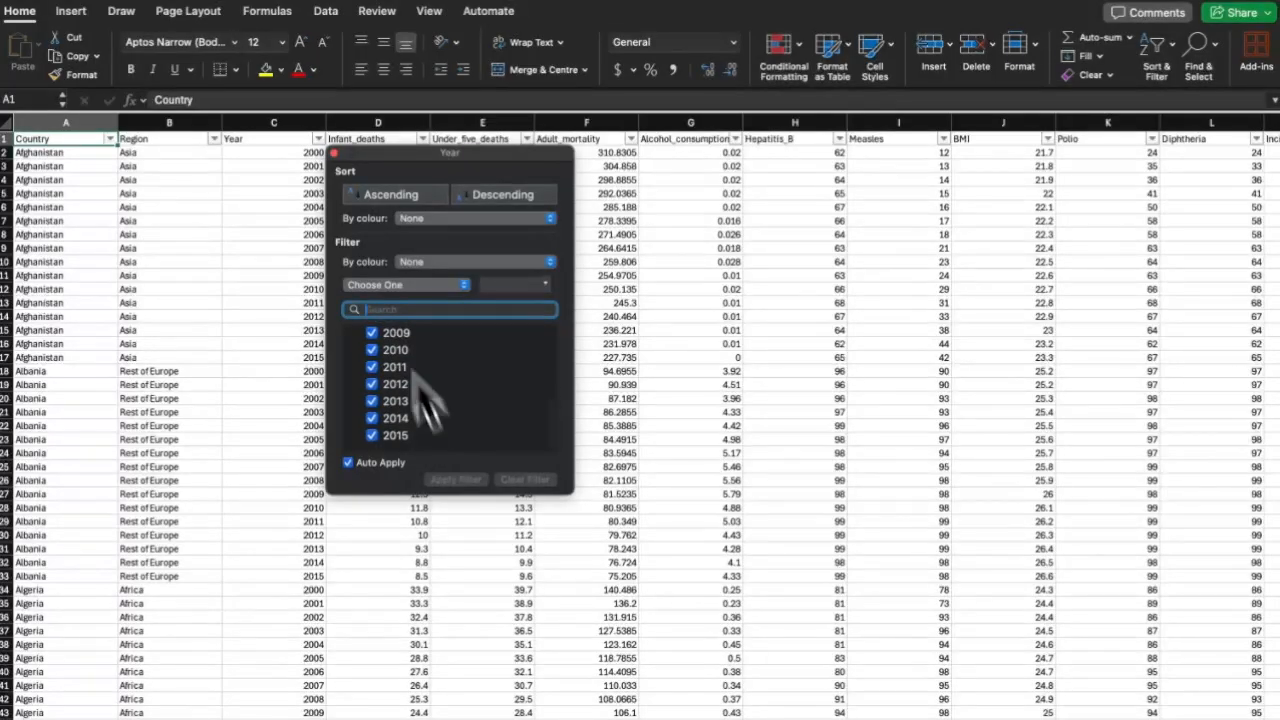
click(334, 153)
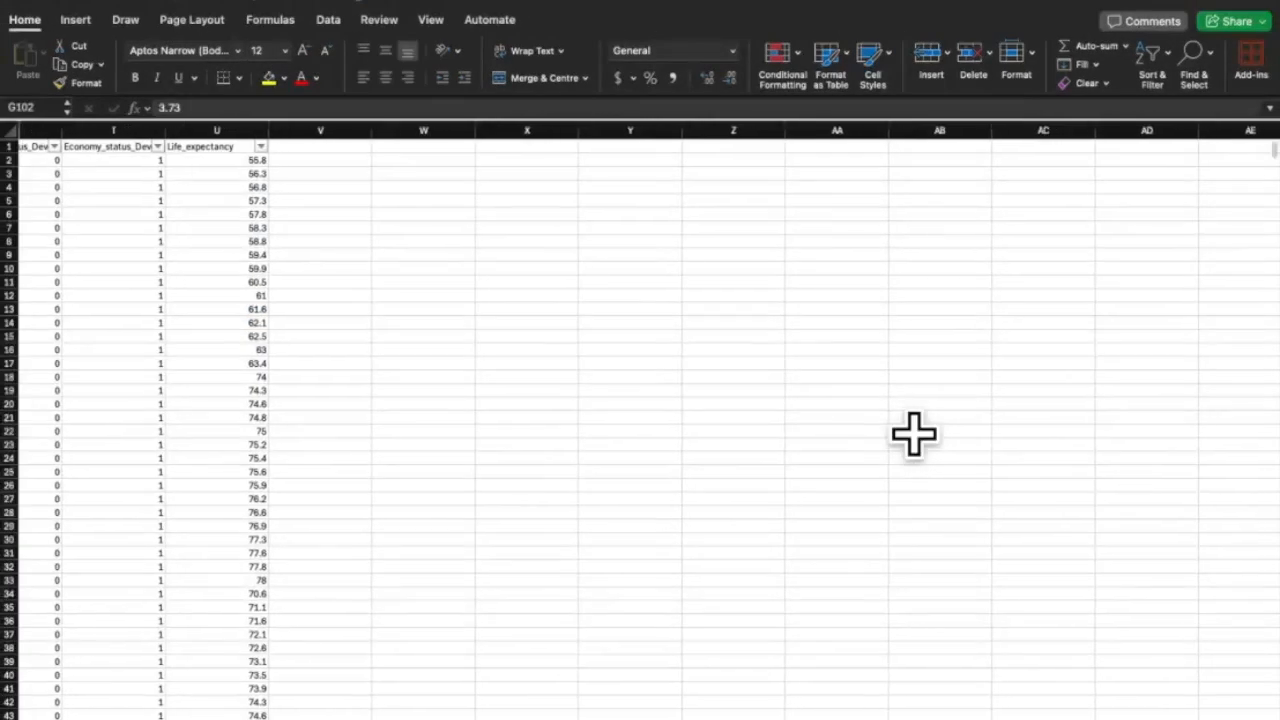
scroll(914, 434, left, 10)
scroll(914, 434, up, 3)
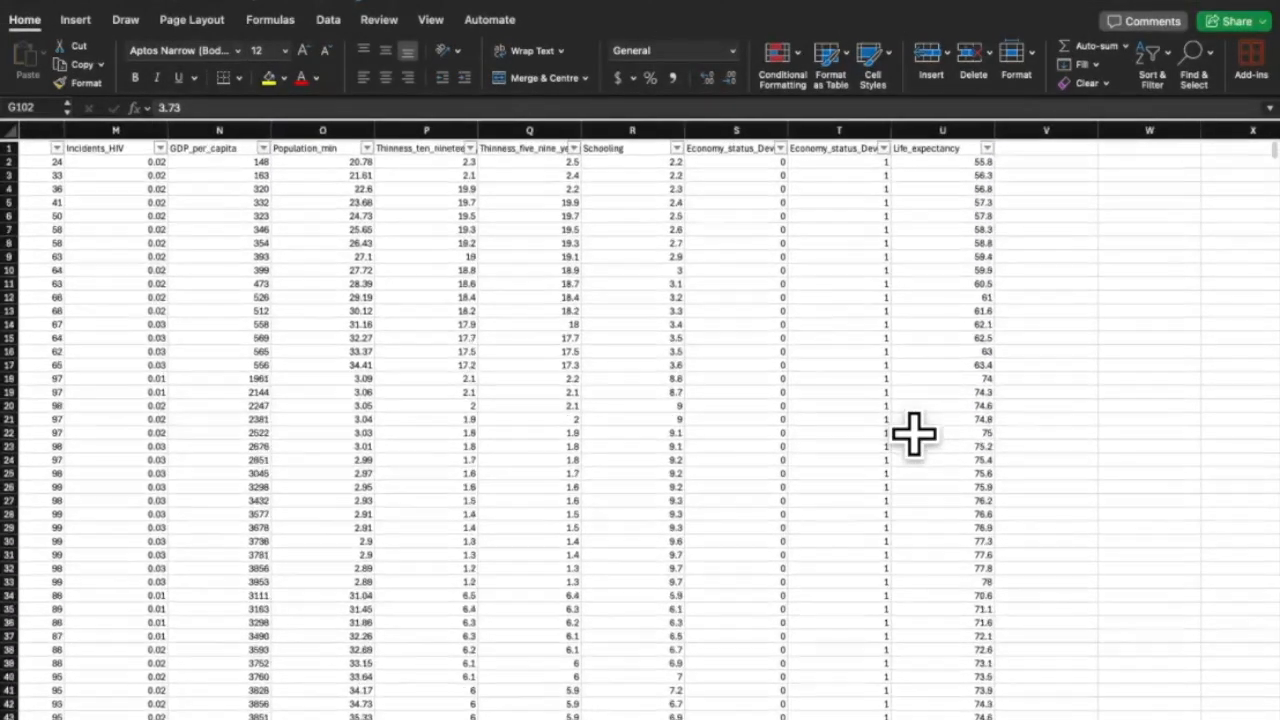
Filter the Schooling column to show only values 1.4 and 2.1.
click(678, 149)
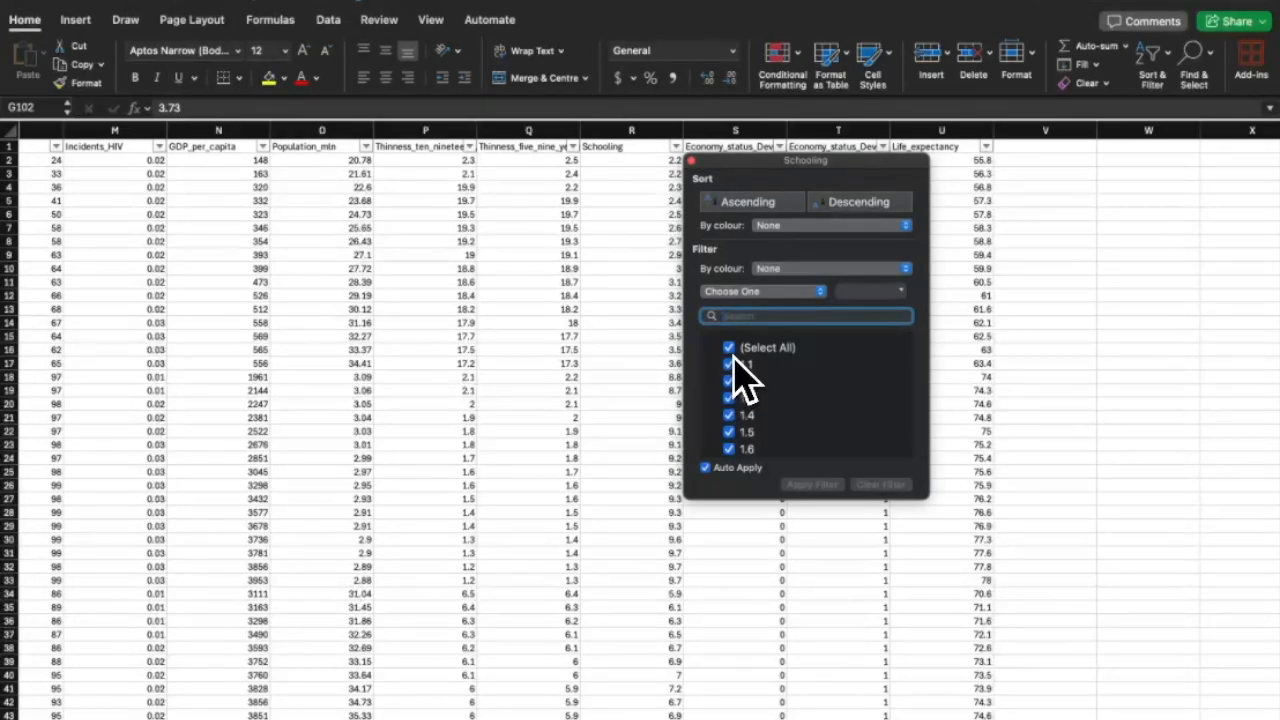
click(733, 350)
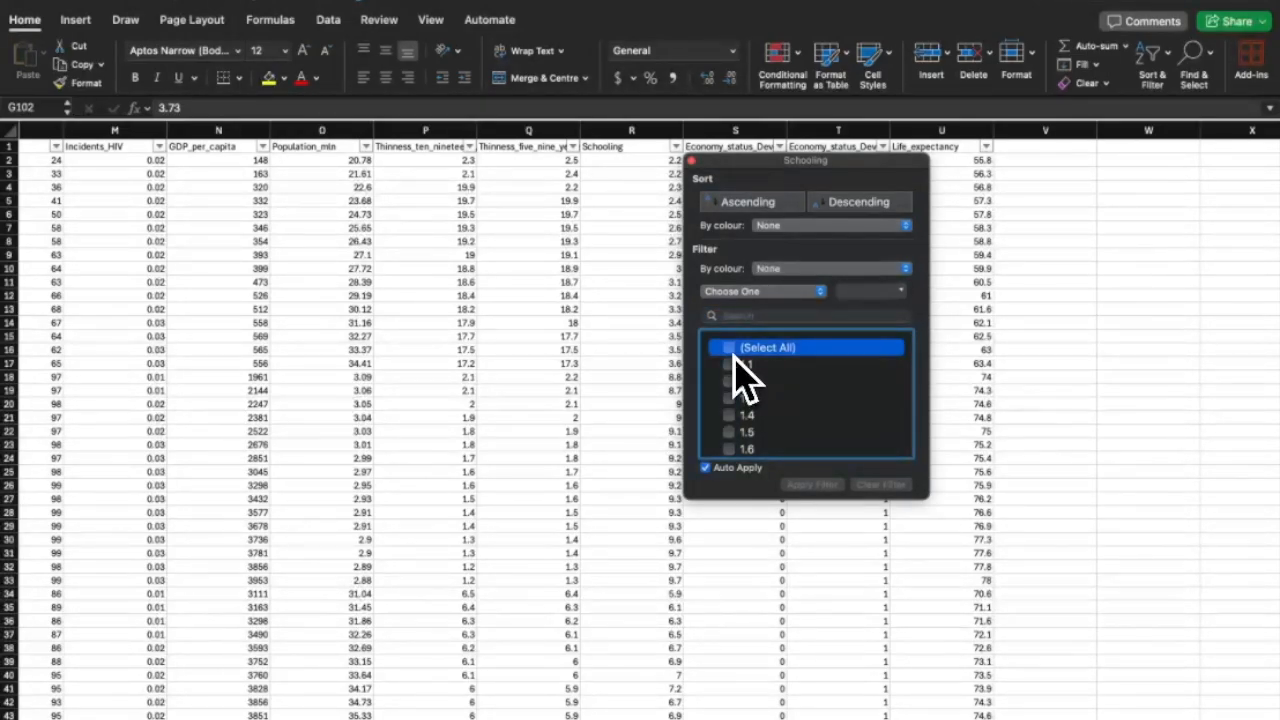
click(733, 422)
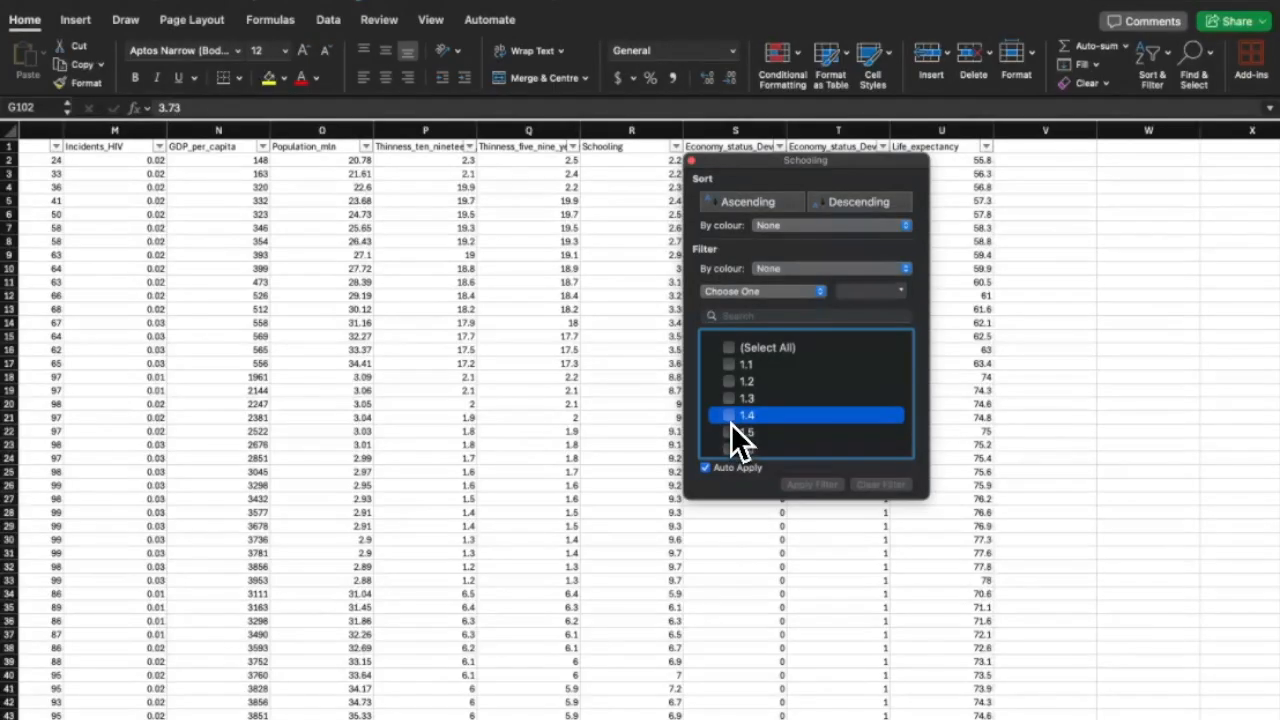
click(735, 421)
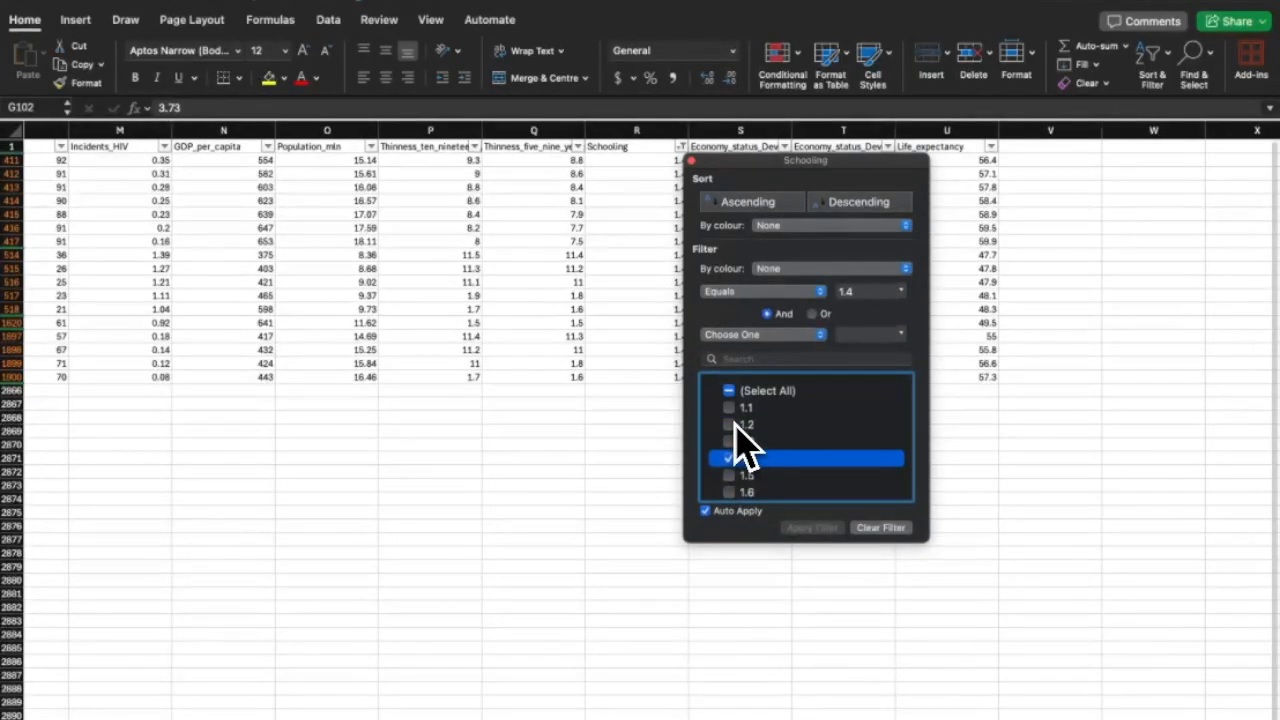
scroll(735, 500, down, 3)
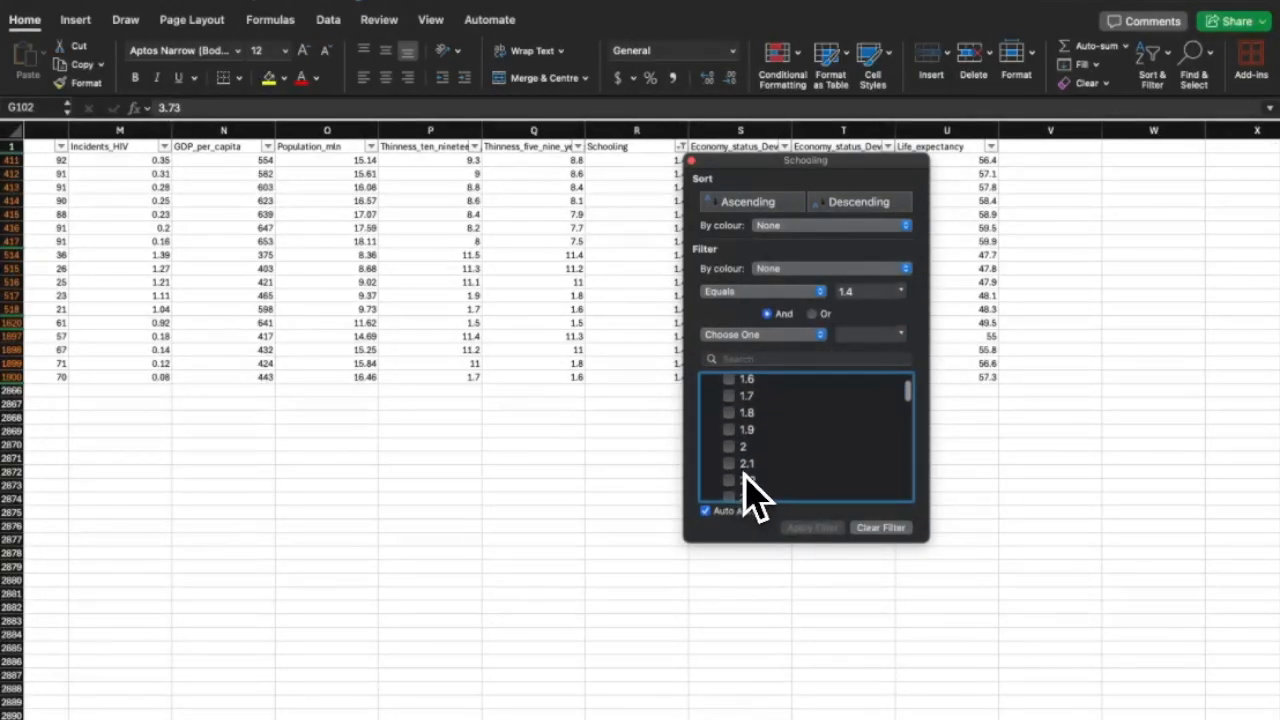
click(737, 468)
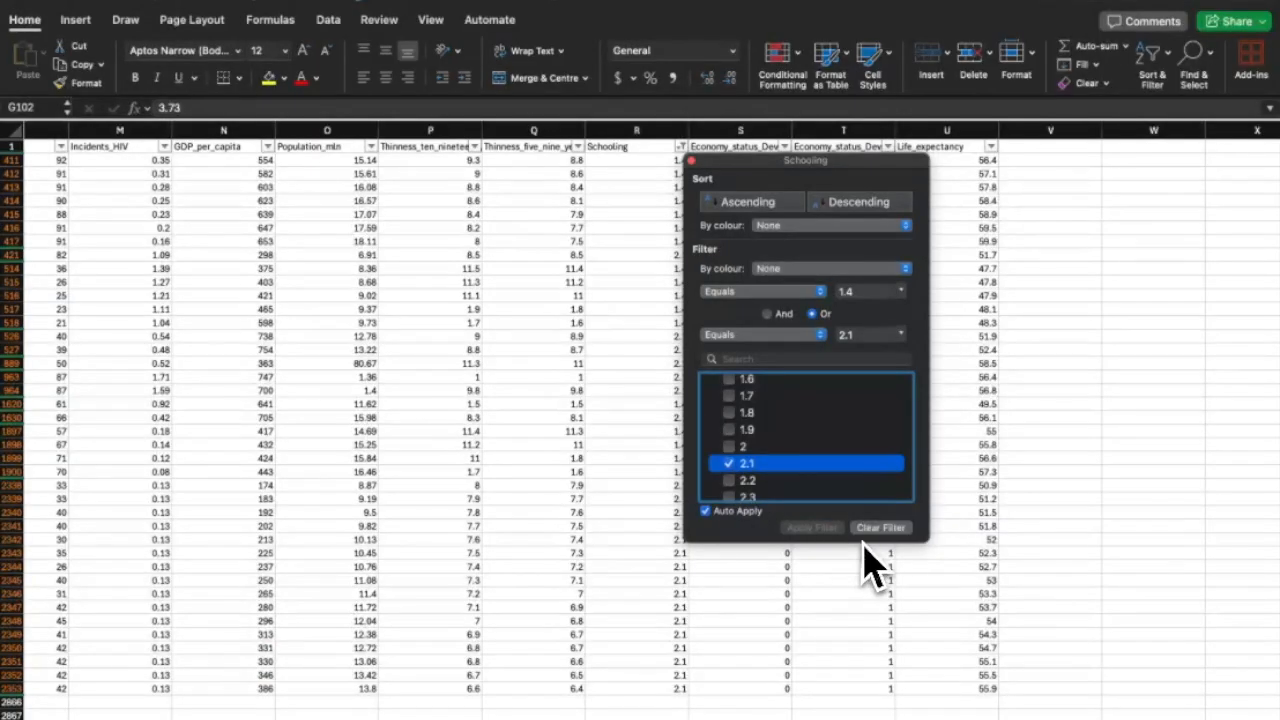
click(977, 420)
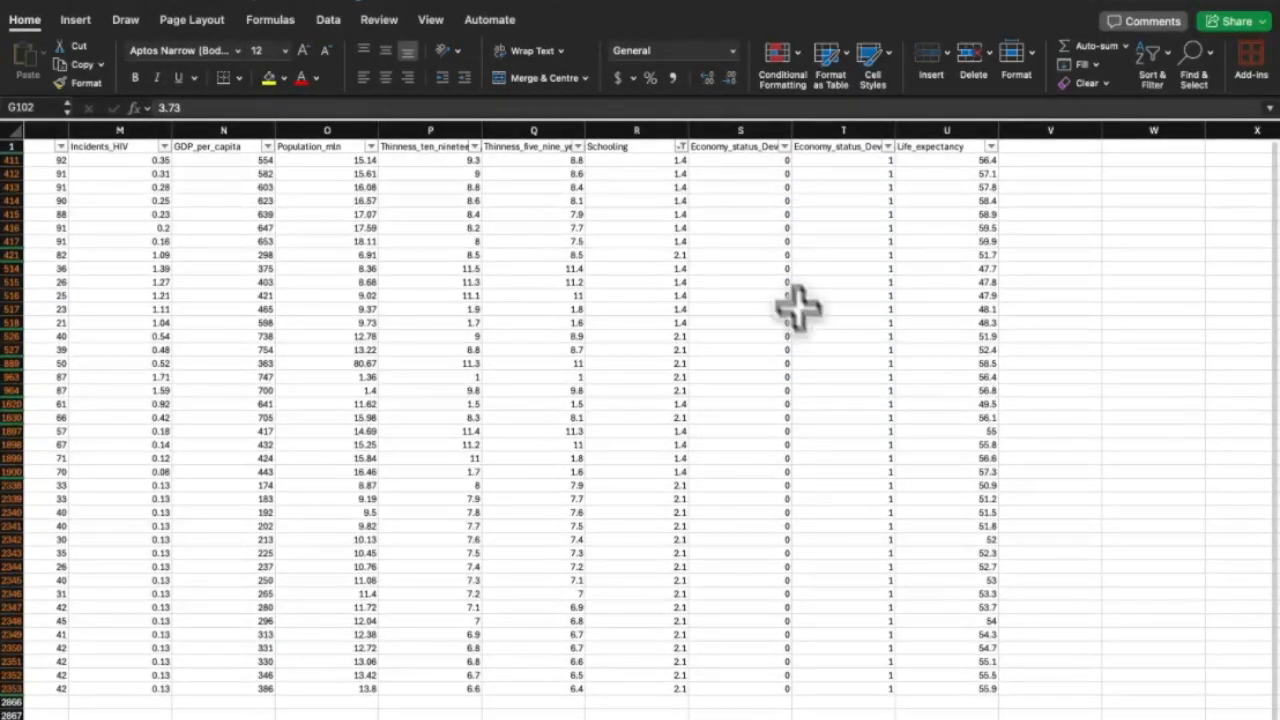
Review the filtered rows and type the 'Summary of Dataset' heading.
scroll(600, 337, down, 10)
scroll(601, 340, up, 10)
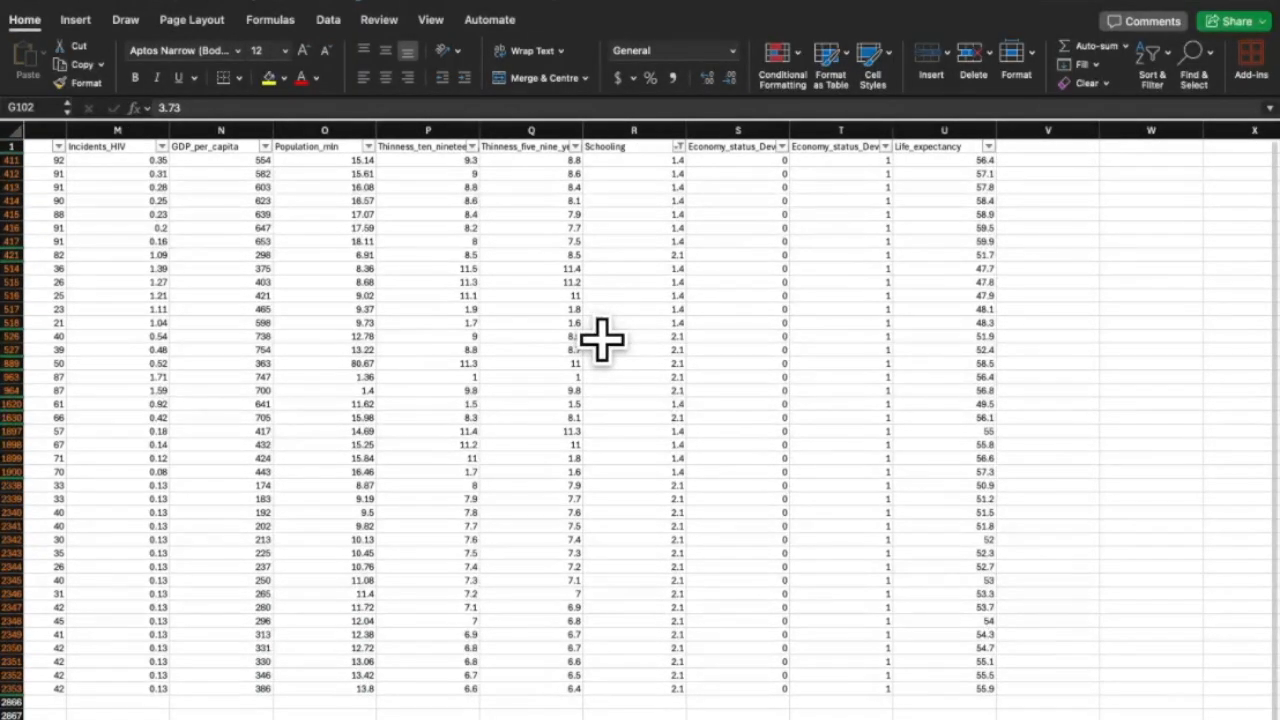
scroll(601, 340, left, 15)
scroll(601, 340, right, 3)
scroll(604, 340, left, 3)
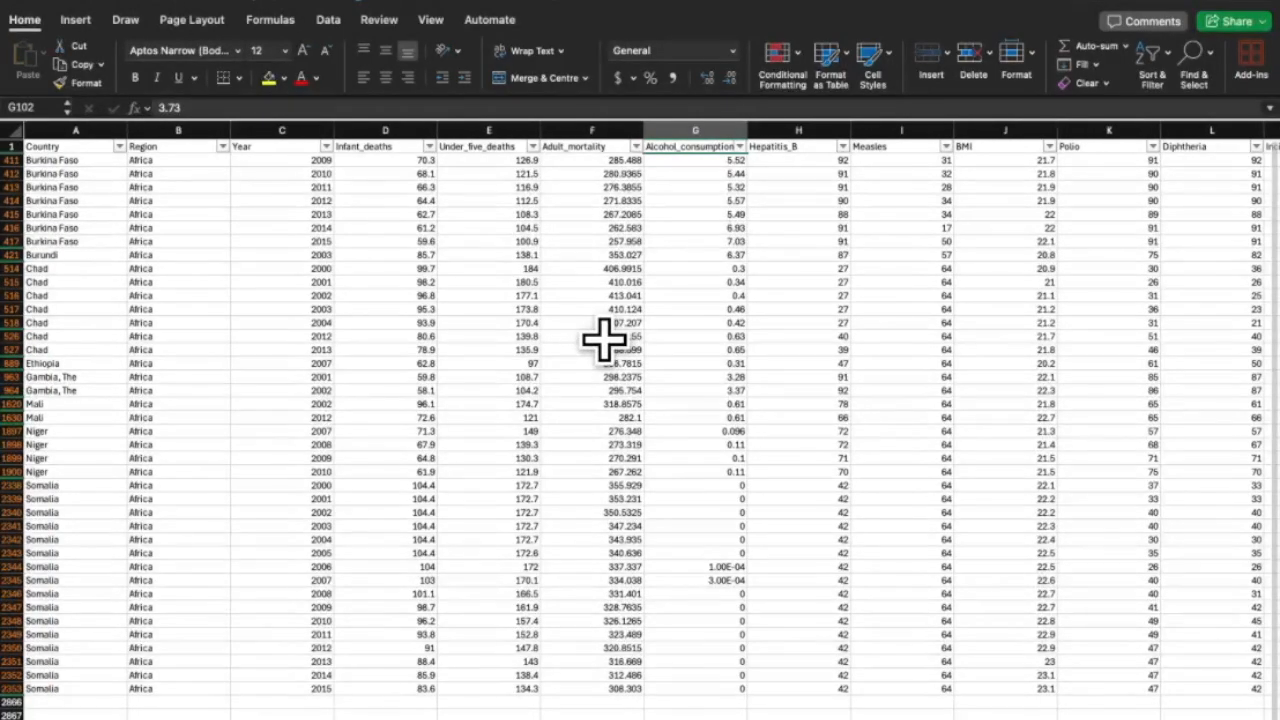
text(S)
text(ummary of)
text( Dataset)
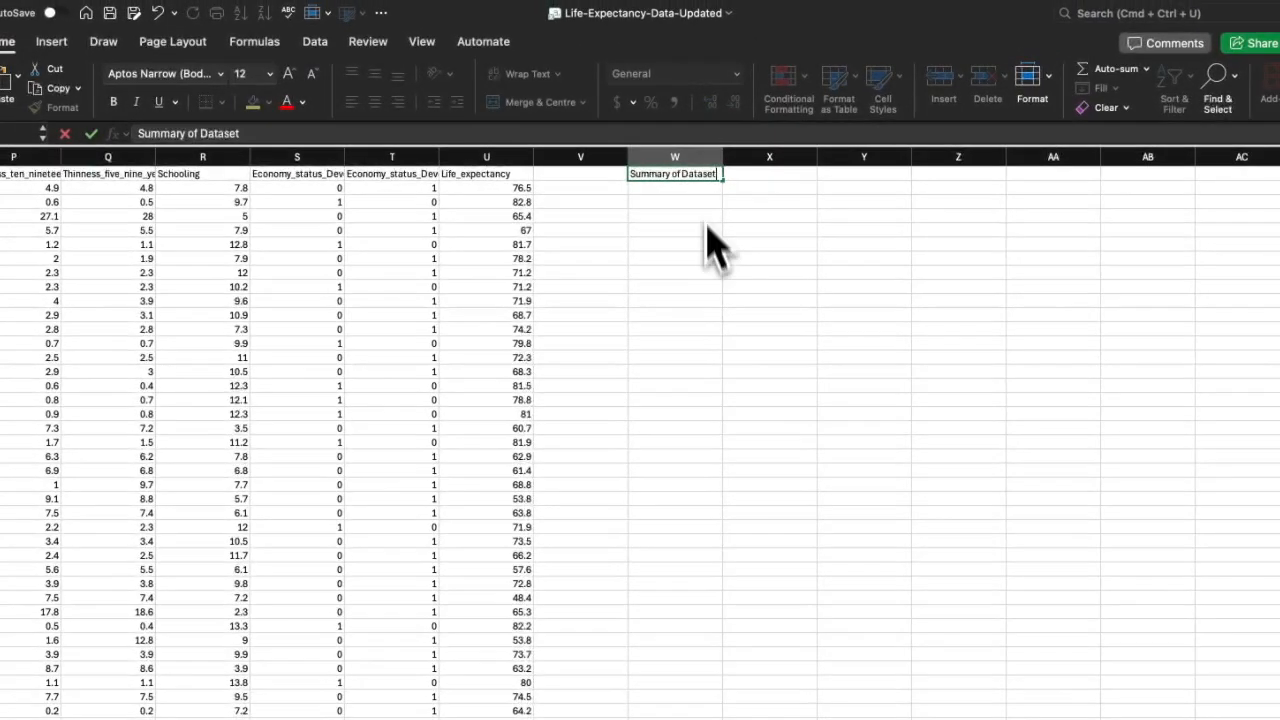
text(Su)
text(m)
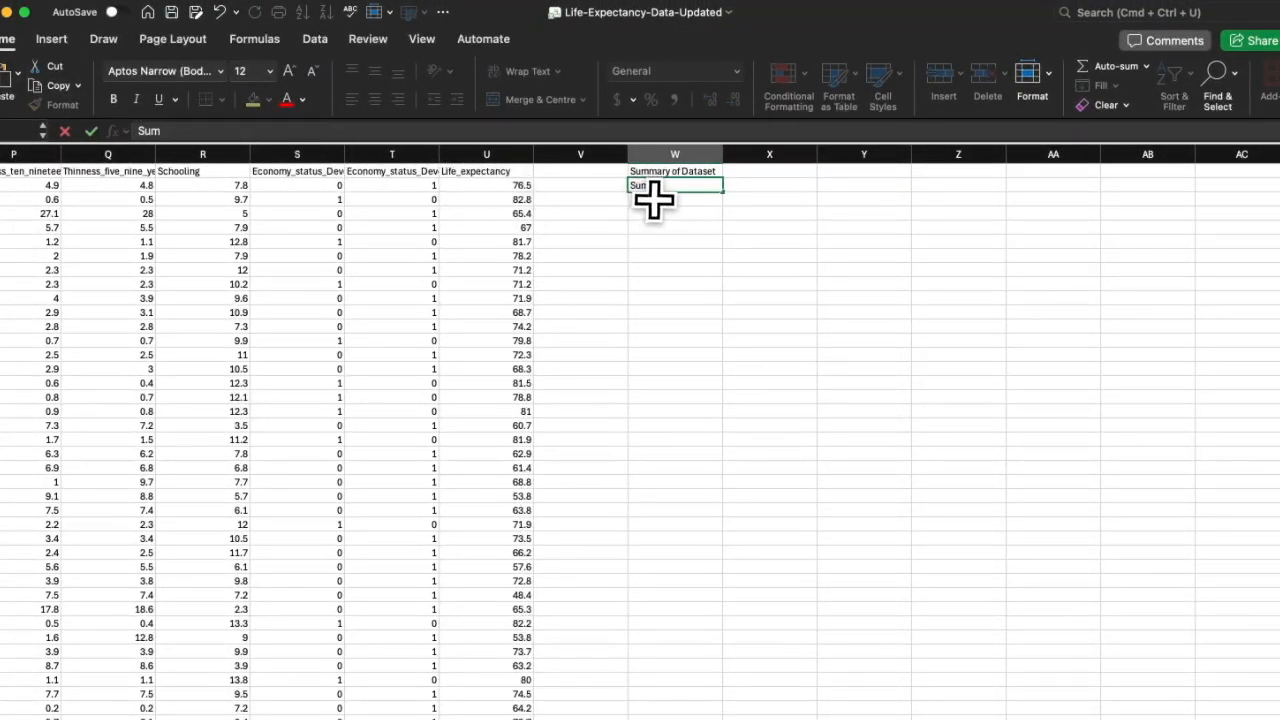
Add the Maximum row label and enter the SUM of Life Expectancy over column U.
key(Return)
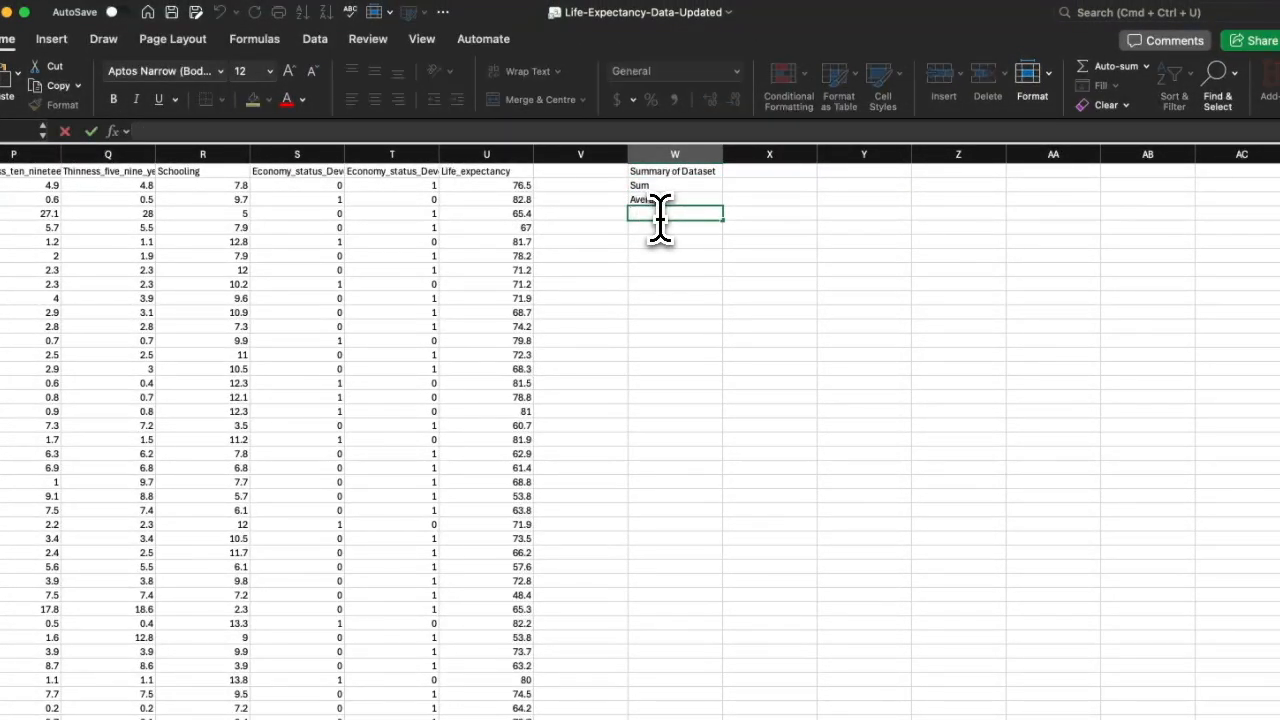
text(MaximM)
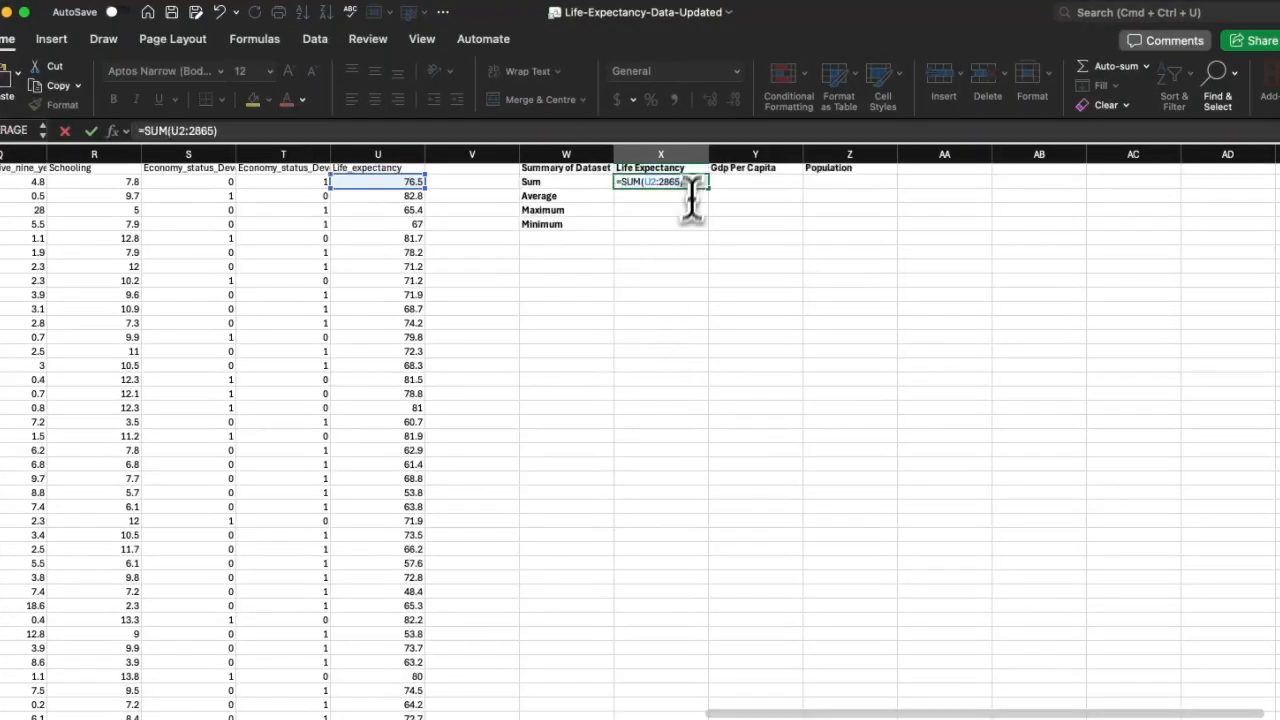
text(U)
key(Return)
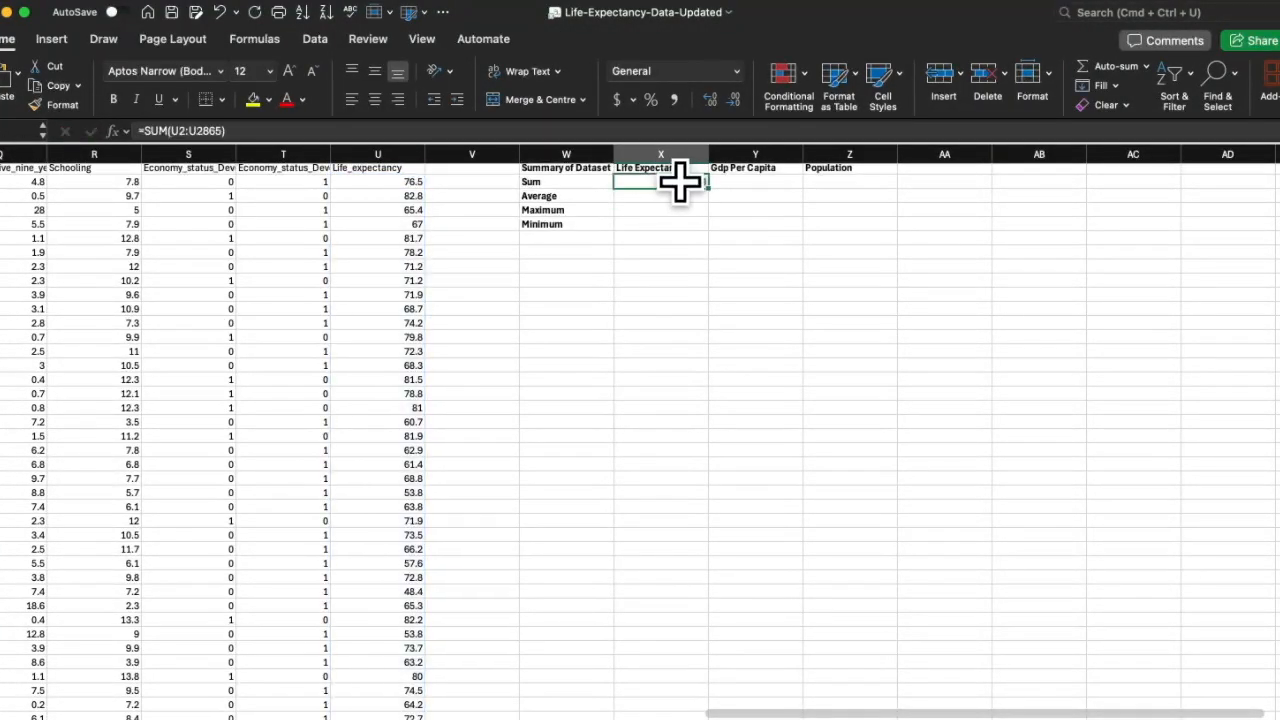
Reuse the sum formula as AVERAGE to get Life Expectancy's average, 68.85607542.
drag(692, 182, 612, 186)
click(626, 199)
key(super+z)
click(650, 228)
key(super+z)
key(Return)
double_click(680, 195)
text(=SUM(U2:U2865))
double_click(634, 196)
text(Av)
click(648, 231)
key(Return)
Compute the maximum Life Expectancy, 83.8, with MAX over U2:U2865.
double_click(660, 214)
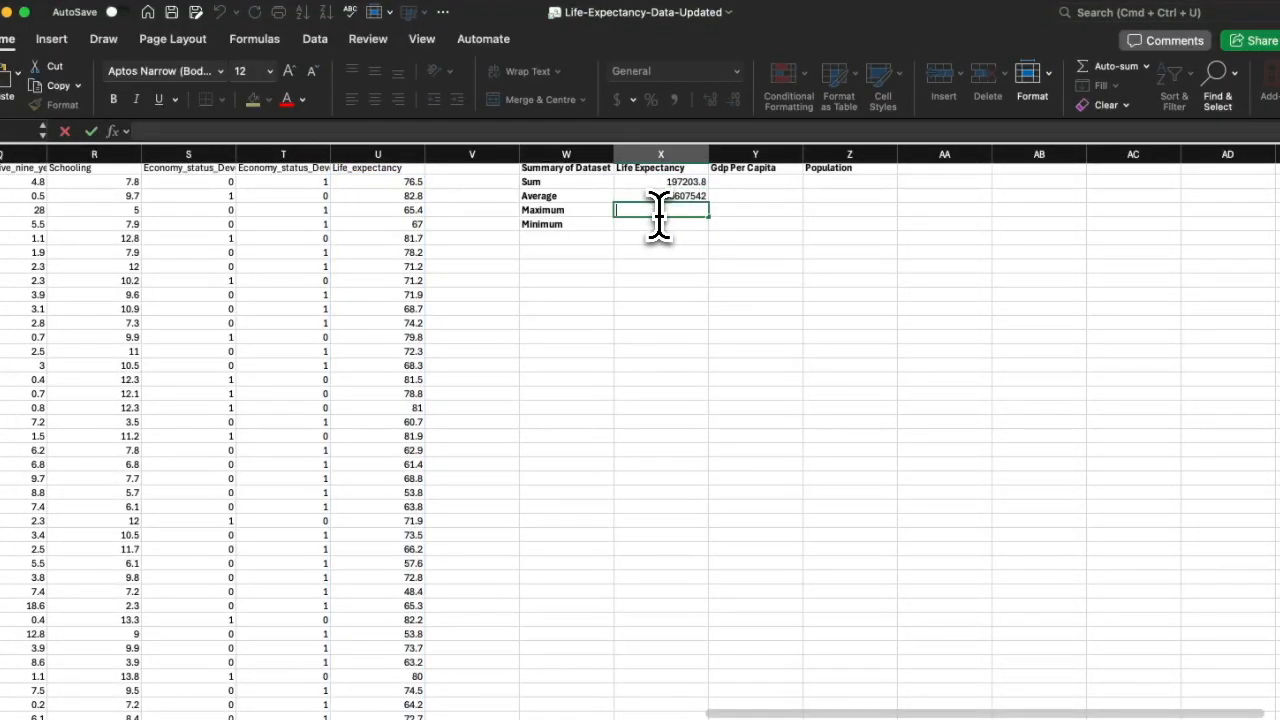
text(=SUM(U2:U2865))
double_click(634, 212)
text(Max)
click(643, 247)
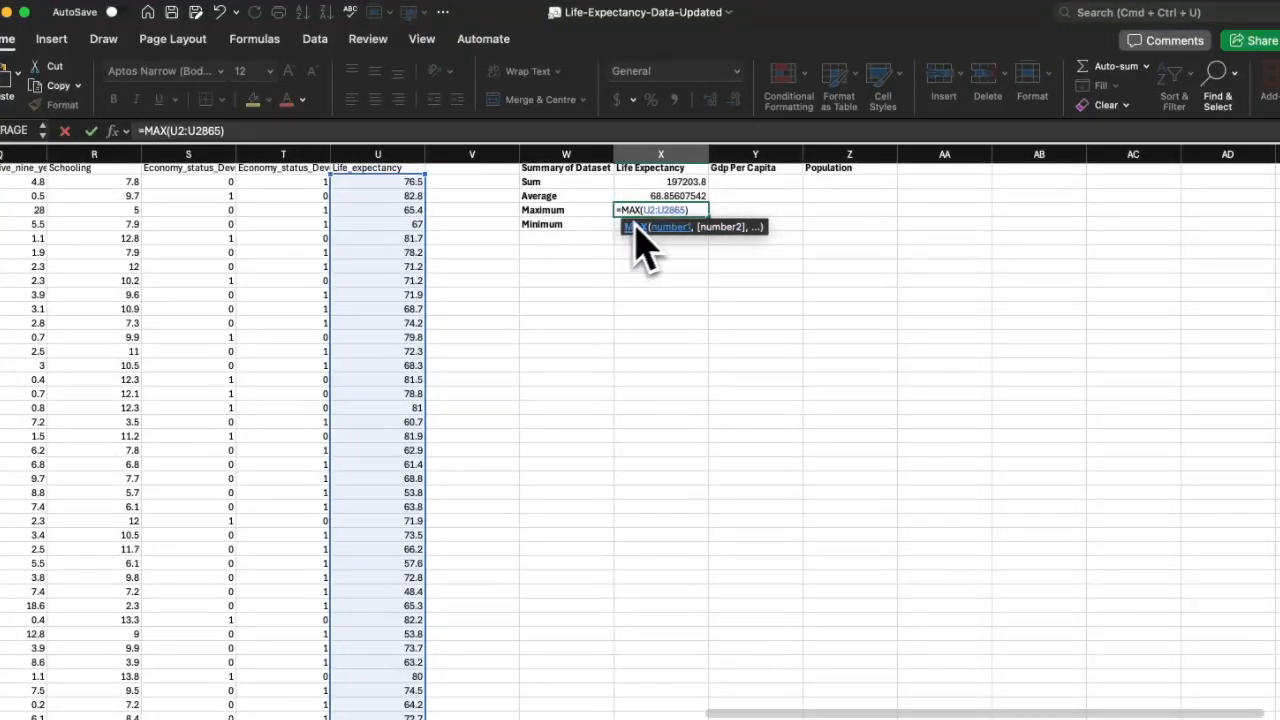
key(Return)
Compute the minimum Life Expectancy, 39.4, with MIN over U2:U2865.
double_click(680, 224)
text(=SUM(U2:U2865))
double_click(633, 225)
text(Min)
click(641, 259)
key(Return)
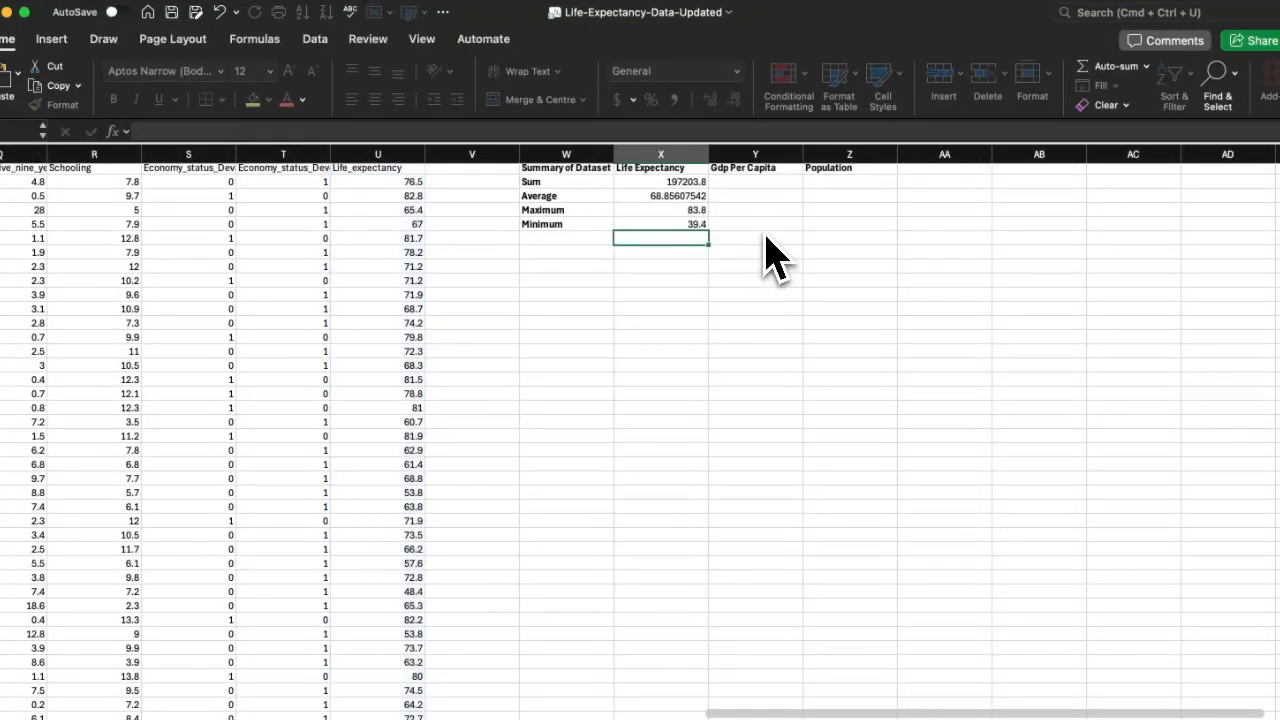
double_click(753, 184)
scroll(554, 316, left, 5)
Enter the Gdp Per Capita sum formula over N2:N2865 and copy it.
scroll(716, 294, right, 4)
text(=SUM(U2:U2865))
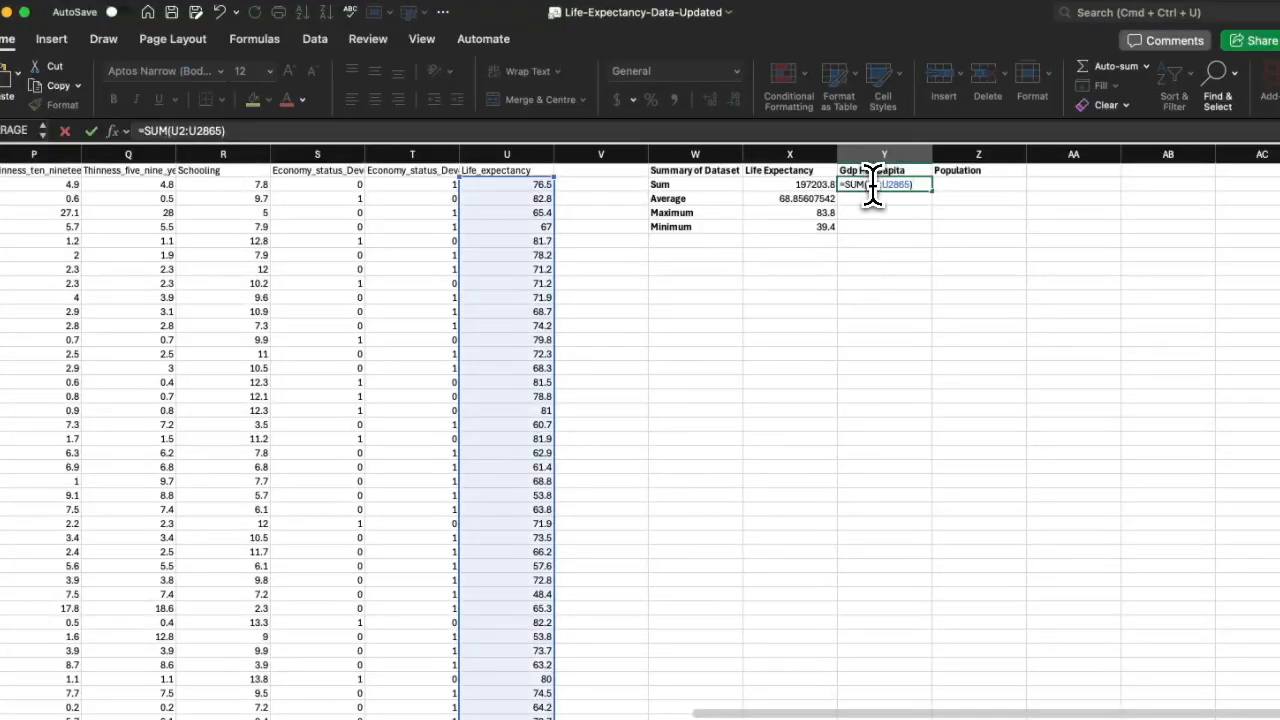
click(874, 186)
key(BackSpace)
text(N)
click(889, 188)
key(BackSpace)
text(N)
key(super+a)
key(super+c)
key(Return)
Turn the pasted formula into AVERAGE and MAX for Gdp Per Capita.
double_click(889, 200)
key(super+v)
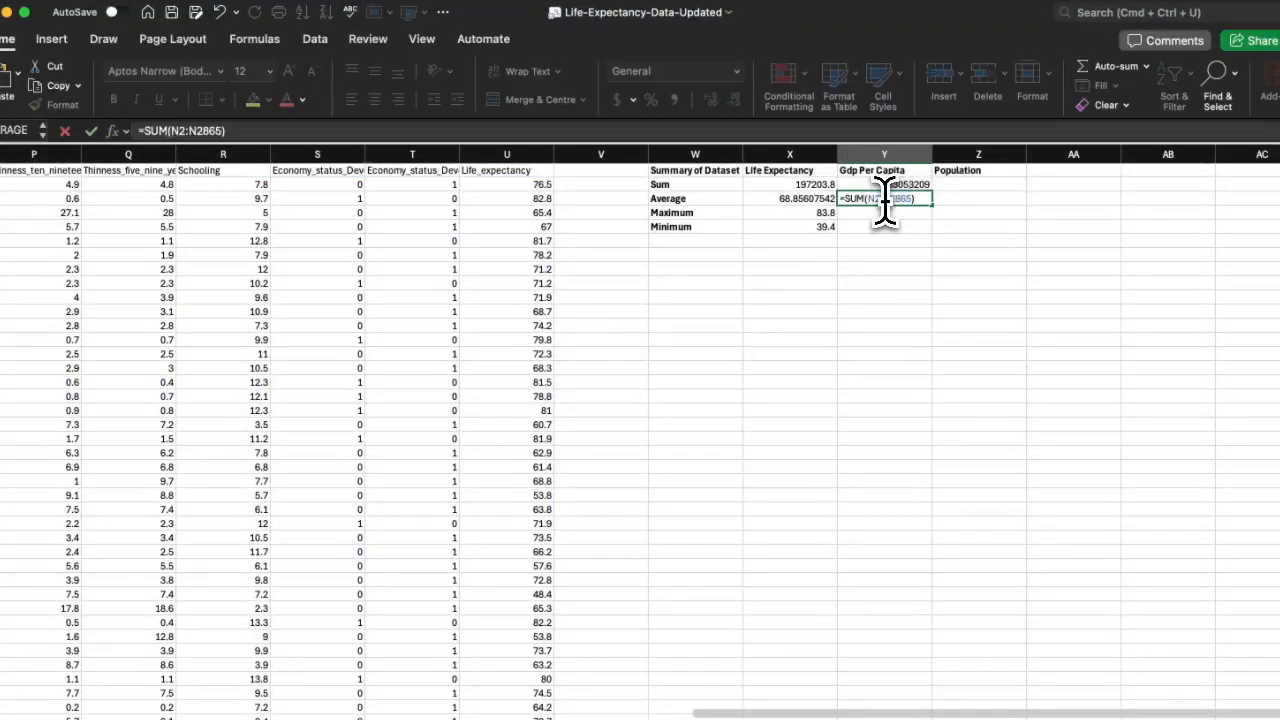
double_click(852, 199)
text(Ave)
click(878, 236)
key(Return)
double_click(880, 214)
key(super+v)
double_click(855, 213)
text(Ma)
click(884, 248)
key(Return)
Add the Gdp Per Capita minimum using MIN over column N.
key(super+v)
double_click(852, 228)
text(Mi)
click(873, 260)
click(857, 247)
click(70, 34)
key(Return)
Rename the Population heading to Population(Millions).
click(972, 187)
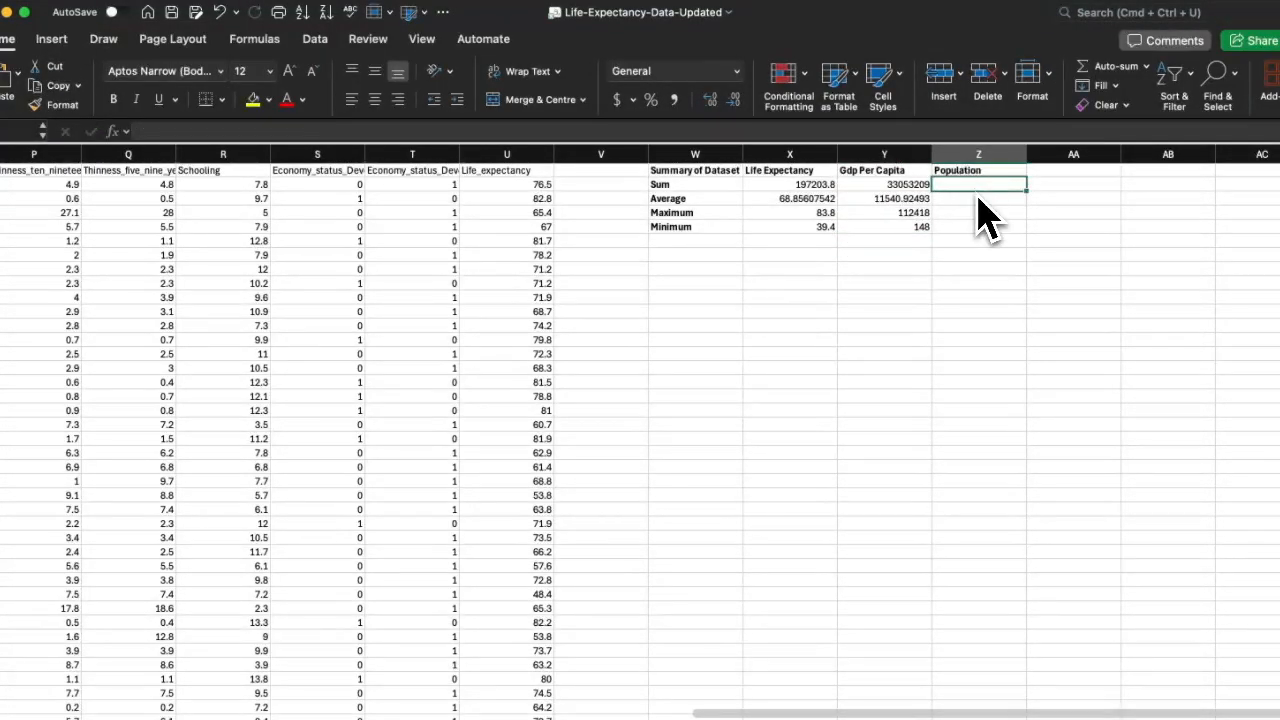
scroll(605, 318, left, 12)
scroll(605, 318, left, 3)
scroll(605, 318, right, 15)
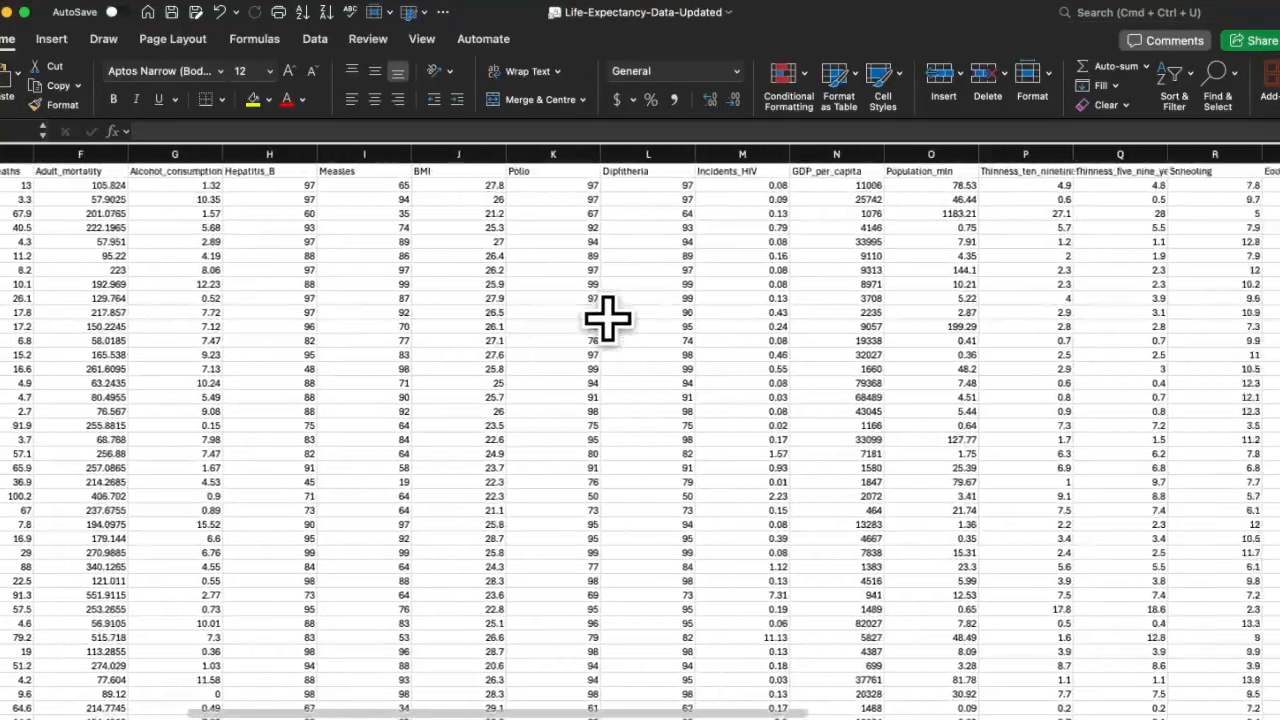
double_click(781, 171)
text((Millions))
double_click(690, 172)
Copy the Gdp Per Capita MIN formula text for reuse.
click(729, 187)
scroll(700, 294, left, 8)
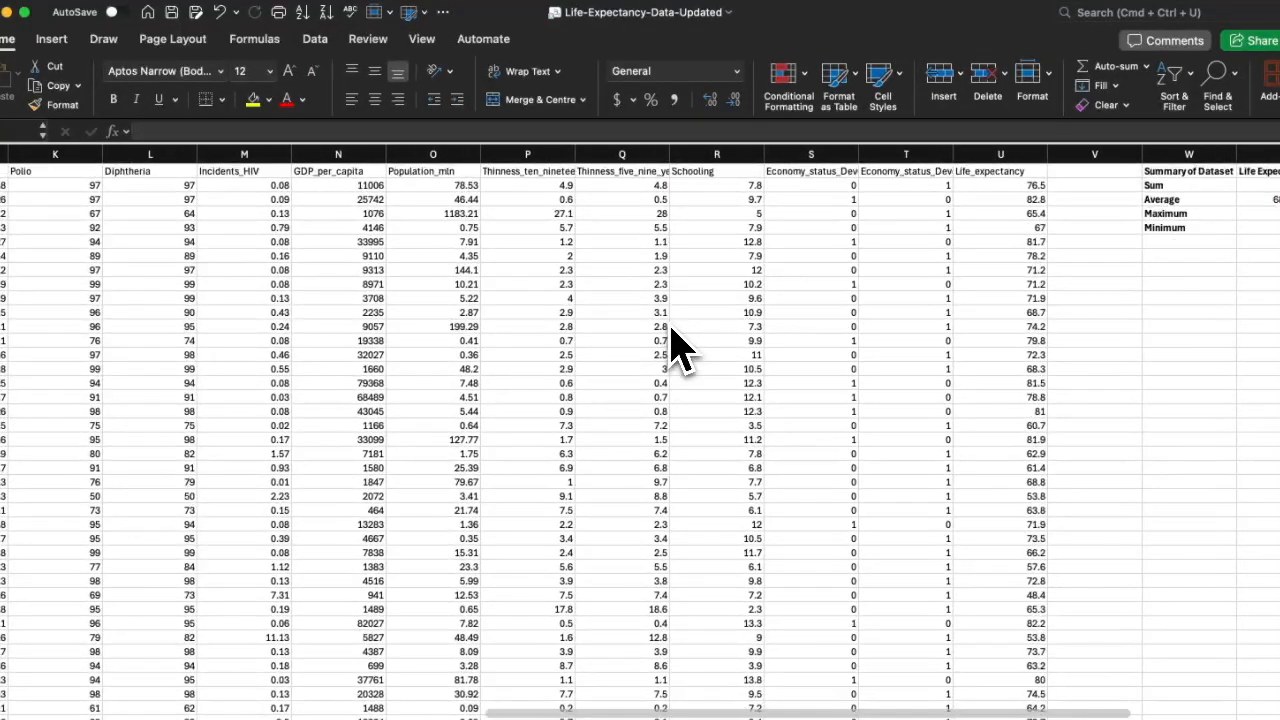
scroll(668, 325, right, 10)
click(509, 229)
double_click(511, 230)
drag(511, 230, 434, 231)
key(super+c)
key(Return)
Enter the Population sum as SUM over O2:O2865.
double_click(554, 188)
key(super+v)
click(560, 187)
key(BackSpace)
text(O)
click(574, 187)
key(BackSpace)
text(O)
key(Return)
double_click(545, 188)
text(SUM)
key(Return)
Add the Population average with AVERAGE over column O.
double_click(556, 200)
key(super+v)
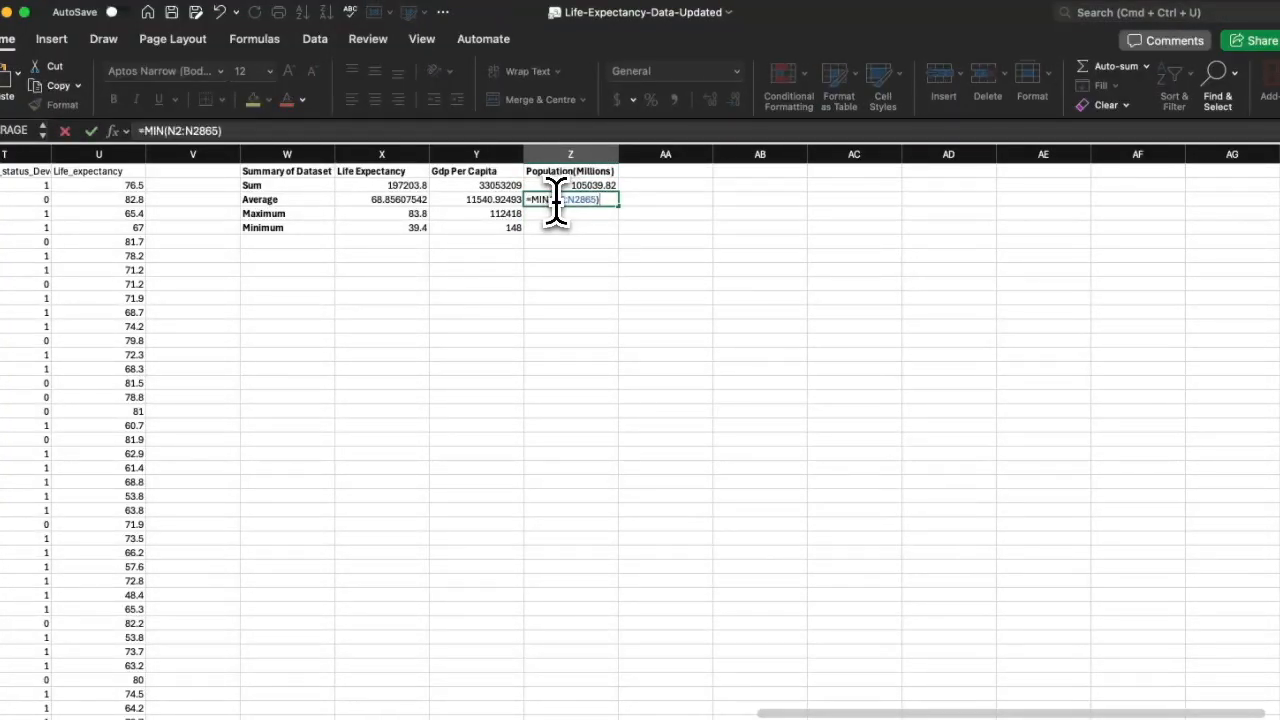
text(O)
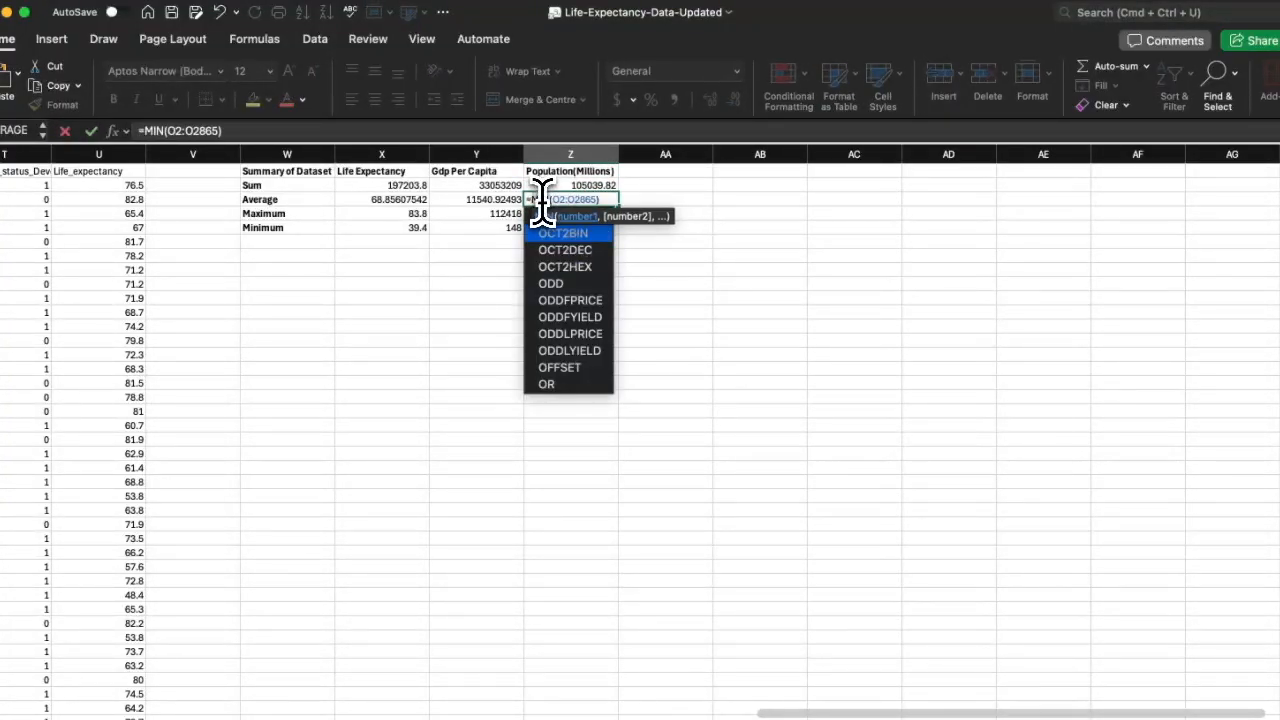
double_click(542, 201)
text(AVERAGE)
key(Return)
Add the Population maximum and minimum over column O.
double_click(585, 215)
key(super+v)
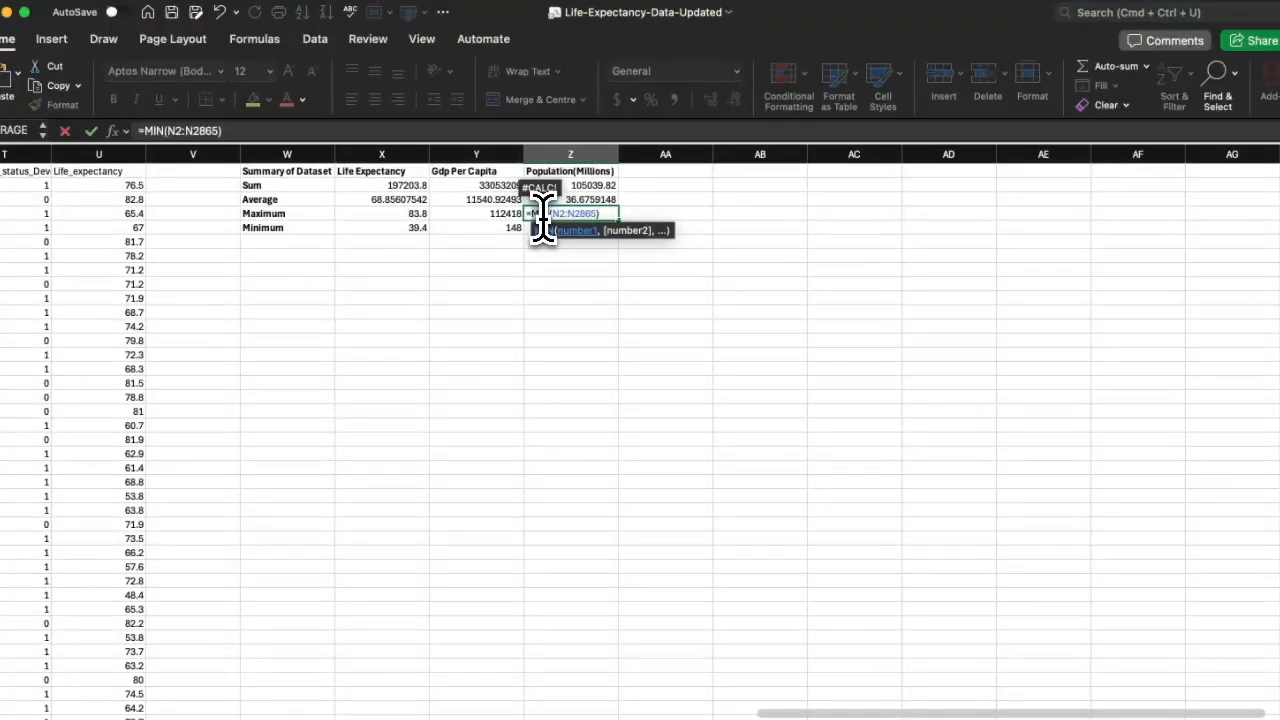
text(MAX)
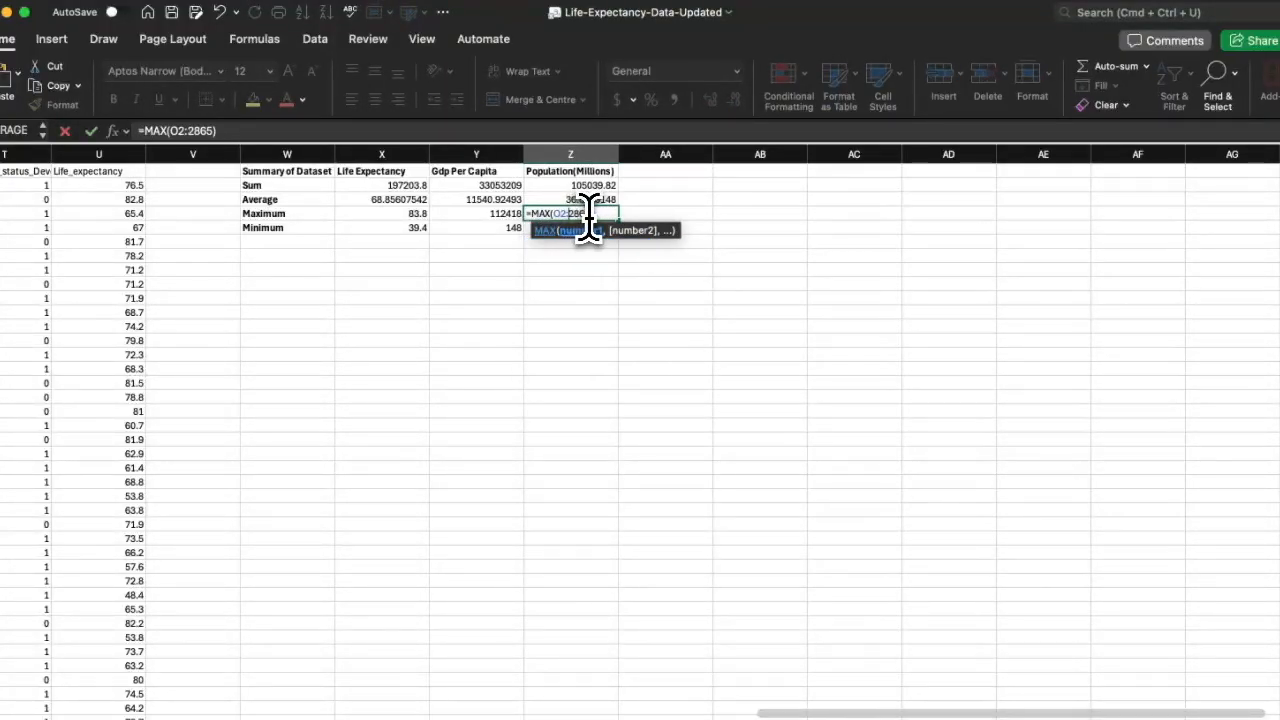
text(O)
key(Return)
double_click(550, 228)
key(super+v)
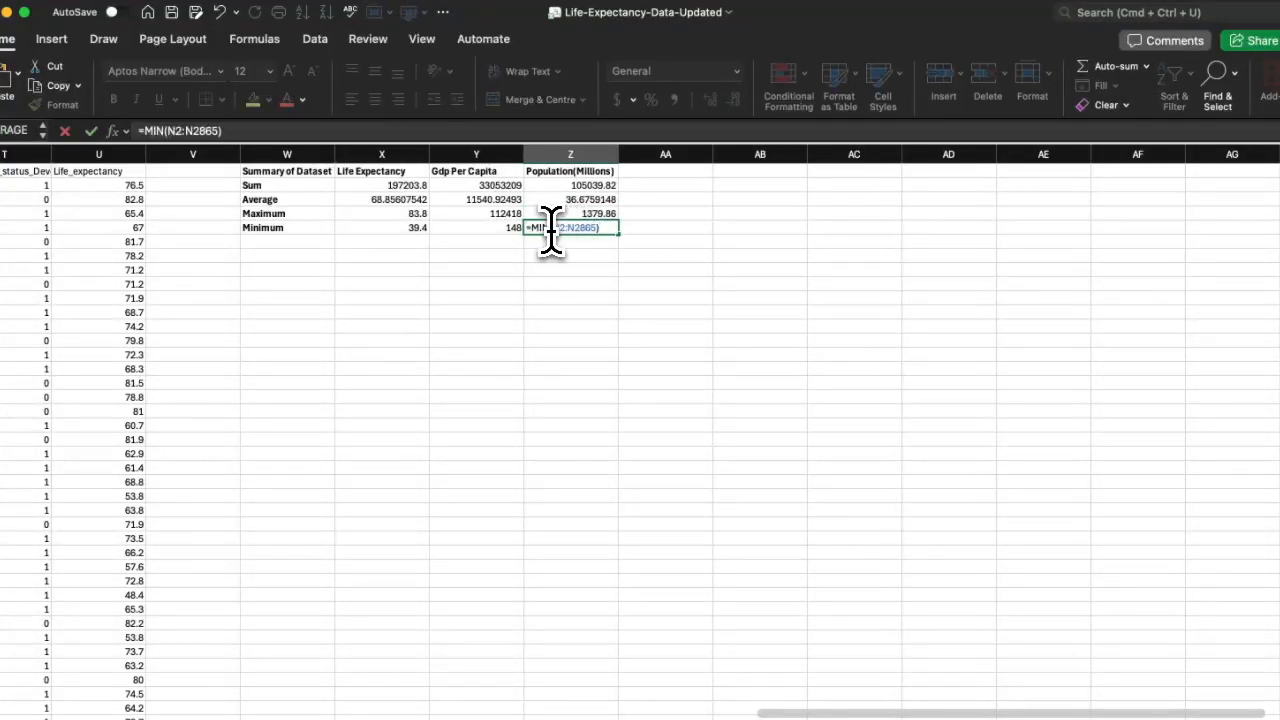
text(O)
key(Return)
Retitle the block Summary of Dataset(15 Years) and autofit its column.
click(470, 282)
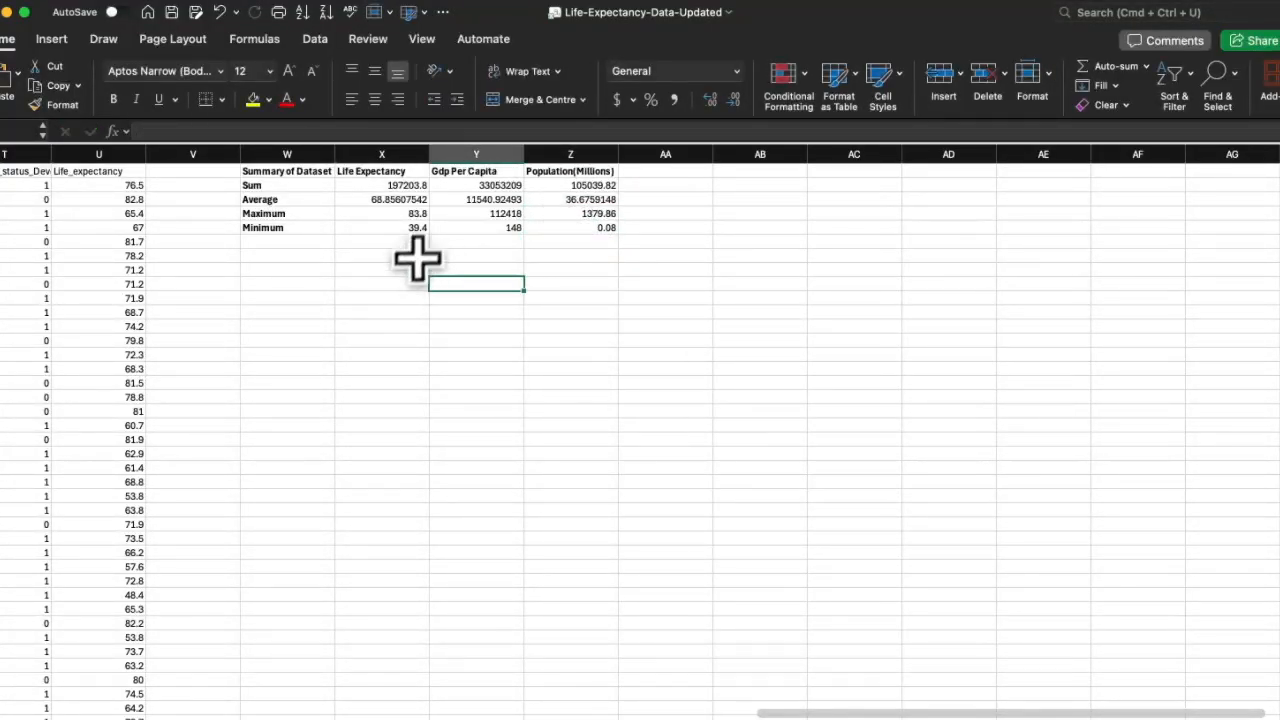
click(326, 172)
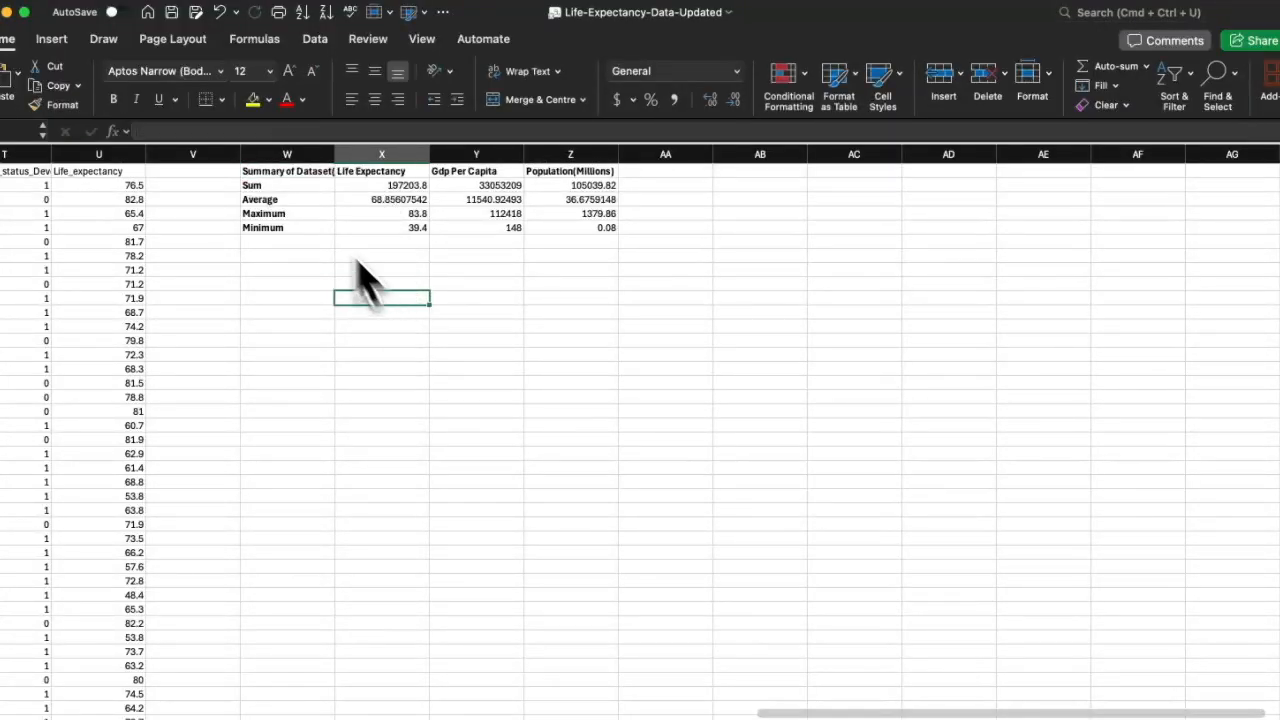
double_click(432, 154)
double_click(335, 154)
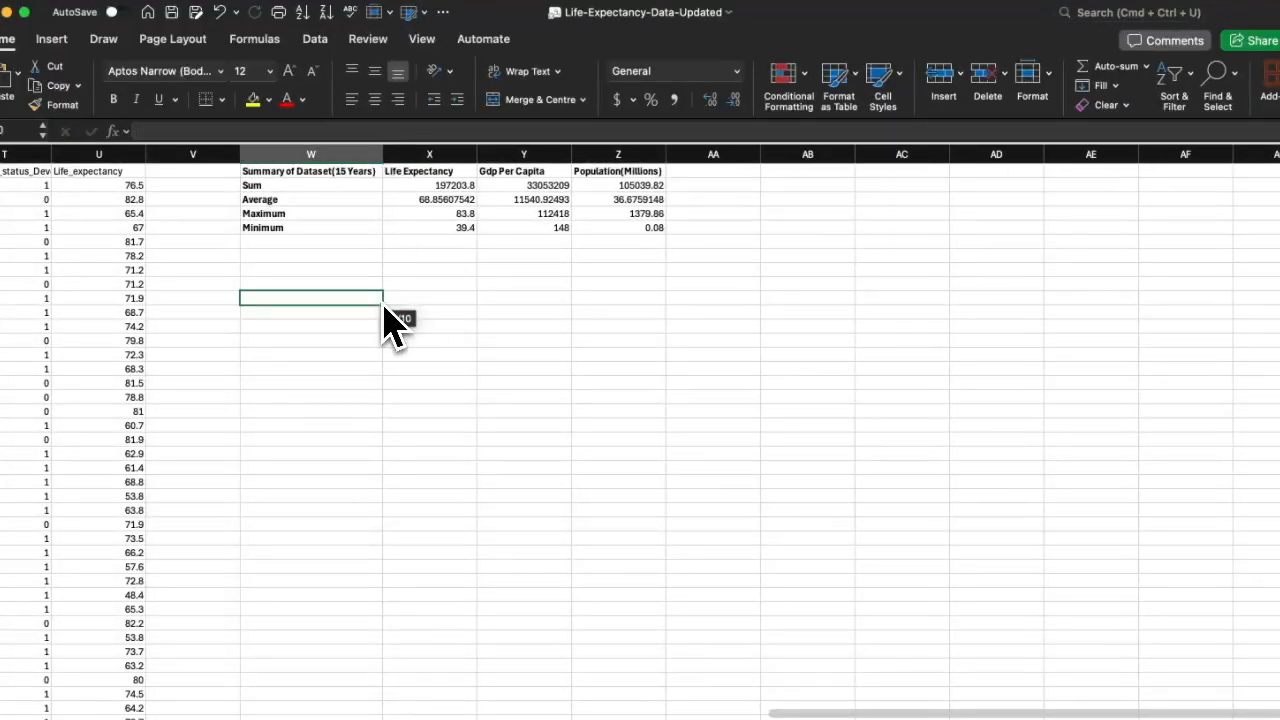
drag(262, 228, 622, 185)
click(618, 312)
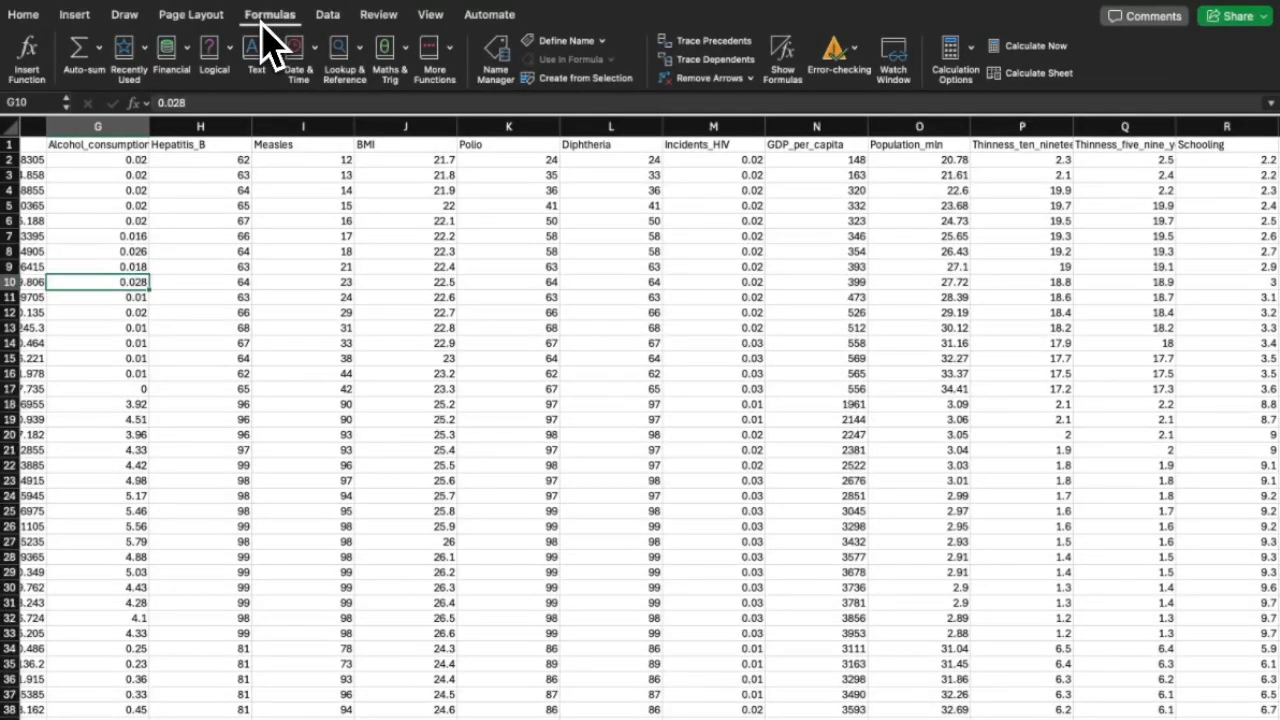
click(327, 15)
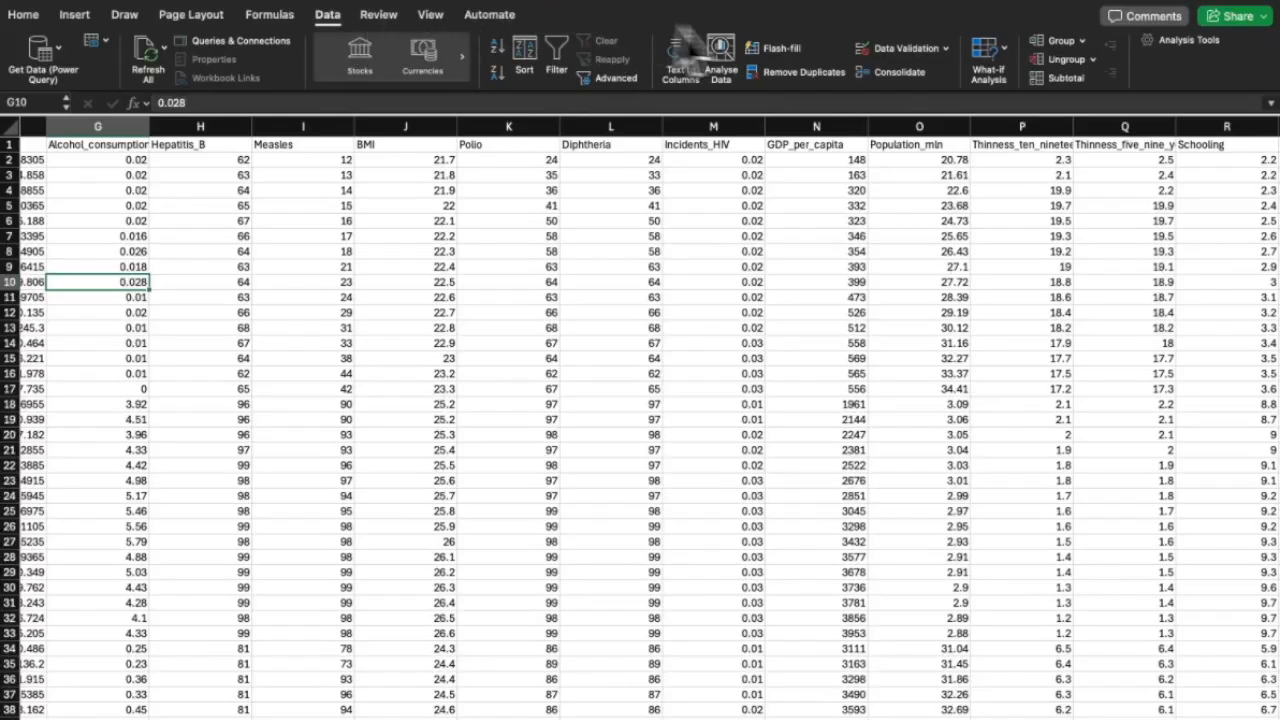
Insert the Adult_mortality by Year and Region pivot table, plus Schooling and GDP_per_capita pivot charts.
click(721, 60)
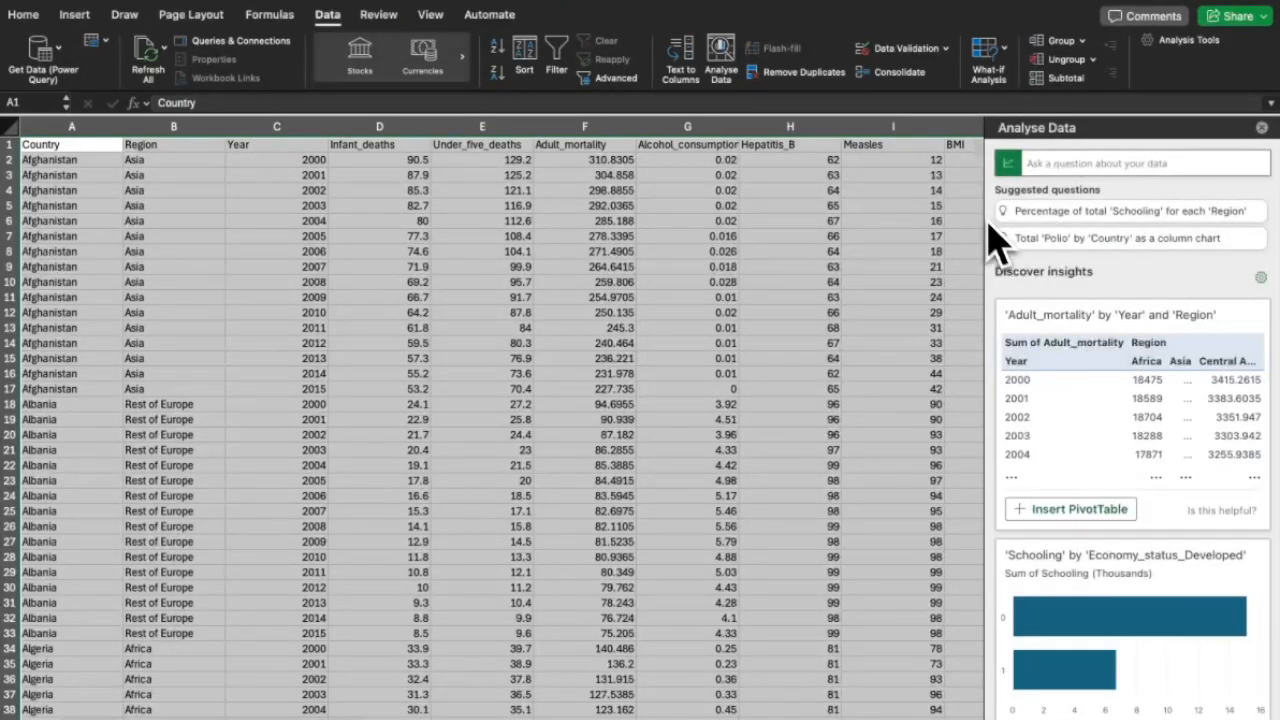
click(1065, 512)
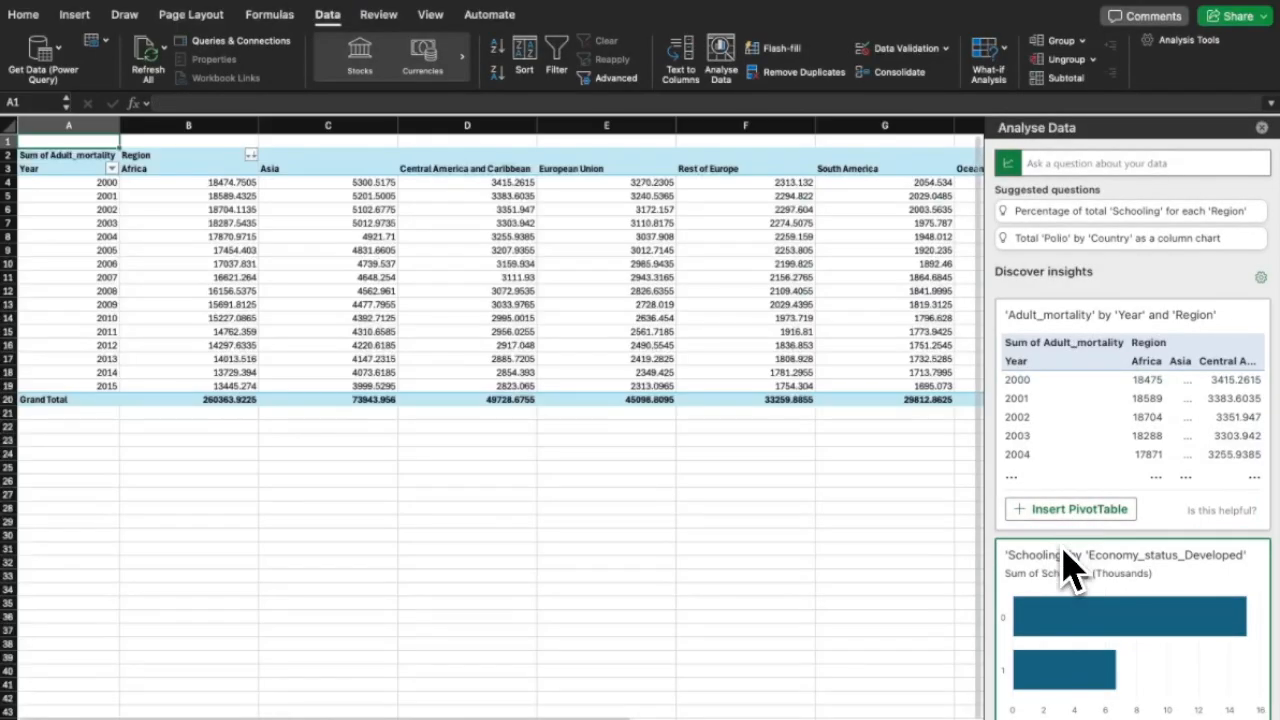
scroll(1068, 570, down, 4)
click(1063, 546)
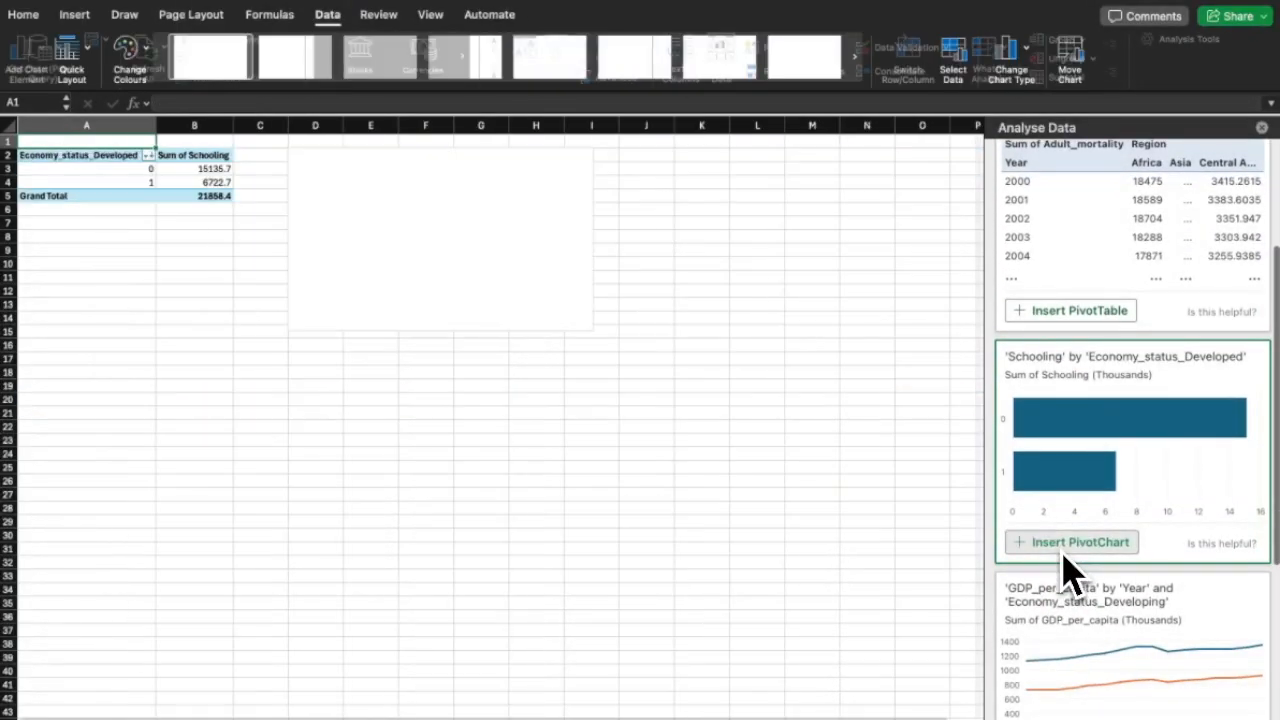
scroll(1066, 568, down, 4)
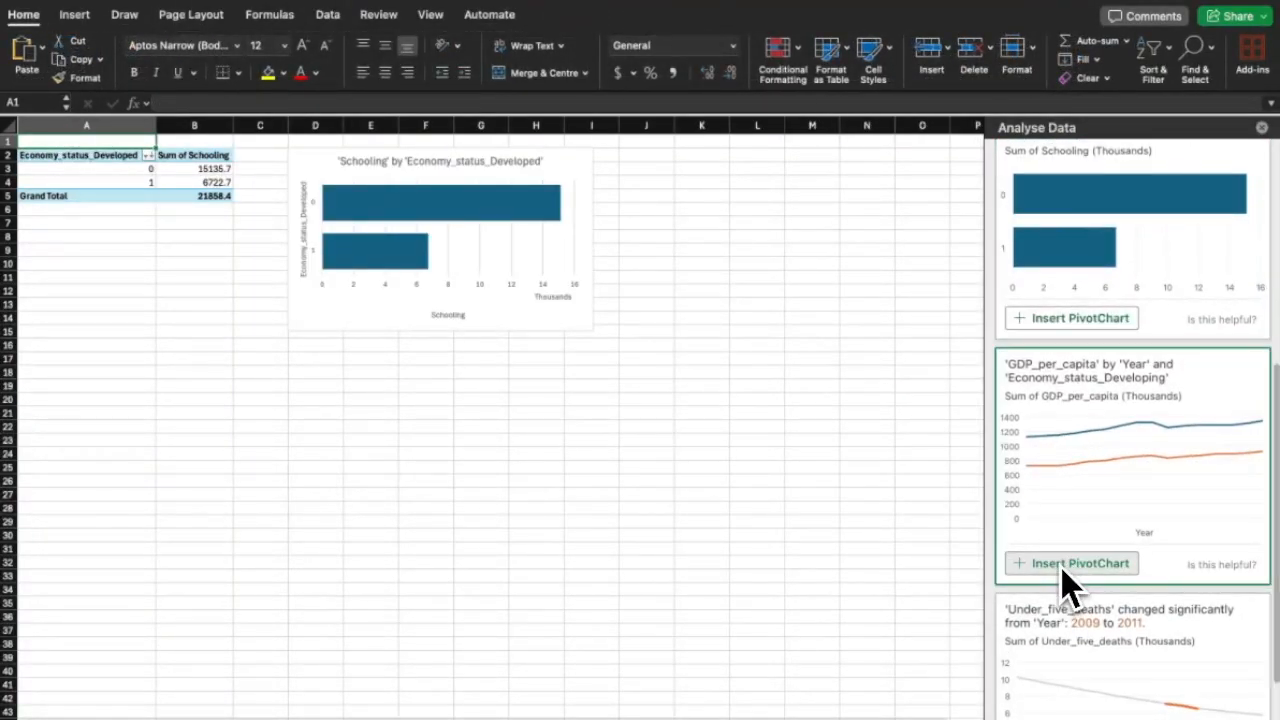
click(1063, 565)
Add Infant_deaths over time, Under_five_deaths by Year and Adult_mortality over time pivot charts.
scroll(1063, 585, down, 3)
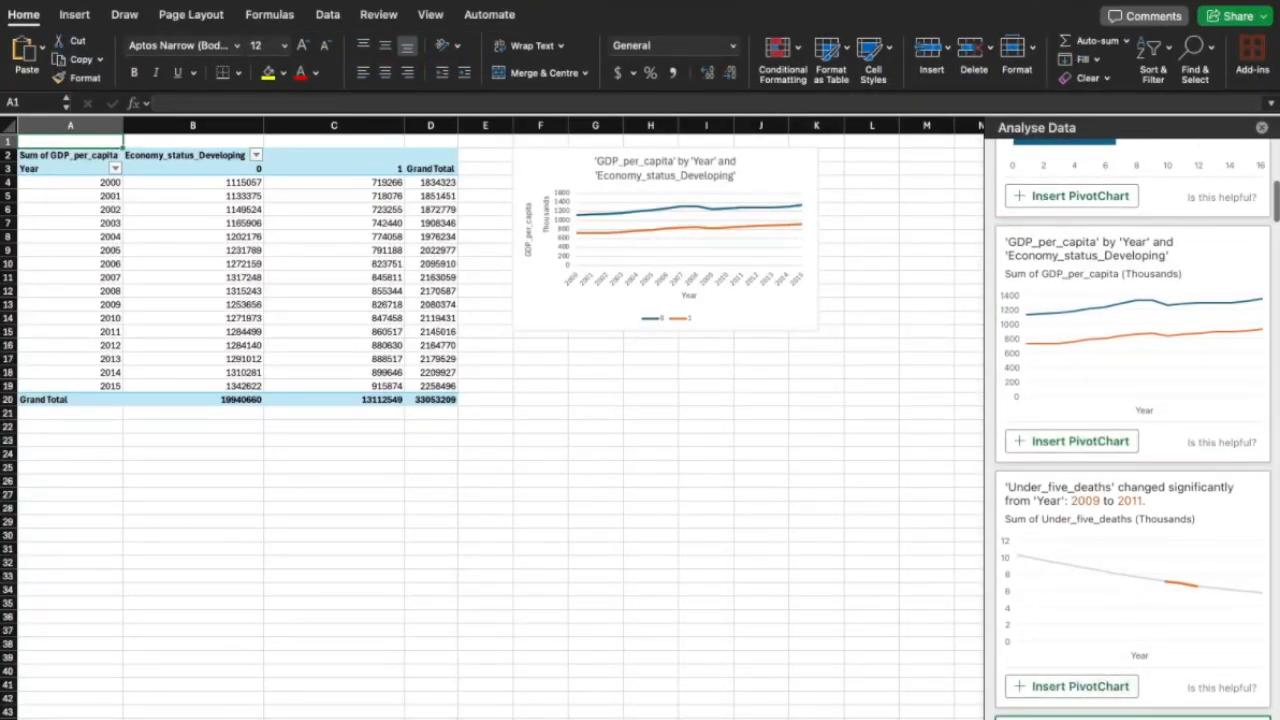
scroll(1048, 710, down, 3)
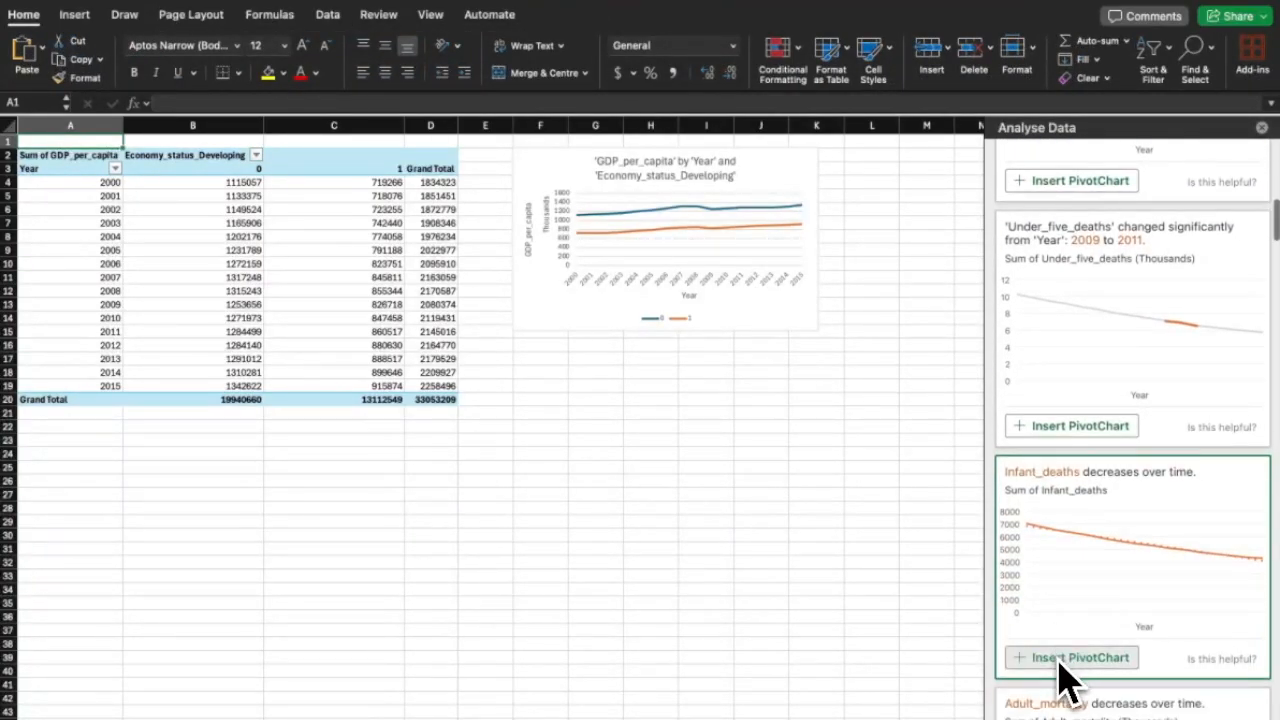
click(1060, 660)
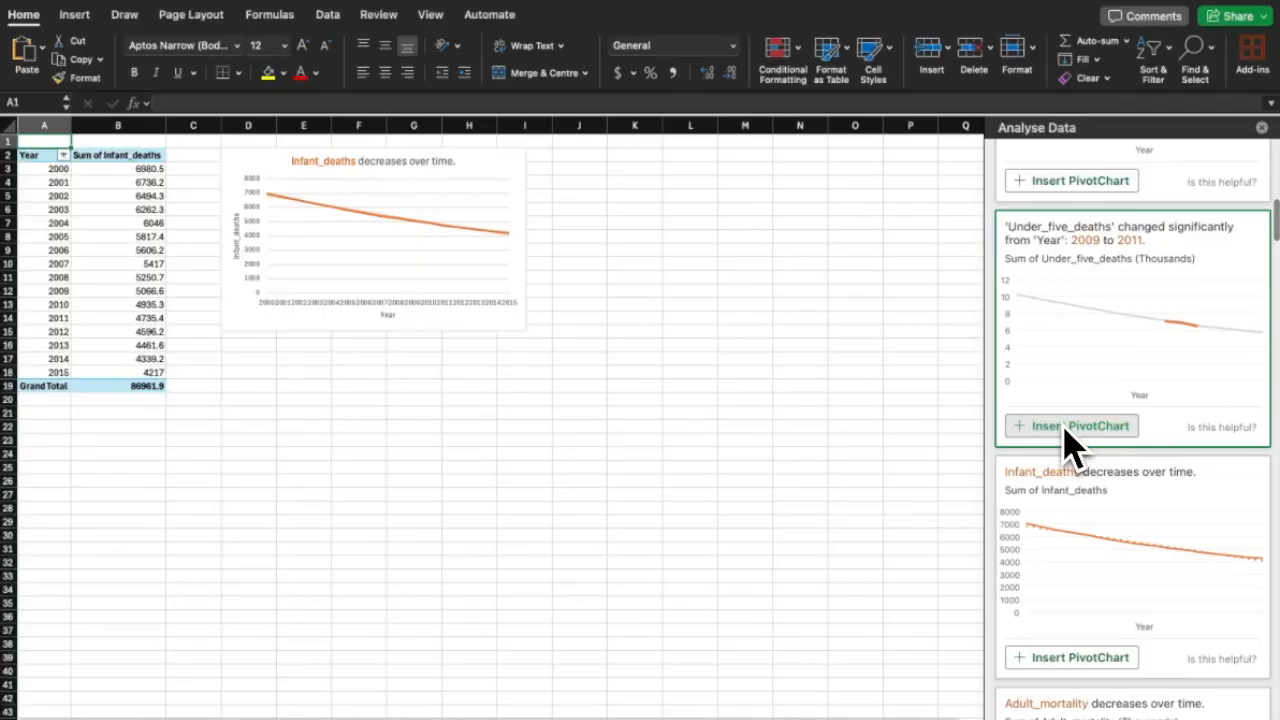
click(1063, 428)
scroll(1066, 435, down, 1)
scroll(1066, 445, down, 5)
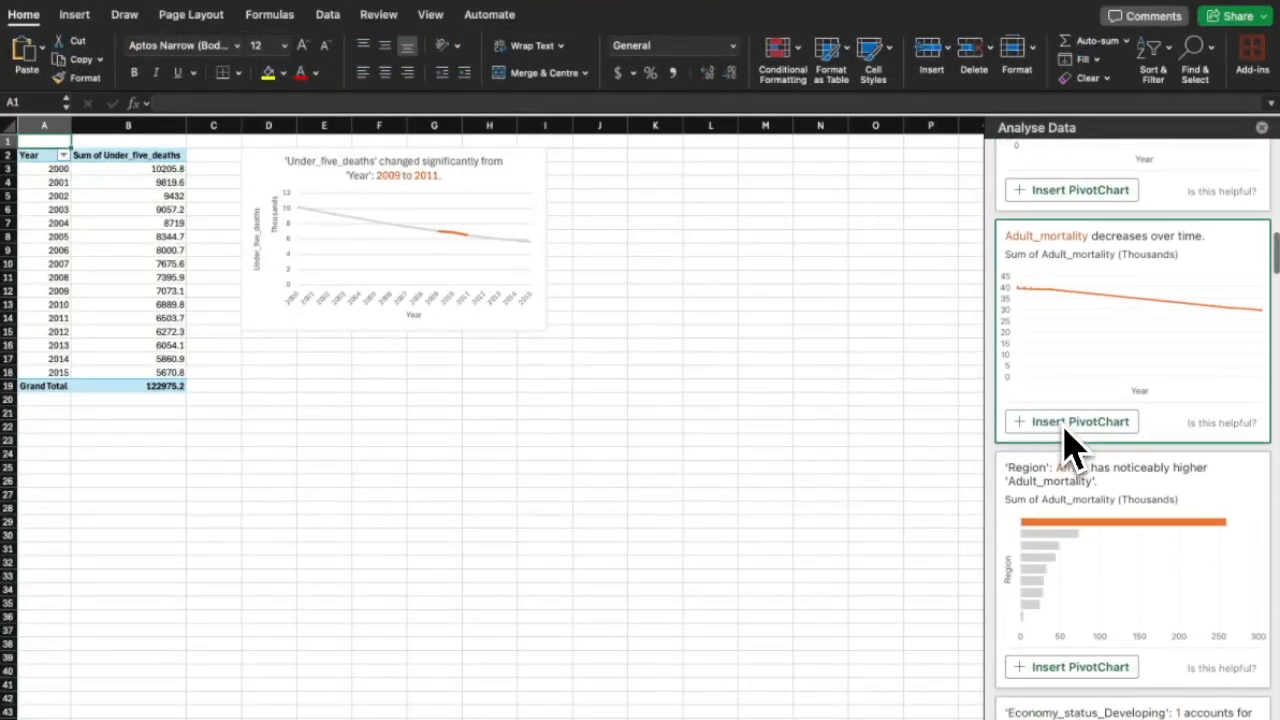
click(1068, 430)
Add the Adult_mortality by Region chart and the Under_five_deaths by Economy_status_Developing donut.
scroll(1066, 445, down, 2)
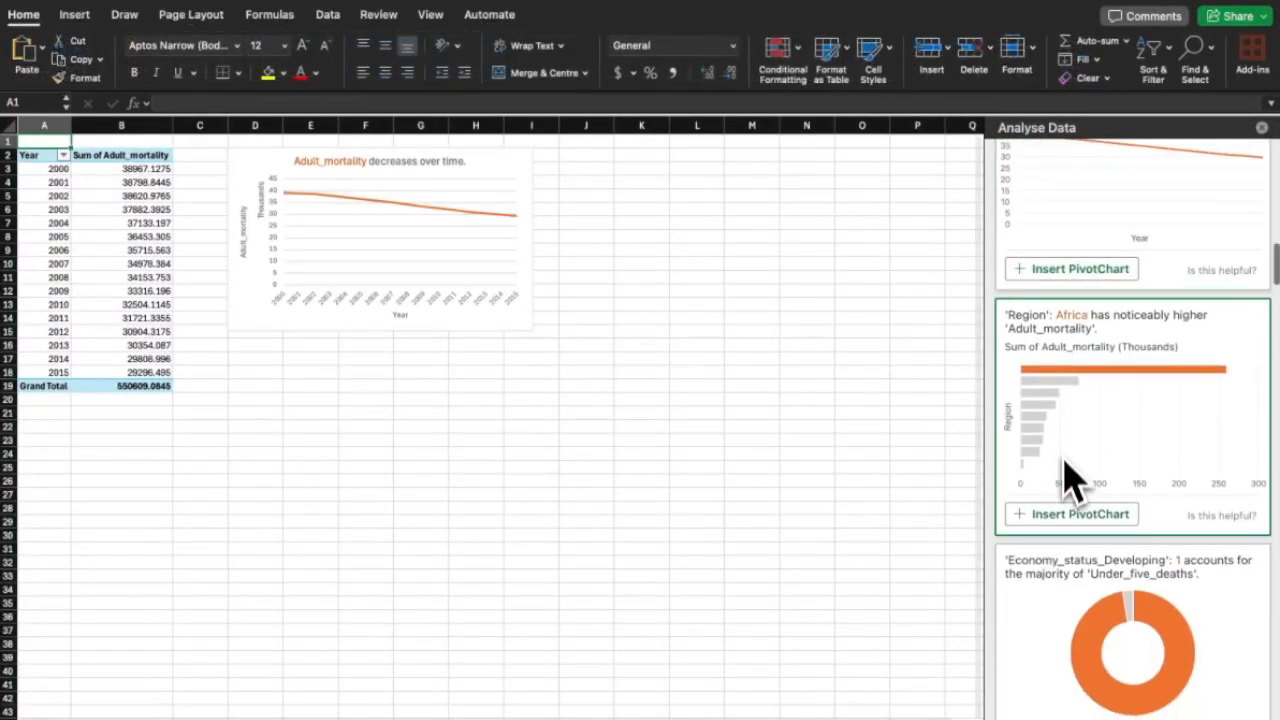
click(1066, 516)
scroll(1134, 471, down, 5)
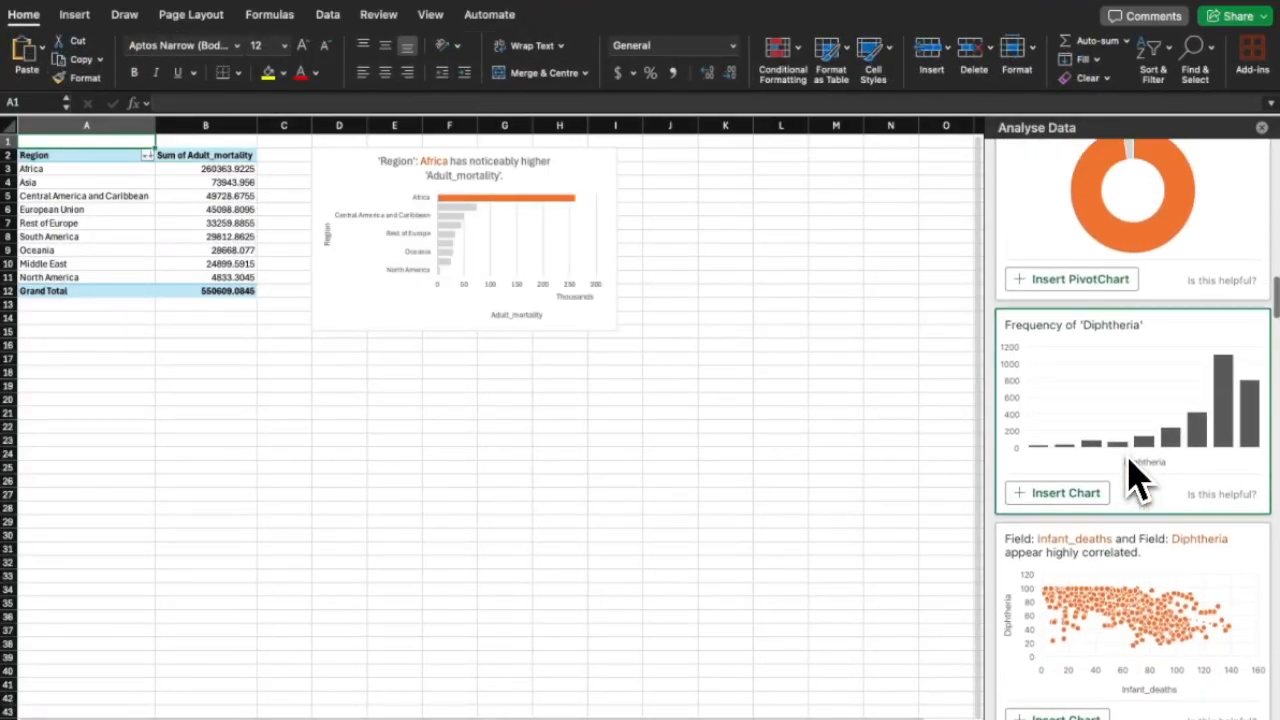
scroll(1134, 468, up, 1)
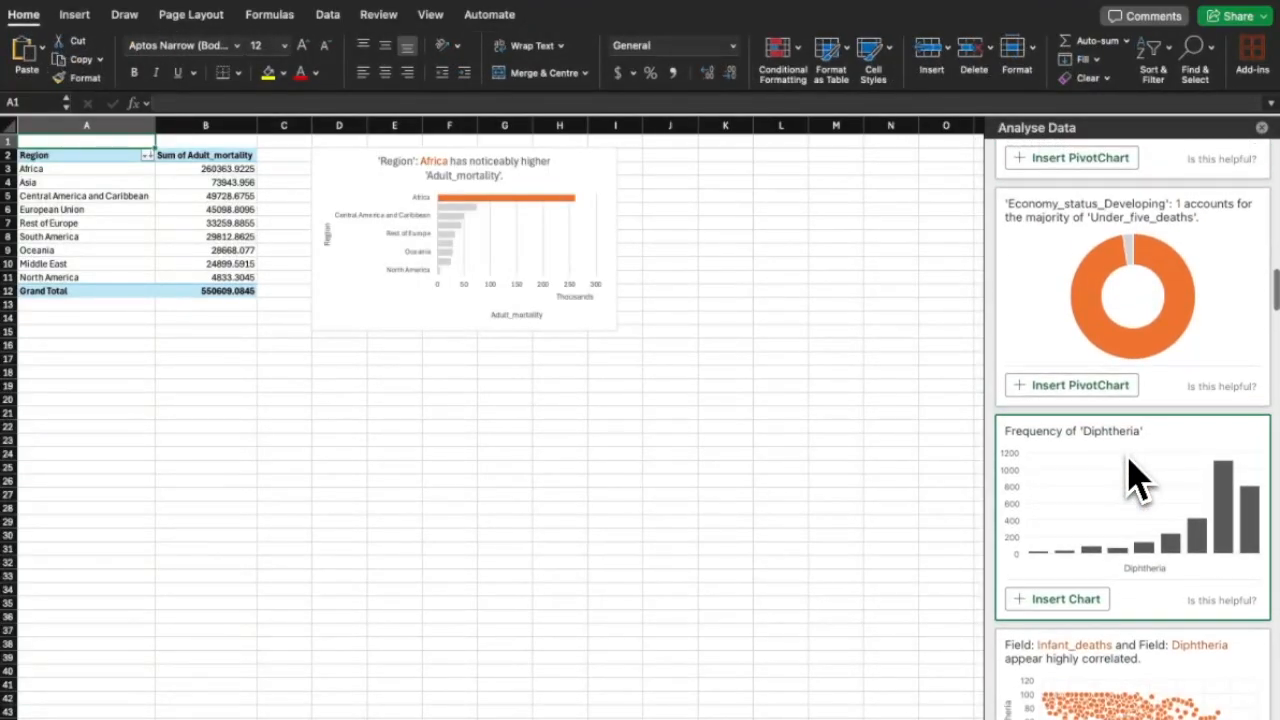
click(1097, 392)
scroll(1095, 540, down, 3)
scroll(1093, 530, down, 2)
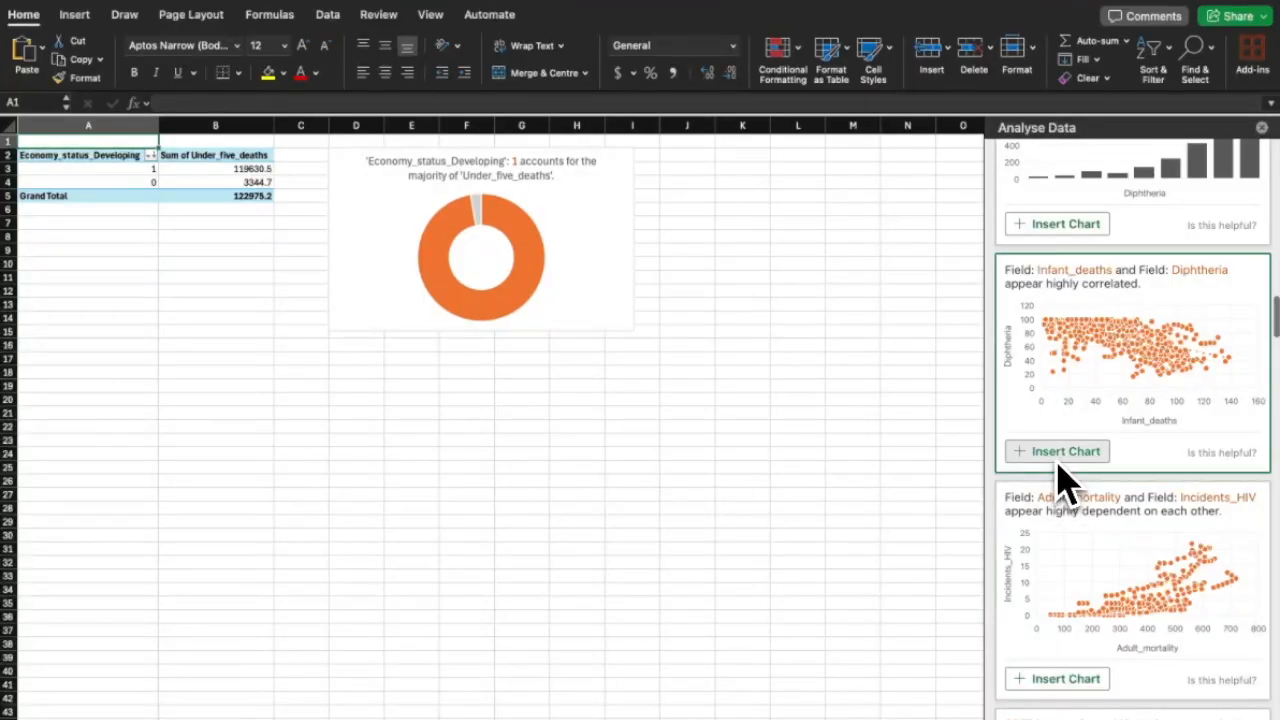
Insert the Infant_deaths vs Diphtheria and Adult_mortality vs Incidents_HIV scatter charts; move the latter onto blank cells.
click(1060, 455)
click(1060, 679)
drag(560, 420, 671, 300)
double_click(600, 294)
scroll(575, 285, down, 10)
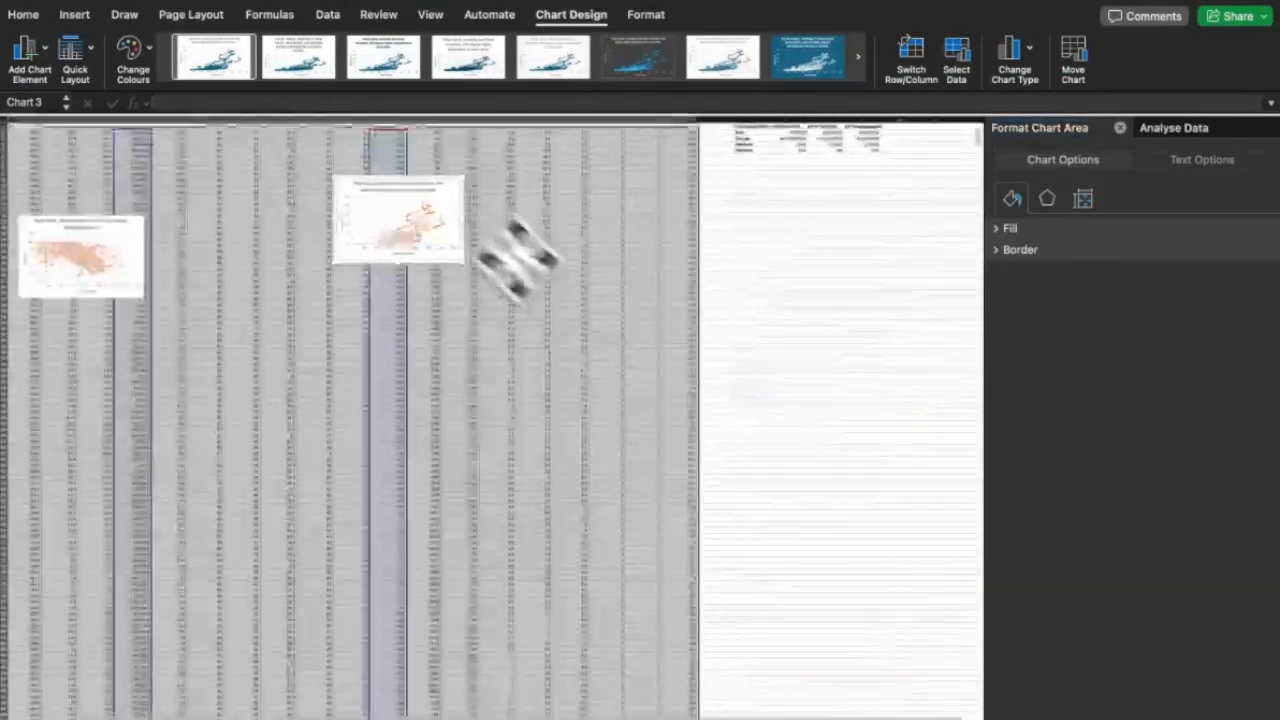
drag(406, 210, 788, 230)
Move the Infant_deaths scatter chart over columns F–I.
click(129, 230)
click(106, 222)
click(106, 226)
drag(142, 250, 380, 343)
scroll(380, 343, up, 10)
click(257, 186)
drag(257, 186, 672, 228)
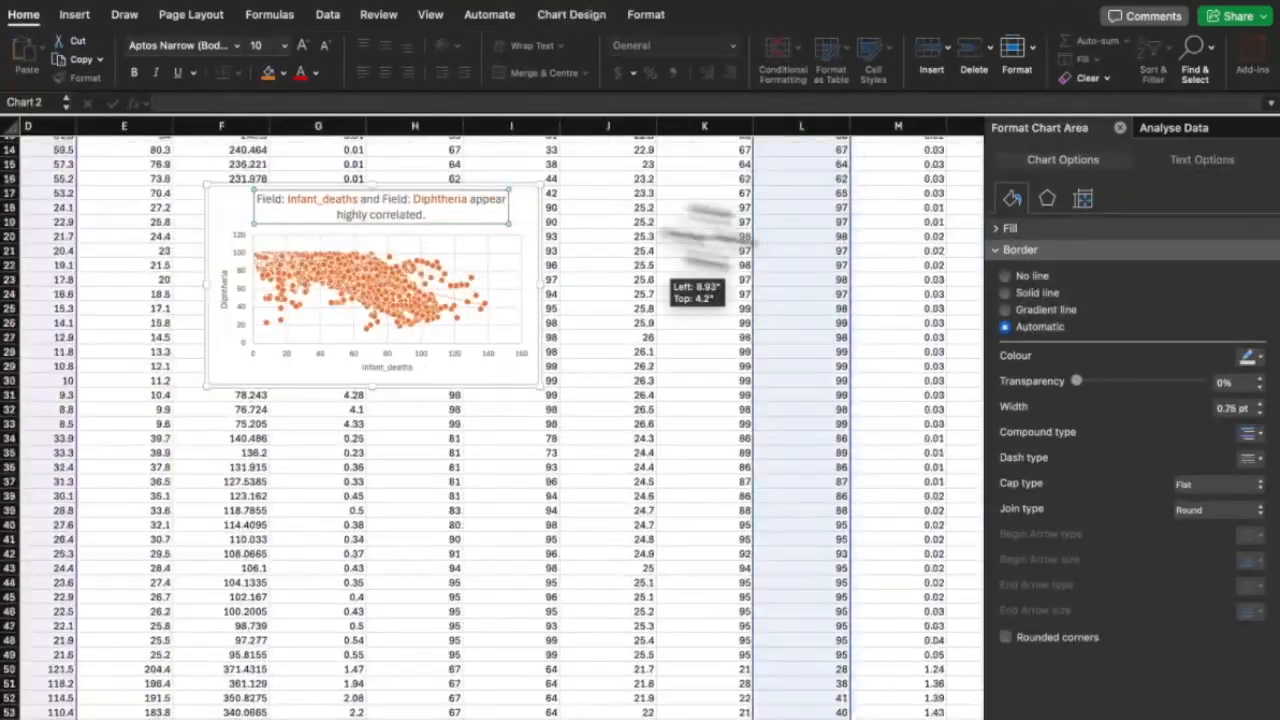
Drag the Infant_deaths chart further right onto the blank cells beside the data.
click(490, 219)
drag(500, 232, 786, 230)
scroll(848, 236, right, 4)
drag(400, 232, 934, 218)
scroll(937, 210, right, 7)
drag(223, 270, 957, 483)
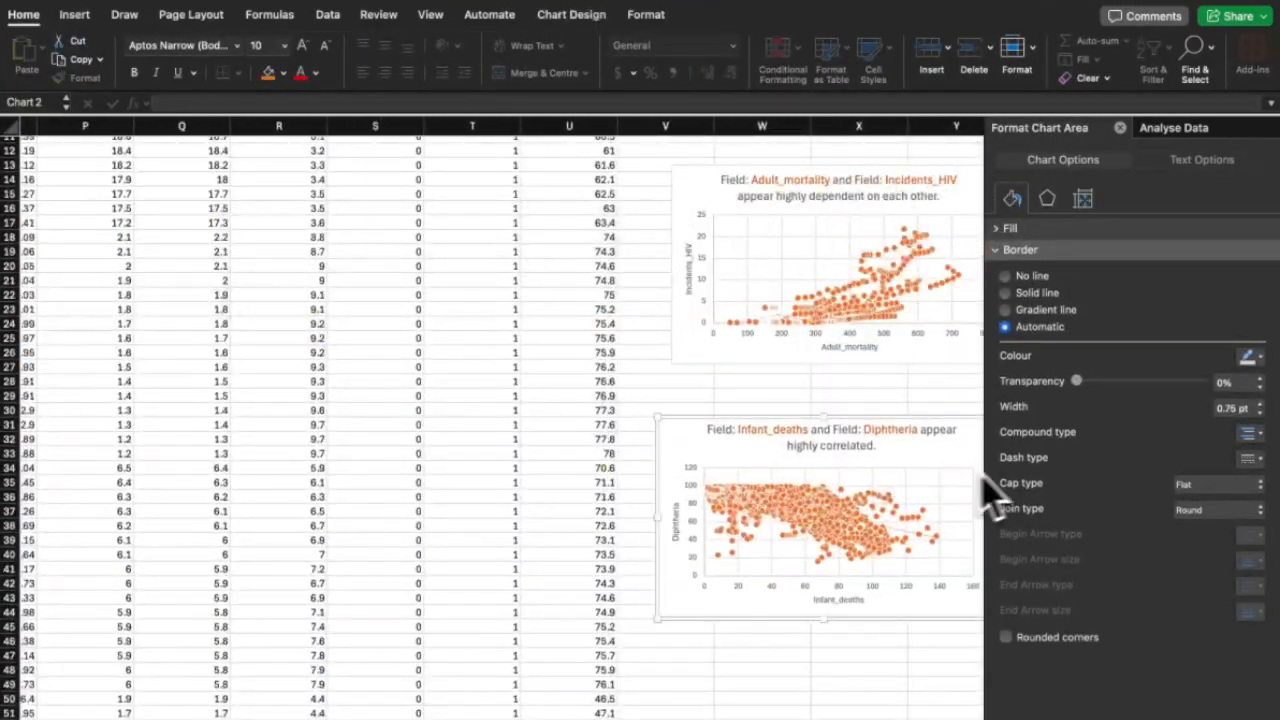
Insert the Infant_deaths by development status donut and several other suggested charts from Analyse Data.
click(1174, 128)
scroll(1134, 380, down, 9)
click(1103, 480)
scroll(1103, 480, down, 9)
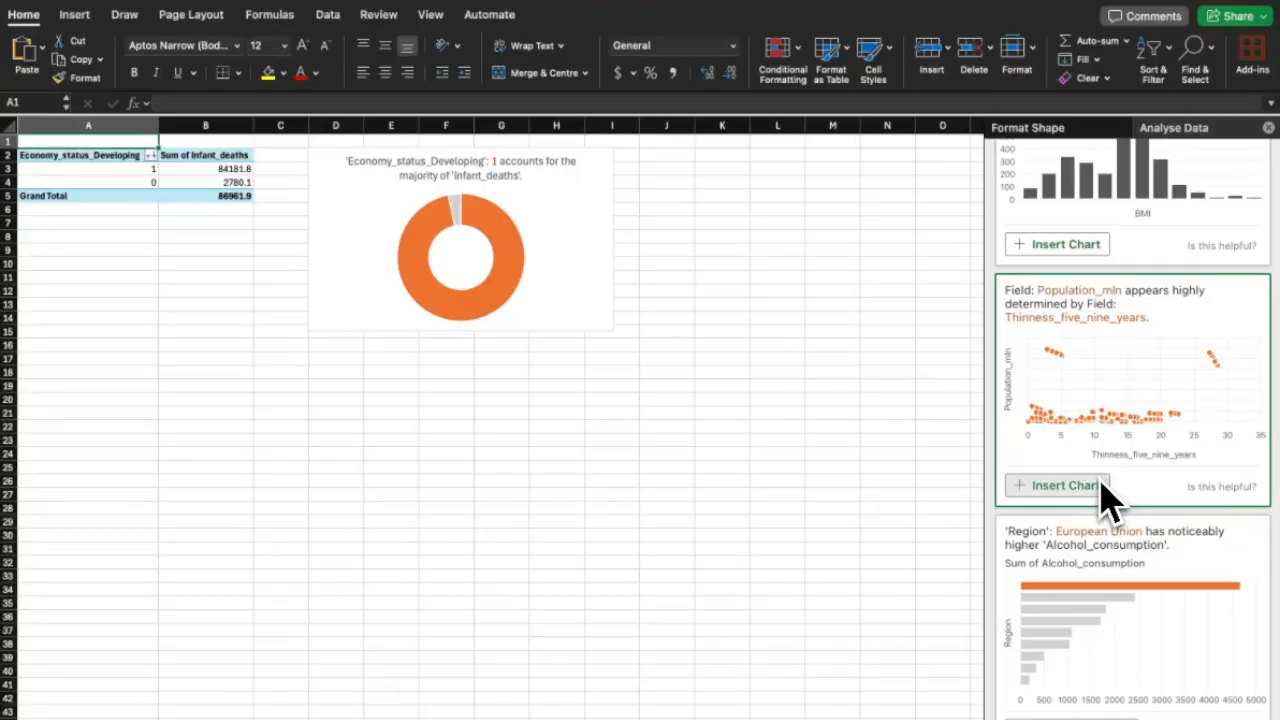
click(1100, 482)
scroll(1100, 480, down, 4)
click(1098, 476)
scroll(1095, 460, down, 5)
click(1092, 453)
click(1058, 540)
Insert the GDP_per_capita, Schooling frequency, Infant_deaths by Region and Population_mln vs GDP_per_capita charts, then close Analyse Data.
scroll(1040, 570, down, 8)
click(1072, 520)
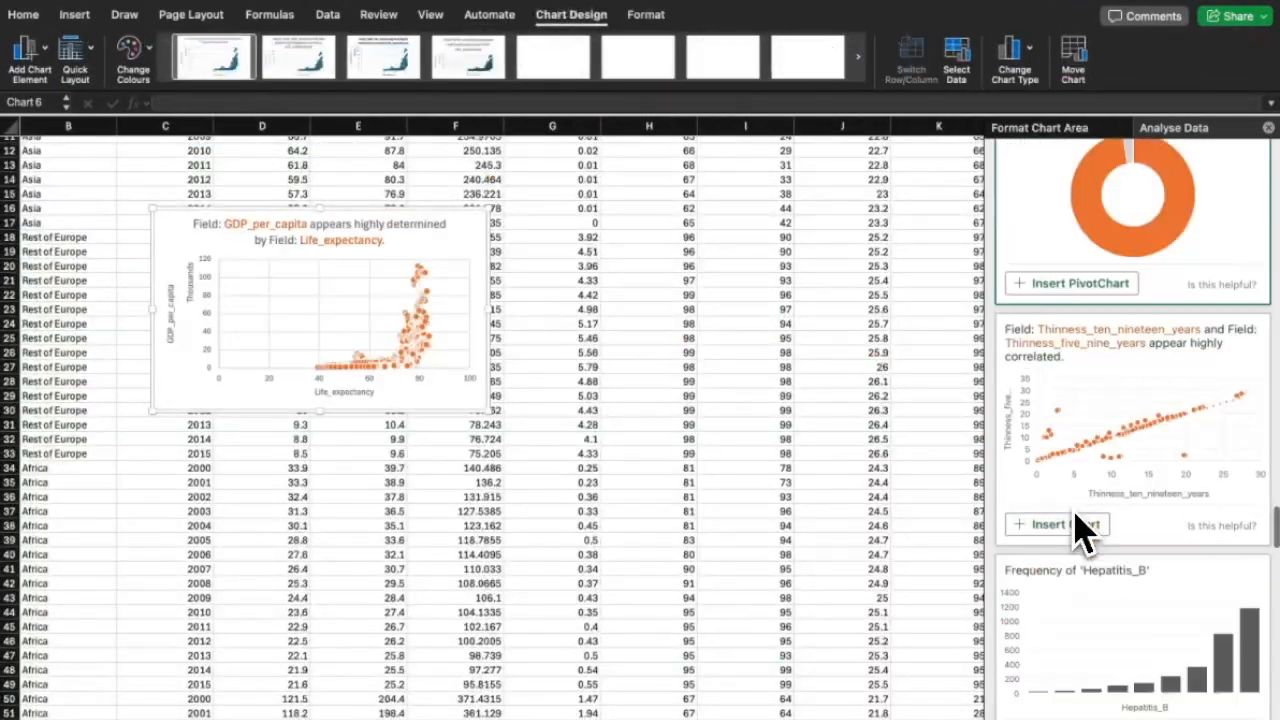
scroll(1075, 510, down, 5)
click(1075, 470)
scroll(1076, 424, down, 5)
click(1082, 430)
scroll(1086, 434, down, 8)
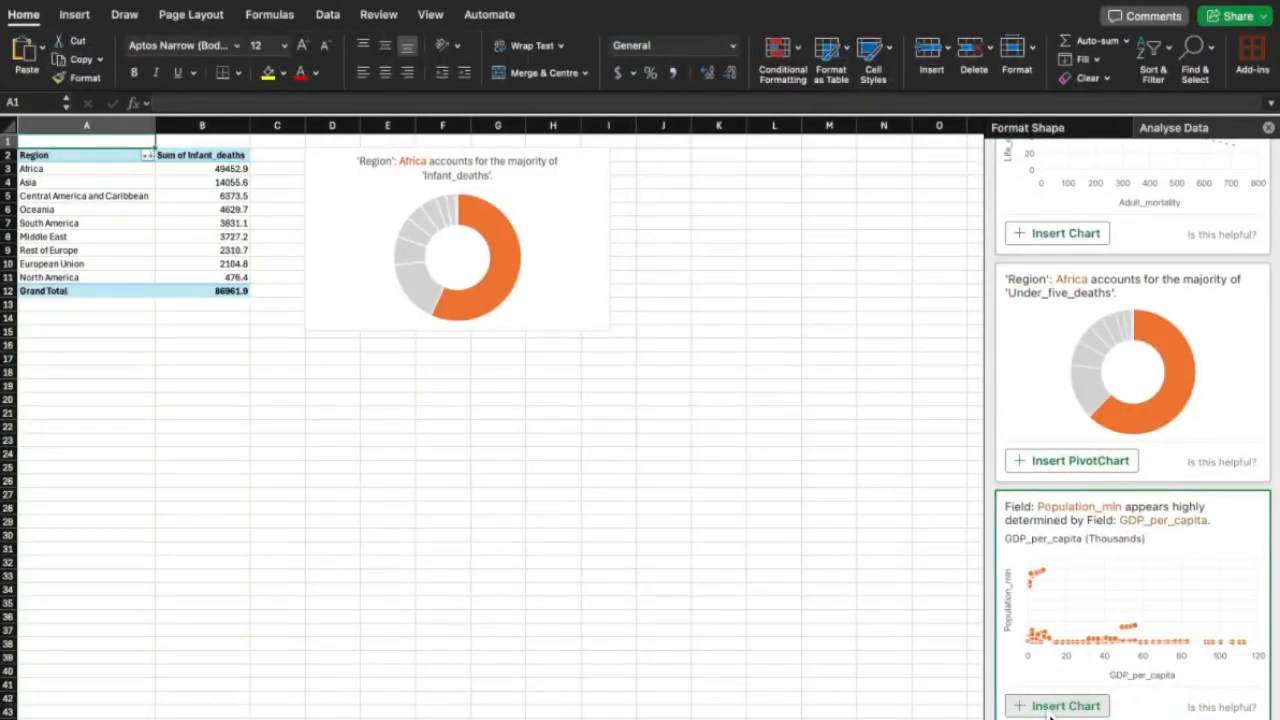
click(1048, 712)
scroll(597, 406, right, 5)
click(597, 406)
click(1268, 128)
Move the Population_mln chart beside the others and place the GDP_per_capita chart beneath the bar chart.
scroll(640, 256, left, 6)
drag(511, 268, 508, 255)
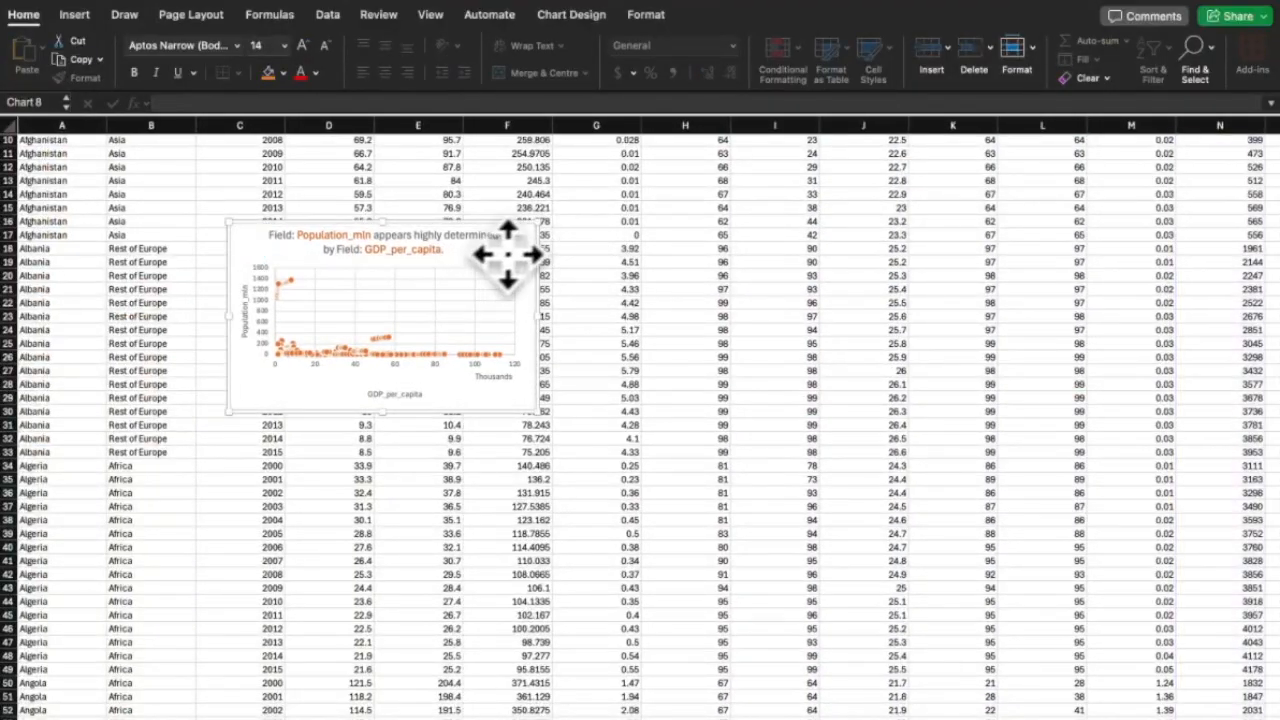
double_click(508, 255)
scroll(706, 351, down, 8)
scroll(706, 351, left, 5)
drag(126, 190, 560, 318)
drag(132, 190, 662, 184)
click(122, 190)
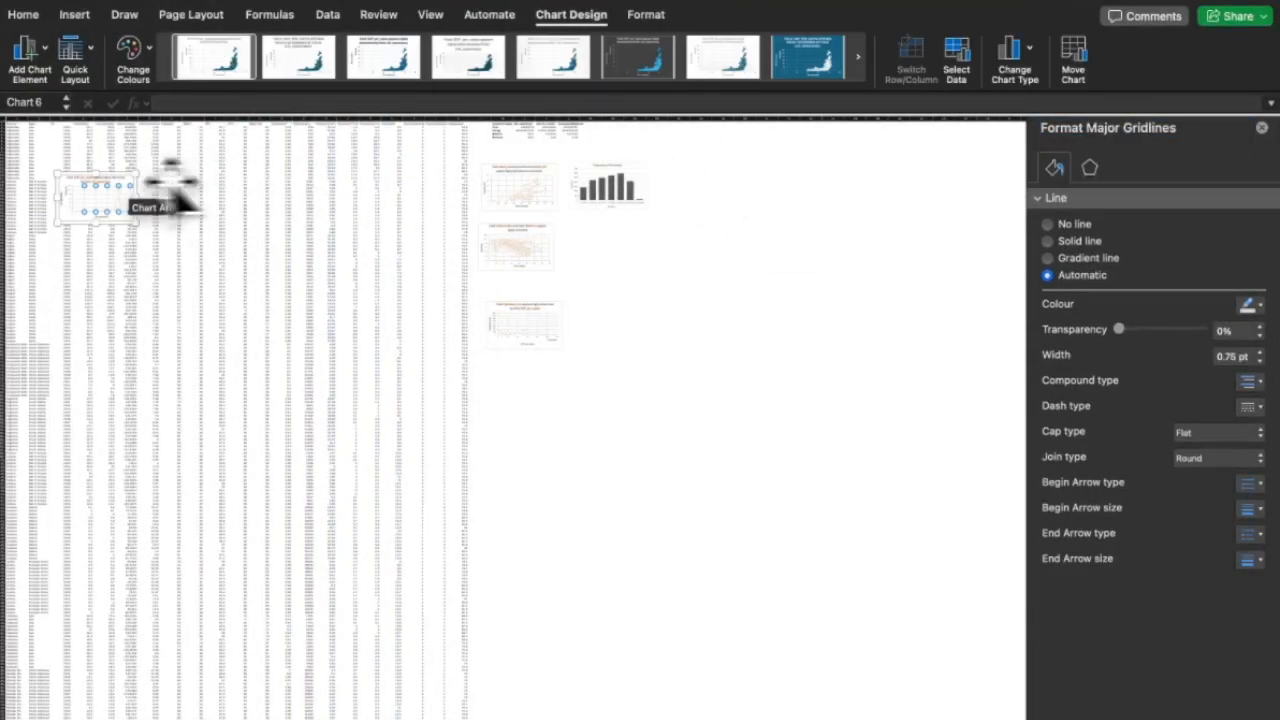
click(188, 180)
click(119, 216)
drag(72, 220, 588, 271)
Place the next chart beneath the others, aligned beside its neighbour.
click(74, 200)
click(88, 181)
drag(106, 213, 626, 334)
click(76, 270)
drag(50, 300, 544, 321)
click(584, 304)
click(664, 318)
drag(650, 320, 648, 308)
Bring the leftover chart into the grid and fine-tune its position.
drag(120, 212, 728, 173)
drag(72, 266, 586, 345)
click(581, 305)
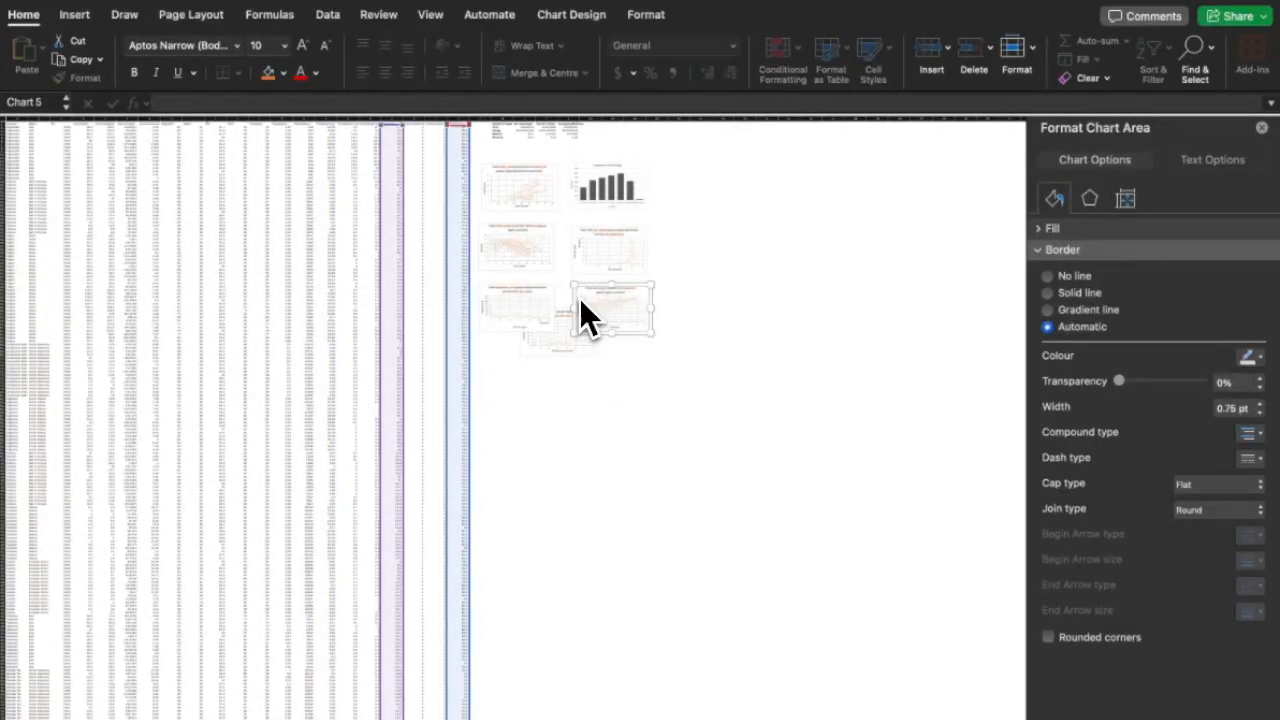
scroll(585, 315, up, 5)
drag(405, 314, 748, 408)
scroll(748, 408, up, 5)
click(716, 188)
scroll(710, 212, left, 6)
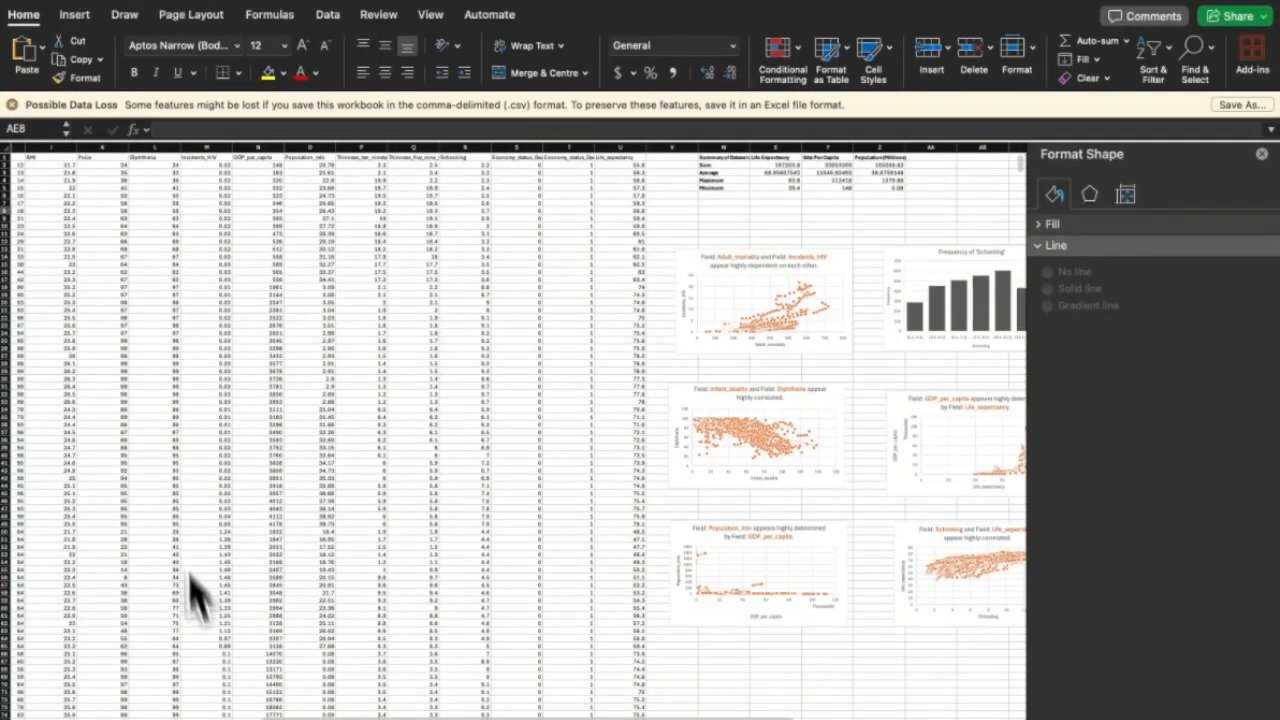
Switch to the Adult_mortality by Year and Region pivot sheet and review it.
key(ctrl+Page_Up)
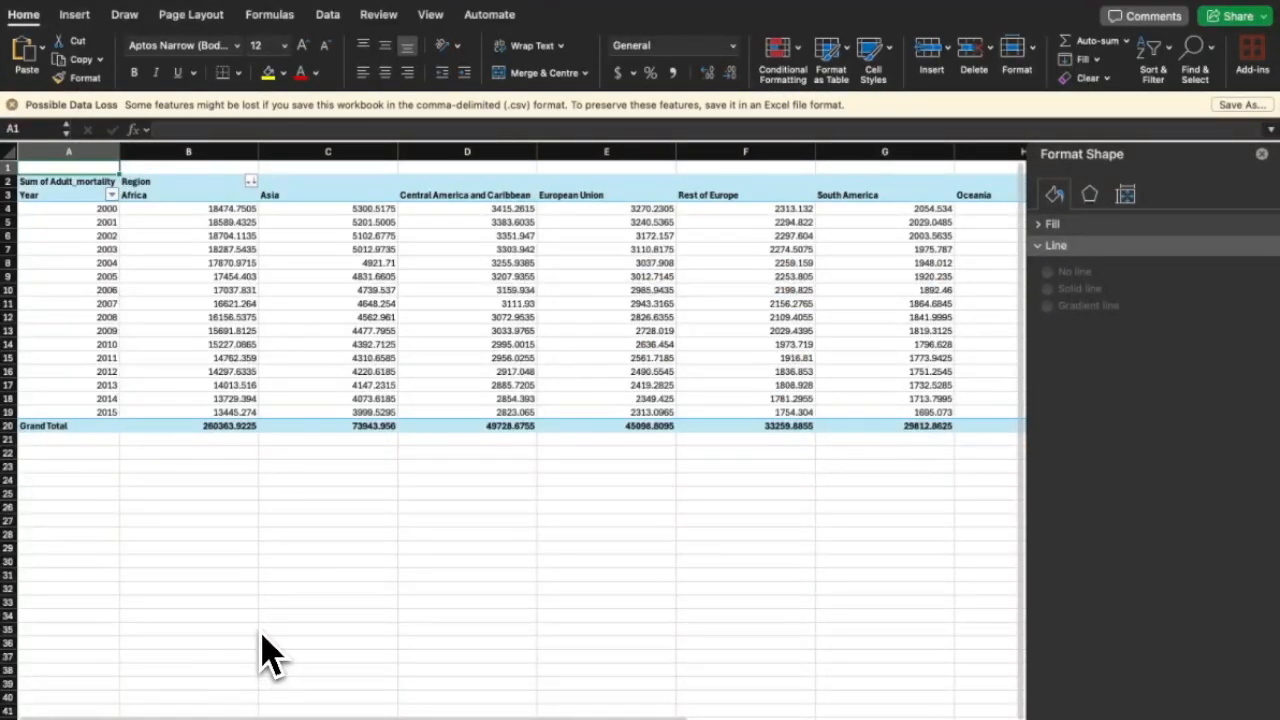
scroll(312, 672, right, 10)
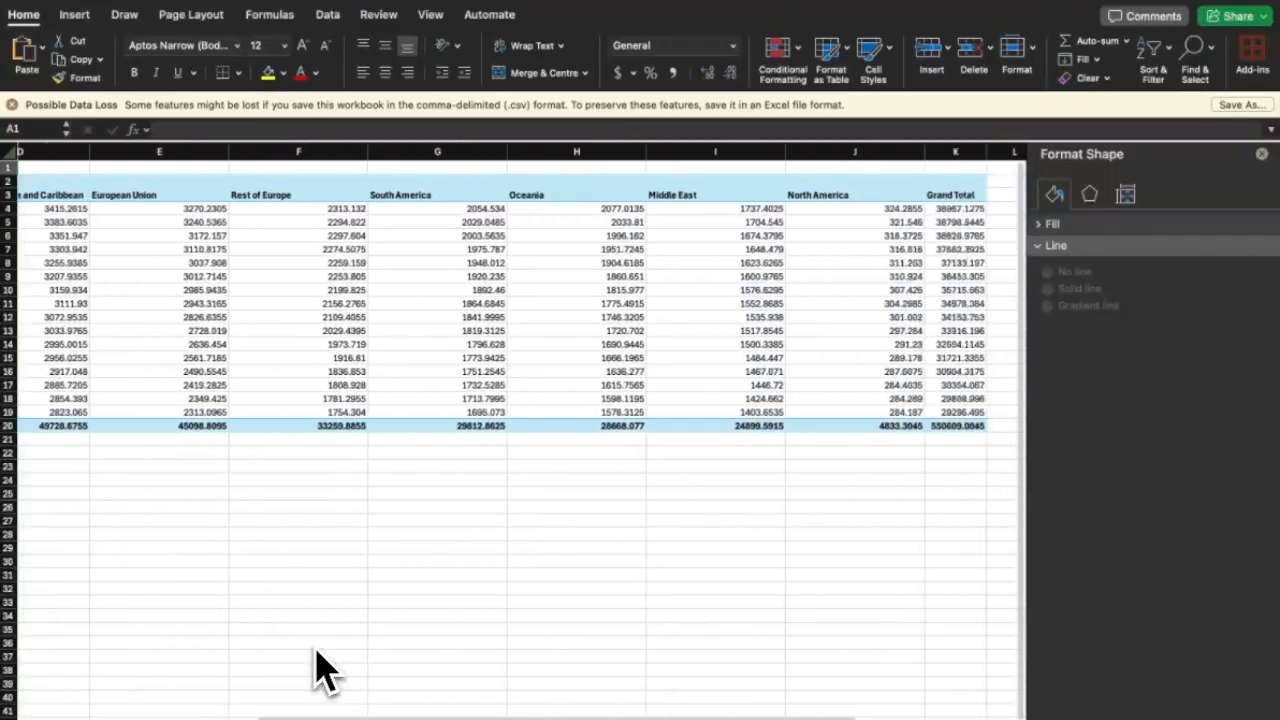
scroll(318, 672, left, 10)
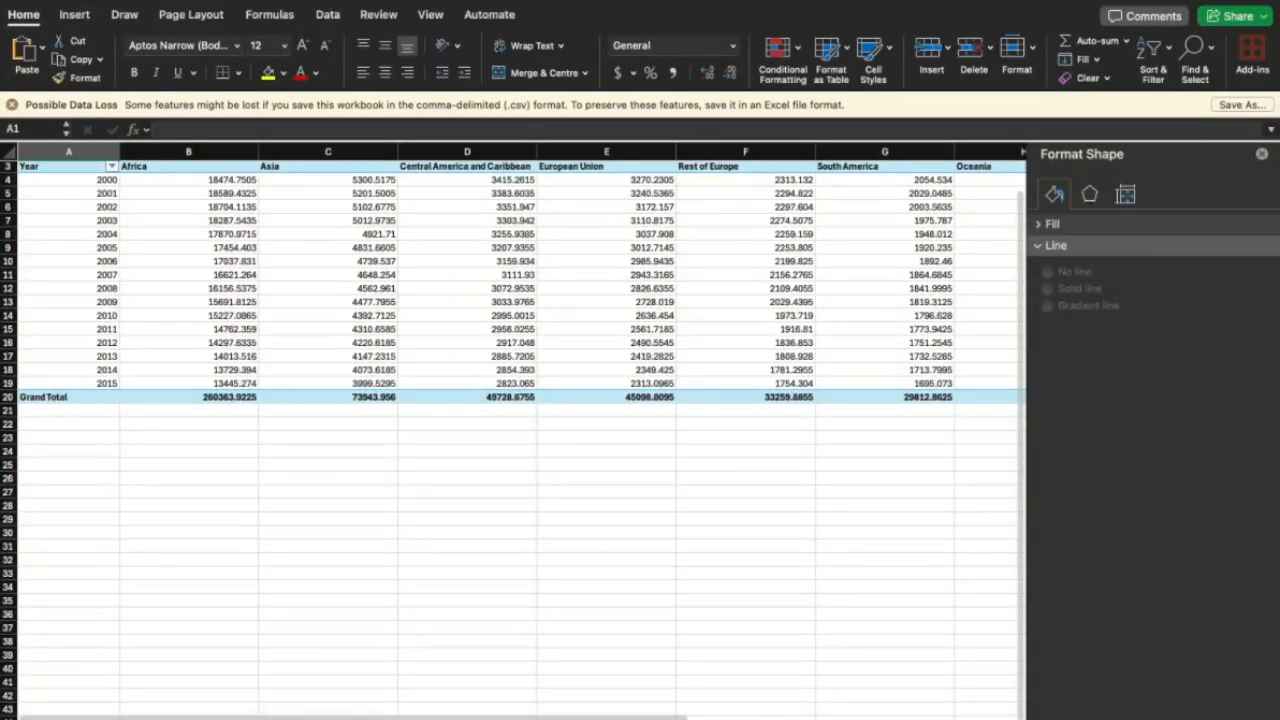
scroll(286, 628, up, 2)
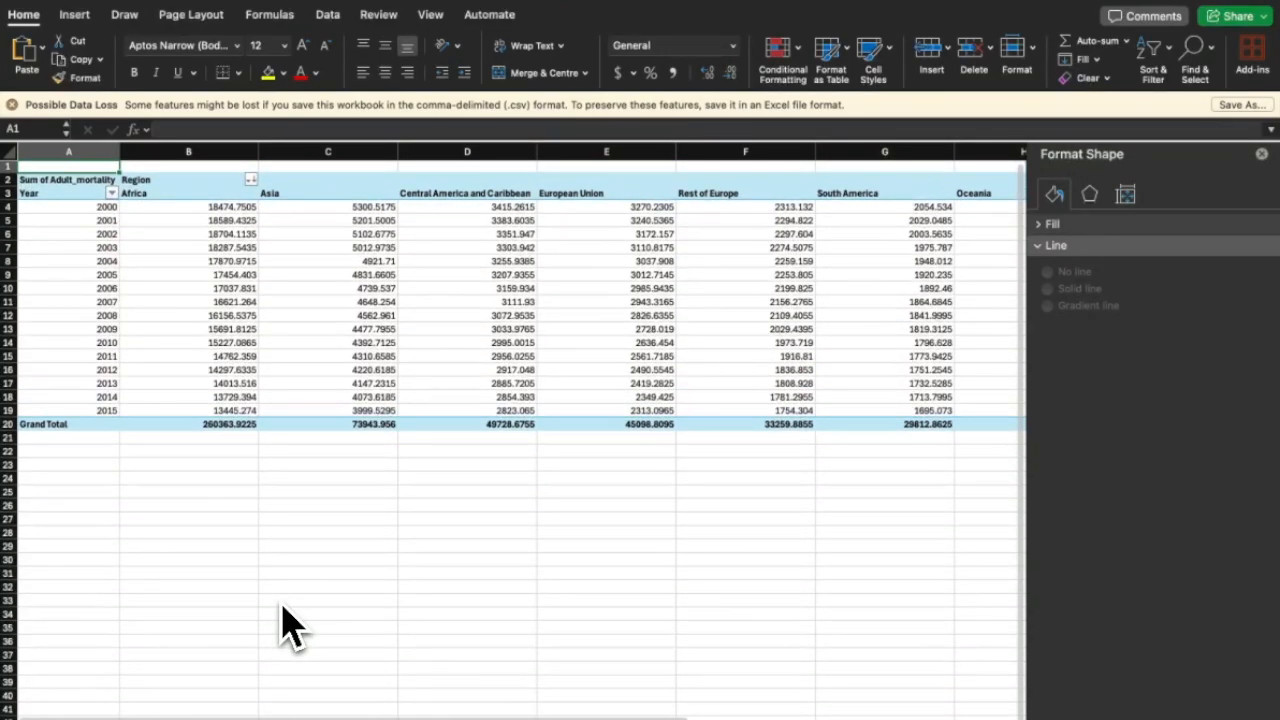
scroll(286, 628, left, 2)
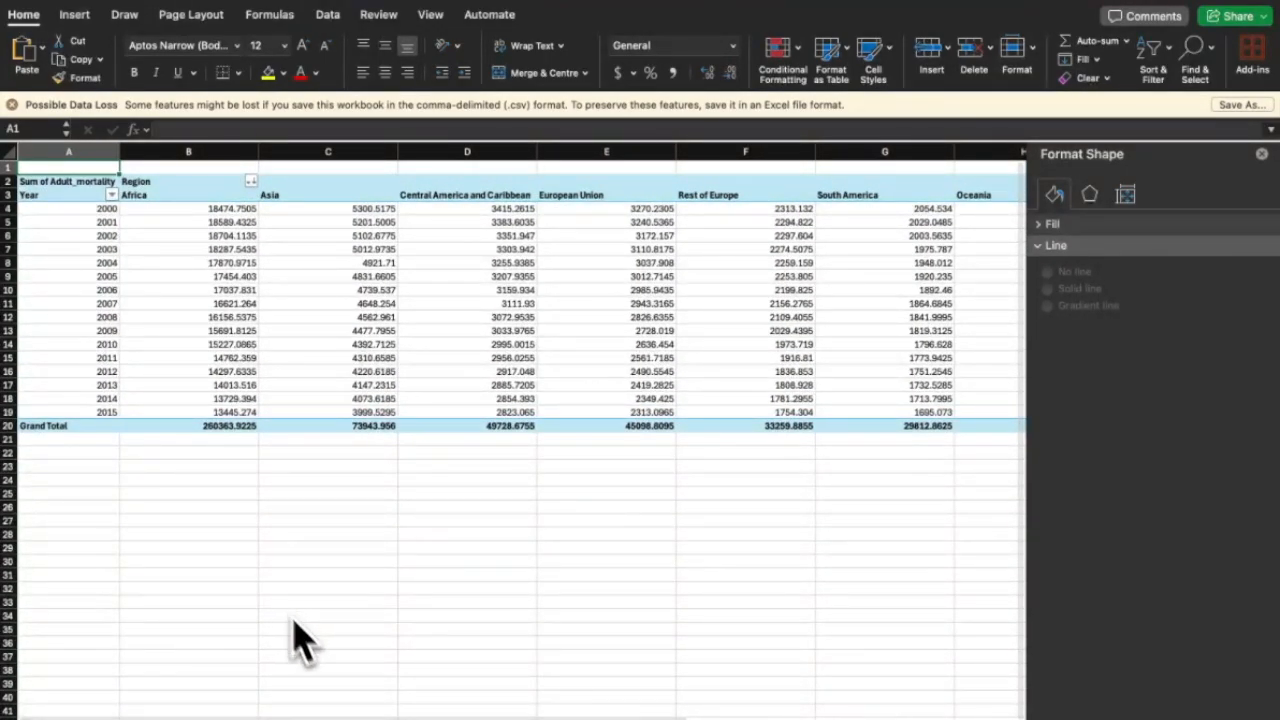
scroll(414, 690, right, 4)
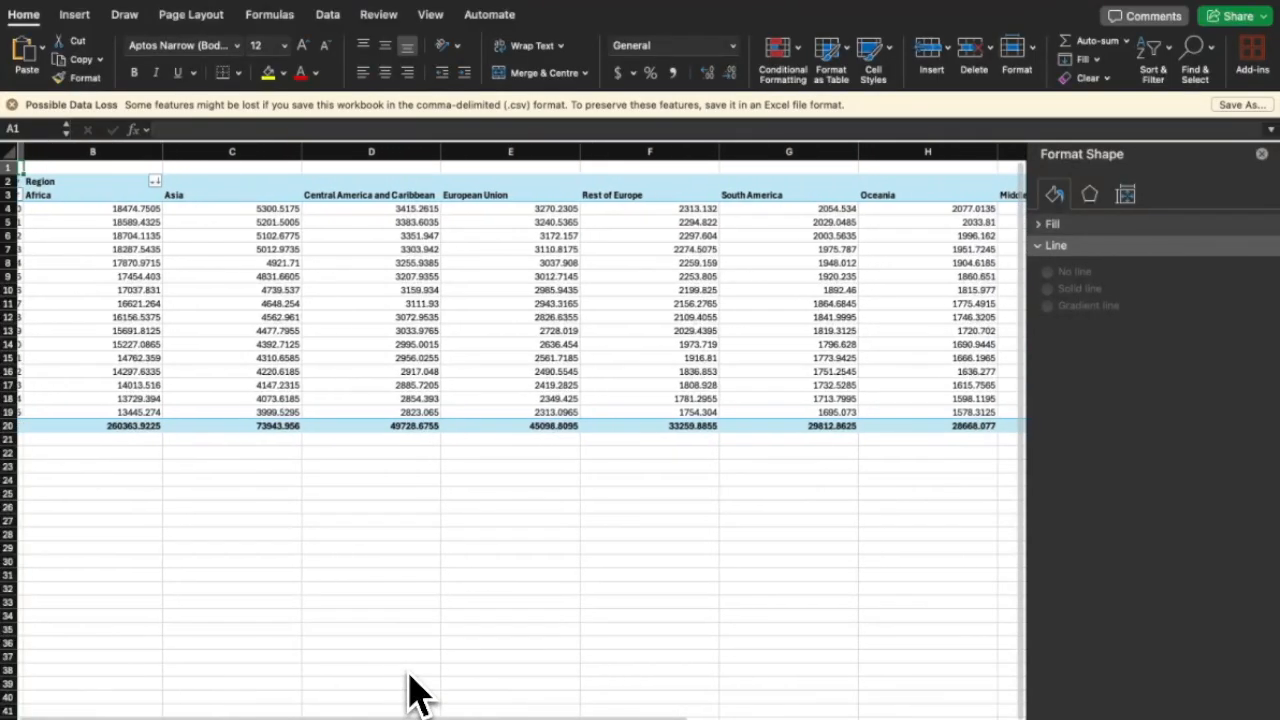
scroll(414, 690, right, 3)
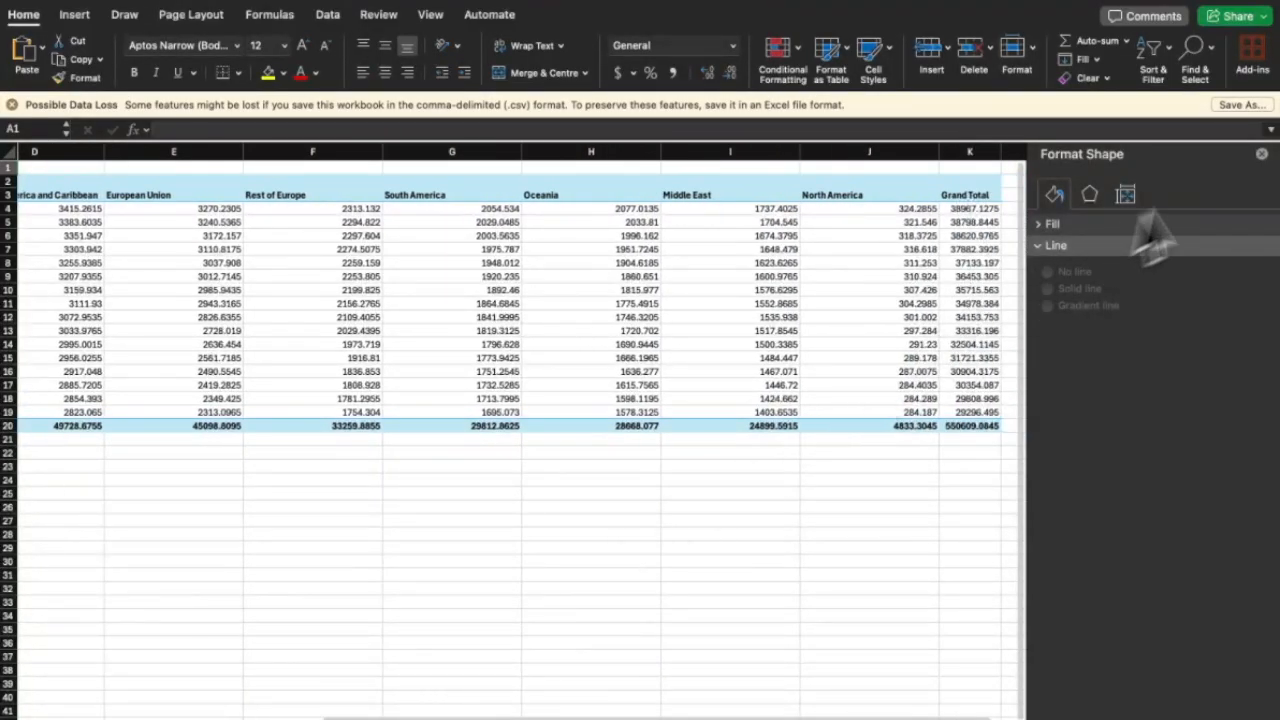
Close the Format Shape pane and dismiss the Possible Data Loss bar.
click(1261, 155)
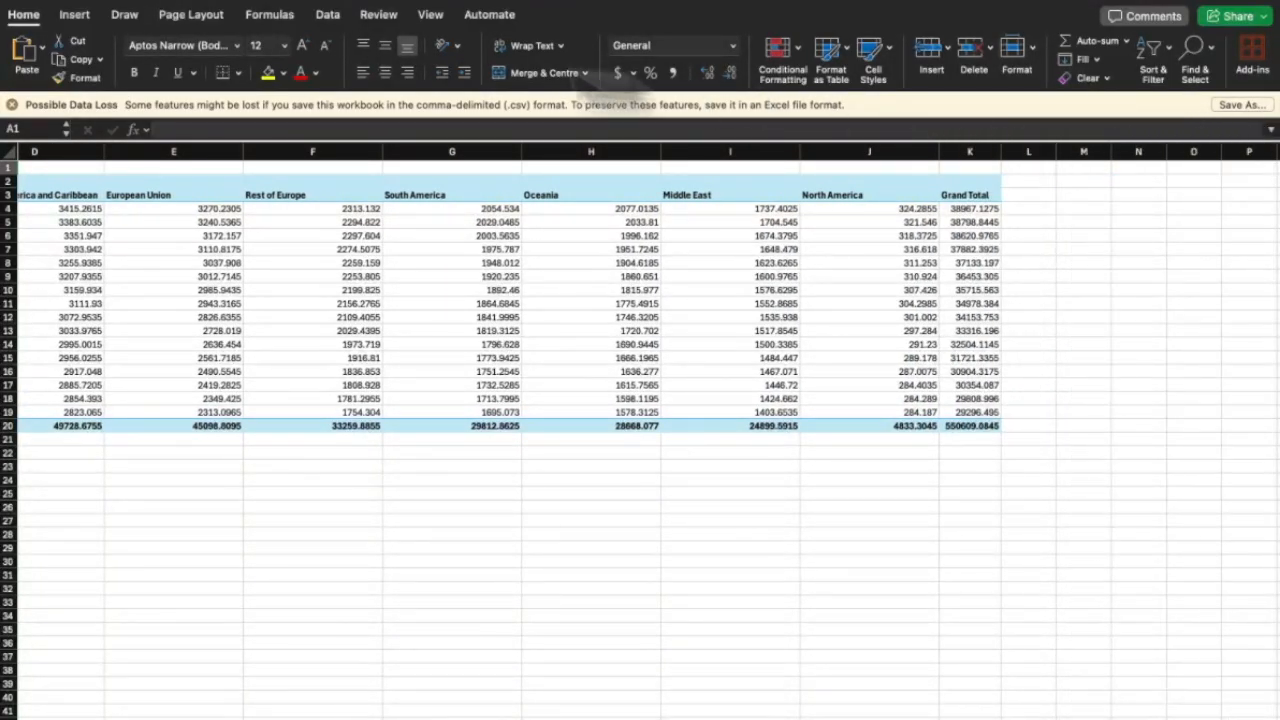
click(12, 104)
click(78, 15)
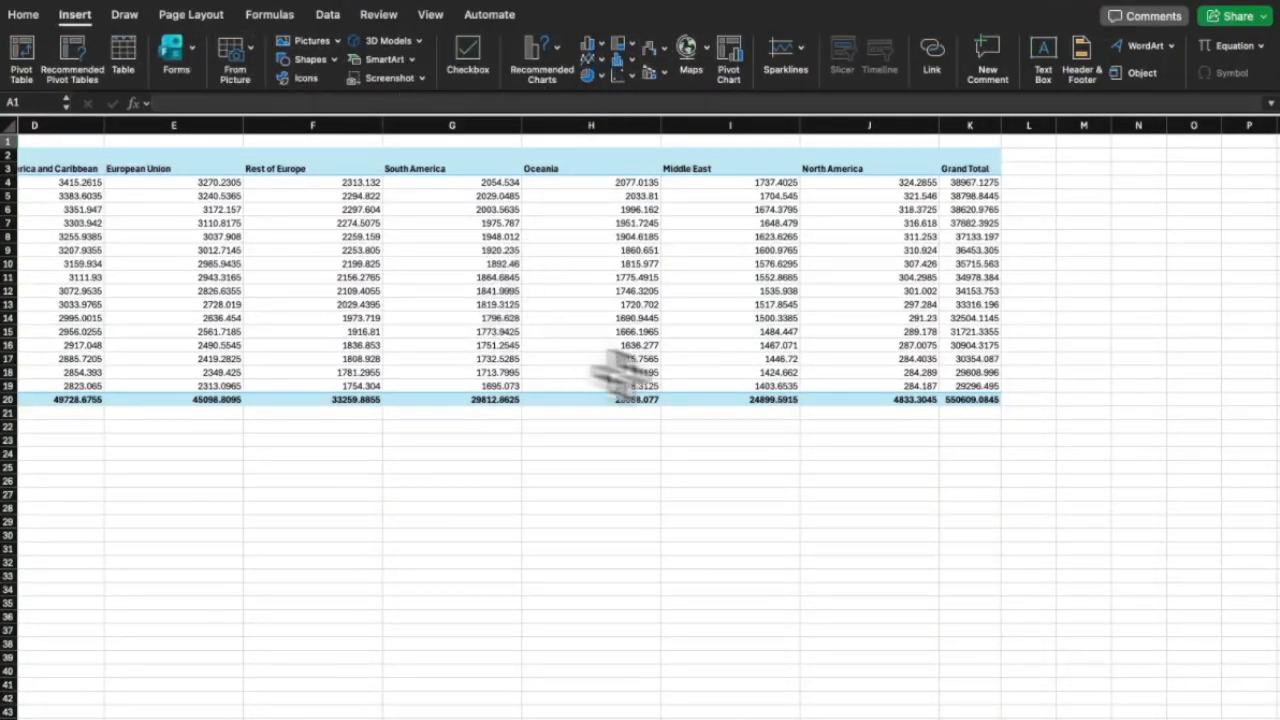
Drill down on the North America 2015 value to list its Adult_mortality records, then browse them.
double_click(899, 389)
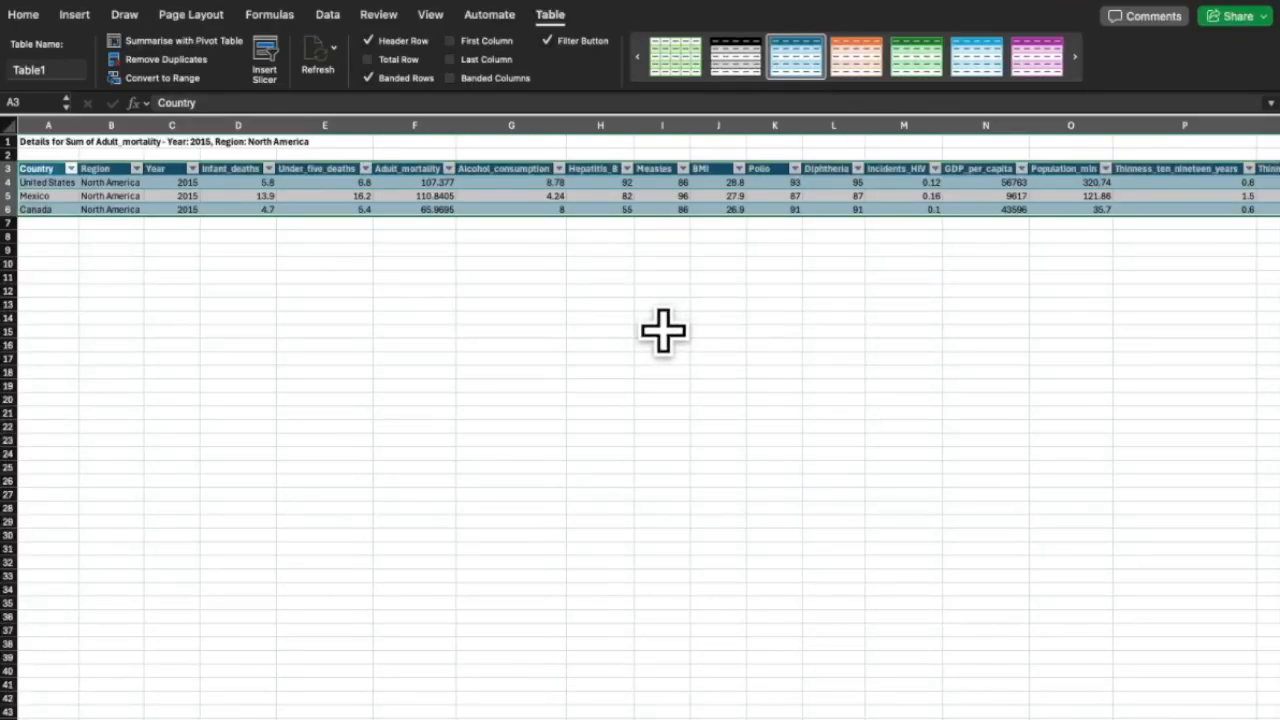
click(619, 335)
scroll(537, 366, right, 2)
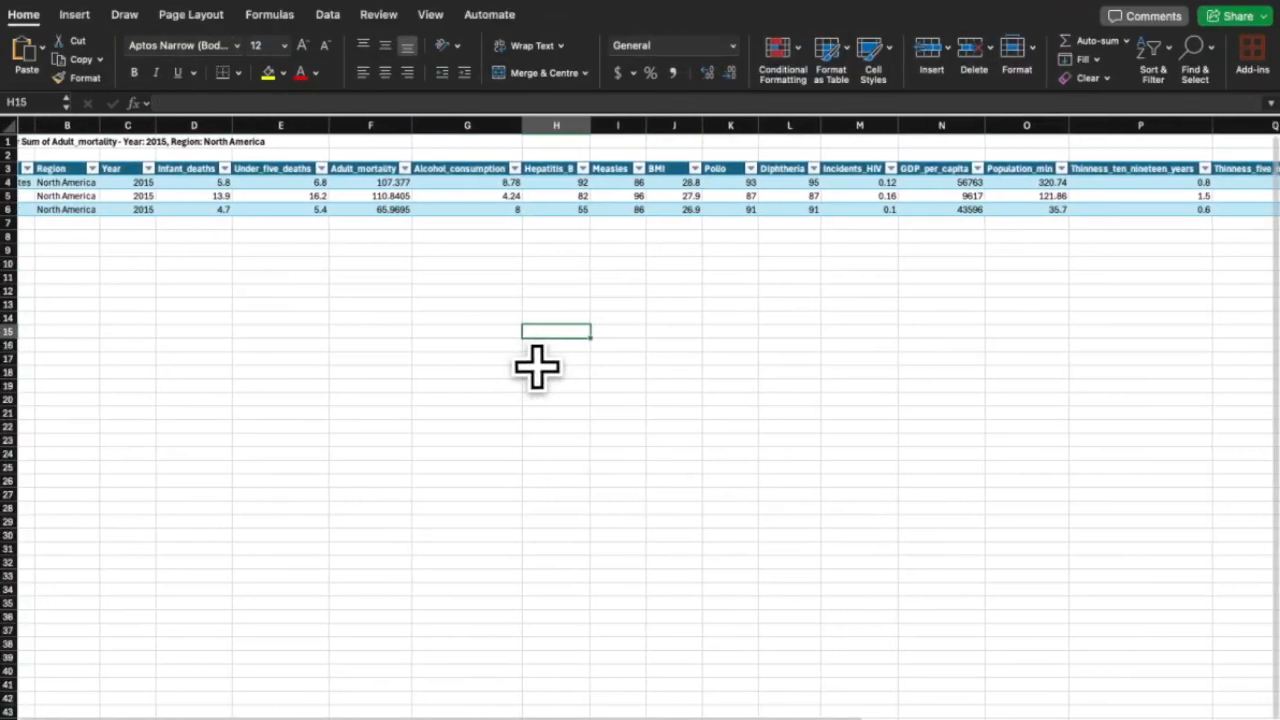
scroll(537, 366, right, 6)
scroll(537, 366, left, 4)
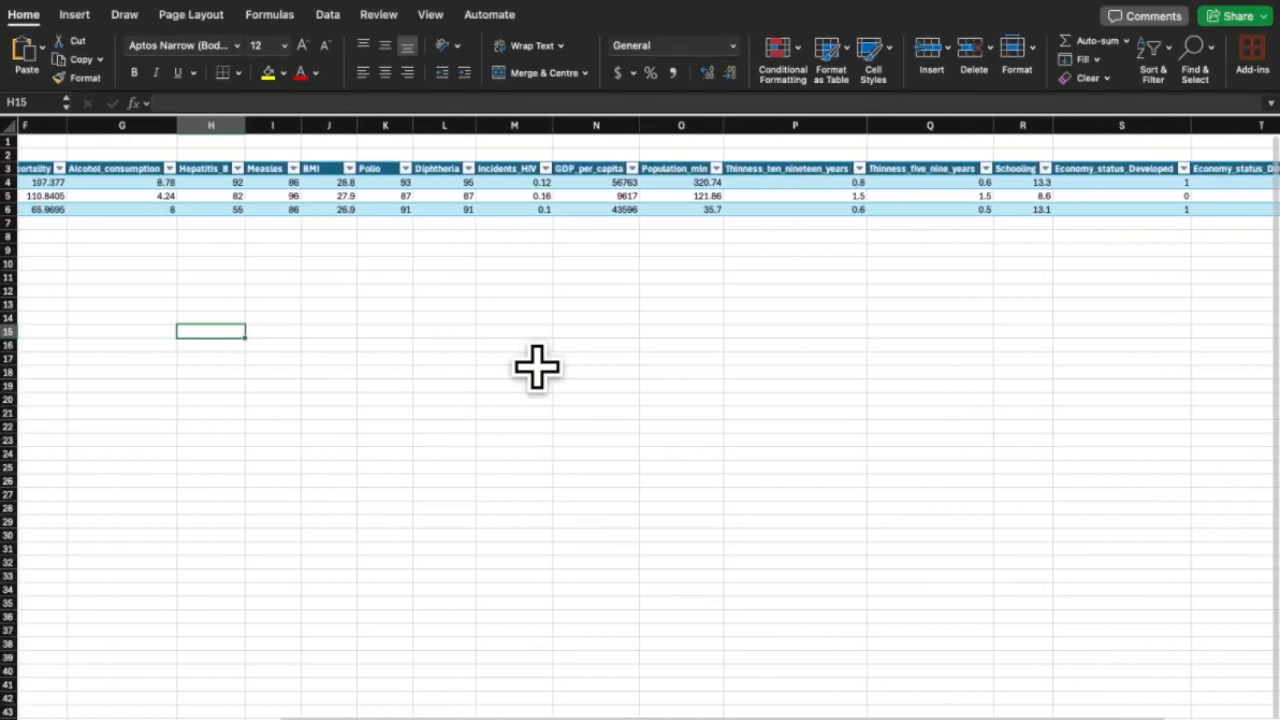
scroll(255, 287, left, 5)
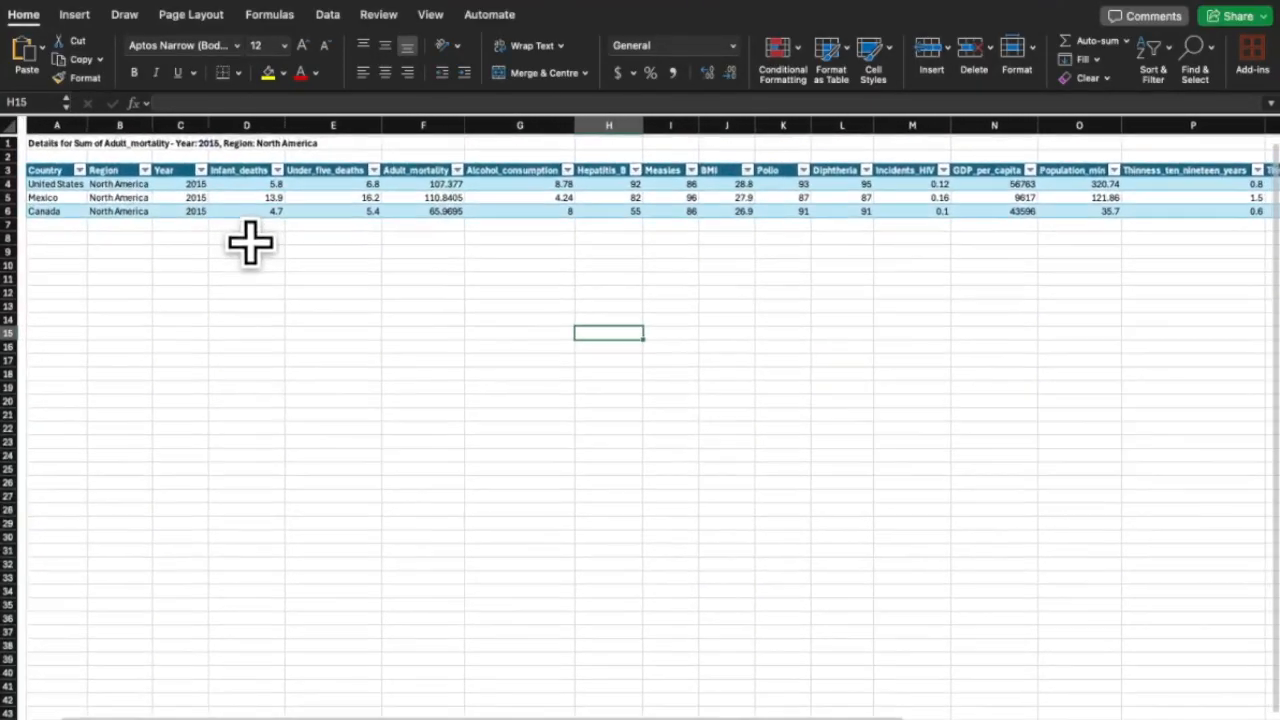
click(71, 170)
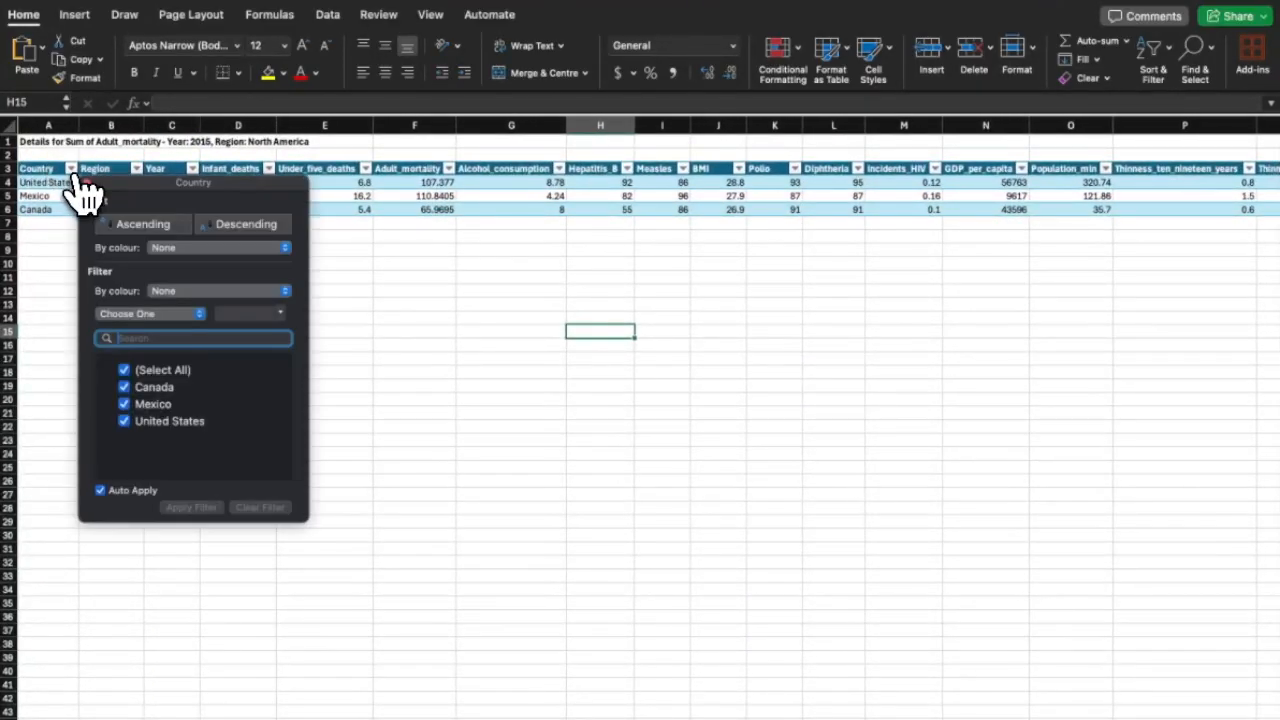
click(64, 475)
scroll(300, 430, right, 1)
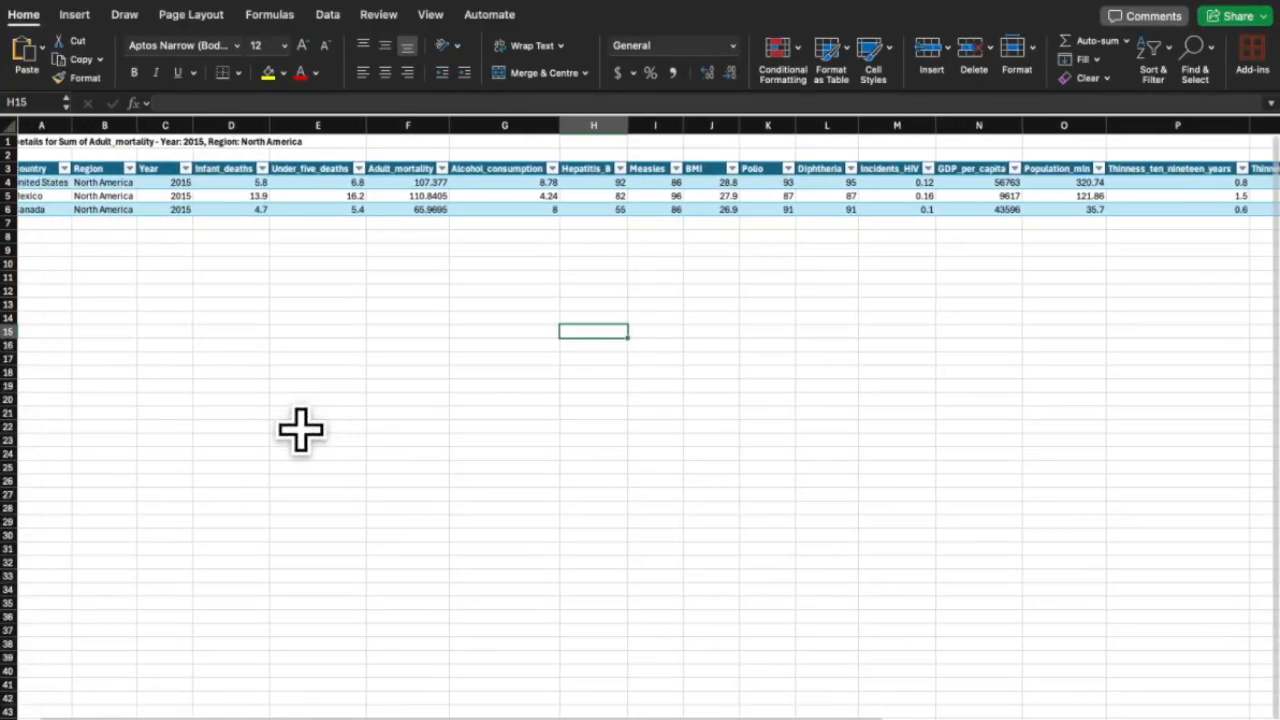
scroll(300, 430, right, 10)
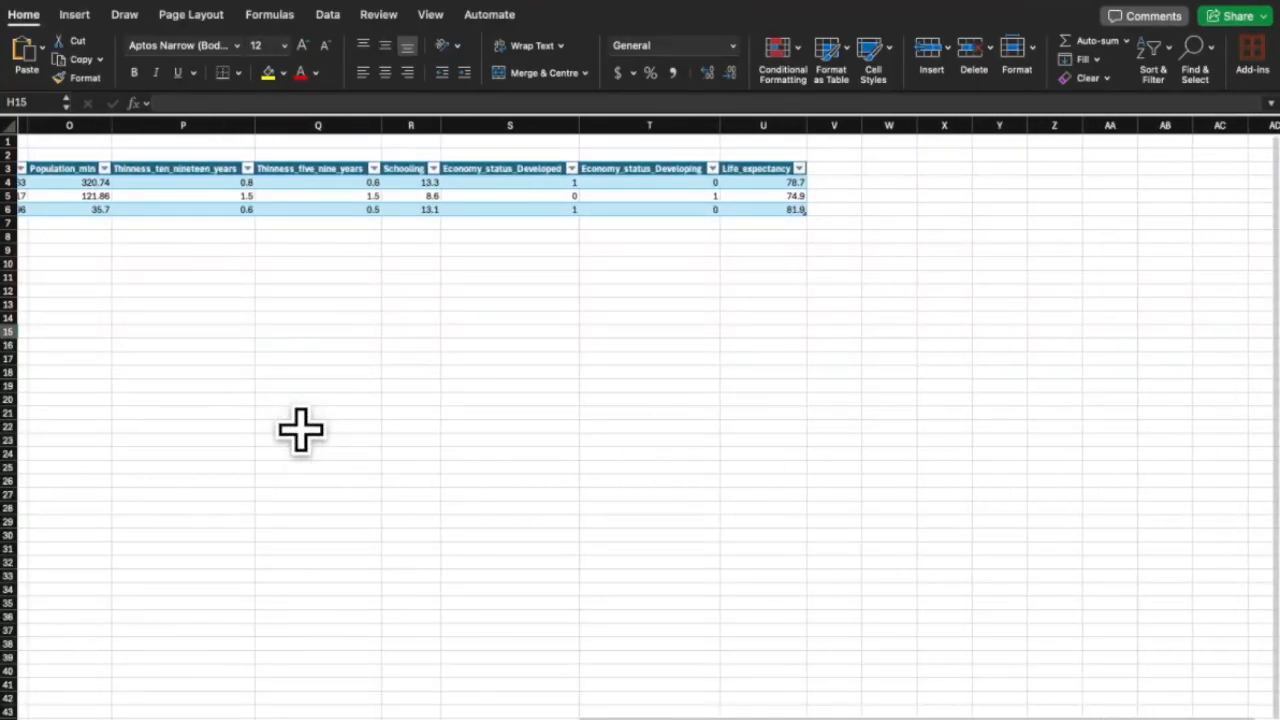
scroll(301, 430, left, 9)
Return to the pivot sheet, hide PivotTable Fields, and go to the Schooling chart sheet.
click(350, 719)
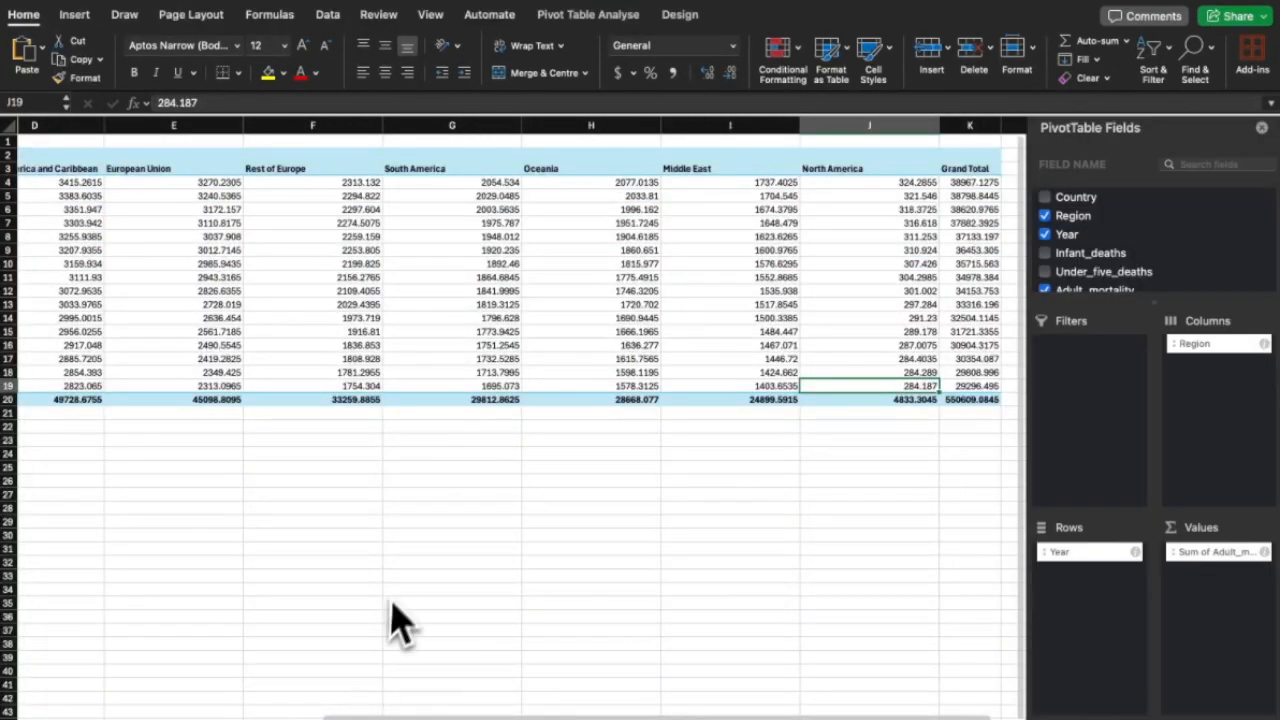
scroll(397, 615, right, 2)
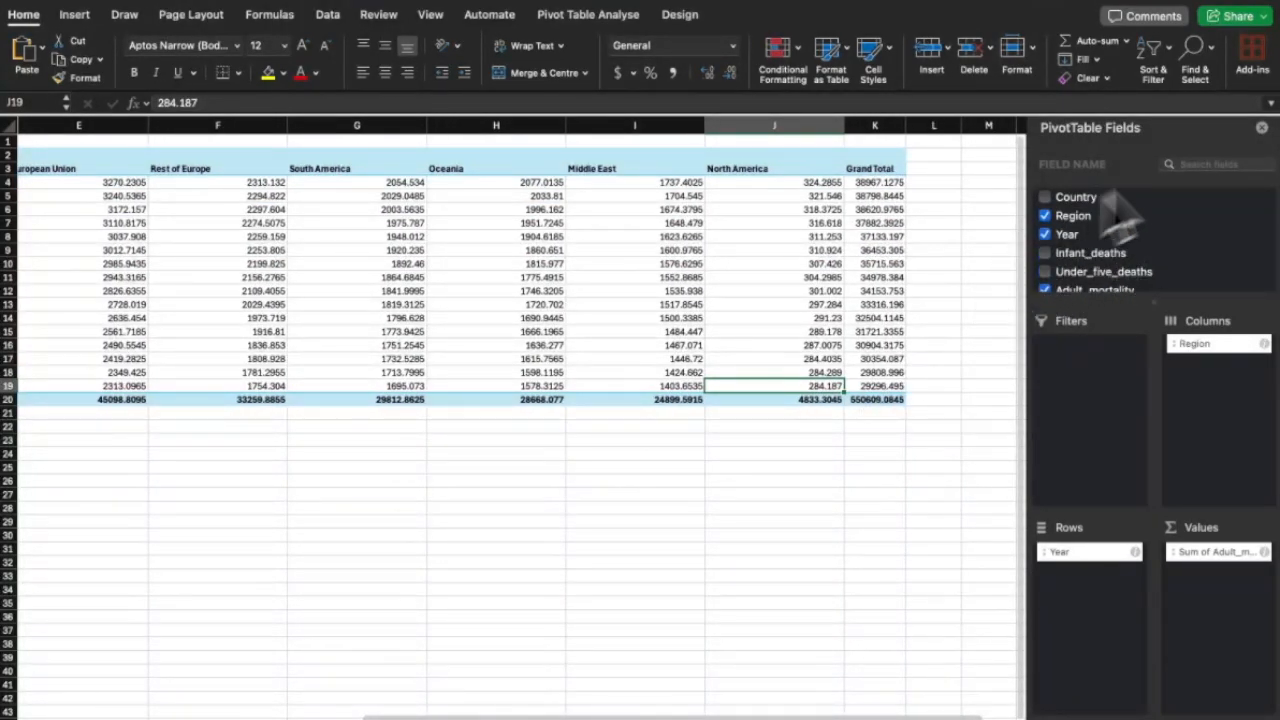
click(1261, 129)
scroll(590, 410, left, 4)
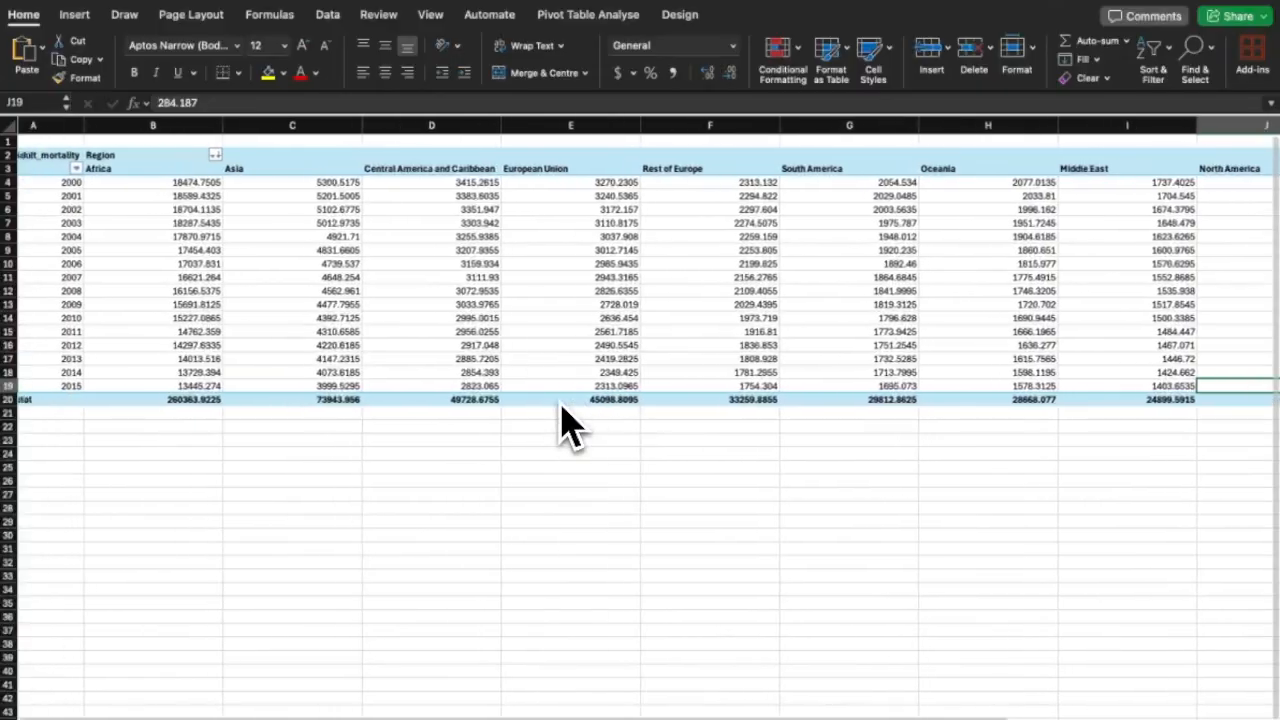
click(450, 716)
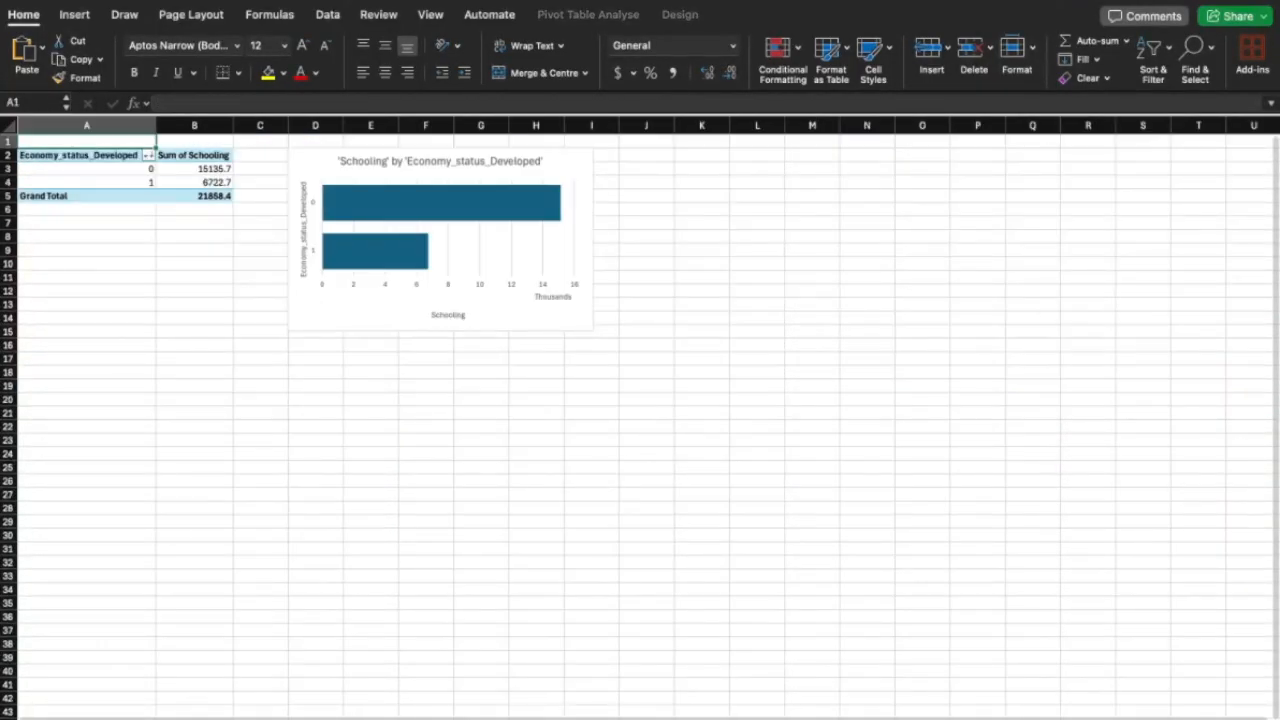
Move with Ctrl+Page Down to the GDP_per_capita pivot and line chart sheet and inspect it.
scroll(235, 428, up, 2)
scroll(235, 428, up, 3)
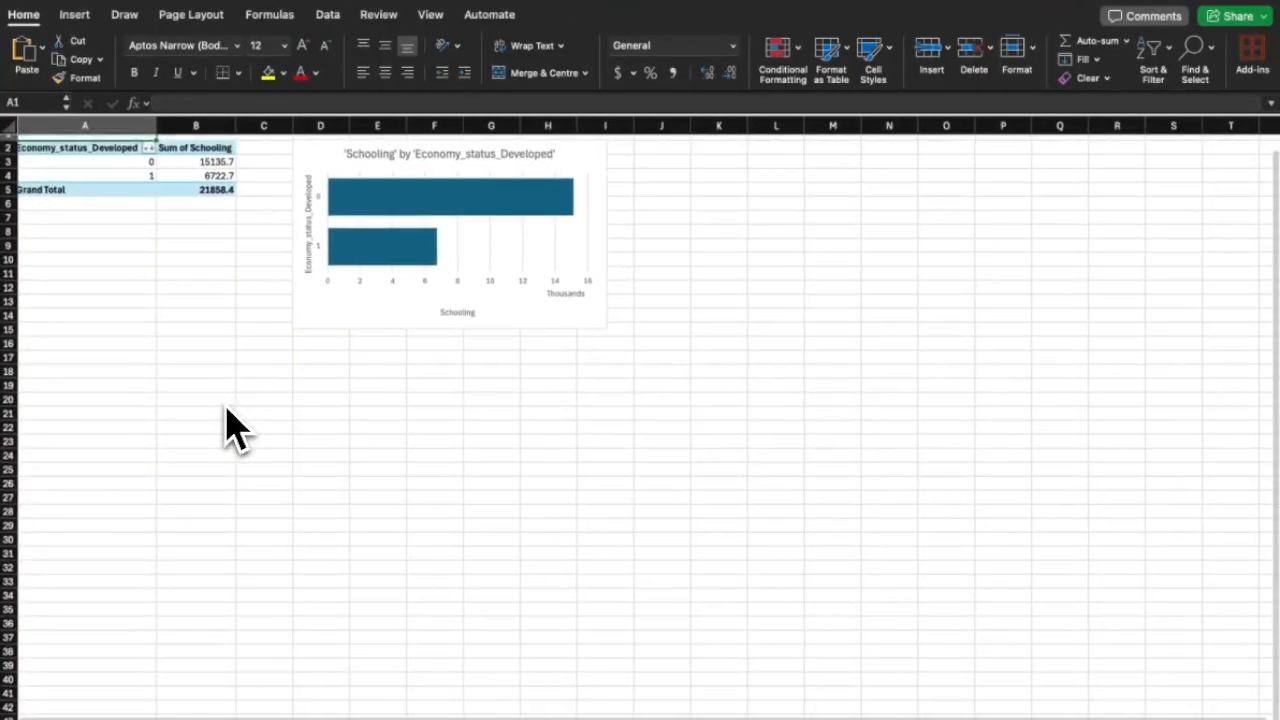
scroll(235, 428, up, 2)
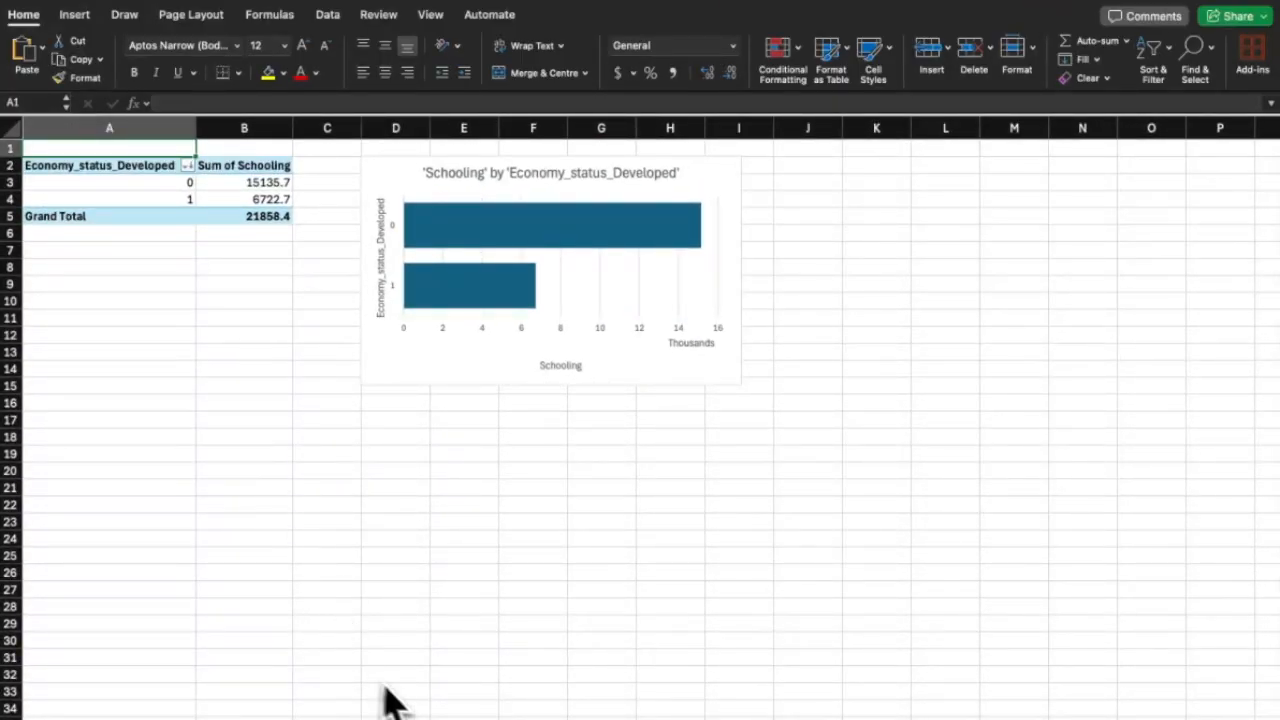
key(ctrl+Page_Down)
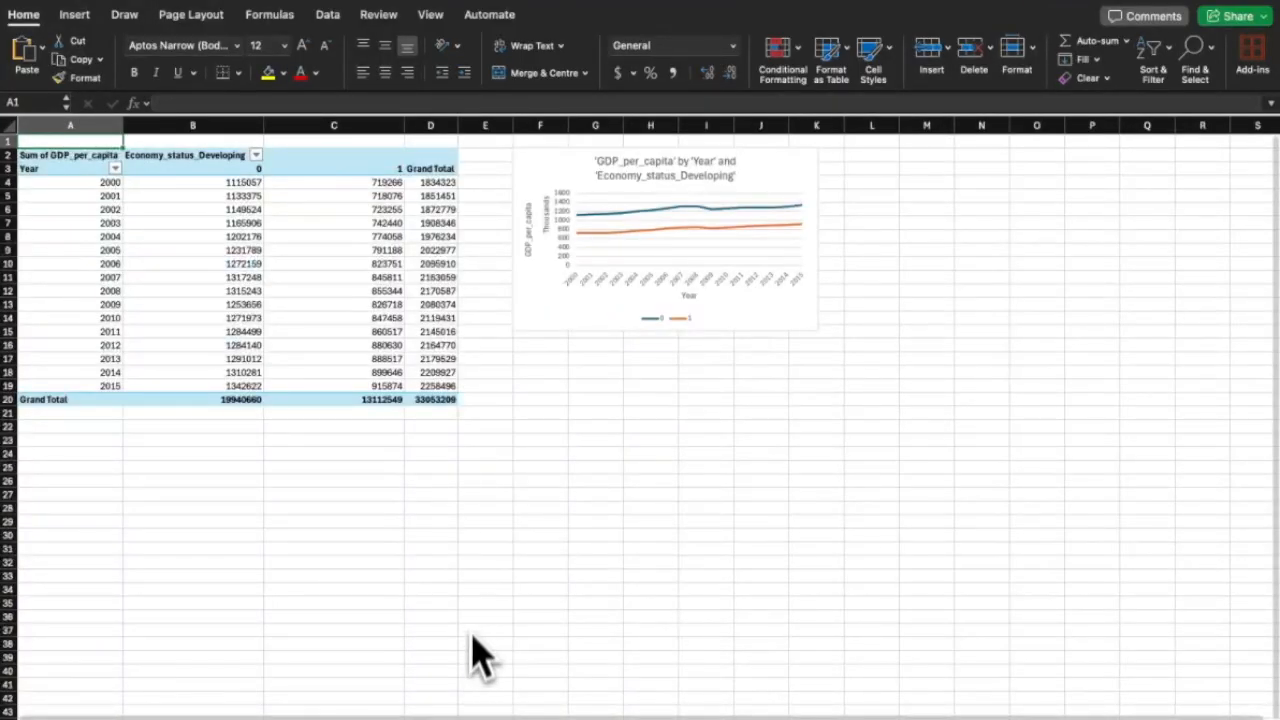
scroll(320, 530, up, 5)
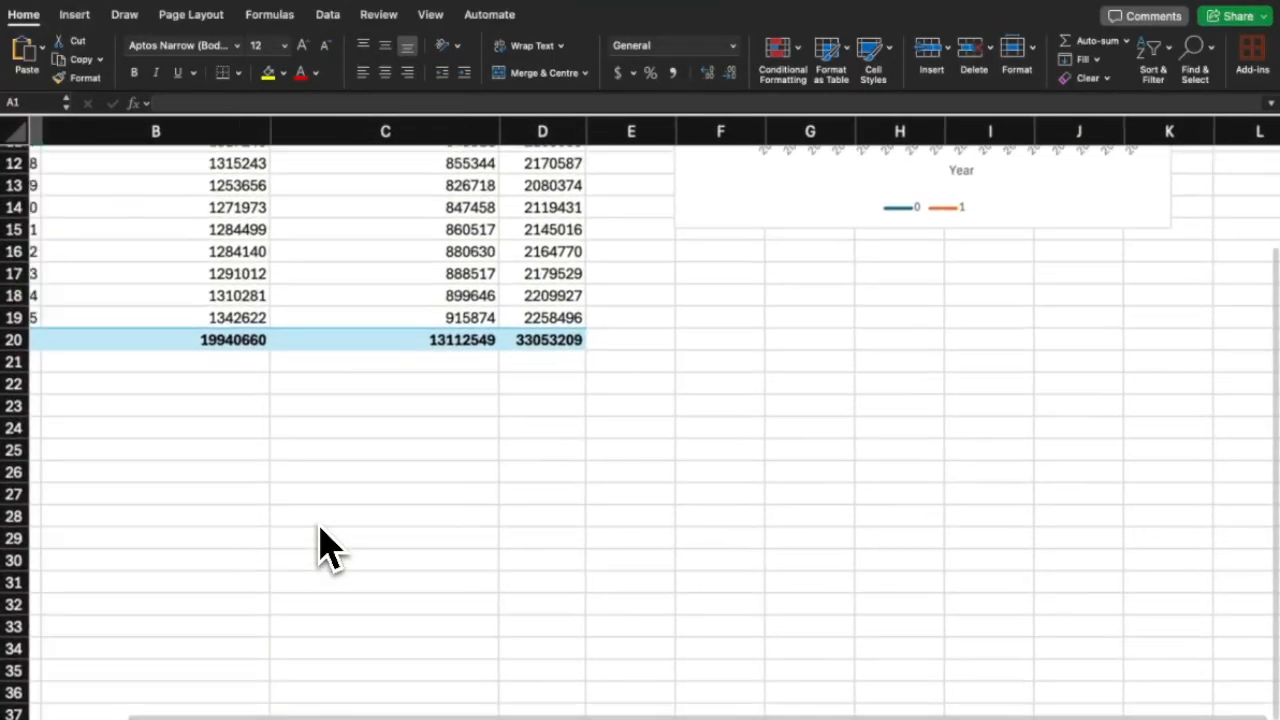
scroll(320, 530, left, 3)
scroll(320, 530, up, 5)
scroll(320, 530, down, 5)
scroll(320, 530, up, 2)
scroll(320, 530, up, 2)
scroll(320, 530, left, 1)
scroll(320, 545, up, 1)
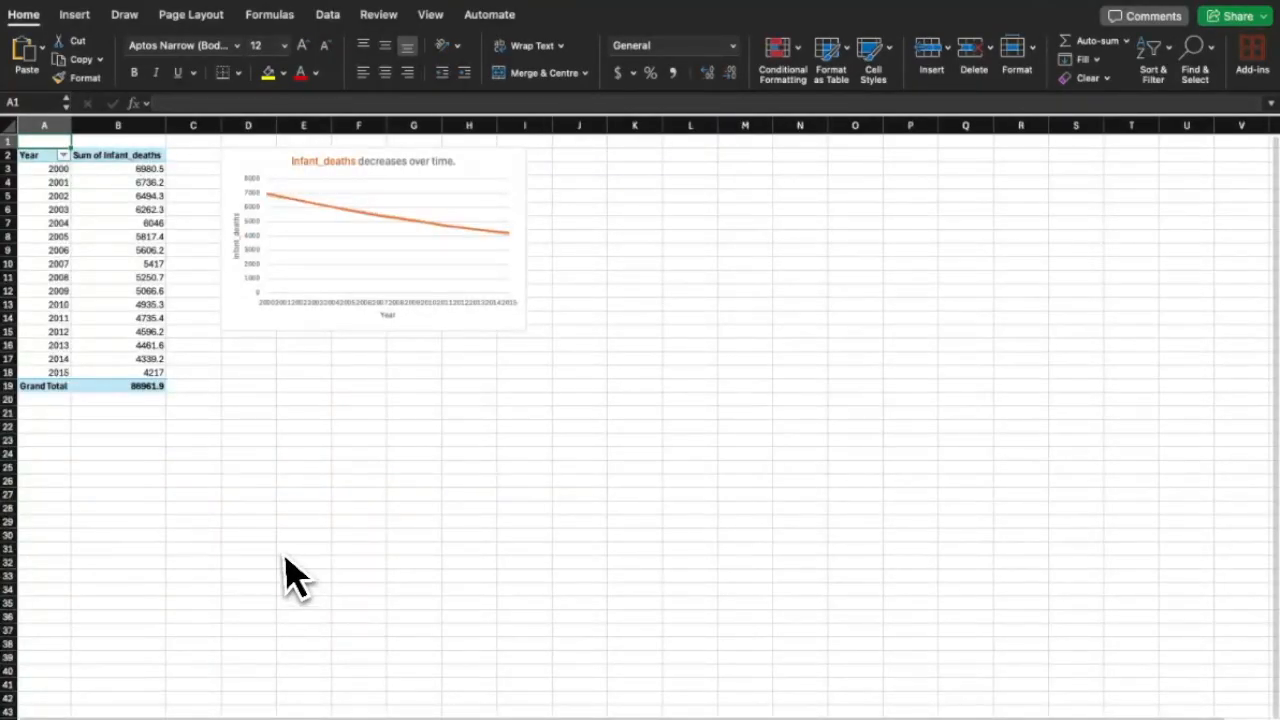
scroll(290, 575, up, 3)
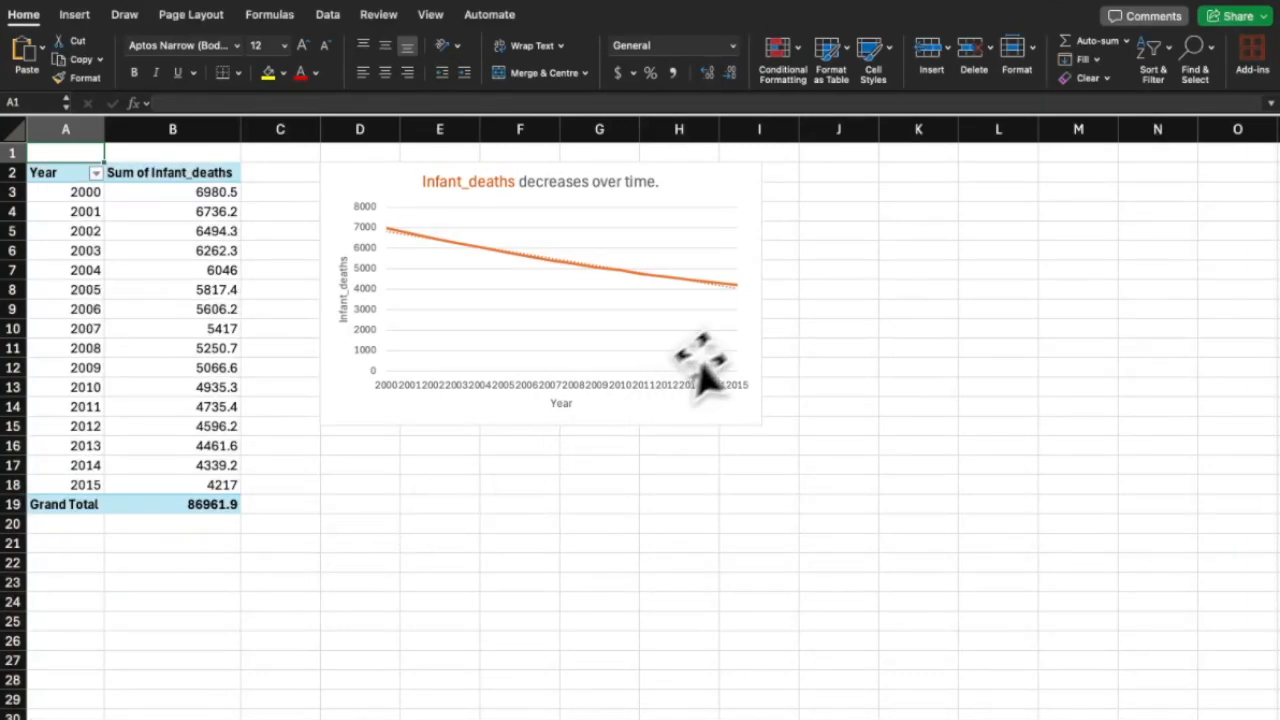
Widen the Infant_deaths line chart so its year labels fit.
click(755, 322)
drag(767, 303, 822, 290)
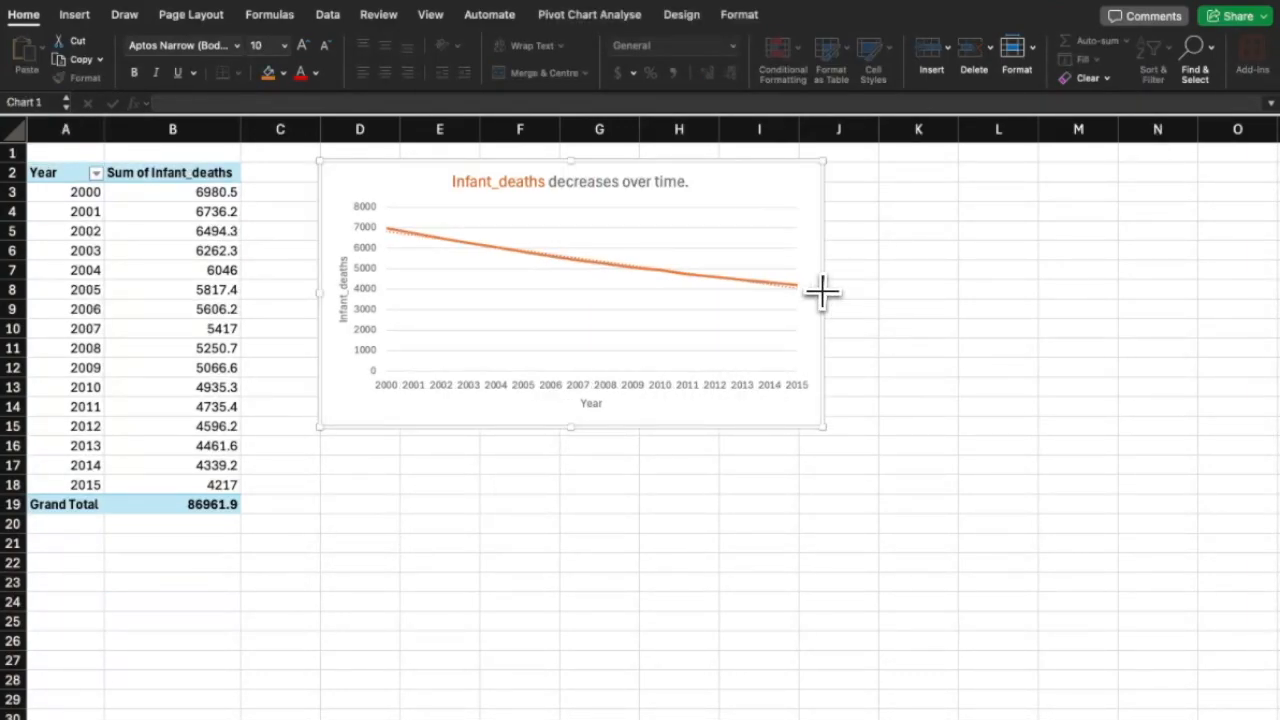
click(861, 305)
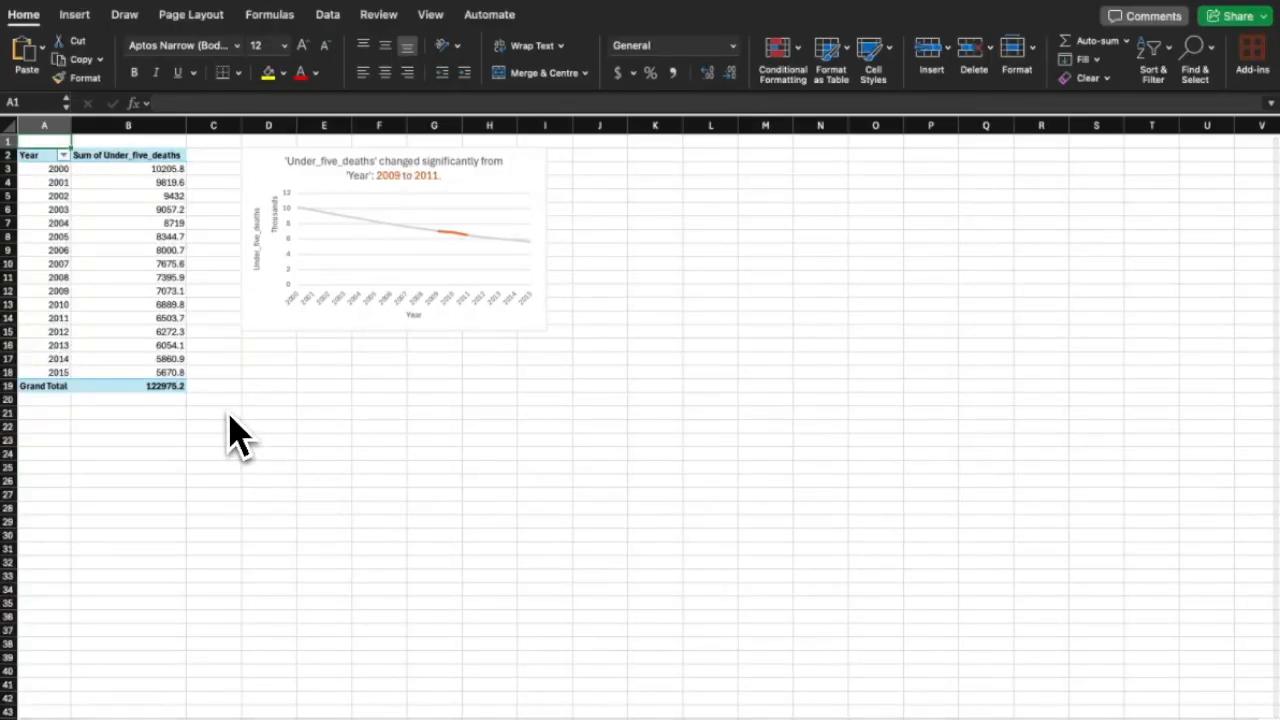
scroll(228, 434, up, 5)
scroll(230, 435, up, 2)
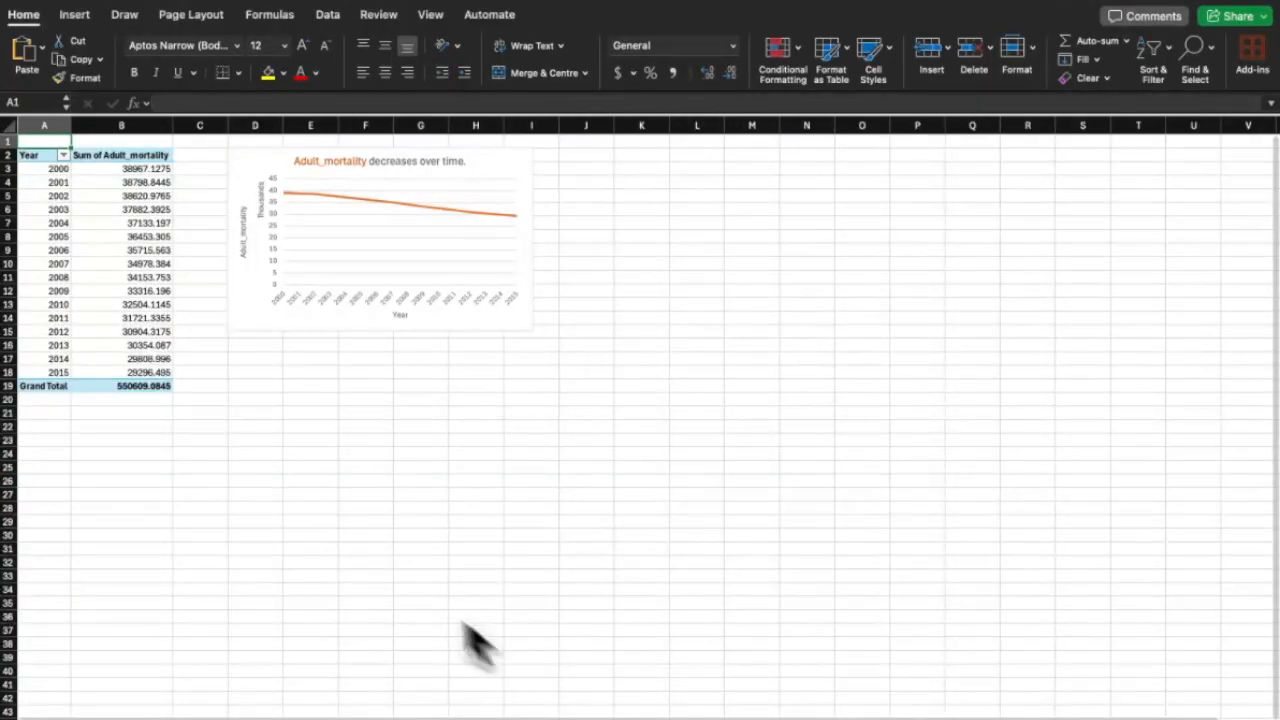
scroll(214, 443, up, 5)
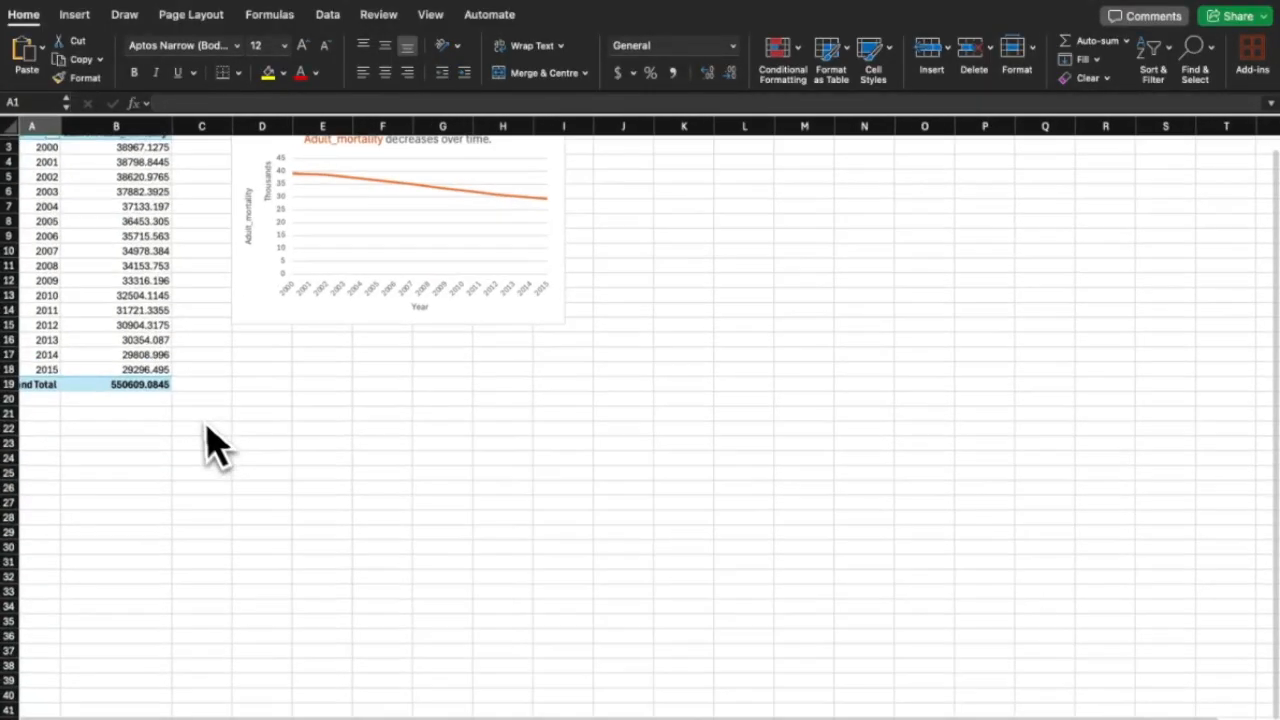
scroll(205, 435, up, 2)
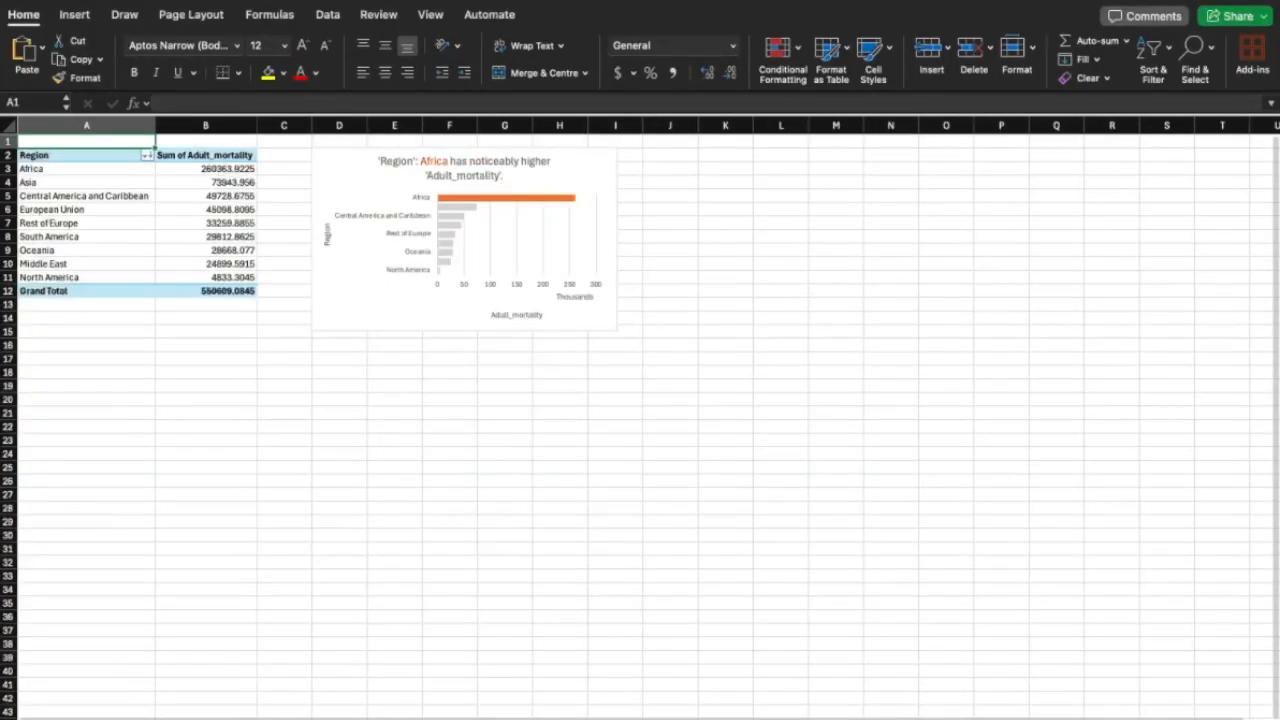
scroll(194, 363, up, 5)
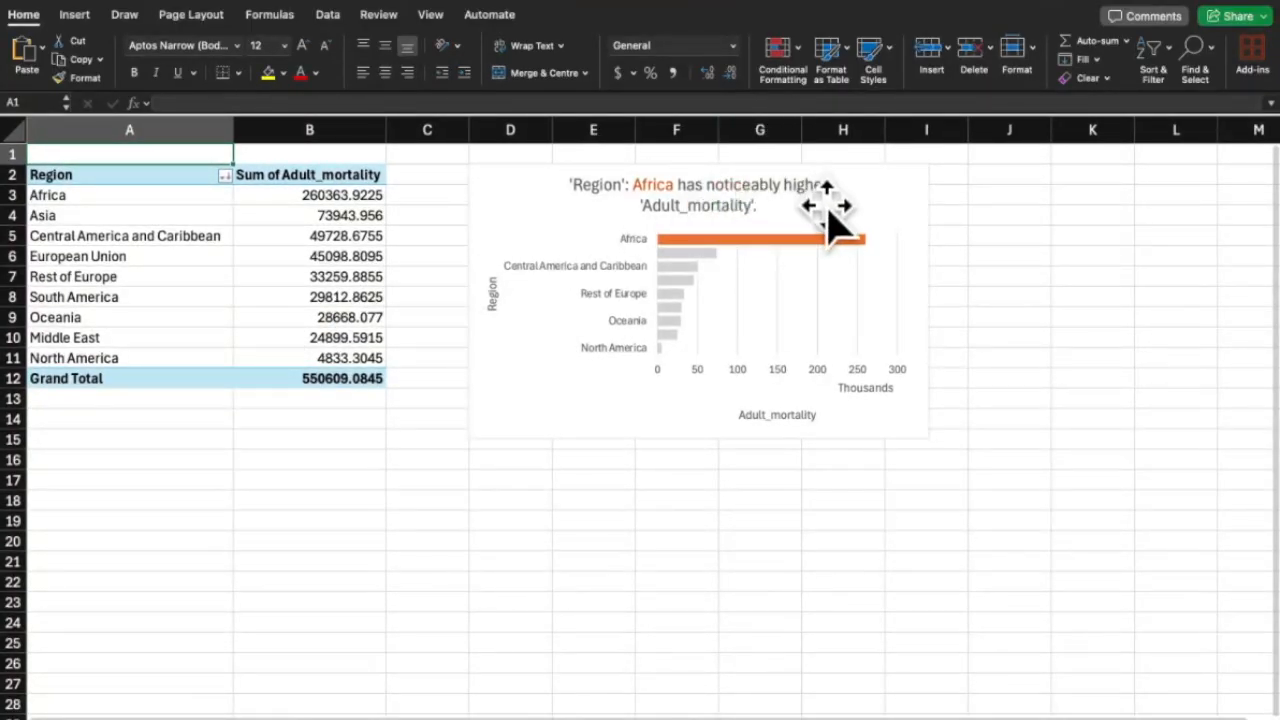
Select the Adult_mortality by Region chart and review its sheet.
click(875, 188)
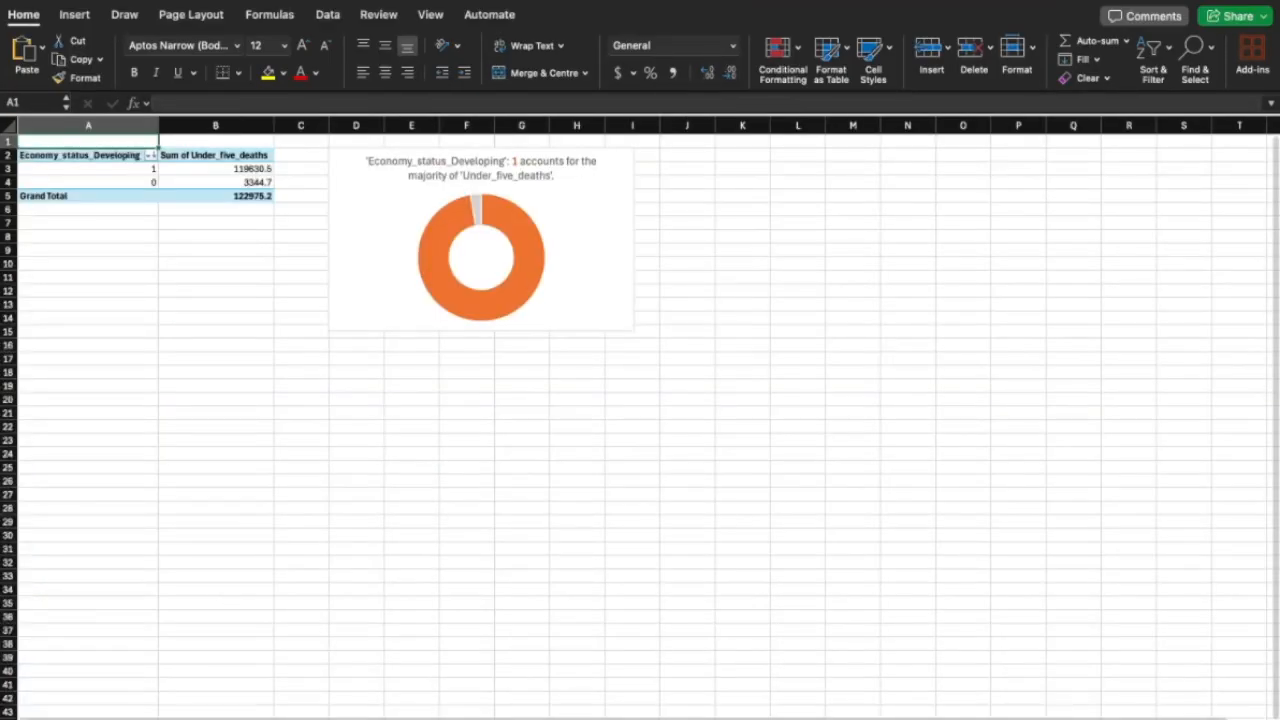
scroll(228, 322, up, 5)
scroll(226, 321, up, 1)
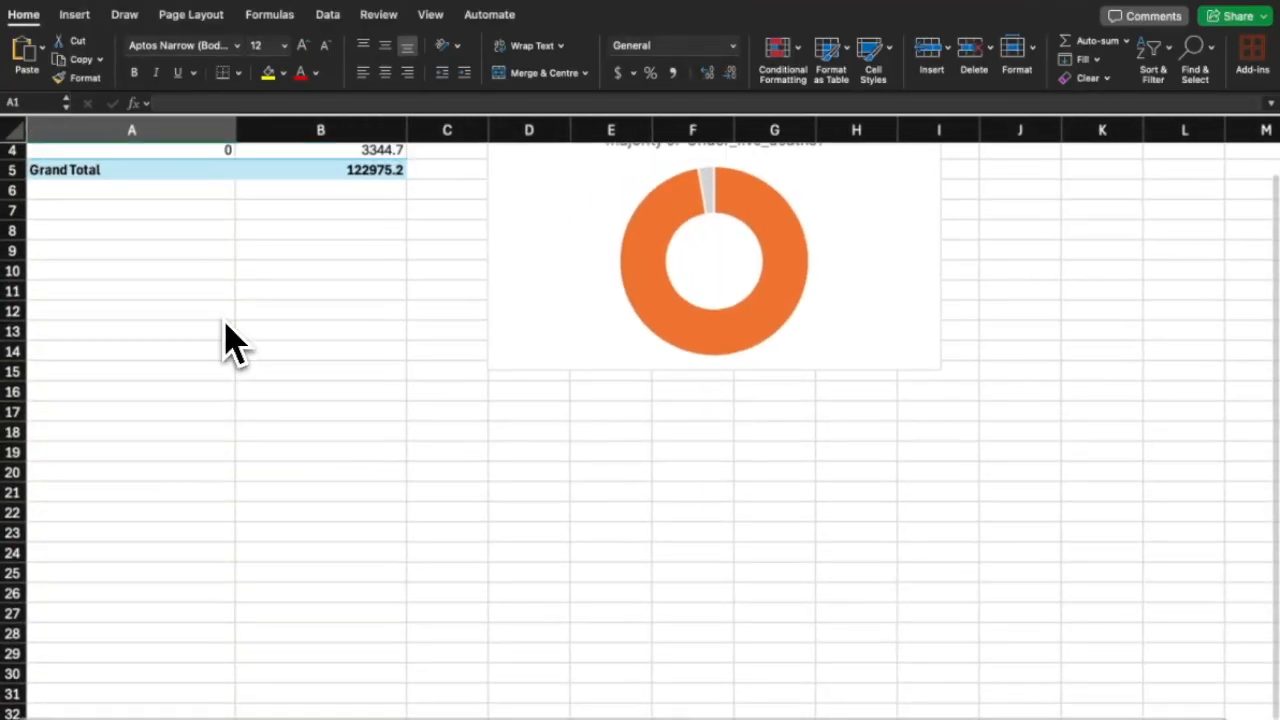
scroll(228, 343, up, 1)
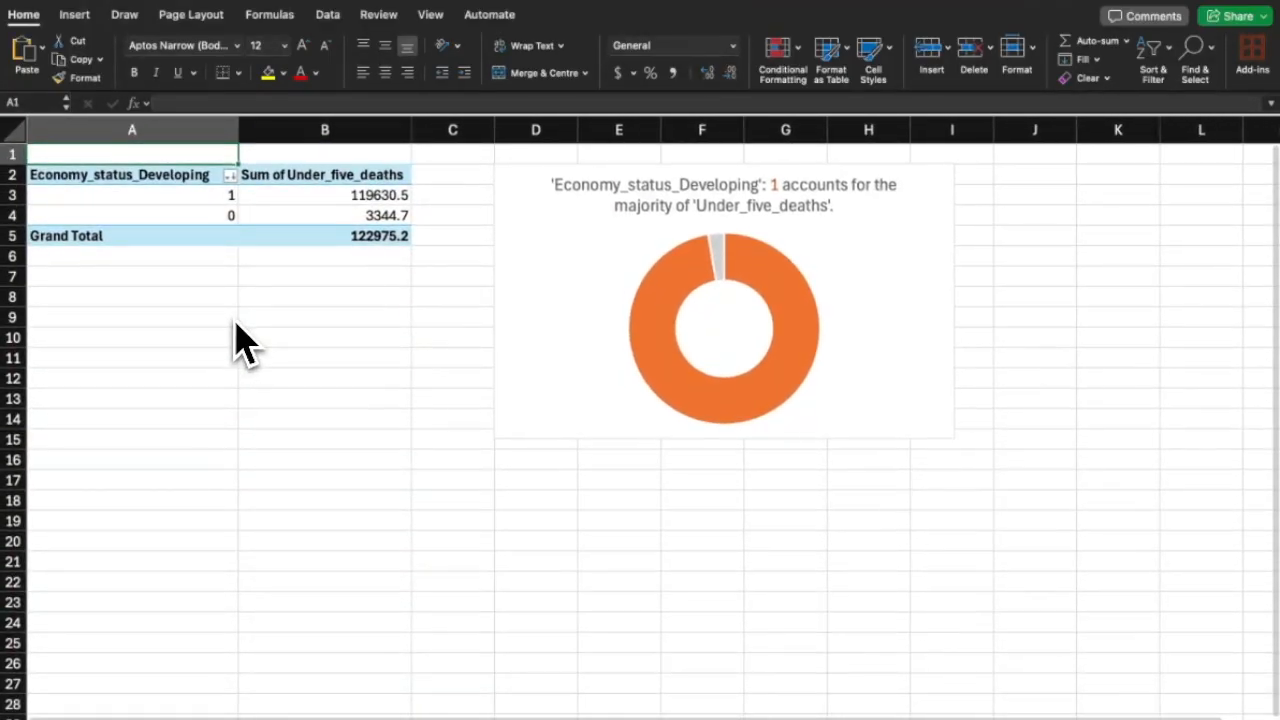
On the Alcohol_consumption sheet, widen its chart to the right.
click(852, 718)
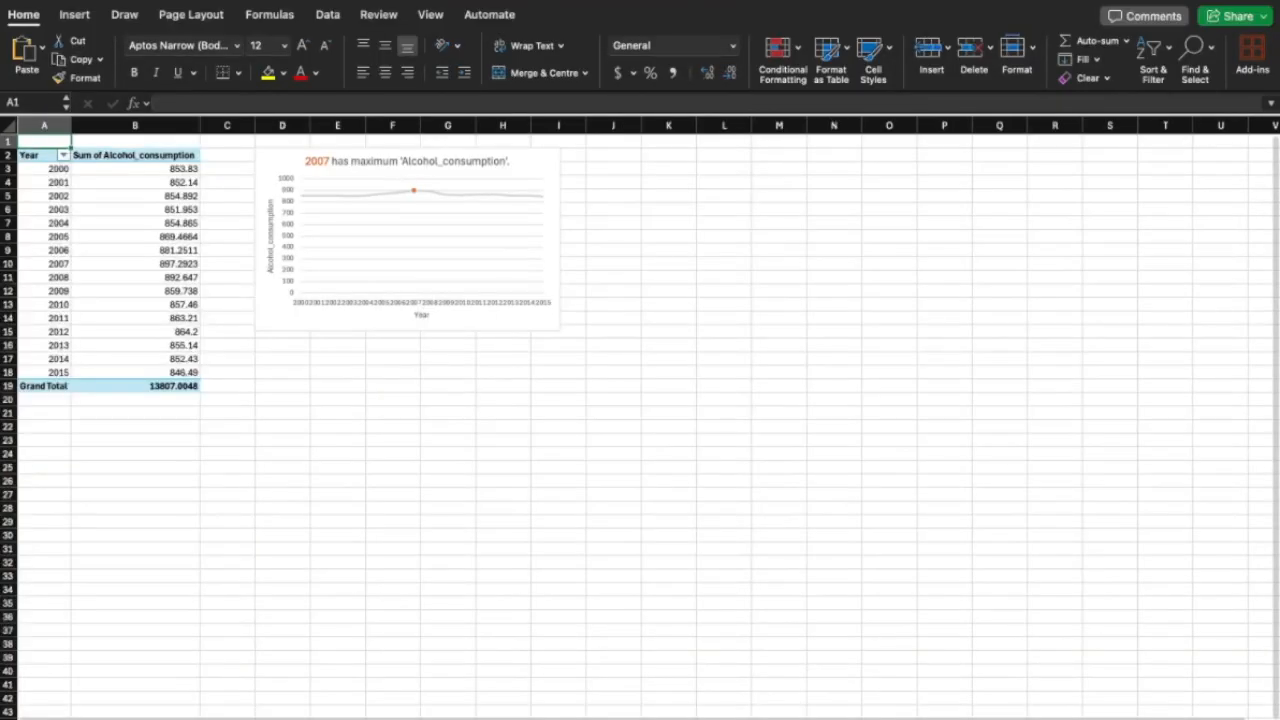
scroll(237, 354, up, 5)
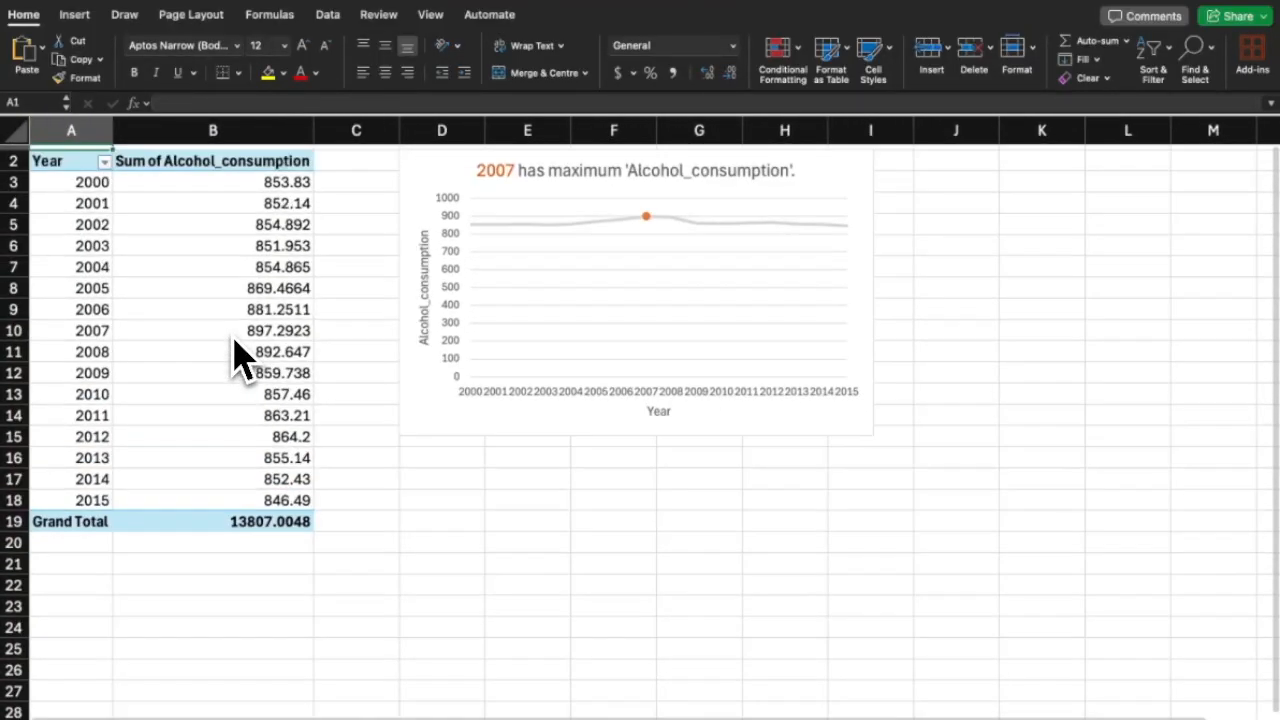
click(842, 212)
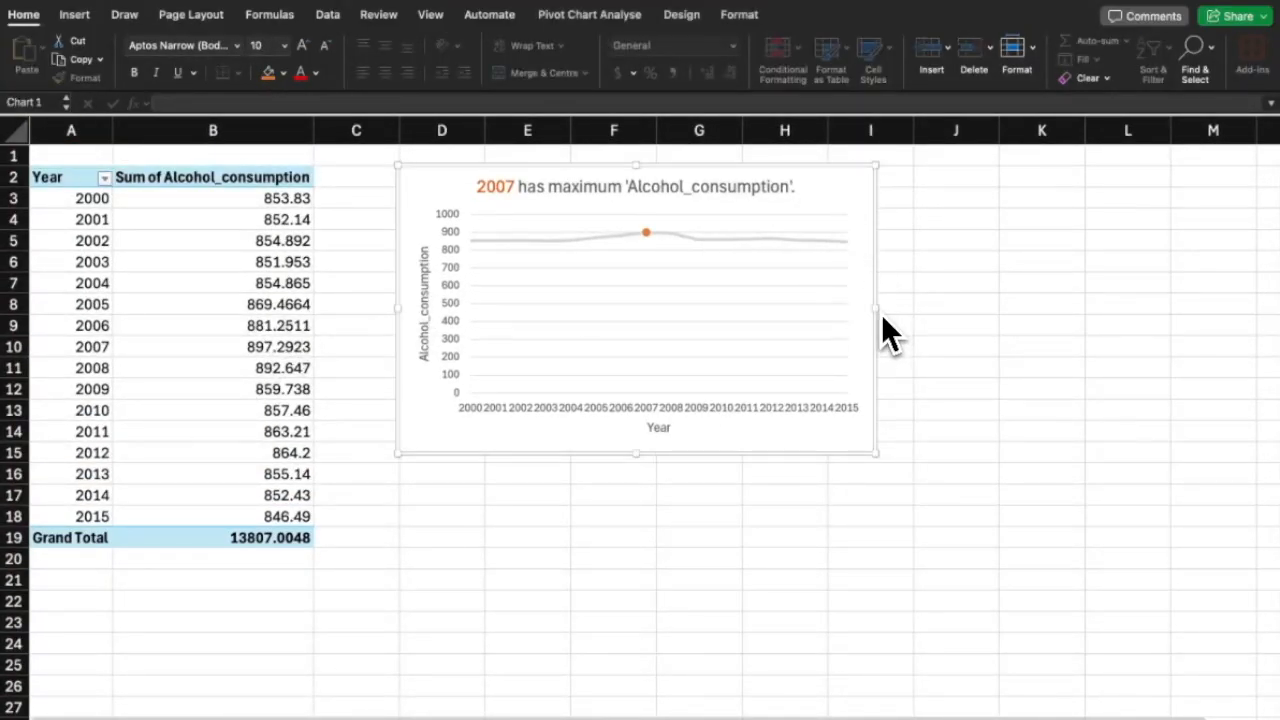
drag(878, 310, 925, 310)
click(990, 311)
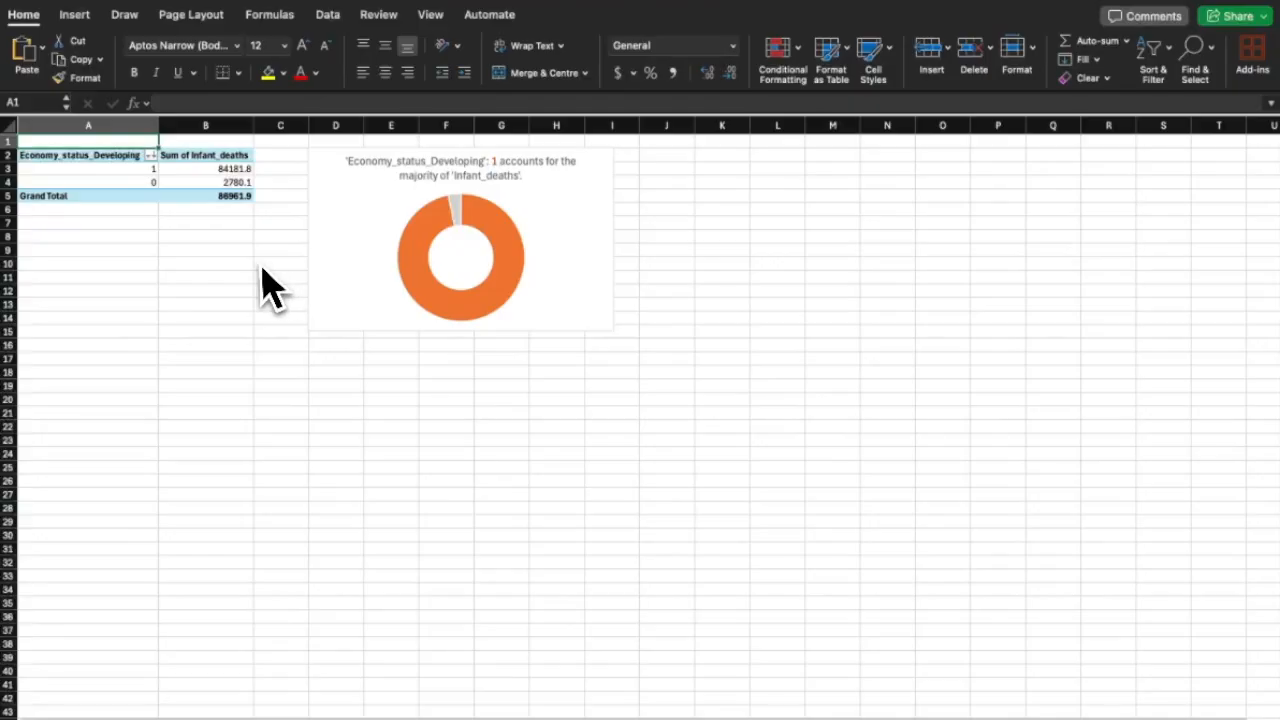
scroll(262, 268, up, 3)
scroll(260, 267, up, 1)
scroll(260, 267, left, 1)
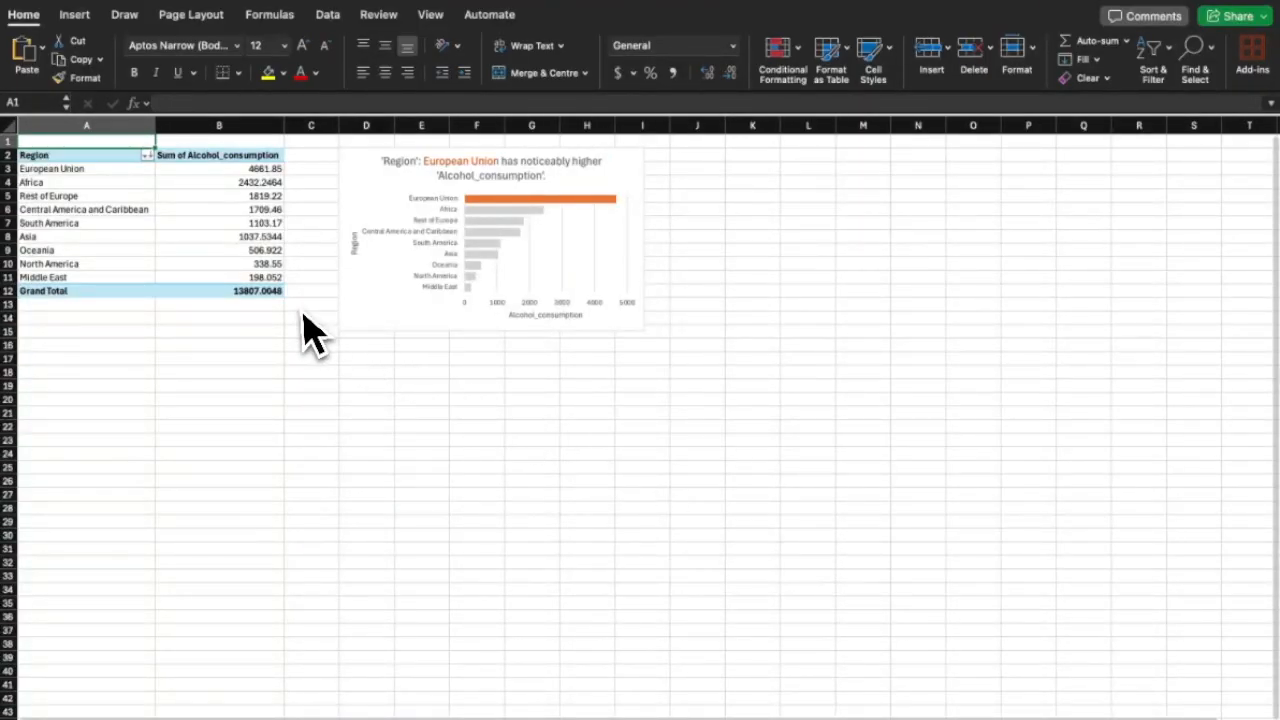
scroll(302, 315, up, 5)
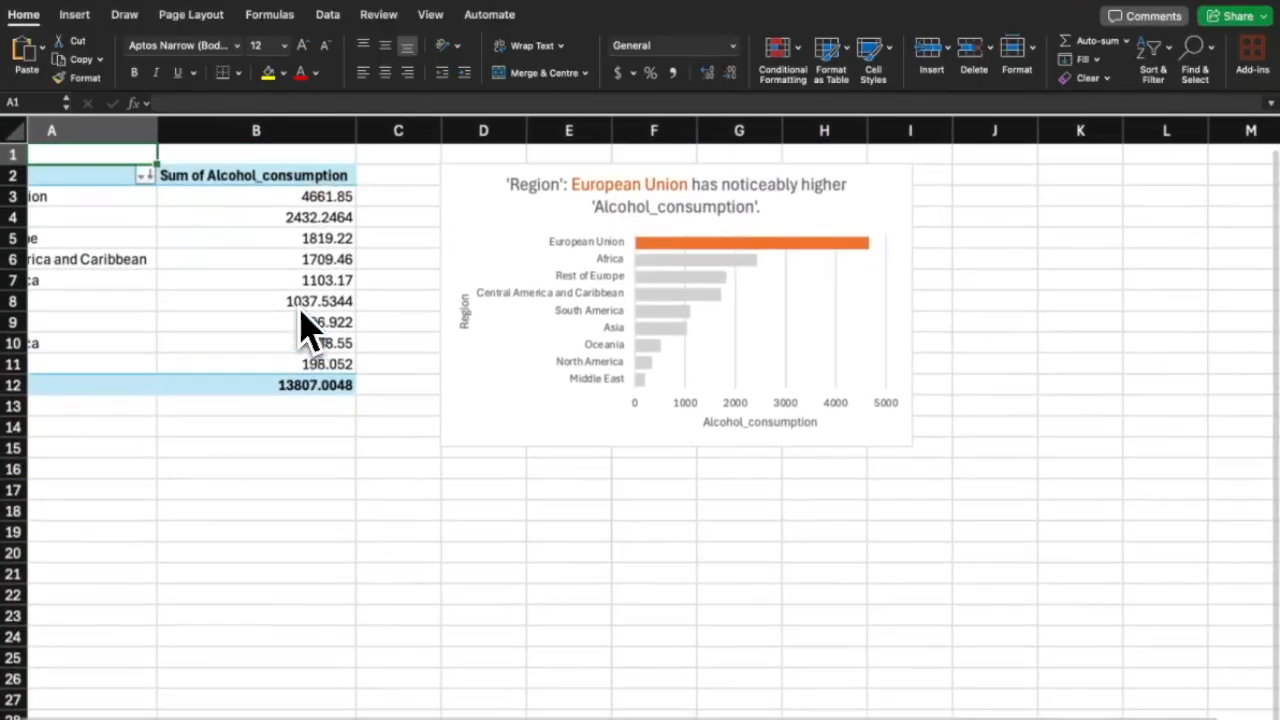
scroll(302, 315, left, 2)
Stretch the alcohol consumption chart further right in two drags.
click(960, 270)
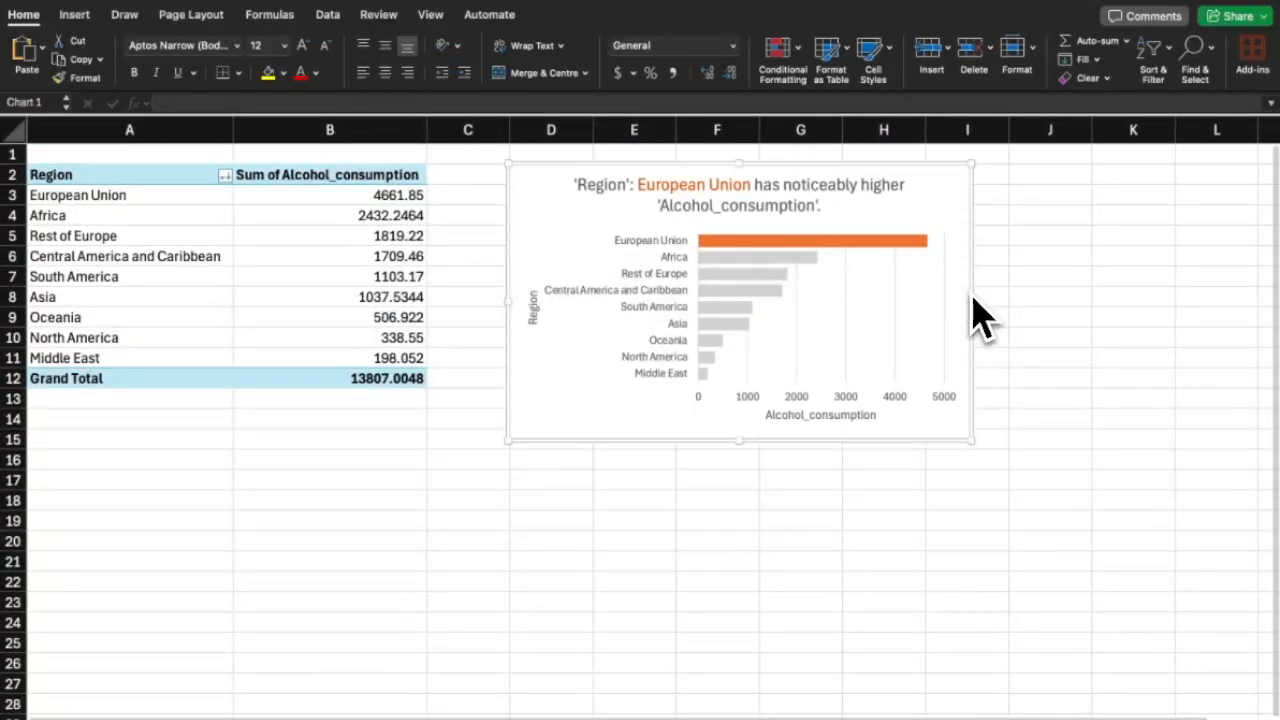
drag(972, 300, 1003, 298)
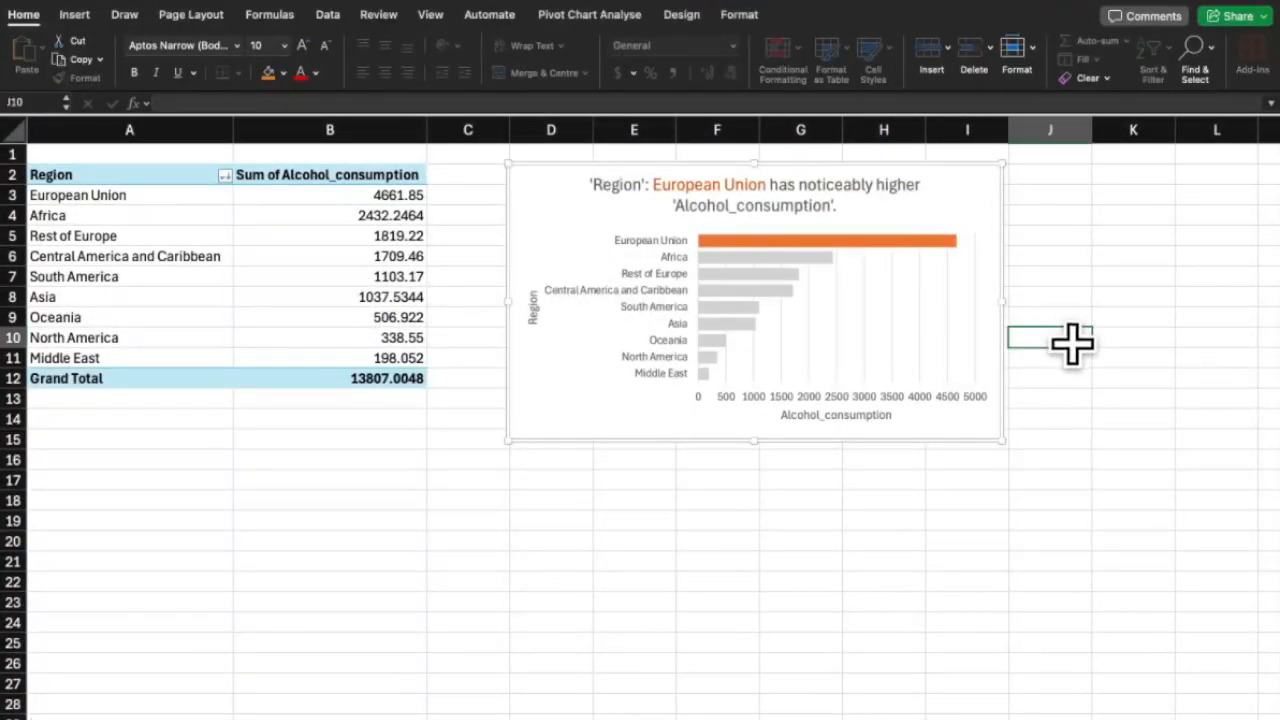
click(1005, 350)
drag(1003, 302, 1044, 300)
click(988, 536)
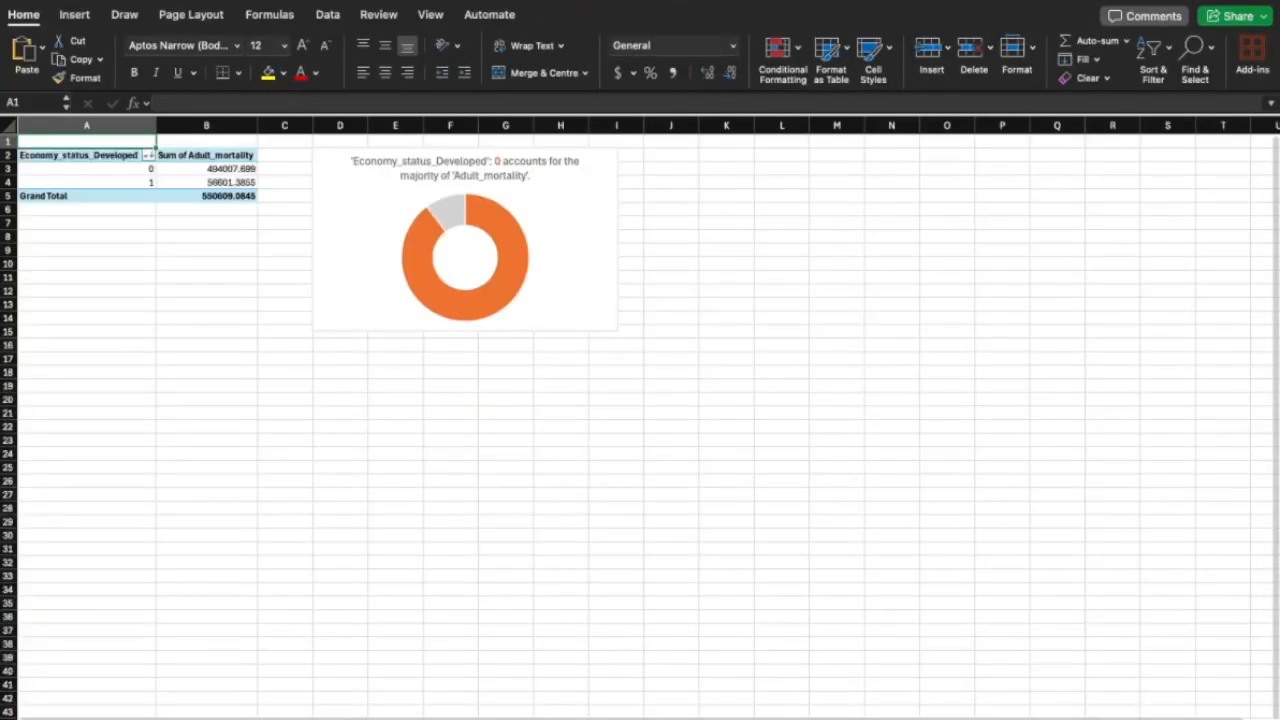
Widen the Infant_deaths by Region donut chart slightly.
scroll(446, 337, up, 5)
scroll(446, 337, up, 4)
scroll(446, 337, left, 2)
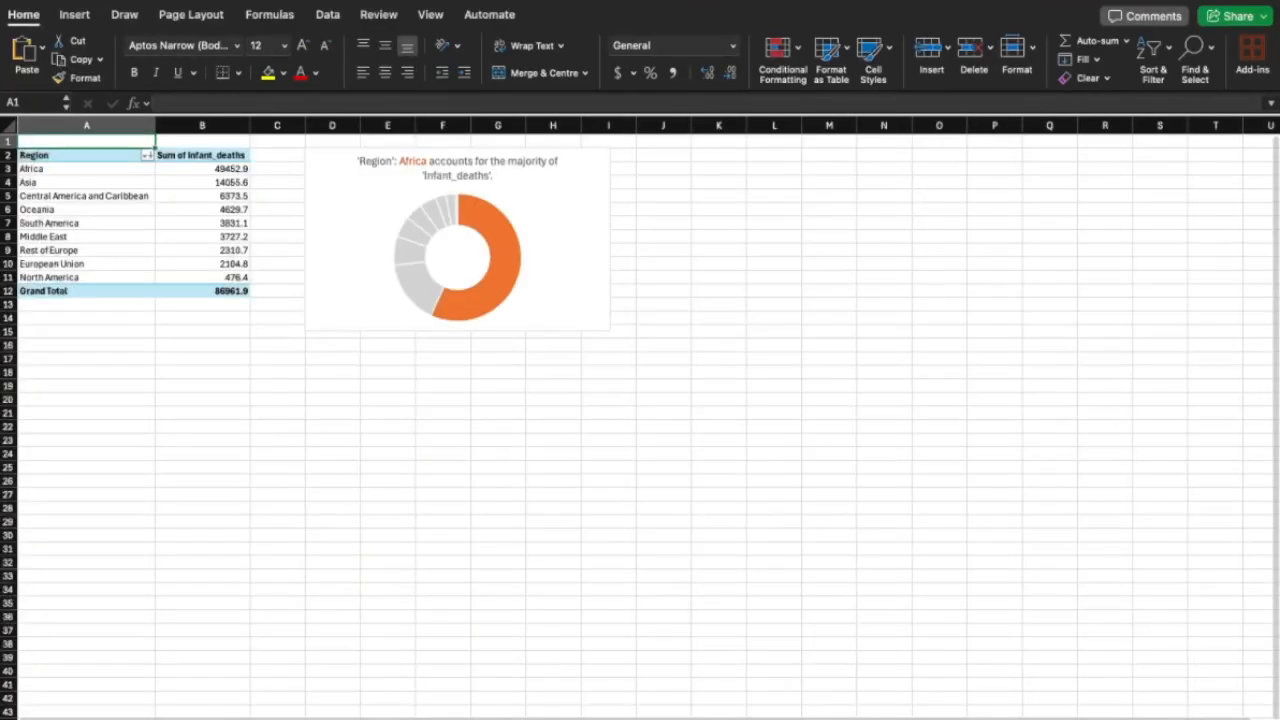
scroll(306, 334, up, 5)
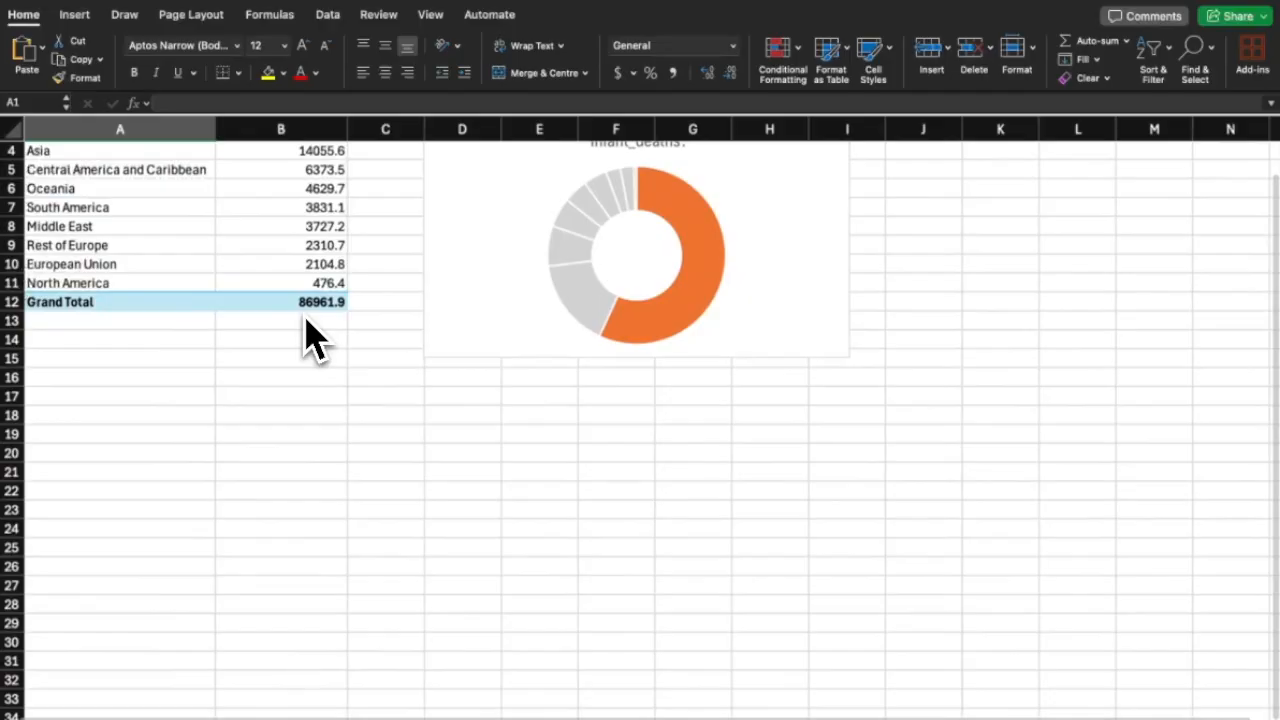
click(760, 310)
drag(860, 286, 871, 286)
click(955, 392)
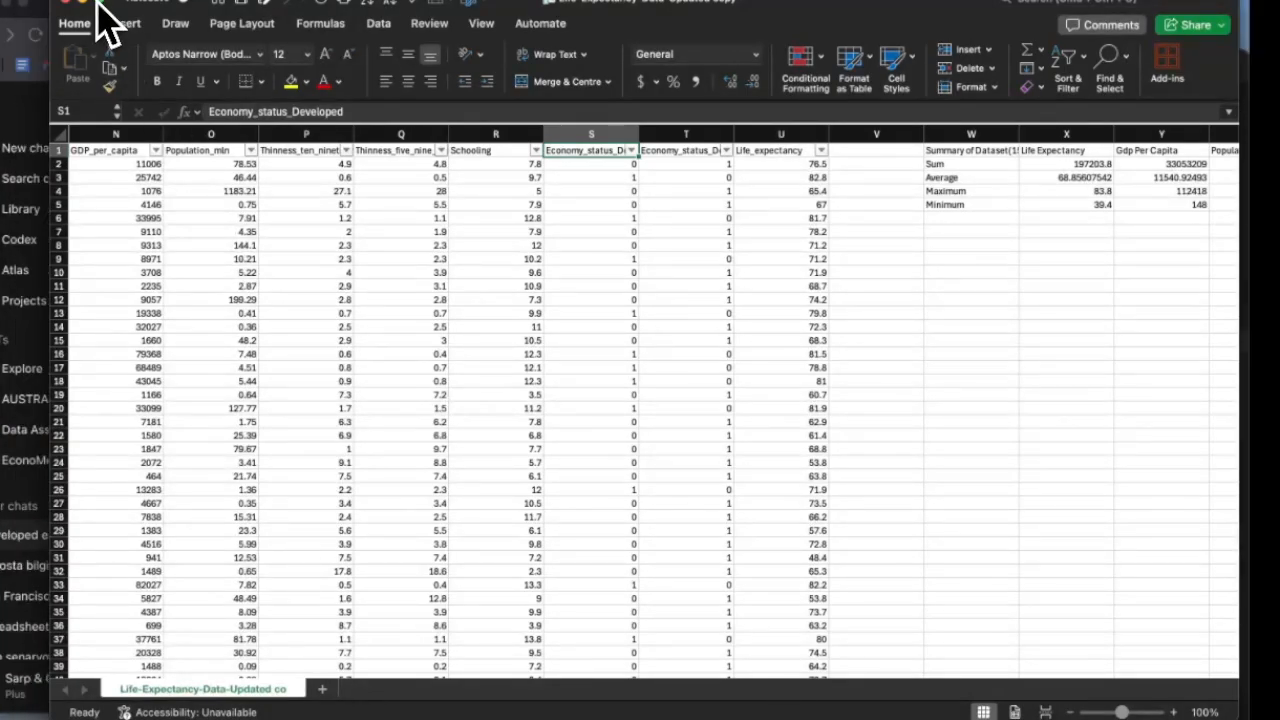
Insert a new pivot table on a new sheet from the life expectancy data, with Year as rows.
click(97, 4)
click(485, 263)
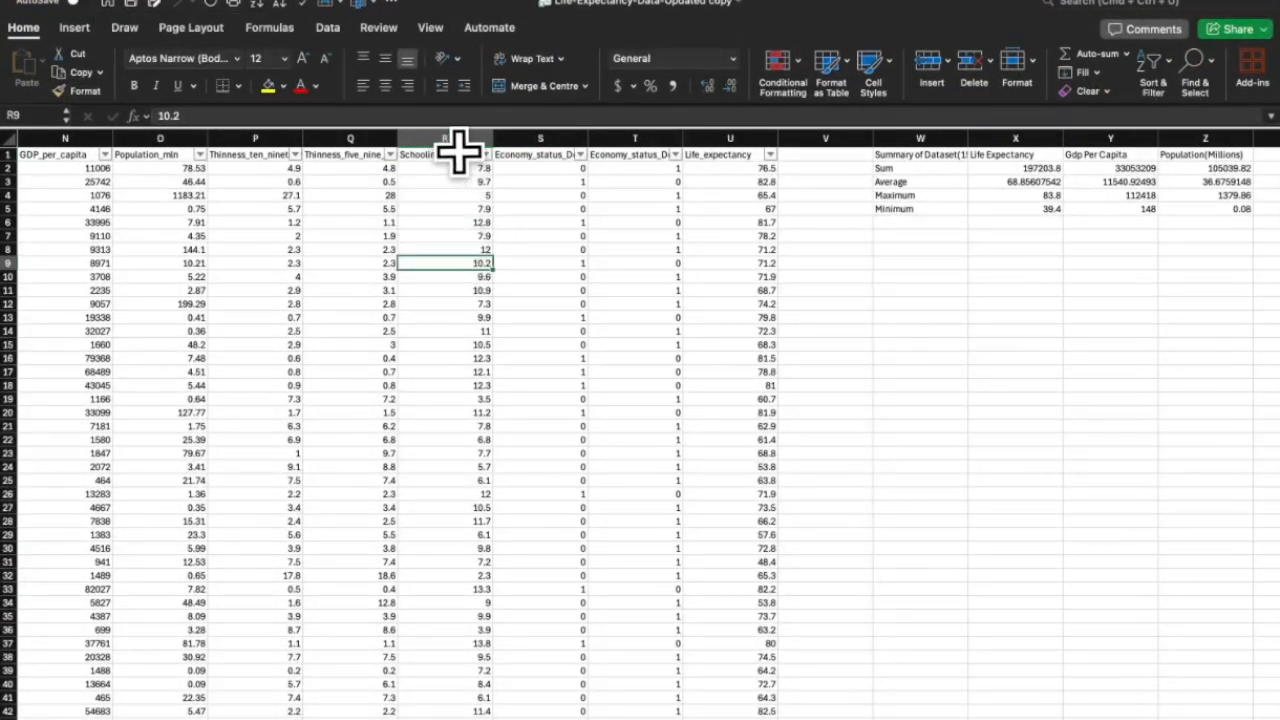
click(74, 27)
click(24, 70)
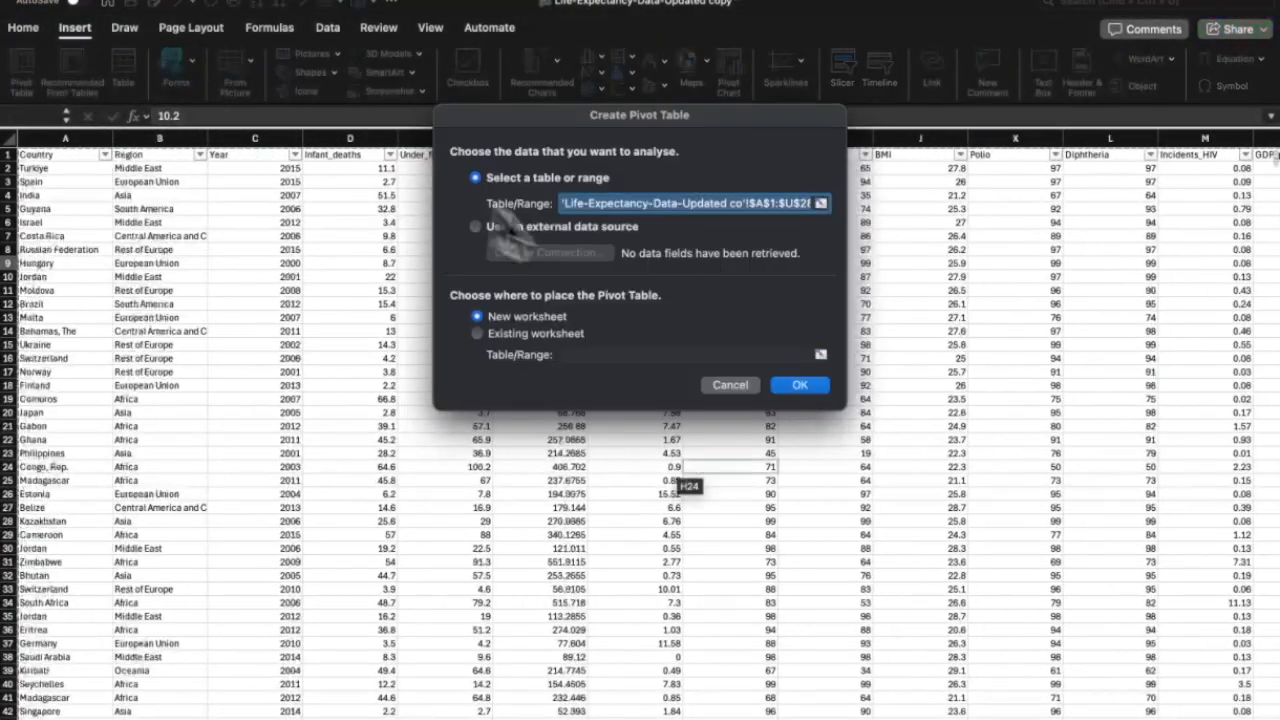
click(796, 384)
click(1047, 247)
drag(1204, 568, 1079, 569)
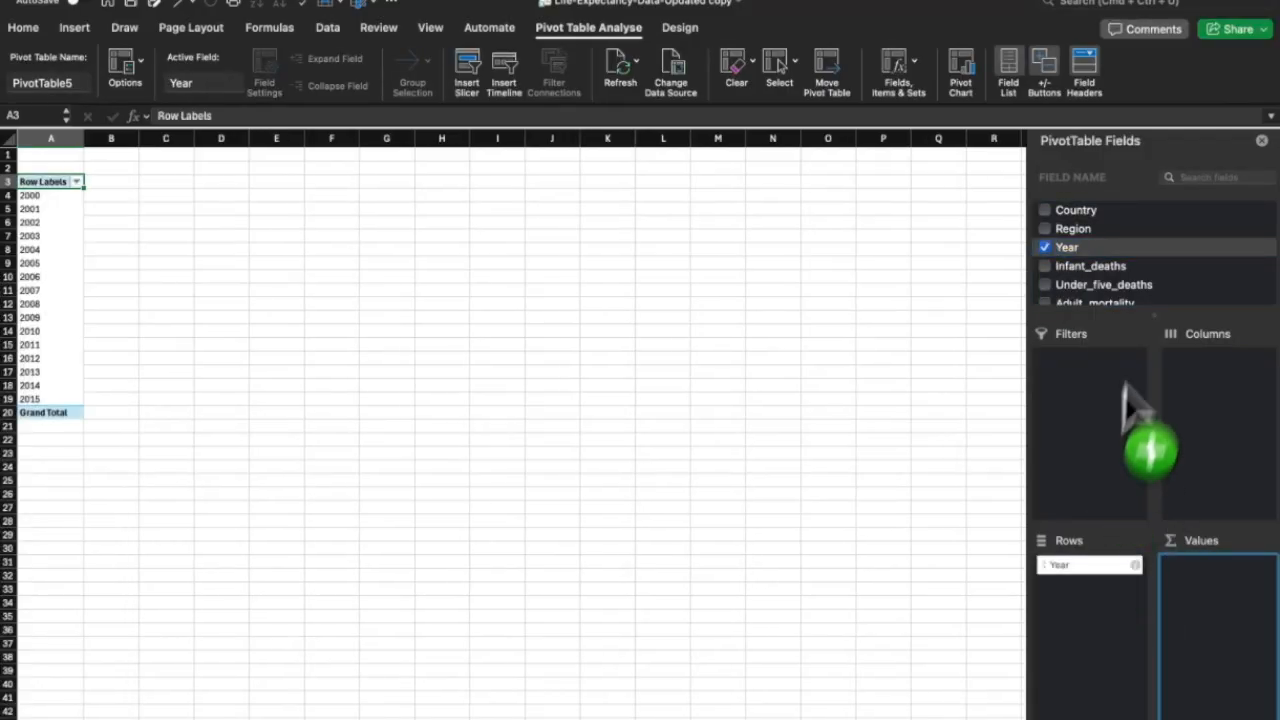
scroll(1153, 286, down, 1)
Add GDP_per_capita, Population_mln, Economy_status_Developed and Economy_status_Developing as pivot values.
click(1186, 178)
text(GDP)
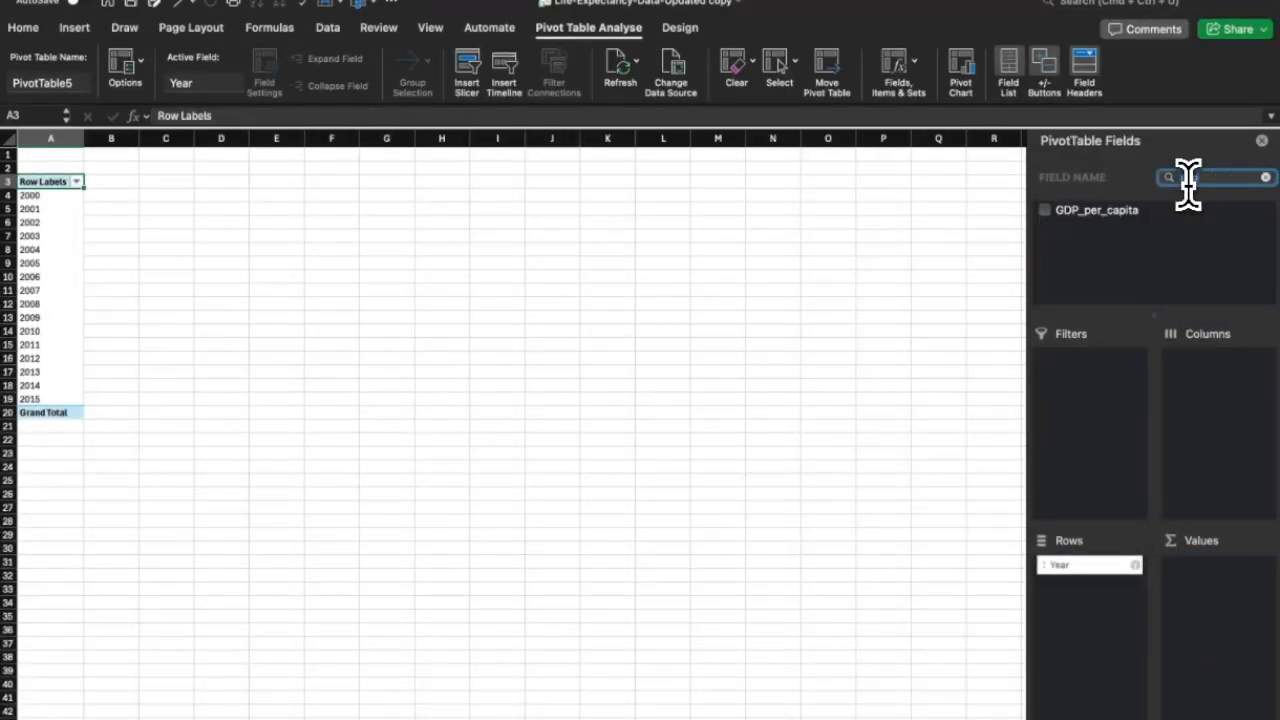
click(1044, 210)
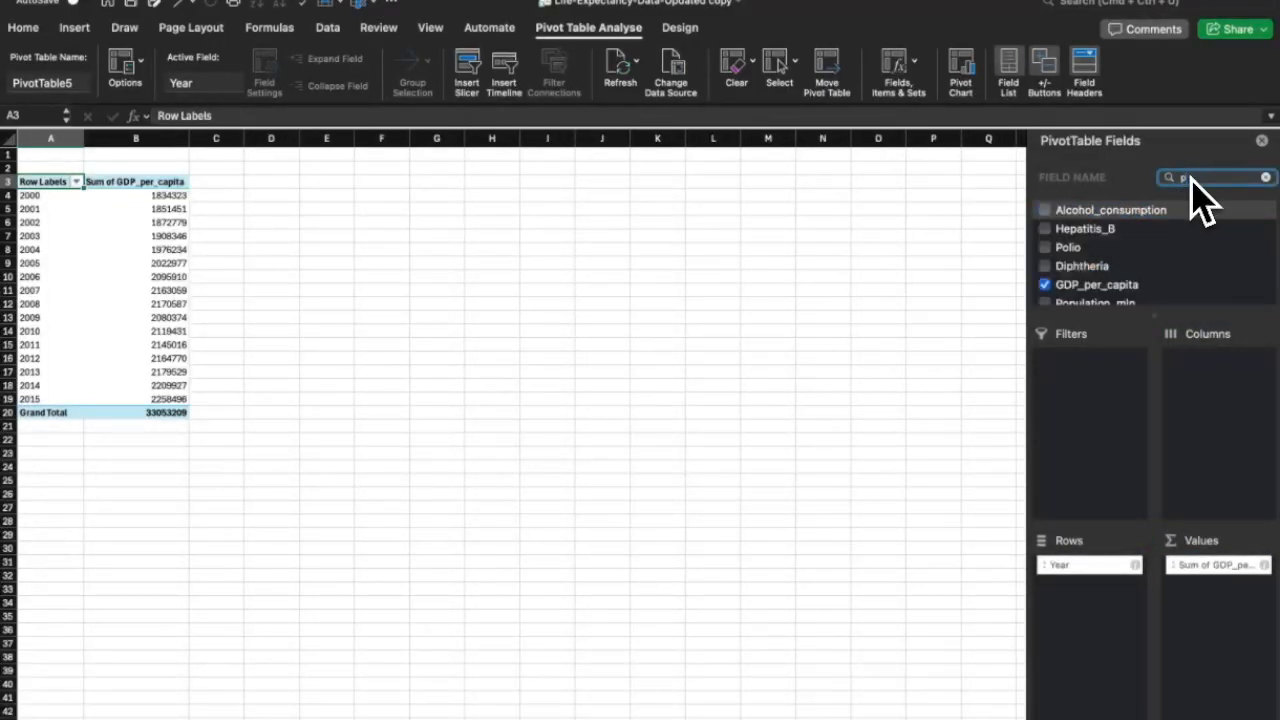
click(1044, 210)
click(1265, 177)
text(eco)
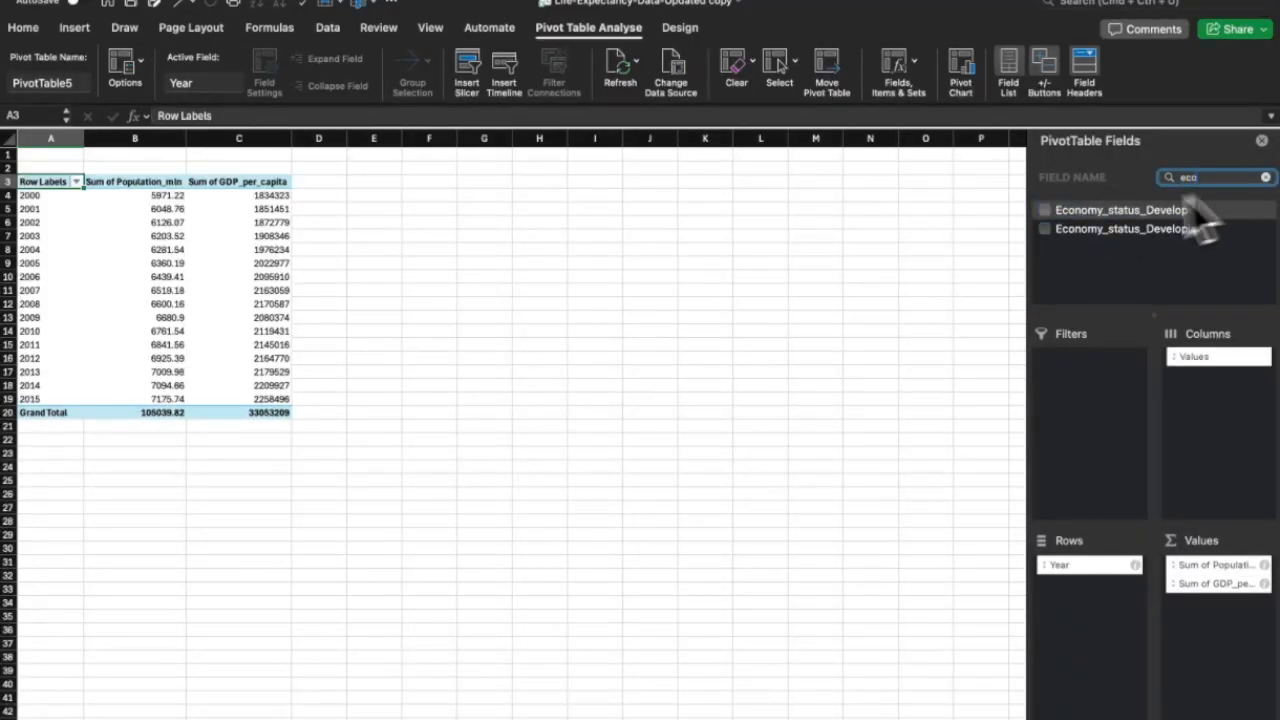
click(1044, 210)
click(1045, 229)
Summarise GDP_per_capita by Average instead of Sum.
click(572, 195)
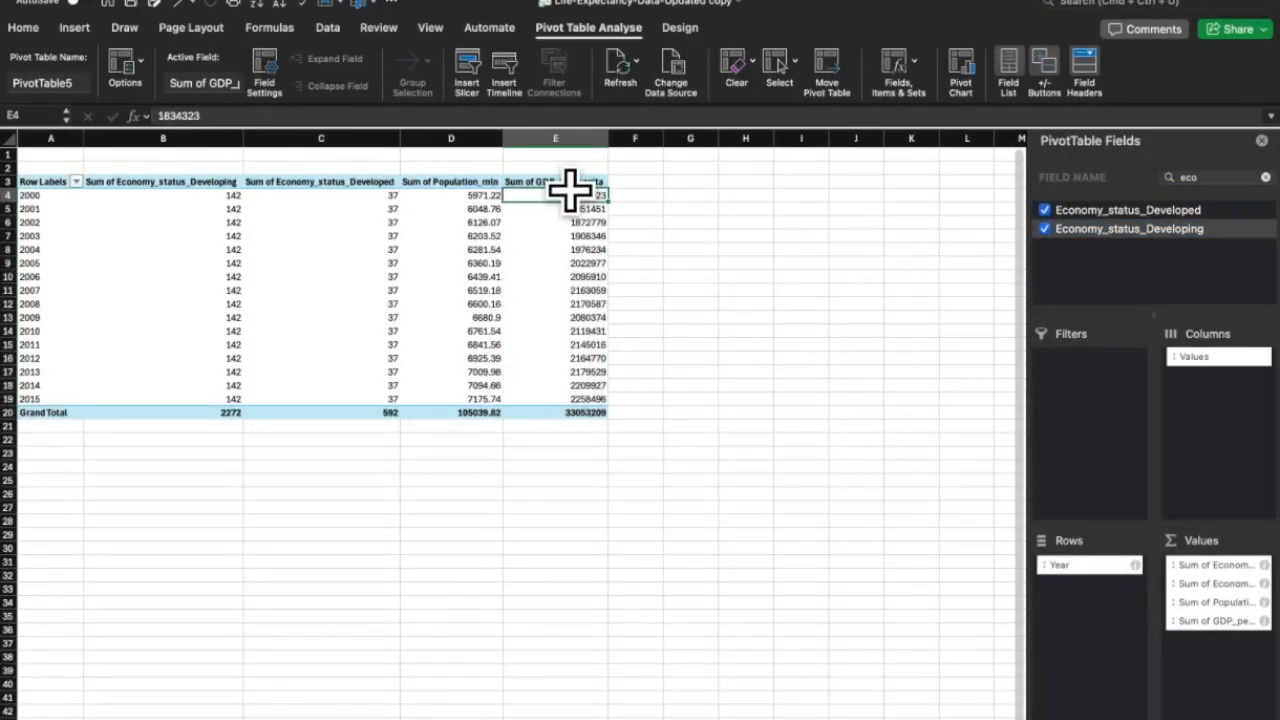
right_click(568, 182)
mouse_move(700, 439)
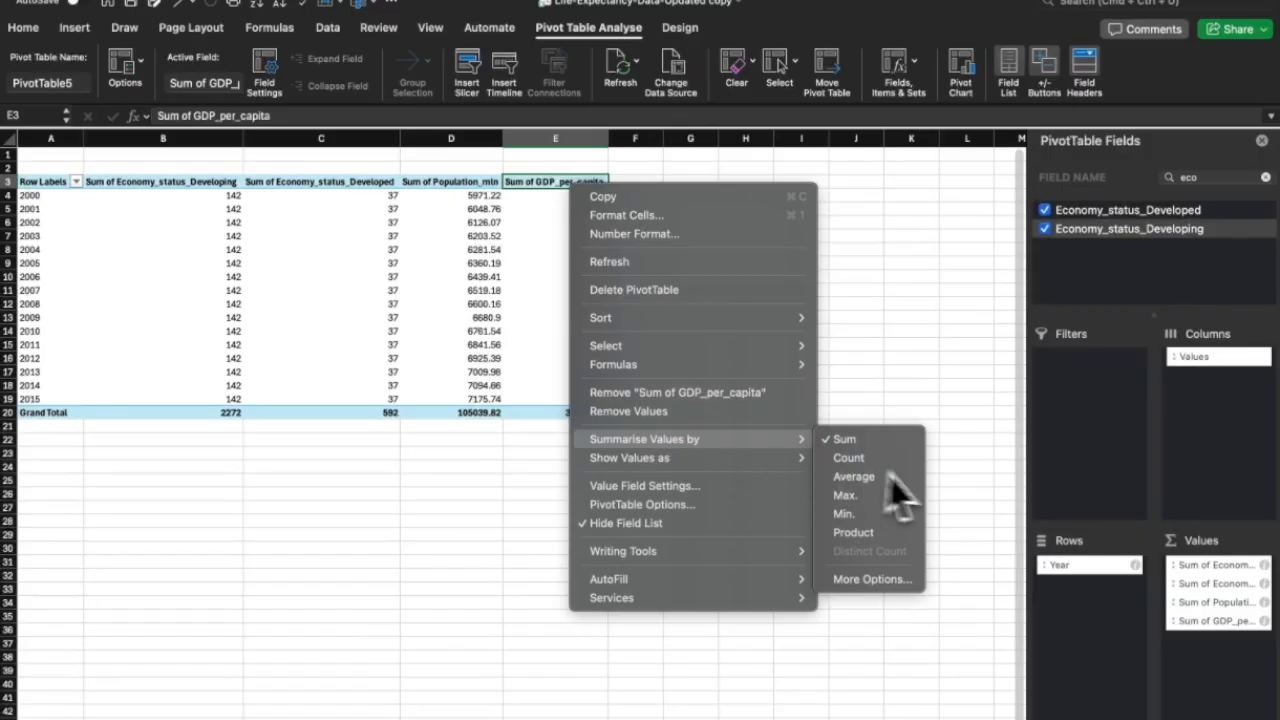
click(856, 477)
click(842, 437)
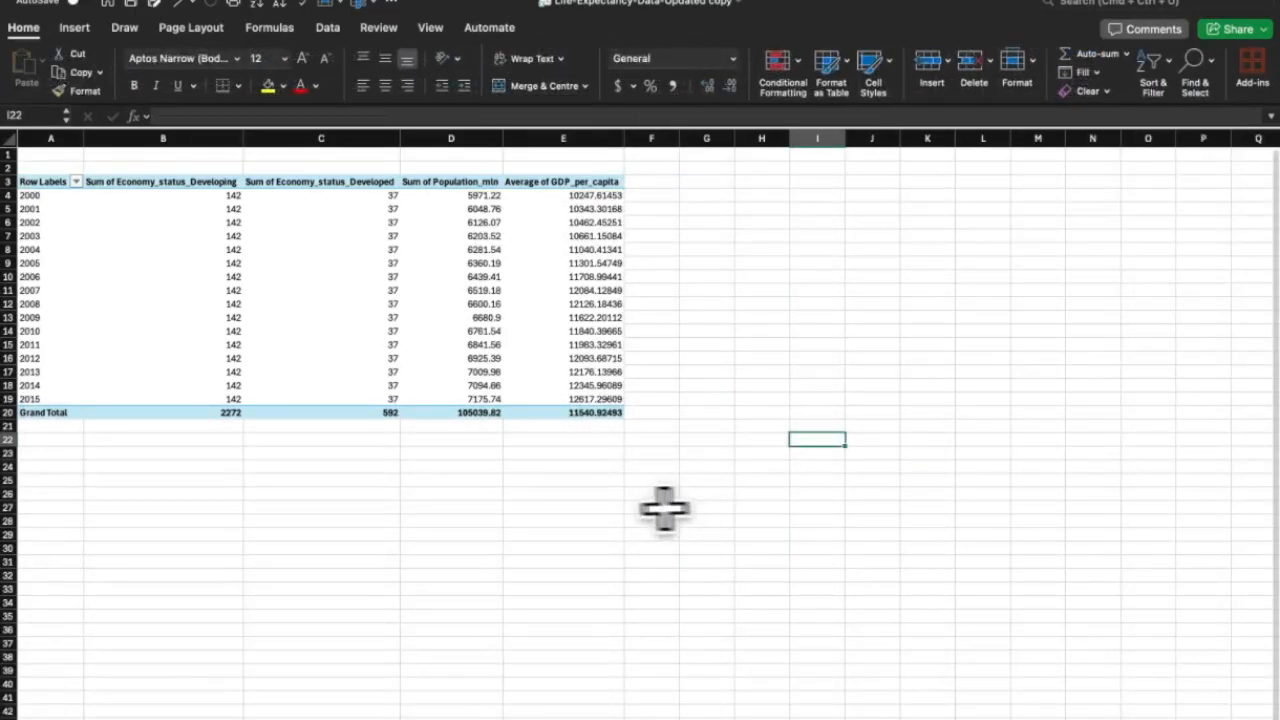
Select the year labels and each value column of the pivot in turn.
click(563, 182)
drag(34, 180, 12, 411)
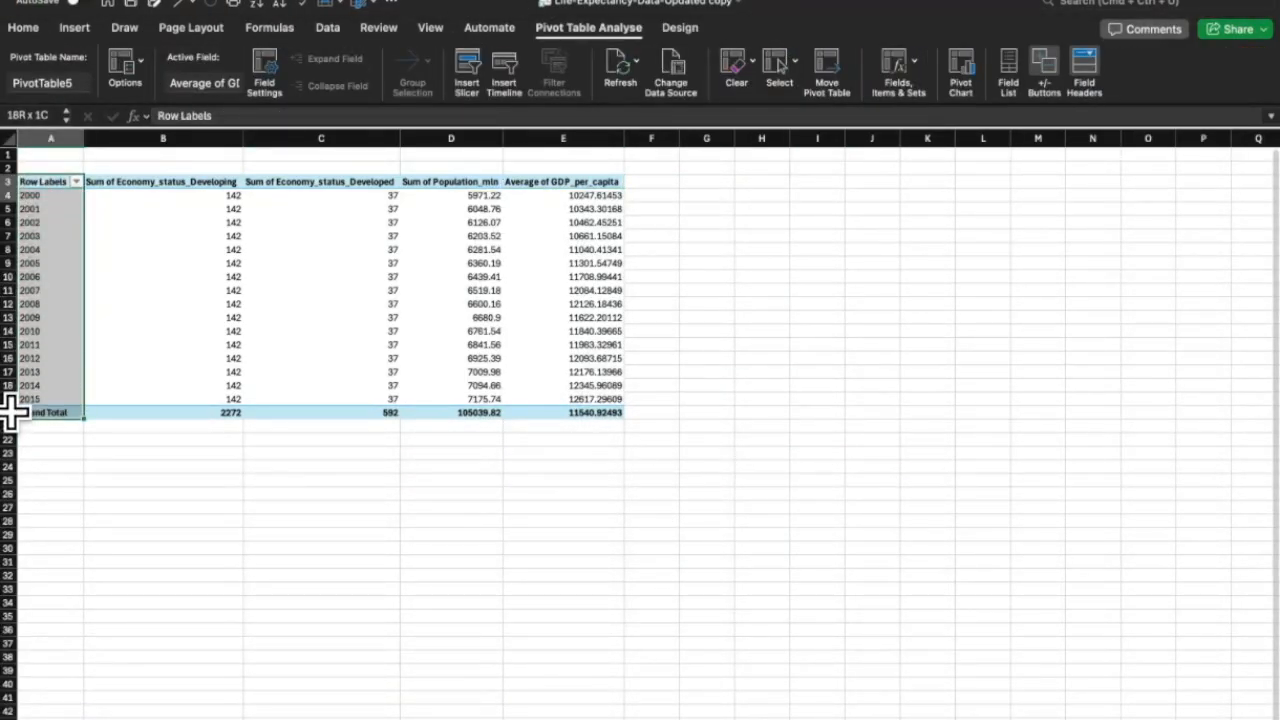
click(192, 429)
click(186, 408)
drag(186, 406, 180, 171)
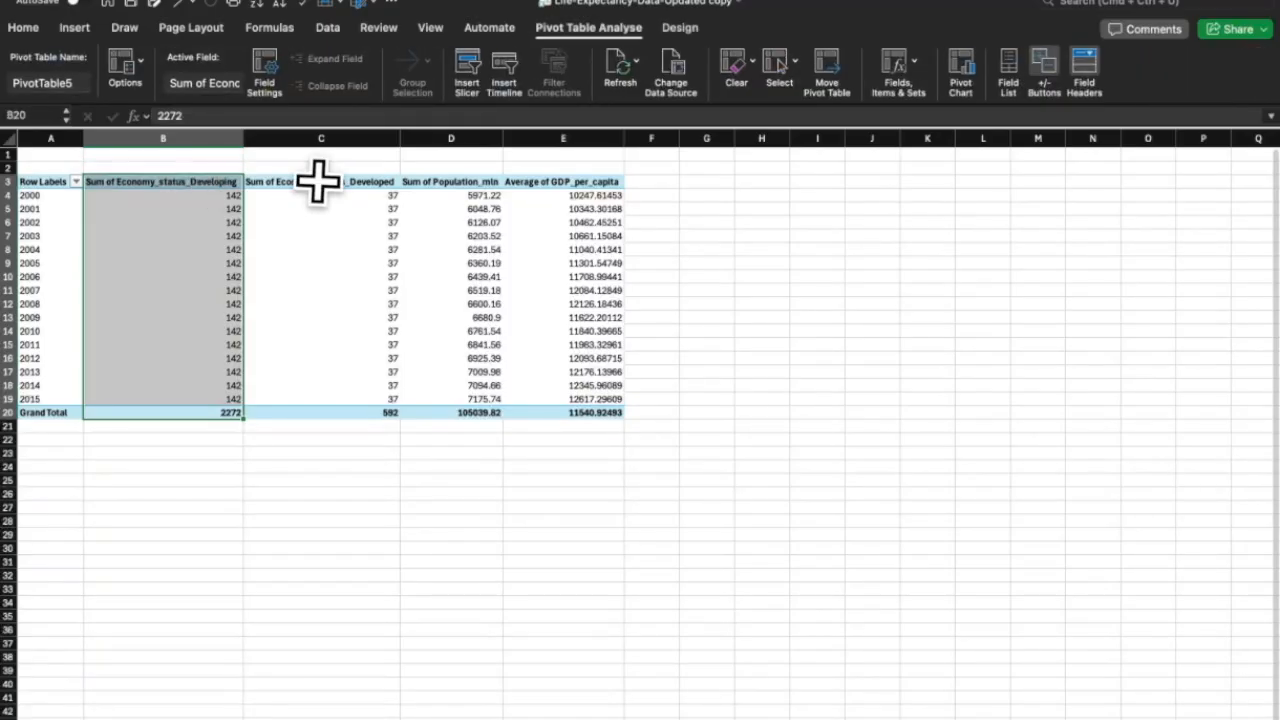
drag(320, 180, 318, 408)
drag(459, 185, 460, 415)
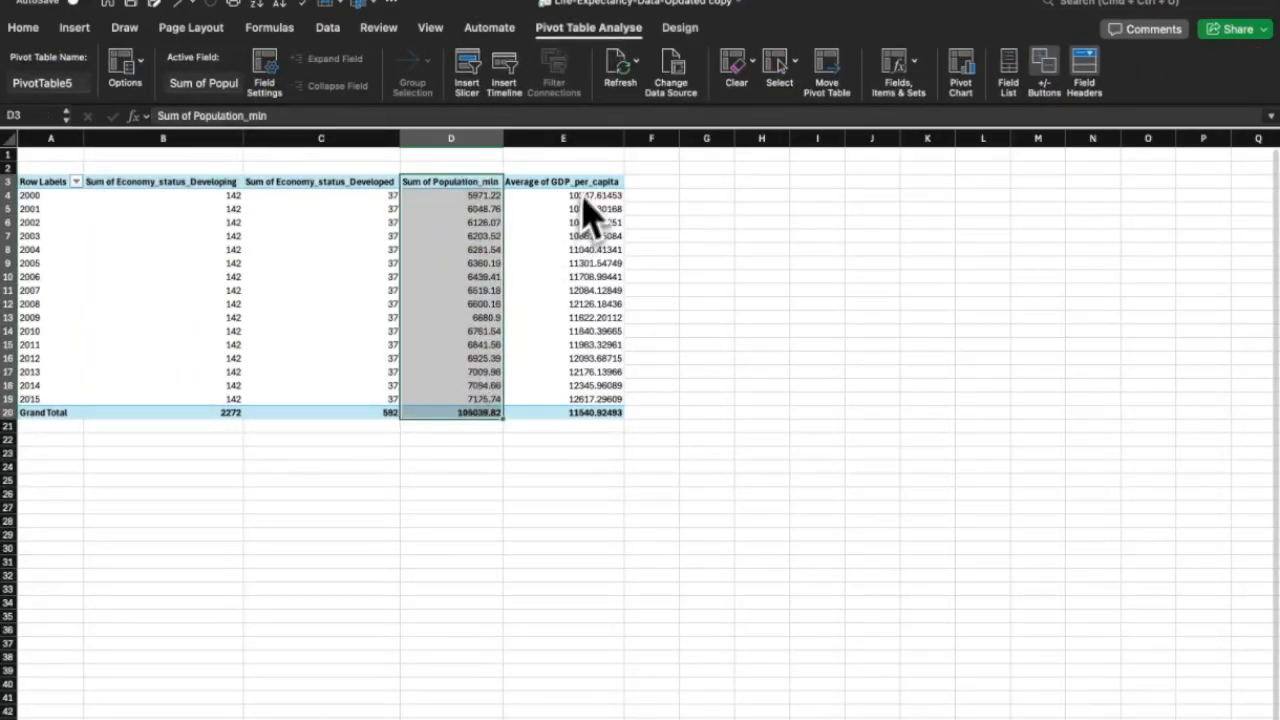
drag(565, 182, 583, 240)
click(695, 309)
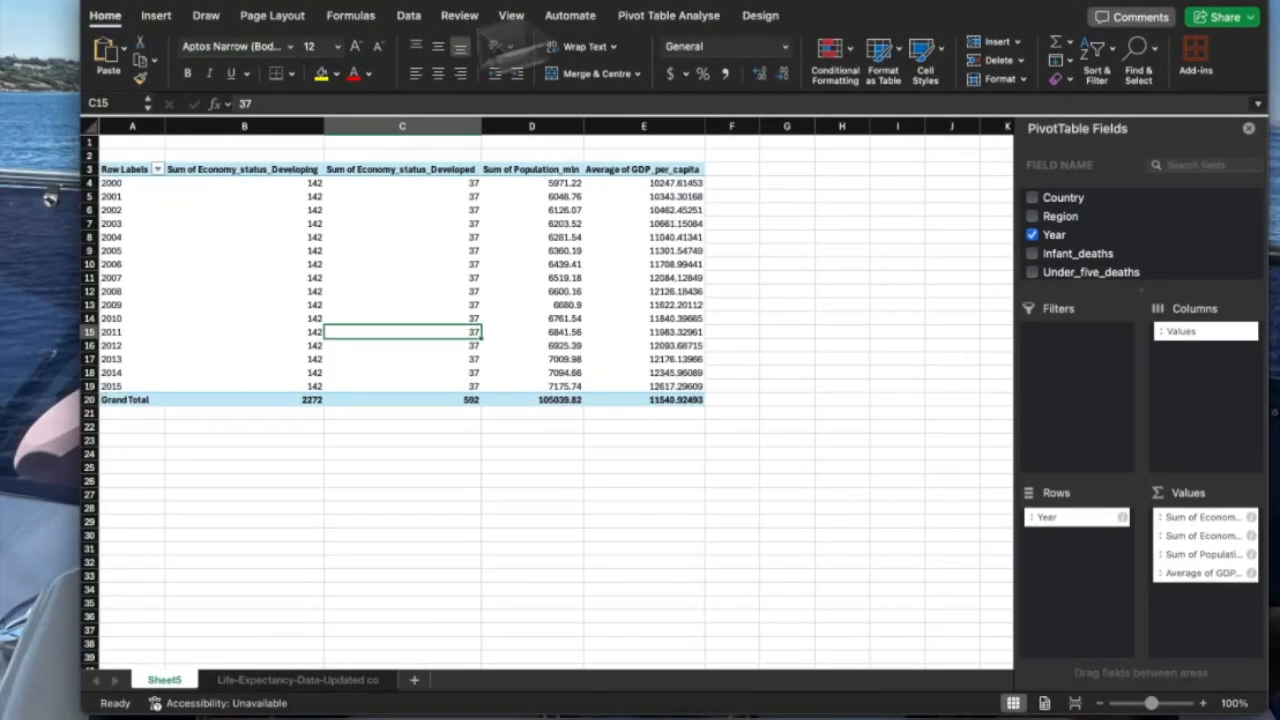
Rename the Row Labels header to Years.
click(132, 7)
drag(580, 390, 37, 178)
double_click(37, 178)
key(BackSpace)
key(BackSpace)
key(BackSpace)
key(BackSpace)
key(BackSpace)
key(BackSpace)
key(BackSpace)
text(Yea)
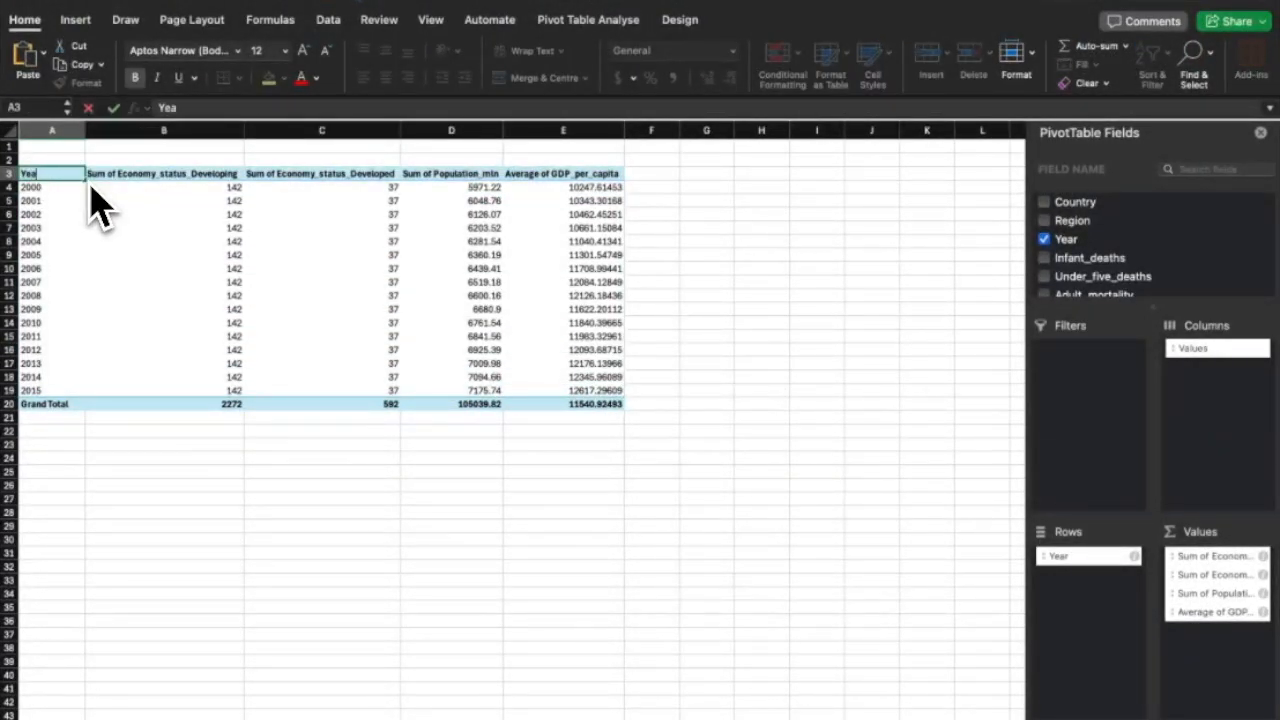
text(rs)
Copy the whole Years pivot table.
click(160, 403)
drag(560, 390, 80, 178)
right_click(80, 189)
click(86, 194)
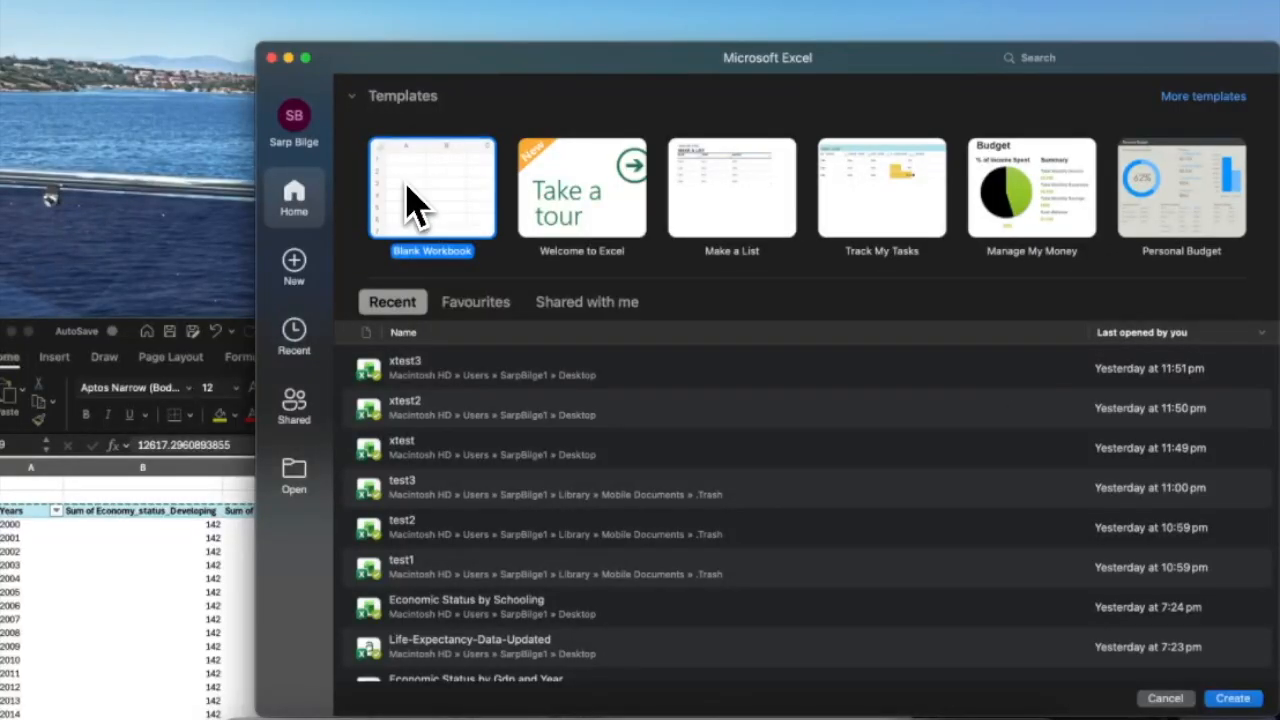
Paste the Years pivot into a new blank workbook and autofit all its columns.
double_click(418, 232)
key(cmd+v)
click(56, 128)
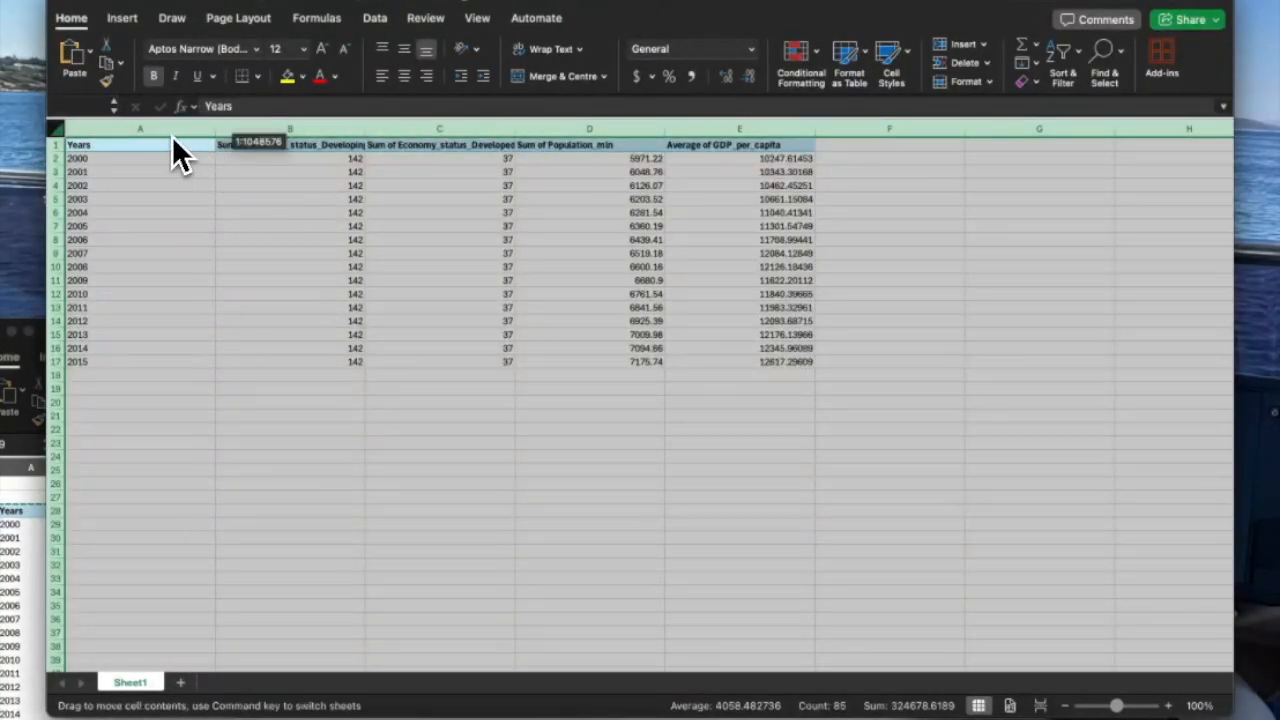
double_click(168, 129)
click(160, 443)
Save and close the new workbook, then return to the life-expectancy data sheet.
key(super+s)
text(Economic Indicators)
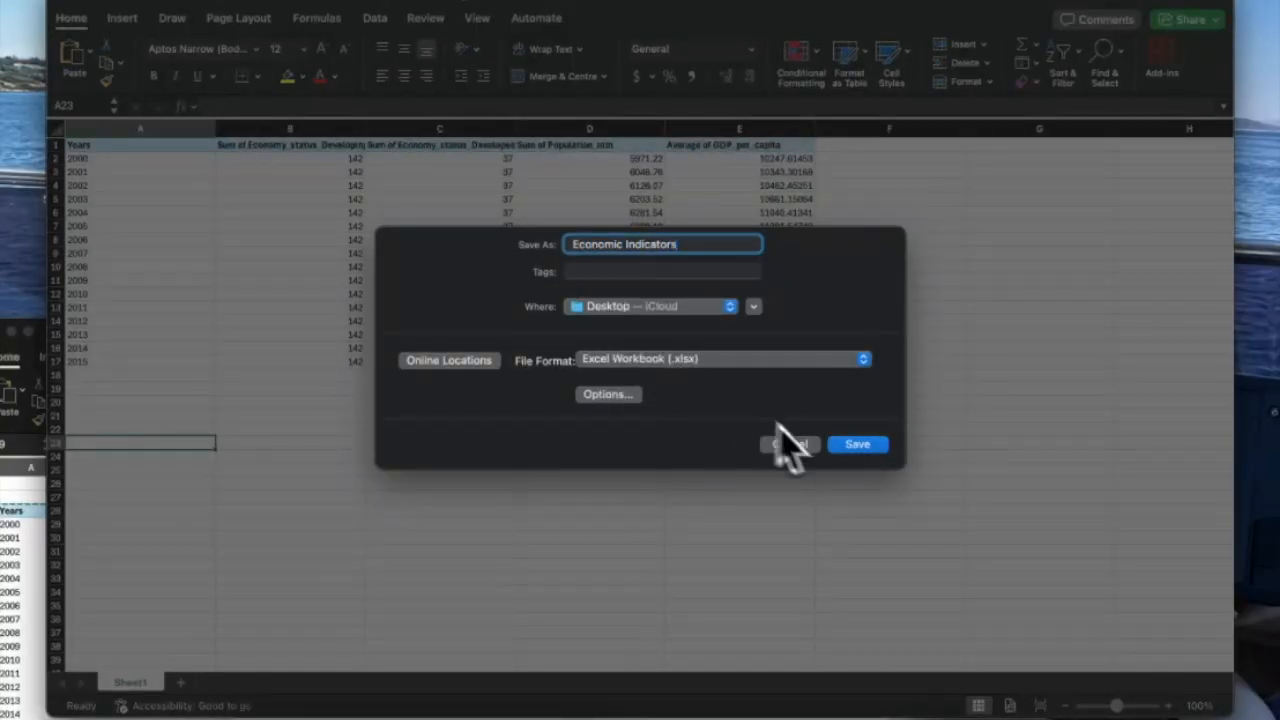
click(845, 449)
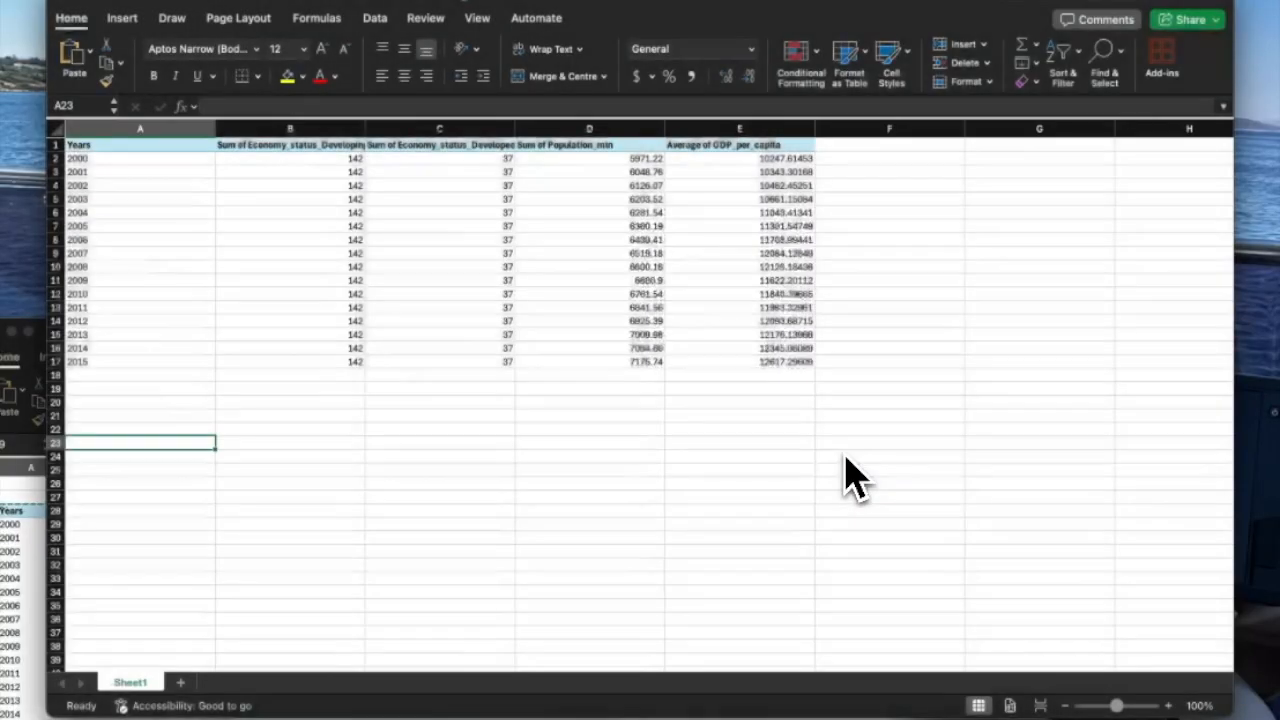
click(62, 1)
drag(408, 330, 528, 0)
click(150, 1)
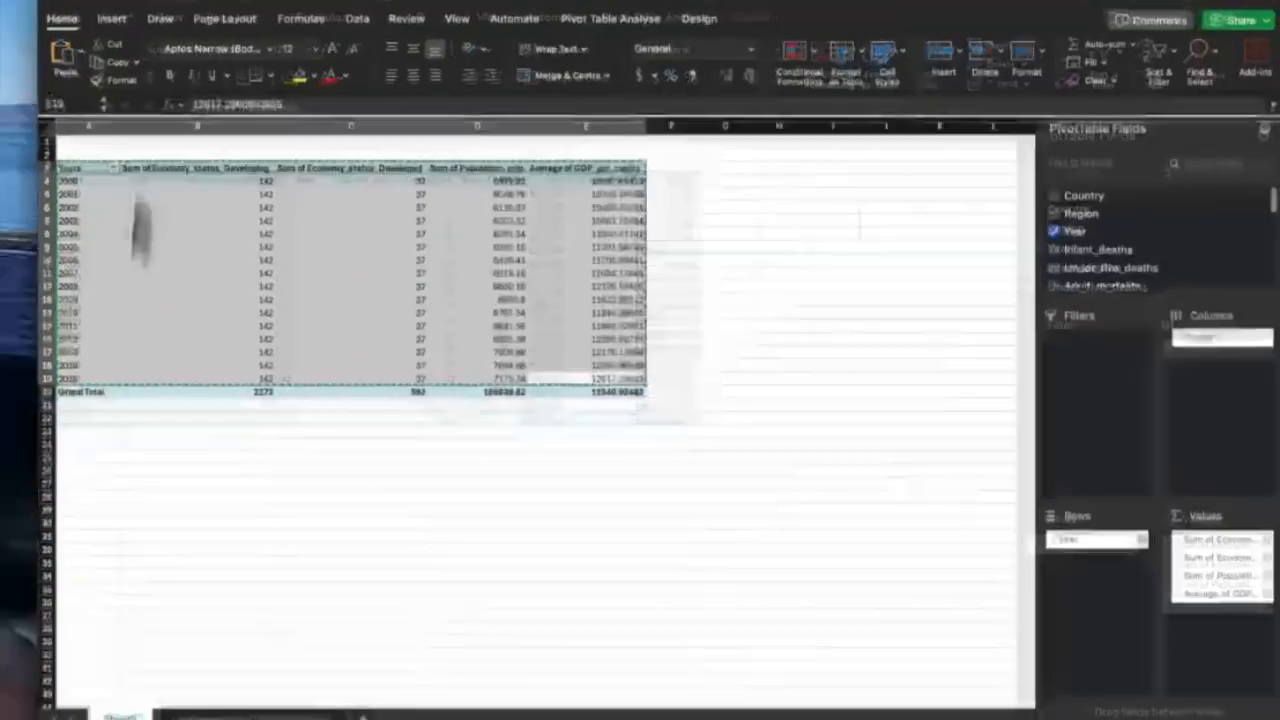
click(218, 719)
Insert another pivot table on a new sheet and add Thinness_five_nine_years as a value.
click(75, 19)
click(22, 62)
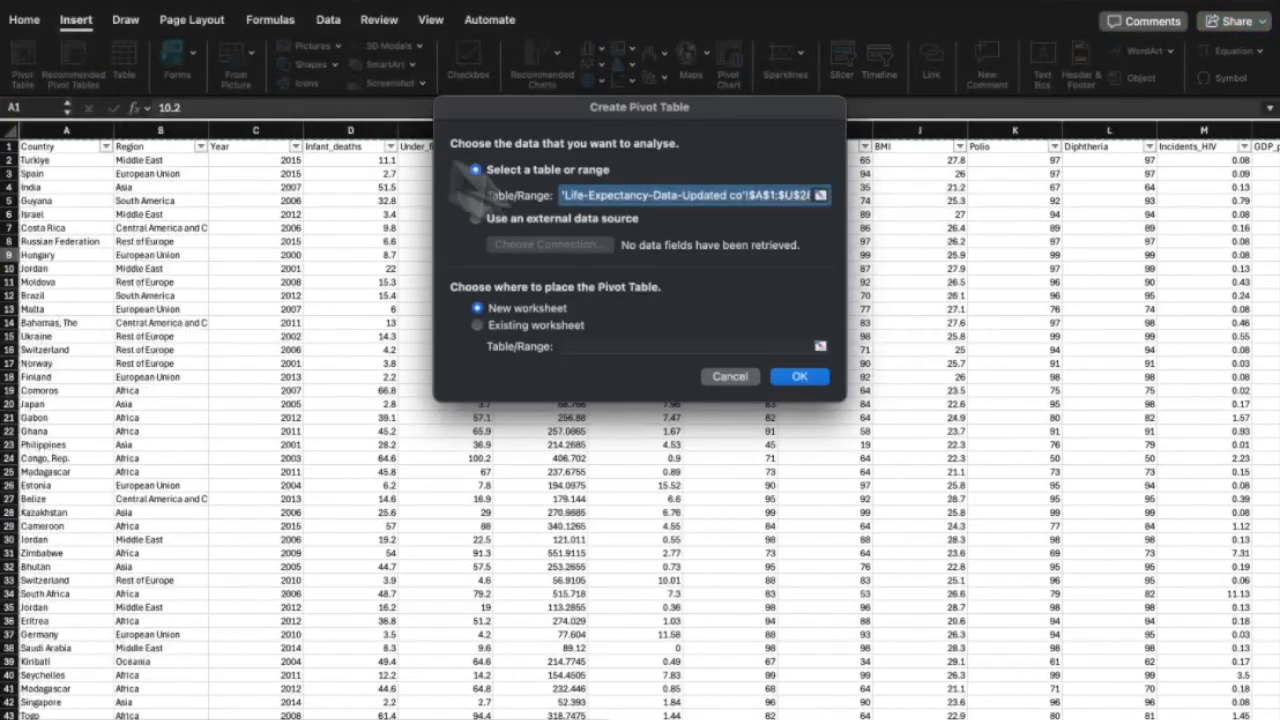
click(800, 376)
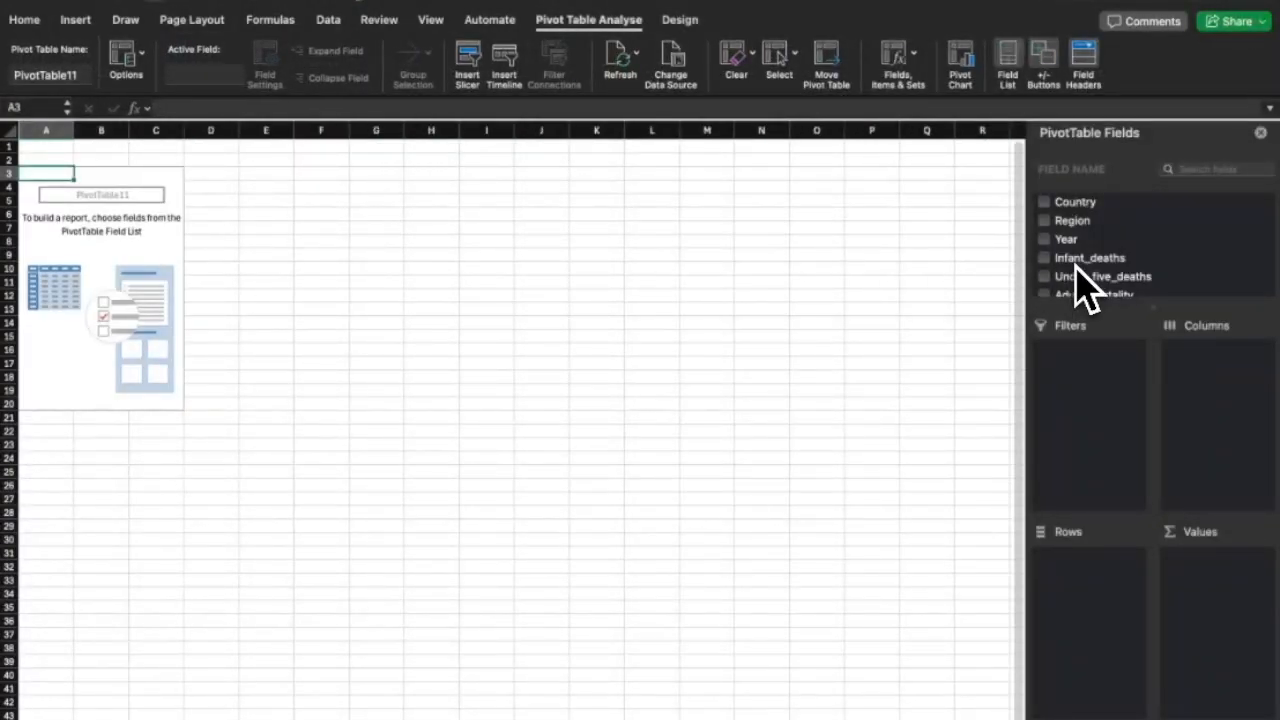
drag(1068, 256, 1066, 586)
scroll(1137, 230, down, 2)
click(1183, 168)
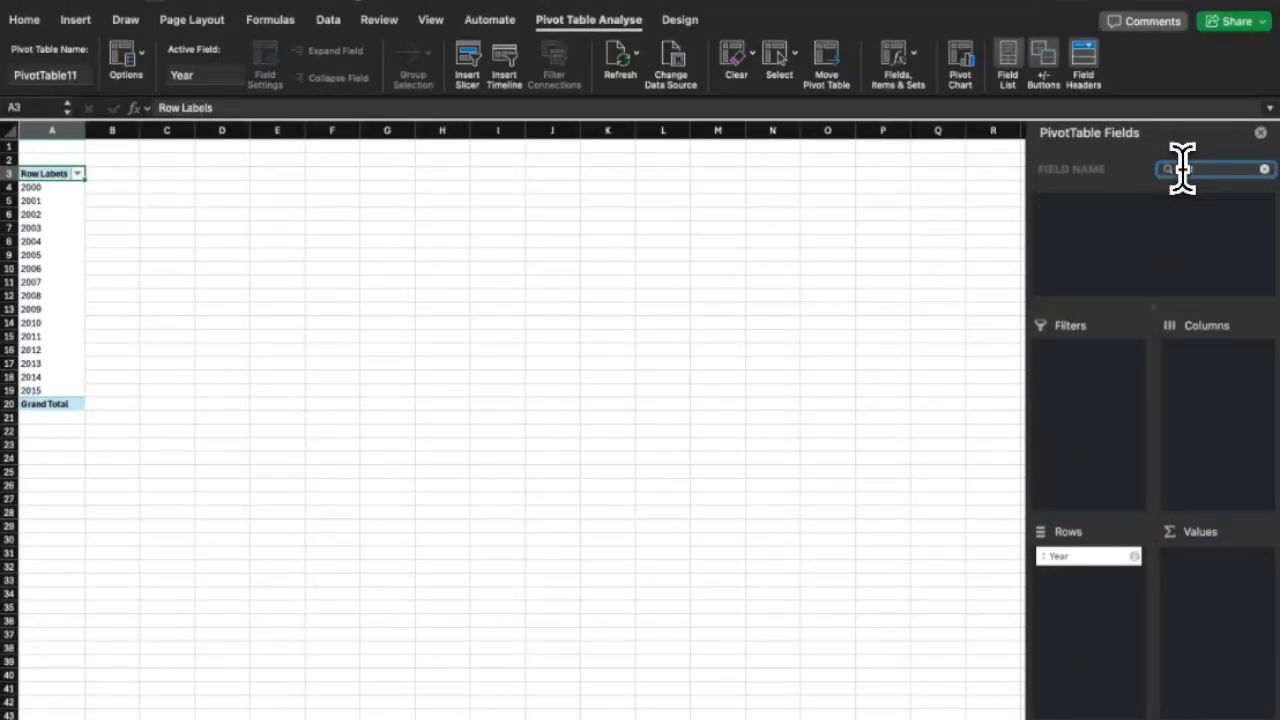
text(thi)
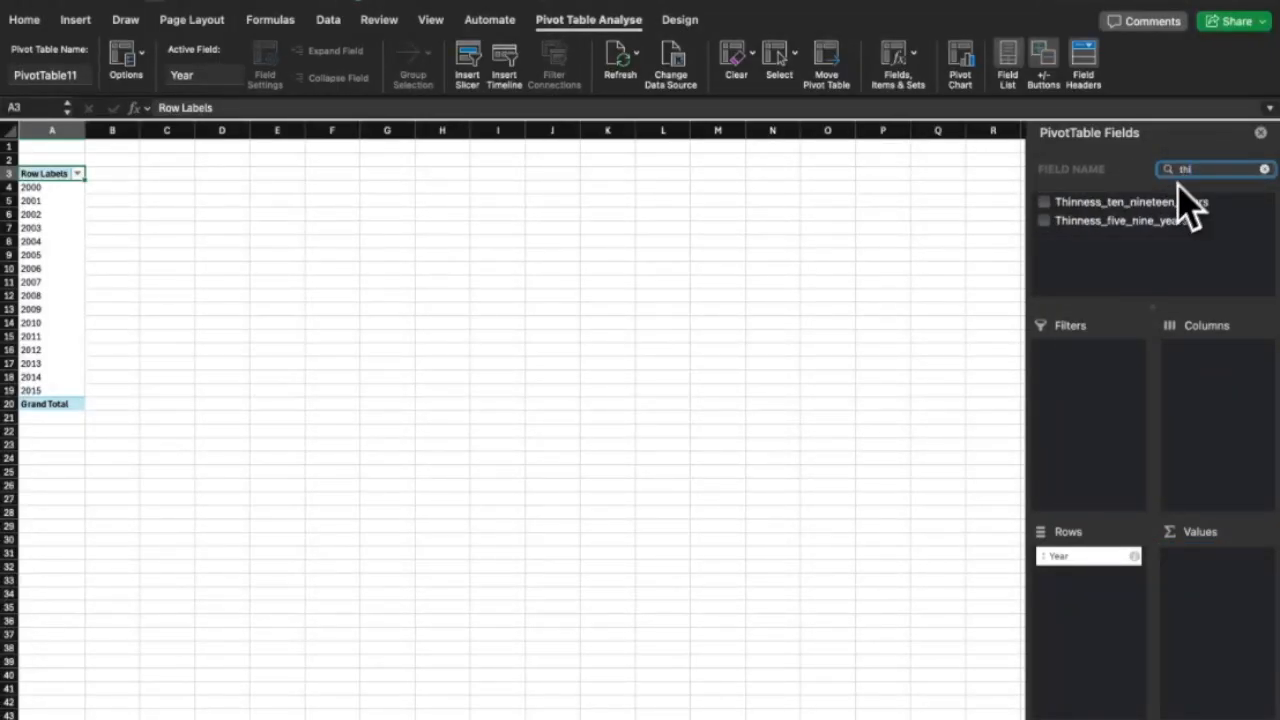
click(1064, 226)
Add Incidents_HIV, Under_five_deaths and Alcohol_consumption to the pivot values.
click(1264, 169)
text(in)
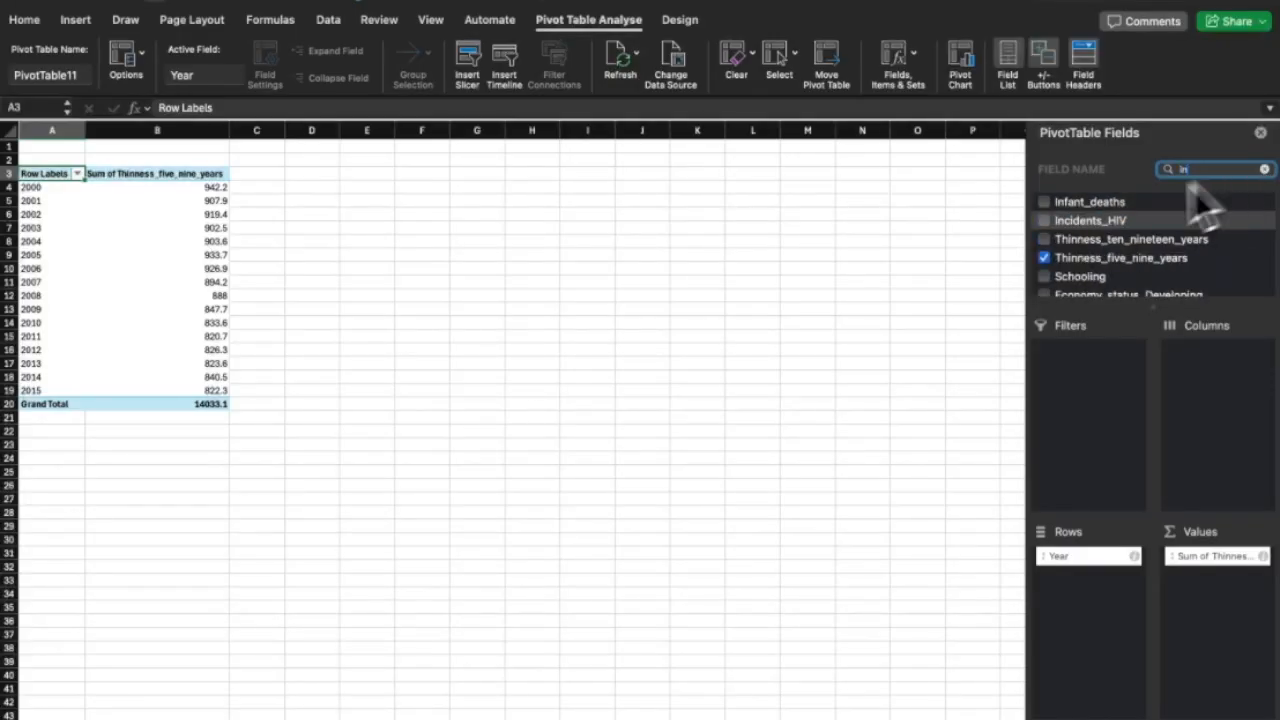
click(1046, 221)
click(1264, 169)
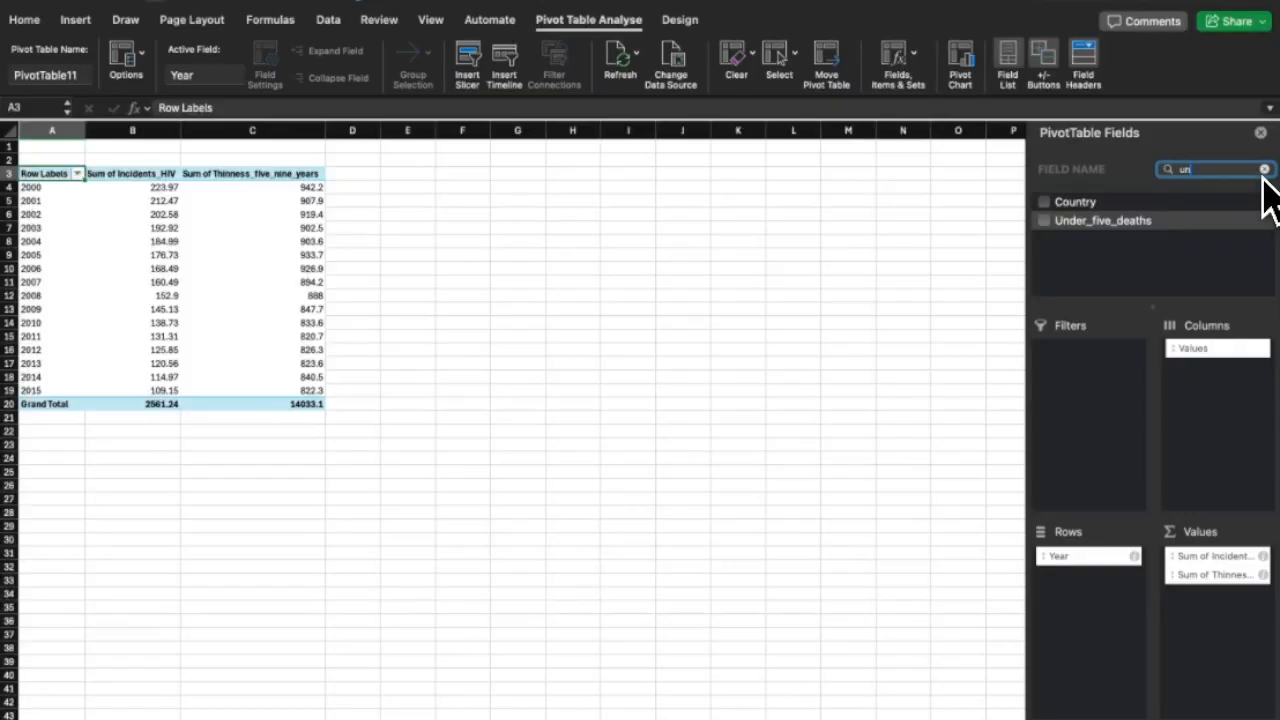
click(1048, 222)
click(1264, 170)
text(alc)
click(1045, 203)
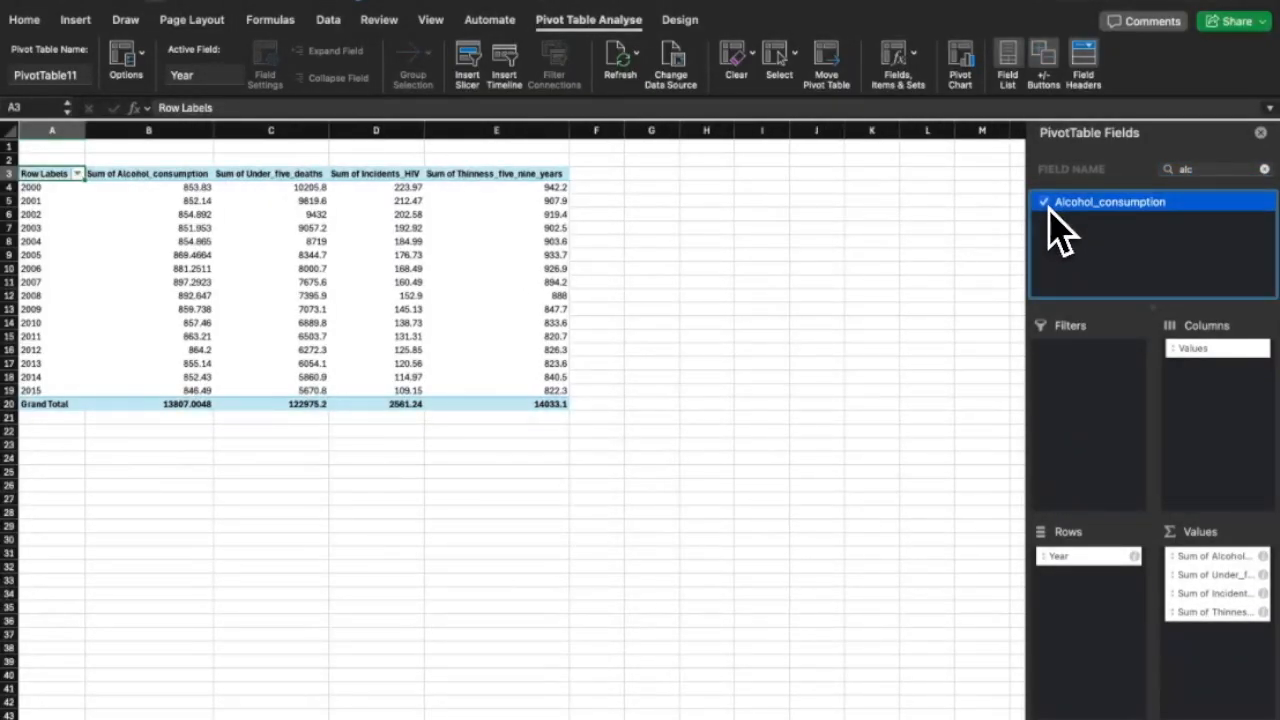
Add Adult_mortality, Infant_deaths and Life_expectancy to the pivot values.
click(1264, 170)
text(ad)
click(1045, 203)
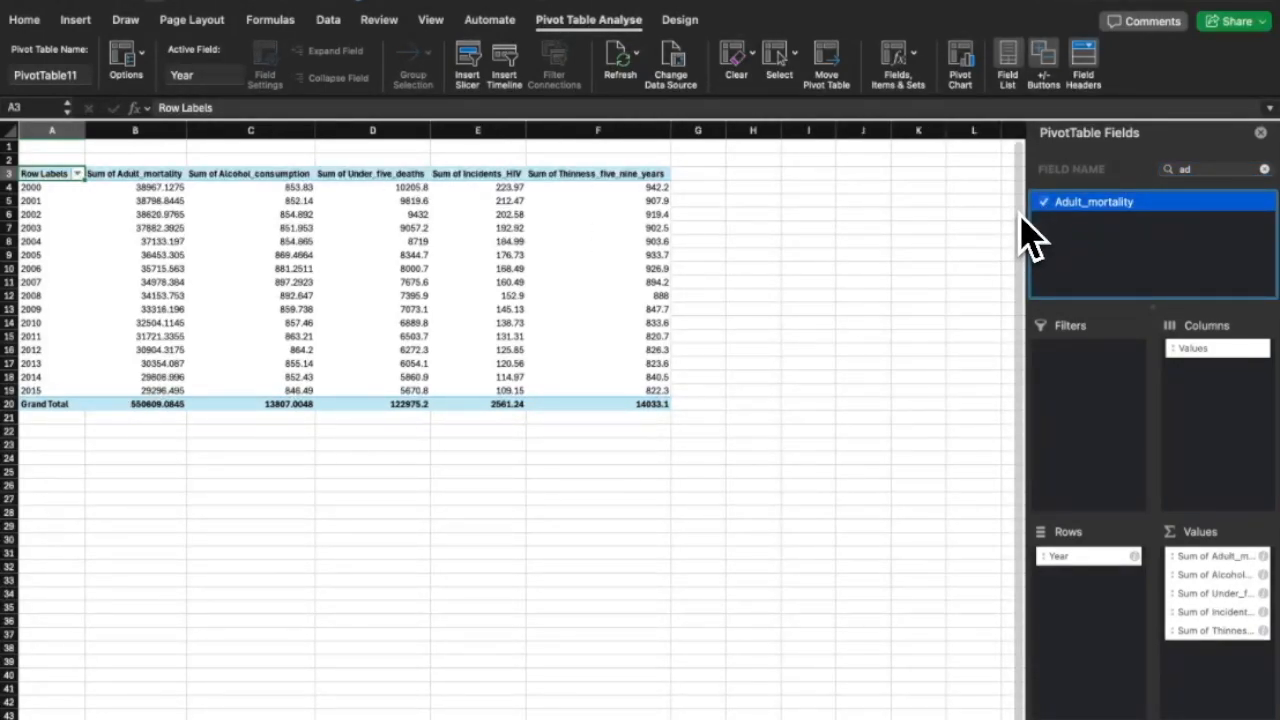
click(1264, 170)
text(in)
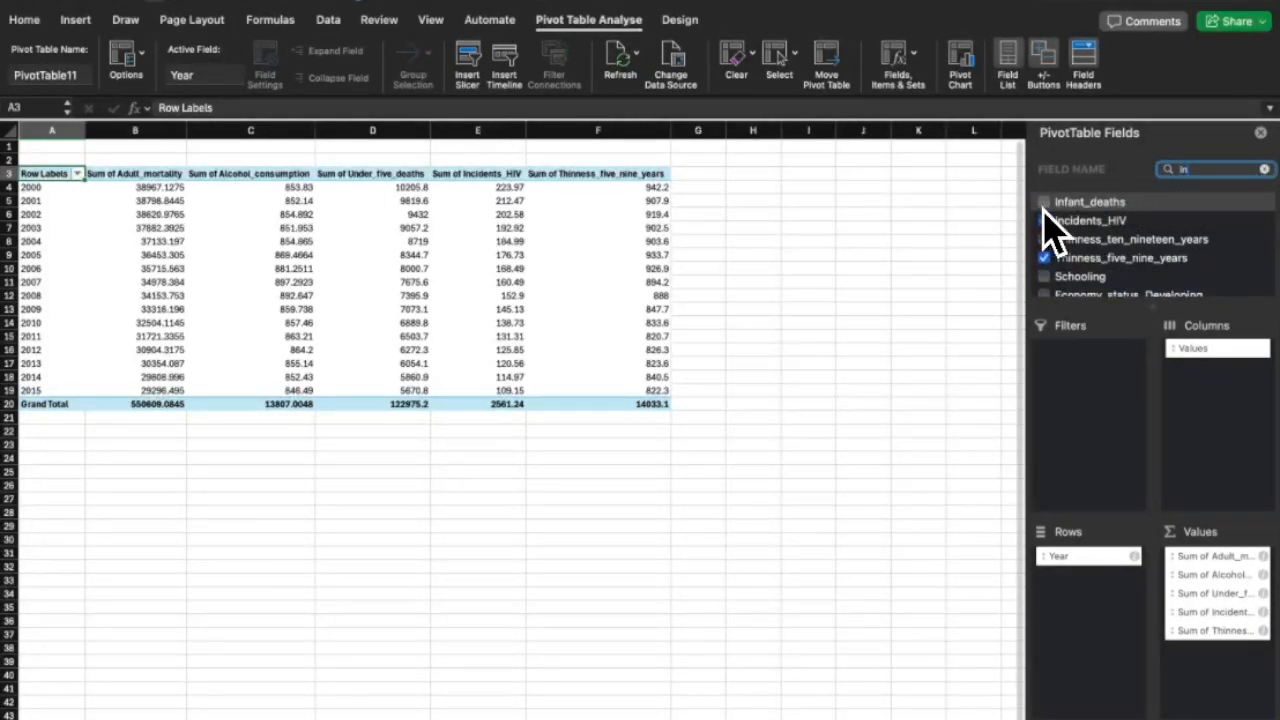
click(1045, 203)
click(1264, 170)
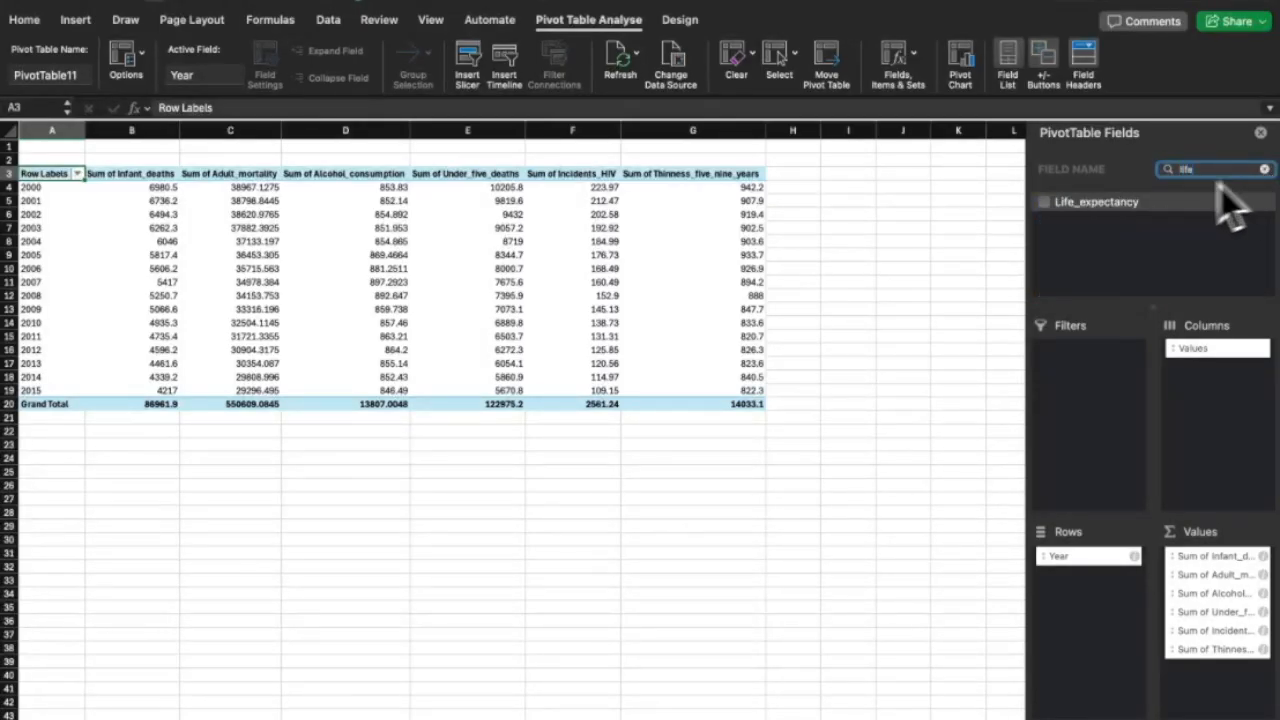
click(1045, 202)
Summarise Life_expectancy and Alcohol_consumption by Average instead of Sum.
right_click(168, 192)
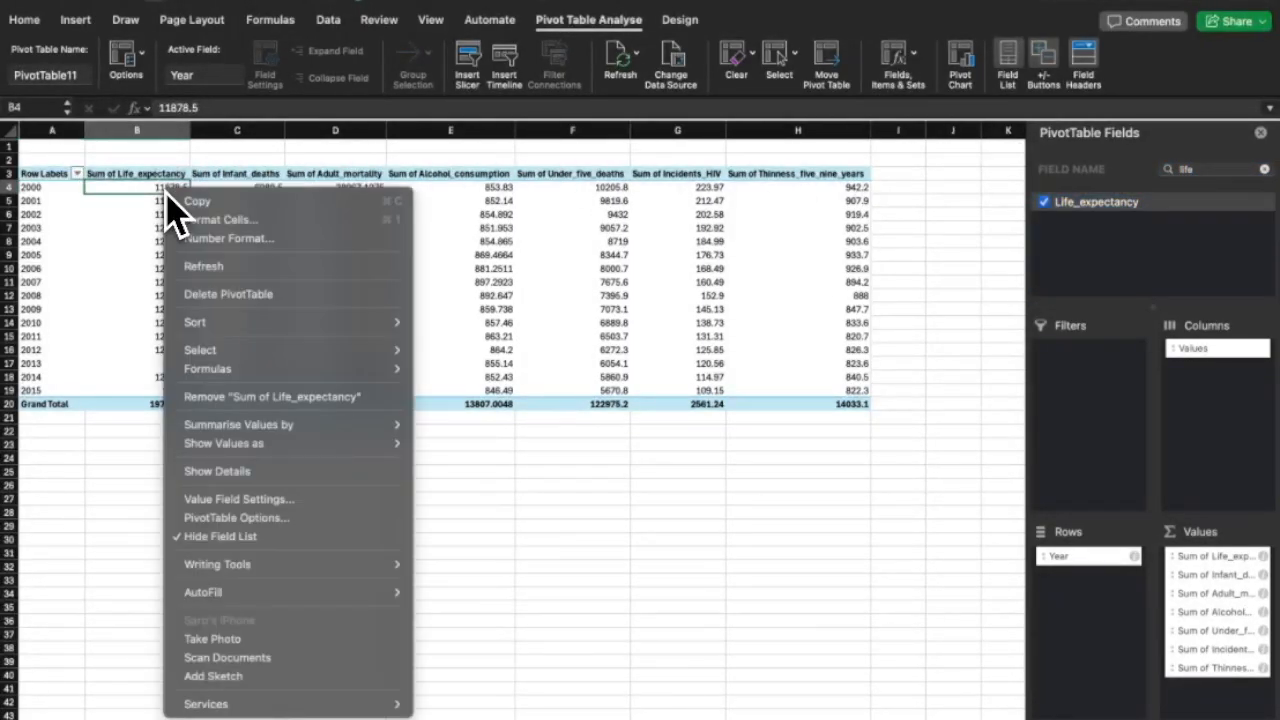
mouse_move(398, 427)
click(460, 463)
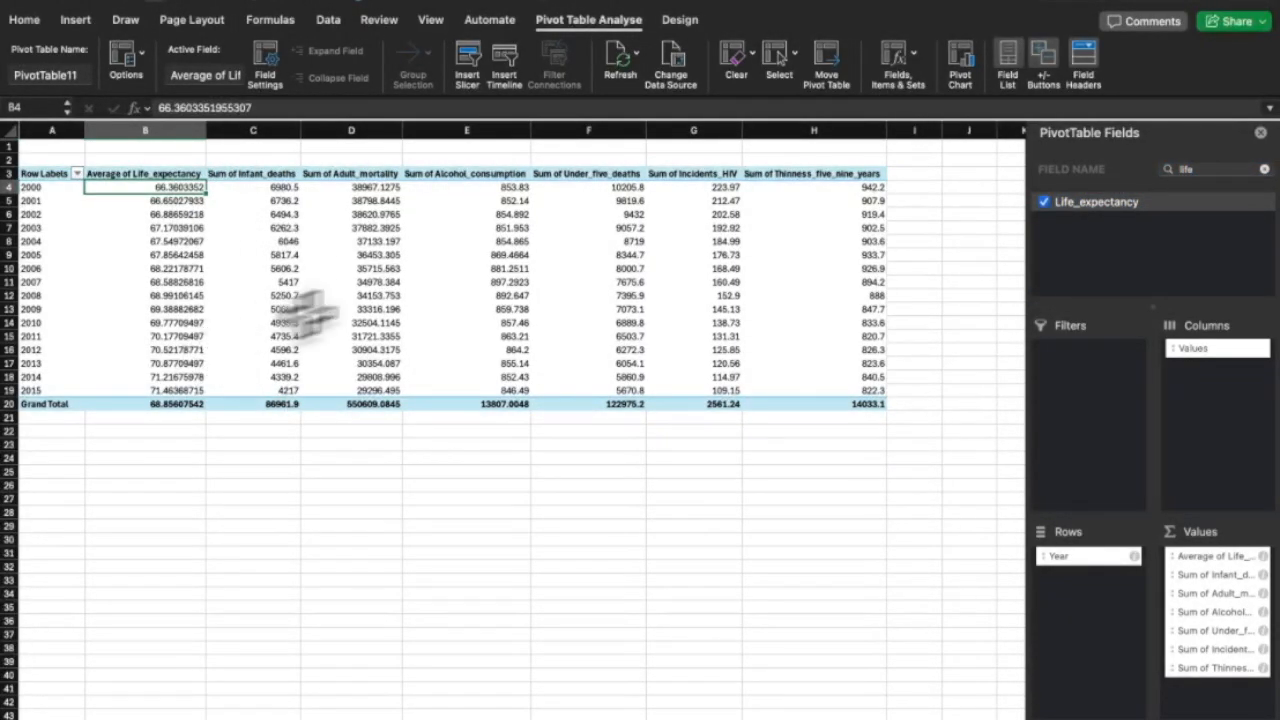
right_click(497, 188)
mouse_move(590, 428)
click(778, 491)
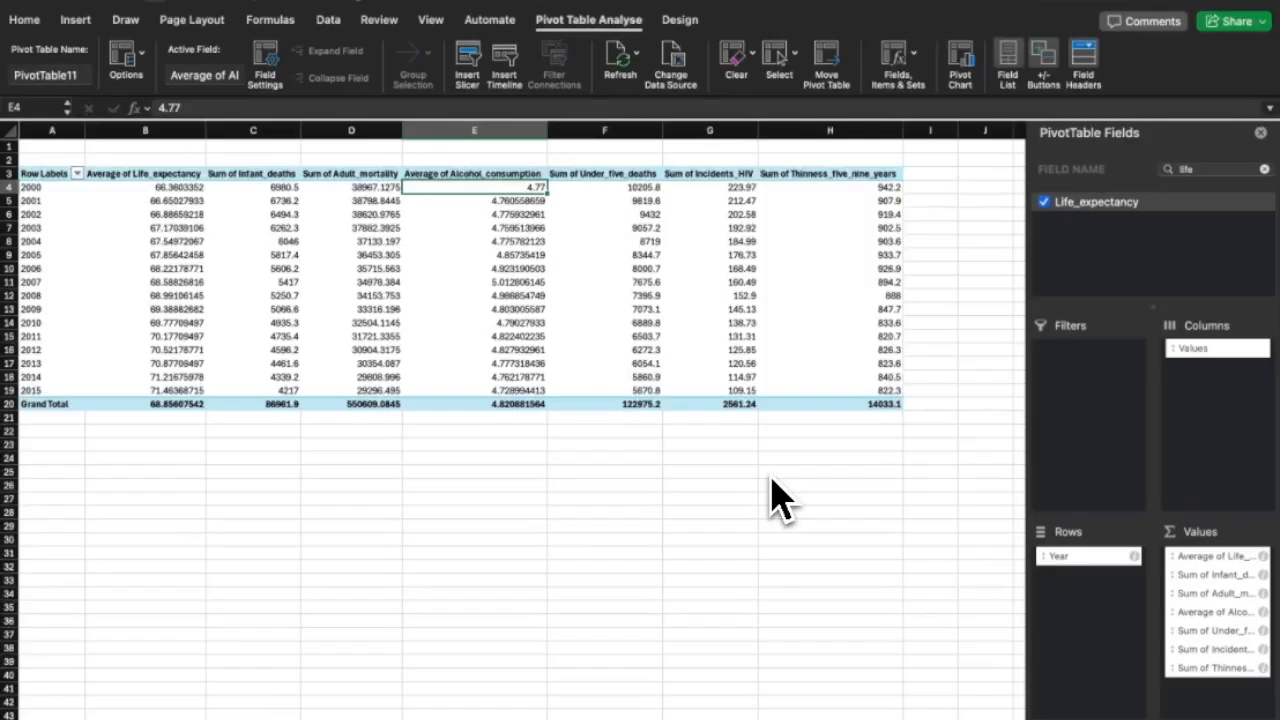
Rename the row header to Years and copy the whole year pivot table.
drag(75, 420, 91, 294)
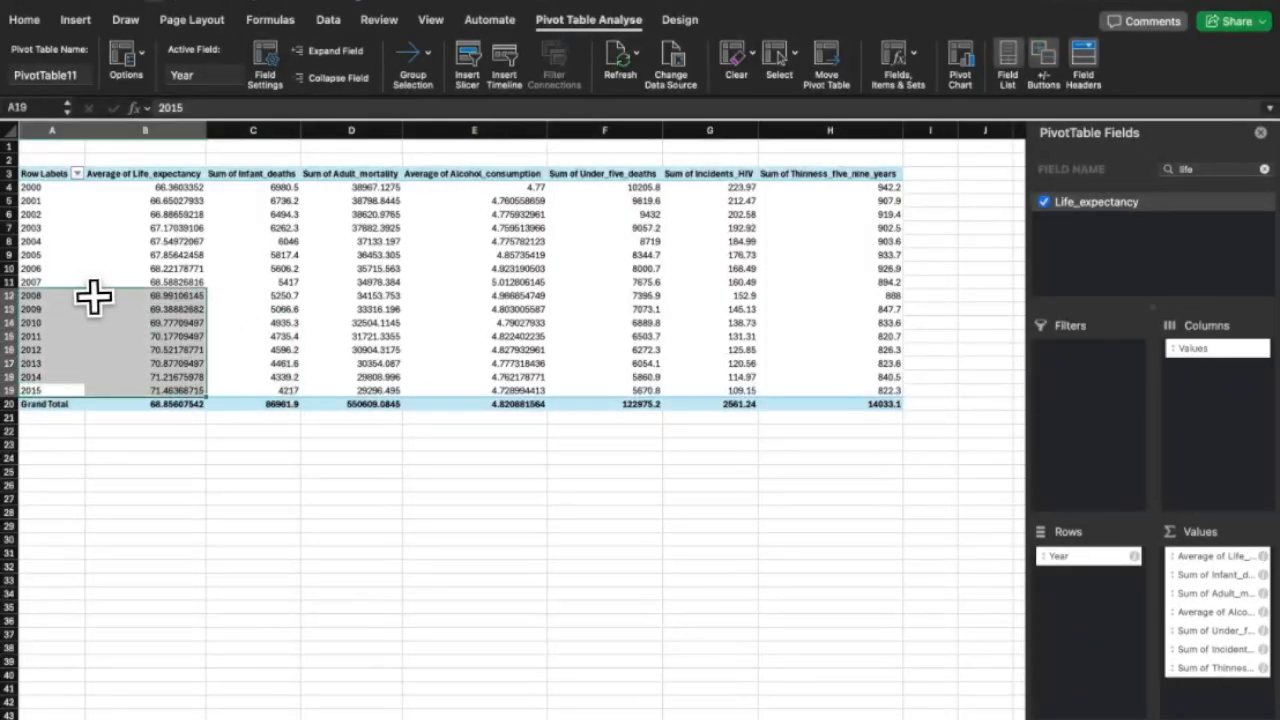
double_click(65, 177)
drag(49, 389, 835, 178)
right_click(818, 172)
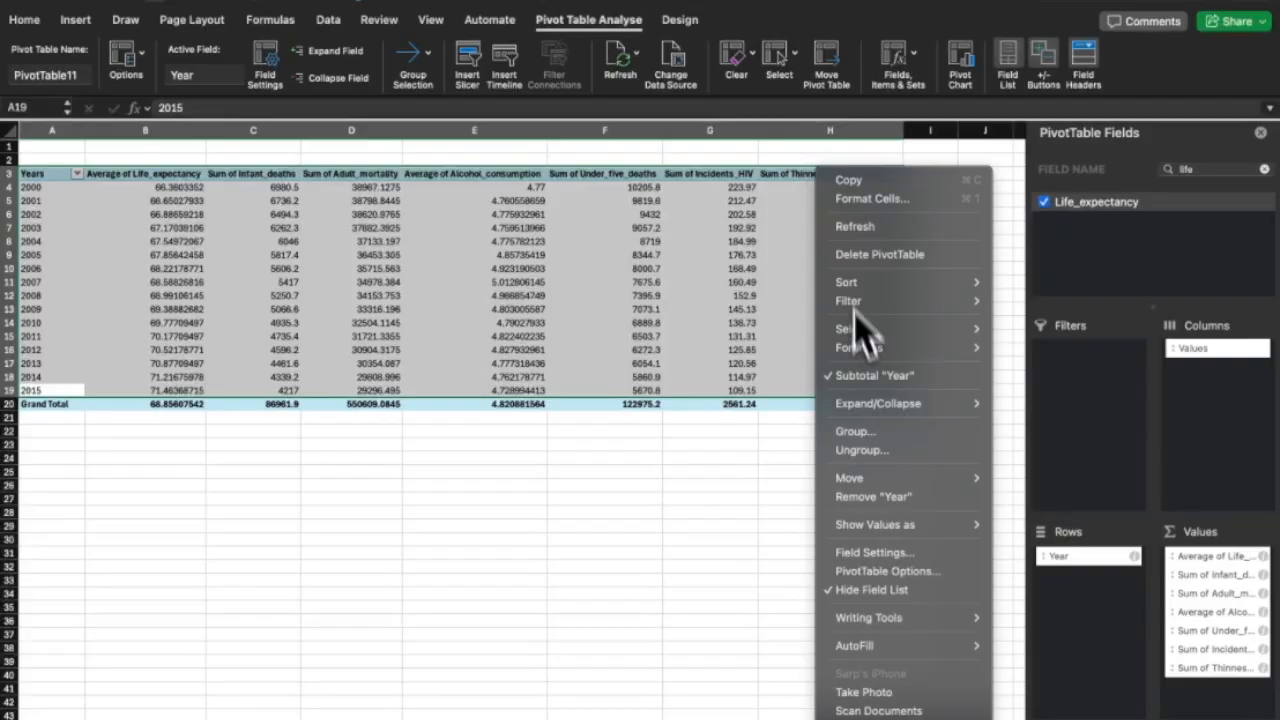
click(848, 180)
Create a new blank workbook for the copied pivot, undoing a first paste.
key(super+shift+p)
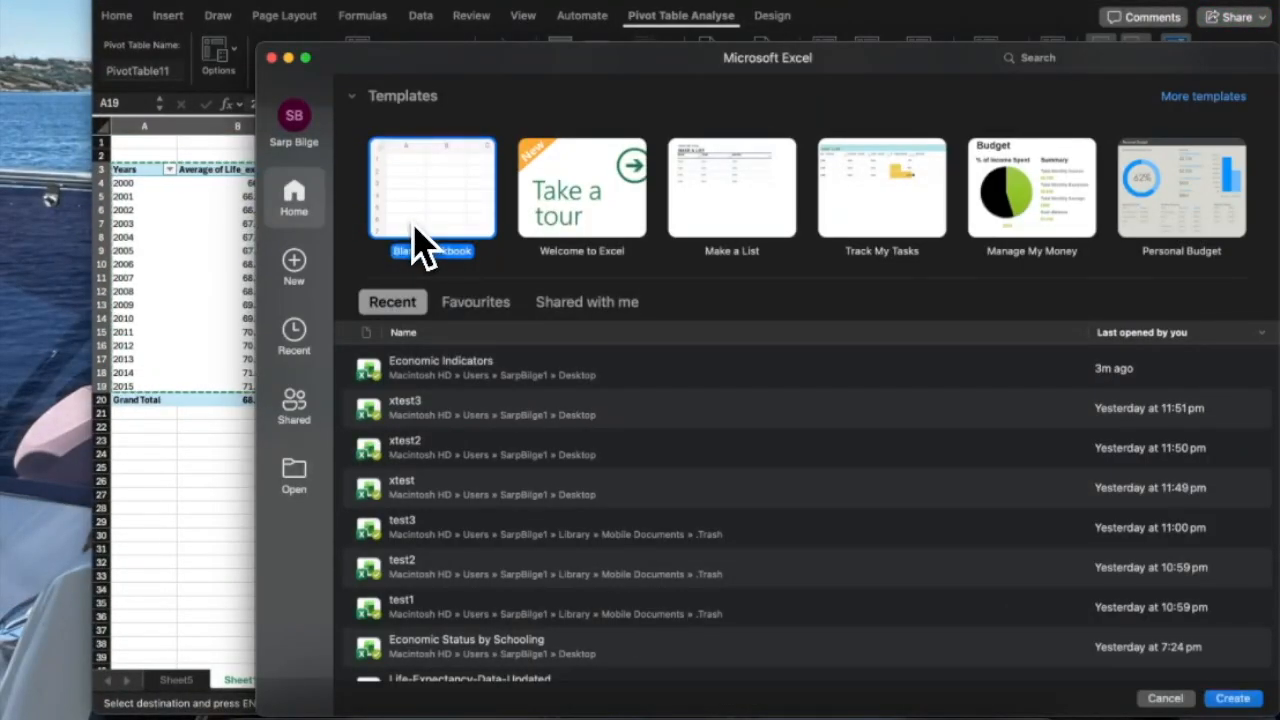
double_click(423, 247)
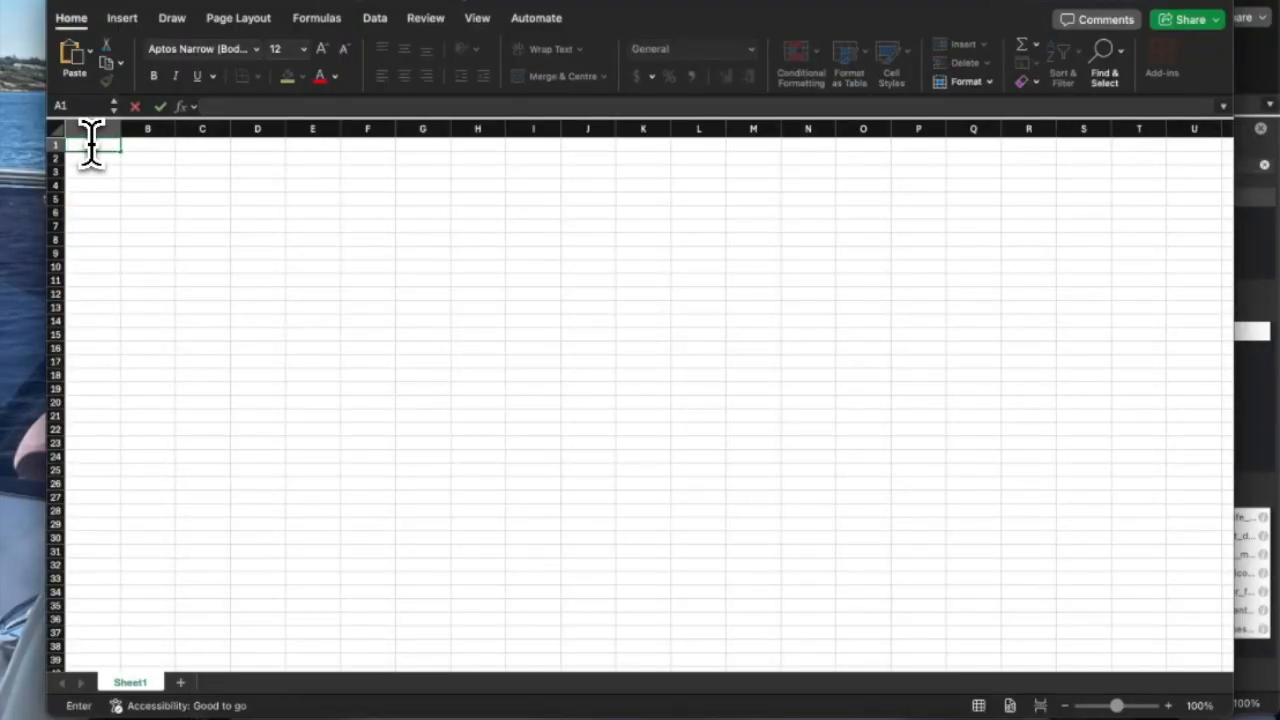
key(super+v)
key(super+z)
key(super+grave)
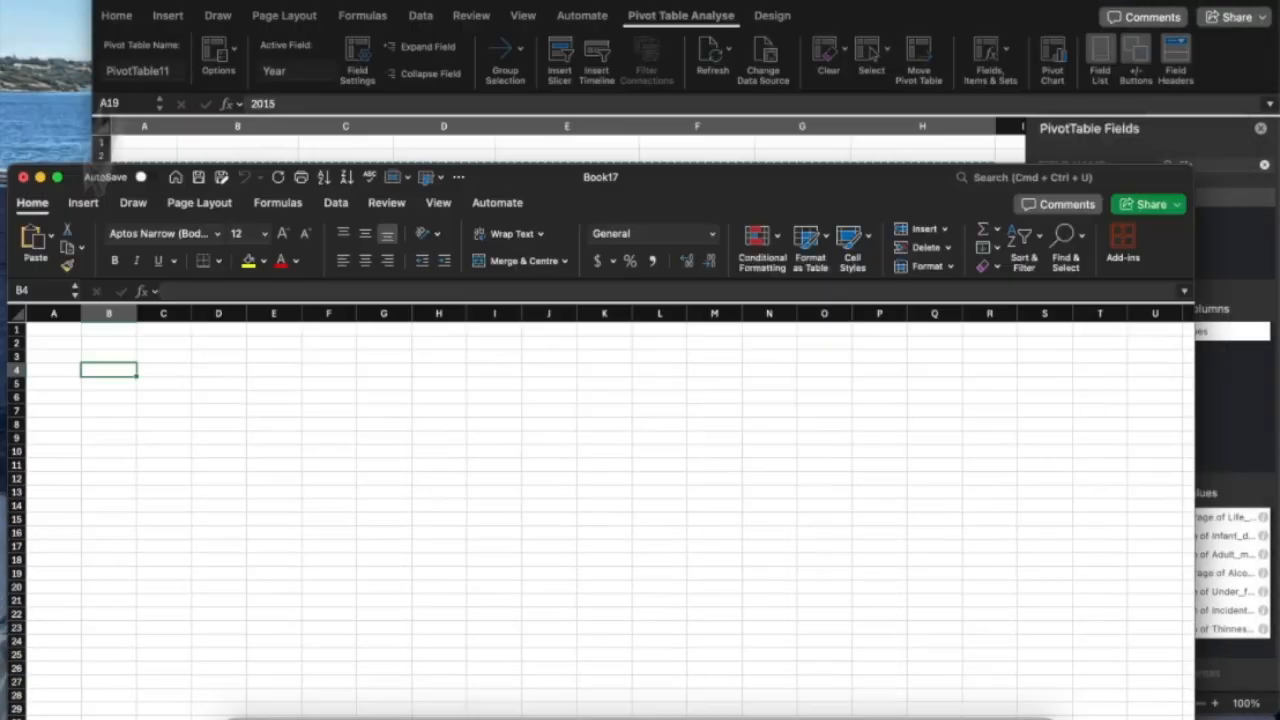
right_click(177, 286)
click(62, 353)
Paste the pivot data at A1 of the new workbook and autofit every column.
drag(62, 300, 355, 0)
click(286, 143)
right_click(286, 143)
click(346, 190)
click(792, 183)
key(super+a)
double_click(366, 126)
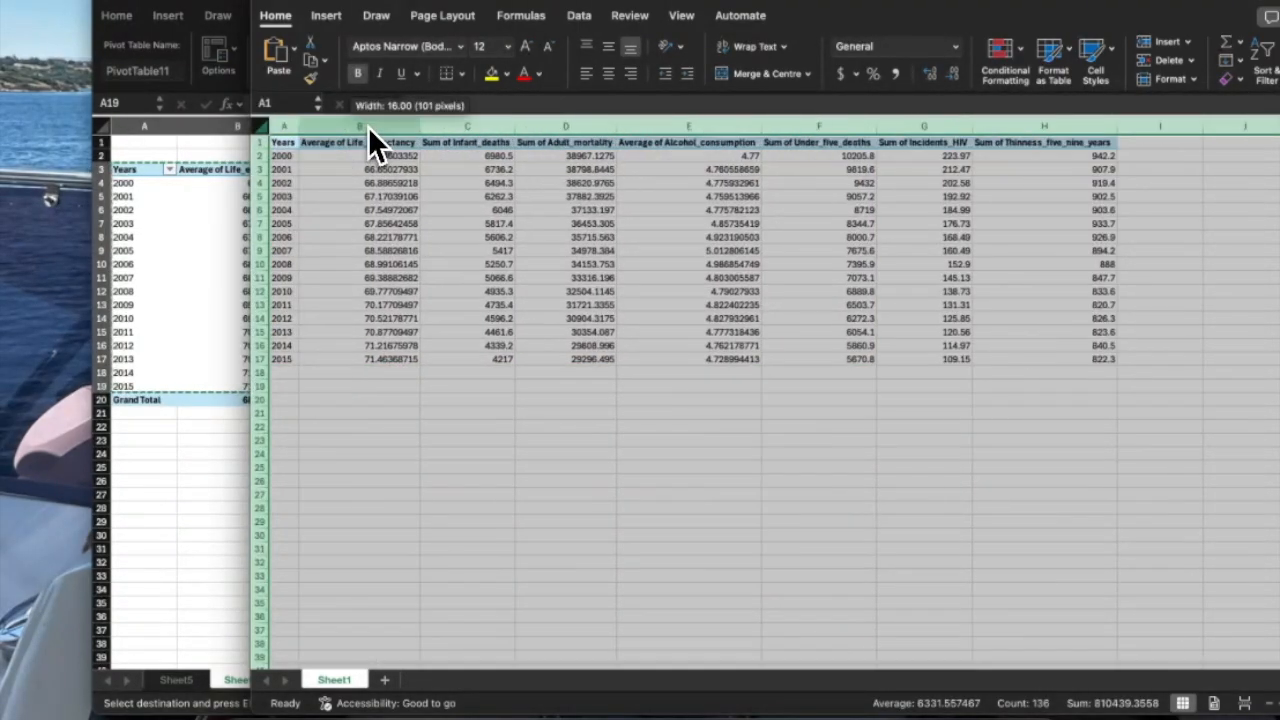
click(347, 197)
click(297, 0)
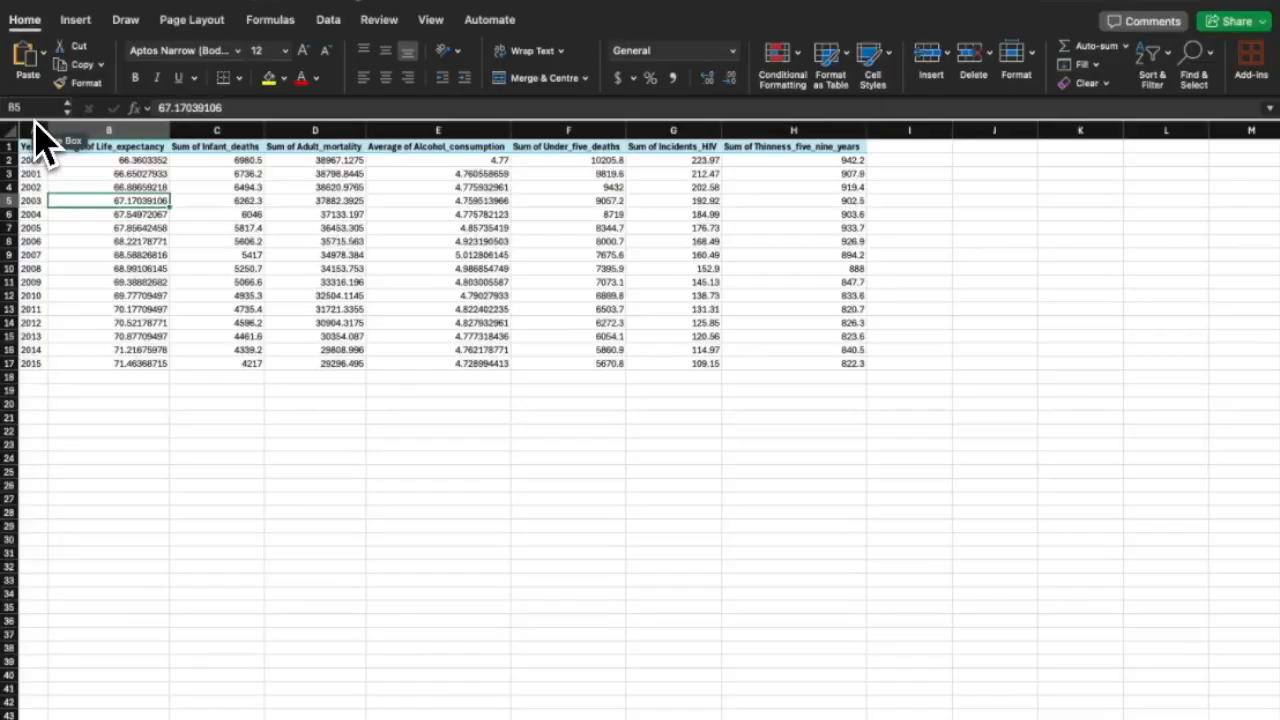
Save the workbook as 'Economic Development Indic' and close it.
key(super+s)
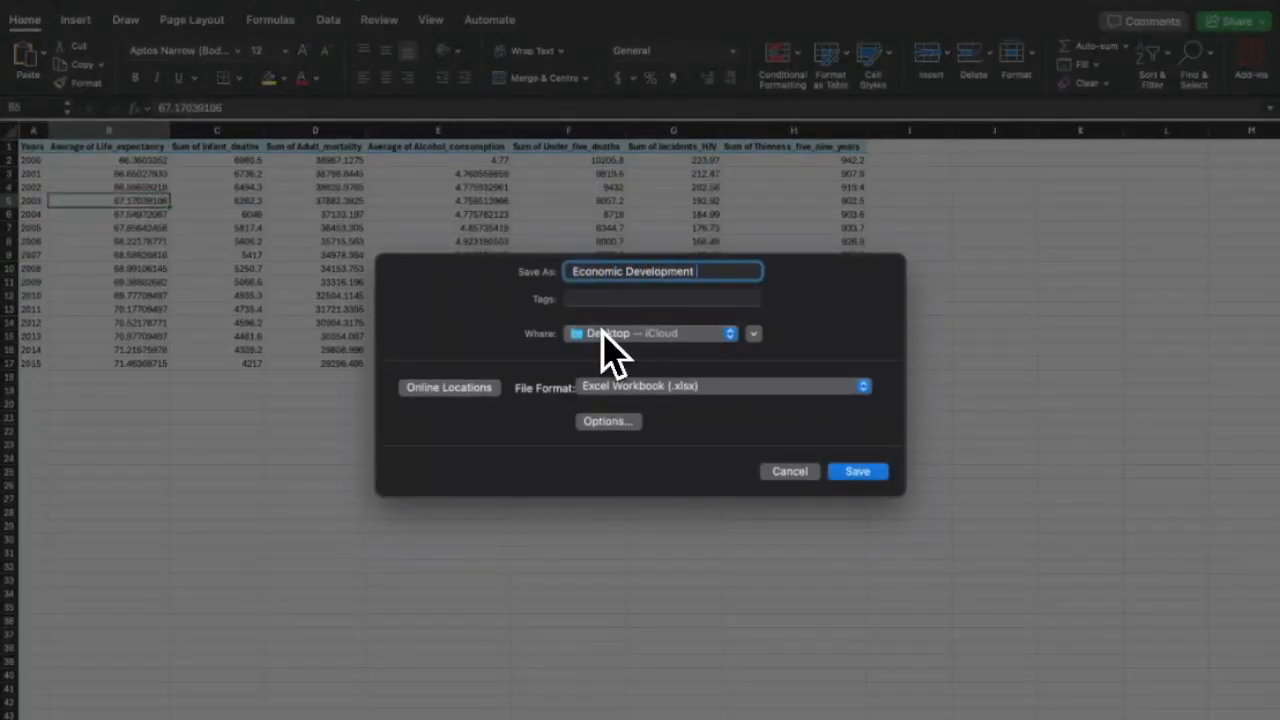
text(Economic Development Indic)
key(Return)
click(15, 1)
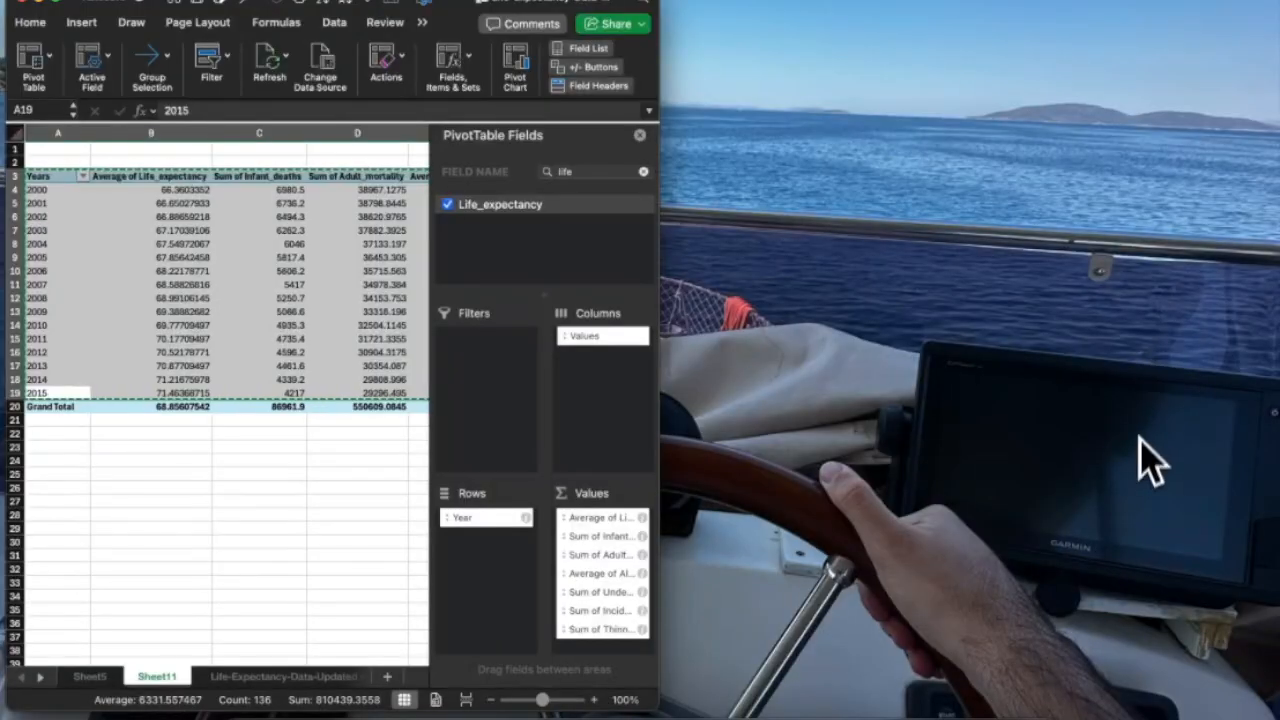
Rename the desktop workbook file to 'Growth'.
right_click(1131, 306)
click(943, 449)
text(Growth)
key(Return)
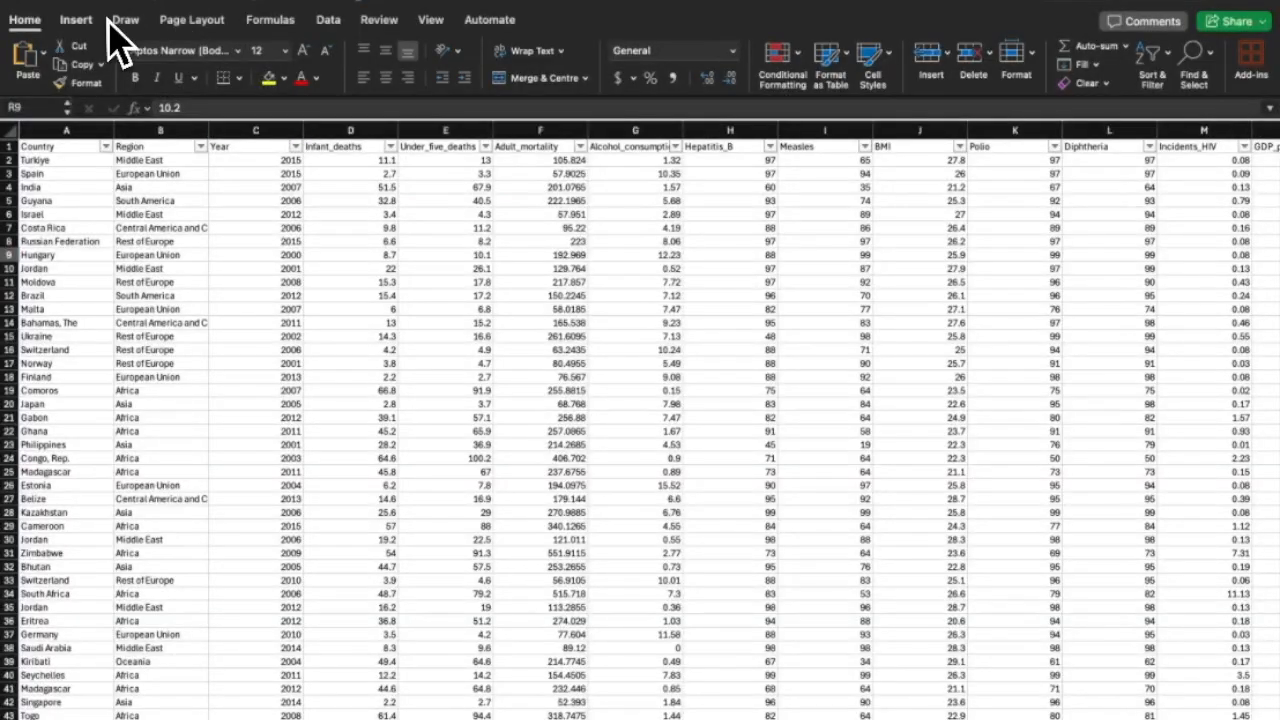
Insert a new PivotTable from the raw data sheet on a new worksheet.
click(76, 20)
click(22, 62)
click(812, 375)
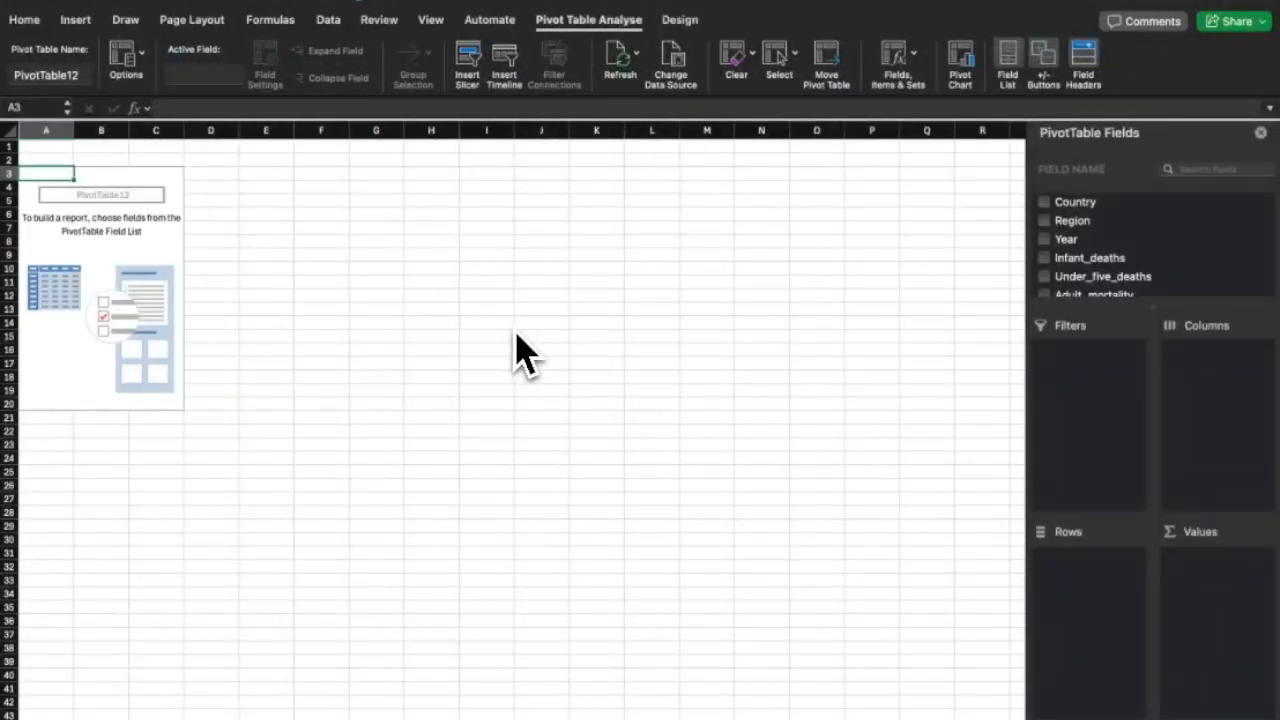
Place Region in the pivot Columns and Year in the pivot Rows.
click(1044, 220)
drag(1086, 556, 1212, 400)
click(1044, 240)
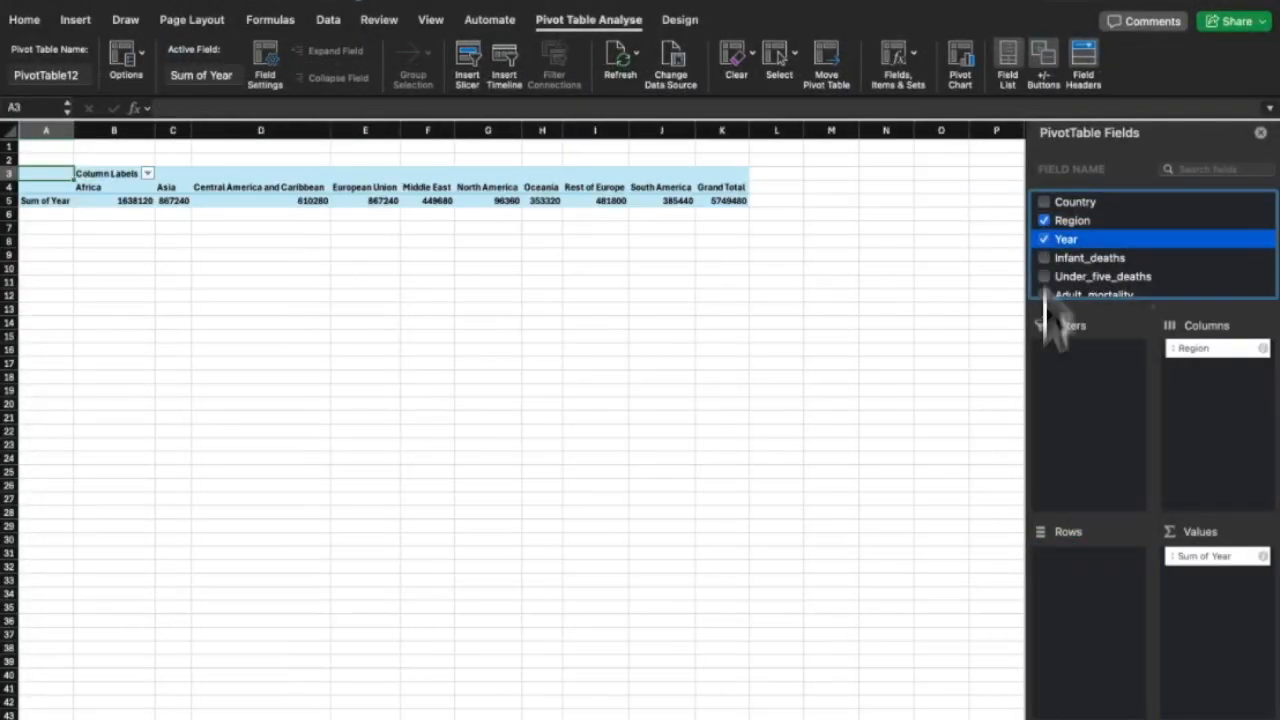
drag(1208, 556, 1072, 606)
scroll(1063, 257, down, 10)
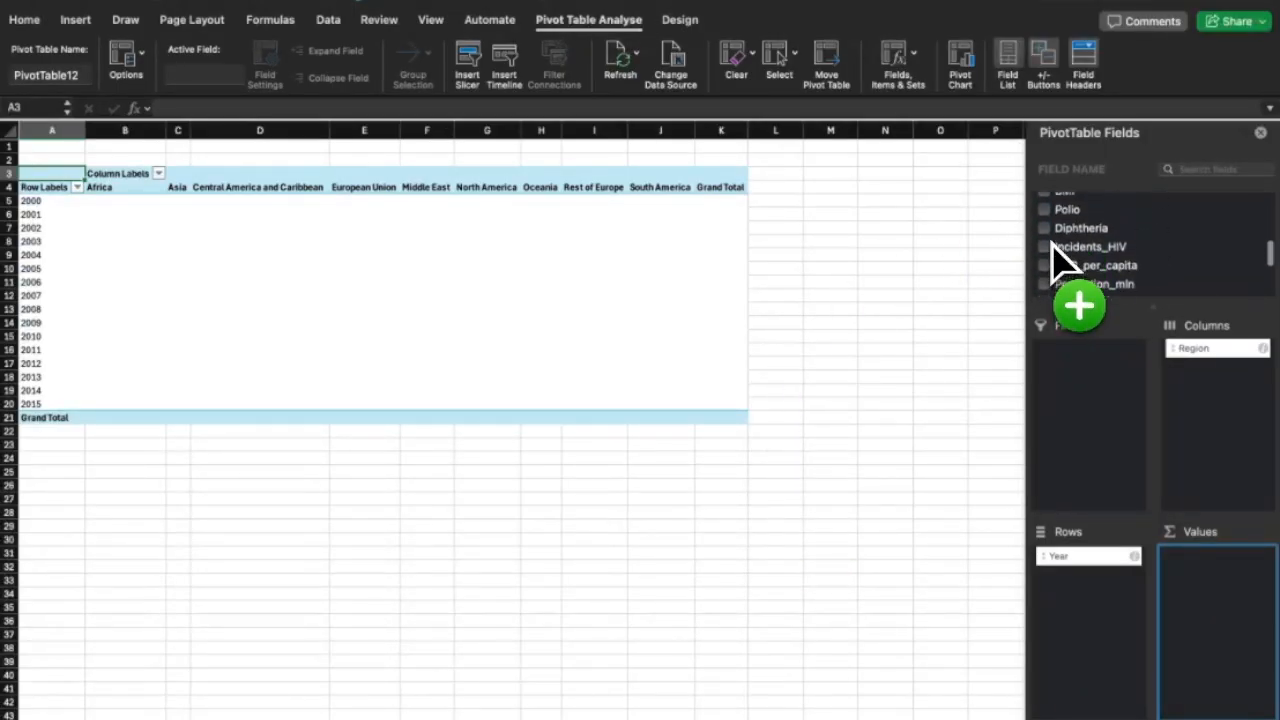
scroll(1062, 262, up, 8)
scroll(1063, 262, down, 5)
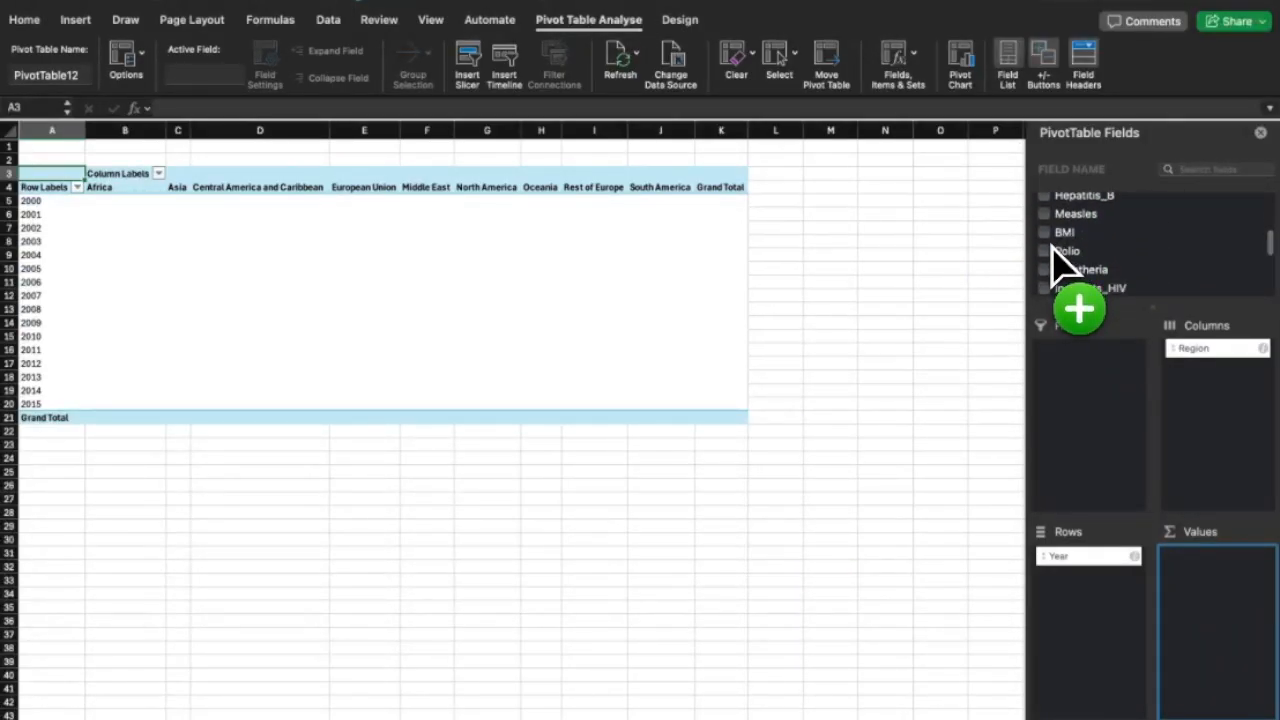
Add BMI and Life_expectancy to the pivot Values, with BMI listed first.
click(1194, 169)
text(li)
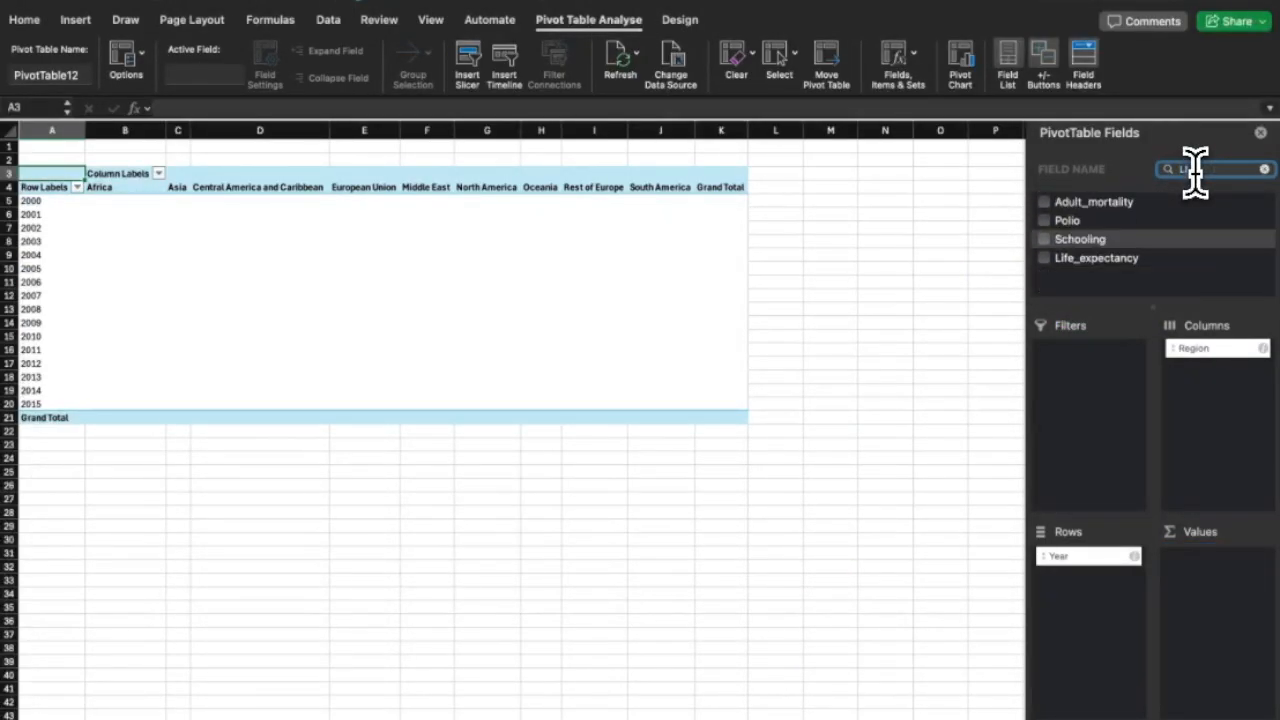
click(1049, 262)
click(1045, 276)
click(1043, 262)
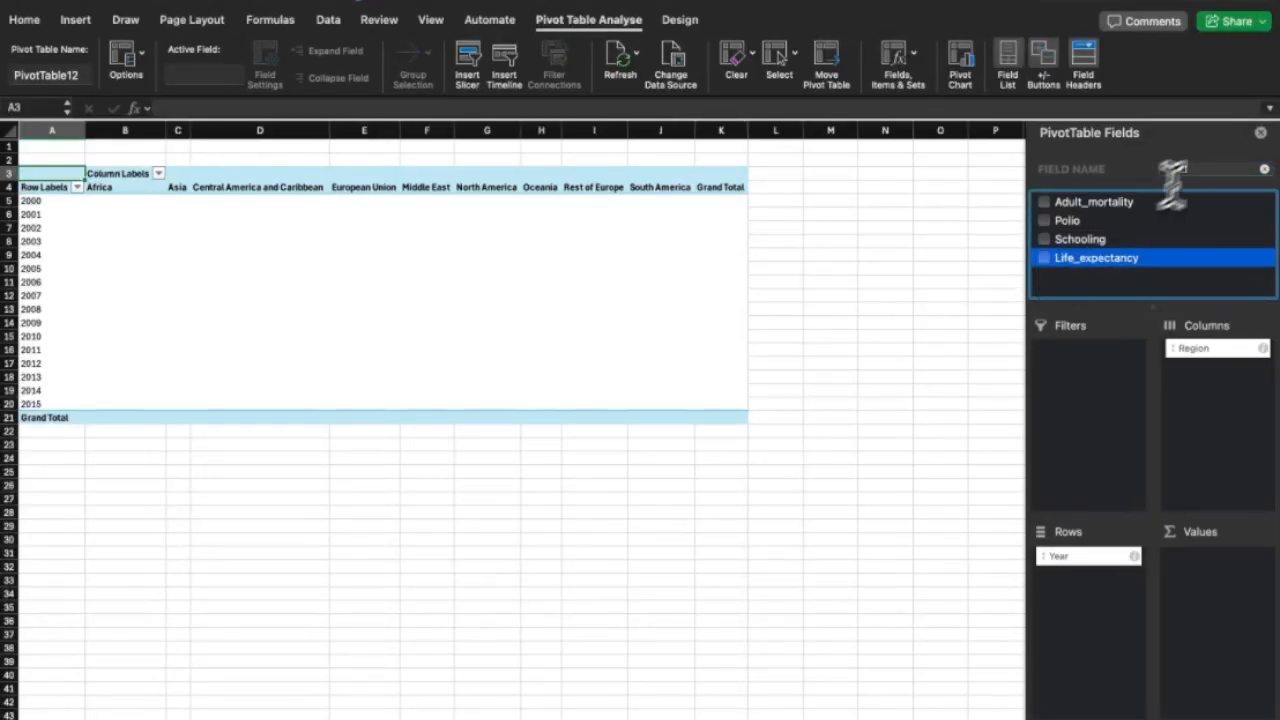
click(1265, 169)
text(bmi)
click(1044, 202)
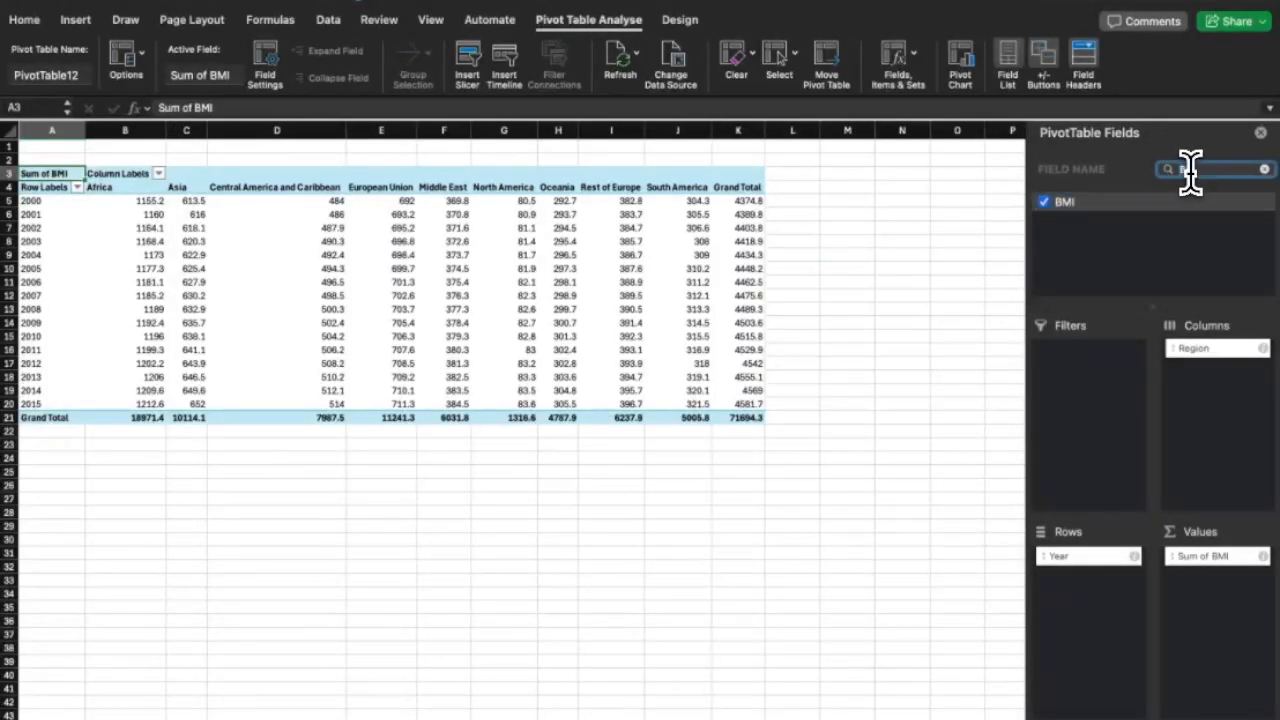
drag(1057, 203, 1203, 552)
drag(1203, 575, 1212, 550)
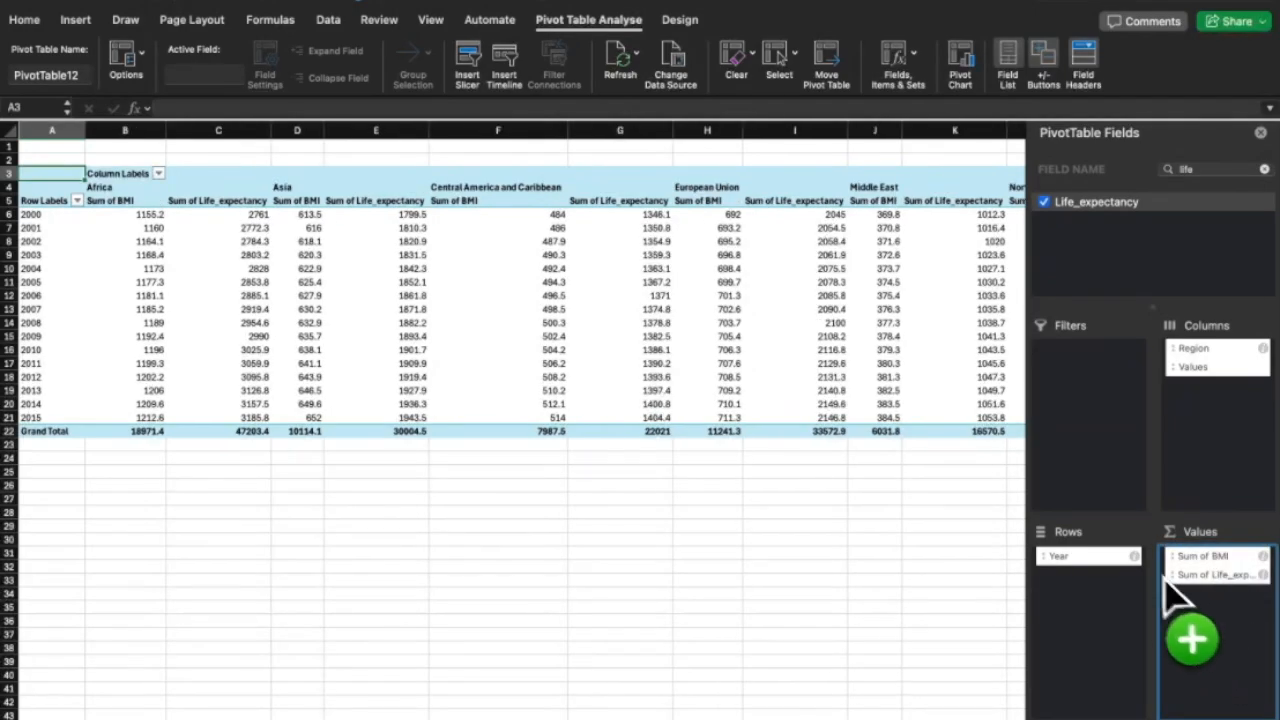
Summarize both BMI and Life_expectancy values as Average instead of Sum.
right_click(130, 201)
mouse_move(200, 433)
click(400, 480)
scroll(471, 371, right, 5)
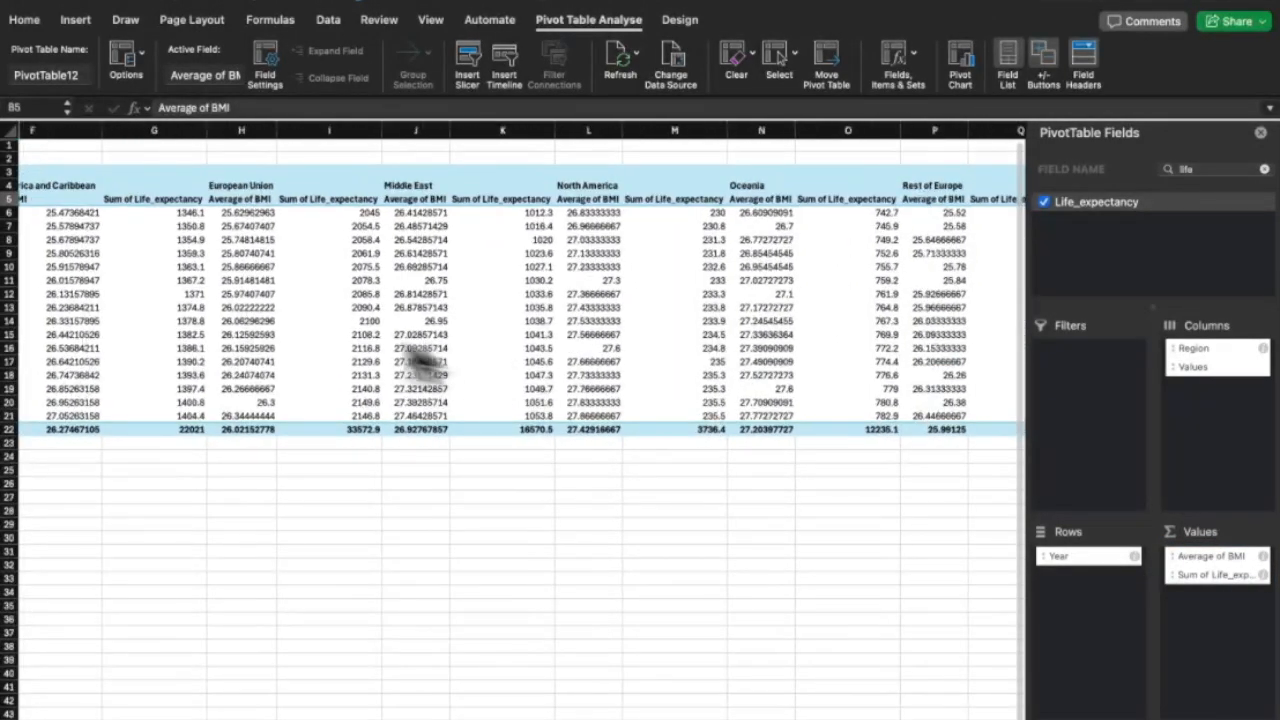
click(660, 199)
right_click(660, 212)
click(980, 505)
scroll(930, 488, right, 8)
drag(622, 416, 871, 380)
scroll(311, 266, right, 5)
click(299, 274)
scroll(299, 272, left, 5)
Copy the Year-by-Region pivot table and bring up the new-workbook templates.
right_click(873, 384)
click(893, 396)
scroll(890, 400, left, 8)
click(49, 6)
right_click(221, 113)
click(636, 254)
click(705, 718)
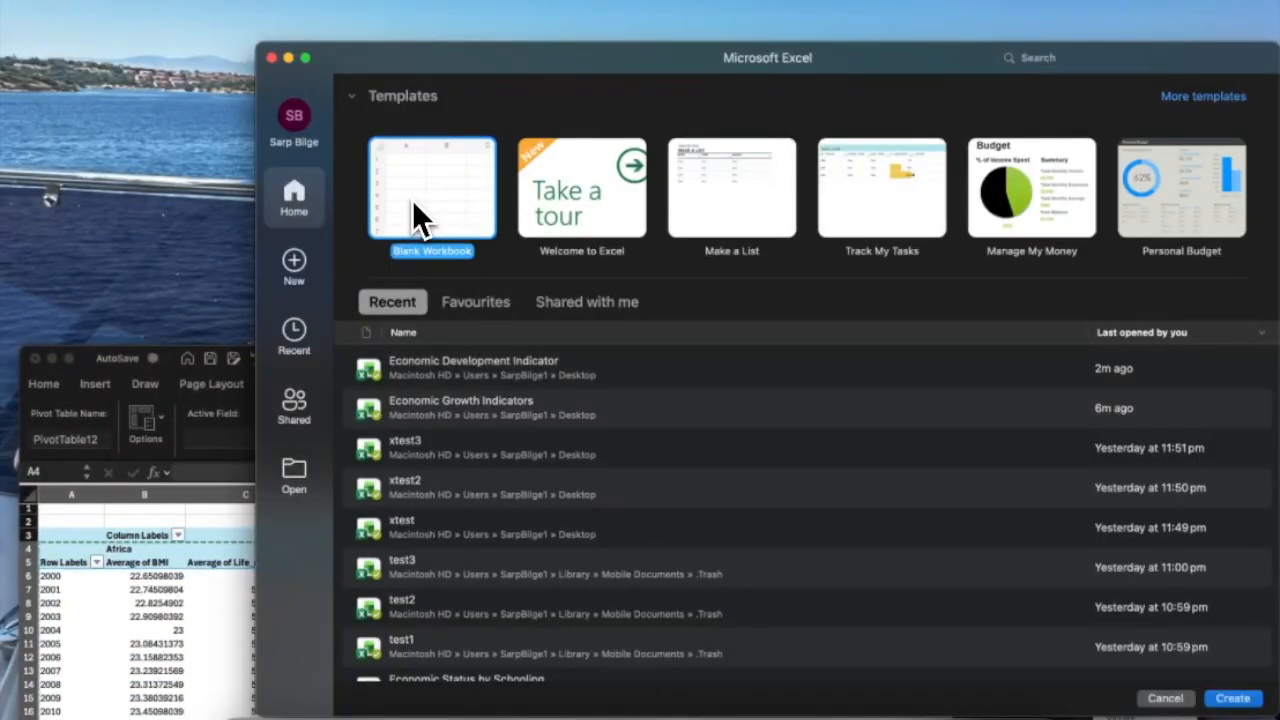
Paste the copied pivot into a new blank workbook and give all columns one width.
double_click(412, 200)
key(super+v)
click(202, 418)
click(57, 130)
mouse_move(120, 130)
mouse_down()
mouse_move(147, 130)
mouse_move(127, 130)
mouse_up()
Prefix the BMI and Life_expectancy headers under Africa with 'Africa'.
click(145, 145)
double_click(172, 145)
key(super+c)
double_click(134, 159)
key(super+v)
click(182, 279)
scroll(262, 245, right, 5)
scroll(310, 232, left, 1)
scroll(322, 232, right, 1)
scroll(322, 232, left, 5)
scroll(322, 232, right, 3)
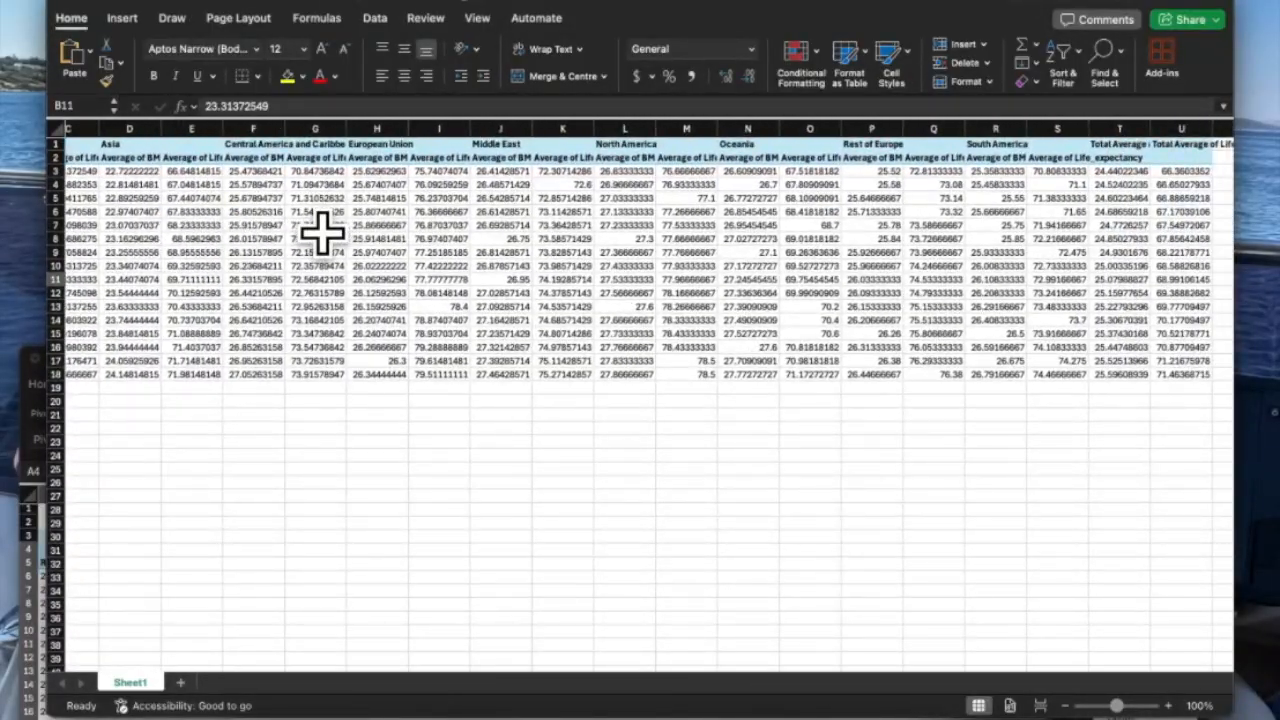
scroll(322, 232, left, 2)
double_click(171, 158)
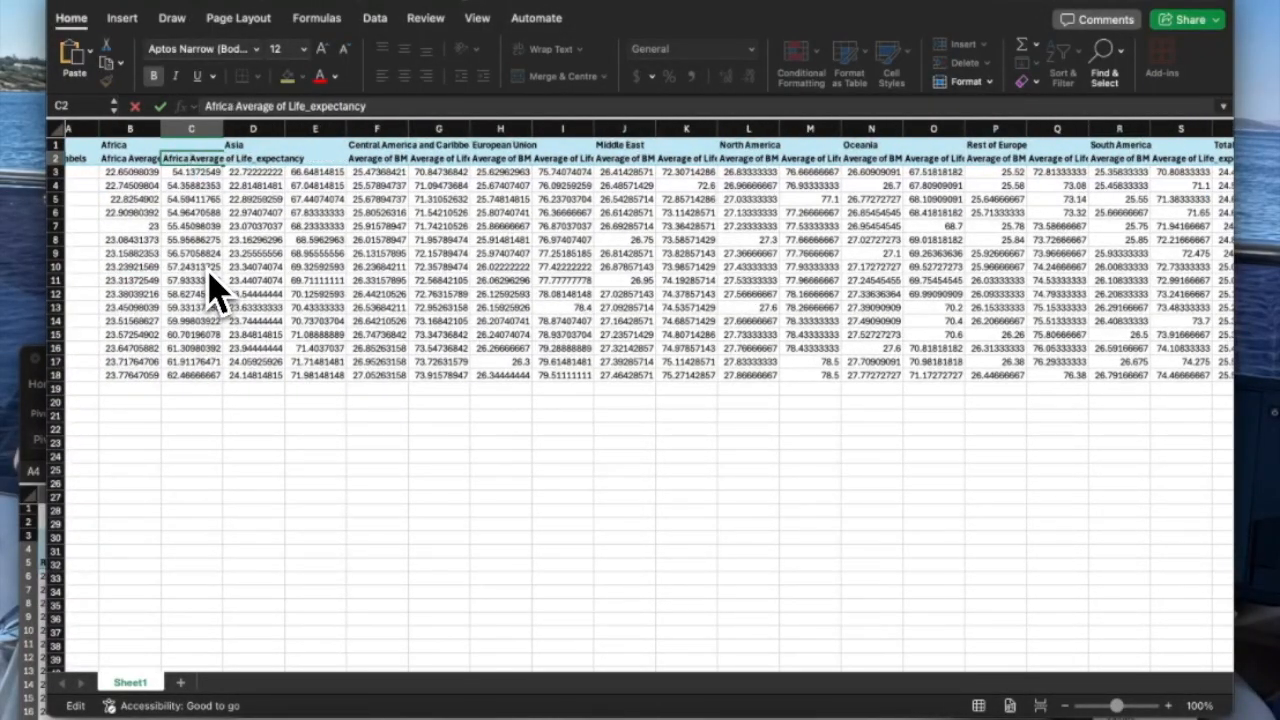
click(250, 264)
Widen column C, then make all columns the same wider width.
drag(223, 129, 265, 129)
click(57, 129)
drag(128, 129, 180, 129)
click(278, 226)
scroll(330, 226, right, 3)
Prefix the D2 and E2 headers with 'Asia'.
click(314, 145)
key(super+c)
double_click(340, 158)
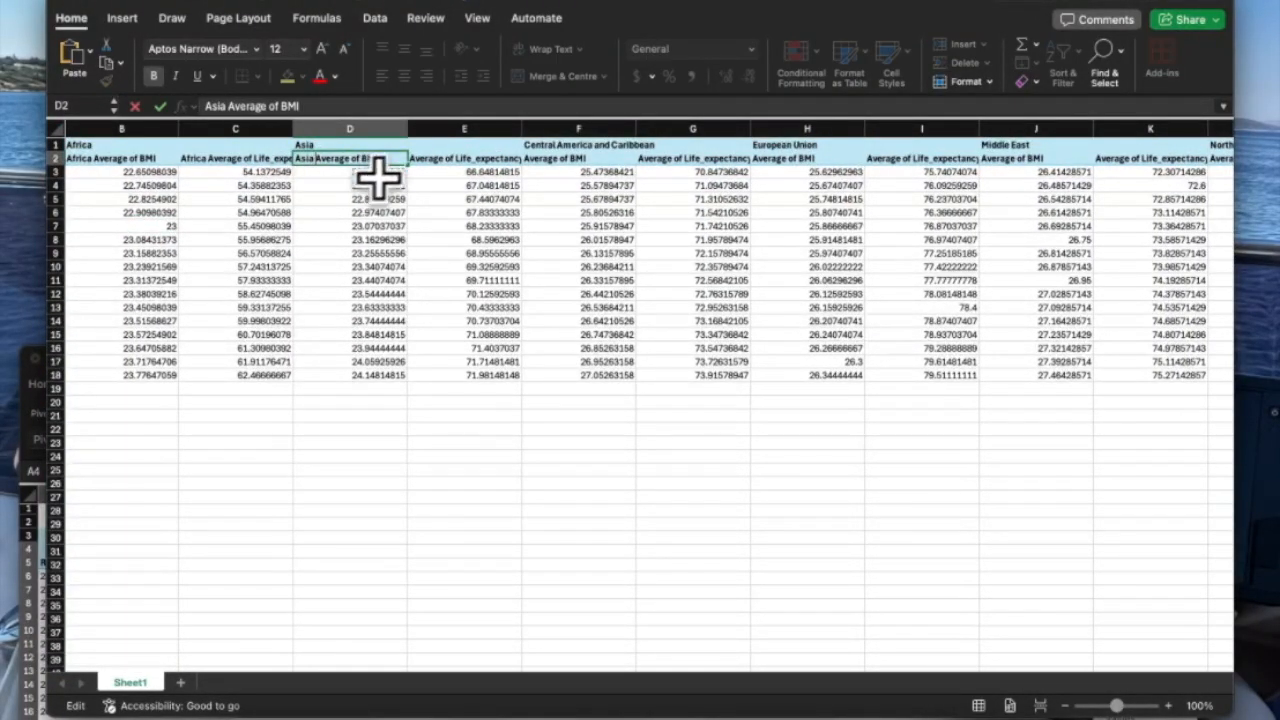
double_click(415, 161)
key(super+v)
click(592, 130)
click(583, 176)
Prefix the F2 and G2 headers with 'Central America and Caribbean'.
click(575, 146)
double_click(575, 146)
key(super+c)
double_click(526, 160)
key(super+v)
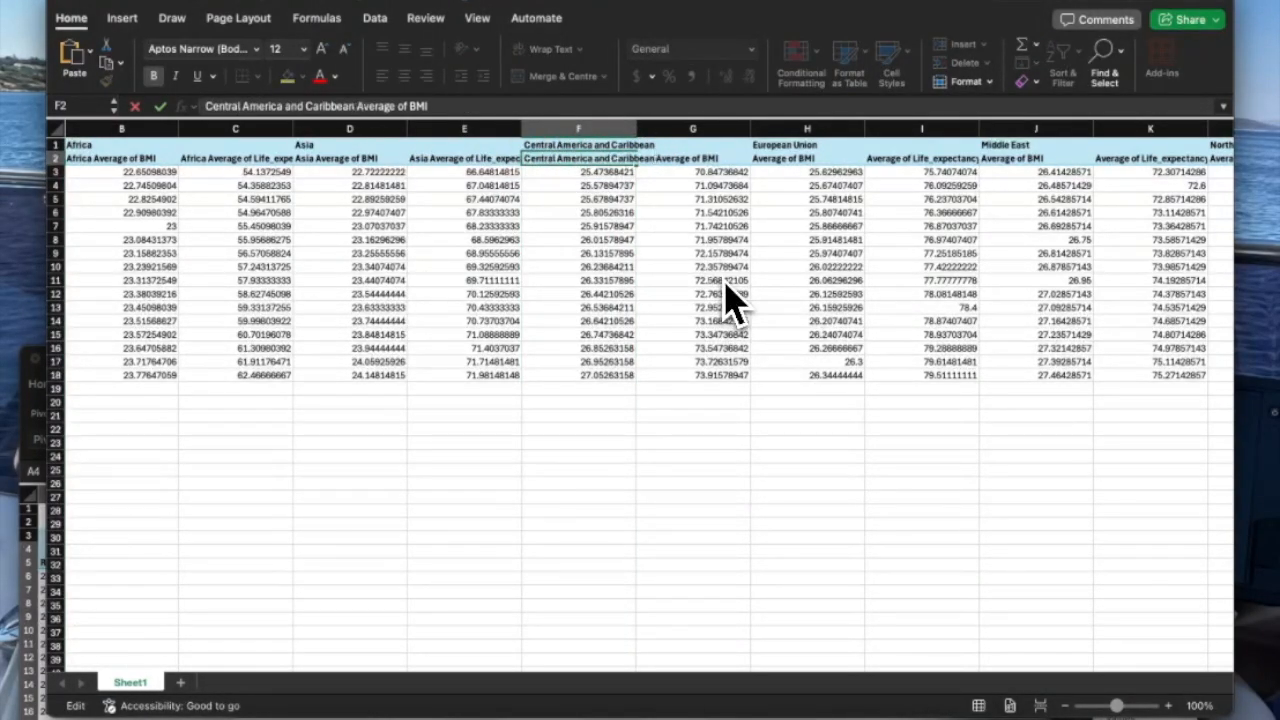
click(756, 187)
double_click(641, 160)
key(super+v)
click(693, 222)
Prefix the H2 and I2 headers with 'European Union'.
click(790, 145)
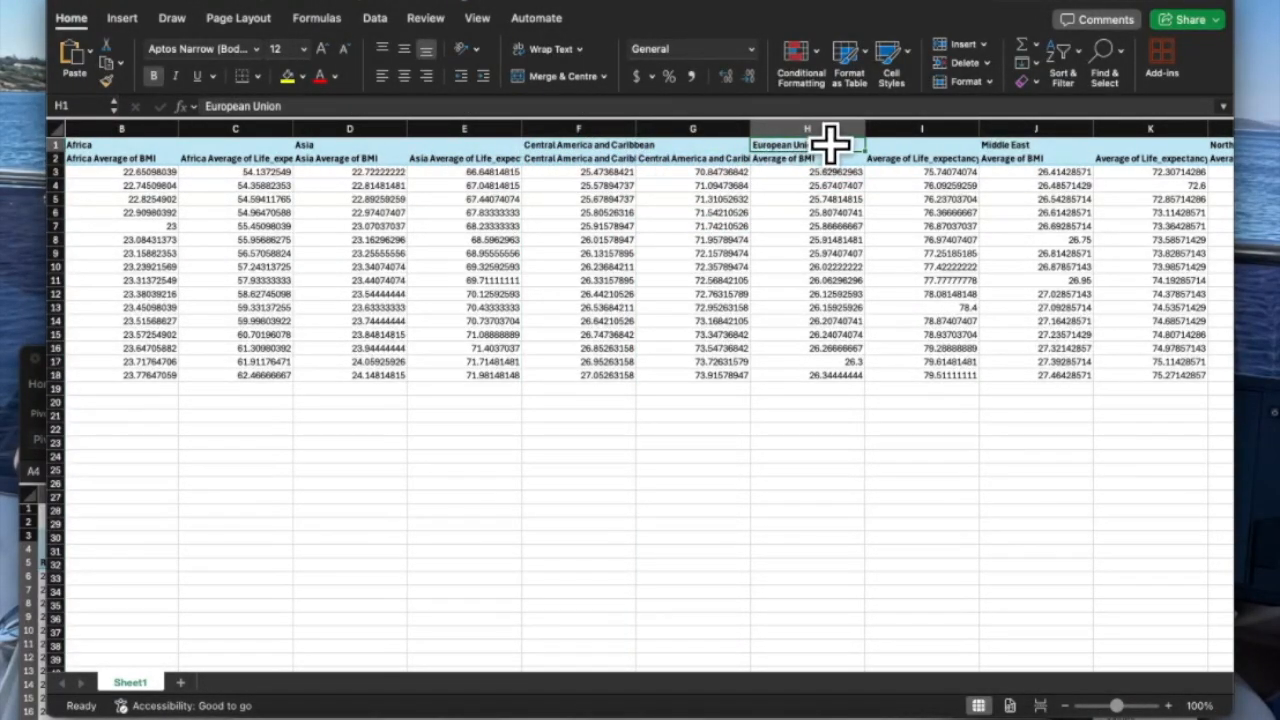
key(super+c)
double_click(754, 160)
key(super+v)
double_click(868, 160)
key(super+v)
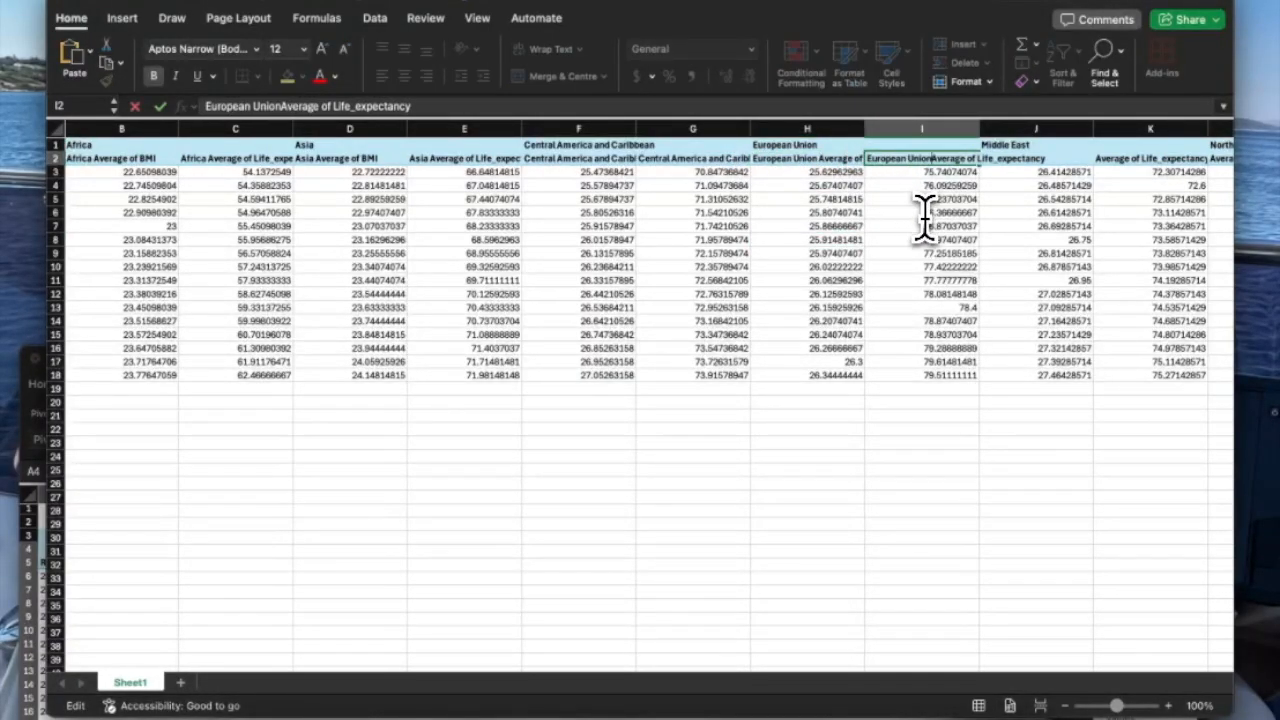
Prefix the J2 and K2 headers with 'Middle East'.
click(1010, 143)
key(super+c)
double_click(982, 160)
key(super+v)
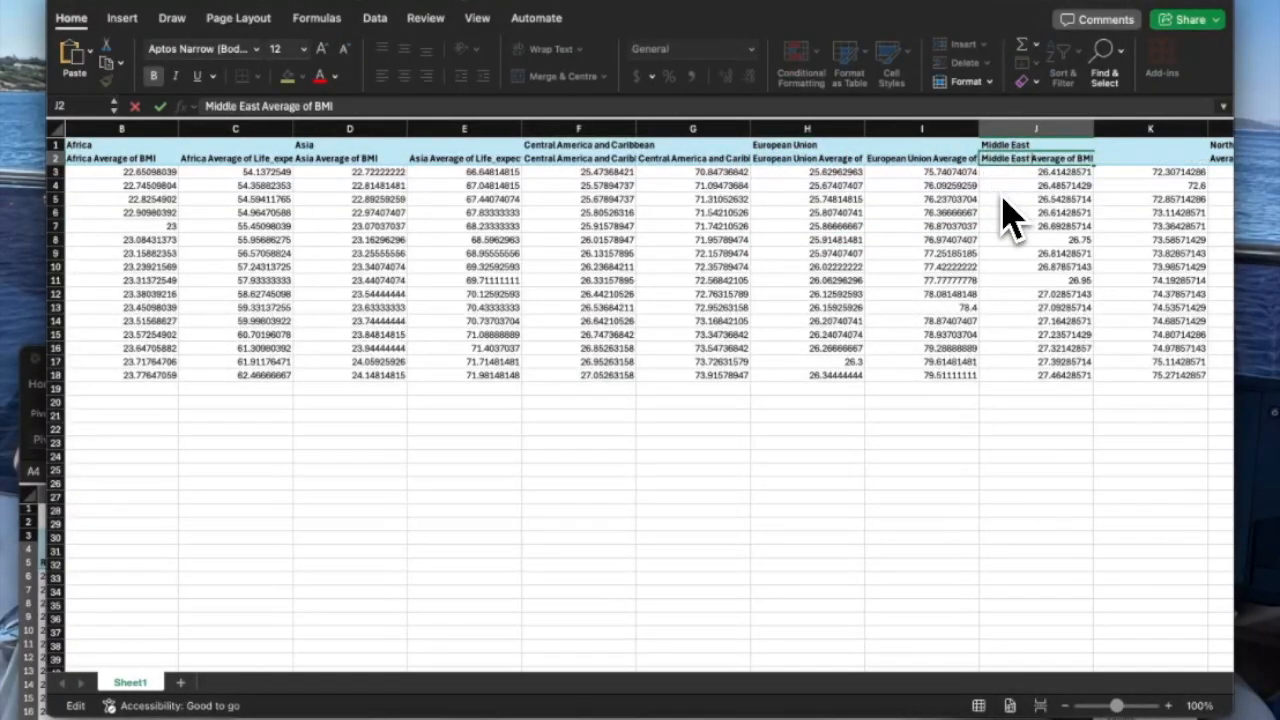
click(1001, 190)
scroll(985, 189, right, 3)
double_click(850, 160)
key(super+v)
Prefix the L2 and M2 headers with 'North America'.
click(1006, 143)
key(super+c)
double_click(965, 159)
key(super+v)
click(1041, 254)
double_click(1081, 159)
key(super+v)
click(1123, 326)
Prefix the N2 and O2 headers with 'Oceania'.
scroll(1125, 352, right, 2)
click(903, 157)
double_click(922, 145)
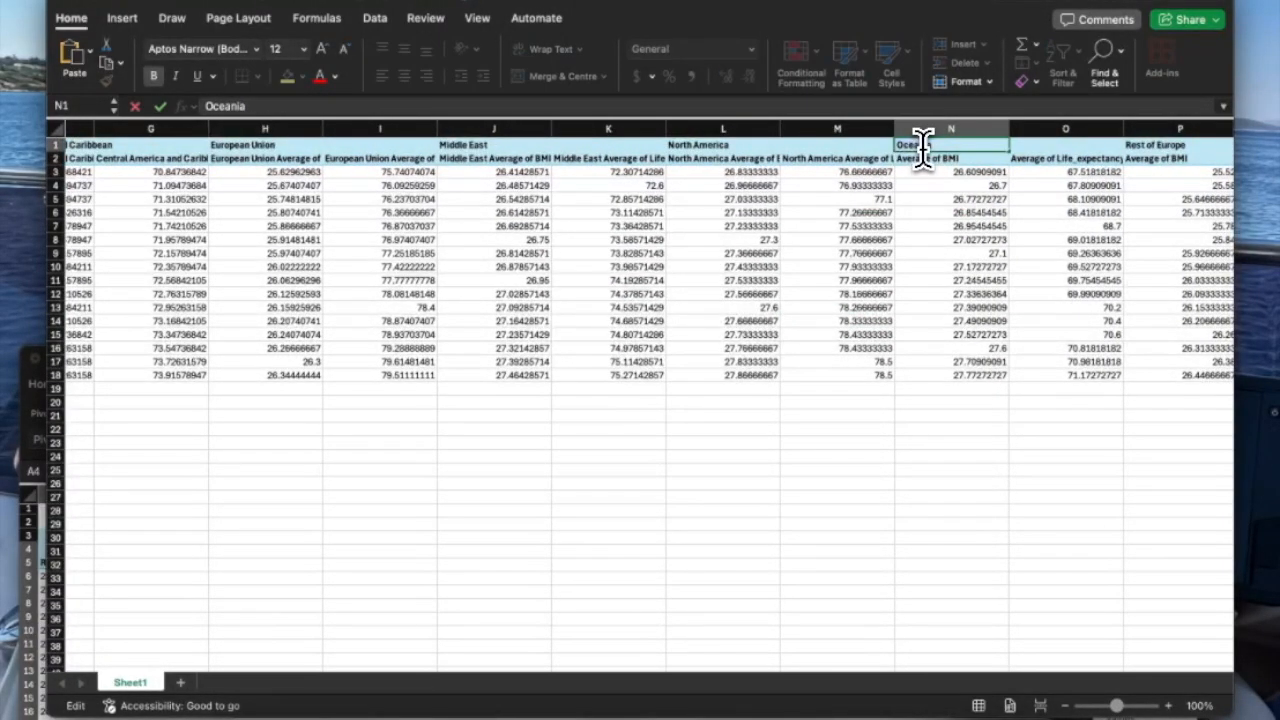
key(super+v)
double_click(1012, 160)
key(super+v)
click(1058, 243)
Prefix the P2 and Q2 headers with 'Rest of Europe'.
scroll(1069, 277, right, 3)
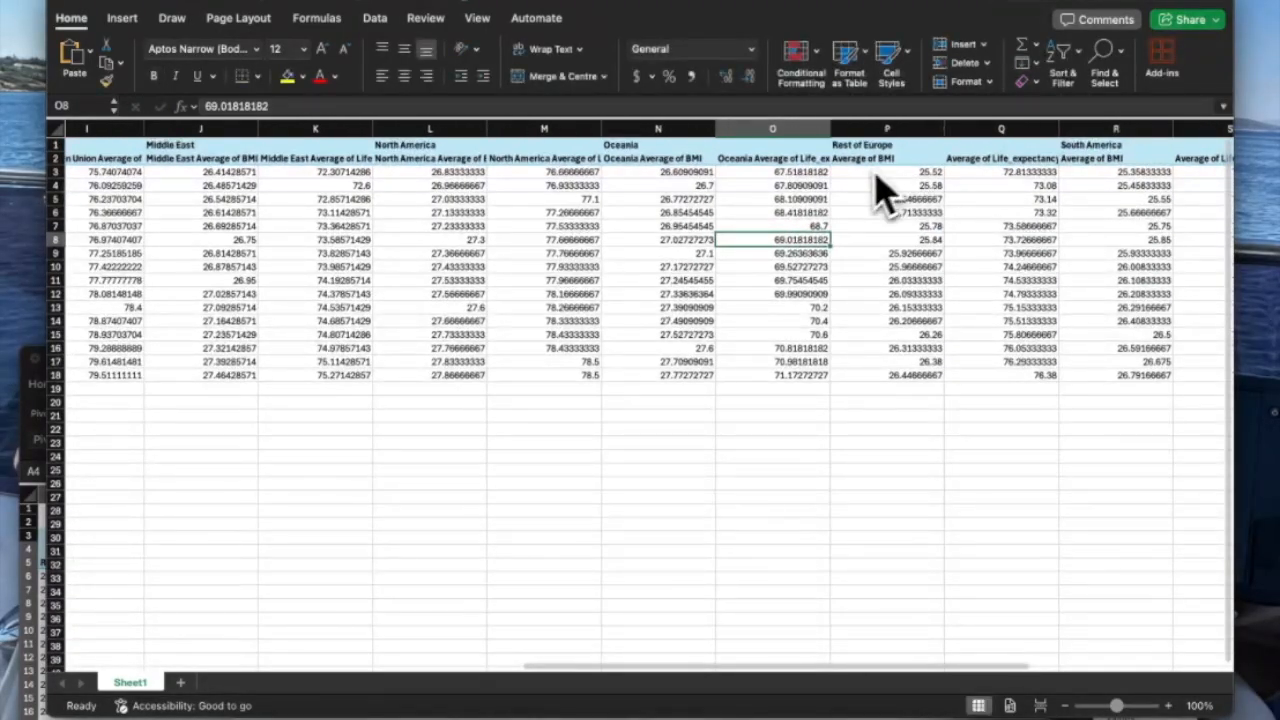
click(858, 147)
double_click(901, 147)
key(super+v)
click(928, 214)
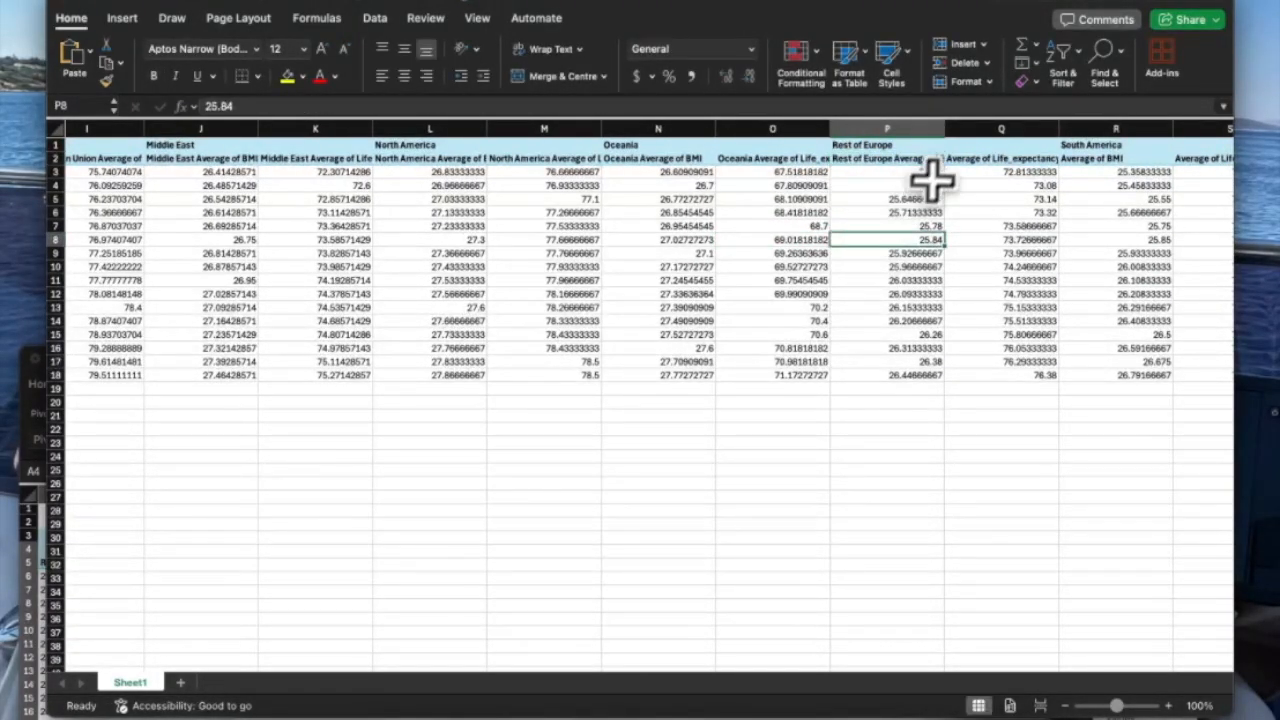
double_click(950, 158)
key(super+v)
click(1014, 320)
Prefix the R2 and S2 headers with 'South America' and begin renaming the T2 BMI total header.
click(1075, 147)
double_click(1112, 144)
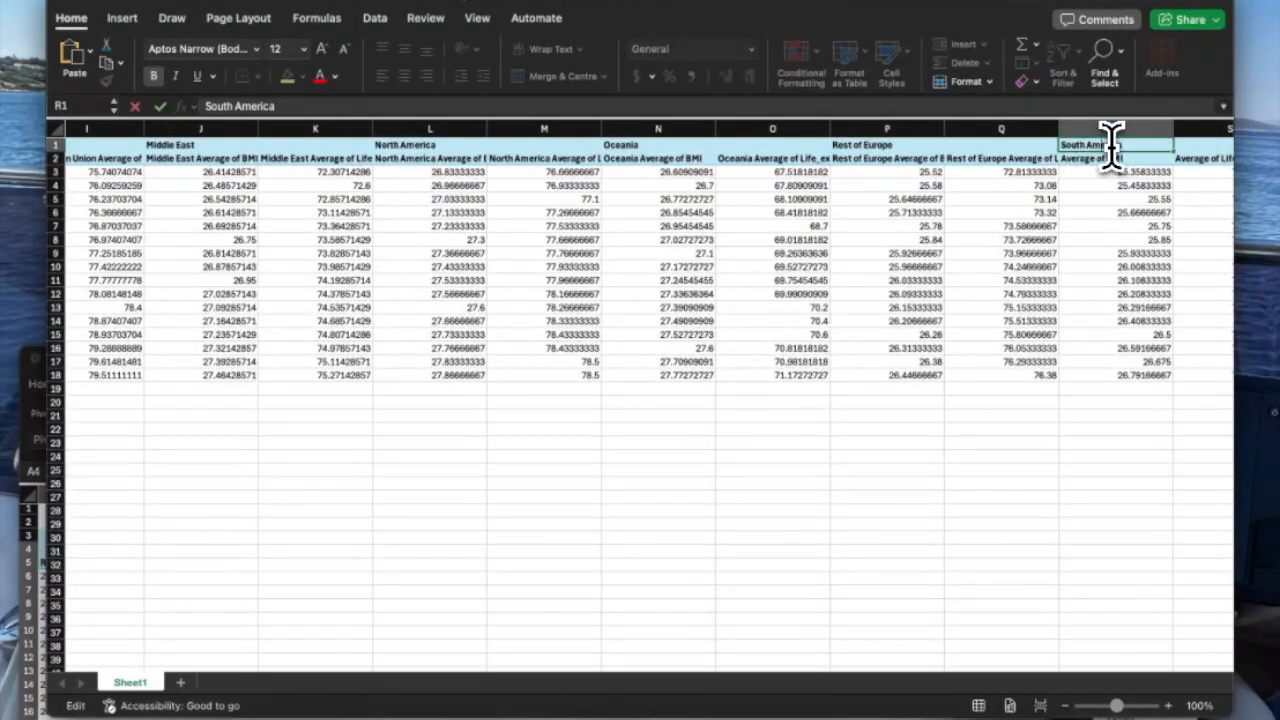
key(super+v)
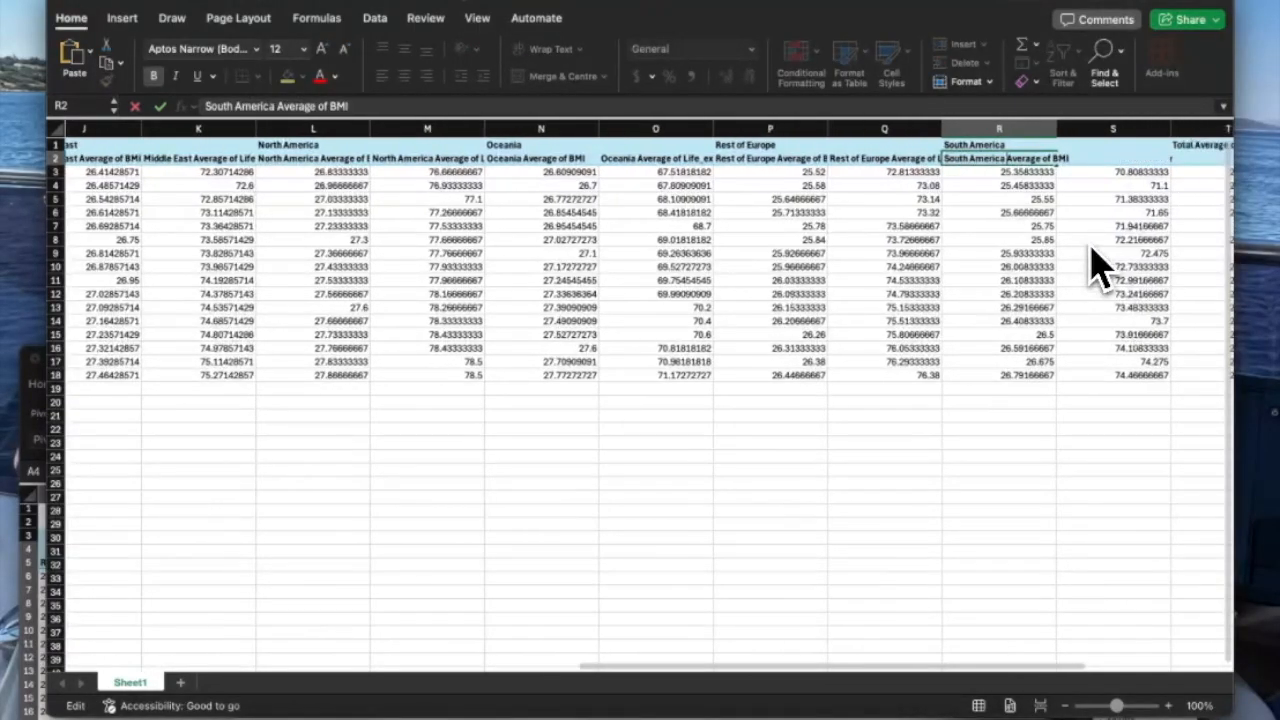
double_click(1034, 157)
key(super+v)
click(1060, 240)
double_click(1040, 158)
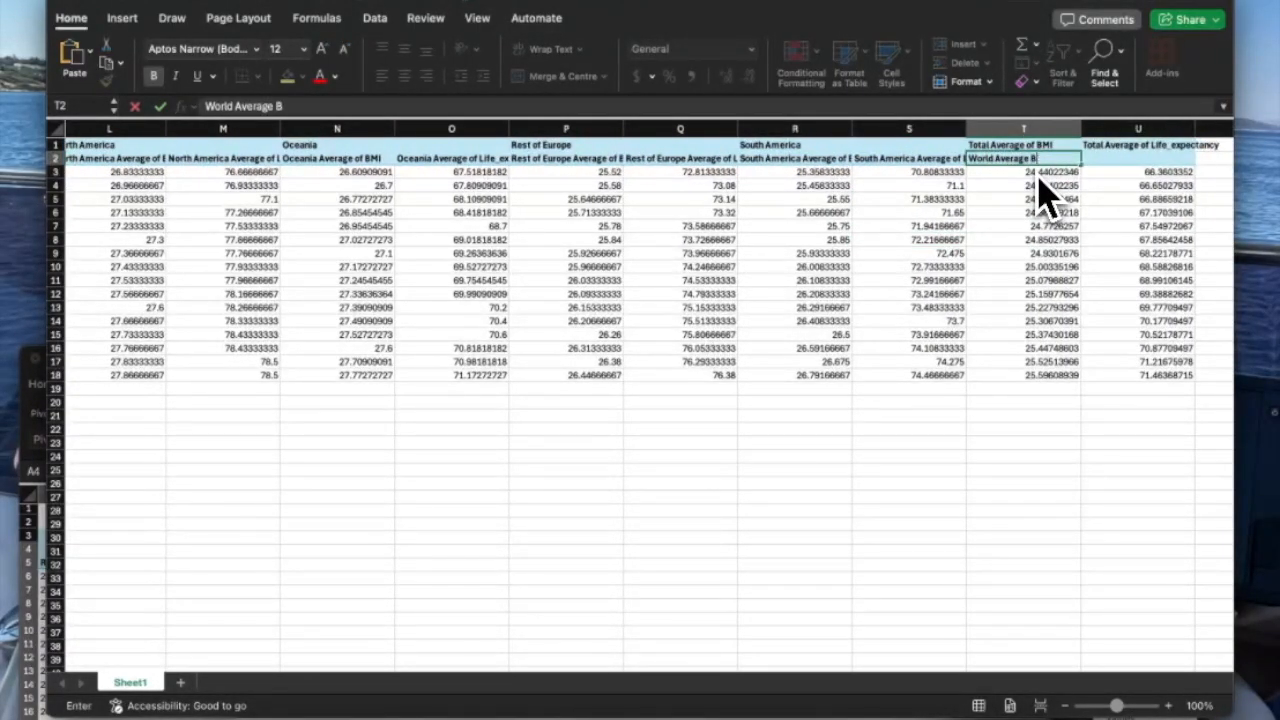
Finish the 'World' average header in U2 and select the header row across all columns.
click(1108, 158)
text(World Average Life_e)
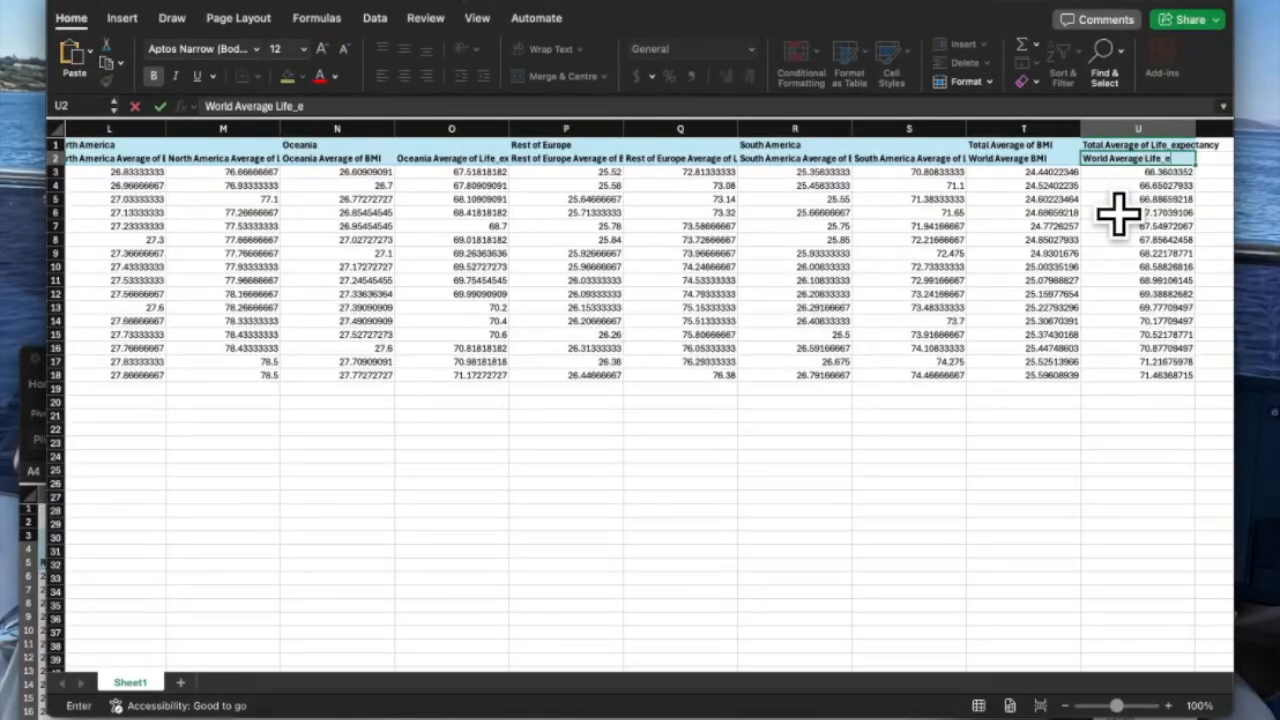
scroll(114, 134, left, 15)
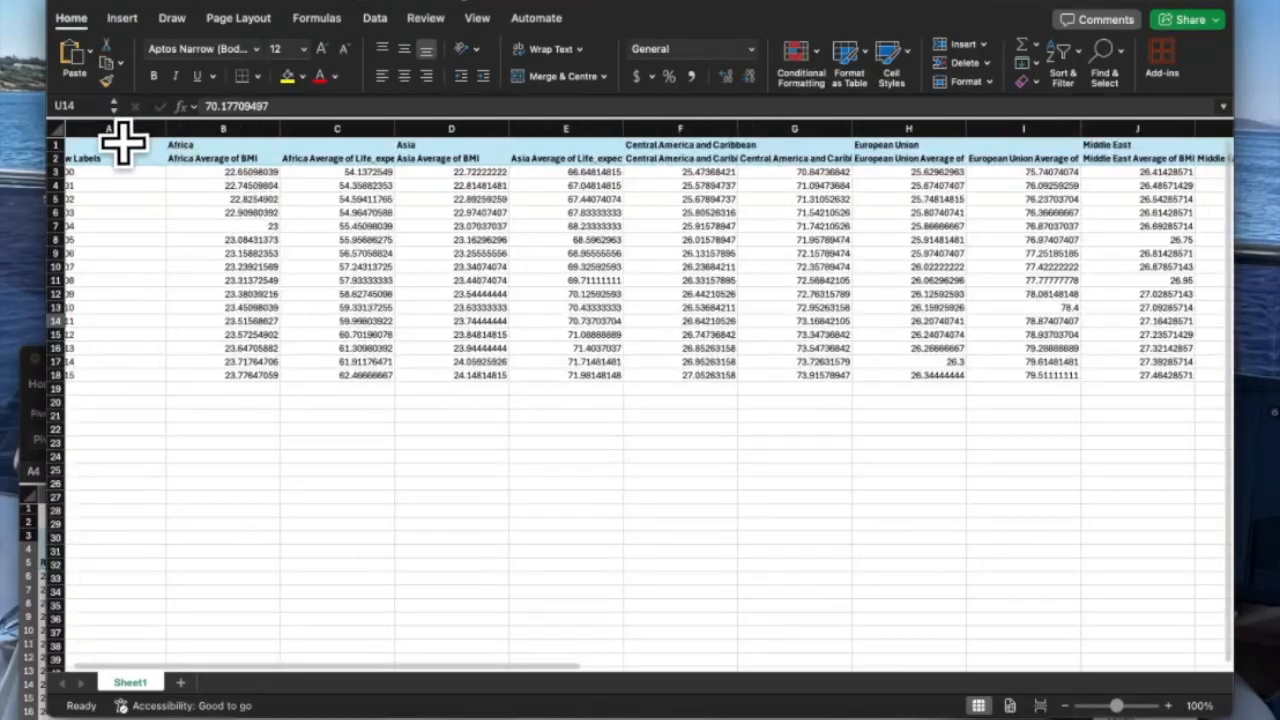
click(112, 157)
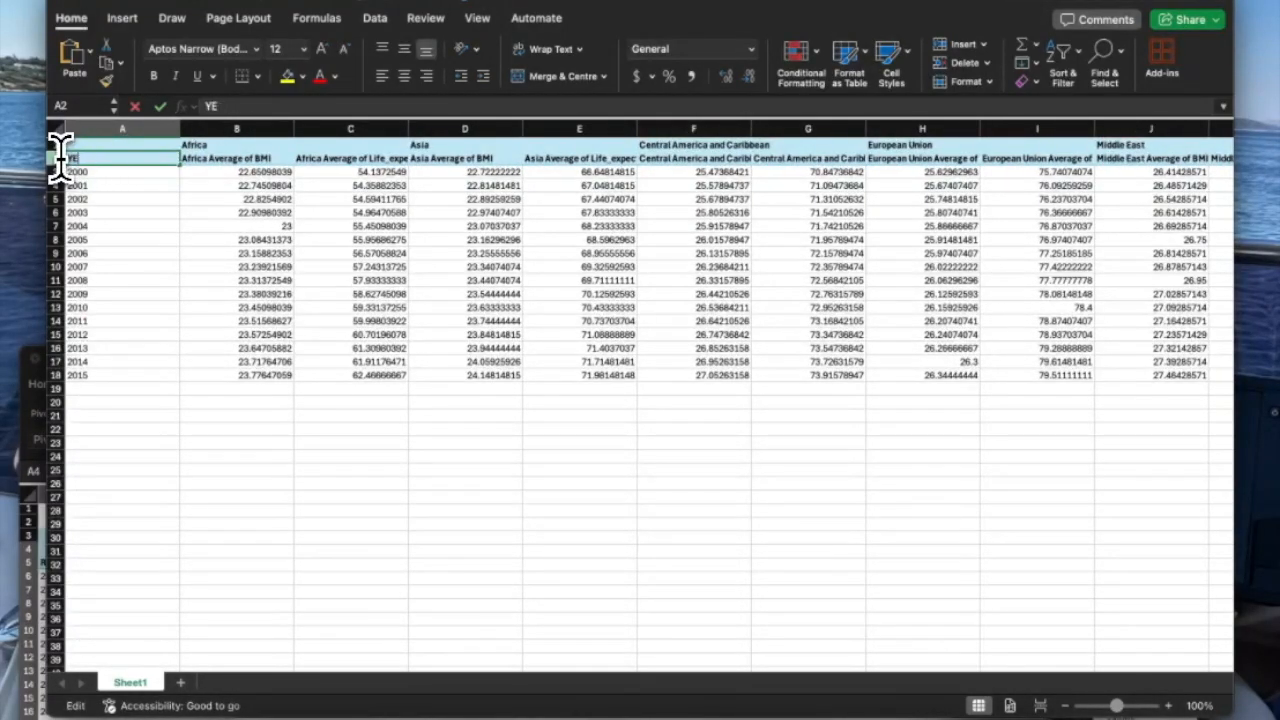
drag(124, 160, 957, 157)
scroll(1020, 163, left, 15)
Cut the region label row out of the sheet.
right_click(407, 152)
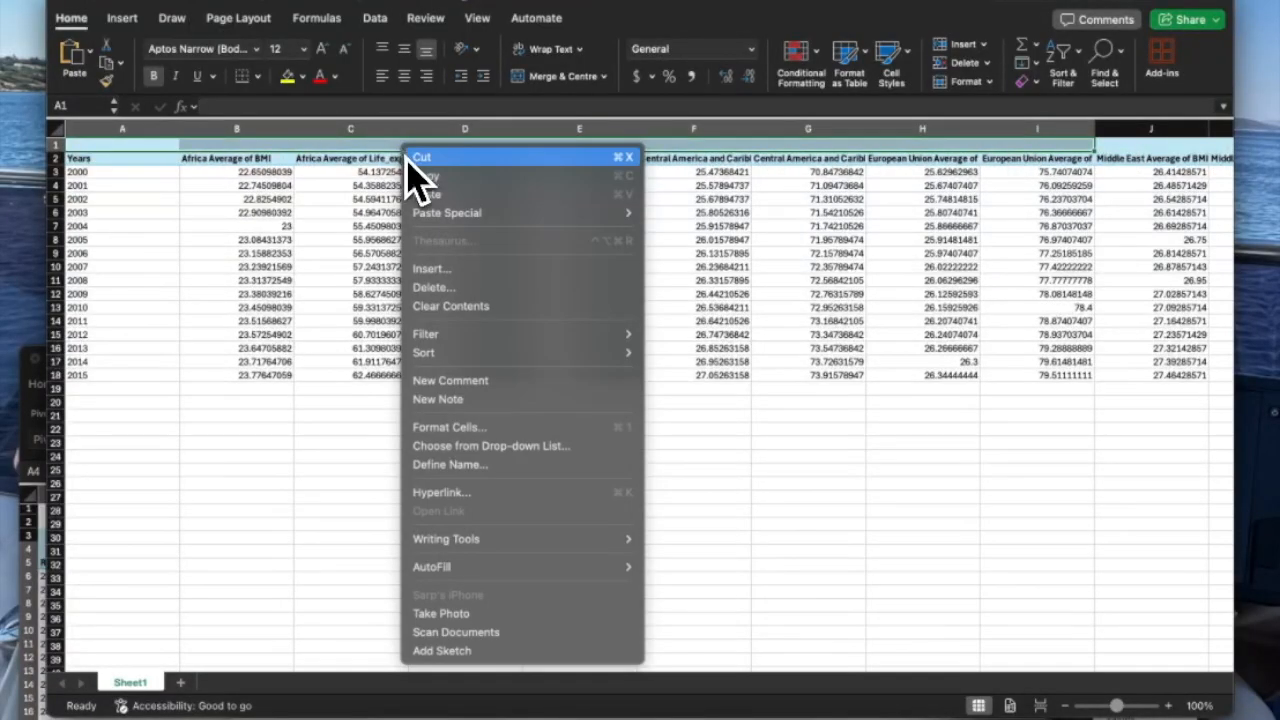
click(496, 178)
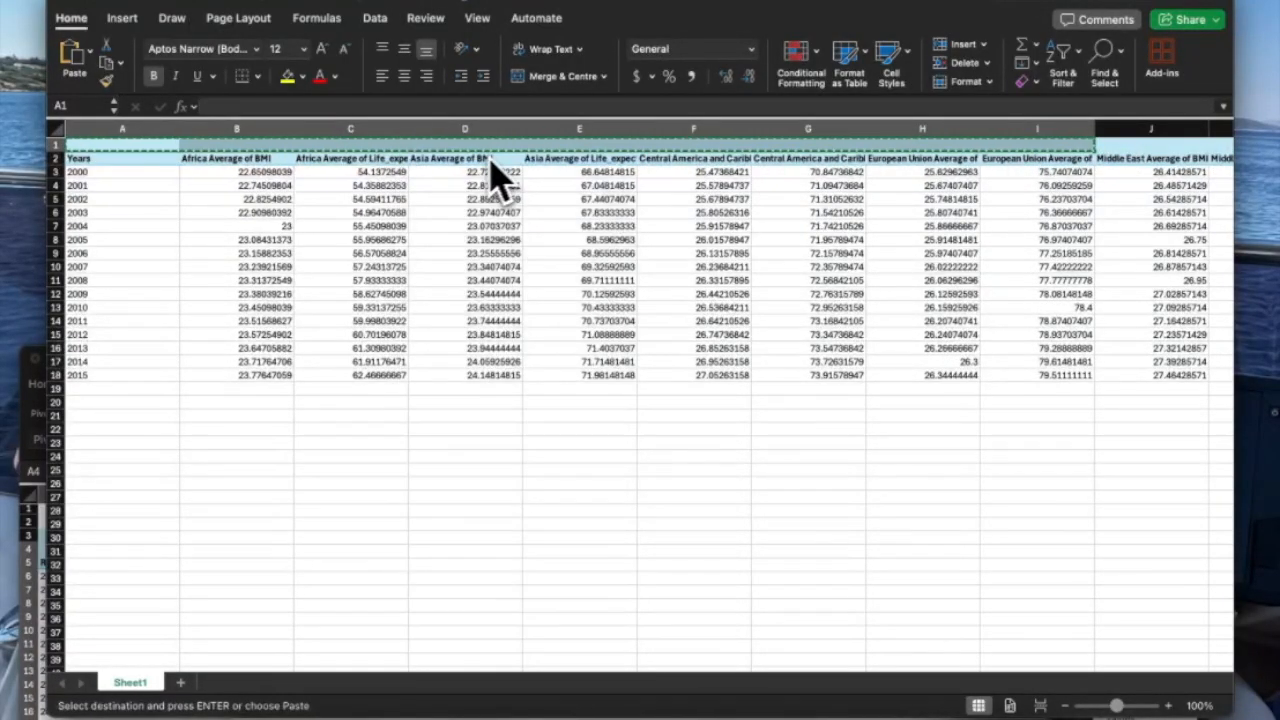
key(Escape)
click(108, 160)
drag(103, 162, 1163, 366)
click(1163, 374)
scroll(1163, 374, right, 3)
scroll(1163, 374, down, 5)
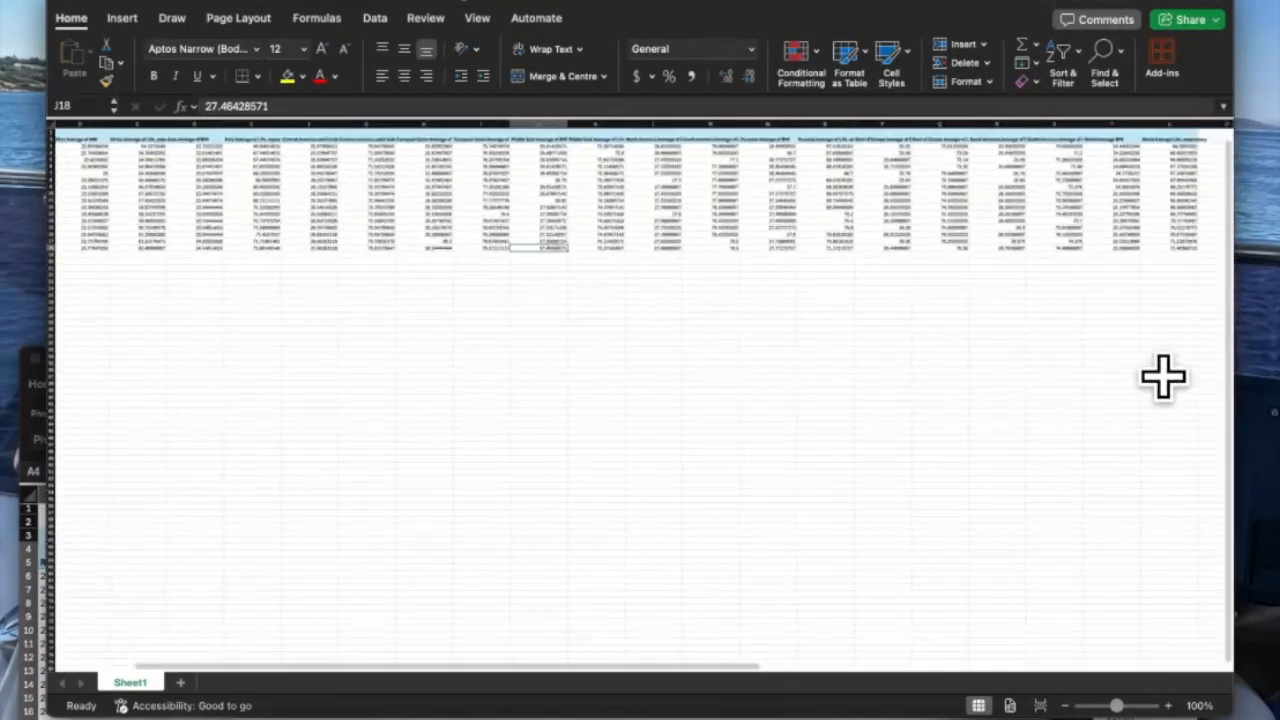
click(1064, 247)
Delete the now-empty top row.
right_click(53, 133)
click(90, 249)
click(89, 260)
scroll(85, 240, up, 5)
Select the whole sheet and widen all columns.
click(57, 130)
drag(192, 130, 246, 130)
click(297, 266)
scroll(297, 266, right, 15)
scroll(297, 266, left, 15)
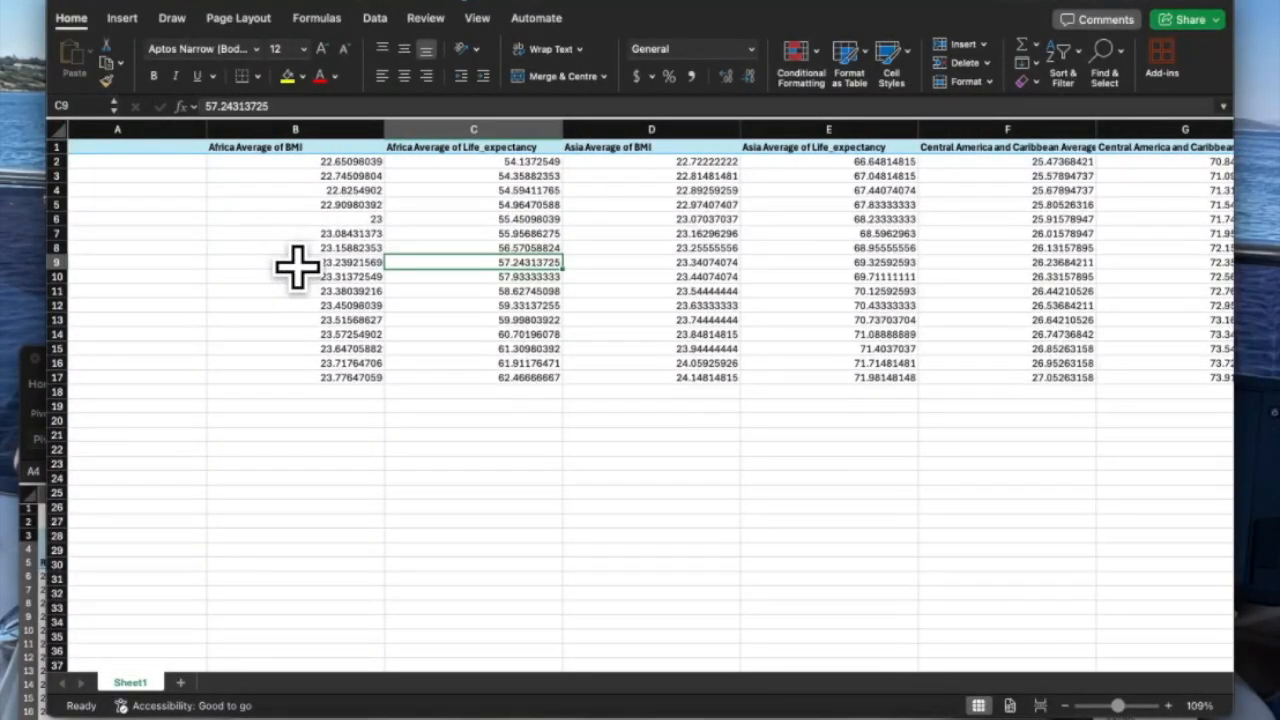
Save the workbook as 'Year+Region Health Indicators' and close it.
key(super+s)
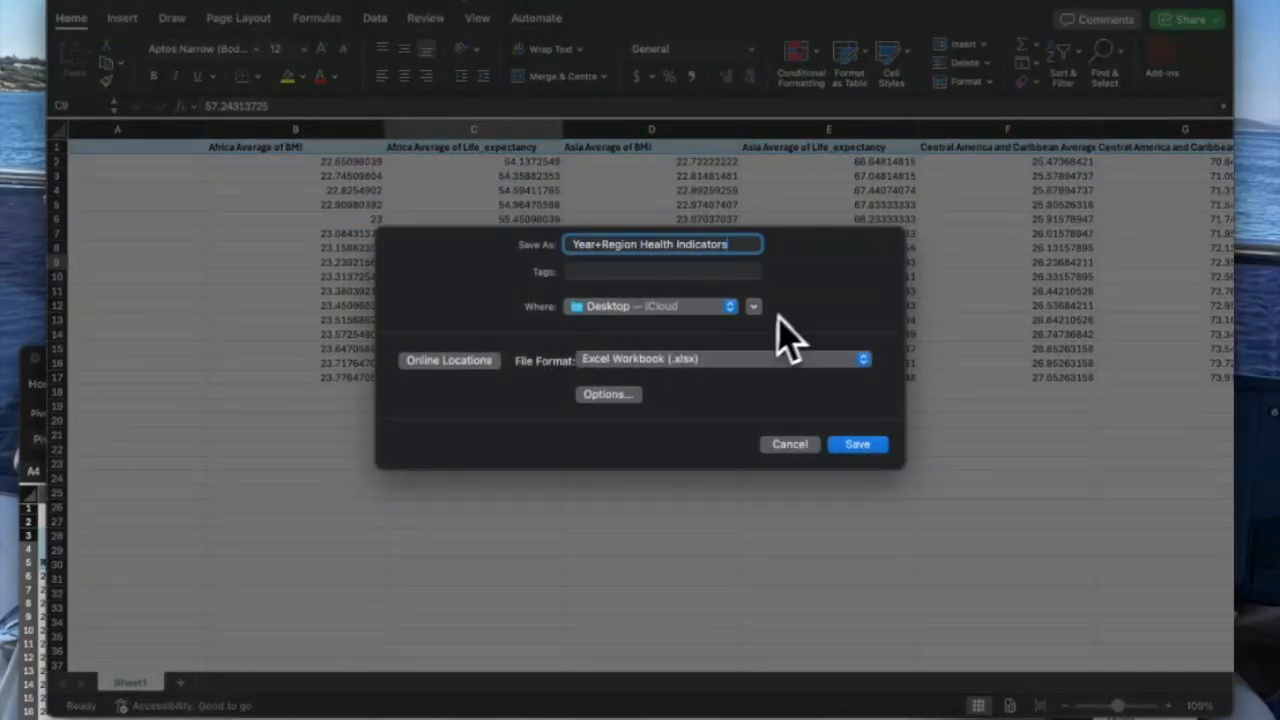
click(857, 444)
click(62, 2)
Bring the pivot workbook forward and go to the life expectancy data sheet.
drag(498, 358, 537, 0)
click(382, 684)
click(268, 681)
click(200, 681)
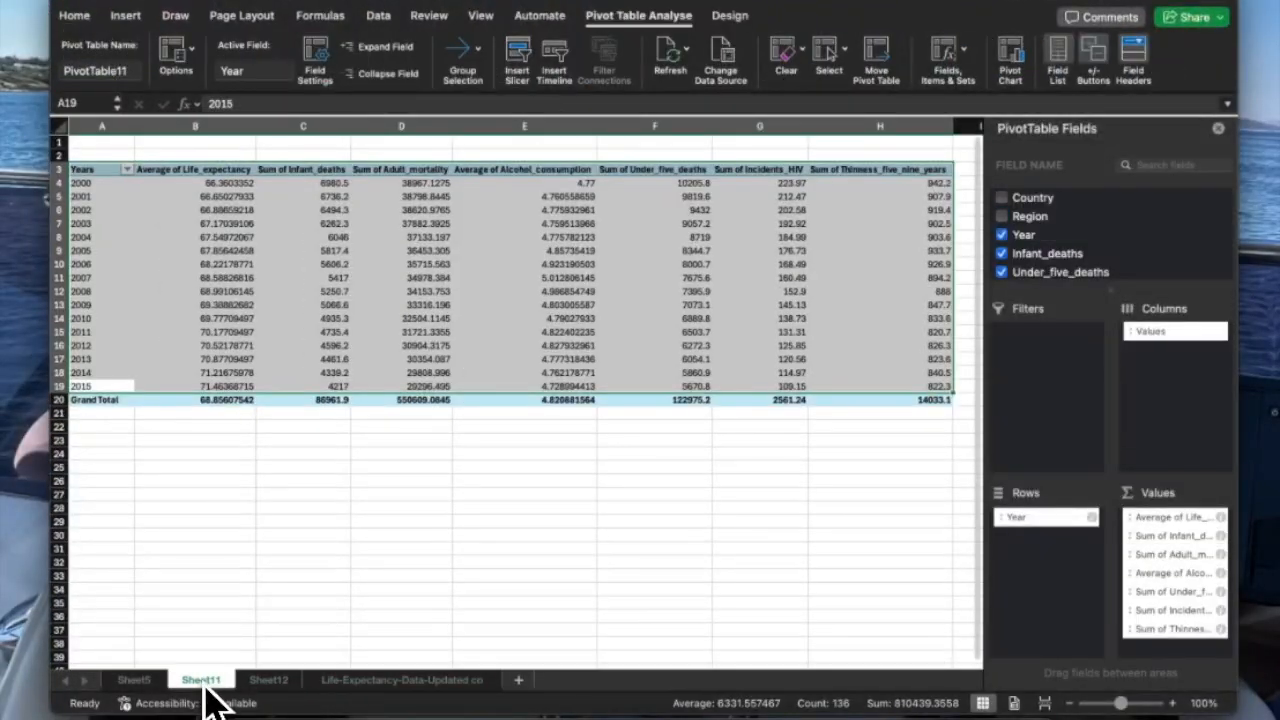
click(265, 681)
click(325, 684)
click(201, 682)
click(262, 682)
click(350, 681)
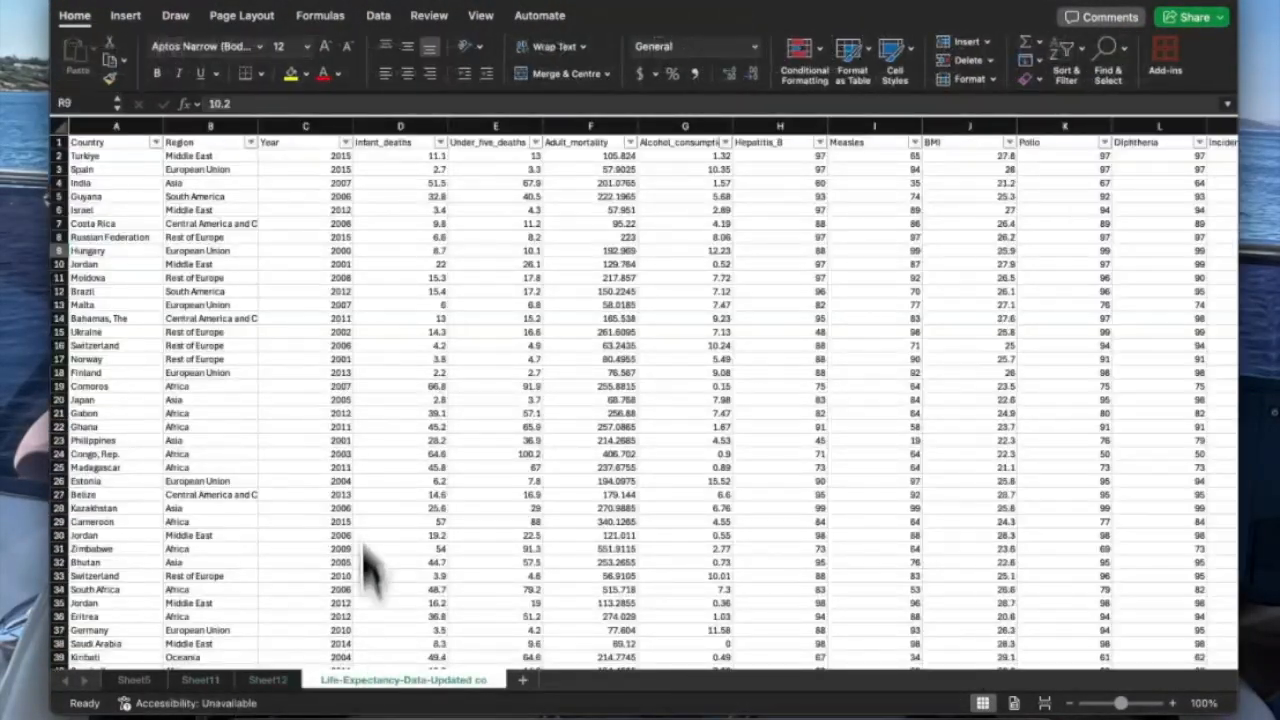
Insert a PivotTable from the full data range on a new worksheet.
click(143, 15)
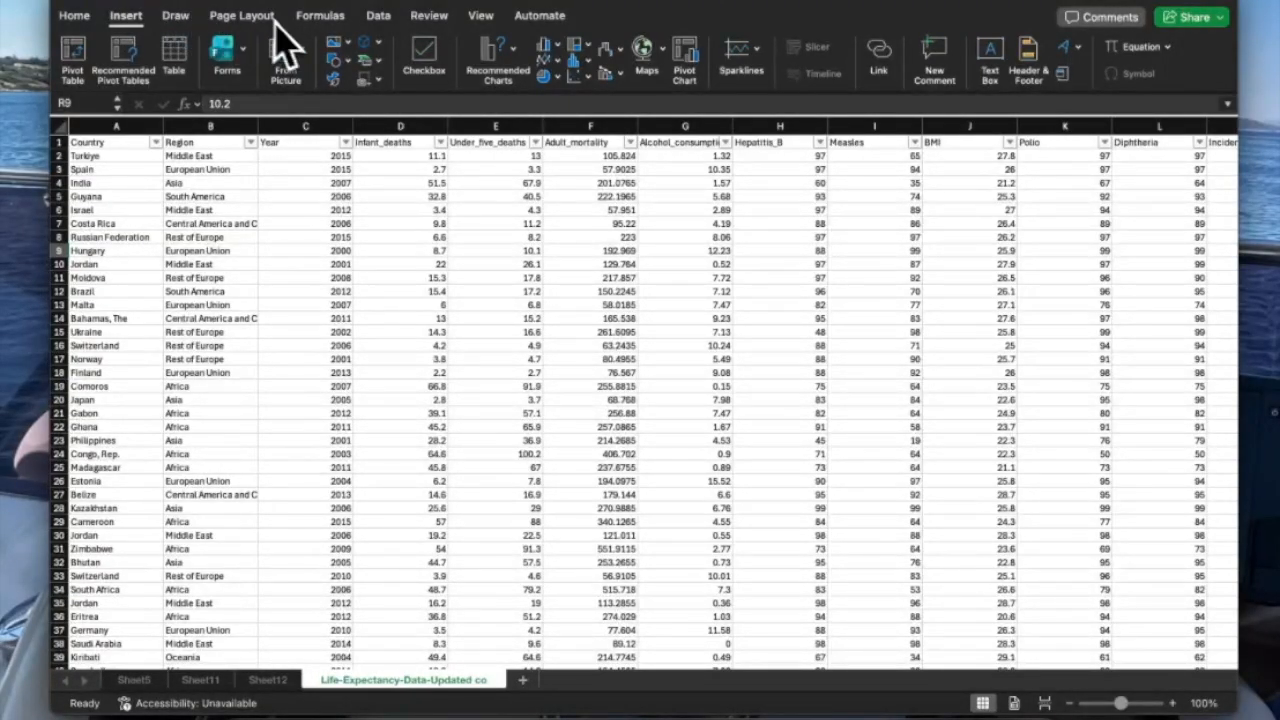
click(72, 58)
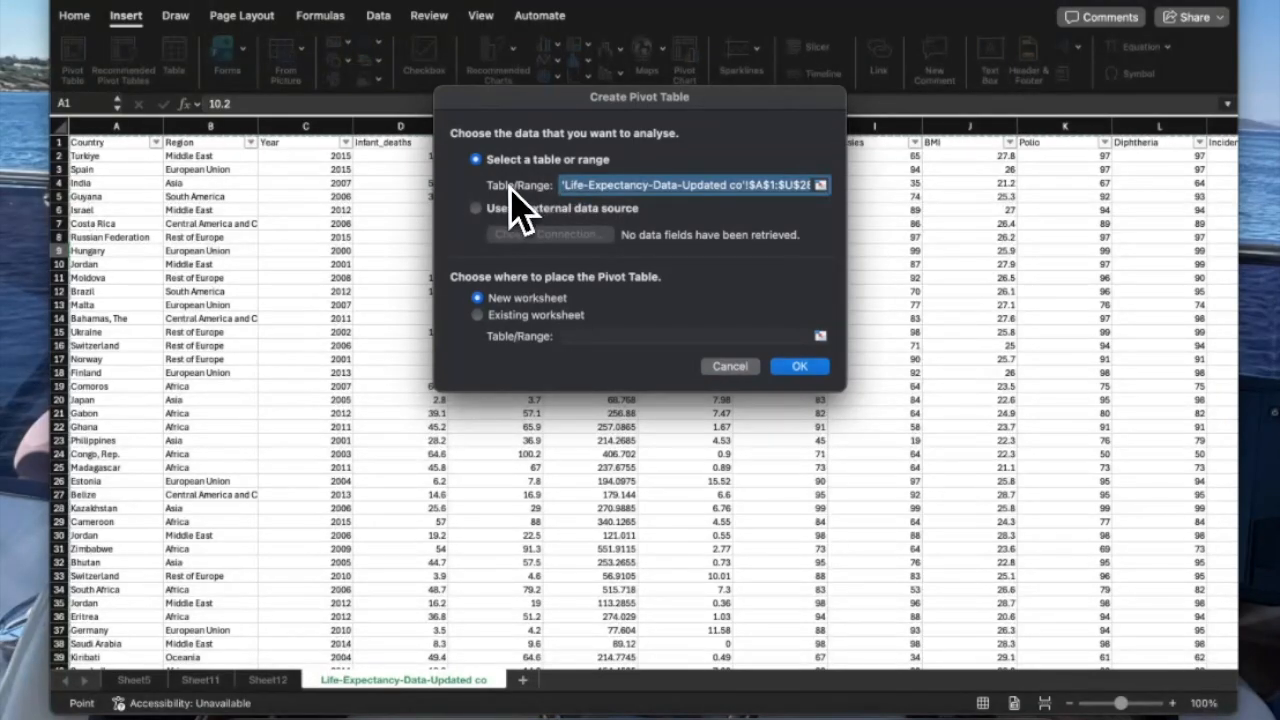
key(Return)
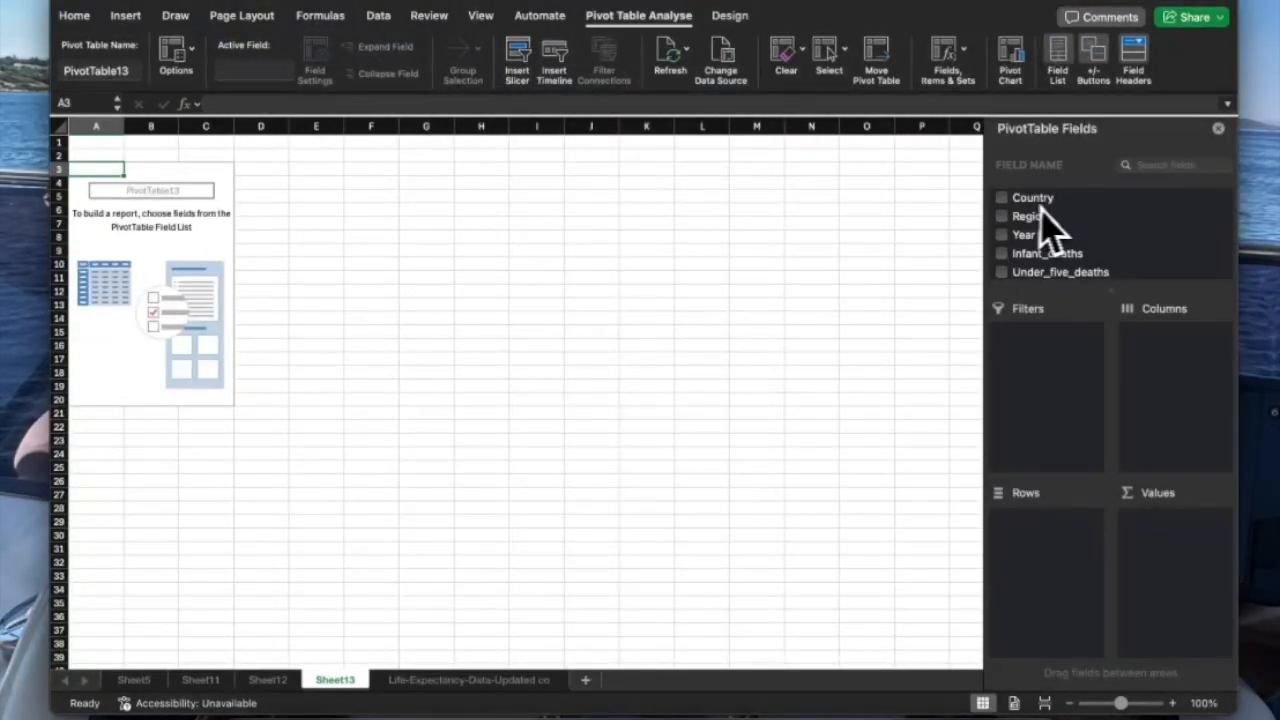
Build the pivot with Region as columns, Year as rows, and Schooling and BMI as values.
click(1002, 216)
drag(1012, 517, 1171, 386)
click(1002, 234)
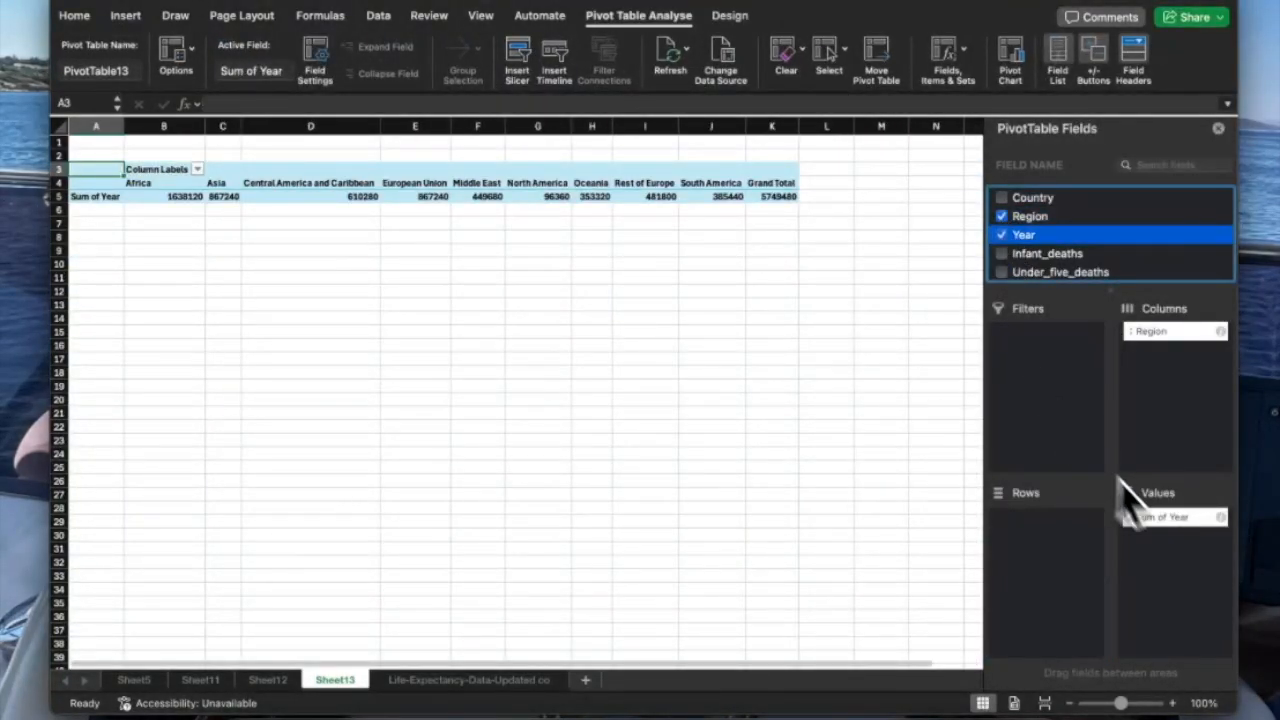
drag(1155, 517, 1049, 543)
scroll(1112, 245, down, 5)
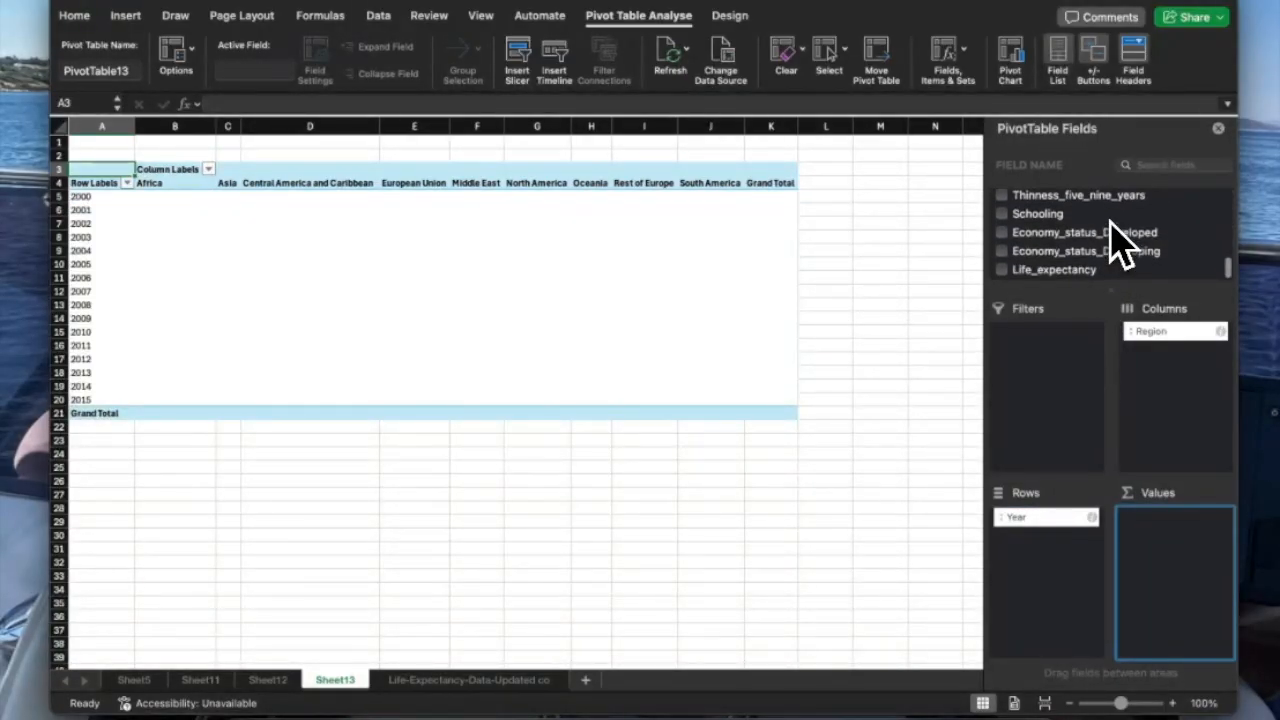
click(1002, 215)
scroll(1016, 235, up, 5)
click(1002, 253)
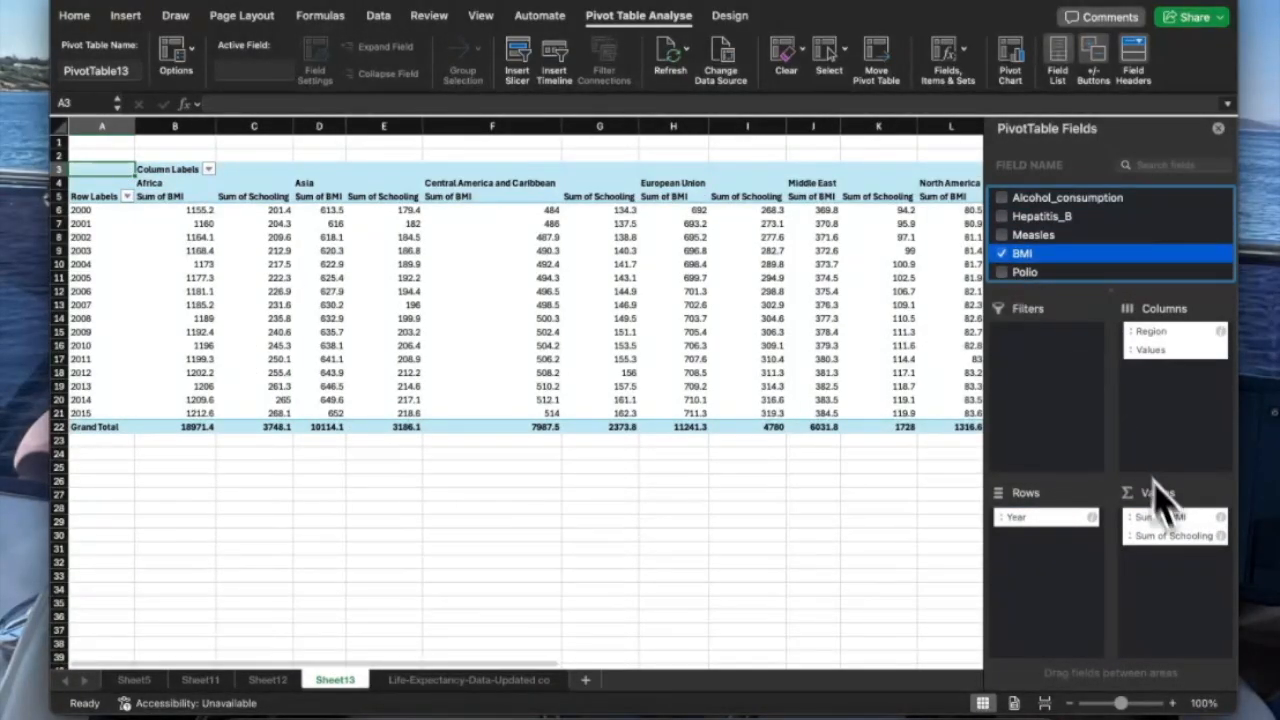
drag(1163, 517, 1158, 567)
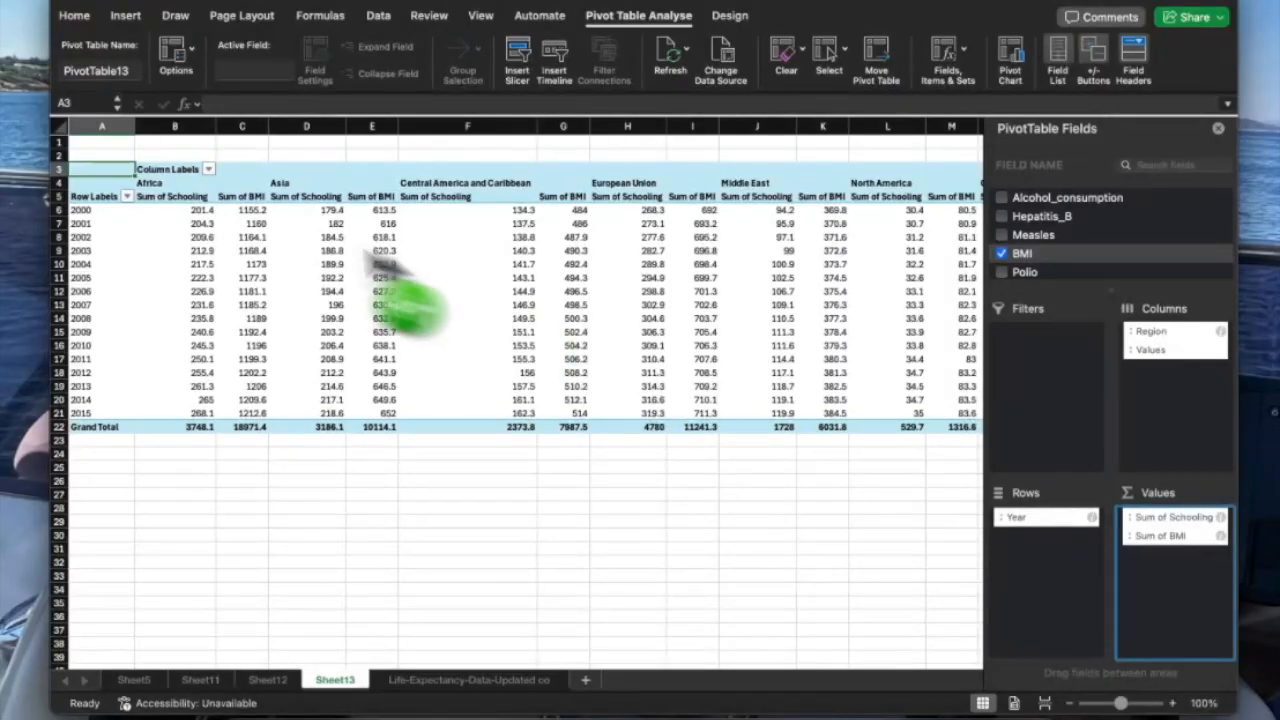
Rename the Row Labels header to 'Years'.
double_click(118, 196)
text(Ye)
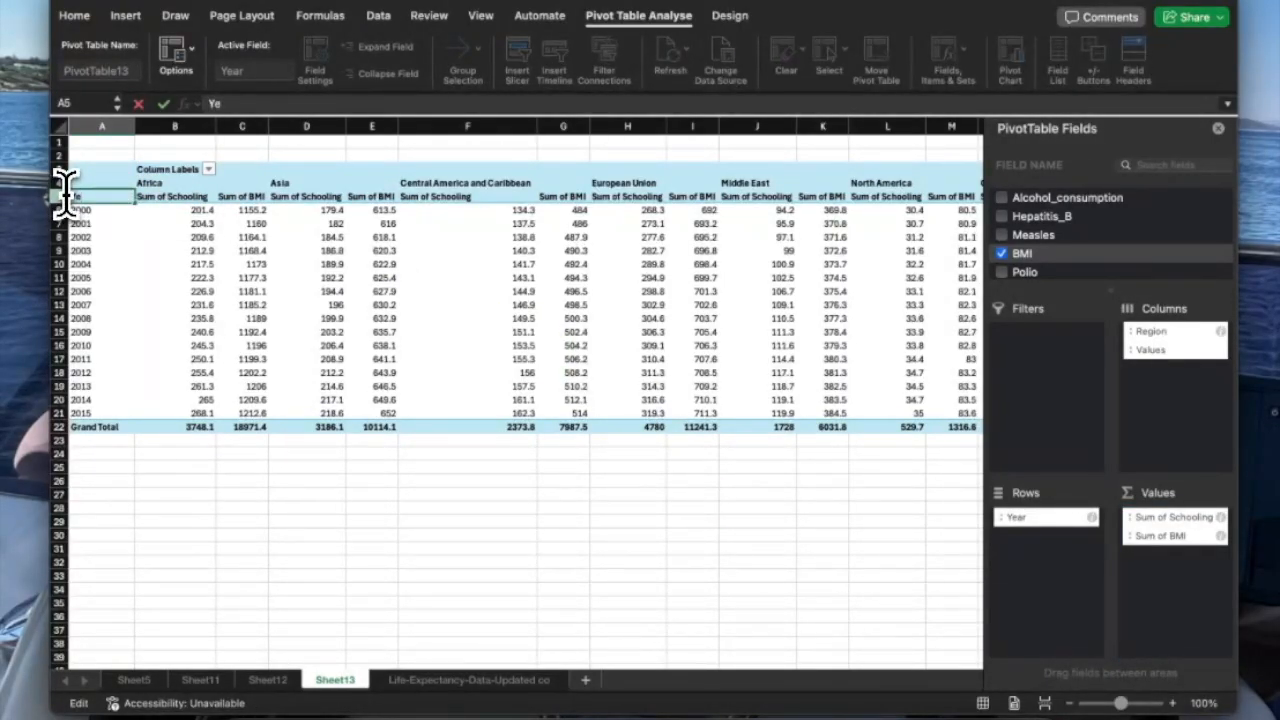
text(ars)
click(200, 254)
scroll(374, 247, right, 10)
scroll(374, 247, down, 3)
scroll(380, 250, left, 10)
scroll(380, 250, up, 3)
Select the pivot table range and copy it.
click(254, 154)
drag(112, 185, 1060, 417)
click(914, 309)
scroll(912, 311, right, 5)
drag(826, 413, 126, 214)
right_click(126, 214)
click(190, 187)
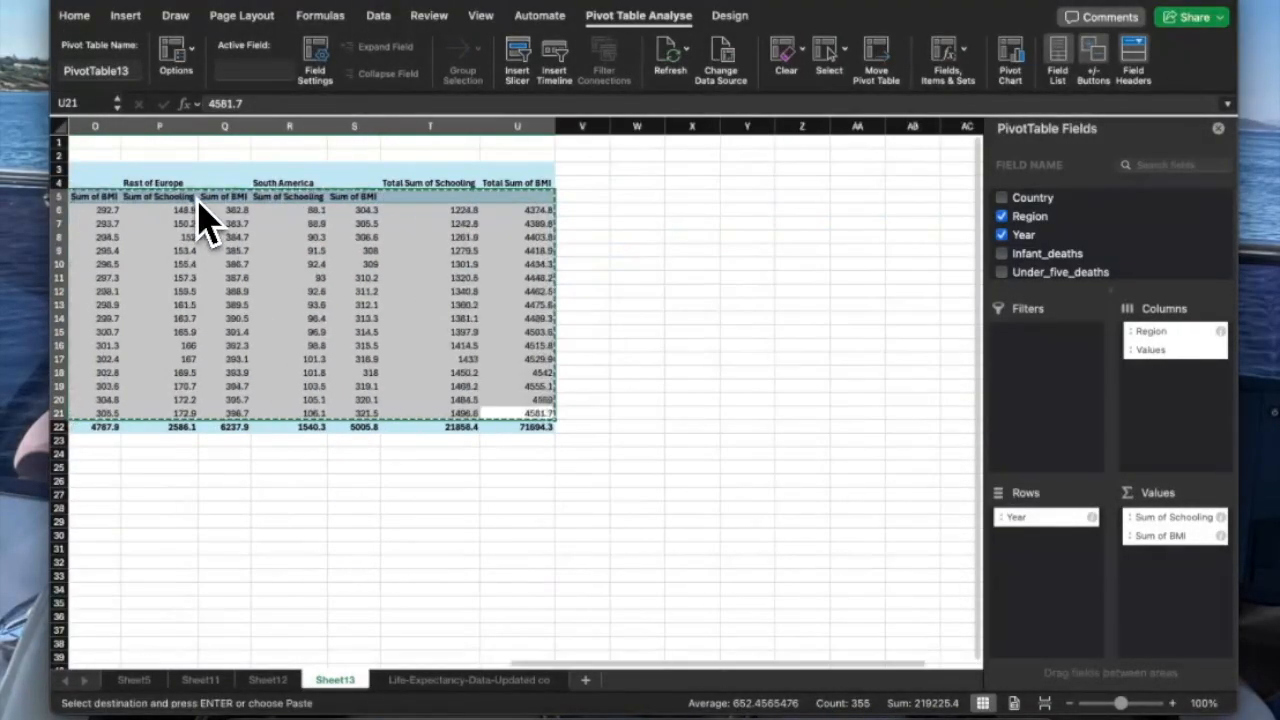
Open the new-workbook gallery, then dismiss it and return to the pivot.
key(super+shift+p)
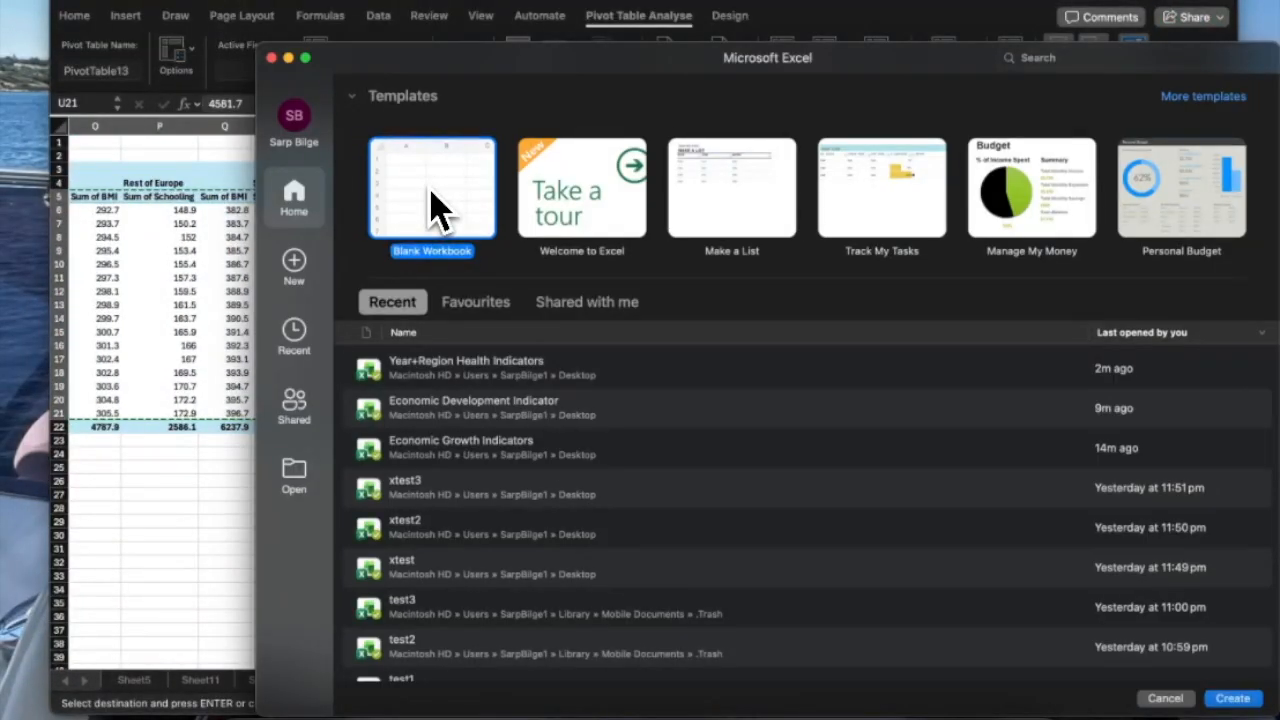
key(Escape)
double_click(286, 300)
key(ctrl+z)
Summarize the Schooling and BMI values by Average instead of Sum.
click(182, 220)
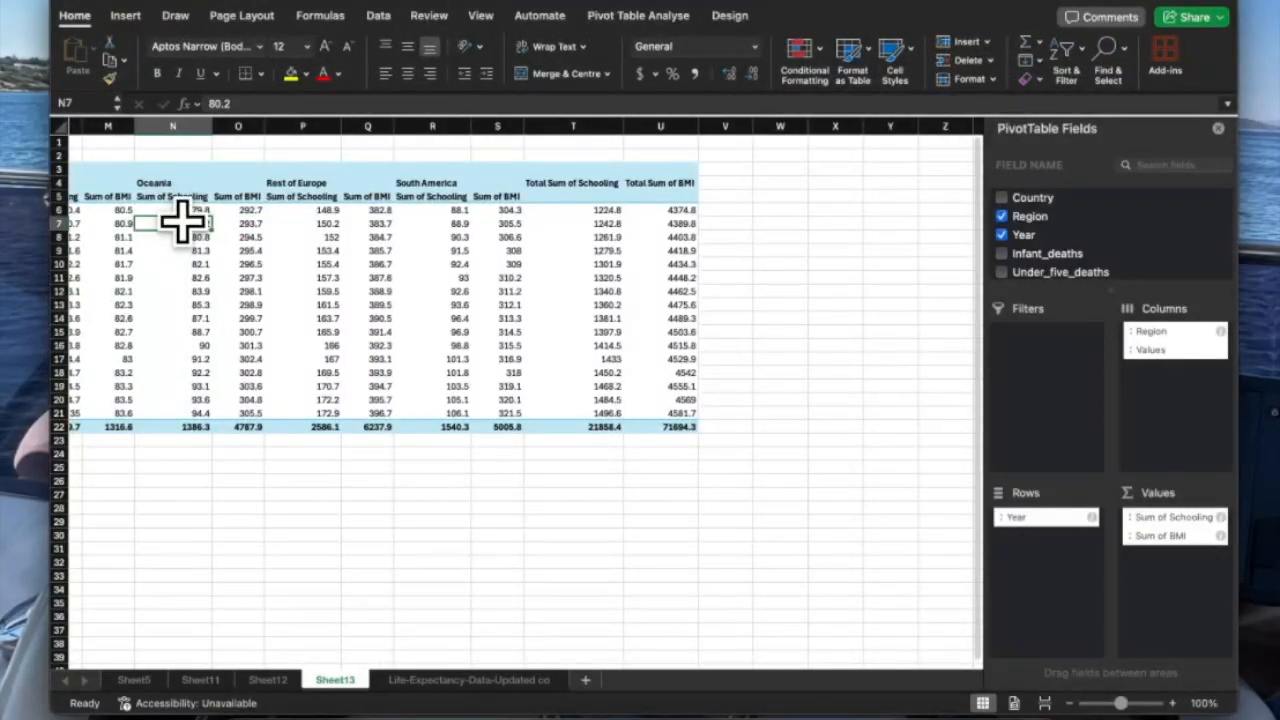
right_click(182, 220)
click(450, 475)
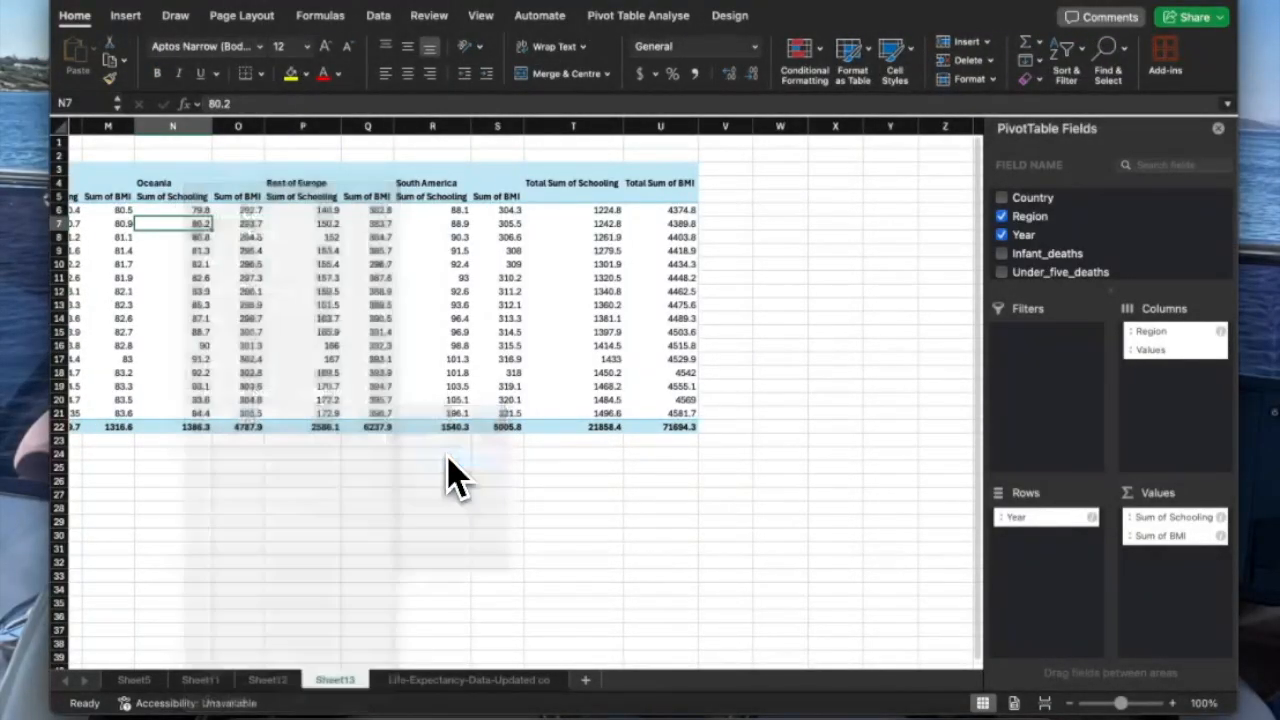
right_click(372, 320)
mouse_move(430, 417)
click(605, 457)
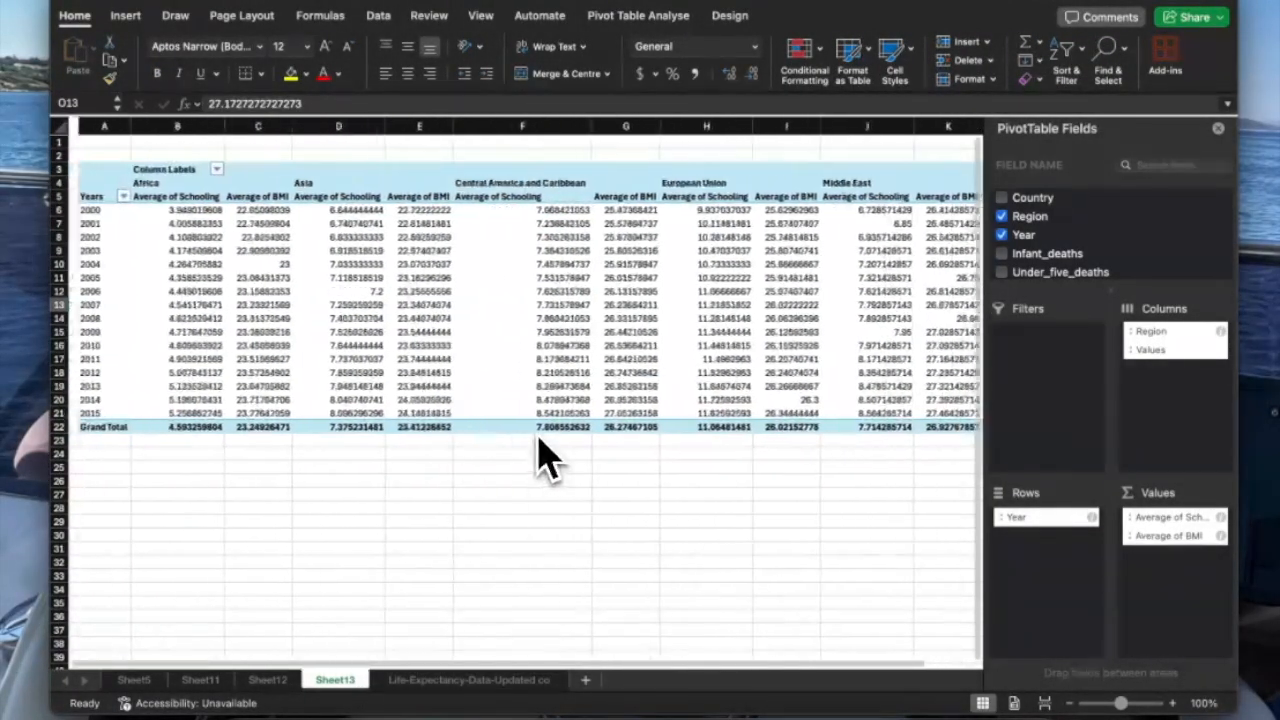
Reselect the averaged pivot data and copy it.
drag(95, 183, 873, 412)
right_click(858, 396)
click(886, 336)
Paste the copied pivot averages into a new blank workbook and widen all columns.
click(706, 718)
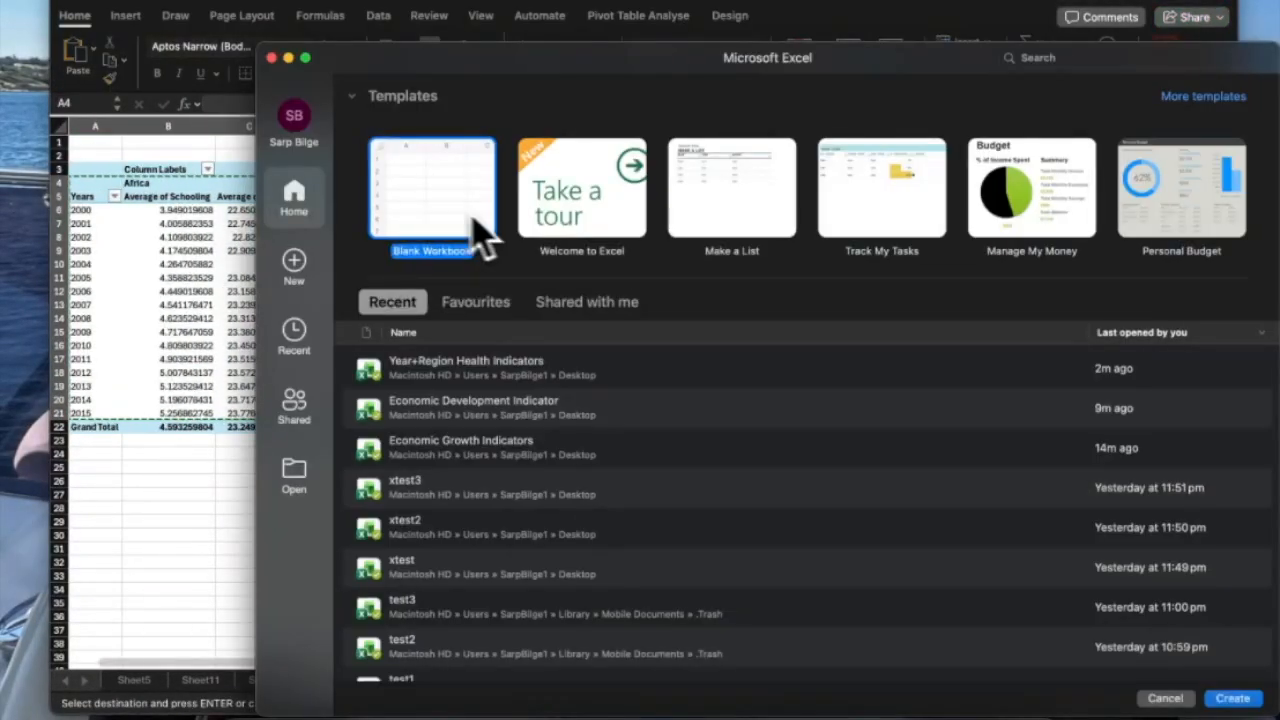
double_click(440, 212)
key(super+v)
click(195, 182)
click(60, 131)
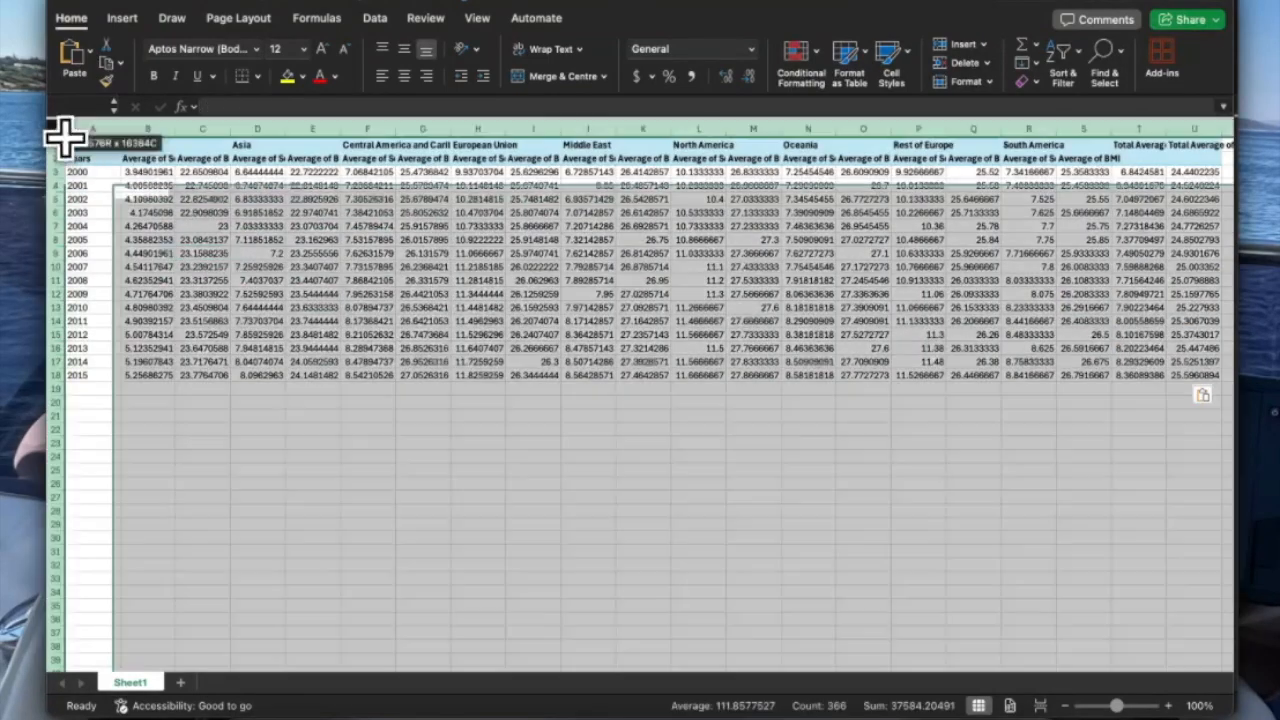
drag(121, 129, 213, 158)
double_click(122, 150)
Prefix the Africa and Asia Schooling/BMI headers with their region names.
click(271, 143)
double_click(212, 144)
double_click(367, 159)
key(super+v)
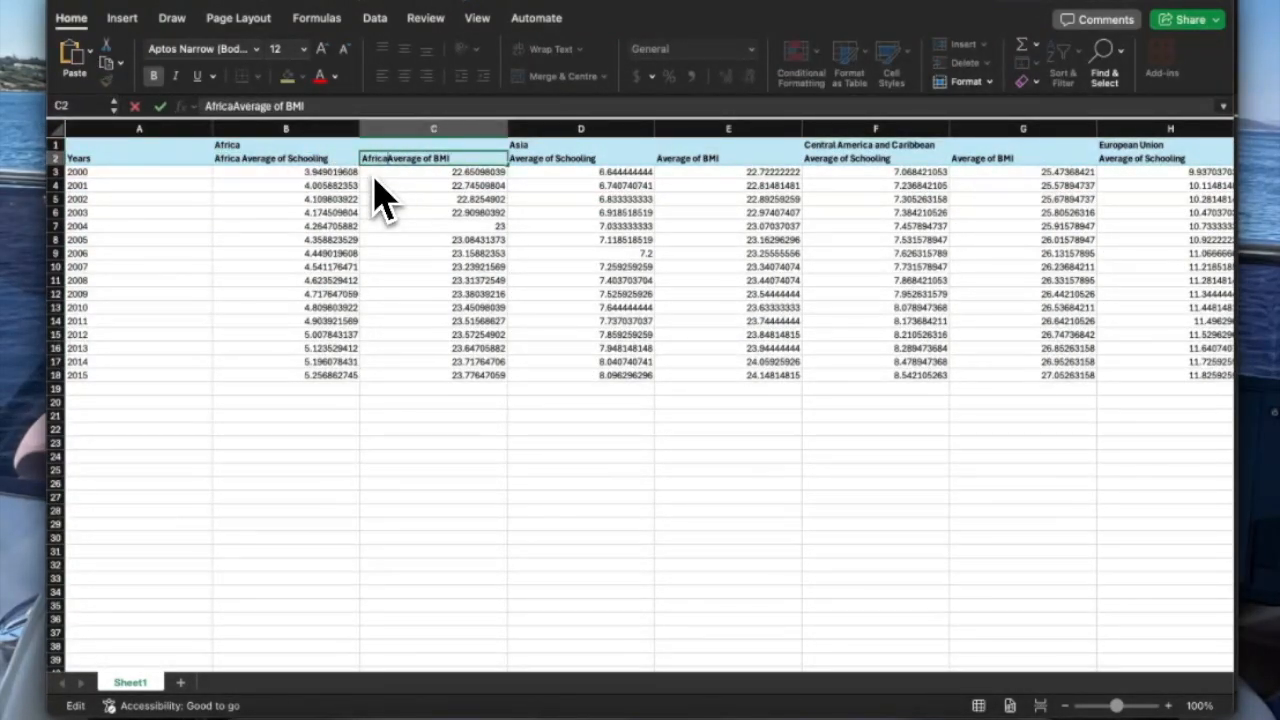
click(530, 146)
double_click(514, 157)
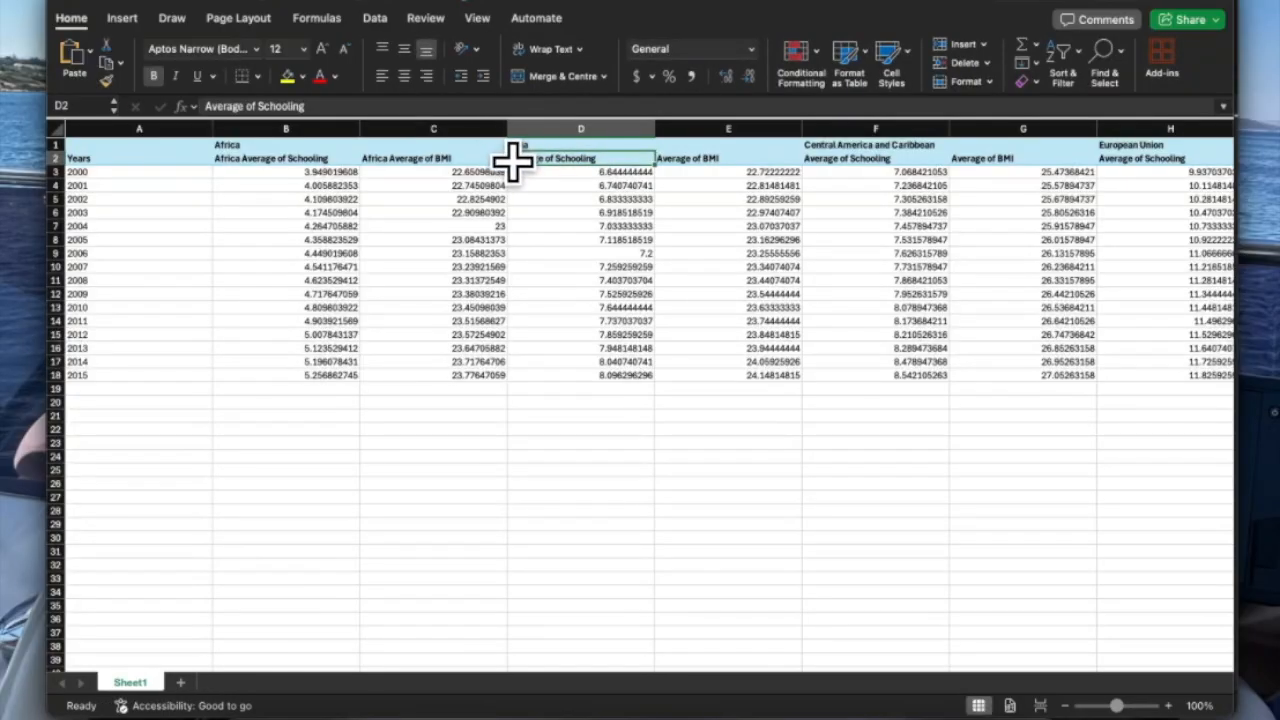
double_click(658, 158)
key(super+v)
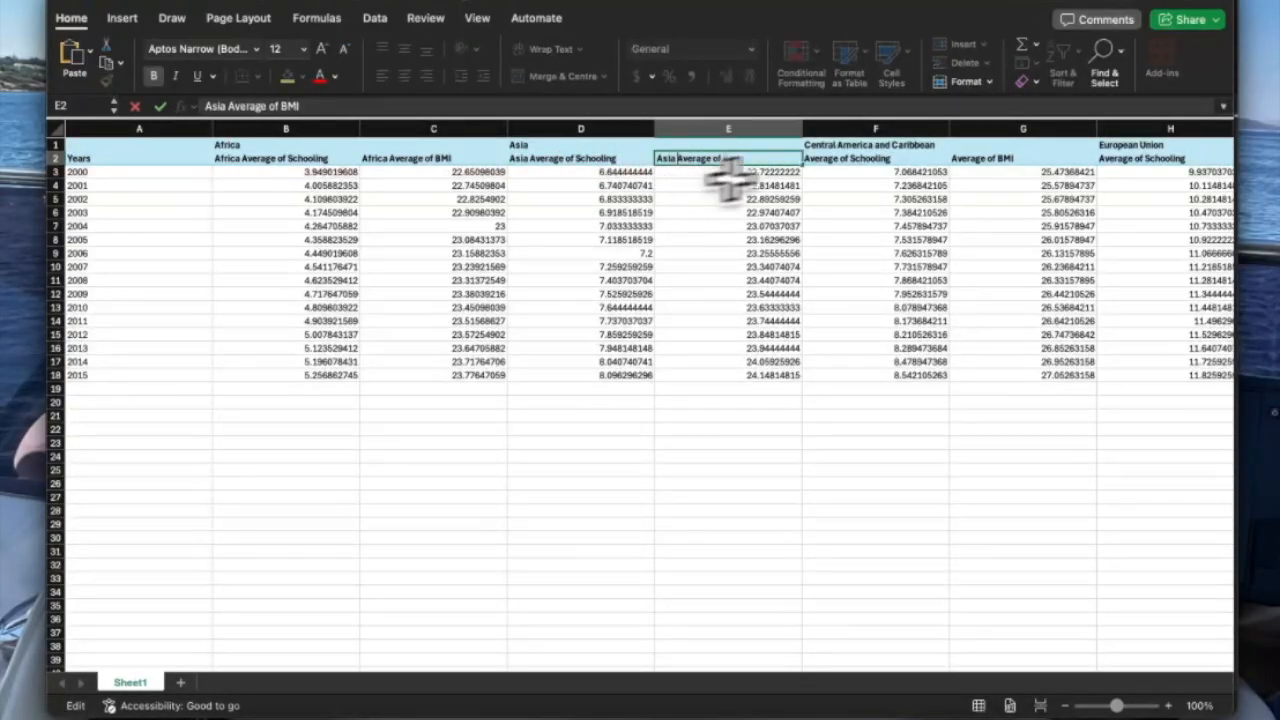
Prefix headers F2 and G2 with 'Central America and Caribbean'.
double_click(853, 145)
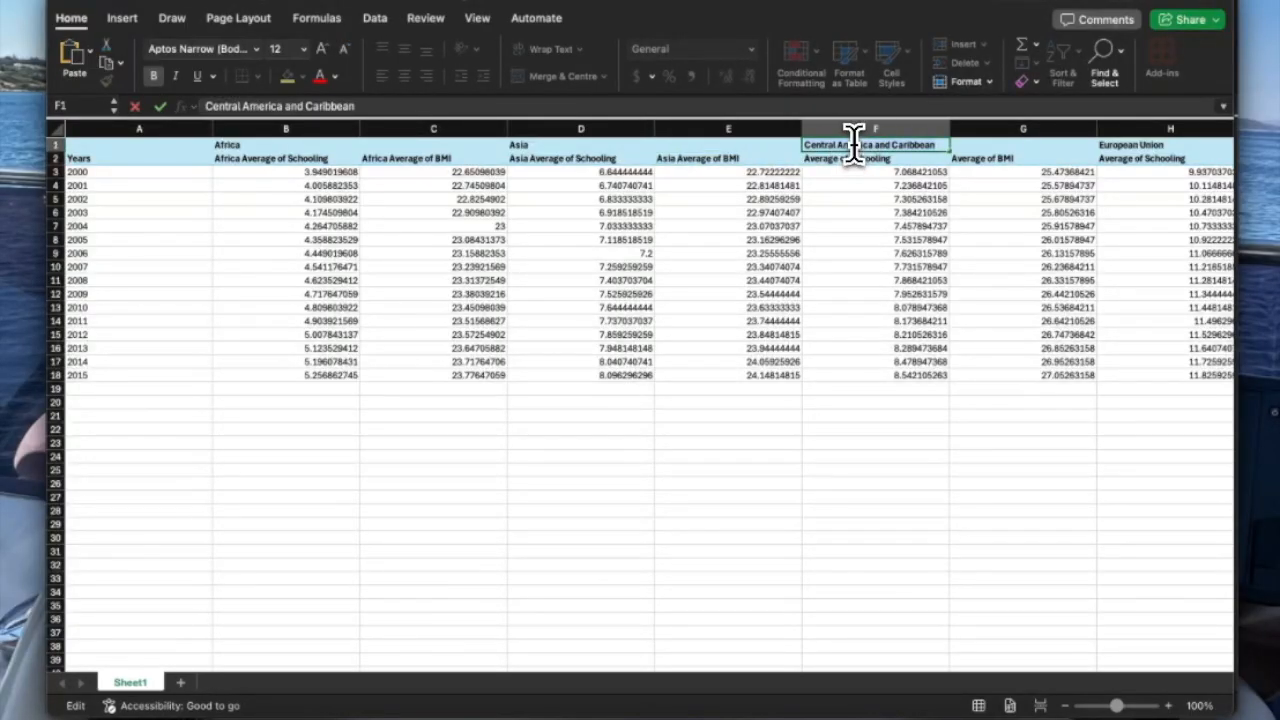
double_click(810, 158)
key(super+v)
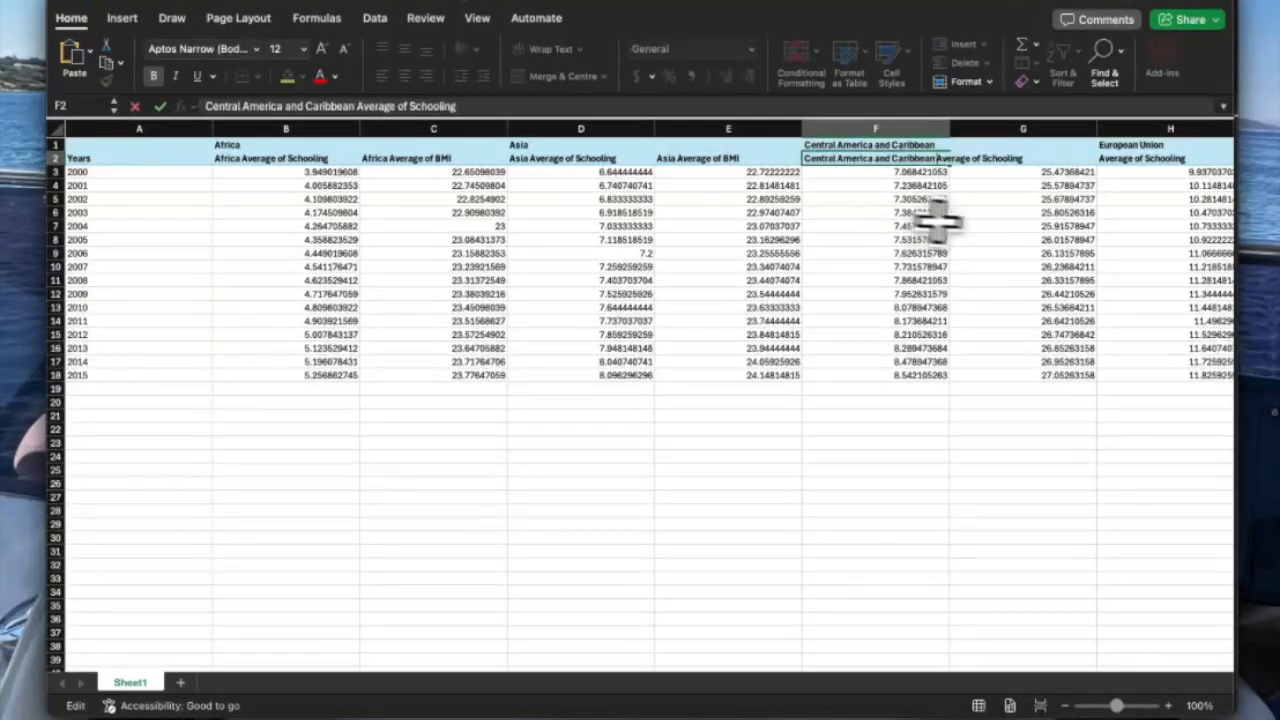
double_click(956, 158)
key(super+v)
click(985, 214)
Prefix headers H2 and I2 with 'European Union'.
scroll(985, 214, right, 2)
double_click(1028, 145)
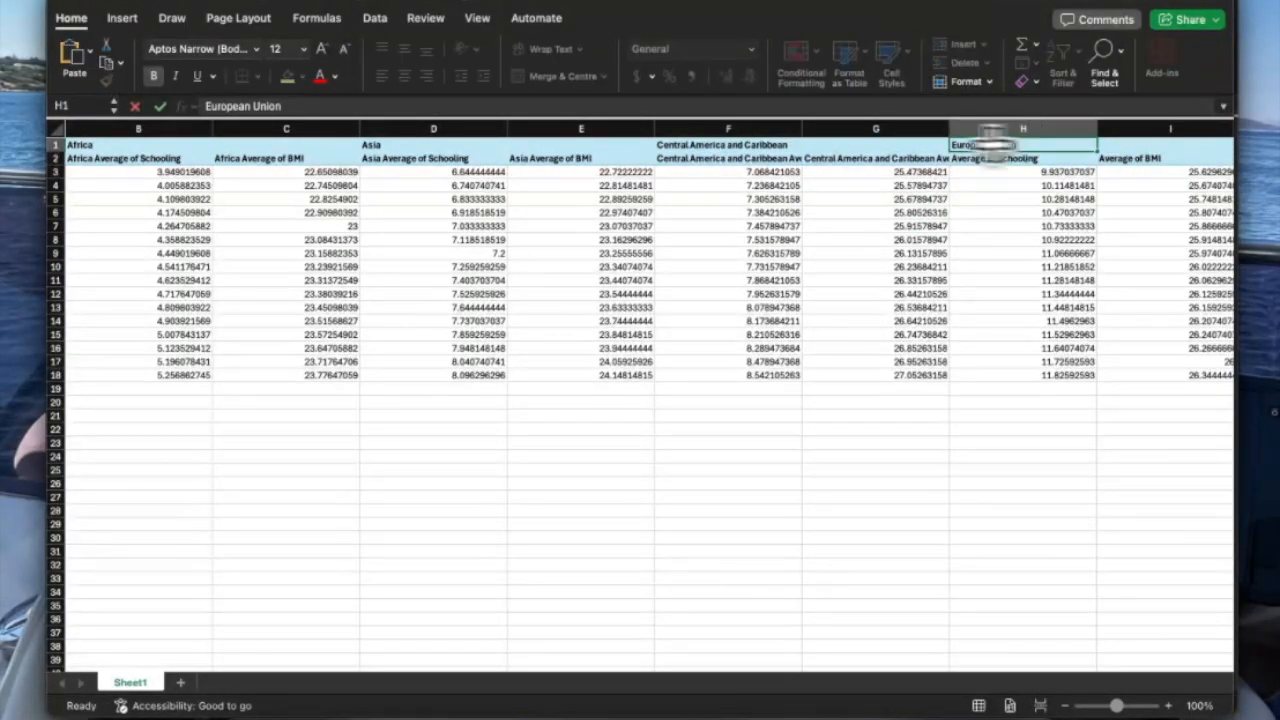
double_click(965, 158)
key(super+v)
click(1000, 199)
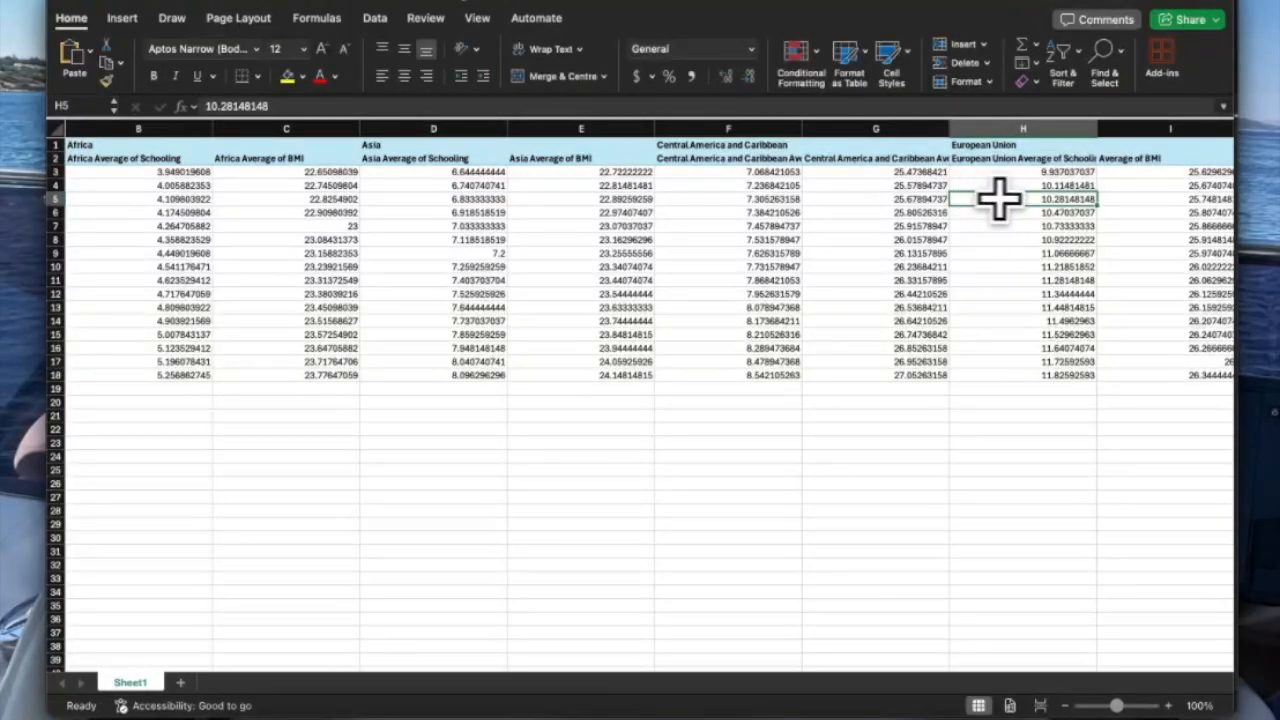
scroll(1000, 199, right, 3)
double_click(718, 158)
key(super+v)
click(737, 199)
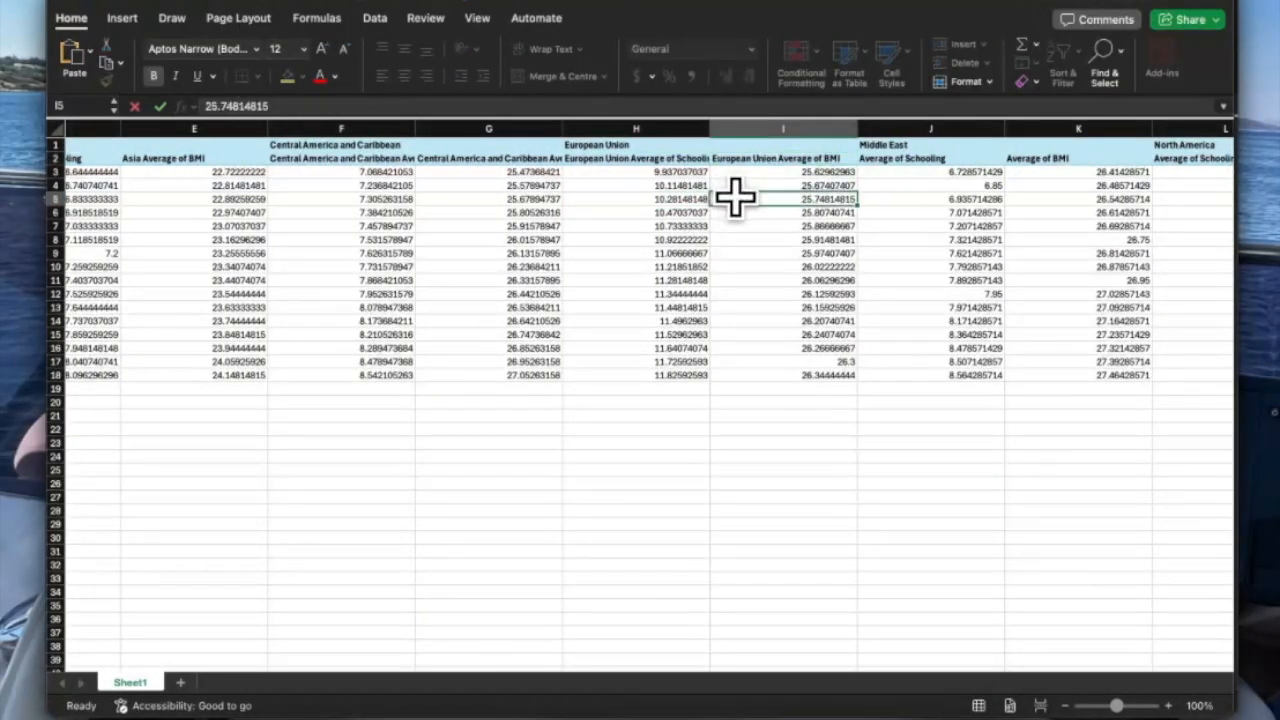
Prefix headers J2 and K2 with 'Middle East'.
double_click(900, 145)
double_click(880, 158)
key(super+v)
double_click(1012, 158)
key(super+v)
click(1024, 185)
Prefix the North America header with its region name.
scroll(1024, 185, right, 2)
scroll(1024, 178, right, 2)
double_click(874, 145)
click(805, 159)
double_click(945, 158)
key(super+v)
click(986, 208)
Prefix the Oceania Schooling and BMI headers with 'Oceania'.
scroll(870, 172, right, 5)
double_click(732, 160)
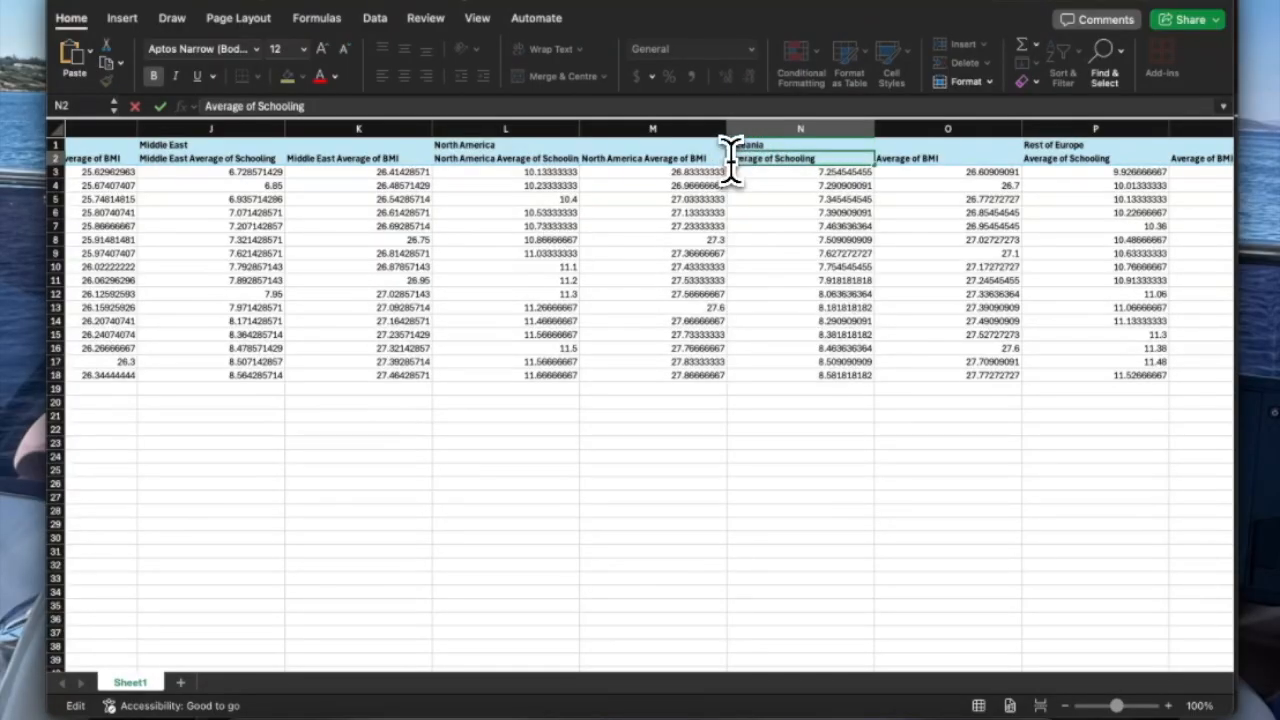
click(849, 212)
double_click(879, 160)
key(super+v)
click(925, 199)
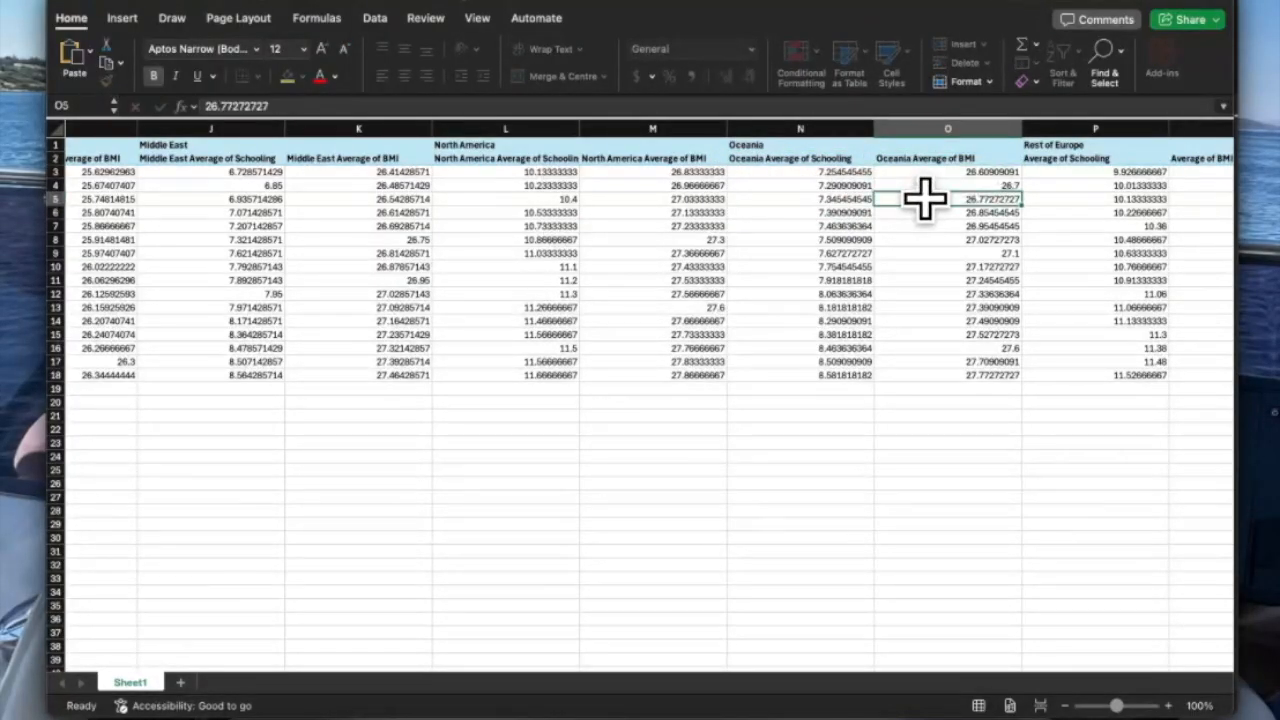
Prefix headers P2 and Q2 with 'Rest of Europe'.
scroll(925, 199, right, 4)
double_click(840, 145)
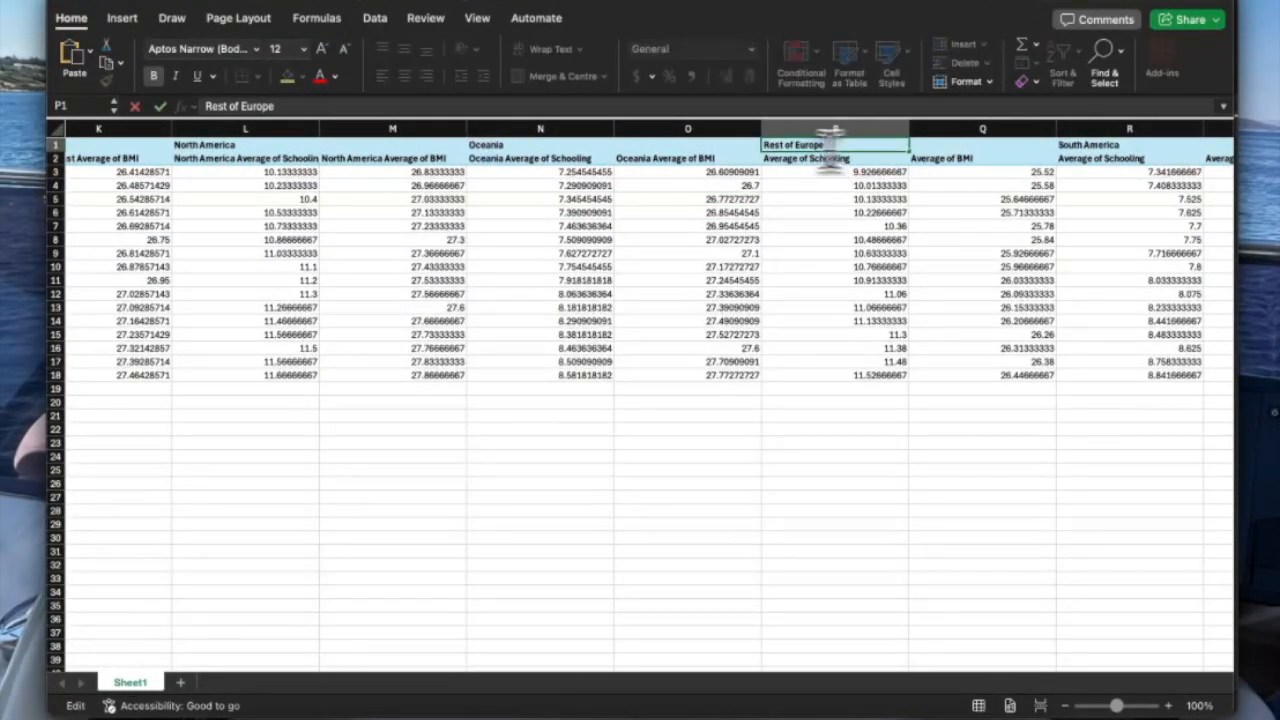
double_click(768, 159)
click(822, 210)
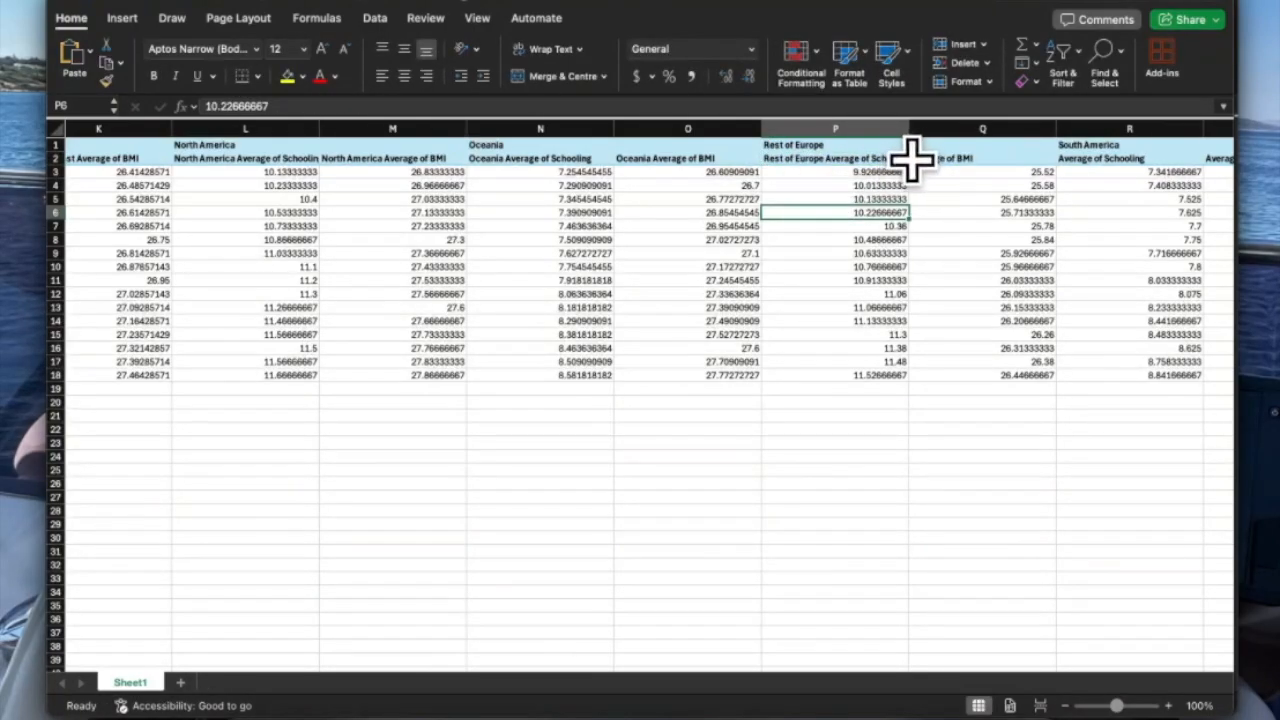
double_click(914, 160)
key(super+v)
click(942, 222)
Prefix headers R2 and S2 with 'South America'.
scroll(940, 220, right, 6)
double_click(702, 145)
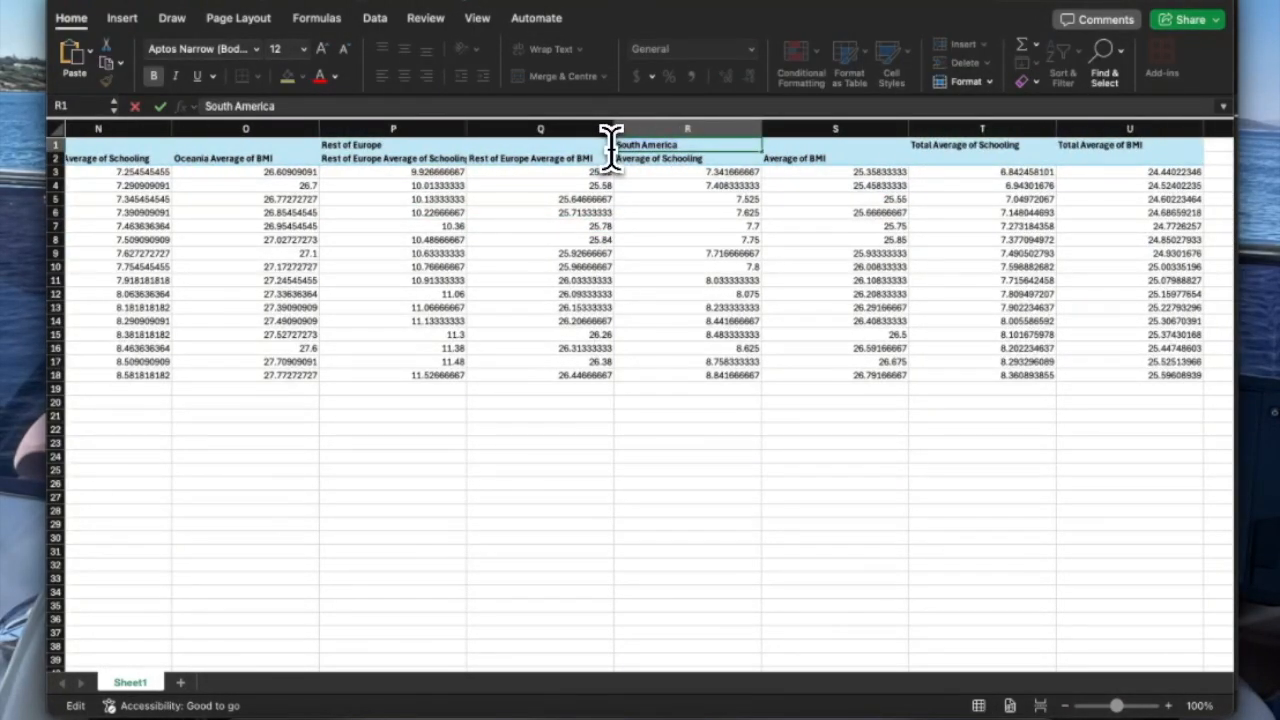
double_click(616, 162)
key(super+v)
click(629, 197)
double_click(766, 160)
key(super+v)
click(860, 226)
Rename totals headers T2 and U2 to World Average of Schooling and World Average of BMI.
double_click(962, 159)
text(World Averag)
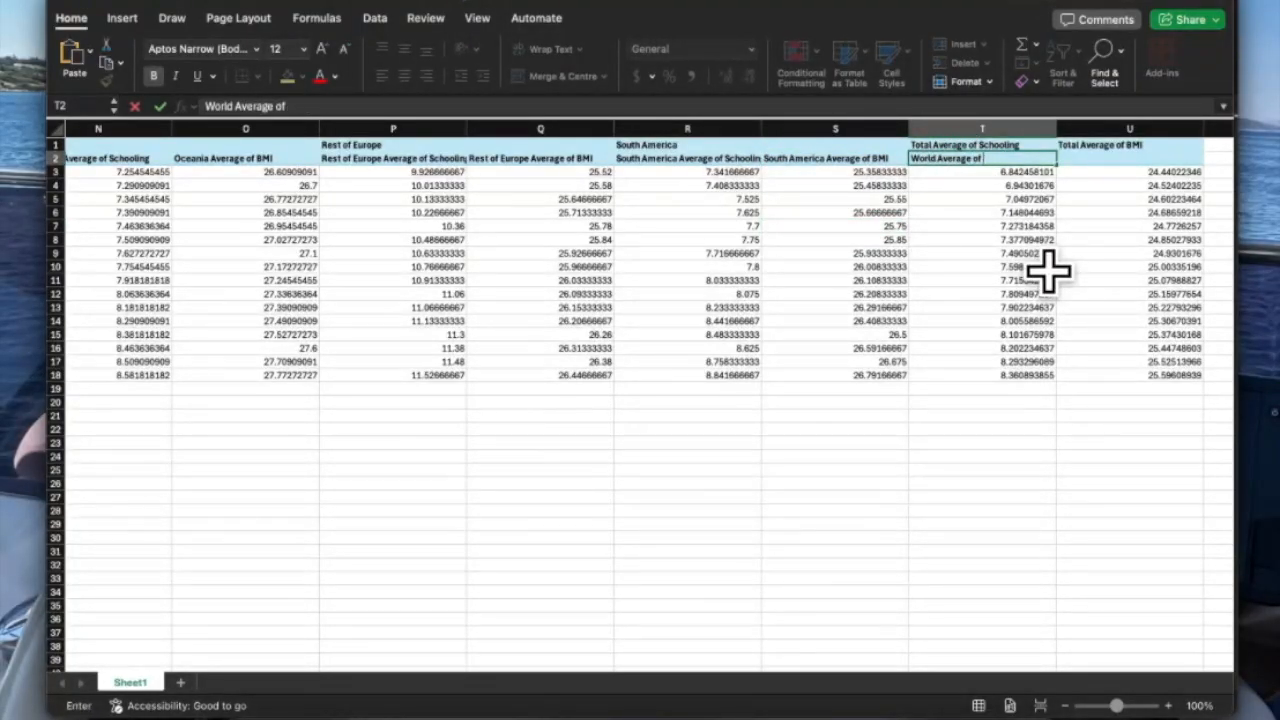
double_click(1082, 160)
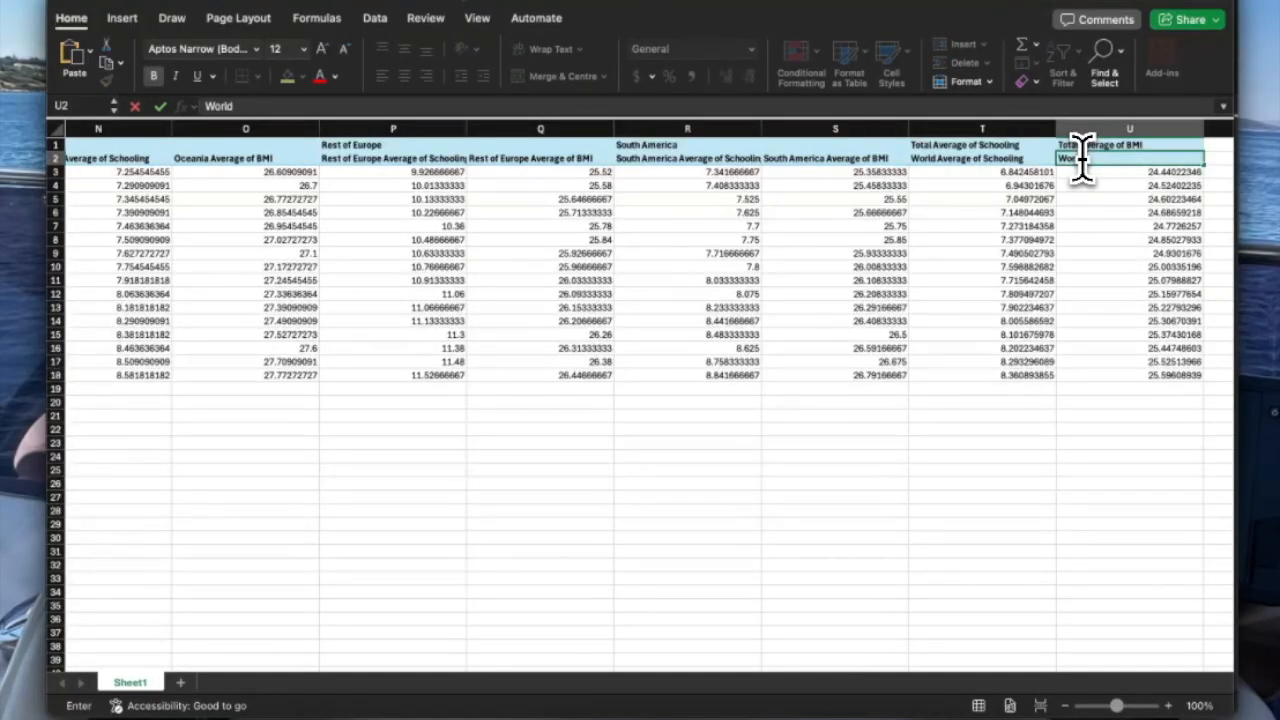
text(World Average of BMI)
click(1103, 264)
scroll(1103, 264, left, 20)
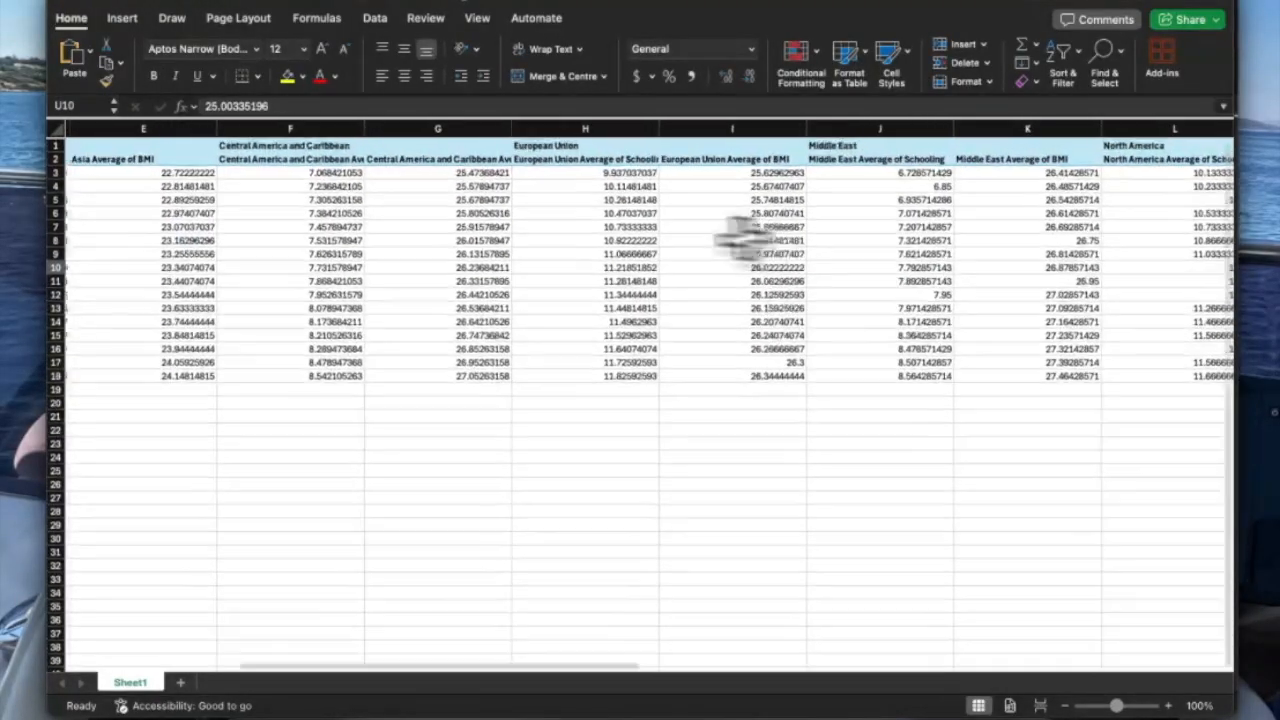
Delete the region-name row 1 and save the workbook to the Desktop.
right_click(56, 145)
click(84, 261)
click(428, 294)
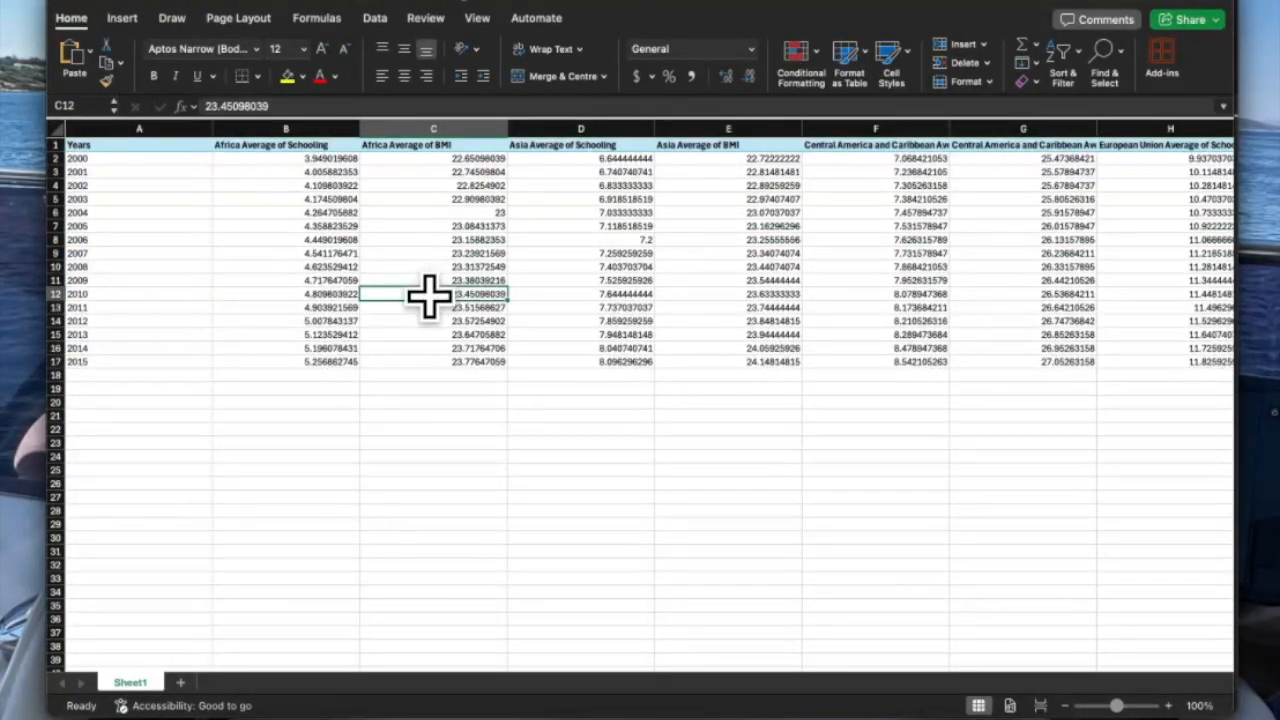
key(super+s)
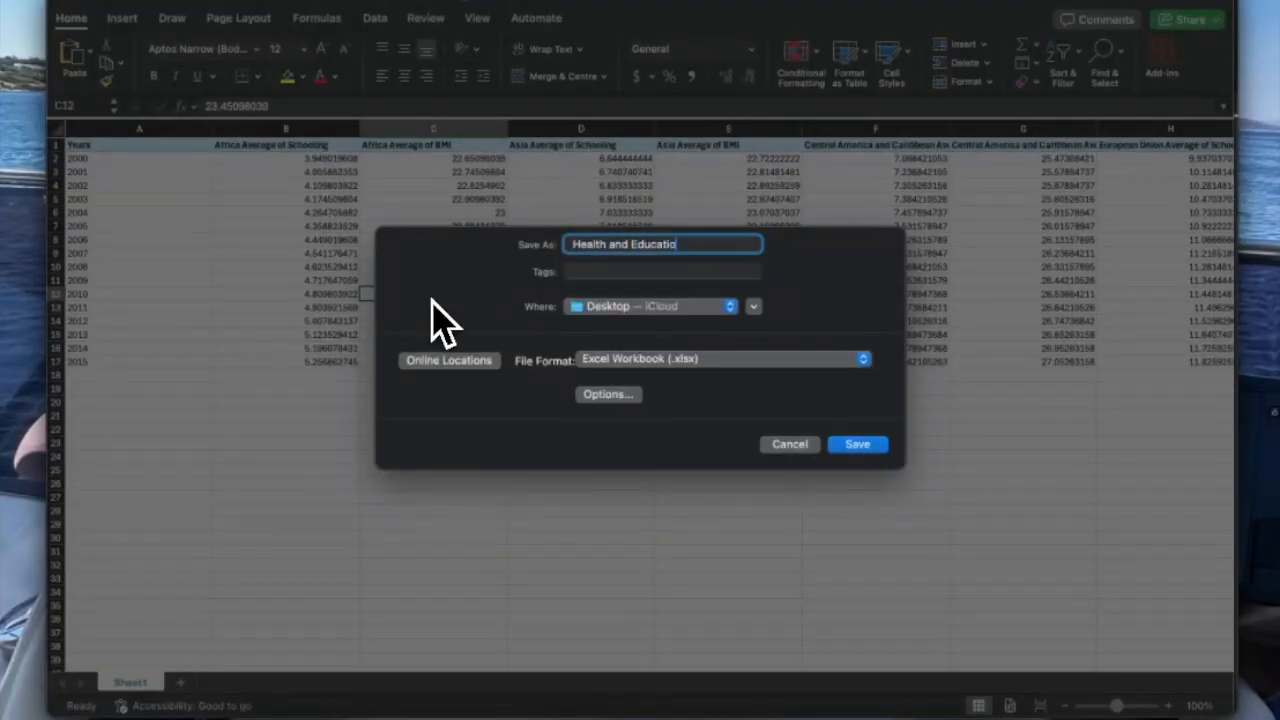
key(Return)
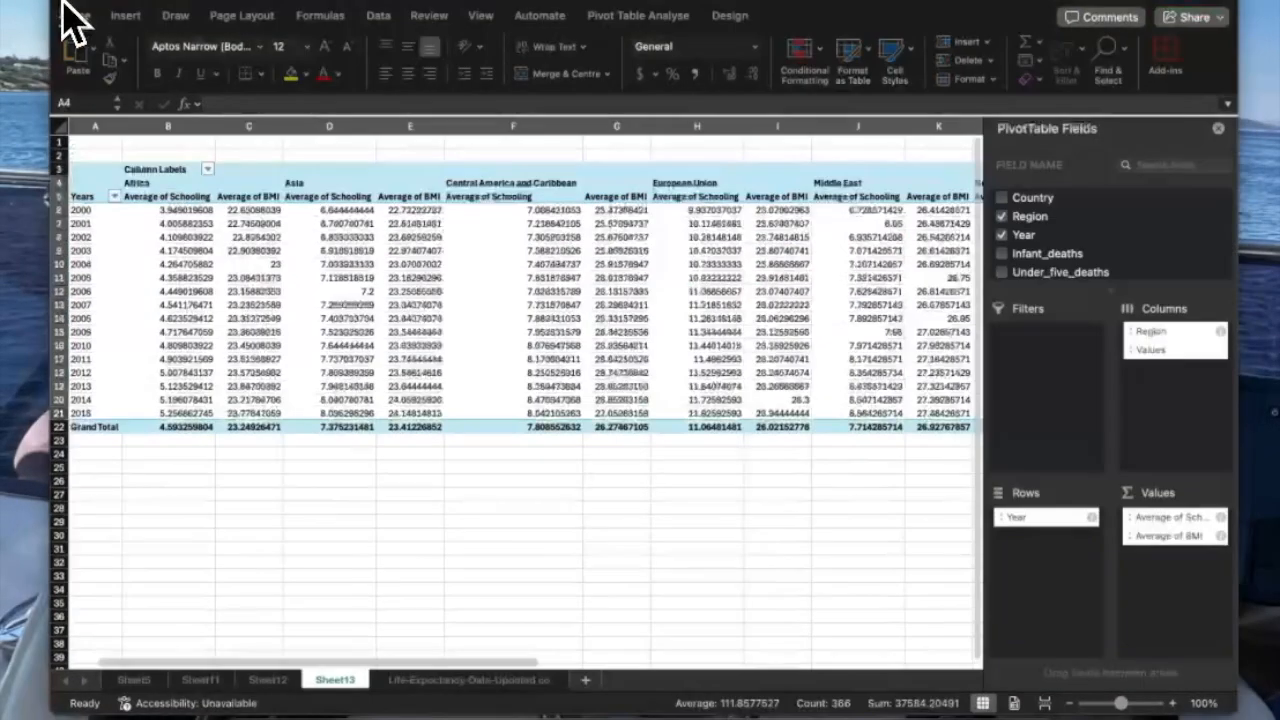
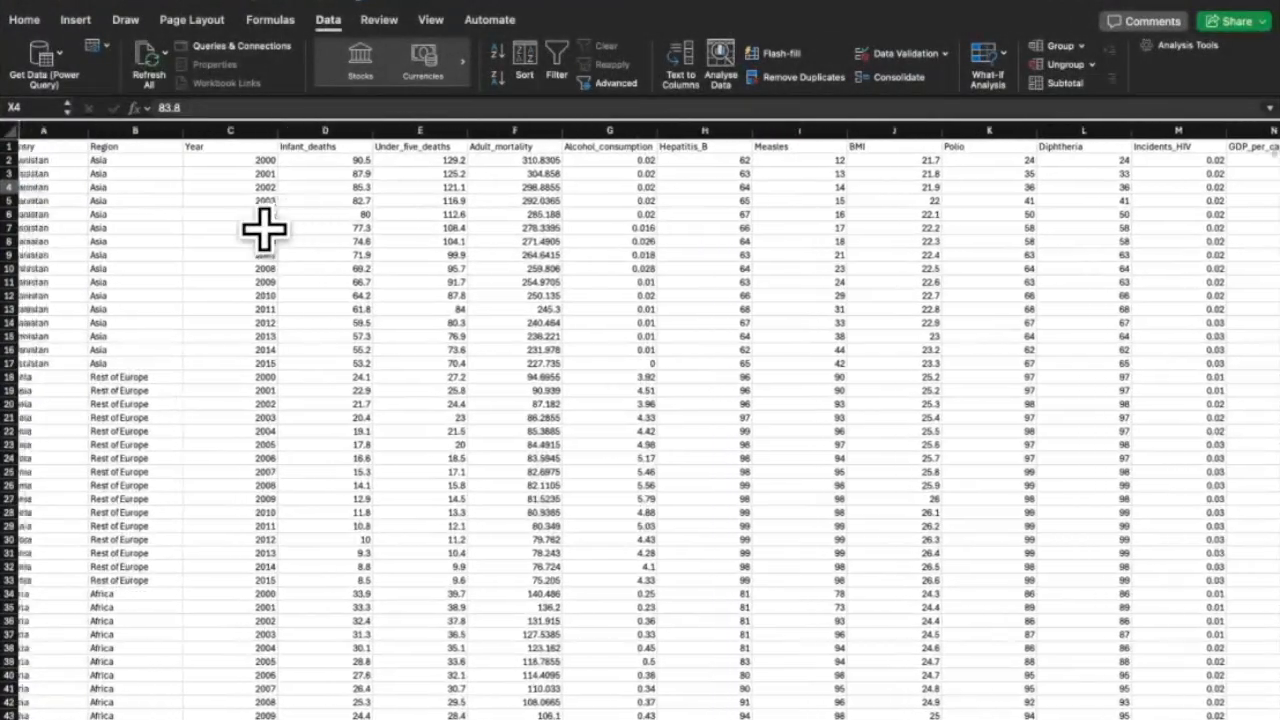
Inspect the Afghanistan 2003 row, the X3 average formula and U5's value of 57.3.
drag(45, 162, 57, 195)
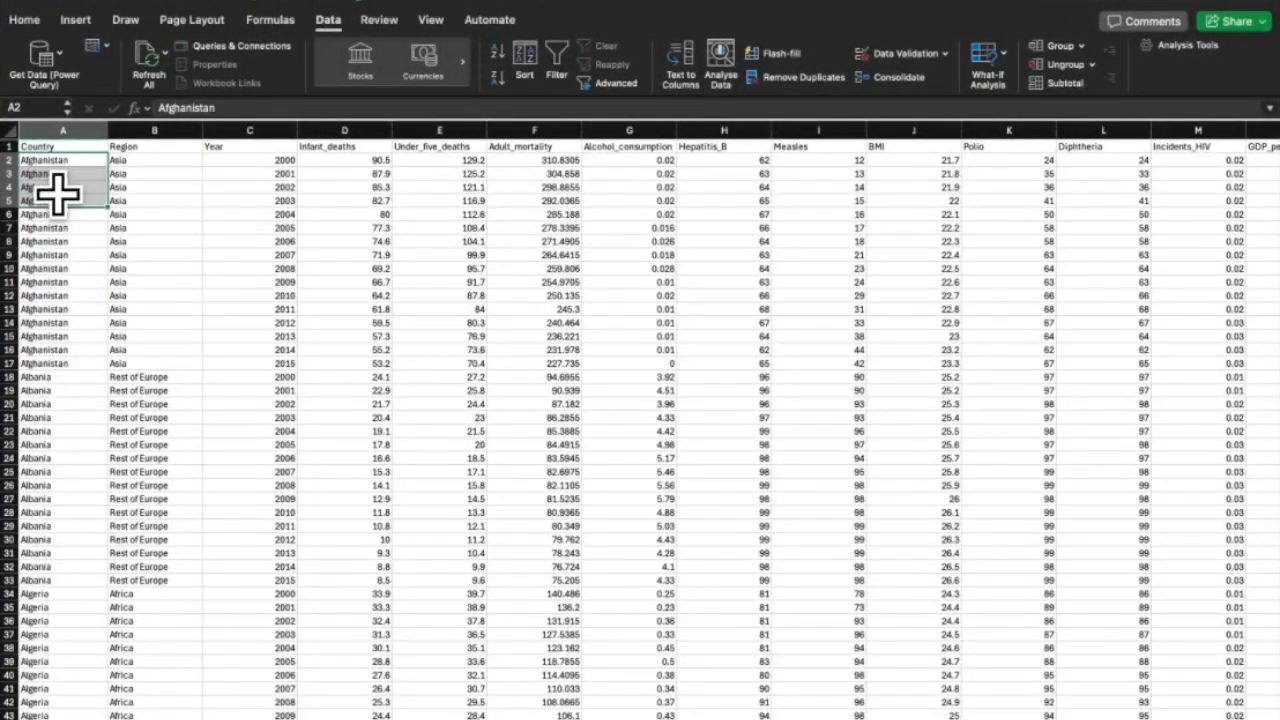
click(254, 201)
click(12, 201)
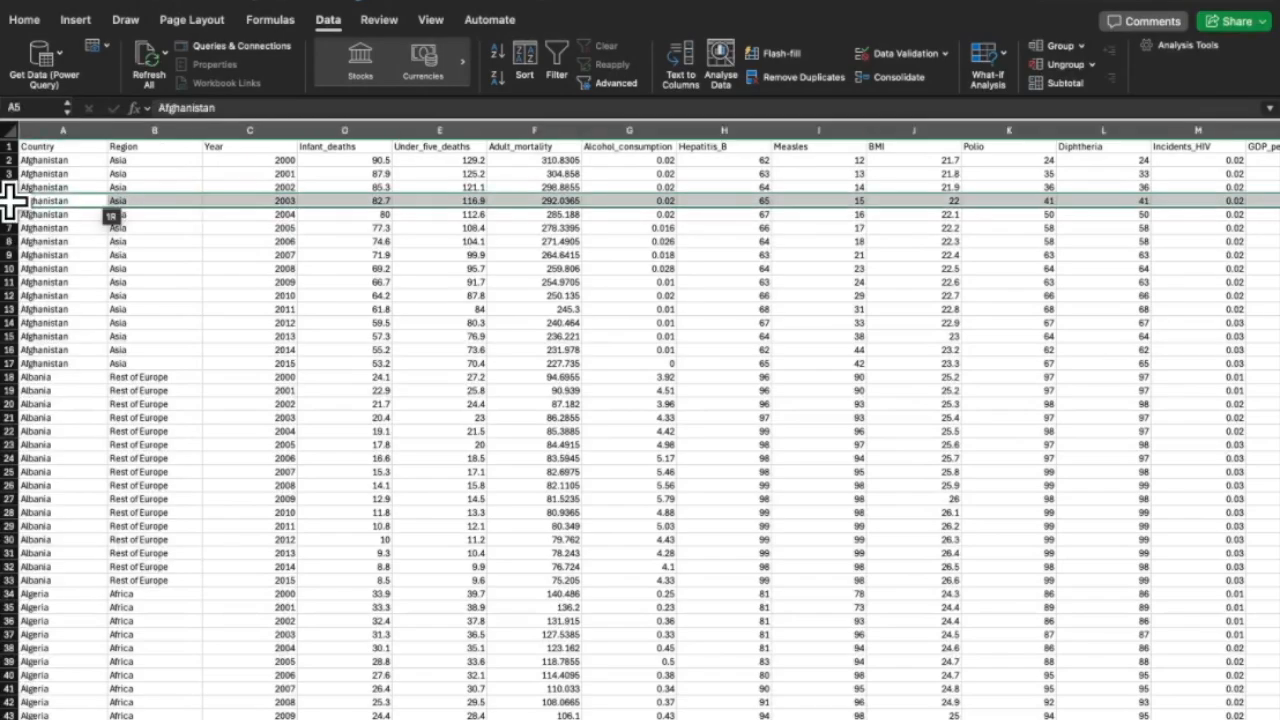
scroll(286, 214, right, 15)
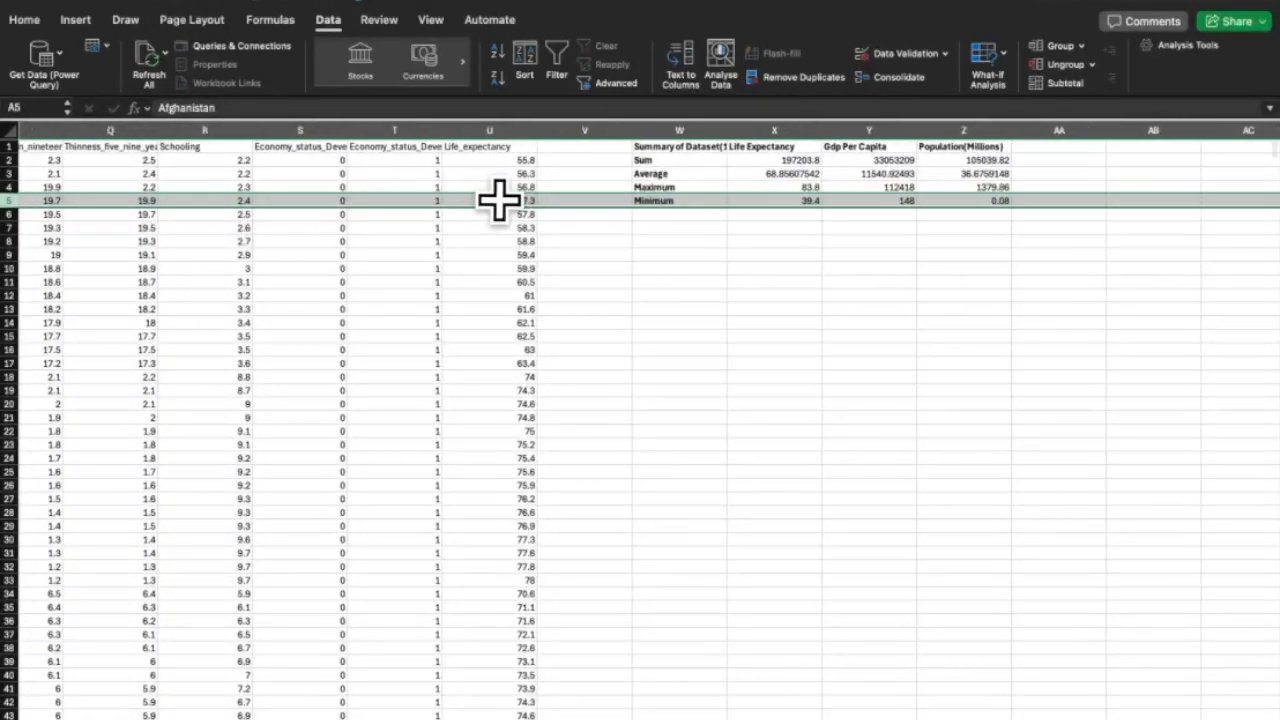
double_click(500, 201)
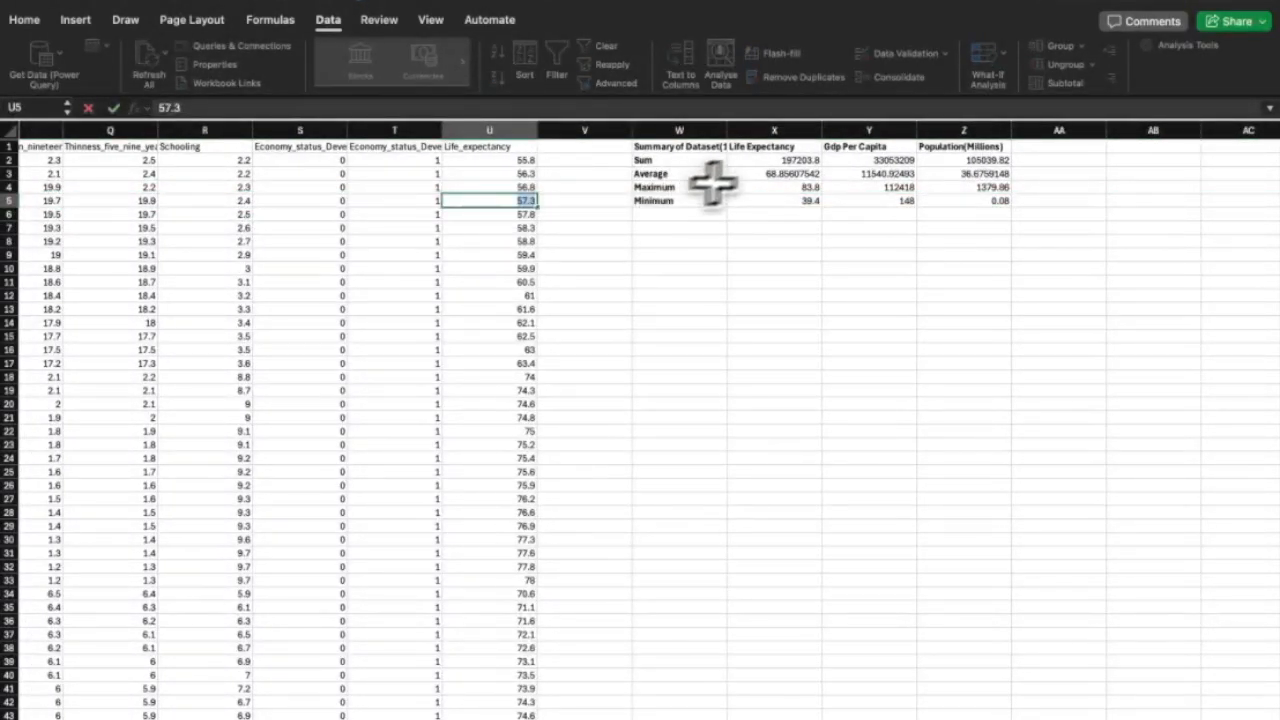
click(771, 174)
double_click(752, 175)
key(Escape)
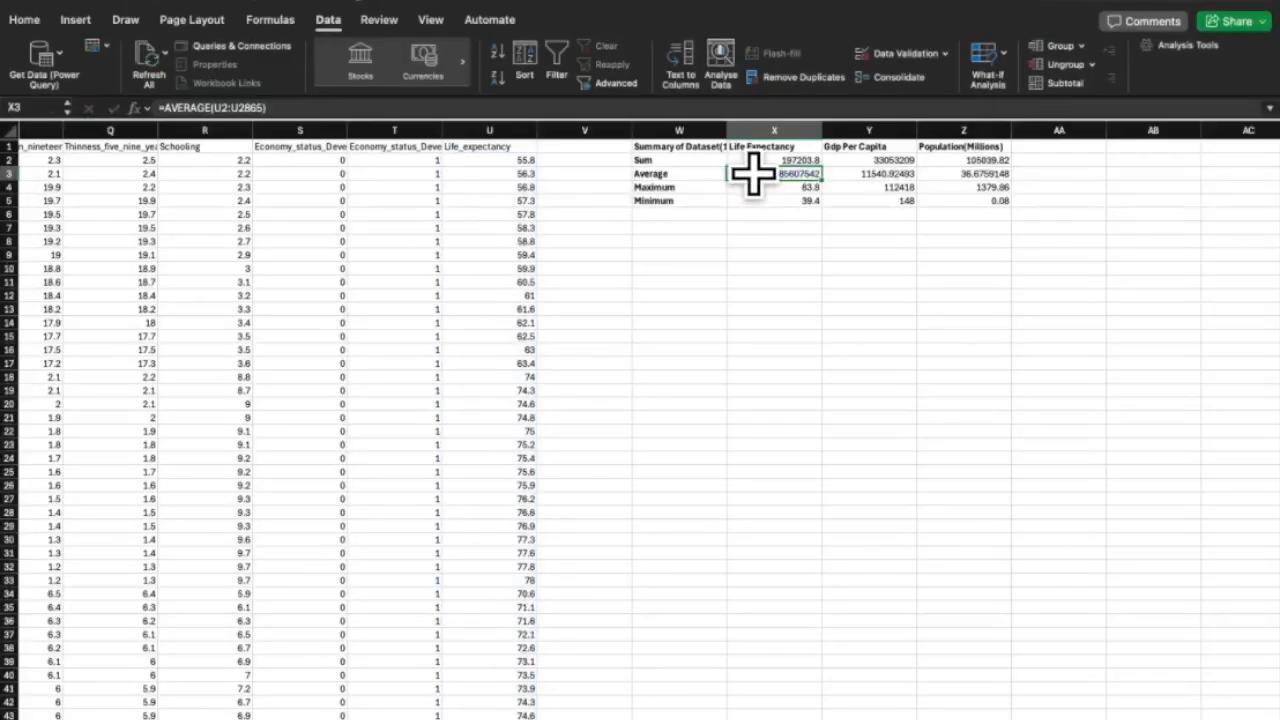
click(529, 201)
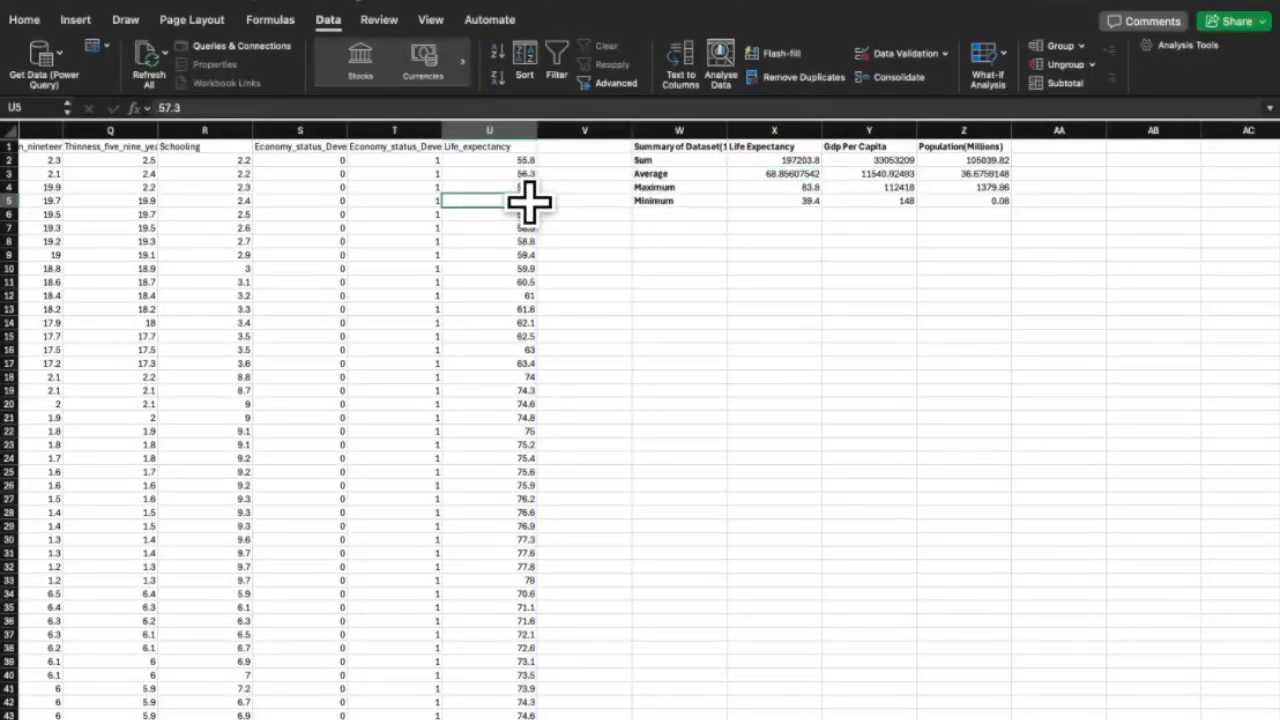
double_click(529, 201)
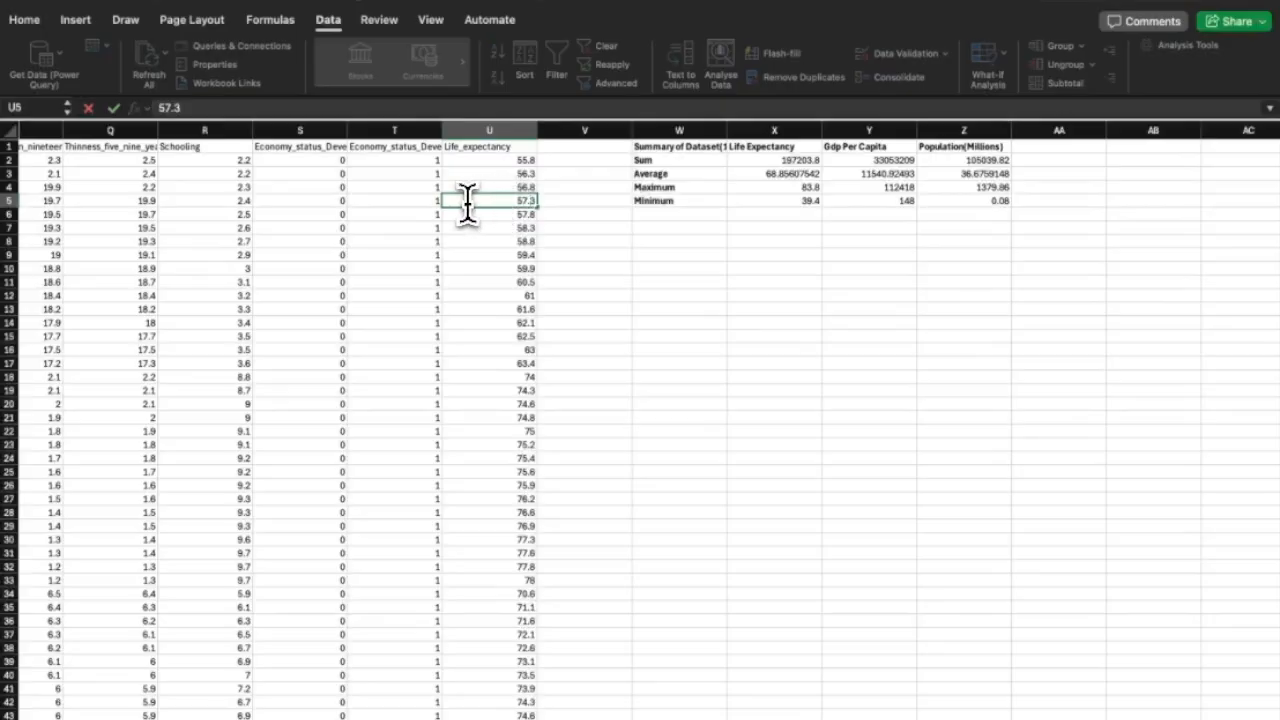
click(566, 197)
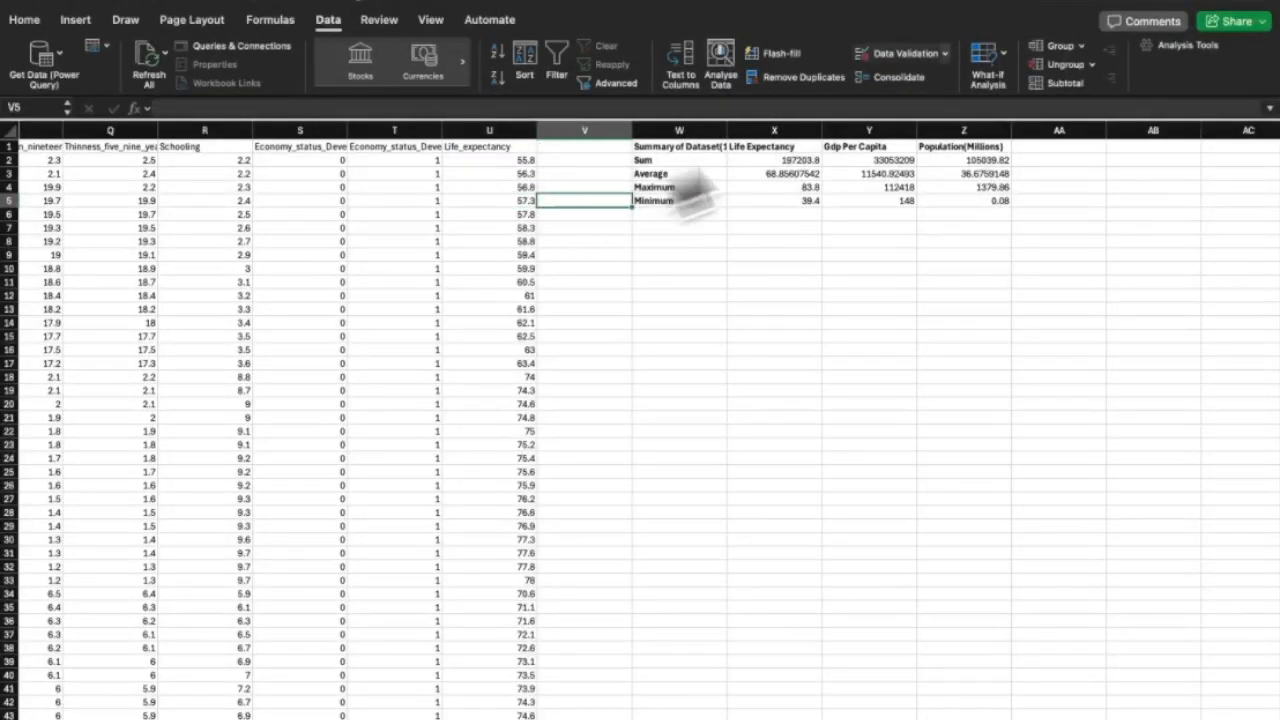
Use Goal Seek to set X3 to 70 by changing cell V5.
click(985, 52)
click(1010, 102)
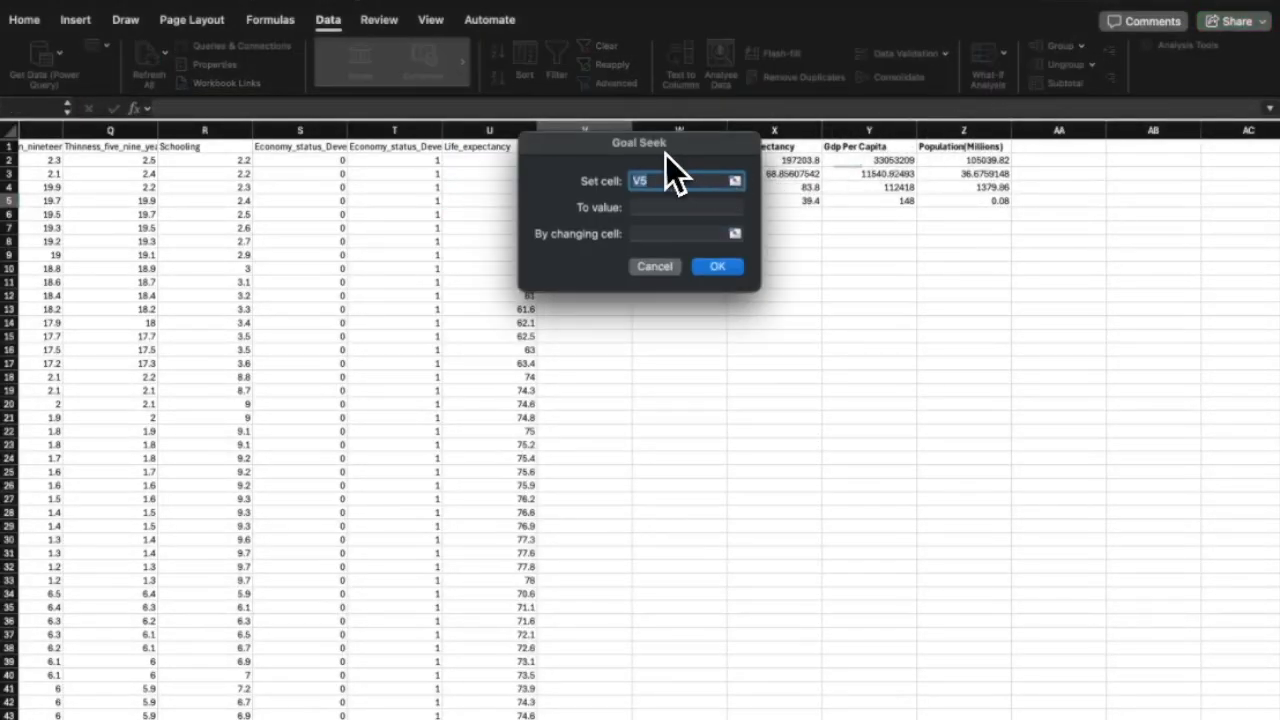
drag(645, 130, 994, 176)
click(773, 177)
click(1068, 241)
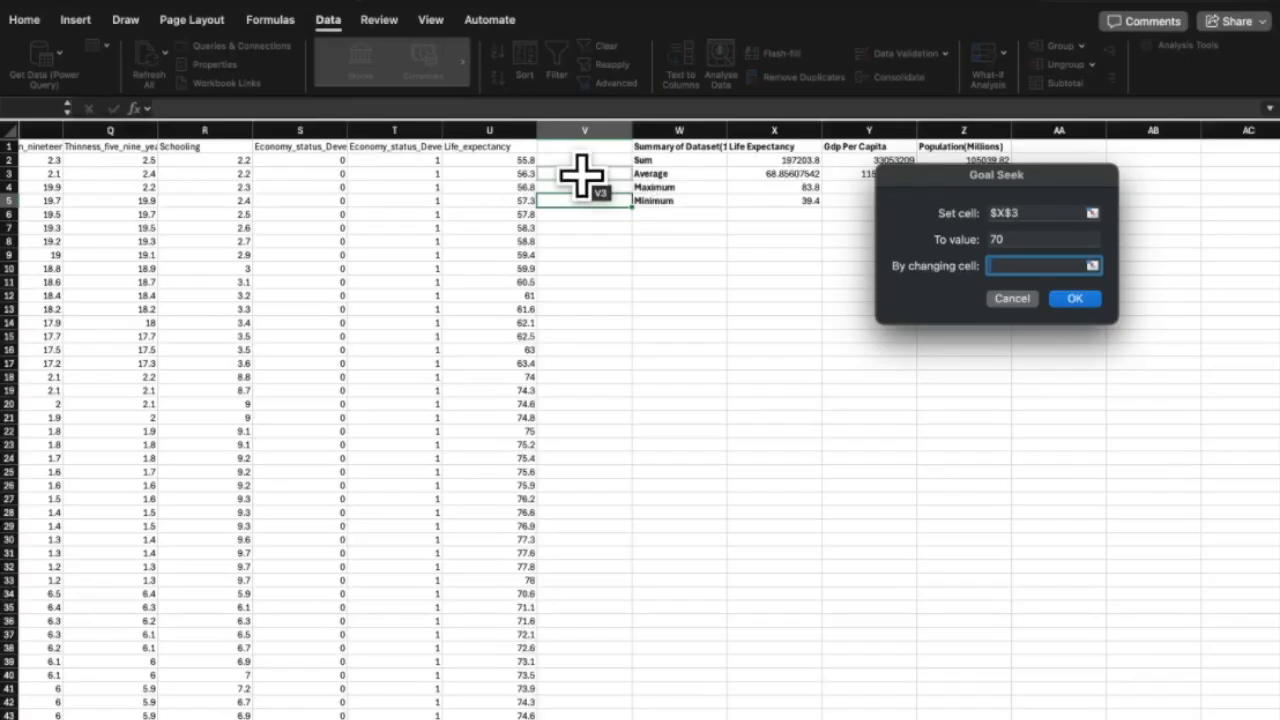
click(545, 200)
click(1074, 299)
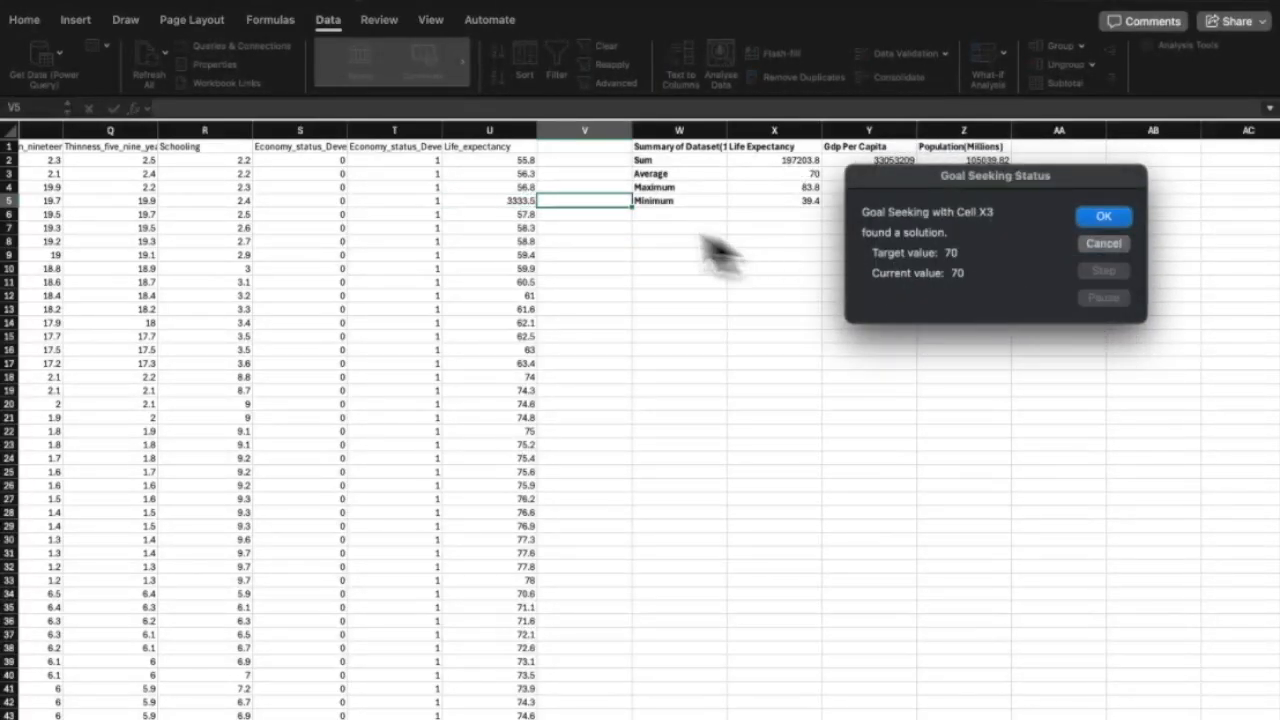
click(1102, 217)
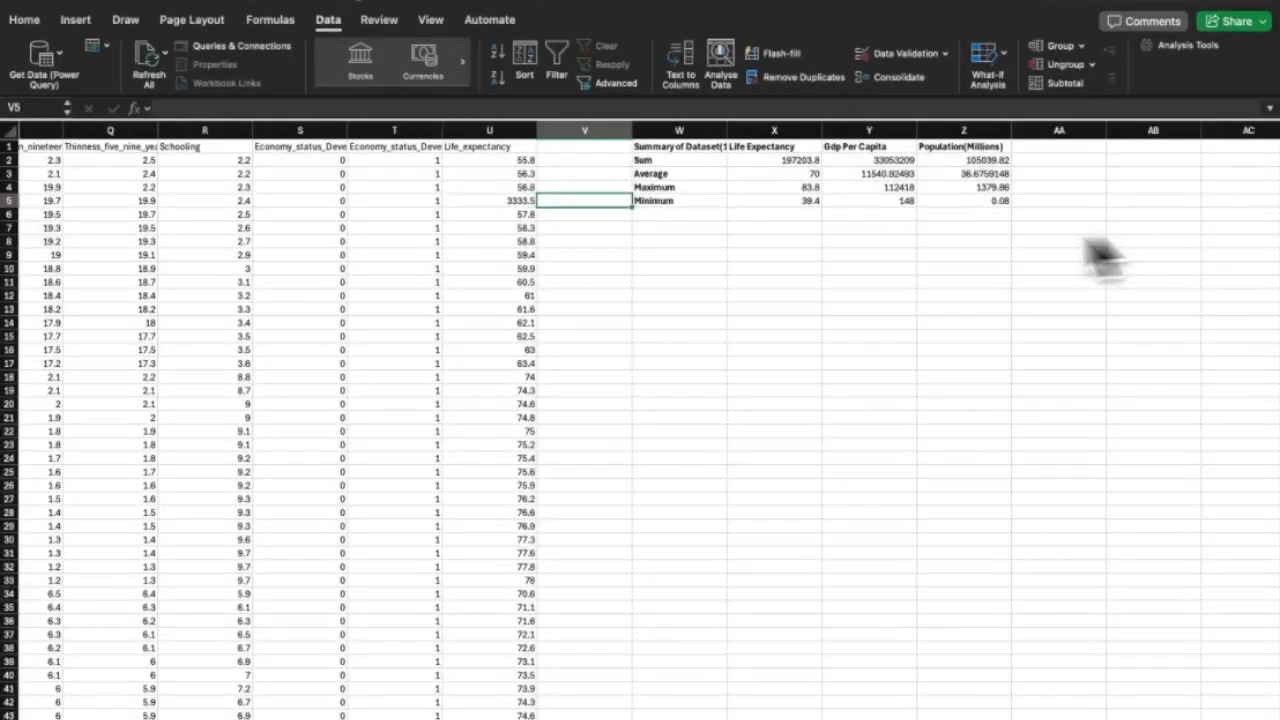
Check that U5 now holds the adjusted value 3333.5.
scroll(535, 240, up, 5)
click(582, 441)
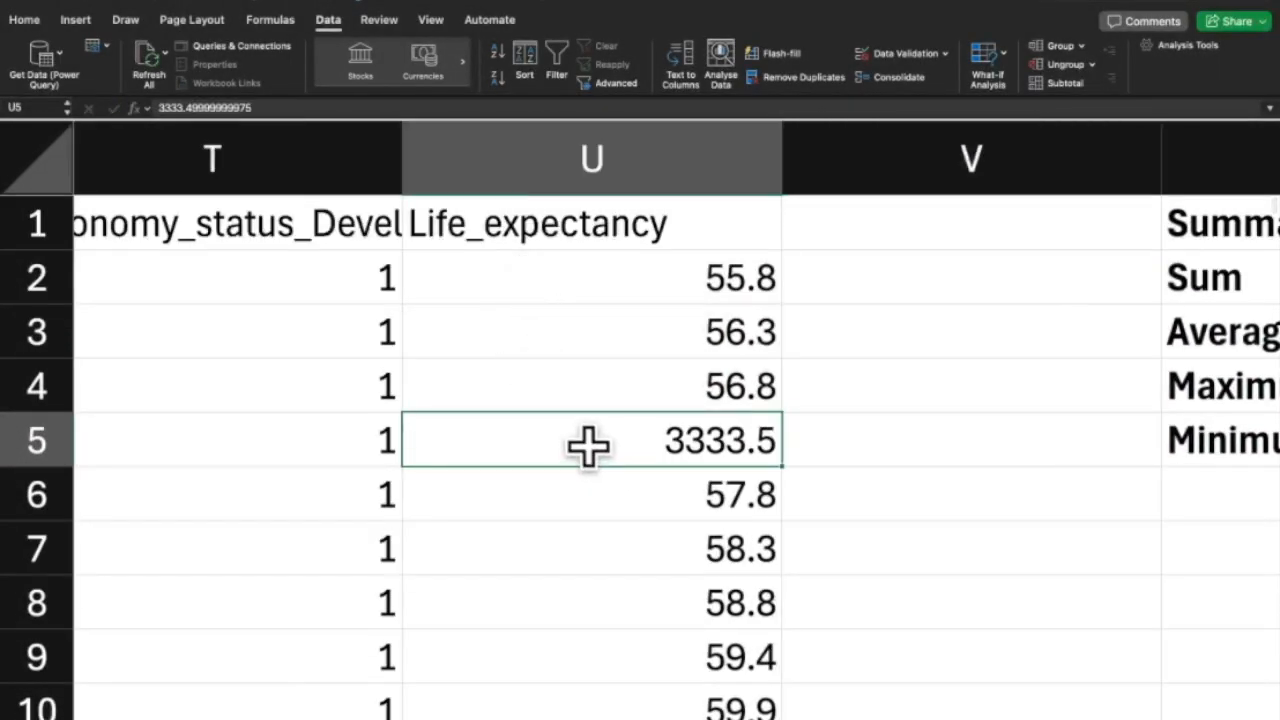
double_click(578, 440)
key(Escape)
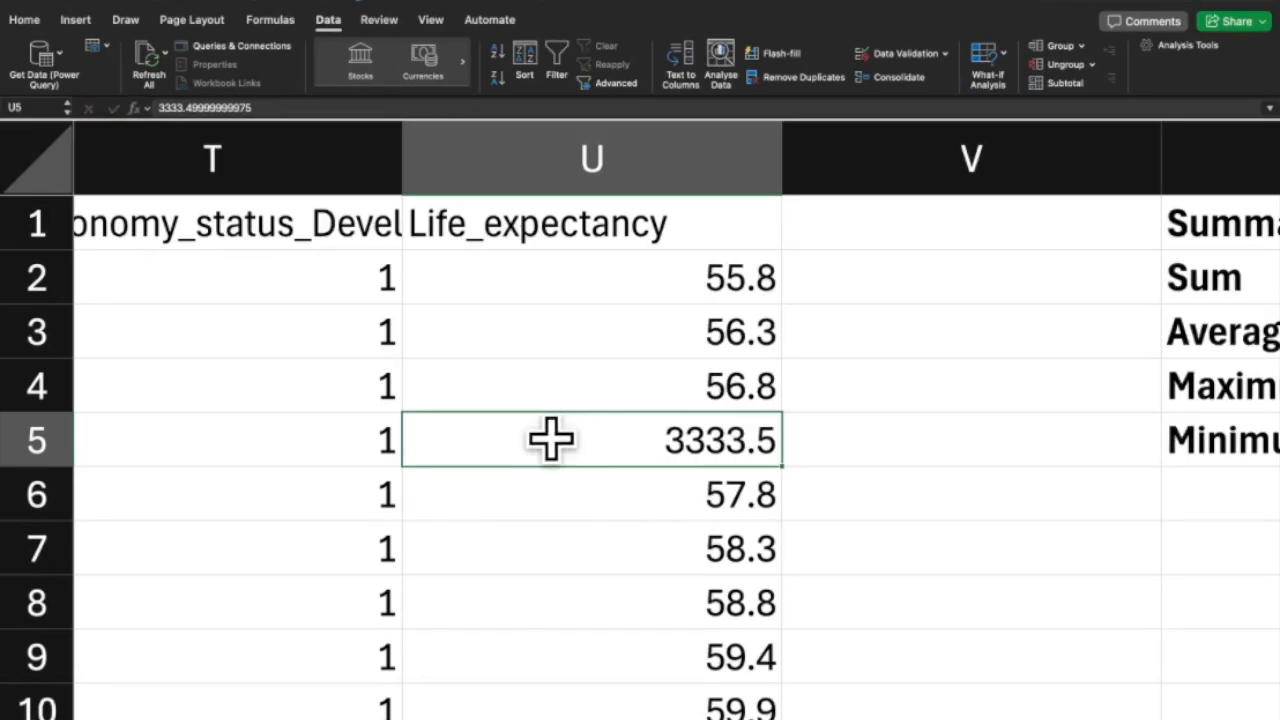
scroll(549, 437, down, 5)
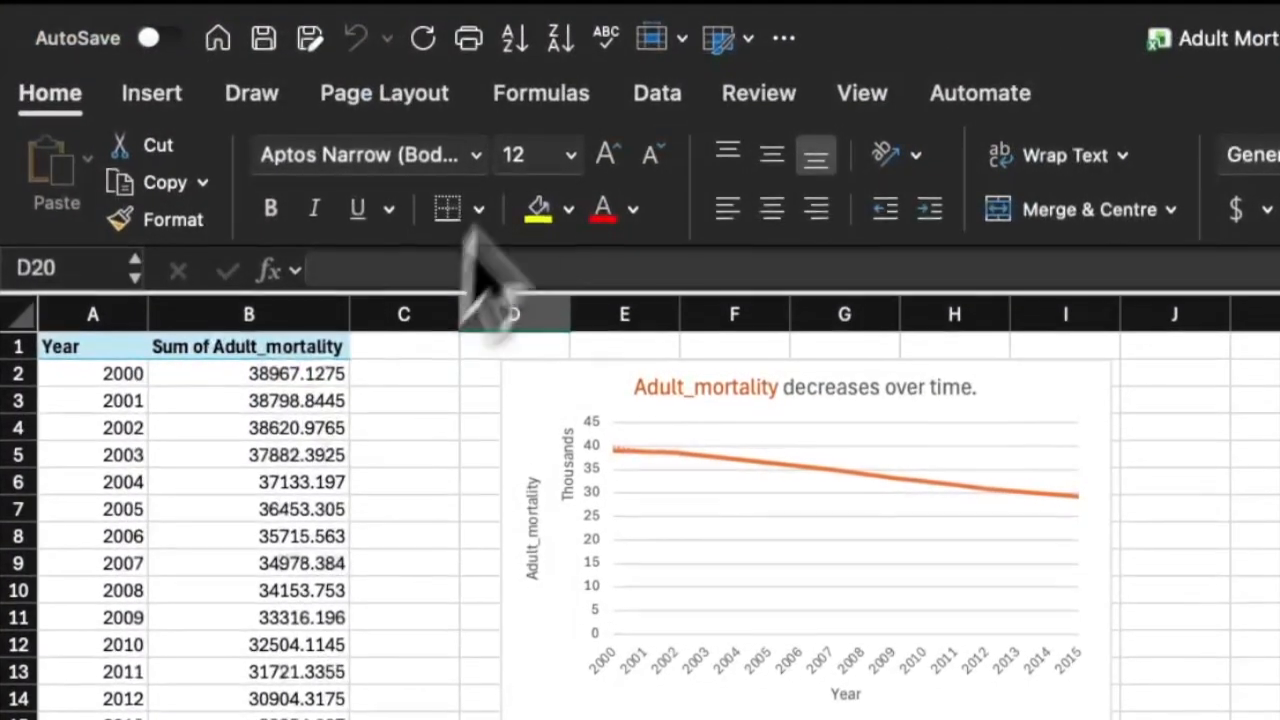
Convert A12:B17 into a table without a header row, giving Column1 and Column2 headers.
click(314, 22)
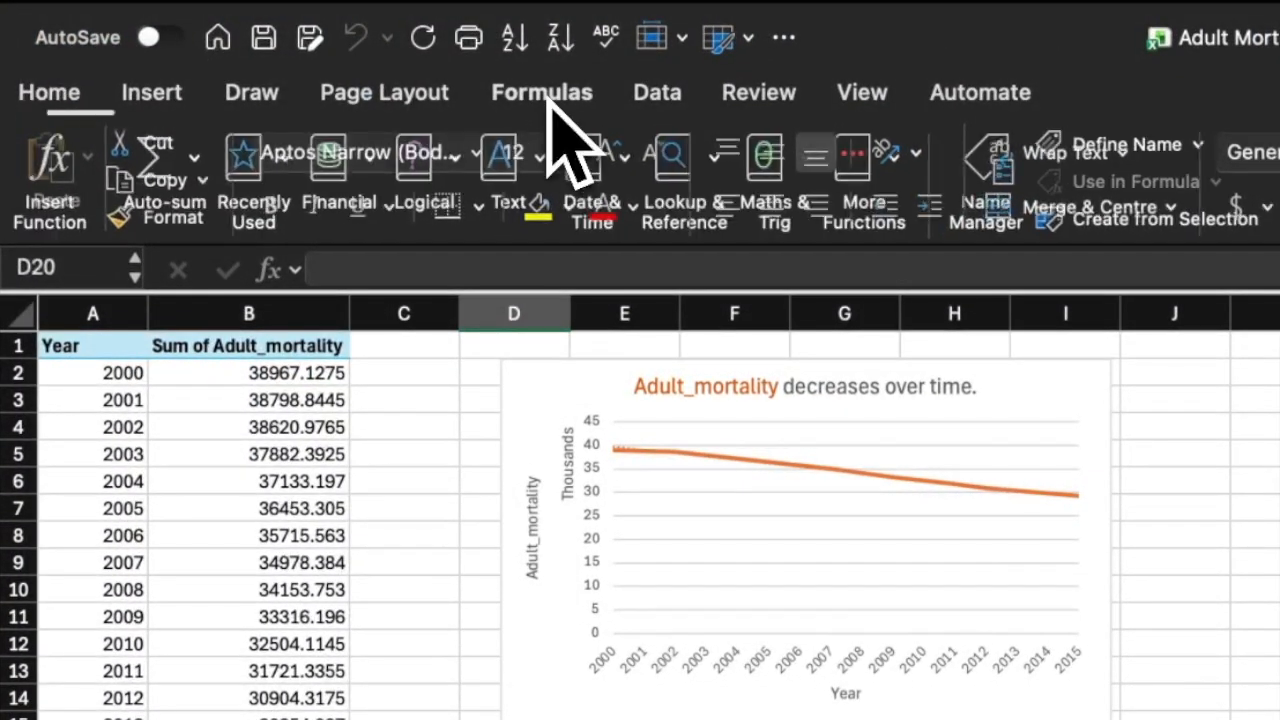
click(622, 96)
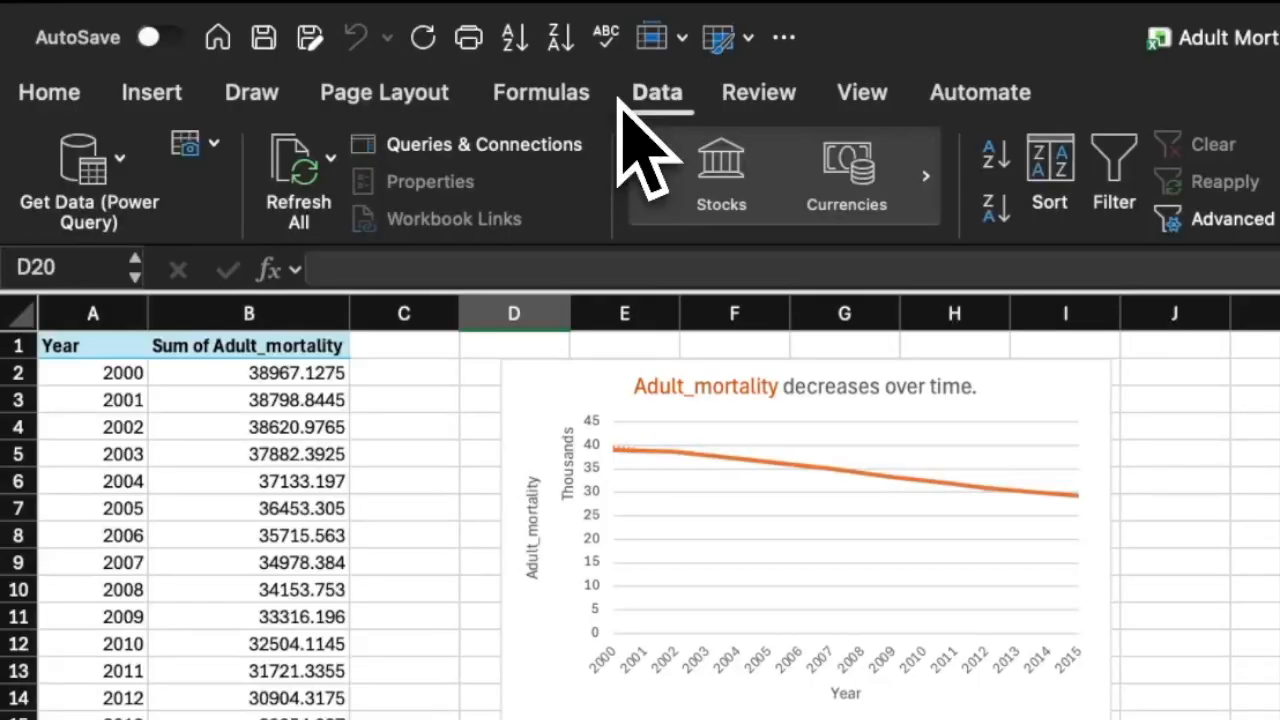
click(155, 92)
click(245, 160)
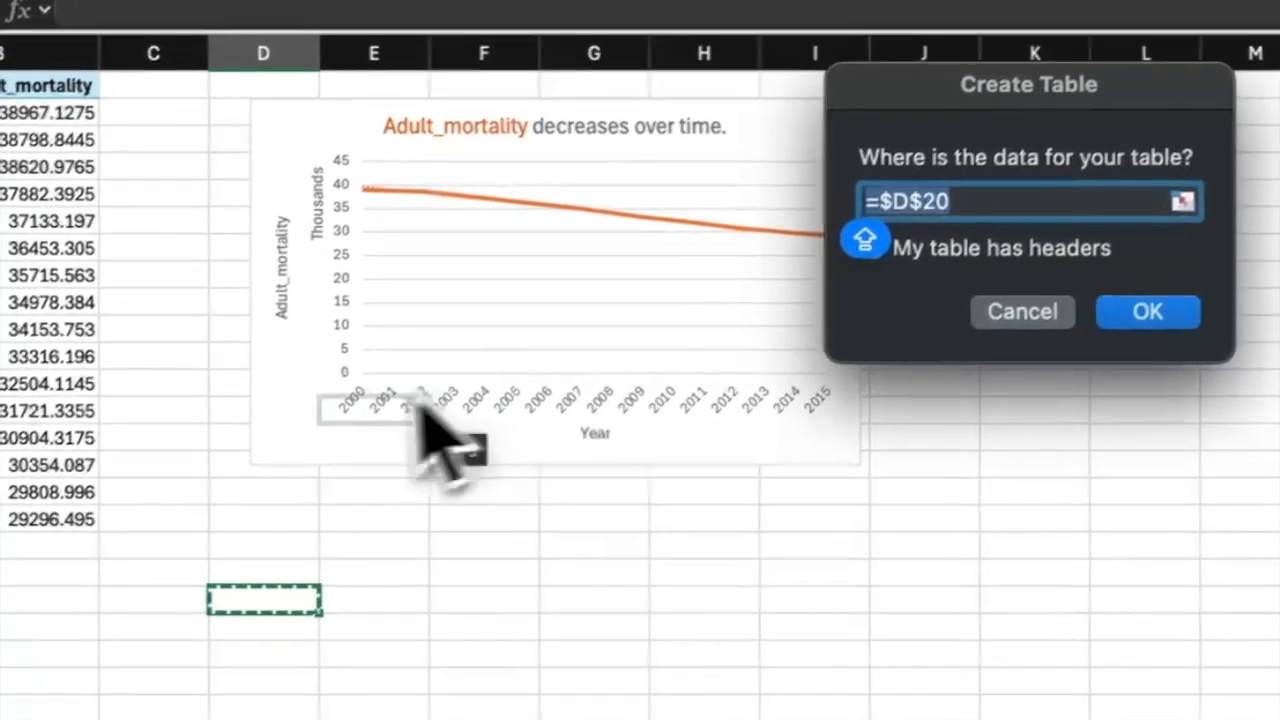
drag(309, 570, 134, 163)
click(82, 137)
click(134, 163)
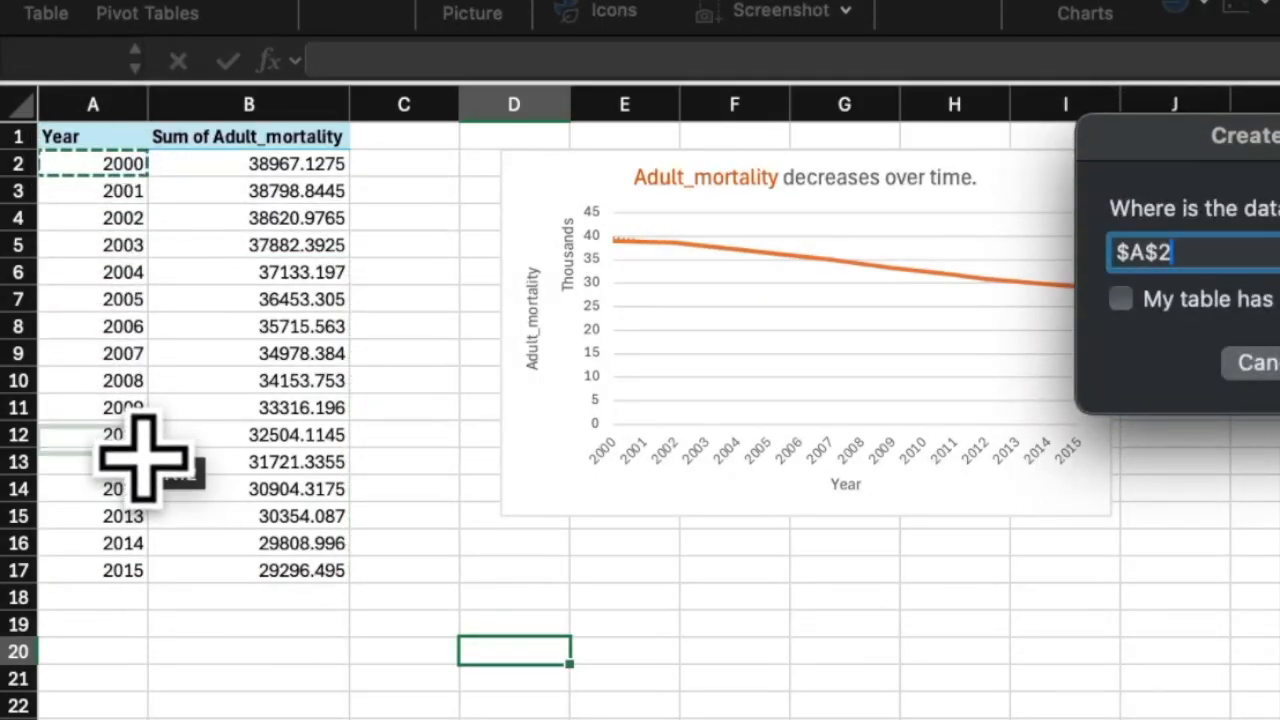
drag(134, 440, 263, 563)
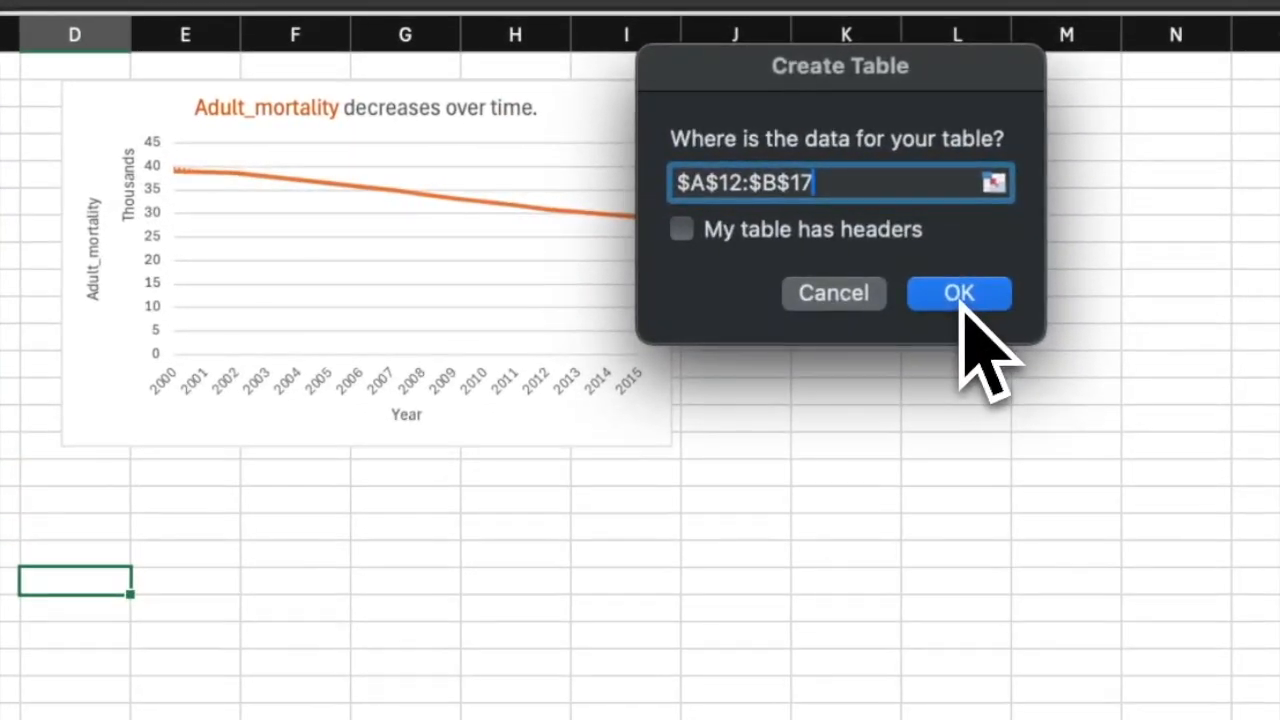
click(959, 293)
click(290, 505)
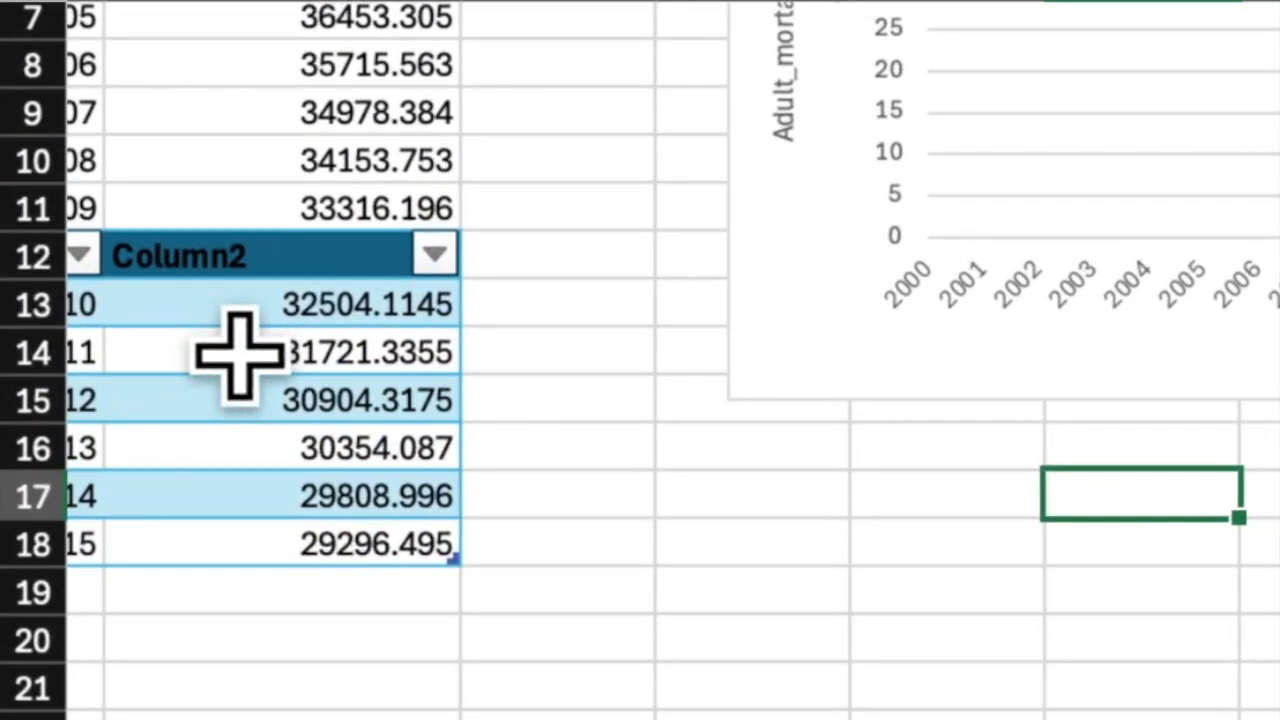
Rename Column1 to YEARS and Column2 to ADULT MORTALITY, then select the year and mortality values.
scroll(240, 355, left, 2)
click(80, 268)
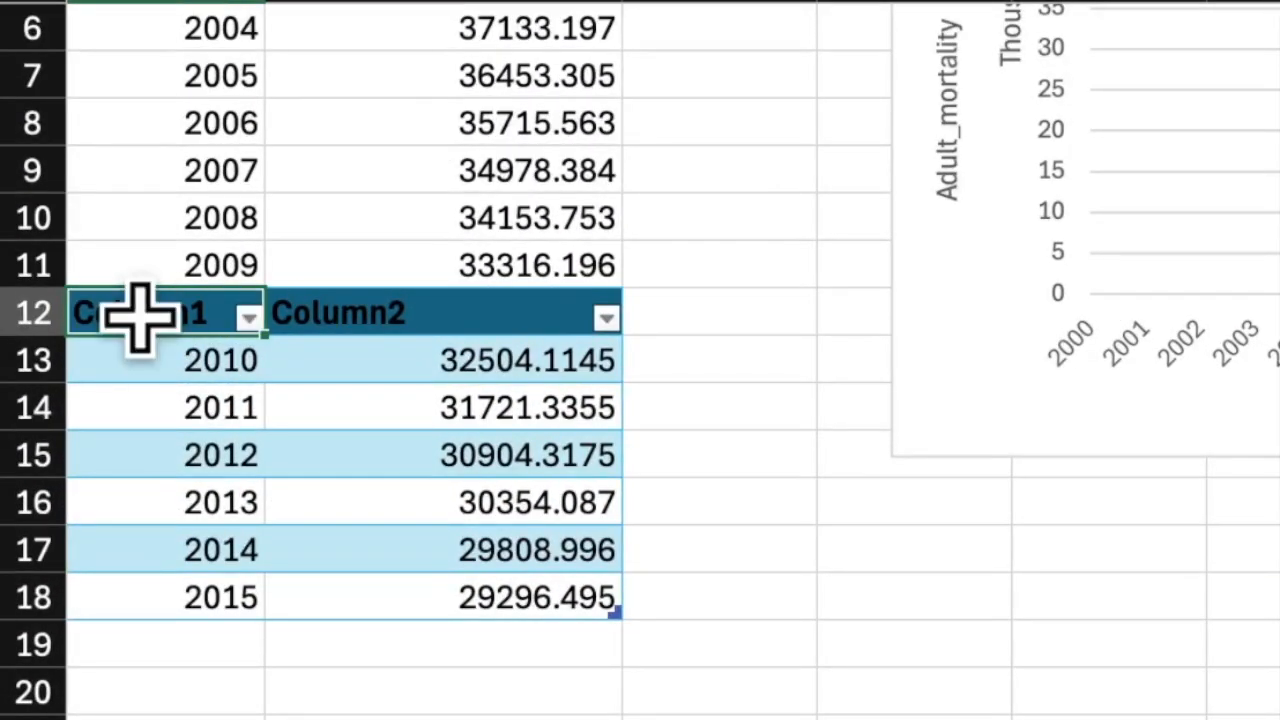
double_click(200, 313)
drag(206, 313, 100, 309)
text(YEARS)
click(352, 357)
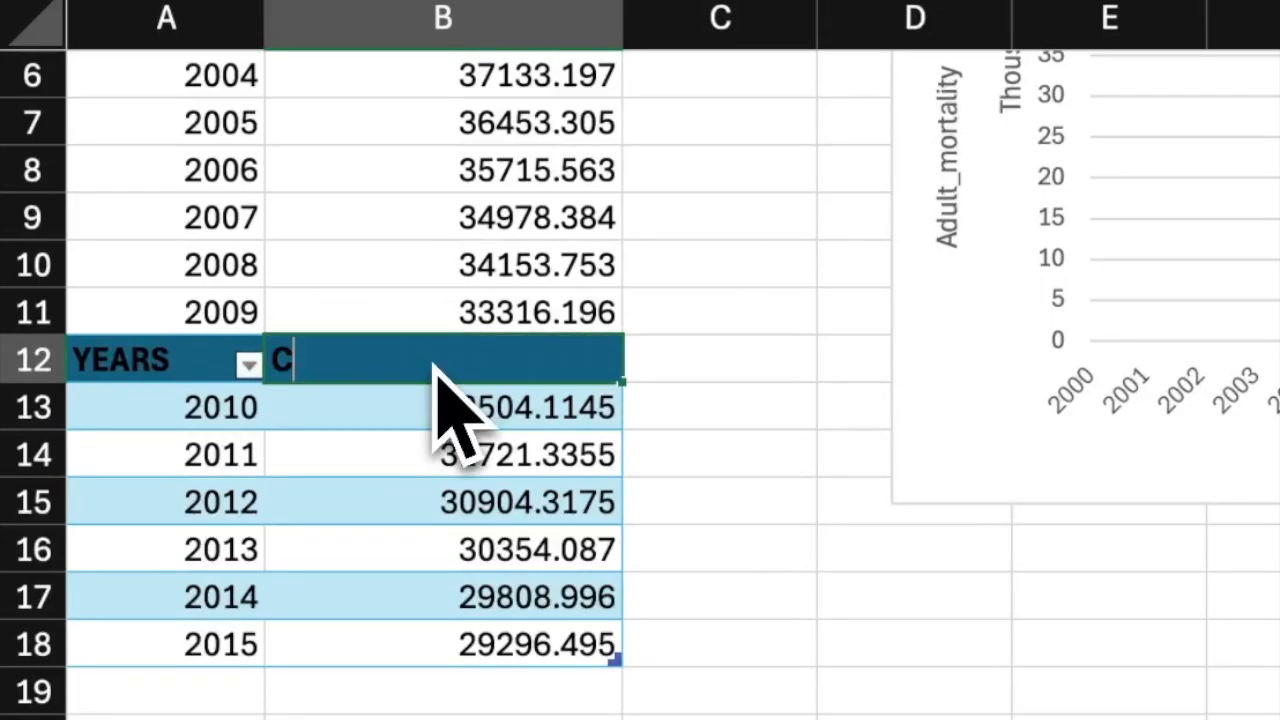
text(DULT MORTALITY)
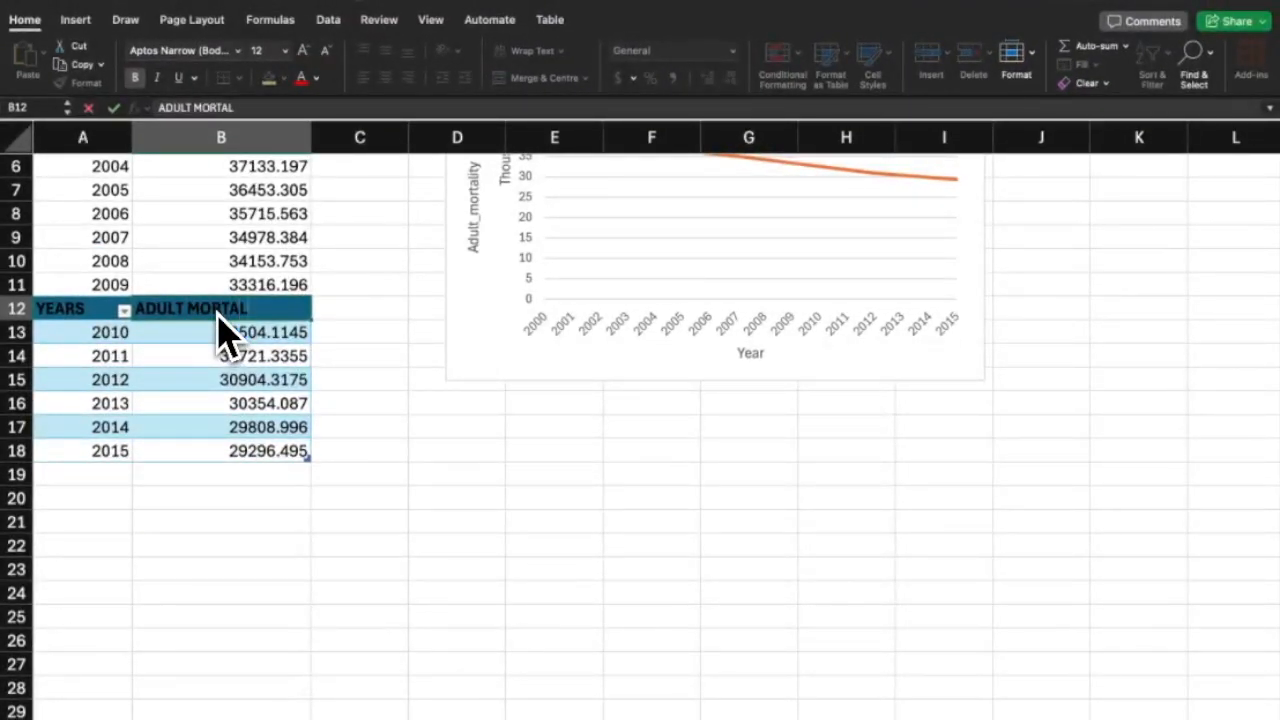
click(201, 517)
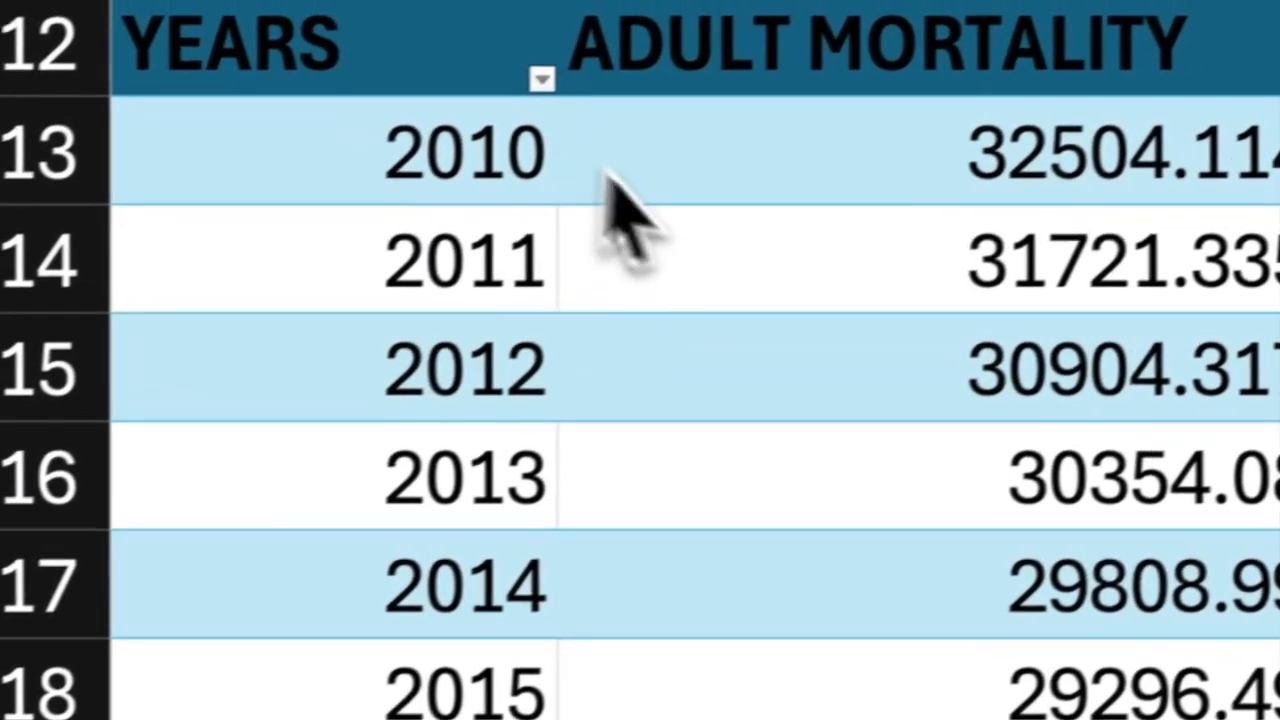
drag(517, 90, 470, 520)
drag(740, 700, 741, 160)
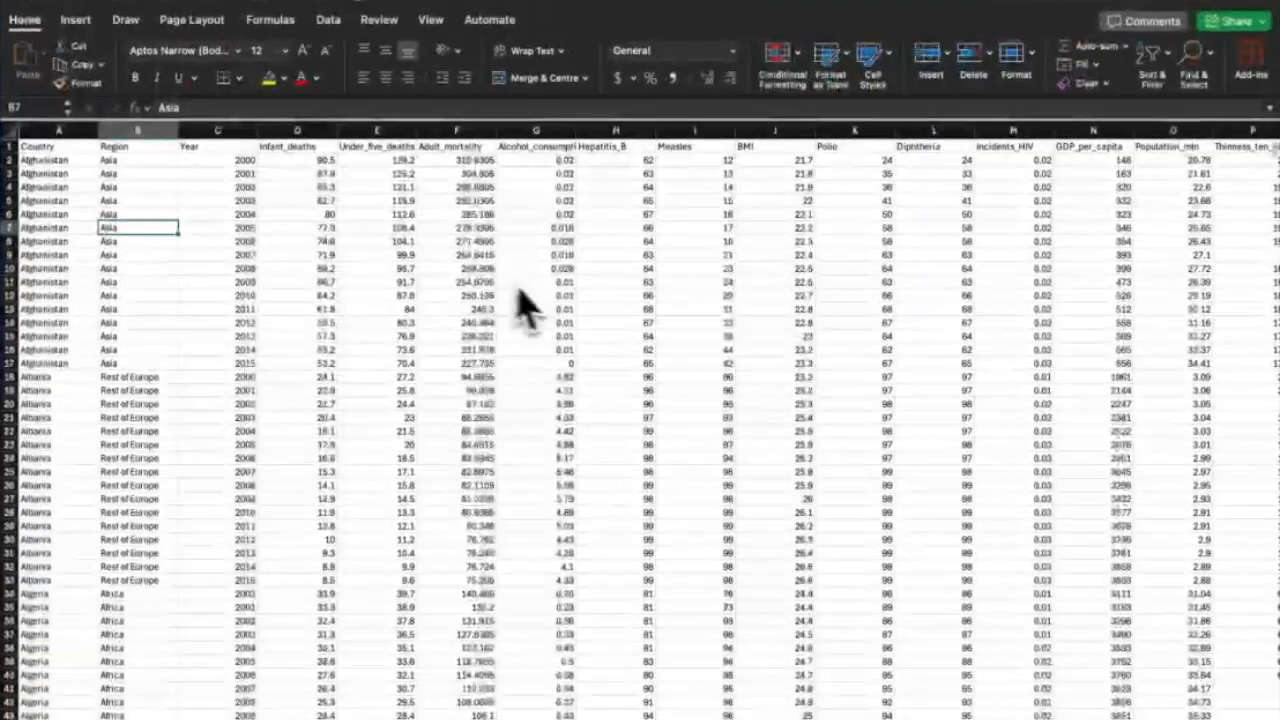
Select the Country column, then the Population_mln column.
scroll(524, 292, right, 2)
scroll(550, 304, left, 2)
click(48, 130)
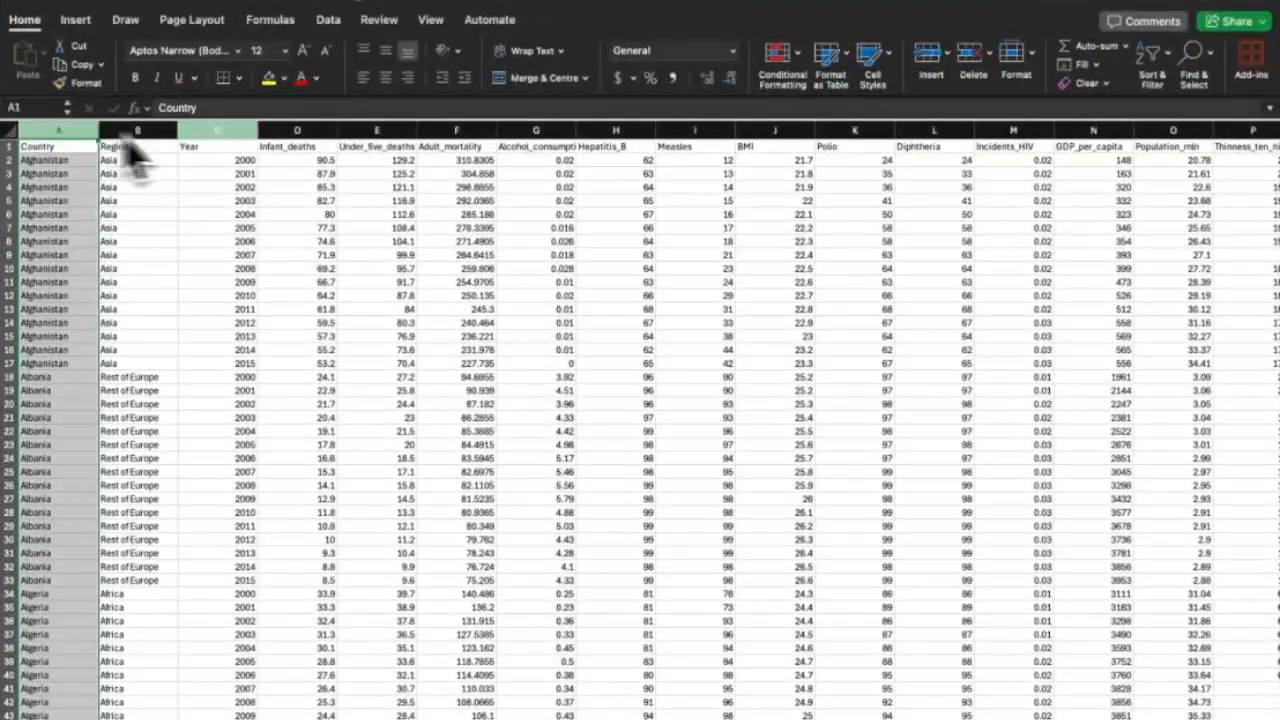
scroll(240, 190, right, 3)
scroll(245, 210, right, 1)
scroll(251, 257, right, 10)
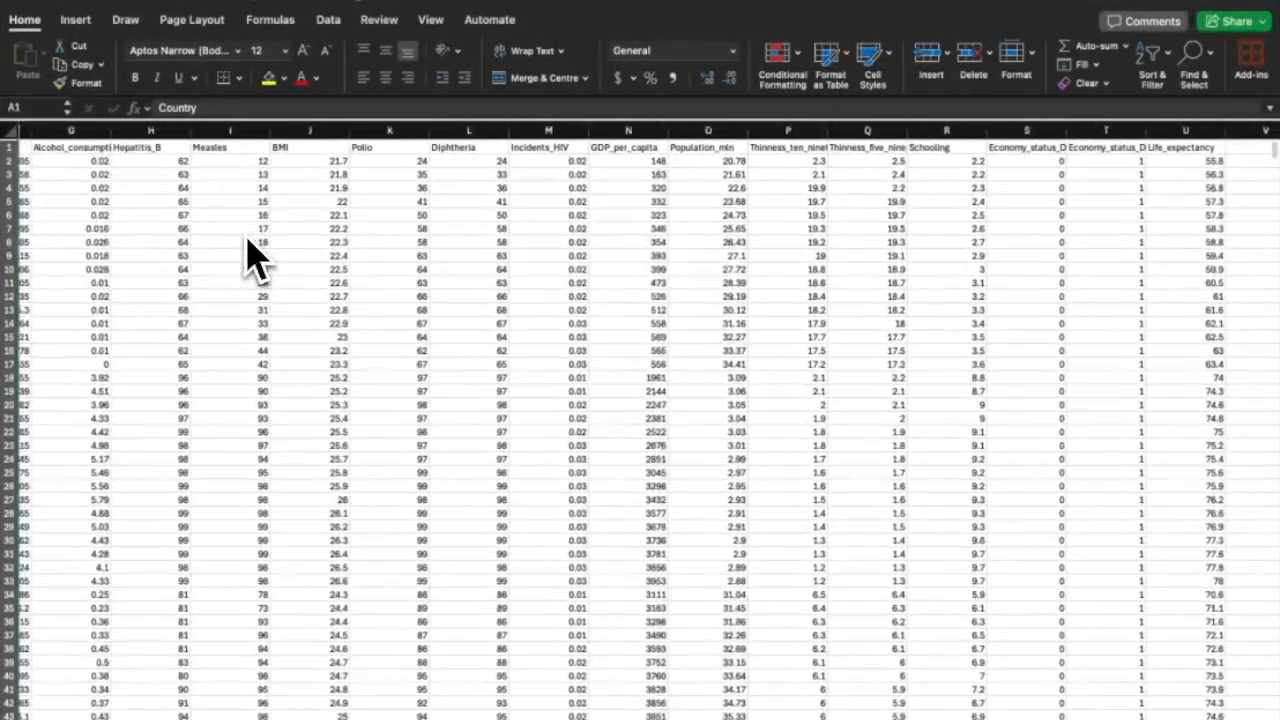
scroll(251, 257, right, 4)
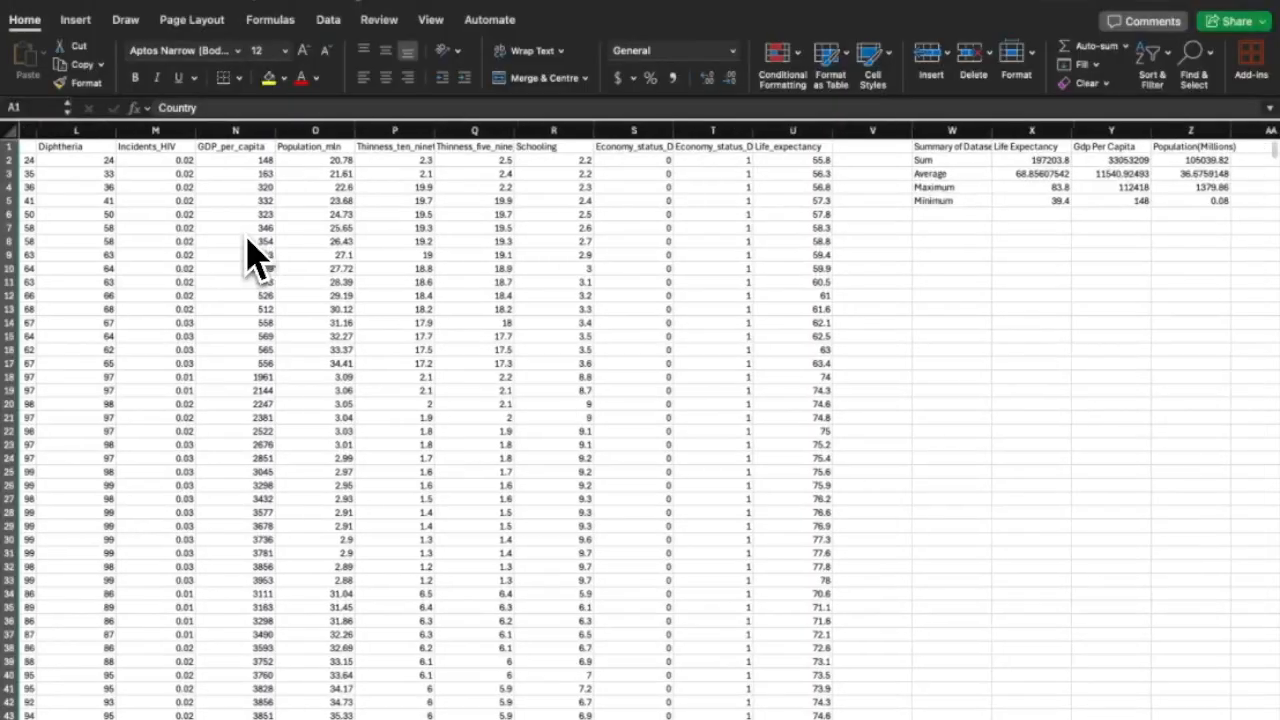
click(302, 130)
right_click(303, 133)
key(Escape)
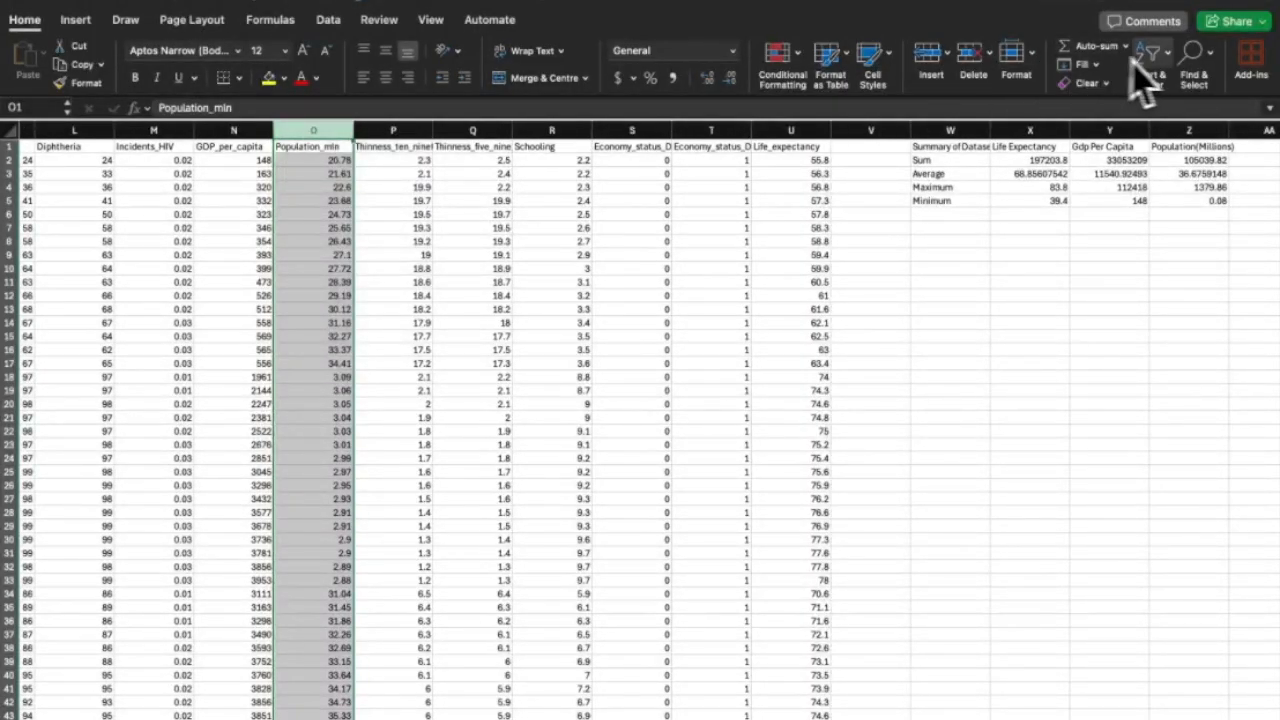
Turn on AutoFilter and filter Population_mln to values greater than 100.
click(1152, 55)
click(1156, 152)
click(345, 146)
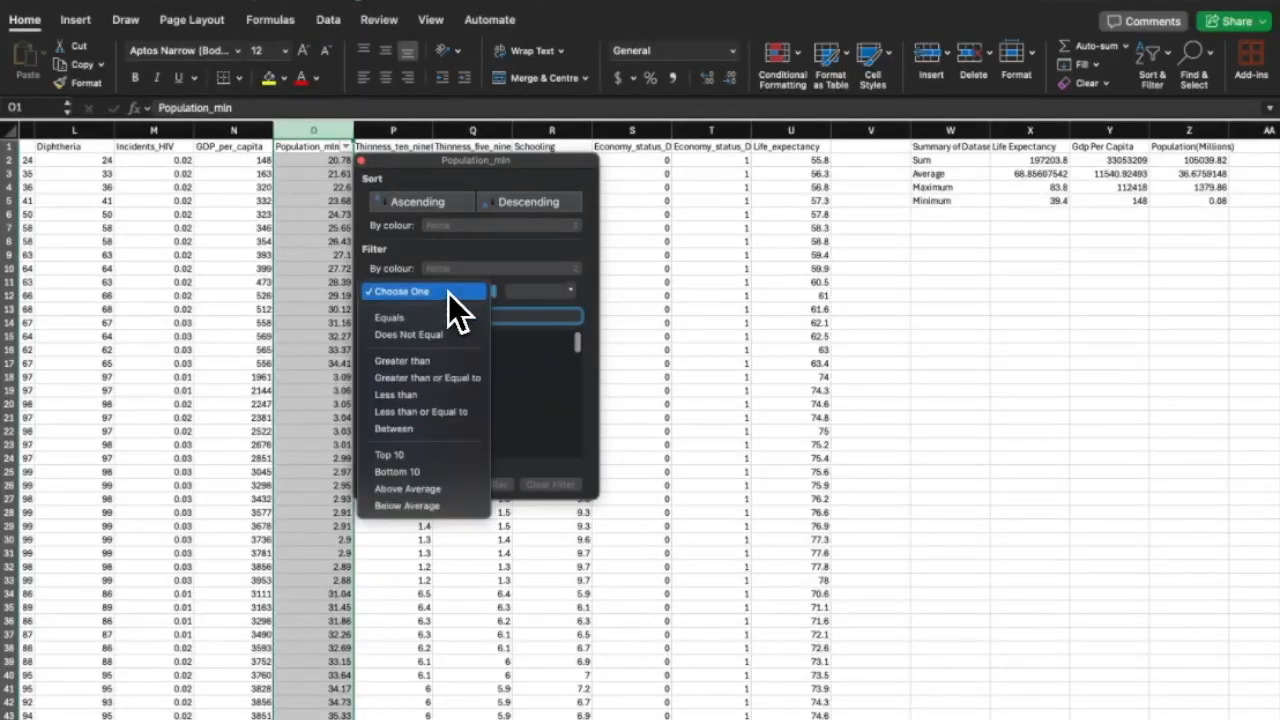
click(420, 361)
text(30)
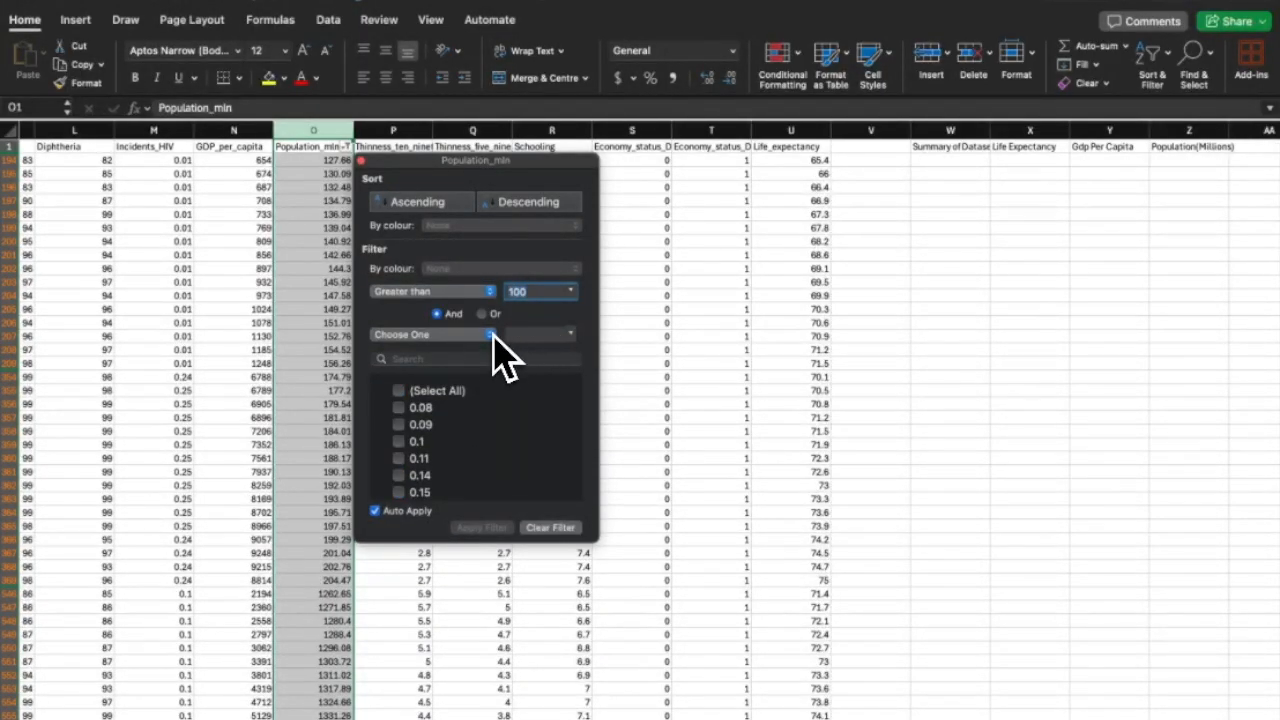
click(361, 162)
Select the visible country names from Bangladesh downward.
scroll(328, 214, left, 10)
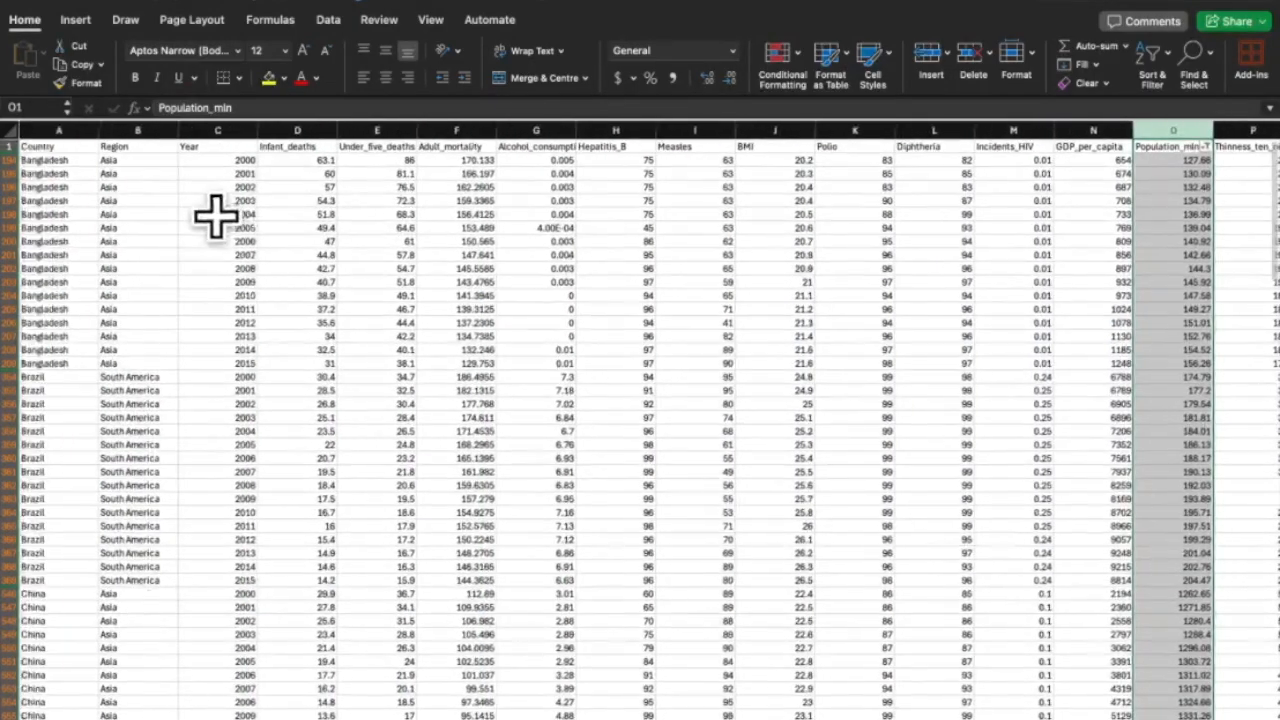
scroll(217, 217, down, 20)
scroll(217, 217, up, 10)
drag(64, 467, 93, 82)
drag(57, 160, 53, 705)
Fill the selected filtered country names yellow.
click(270, 80)
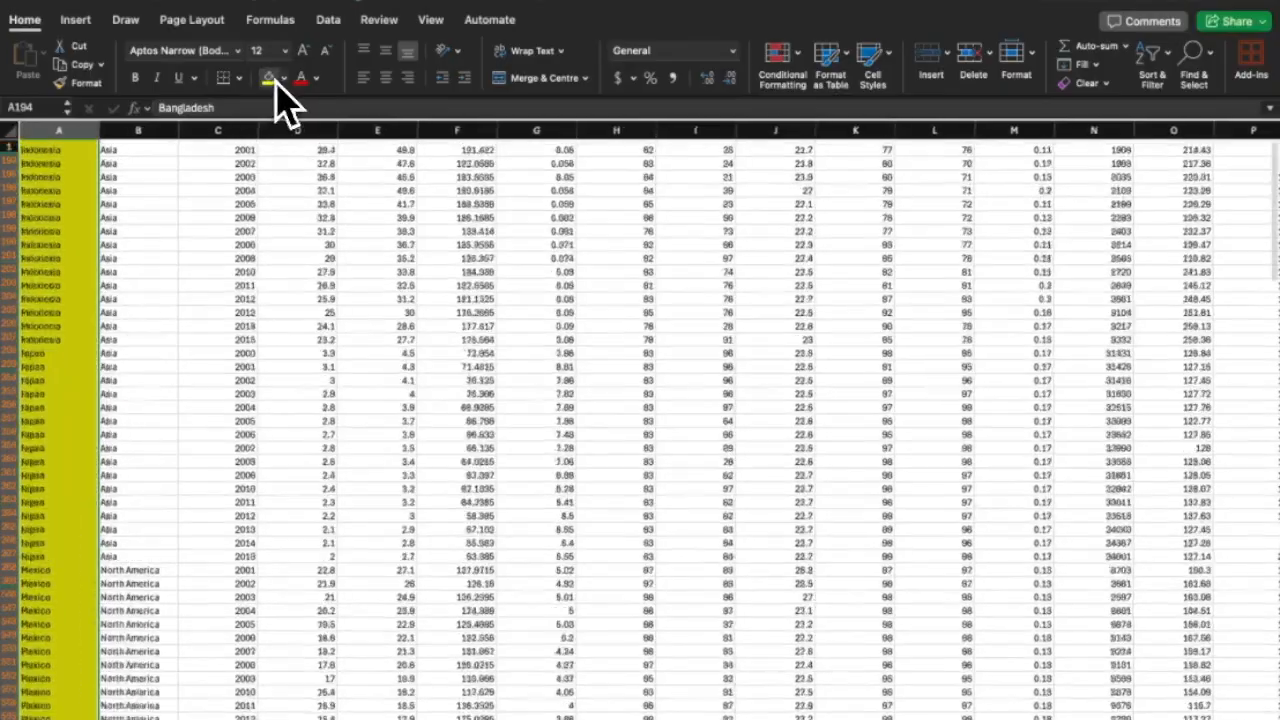
click(215, 232)
scroll(357, 237, right, 5)
scroll(357, 237, right, 8)
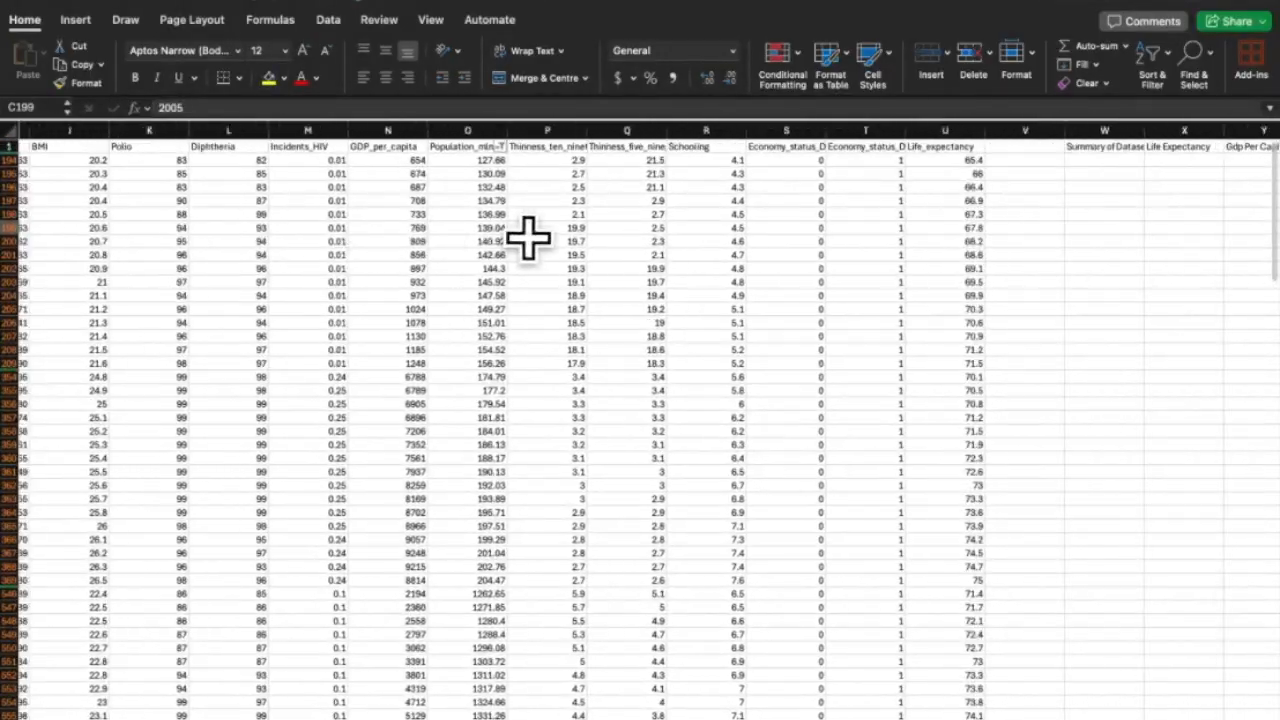
click(742, 132)
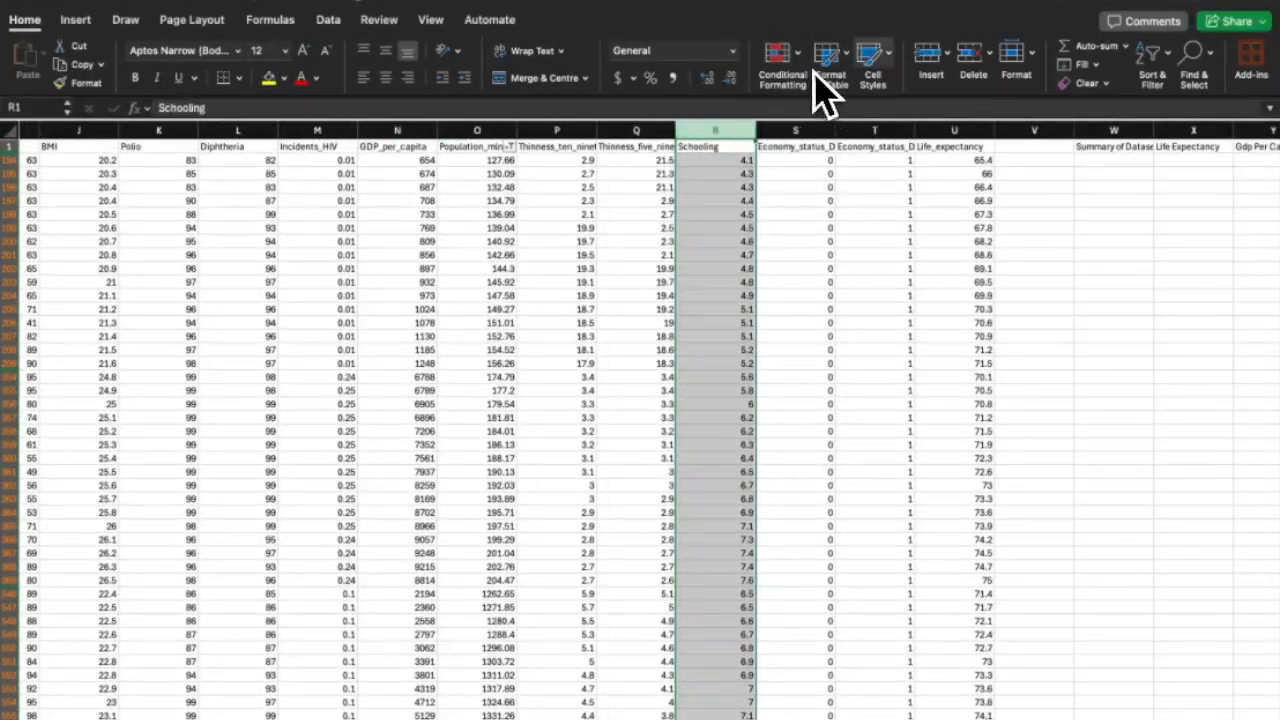
Switch the AutoFilter off so every row shows again.
click(1152, 55)
click(1147, 56)
click(1147, 56)
click(1144, 152)
scroll(597, 243, left, 10)
scroll(580, 255, down, 20)
scroll(580, 255, down, 20)
scroll(580, 255, up, 5)
click(72, 210)
click(186, 213)
scroll(183, 240, up, 10)
scroll(183, 240, up, 20)
scroll(185, 240, right, 8)
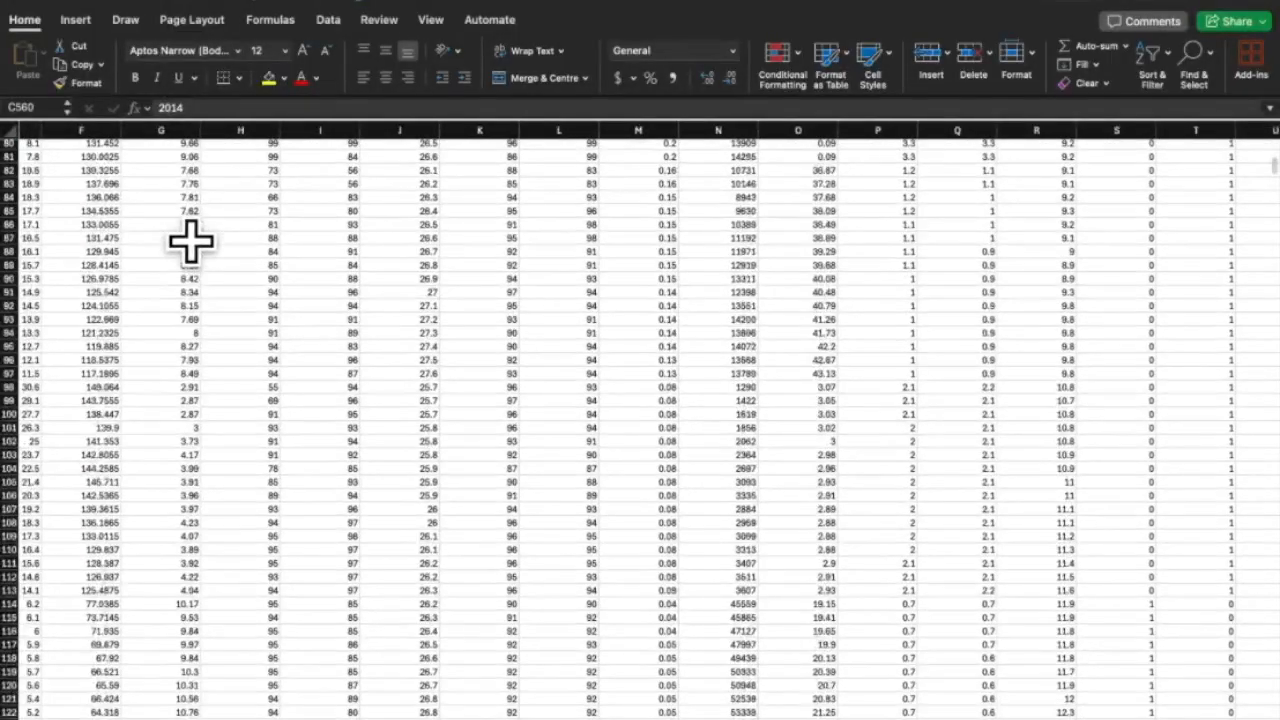
scroll(190, 240, up, 20)
scroll(190, 240, left, 1)
click(214, 158)
Filter Alcohol_consumption with a Between condition whose lower bound is 5.
click(213, 132)
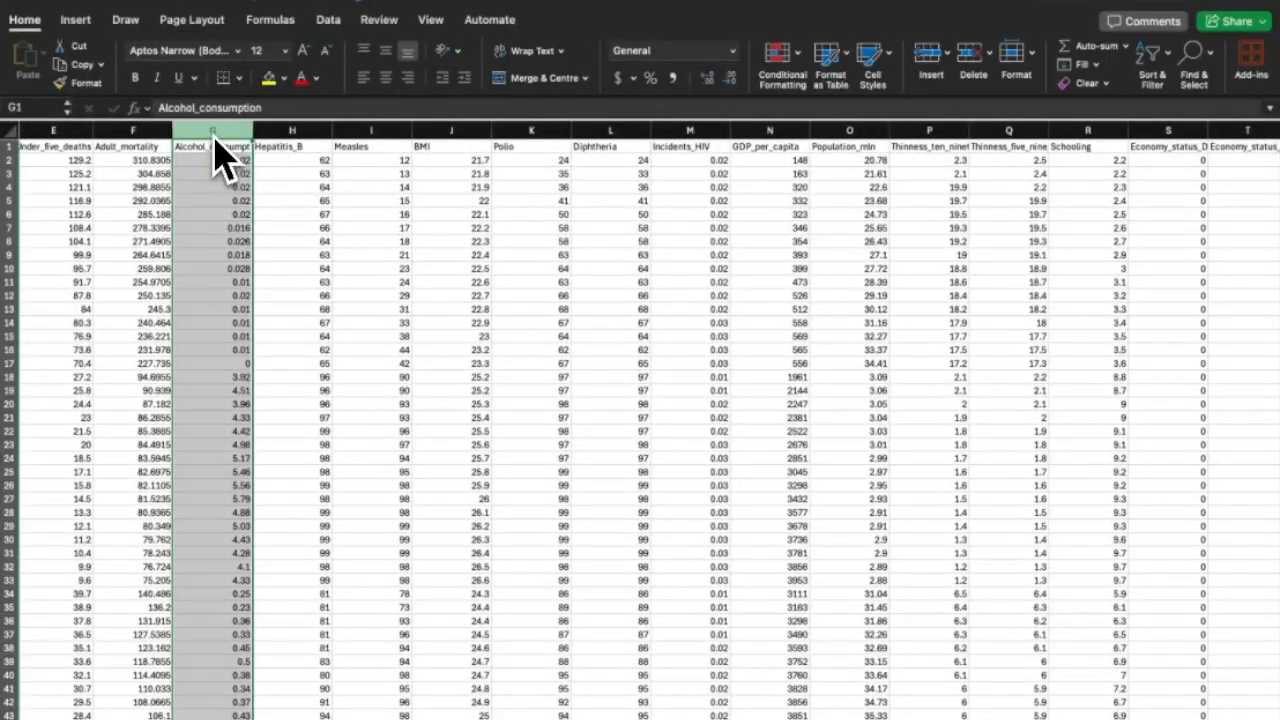
click(1140, 75)
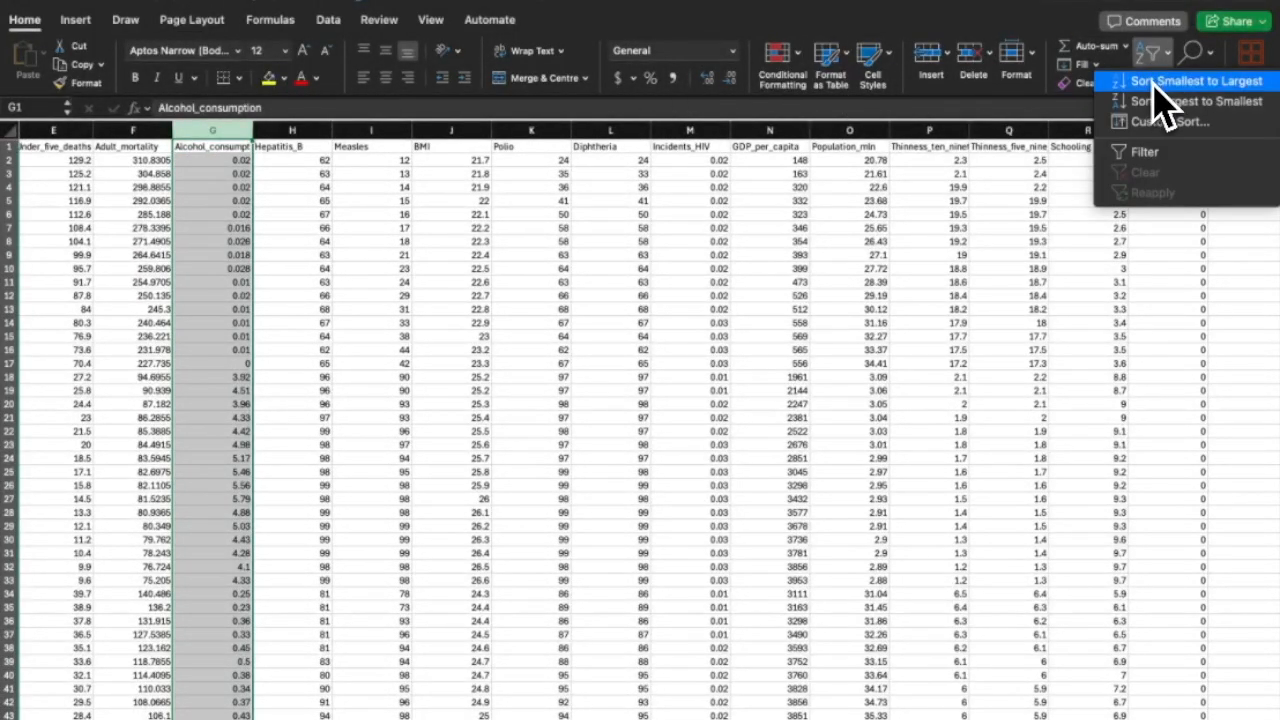
click(1157, 155)
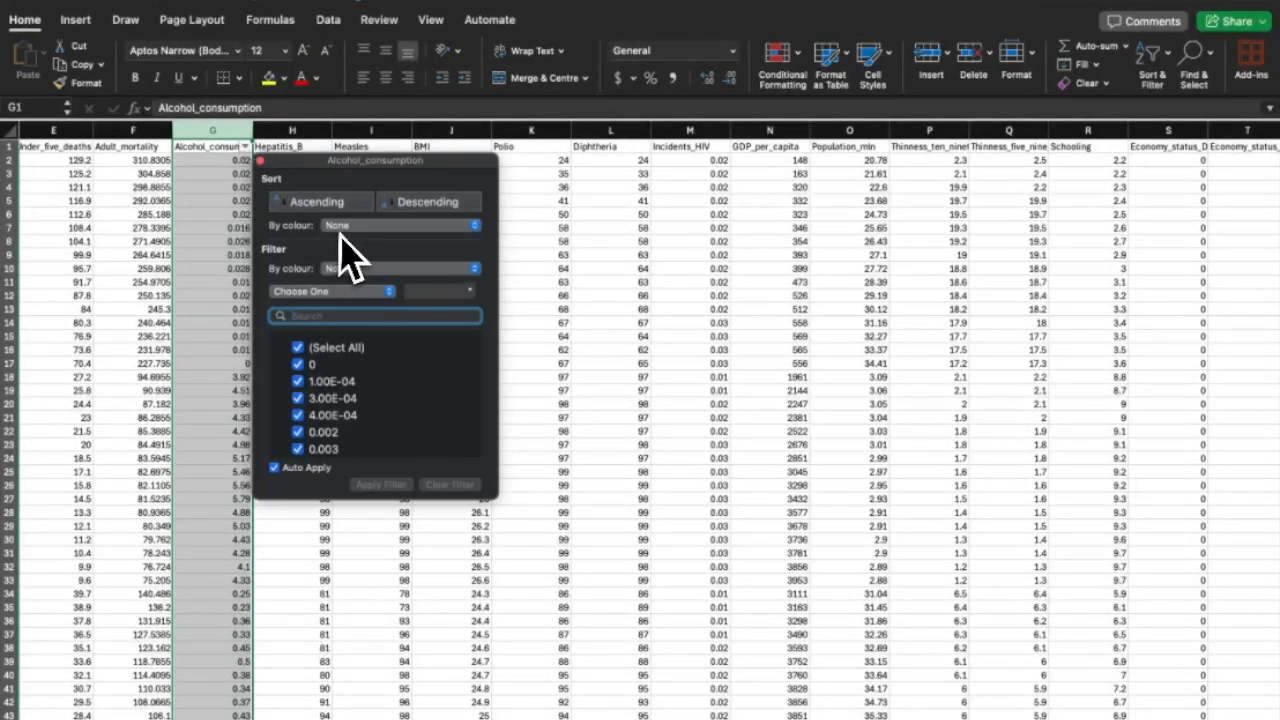
click(350, 290)
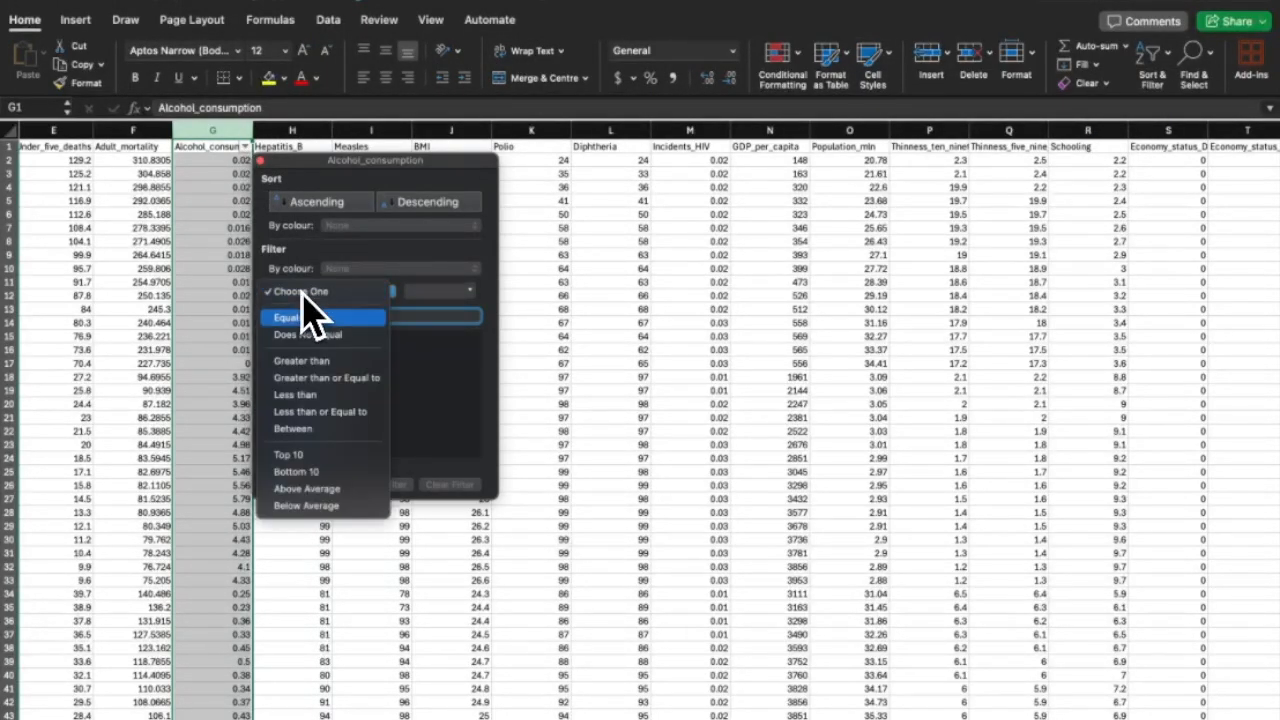
click(308, 427)
text(5)
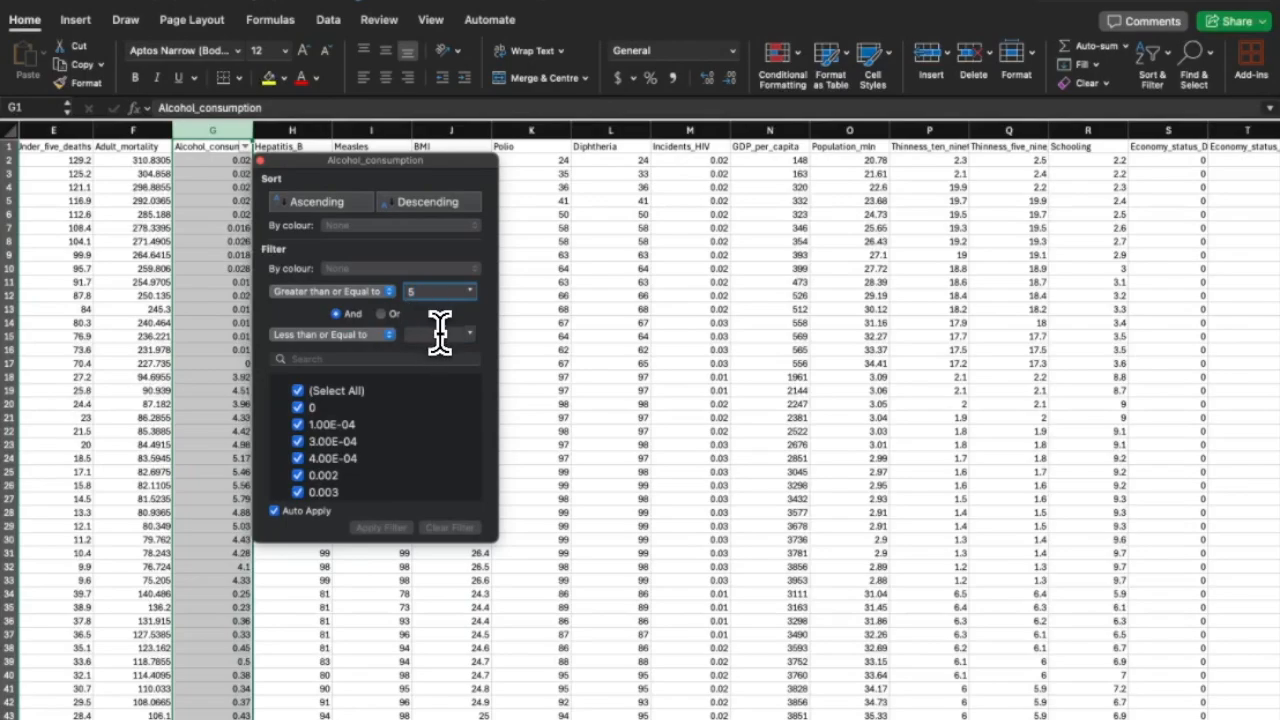
click(261, 161)
Fill the filtered Alcohol_consumption values red.
scroll(220, 198, left, 5)
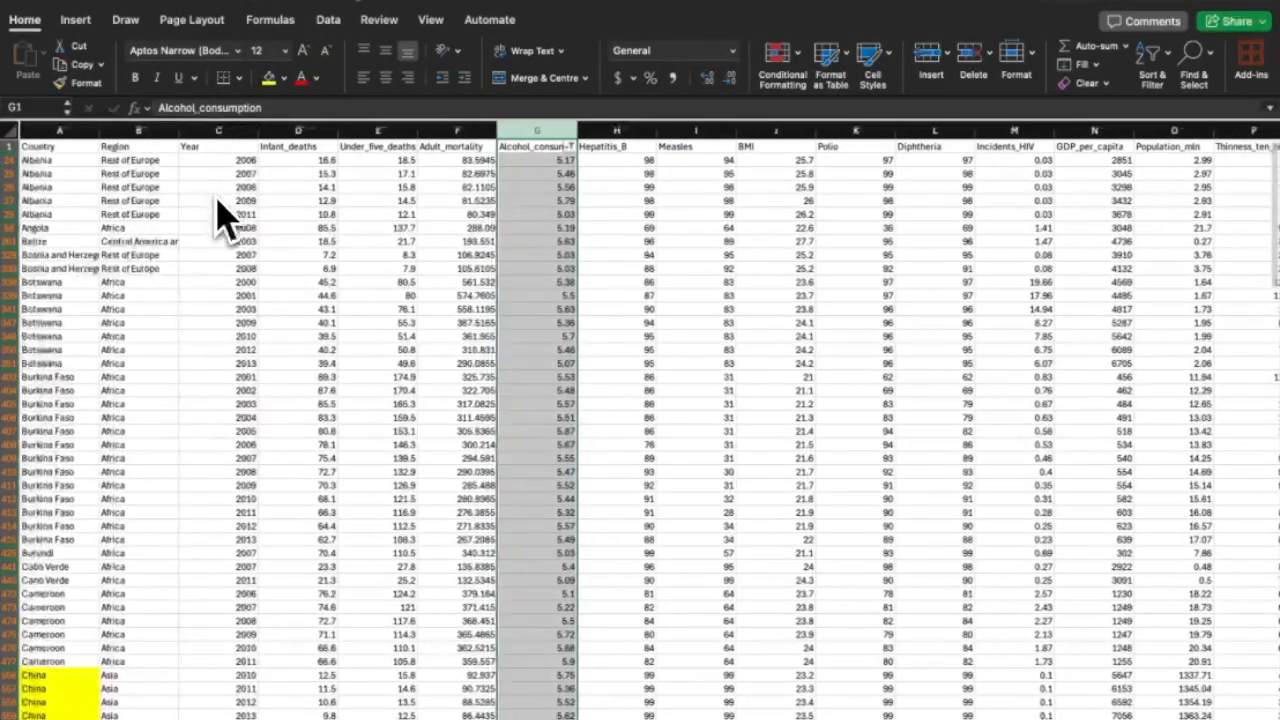
mouse_move(60, 160)
mouse_down()
mouse_move(142, 704)
mouse_move(92, 716)
mouse_move(107, 472)
mouse_move(86, 694)
mouse_move(52, 89)
mouse_move(59, 151)
mouse_up()
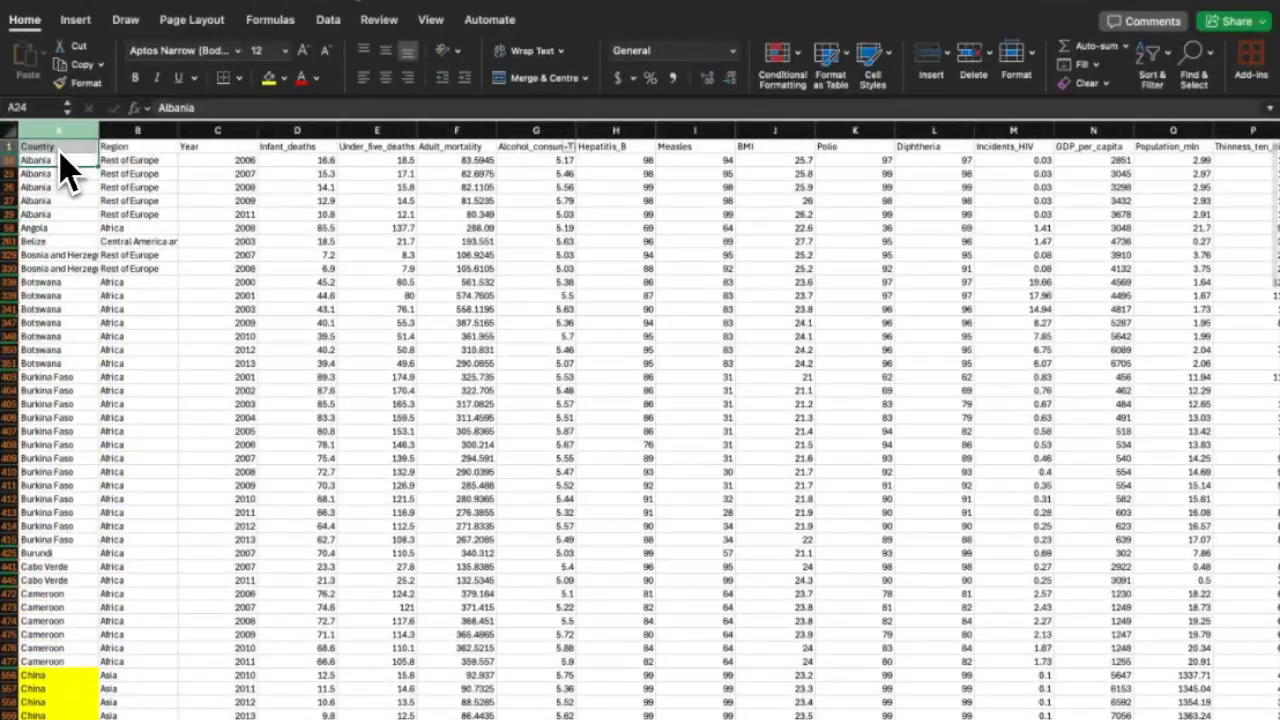
click(376, 160)
key(super+shift+Down)
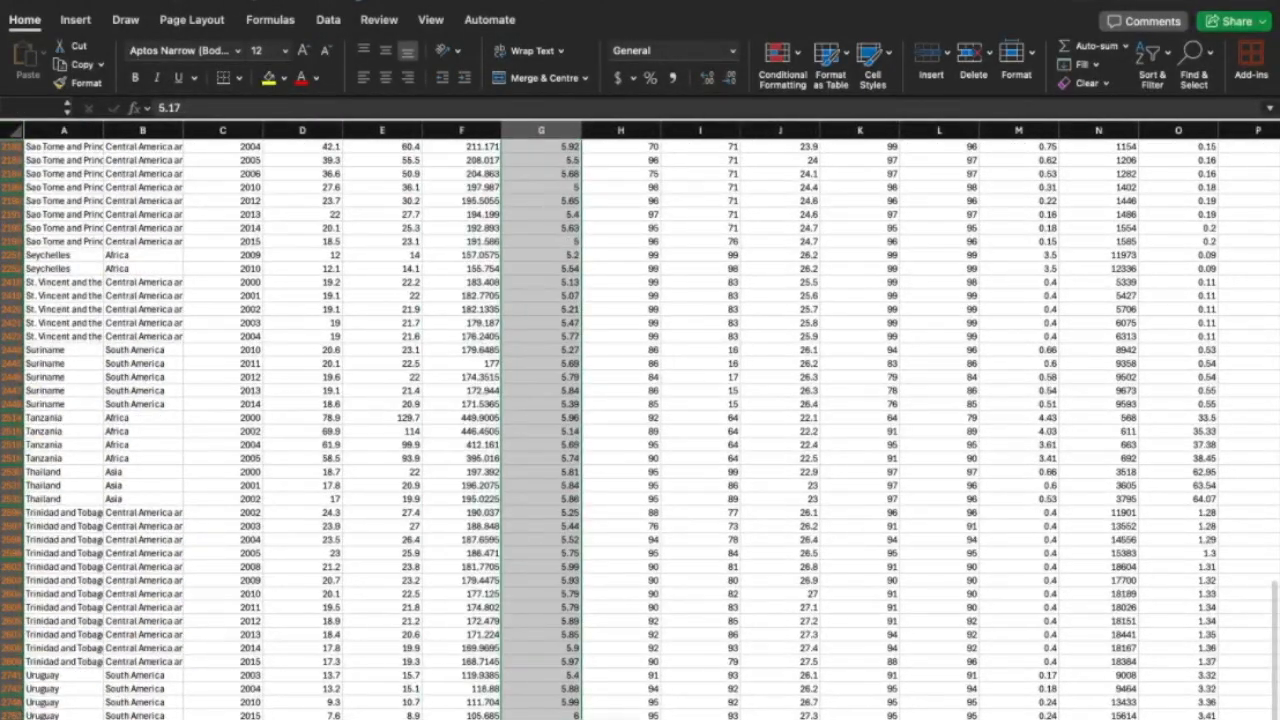
click(284, 79)
click(294, 272)
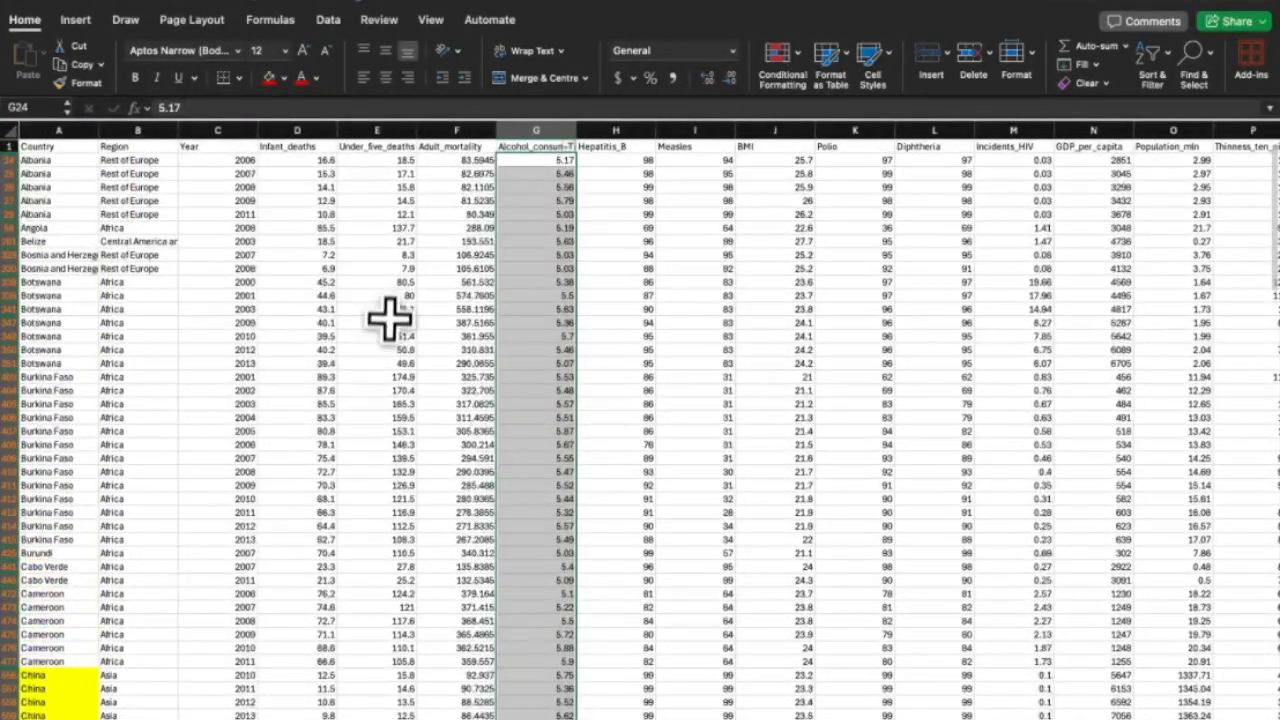
click(370, 377)
Clear the filter so all rows show again.
click(1152, 75)
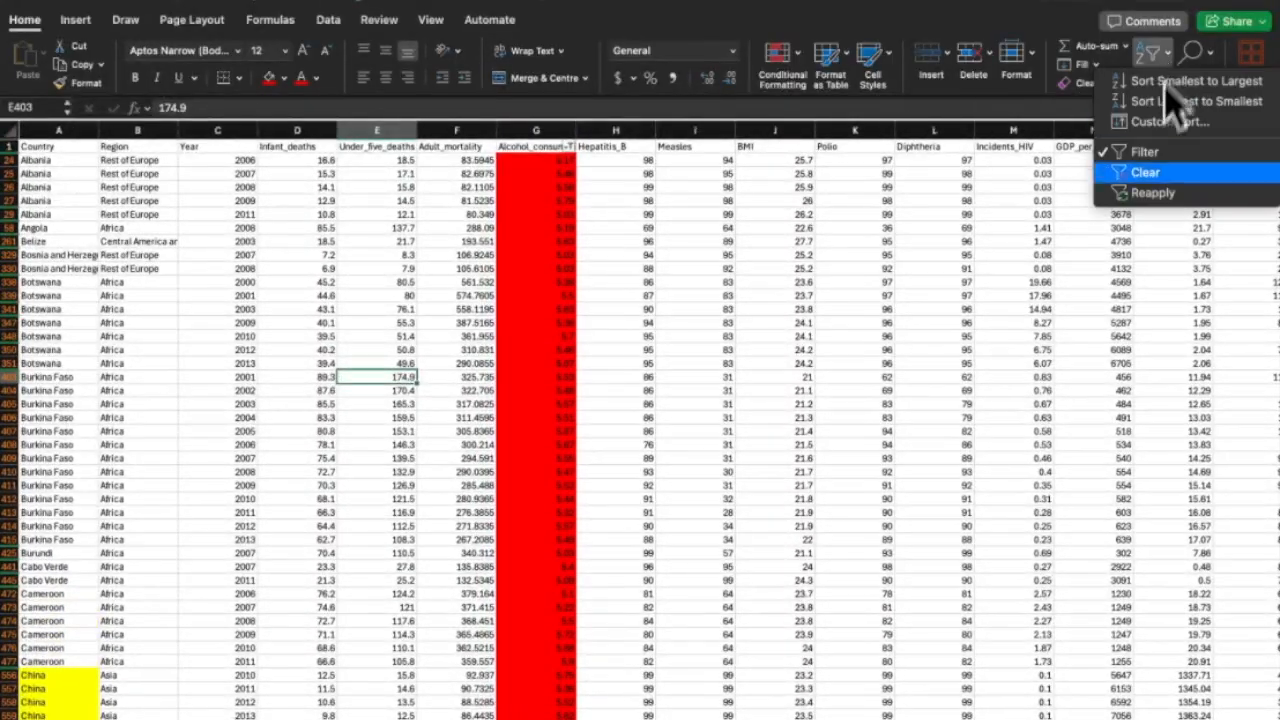
click(1200, 180)
scroll(869, 240, down, 10)
scroll(869, 240, up, 15)
scroll(869, 240, right, 10)
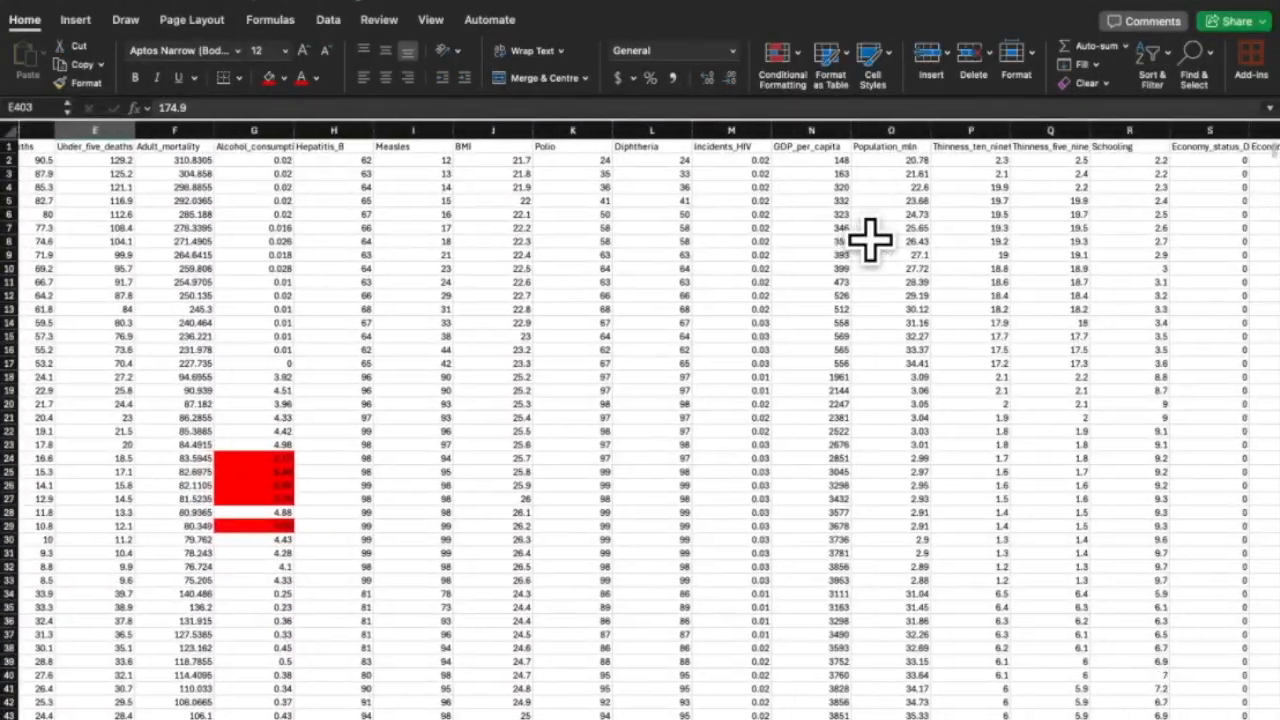
Filter GDP_per_capita to values greater than 60000.
drag(540, 160, 580, 712)
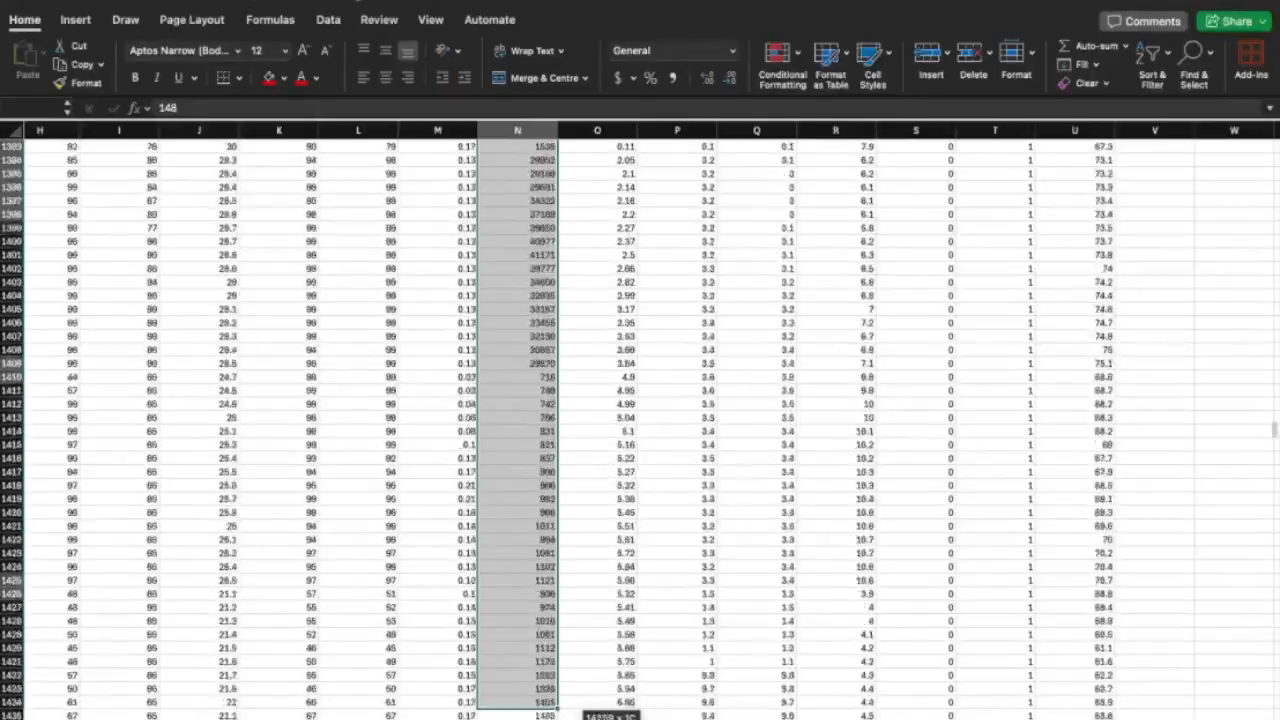
scroll(505, 455, up, 20)
scroll(505, 455, left, 5)
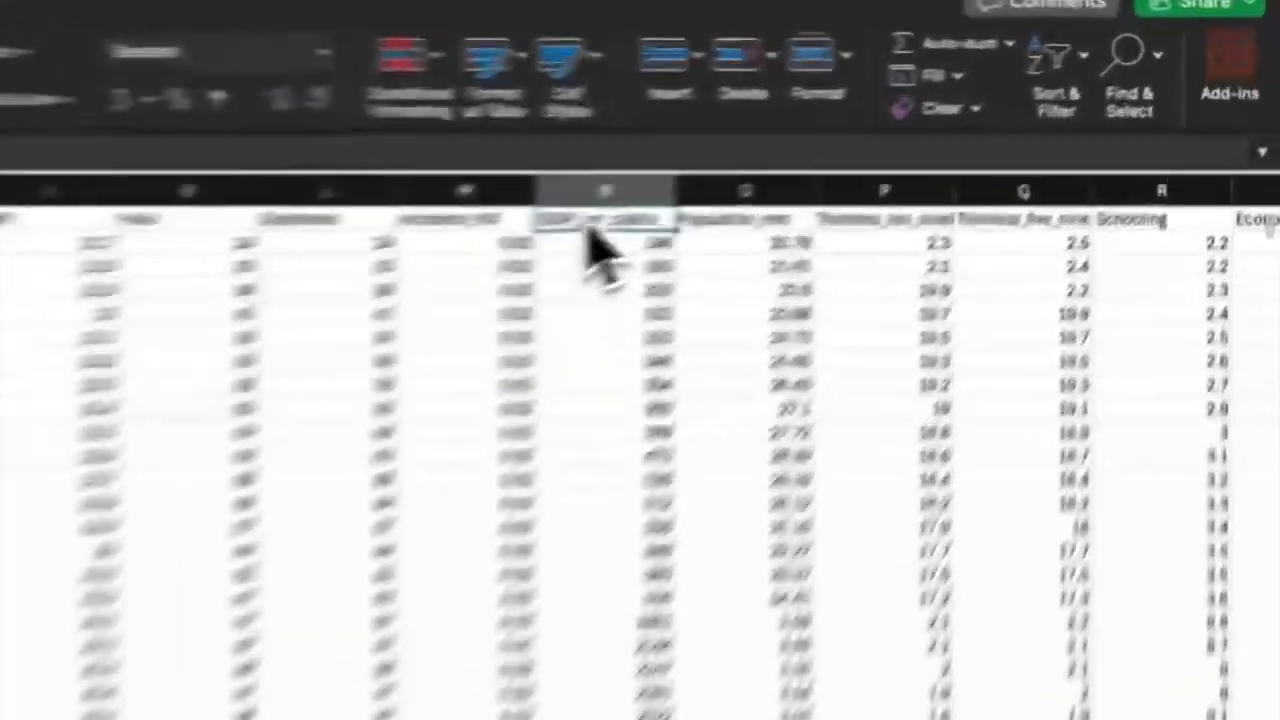
click(1158, 62)
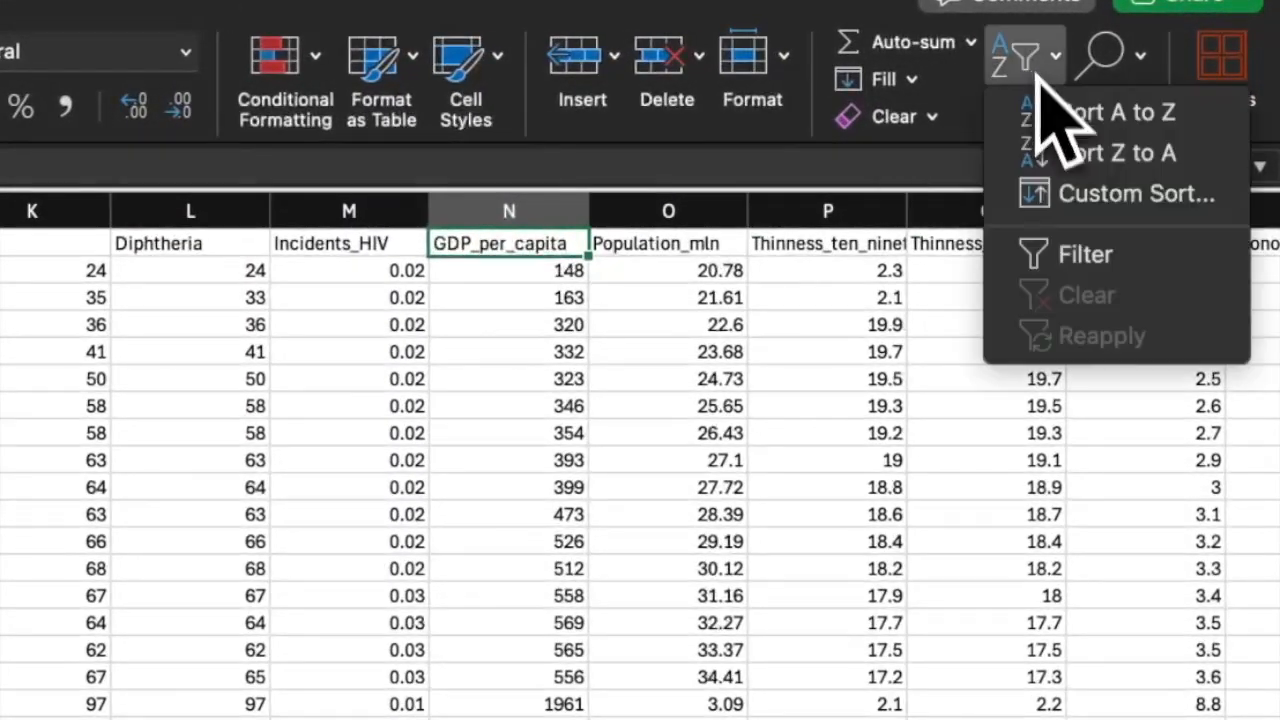
click(1176, 150)
click(927, 147)
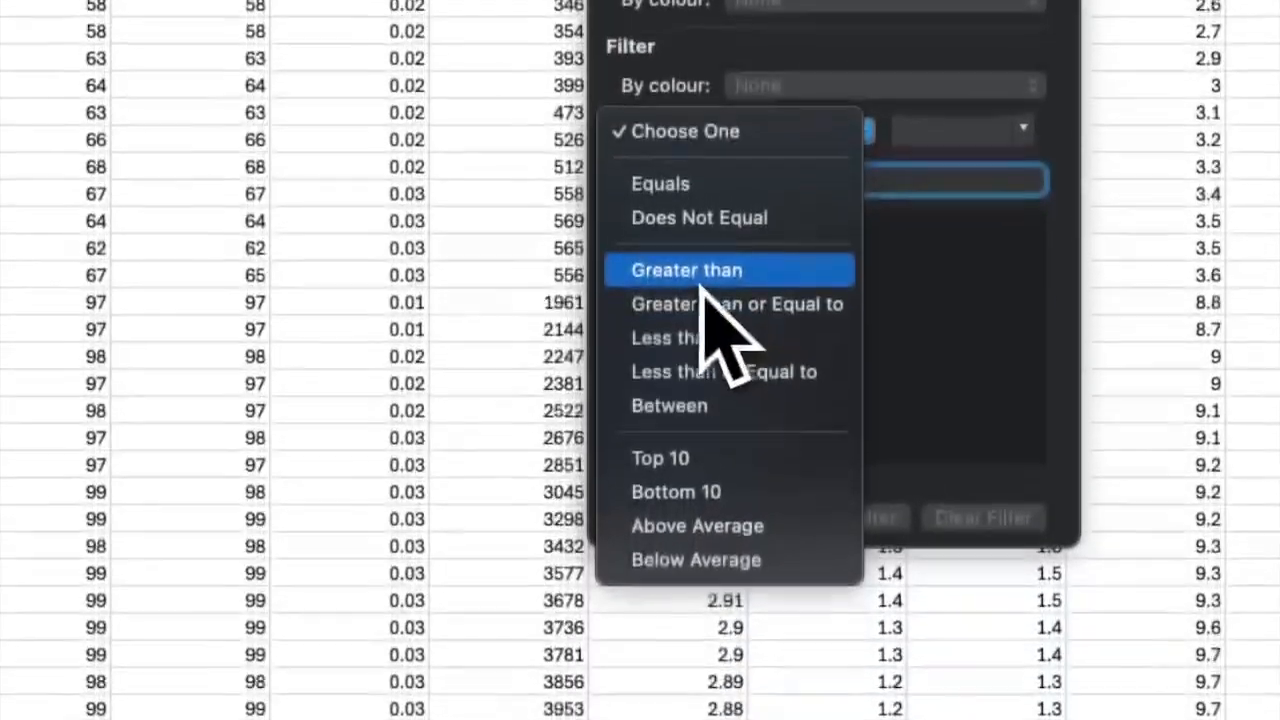
click(718, 673)
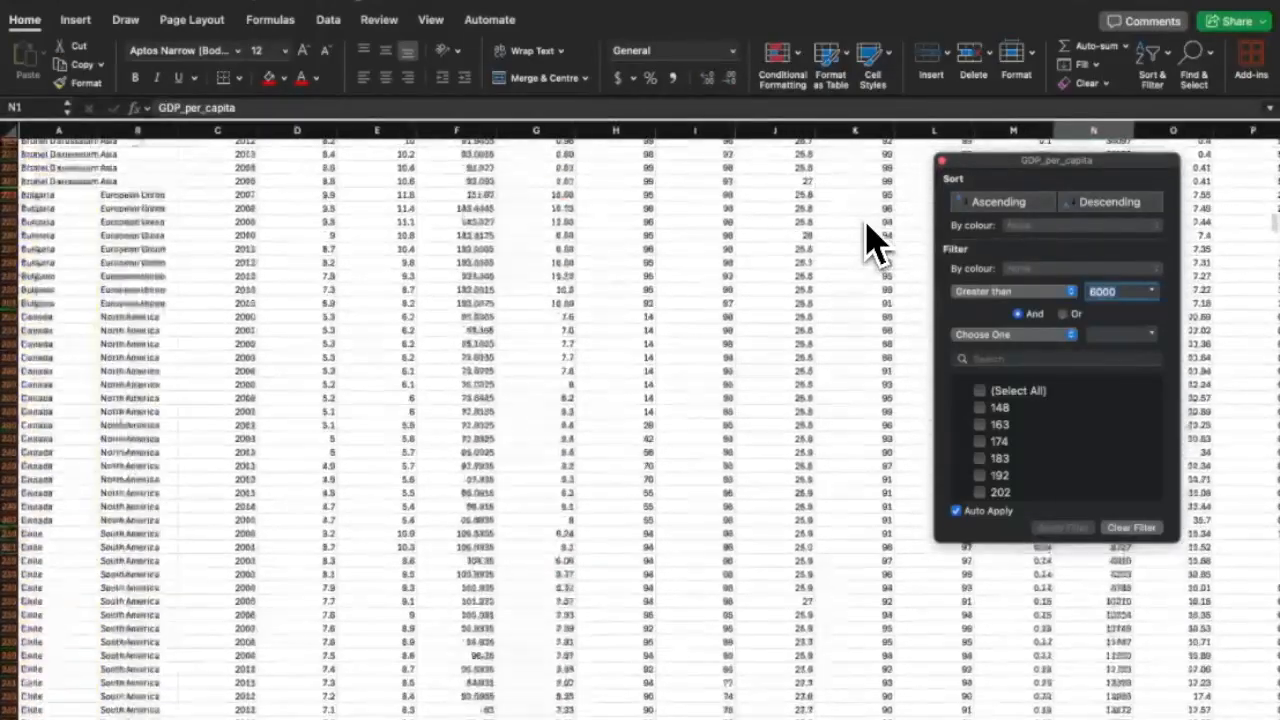
text(60000)
click(942, 160)
Fill the filtered GDP_per_capita values dark green.
scroll(717, 314, down, 20)
scroll(717, 314, up, 15)
scroll(717, 312, down, 3)
scroll(717, 312, up, 5)
scroll(720, 312, right, 2)
drag(1005, 161, 1006, 719)
click(282, 79)
click(372, 158)
click(645, 301)
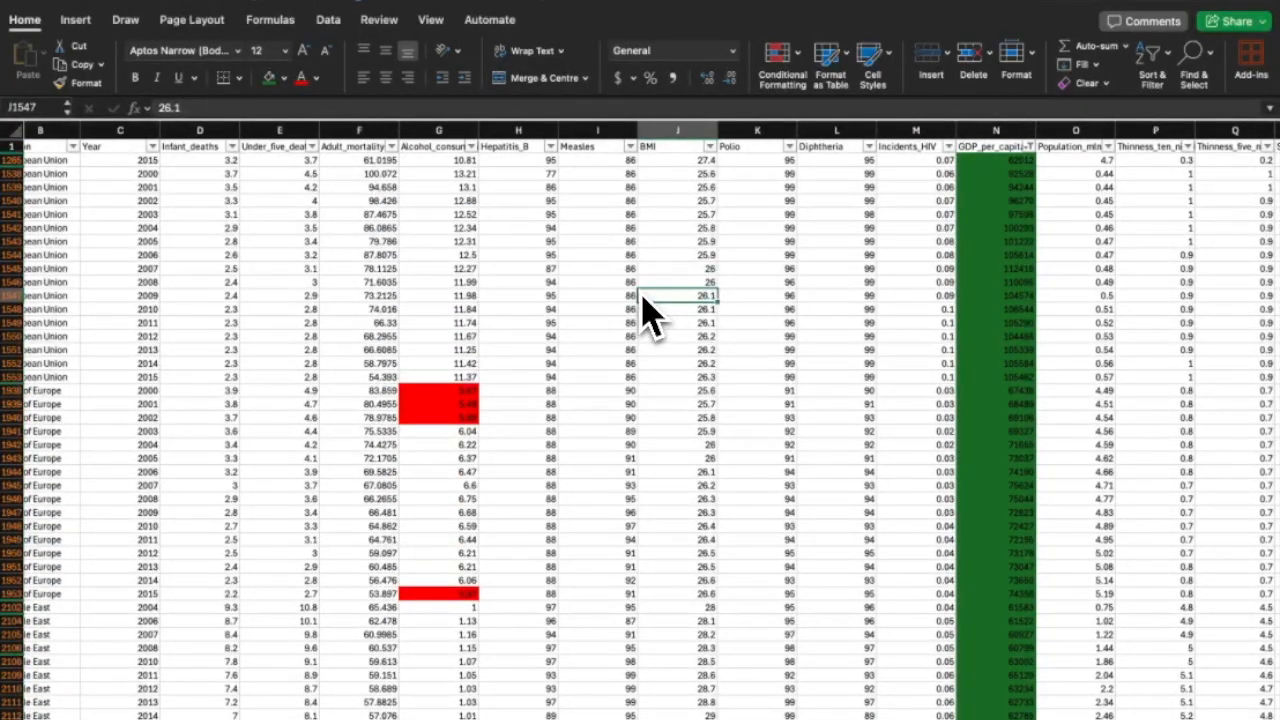
Reopen the GDP_per_capita filter's list of conditions.
scroll(608, 300, left, 2)
scroll(608, 300, right, 6)
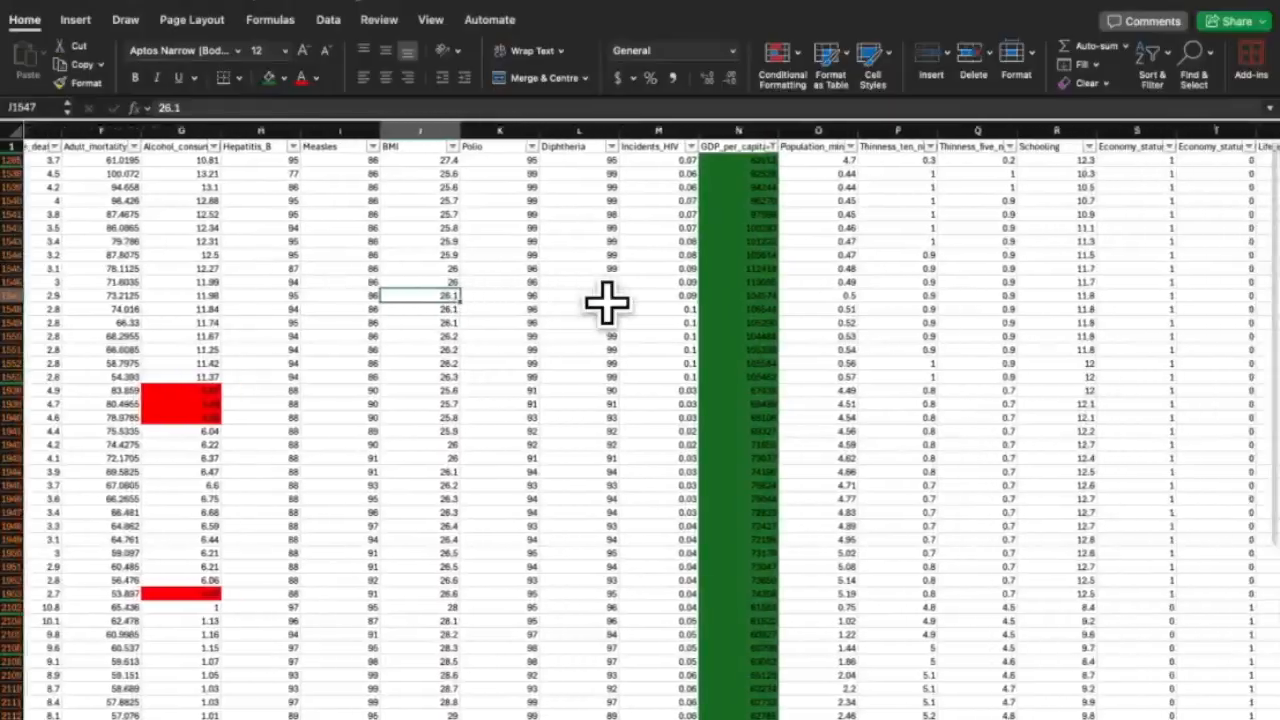
click(532, 146)
click(634, 298)
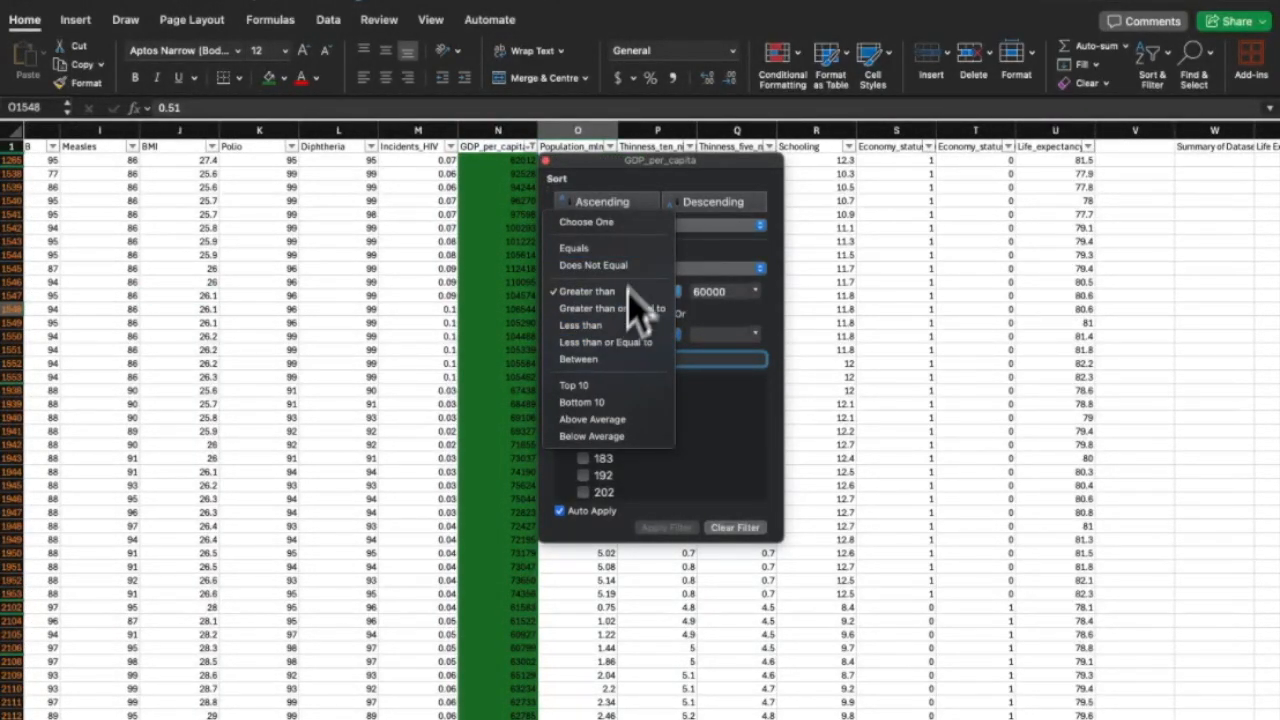
Filter GDP_per_capita to the top 10 and fill the Luxembourg country names orange.
click(588, 388)
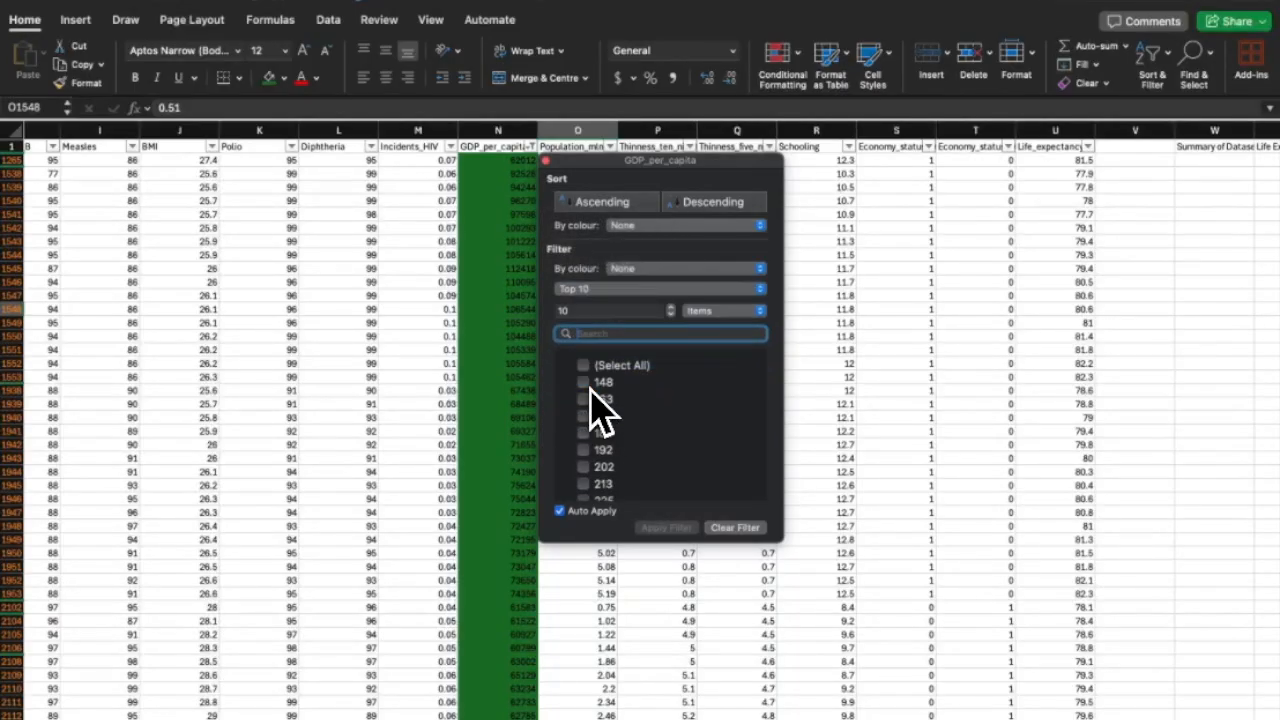
click(523, 271)
scroll(481, 232, left, 5)
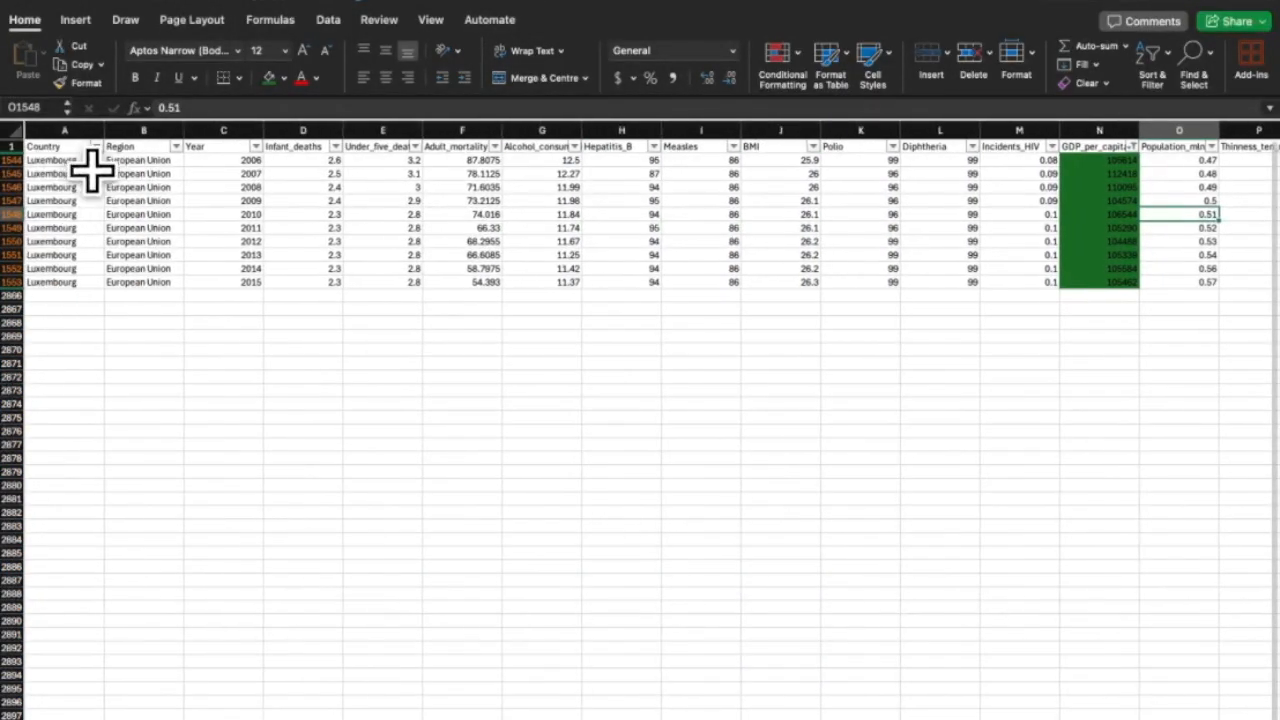
drag(60, 282, 70, 175)
click(282, 78)
click(300, 286)
click(282, 78)
click(303, 289)
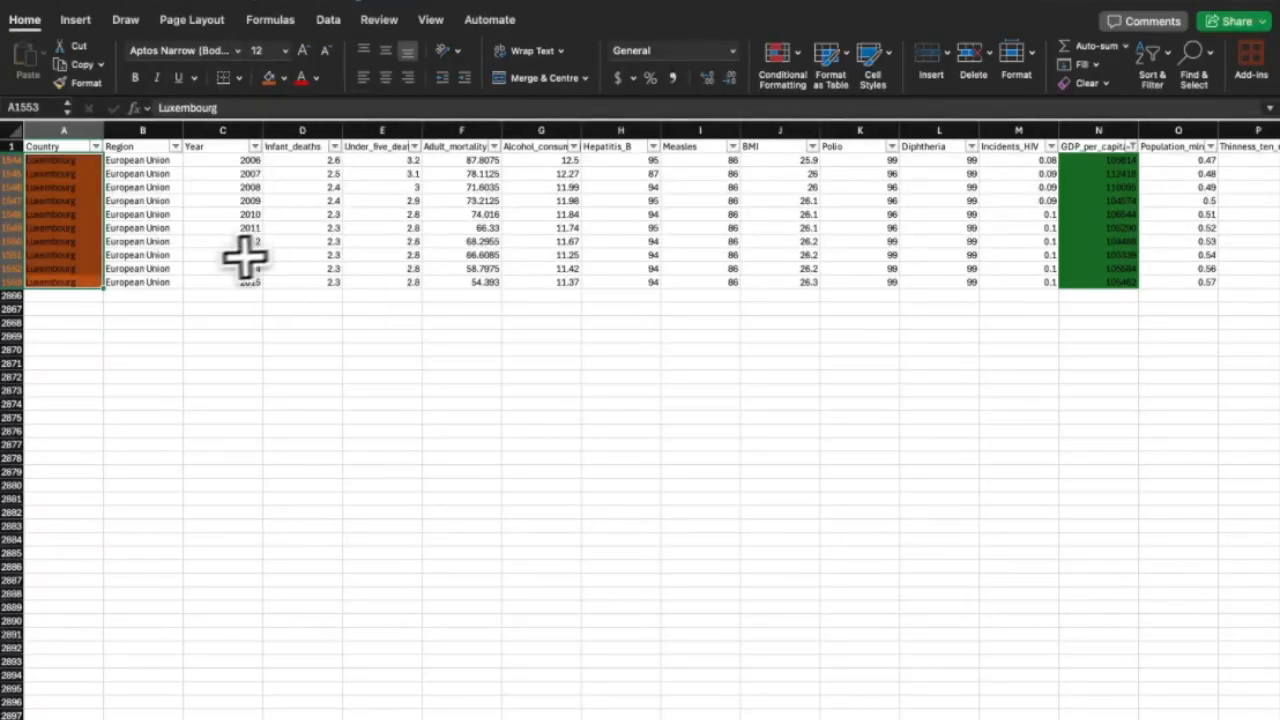
click(235, 268)
Switch the GDP_per_capita filter to show only the bottom 10 rows.
click(1131, 146)
click(1040, 288)
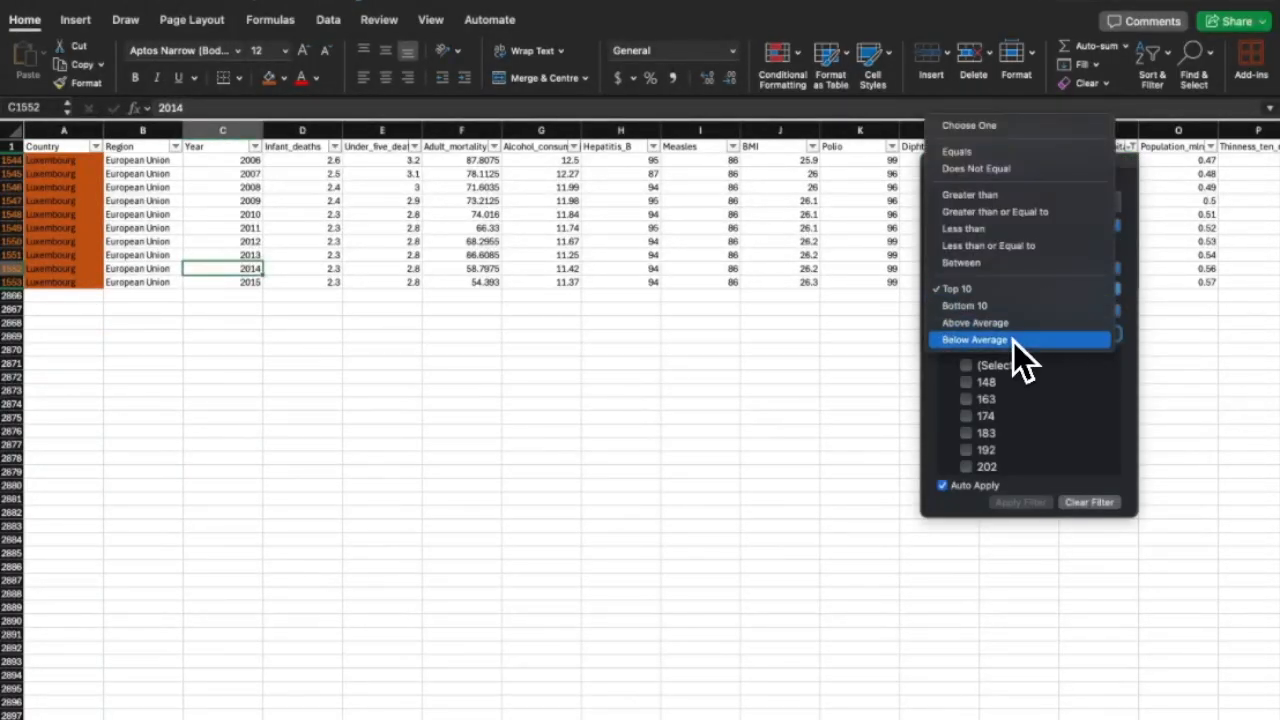
click(1020, 337)
click(1100, 290)
click(1048, 255)
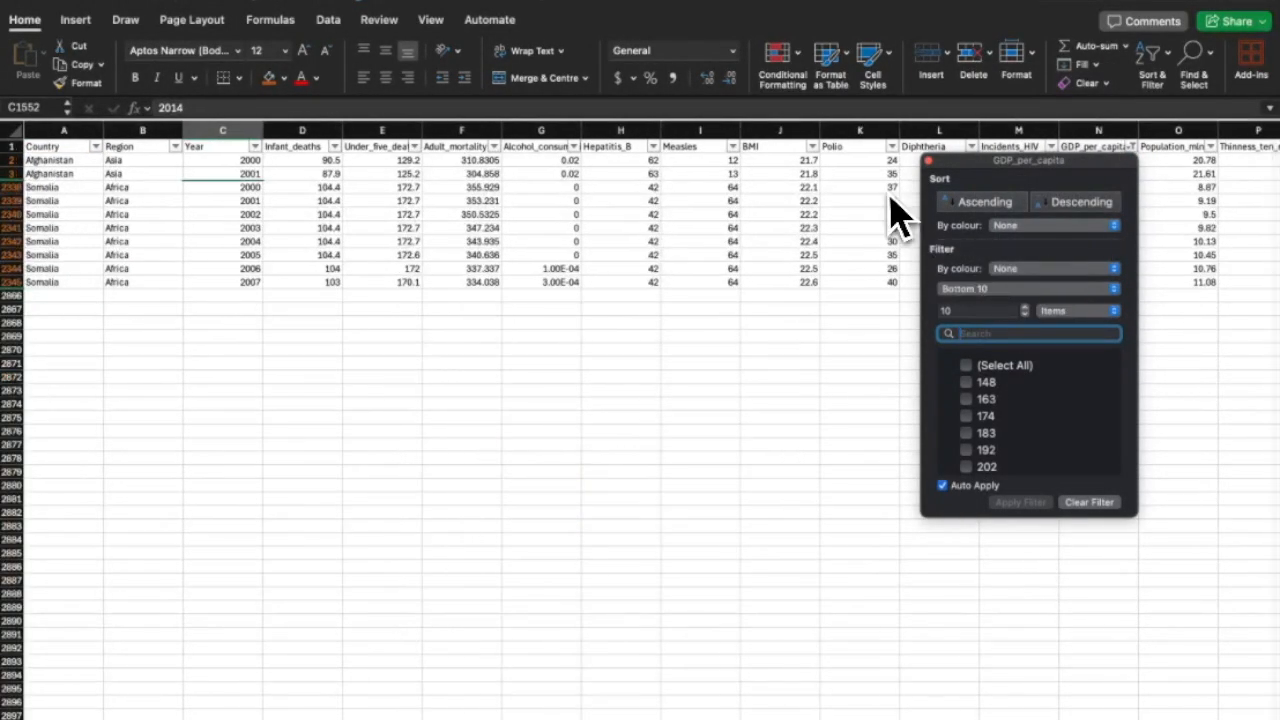
click(103, 285)
Fill the Afghanistan and Somalia country names blue.
drag(57, 158, 51, 289)
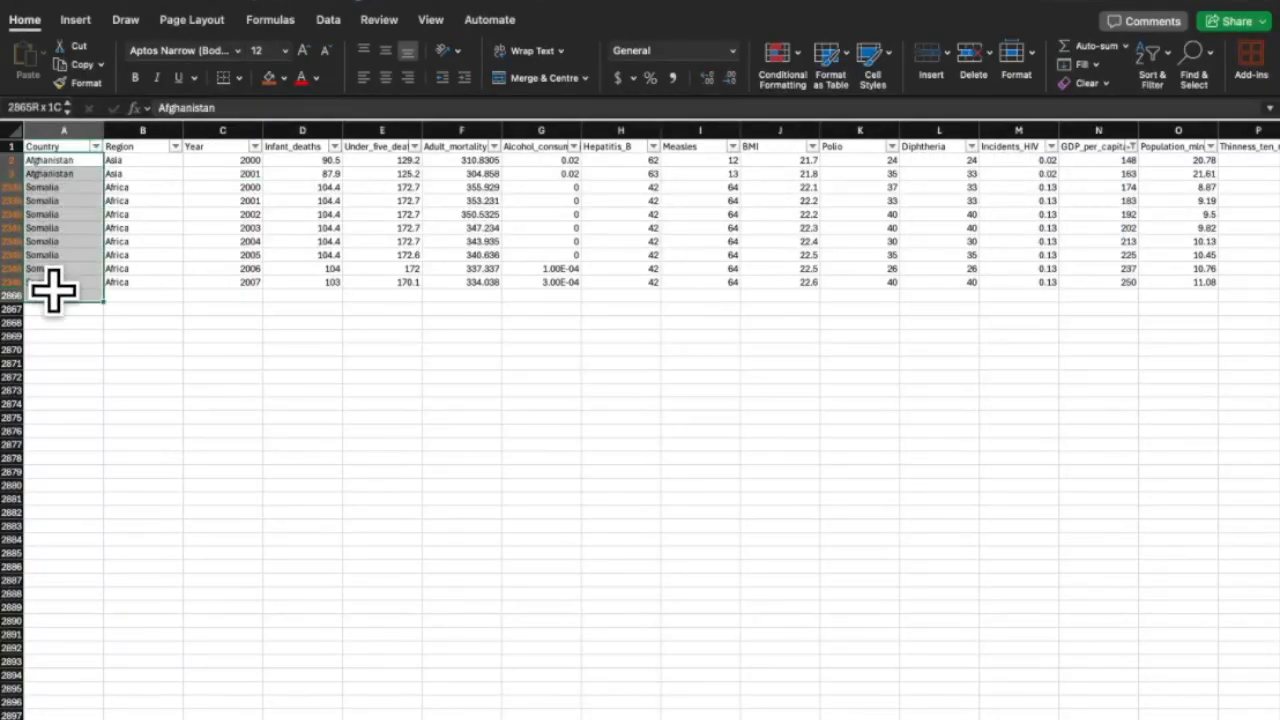
scroll(343, 217, right, 10)
scroll(343, 217, left, 9)
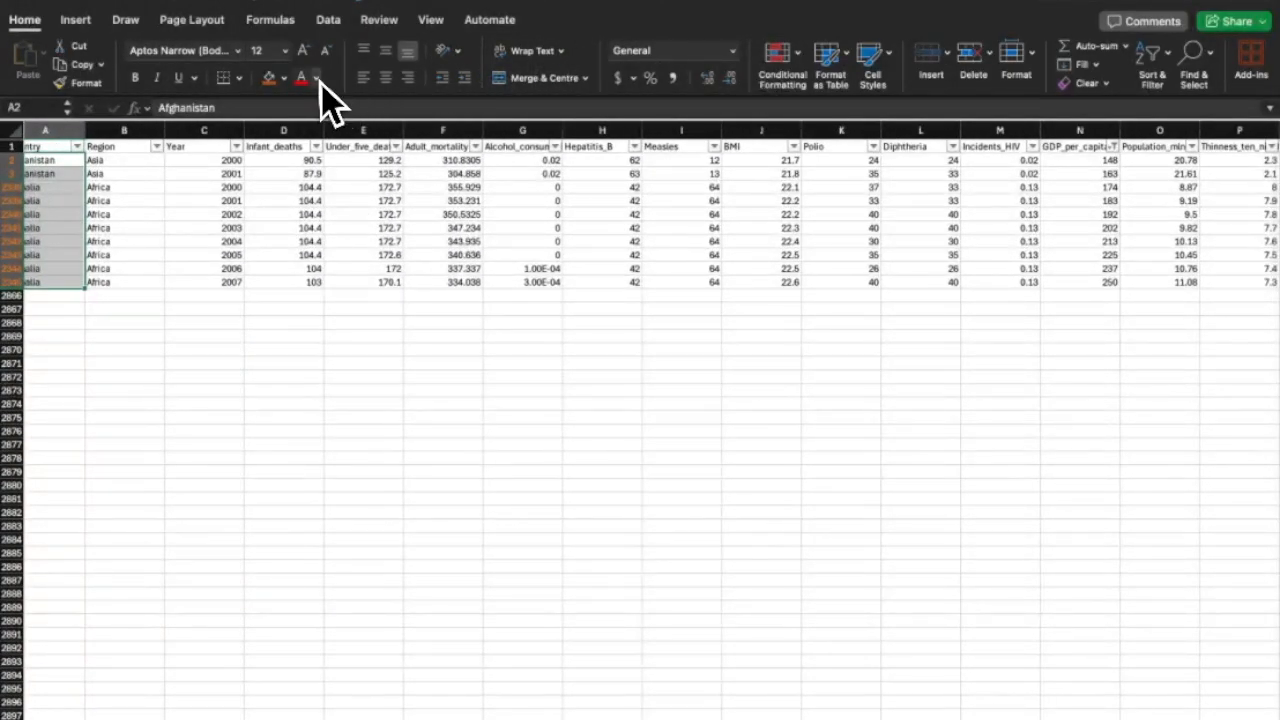
click(284, 79)
click(319, 268)
click(285, 82)
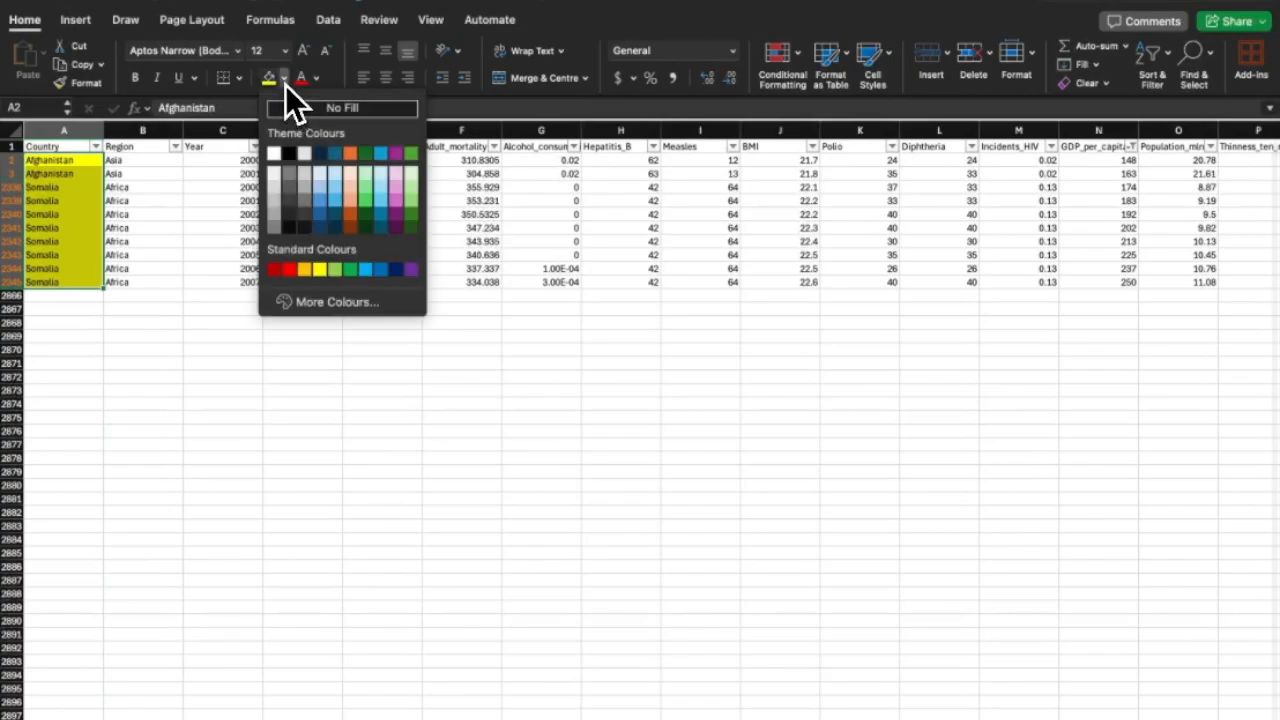
click(333, 200)
scroll(728, 251, right, 10)
scroll(712, 210, left, 10)
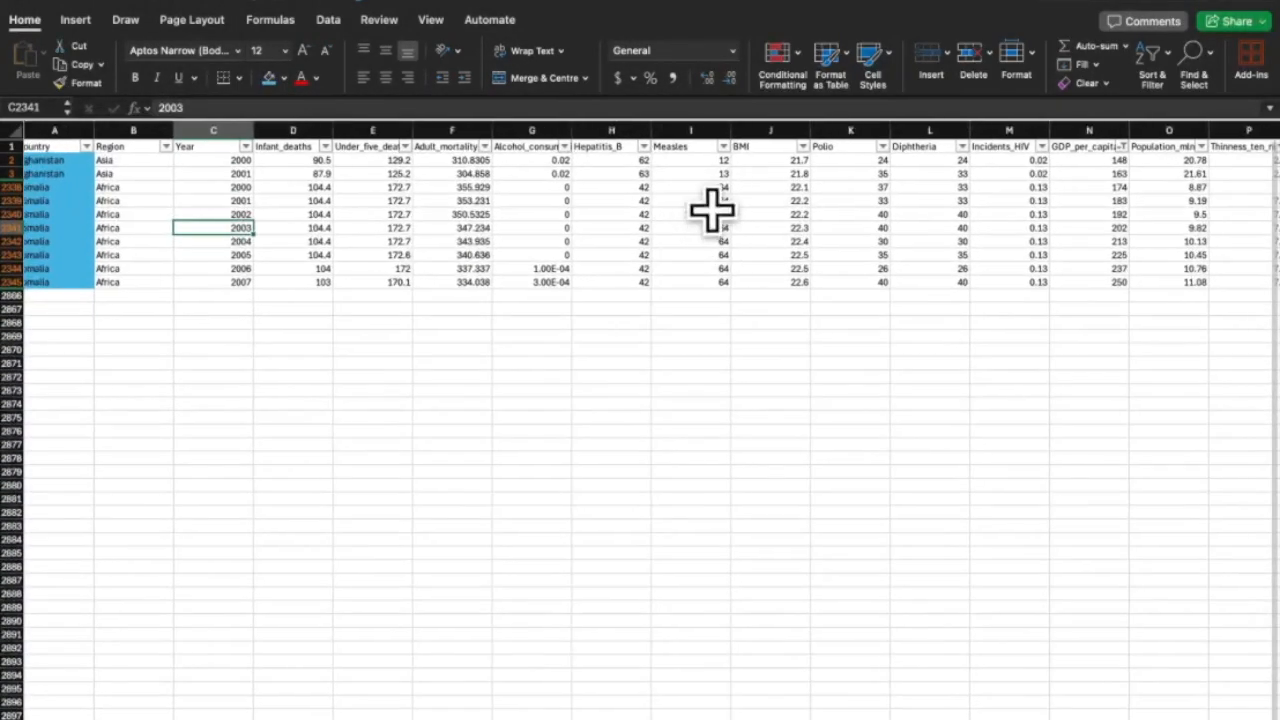
click(564, 146)
Apply a Top 10 filter to Alcohol_consumption and clear the GDP_per_capita filter.
click(662, 291)
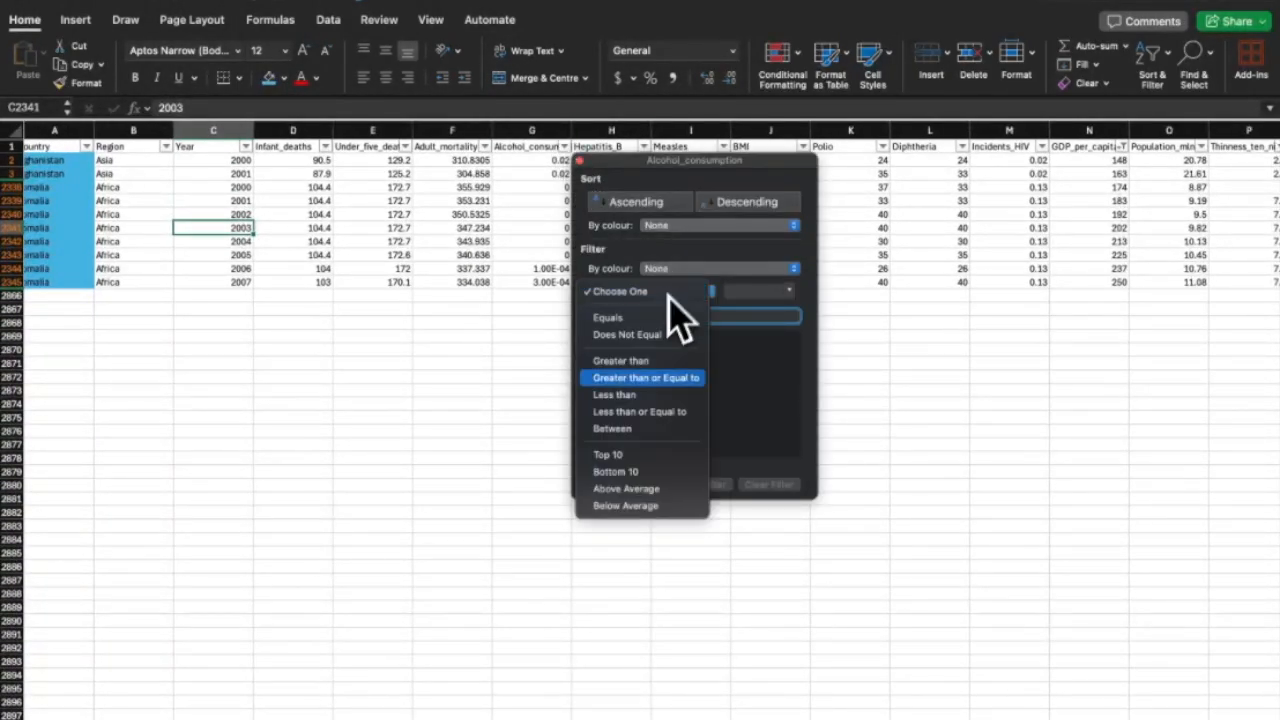
click(620, 449)
click(579, 161)
scroll(692, 170, right, 5)
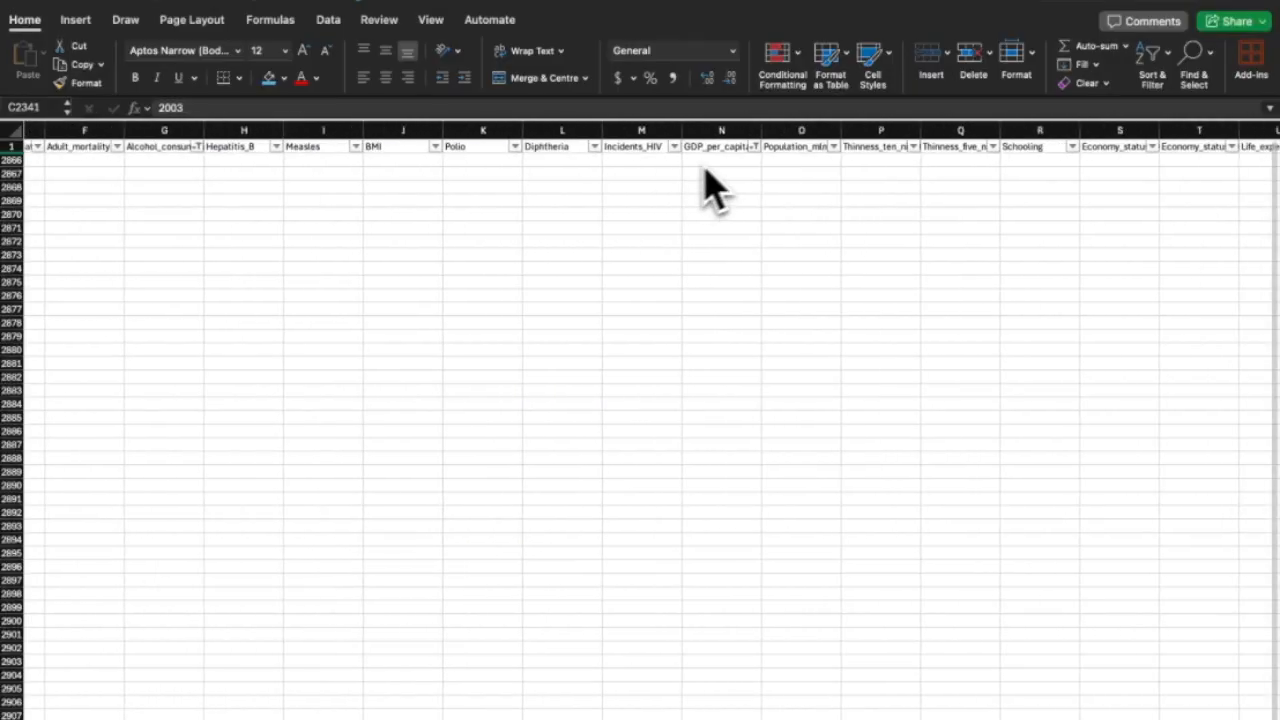
click(754, 146)
click(934, 502)
click(770, 161)
scroll(563, 214, left, 5)
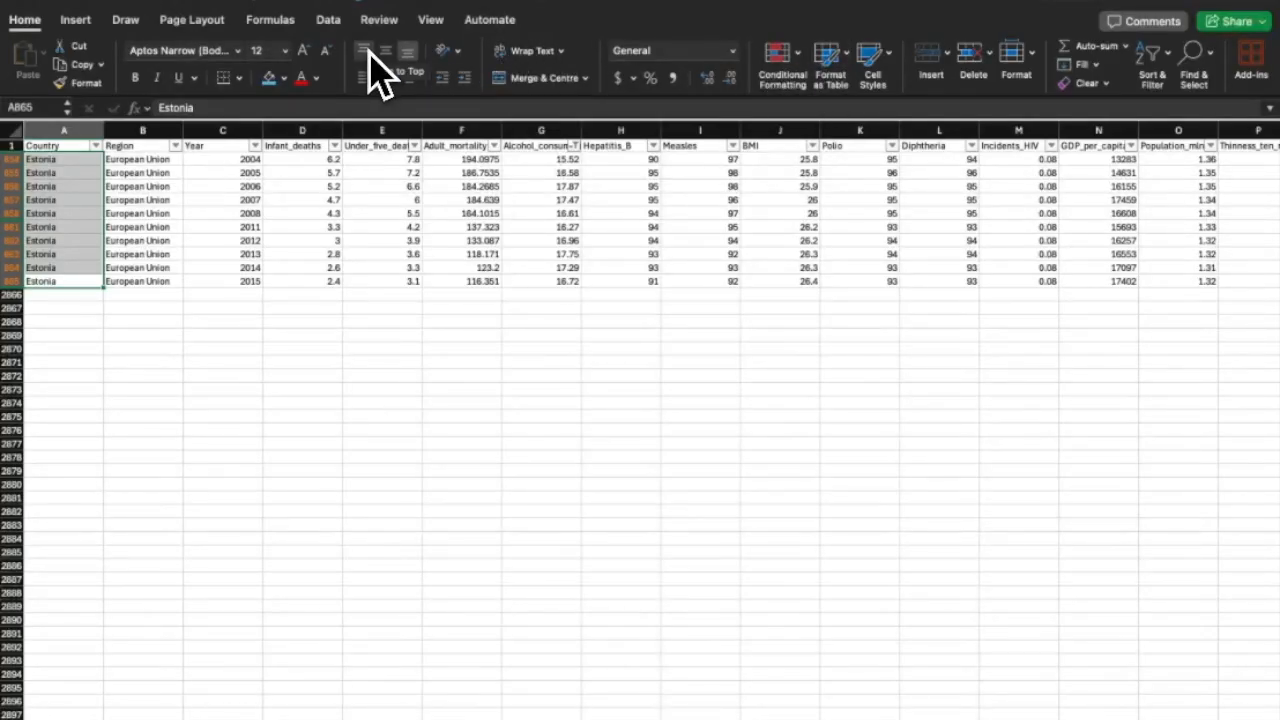
Fill the Estonia country names orange.
click(286, 79)
click(357, 214)
click(381, 334)
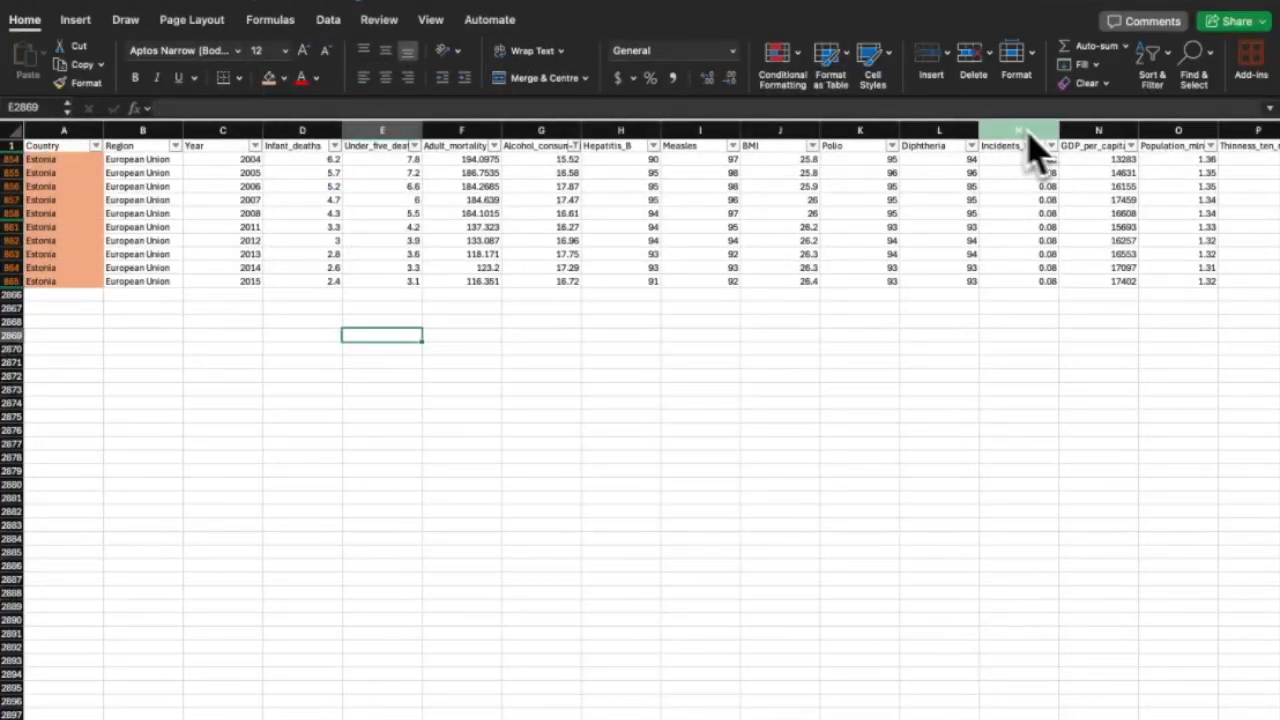
scroll(540, 180, right, 3)
scroll(563, 194, left, 2)
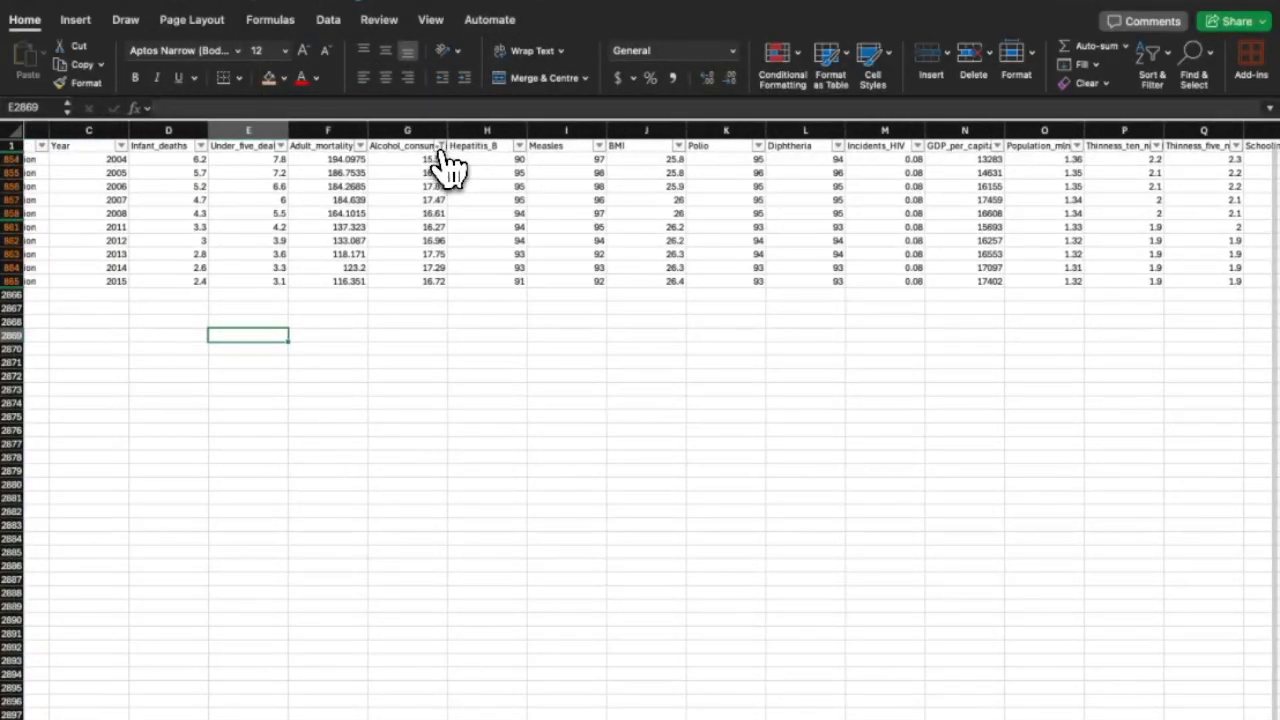
Show all Alcohol_consumption values again by clearing its filter.
click(441, 146)
click(493, 364)
click(400, 329)
scroll(392, 335, down, 10)
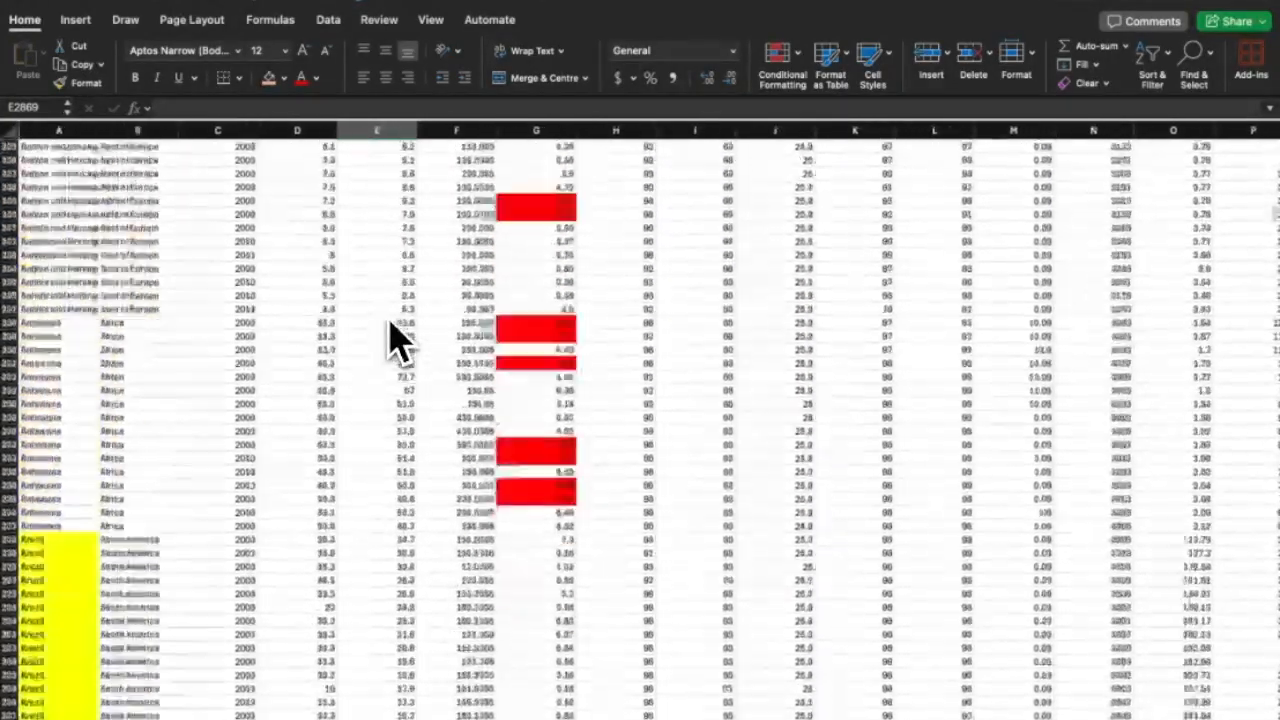
scroll(391, 330, up, 15)
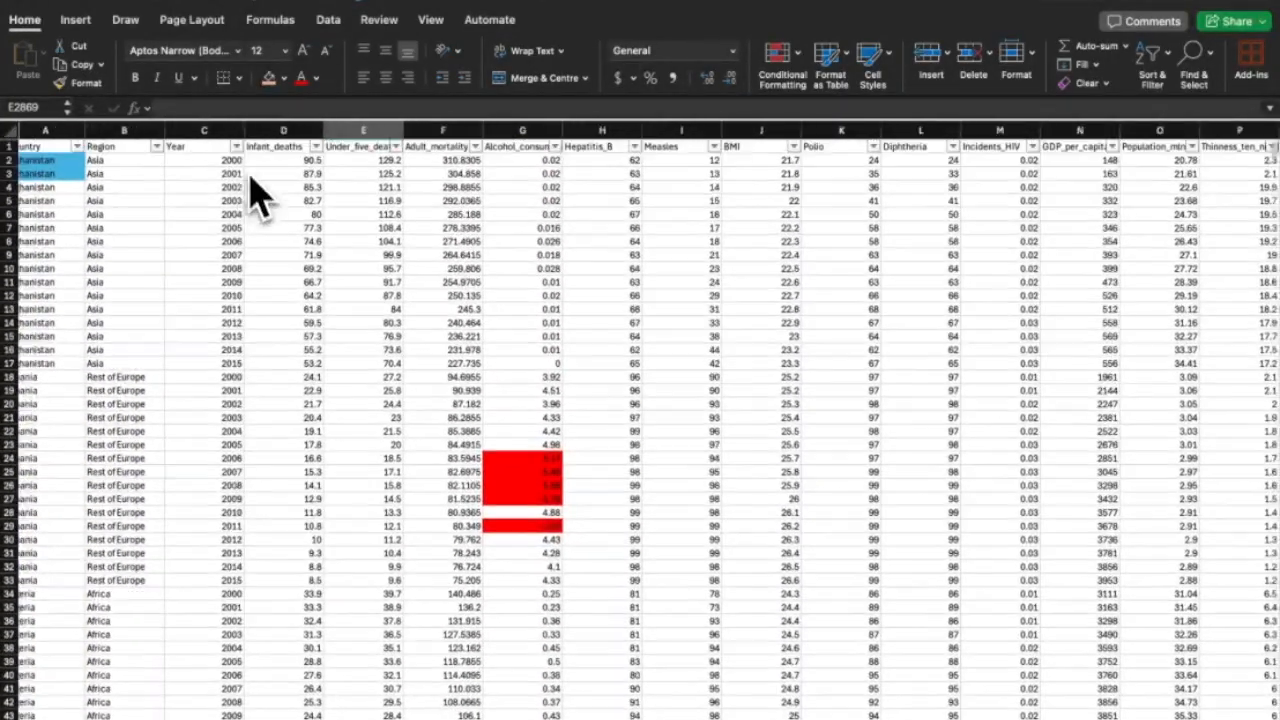
Filter the Year column to show only 2015.
click(236, 146)
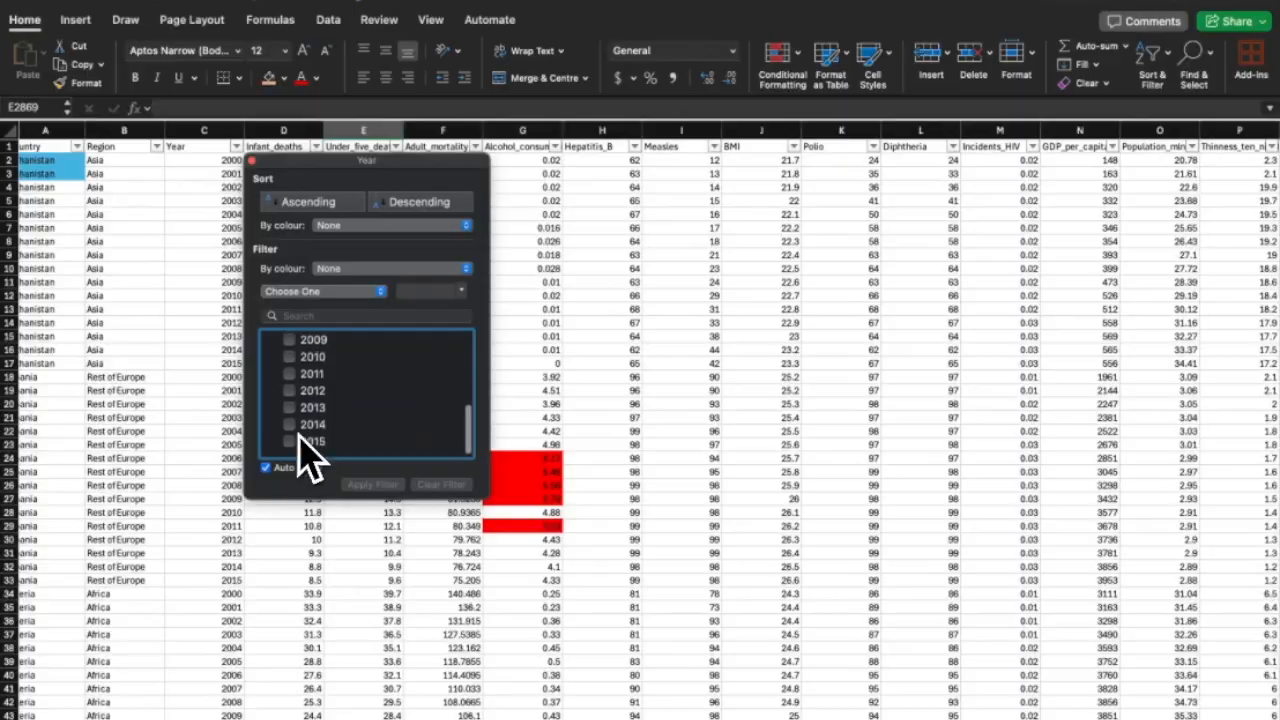
click(300, 440)
scroll(60, 440, down, 10)
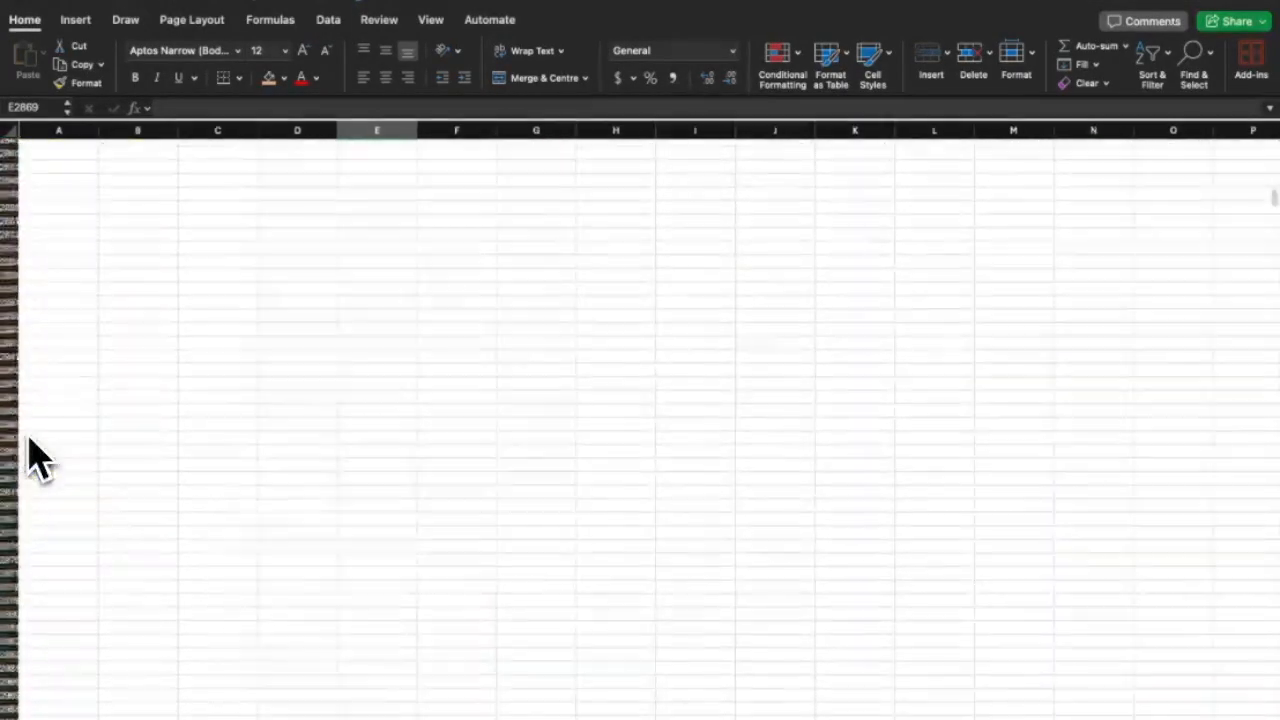
scroll(29, 450, up, 10)
scroll(29, 450, right, 10)
click(493, 146)
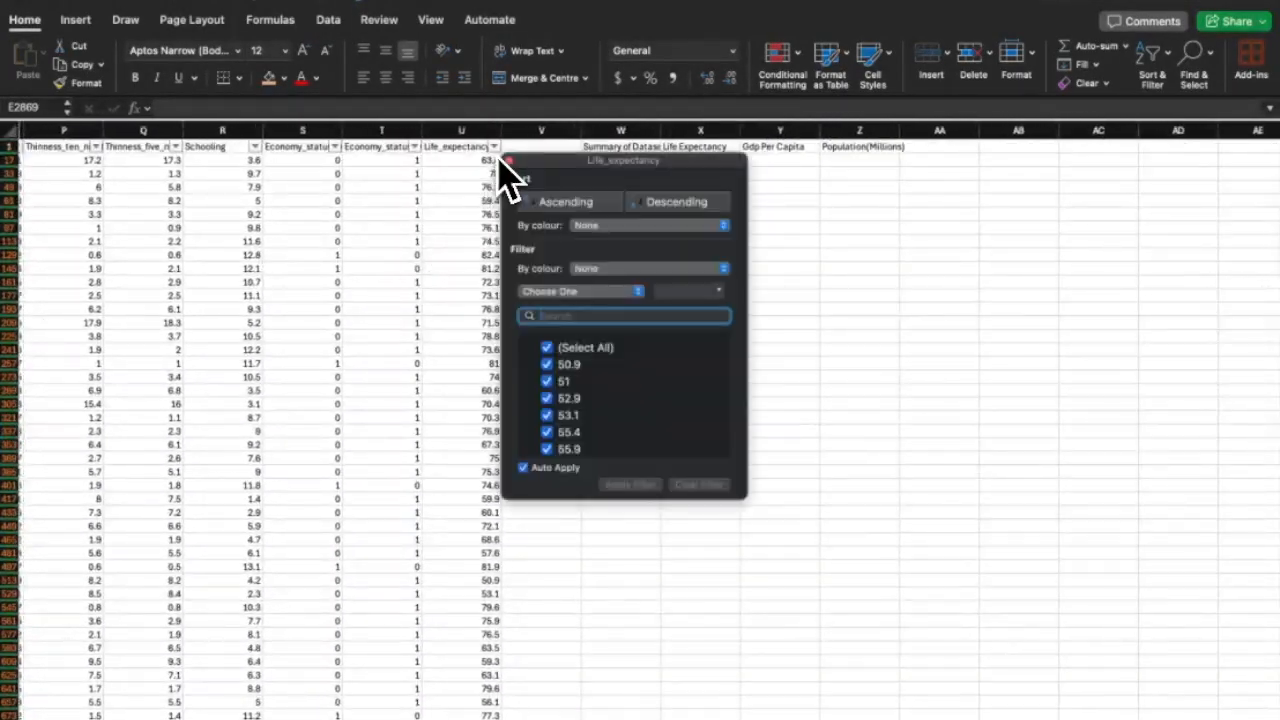
click(585, 290)
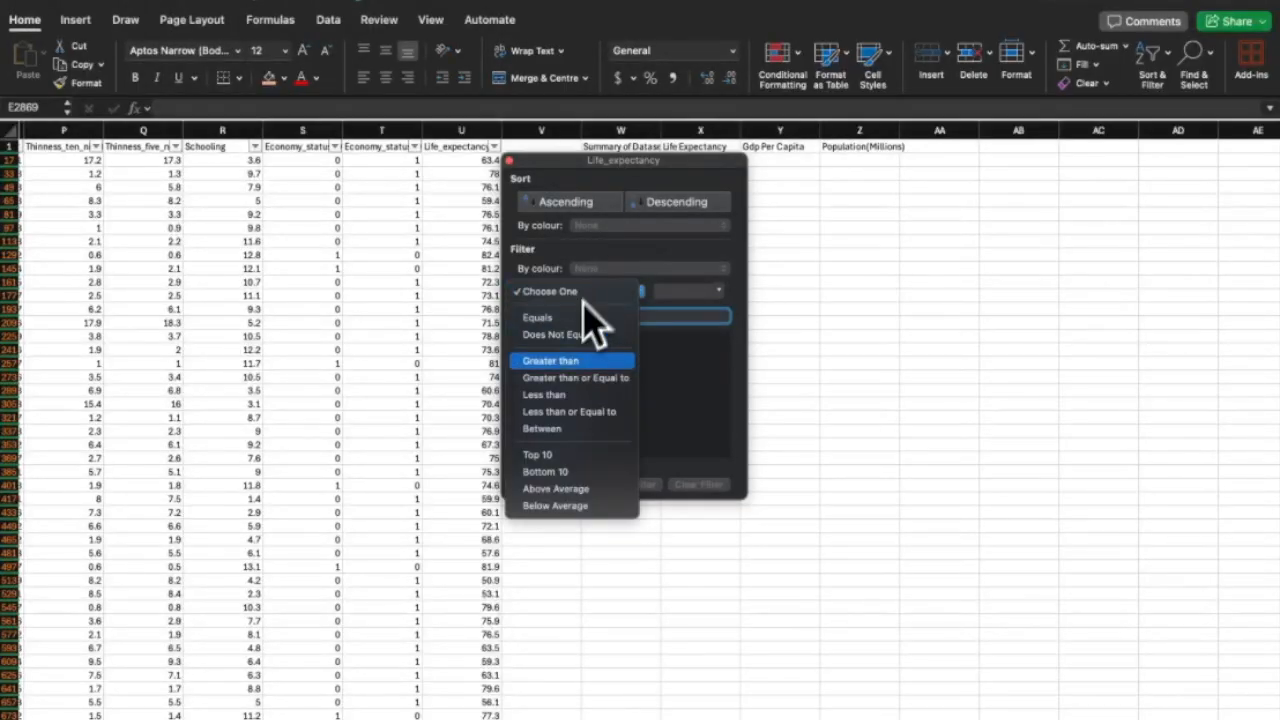
click(568, 534)
scroll(385, 245, left, 8)
scroll(385, 245, left, 8)
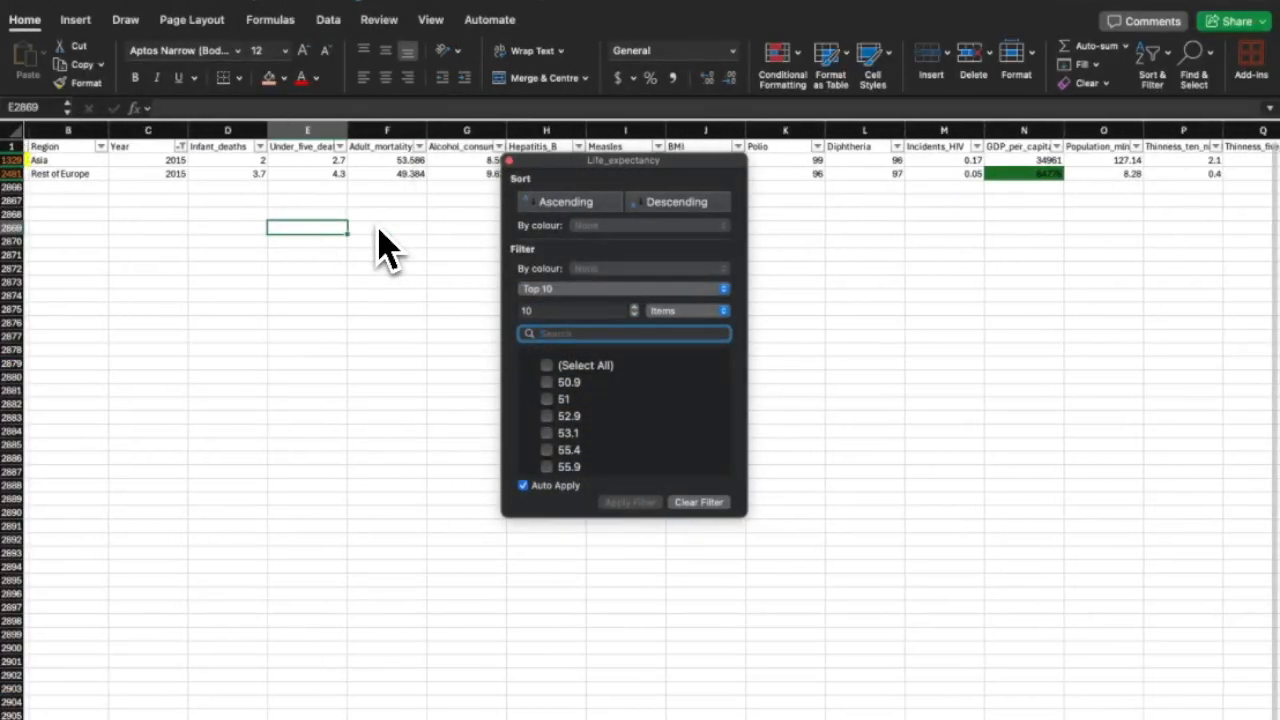
scroll(385, 245, right, 10)
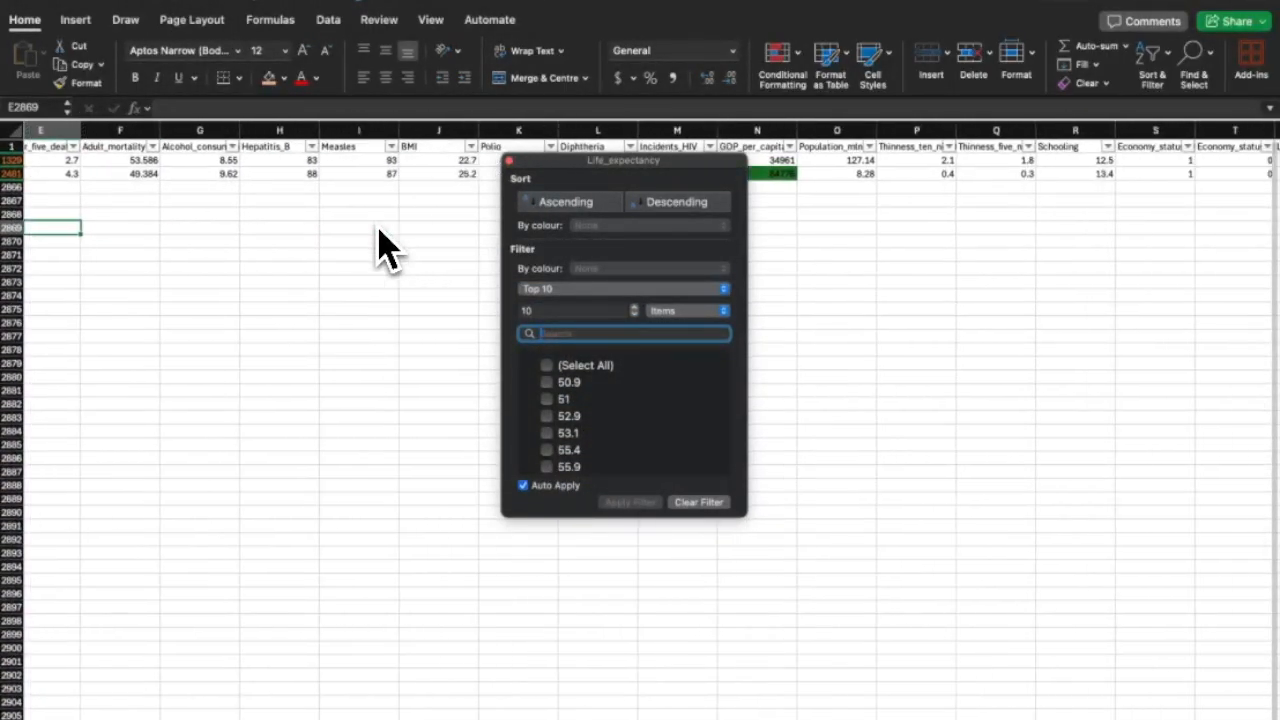
click(497, 170)
scroll(369, 251, left, 10)
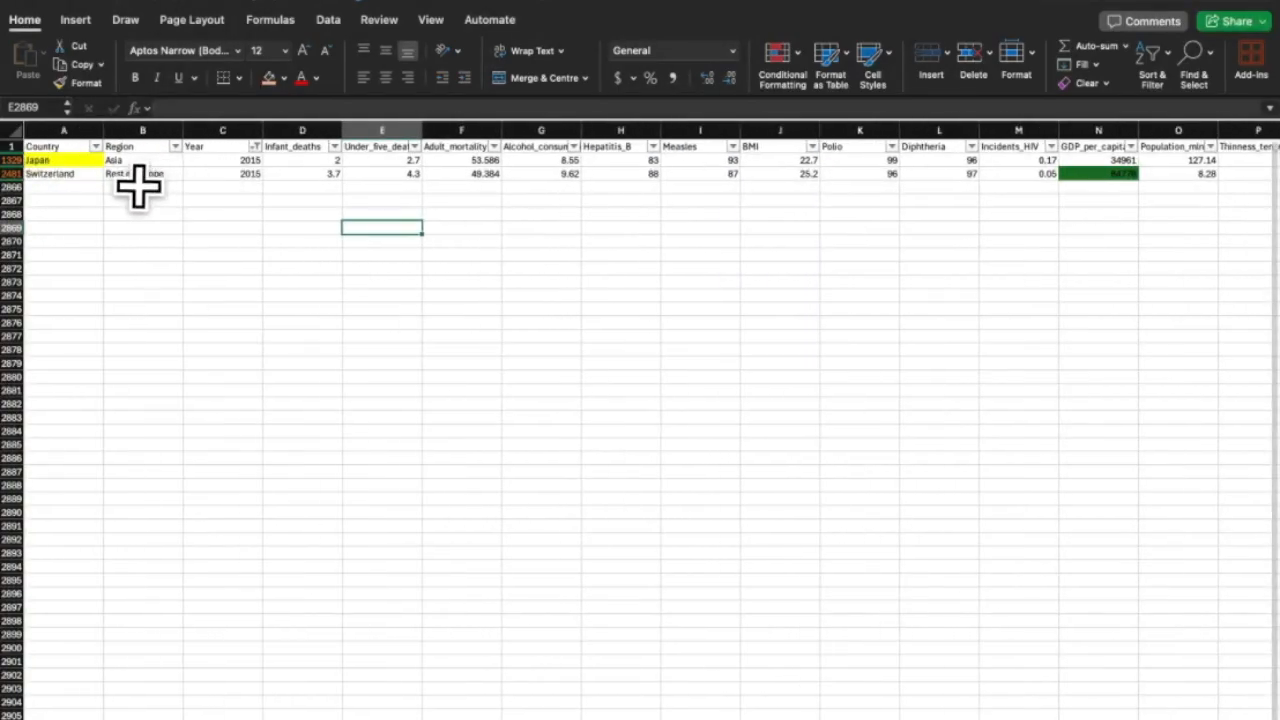
scroll(600, 170, right, 8)
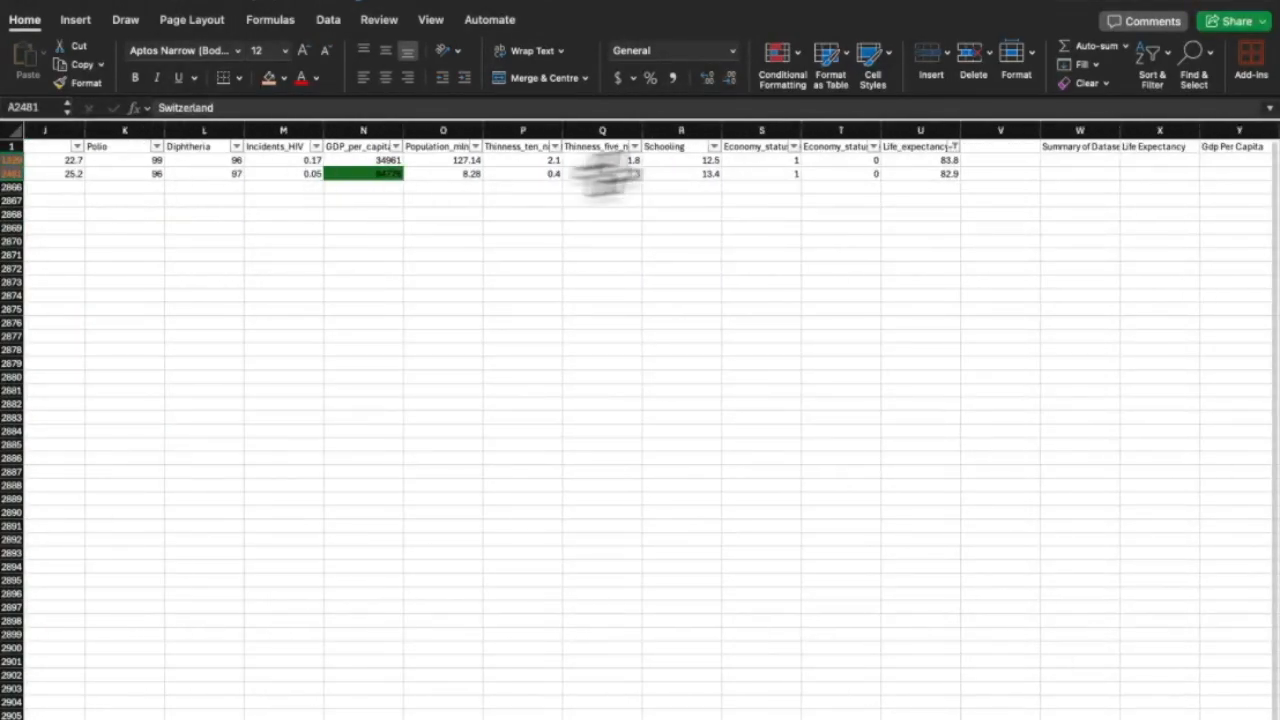
click(955, 146)
click(1131, 503)
click(968, 161)
scroll(686, 364, left, 9)
scroll(455, 296, right, 1)
scroll(318, 188, right, 4)
Sort the rows by GDP_per_capita from highest to lowest.
scroll(500, 180, right, 2)
click(688, 146)
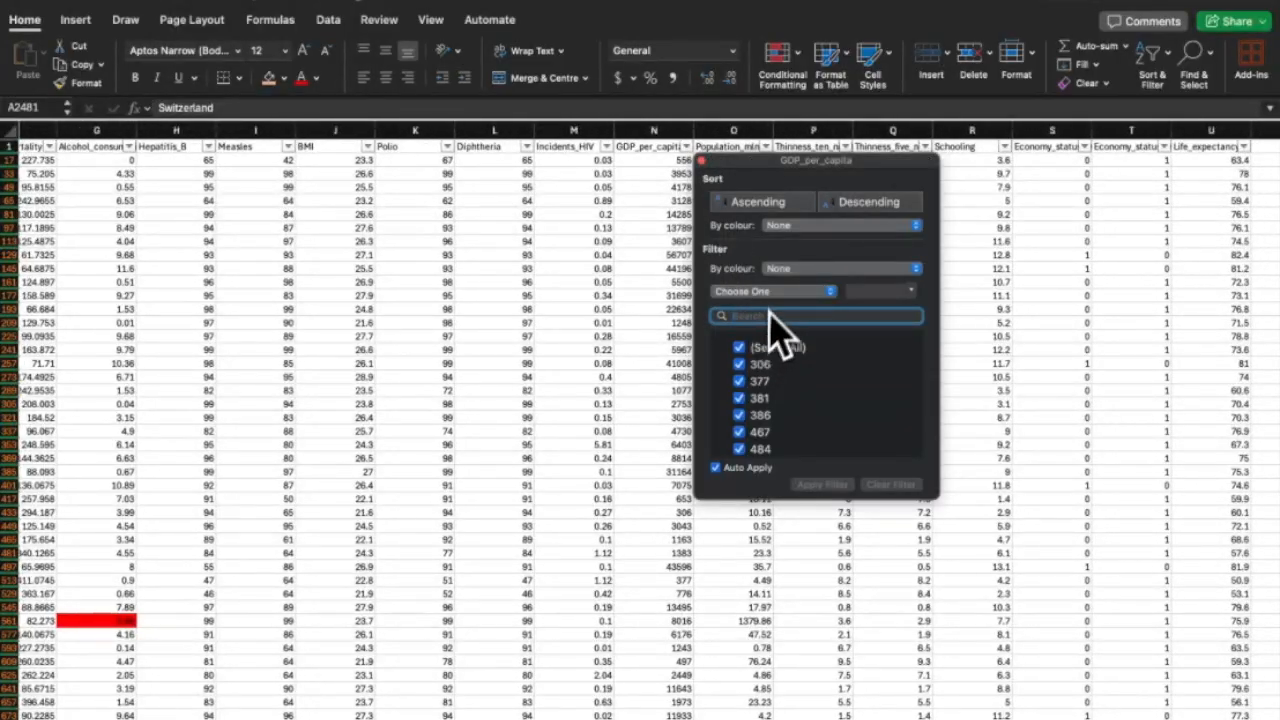
click(788, 209)
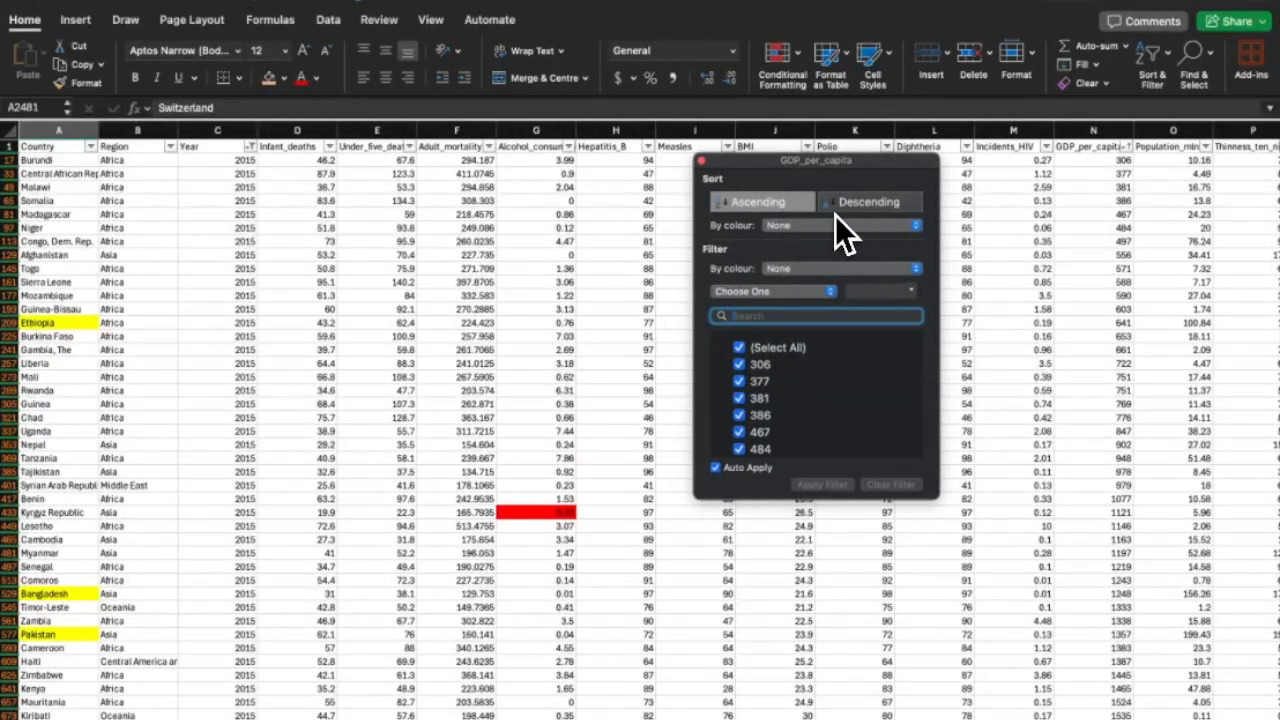
click(835, 216)
click(702, 161)
scroll(630, 310, down, 5)
scroll(586, 386, up, 10)
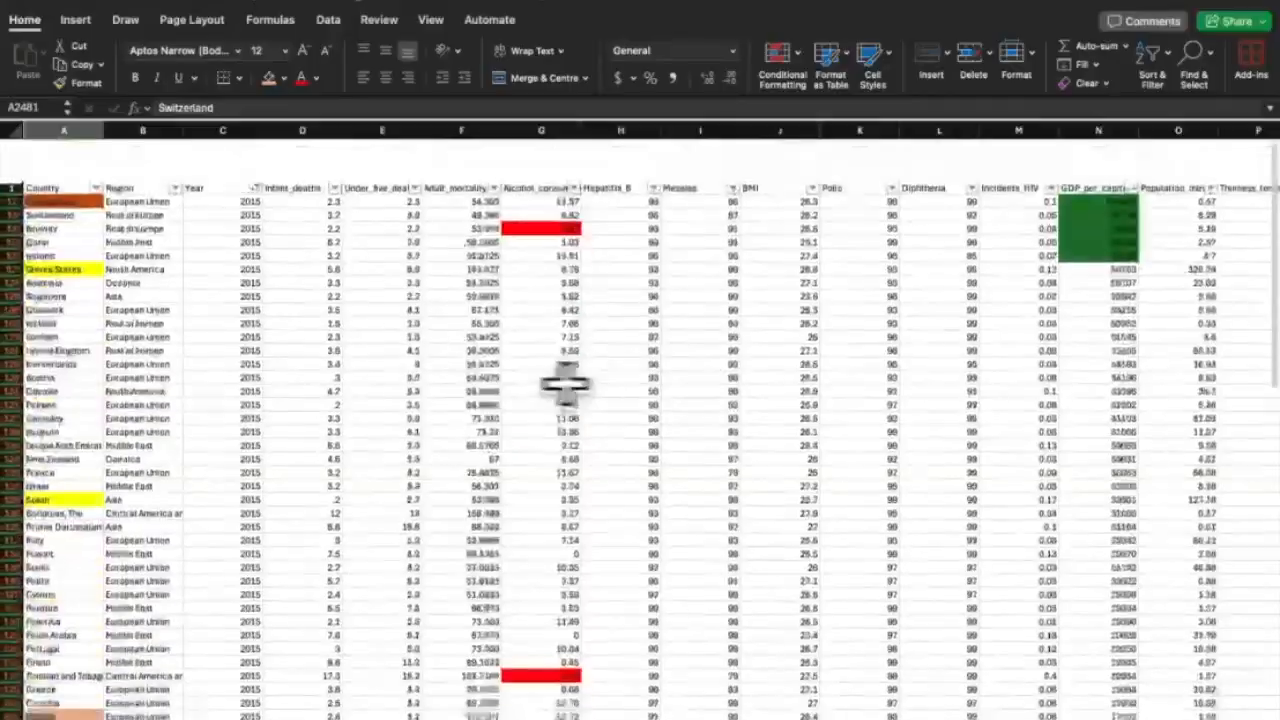
scroll(560, 375, down, 8)
click(457, 335)
scroll(300, 260, up, 10)
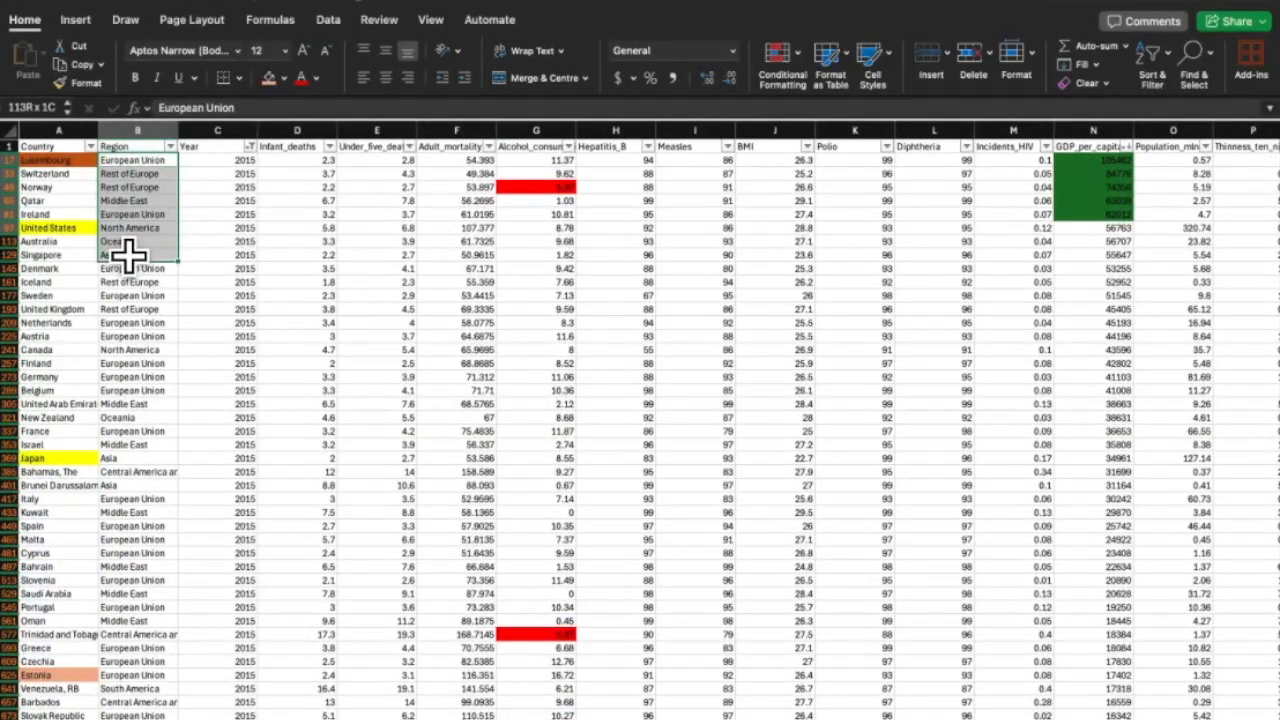
Fill the Region cells of the top ten GDP countries blue.
click(283, 77)
click(345, 198)
click(218, 228)
scroll(218, 228, up, 5)
click(147, 422)
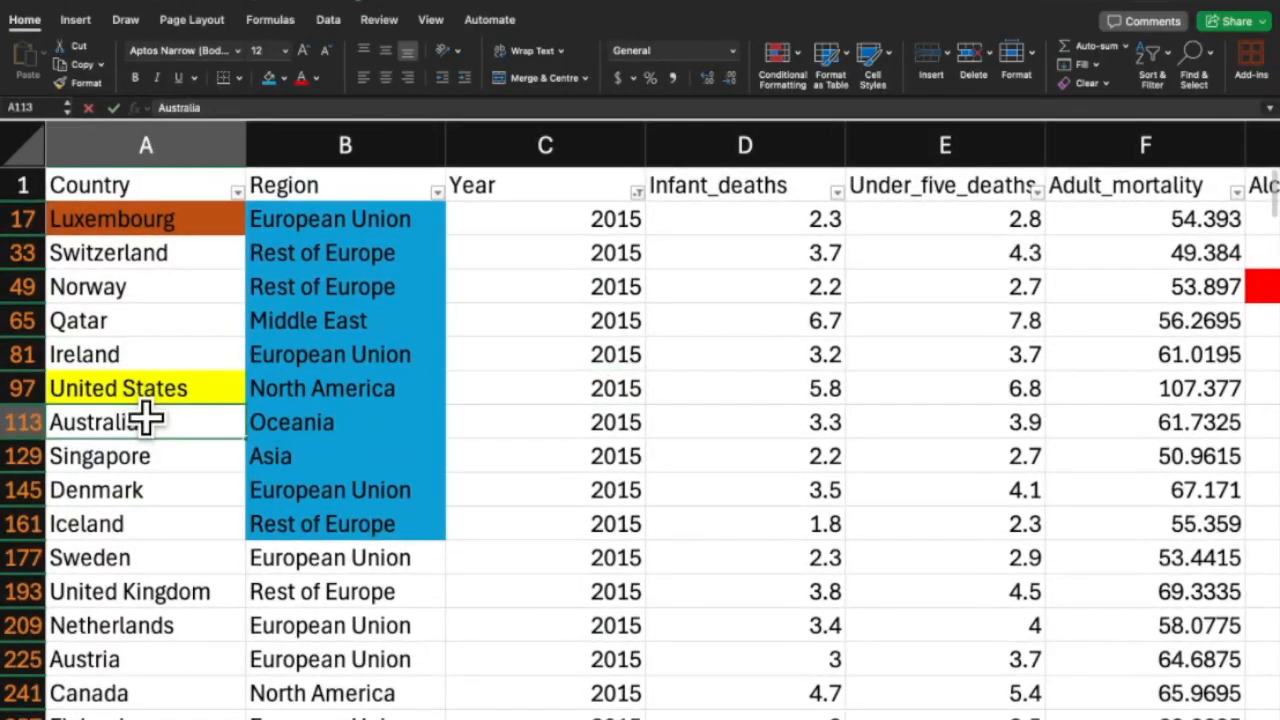
scroll(137, 417, down, 5)
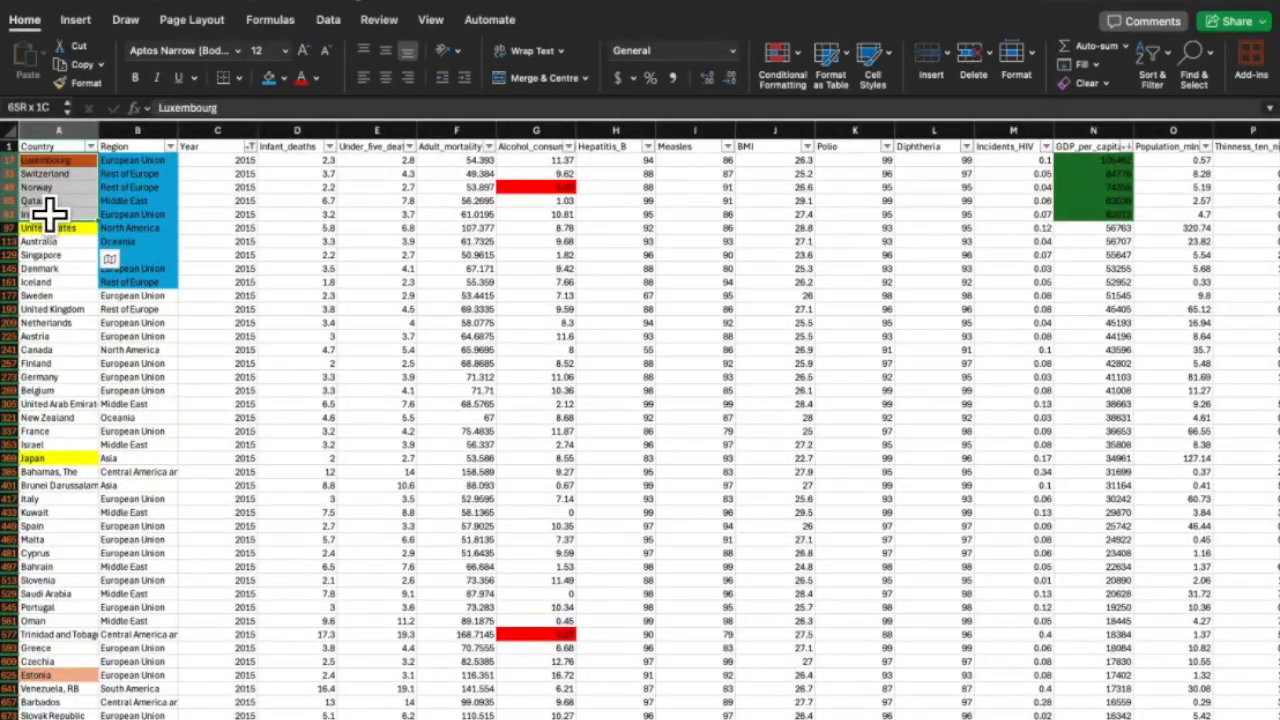
Select the whole Country column and review the GDP_per_capita sort settings.
click(58, 132)
scroll(87, 450, down, 20)
scroll(87, 450, up, 20)
scroll(87, 451, right, 10)
scroll(571, 243, up, 15)
scroll(571, 243, left, 3)
click(344, 147)
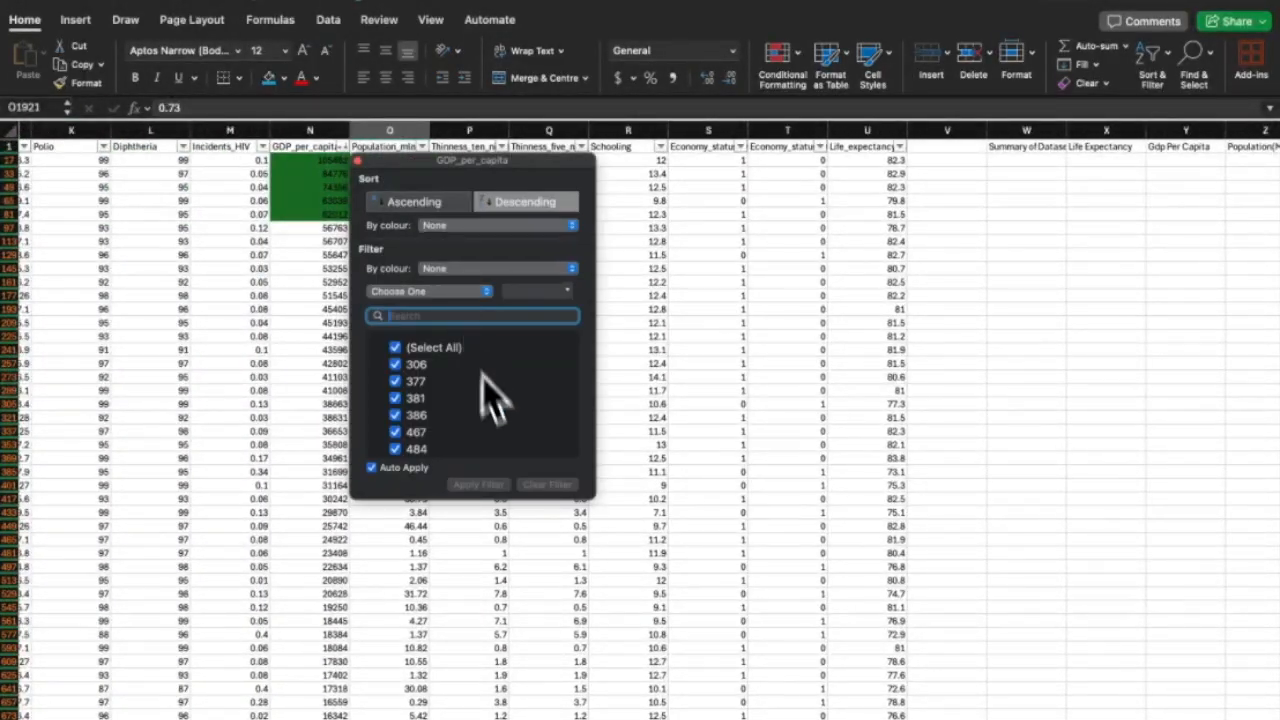
click(357, 161)
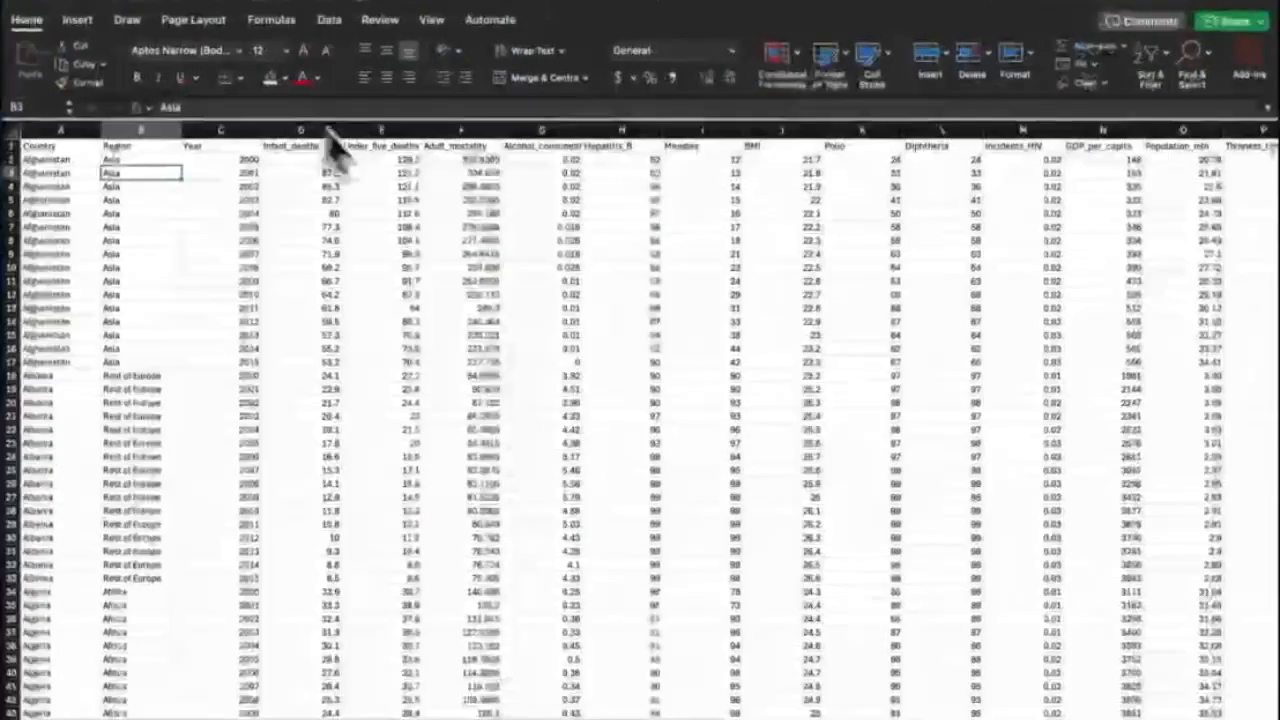
scroll(518, 258, right, 10)
scroll(518, 258, right, 10)
drag(540, 243, 271, 143)
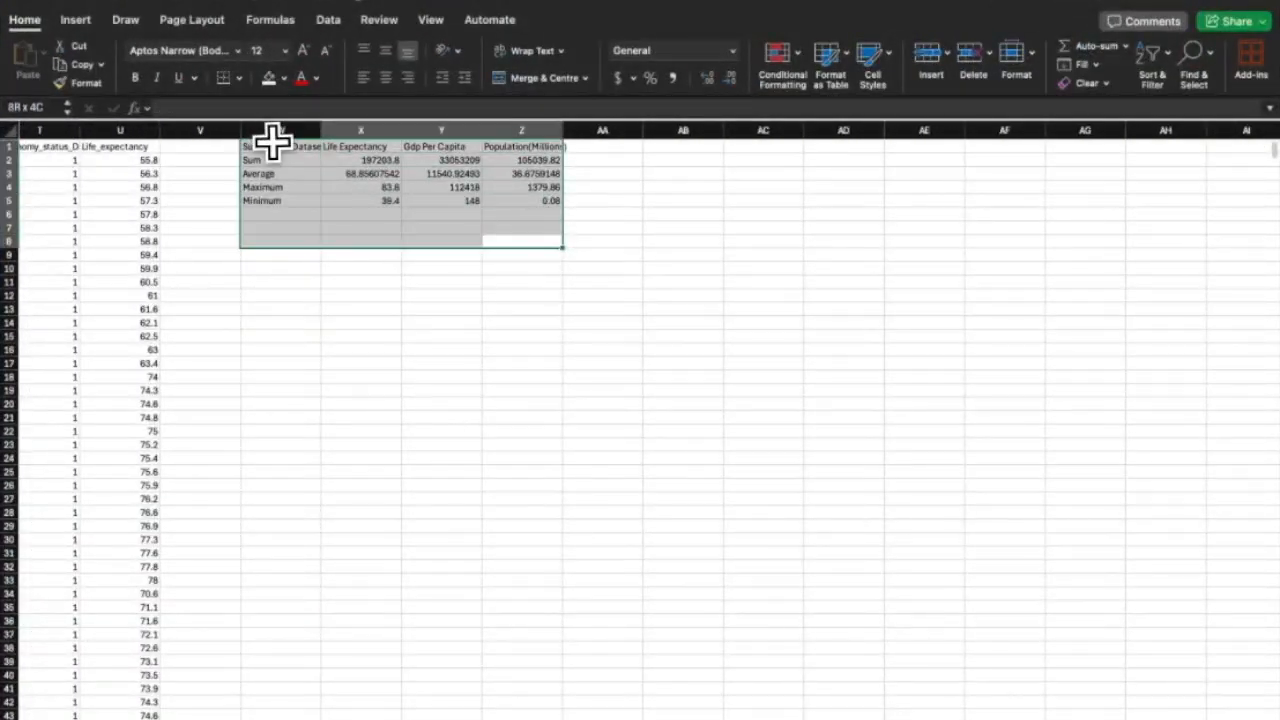
click(271, 320)
scroll(274, 318, left, 15)
Convert columns A to U into a banded table with headers, named Table1.
scroll(274, 318, right, 1)
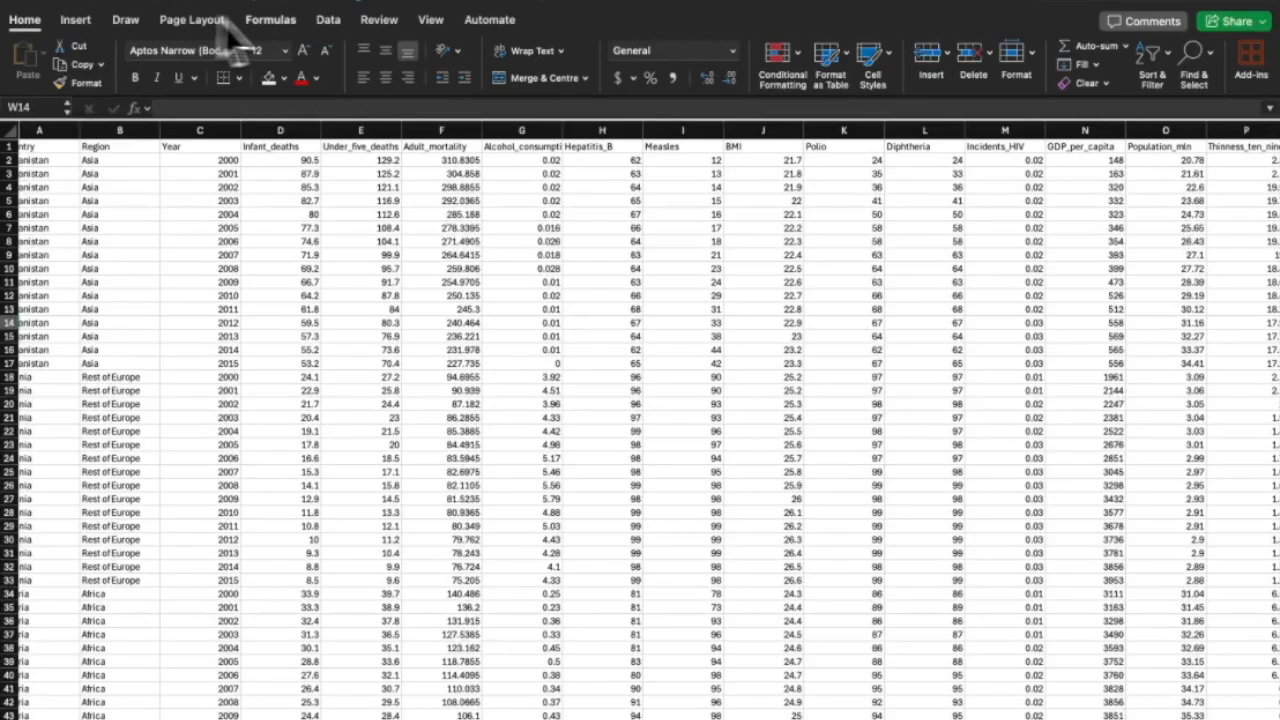
click(328, 20)
click(87, 22)
click(128, 58)
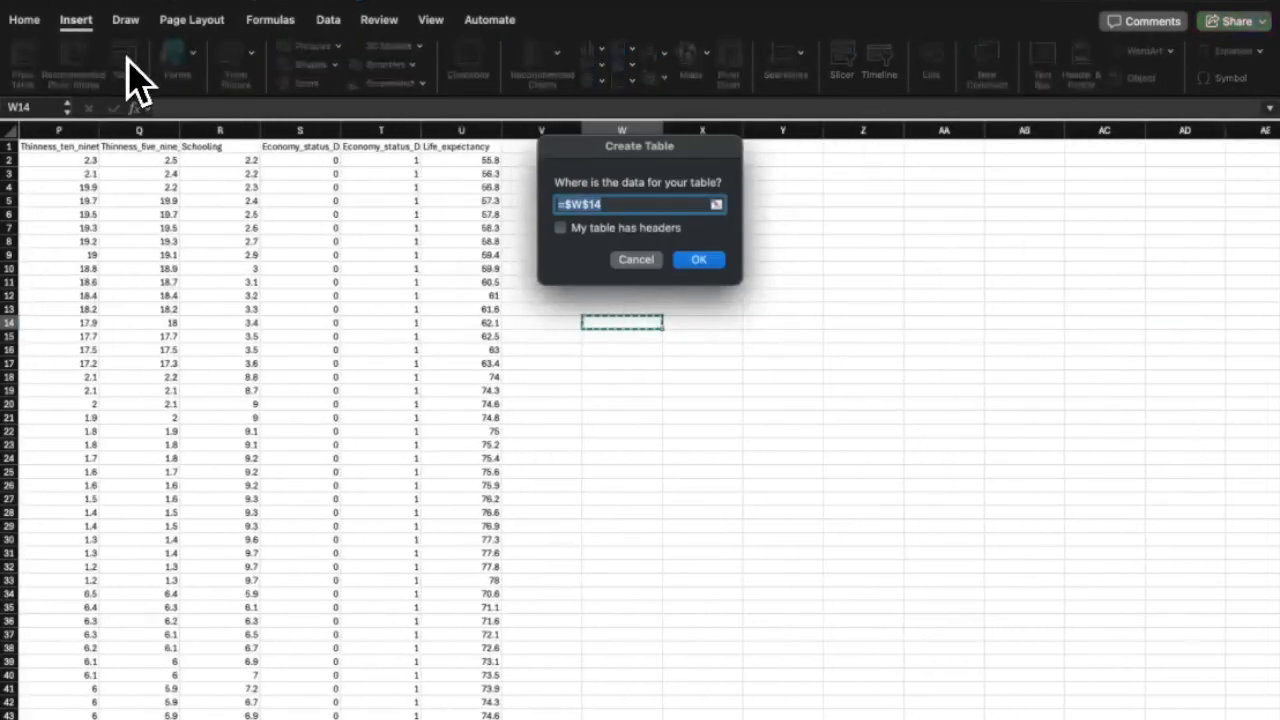
scroll(545, 375, left, 10)
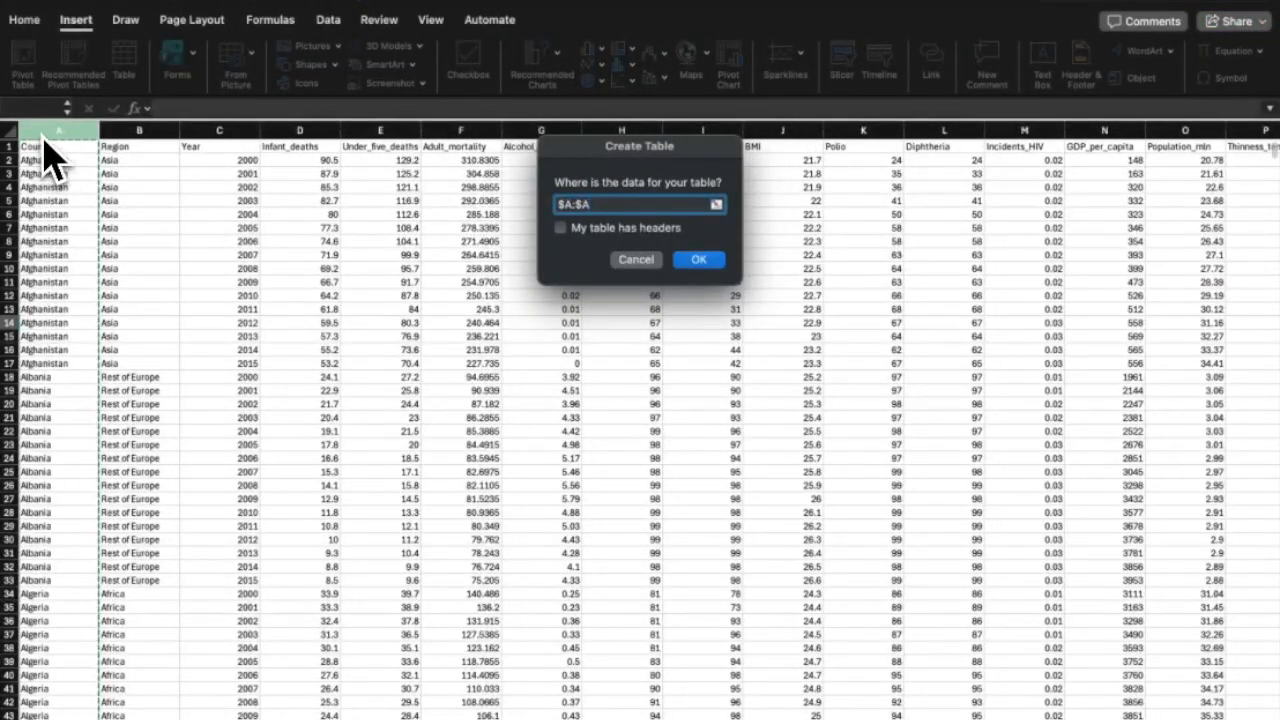
drag(46, 149, 1211, 251)
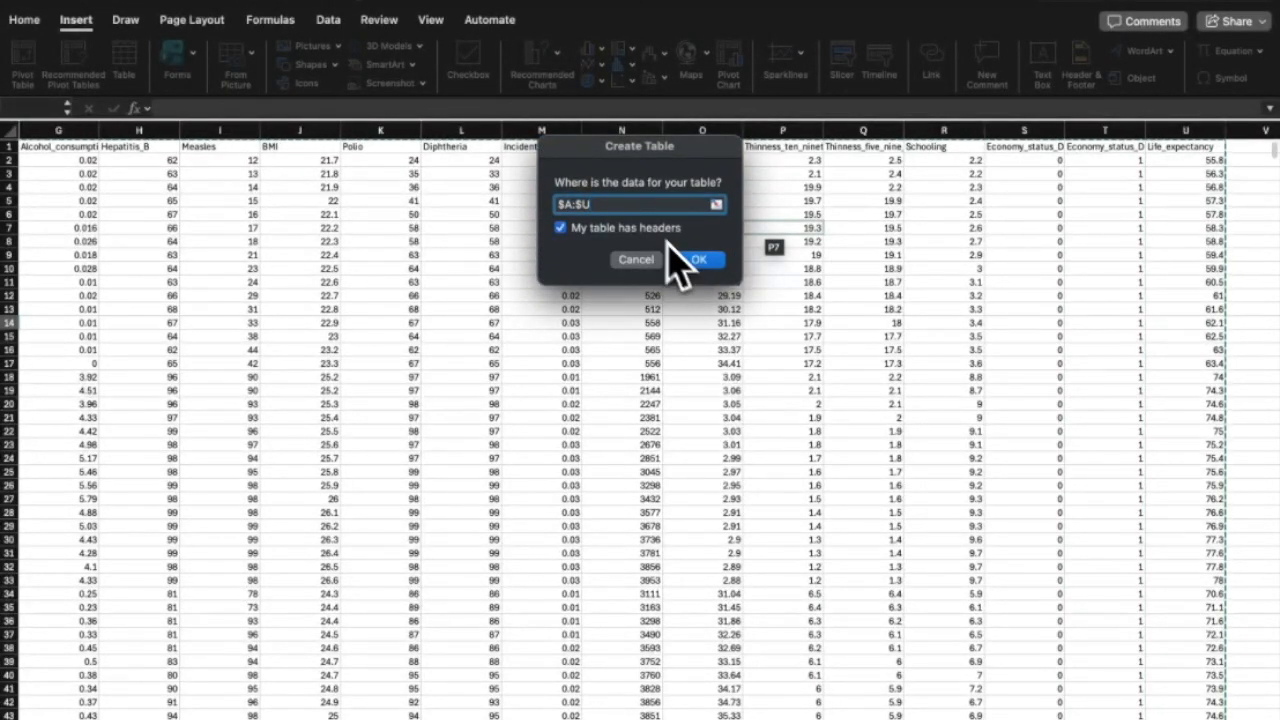
click(702, 262)
scroll(640, 300, down, 20)
scroll(617, 303, left, 6)
scroll(617, 303, up, 20)
scroll(617, 303, right, 12)
scroll(620, 320, left, 12)
scroll(400, 200, right, 1)
click(108, 3)
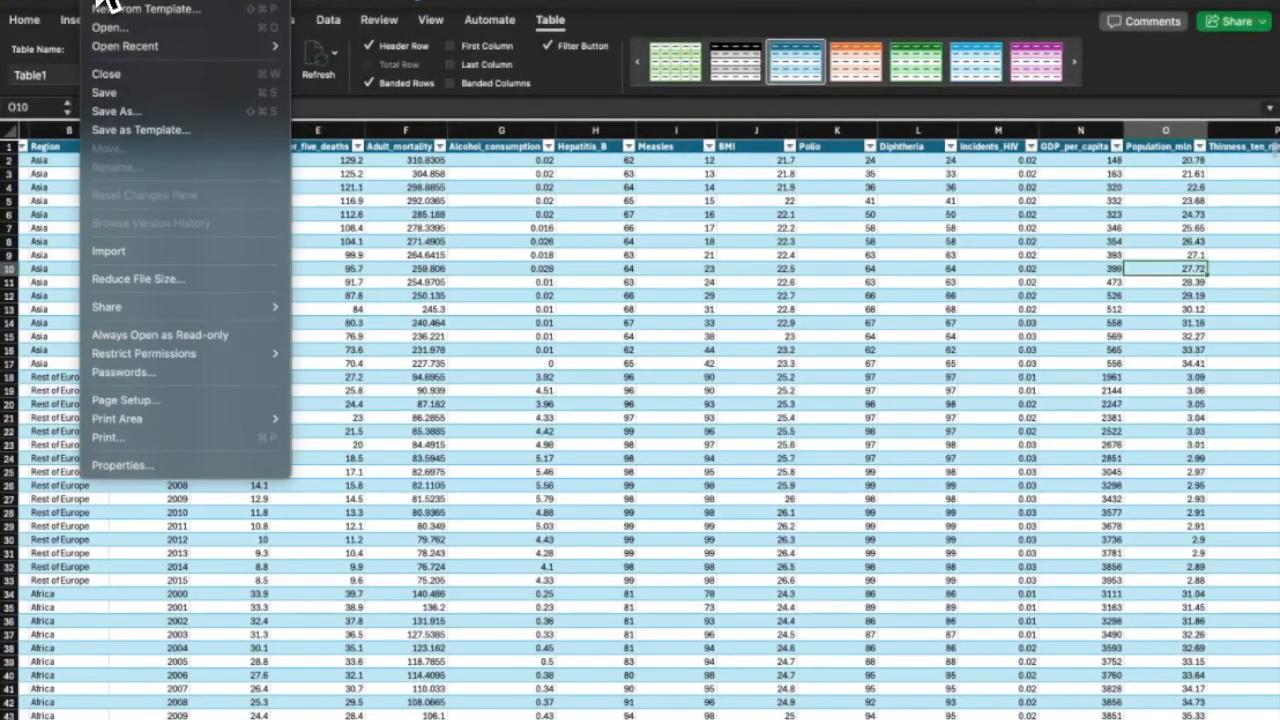
Save the workbook to iCloud Desktop as Strict Open XML Spreadsheet (.xlsx), then select cell R15.
click(125, 113)
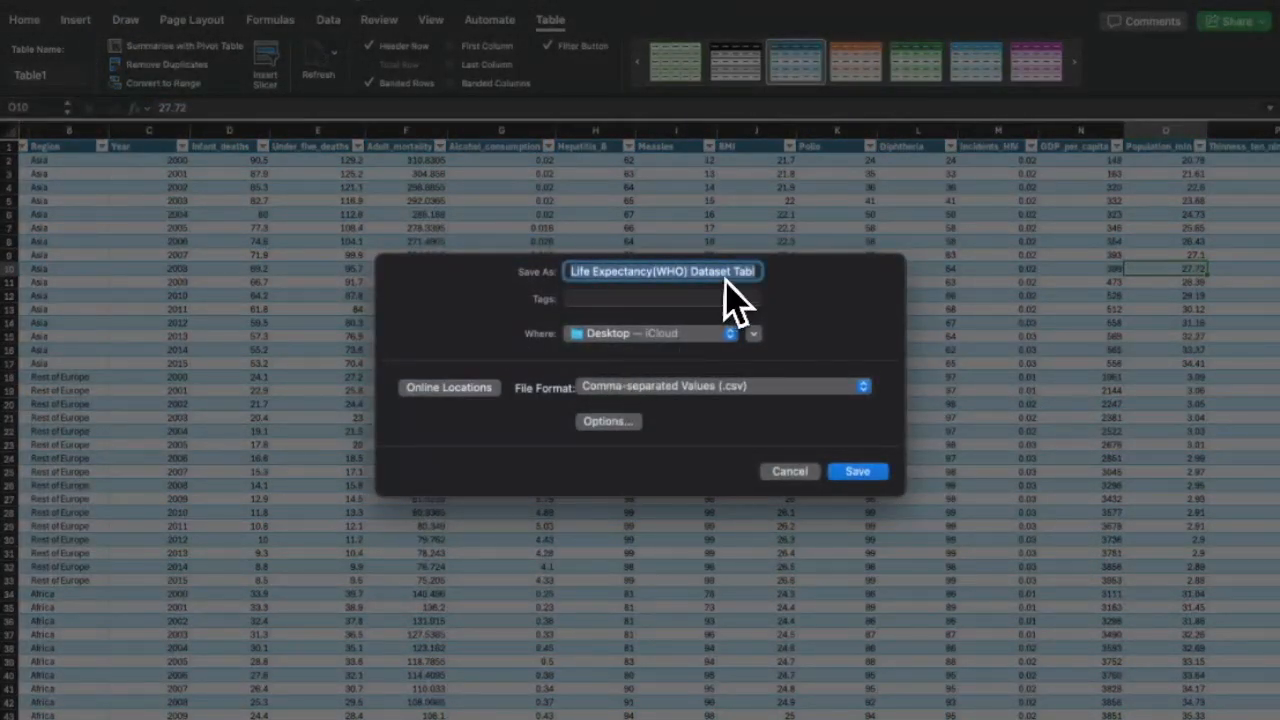
click(712, 387)
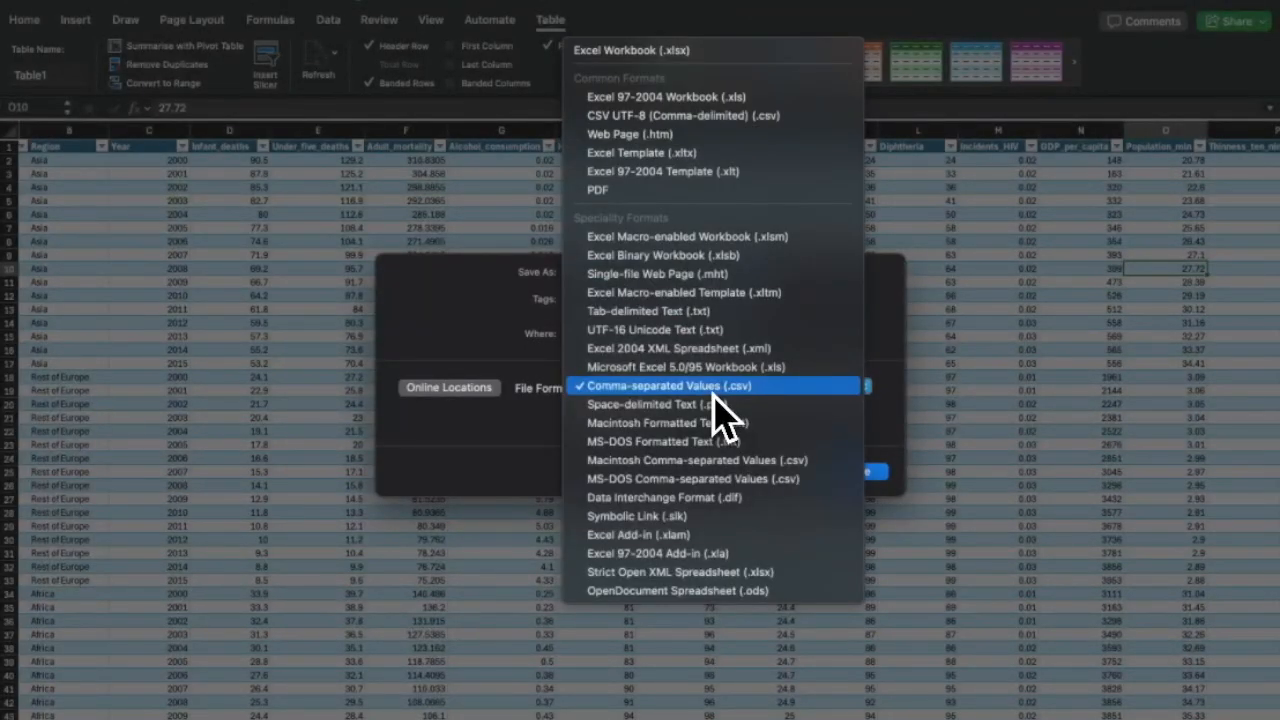
click(731, 572)
click(862, 470)
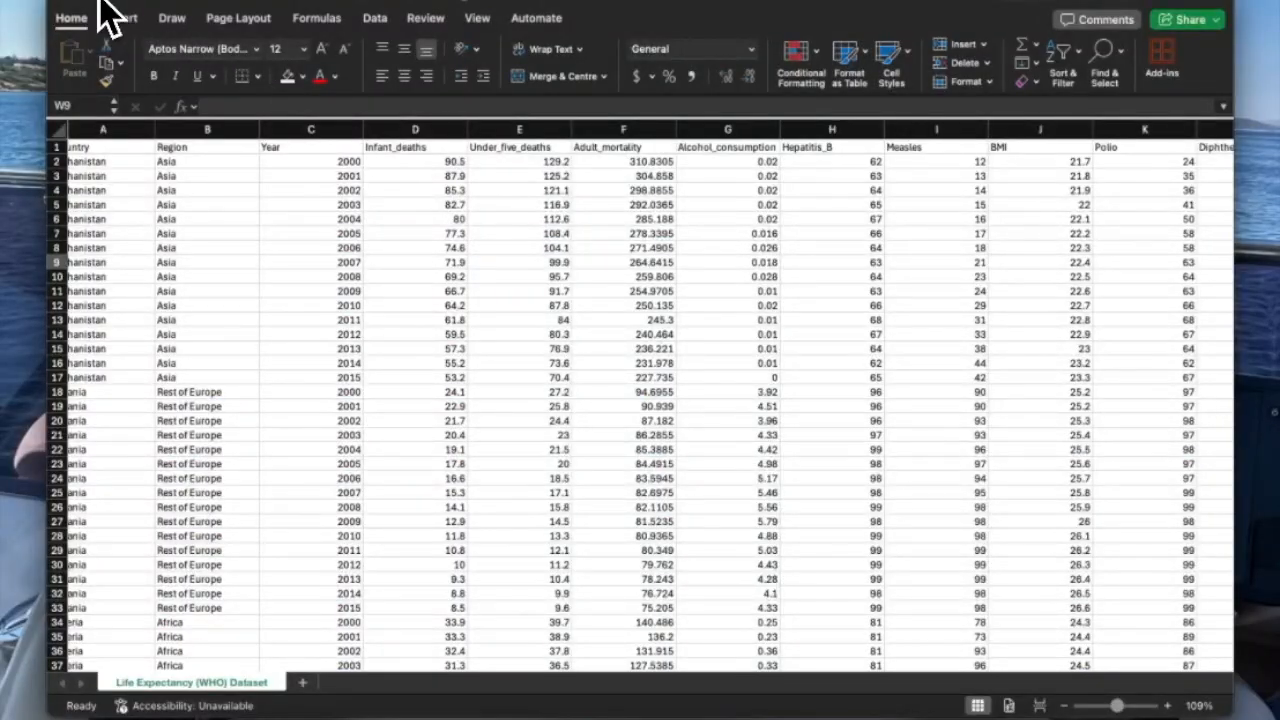
click(99, 2)
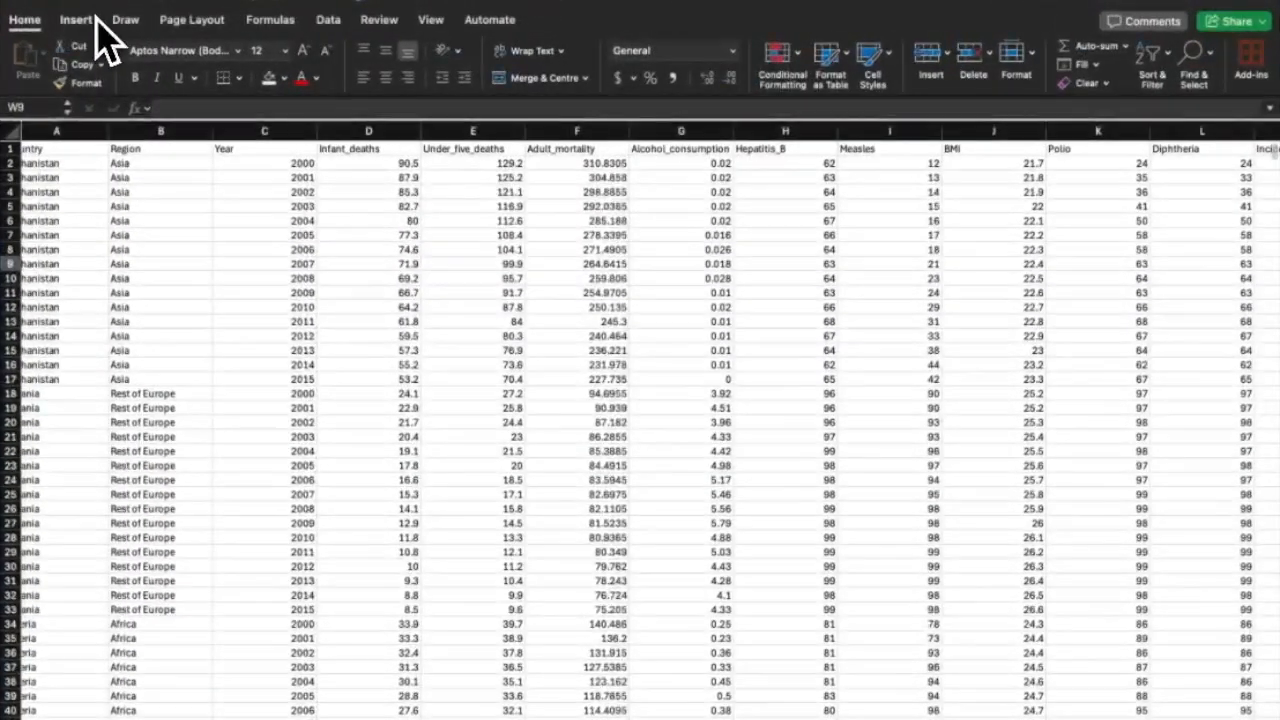
scroll(153, 148, right, 10)
scroll(154, 149, down, 4)
scroll(154, 149, left, 6)
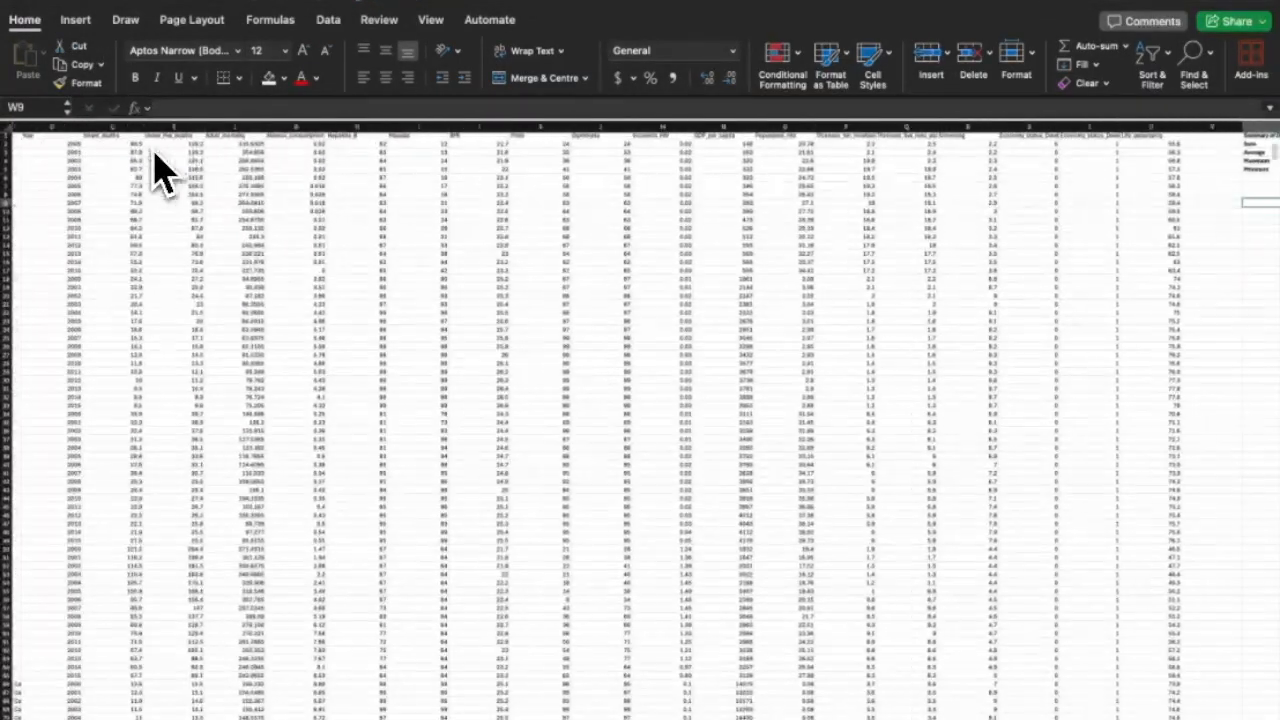
scroll(558, 210, right, 3)
scroll(563, 220, right, 3)
drag(1010, 173, 888, 238)
click(654, 254)
scroll(654, 254, left, 6)
Save the workbook again in Strict Open XML Spreadsheet (.xlsx) format.
click(122, 7)
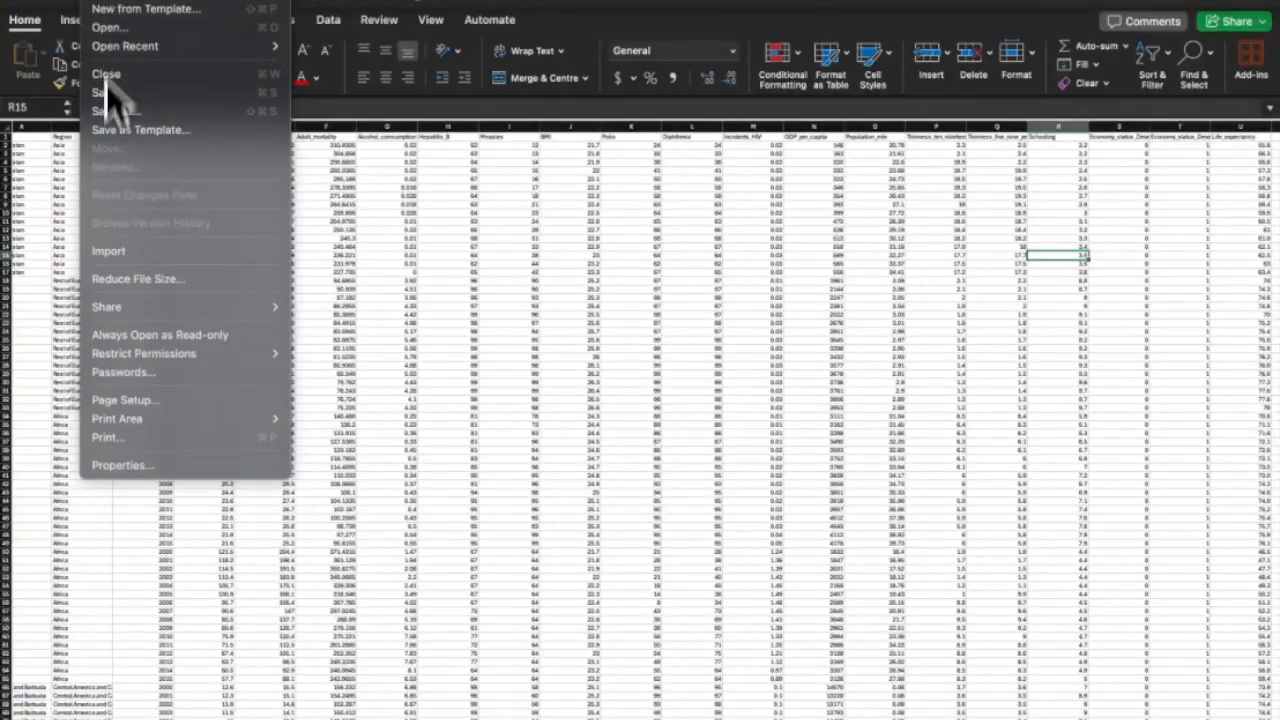
click(128, 100)
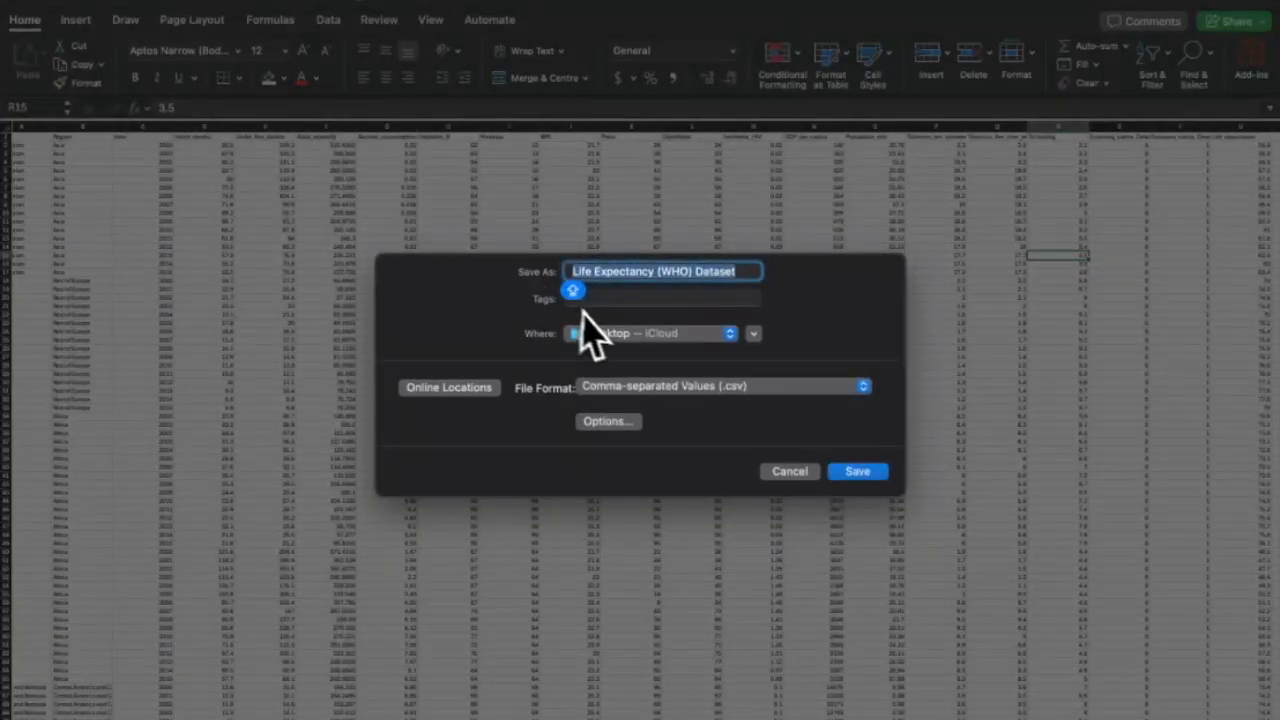
click(662, 386)
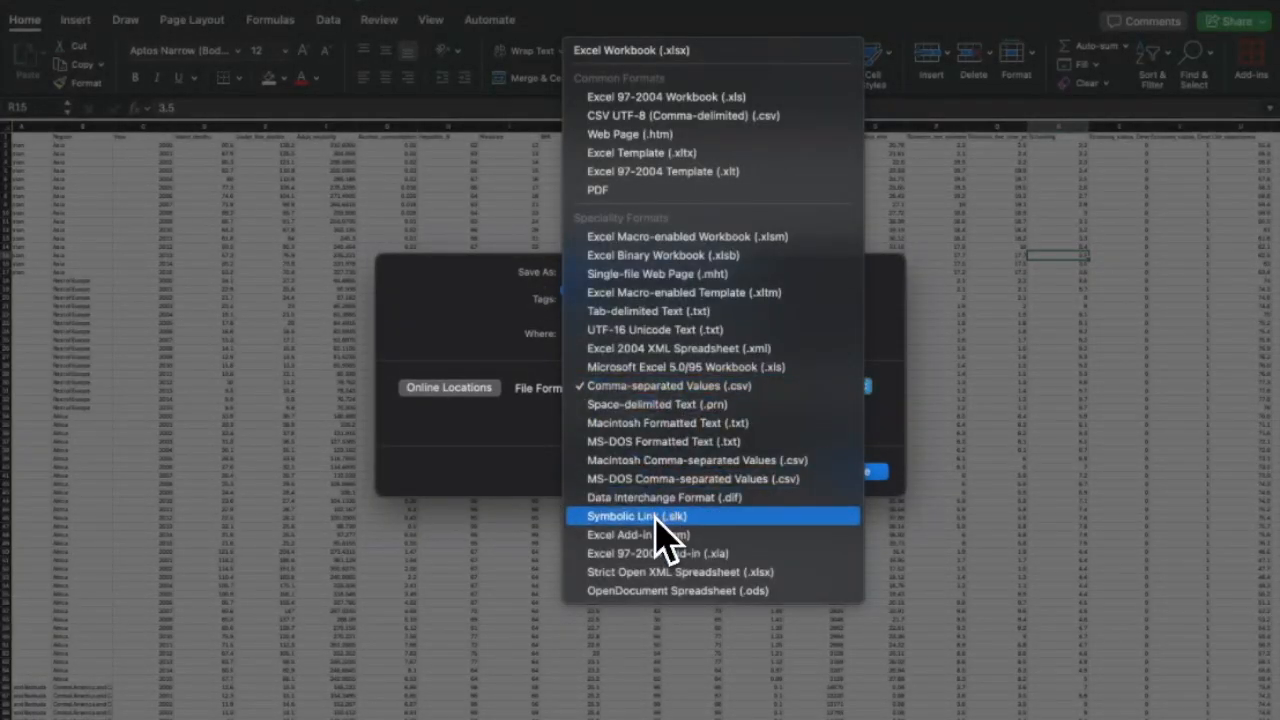
click(673, 575)
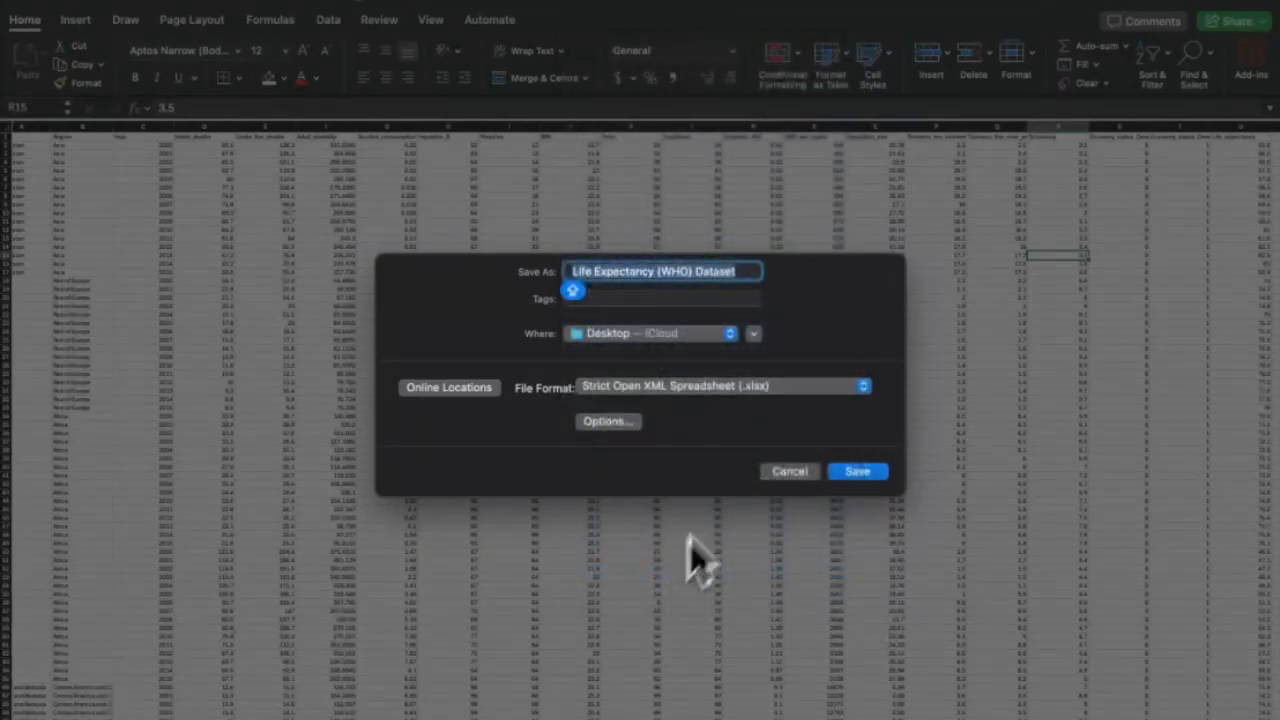
click(855, 470)
click(431, 19)
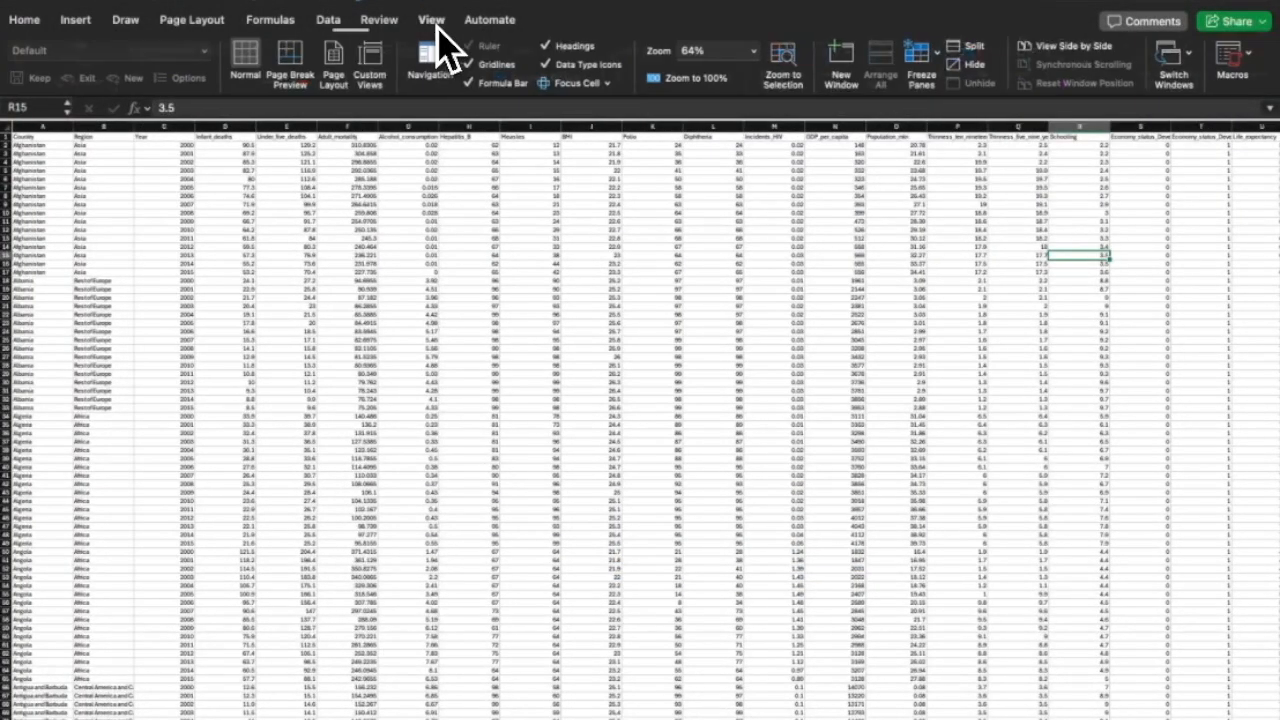
Protect the workbook structure with a password.
click(379, 19)
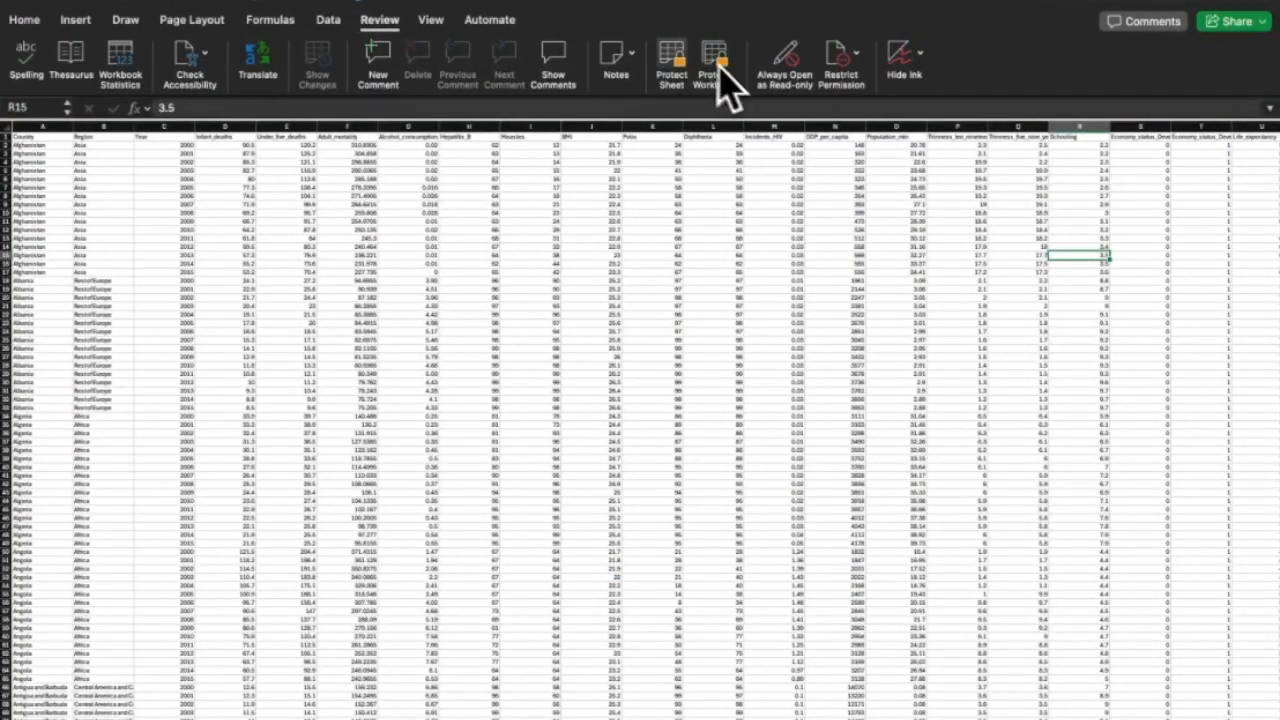
click(714, 66)
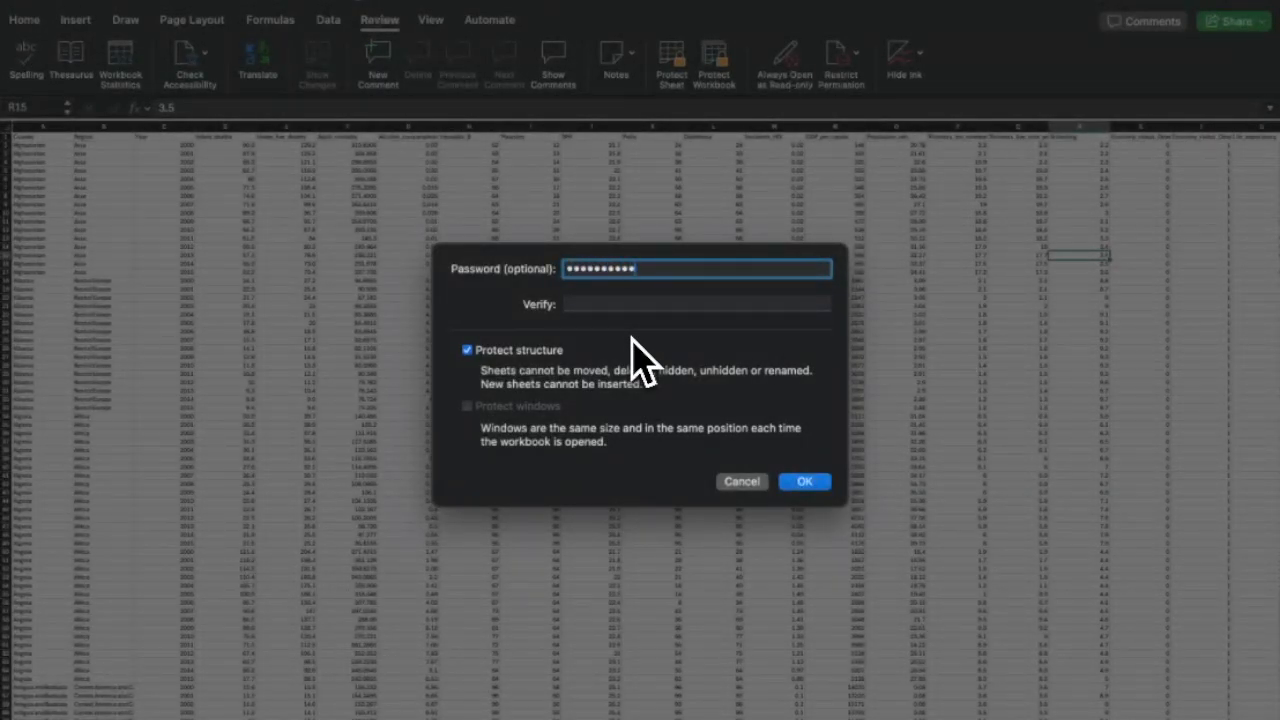
click(631, 302)
text(•)
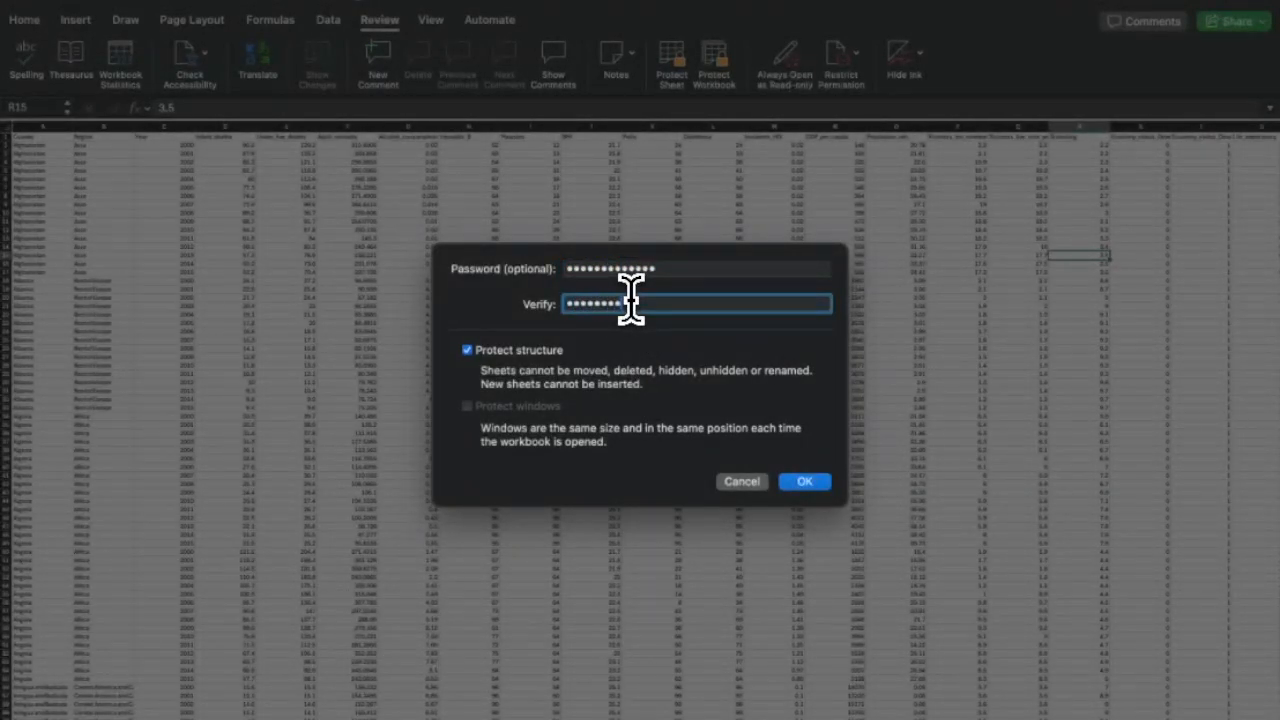
click(805, 481)
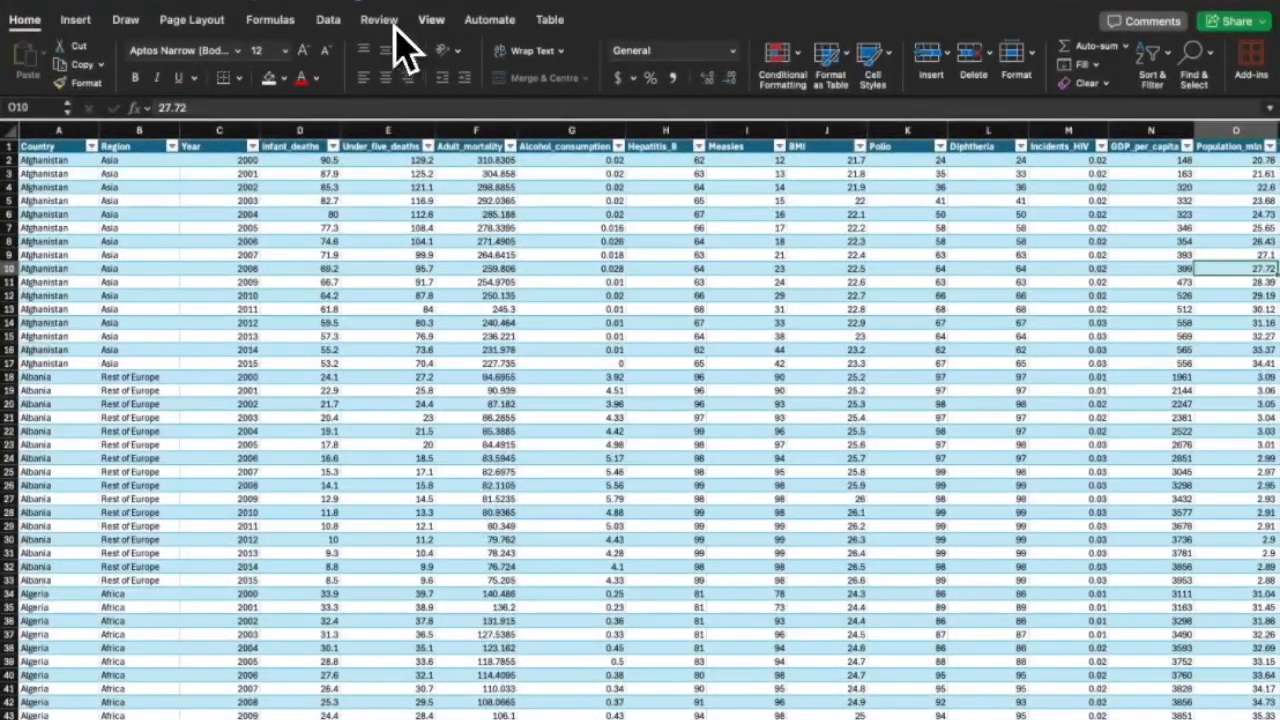
Reapply the workbook structure protection, entering and verifying the password.
click(390, 22)
click(714, 66)
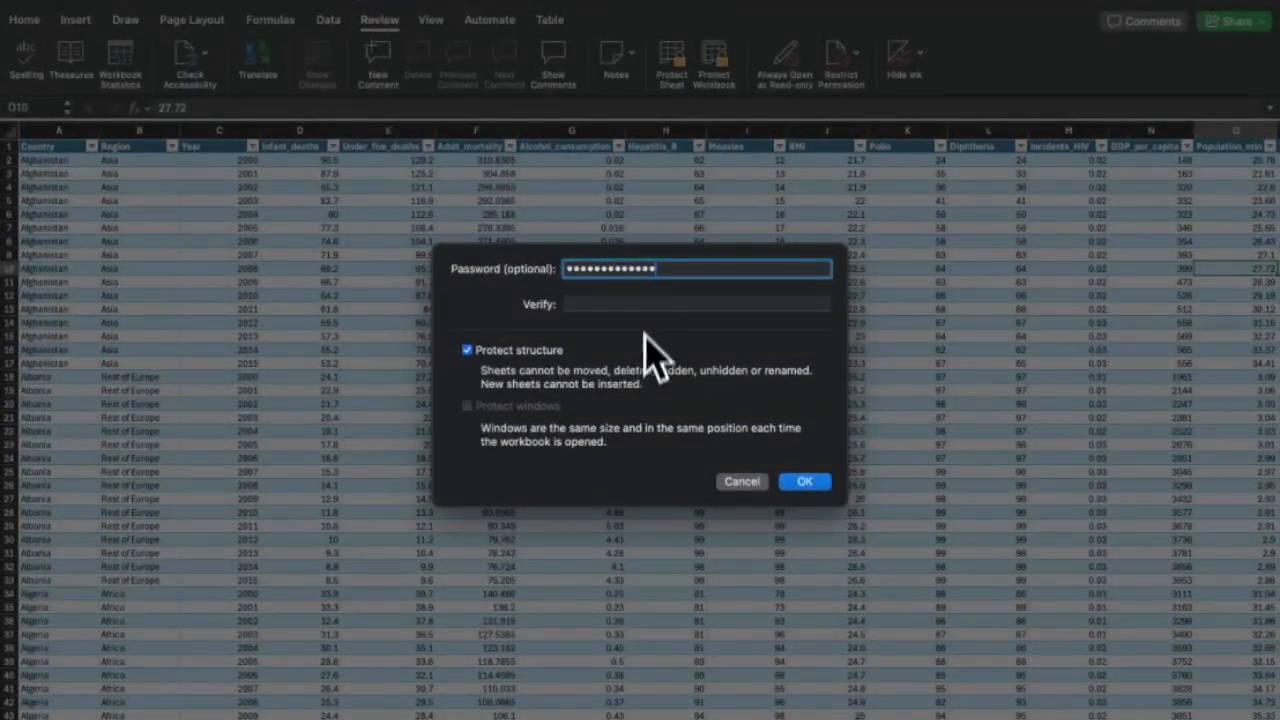
click(642, 304)
click(657, 276)
click(671, 304)
text(•)
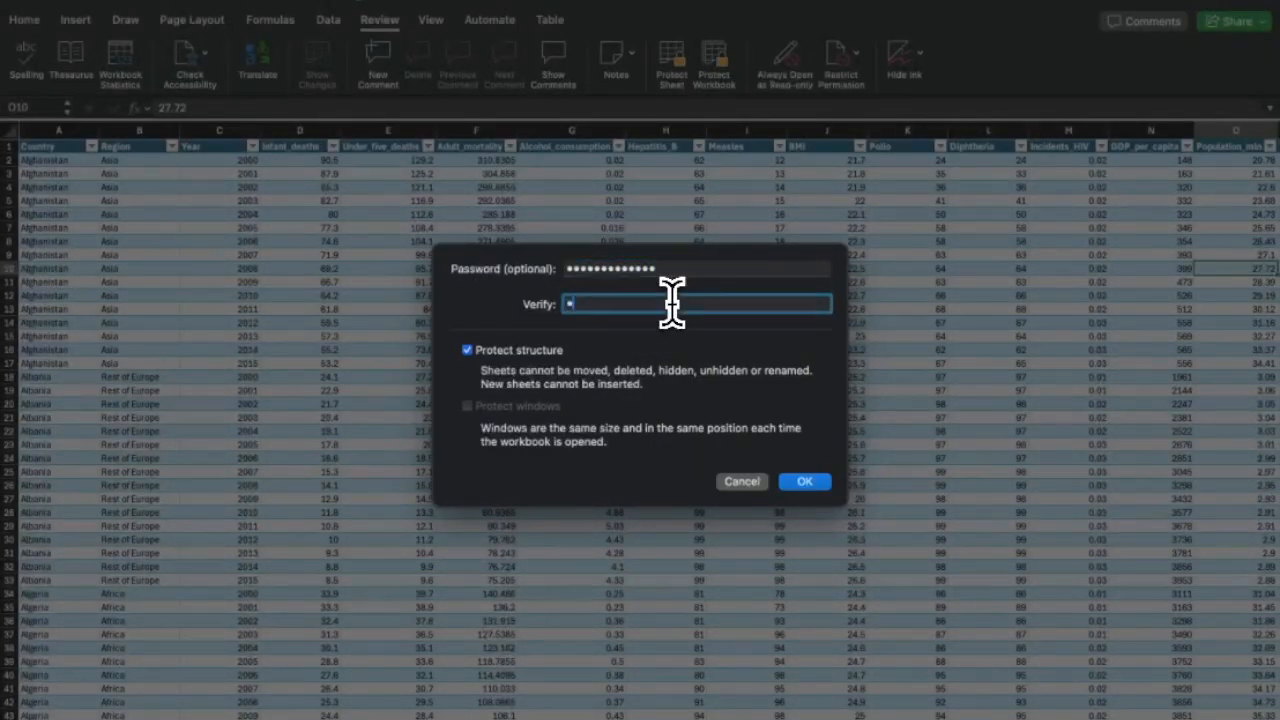
click(805, 481)
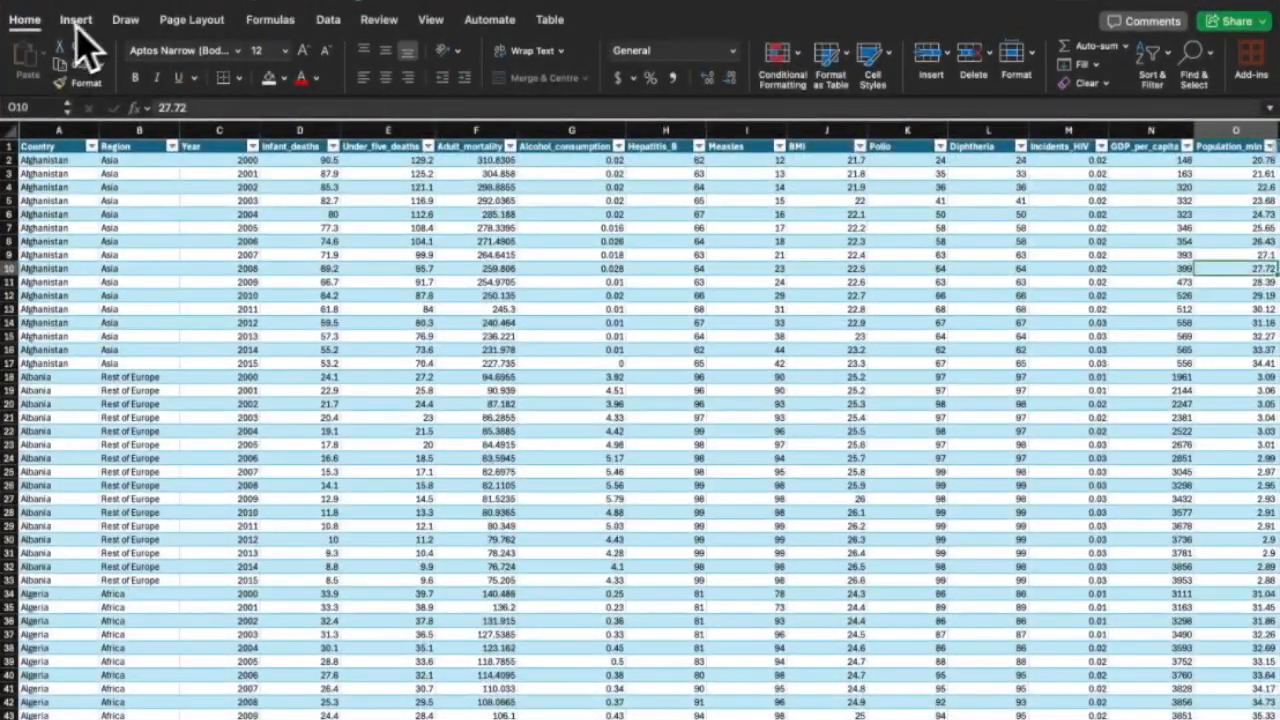
Set a password to open and a password to modify the workbook, confirming both.
click(95, 1)
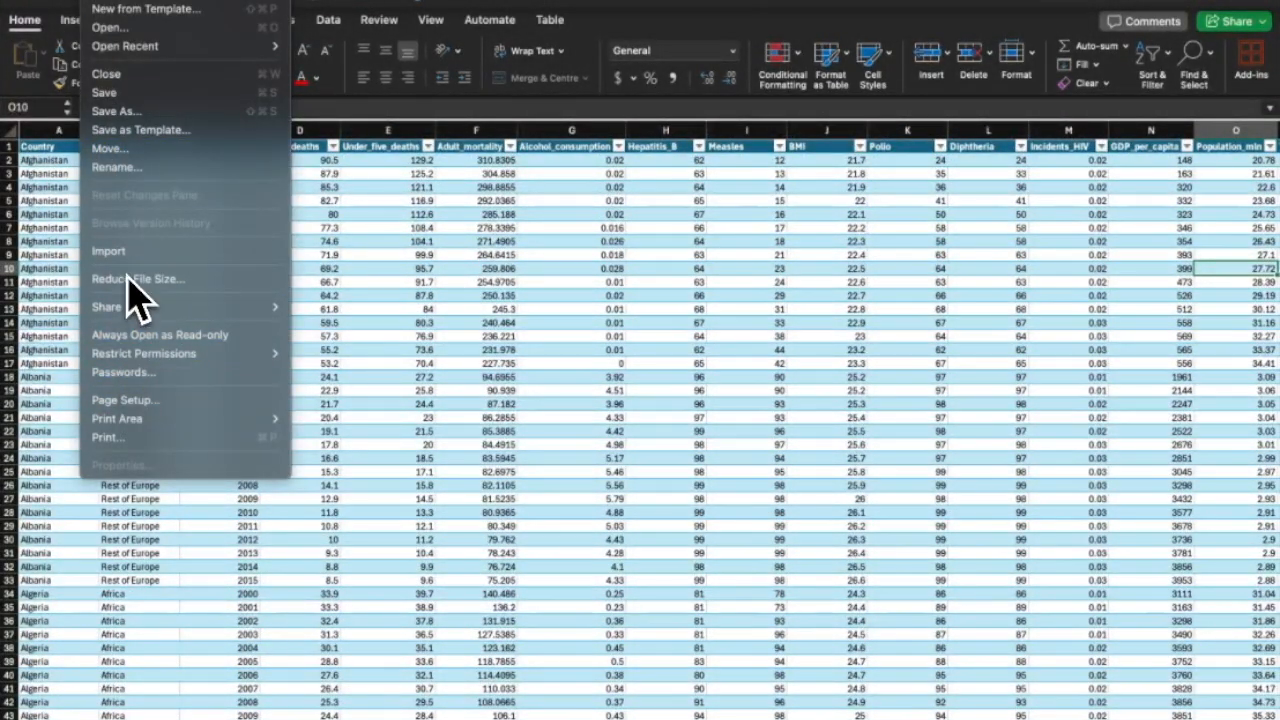
click(131, 372)
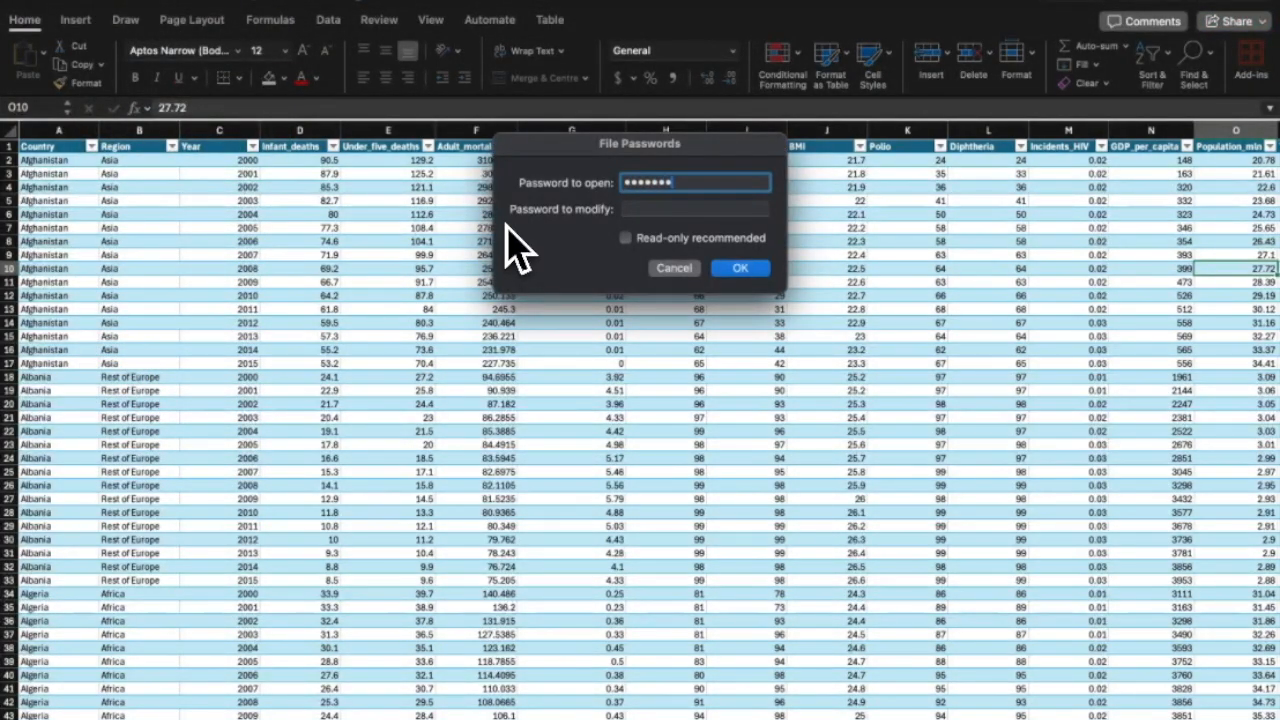
click(640, 209)
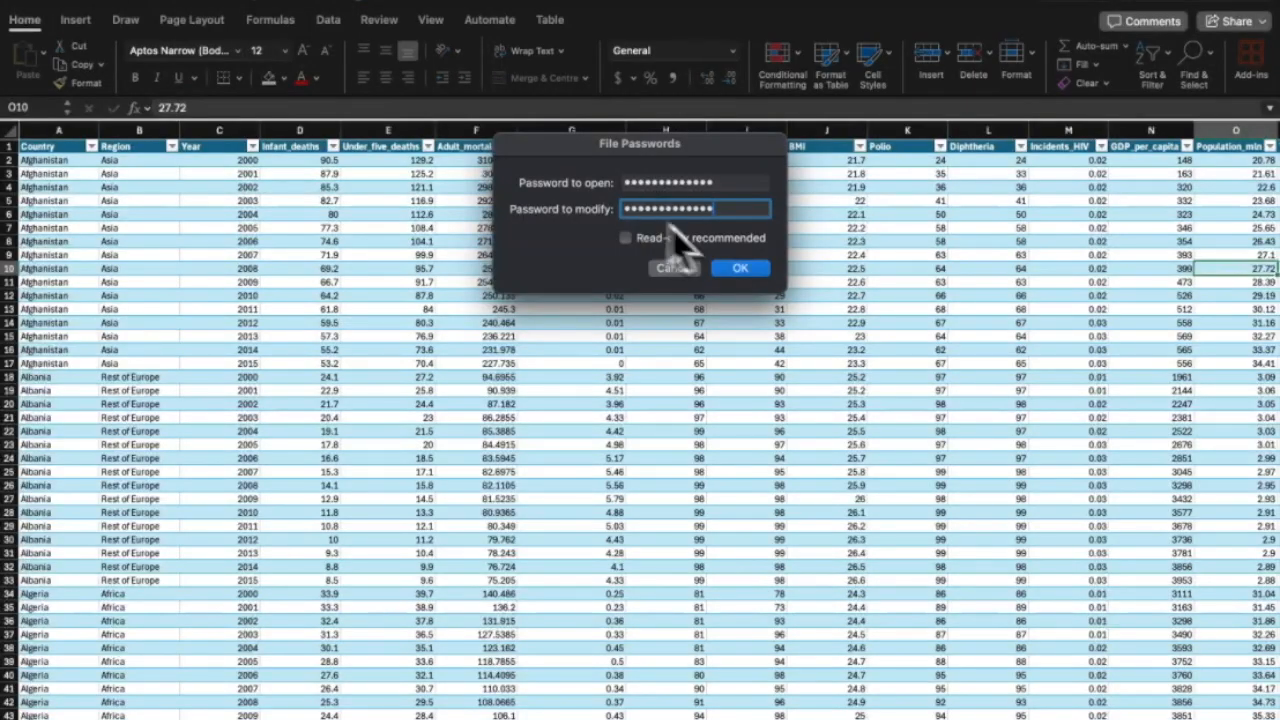
click(740, 268)
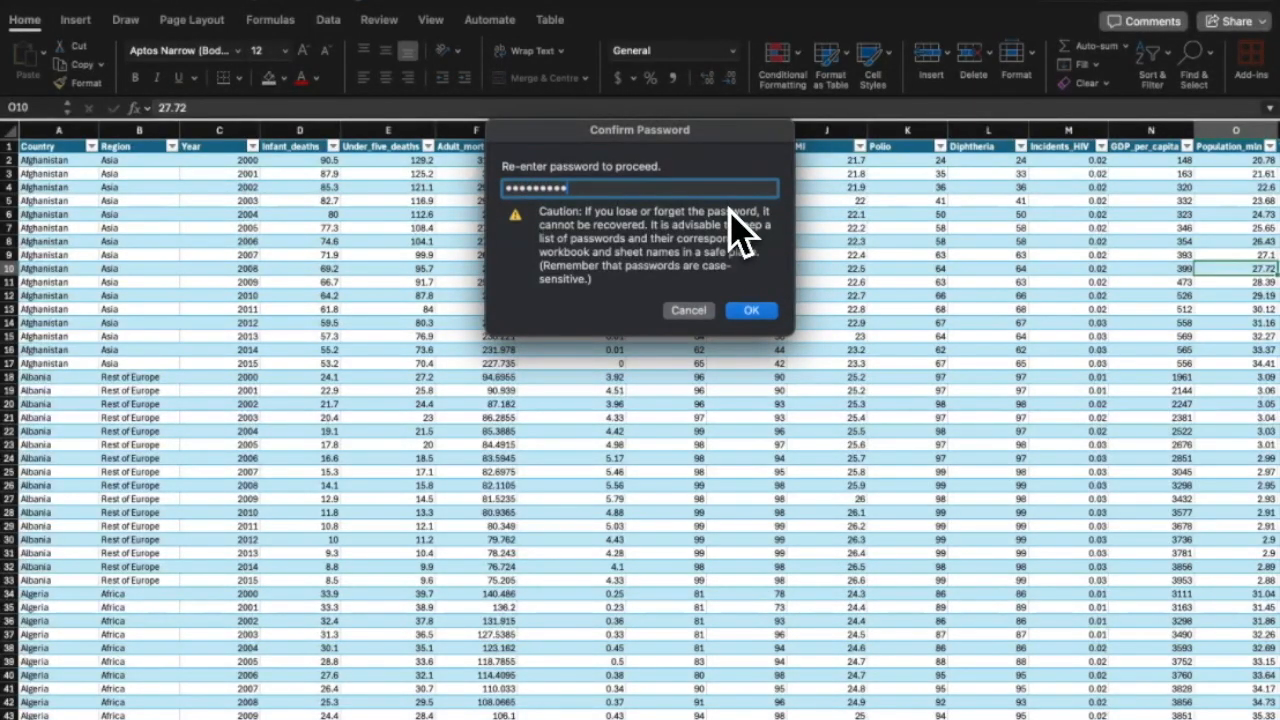
key(Return)
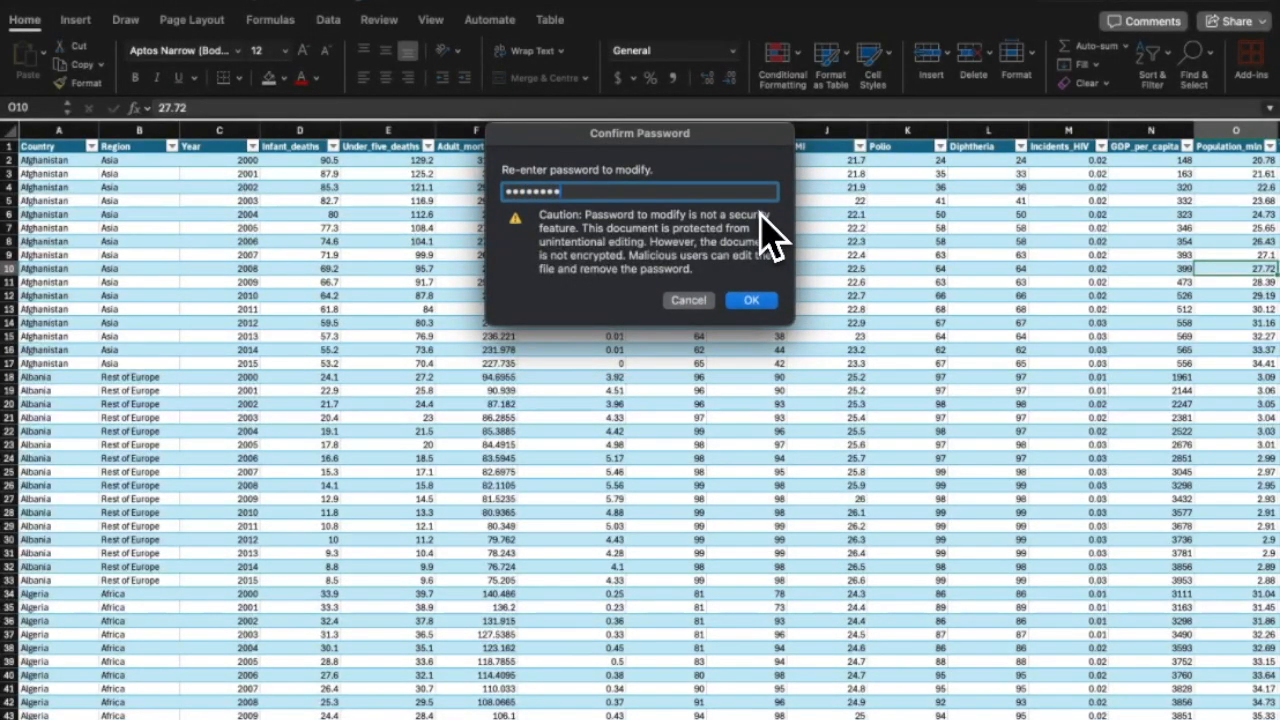
key(Return)
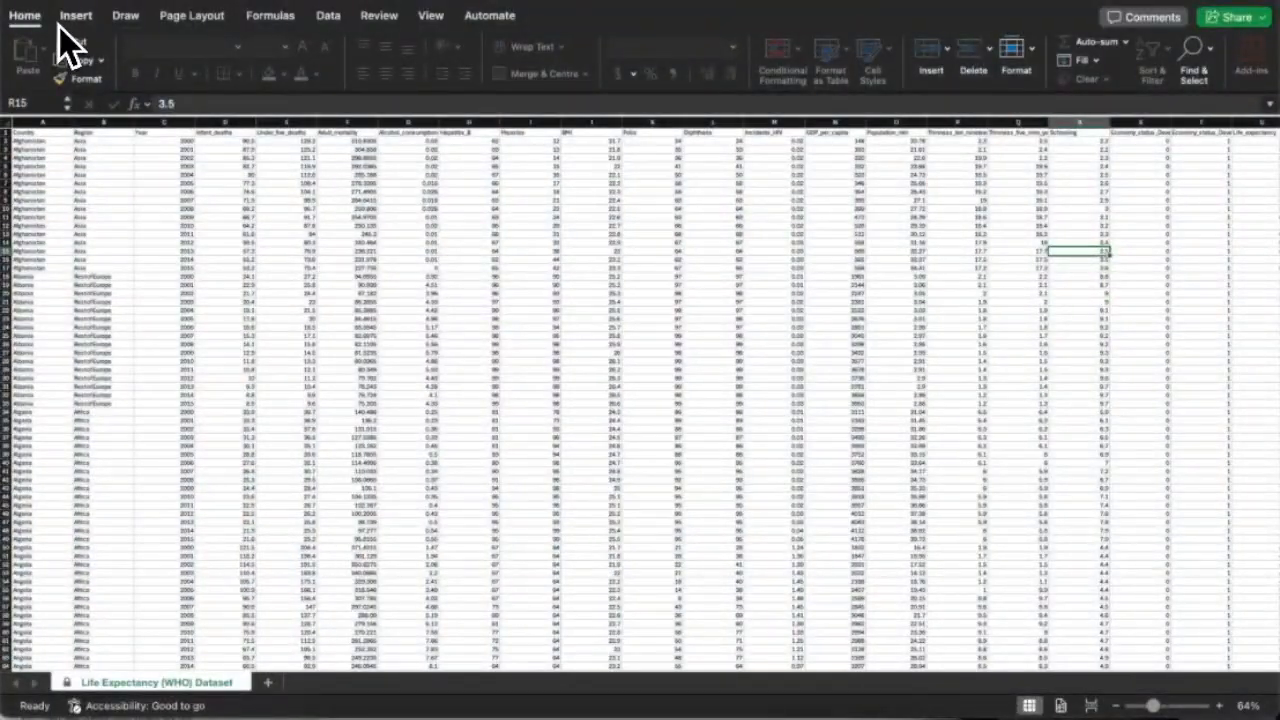
click(62, 18)
click(25, 15)
Enter the open and modify passwords again and re-enter each to confirm.
click(115, 4)
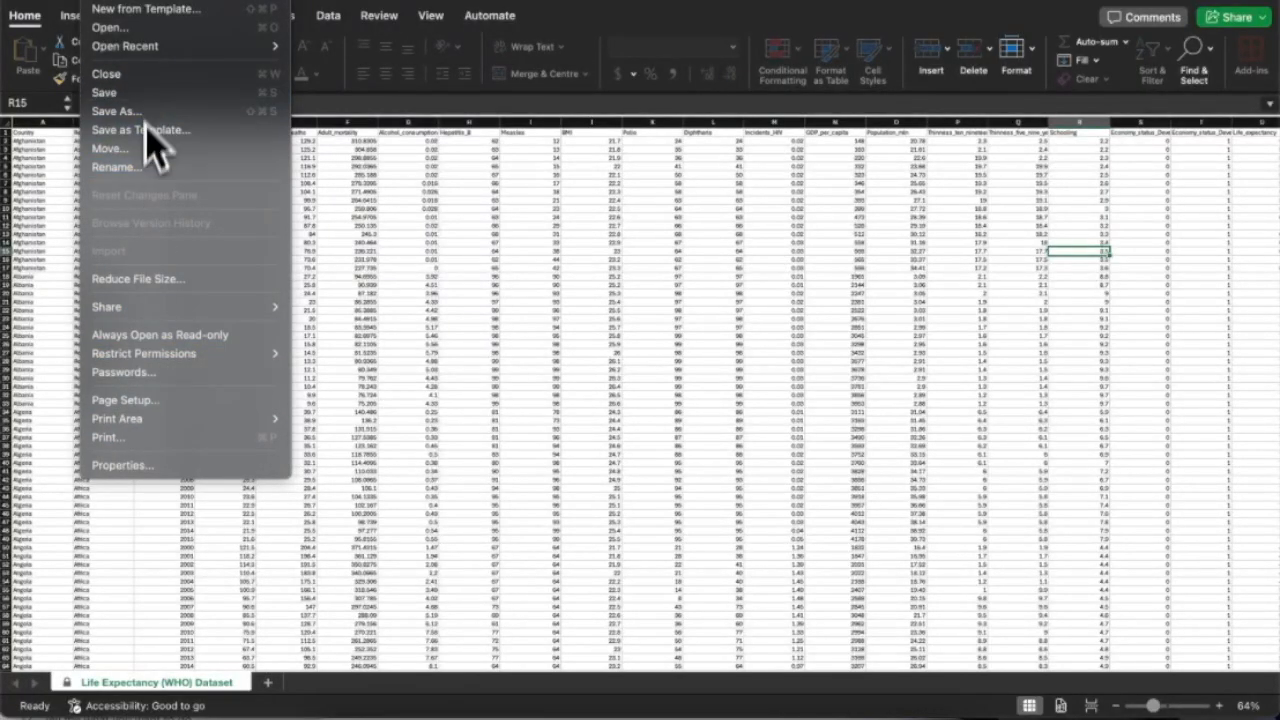
click(126, 371)
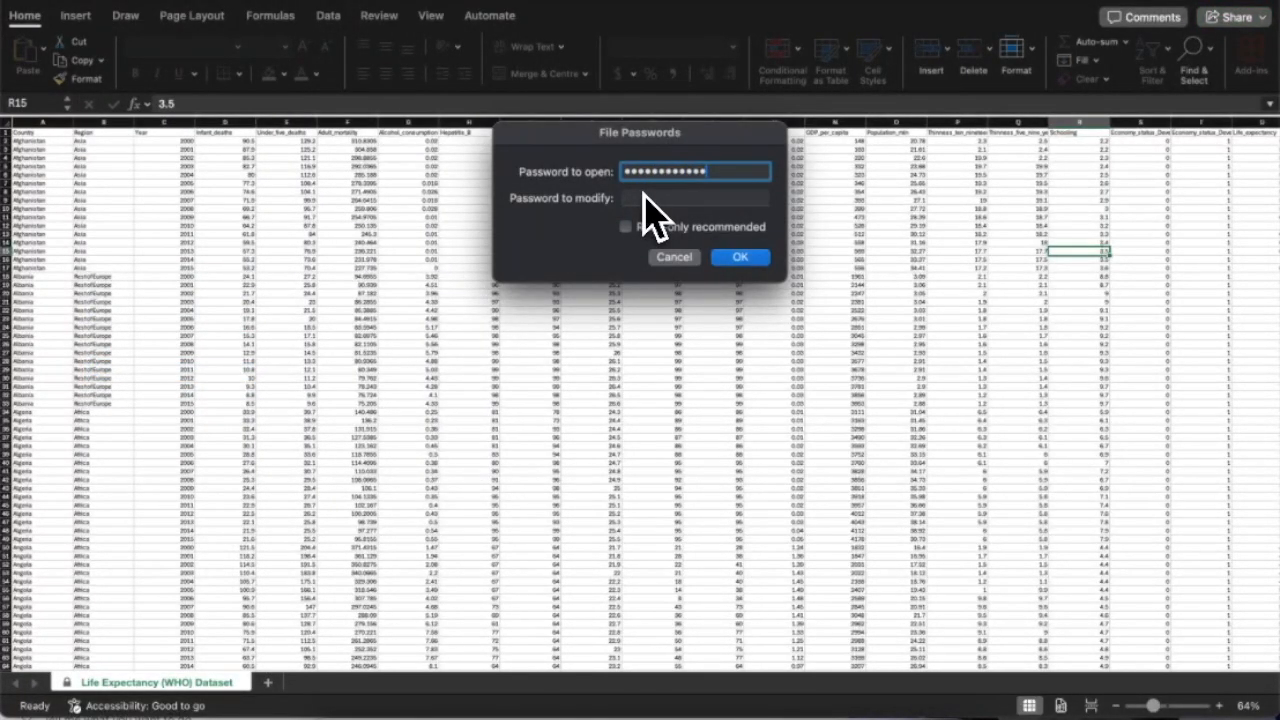
text(1)
key(Tab)
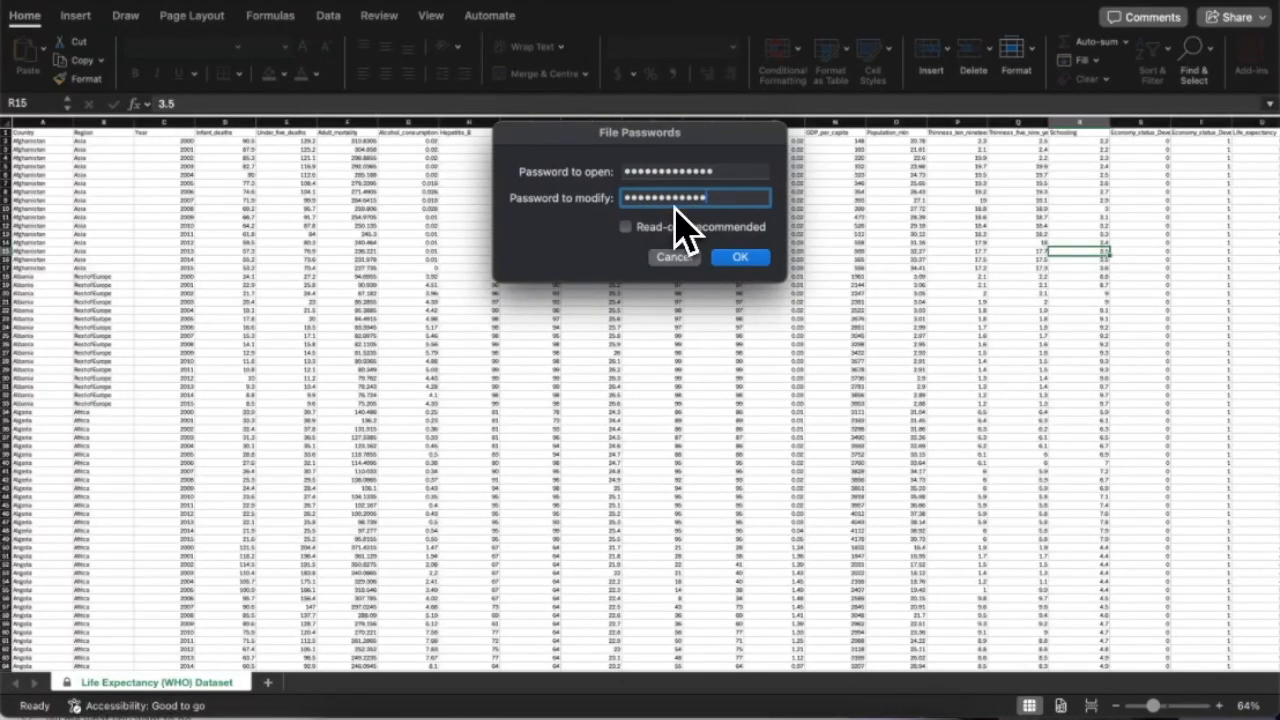
key(Return)
text(abc)
key(Return)
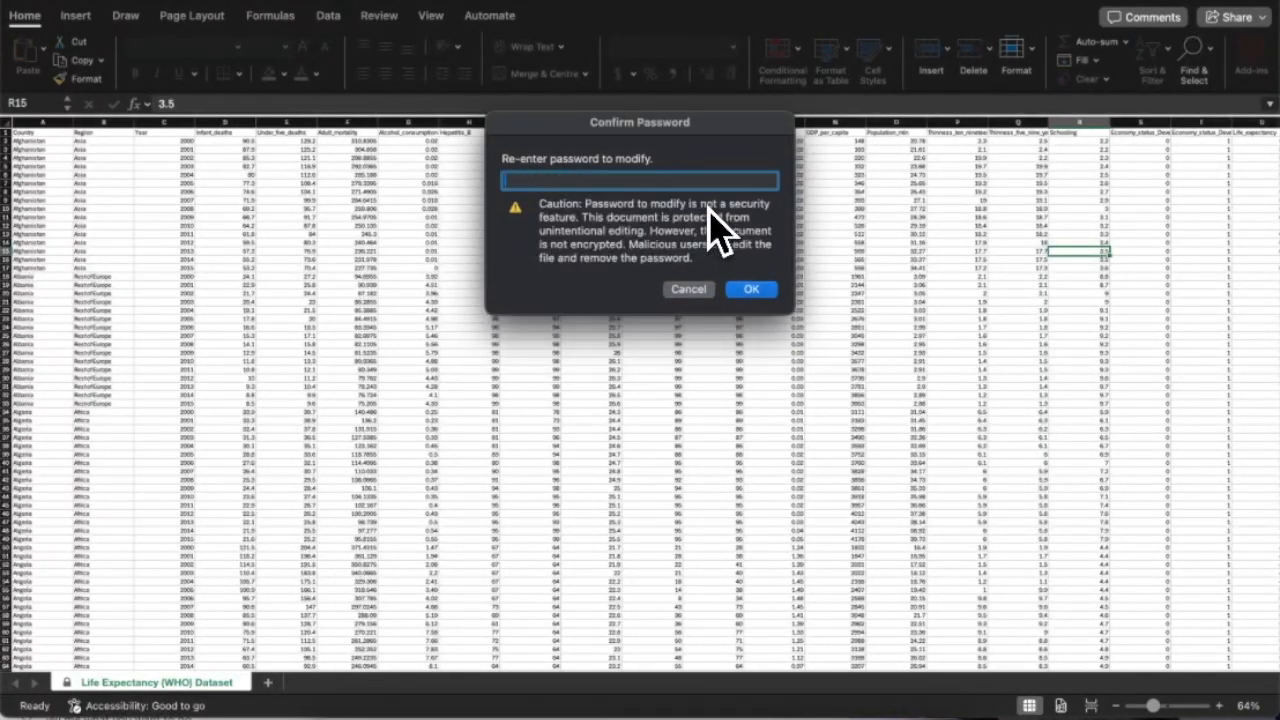
text(a)
key(Return)
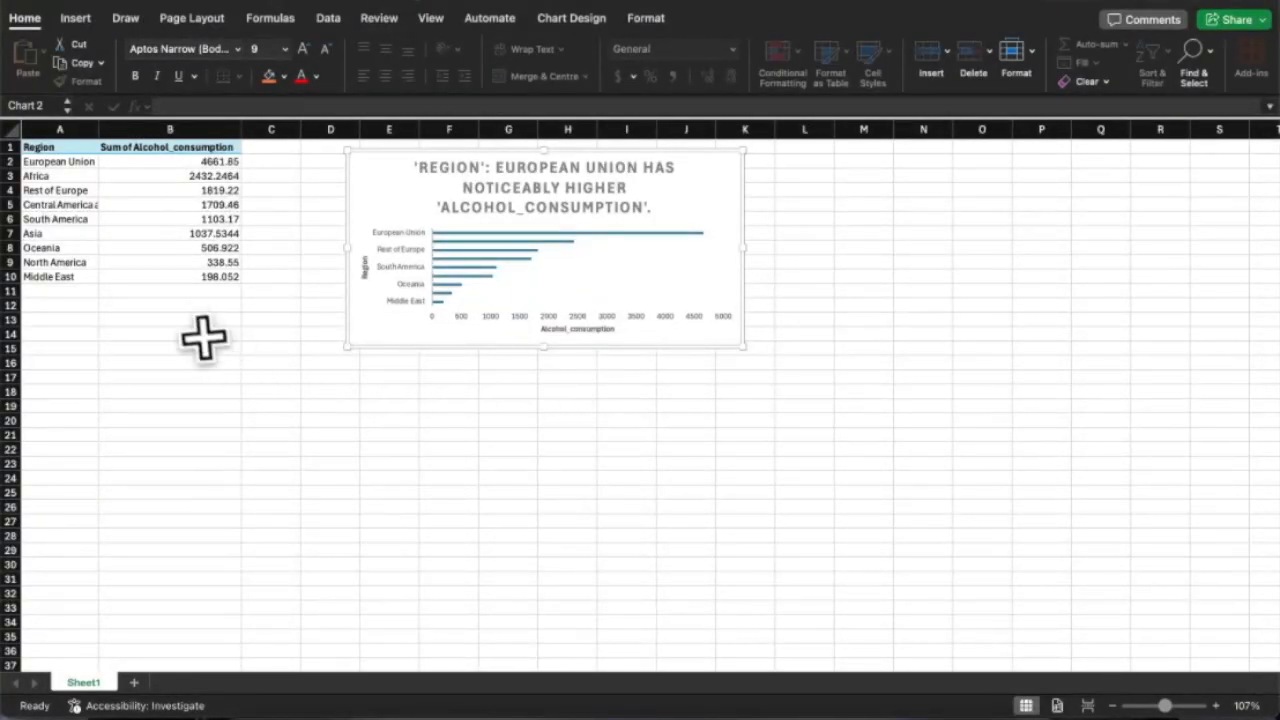
Move the alcohol consumption chart to the right, clear of column C.
click(195, 334)
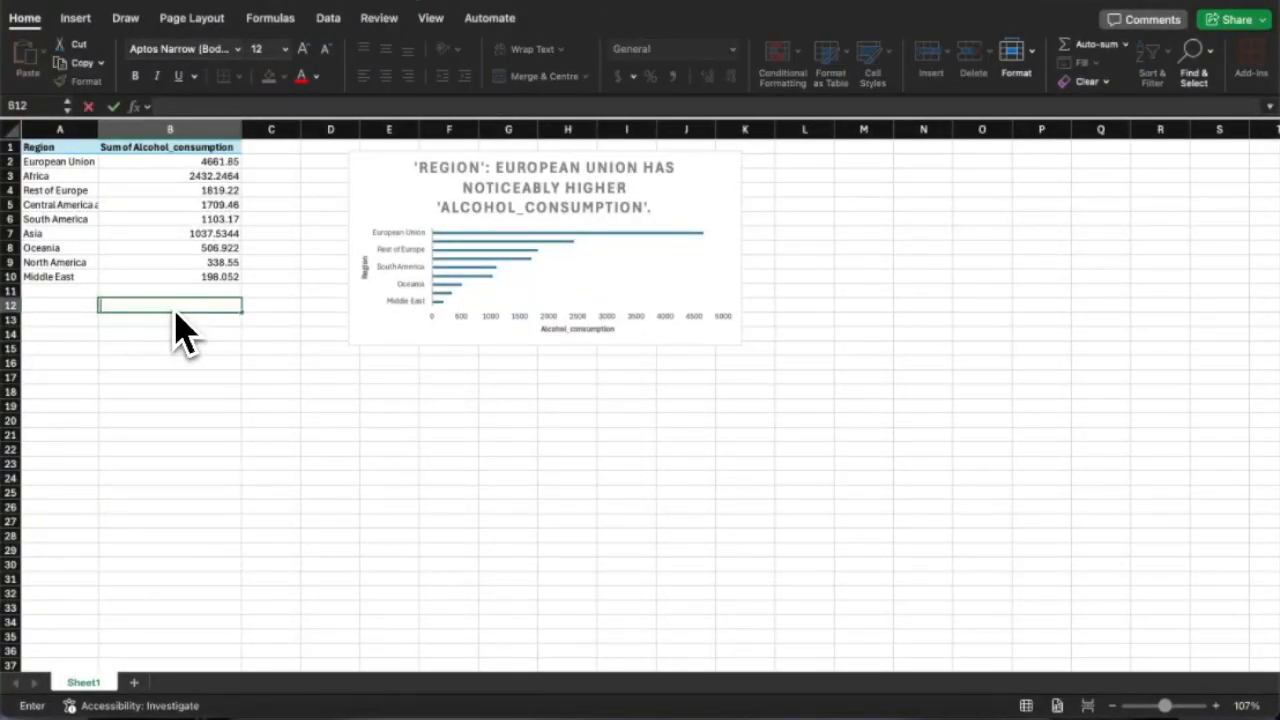
click(378, 170)
drag(378, 170, 490, 171)
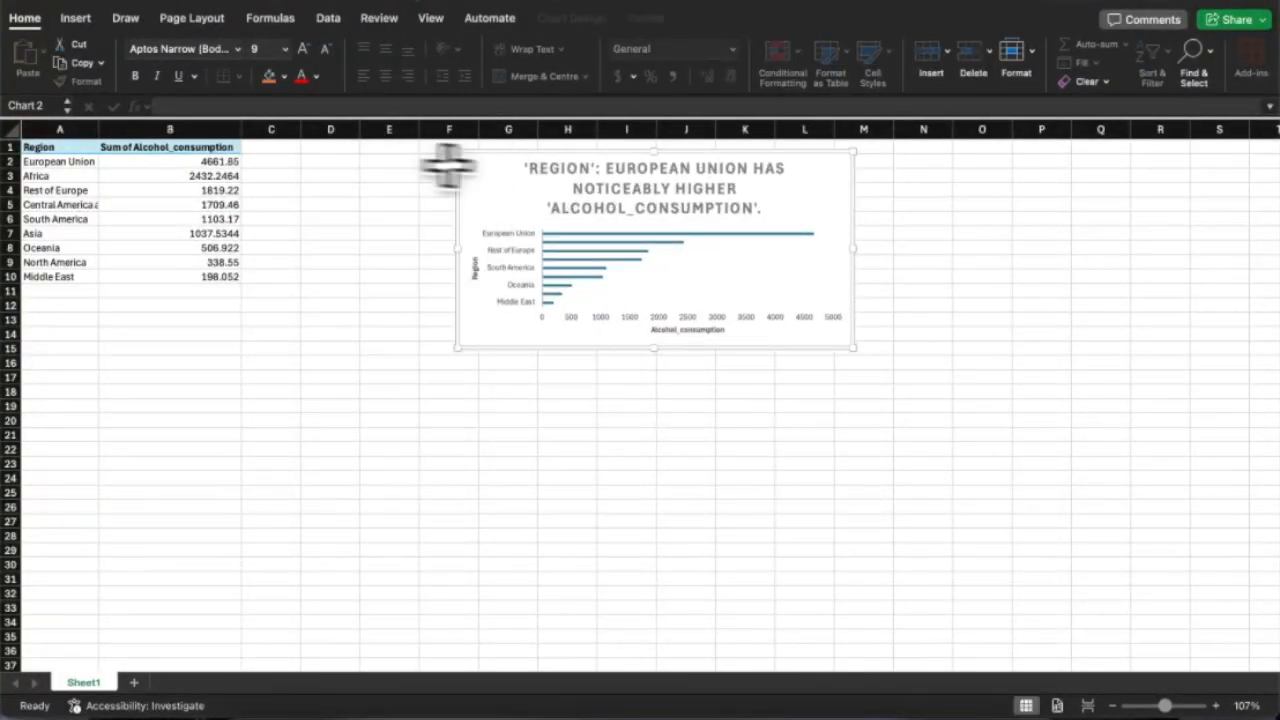
Add an AVERAGE heading in C1 with =AVERAGE(B2:B10) in C2, giving 1534.1116.
click(260, 147)
text(A)
key(Return)
text(=AVERGE)
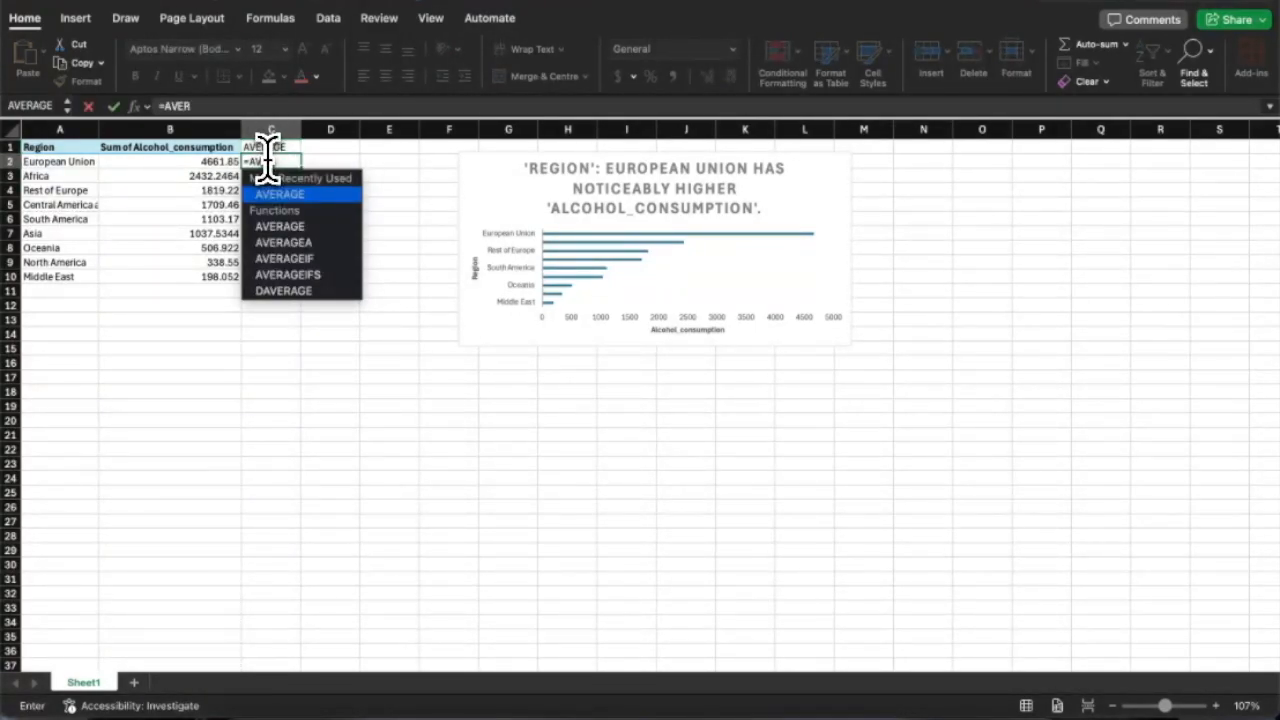
key(BackSpace)
key(BackSpace)
key(Tab)
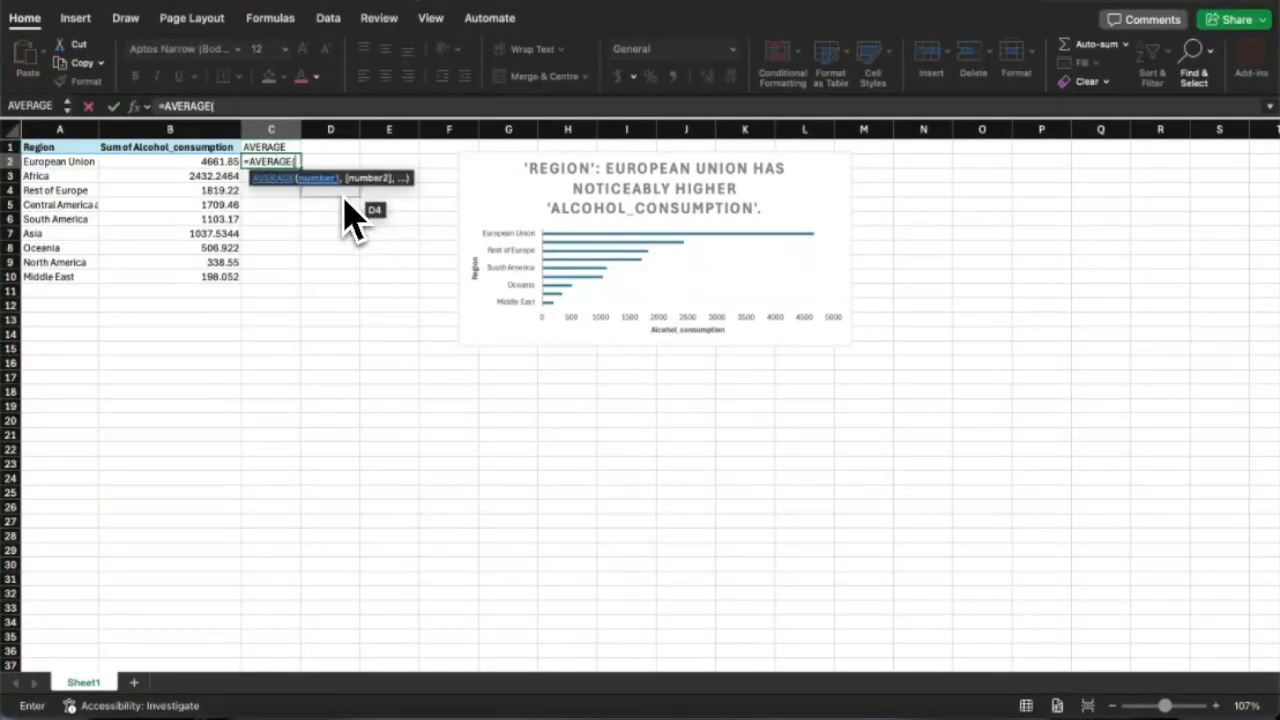
text(B2:B10)
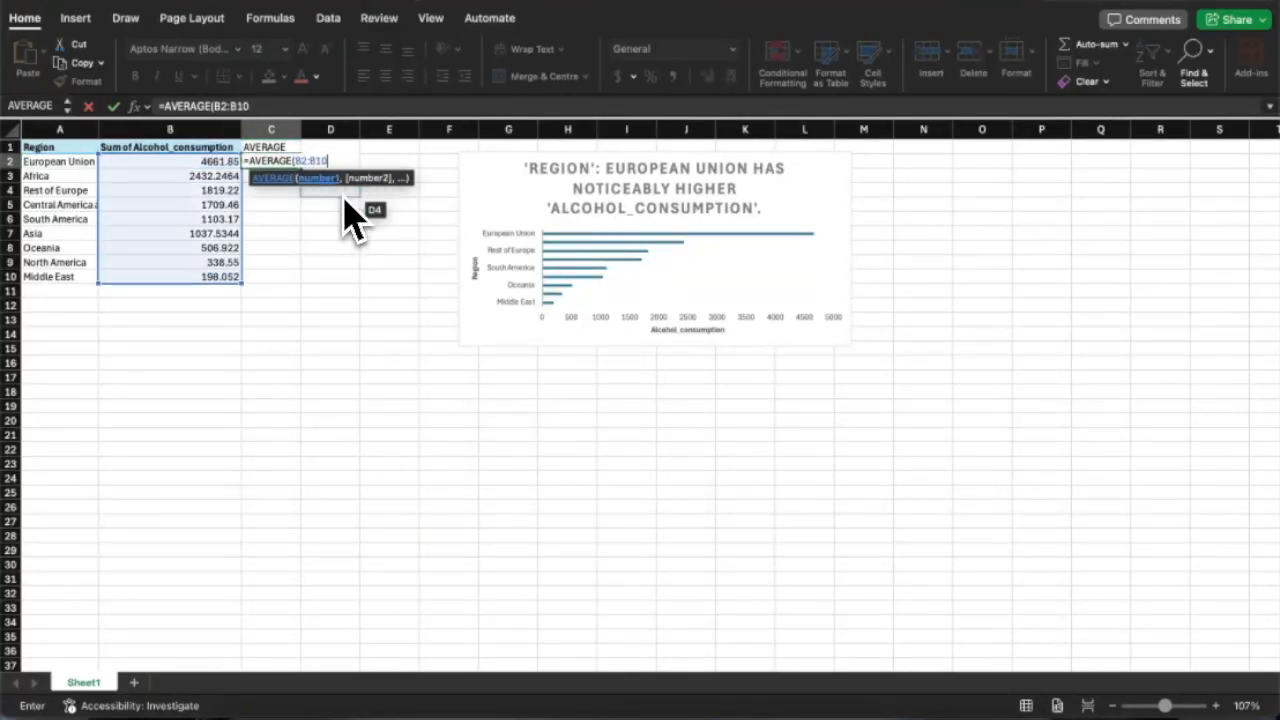
text())
key(Return)
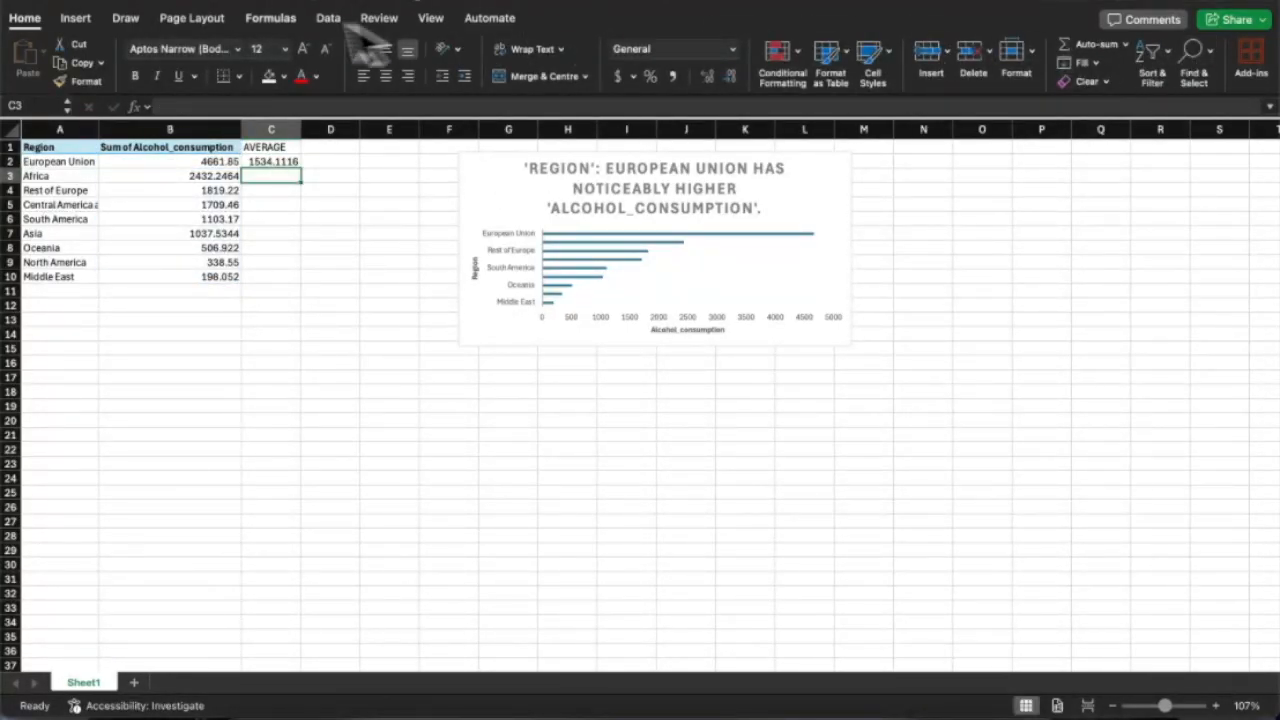
Start a Goal Seek from What-If Analysis with C2 as the set cell, then cancel it.
click(125, 17)
click(328, 17)
click(984, 52)
click(1001, 97)
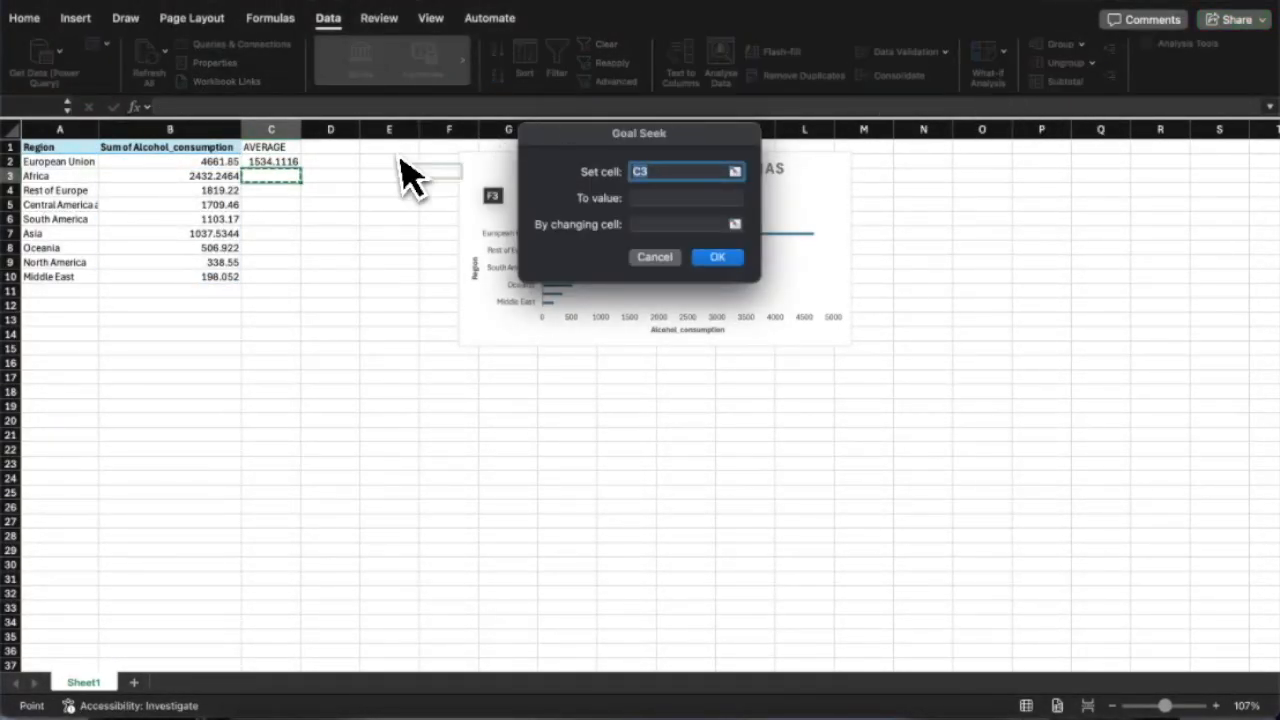
click(265, 162)
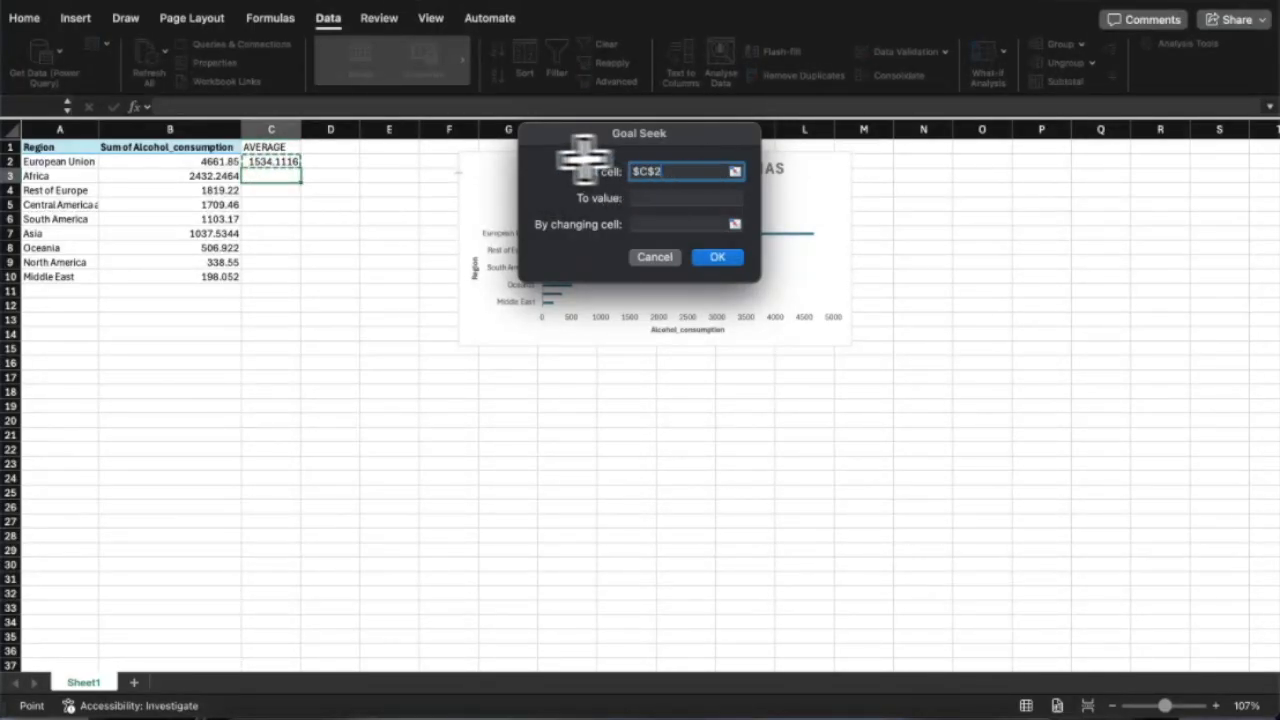
click(655, 257)
Goal Seek C2 to 1600 by changing B2, then inspect B2's new value 5254.8452.
click(995, 55)
click(1010, 98)
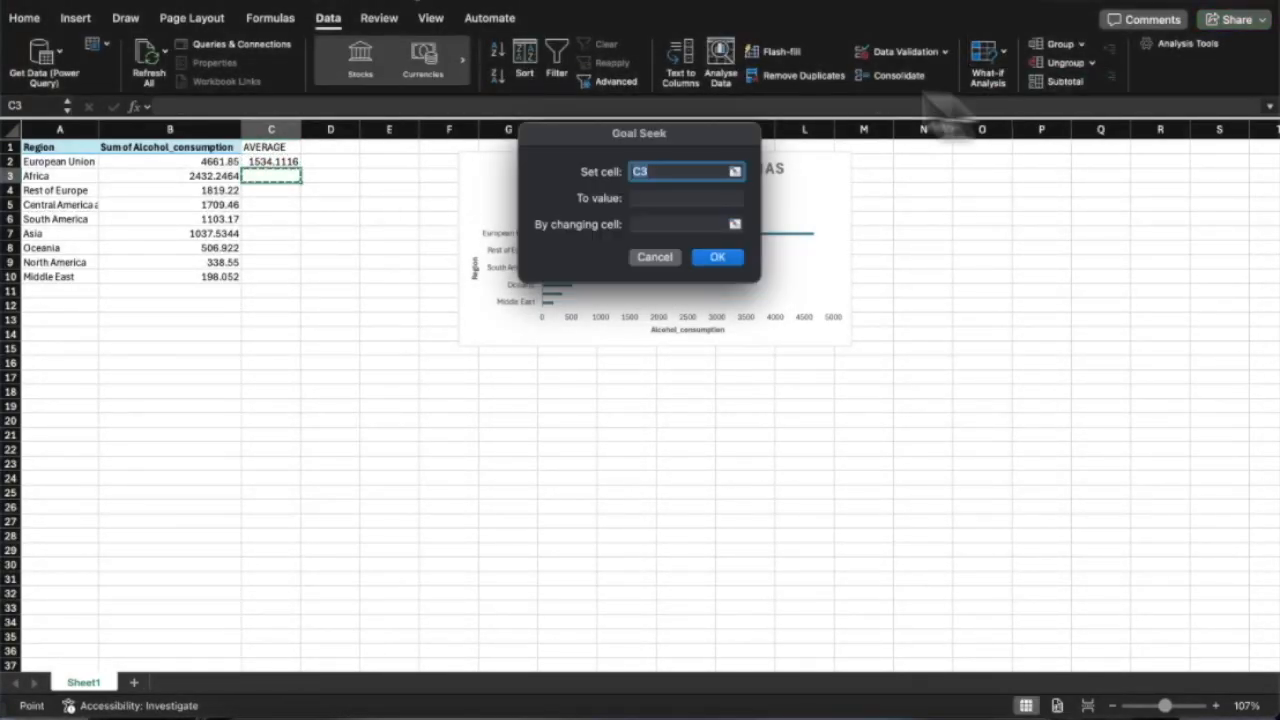
click(271, 162)
click(650, 198)
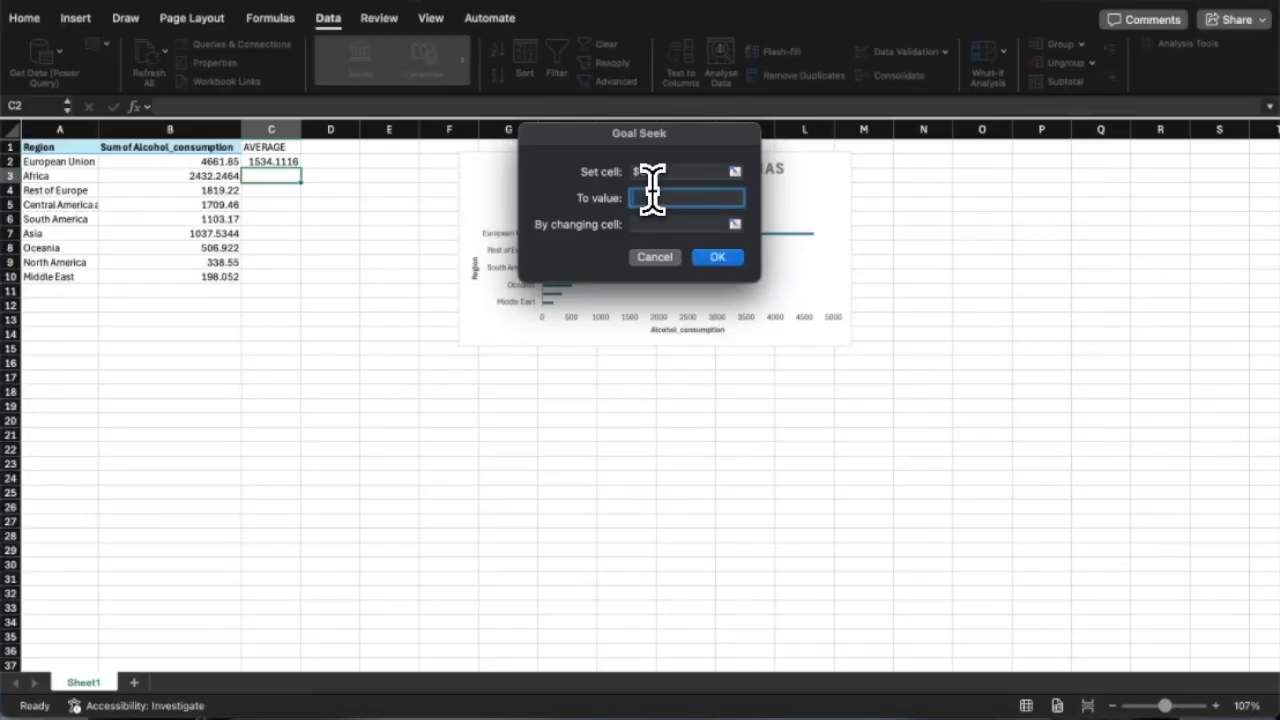
text(1600)
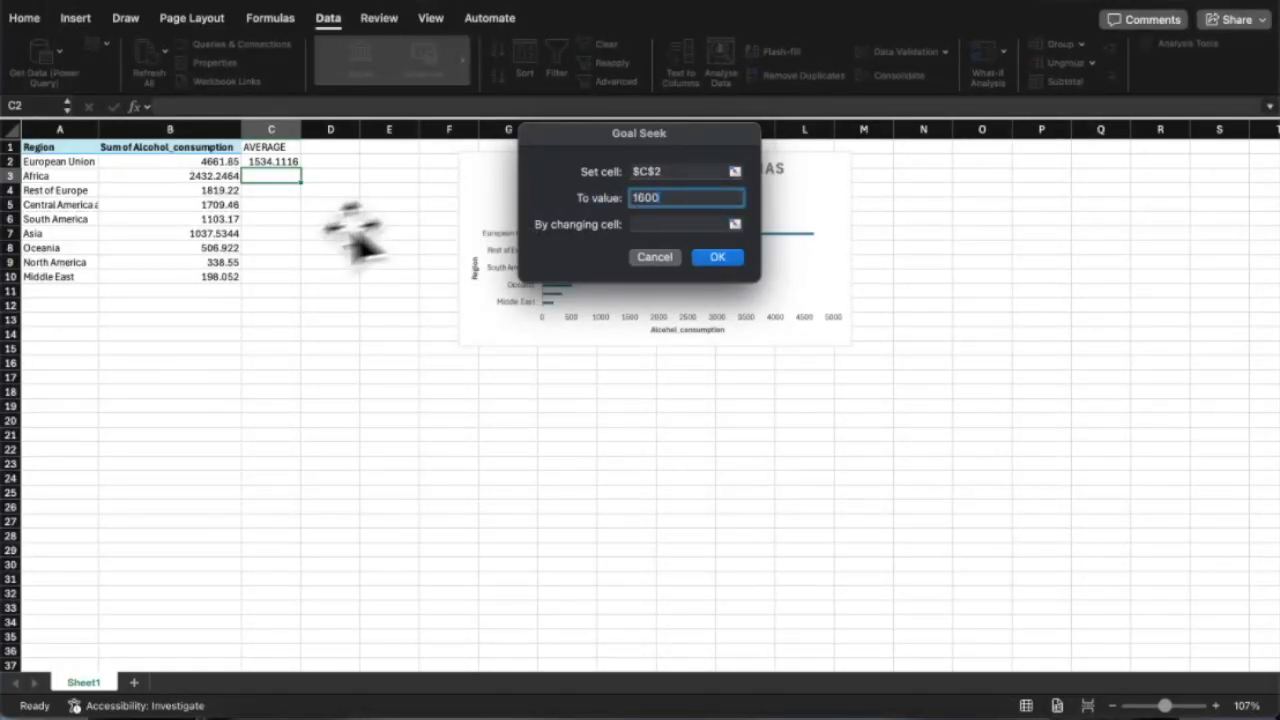
click(636, 224)
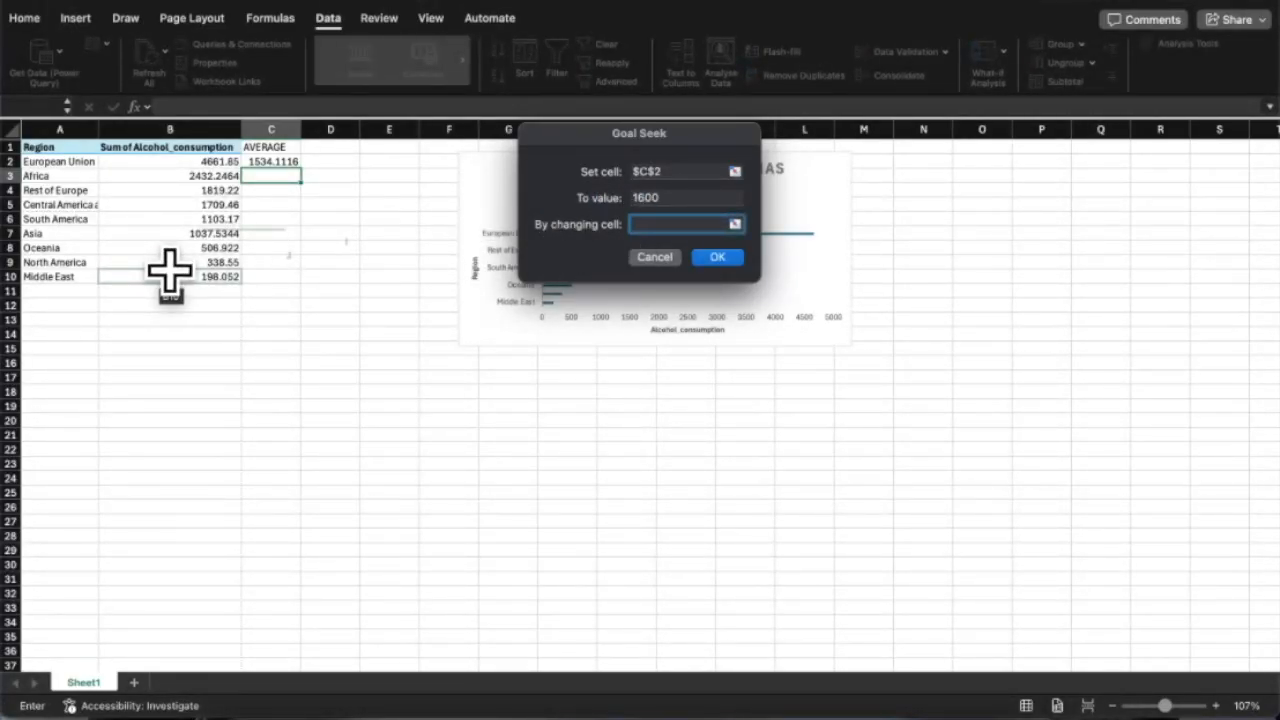
click(194, 162)
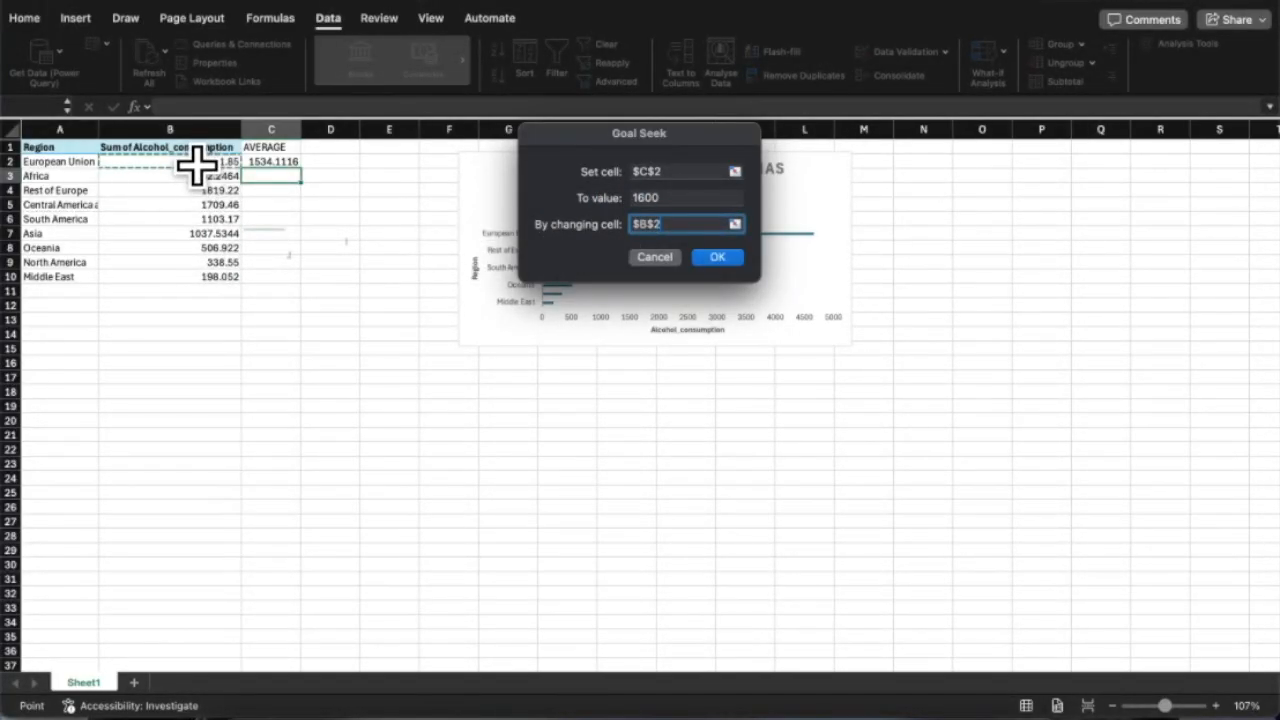
click(718, 260)
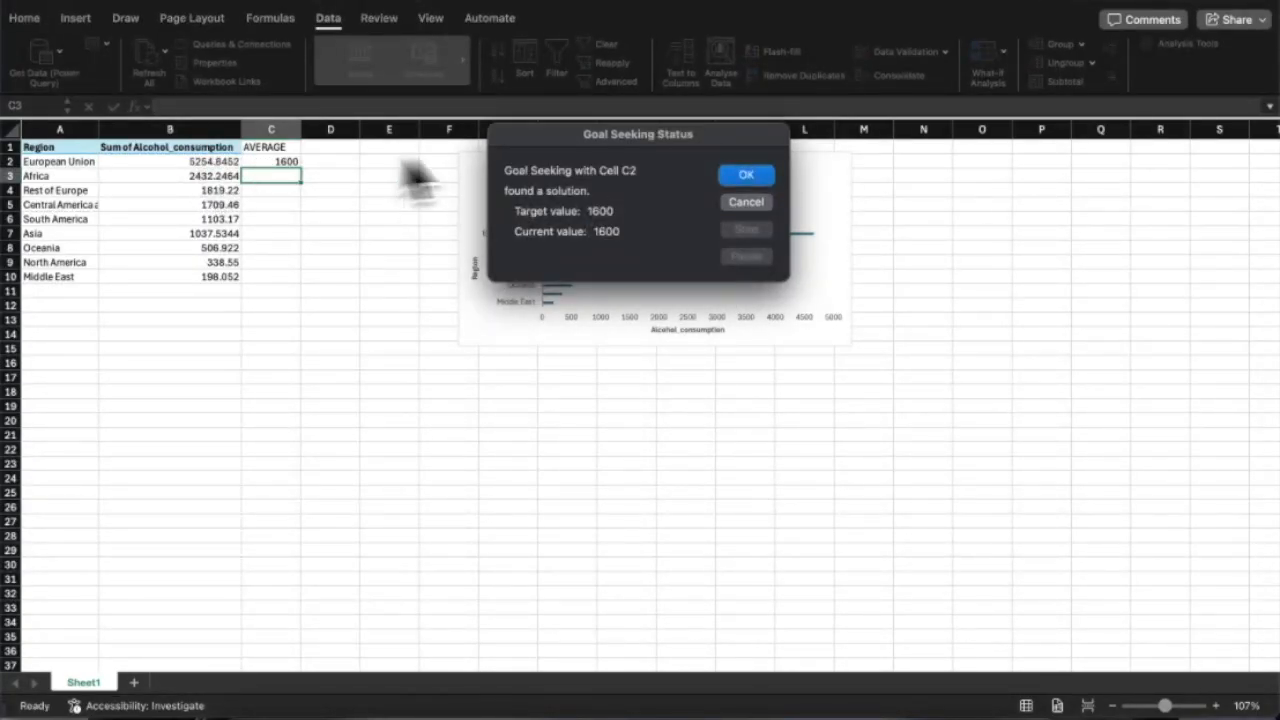
click(750, 176)
click(214, 160)
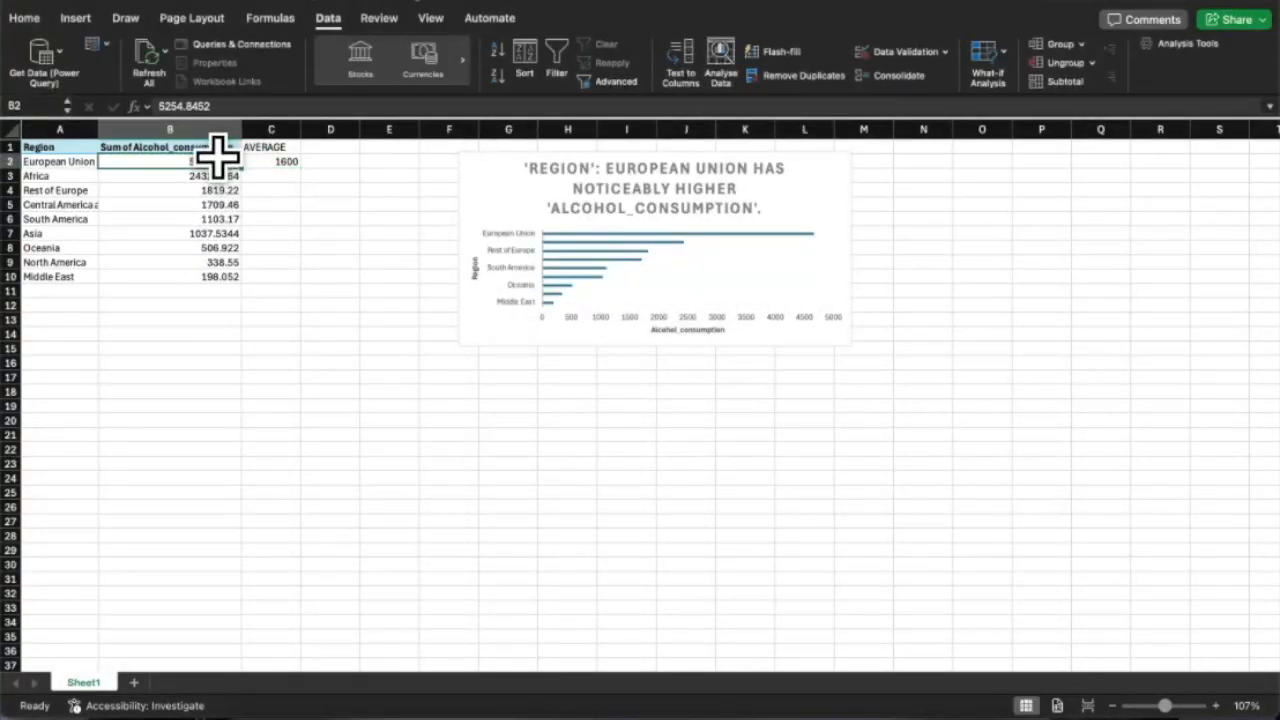
double_click(52, 288)
Add an Antartica row in A11 with a value of 0.
click(212, 162)
double_click(74, 288)
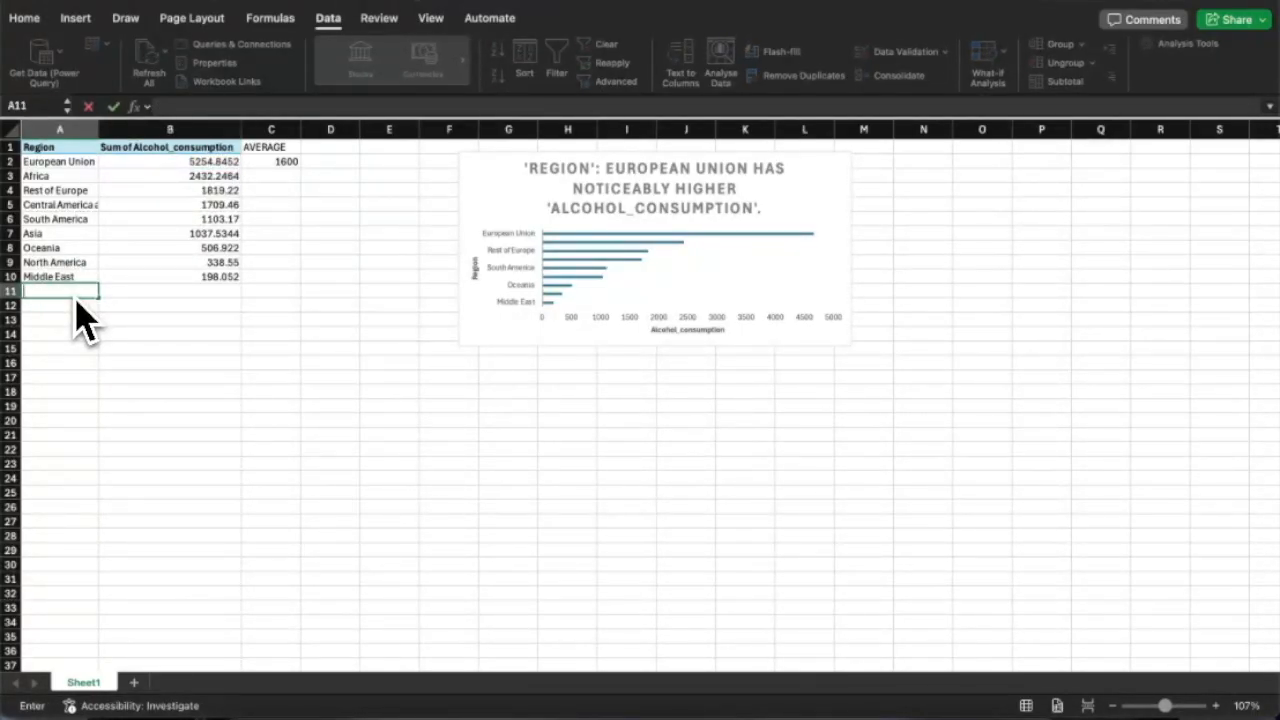
text(AN)
key(BackSpace)
key(BackSpace)
text(ntartica)
click(157, 289)
text(0)
key(Return)
Extend the C2 average formula to =AVERAGE(B2:B11).
click(270, 175)
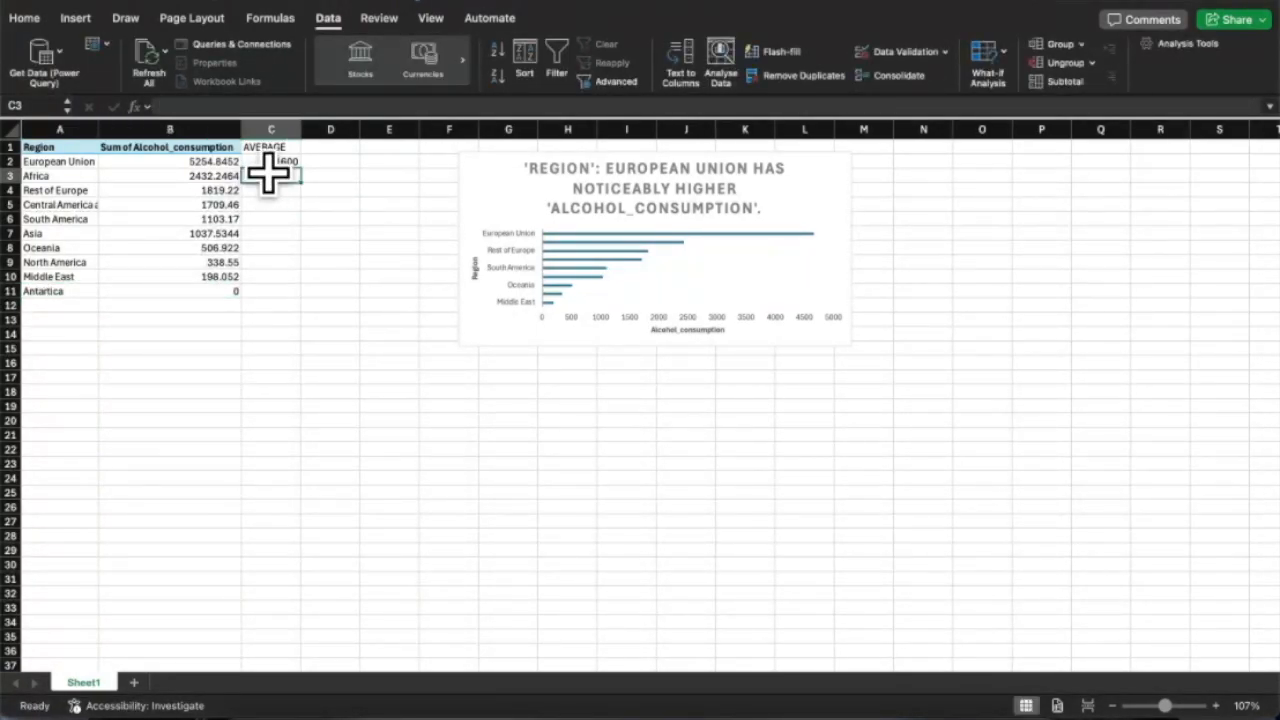
double_click(268, 161)
click(327, 163)
key(BackSpace)
text(1)
key(Return)
double_click(280, 162)
key(Escape)
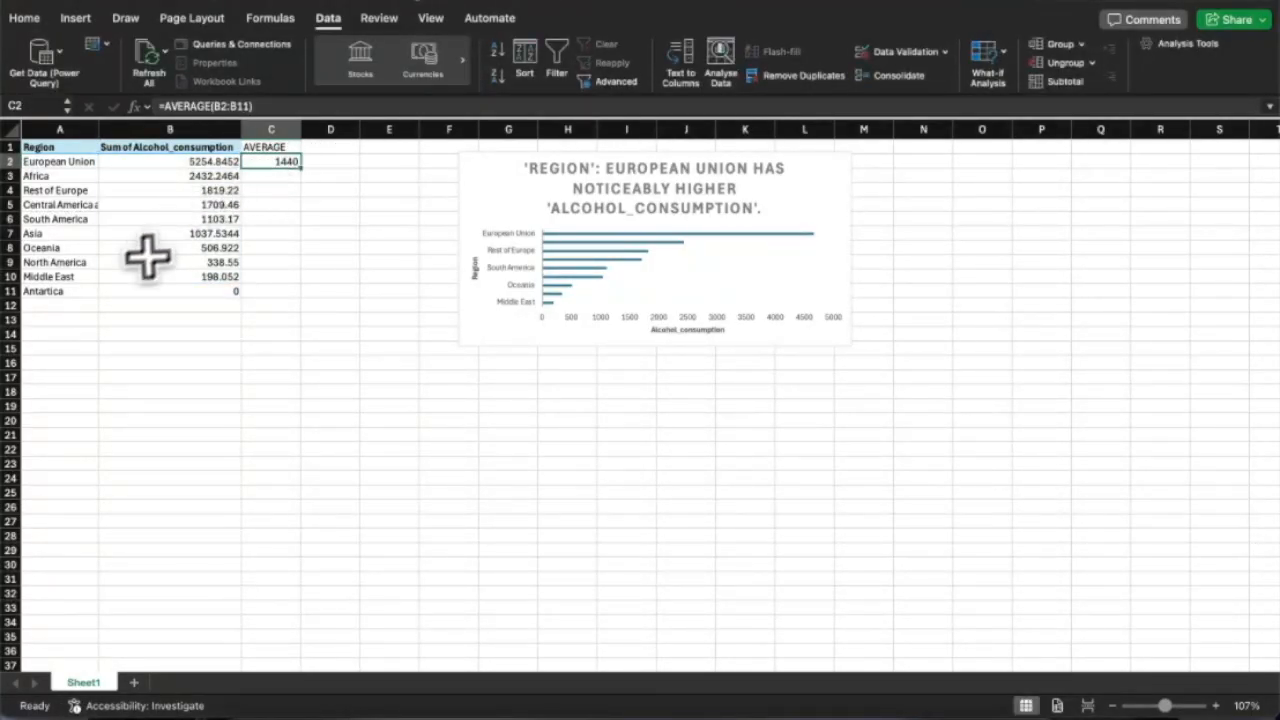
Clear the Antartica row again and discard a stray entry in D1.
drag(62, 292, 211, 294)
key(BackSpace)
double_click(283, 160)
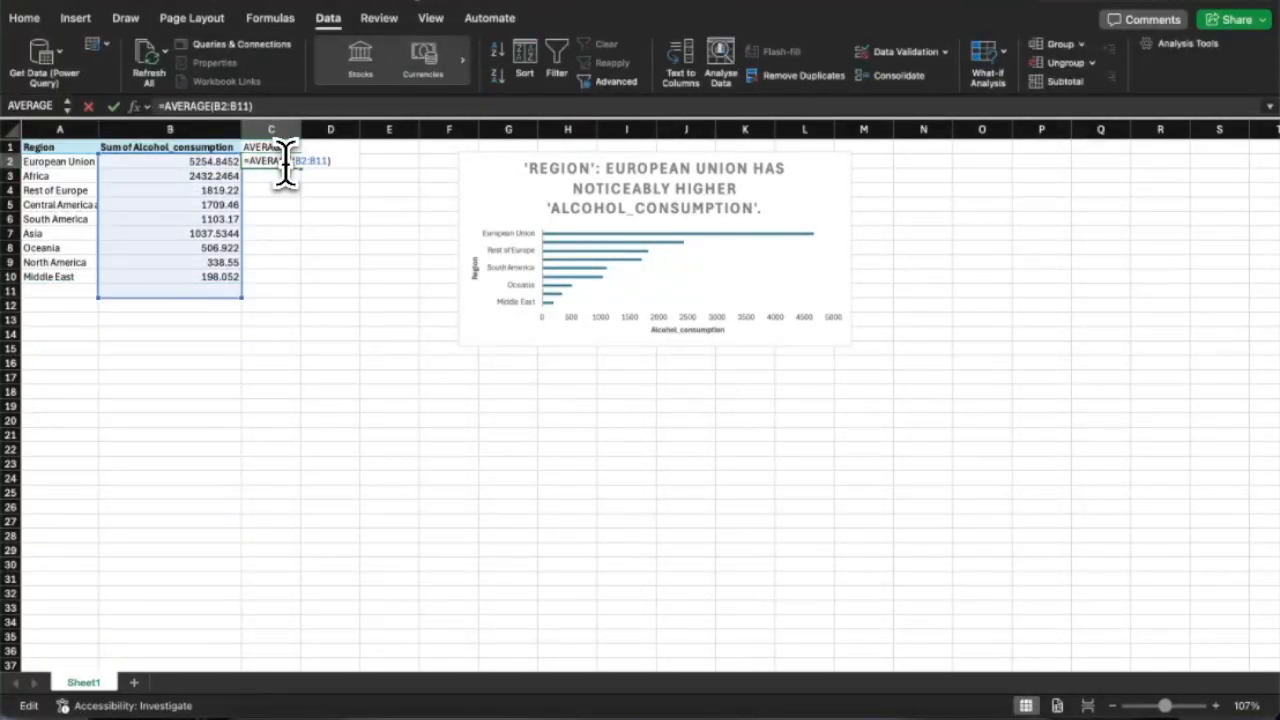
click(323, 147)
text(s)
key(Escape)
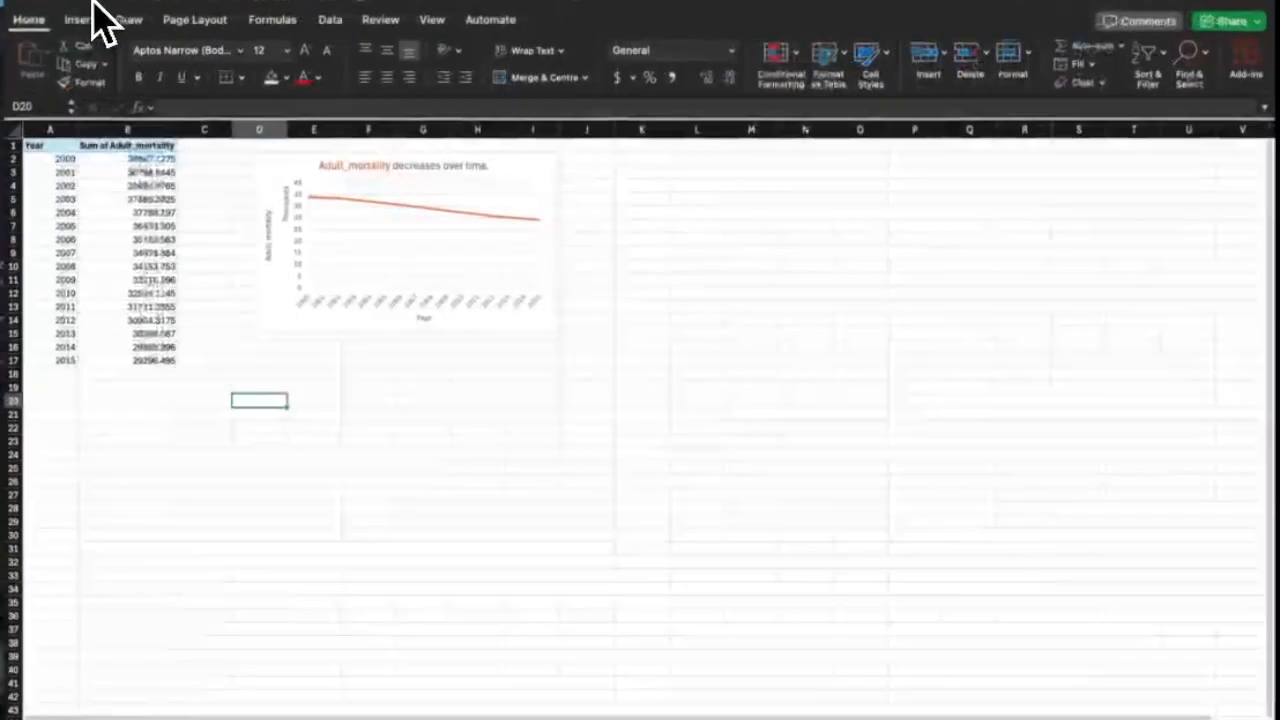
Move the mortality chart right and enter an STDEV heading with =STDEV(B2:B17).
drag(51, 160, 150, 363)
drag(271, 177, 370, 165)
click(244, 147)
text(STDEV)
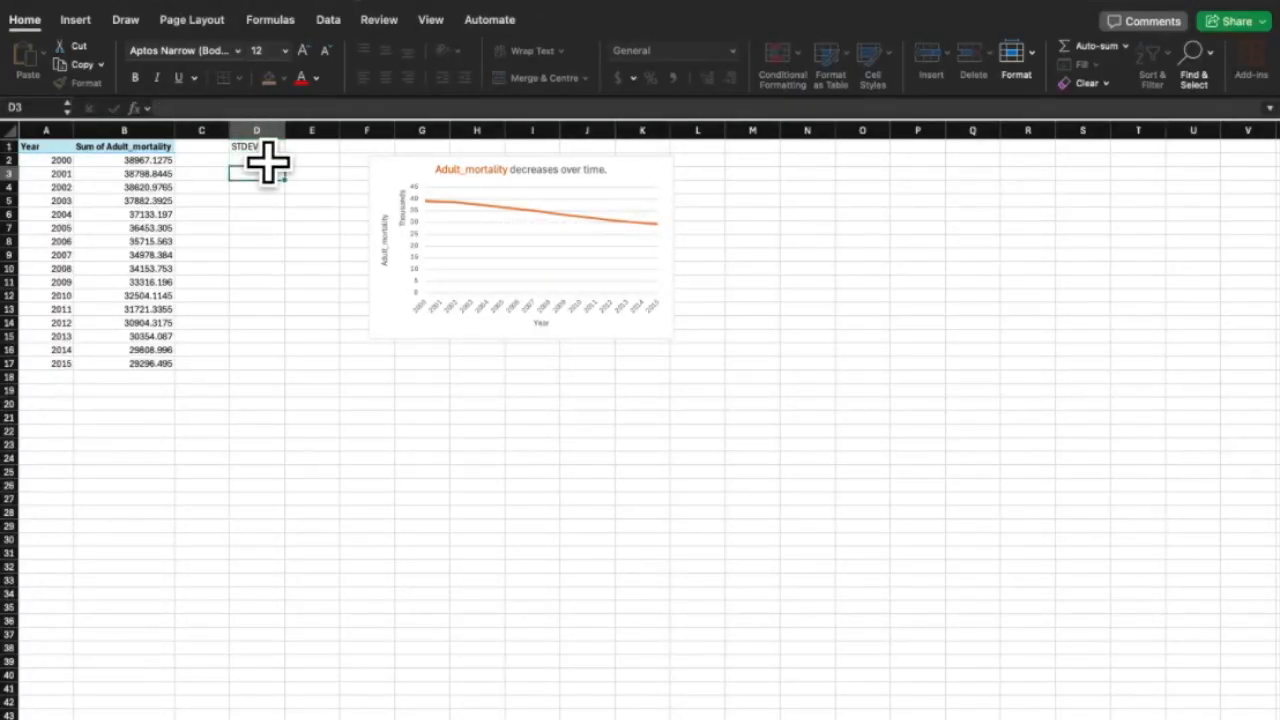
text(=STDEV)
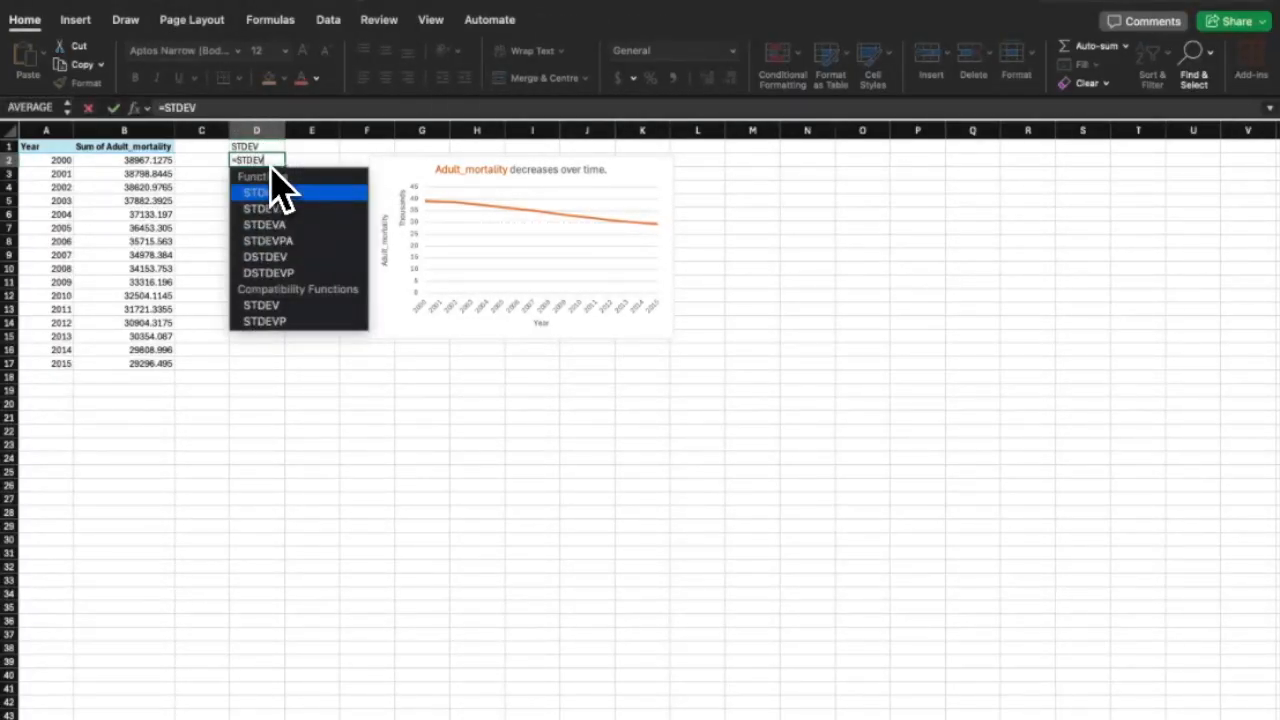
text((B2:)
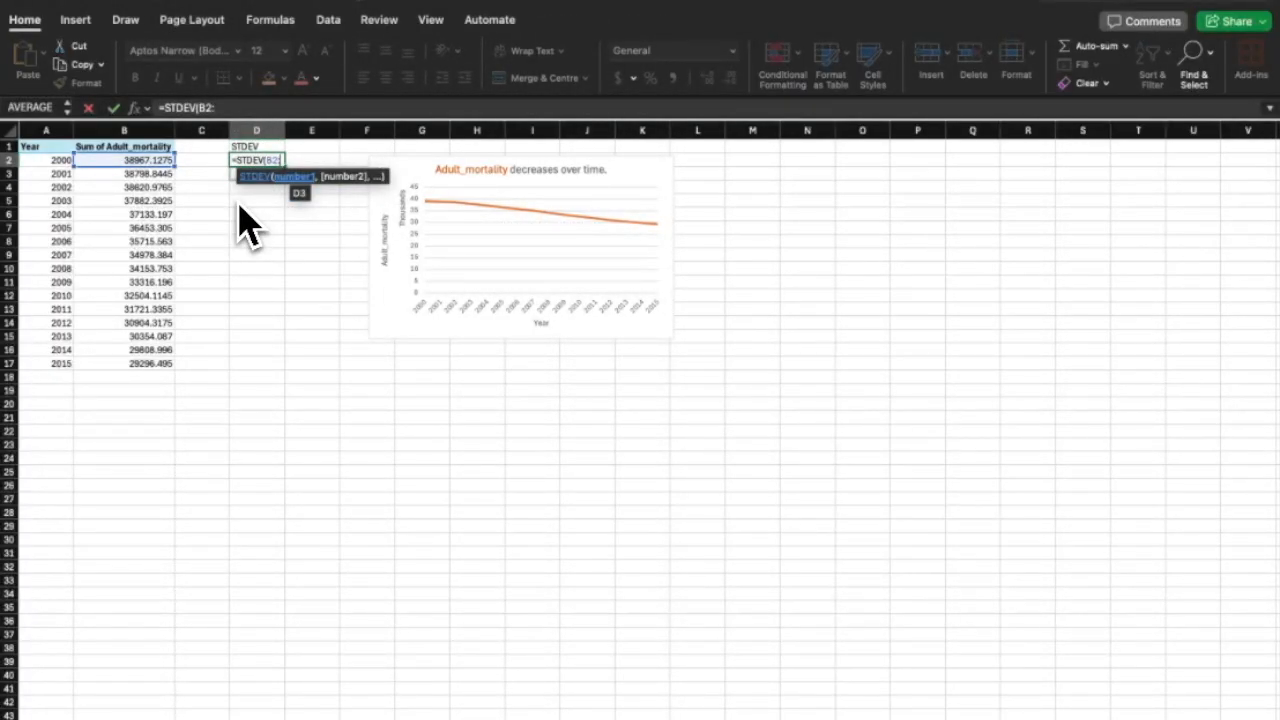
text(B17))
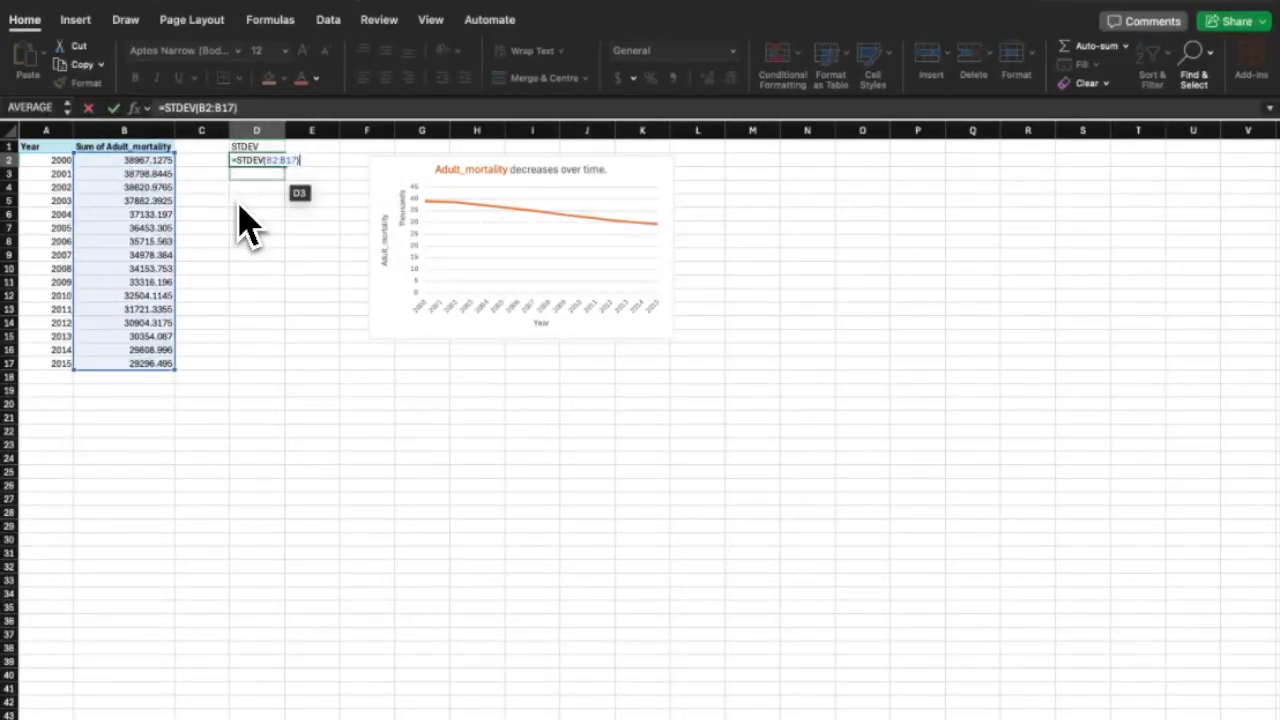
key(Return)
Inspect the STDEV formula, remove an accidental C3 reference, and keep it unchanged.
scroll(238, 202, up, 10)
double_click(702, 245)
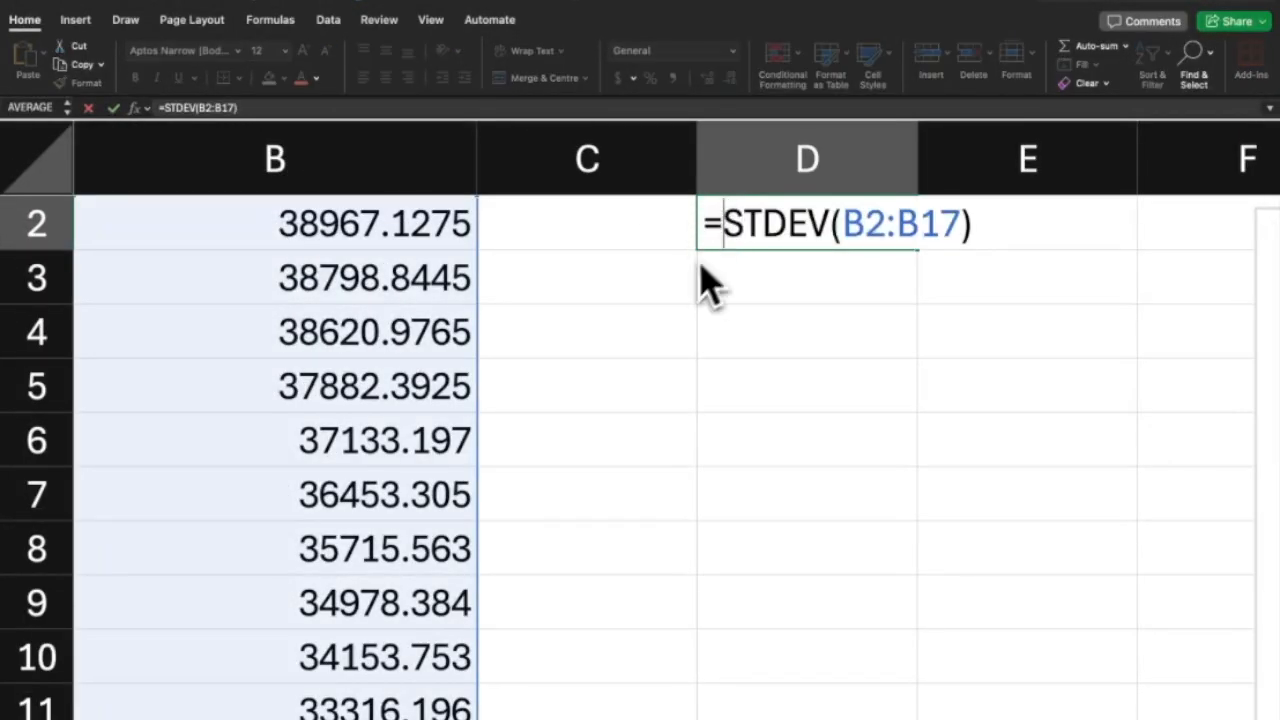
click(686, 280)
scroll(686, 280, down, 5)
scroll(695, 300, down, 5)
key(BackSpace)
key(BackSpace)
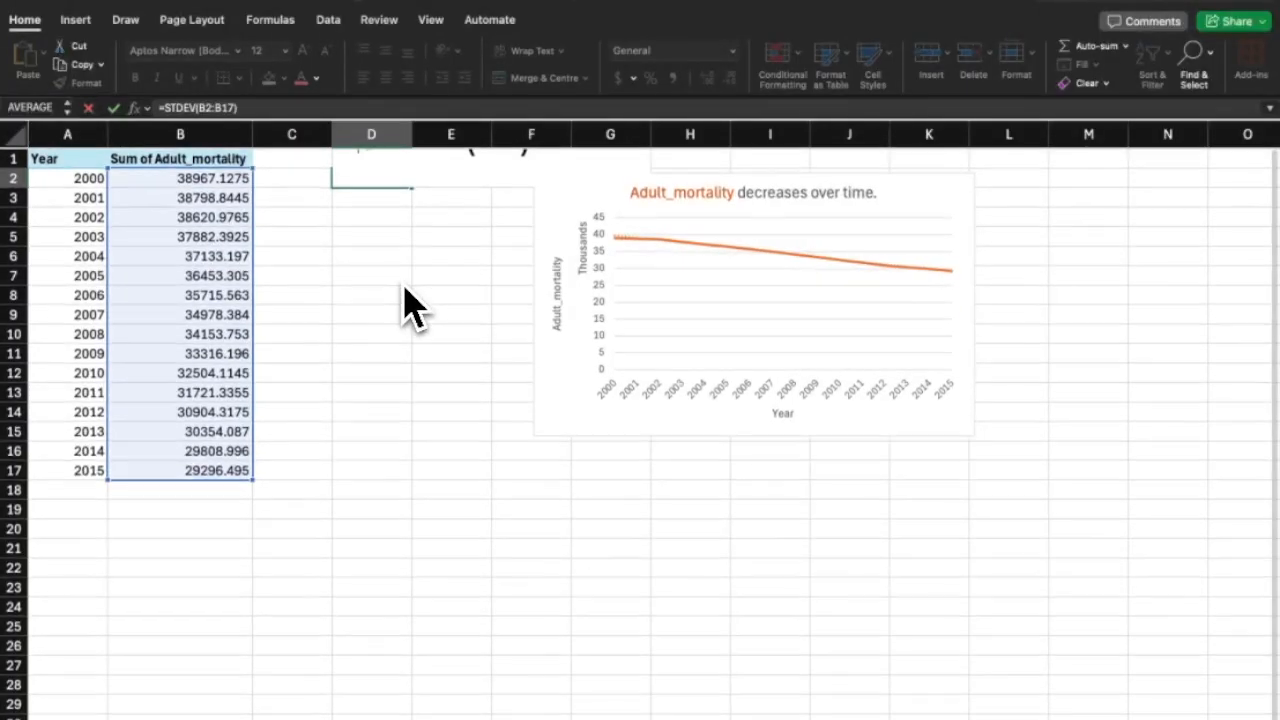
scroll(345, 335, down, 5)
click(209, 169)
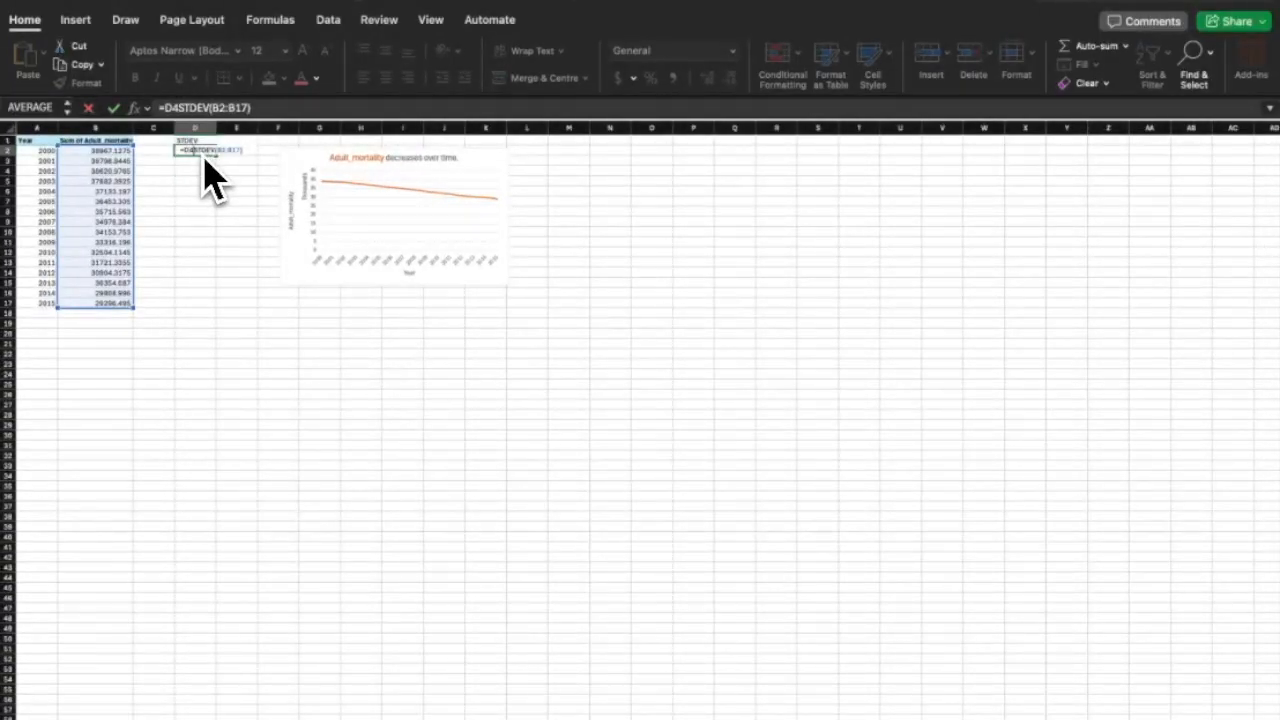
key(Return)
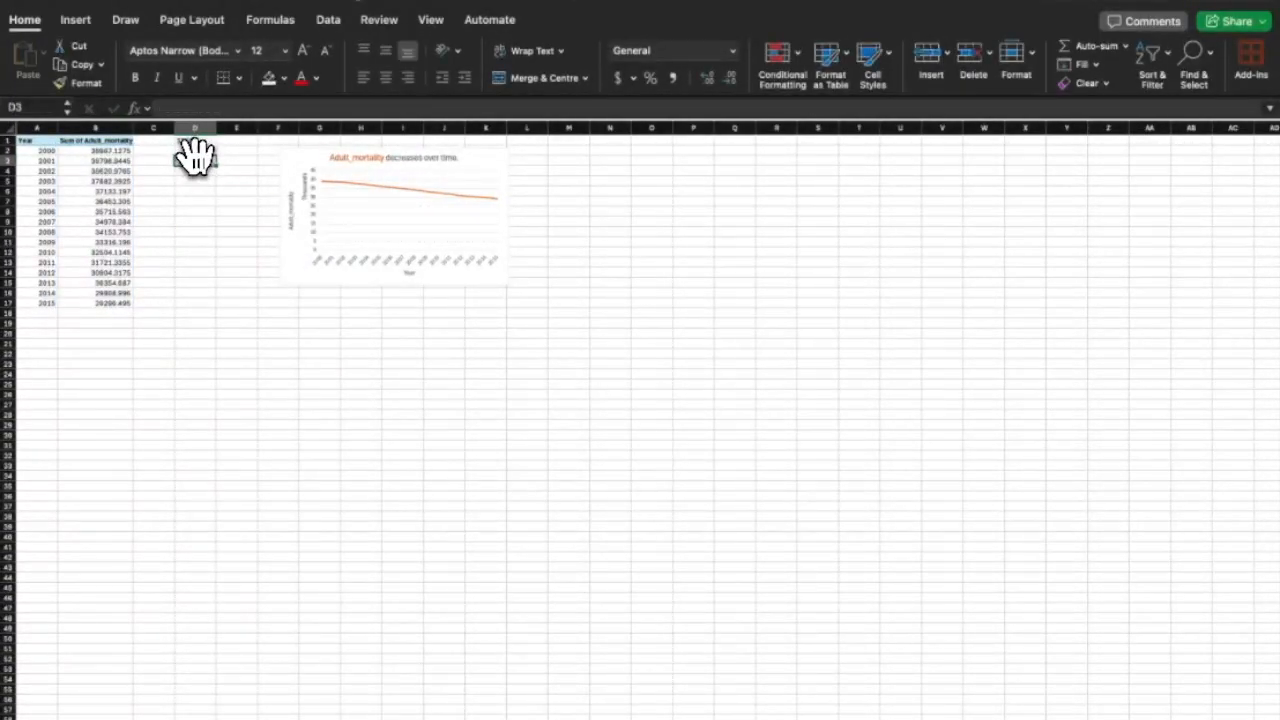
Begin a new year entry in the cell below 2015.
click(154, 142)
scroll(112, 208, up, 5)
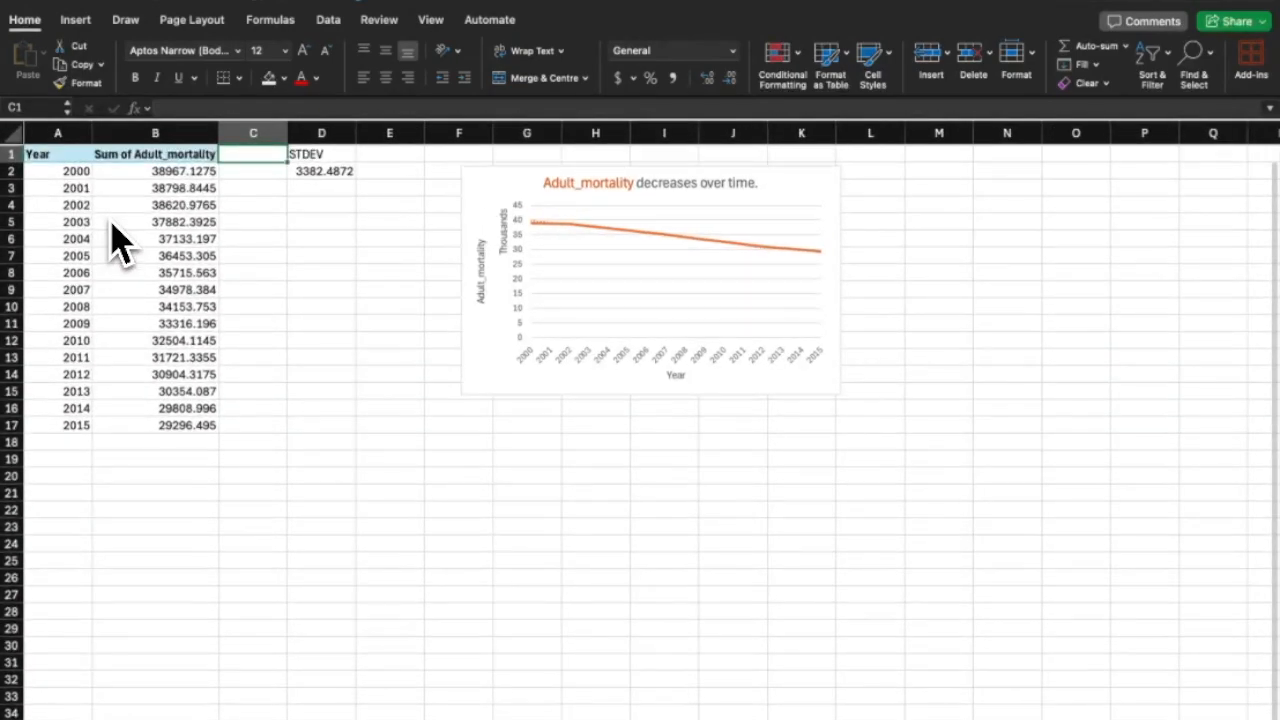
double_click(53, 440)
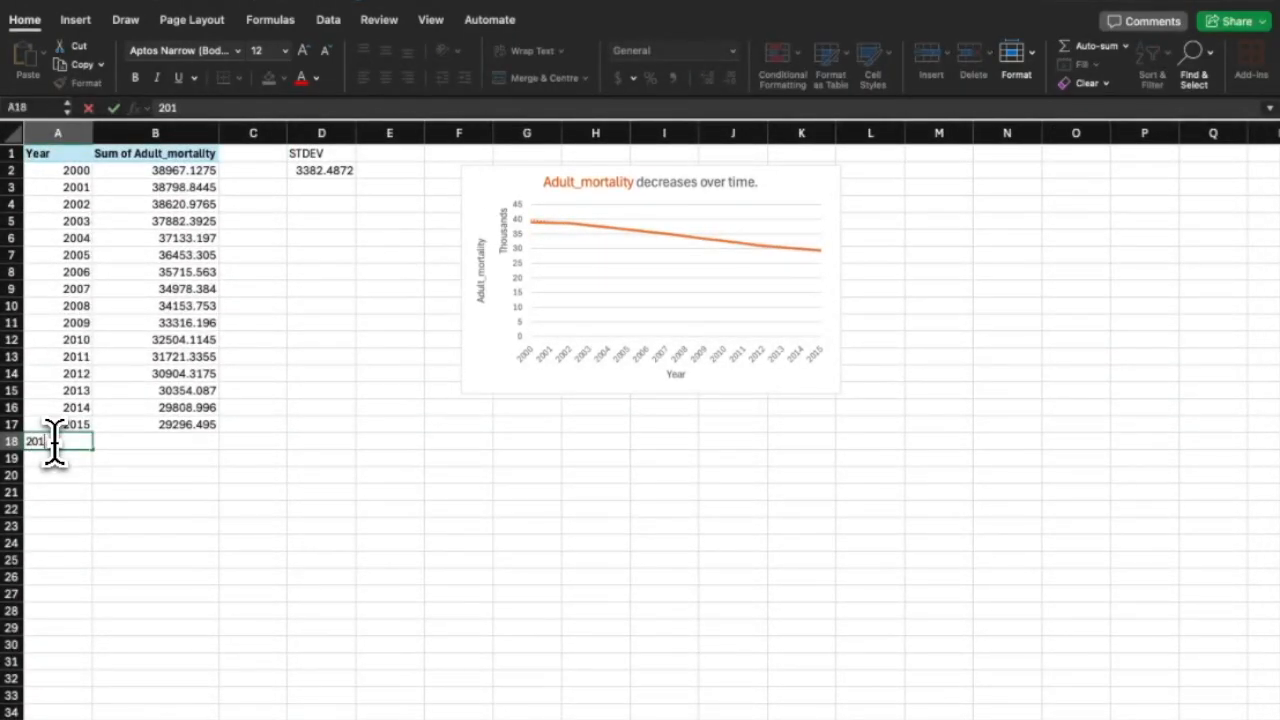
Add the years 2016 through 2020 below 2015 in column A.
click(109, 443)
double_click(66, 460)
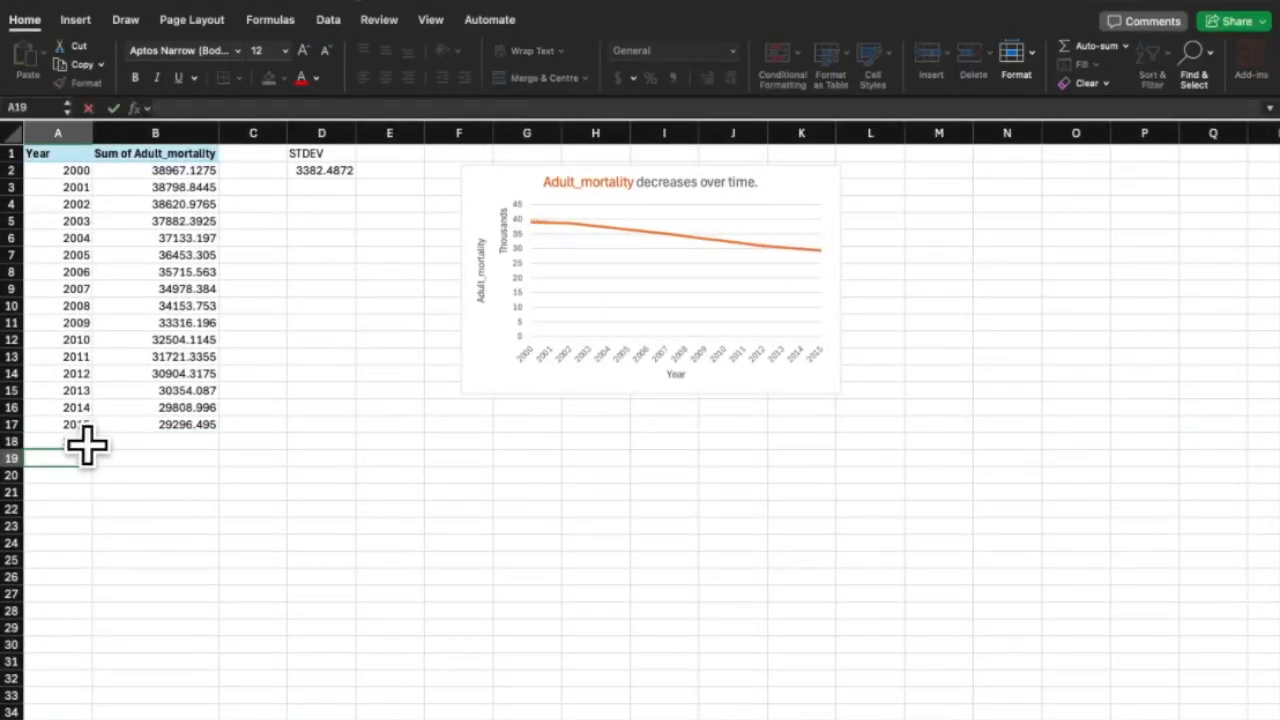
click(84, 445)
drag(92, 452, 94, 494)
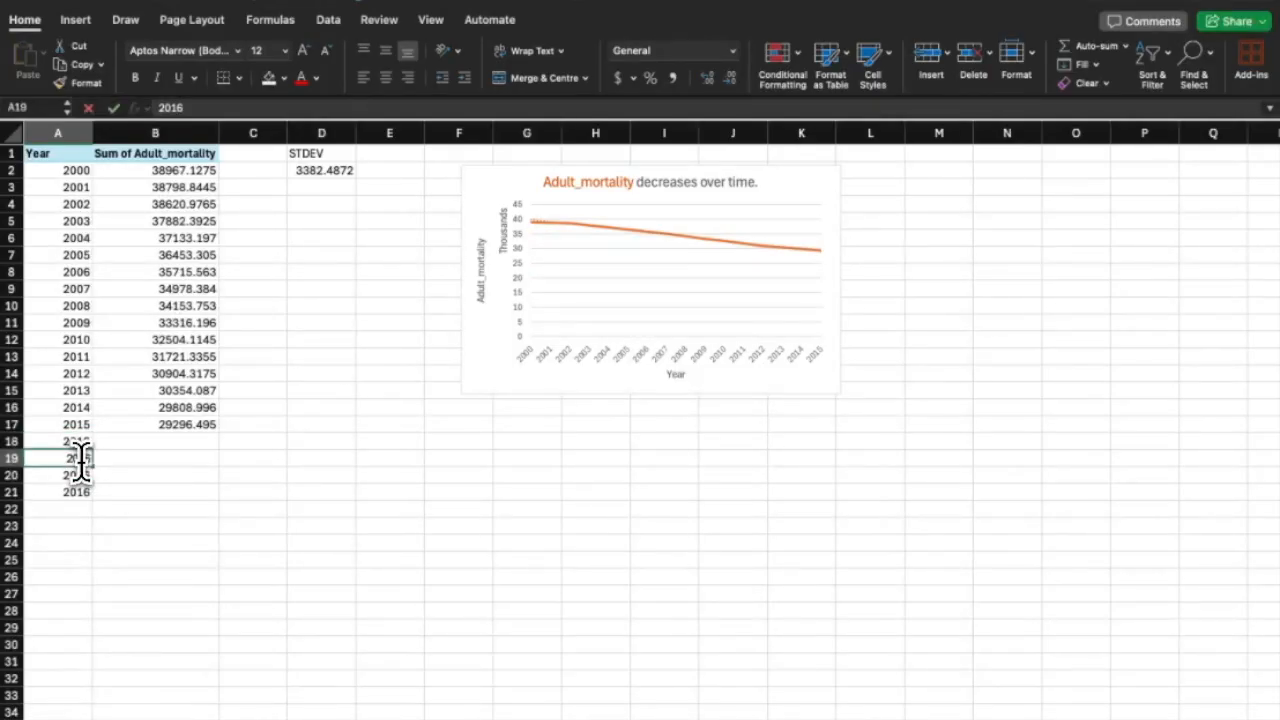
double_click(89, 459)
double_click(88, 477)
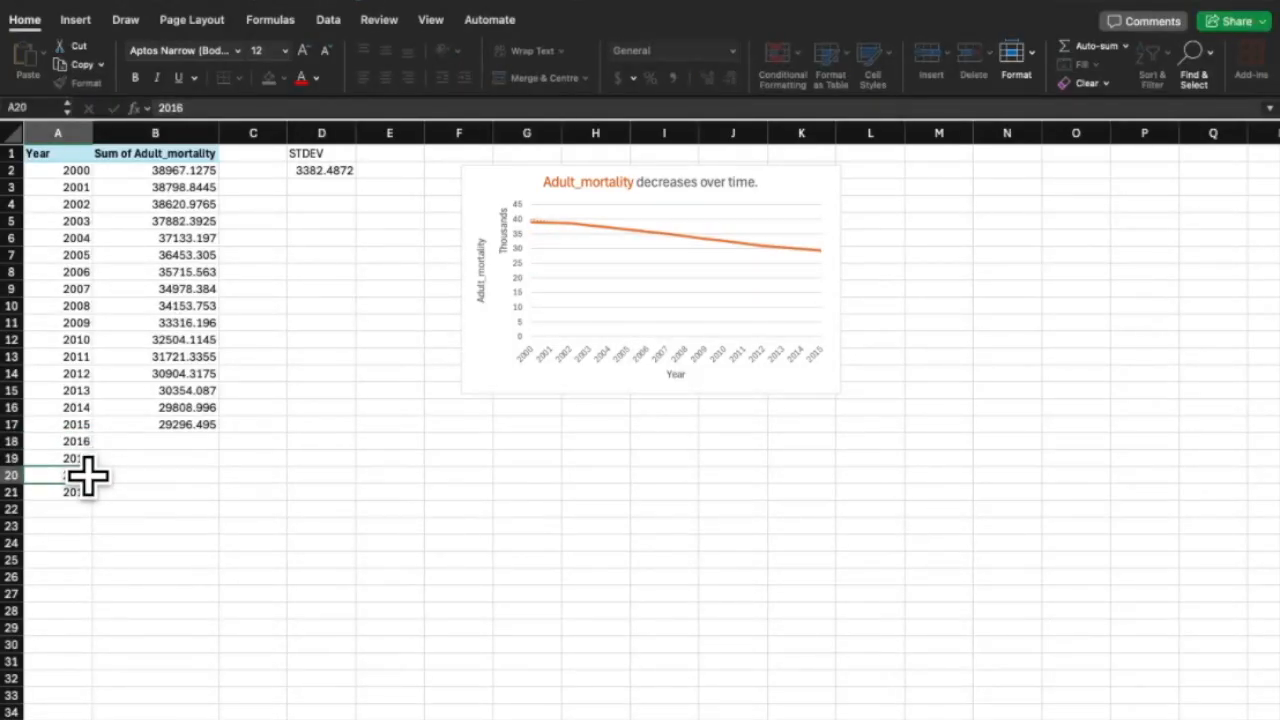
key(BackSpace)
text(8)
double_click(76, 490)
key(BackSpace)
text(9)
key(Return)
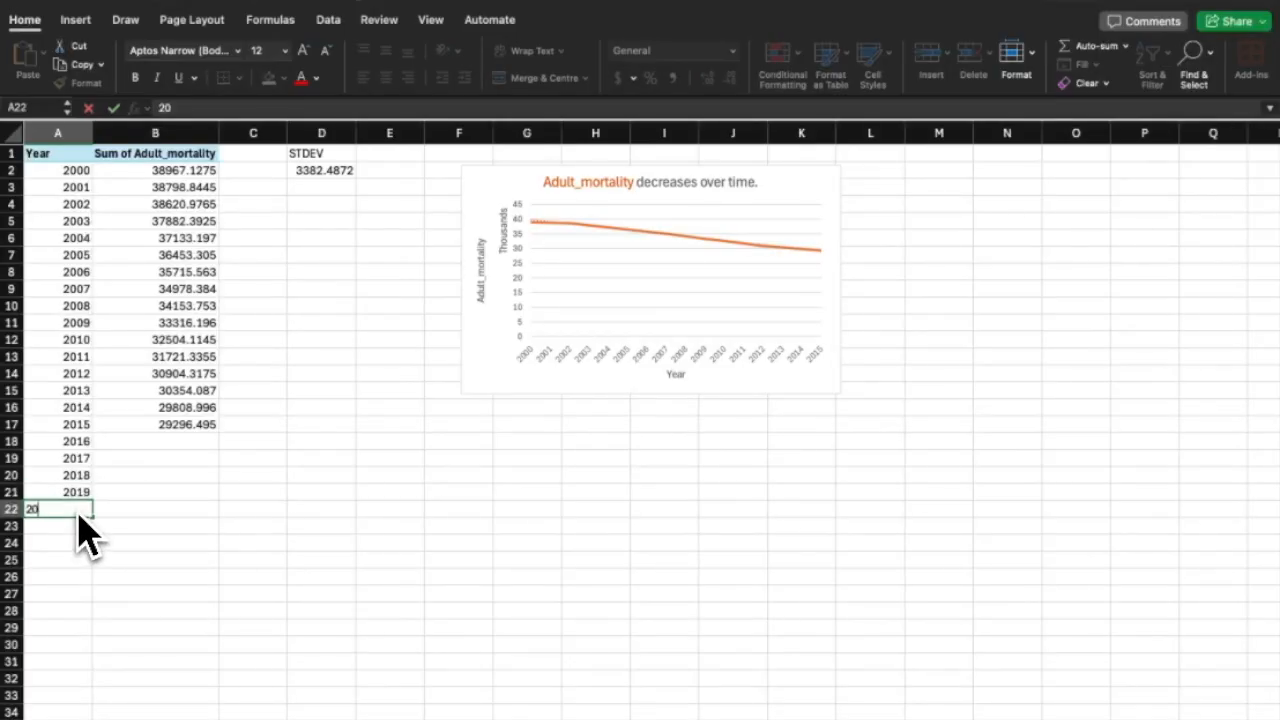
key(Return)
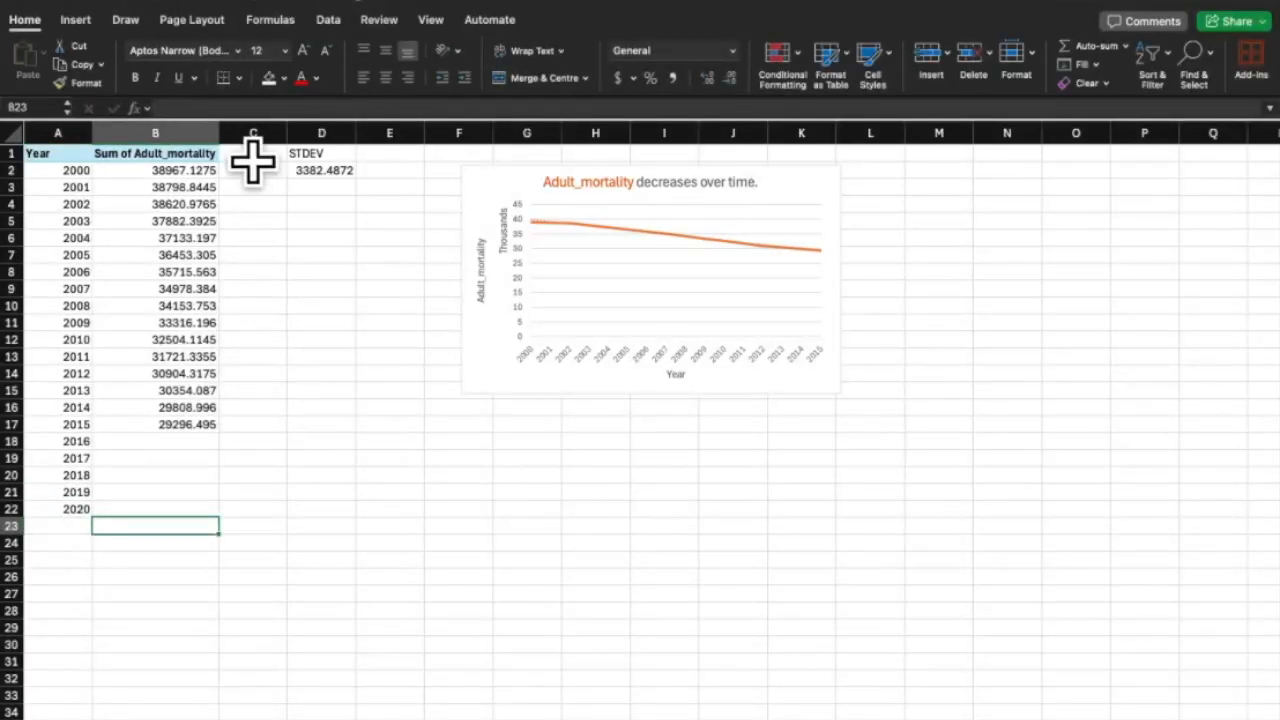
Add a Formula heading in C1 and fill =B3-B2 down to C16.
click(251, 155)
text(For)
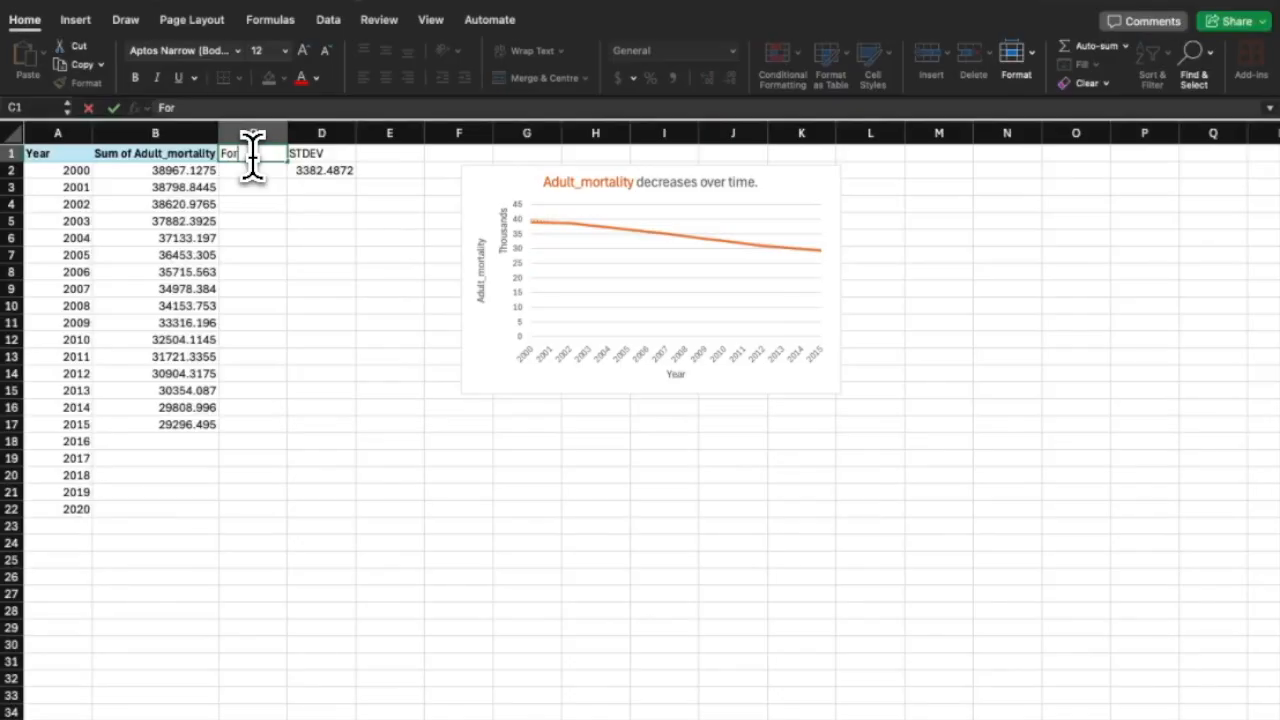
text(mula)
key(Return)
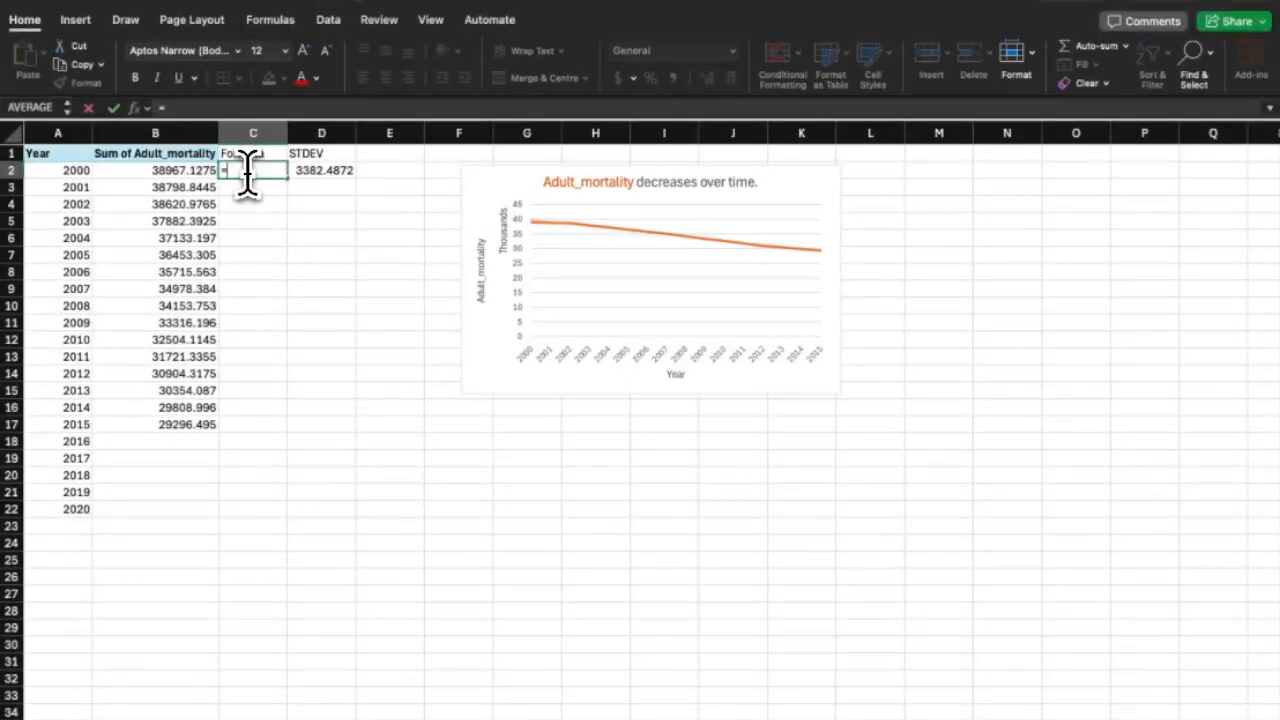
text(=B3-B)
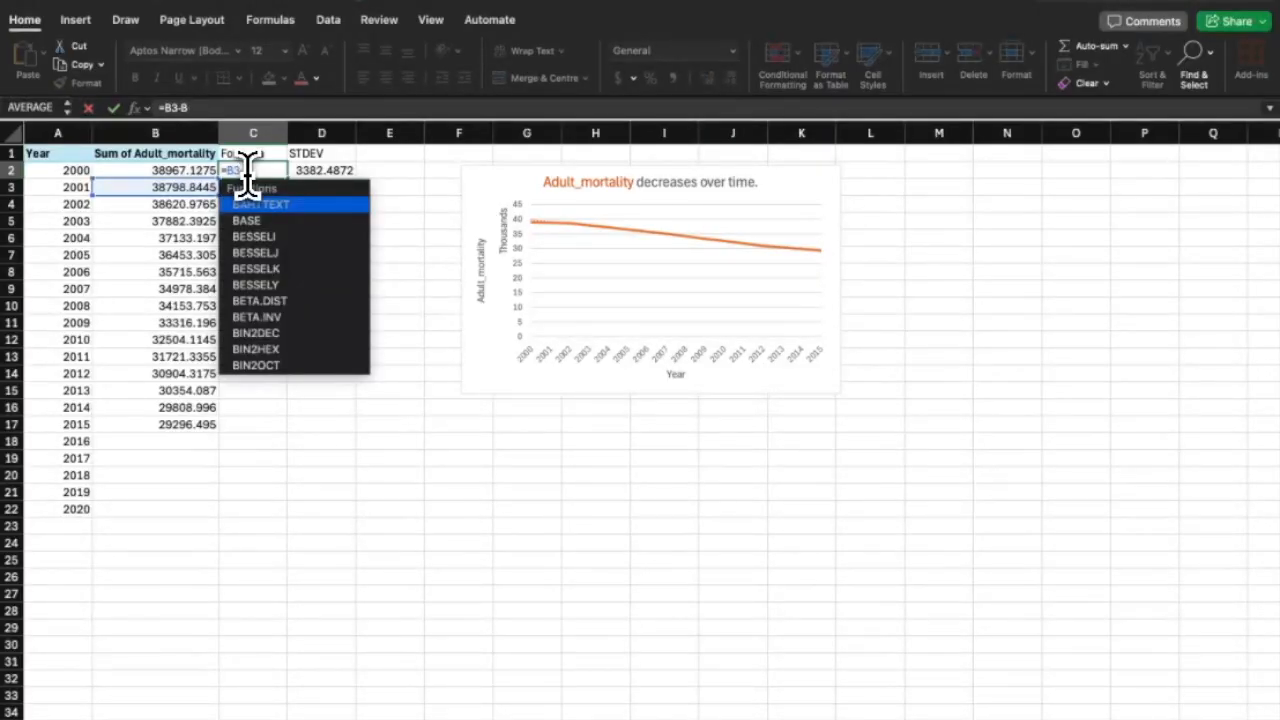
text(2)
key(Return)
click(282, 172)
drag(287, 178, 266, 409)
double_click(168, 446)
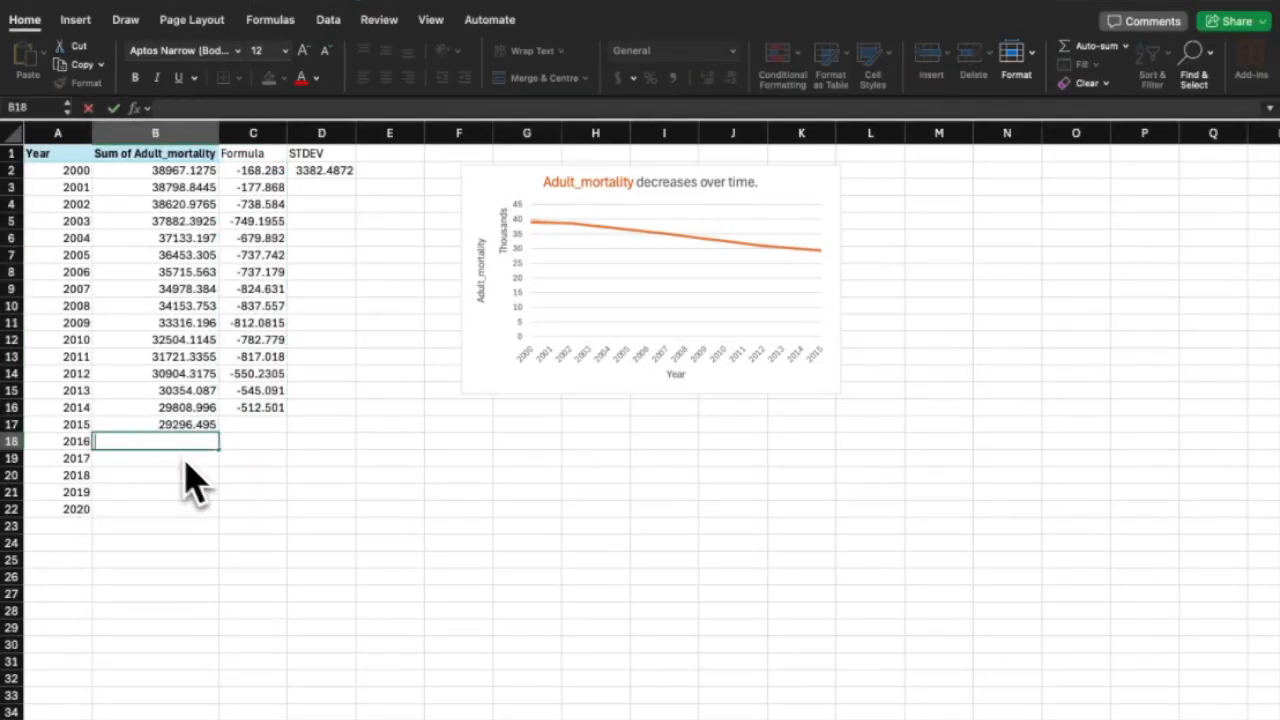
Enter mortality values 28000, 27000, 26000, 25000, 24000 for 2016–2020.
text(280000)
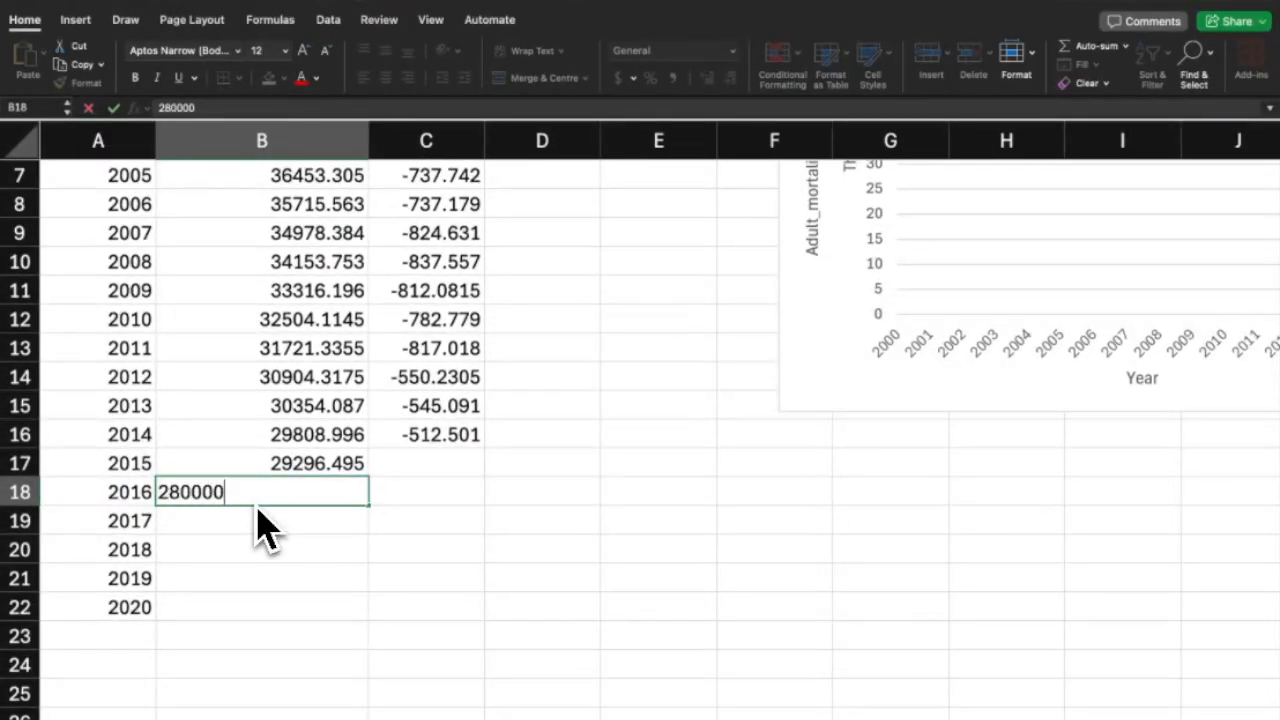
key(Return)
text(2)
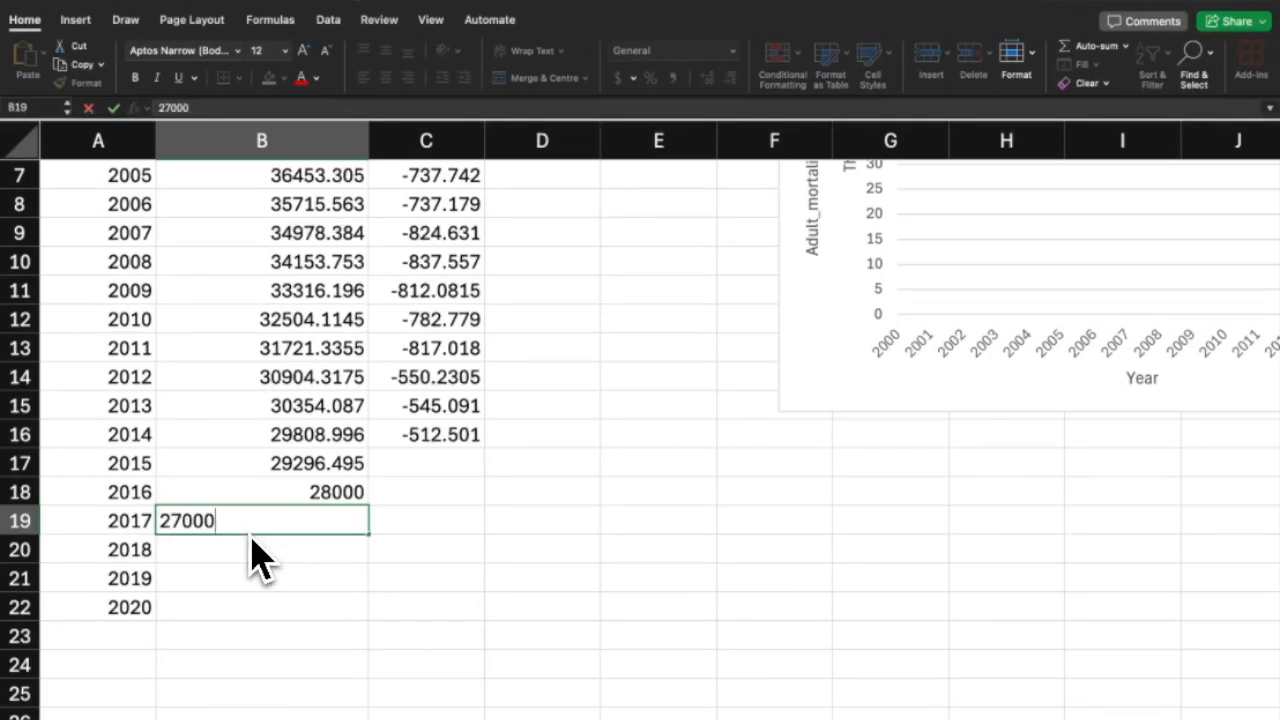
text(7000)
click(244, 578)
double_click(247, 552)
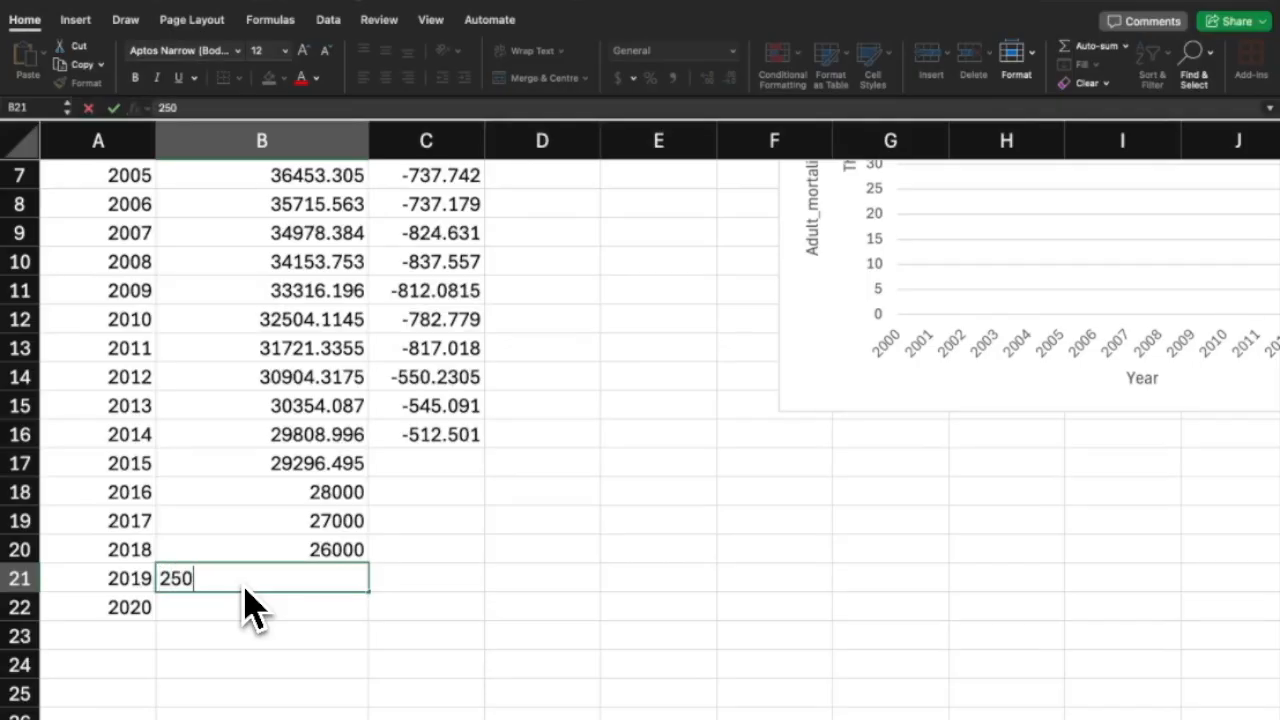
text(00)
key(Return)
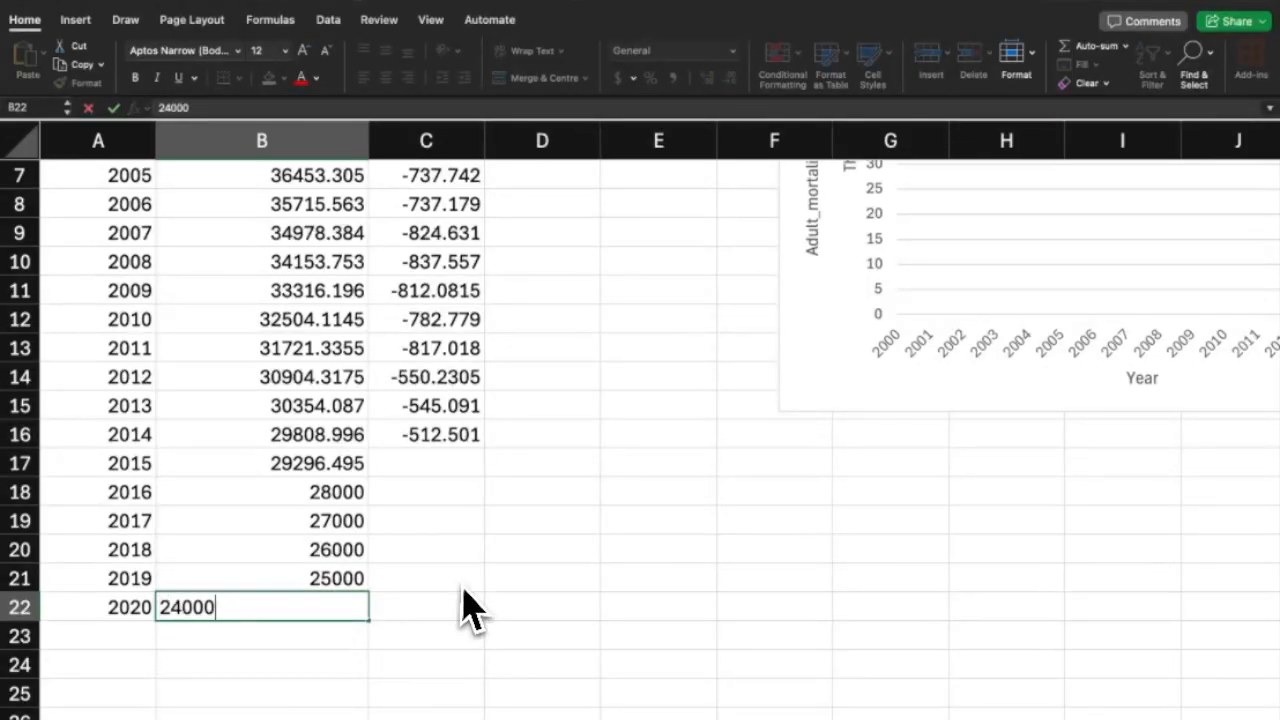
click(445, 468)
Extend the difference formula from C16 down through C22.
drag(483, 590, 483, 590)
click(455, 466)
click(455, 430)
drag(484, 448, 484, 487)
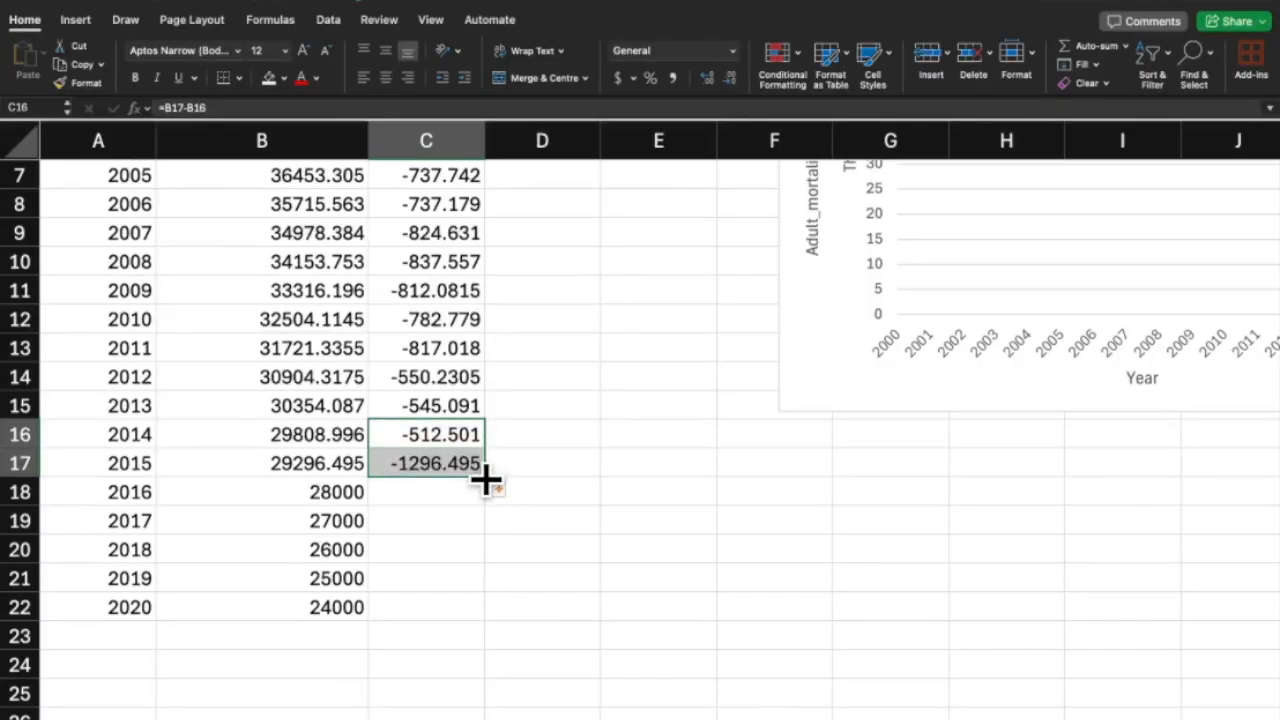
drag(483, 607, 483, 607)
click(523, 580)
scroll(374, 580, up, 3)
scroll(374, 580, down, 1)
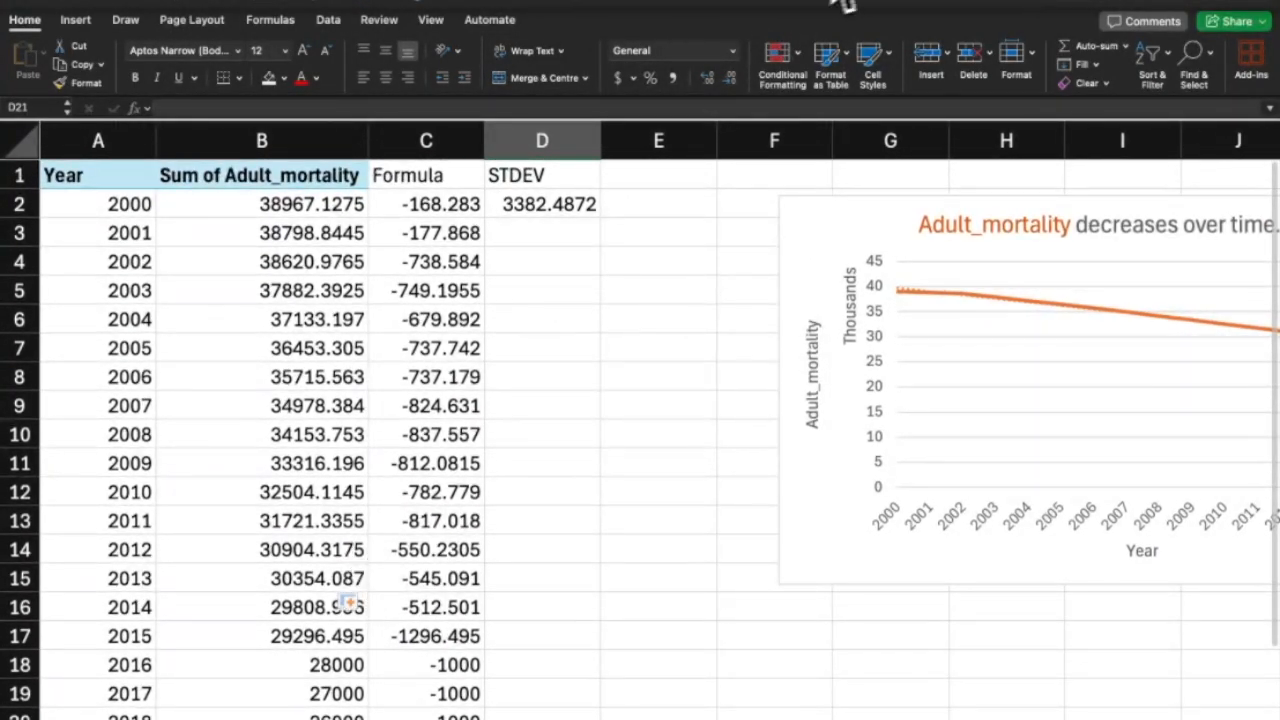
click(843, 4)
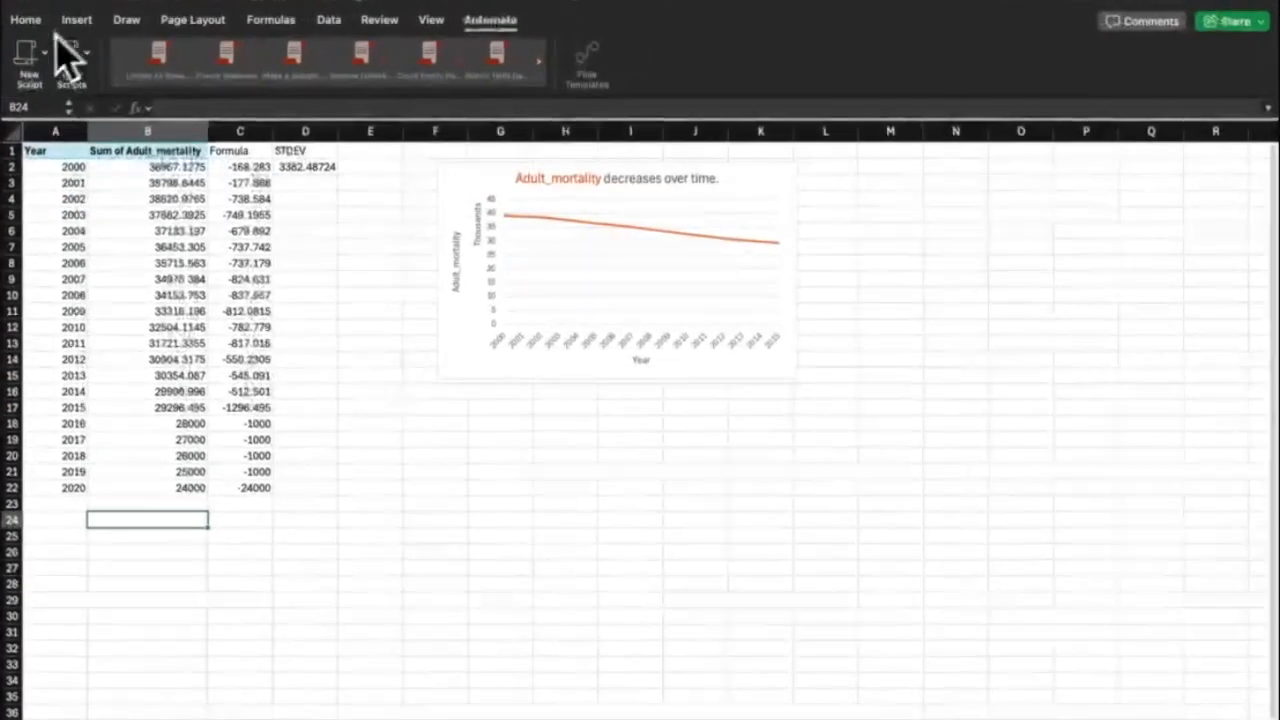
Start recording a new script from the Automate New Script options.
click(30, 52)
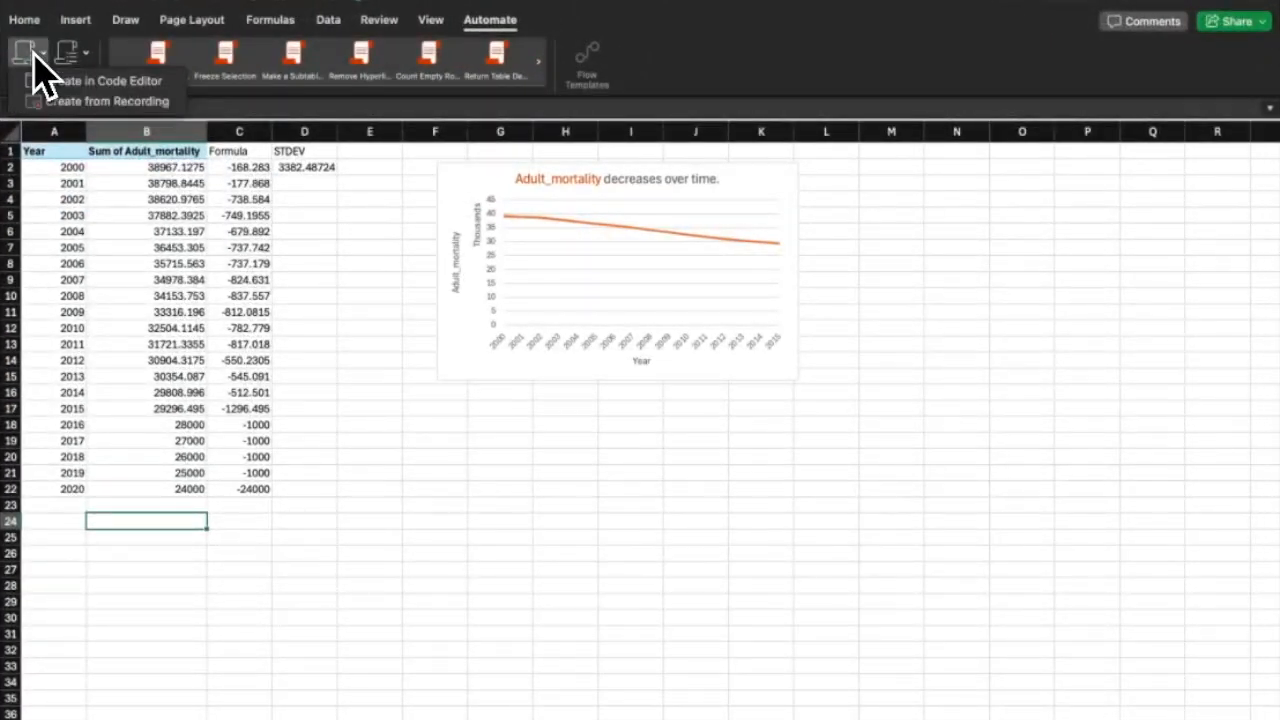
click(62, 101)
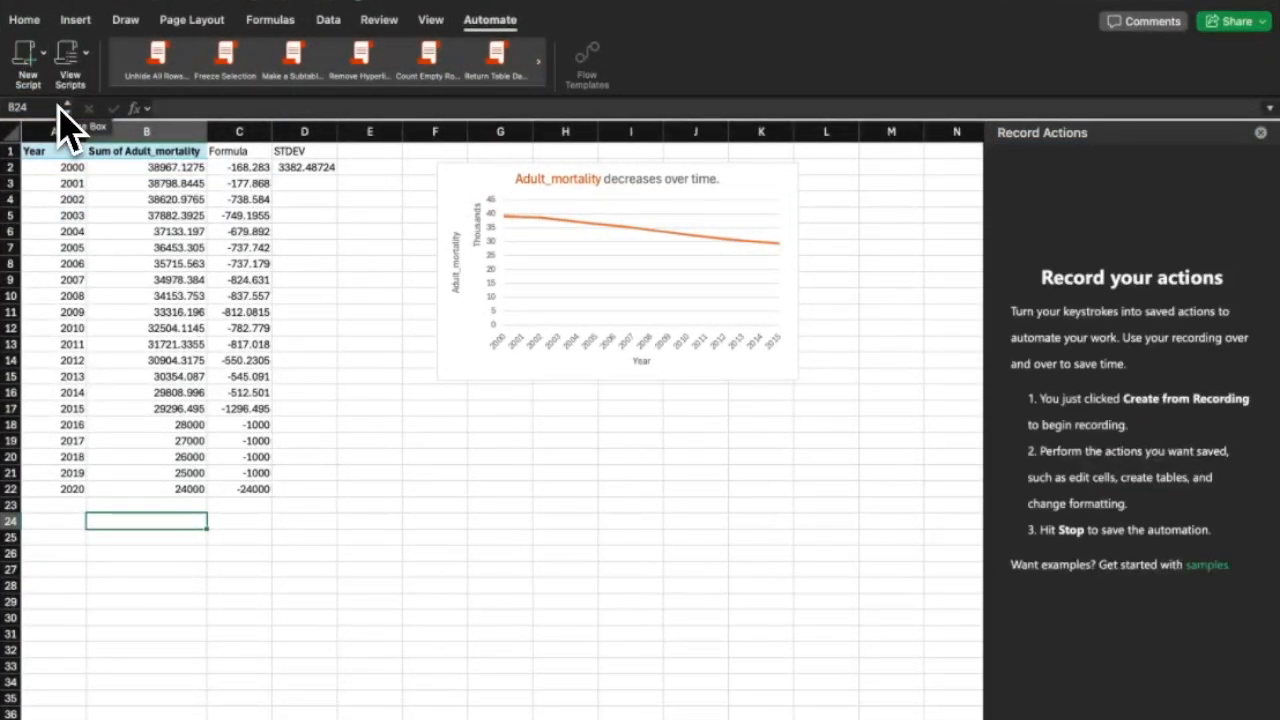
click(1260, 132)
click(32, 58)
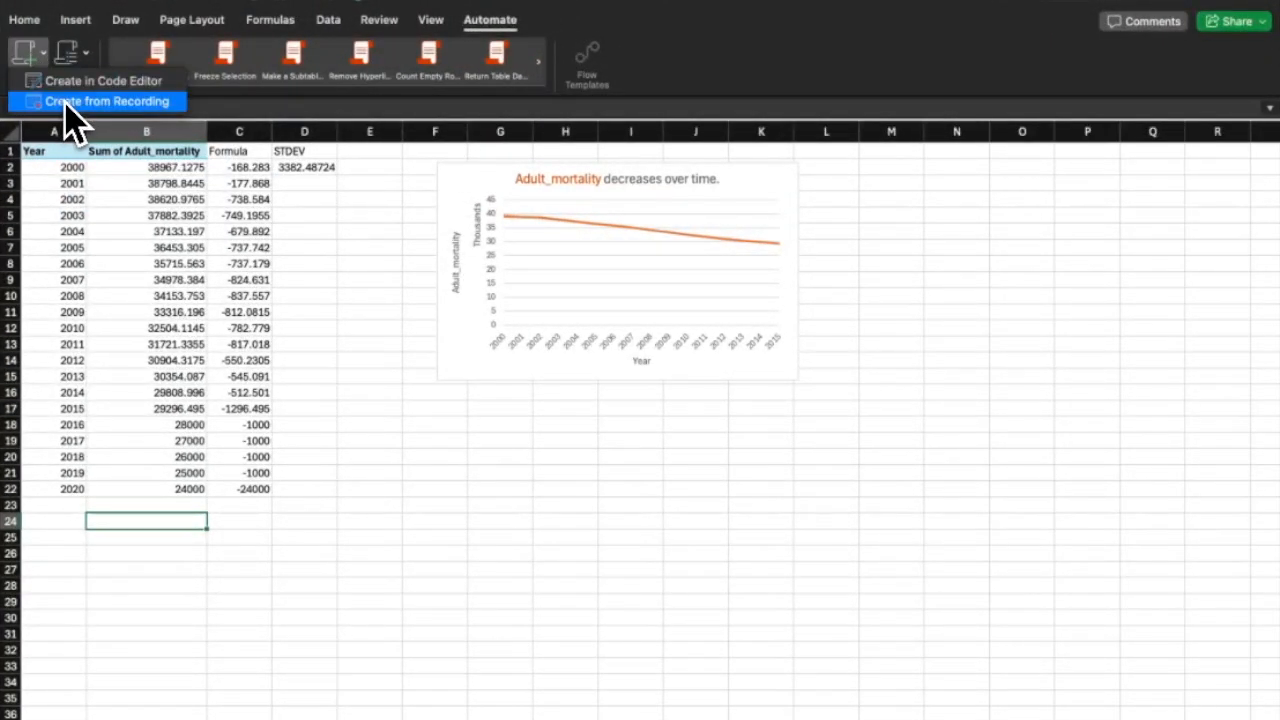
click(62, 101)
click(1260, 132)
click(32, 58)
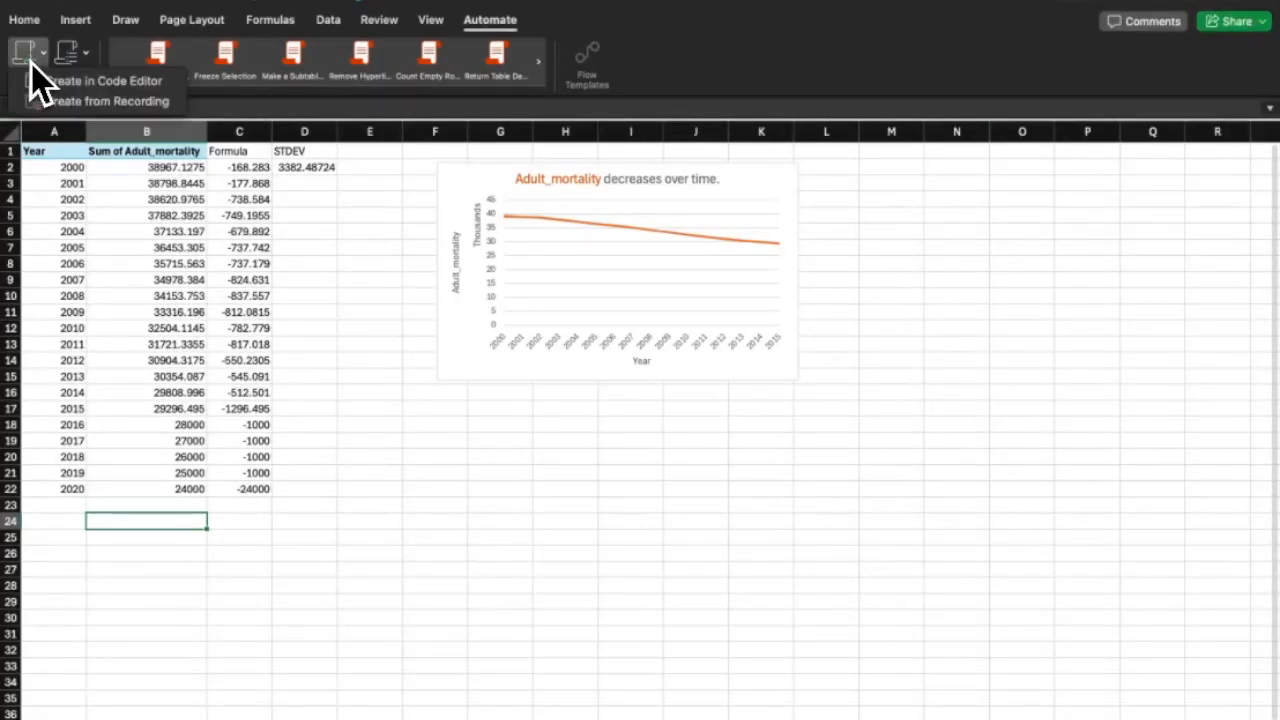
click(80, 84)
click(1090, 380)
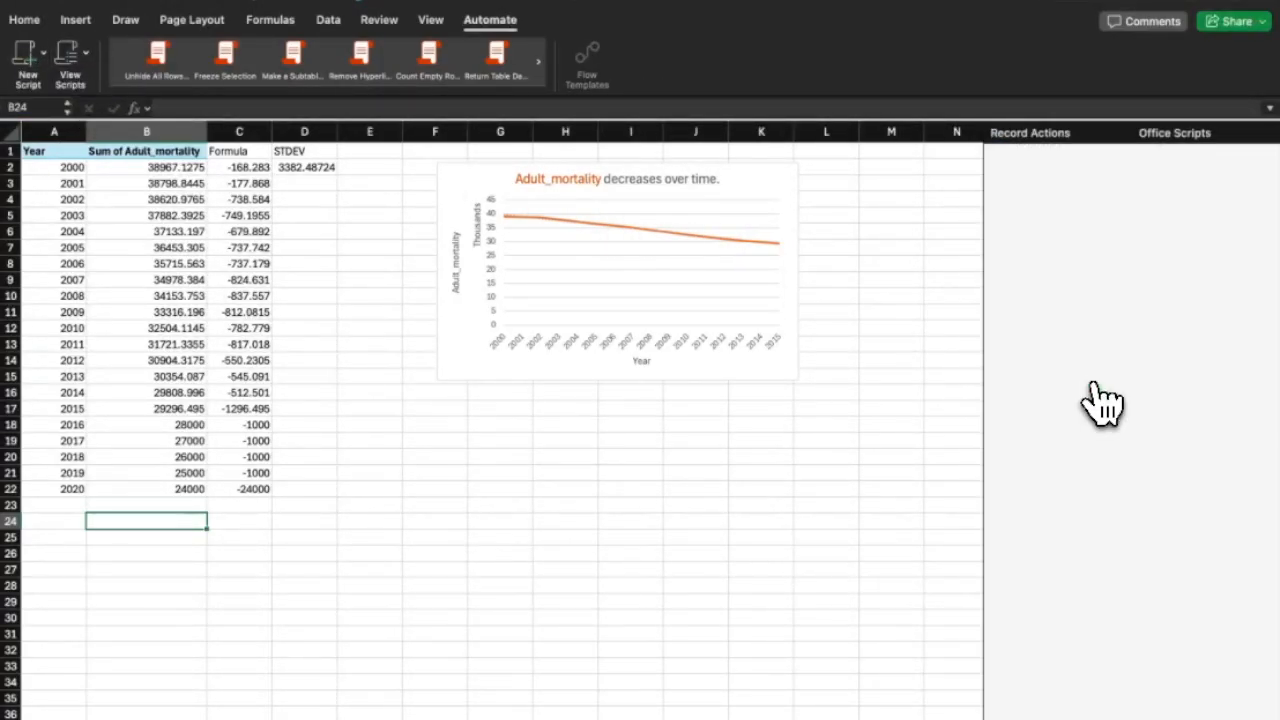
Enter years 2021, 2022 with values 2300, 2200 below the table, then stop recording.
double_click(74, 506)
text(20)
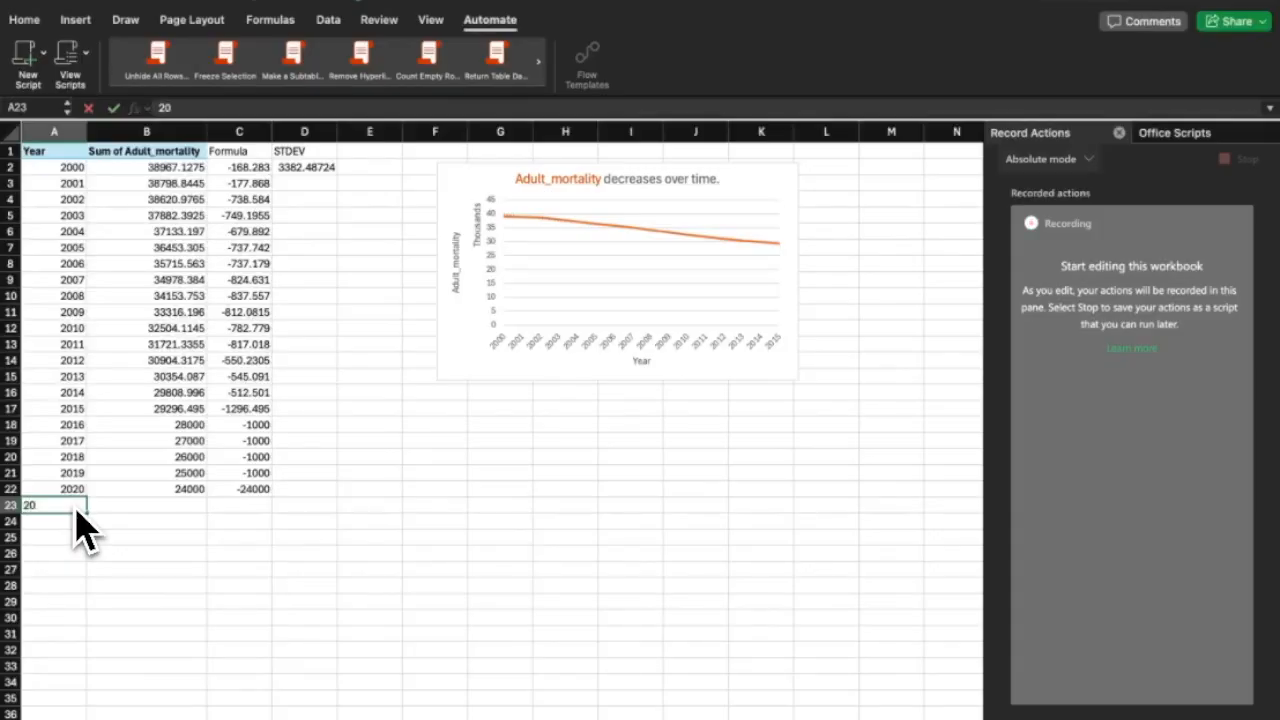
text(21)
key(Return)
text(2022)
click(180, 506)
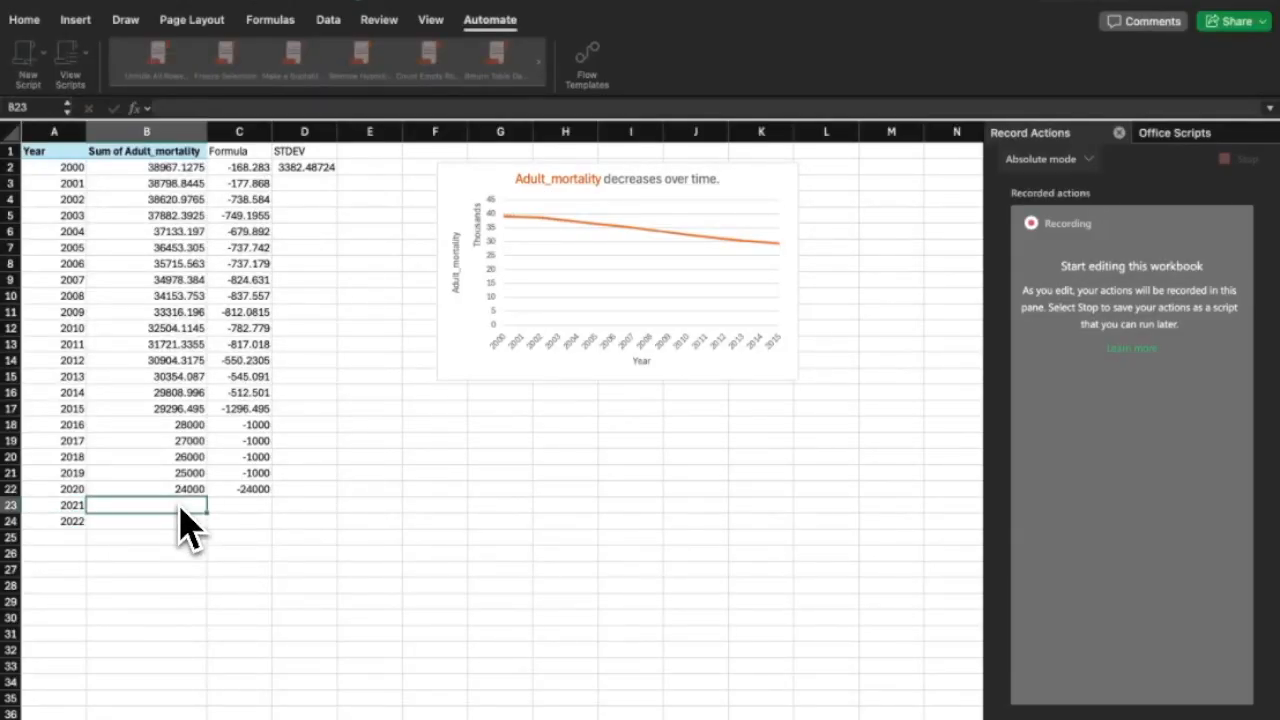
text(2300)
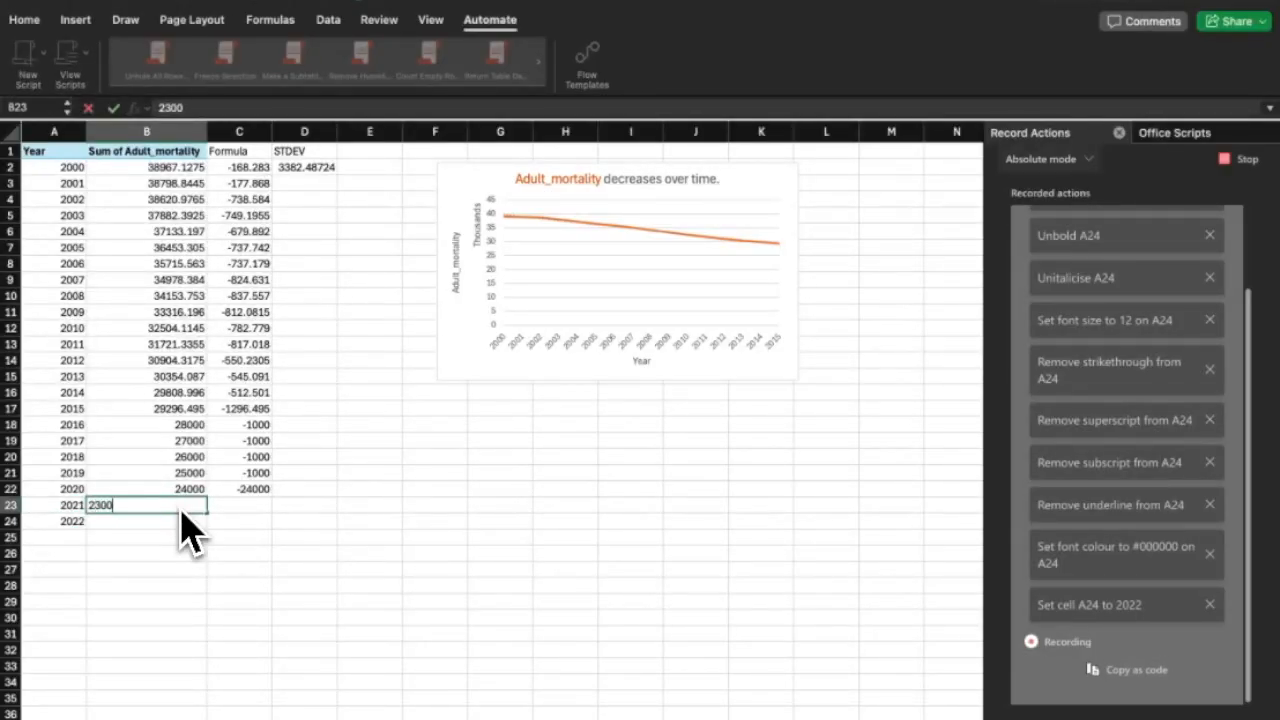
key(Return)
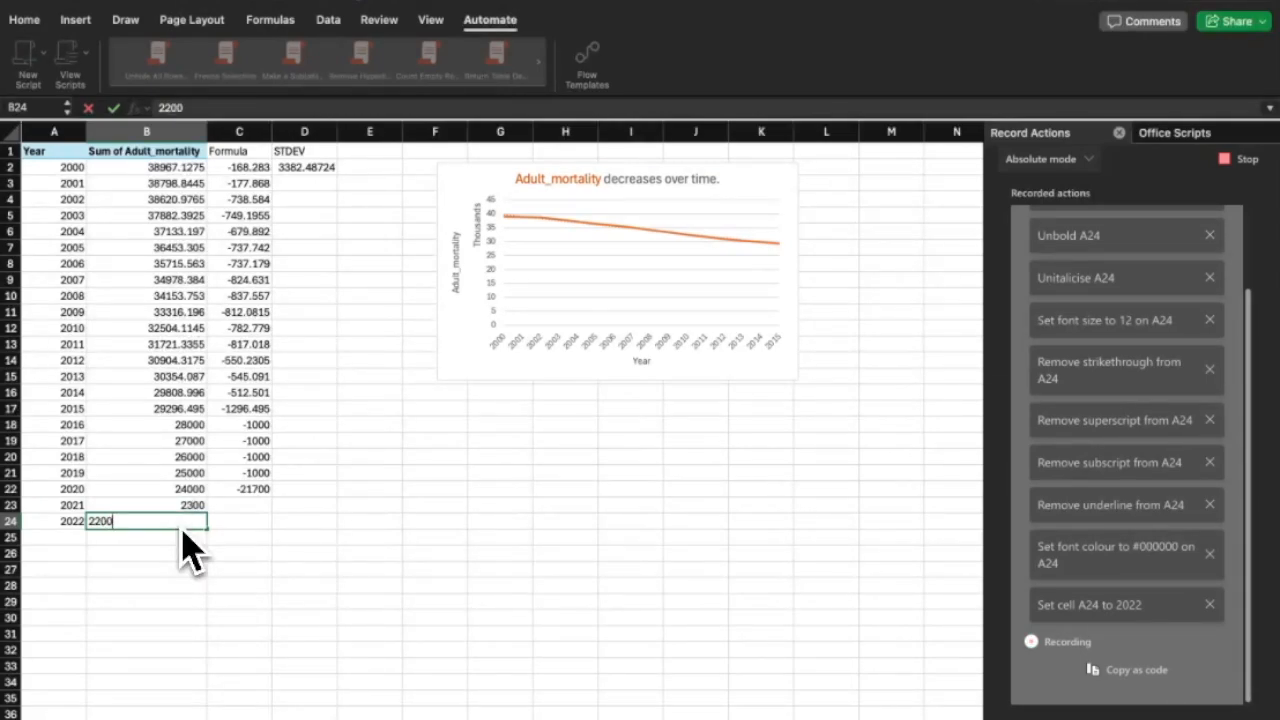
text(2200)
click(229, 503)
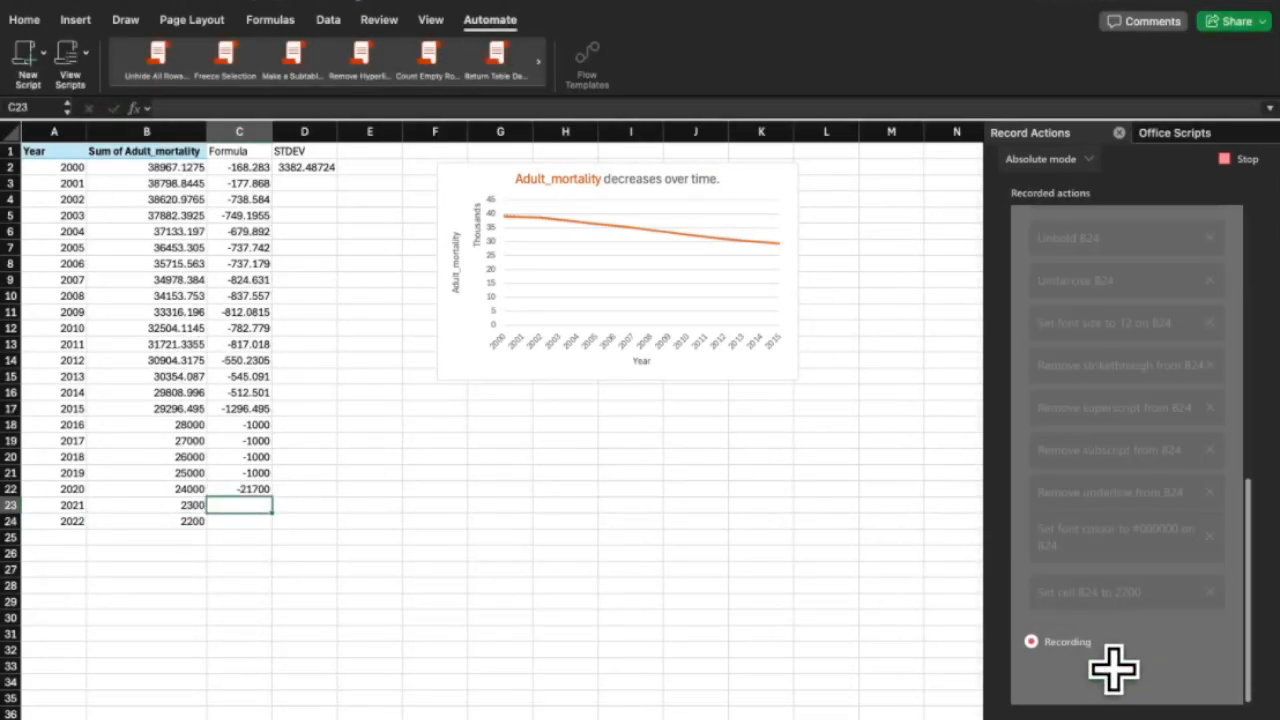
click(1240, 158)
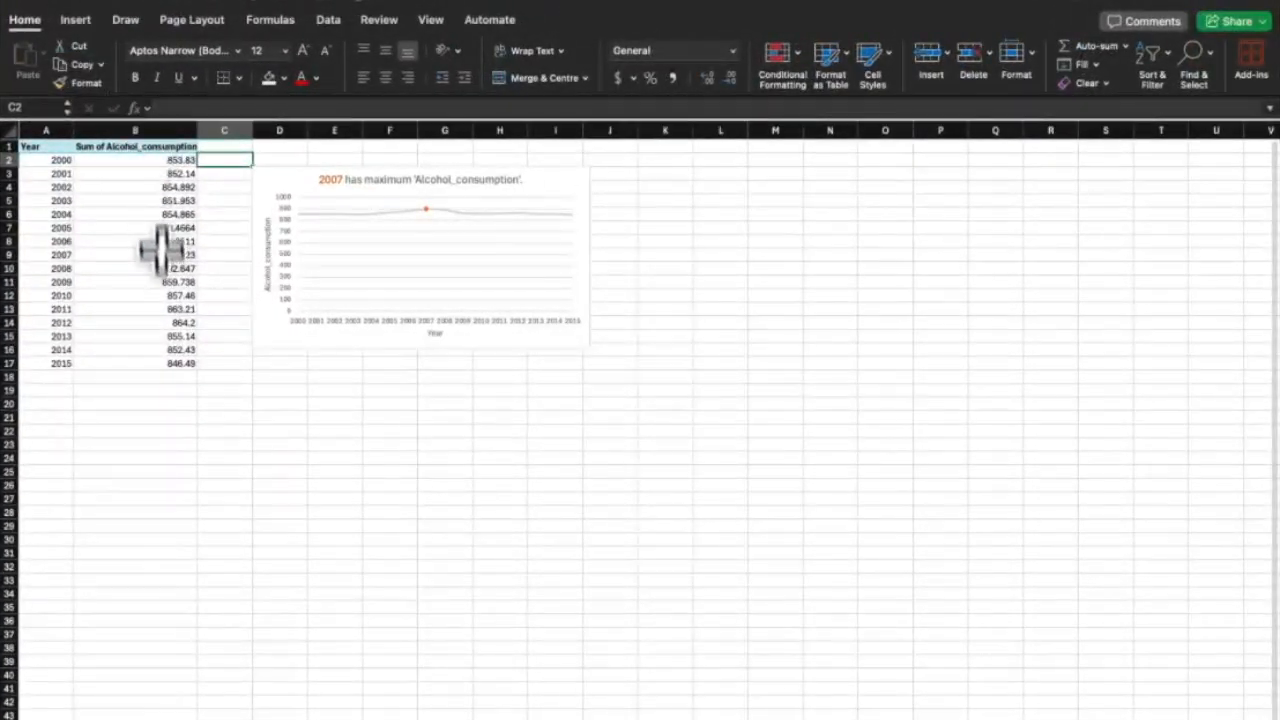
Start an IF formula in C2 built around AVERAGE(B2:B17).
click(163, 365)
drag(163, 365, 160, 160)
click(229, 160)
text(=)
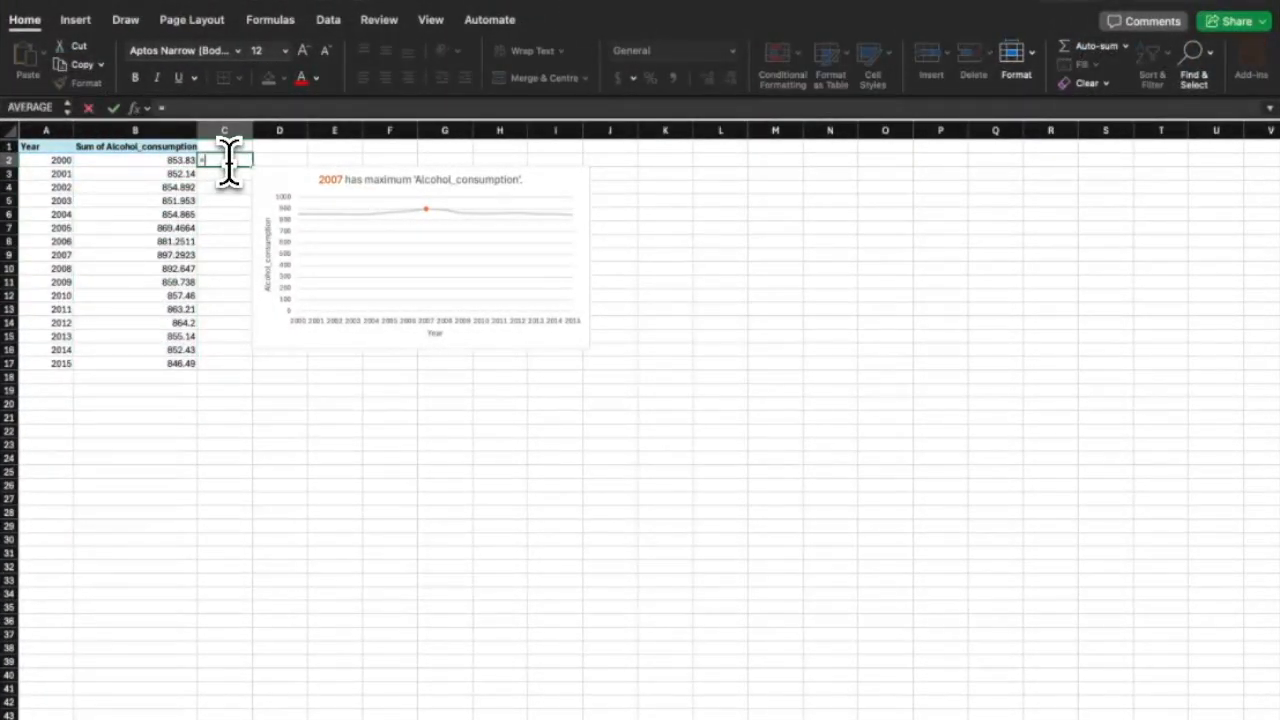
text(IF(AV)
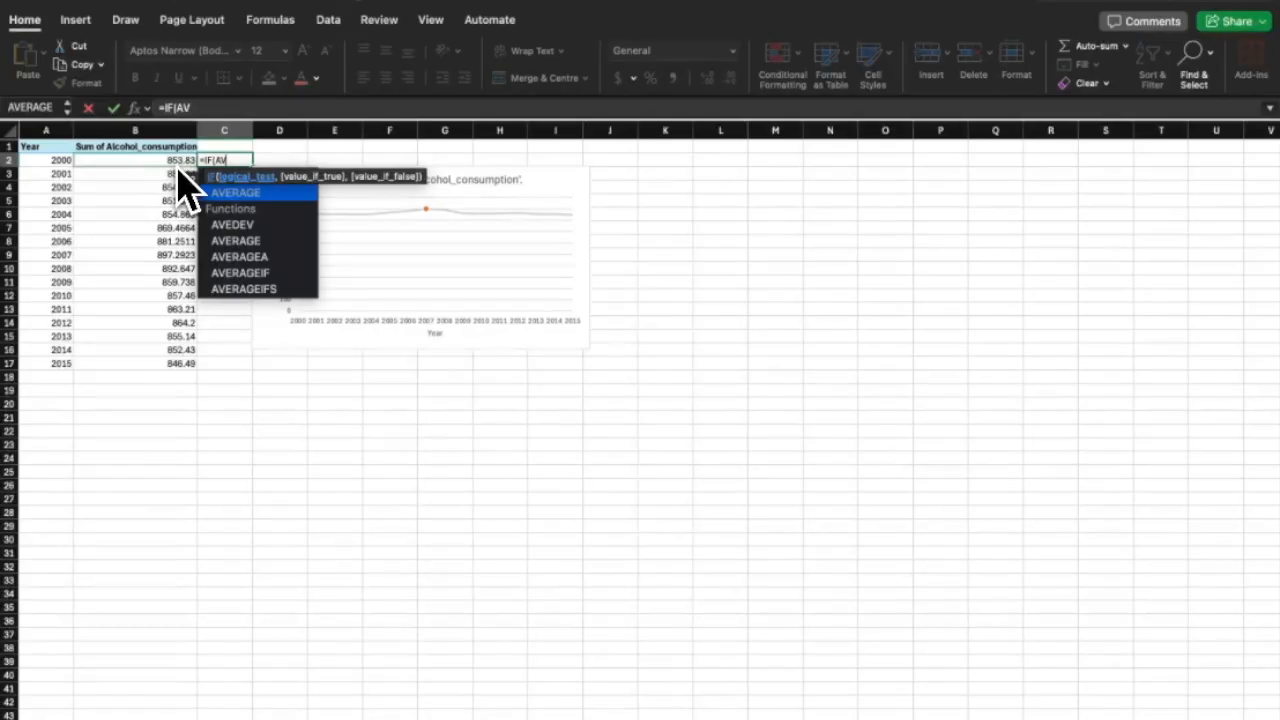
key(Tab)
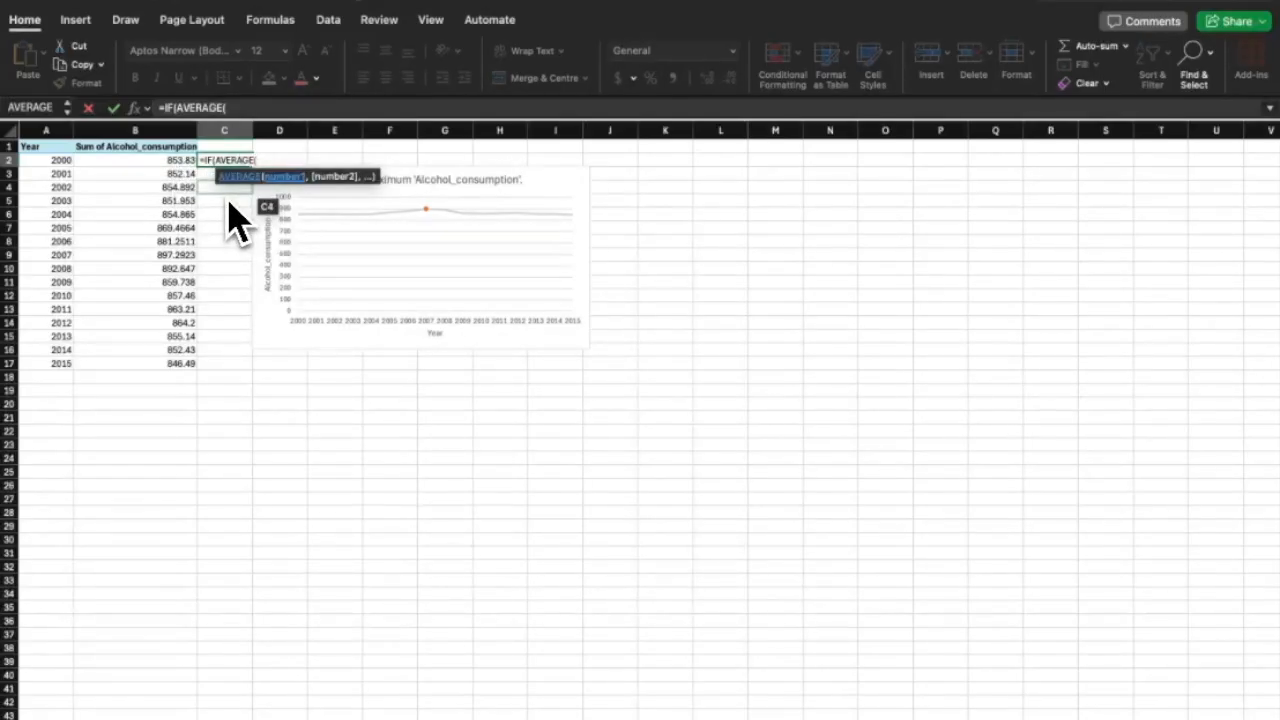
text(B2:B17)
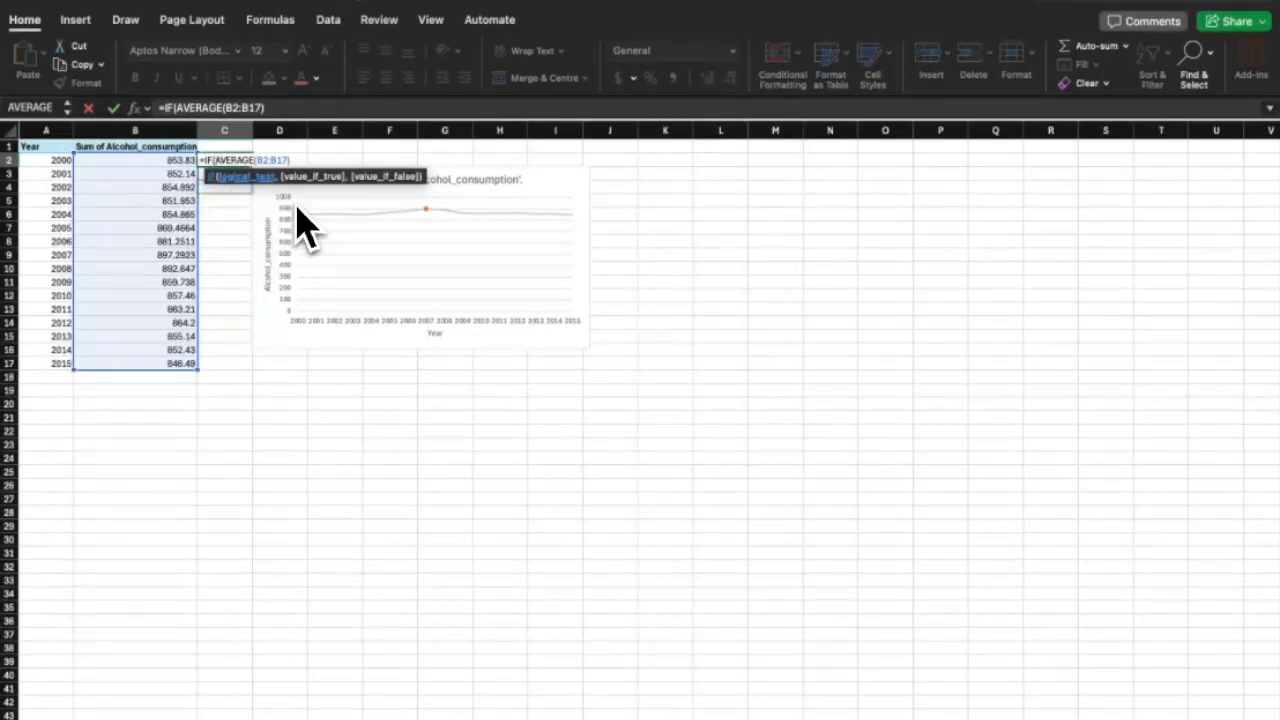
Complete C2 as =IF(850>=AVERAGE(B2:B17),TRUE,FALSE).
key(BackSpace)
text(=.)
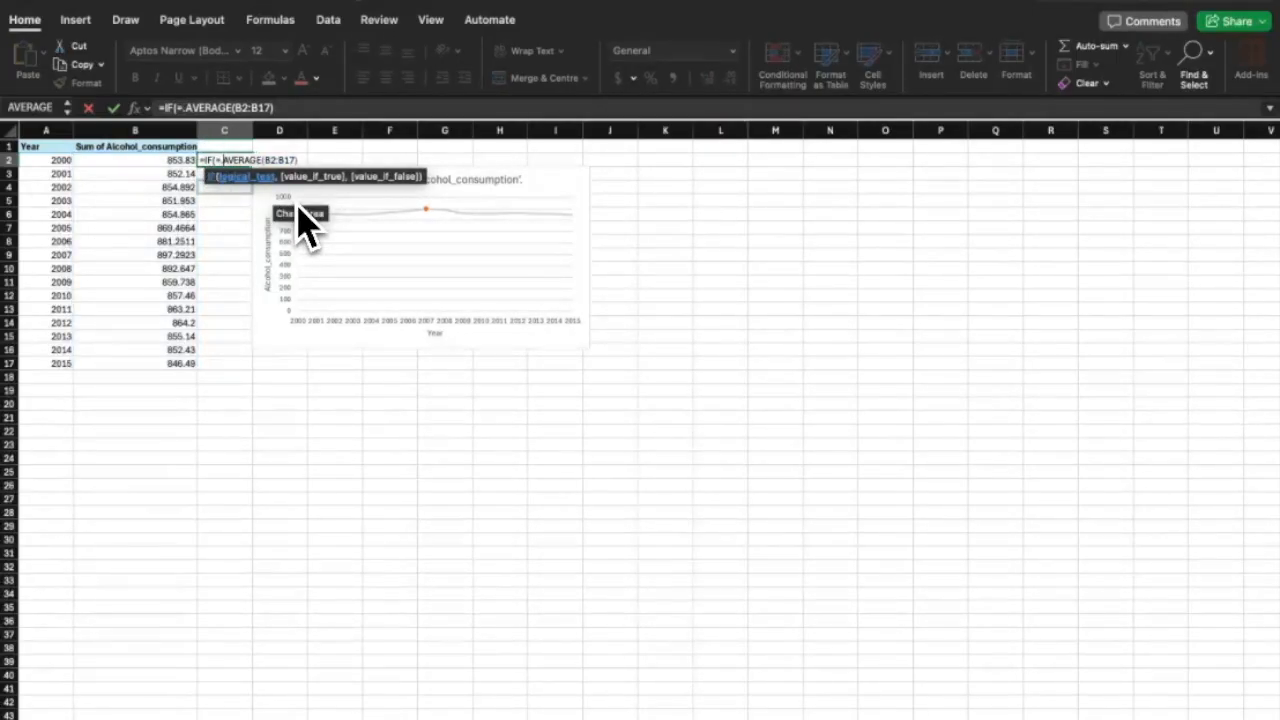
key(BackSpace)
text(850)
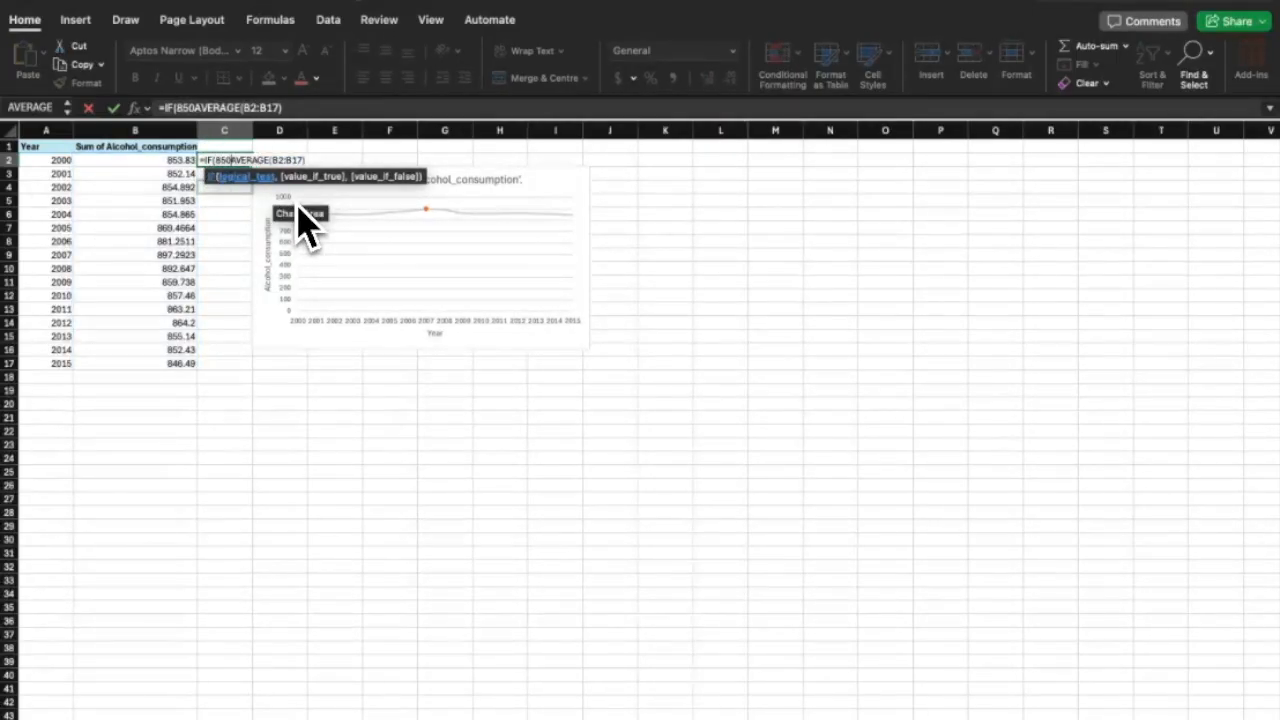
text(=)
key(BackSpace)
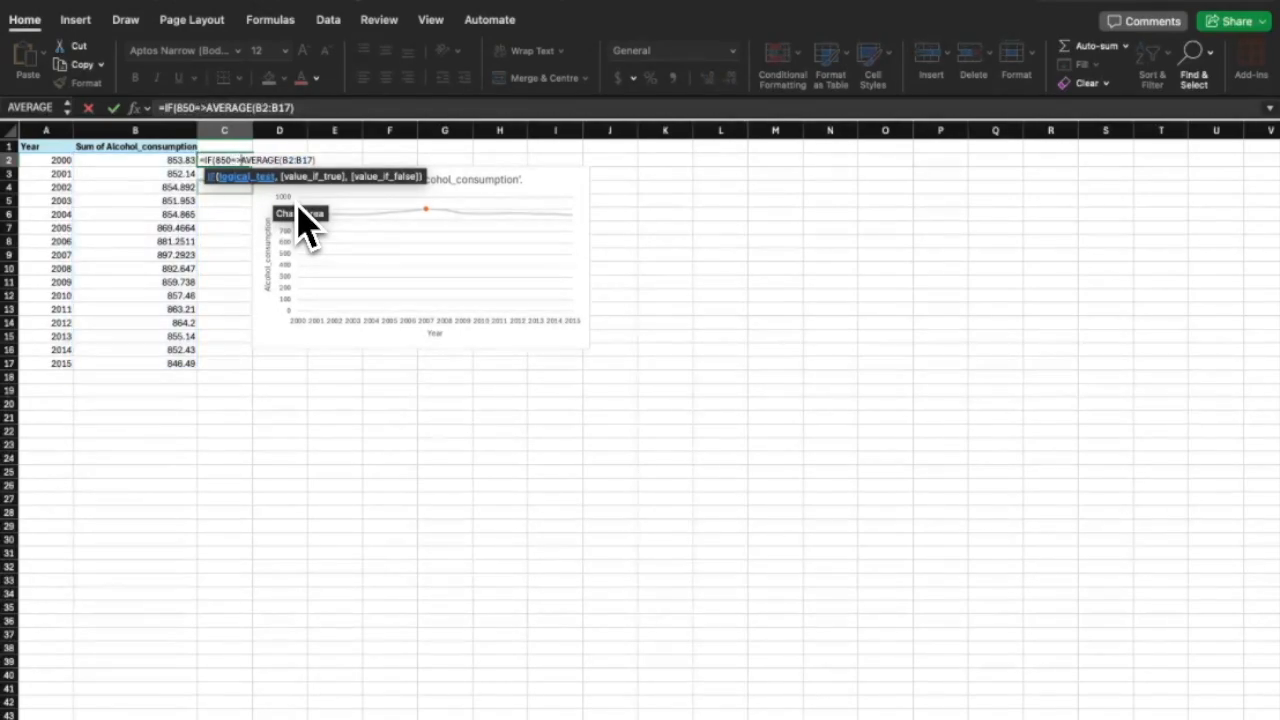
text(>)
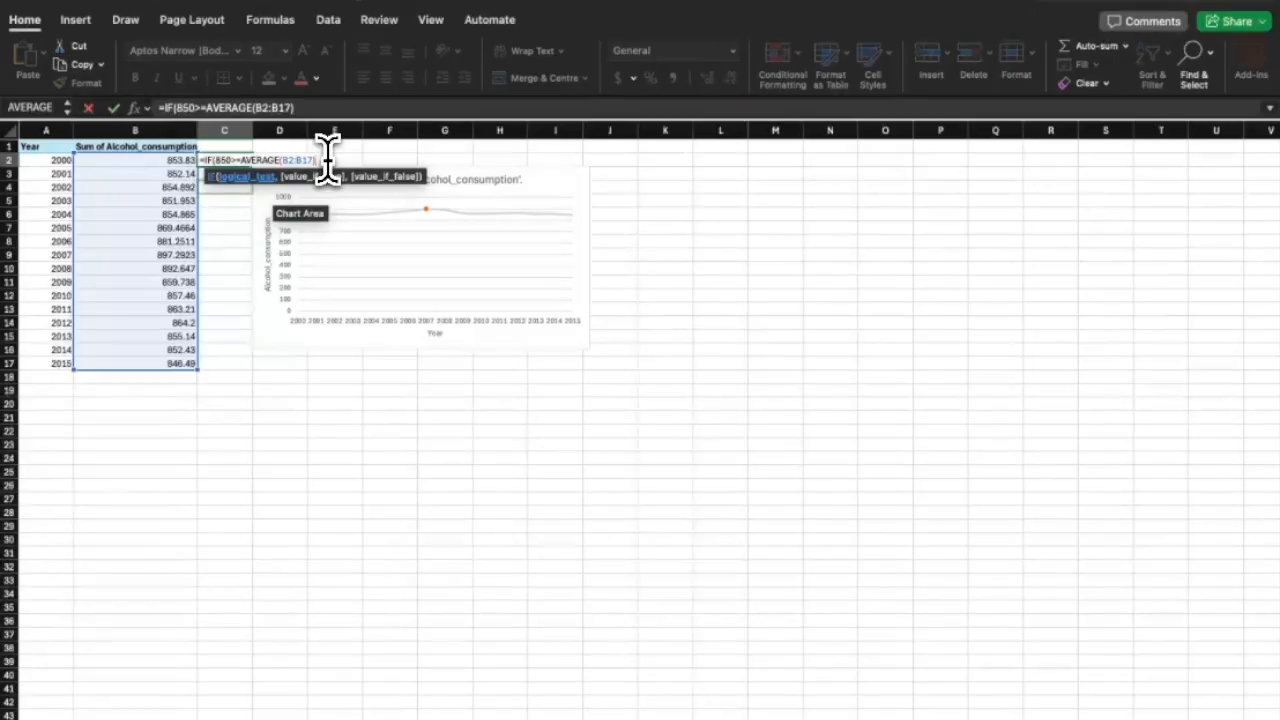
text(TRUE)
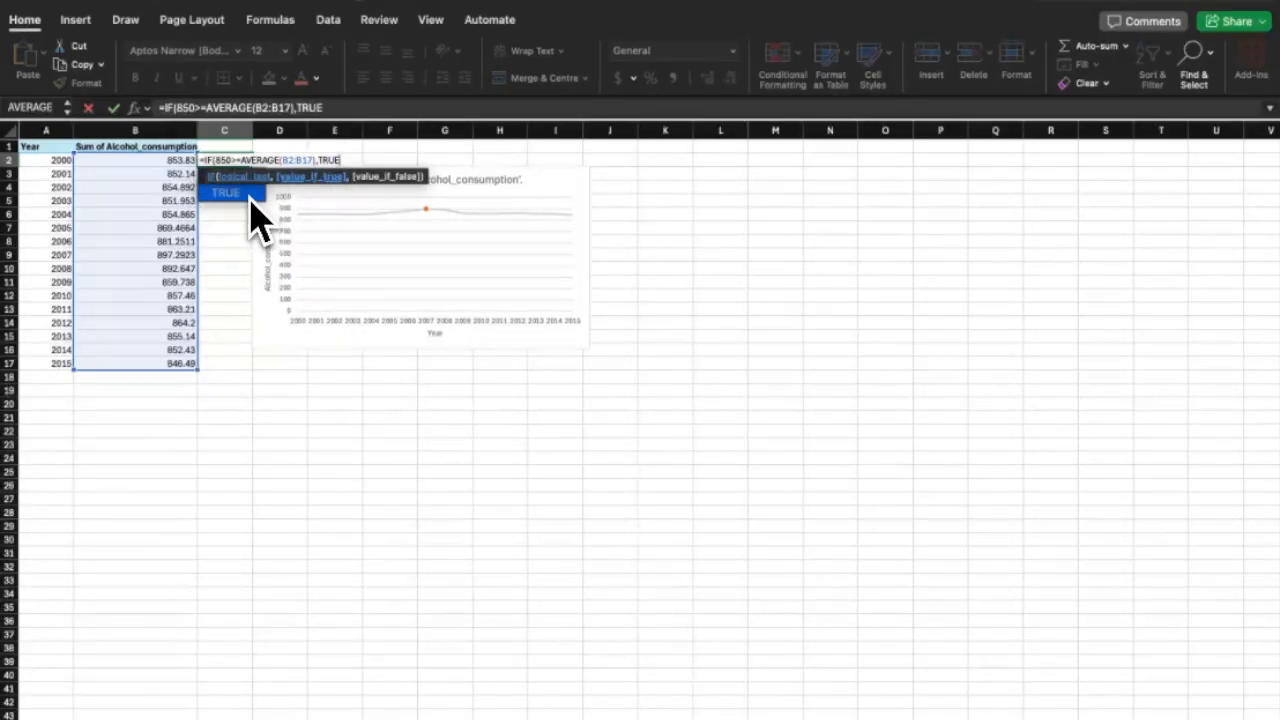
text(,FALSE)
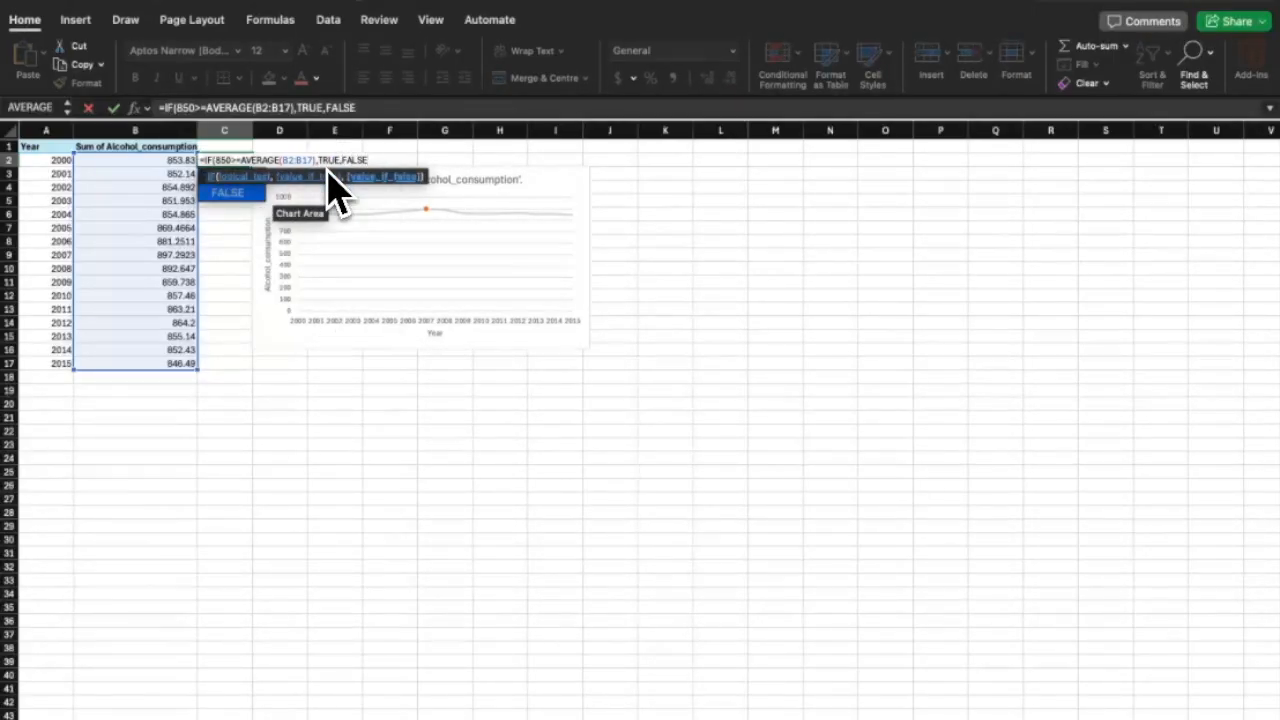
text())
key(Return)
Enter =AVERAGE(B2:B17) in C3.
click(221, 163)
double_click(219, 174)
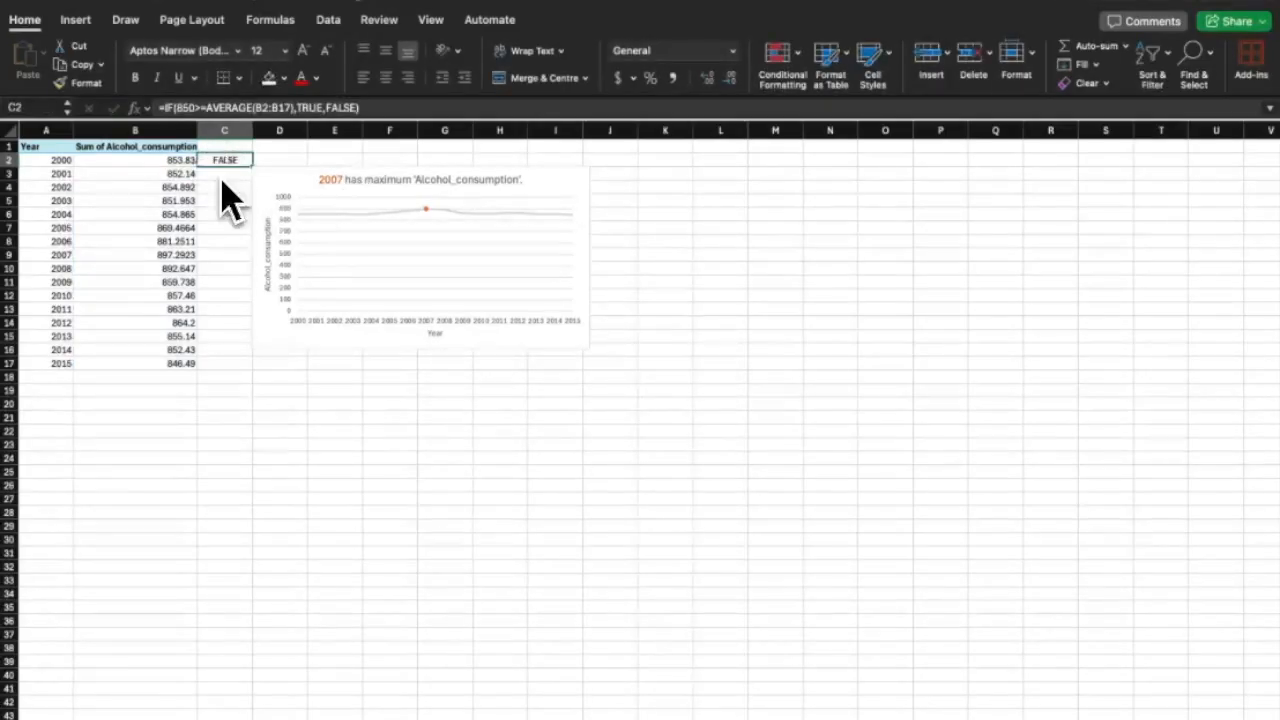
text(=AVE)
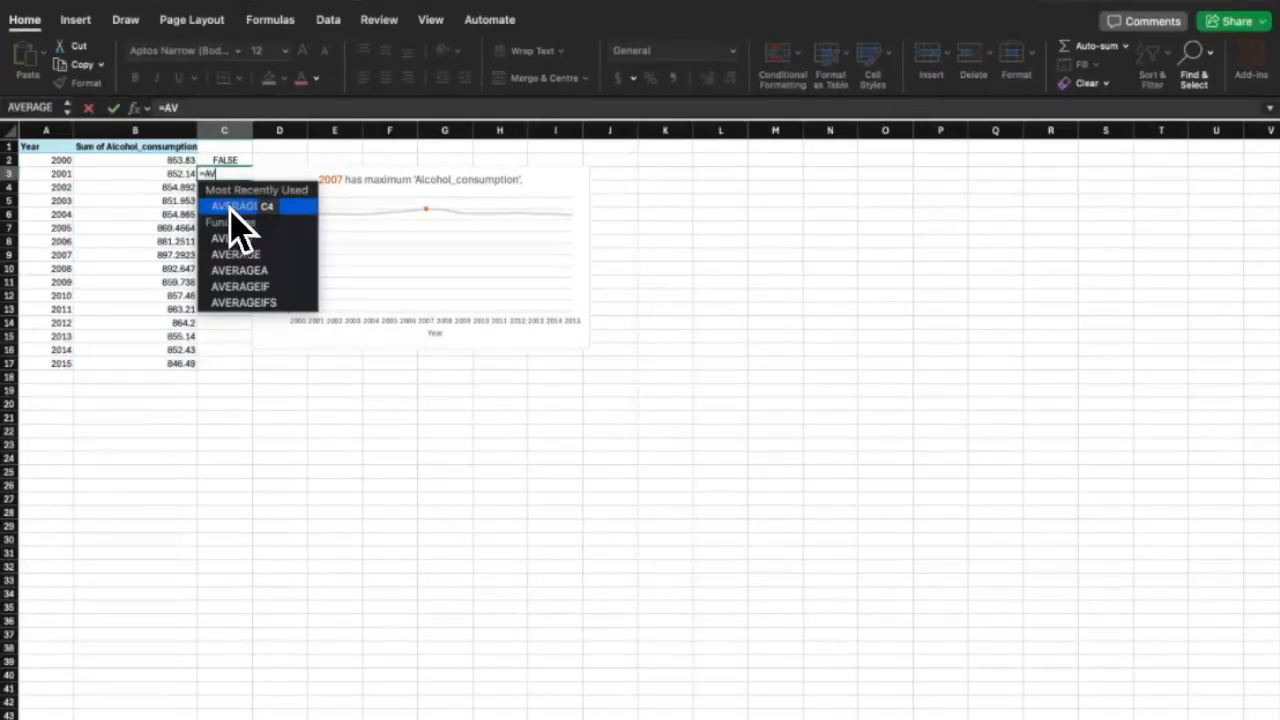
double_click(278, 207)
text(B2)
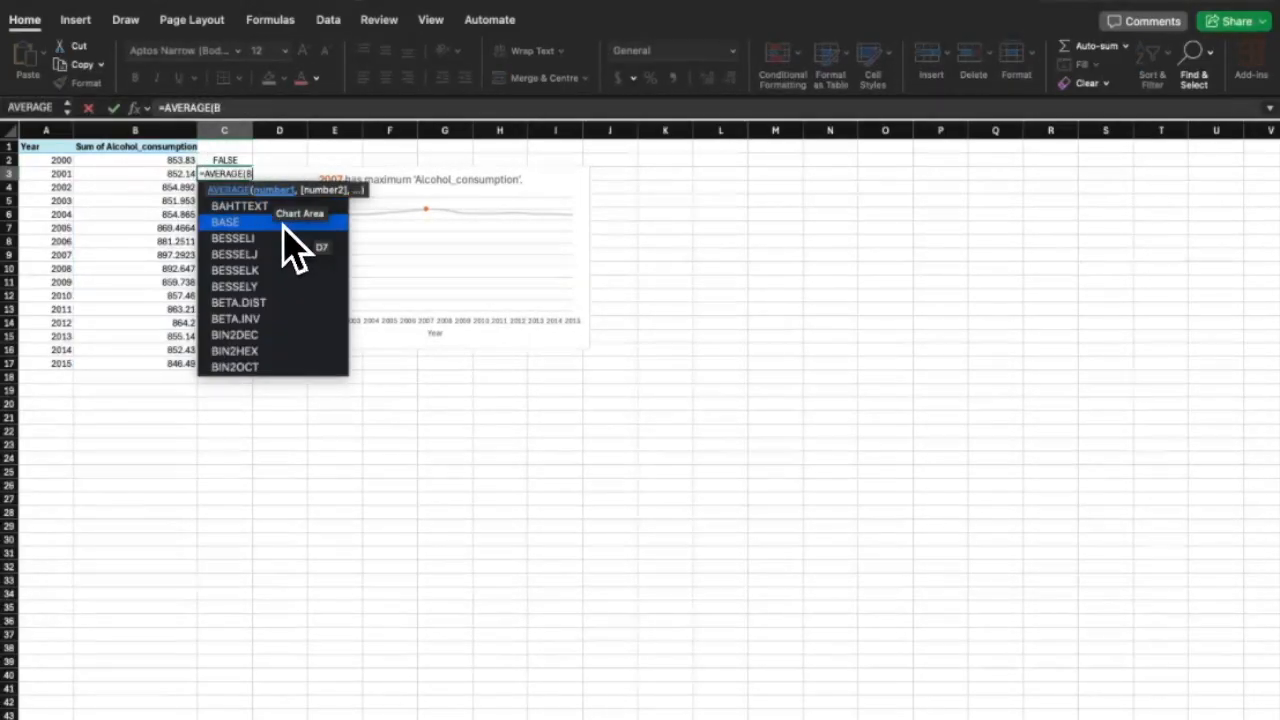
text(:B17)
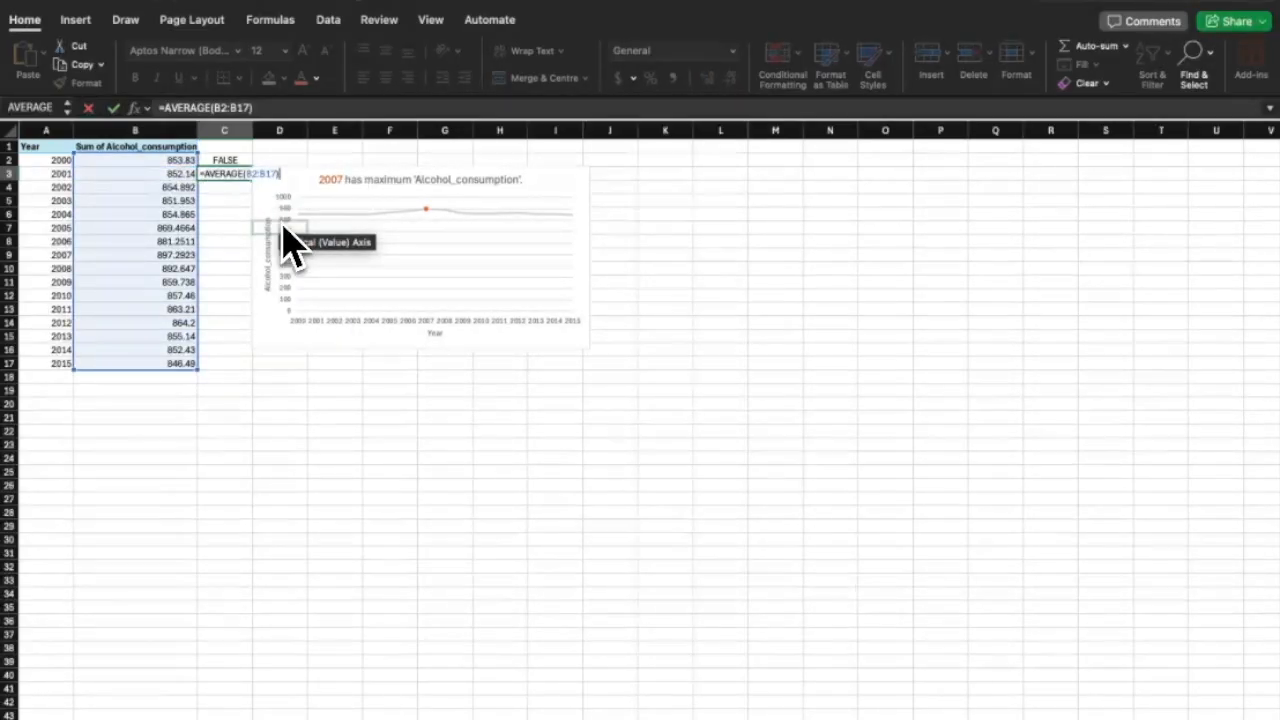
key(Return)
Check C3's average and review C2's IF formula without changing it.
click(222, 173)
double_click(221, 160)
key(Return)
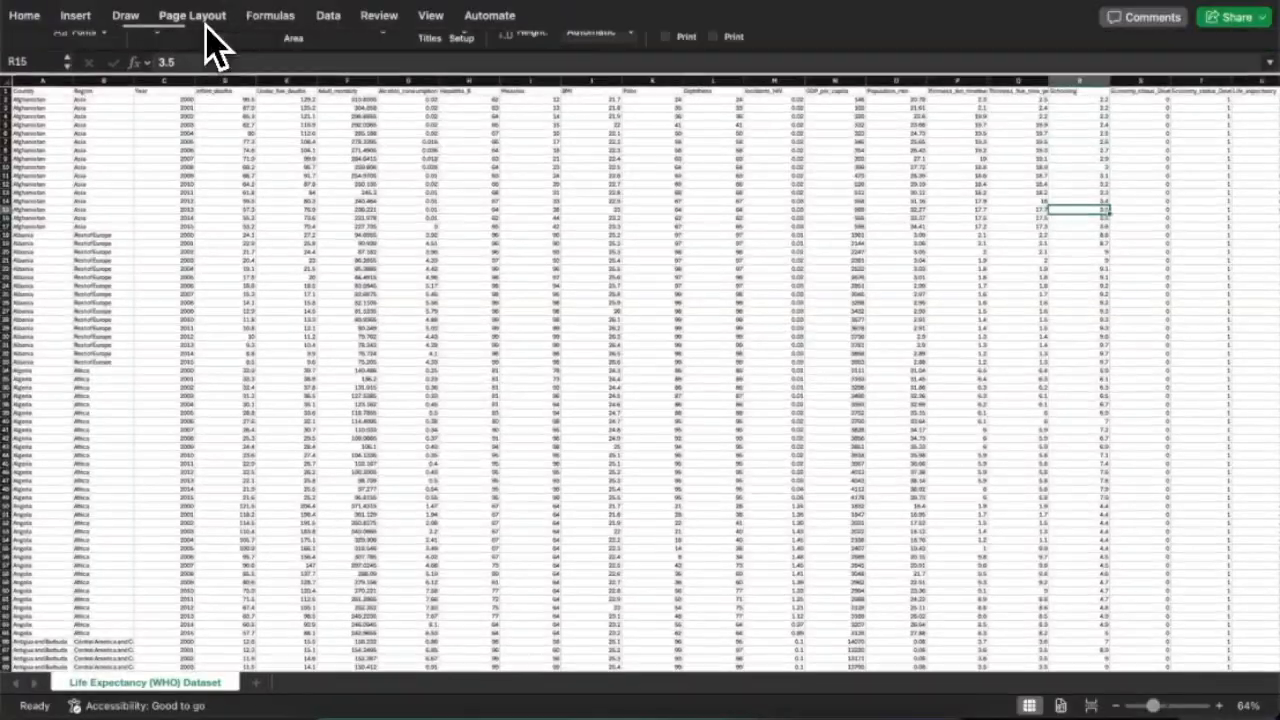
Apply a different workbook theme and browse theme fonts without changing them.
click(200, 18)
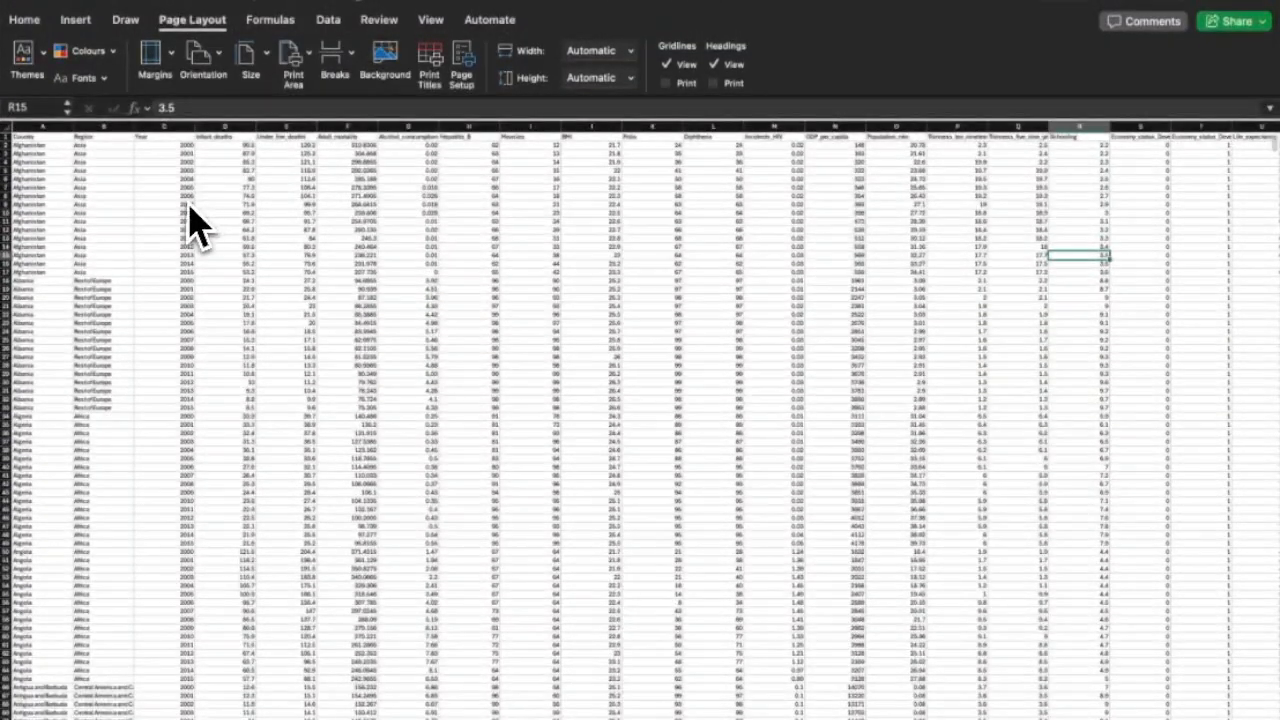
click(30, 62)
scroll(120, 212, down, 3)
click(186, 234)
scroll(105, 192, up, 5)
click(87, 79)
scroll(118, 310, down, 5)
click(200, 370)
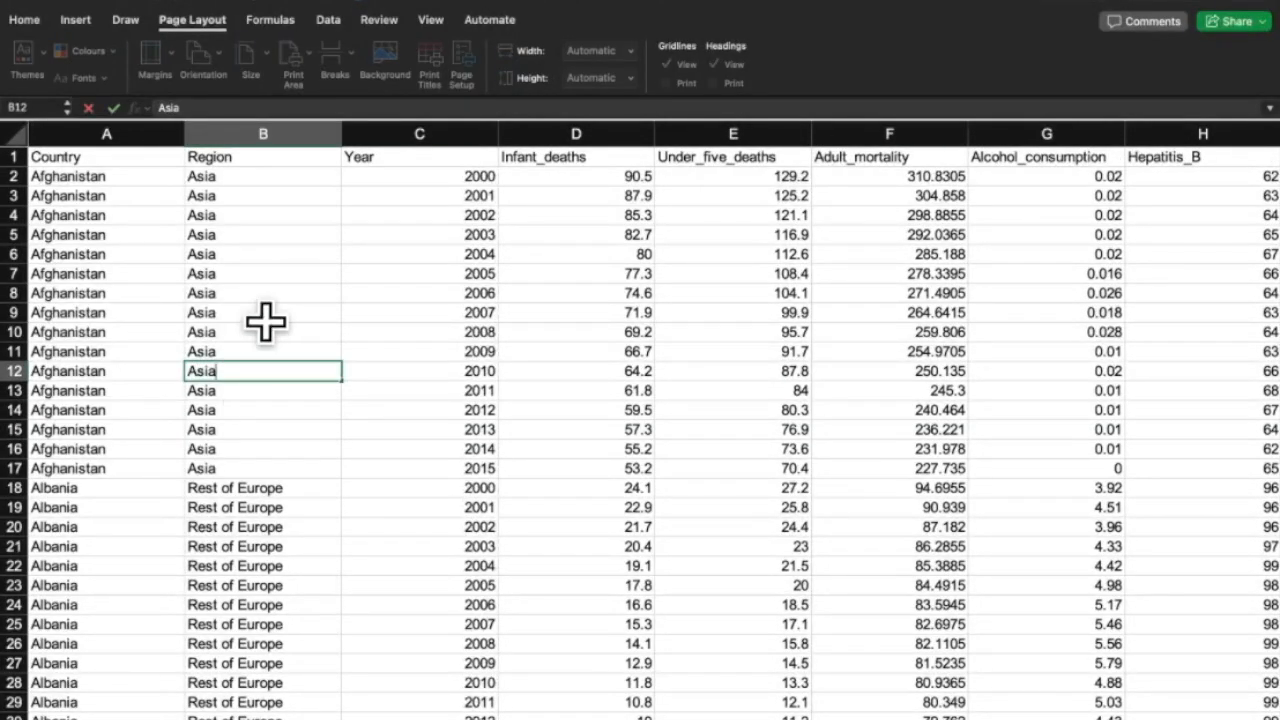
Set the page margins to Wide.
click(263, 316)
scroll(280, 328, right, 3)
scroll(280, 328, down, 1)
click(250, 60)
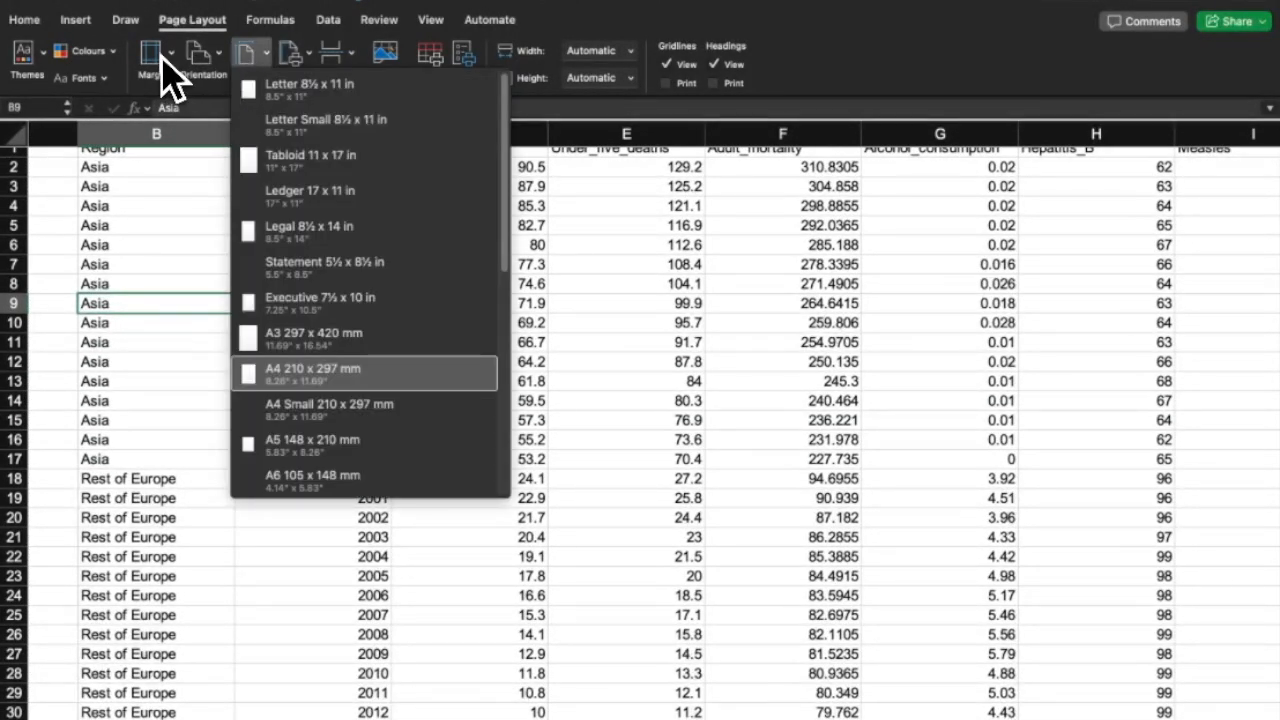
click(160, 60)
click(228, 140)
Set the print area to the dataset A1:U2865.
scroll(237, 271, down, 5)
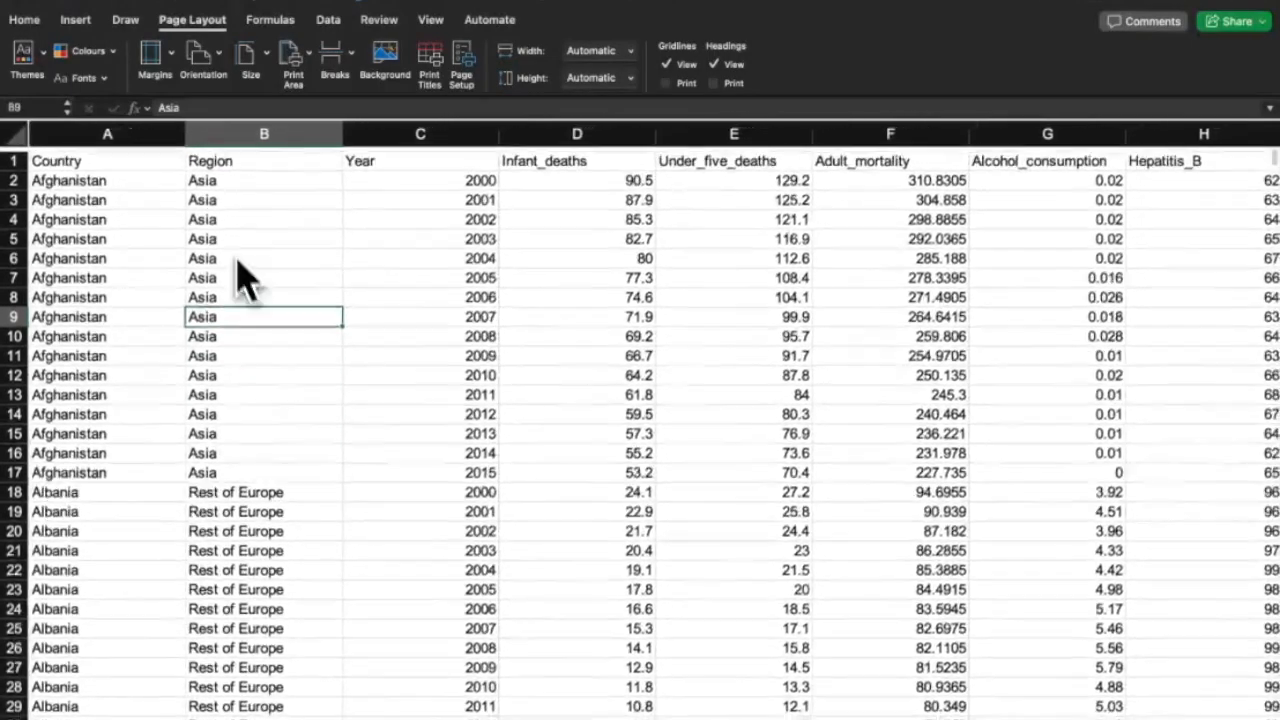
click(292, 62)
scroll(294, 243, down, 5)
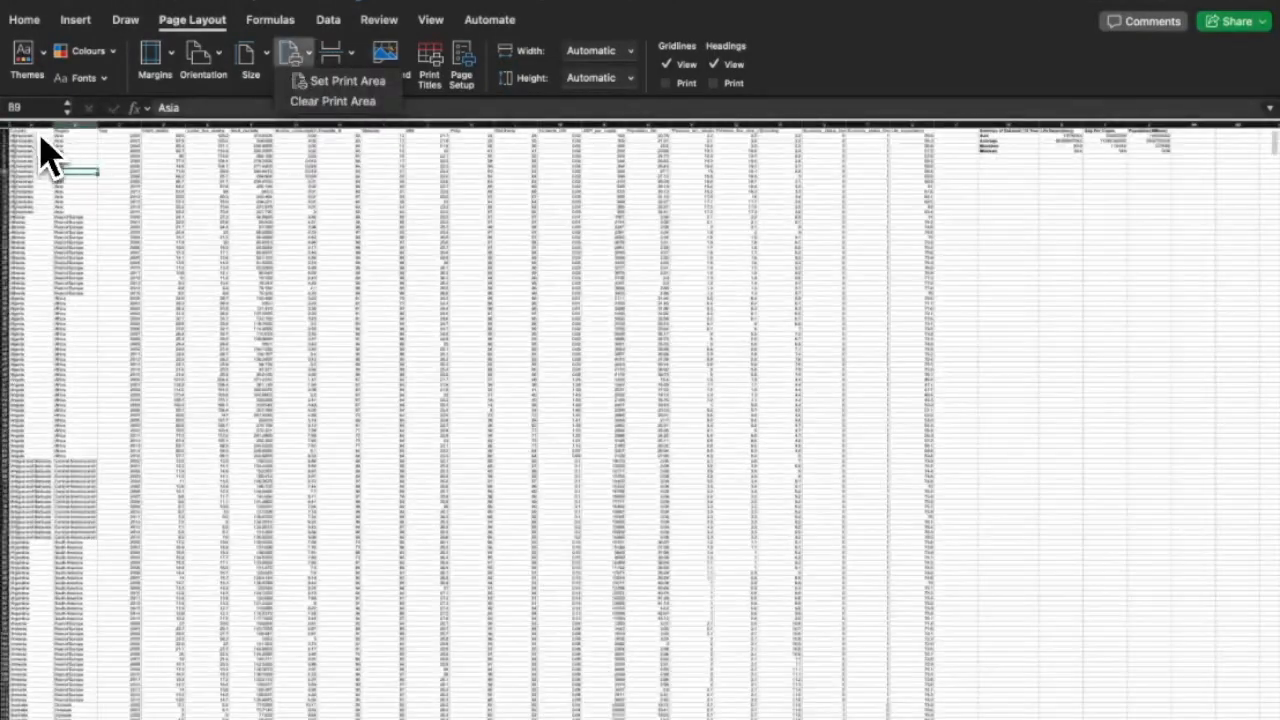
click(22, 130)
mouse_move(69, 155)
mouse_down()
mouse_move(537, 715)
mouse_move(938, 715)
mouse_move(909, 709)
mouse_up()
click(295, 70)
click(320, 80)
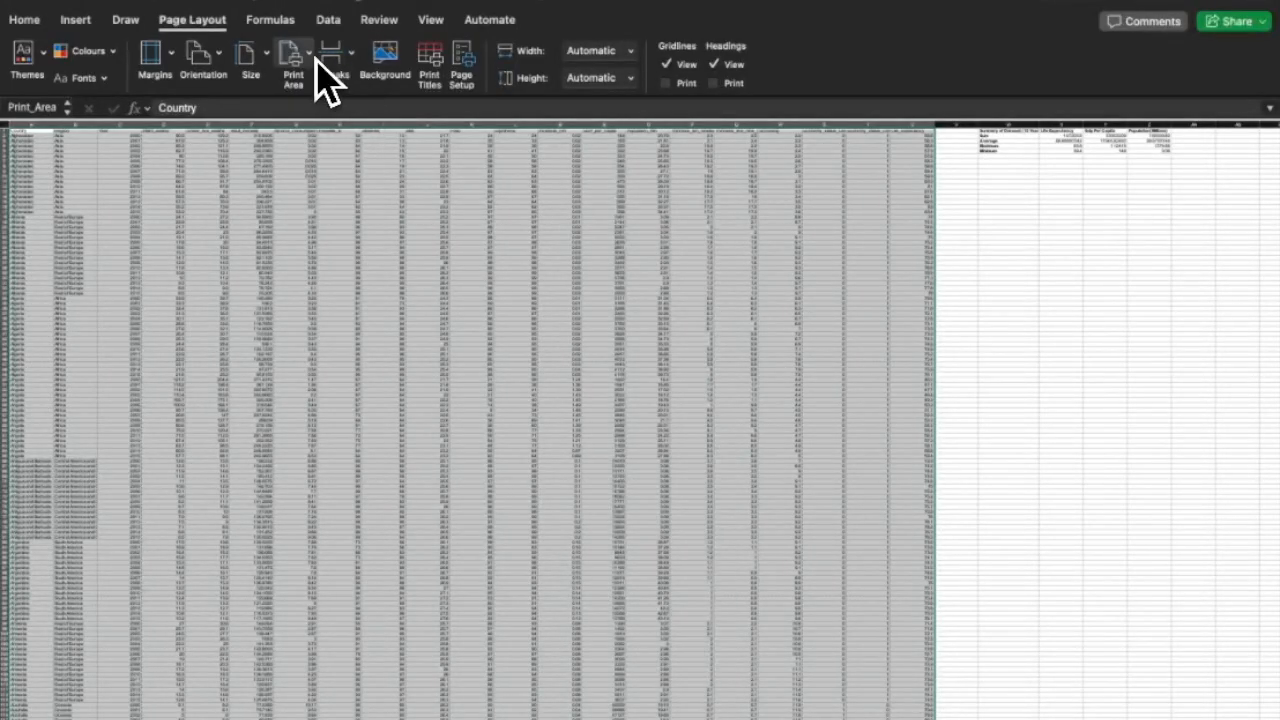
Turn on printing of gridlines and headings in Page Setup.
click(420, 95)
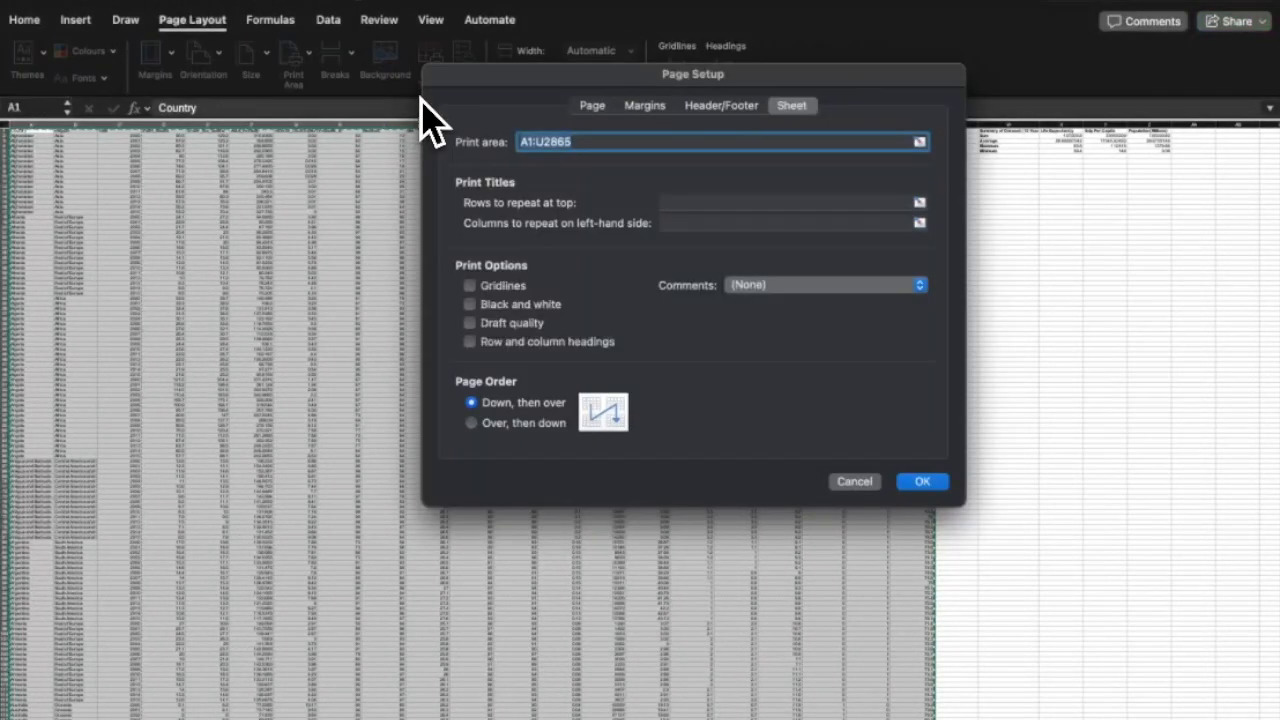
click(924, 484)
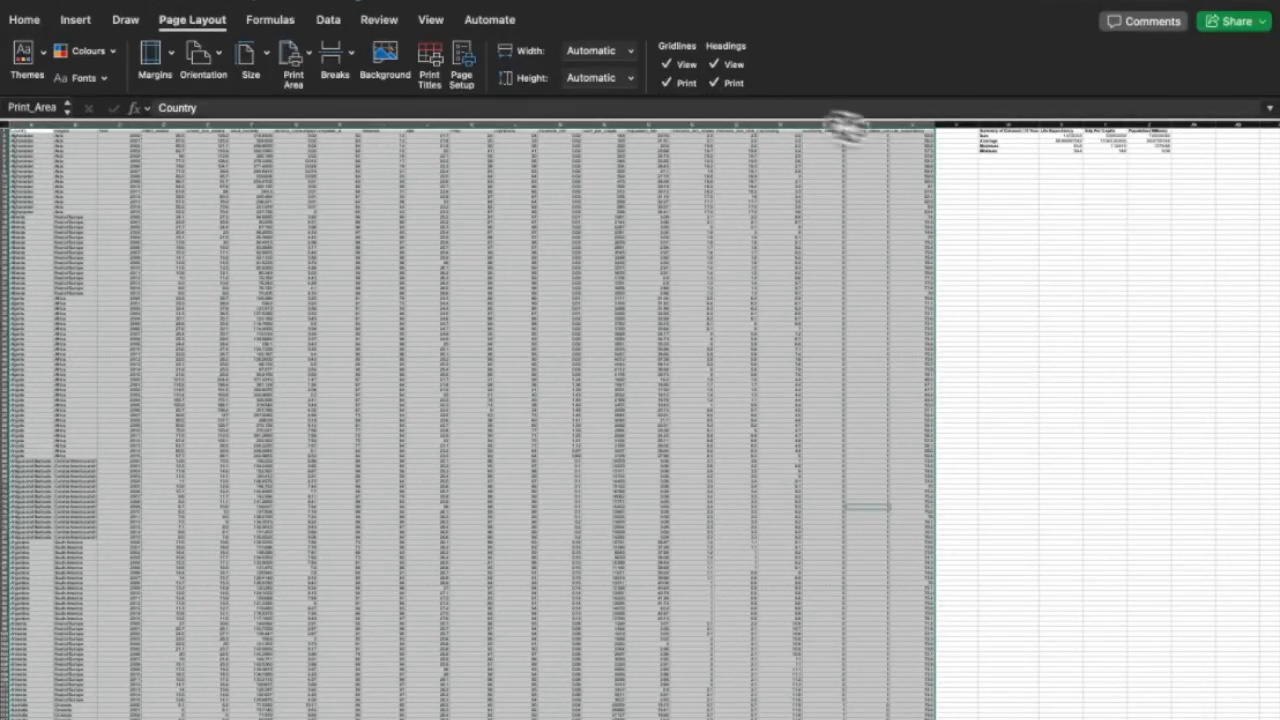
click(955, 207)
Preview the 448 printed pages in File > Print.
click(24, 19)
click(133, 3)
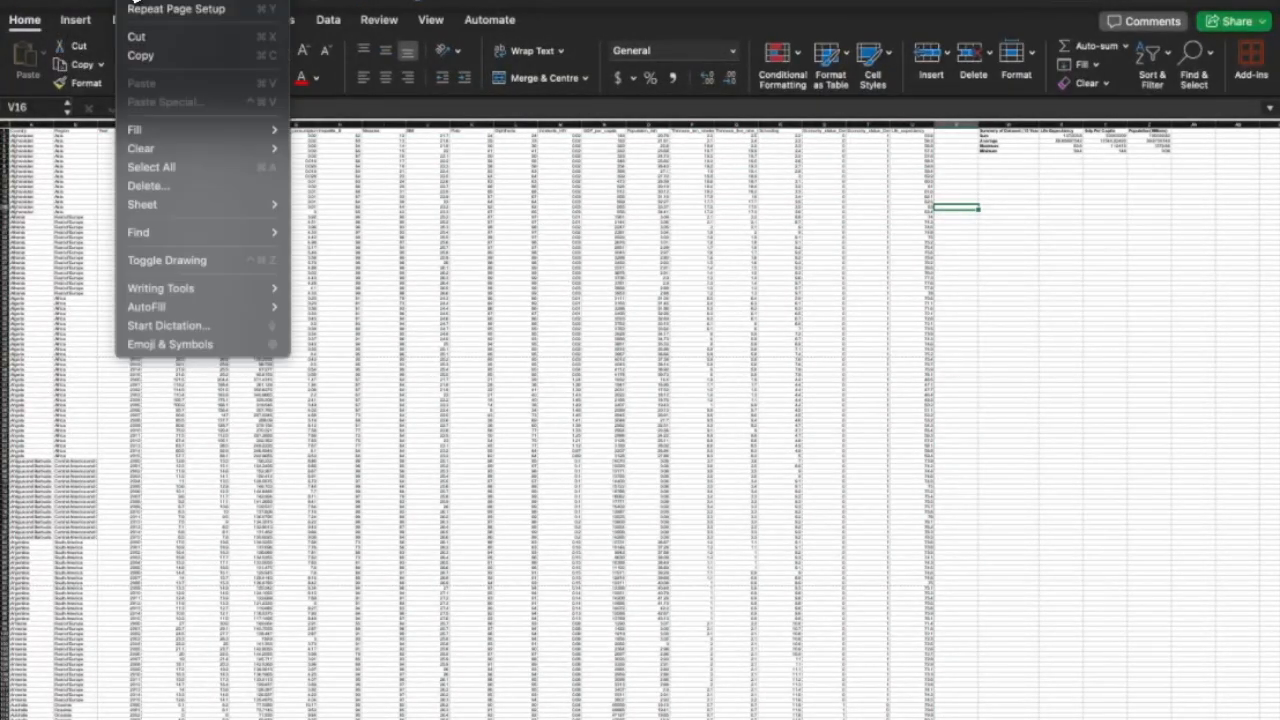
mouse_move(100, 3)
click(120, 434)
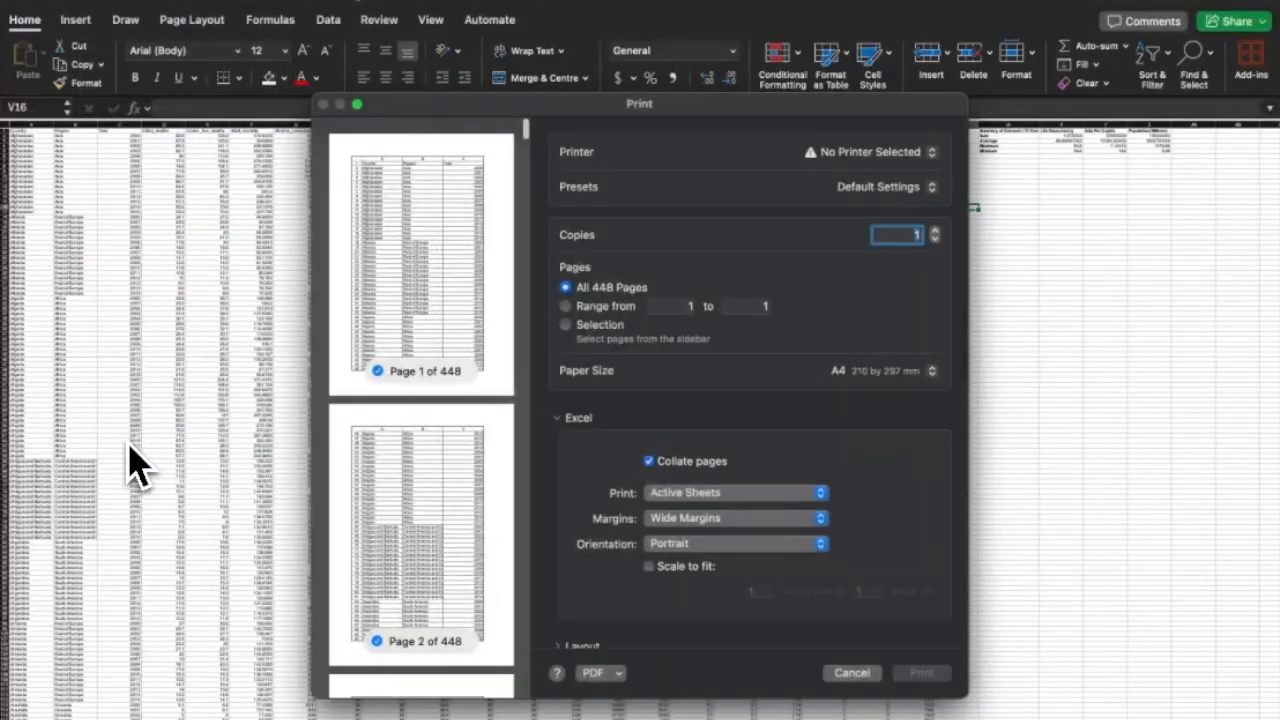
scroll(465, 255, down, 15)
mouse_move(522, 142)
mouse_down()
mouse_move(420, 657)
mouse_move(478, 662)
mouse_move(537, 267)
mouse_move(528, 272)
mouse_move(528, 128)
mouse_up()
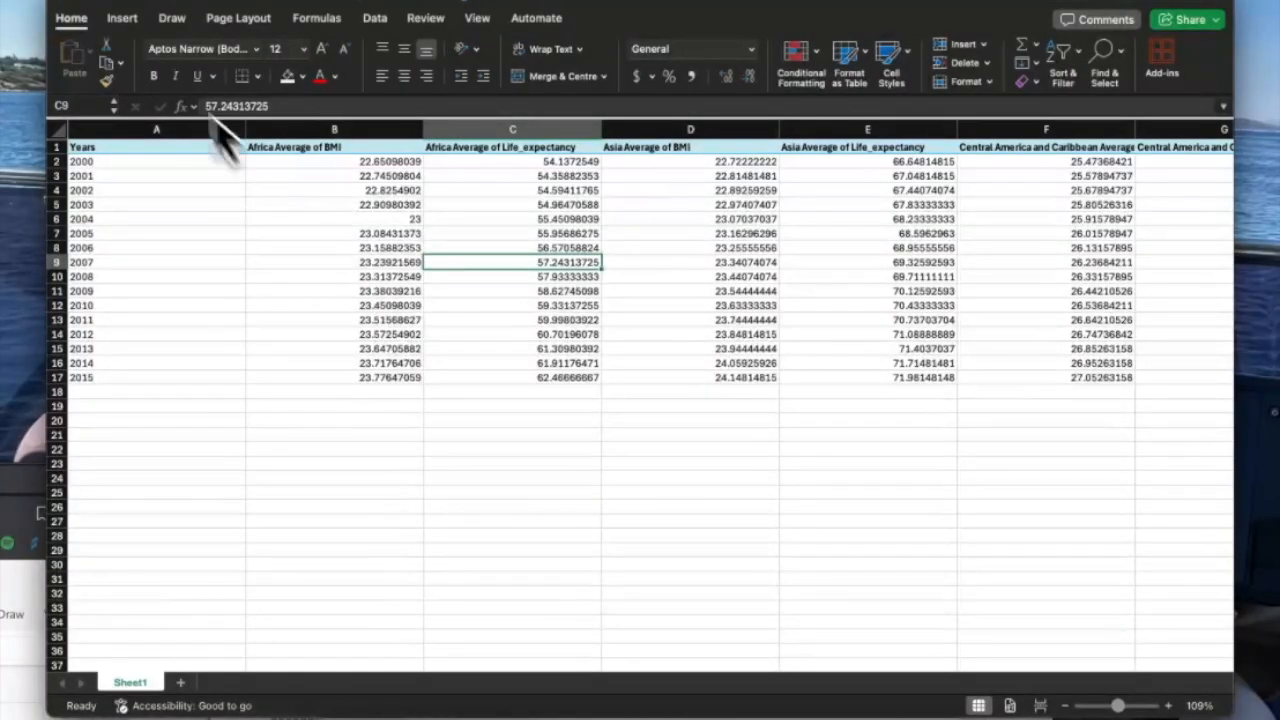
Maximize the window and select the regional averages table A1:U17.
click(95, 1)
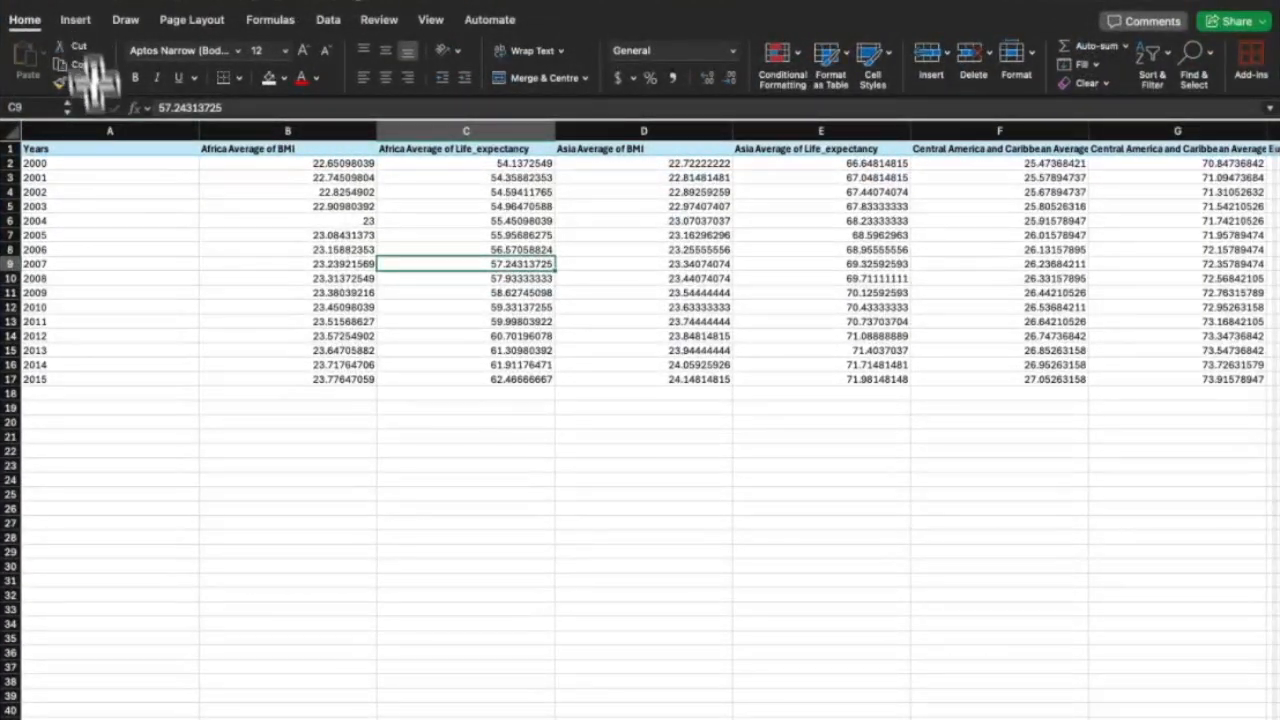
drag(80, 149, 214, 380)
click(153, 381)
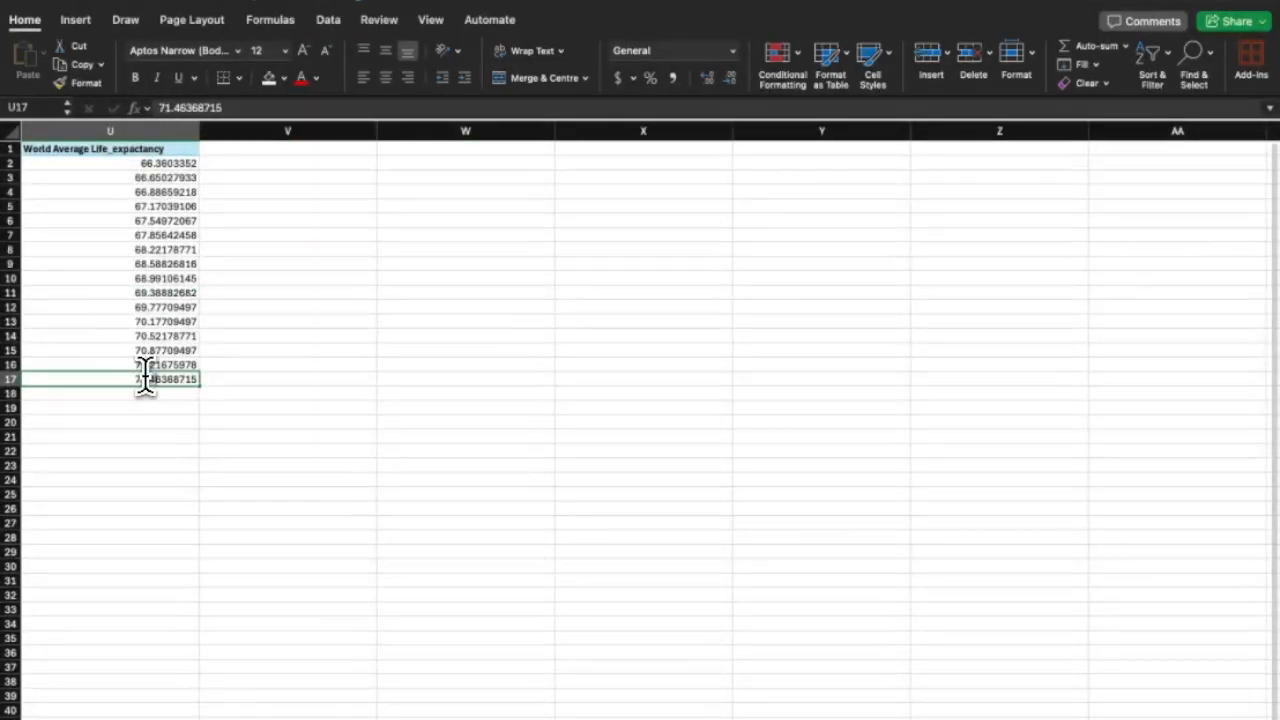
click(260, 376)
drag(178, 378, 70, 100)
Insert a PivotTable on a new sheet with Years as row labels.
click(78, 20)
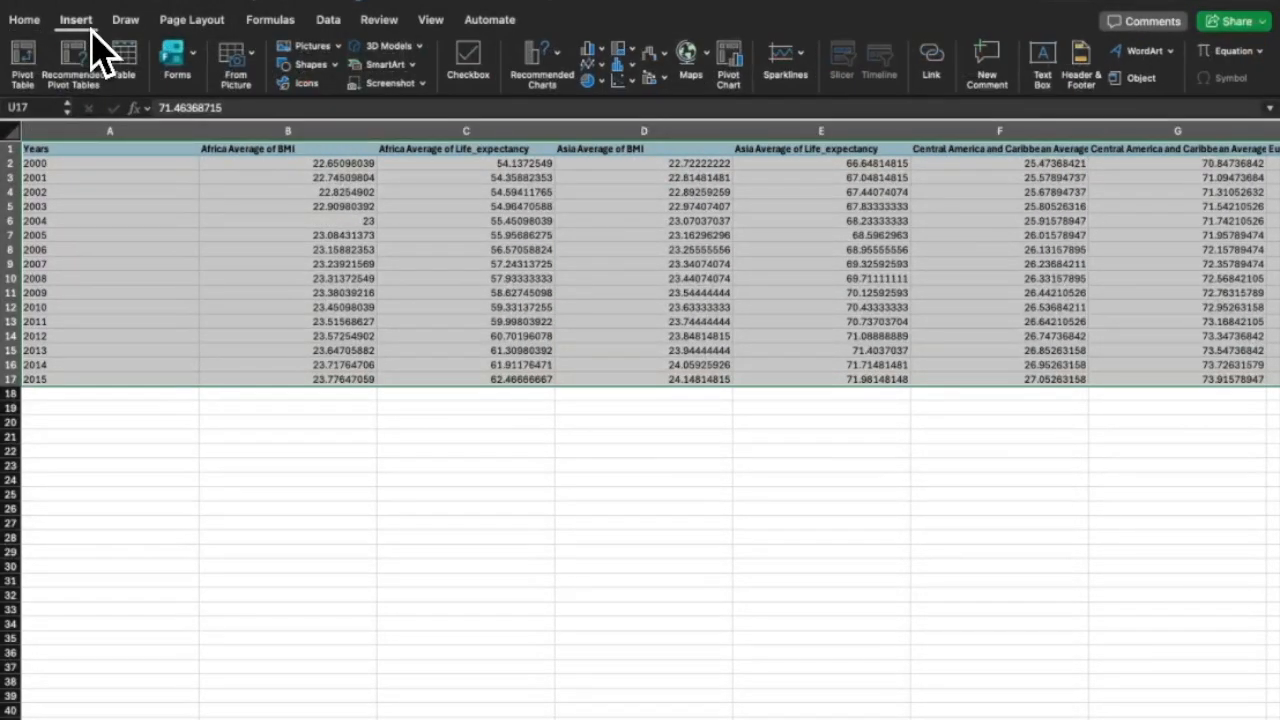
click(25, 60)
click(808, 380)
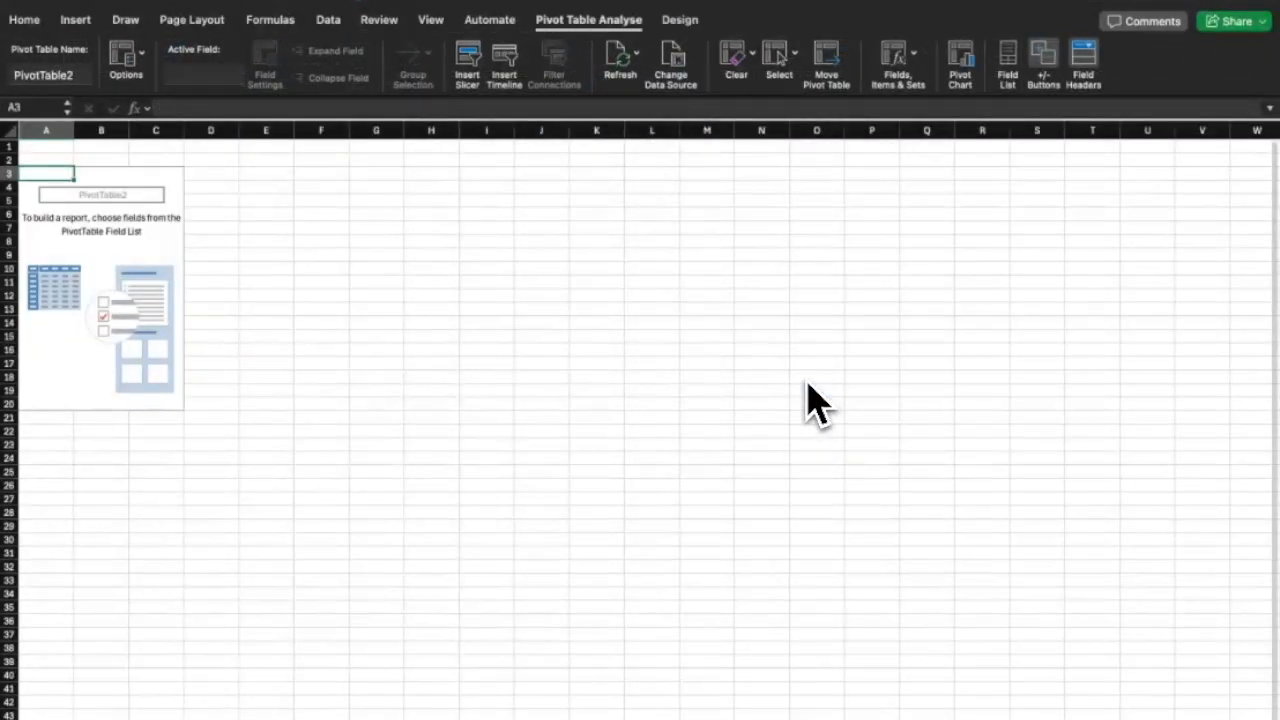
click(1045, 202)
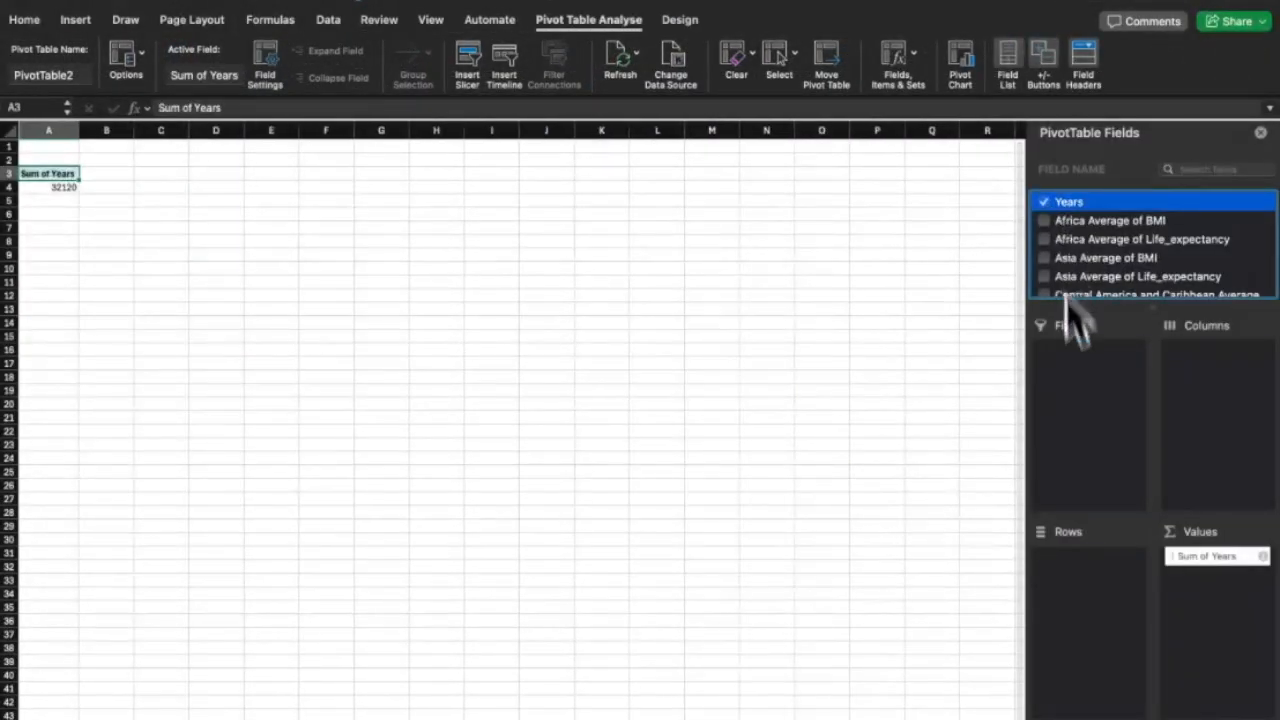
drag(1199, 558, 1112, 568)
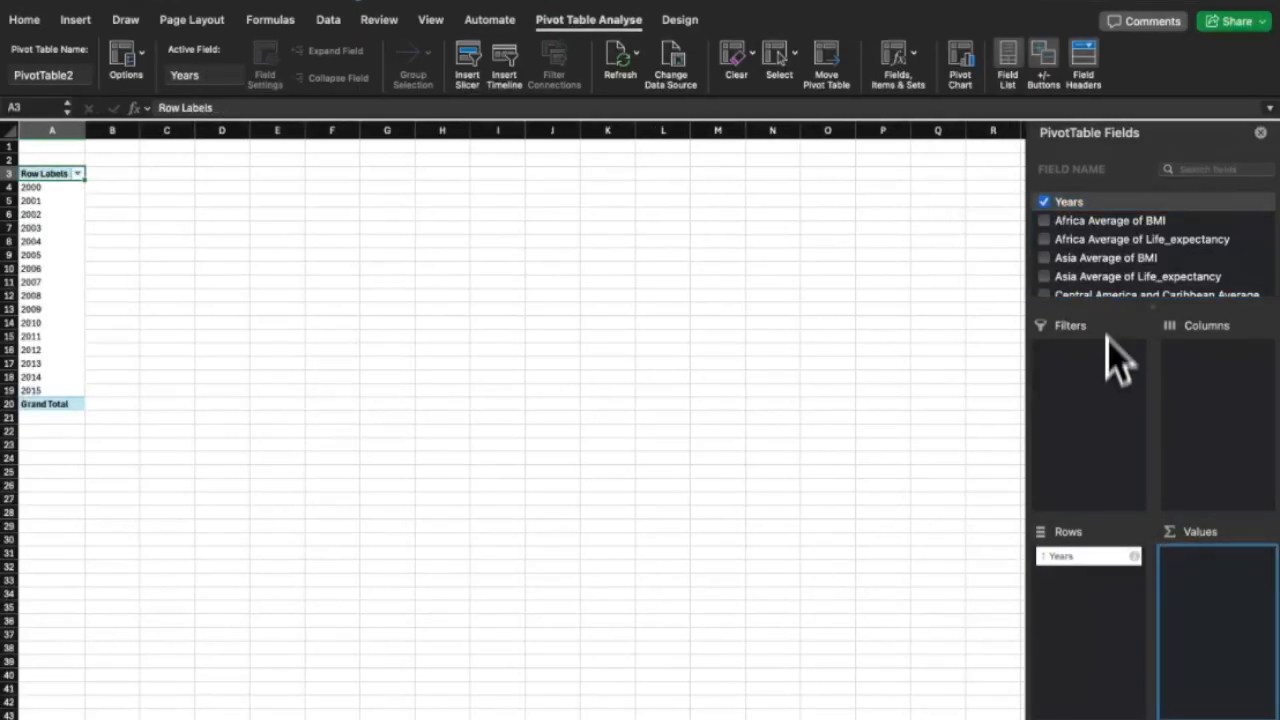
Add Rest of Europe, South America, Oceania, North America and Middle East BMI/life-expectancy values.
scroll(1115, 300, down, 5)
click(1045, 240)
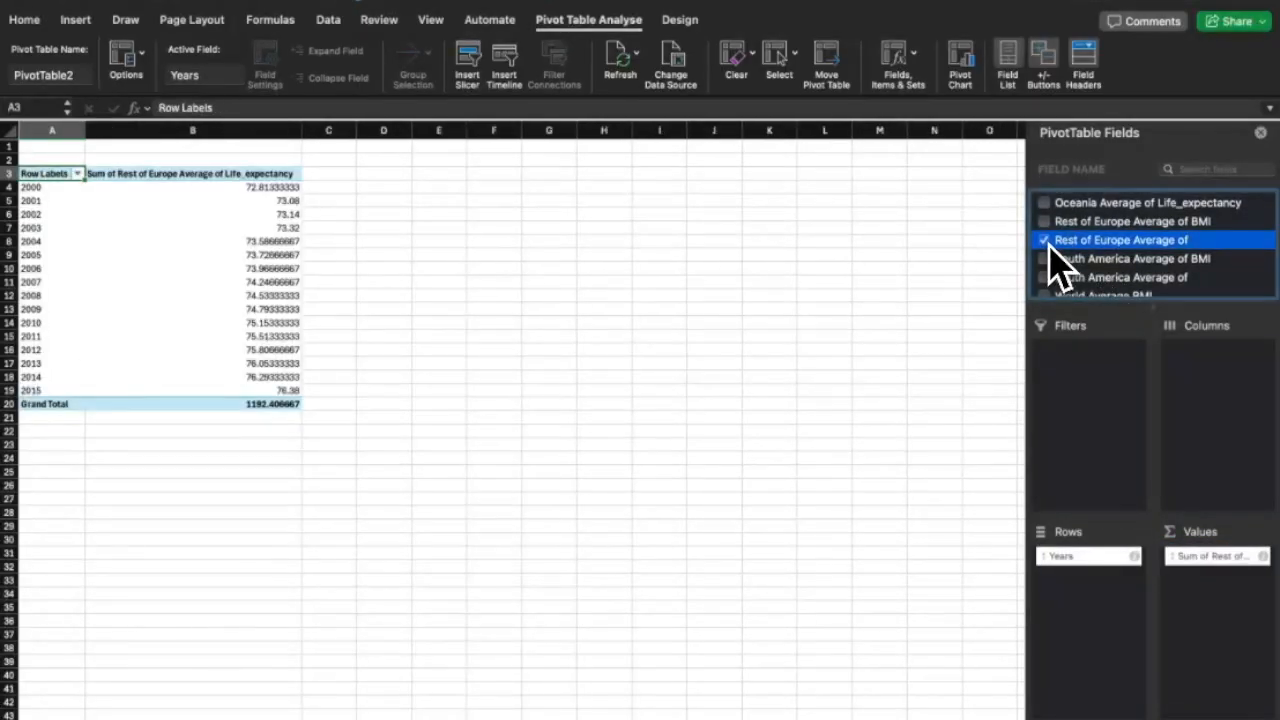
click(1047, 259)
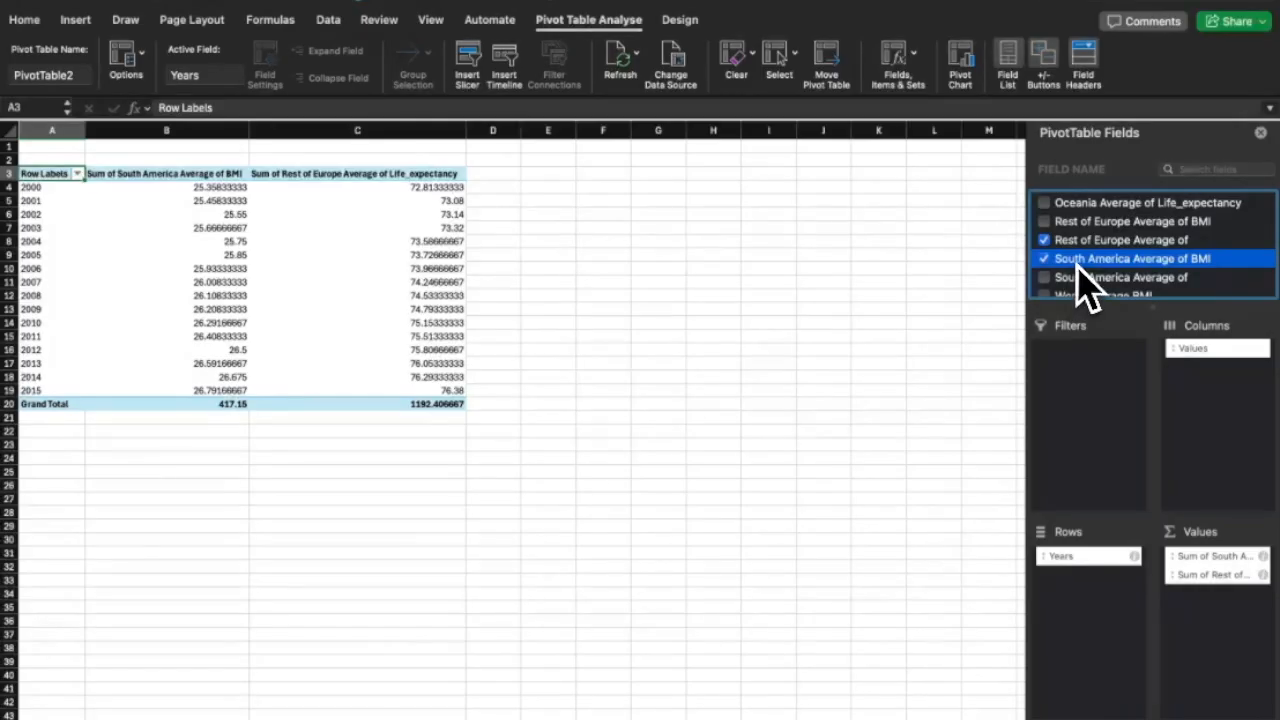
scroll(1085, 287, down, 2)
click(1046, 252)
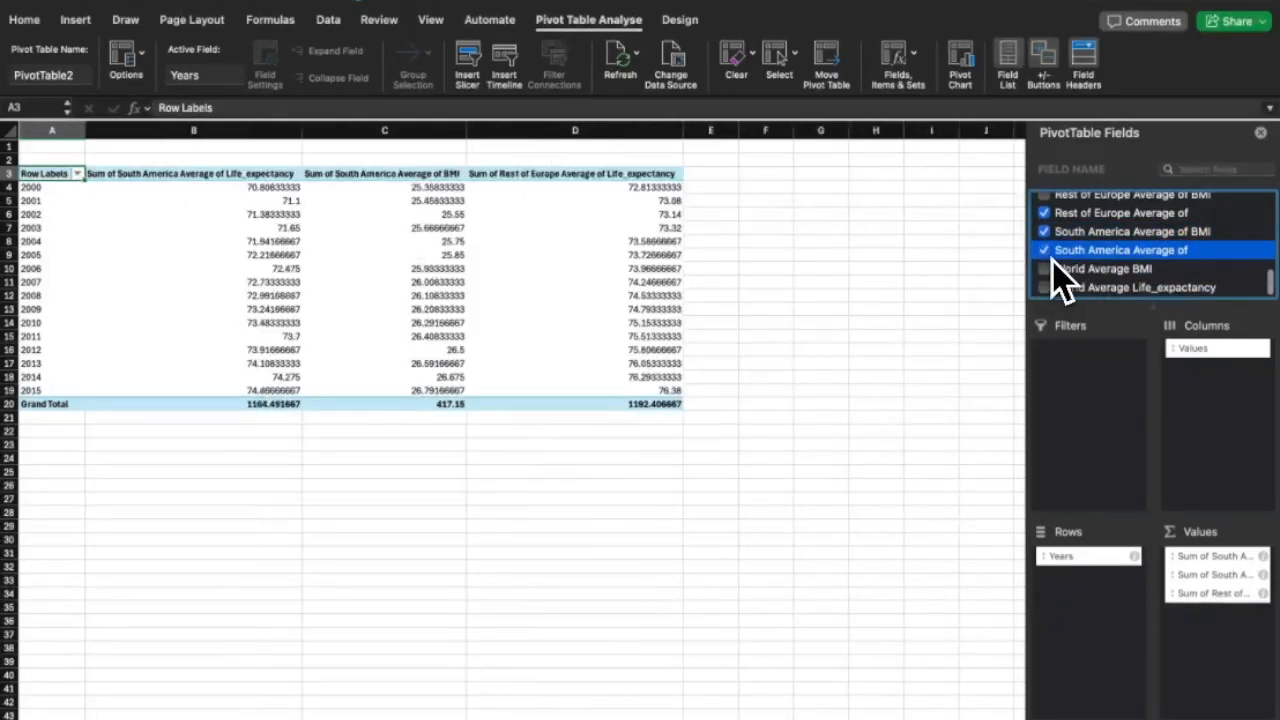
scroll(1052, 262, up, 4)
click(1046, 270)
click(1046, 252)
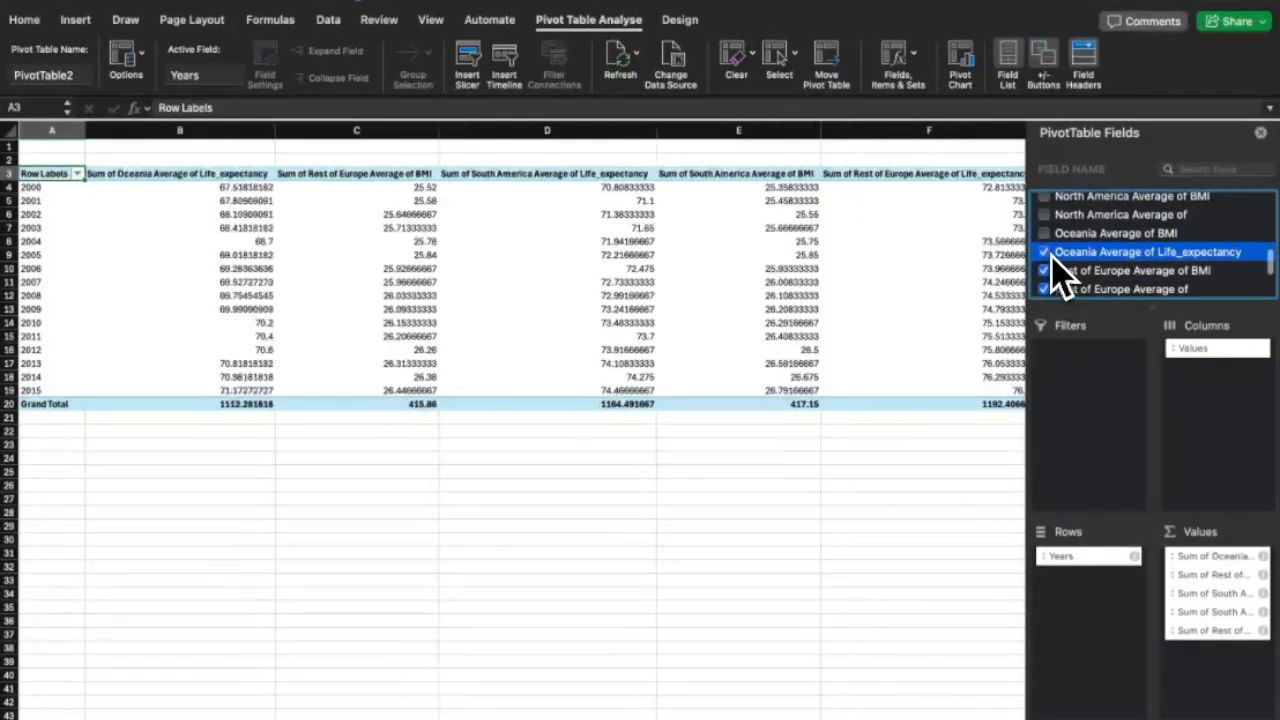
scroll(1051, 255, up, 1)
click(1046, 255)
click(1046, 241)
click(1046, 220)
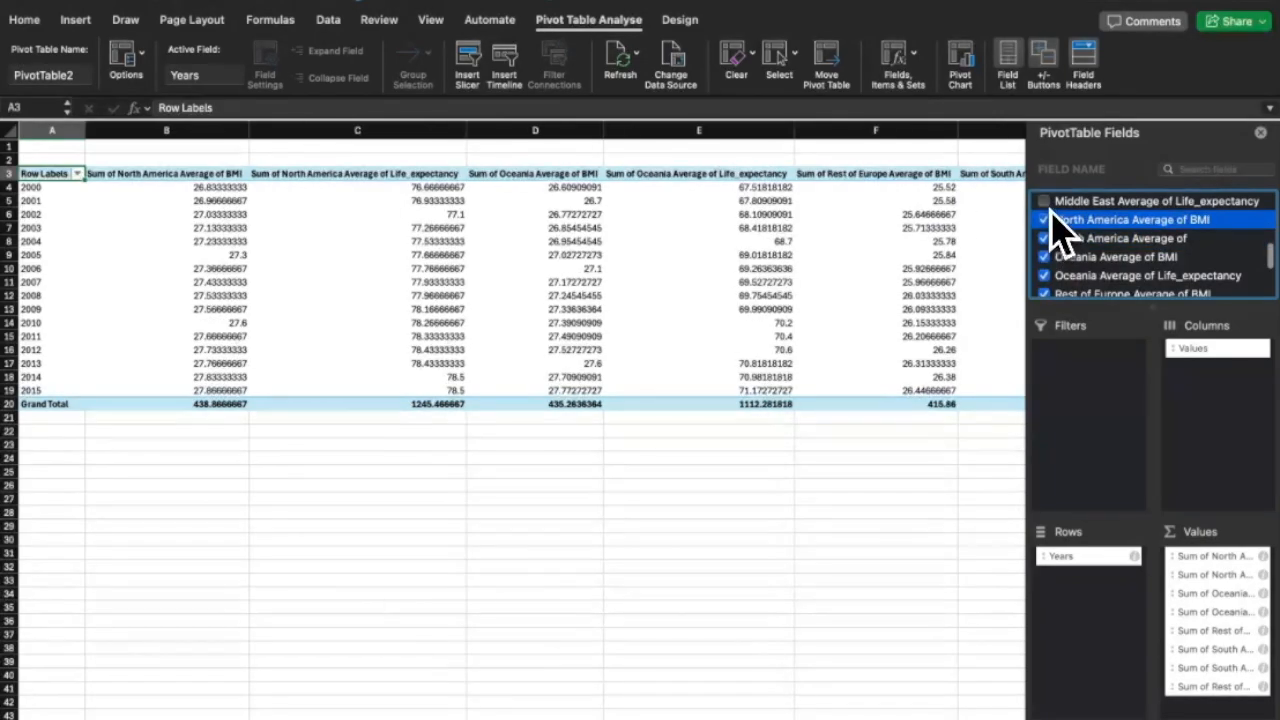
click(1046, 203)
Add Africa, Asia, Central America and Caribbean, European Union BMI/life expectancy and Middle East BMI values.
scroll(1050, 215, up, 5)
scroll(1048, 228, up, 5)
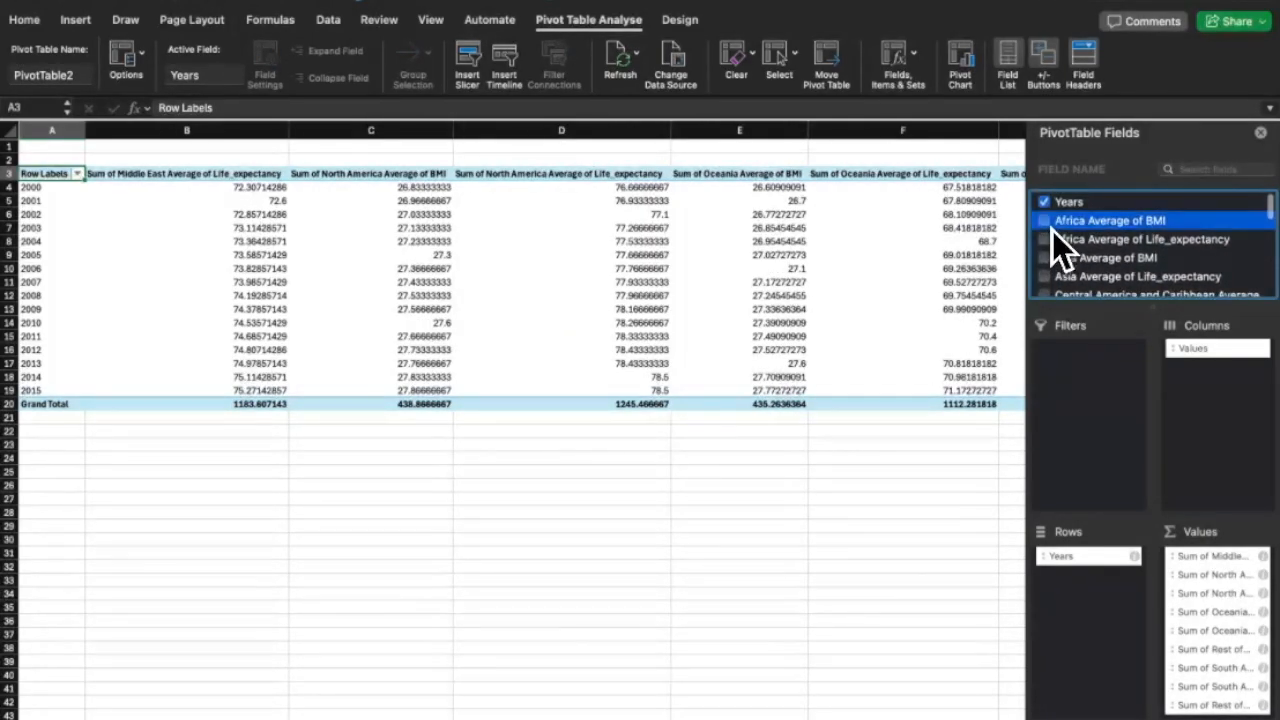
click(1050, 224)
click(1050, 240)
click(1050, 258)
click(1050, 276)
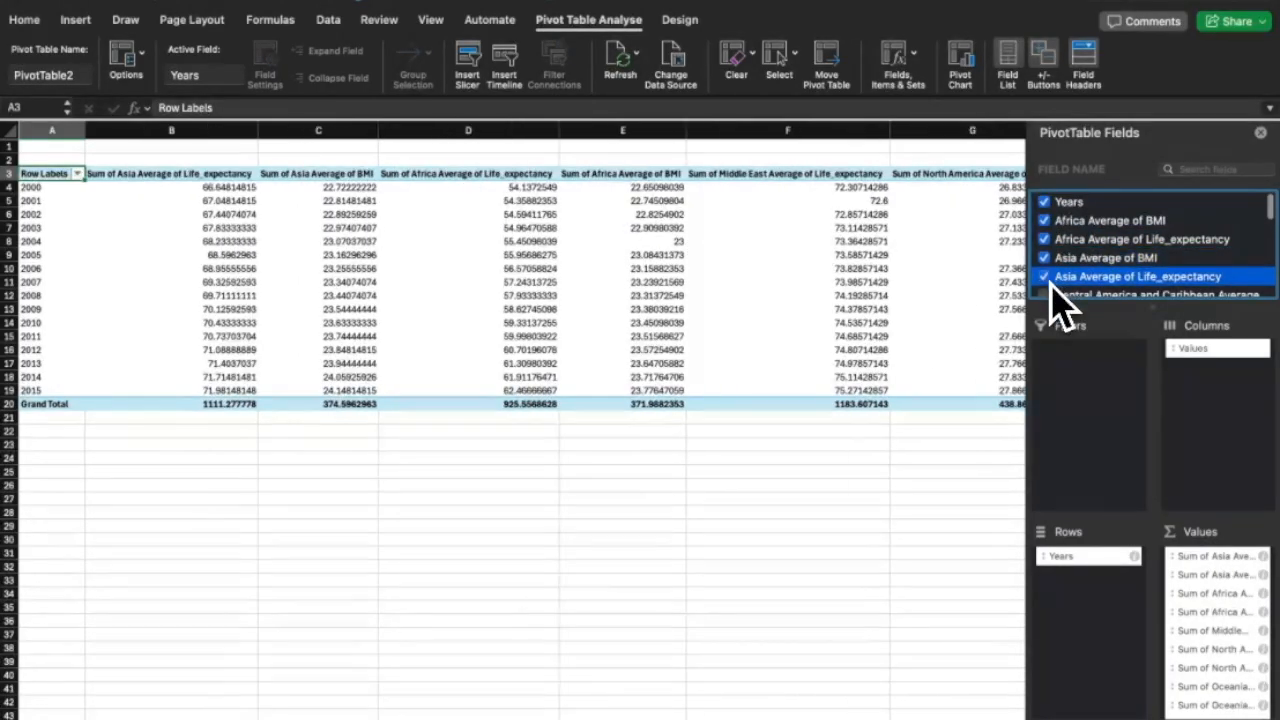
scroll(1050, 270, down, 2)
click(1049, 246)
click(1049, 268)
click(1050, 283)
scroll(1052, 290, down, 3)
click(1046, 256)
click(1046, 272)
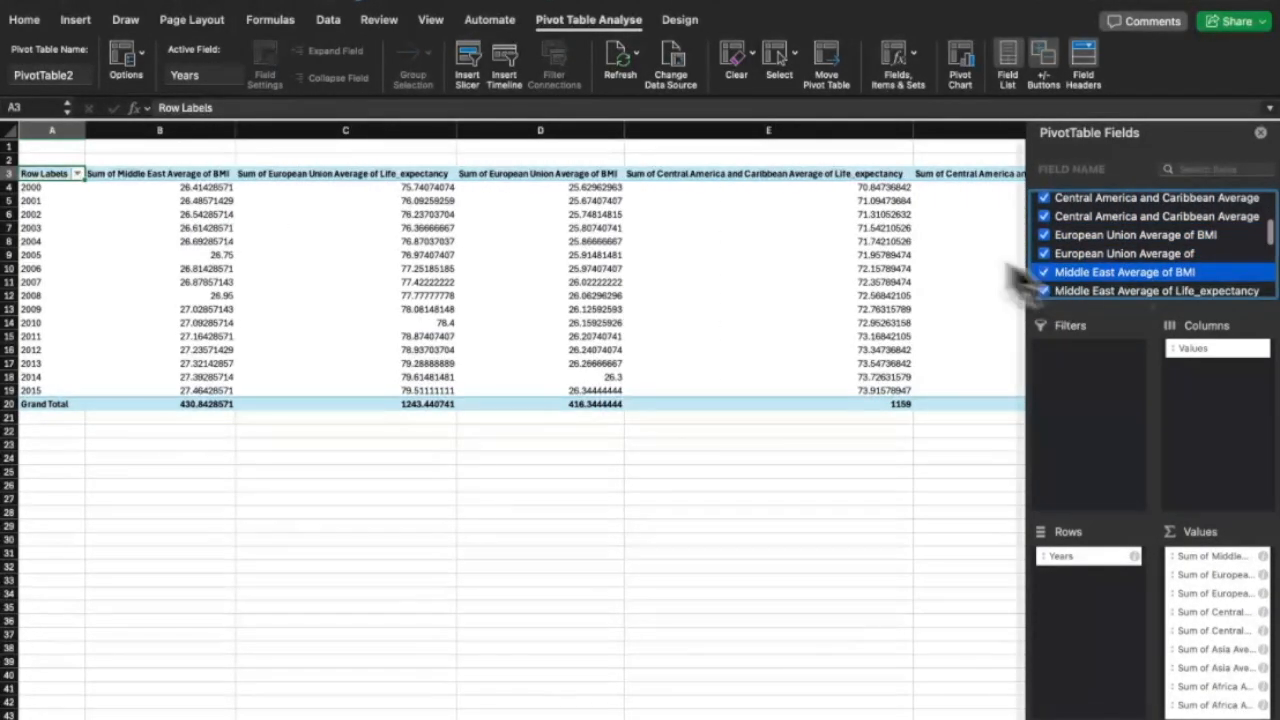
Insert slicers for Africa Average of BMI and Life_expectancy, placed side by side.
click(468, 75)
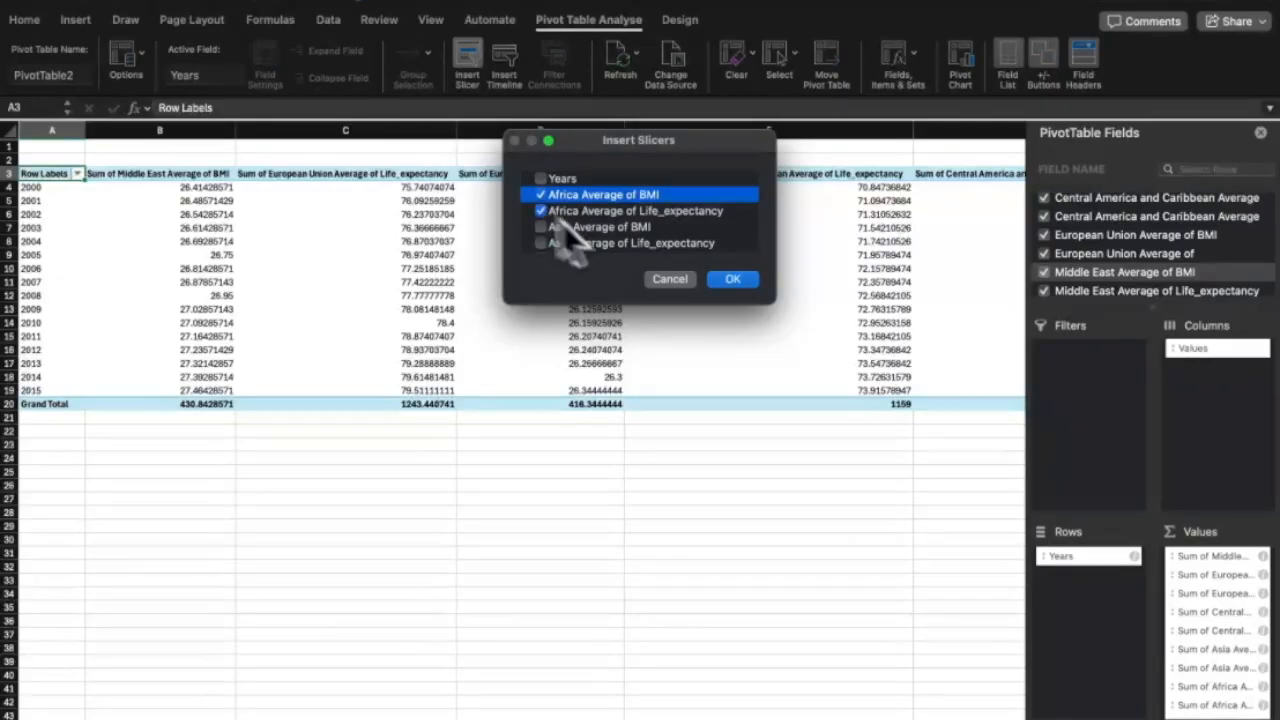
click(730, 280)
drag(528, 385, 609, 373)
Filter to Africa BMI 22.74509804 and life expectancy 54.35882353, selecting the 2001 values.
click(620, 375)
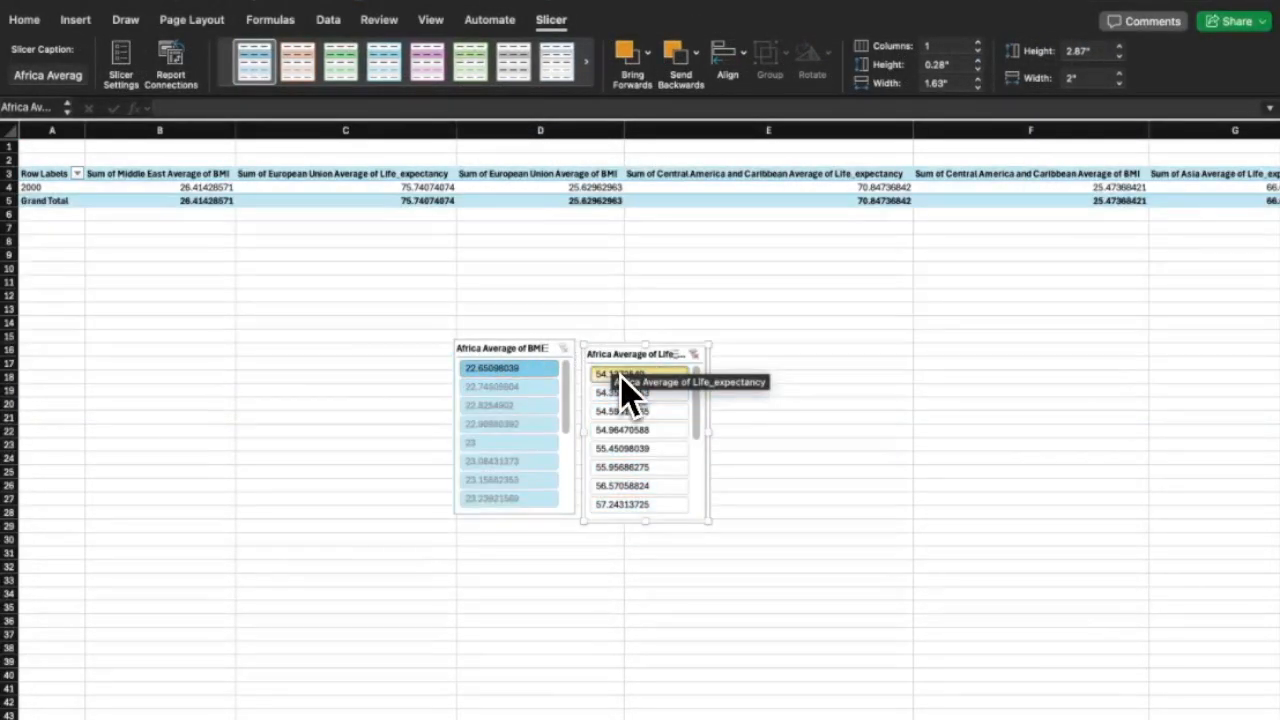
click(518, 389)
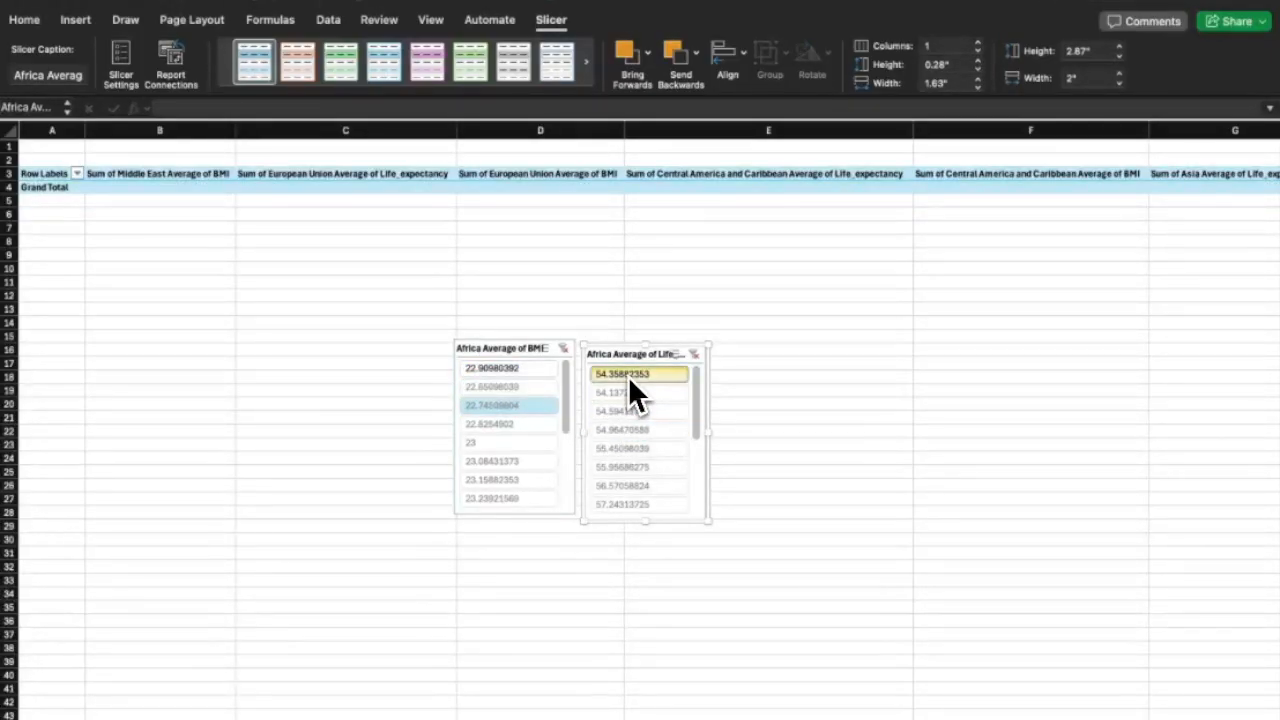
click(628, 376)
drag(163, 190, 294, 205)
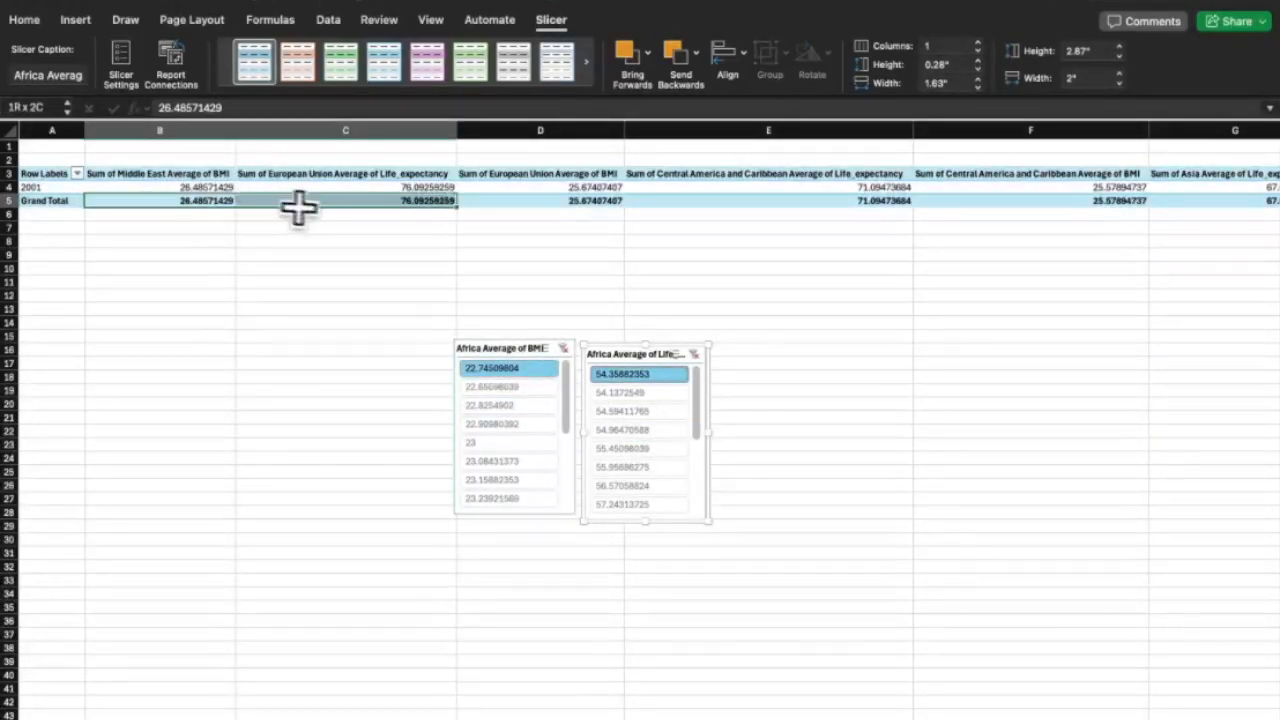
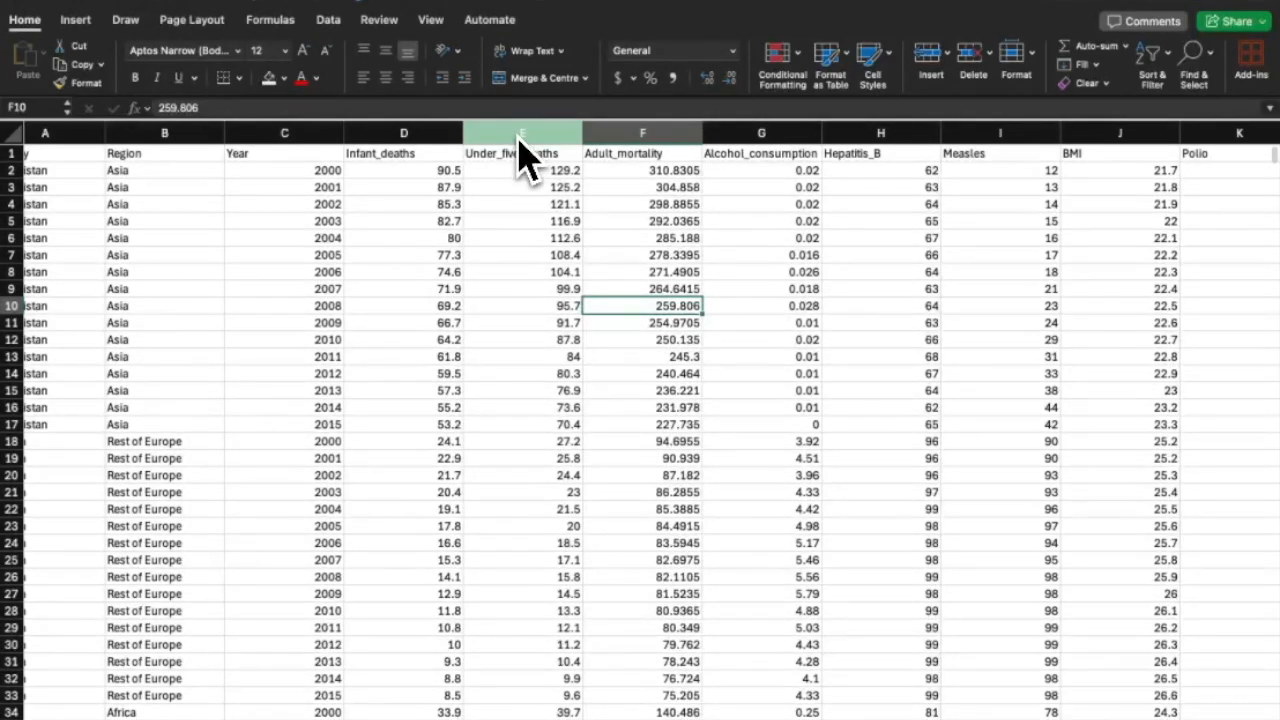
Apply a Top 10% rule to column E Under_five_deaths with light red fill and dark red text.
click(528, 133)
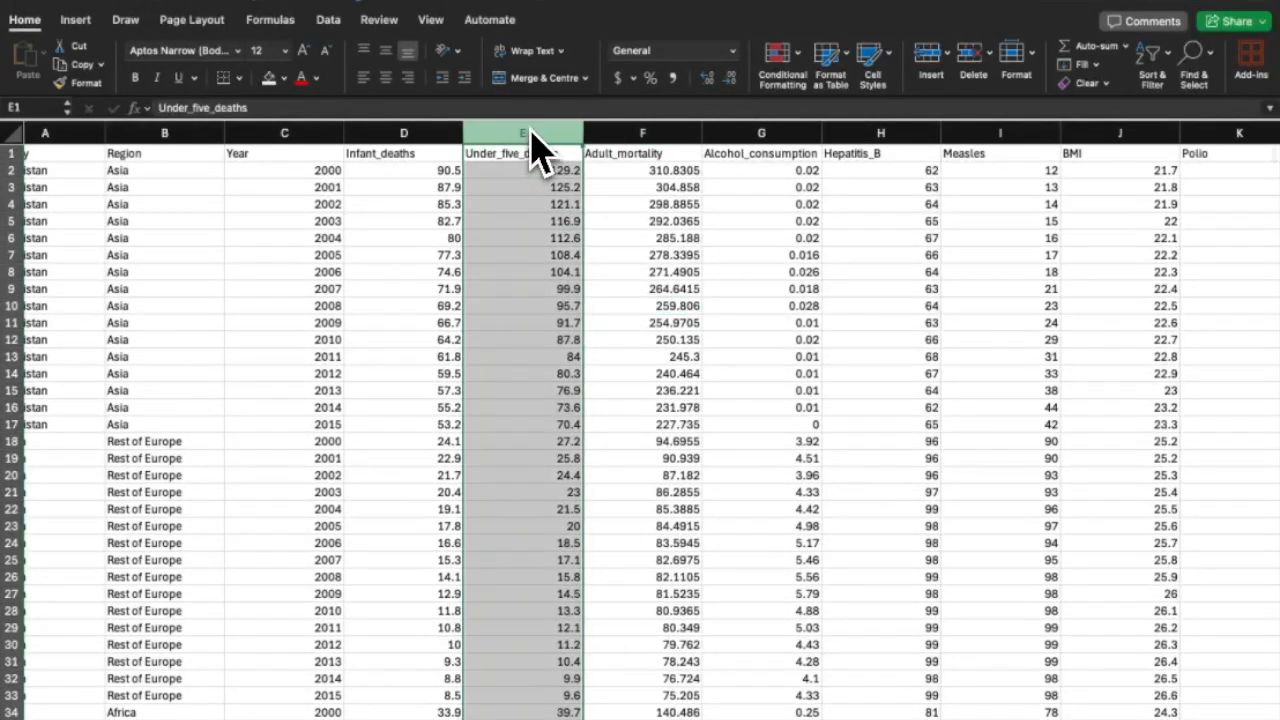
click(790, 60)
mouse_move(837, 89)
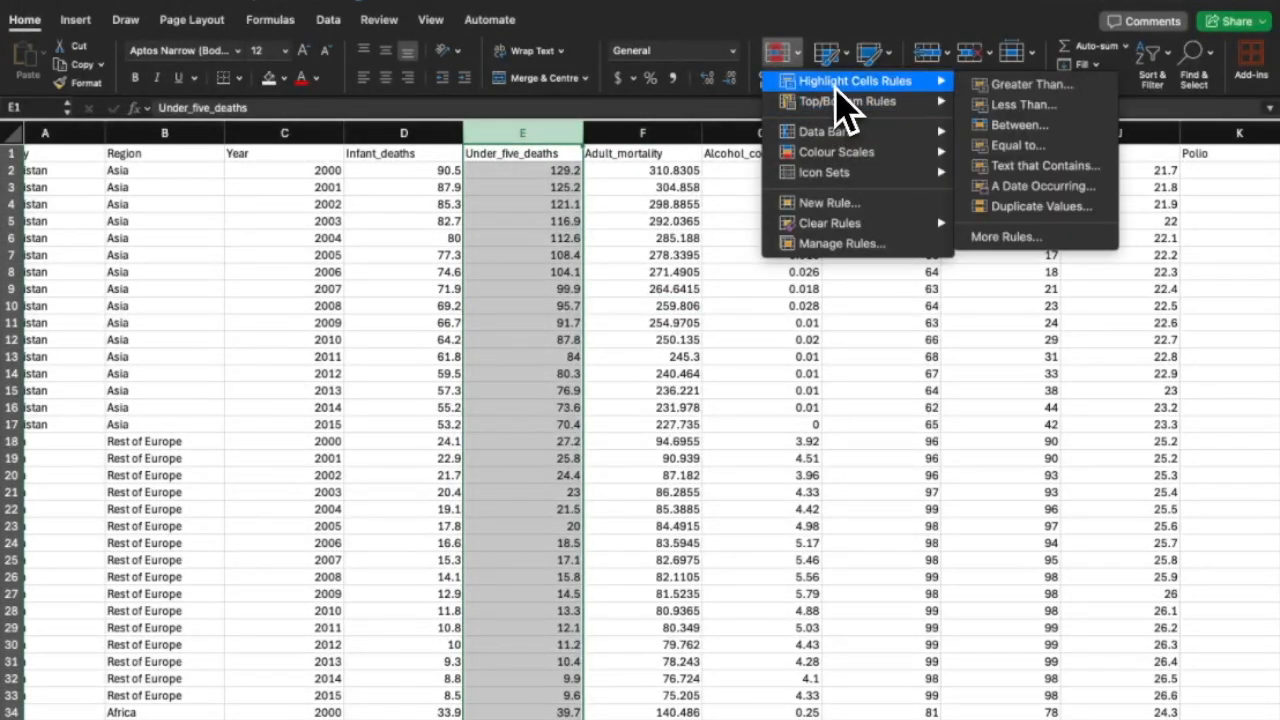
mouse_move(888, 104)
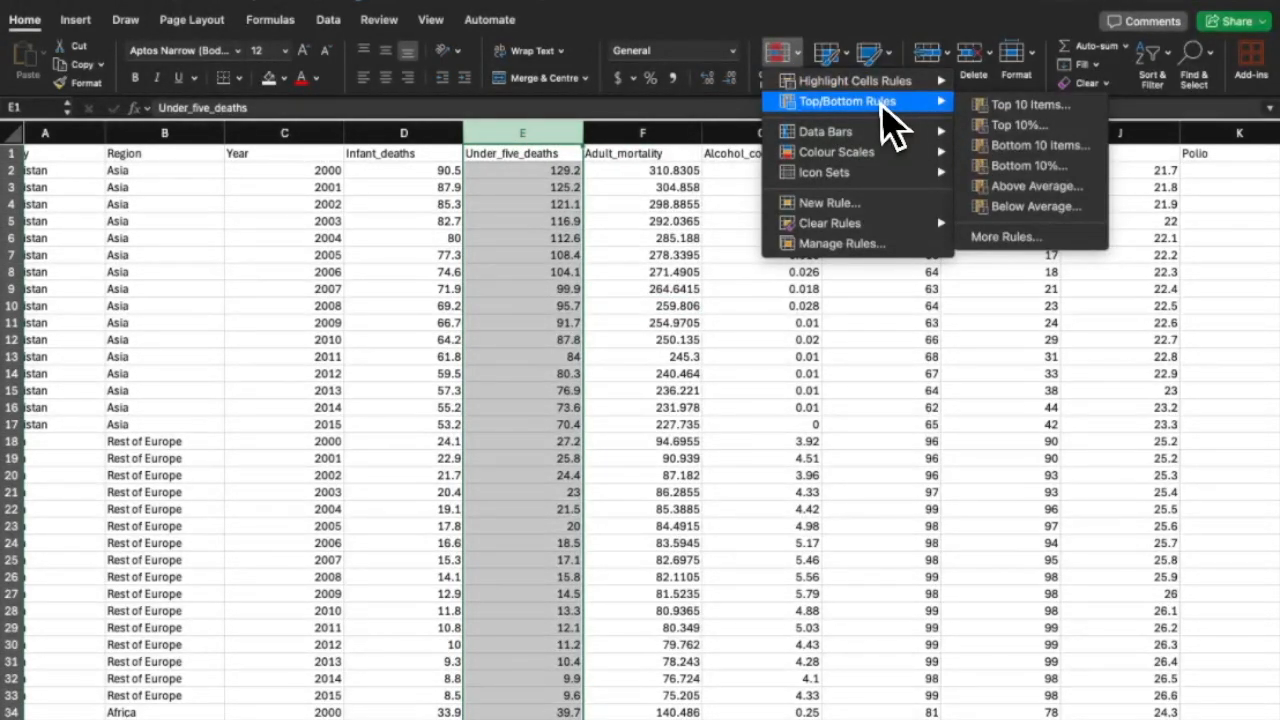
click(1015, 130)
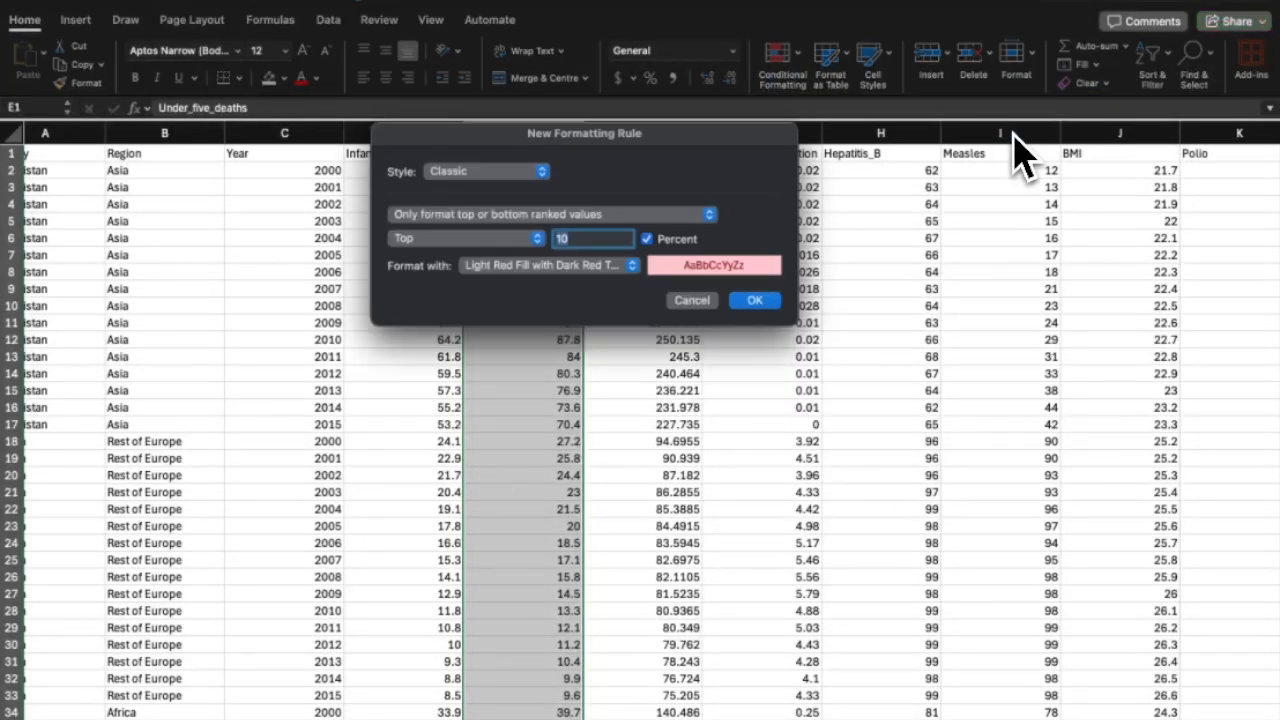
drag(732, 135, 1019, 140)
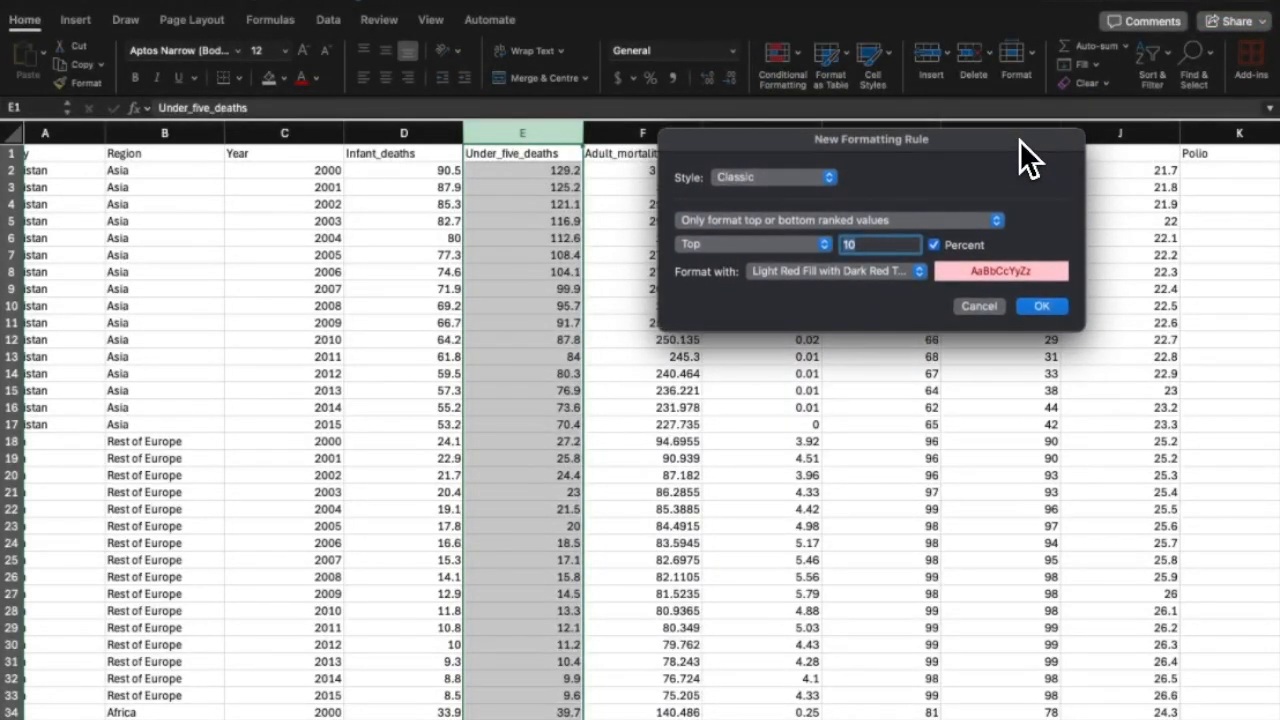
click(1037, 306)
Check the highlighted results, such as cell E275 and the Cameroon entry in A466.
scroll(655, 345, down, 20)
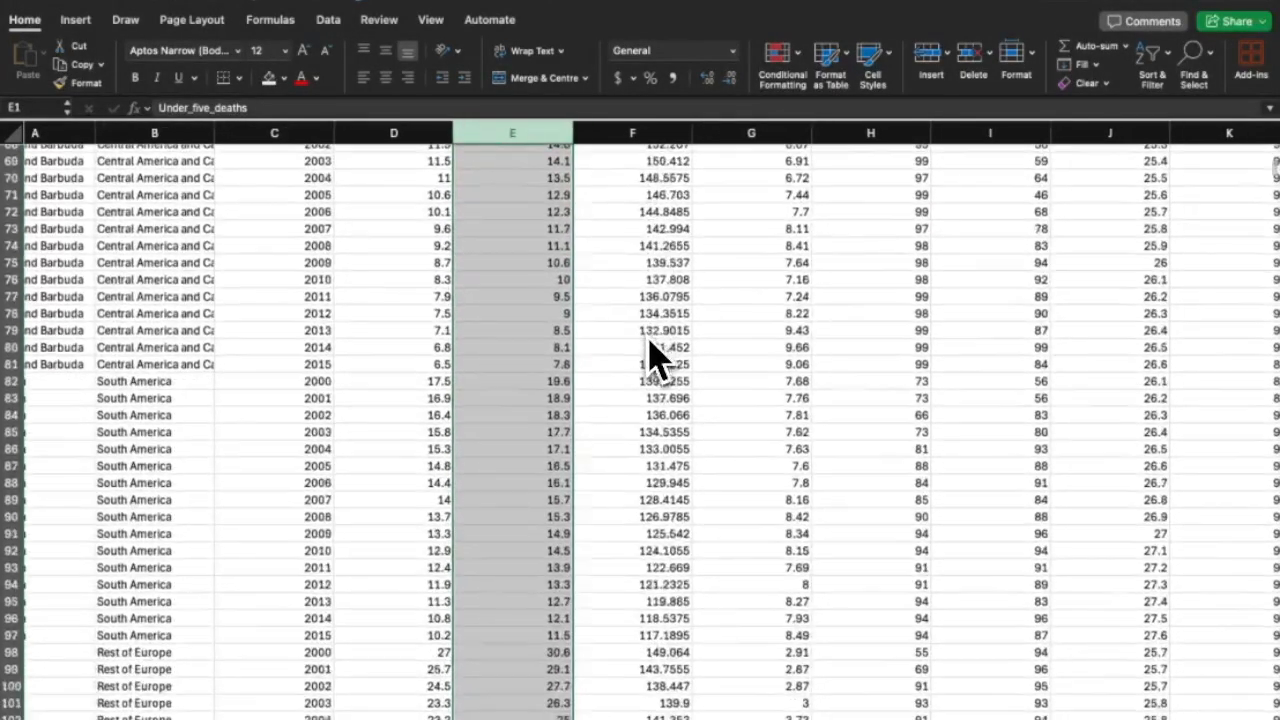
scroll(650, 352, down, 20)
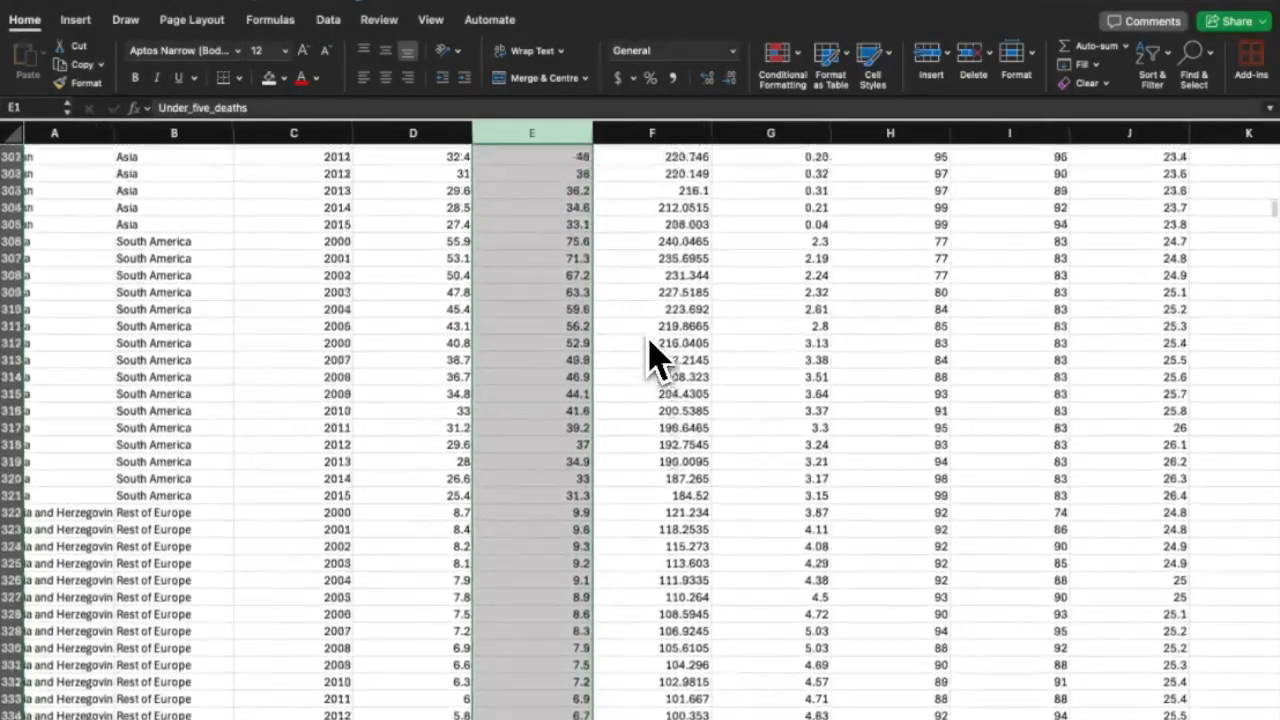
scroll(649, 339, up, 9)
click(648, 340)
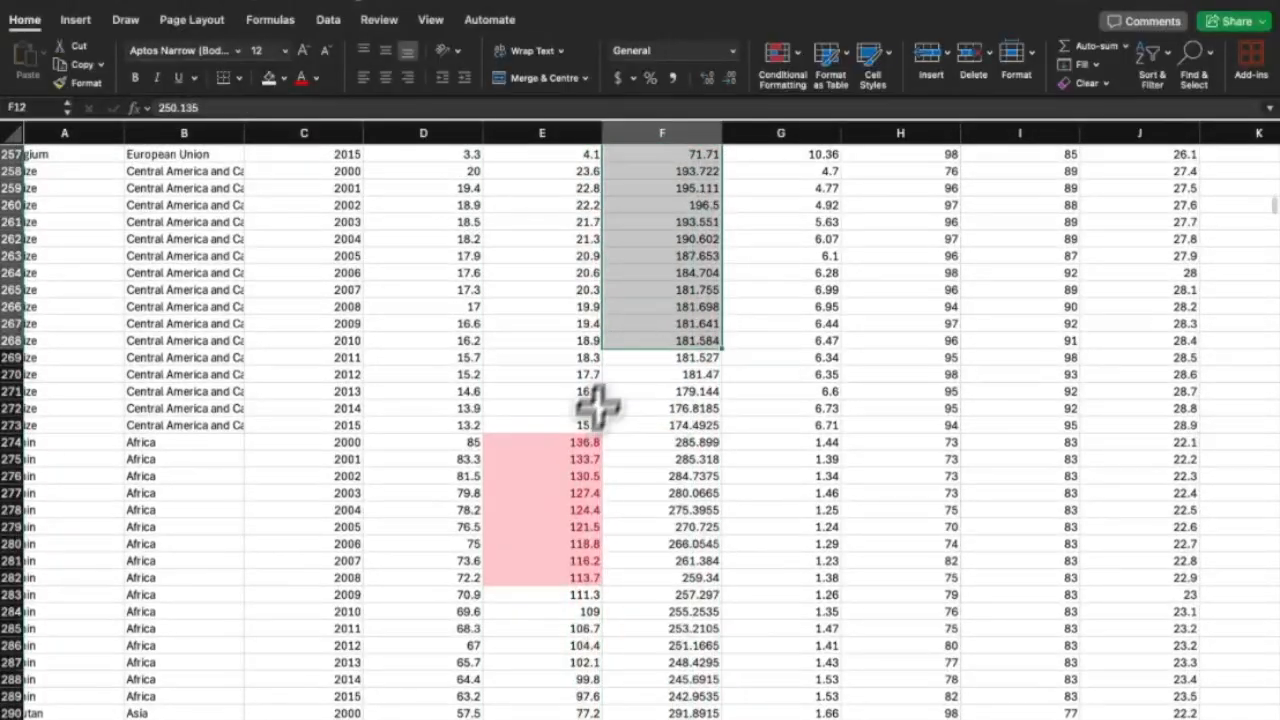
click(567, 456)
scroll(567, 456, down, 20)
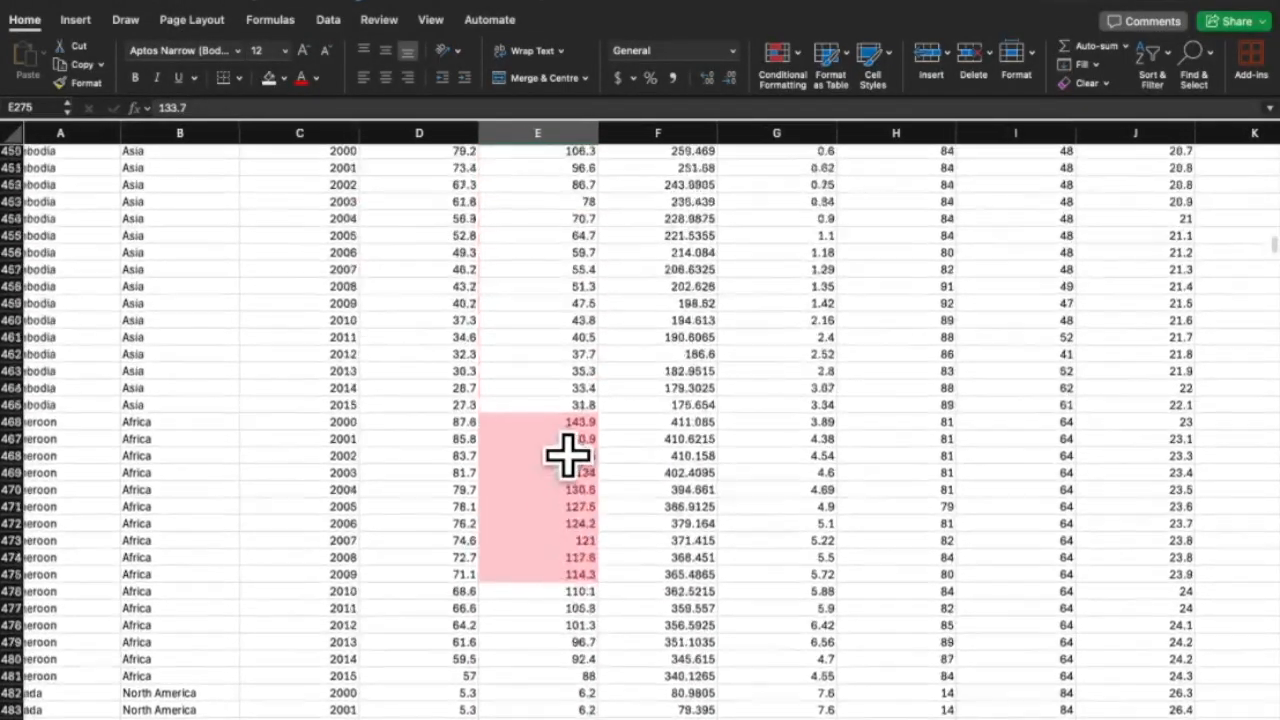
scroll(569, 453, left, 2)
scroll(540, 447, down, 1)
drag(523, 443, 88, 425)
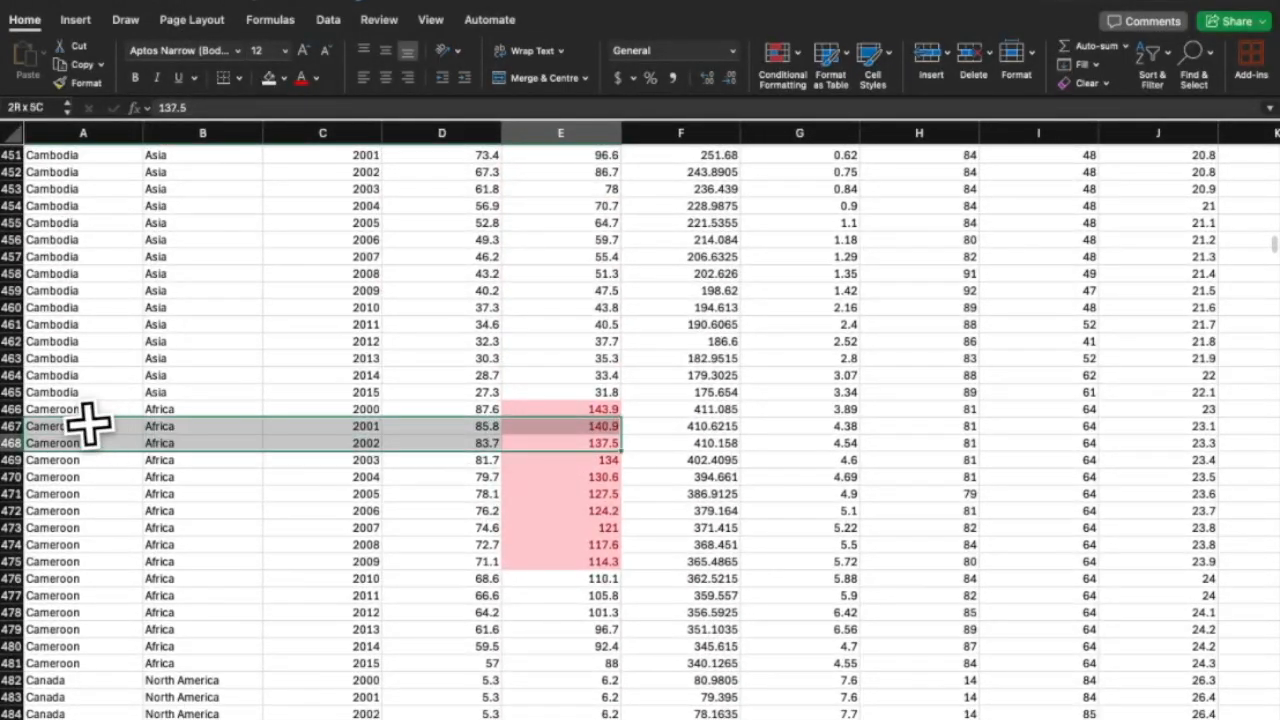
click(86, 414)
scroll(380, 406, up, 20)
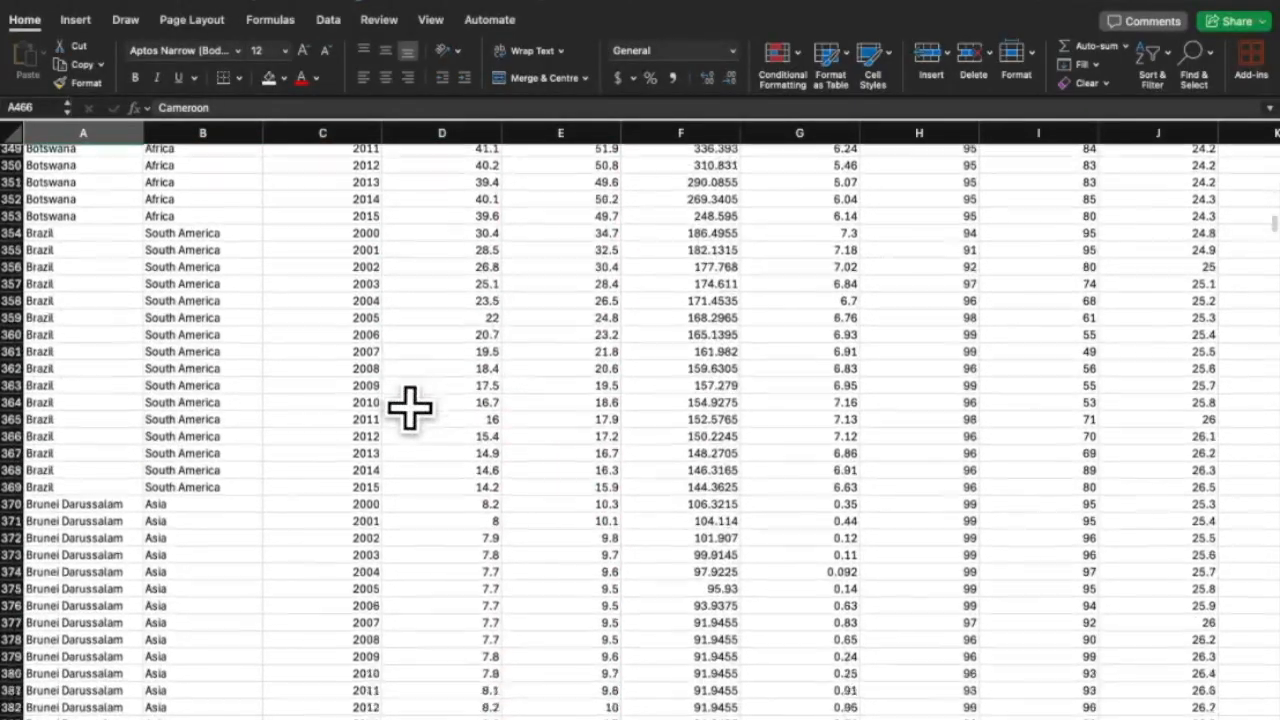
scroll(410, 406, up, 18)
scroll(410, 406, down, 20)
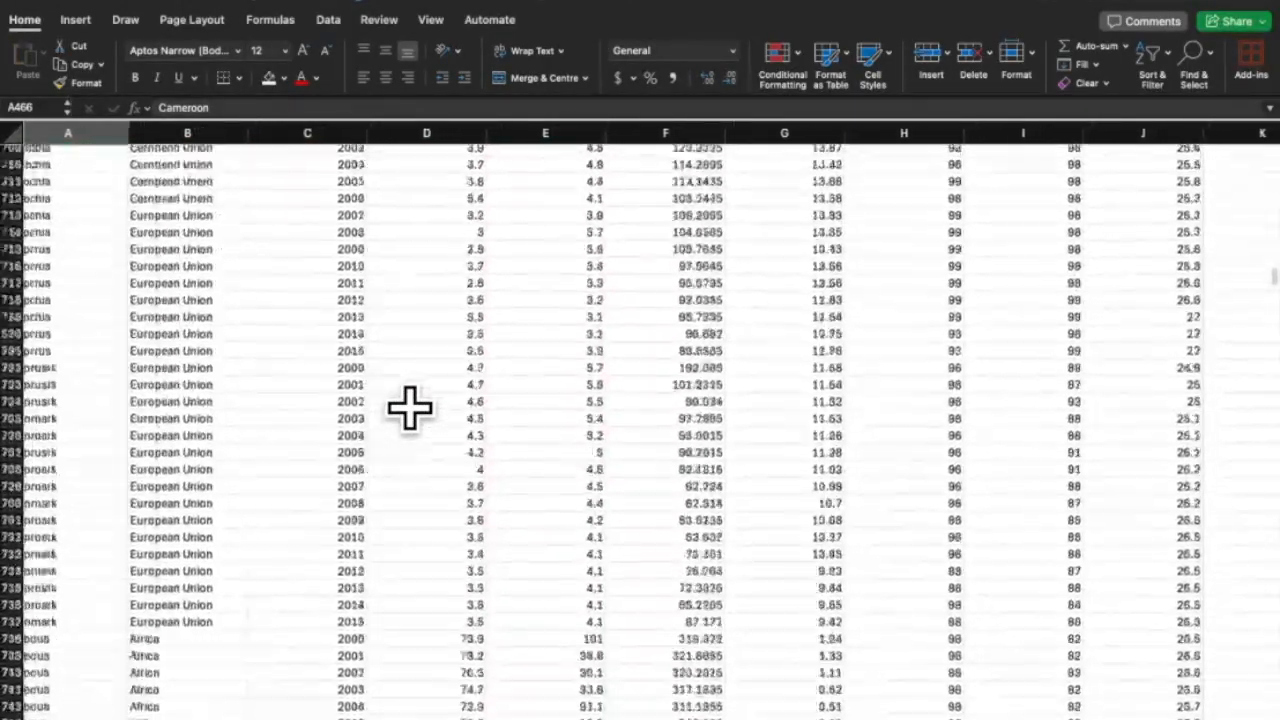
scroll(410, 406, down, 20)
scroll(410, 406, up, 20)
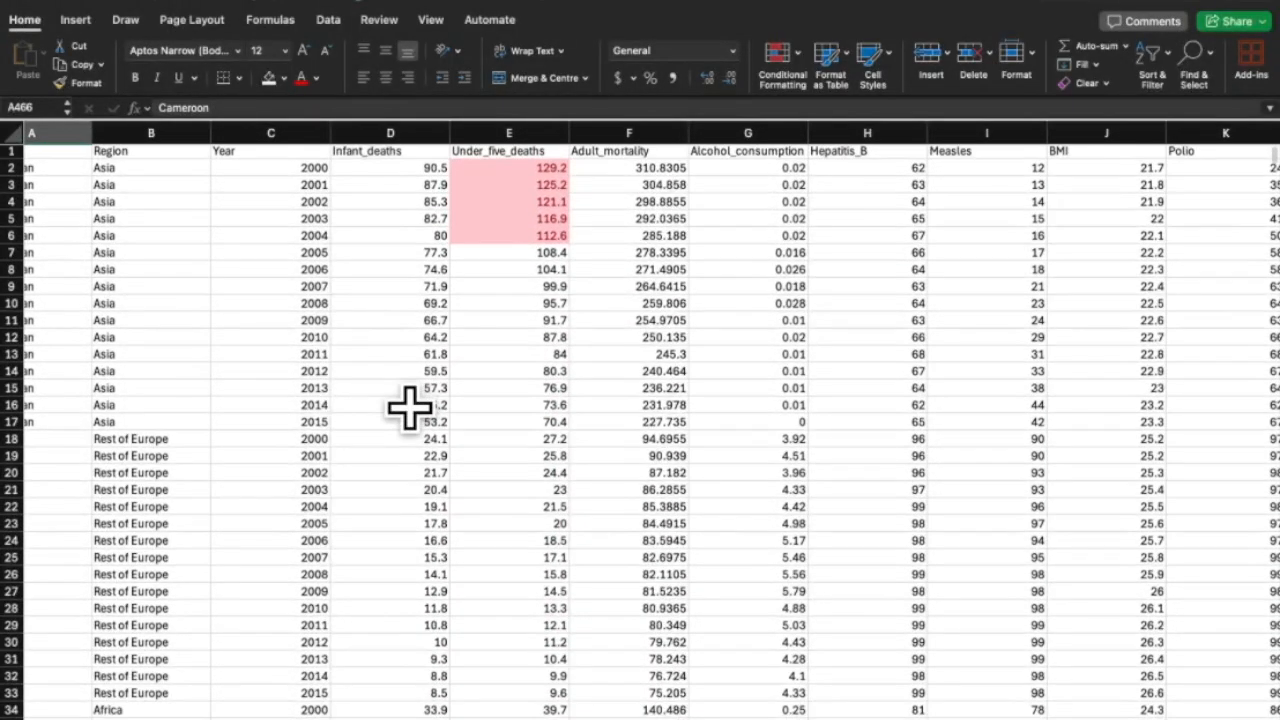
scroll(410, 406, right, 3)
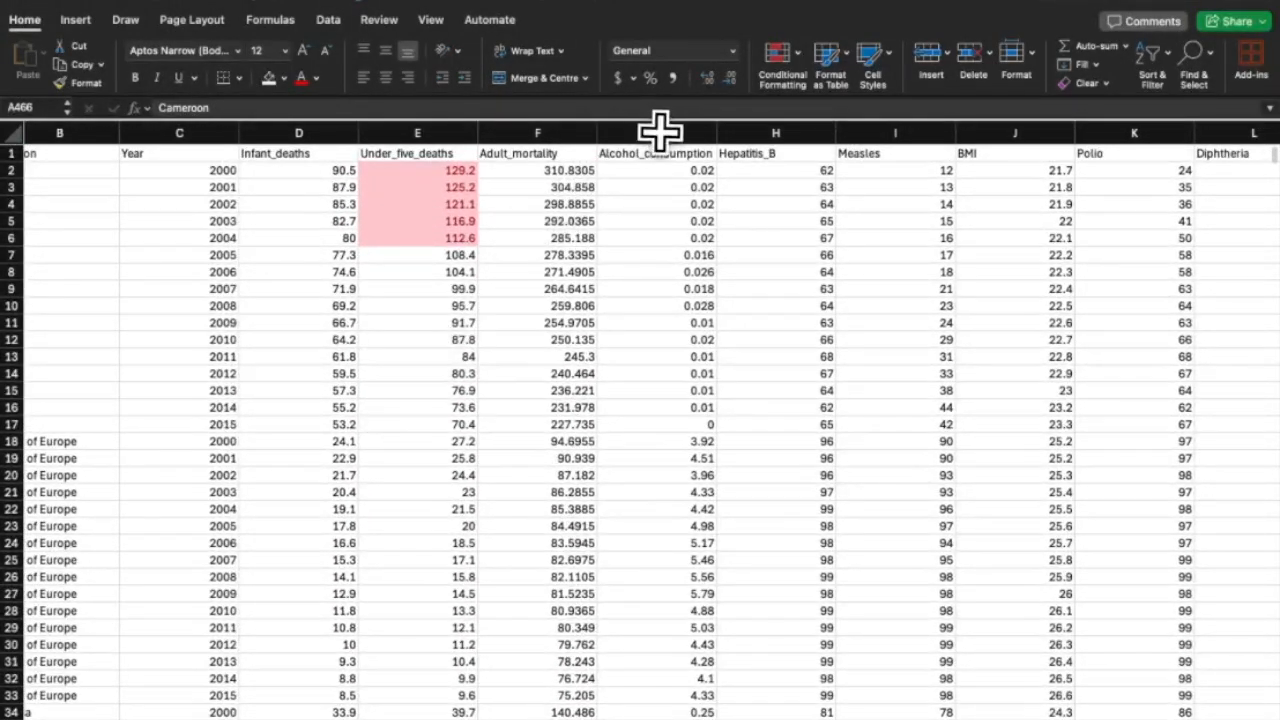
Apply an Above Average rule to column G Alcohol_consumption with the default light red highlighting.
click(658, 131)
click(780, 62)
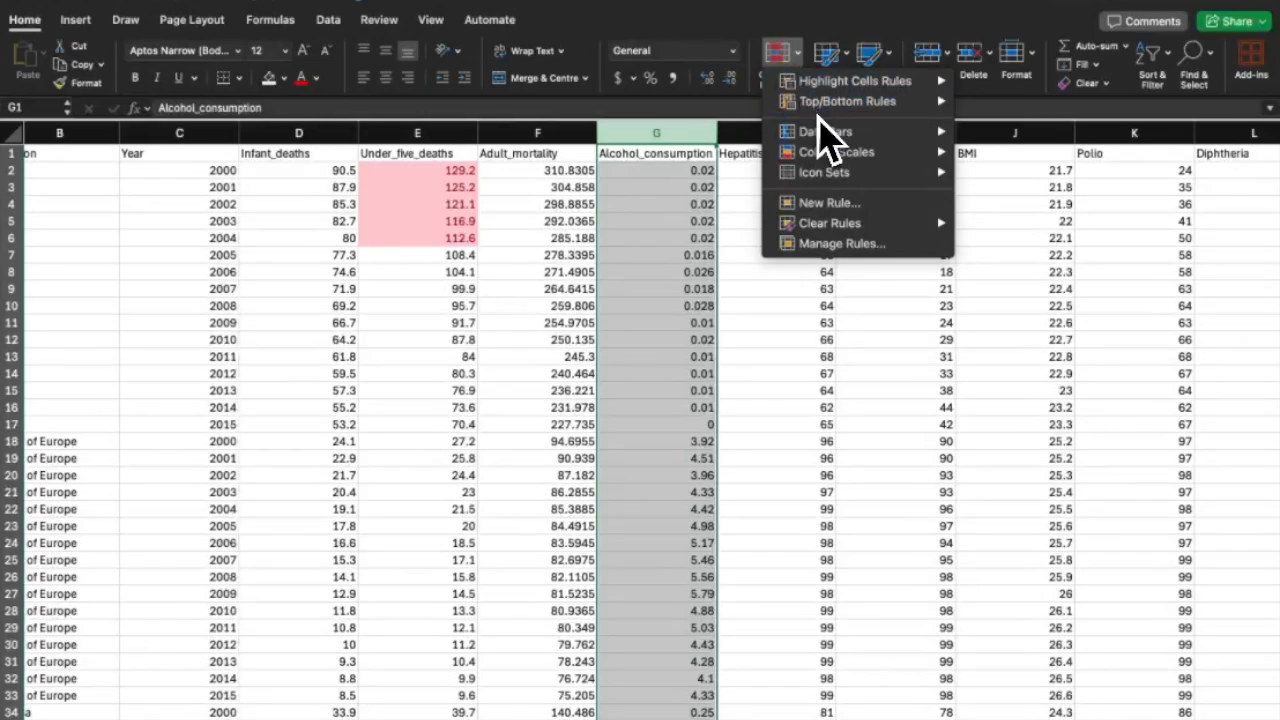
mouse_move(840, 101)
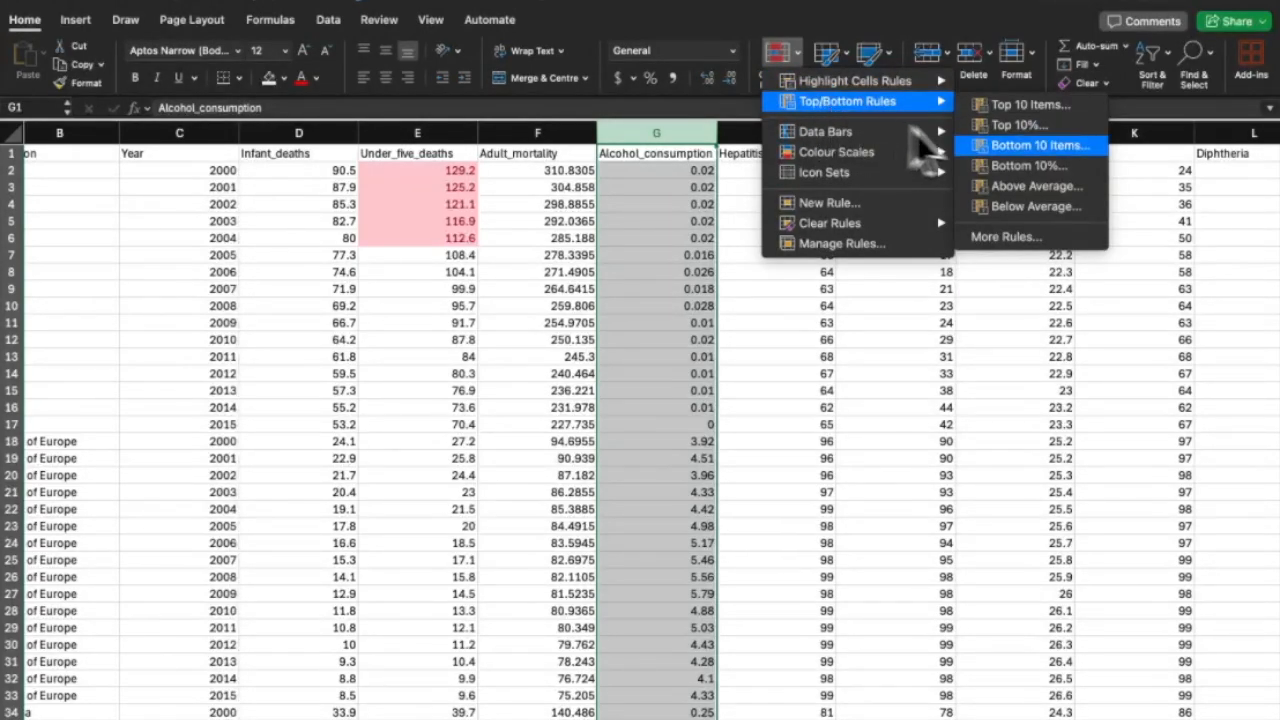
click(1057, 196)
click(755, 300)
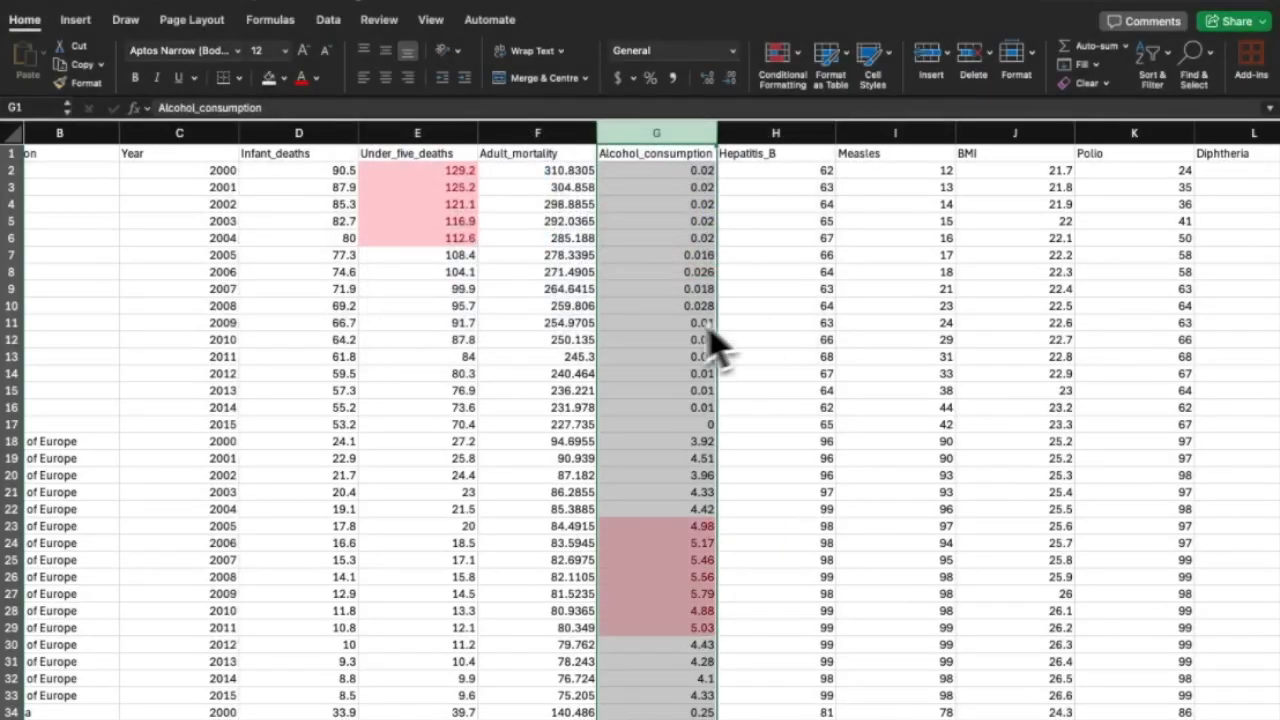
scroll(655, 441, down, 20)
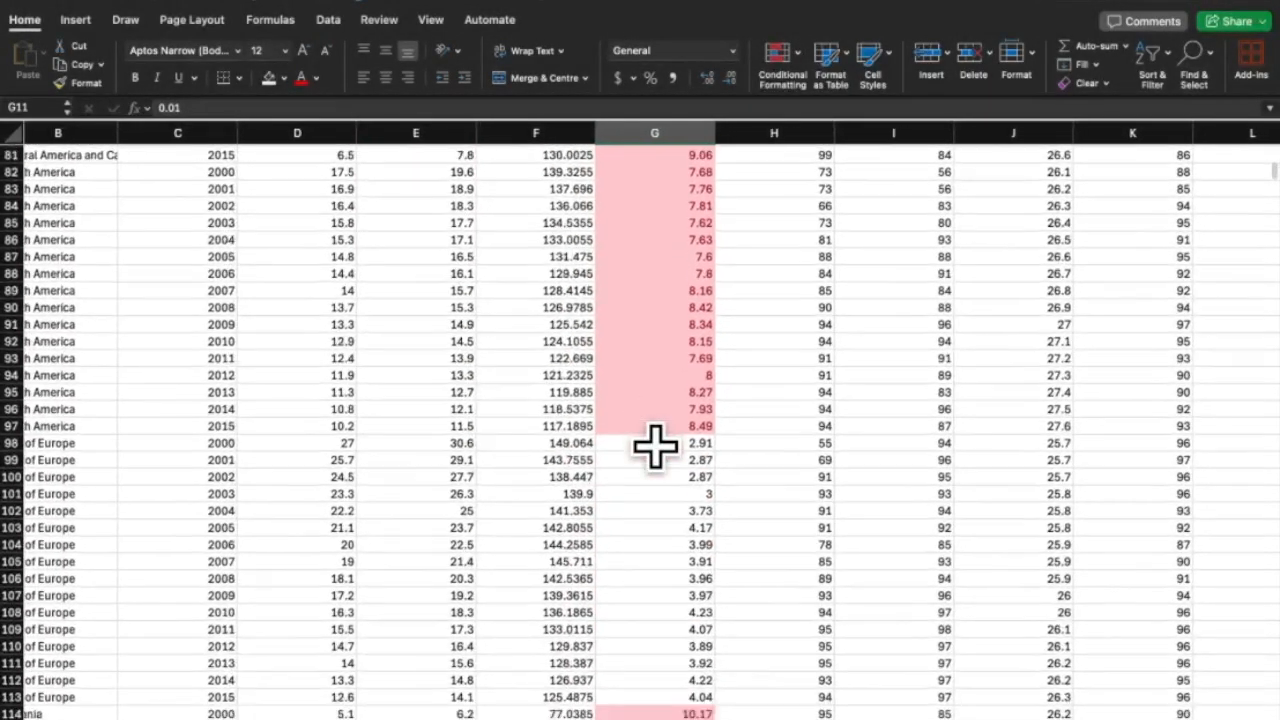
scroll(655, 445, down, 20)
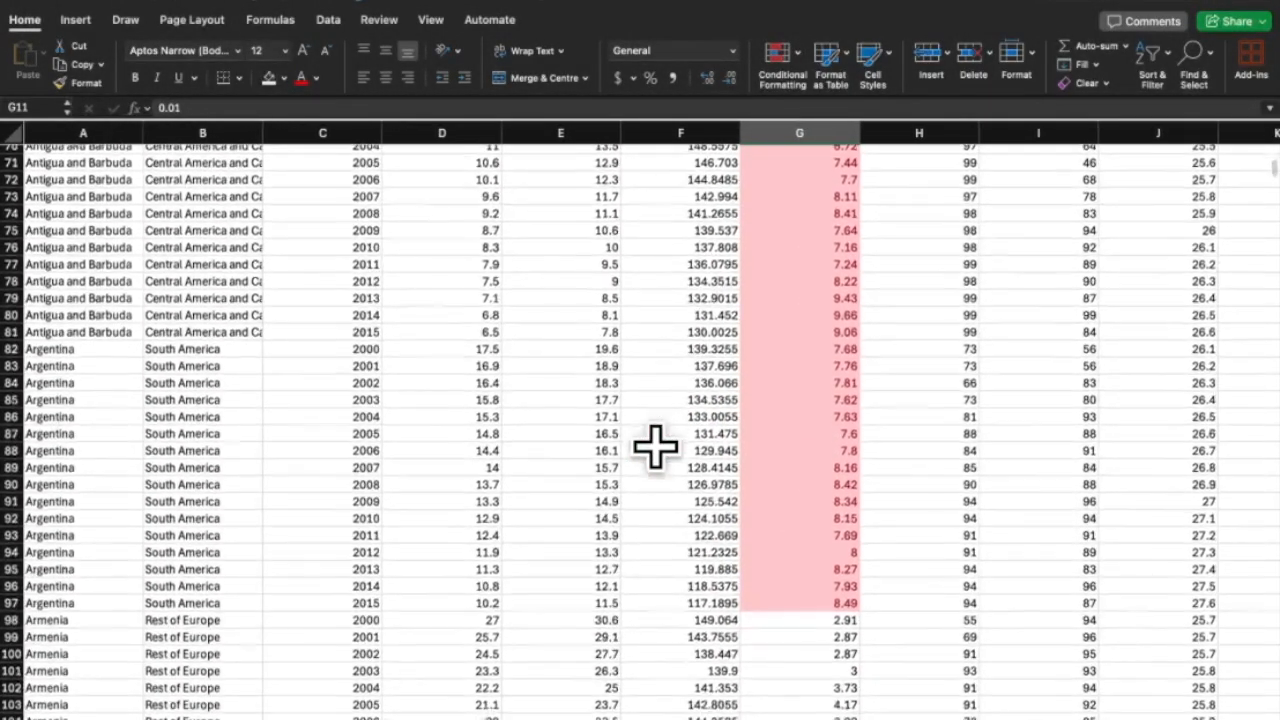
scroll(655, 447, down, 2)
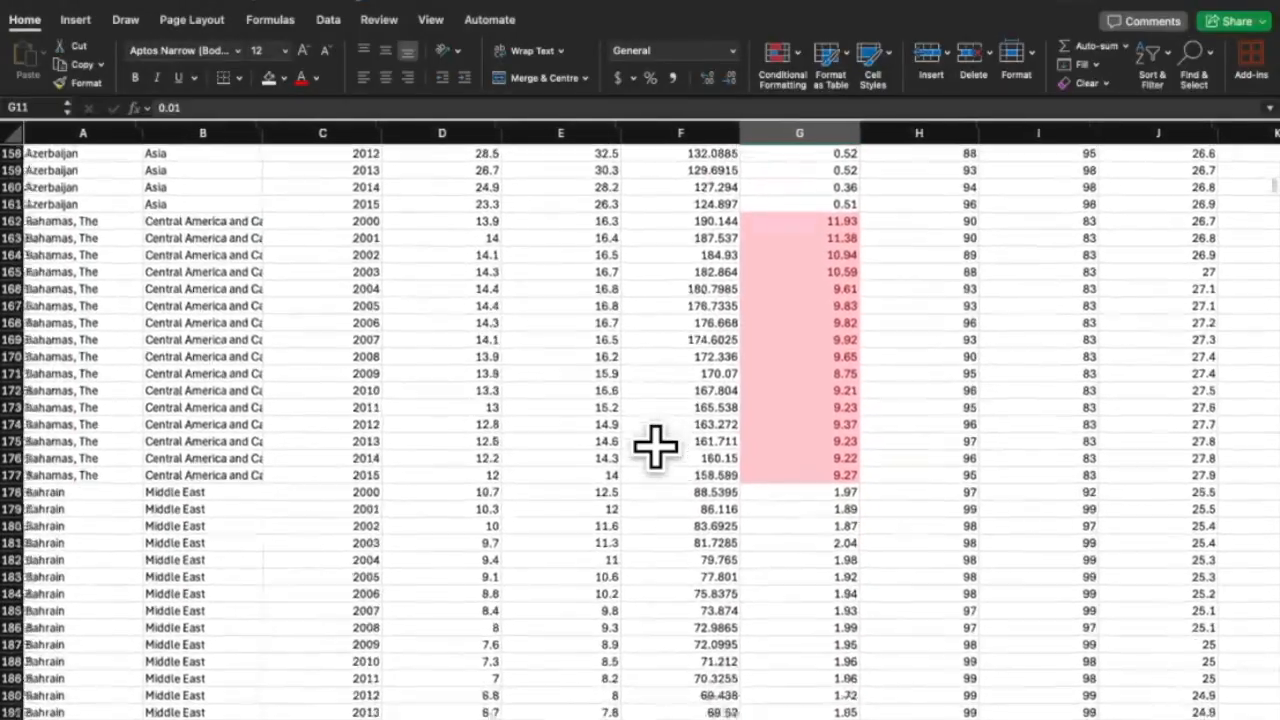
scroll(655, 447, down, 20)
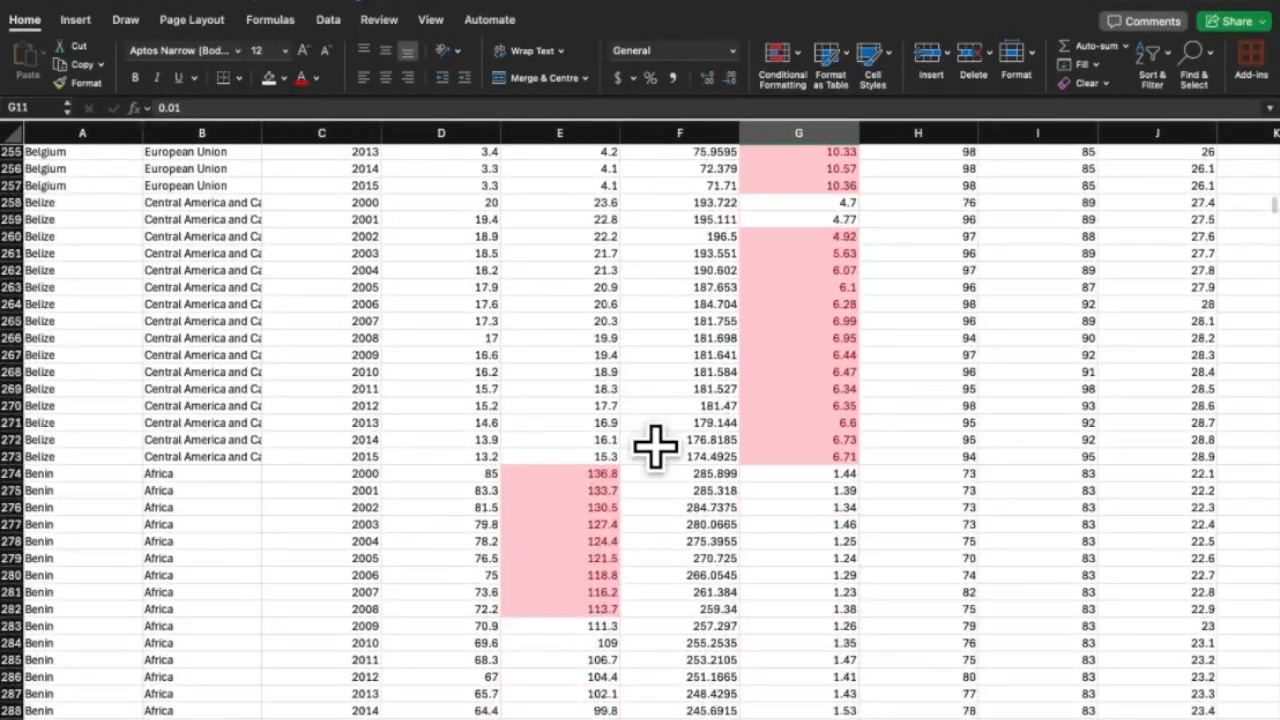
scroll(655, 447, right, 6)
scroll(655, 447, up, 20)
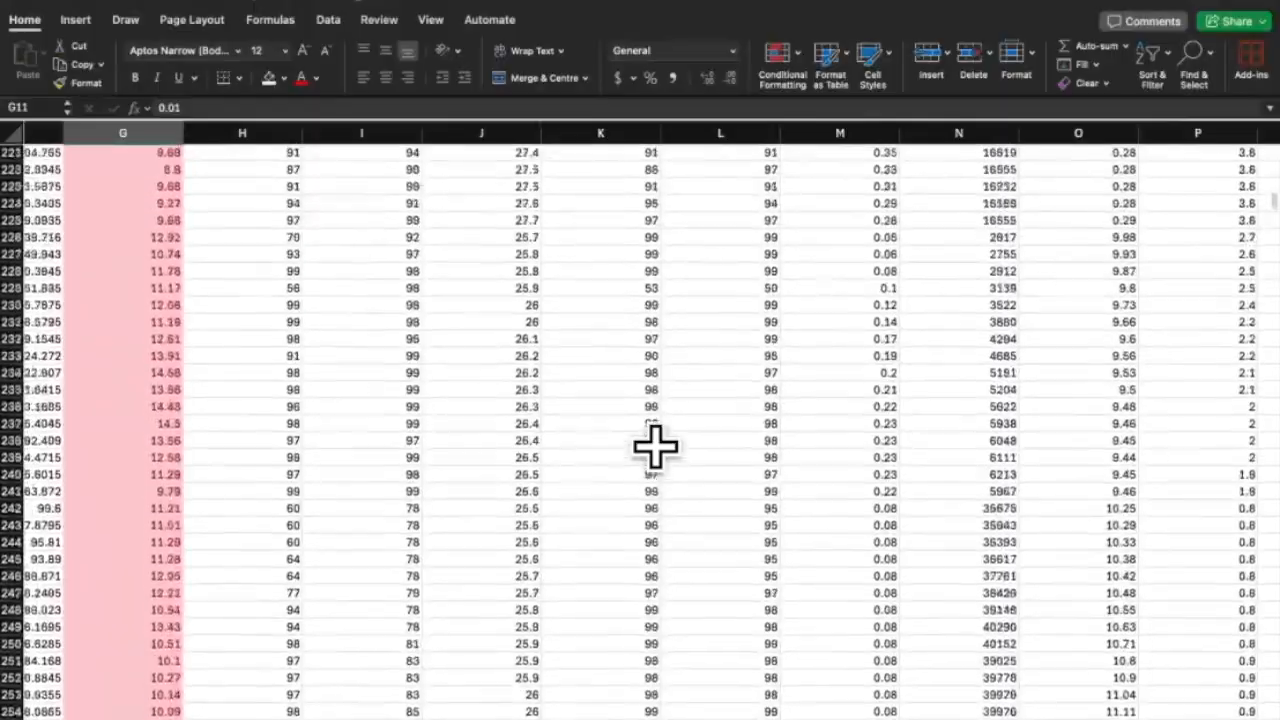
scroll(655, 447, up, 20)
scroll(655, 447, right, 4)
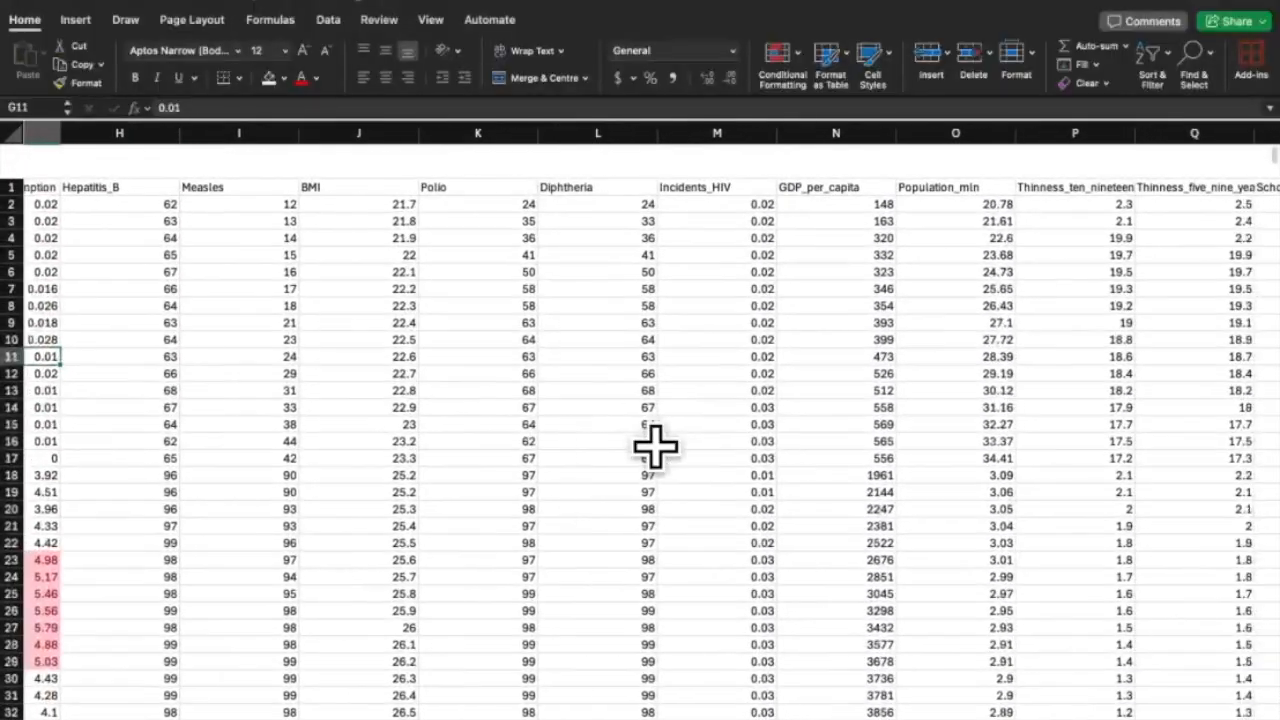
scroll(655, 447, right, 5)
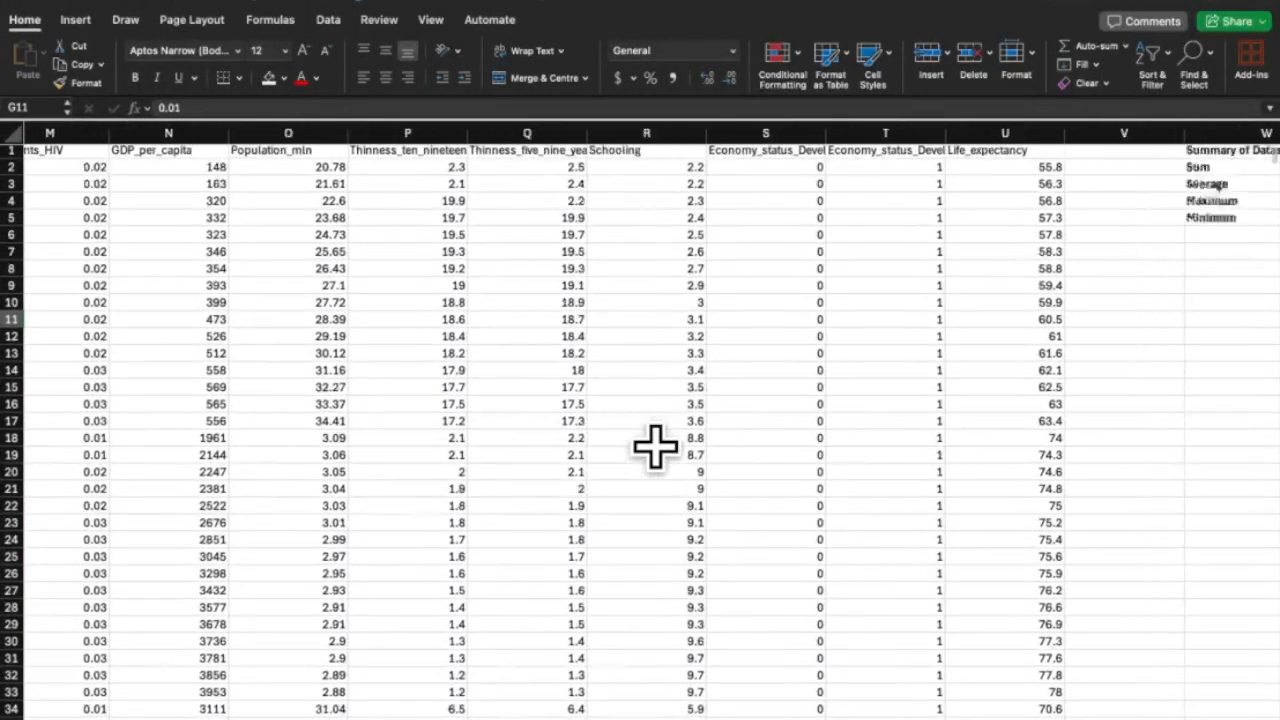
Apply a greater-than-70 rule with light red fill to cell U2 only.
click(792, 174)
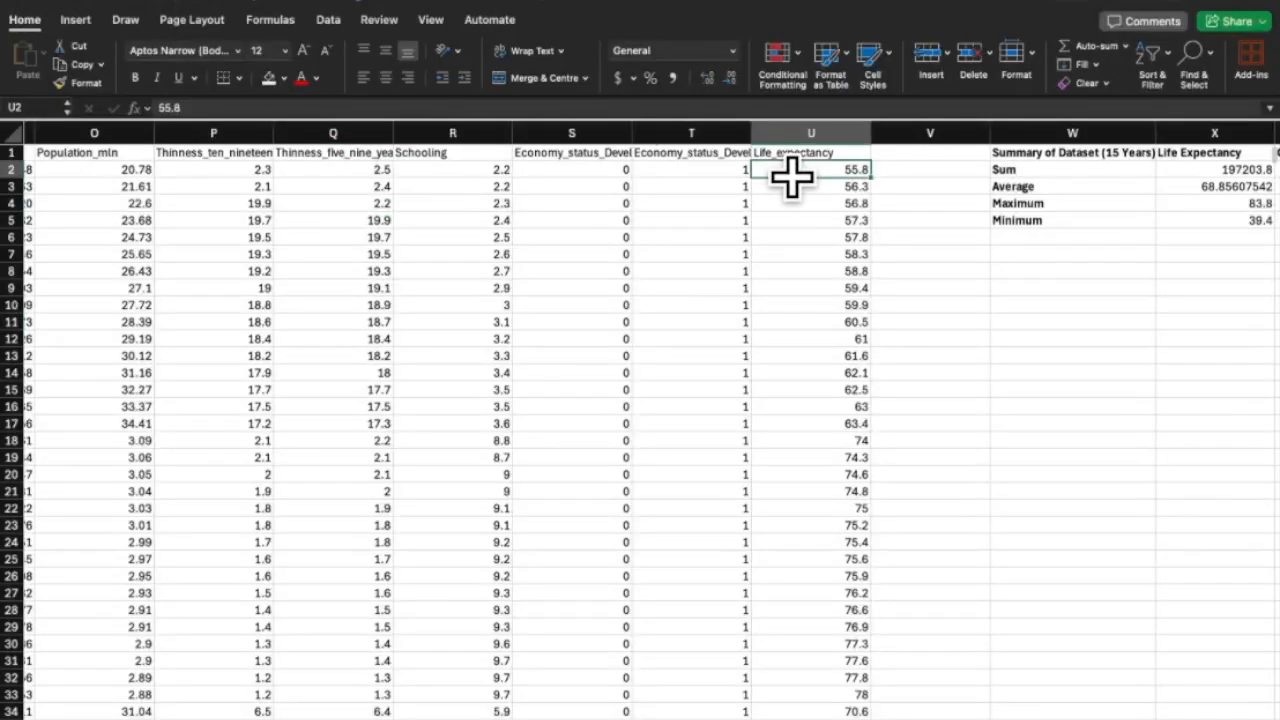
click(792, 60)
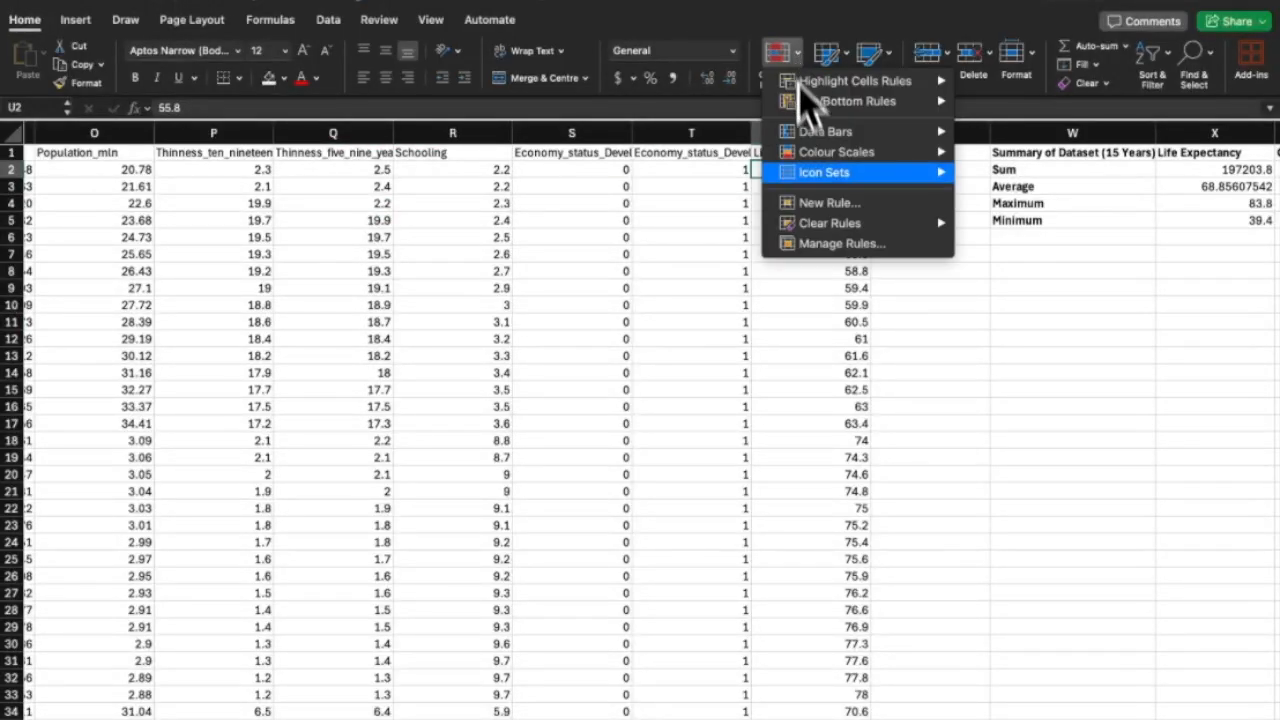
mouse_move(815, 176)
mouse_move(862, 90)
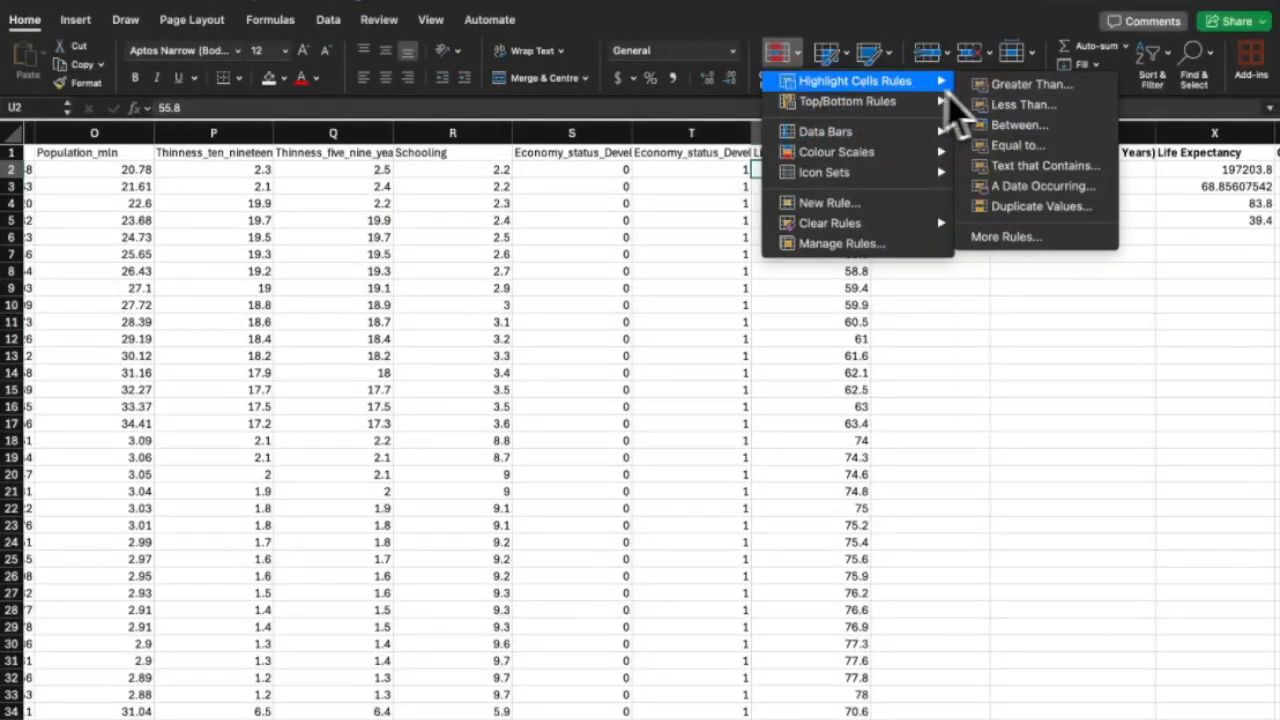
click(982, 86)
text(70)
click(560, 265)
click(540, 321)
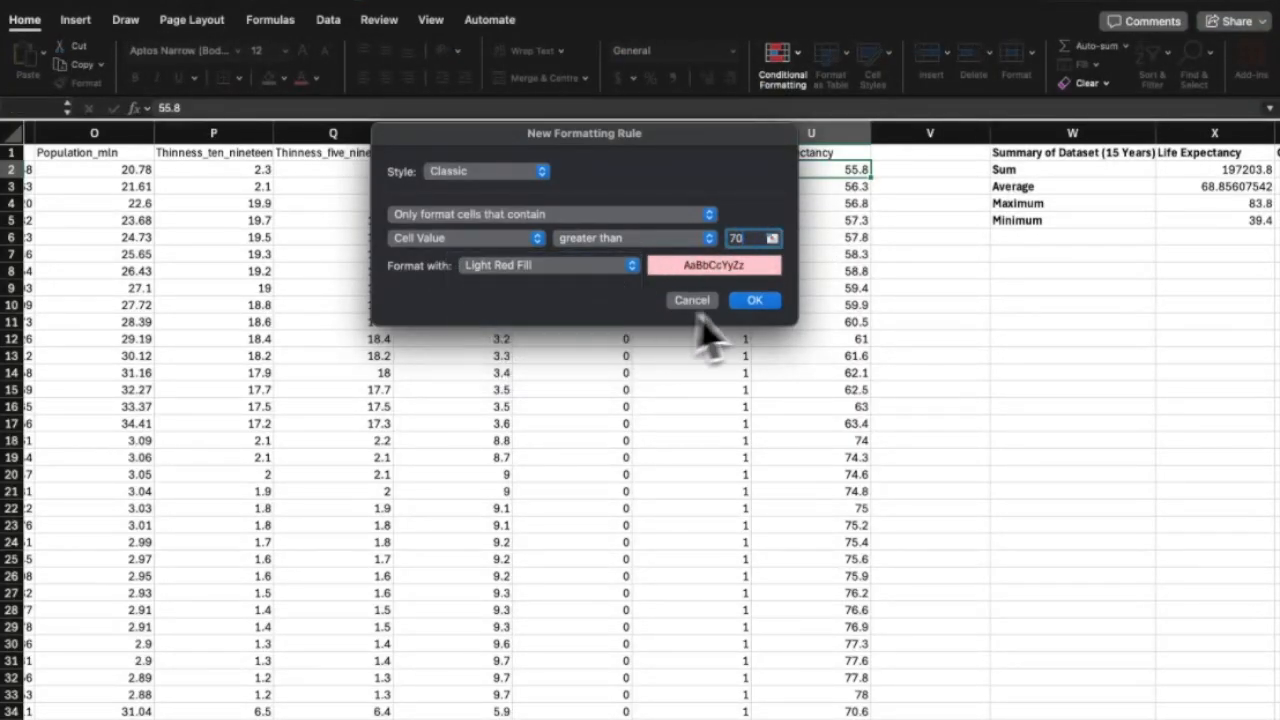
click(753, 304)
scroll(795, 375, down, 10)
scroll(798, 372, down, 15)
scroll(795, 420, up, 8)
scroll(792, 470, up, 15)
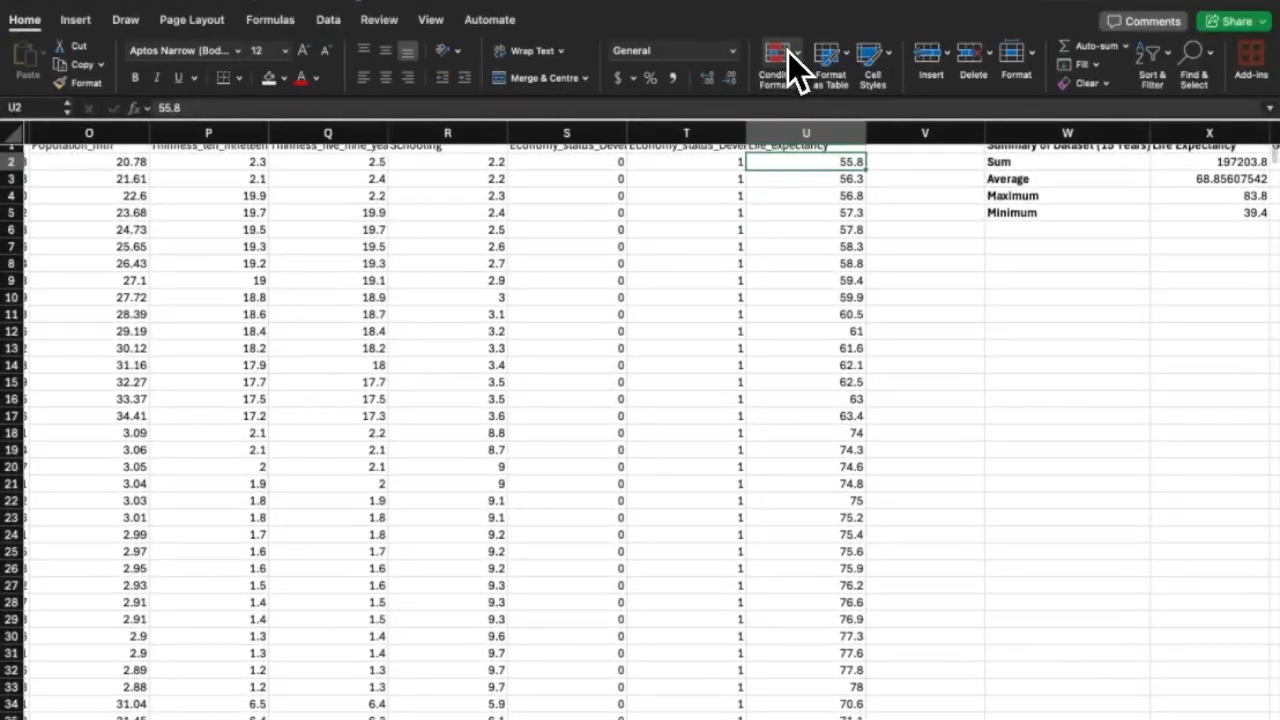
Apply a greater-than-70 rule to all of column U with yellow fill and dark yellow text.
click(790, 53)
click(777, 131)
click(780, 133)
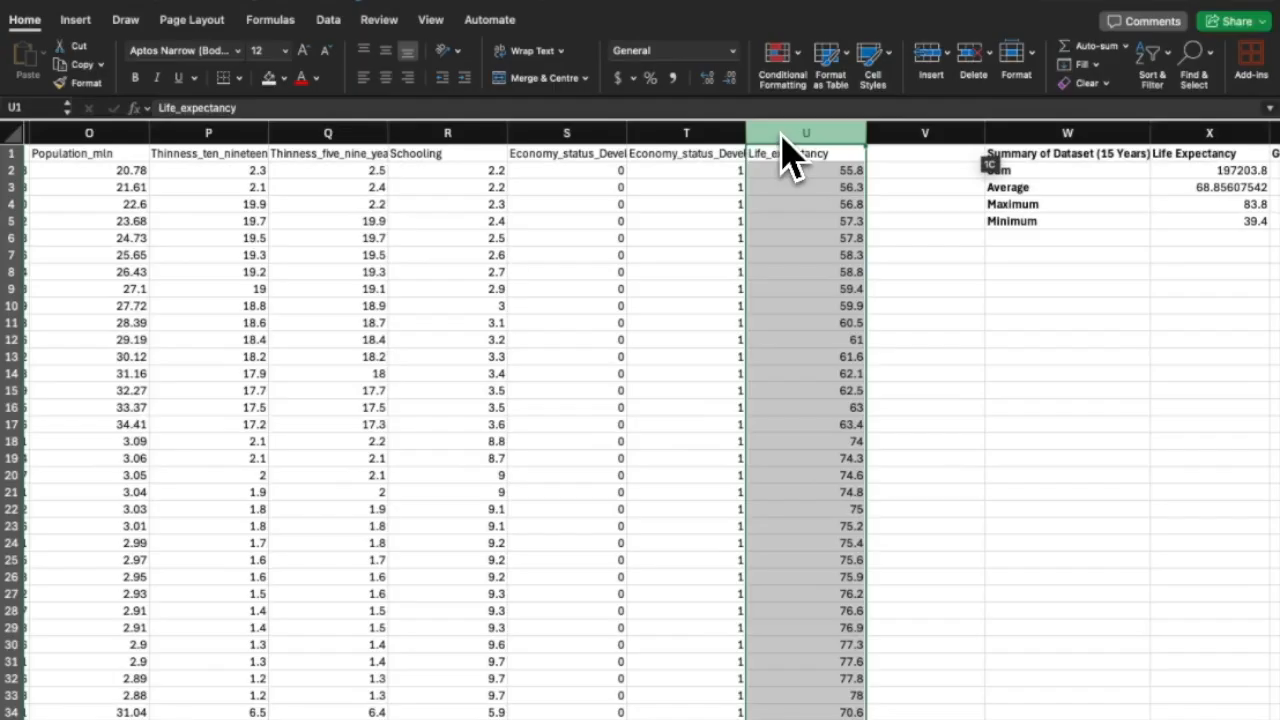
click(783, 72)
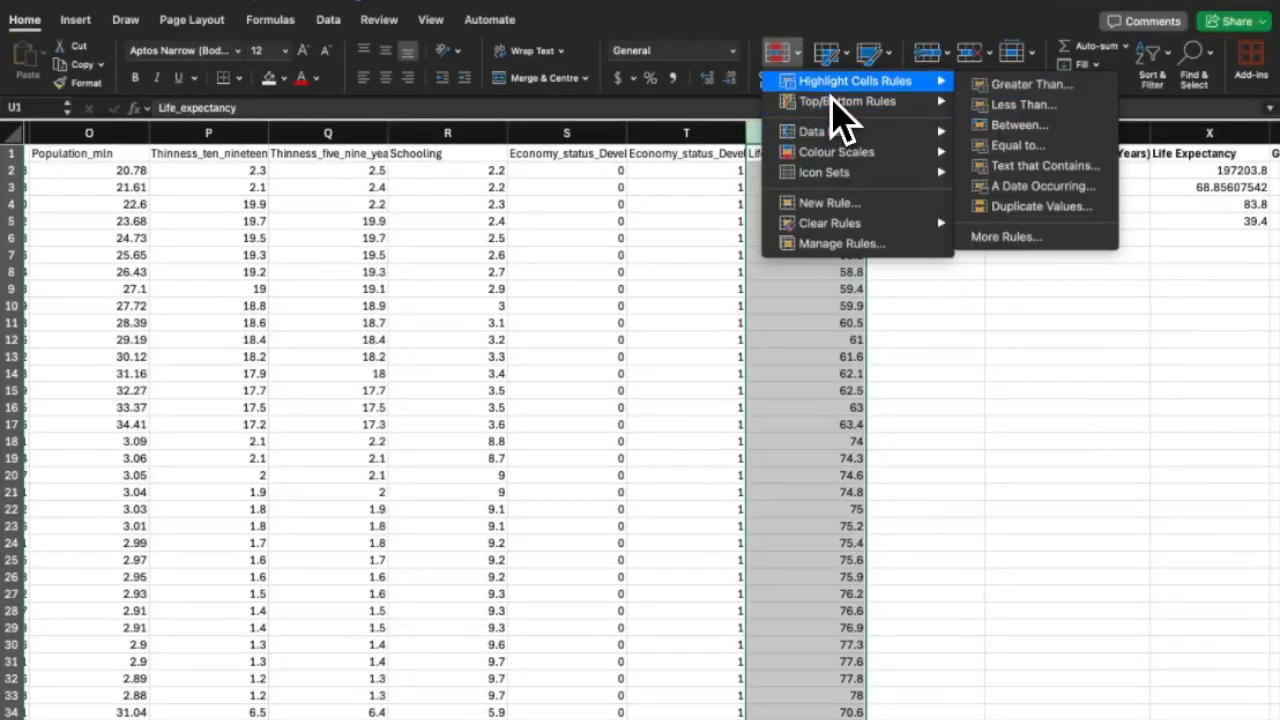
click(1038, 88)
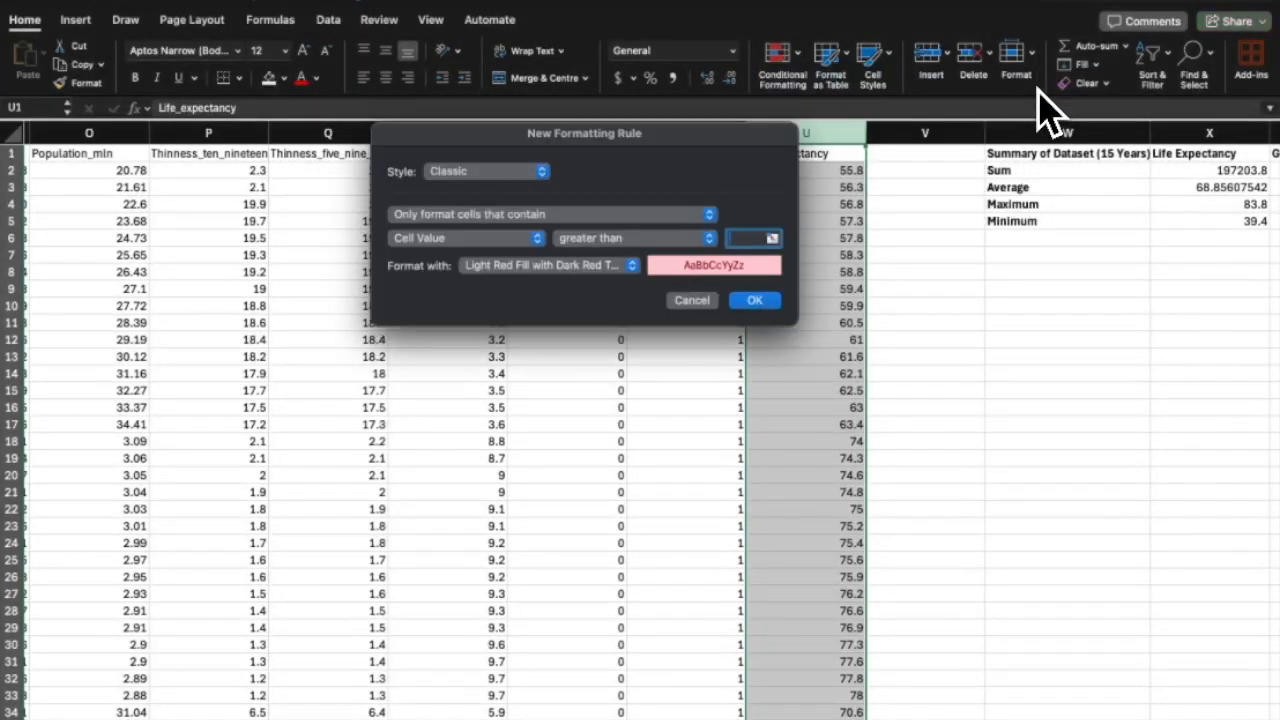
text(70)
click(614, 268)
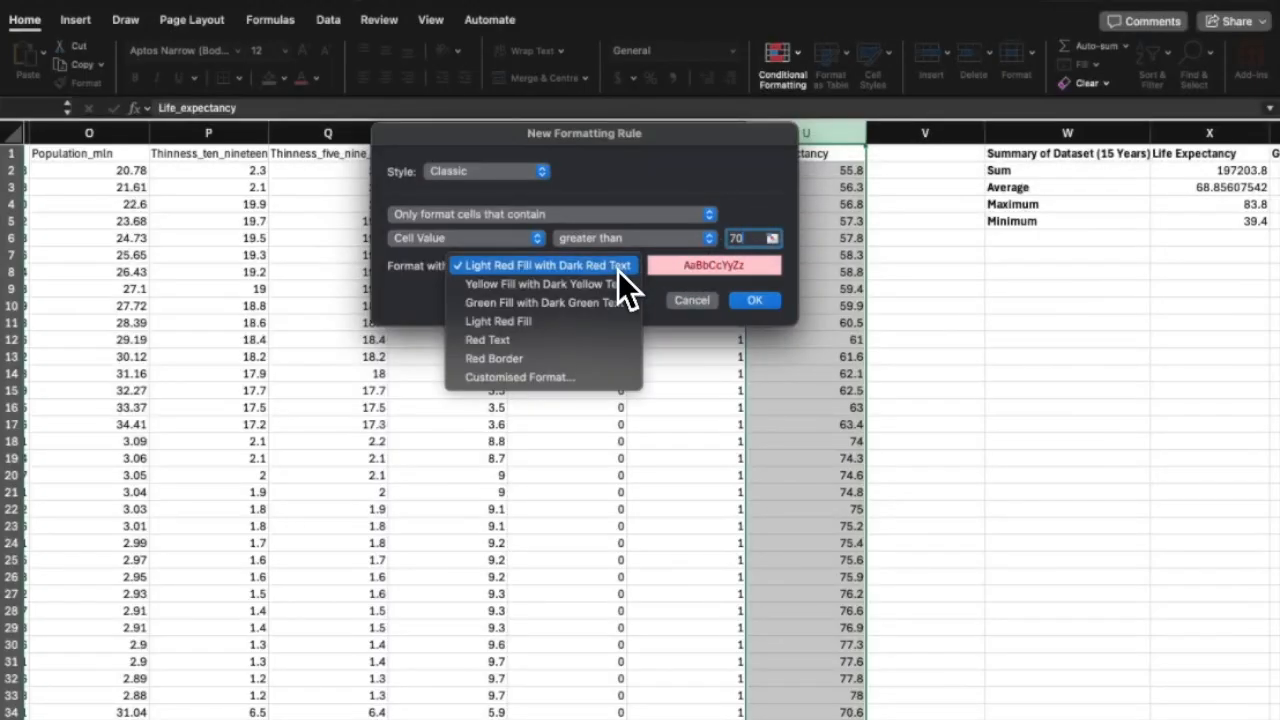
click(603, 289)
click(753, 301)
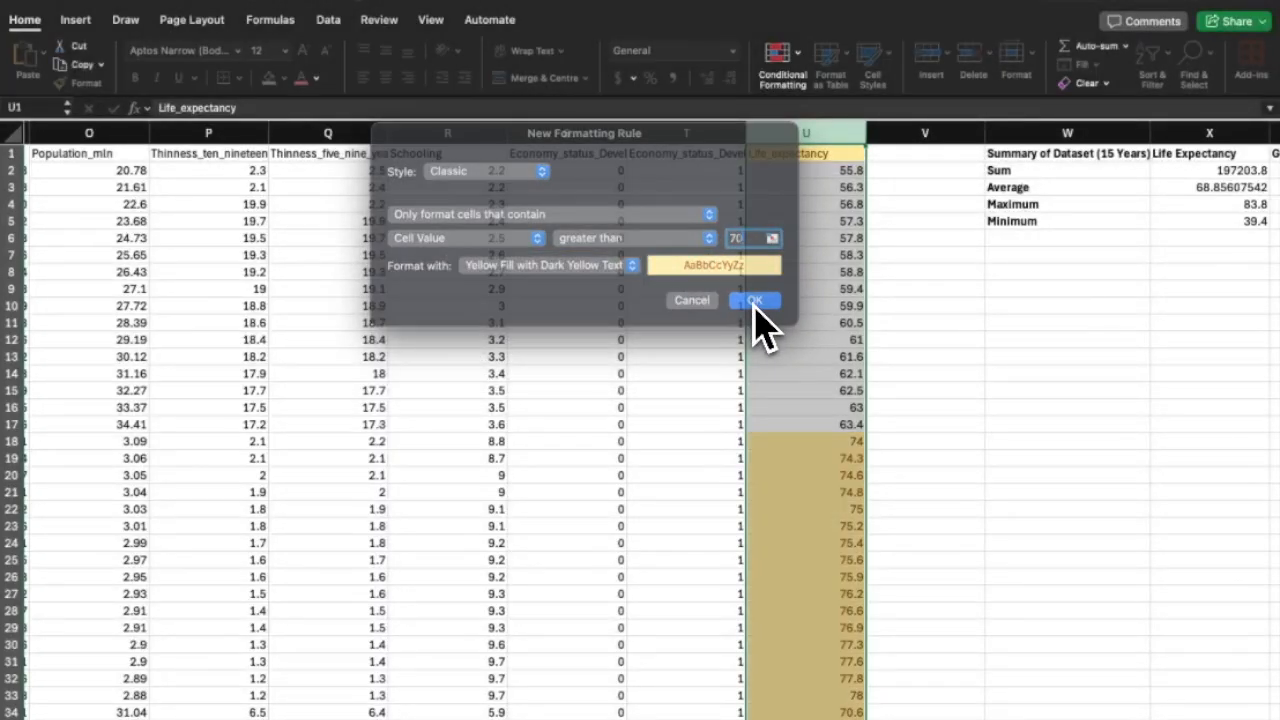
Check the highlighted Life_expectancy values, such as cell U69.
scroll(830, 402, down, 5)
scroll(830, 402, down, 10)
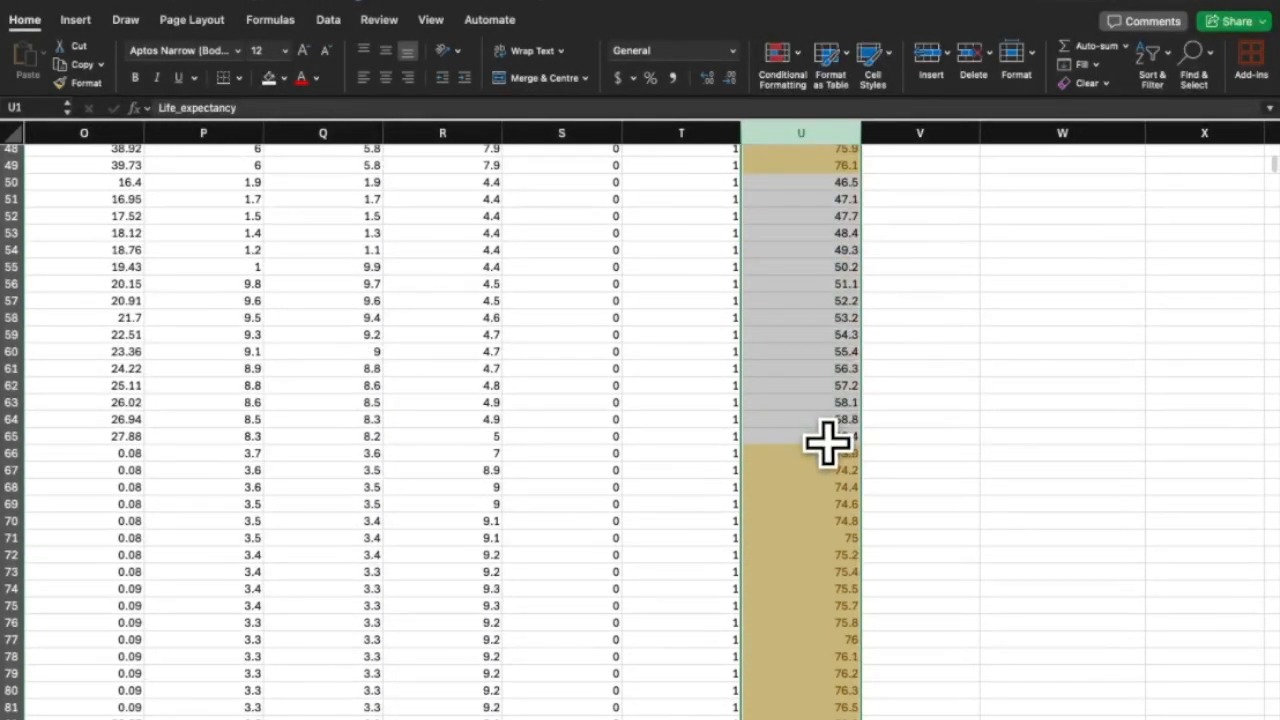
click(826, 500)
scroll(826, 499, left, 6)
scroll(826, 500, left, 2)
scroll(826, 500, right, 10)
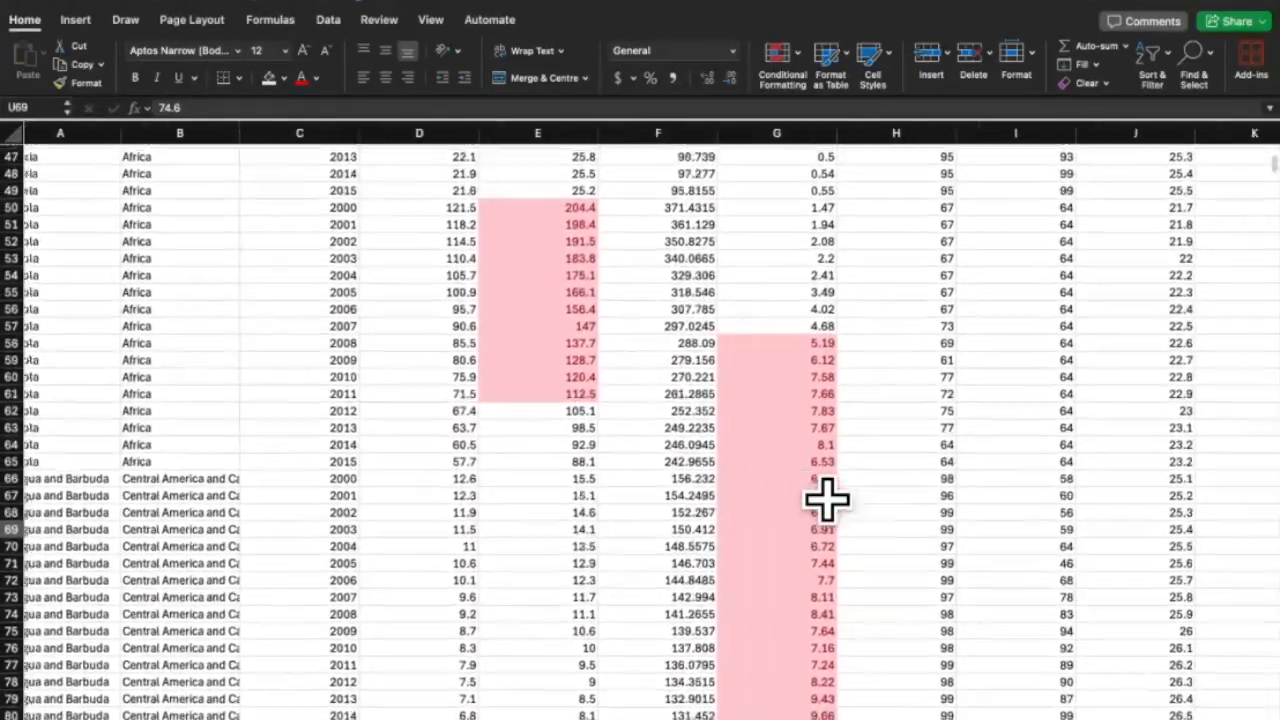
scroll(826, 500, down, 4)
scroll(826, 500, down, 20)
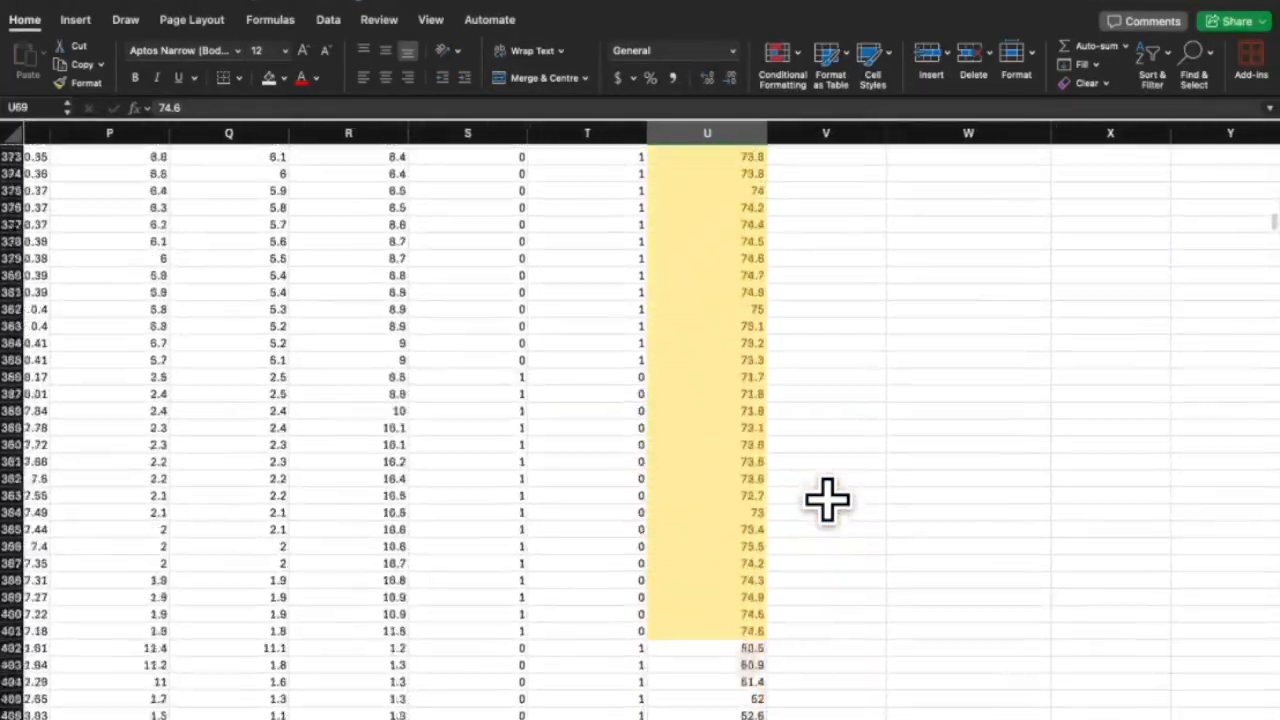
scroll(826, 500, left, 10)
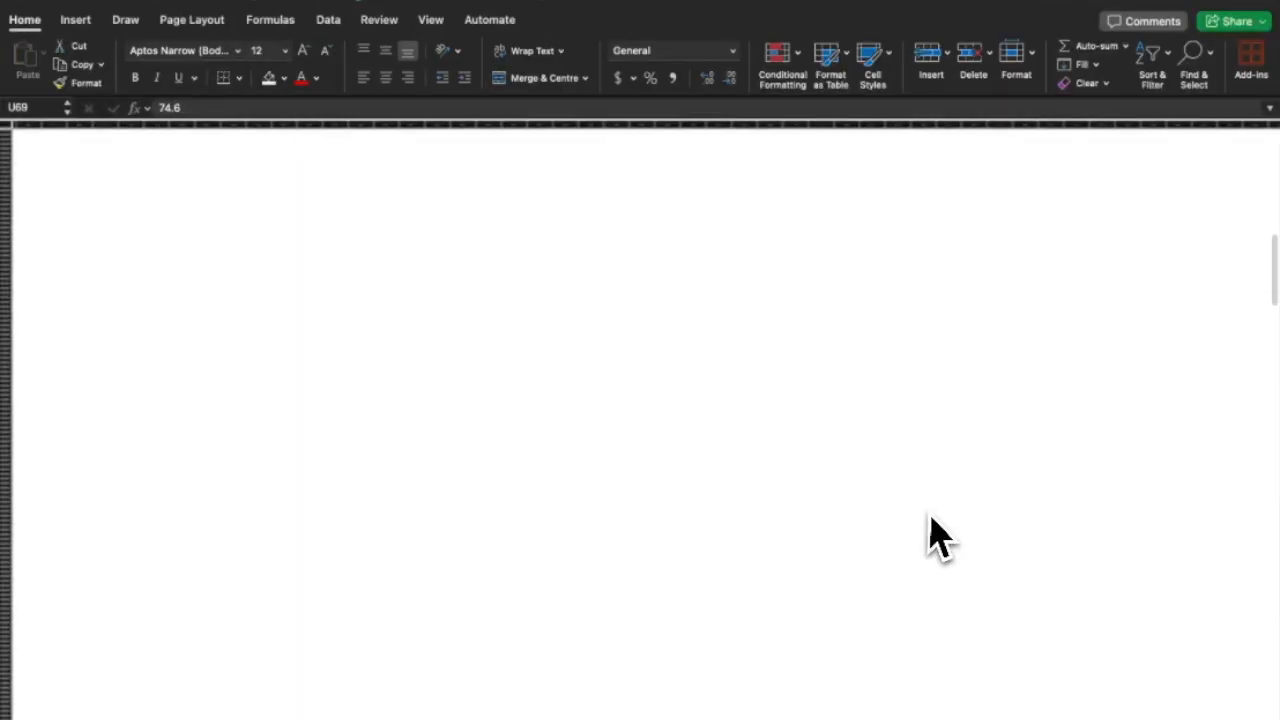
scroll(135, 395, up, 5)
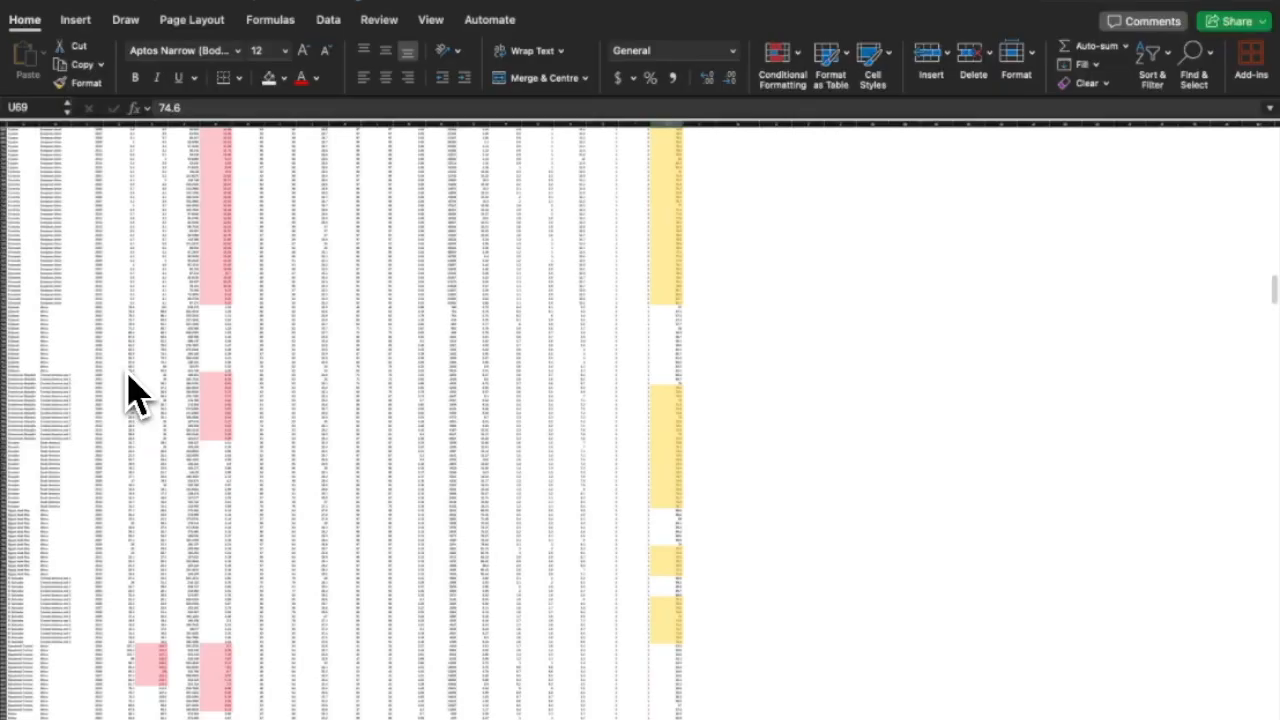
Stop sharing the Mac screen, minimise OBS, and launch Access from Windows search.
click(860, 4)
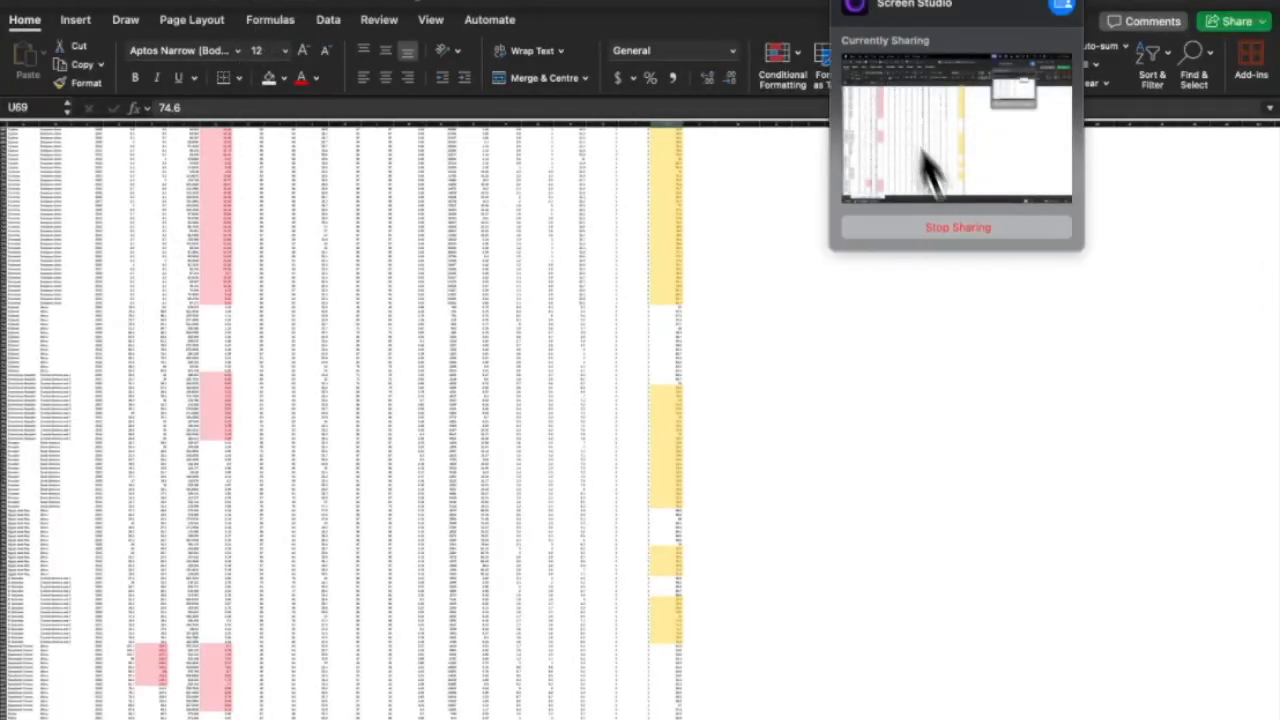
click(952, 225)
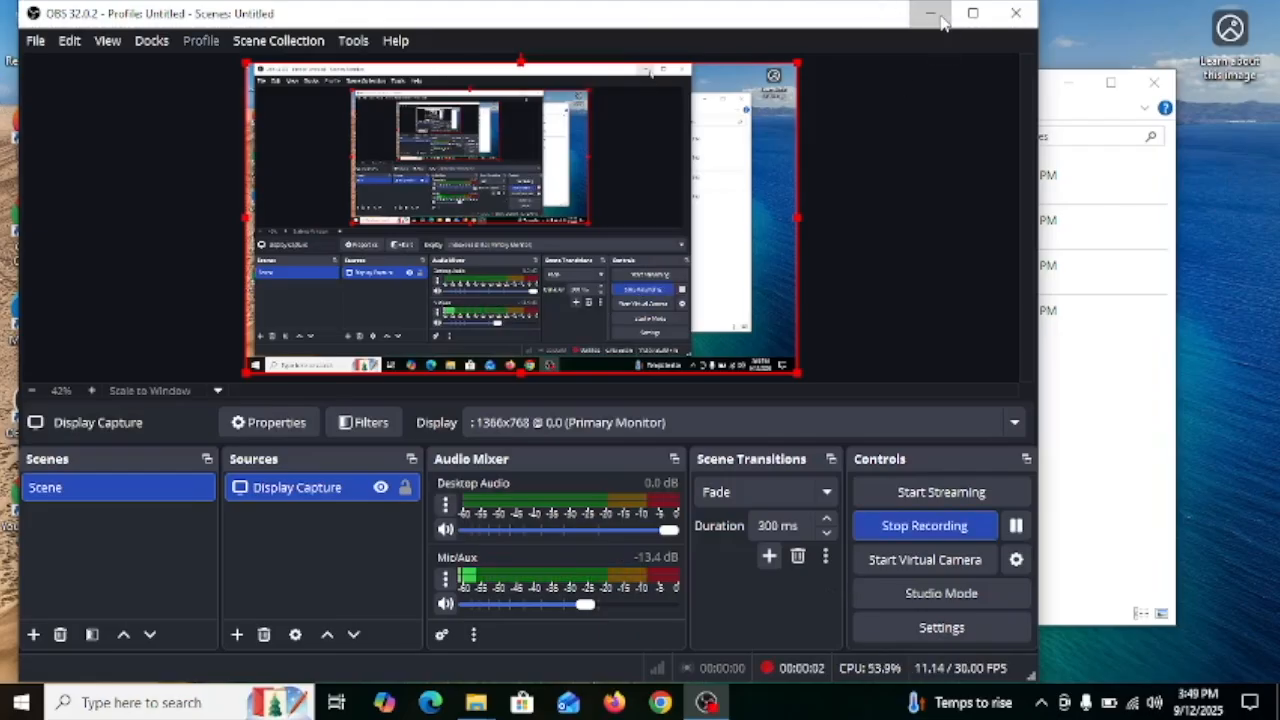
click(941, 20)
drag(757, 443, 641, 612)
click(150, 702)
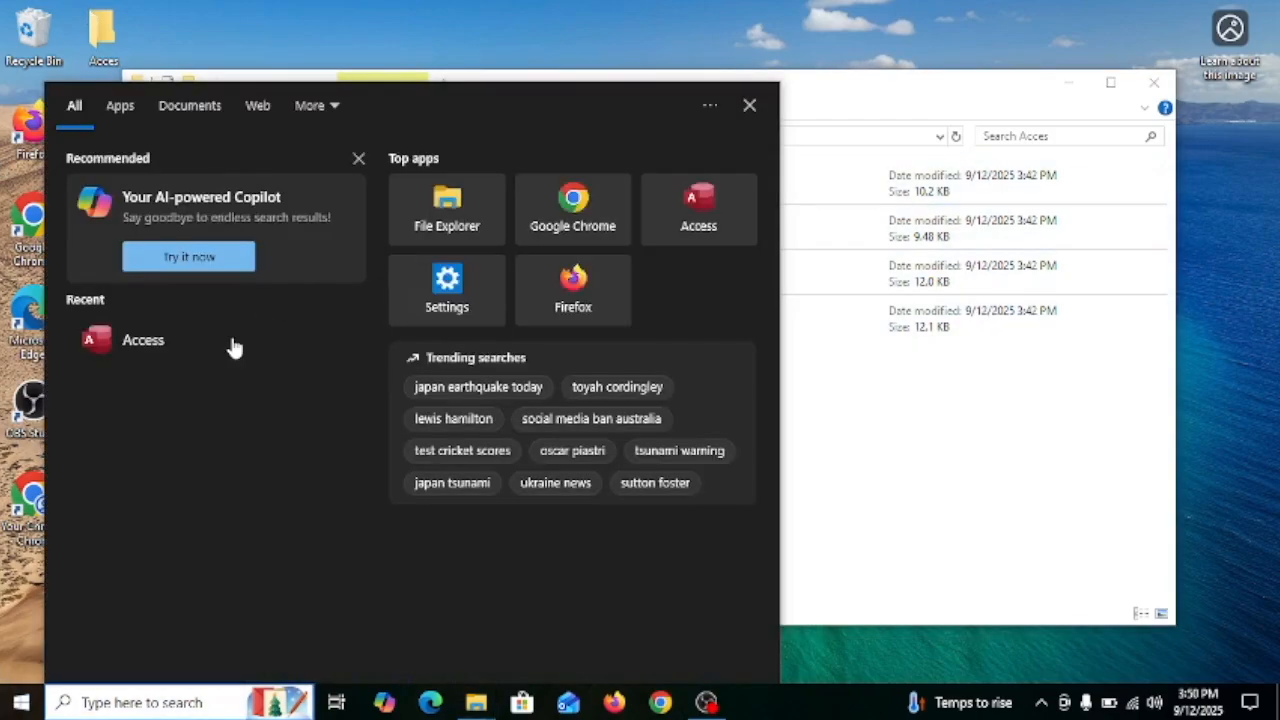
click(232, 347)
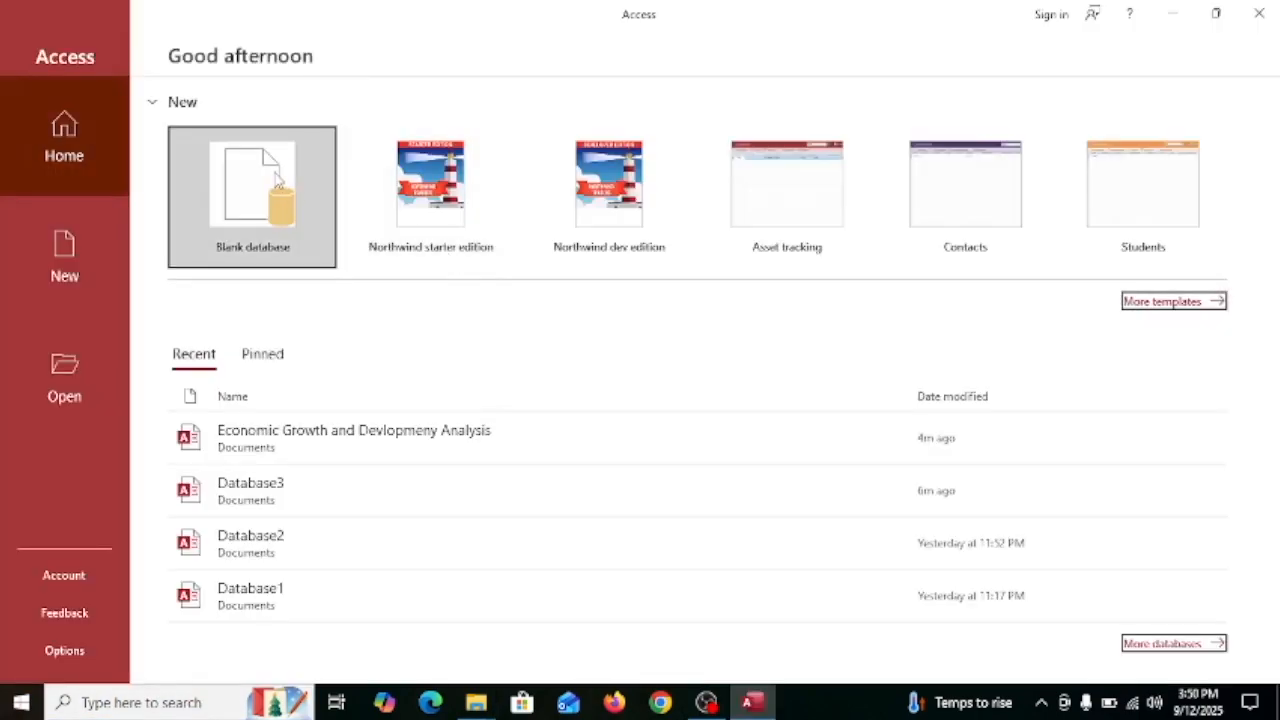
Create the blank database Economic Development and Growth Analysis and discard the empty Table1.
click(278, 178)
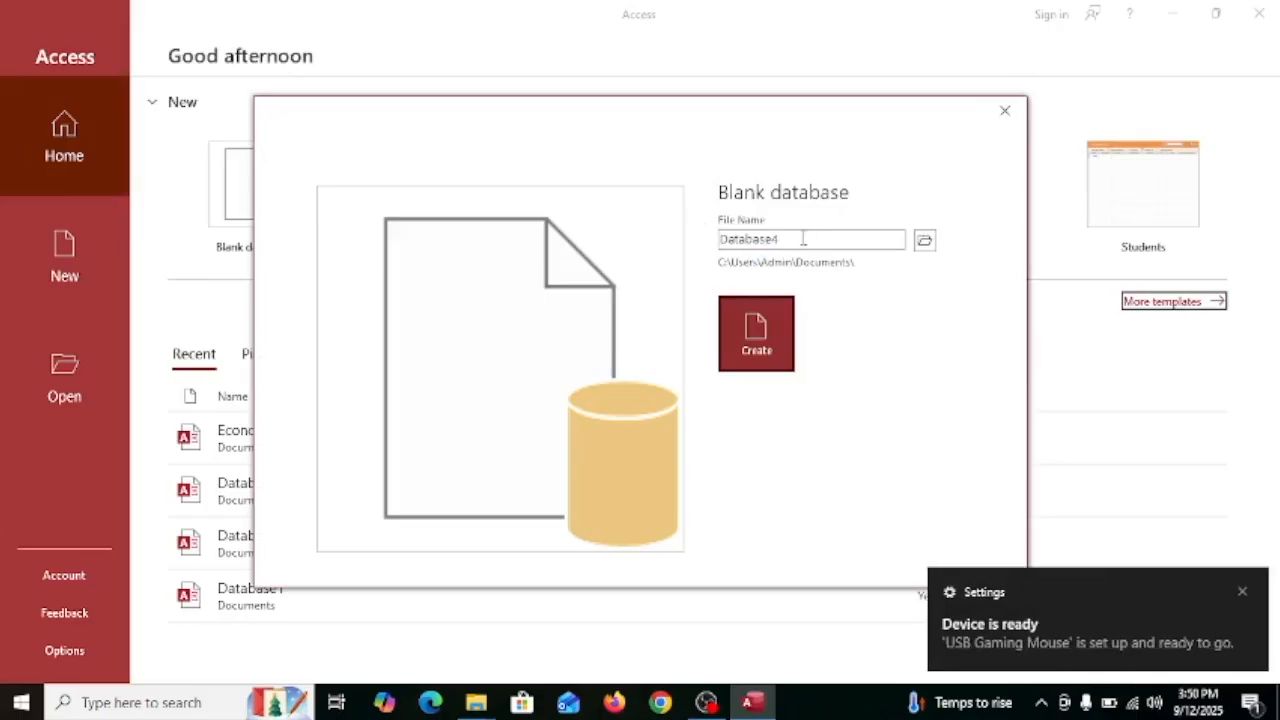
click(1257, 590)
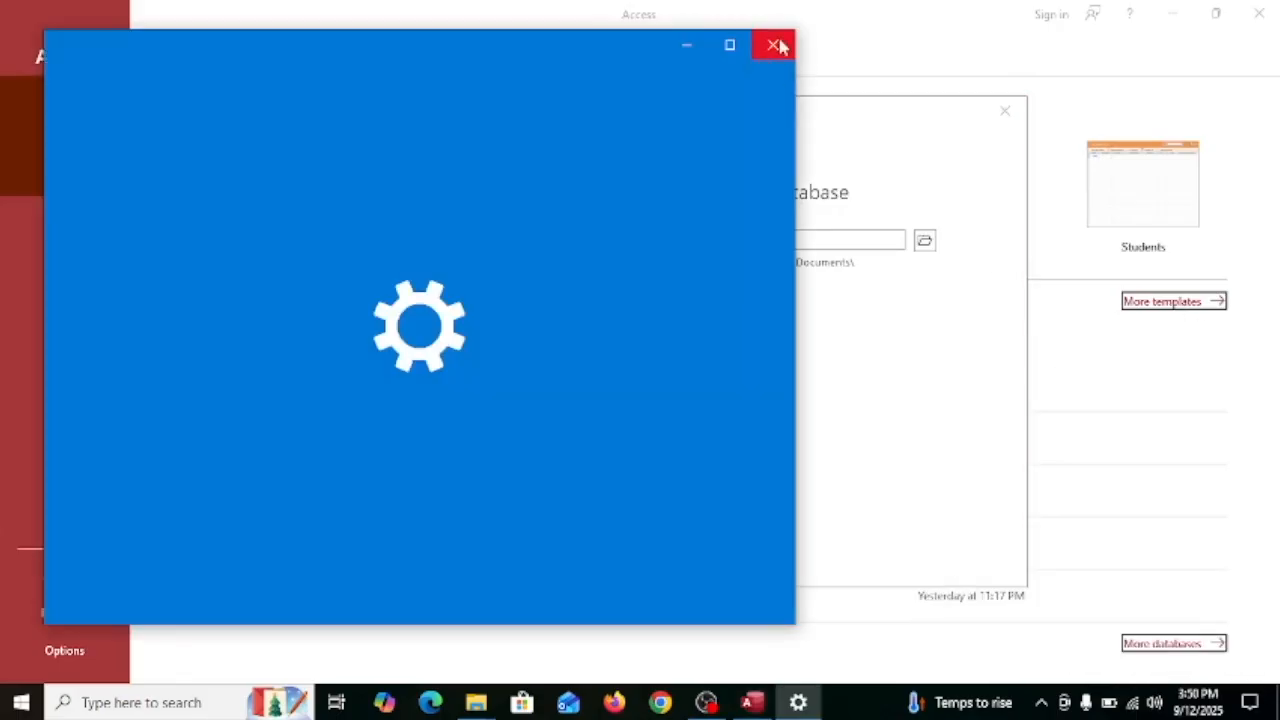
click(776, 45)
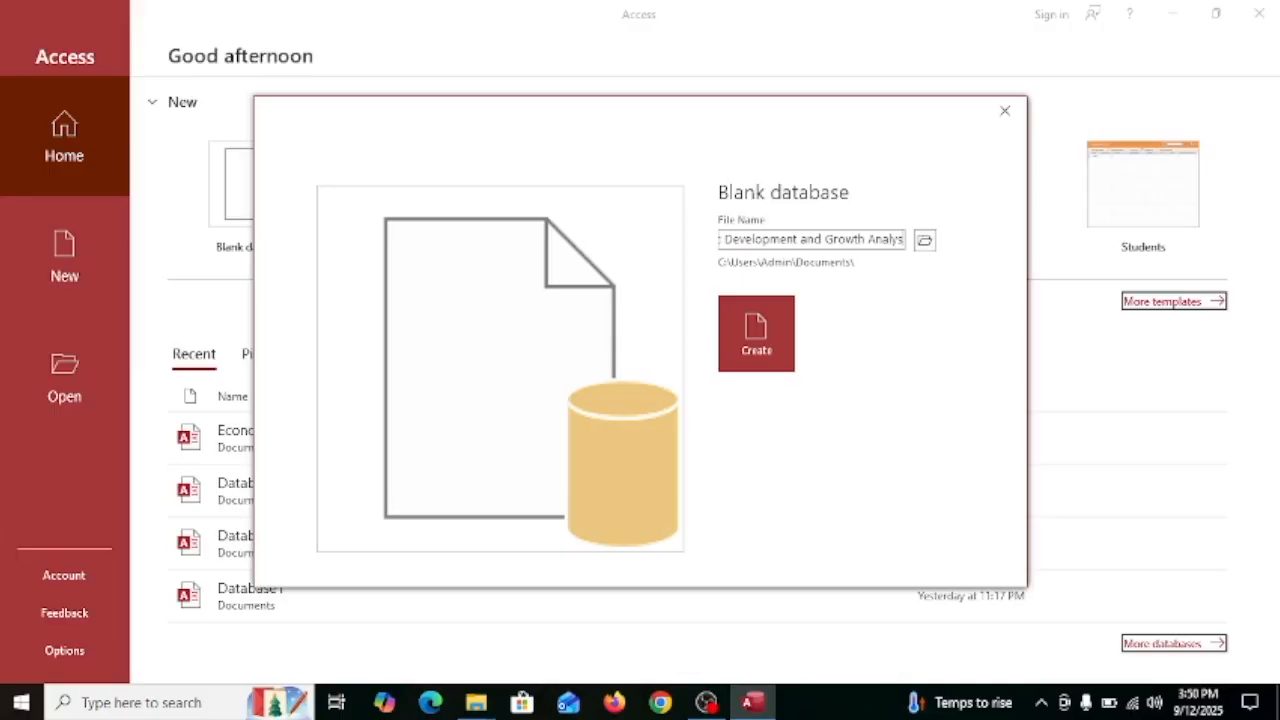
click(766, 334)
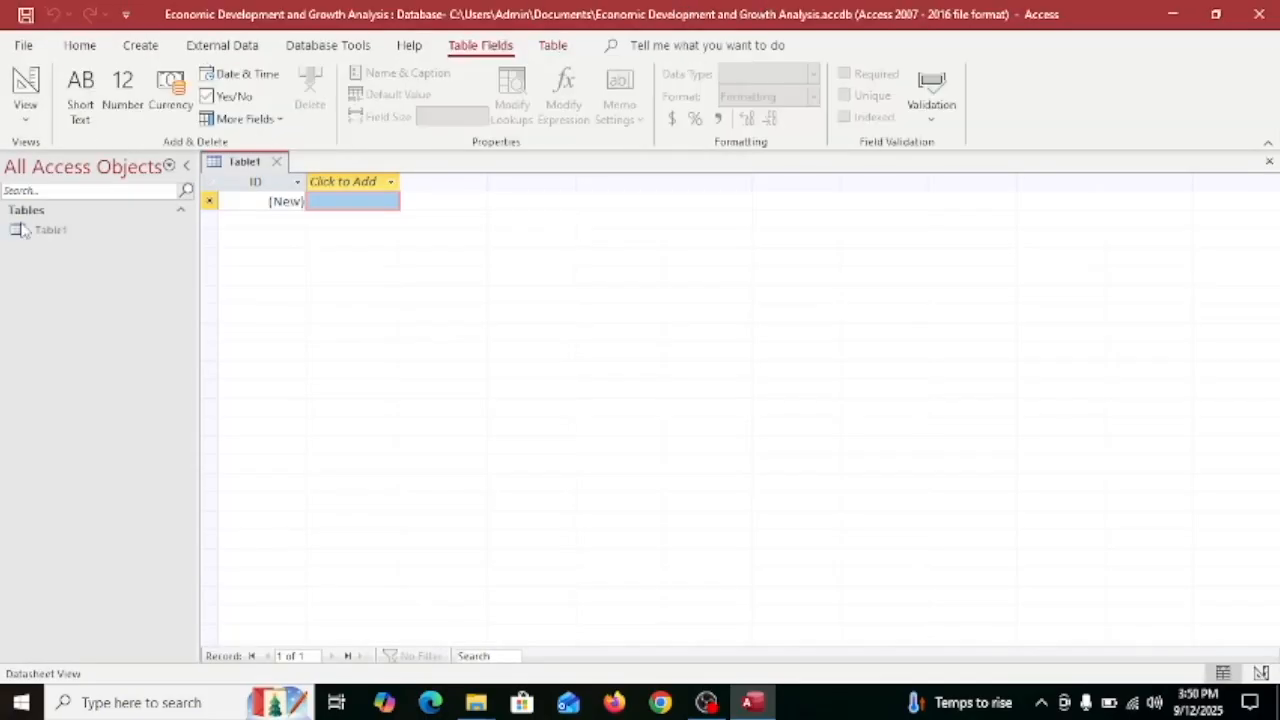
click(282, 163)
Choose Economic Growth Indicators.xlsx from the Desktop Acces folder as the Excel import source.
click(137, 46)
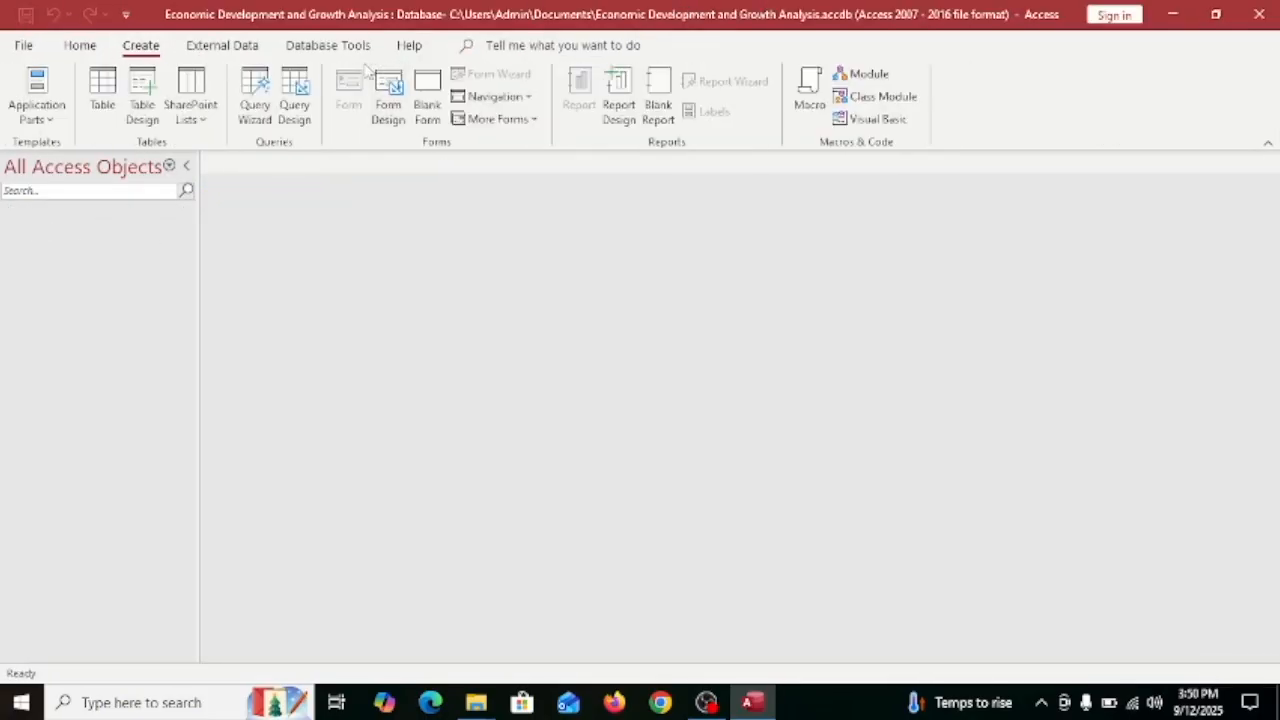
click(80, 46)
click(222, 45)
click(32, 105)
click(252, 200)
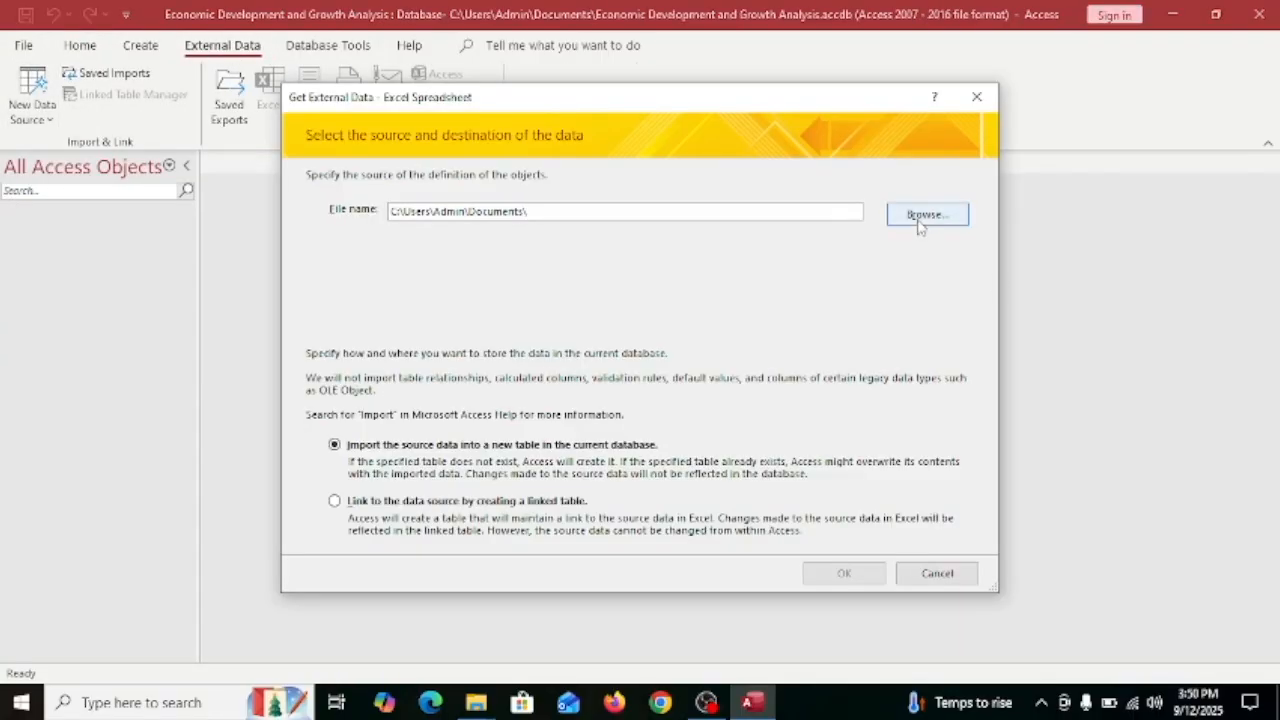
click(922, 215)
click(358, 214)
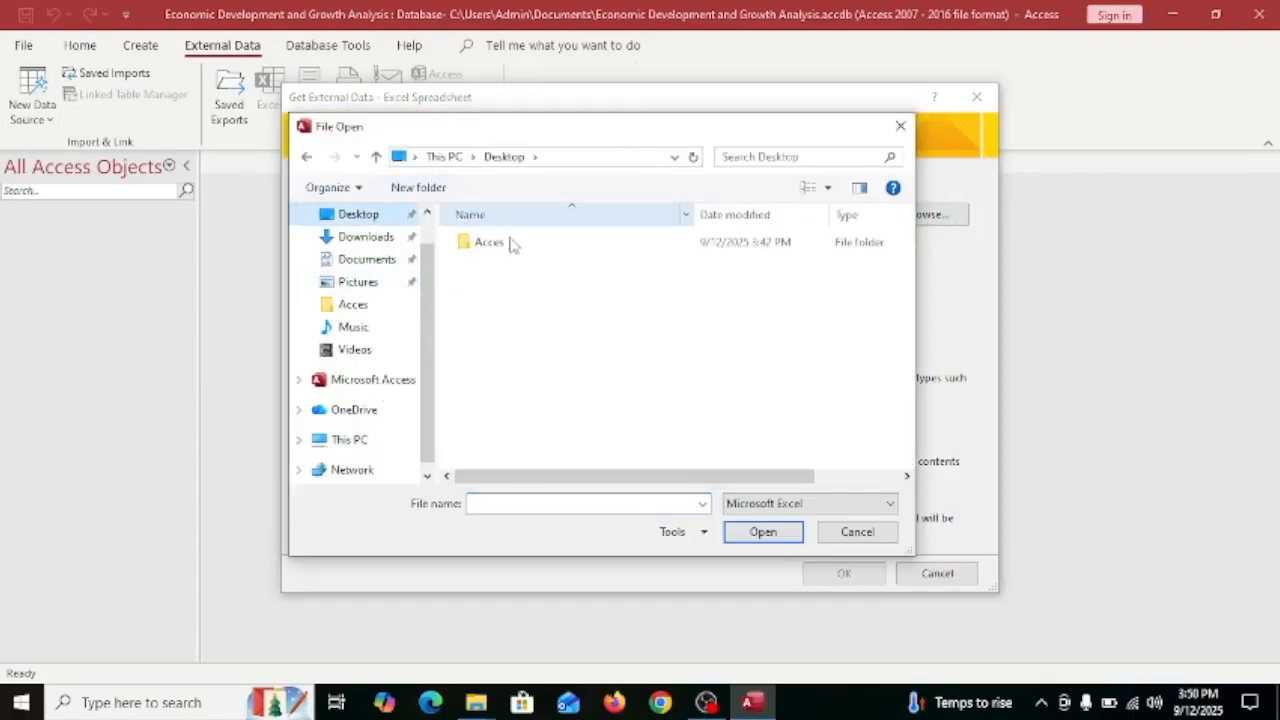
double_click(512, 245)
click(543, 262)
click(765, 533)
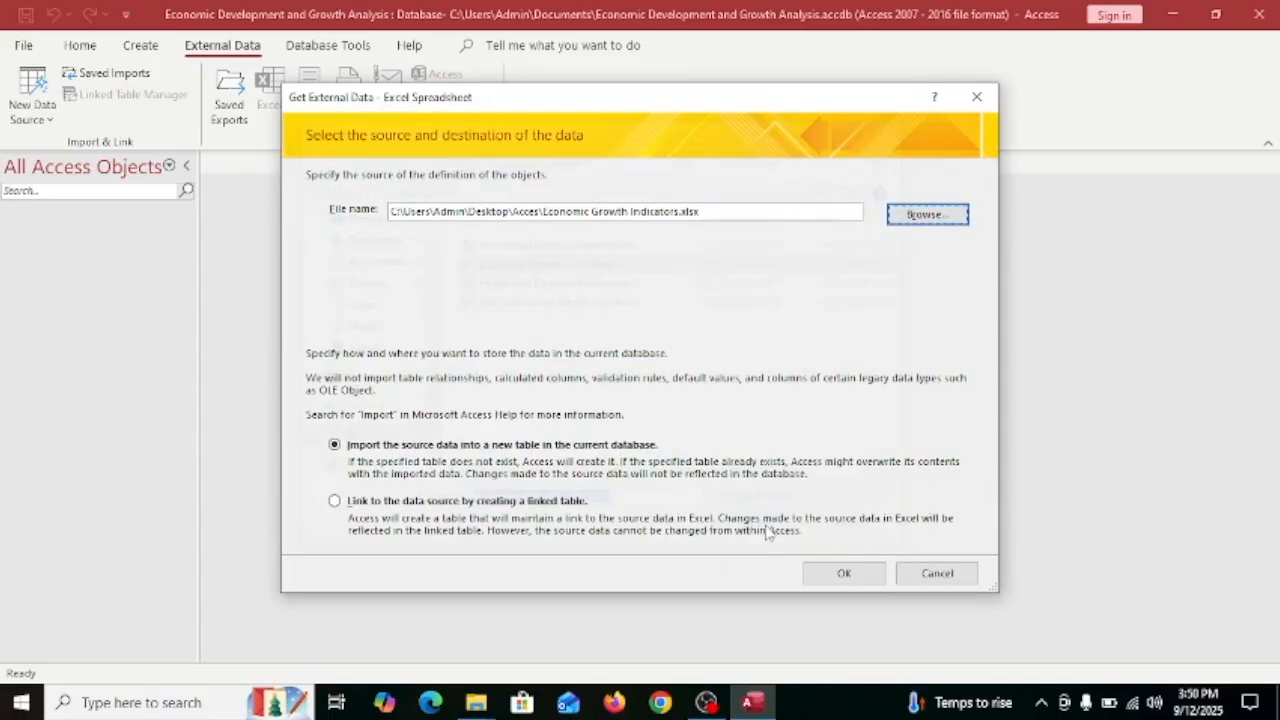
click(820, 580)
Finish the import as table Economic Growth with Years as the primary key.
click(836, 537)
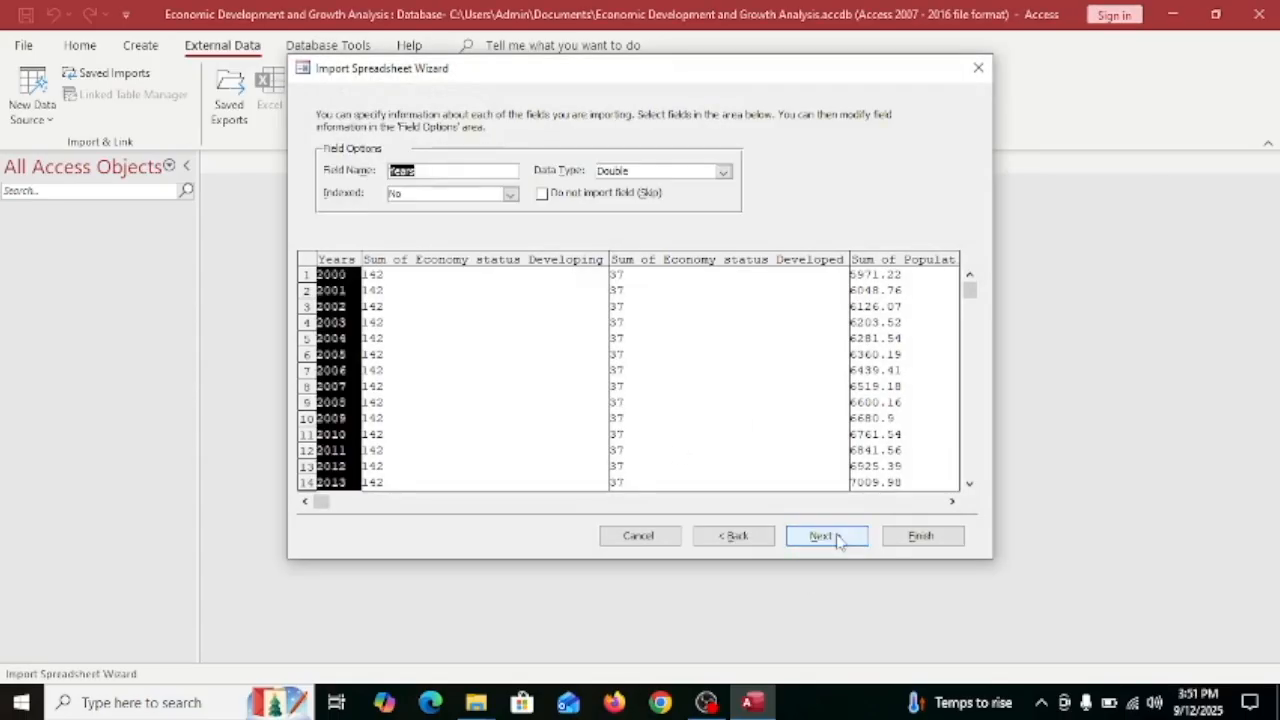
click(838, 537)
click(522, 186)
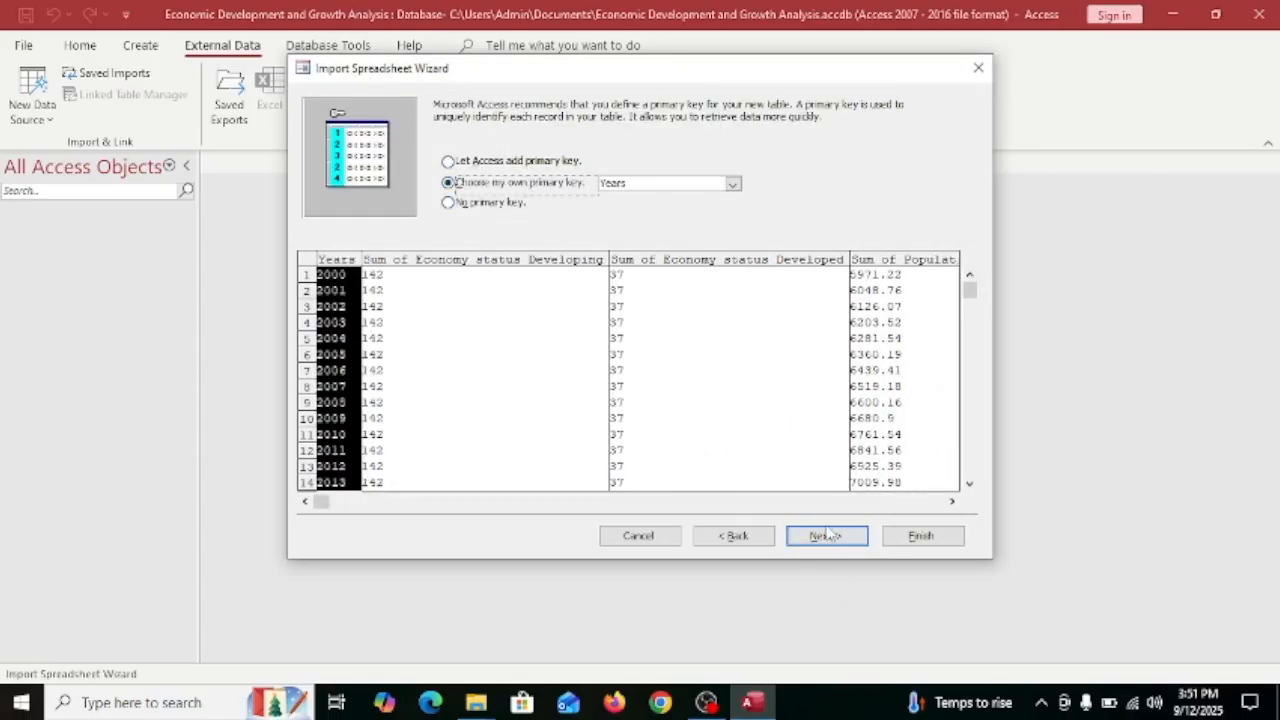
click(820, 537)
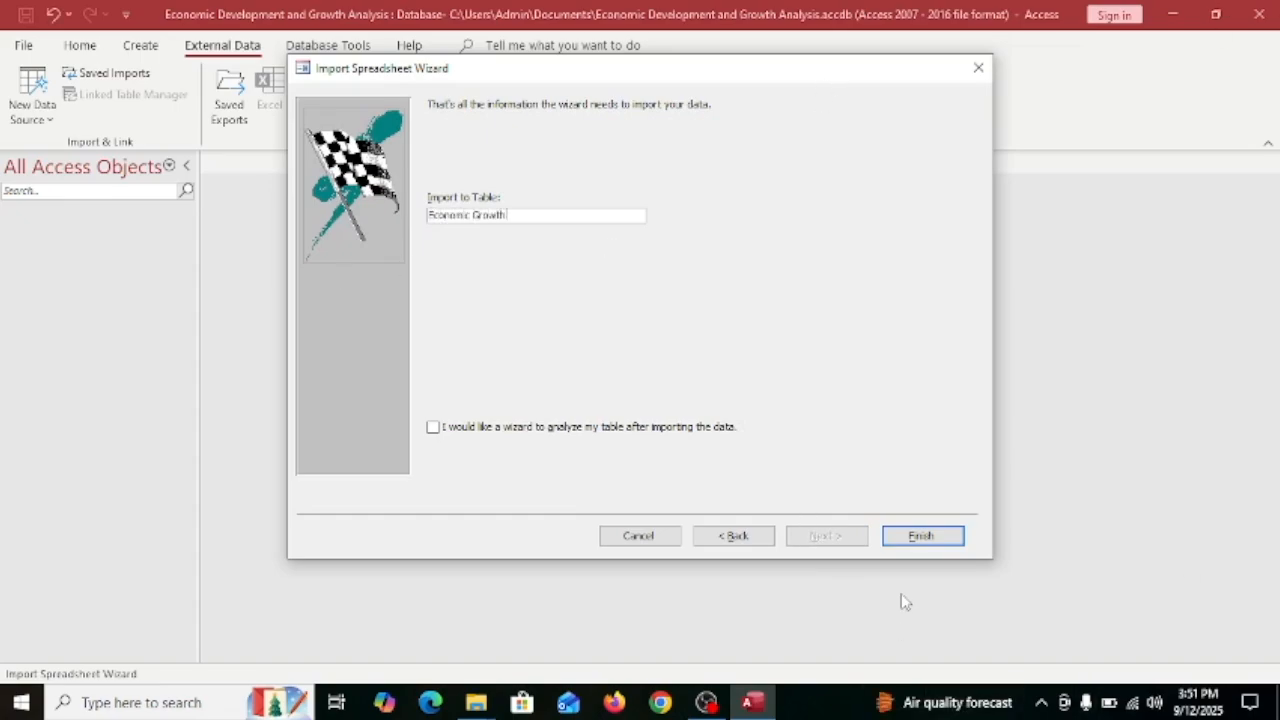
click(915, 535)
click(958, 576)
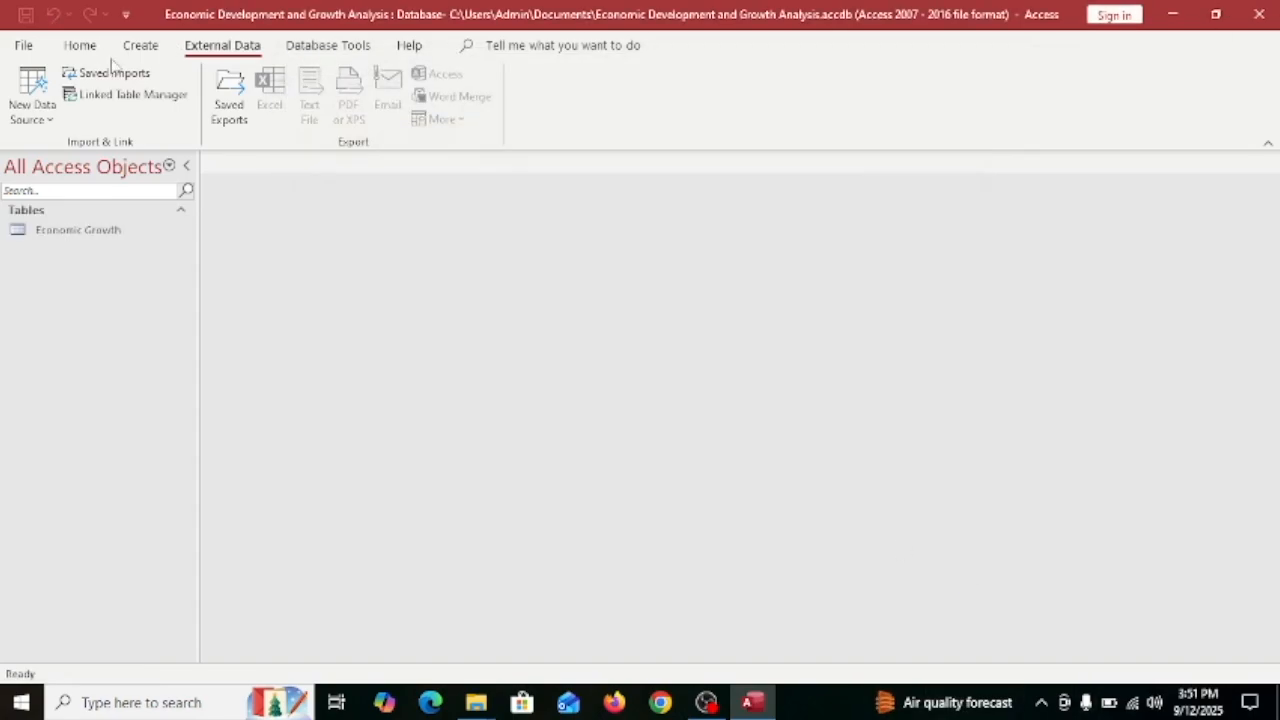
click(32, 95)
Choose Economic Development Indicator.xlsx as the next Excel import source.
mouse_move(171, 157)
click(257, 170)
click(927, 214)
click(514, 246)
click(766, 531)
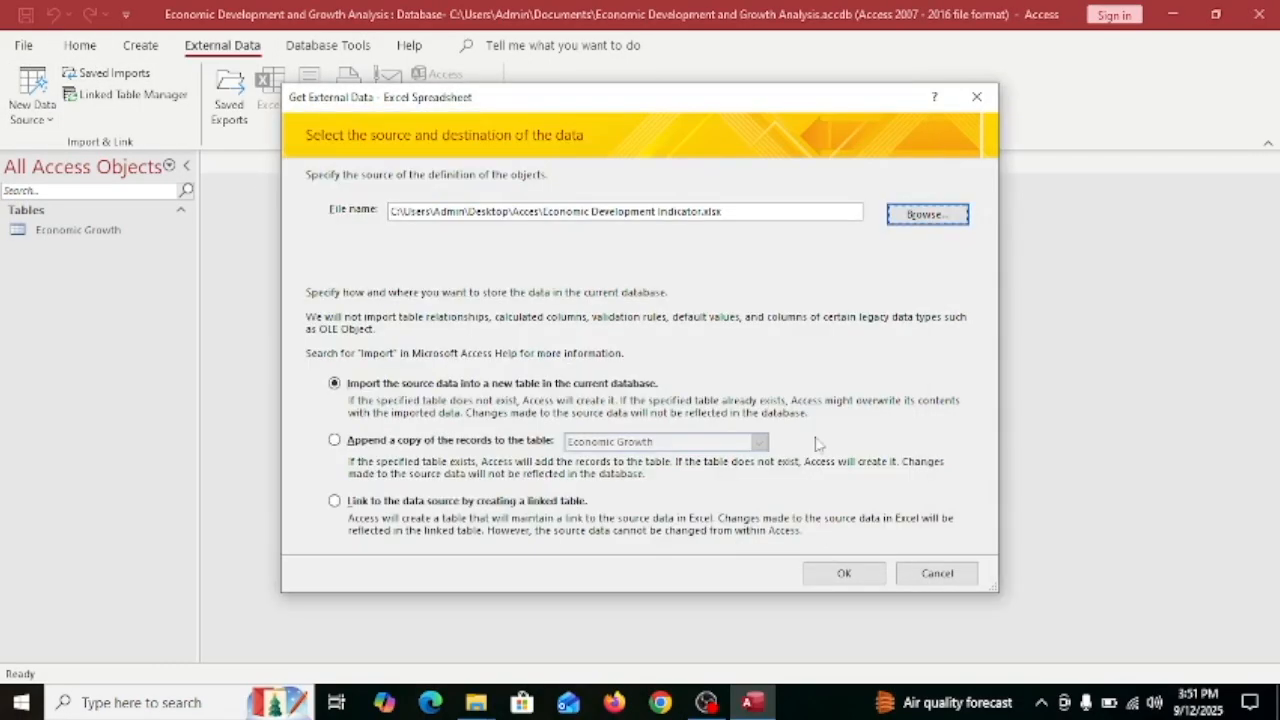
click(844, 573)
Finish the import with Average of Life_expectancy set as the primary key.
click(820, 537)
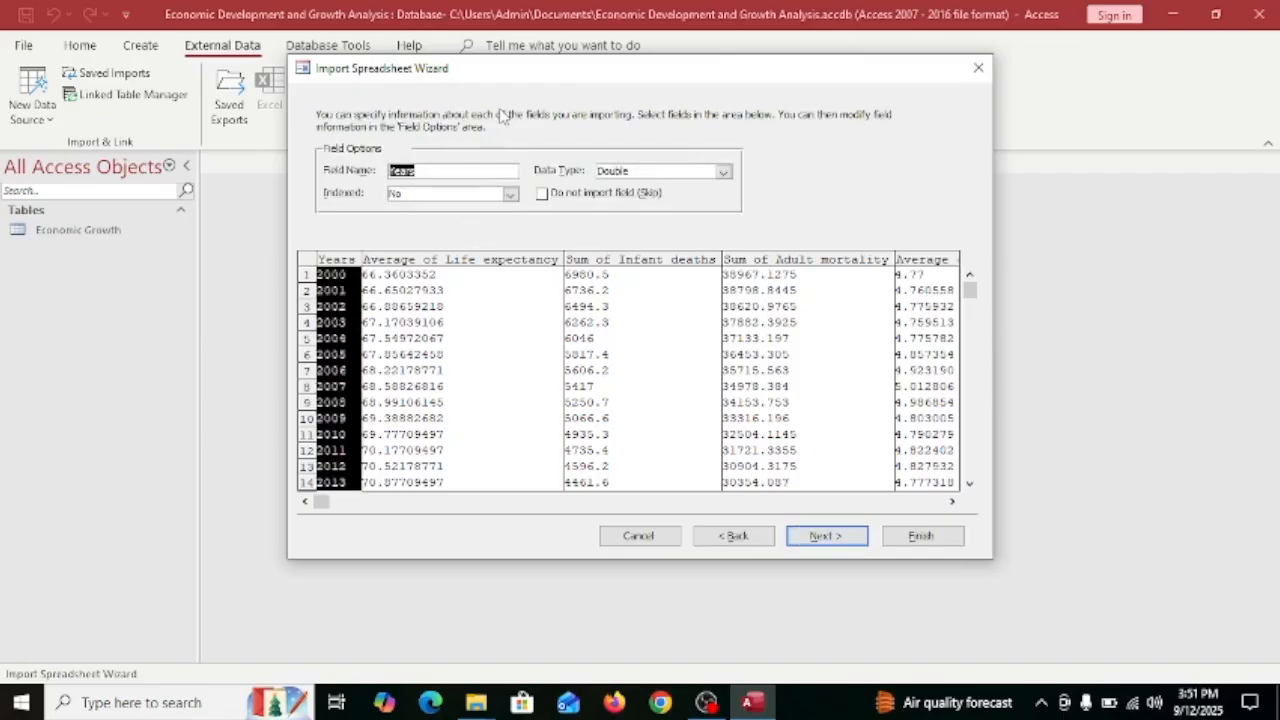
click(483, 262)
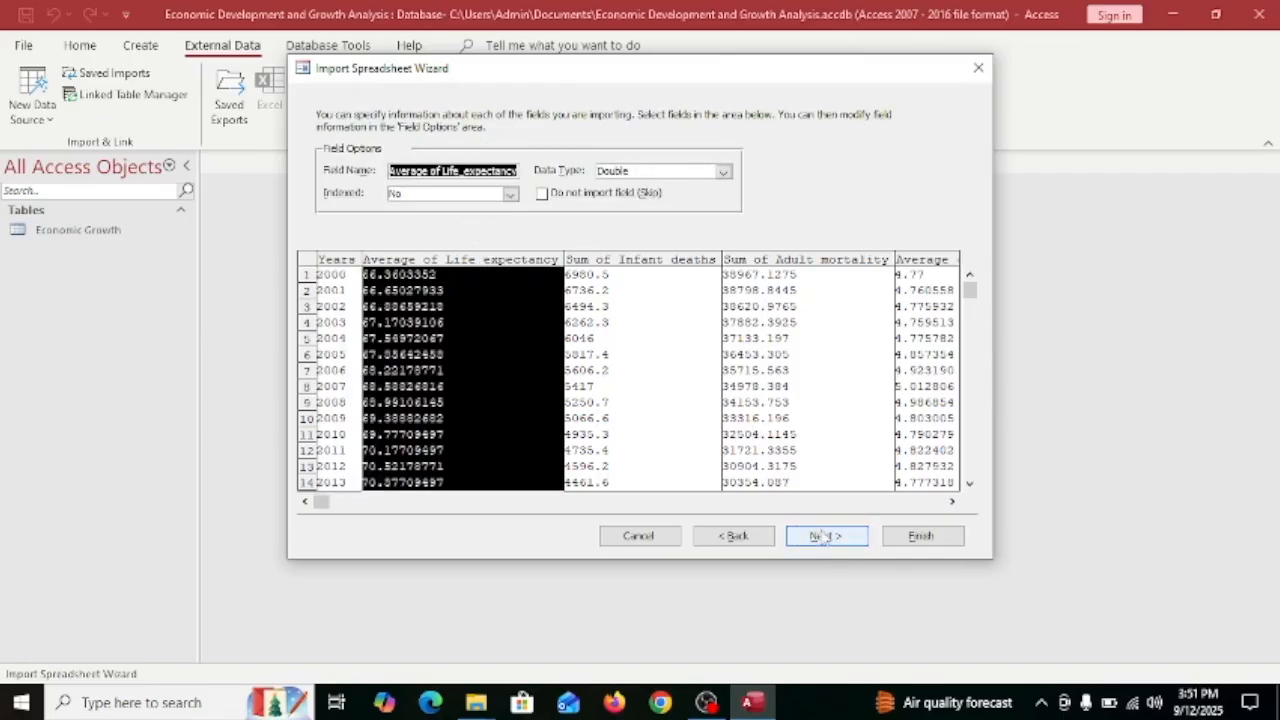
click(332, 306)
click(858, 538)
click(470, 184)
click(466, 259)
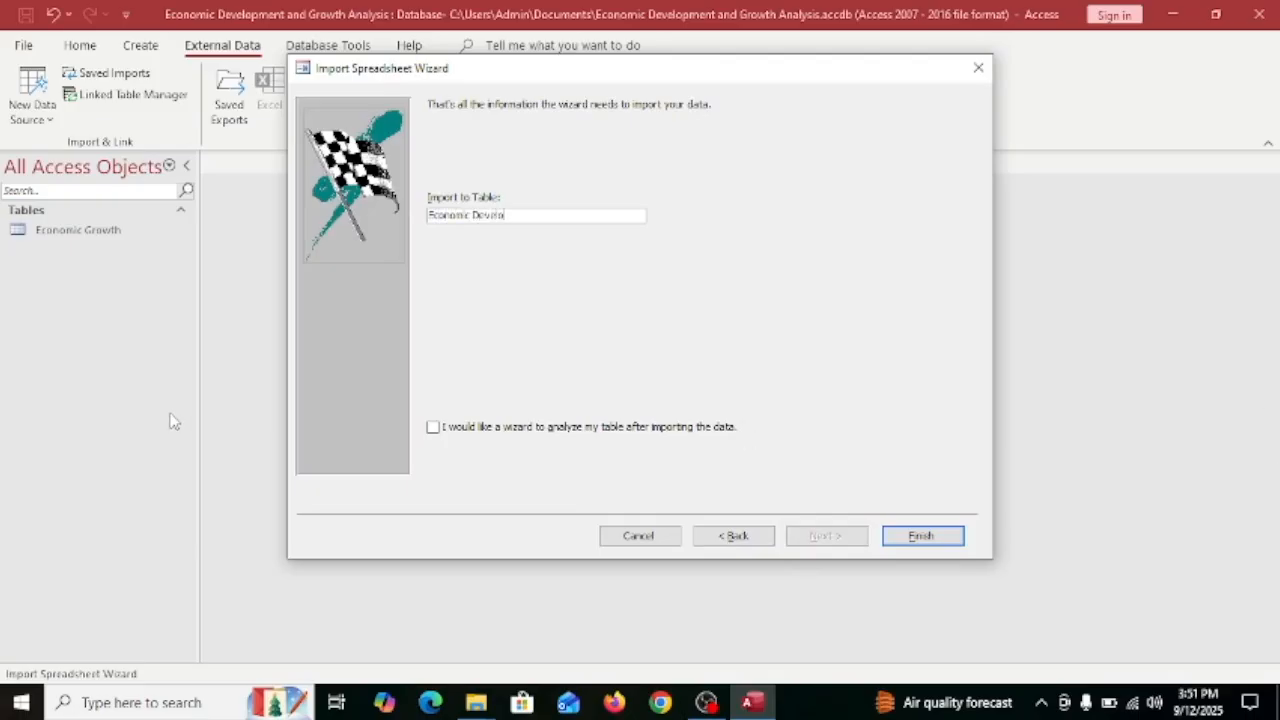
click(905, 537)
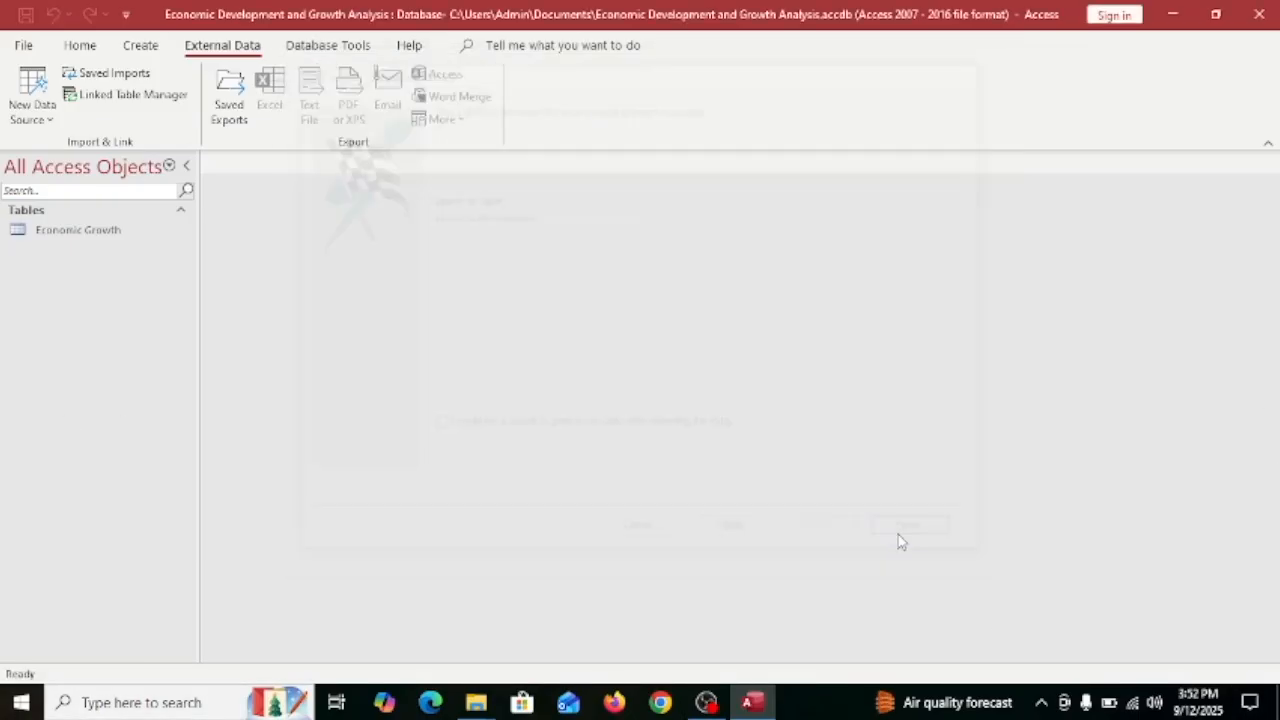
Start an Excel import of the Health and Education Indicators workbook, then cancel it.
click(918, 574)
click(32, 100)
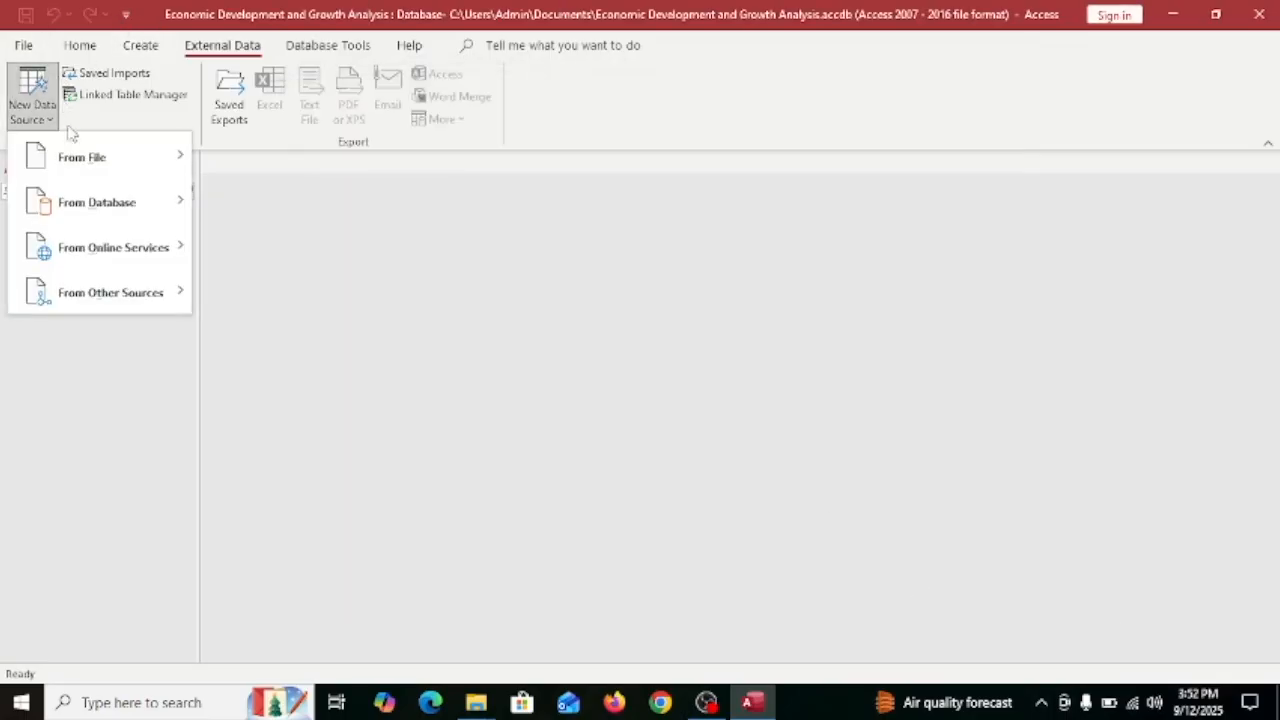
mouse_move(100, 157)
click(303, 178)
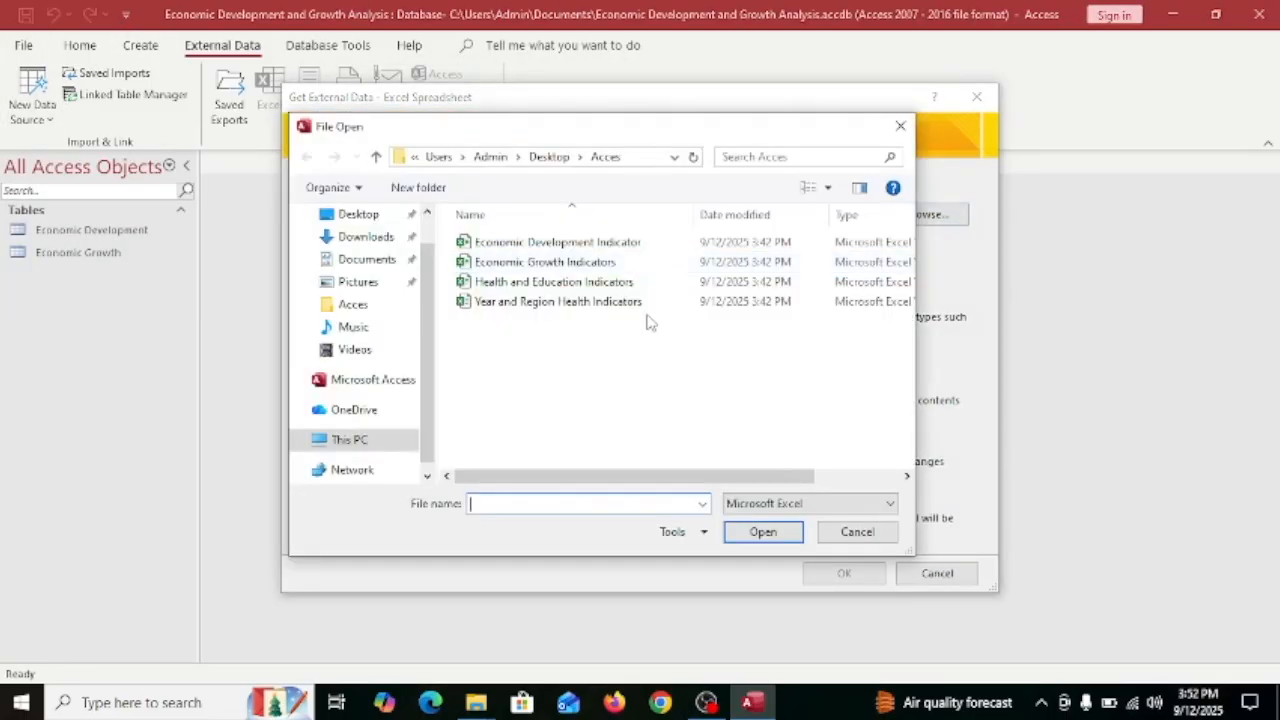
click(545, 282)
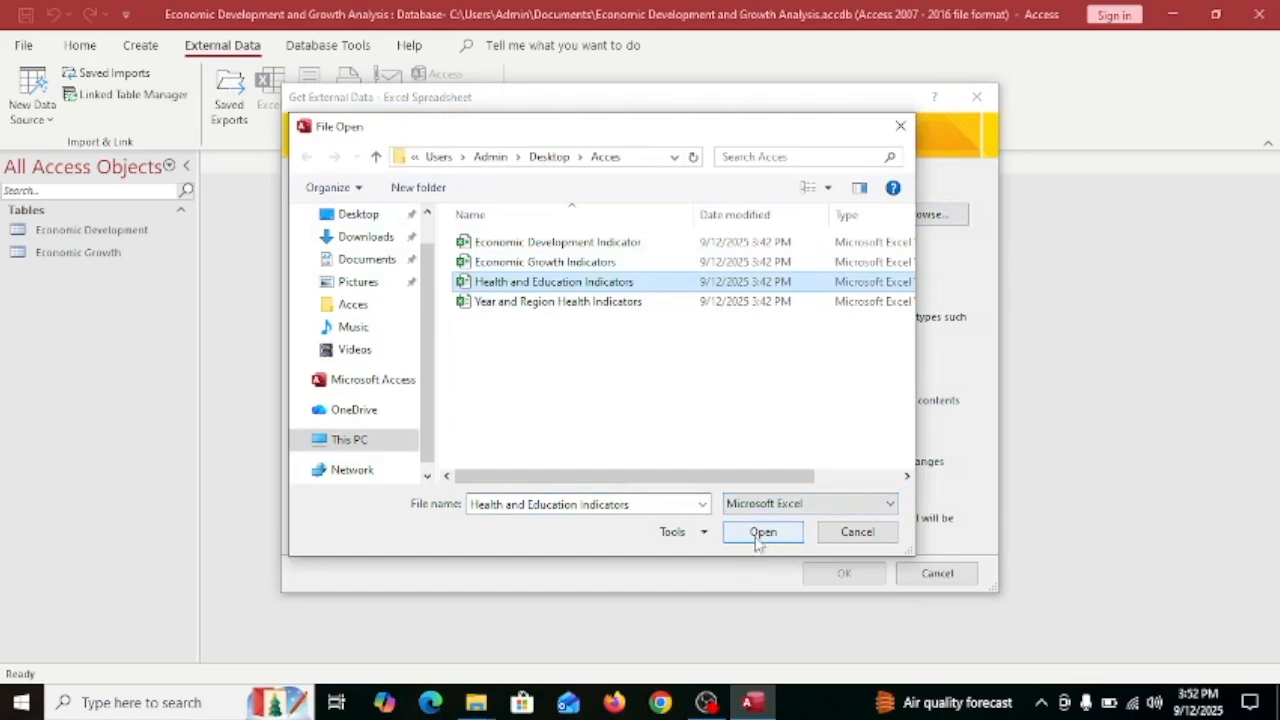
click(762, 532)
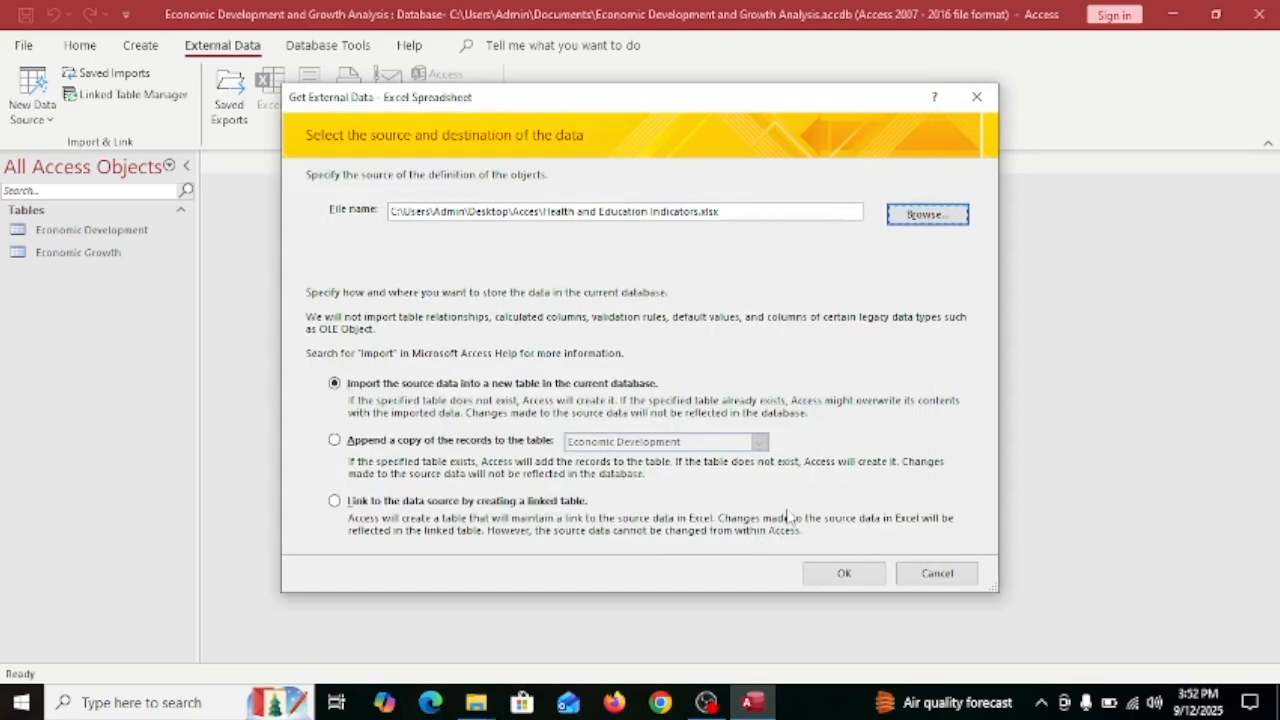
click(838, 574)
click(629, 503)
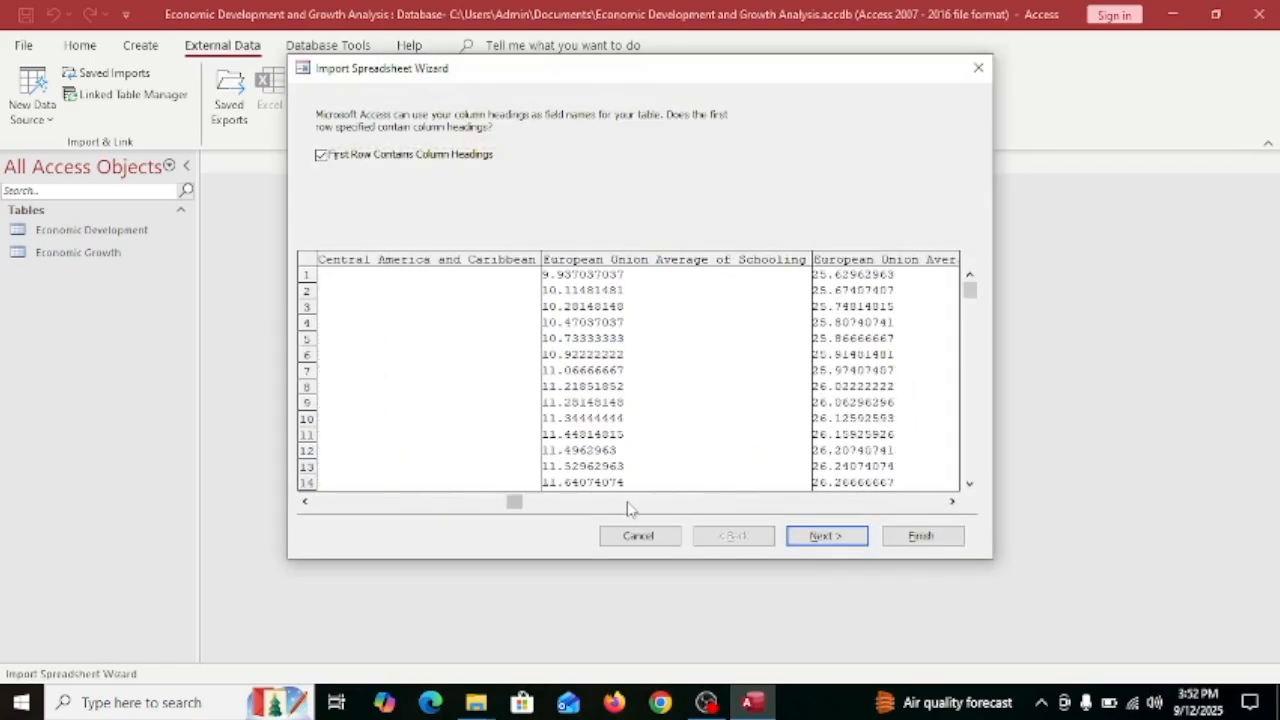
drag(710, 505, 934, 519)
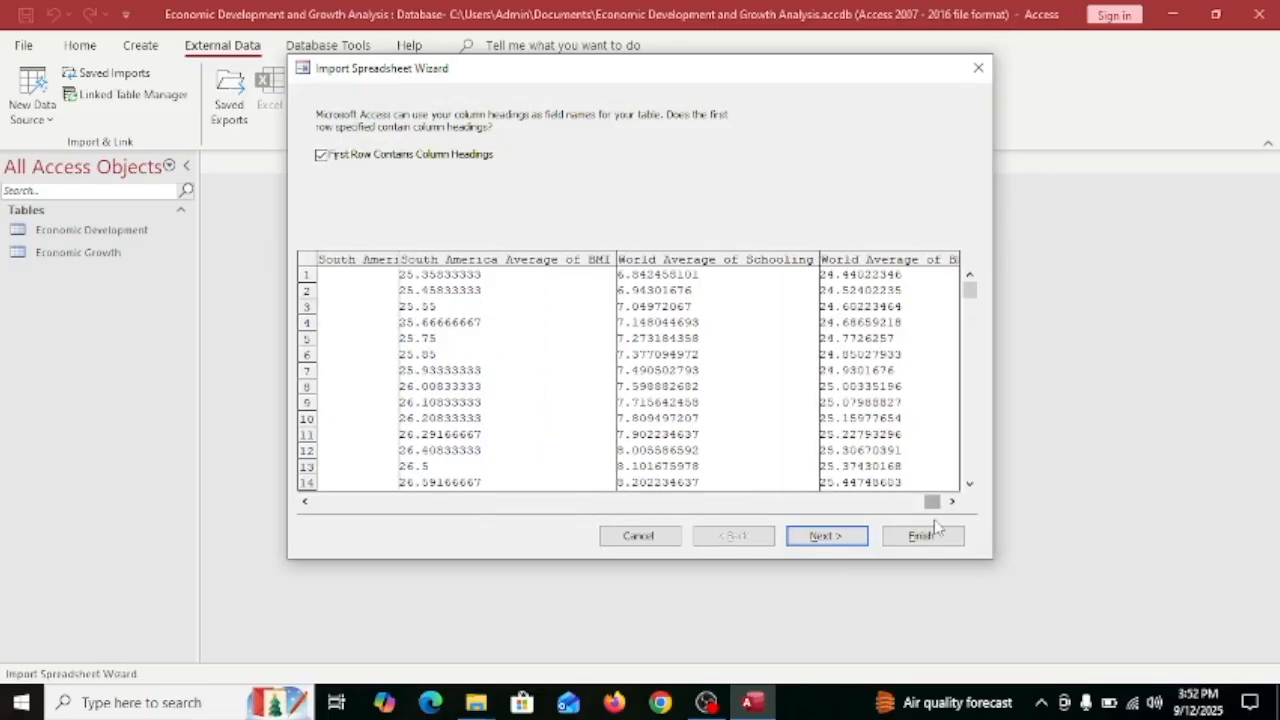
click(978, 67)
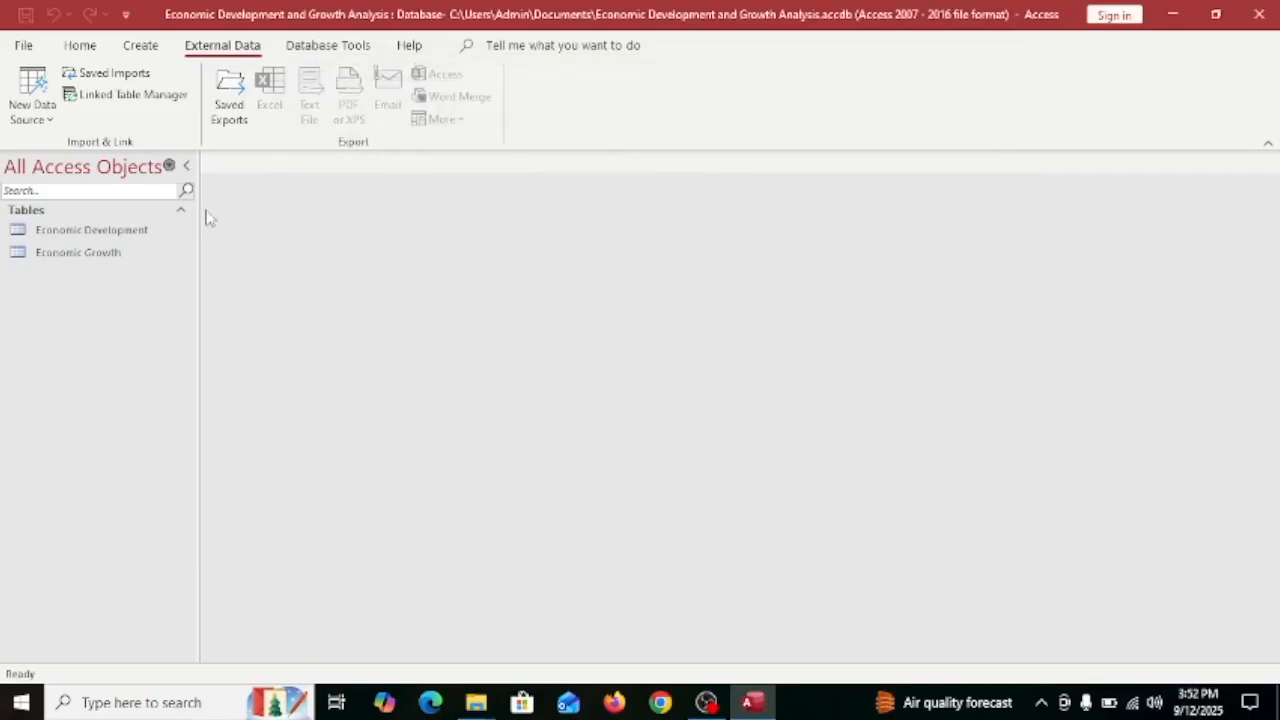
Import the Year and Region Health Indicators workbook, accepting first-row headings and default field options.
click(32, 95)
mouse_move(155, 168)
click(253, 159)
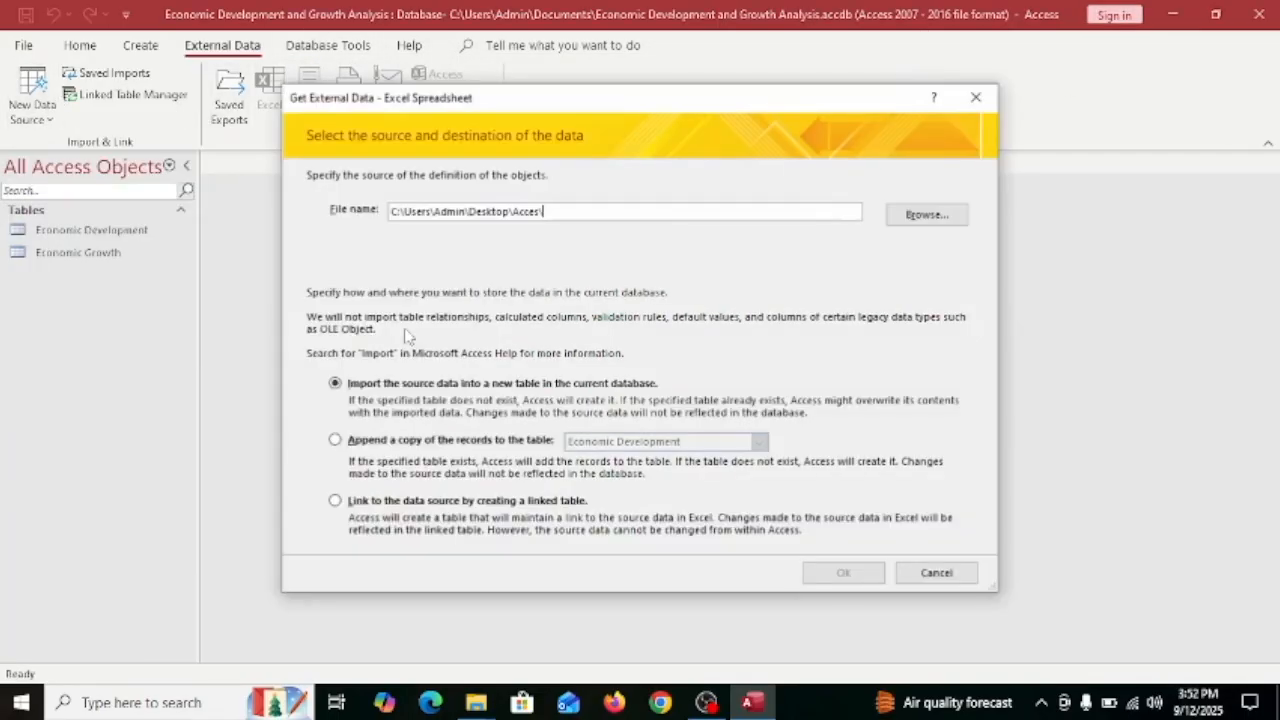
click(920, 213)
click(512, 302)
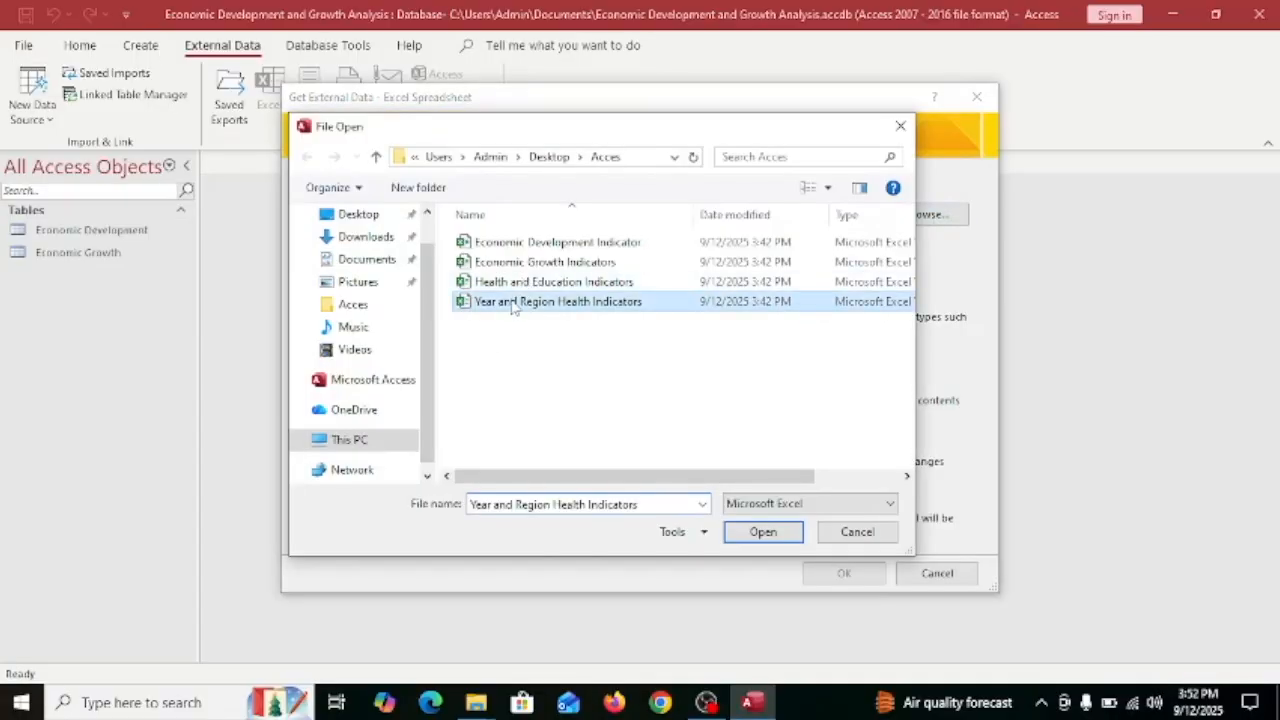
click(762, 535)
click(843, 573)
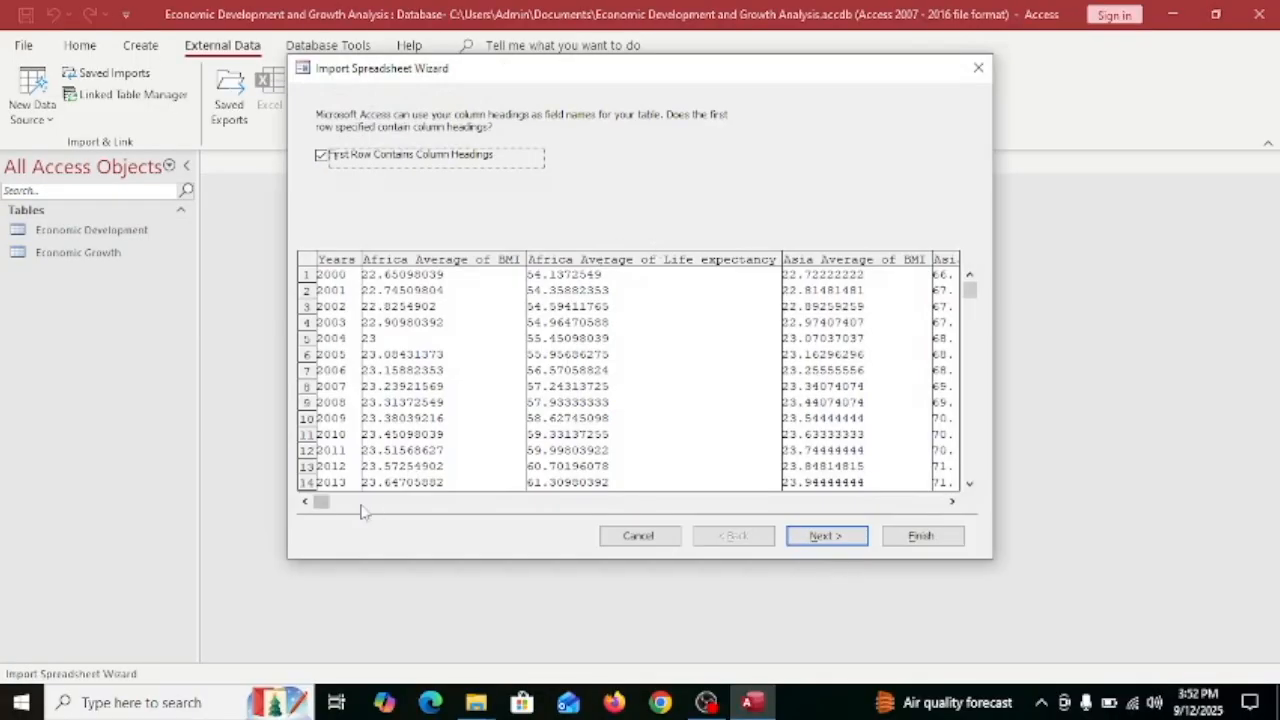
click(363, 507)
click(489, 507)
click(505, 505)
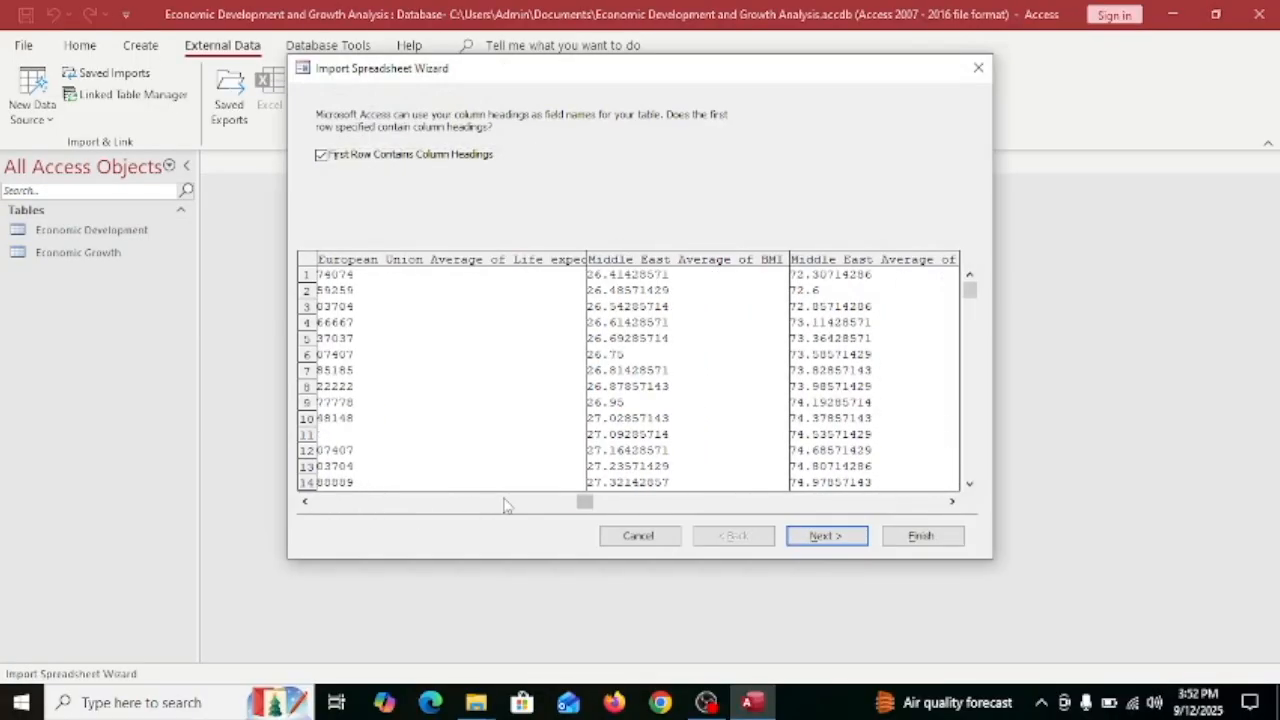
click(820, 540)
click(822, 536)
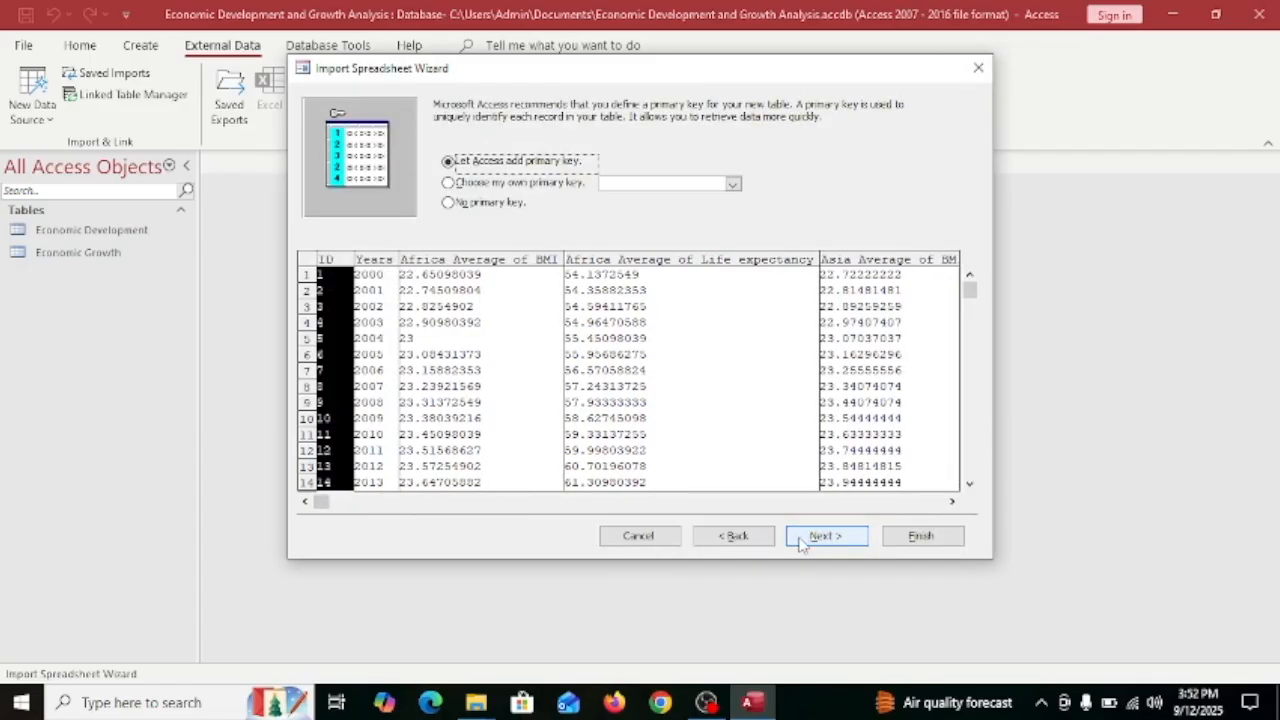
Make World Average BMI the primary key and finish importing as table BMI.
click(361, 503)
click(472, 505)
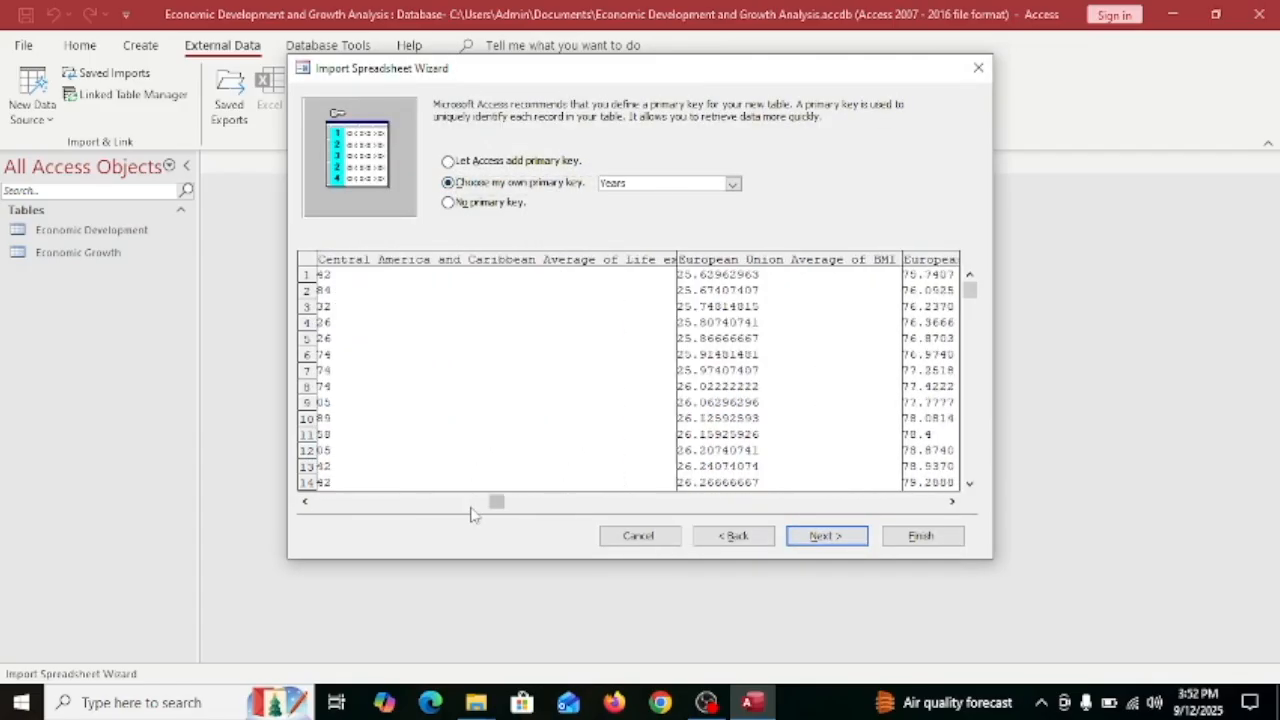
drag(862, 508, 935, 498)
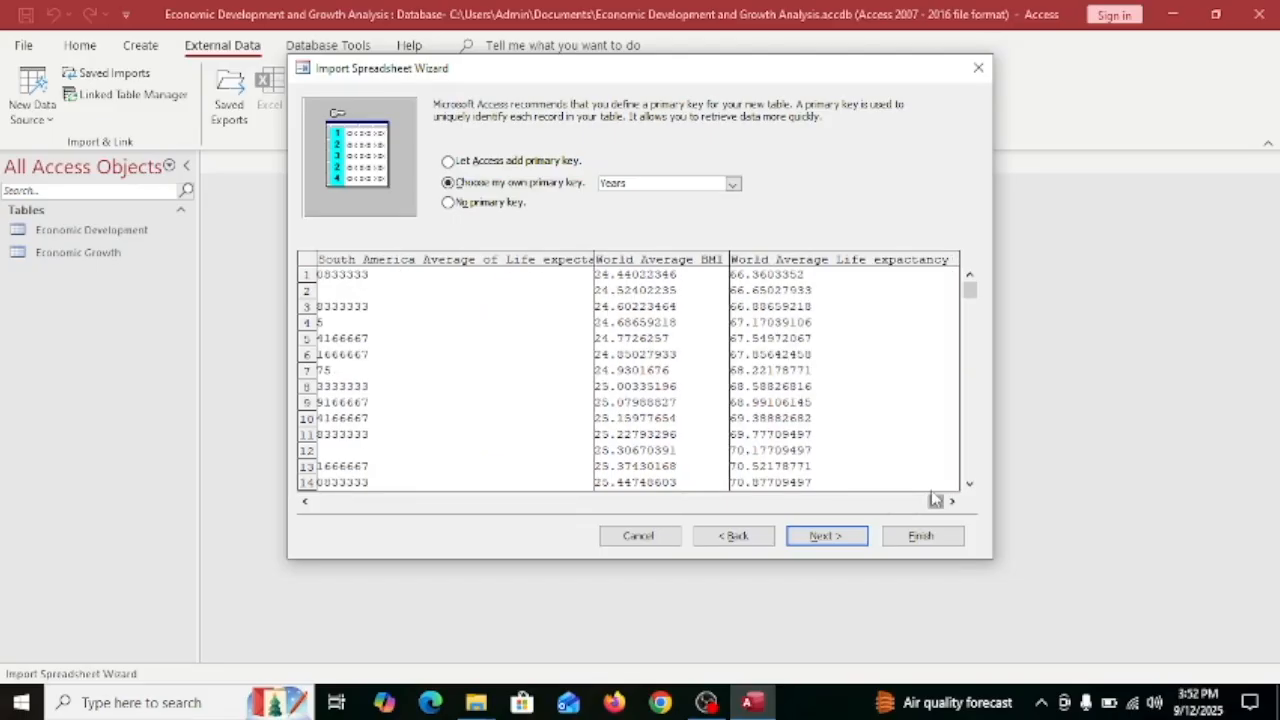
click(817, 261)
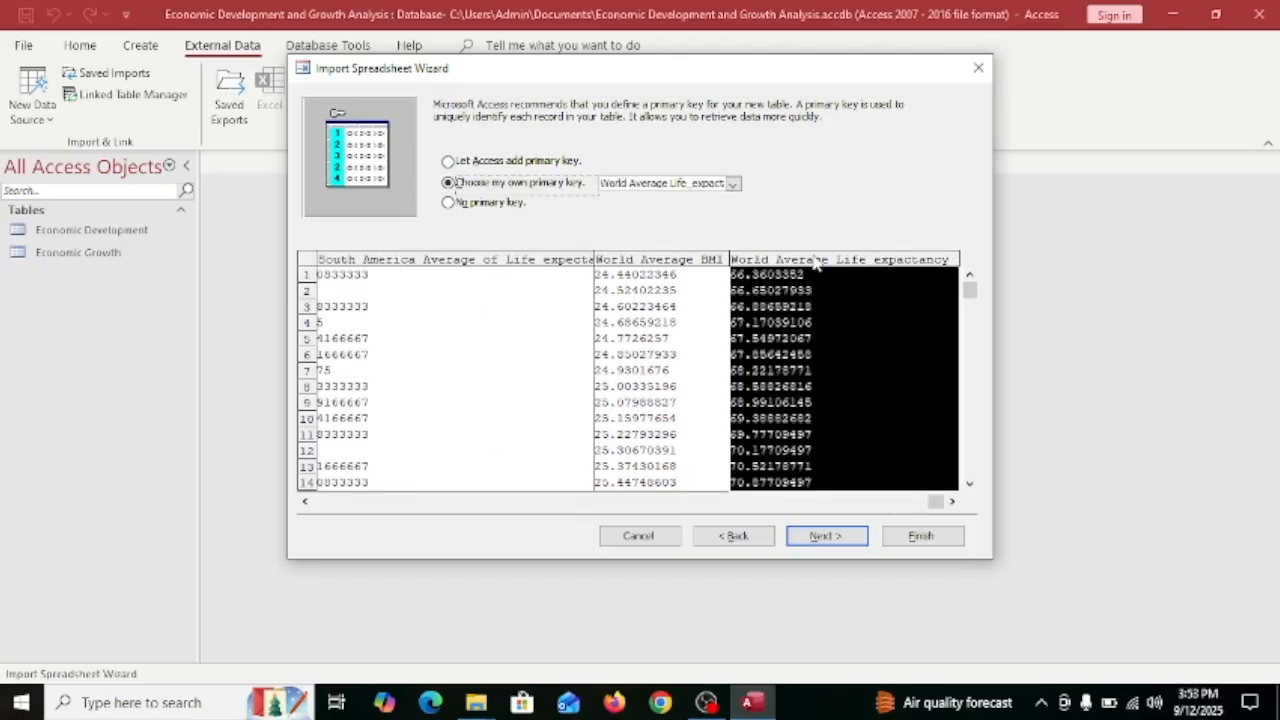
click(693, 273)
click(826, 535)
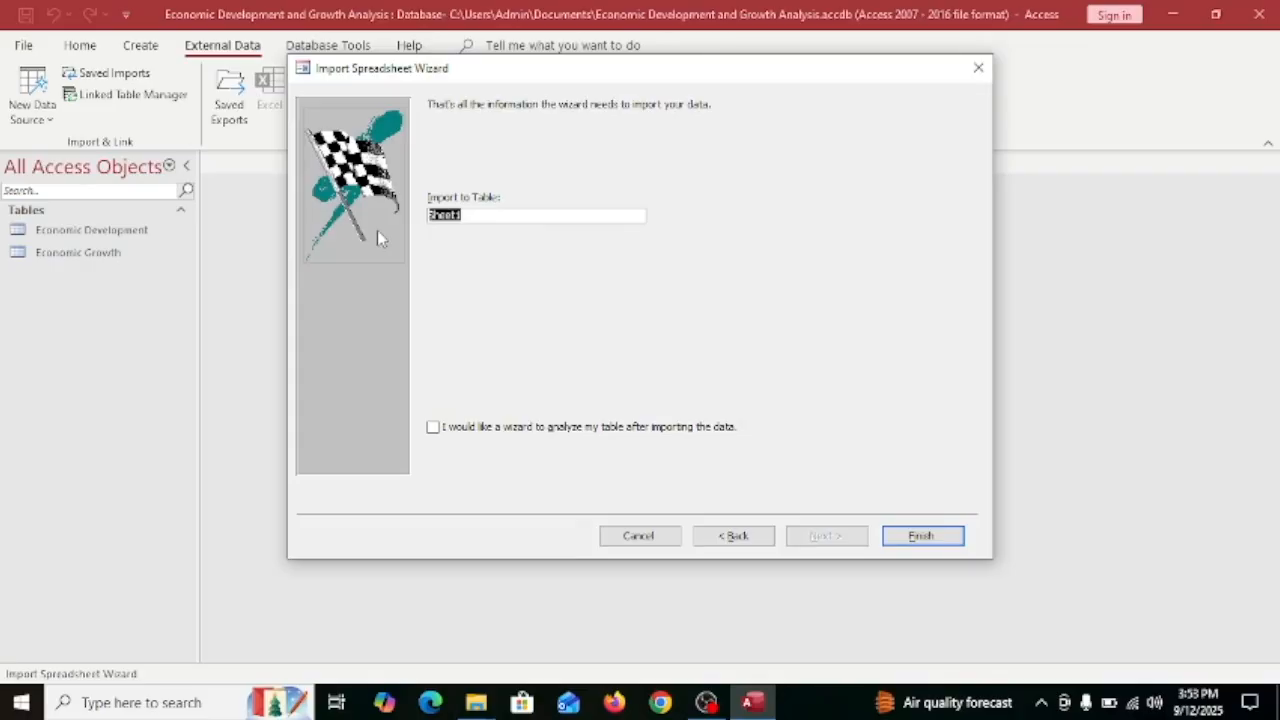
text(BMI)
click(940, 537)
click(943, 572)
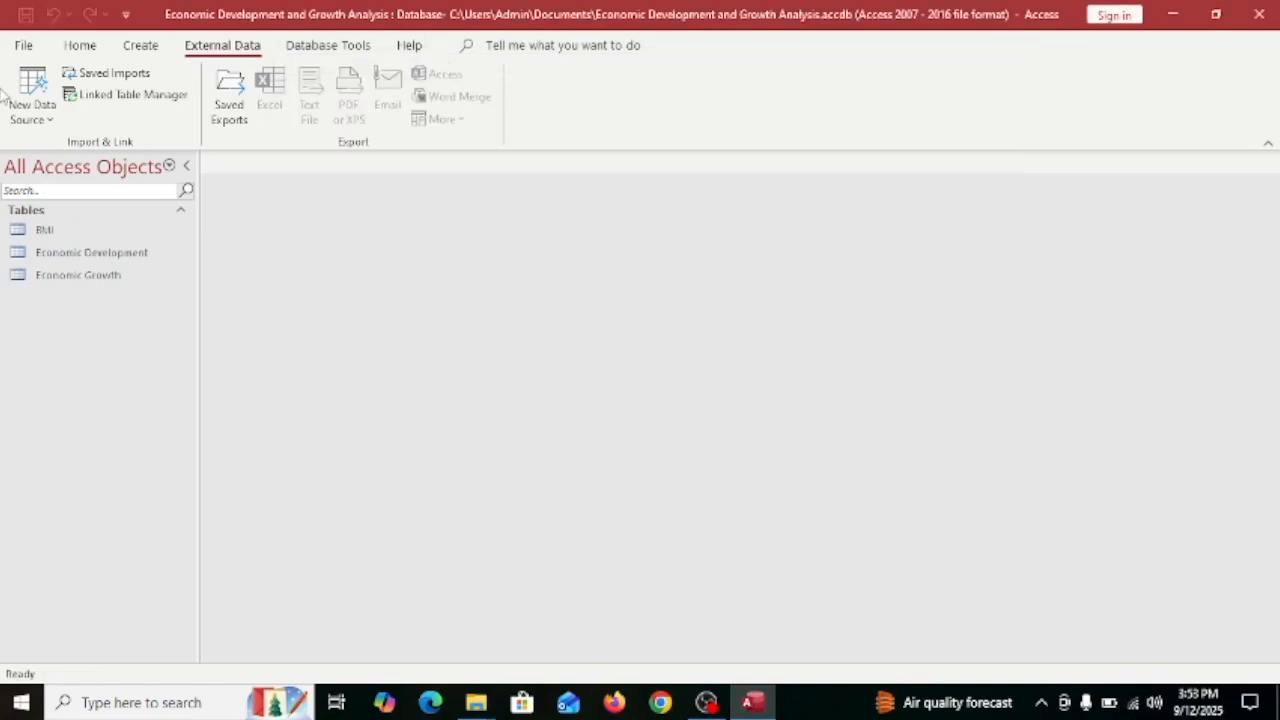
Start an Excel import of the Year and Region Health Indicators workbook, then cancel it.
click(45, 105)
mouse_move(80, 157)
click(255, 163)
click(927, 214)
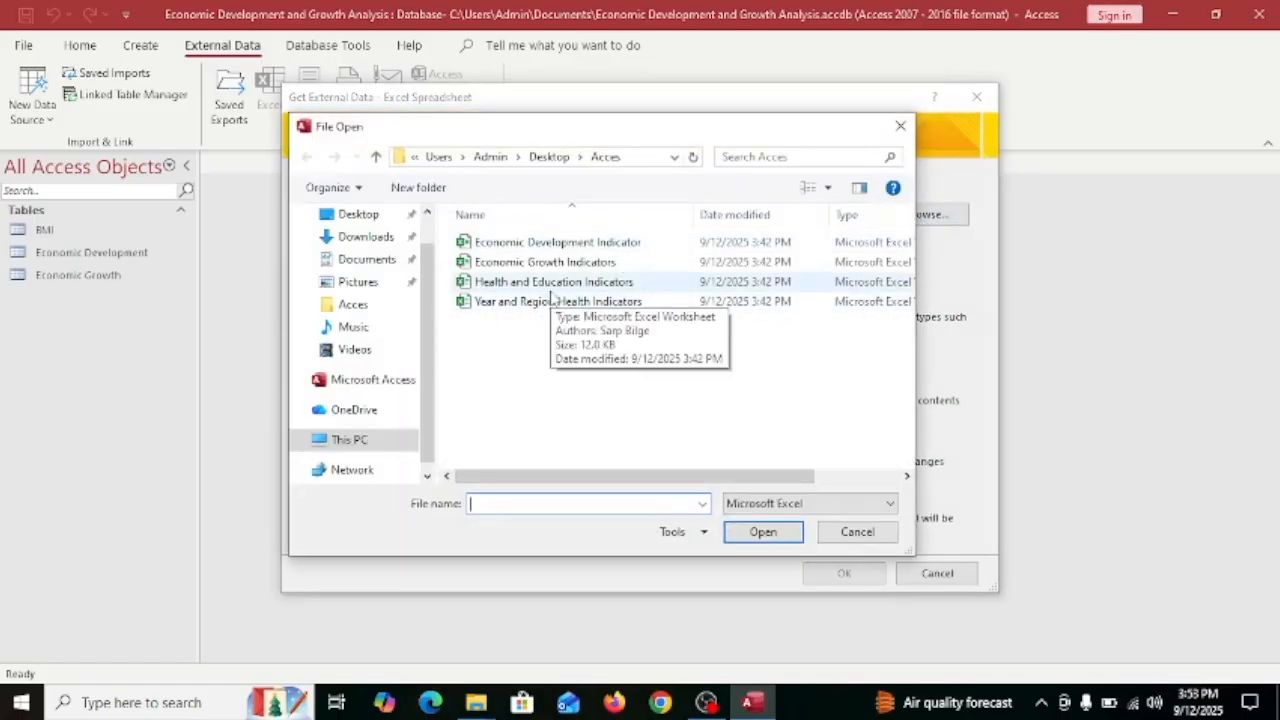
double_click(550, 300)
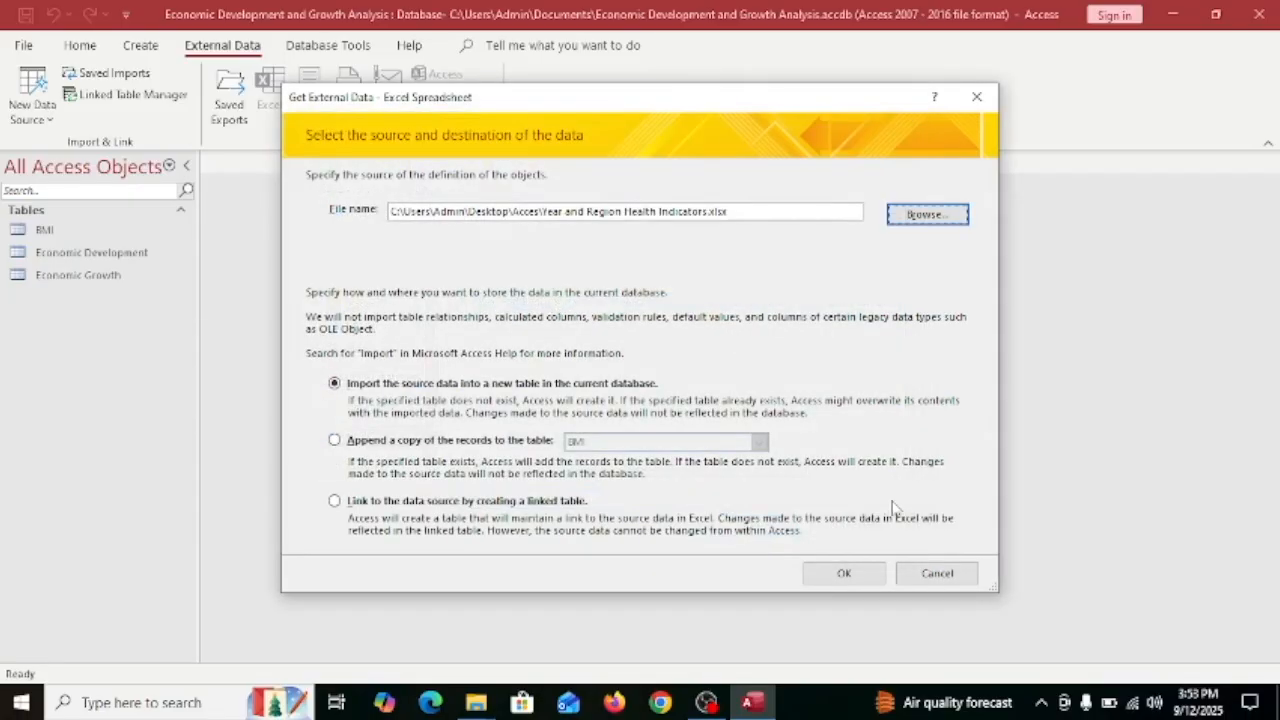
click(844, 573)
click(537, 501)
click(537, 501)
click(560, 508)
drag(583, 508, 975, 543)
click(937, 503)
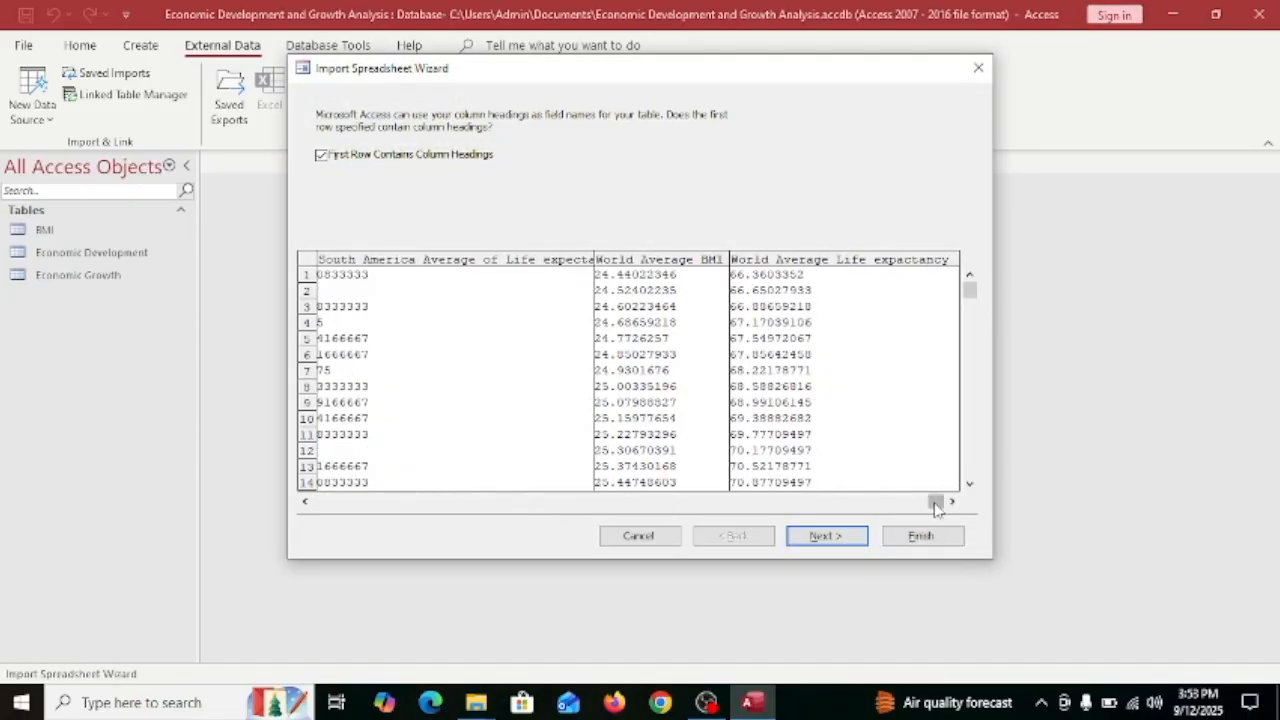
click(978, 69)
Import the Health and Education Indicators workbook, accepting first-row headings and default field options.
click(32, 105)
mouse_move(150, 160)
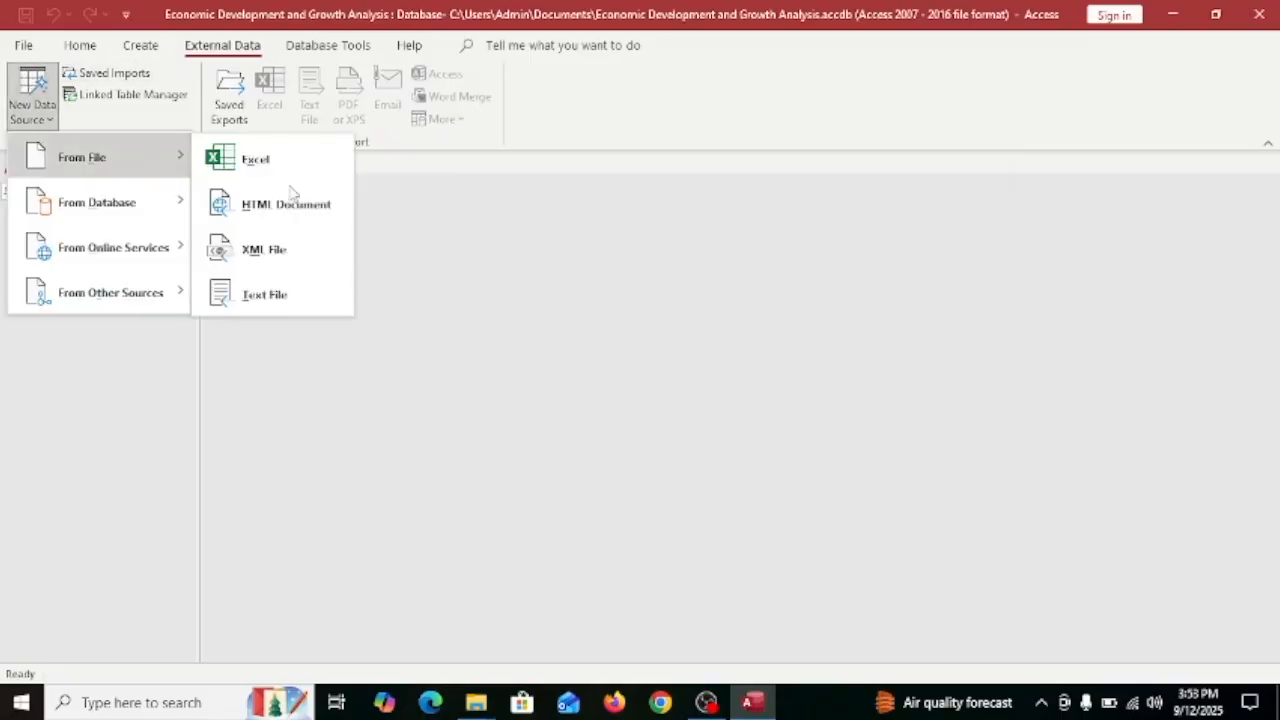
click(330, 165)
click(925, 214)
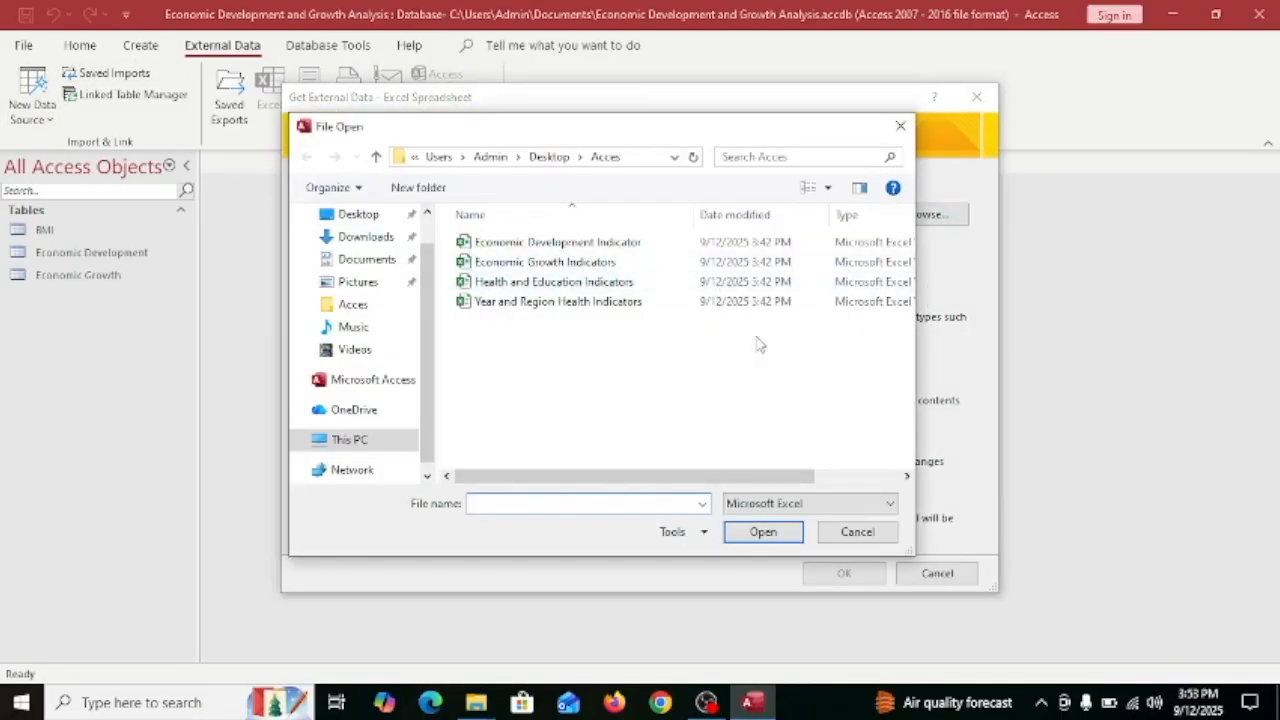
double_click(849, 286)
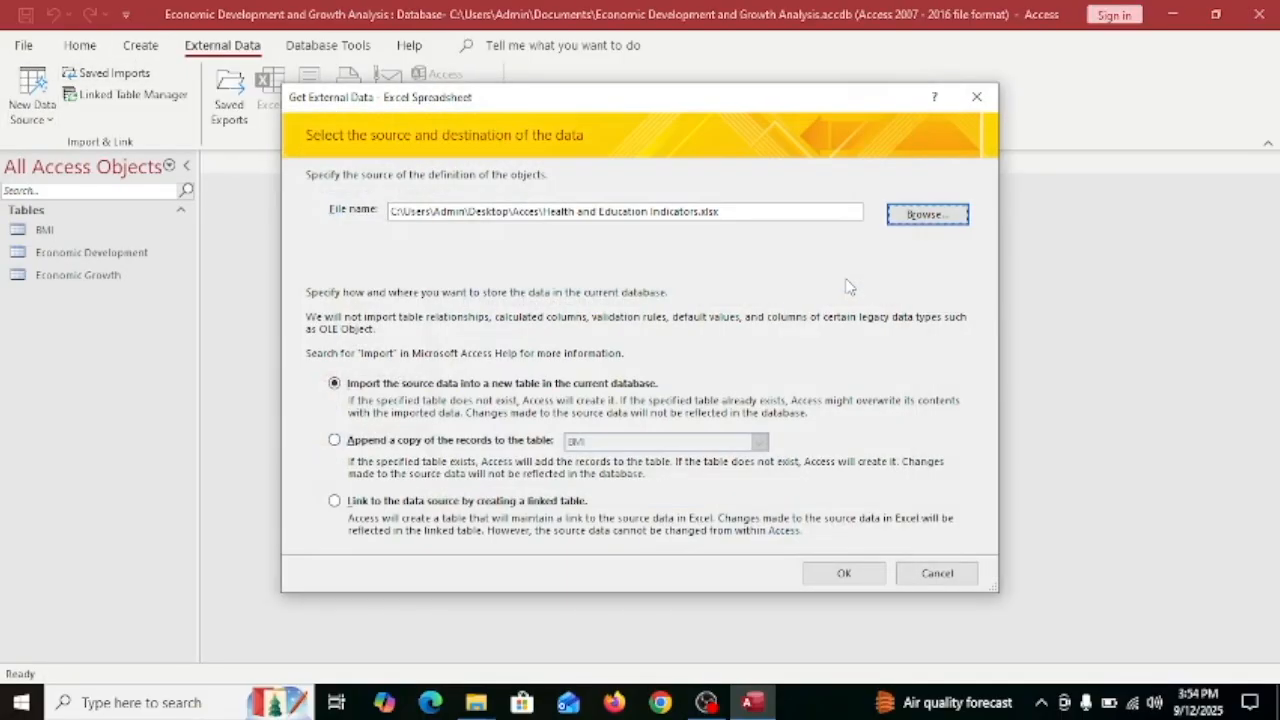
click(849, 572)
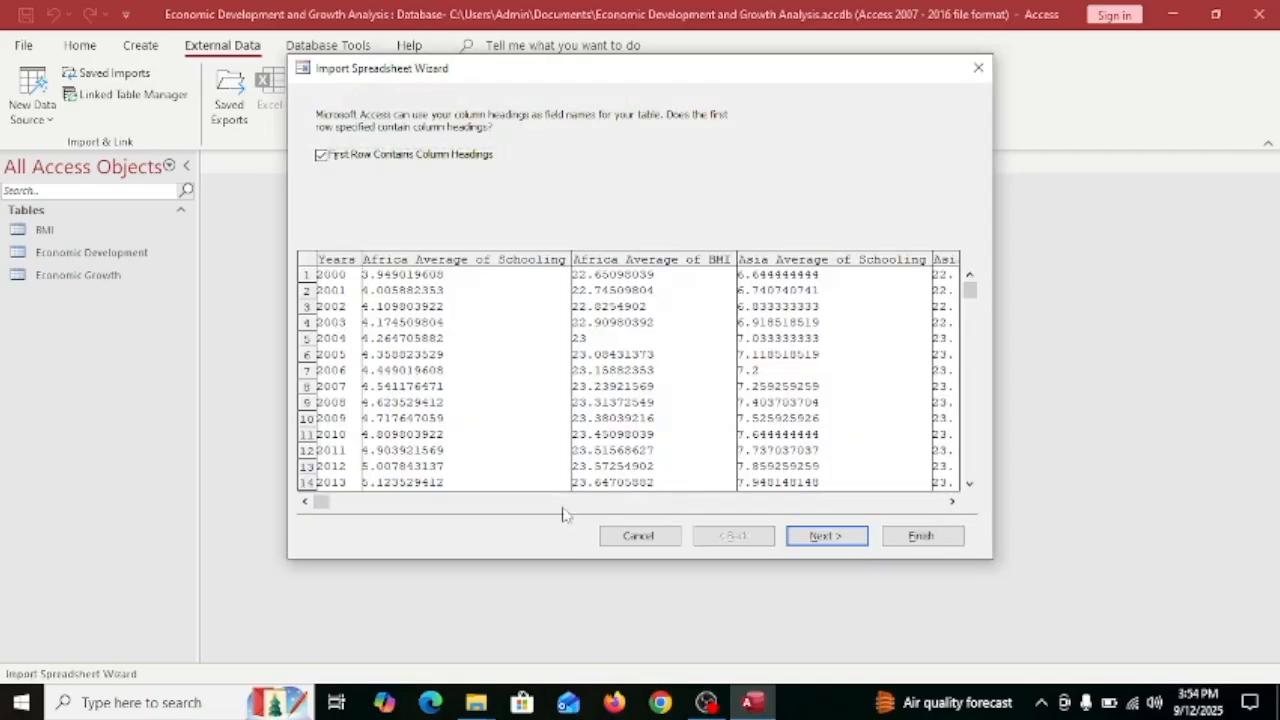
click(573, 502)
click(573, 502)
click(826, 535)
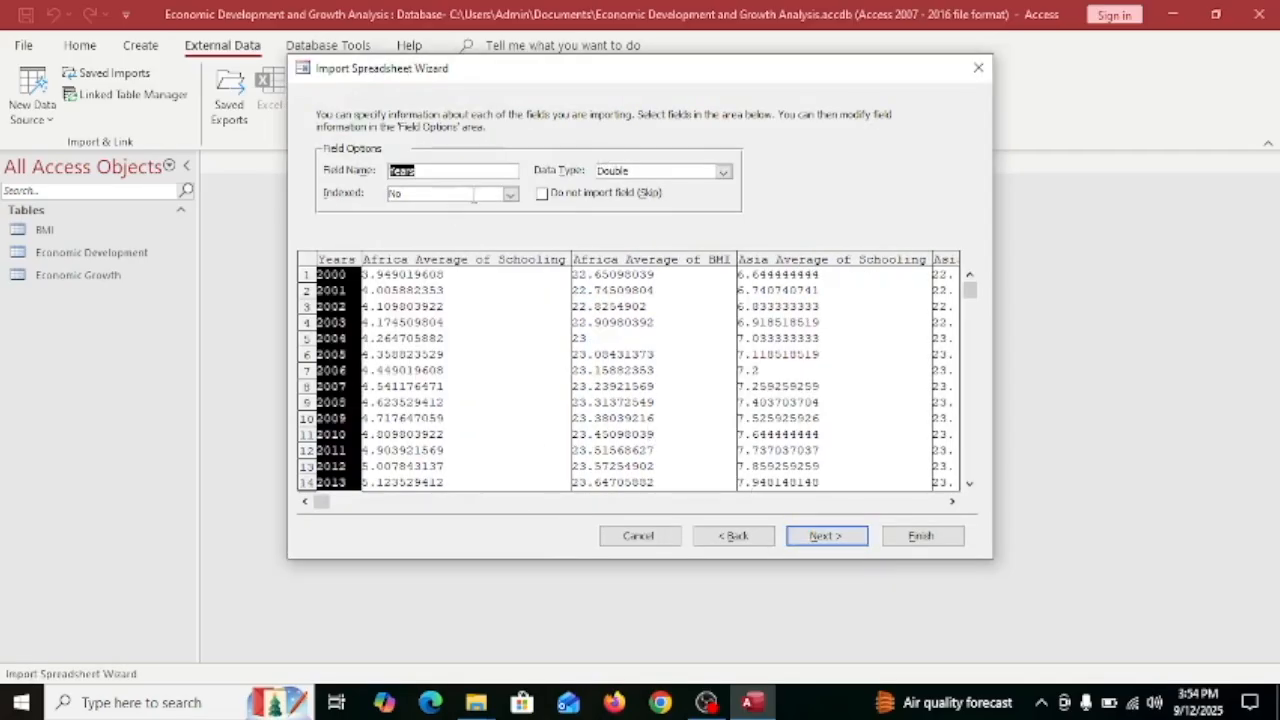
click(845, 540)
Set World Average of Schooling as primary key and finish importing as table Schooling.
click(522, 183)
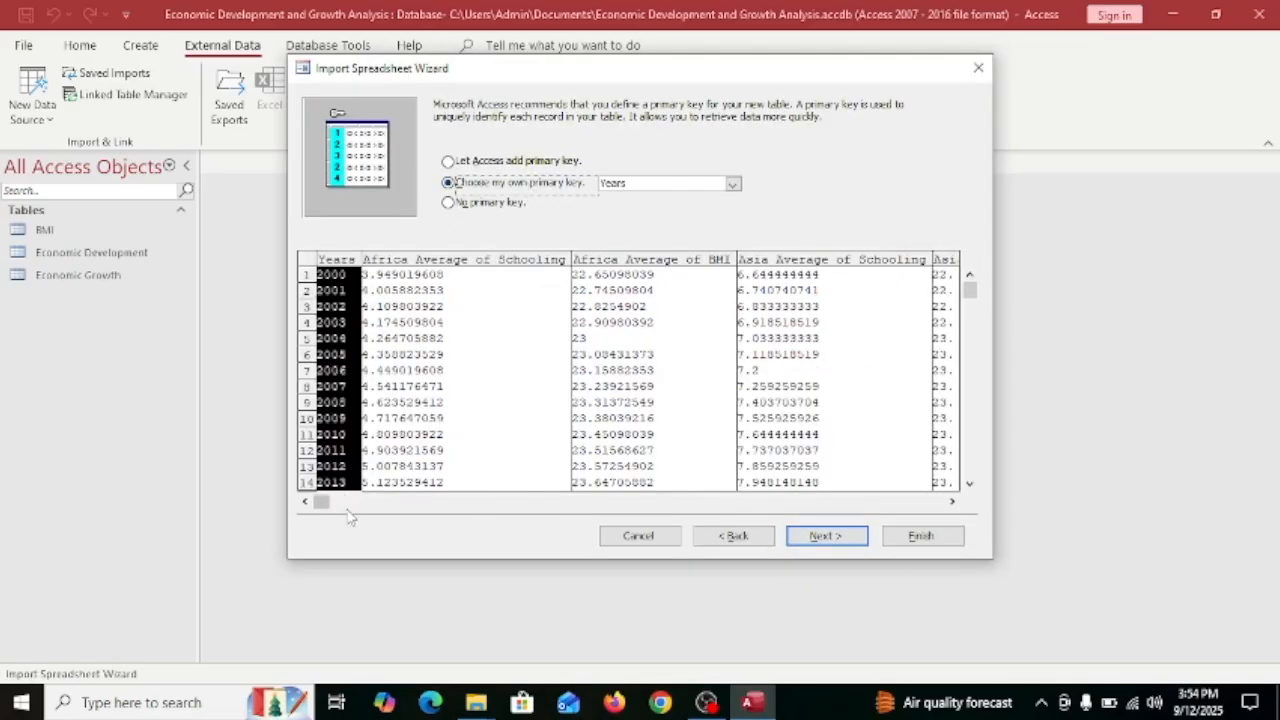
click(416, 501)
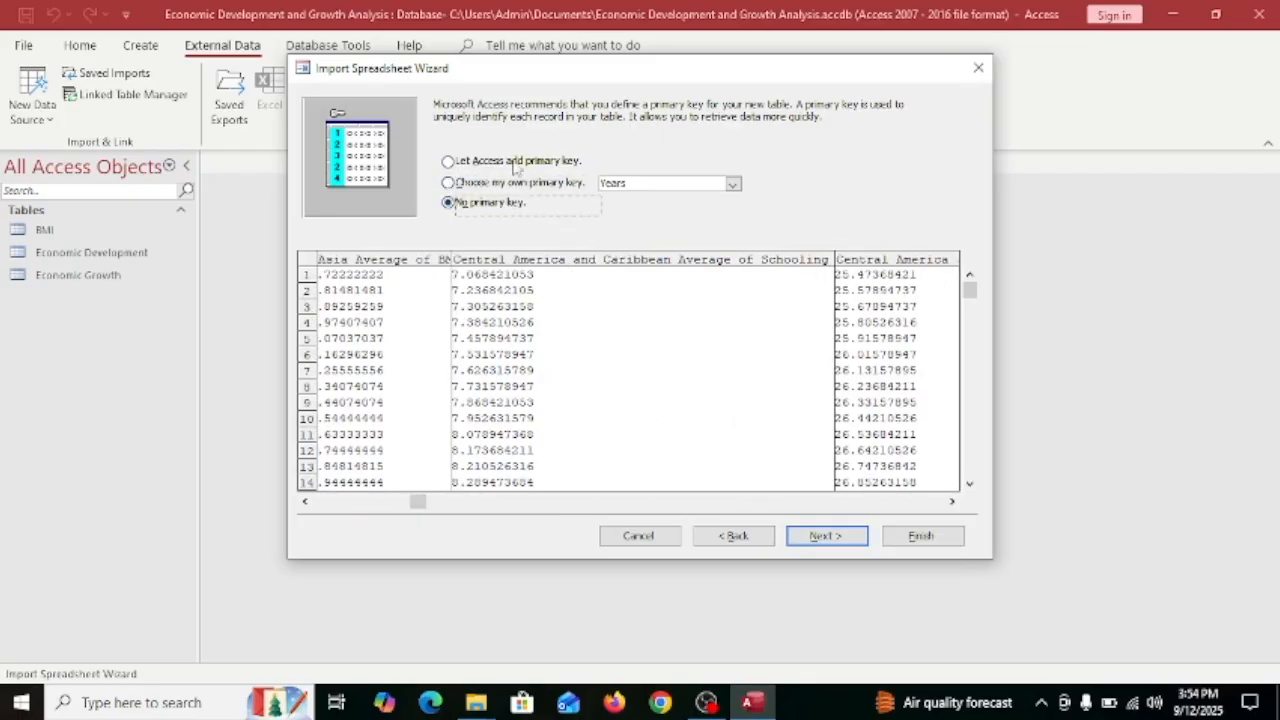
click(444, 490)
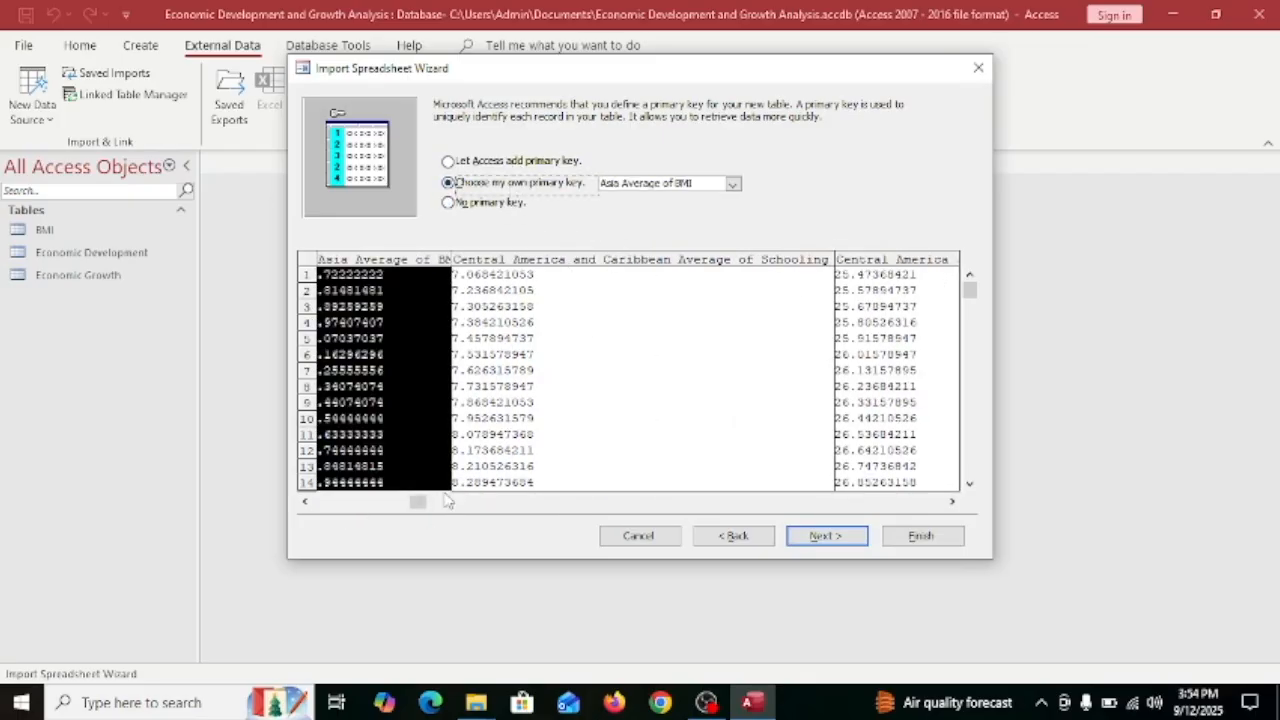
drag(418, 502, 922, 501)
click(792, 281)
click(848, 536)
key(BackSpace)
key(Caps_Lock)
text(Schooling)
click(915, 530)
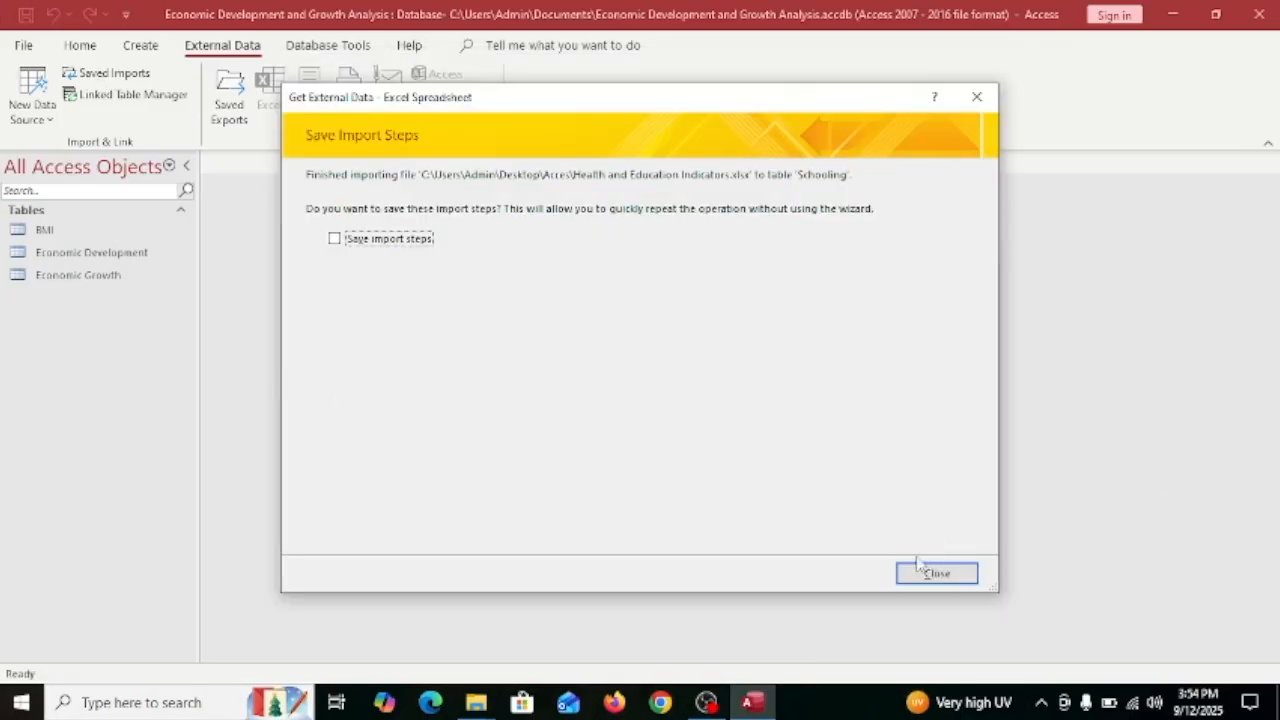
click(930, 572)
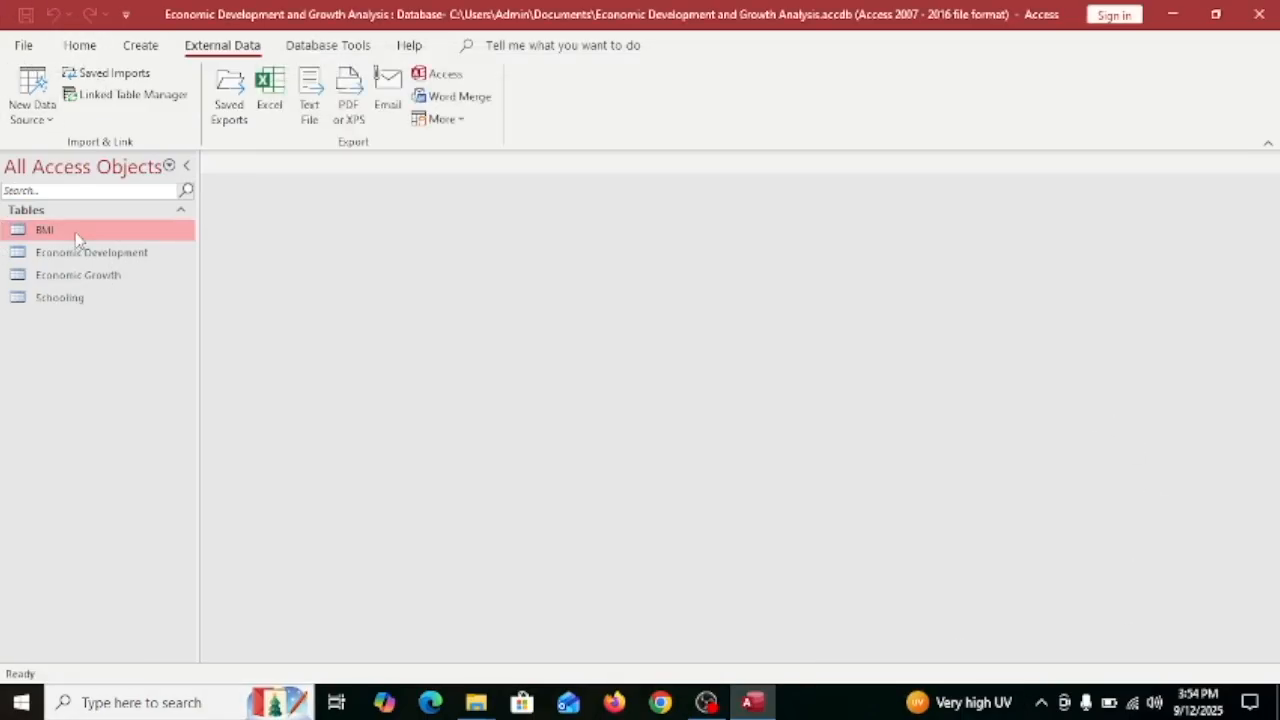
double_click(78, 272)
double_click(87, 254)
double_click(44, 229)
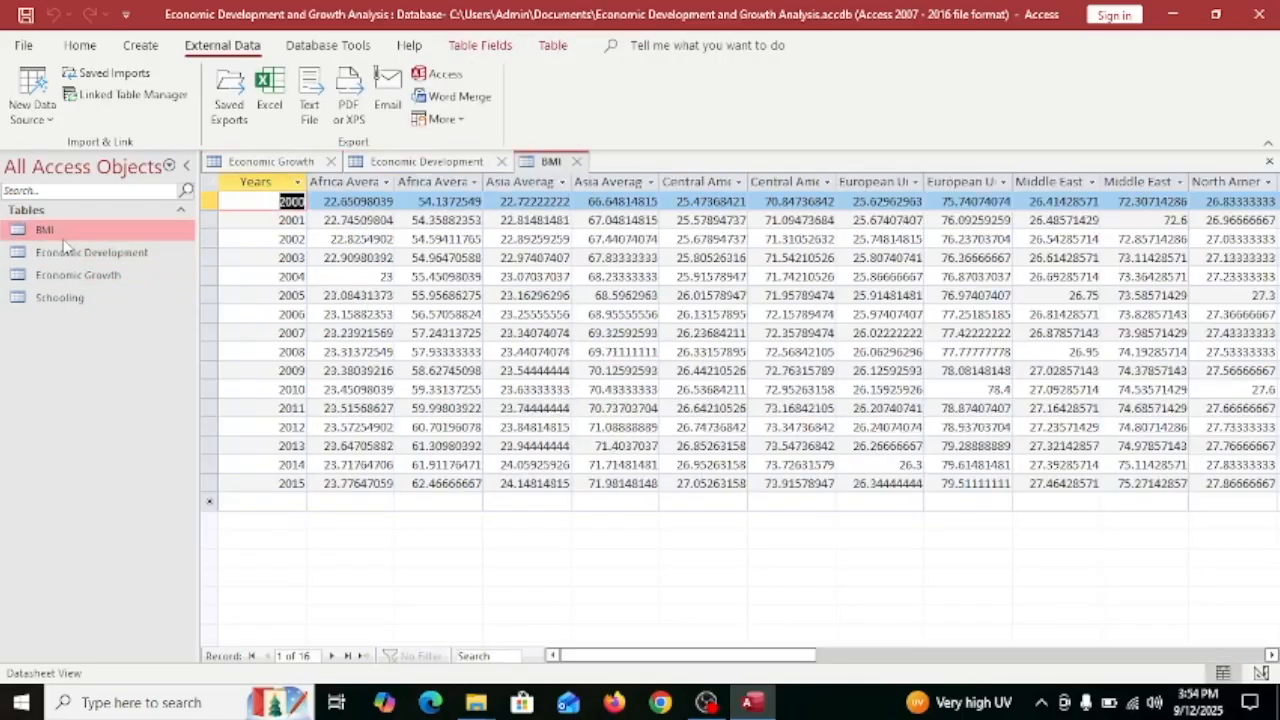
double_click(70, 297)
click(445, 162)
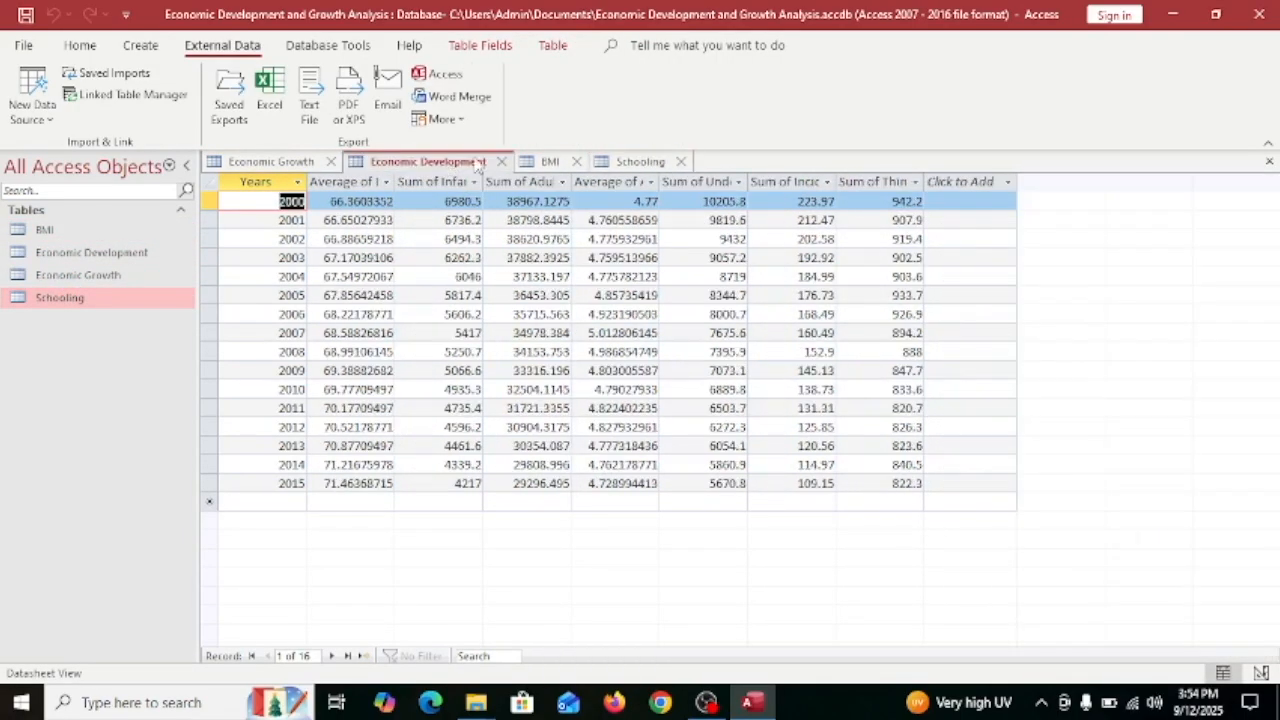
click(549, 162)
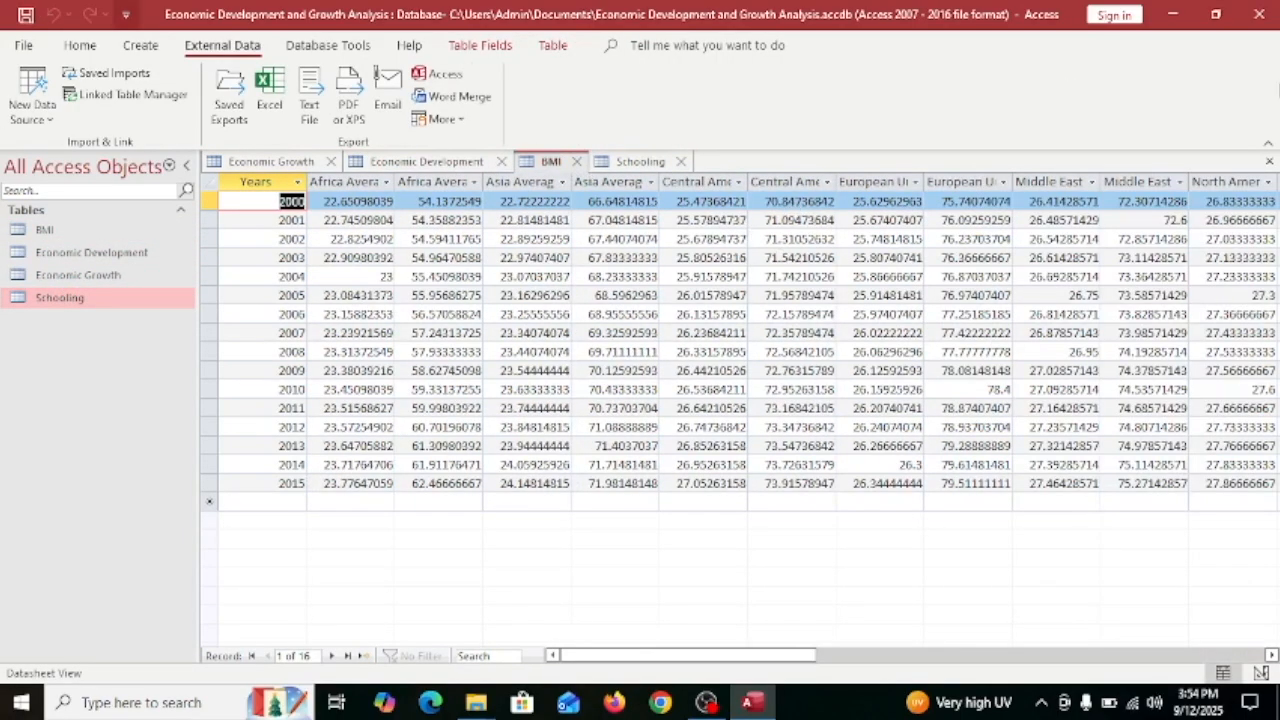
mouse_move(800, 656)
mouse_down()
mouse_move(1017, 657)
mouse_move(790, 657)
mouse_up()
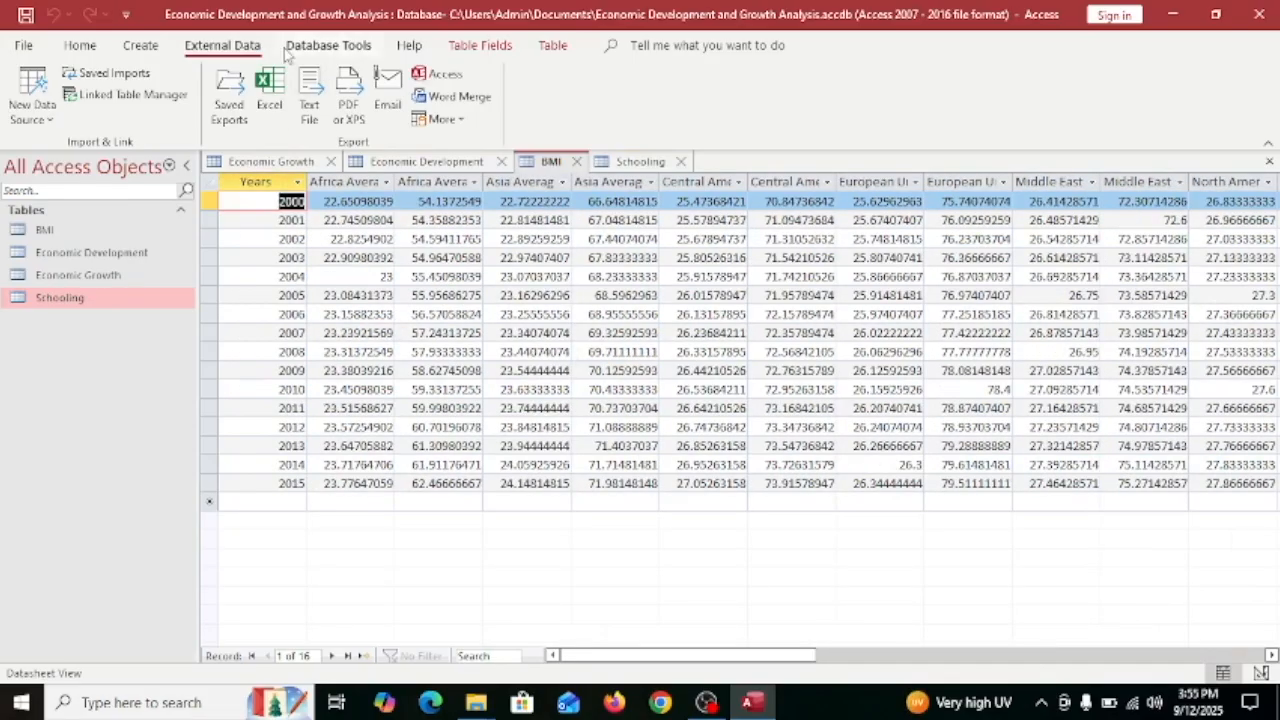
click(330, 161)
click(362, 162)
click(362, 162)
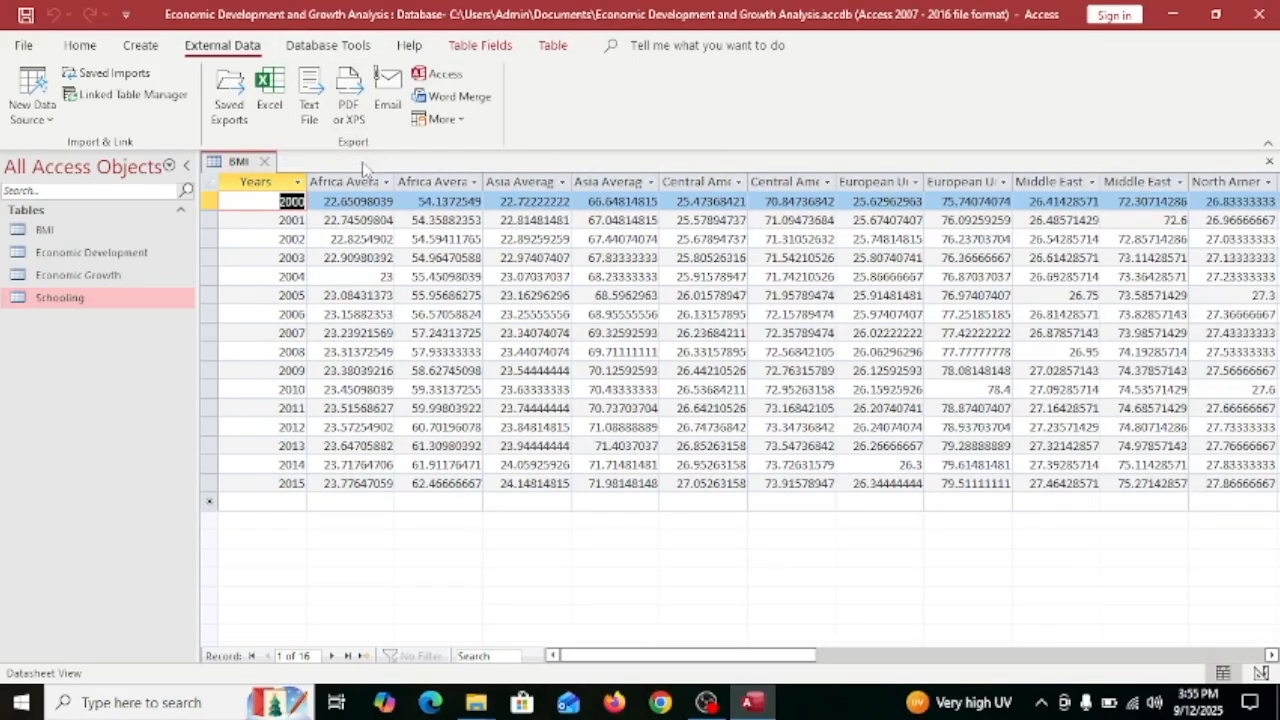
click(265, 161)
click(680, 45)
In Relationships, link Economic Growth to Economic Development on Years with referential integrity.
text(re)
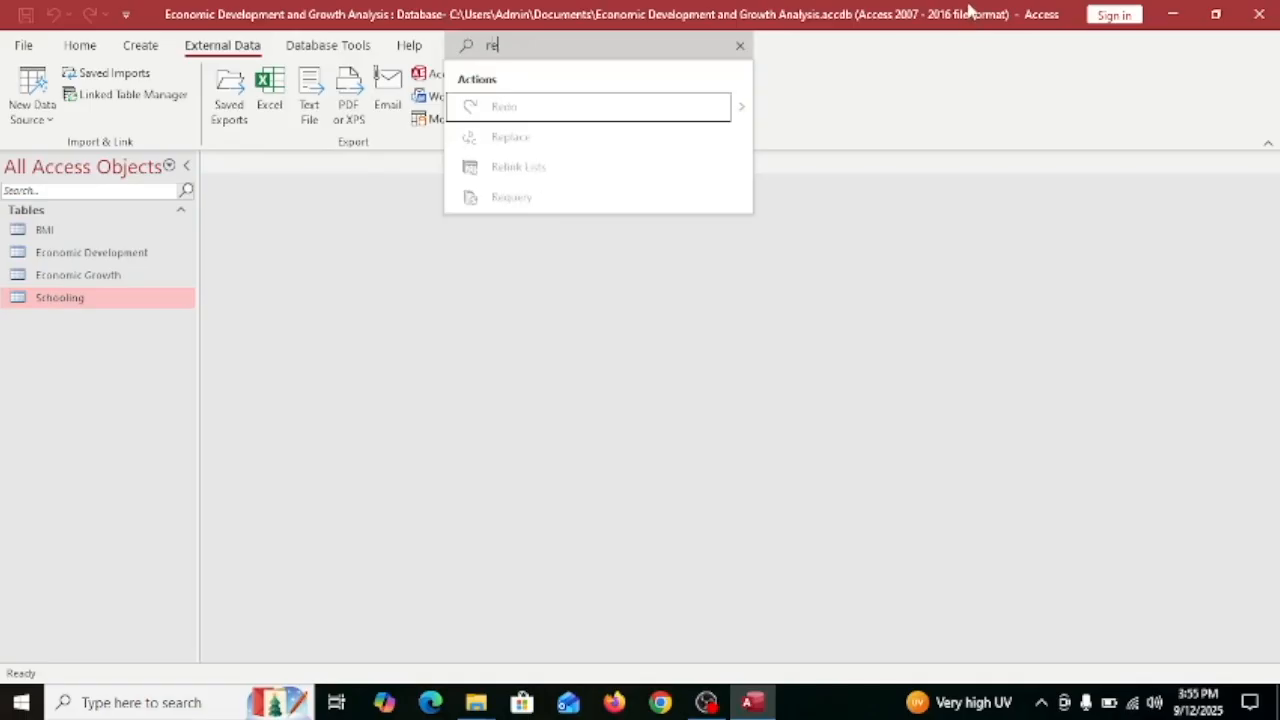
text(la)
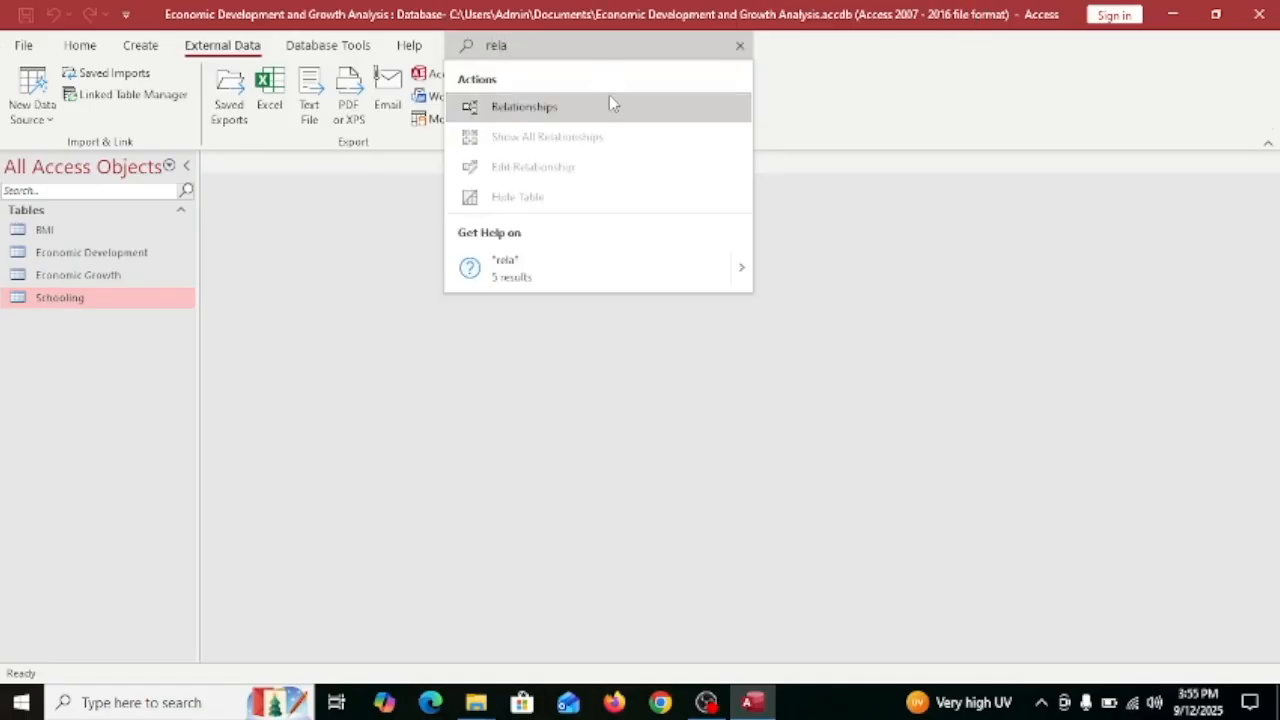
click(612, 105)
mouse_move(1120, 296)
mouse_down()
mouse_move(1138, 288)
mouse_move(1125, 300)
mouse_up()
drag(1123, 316, 306, 286)
drag(1150, 296, 526, 283)
drag(337, 303, 568, 305)
click(547, 286)
click(758, 193)
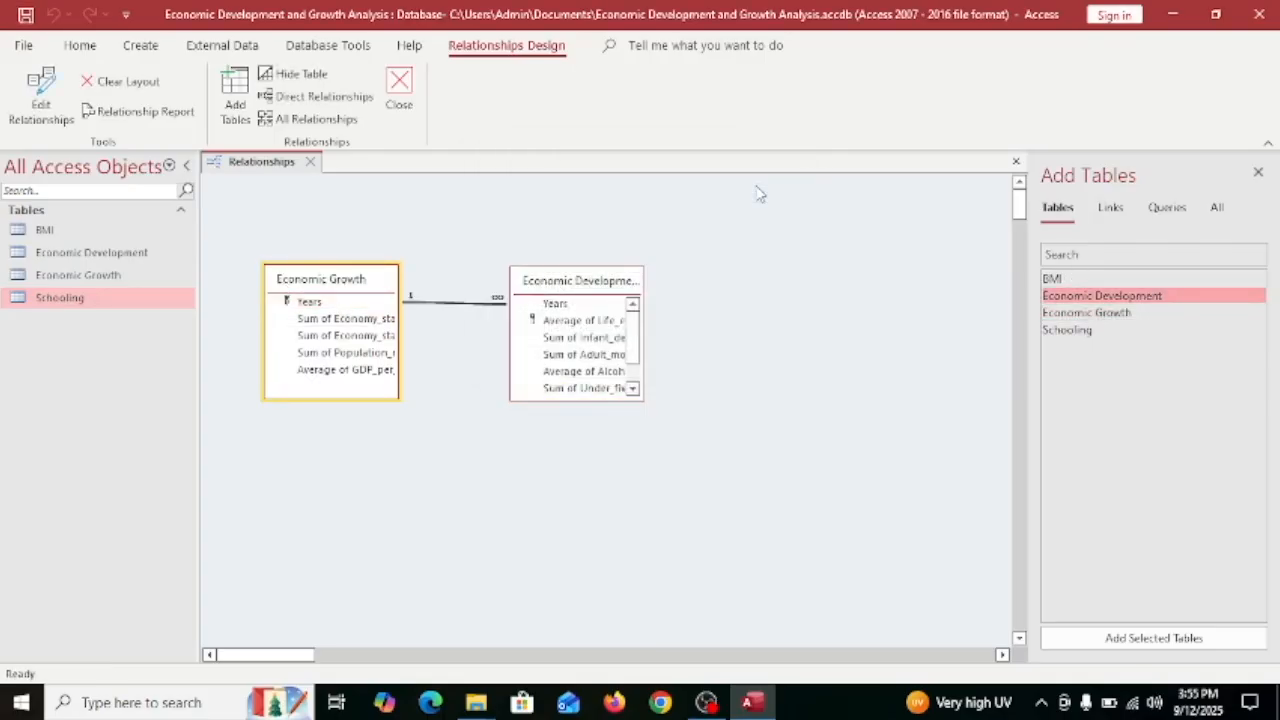
Add the BMI table and link Economic Development's life expectancy field to it.
drag(595, 288, 562, 284)
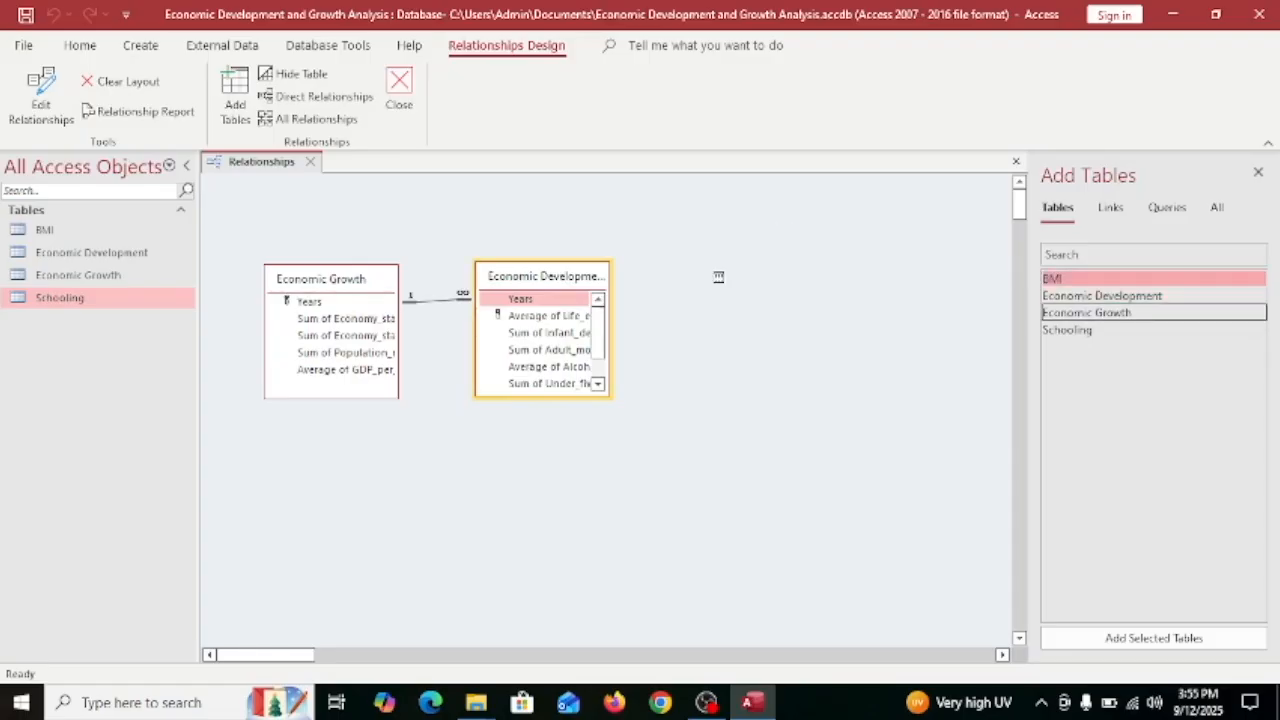
drag(718, 276, 718, 276)
scroll(765, 330, down, 3)
scroll(562, 347, down, 1)
scroll(560, 342, up, 2)
click(598, 301)
click(598, 301)
scroll(777, 348, down, 4)
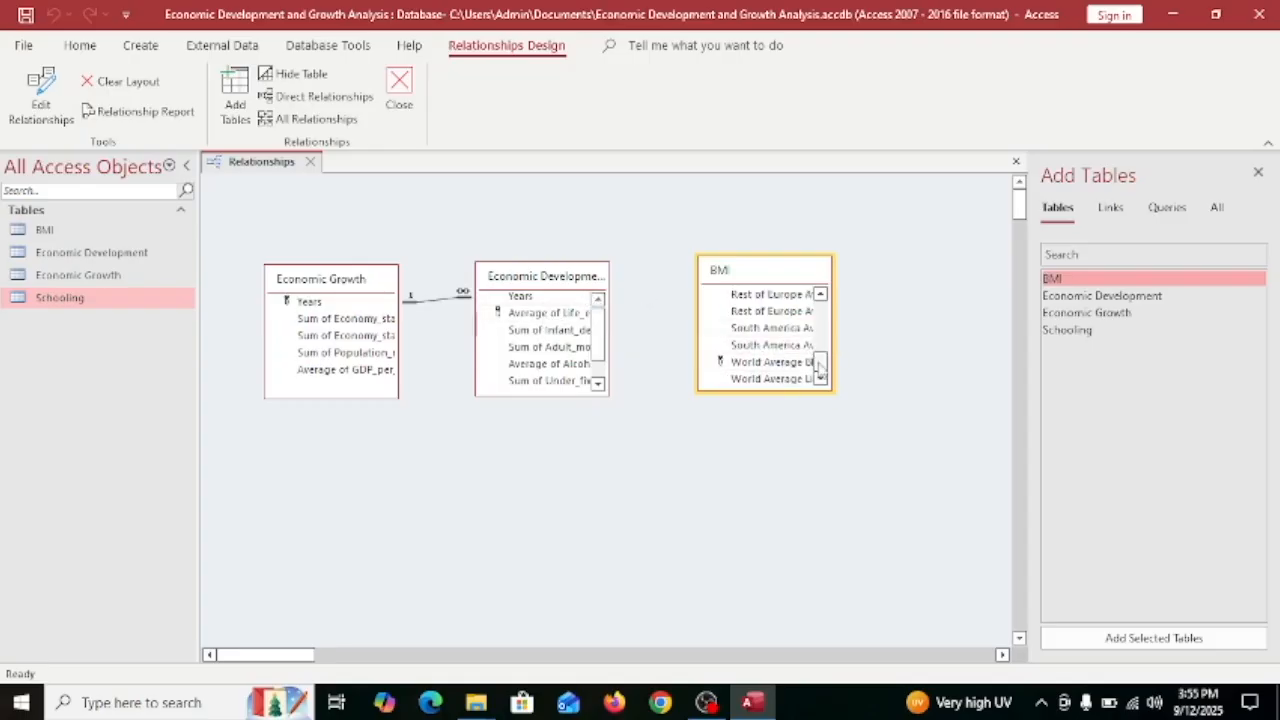
drag(836, 345, 895, 340)
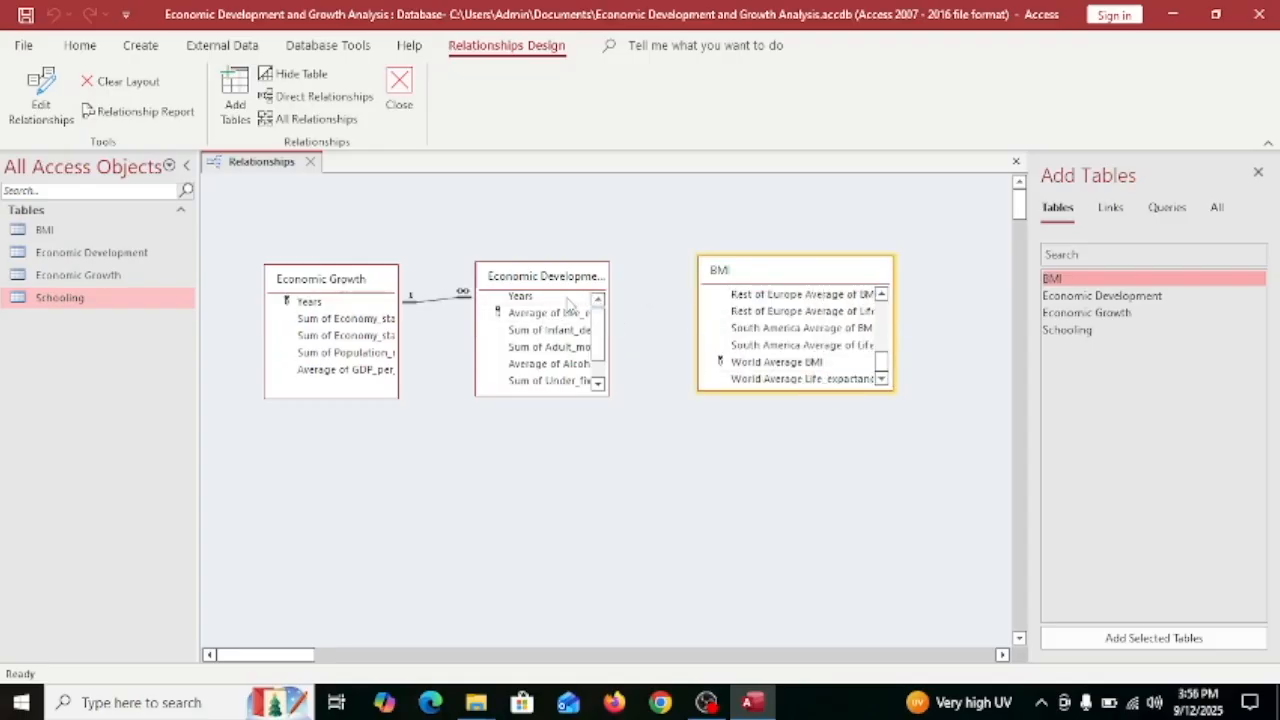
mouse_move(548, 312)
mouse_down()
mouse_move(686, 366)
mouse_move(771, 374)
mouse_move(767, 386)
mouse_up()
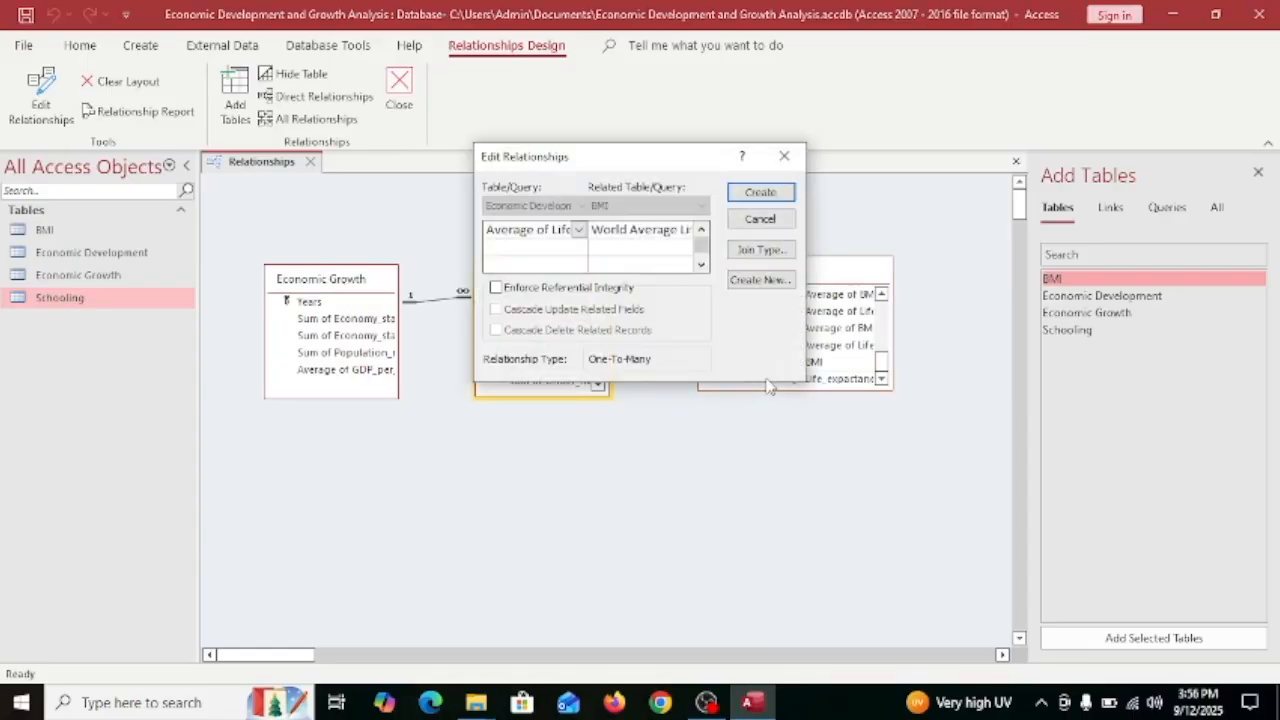
click(780, 195)
drag(800, 272, 764, 275)
Add the Schooling table and link World Average BMI to its World Average of BMI.
double_click(1090, 329)
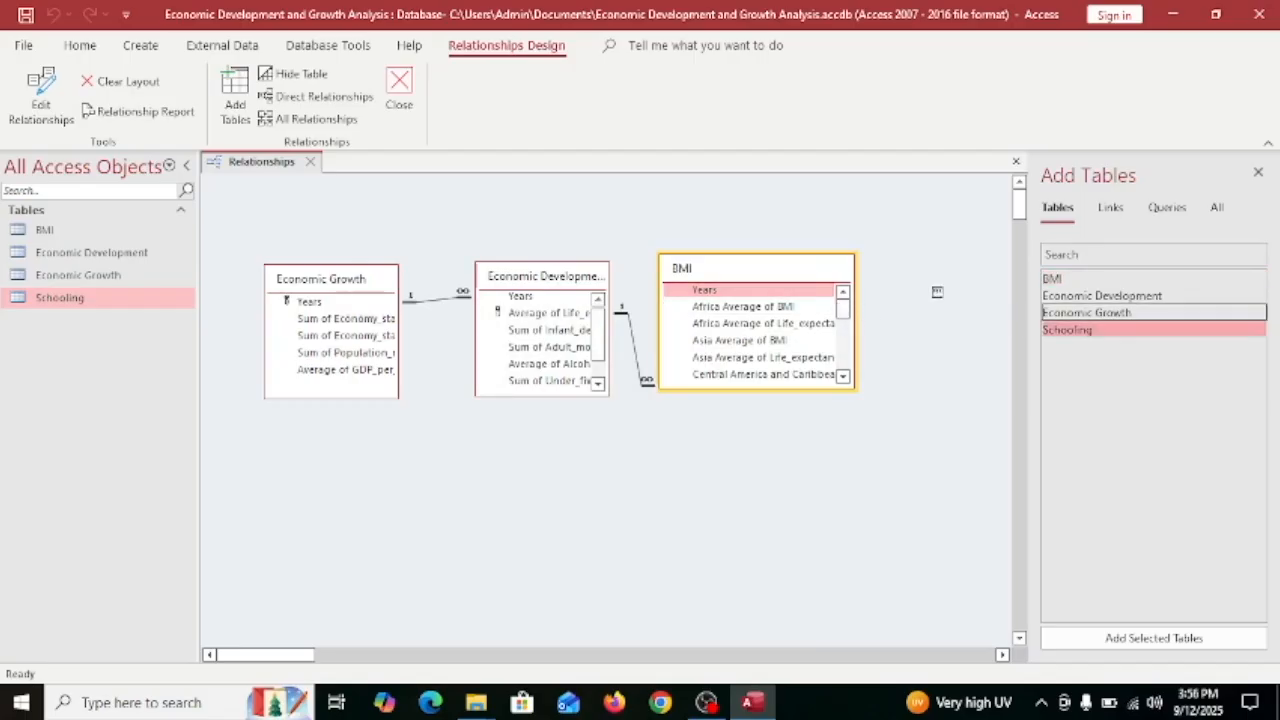
drag(294, 652, 320, 652)
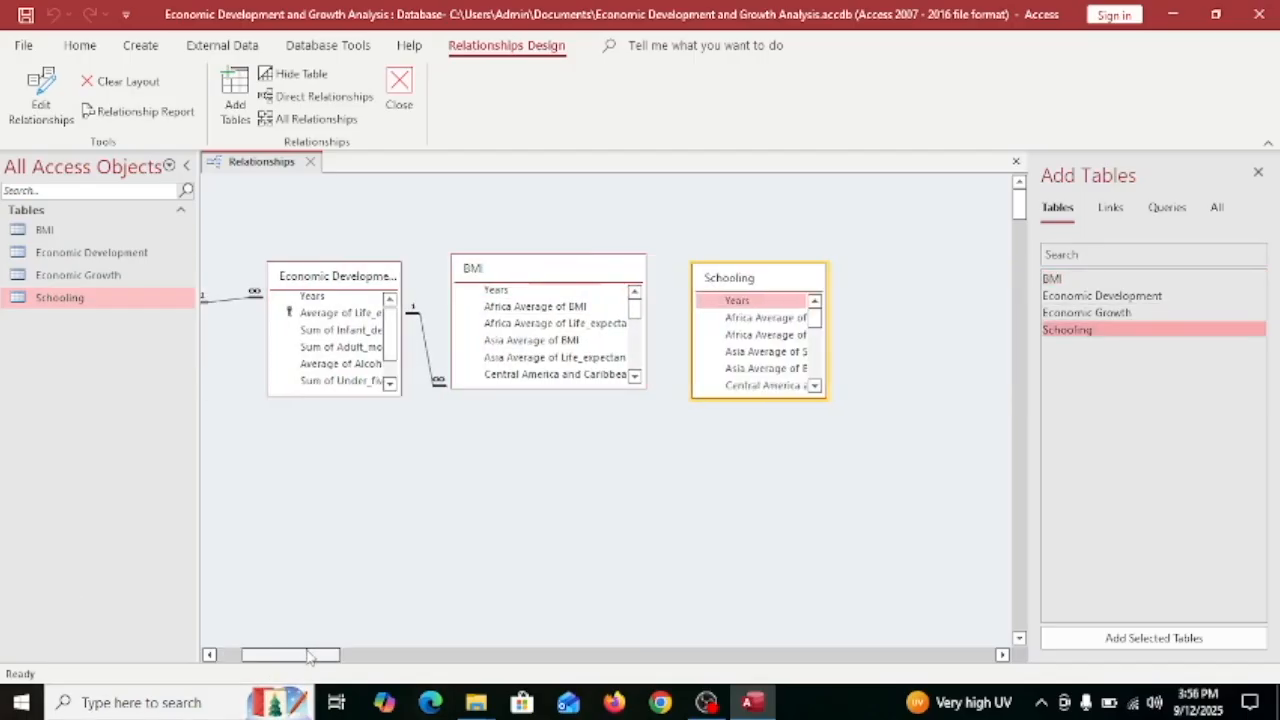
drag(636, 314, 642, 394)
scroll(735, 343, down, 5)
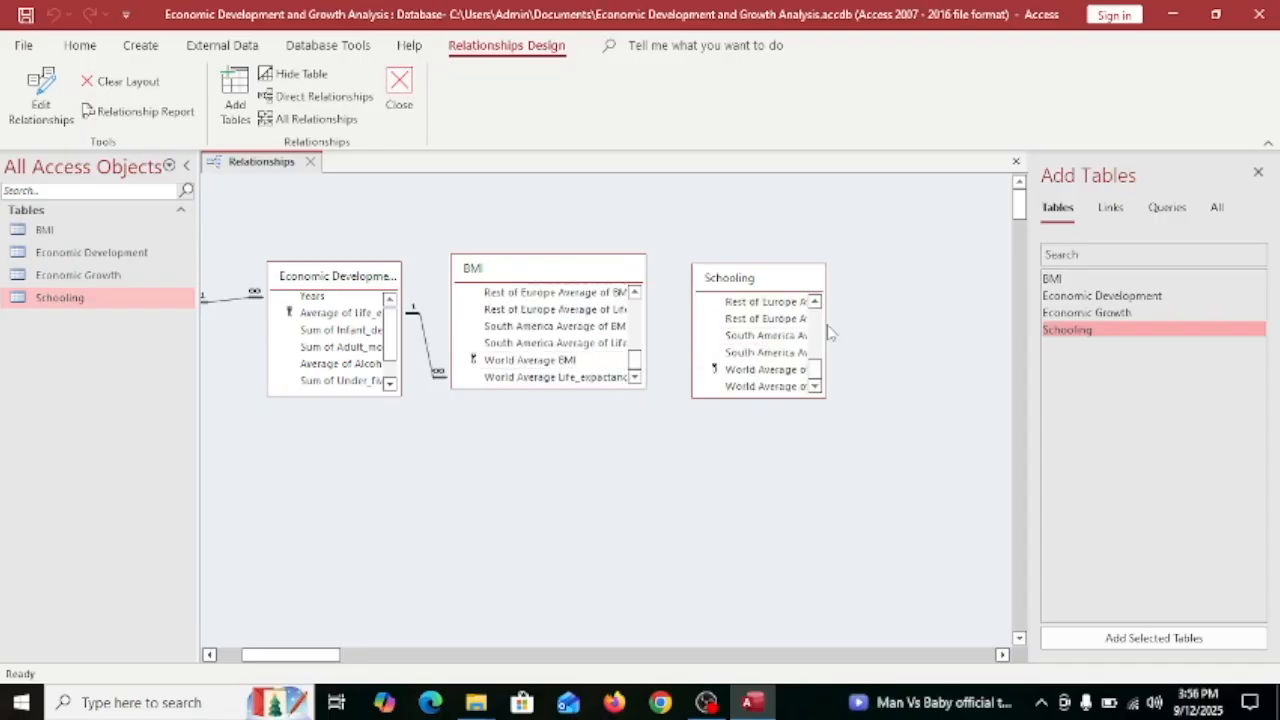
scroll(765, 340, up, 2)
drag(825, 334, 909, 340)
scroll(800, 350, down, 2)
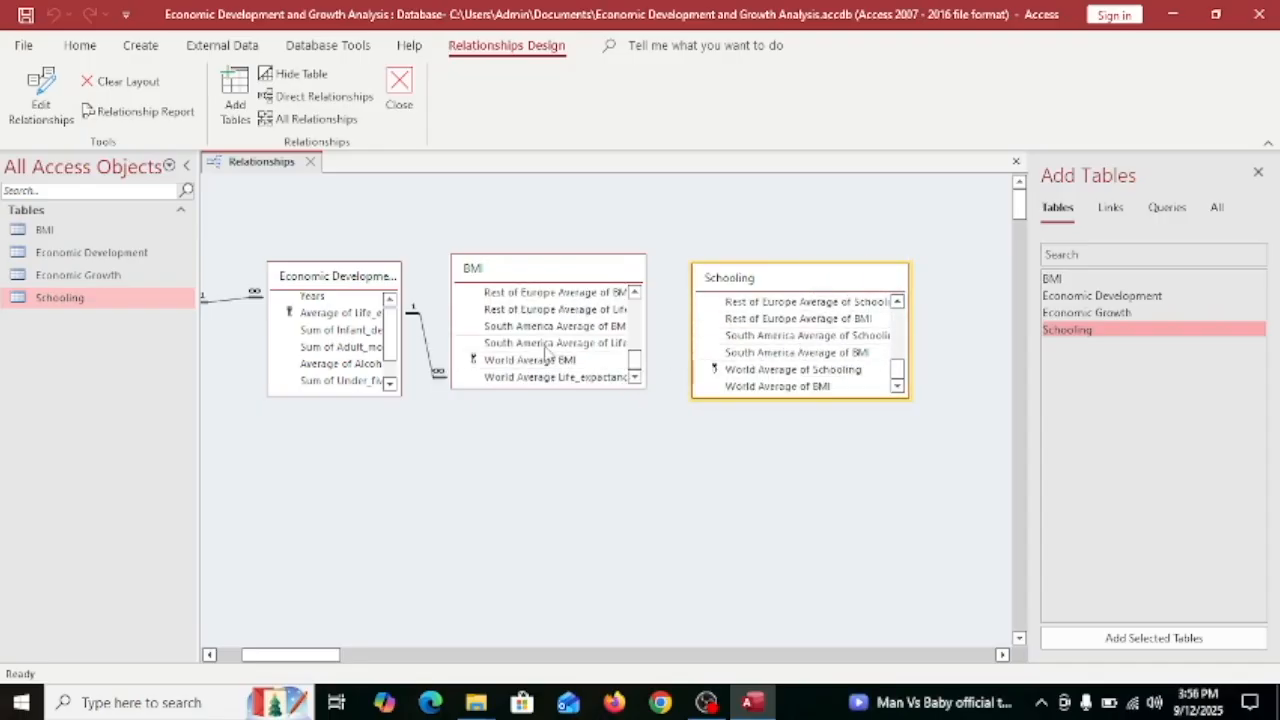
drag(545, 362, 775, 388)
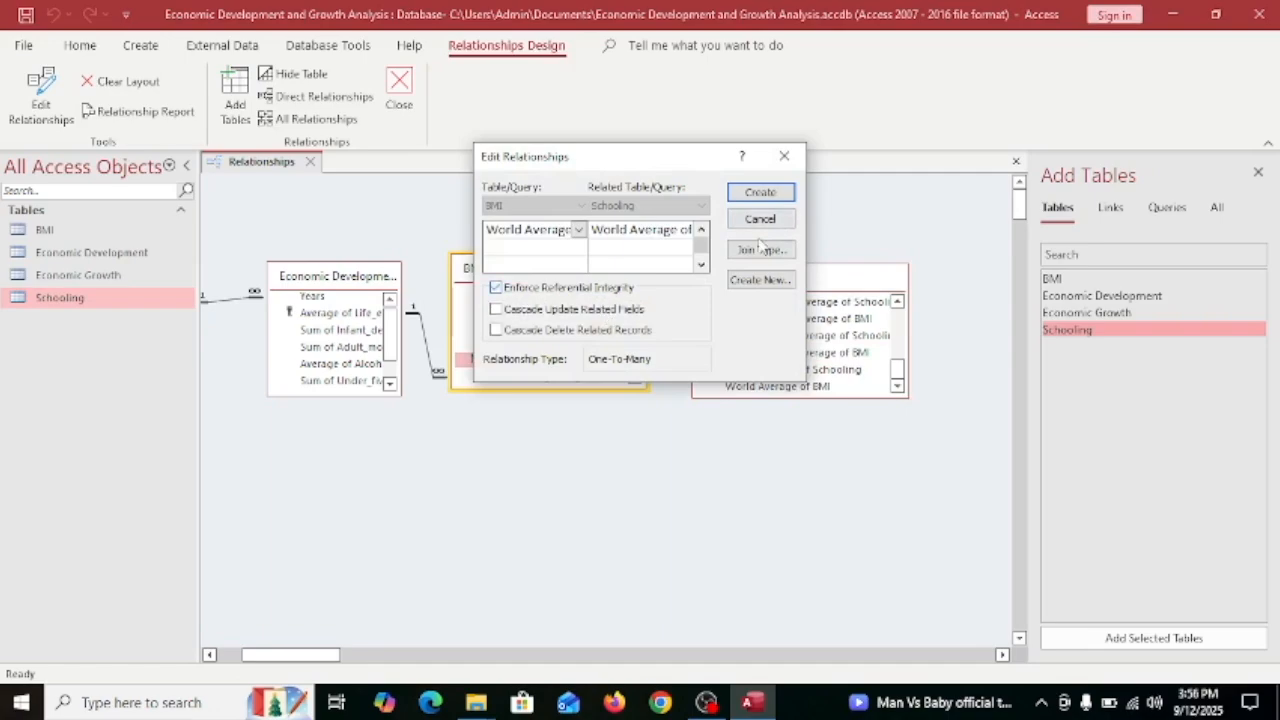
click(760, 192)
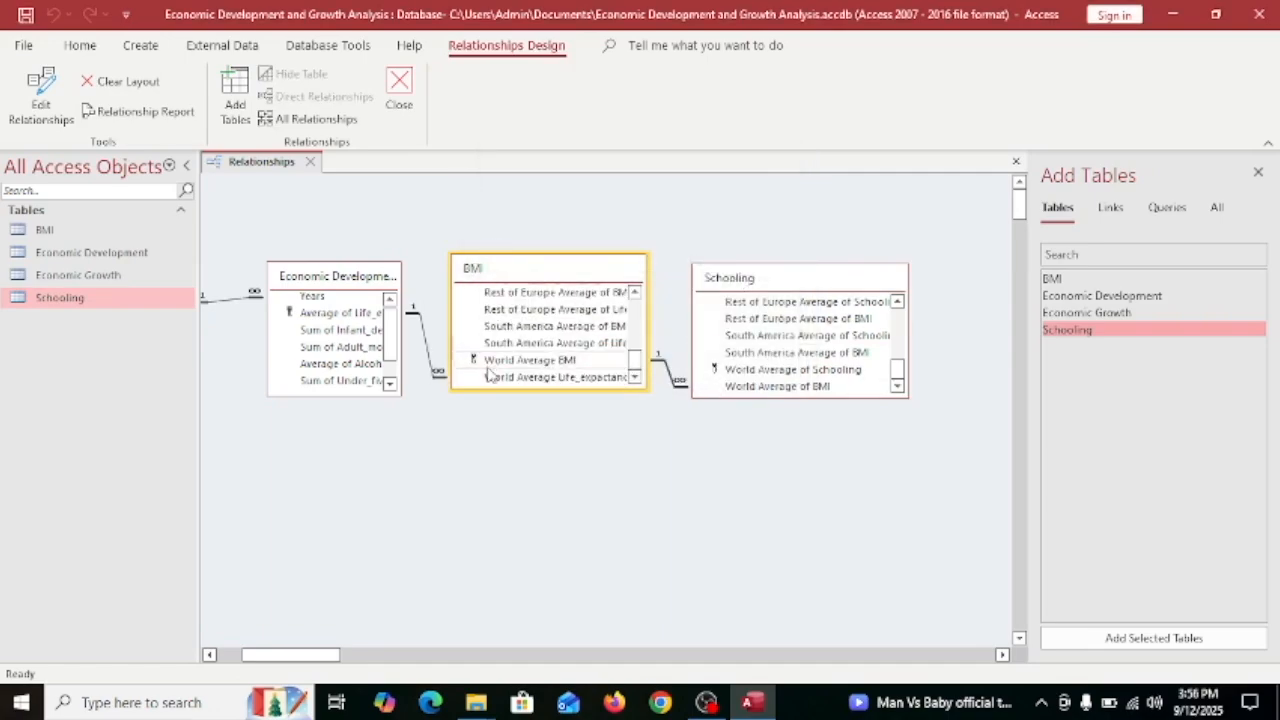
mouse_move(286, 654)
mouse_down()
mouse_move(262, 656)
mouse_move(314, 675)
mouse_move(265, 656)
mouse_up()
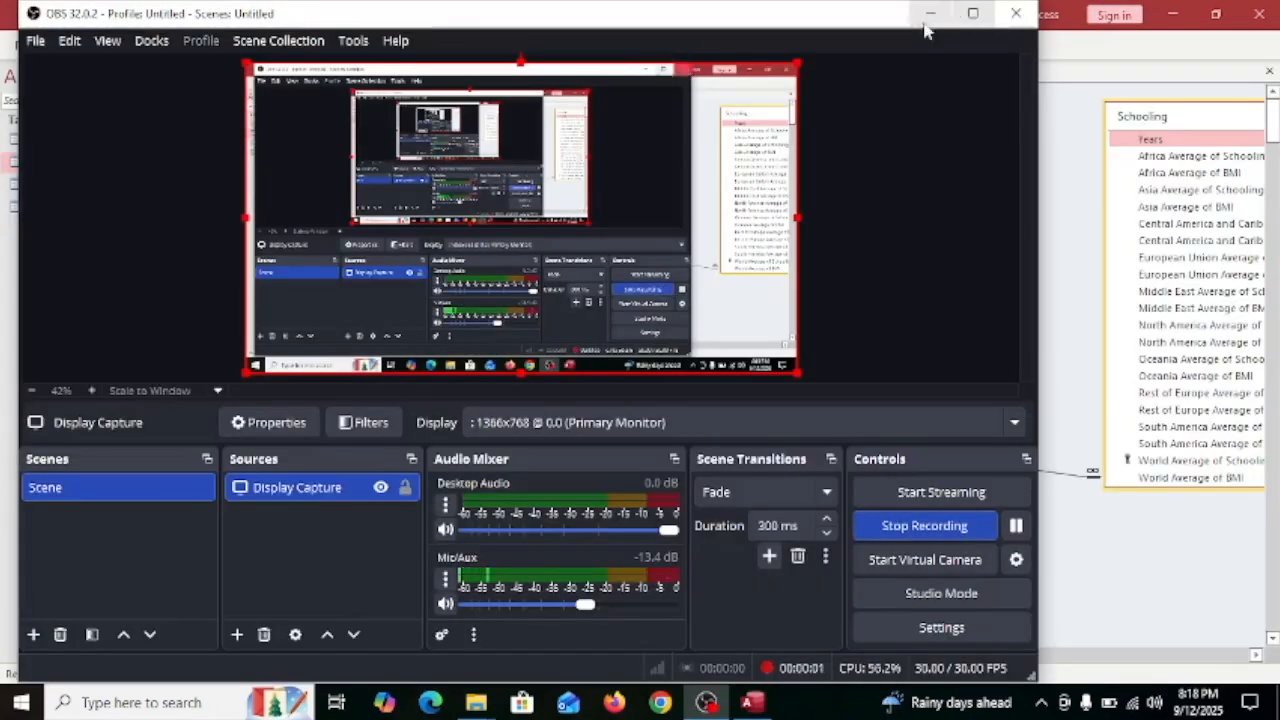
click(928, 15)
click(141, 45)
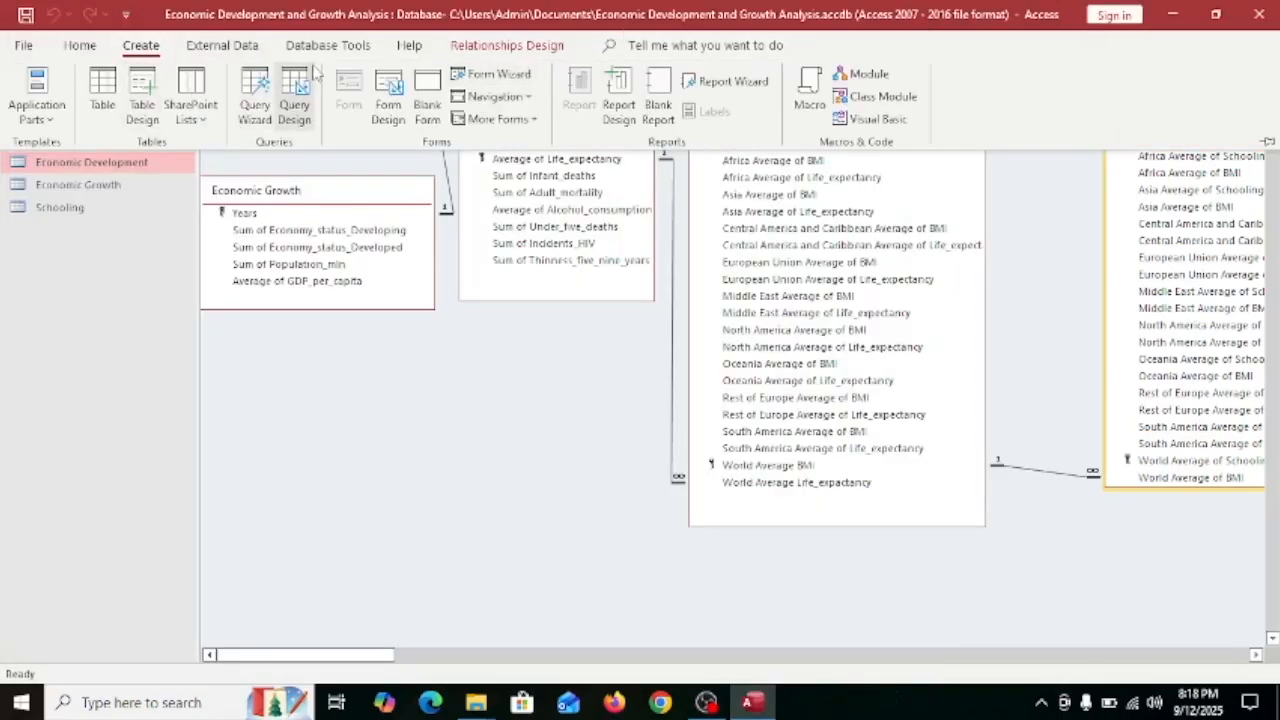
Start a new query design with the Economic Growth, Economic Development, BMI and Schooling tables.
click(294, 100)
double_click(1110, 222)
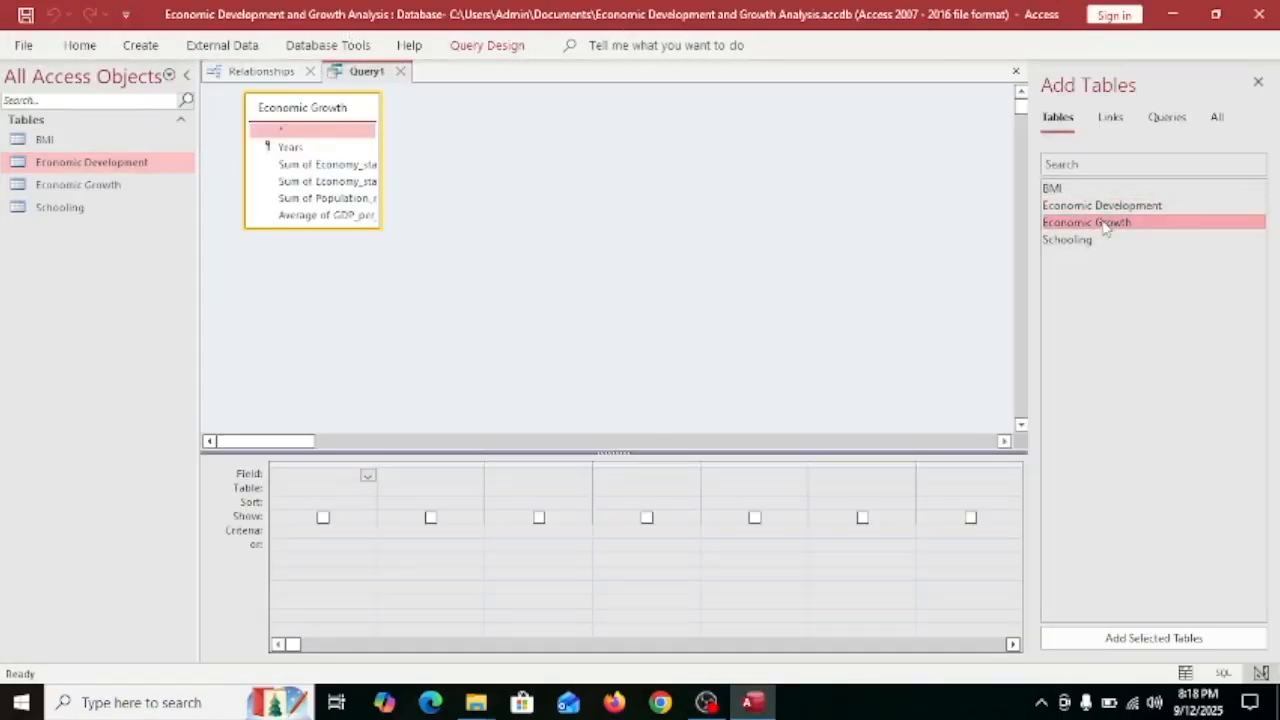
double_click(1070, 205)
click(1082, 241)
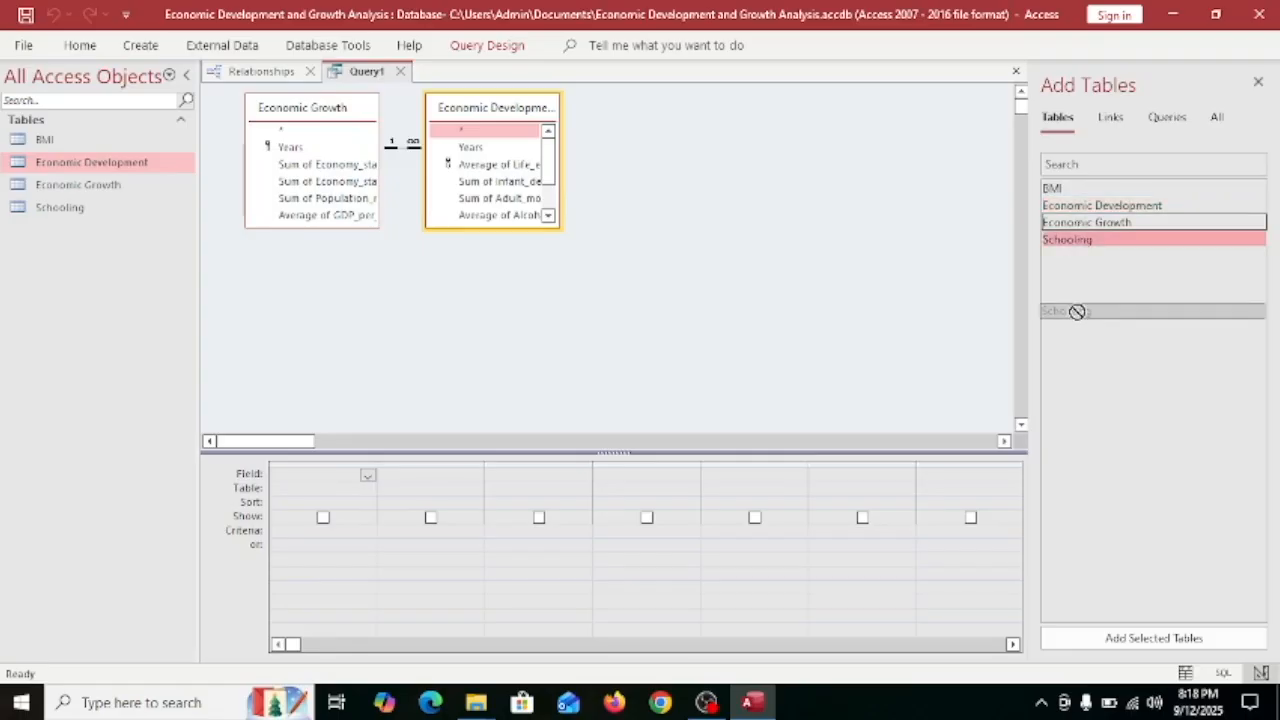
double_click(1060, 188)
double_click(1130, 240)
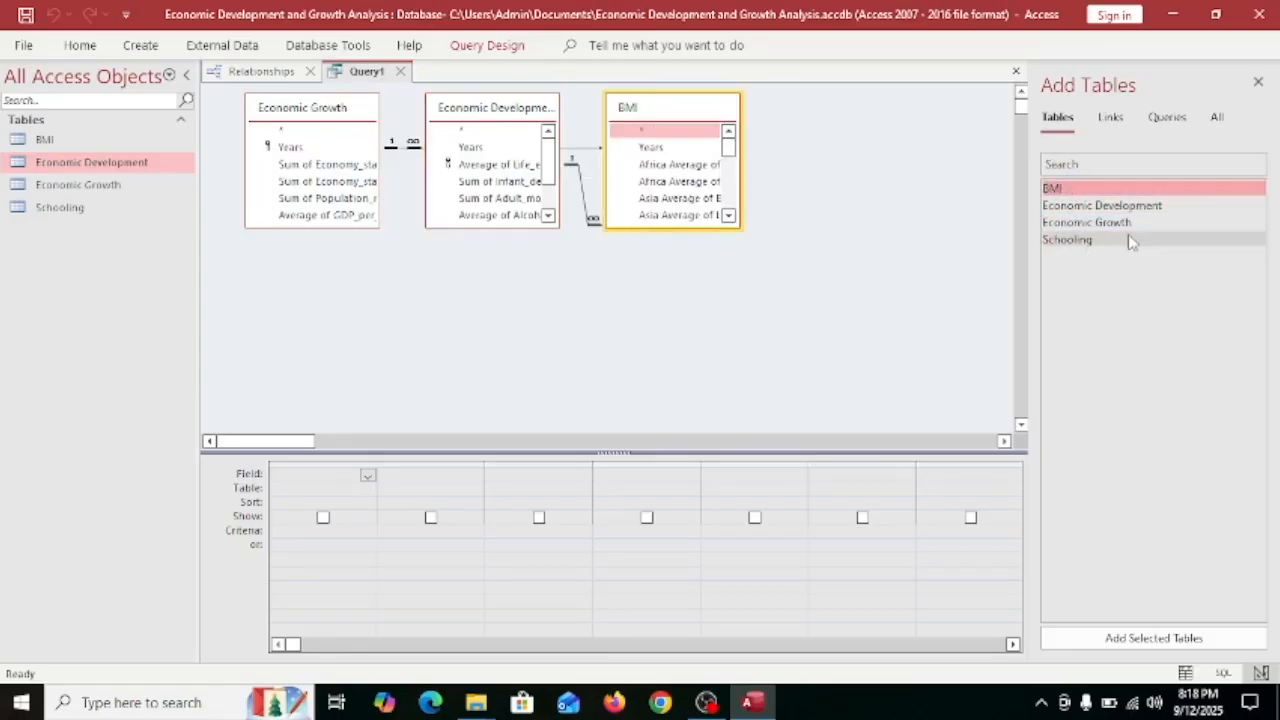
click(660, 147)
Add life expectancy plus Africa averages of life expectancy, schooling and BMI to the grid.
scroll(548, 150, down, 1)
double_click(497, 164)
scroll(683, 183, up, 1)
drag(741, 149, 777, 149)
click(924, 147)
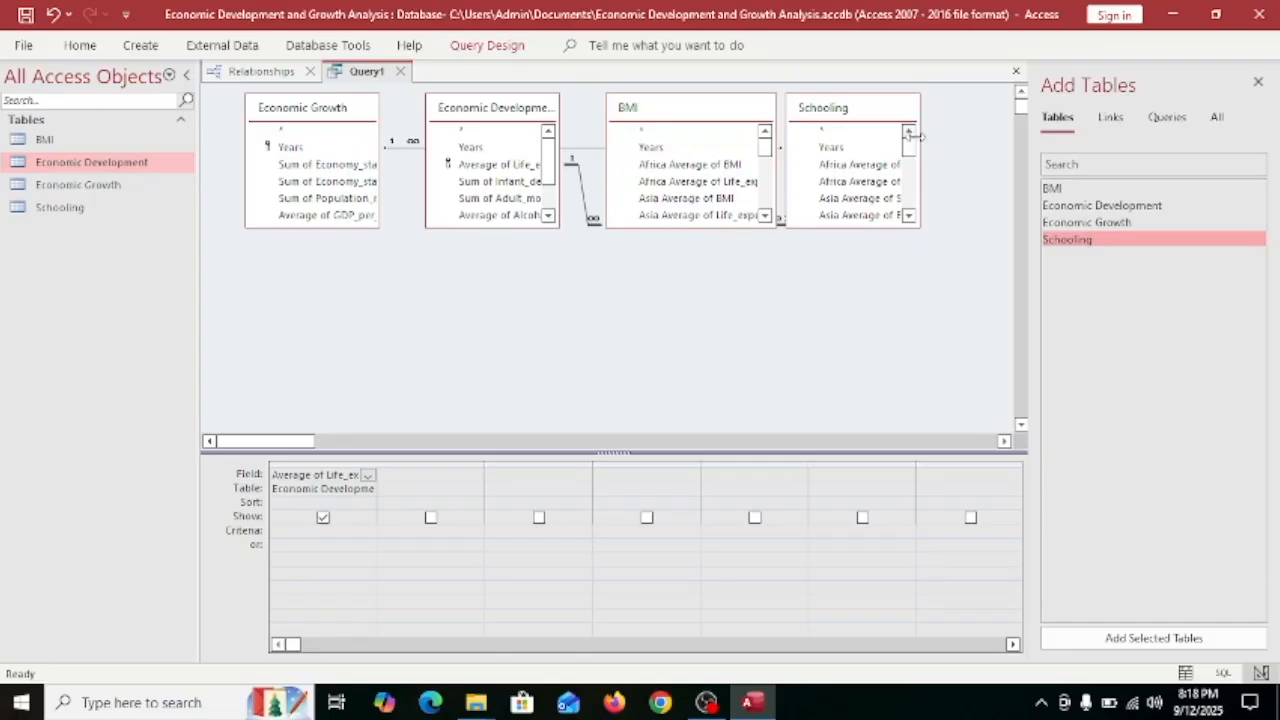
drag(916, 135, 1001, 135)
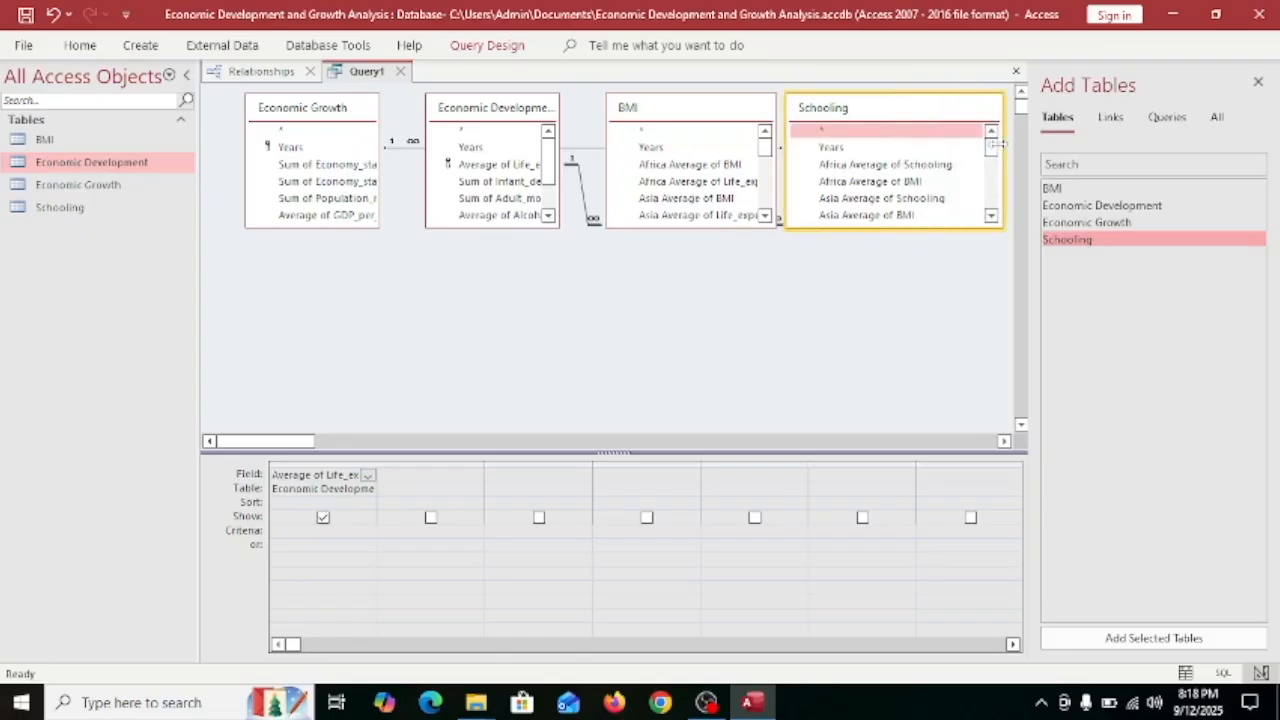
double_click(698, 181)
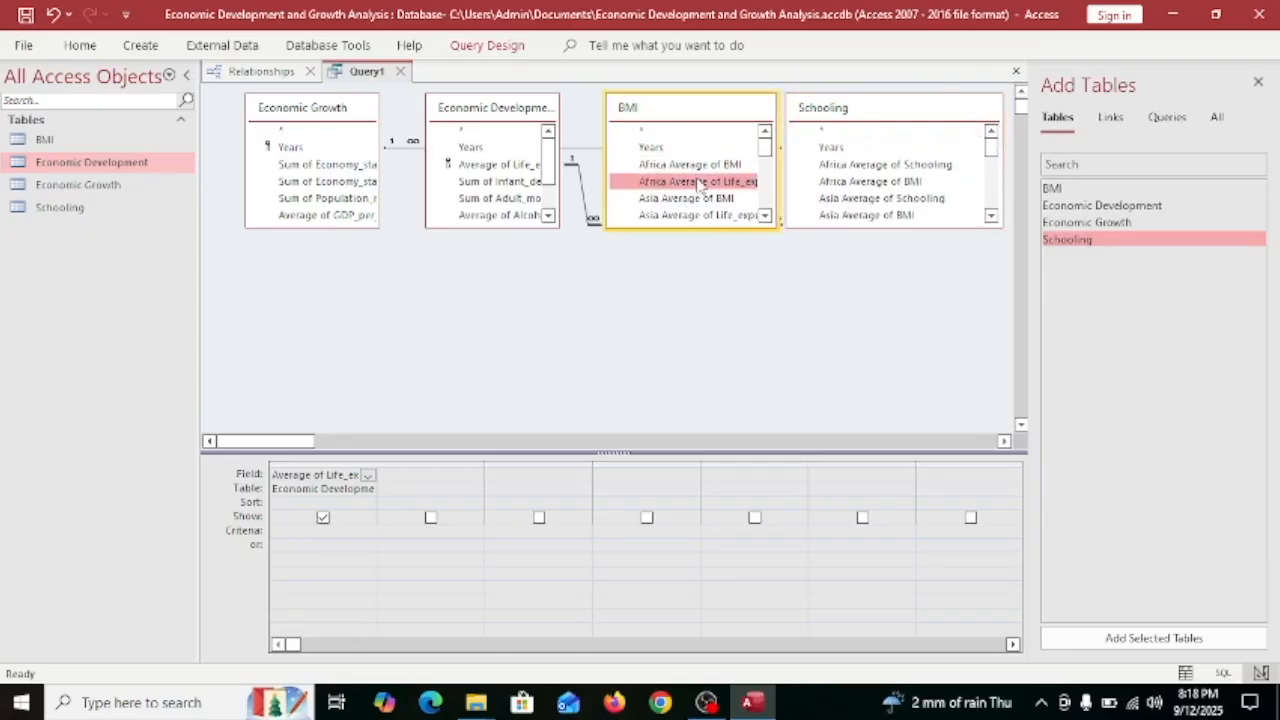
double_click(929, 166)
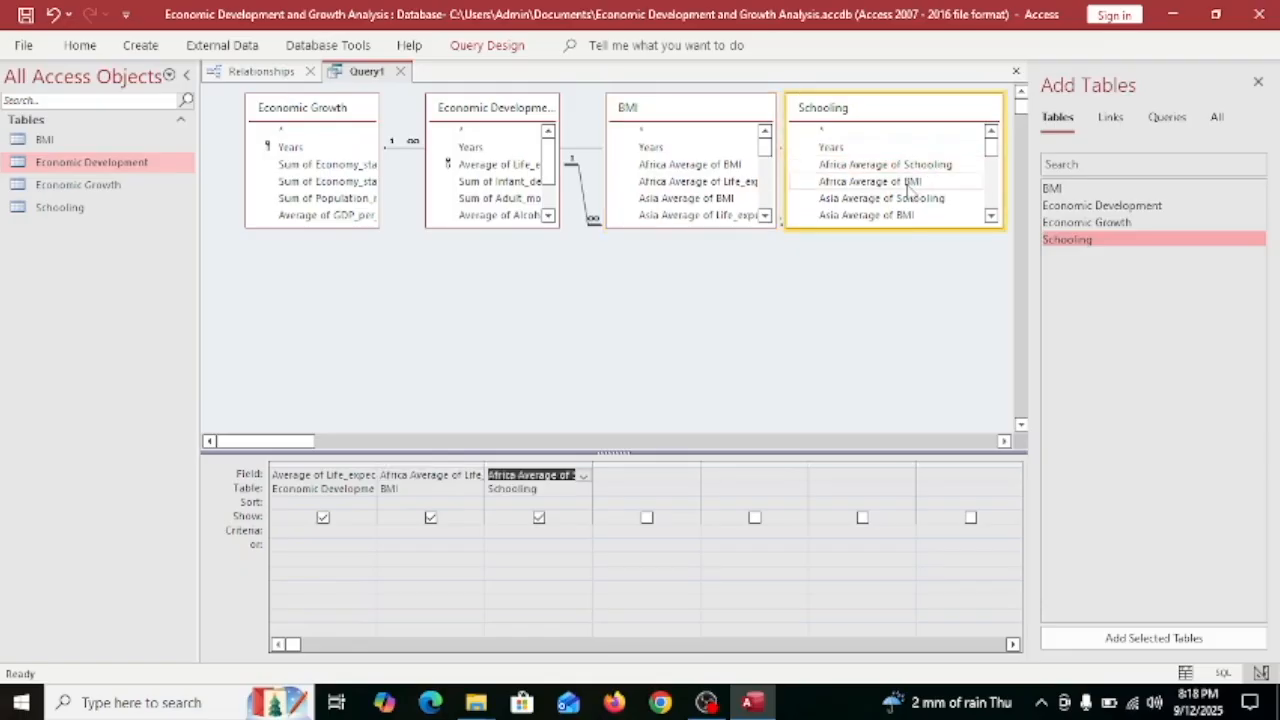
double_click(910, 182)
Add Sum of Infant_deaths, Sum of Adult_mortality and Average of Alcohol_consumption to the grid.
scroll(688, 178, down, 5)
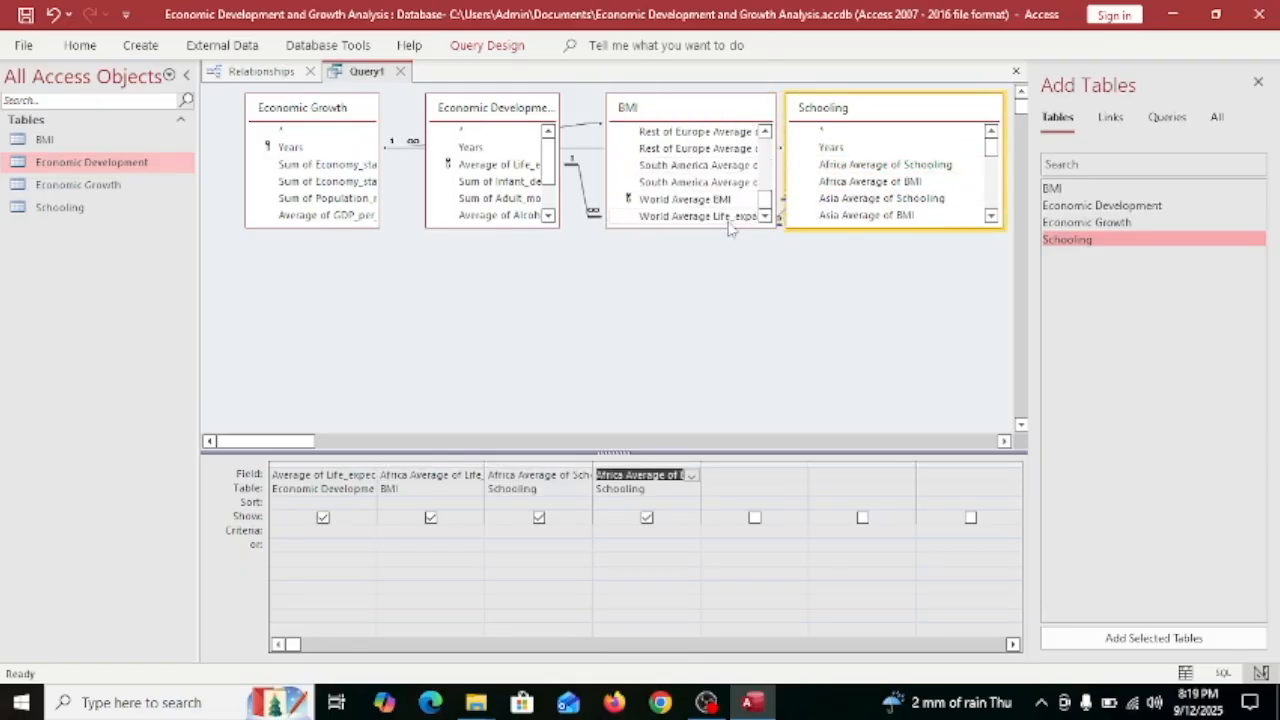
scroll(505, 180, down, 1)
scroll(510, 185, up, 1)
double_click(496, 184)
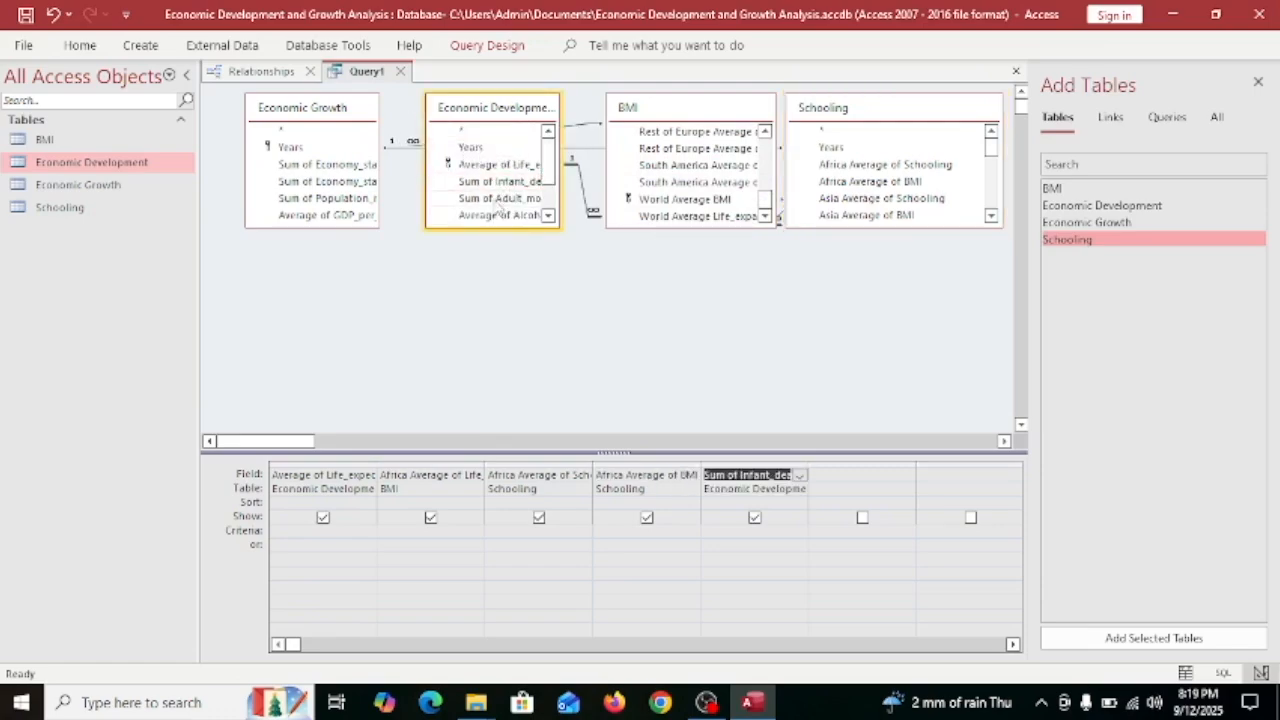
double_click(498, 198)
double_click(498, 214)
scroll(498, 205, down, 1)
scroll(498, 203, up, 1)
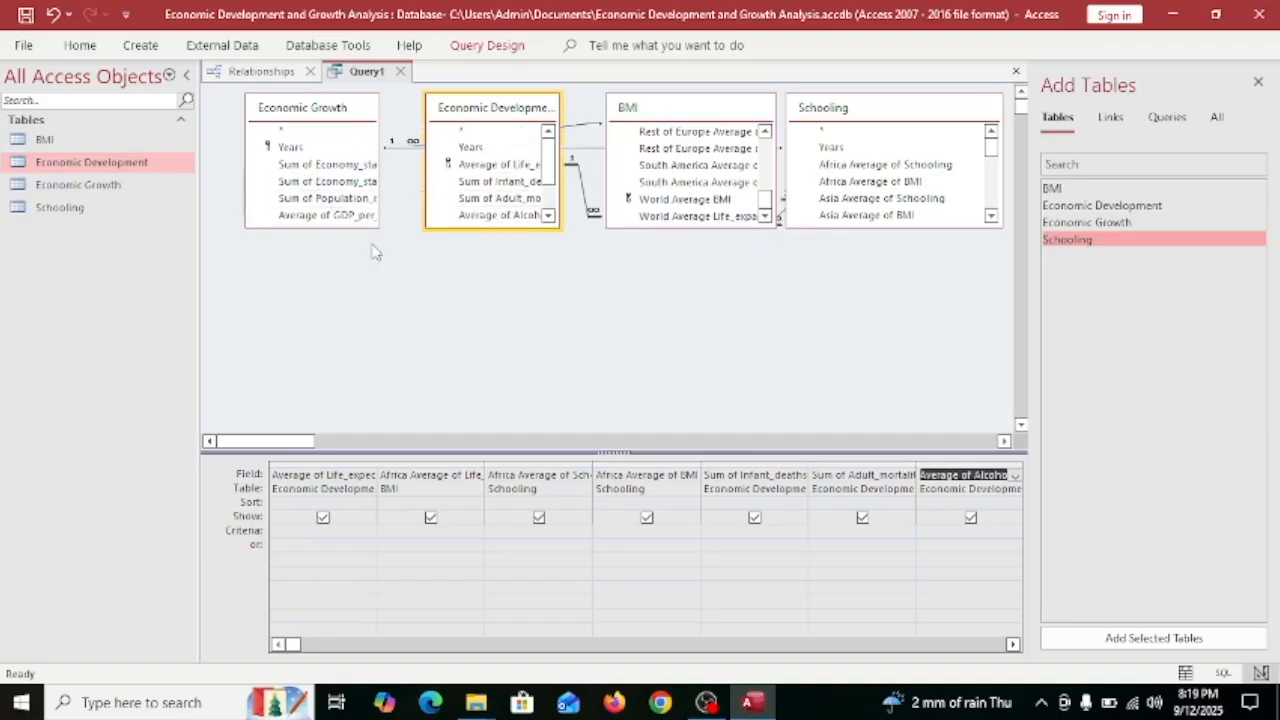
click(337, 216)
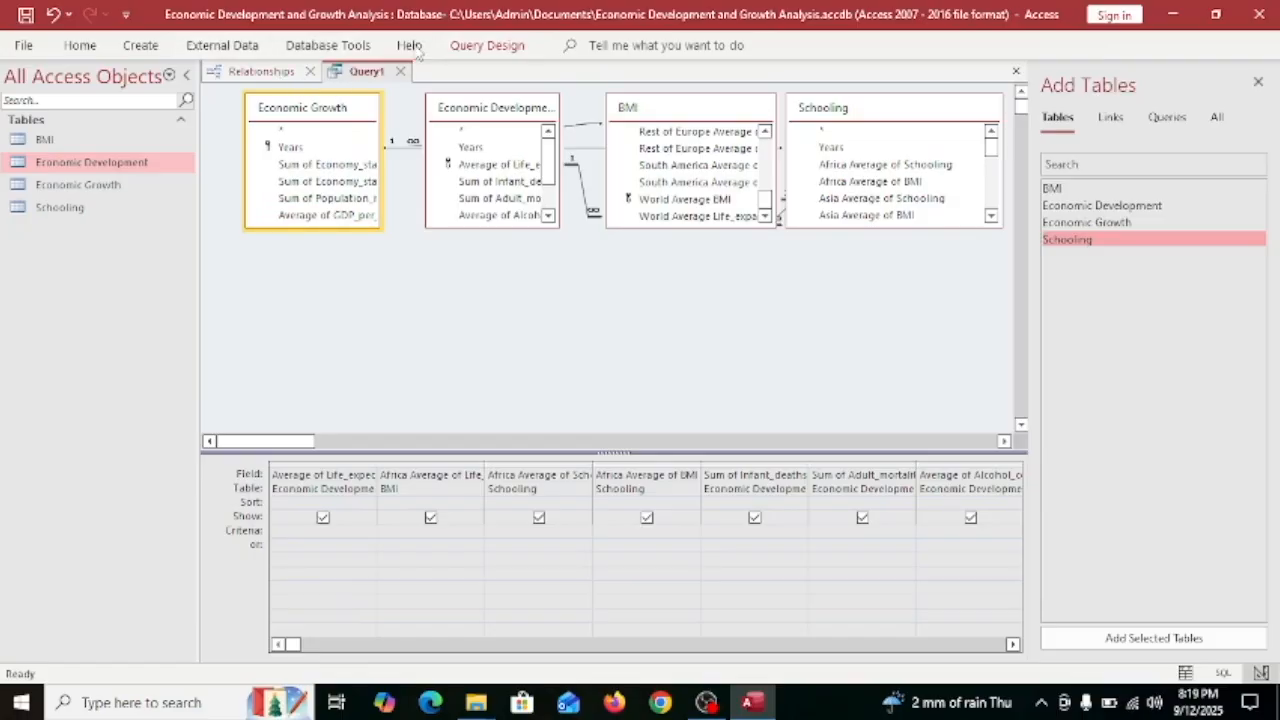
click(488, 47)
Run Query1 and autofit all columns, from life expectancy through Average of GDP_per_capita.
click(64, 90)
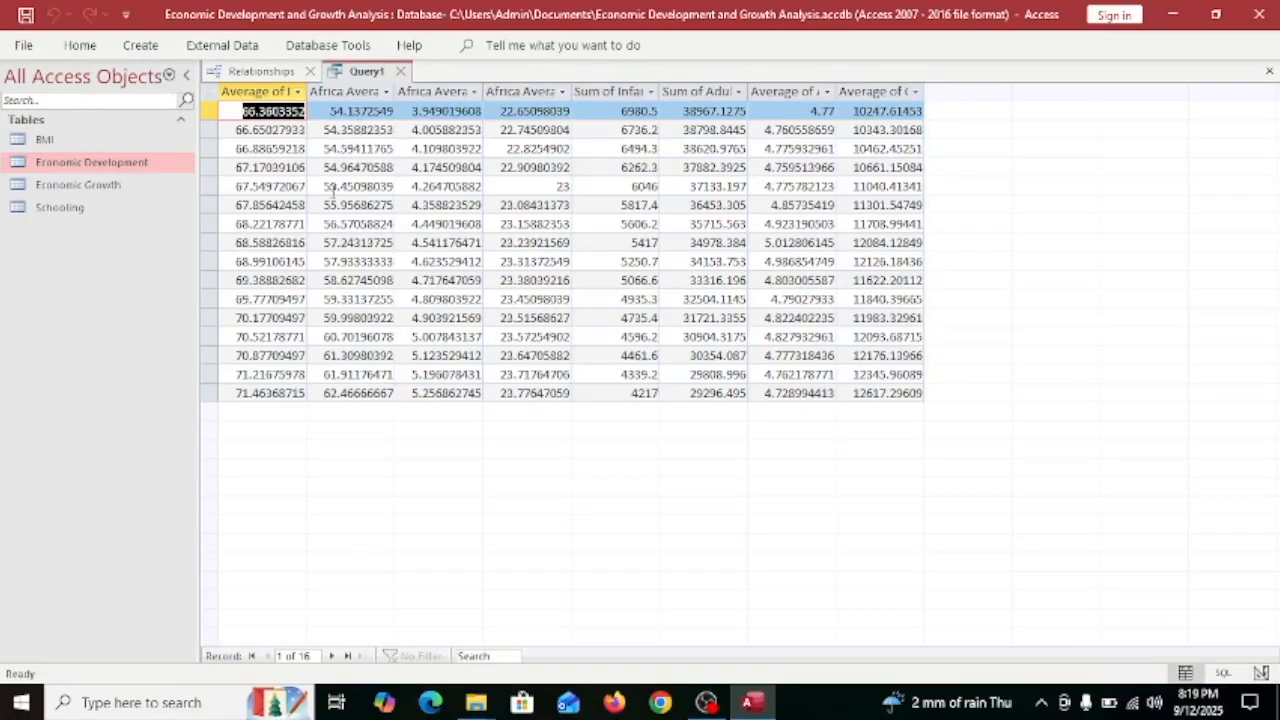
double_click(307, 89)
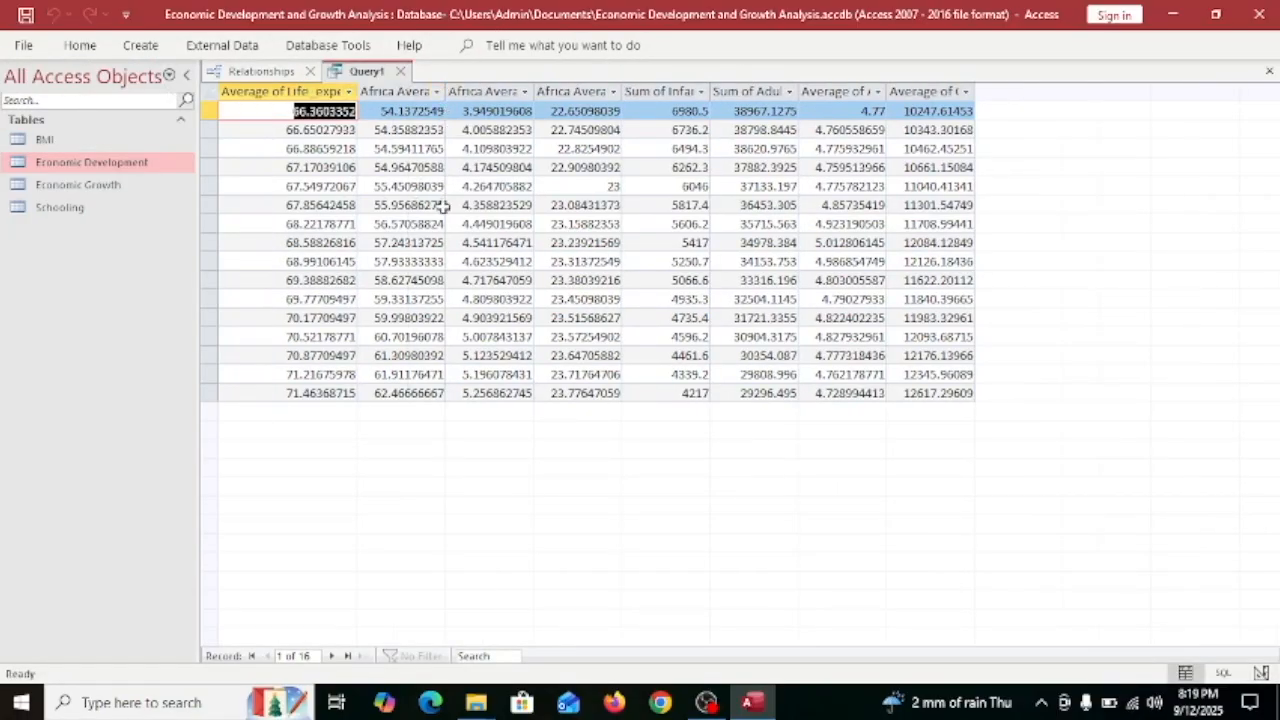
double_click(446, 91)
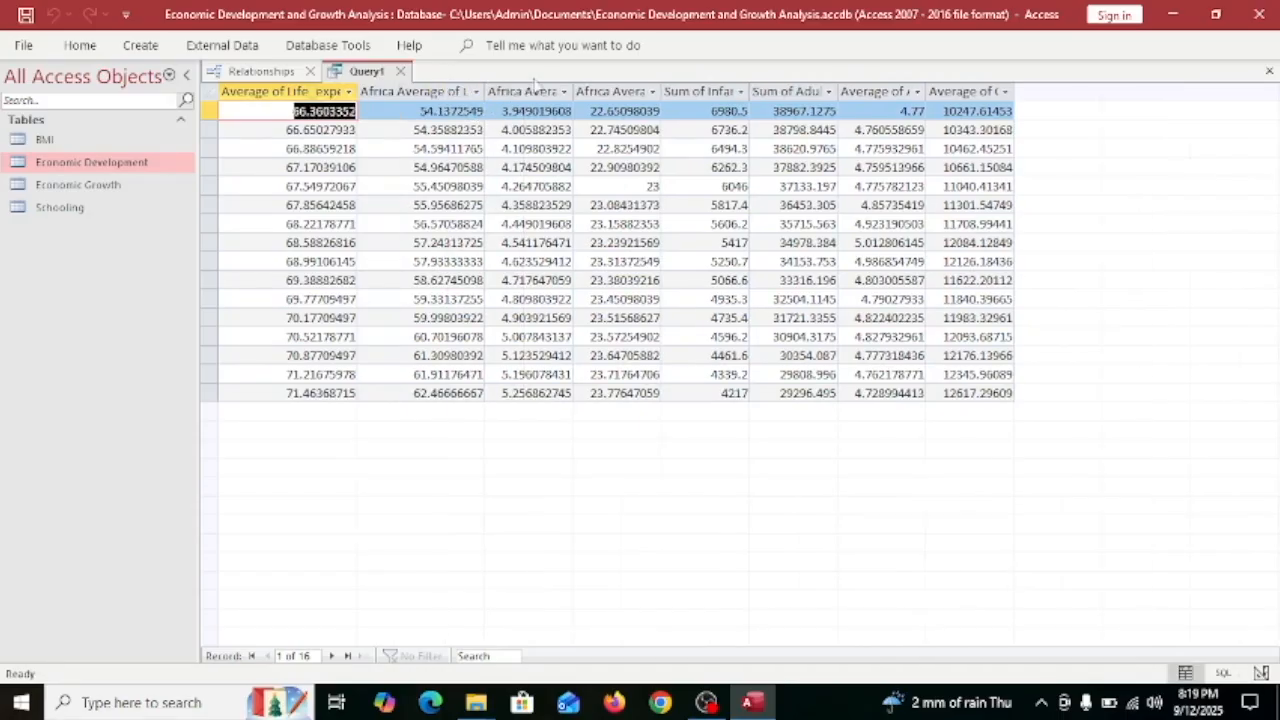
double_click(572, 91)
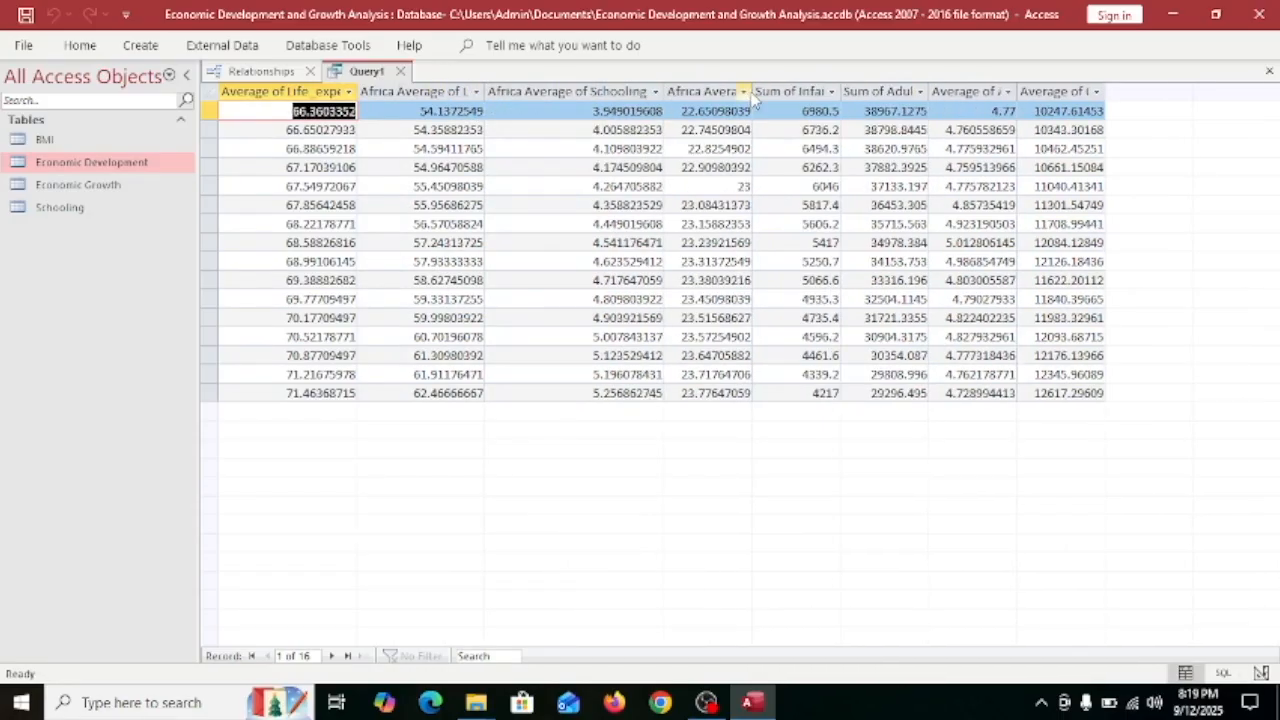
double_click(752, 91)
double_click(951, 91)
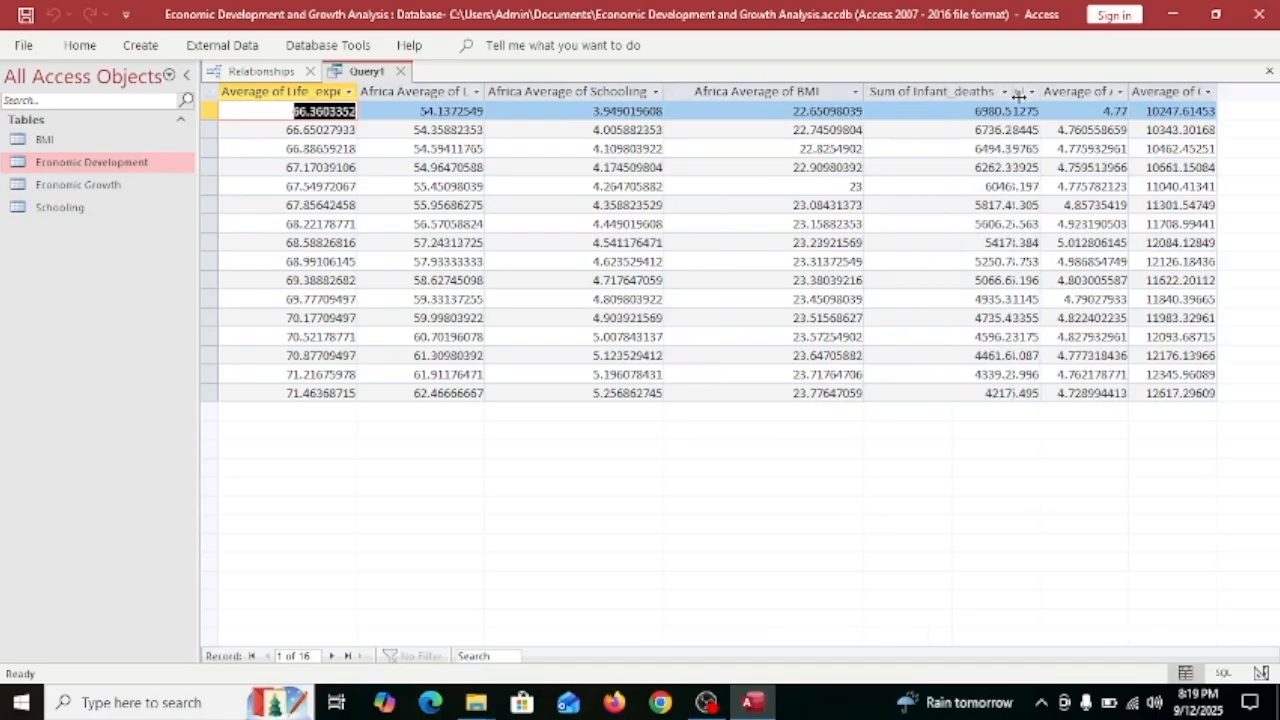
double_click(1104, 88)
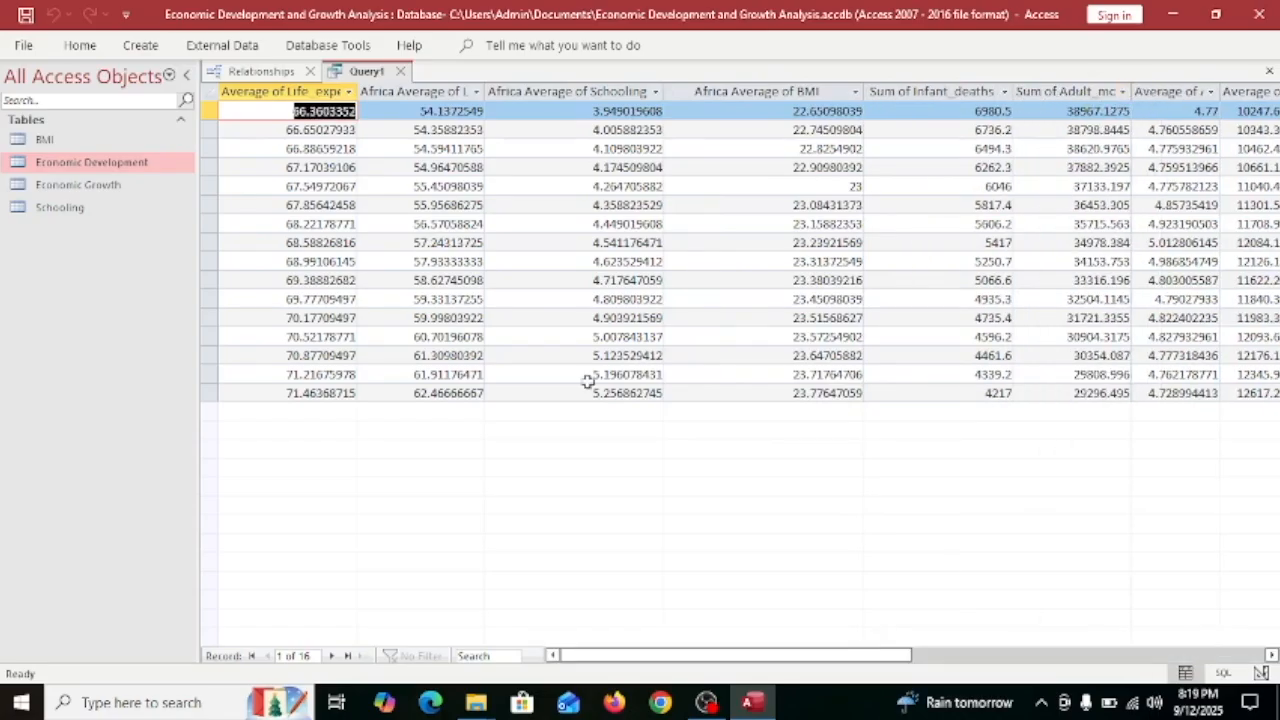
scroll(573, 224, right, 3)
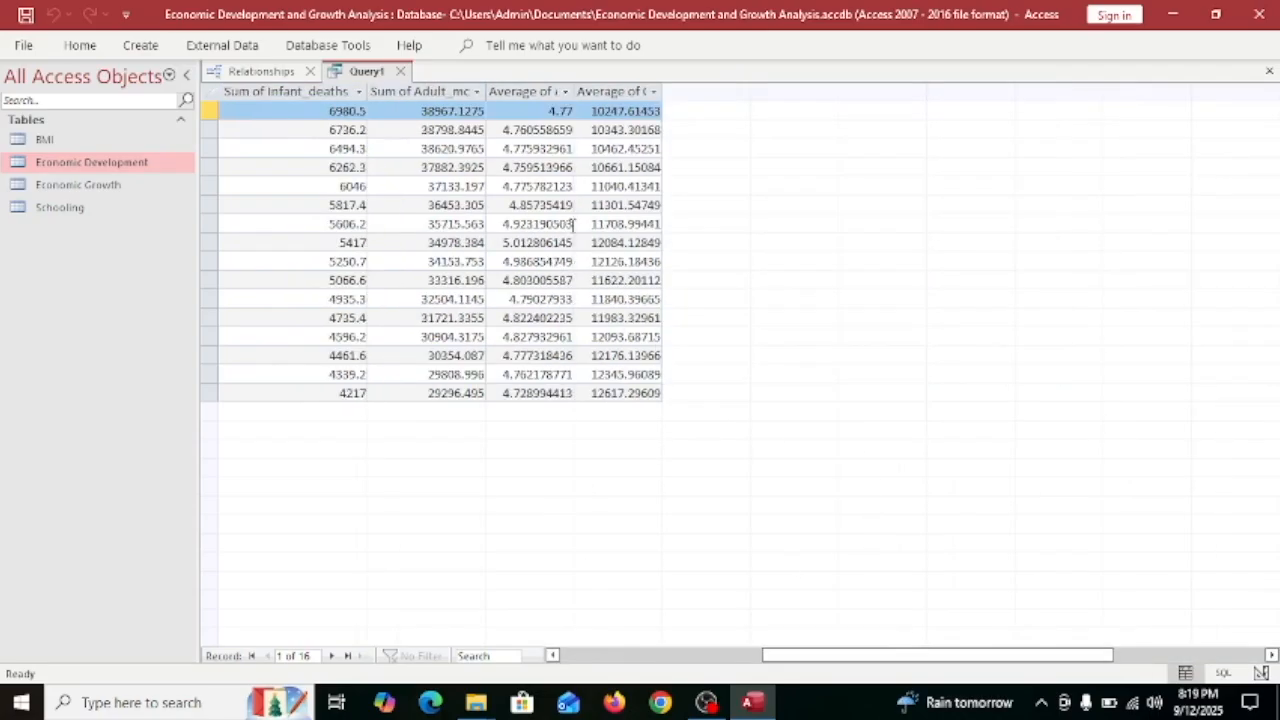
double_click(574, 91)
double_click(729, 91)
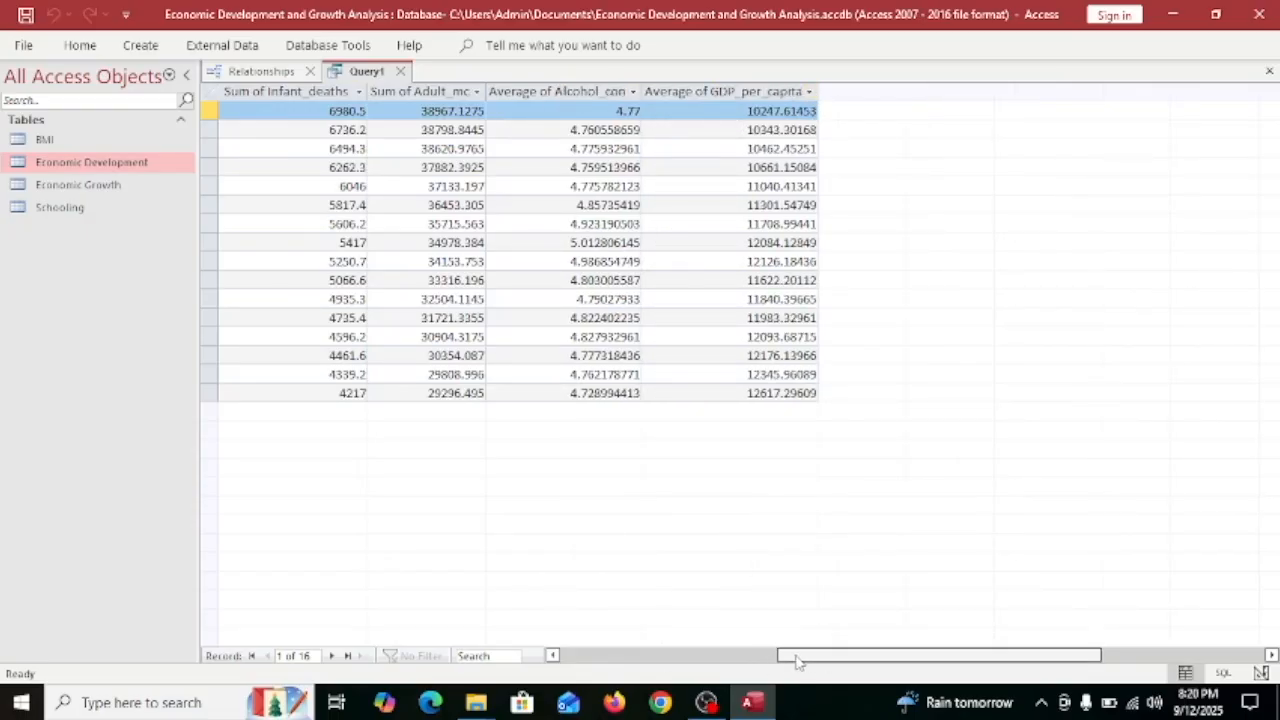
drag(843, 653, 603, 638)
drag(447, 688, 677, 570)
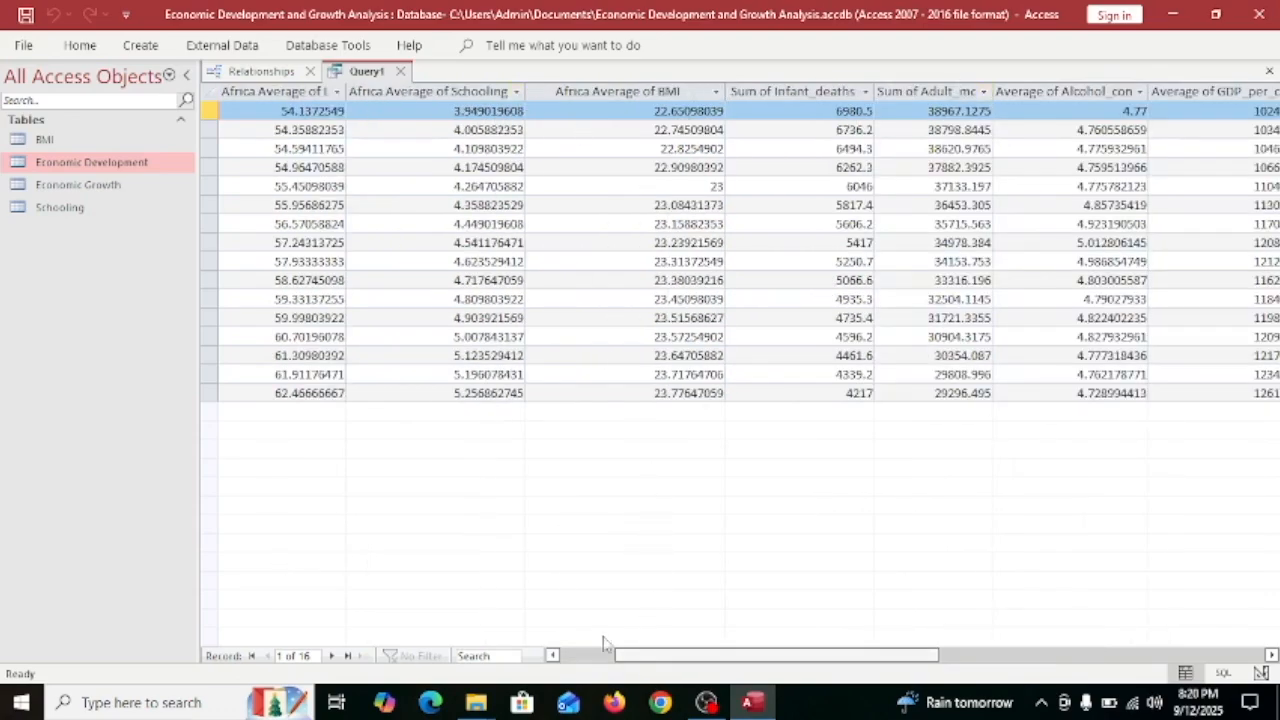
Filter Africa Average of Life_expectancy to values of at least 60, leaving 4 records.
click(336, 91)
click(874, 327)
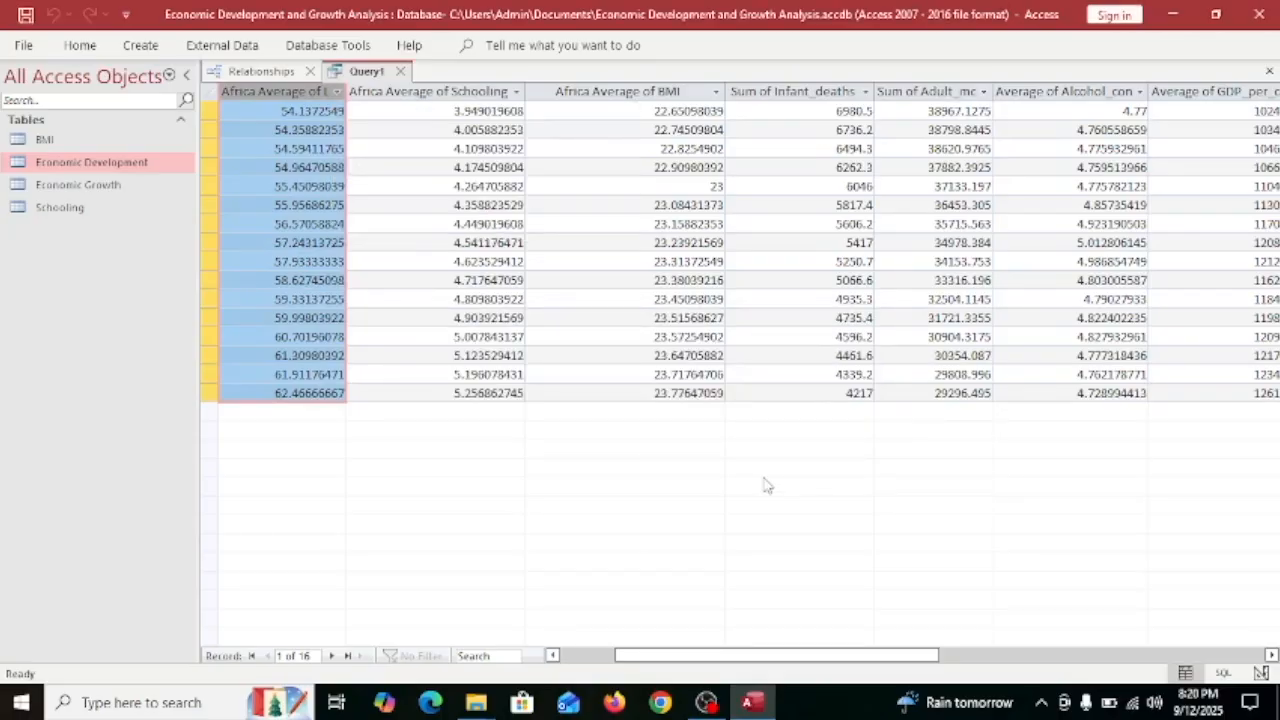
click(338, 92)
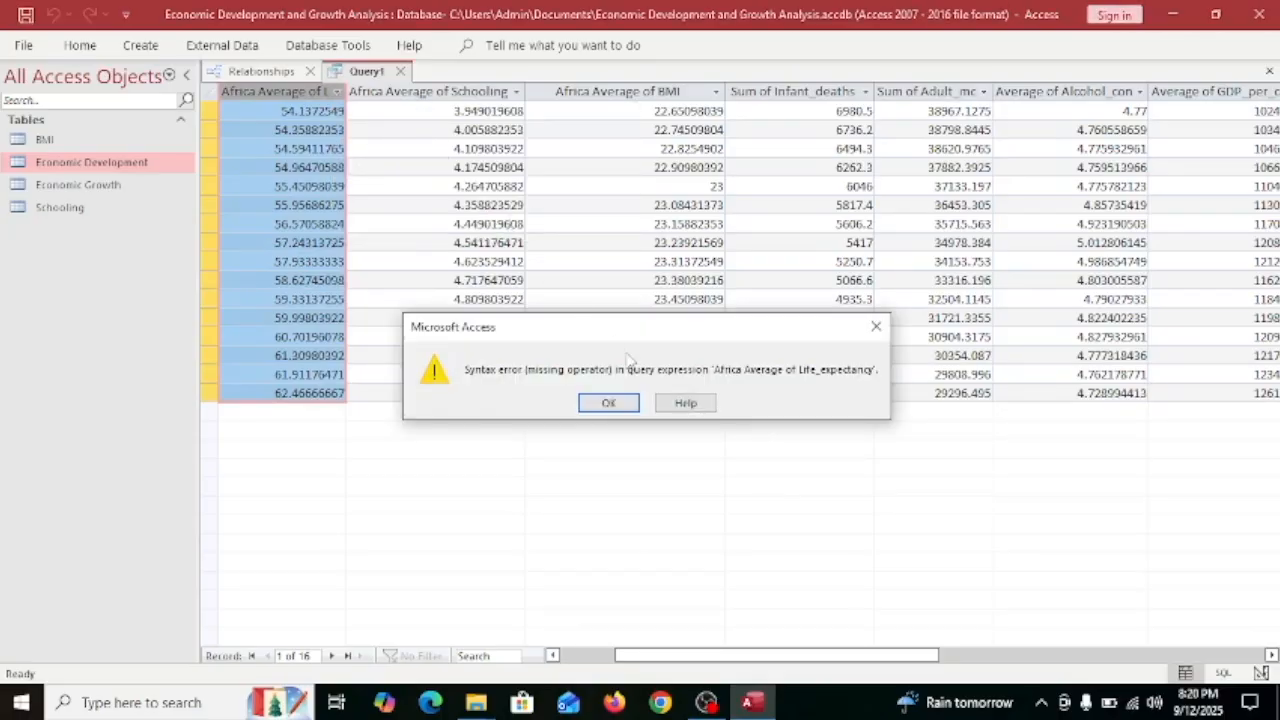
click(608, 402)
mouse_move(606, 198)
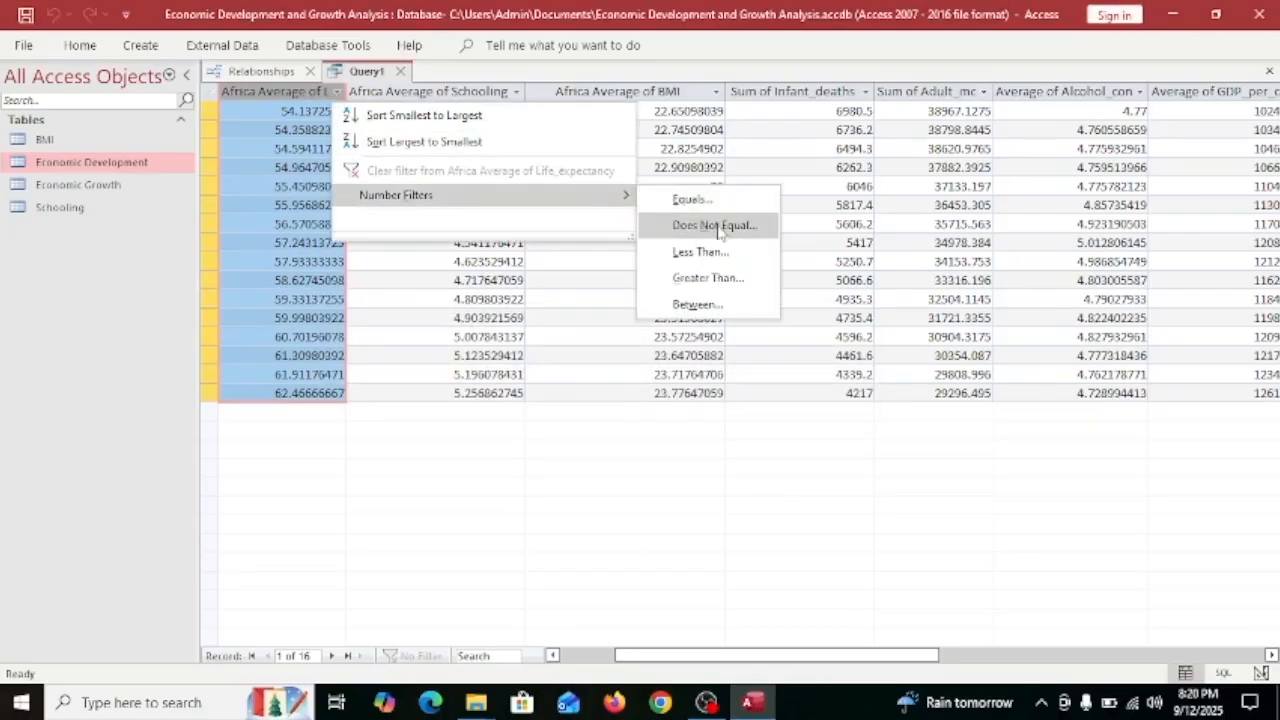
click(722, 279)
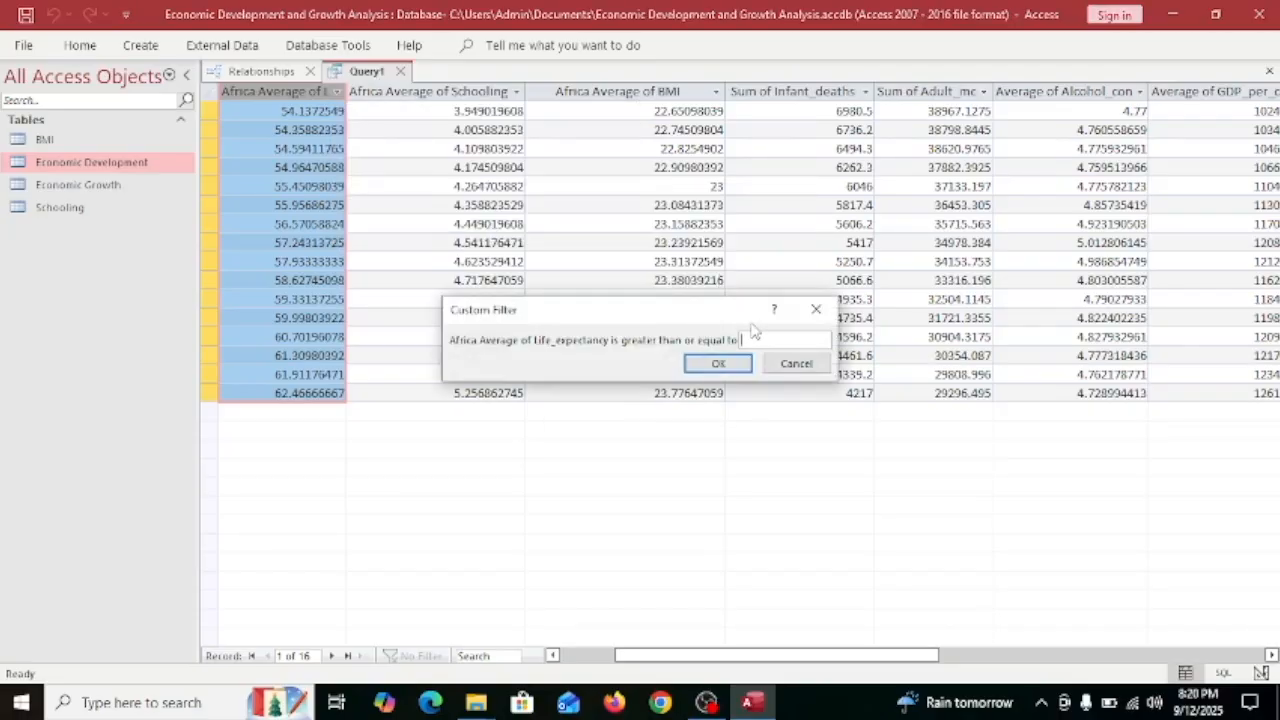
click(717, 366)
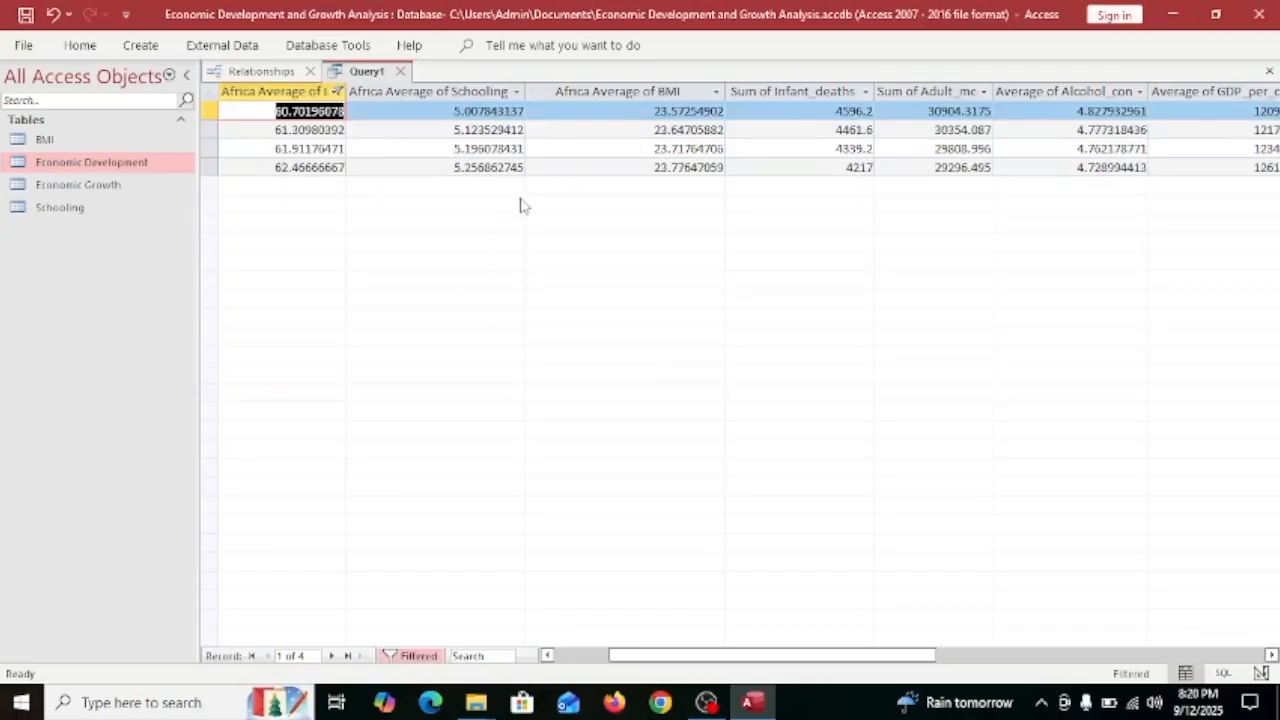
Select each column from Africa schooling through Average of GDP_per_capita to review the filtered values.
click(478, 92)
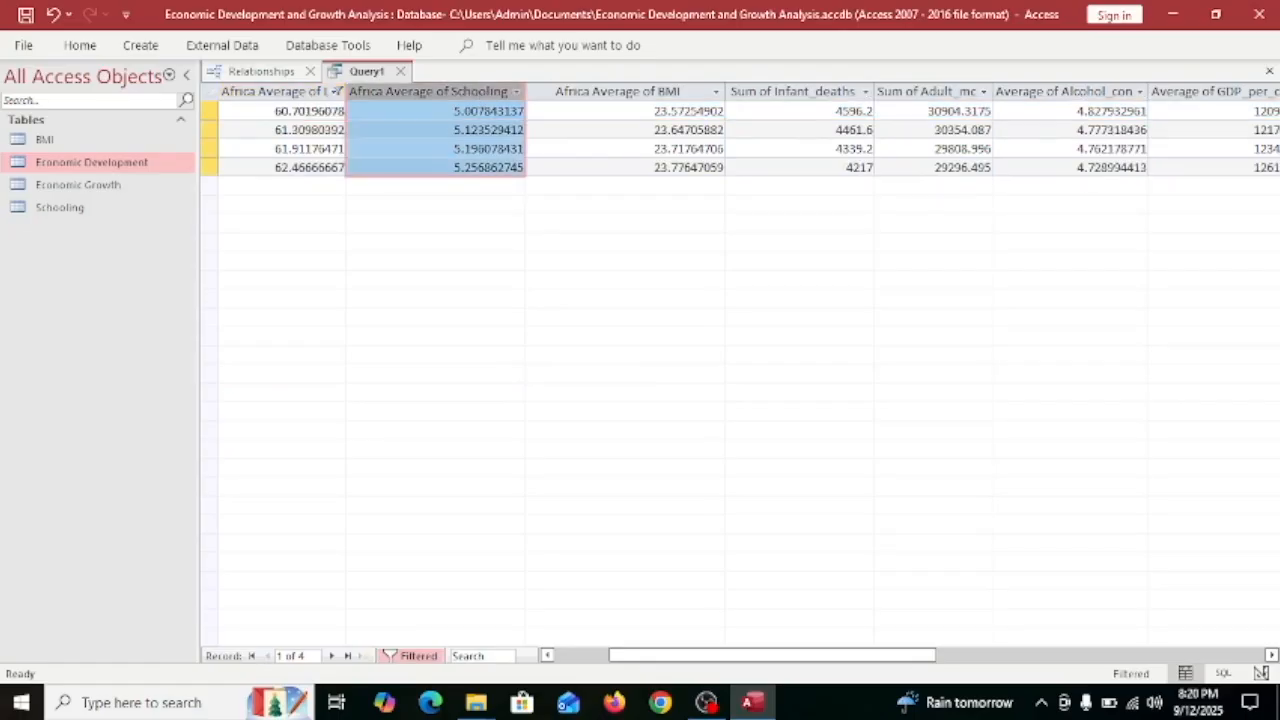
click(642, 92)
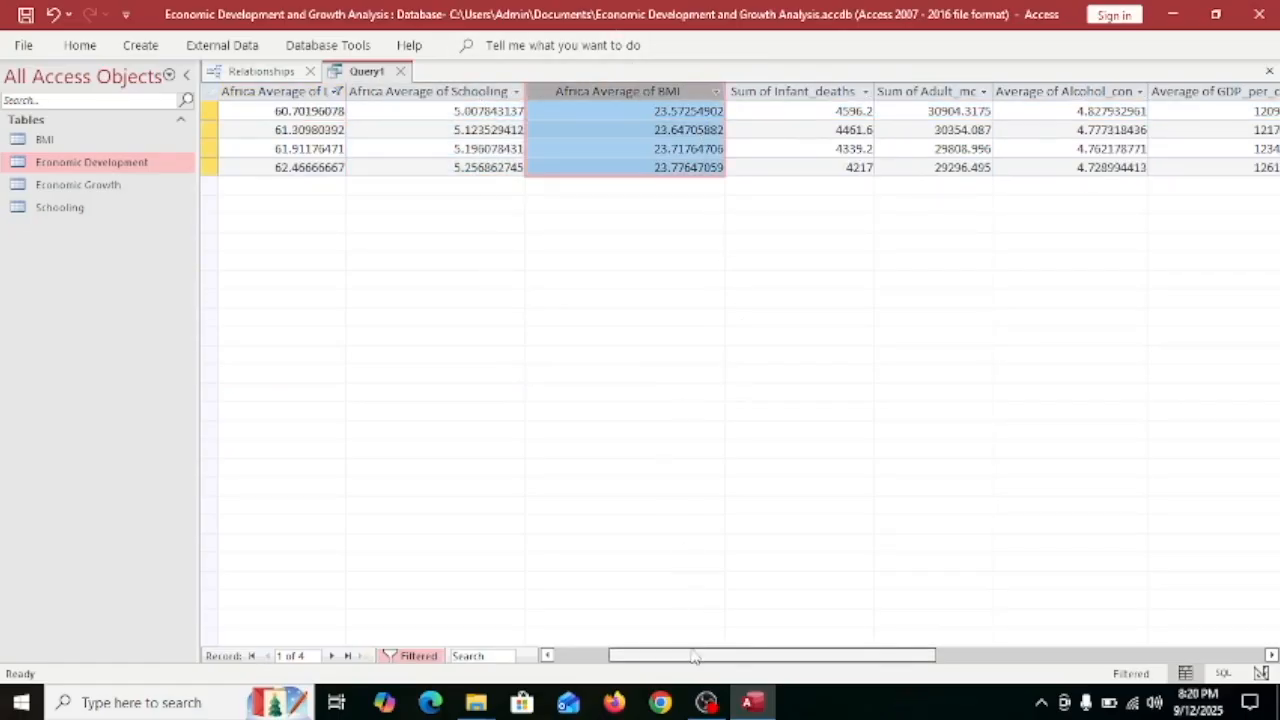
drag(646, 655, 777, 657)
click(690, 93)
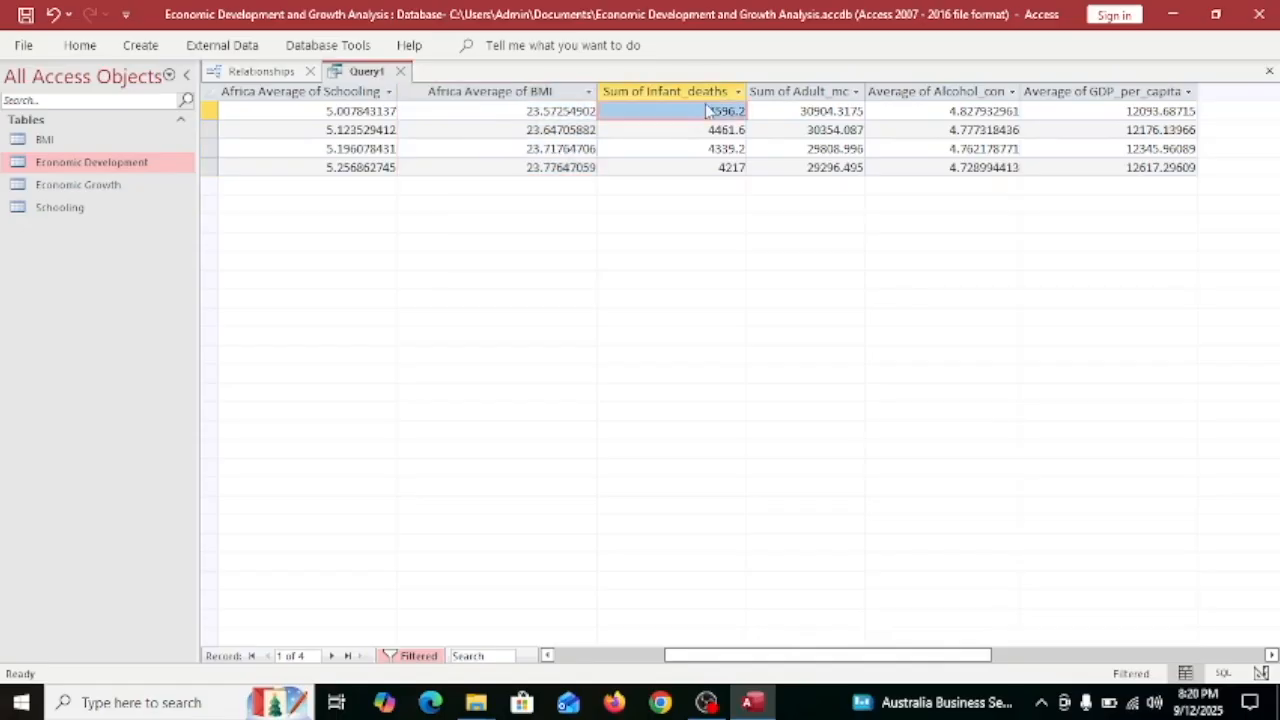
click(802, 92)
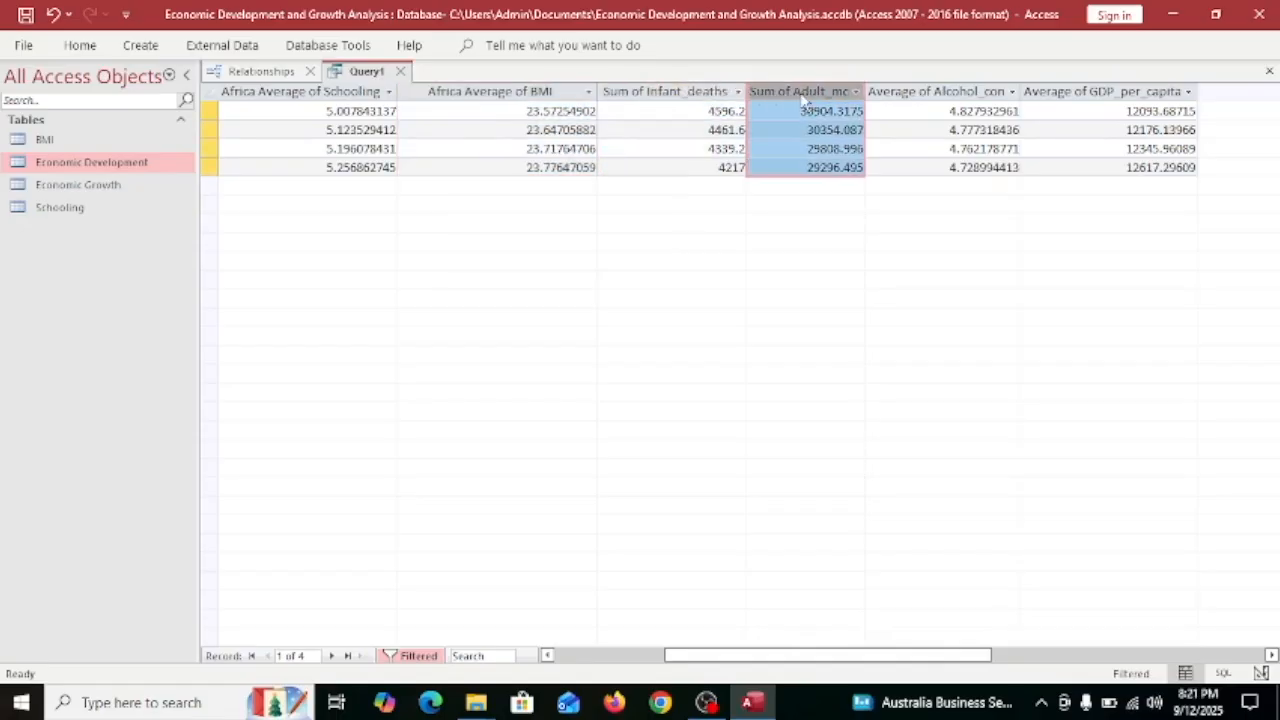
click(940, 92)
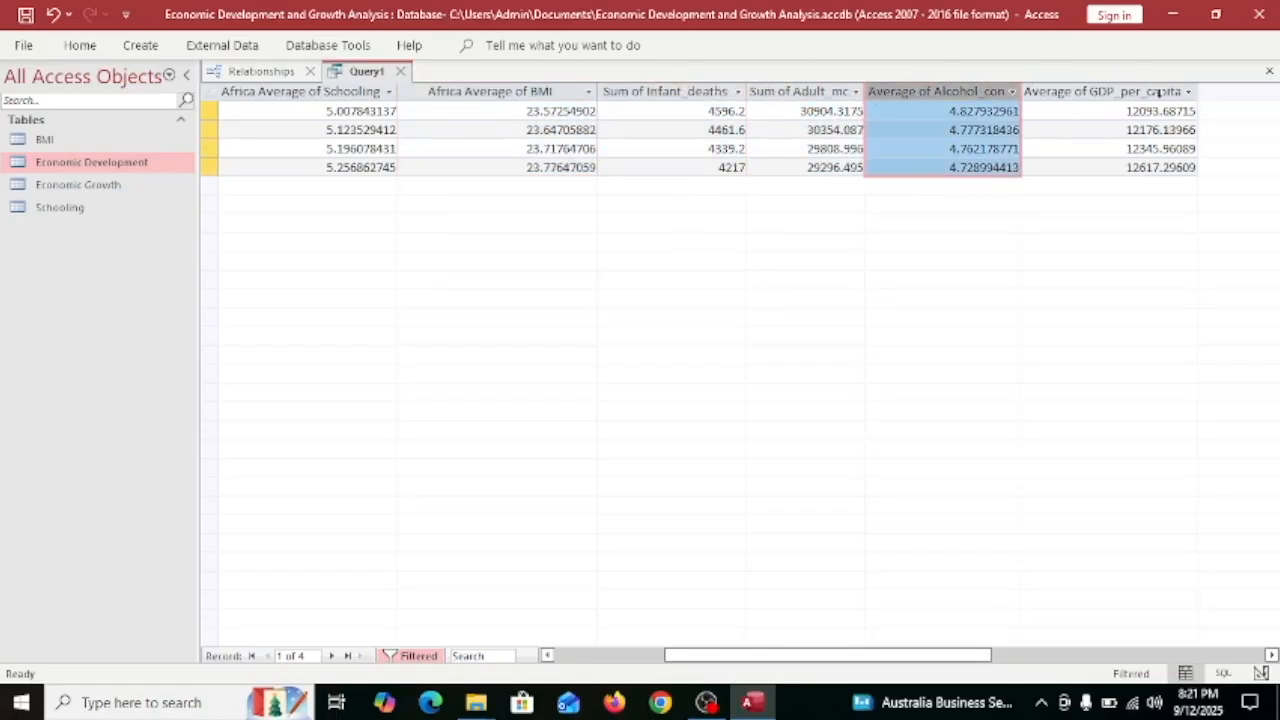
click(1158, 93)
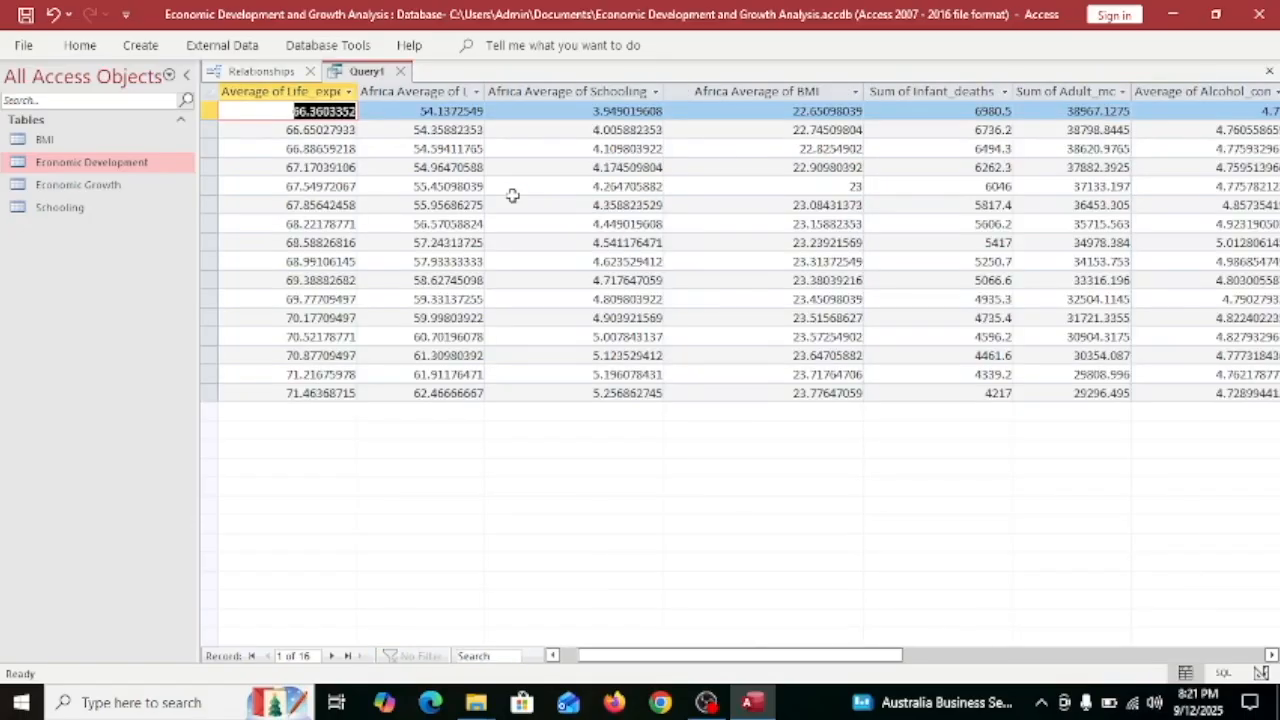
Sort the alcohol consumption column from largest to smallest.
drag(717, 656, 870, 656)
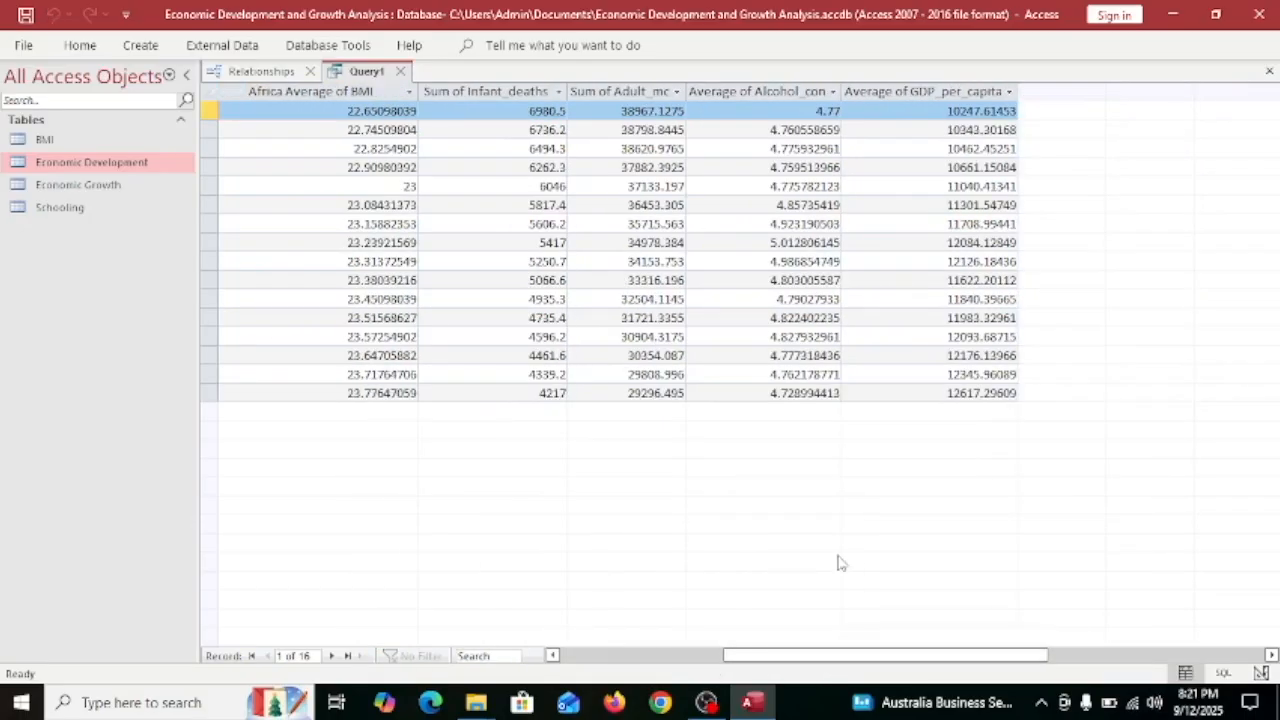
click(832, 92)
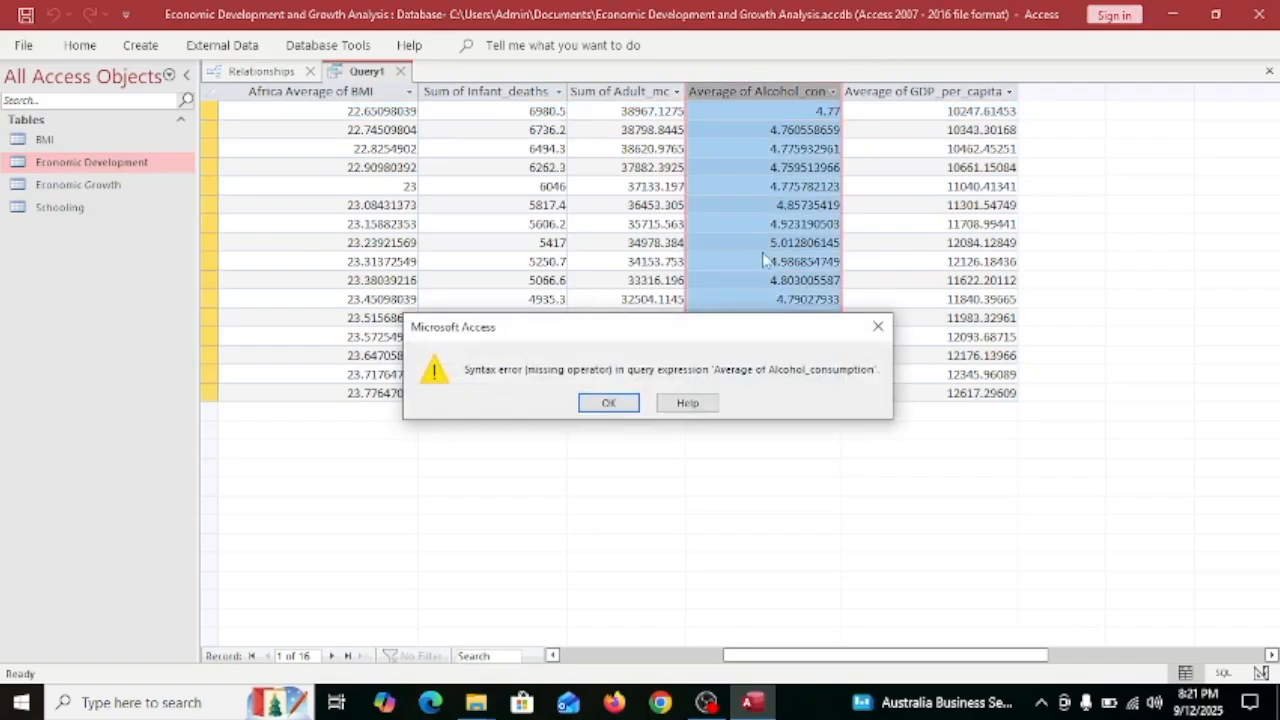
click(872, 323)
click(915, 135)
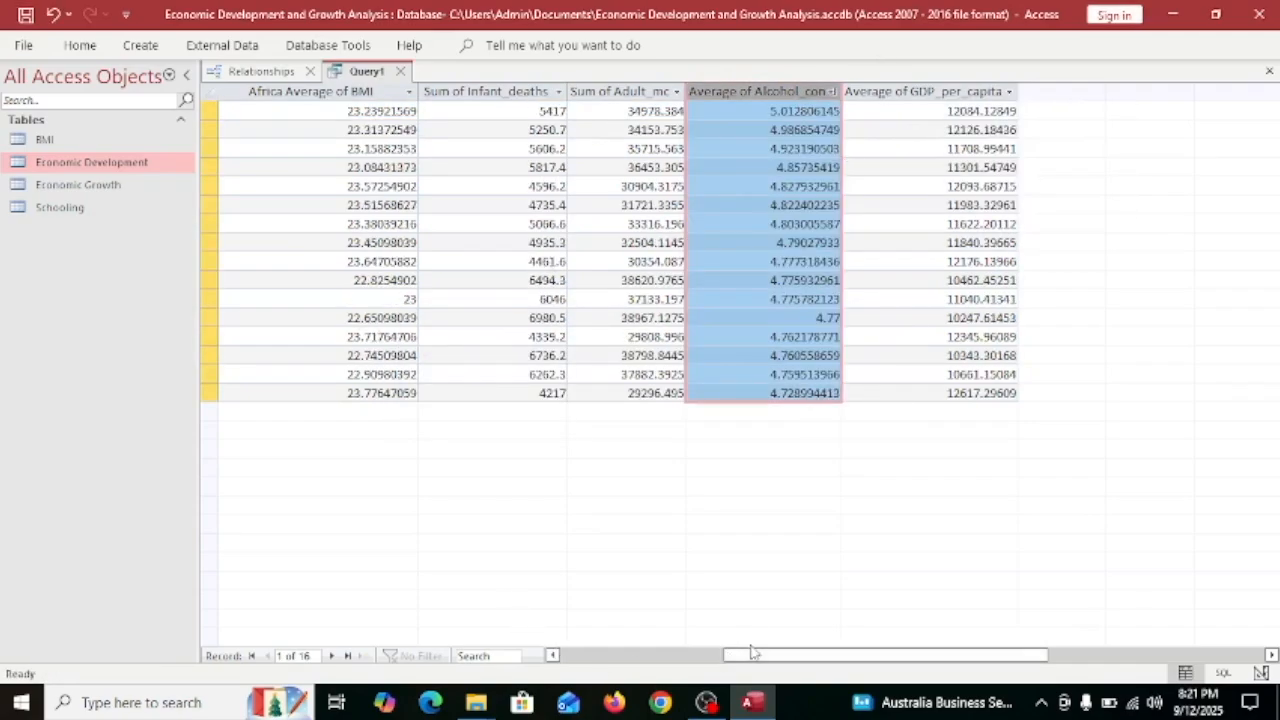
drag(755, 653, 568, 676)
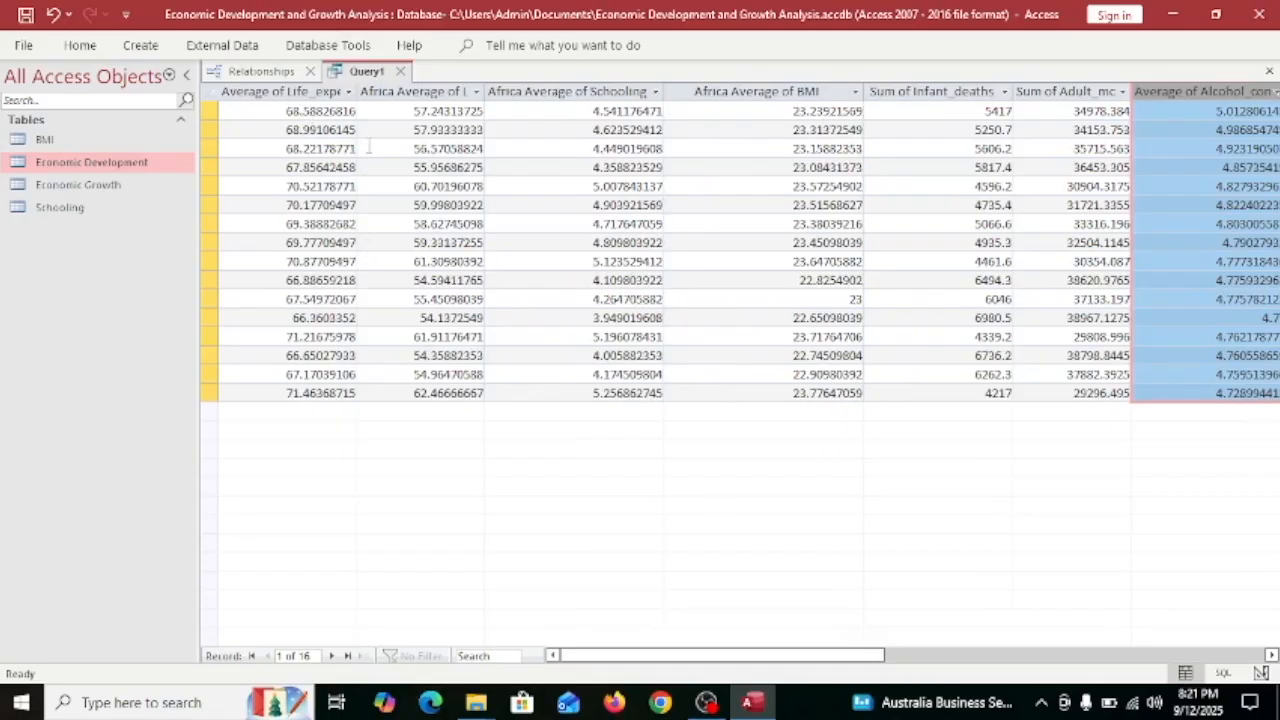
Browse the life expectancy values from the first record to the last.
click(293, 111)
click(328, 129)
click(294, 111)
click(305, 393)
drag(280, 394, 356, 393)
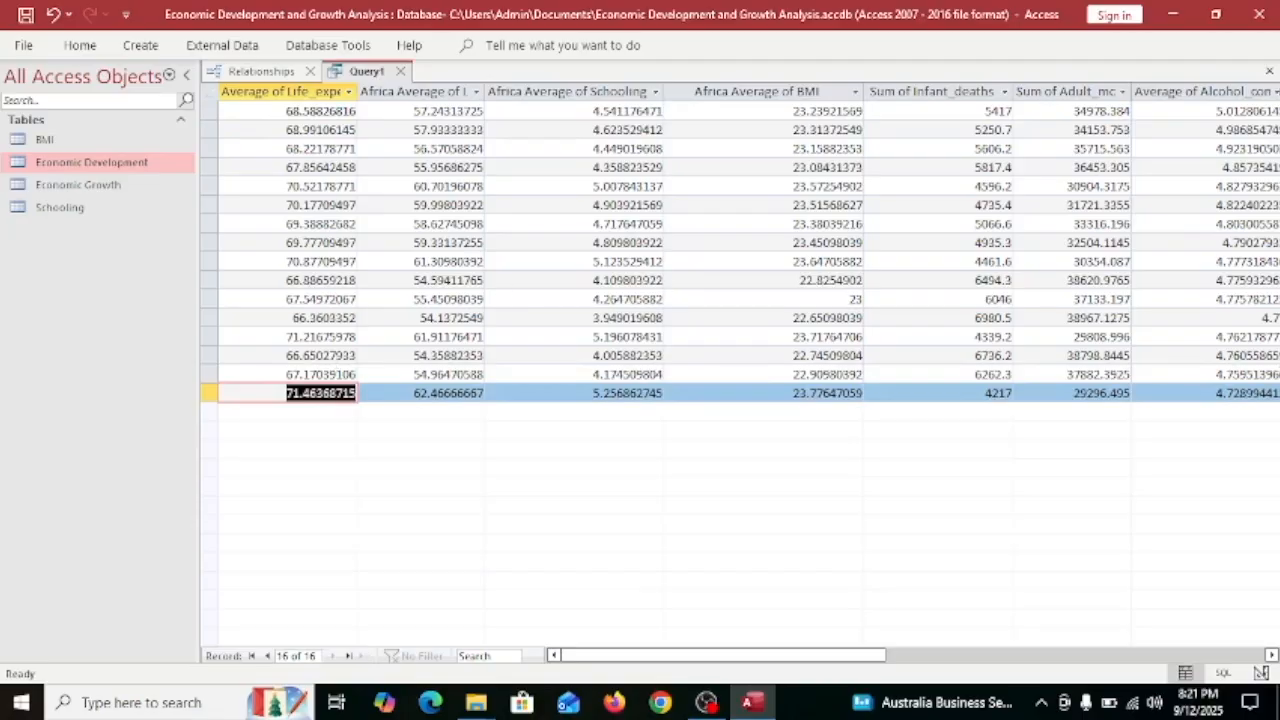
key(End)
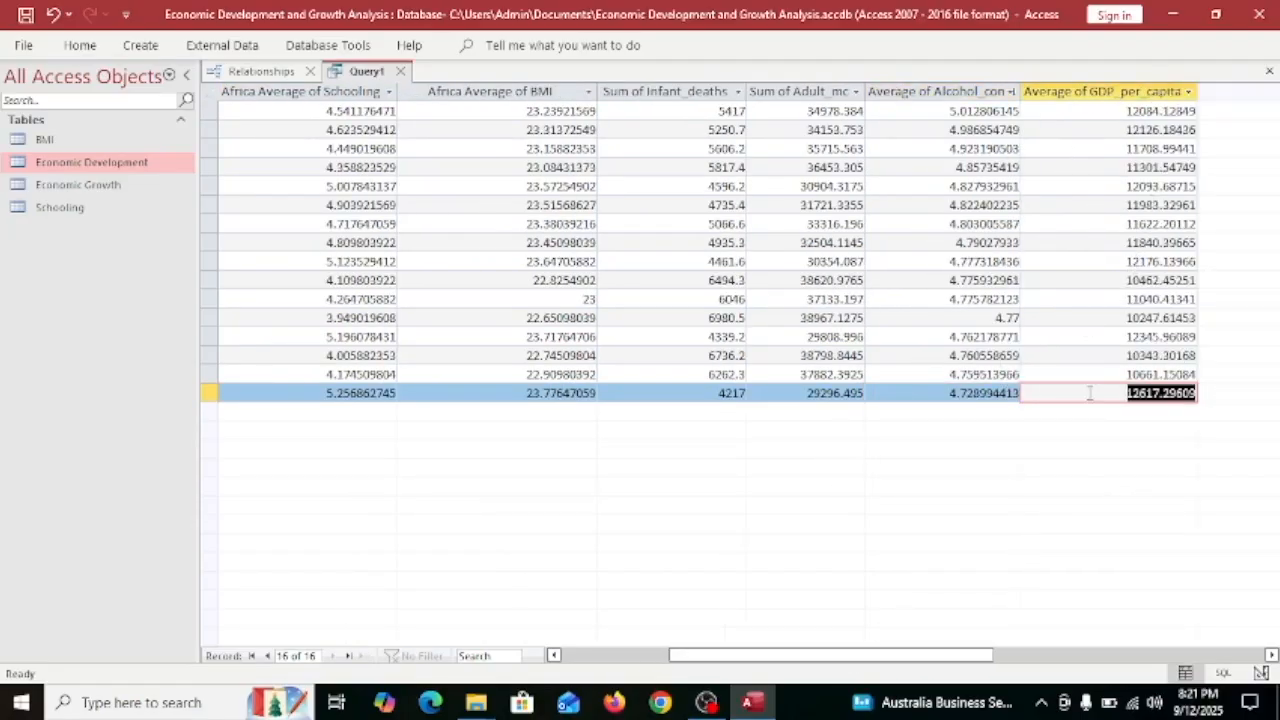
drag(830, 648, 776, 650)
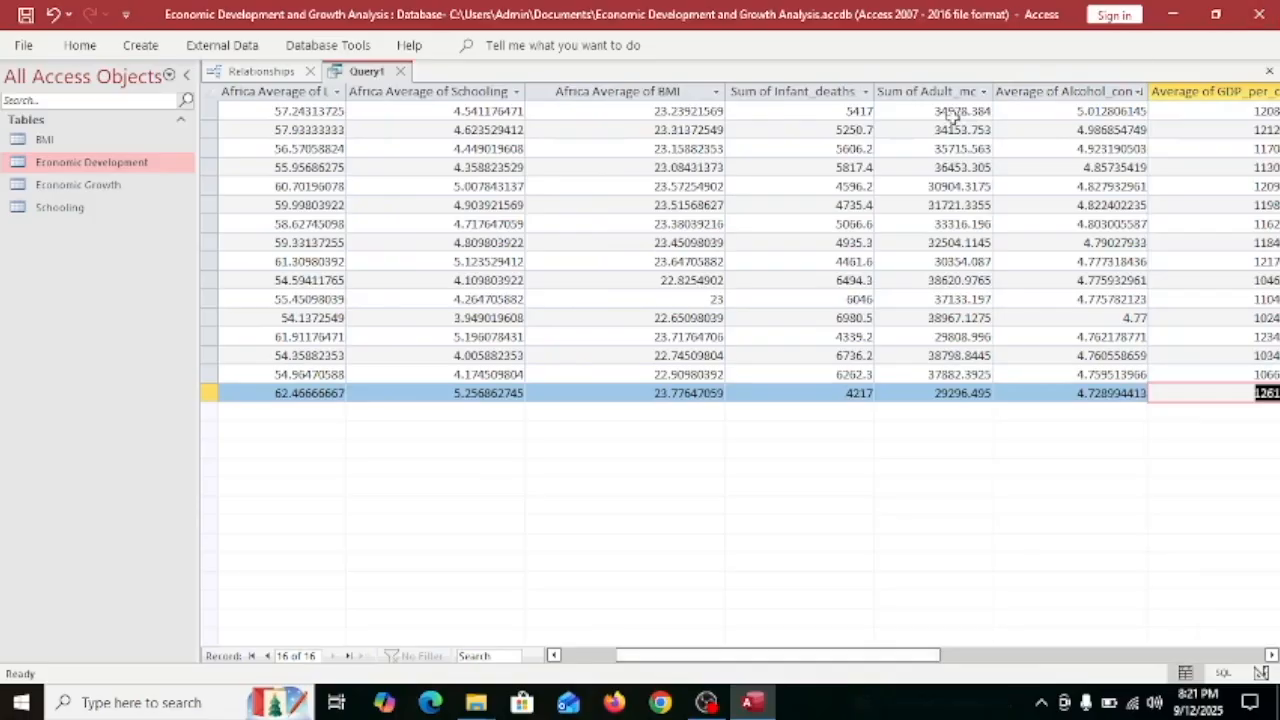
Inspect Sum of Adult_mortality values and bring up its number filters past the syntax error.
click(914, 116)
double_click(935, 111)
click(963, 92)
double_click(963, 109)
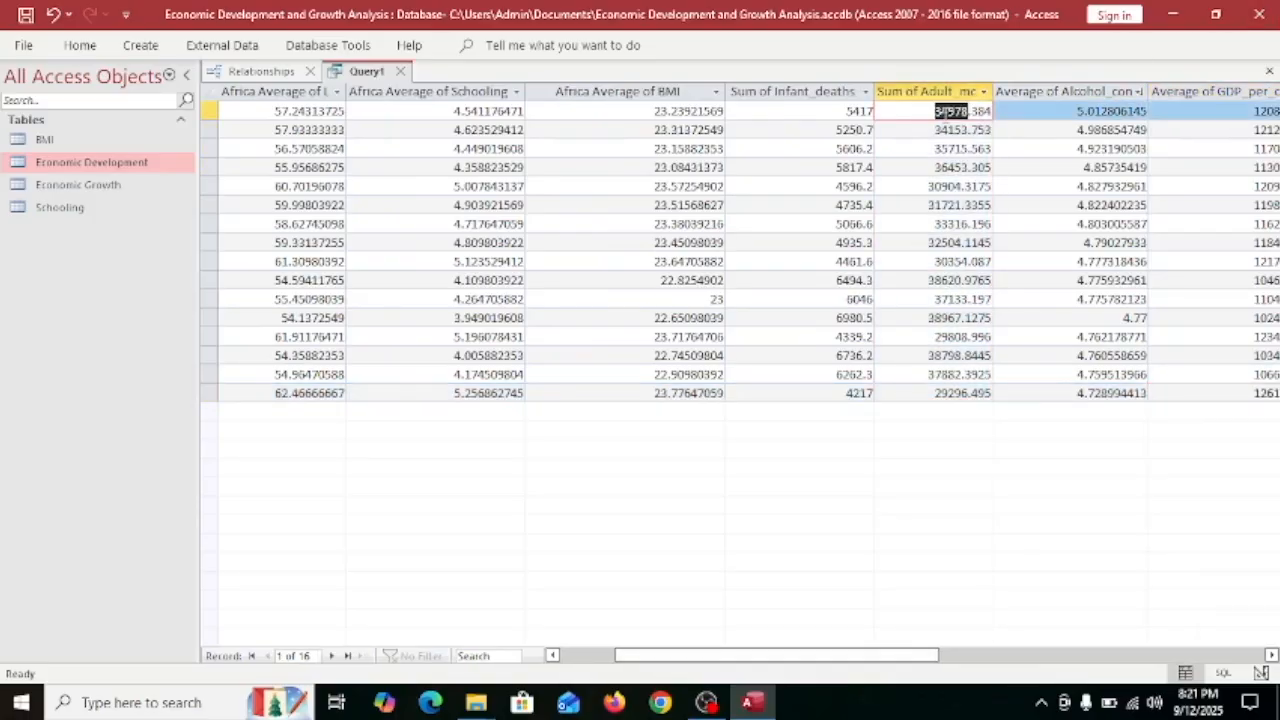
click(986, 93)
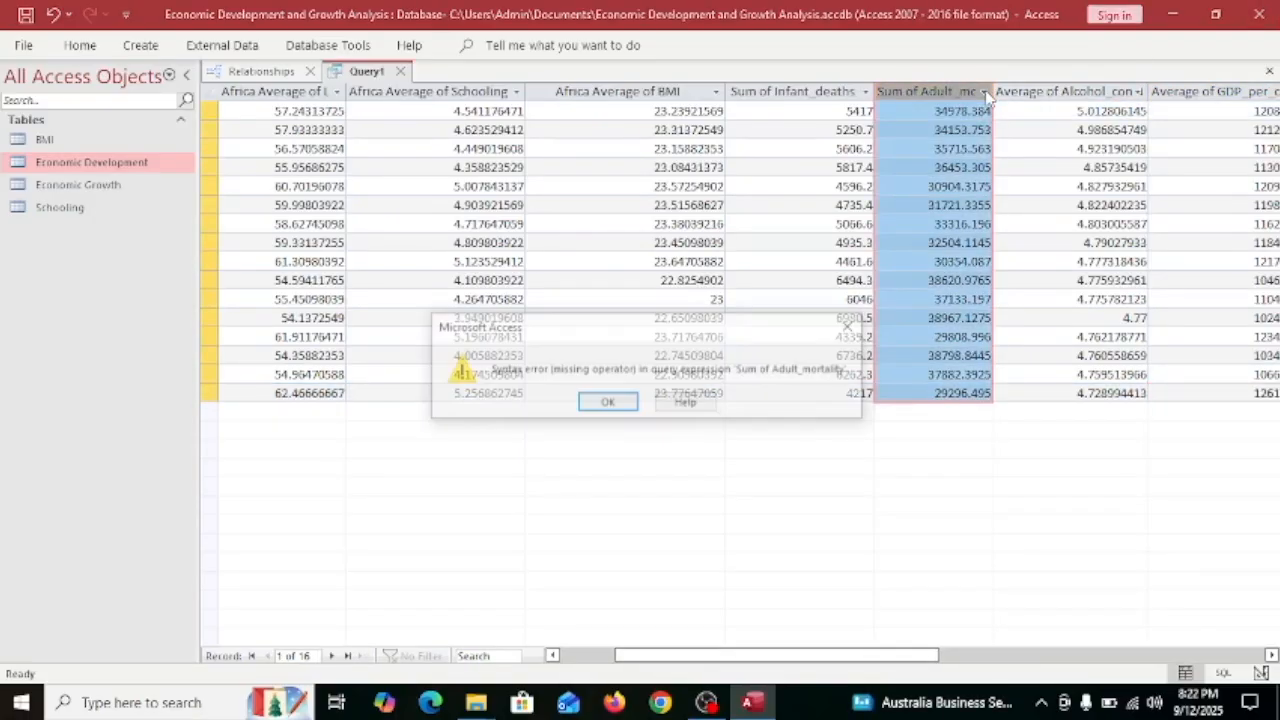
click(853, 326)
click(878, 472)
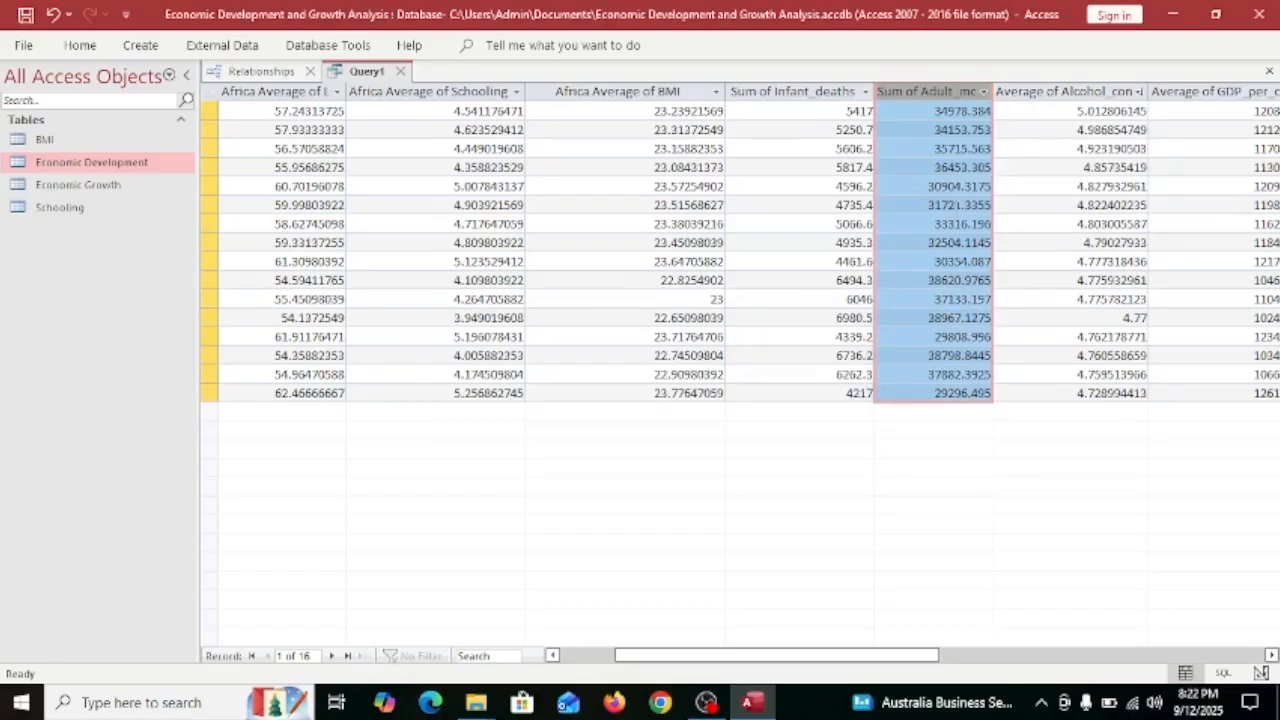
double_click(955, 206)
click(956, 132)
click(986, 94)
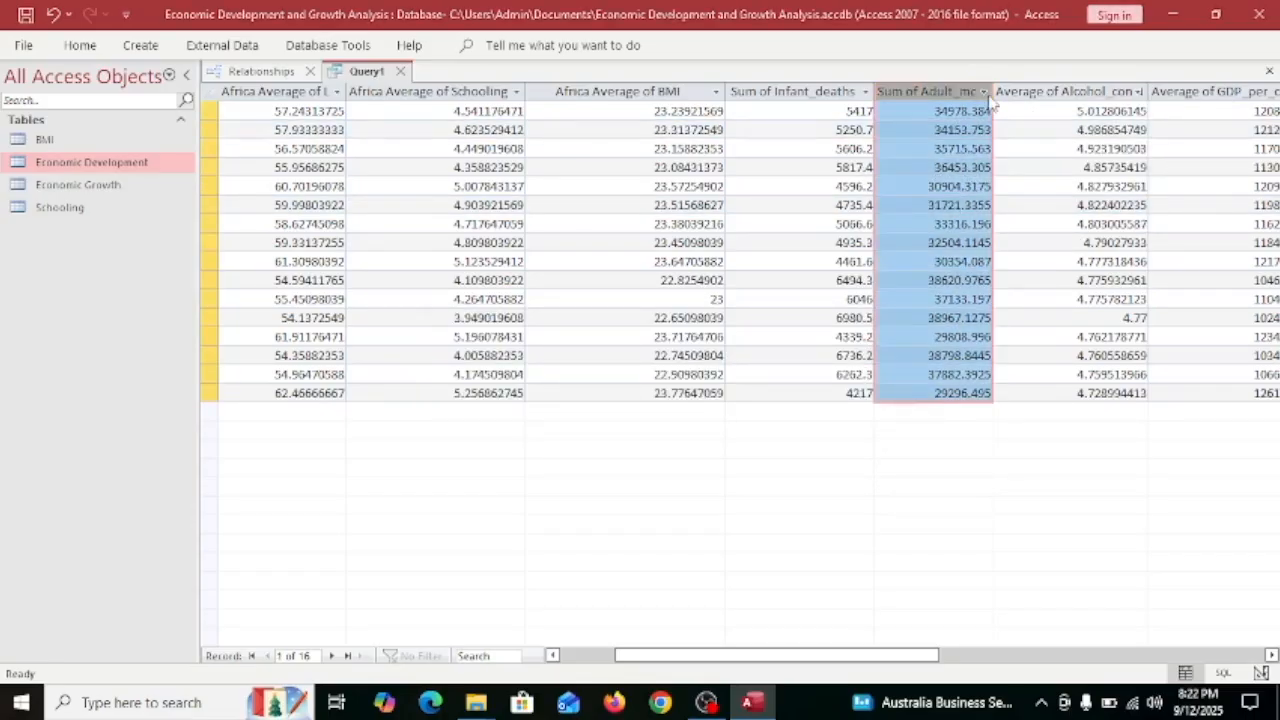
click(846, 326)
Filter Sum of Adult_mortality to values of at most 35000.
mouse_move(1065, 200)
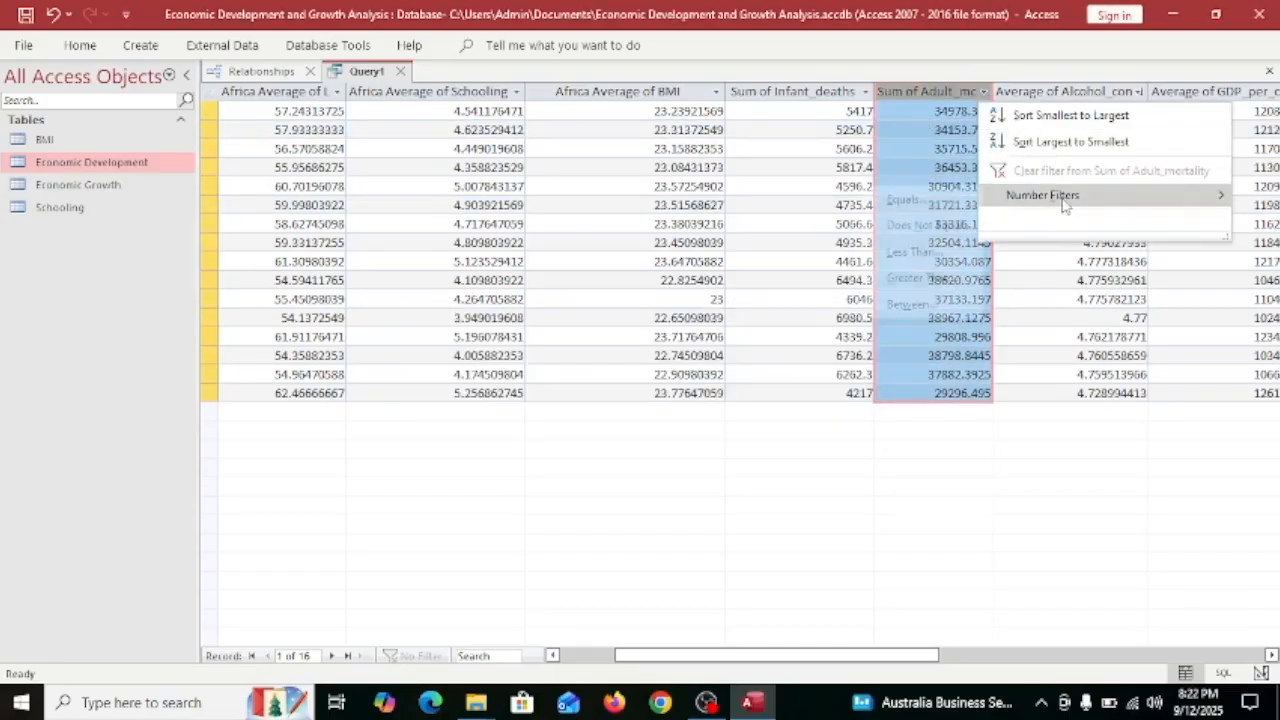
click(909, 257)
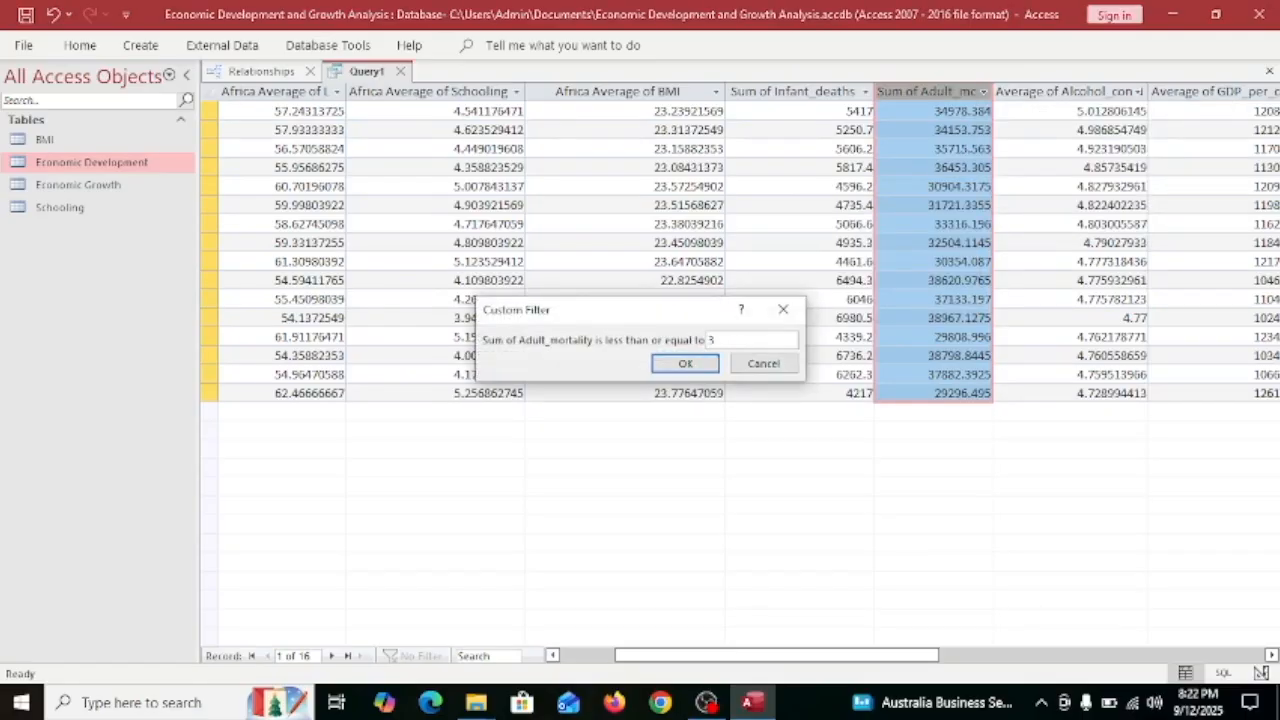
text(35000)
click(699, 366)
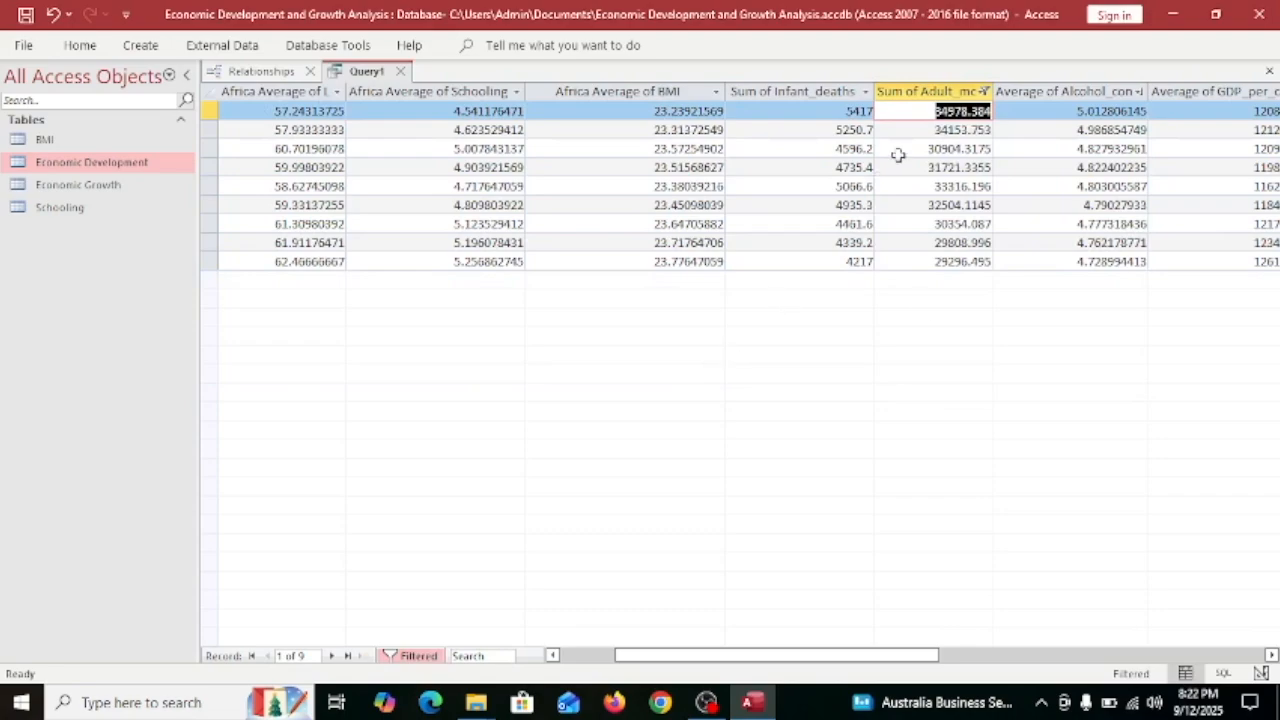
Check the Adult_mortality and first-column values in the 9 remaining records.
click(958, 188)
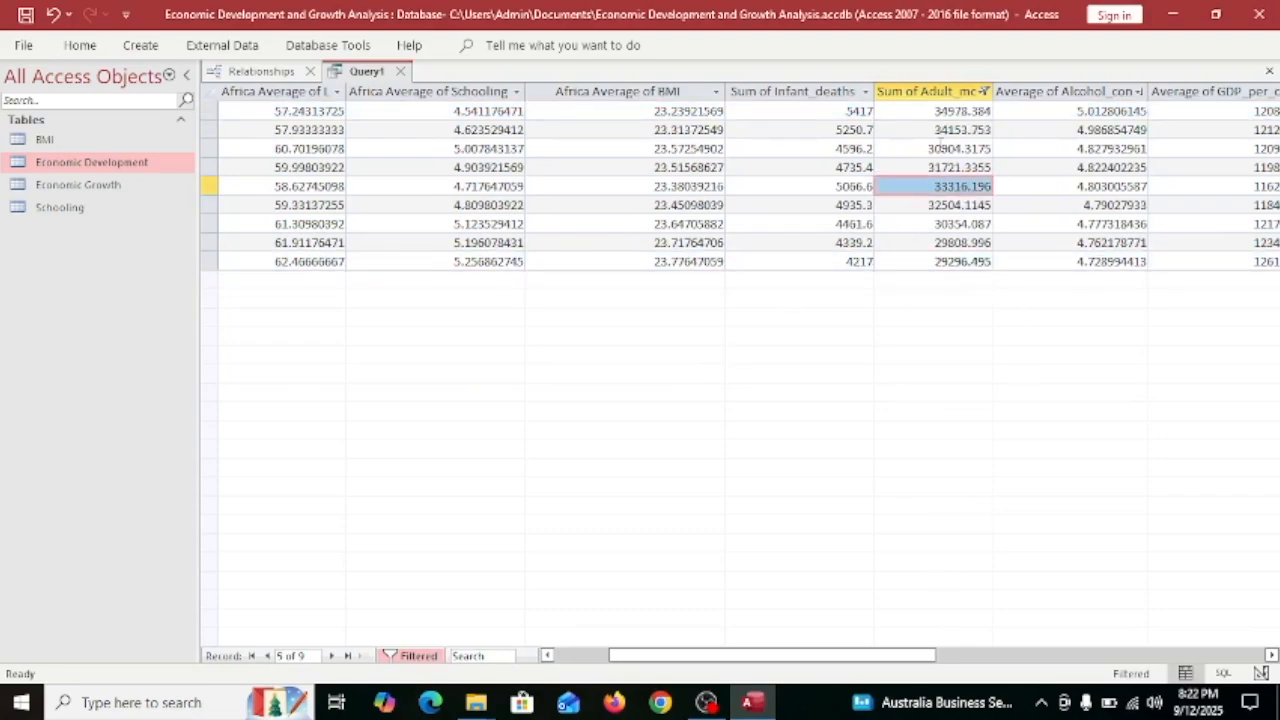
double_click(927, 168)
double_click(934, 148)
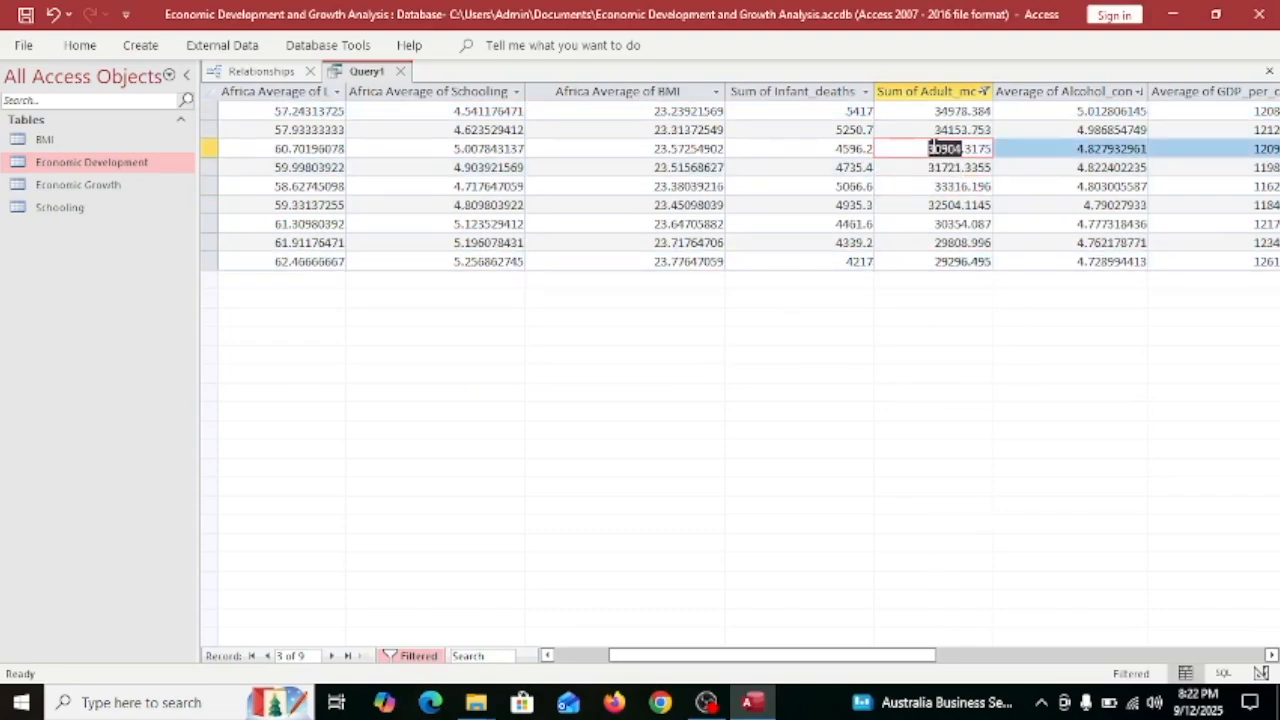
double_click(920, 205)
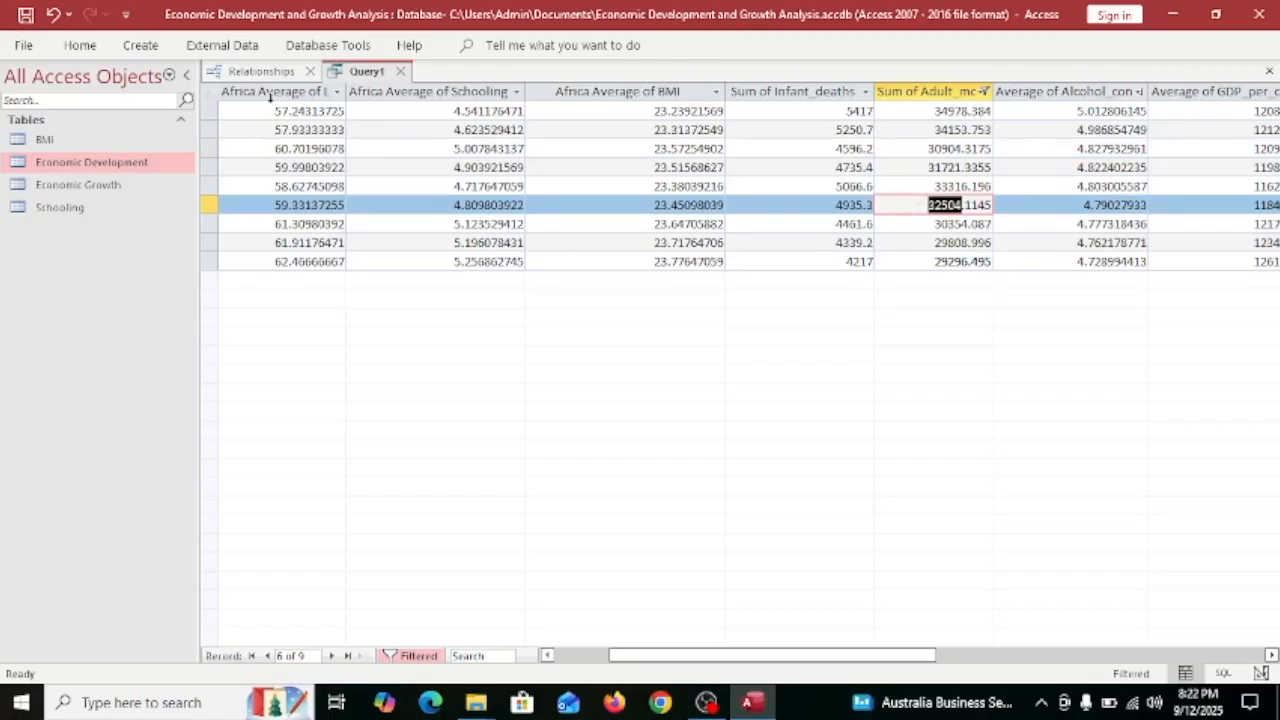
double_click(338, 111)
double_click(275, 204)
double_click(277, 243)
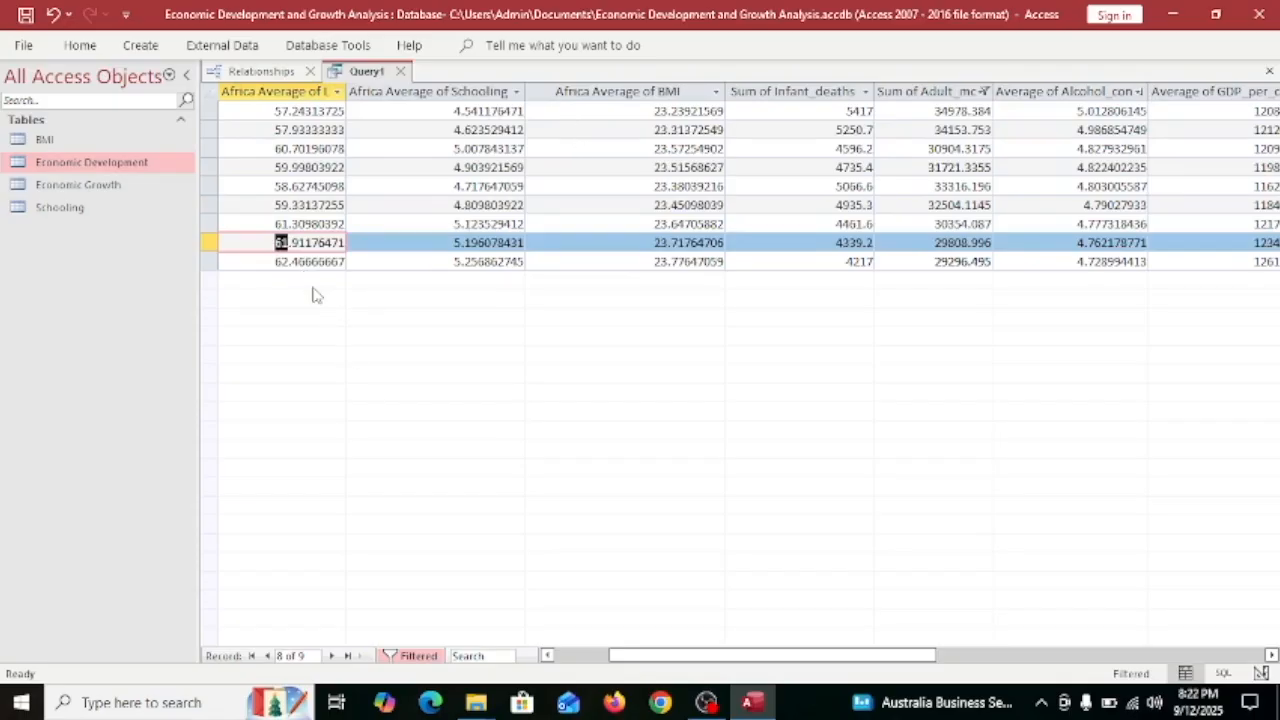
Save the query as 'Query Of Africa Comprasion' and generate a quick report from it.
key(ctrl+s)
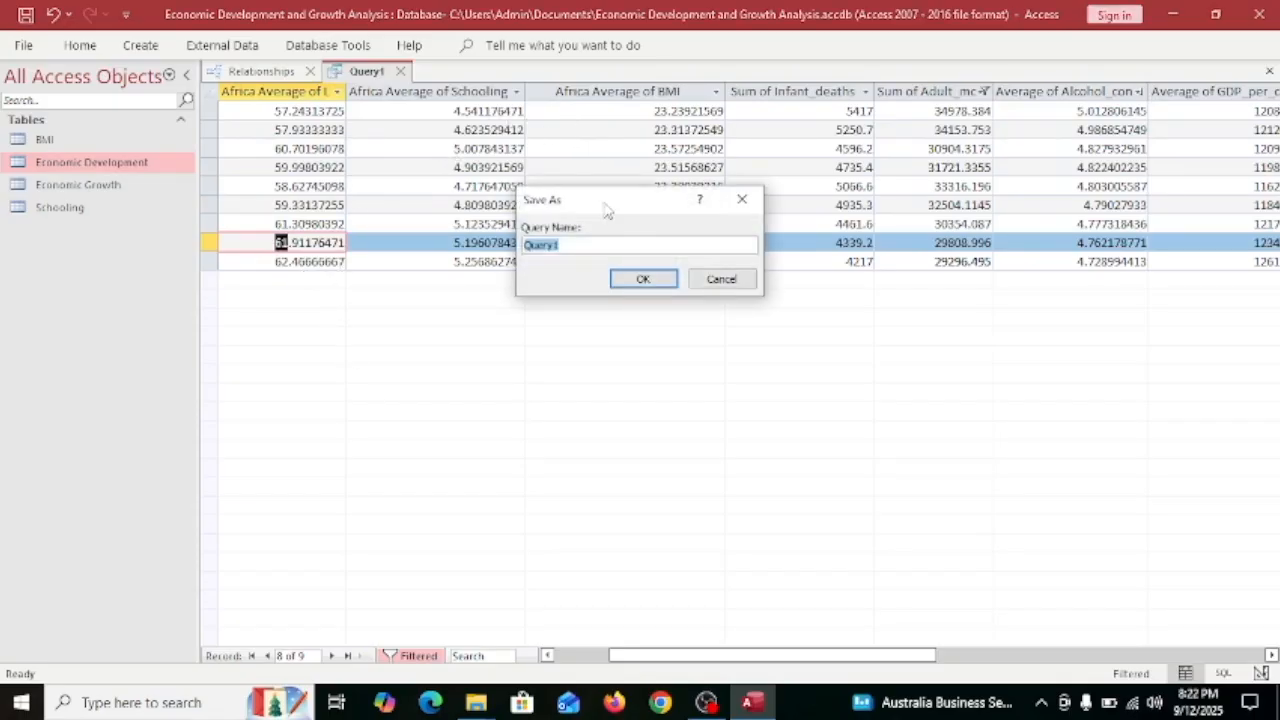
click(596, 245)
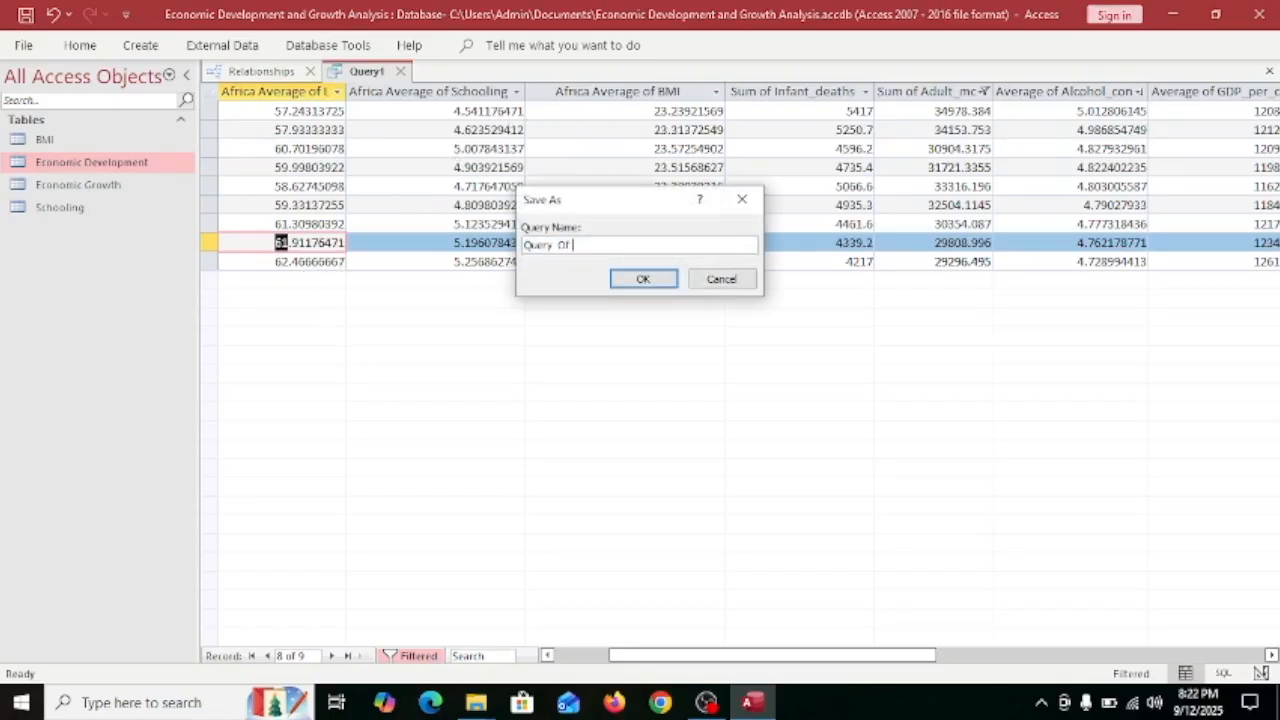
text(Of S)
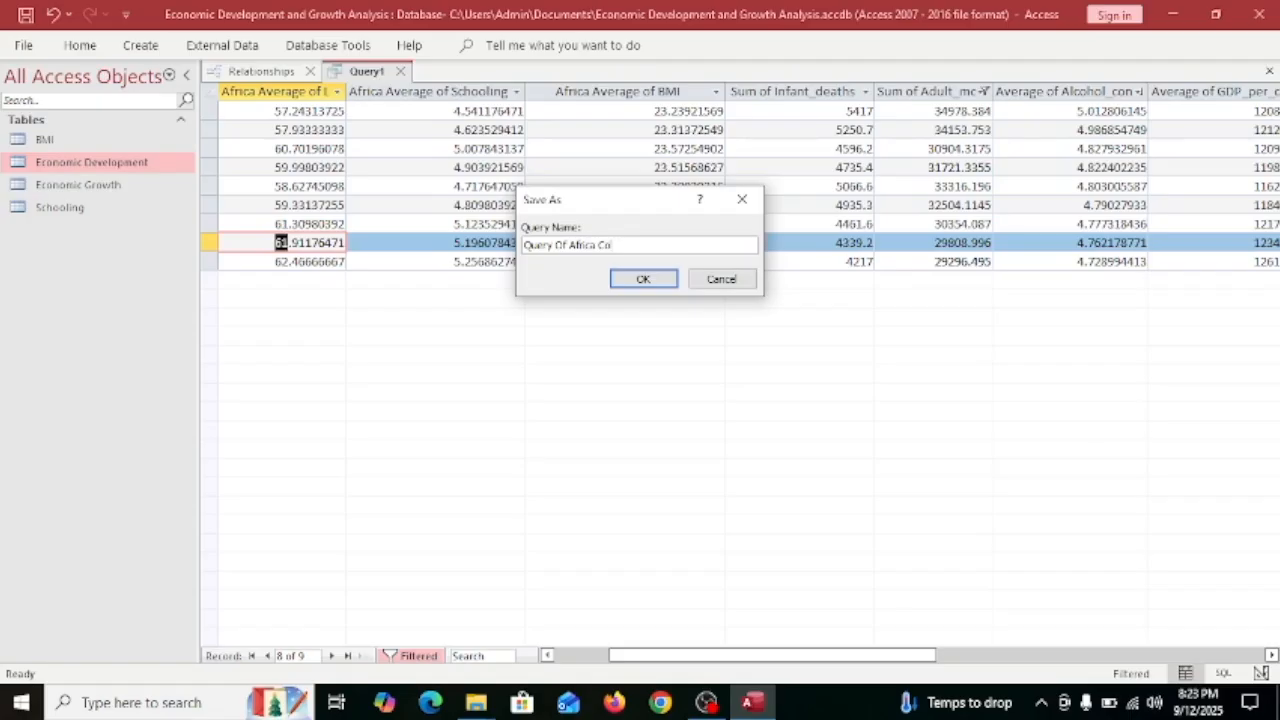
key(Return)
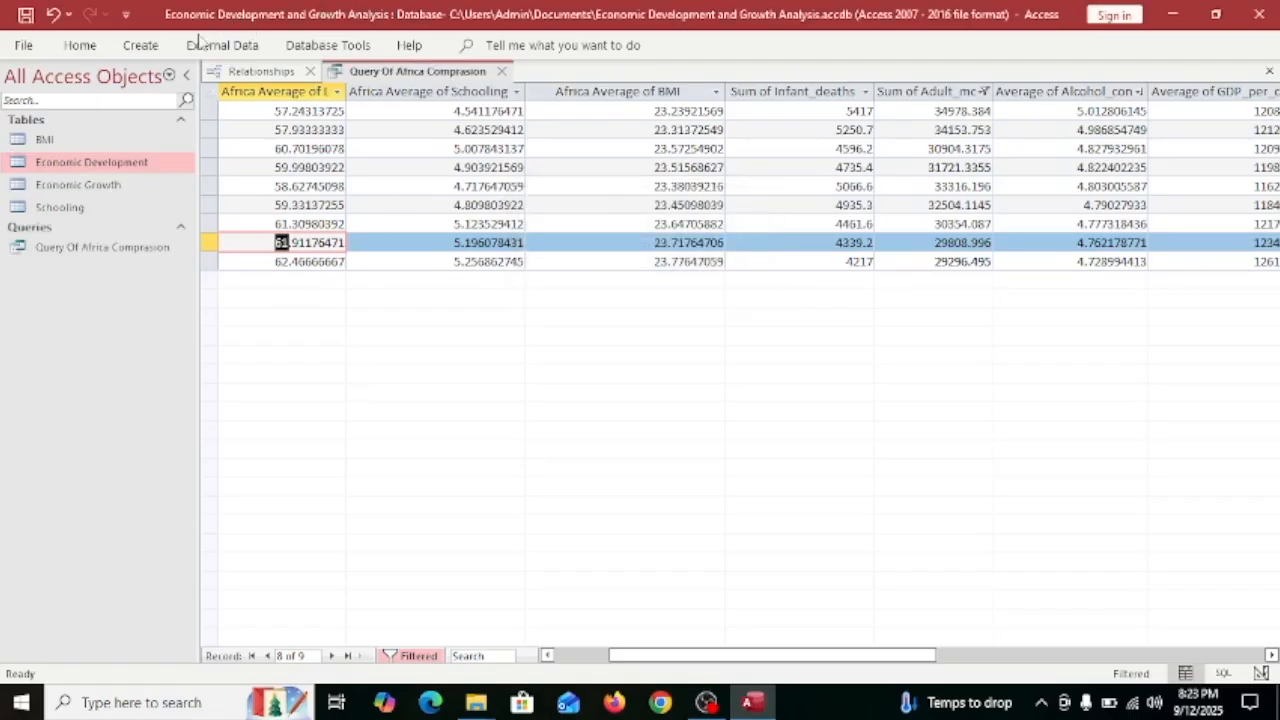
click(147, 42)
click(585, 76)
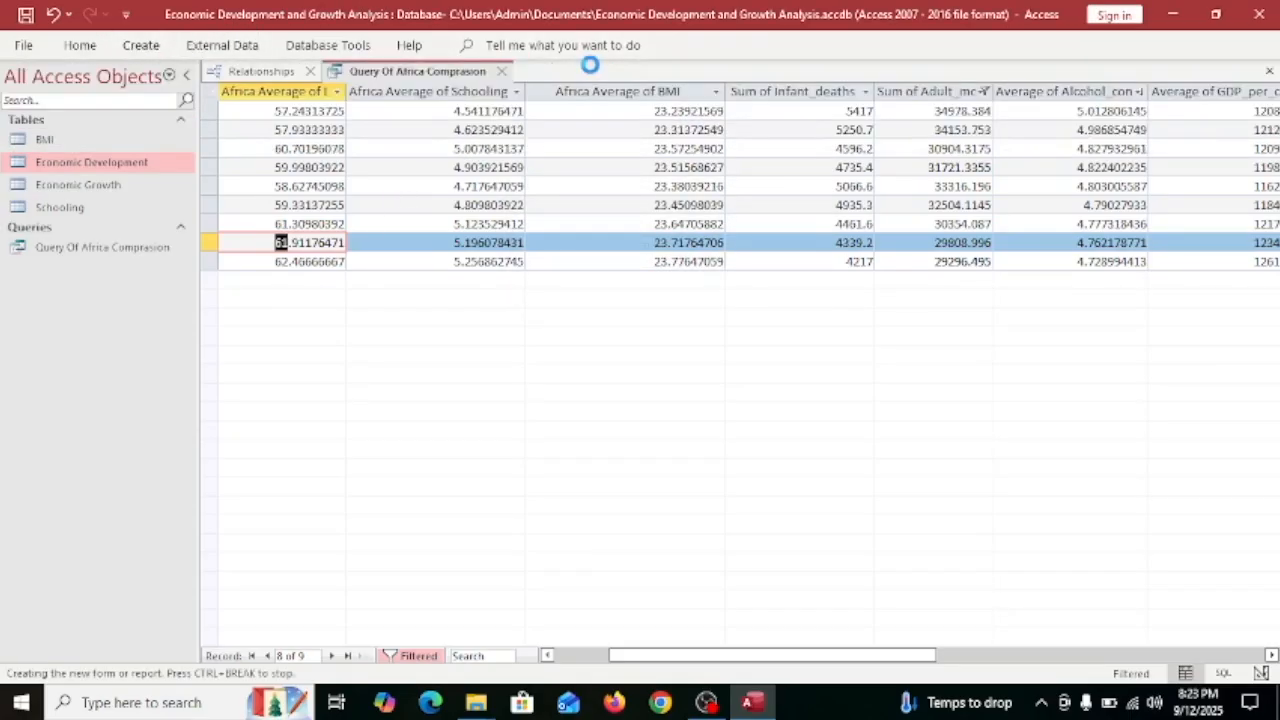
Dismiss the parameter prompt and reposition the two life-expectancy labels in the page header.
click(728, 199)
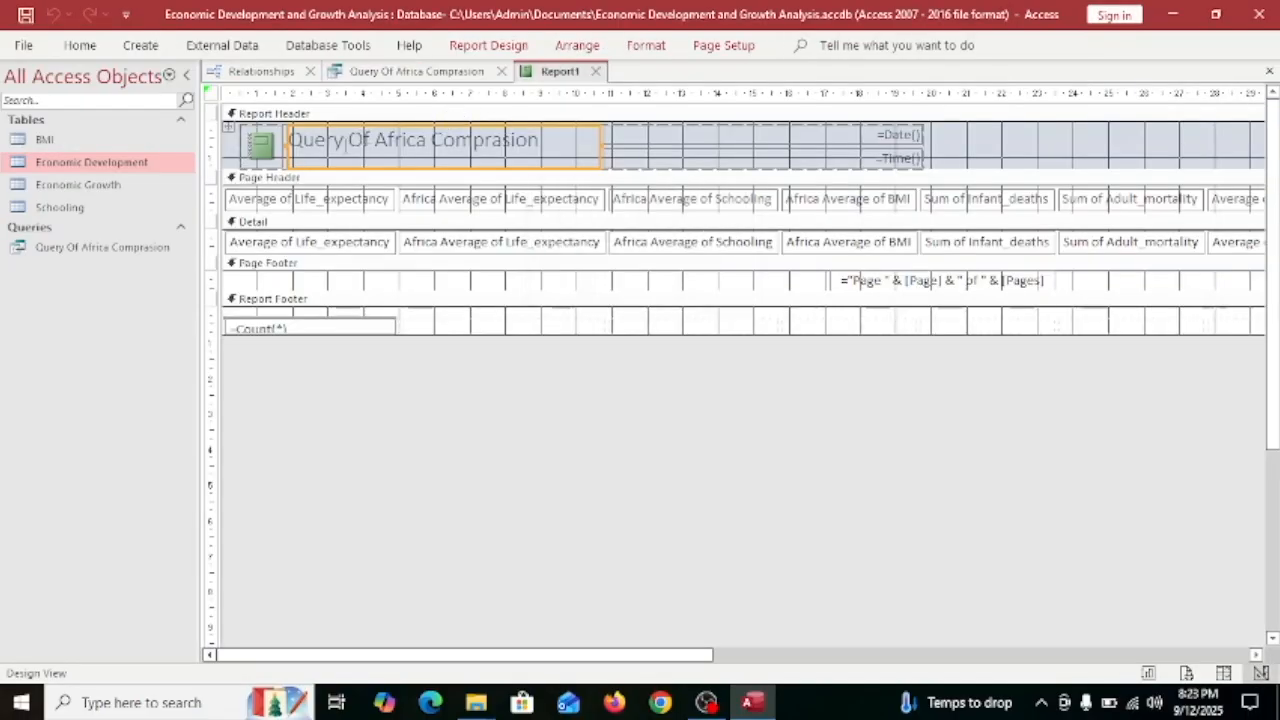
click(328, 176)
mouse_move(436, 204)
mouse_down()
mouse_move(253, 205)
mouse_move(467, 231)
mouse_up()
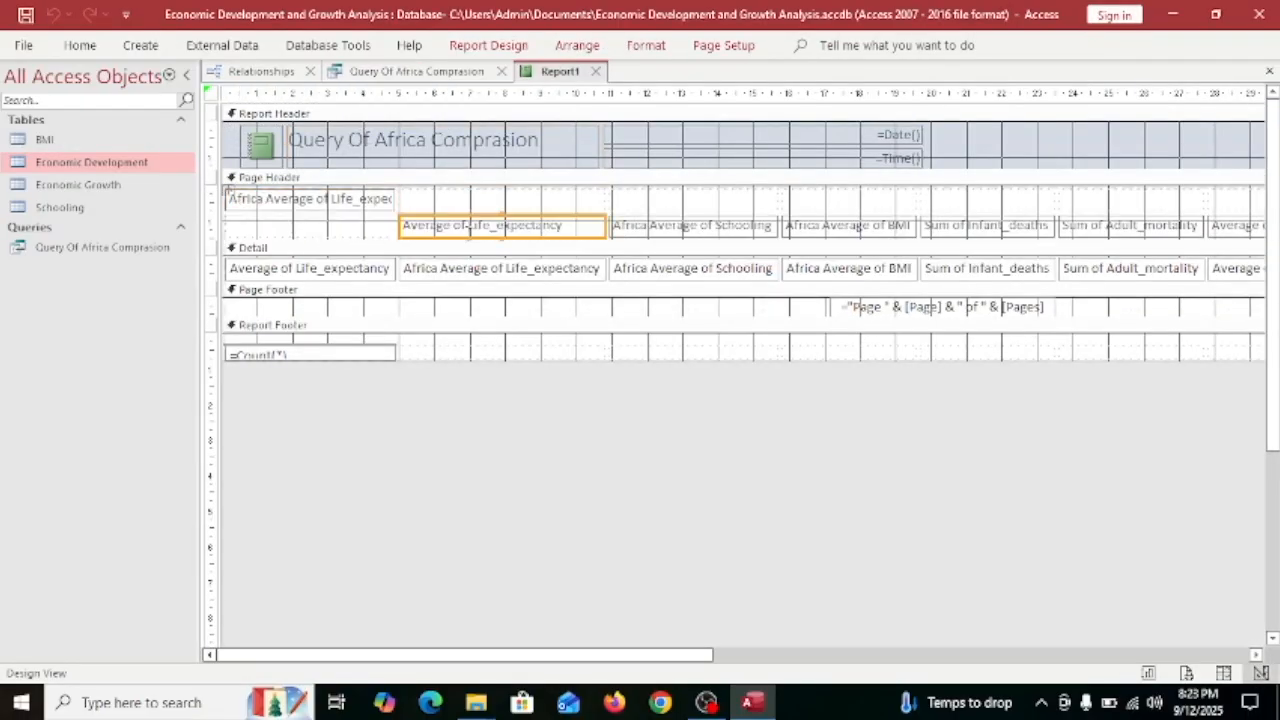
click(363, 203)
mouse_move(480, 228)
mouse_down()
mouse_move(486, 200)
mouse_move(482, 239)
mouse_up()
click(379, 210)
drag(379, 205, 382, 231)
Inspect the logo and date box properties, close the Property Sheet, and cancel the save prompt.
click(260, 140)
double_click(260, 140)
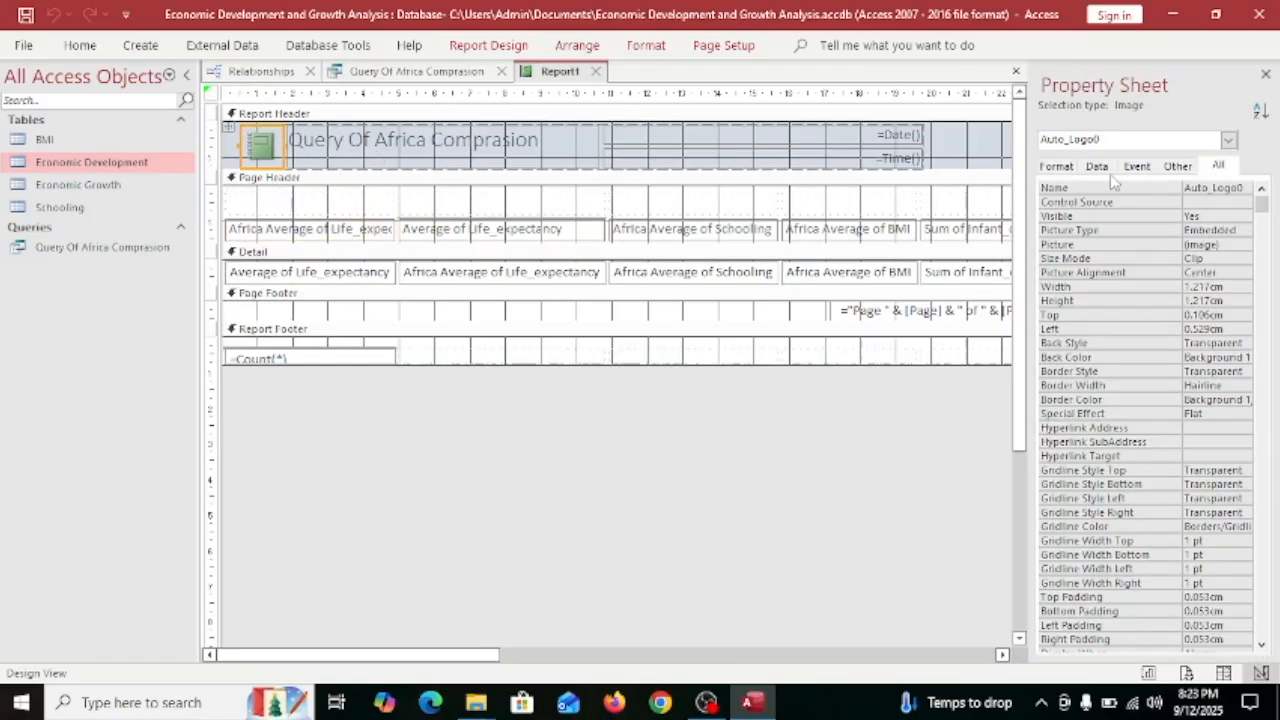
click(1143, 138)
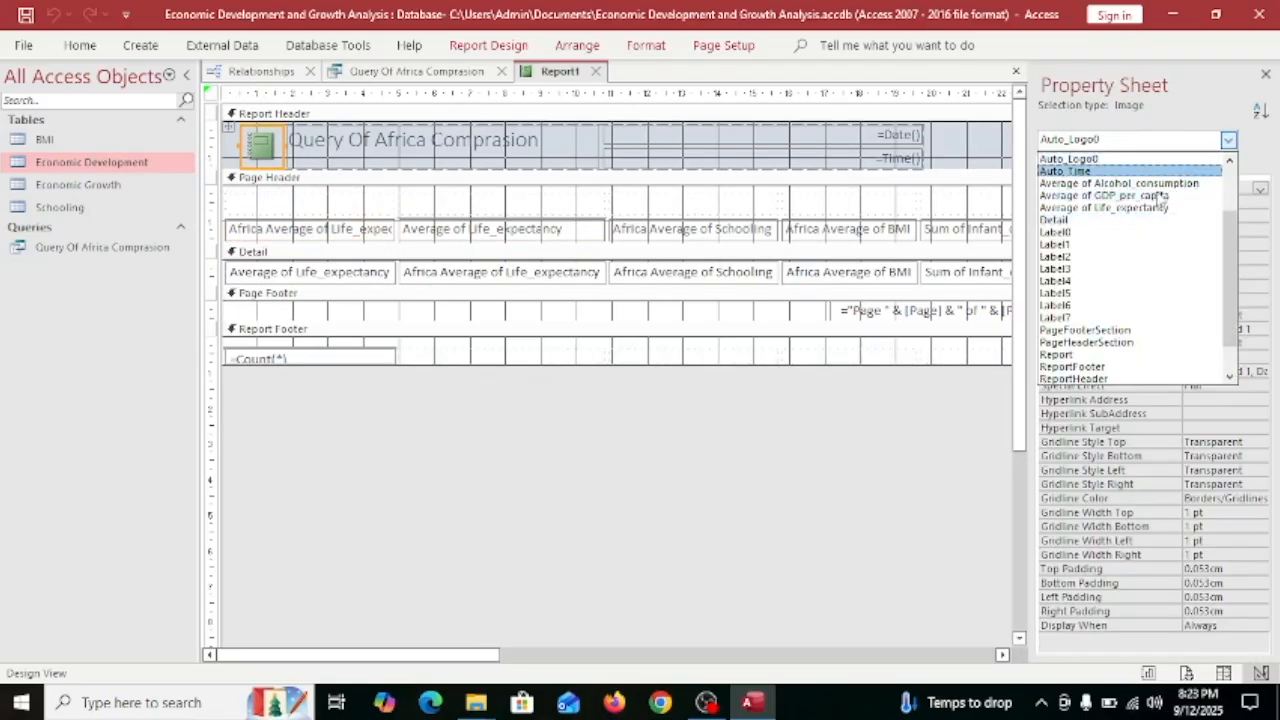
click(477, 151)
click(919, 140)
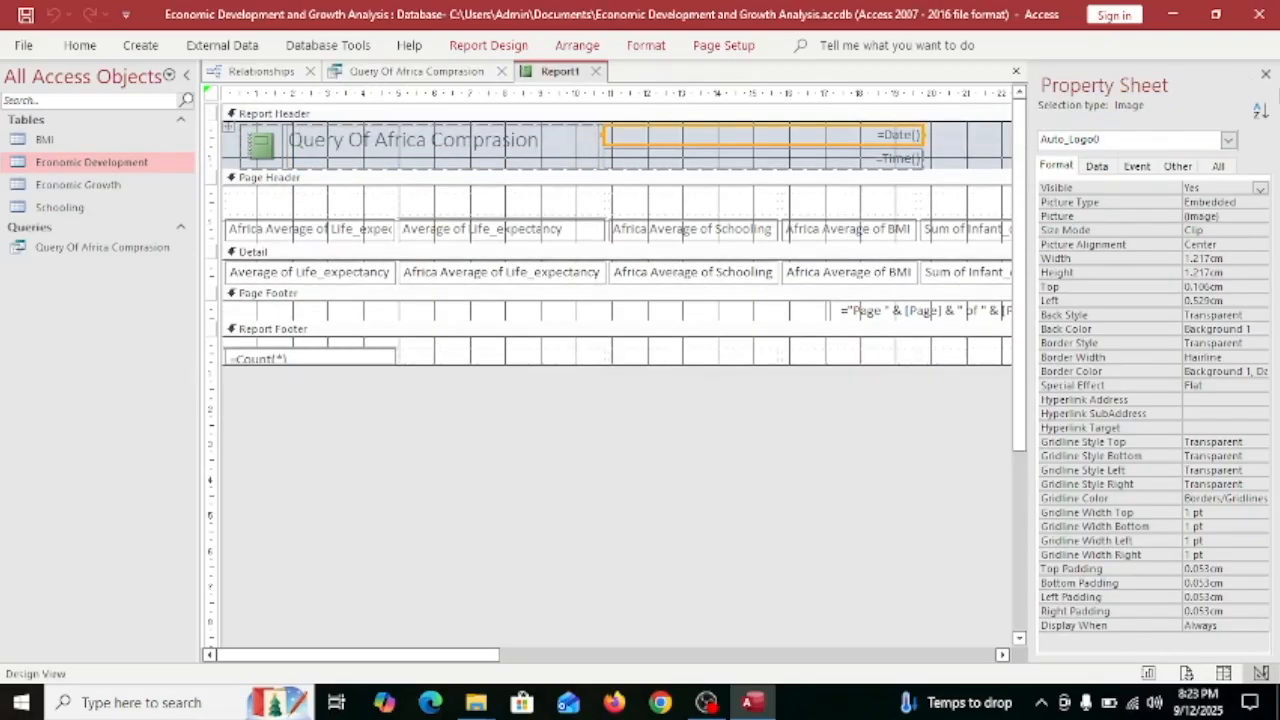
click(1217, 167)
click(1178, 167)
click(256, 150)
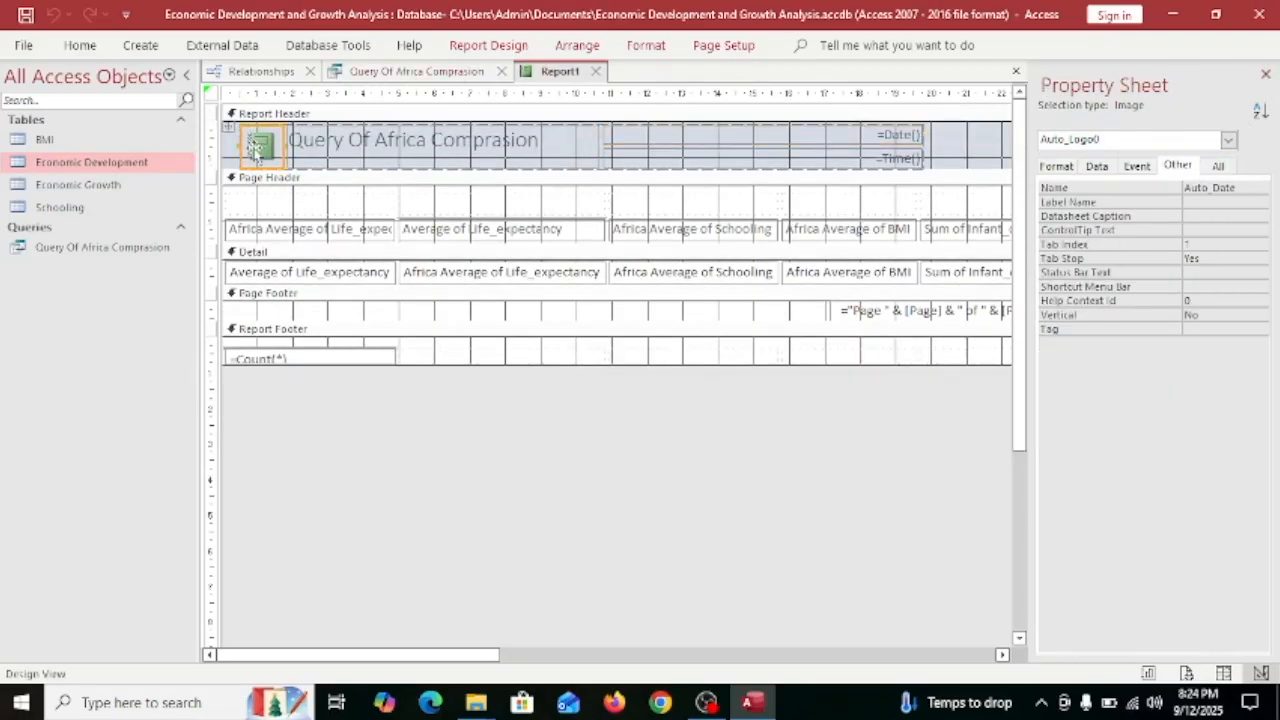
click(1262, 76)
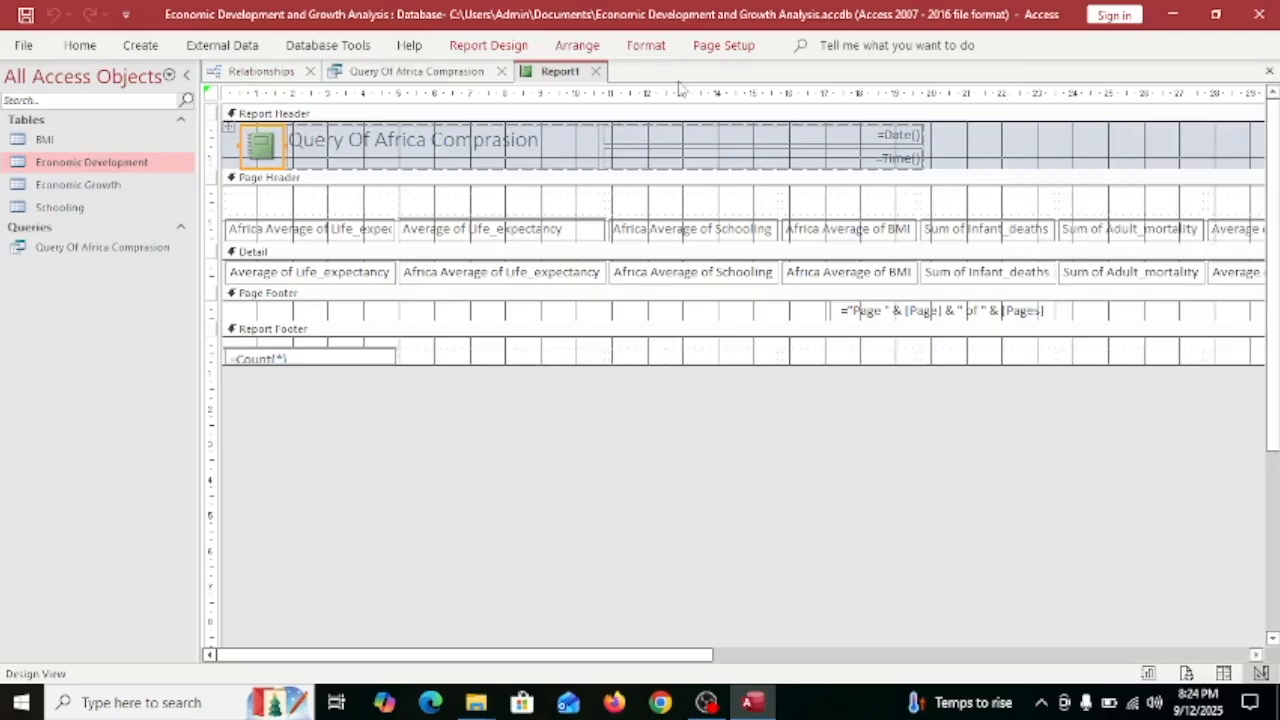
key(ctrl+s)
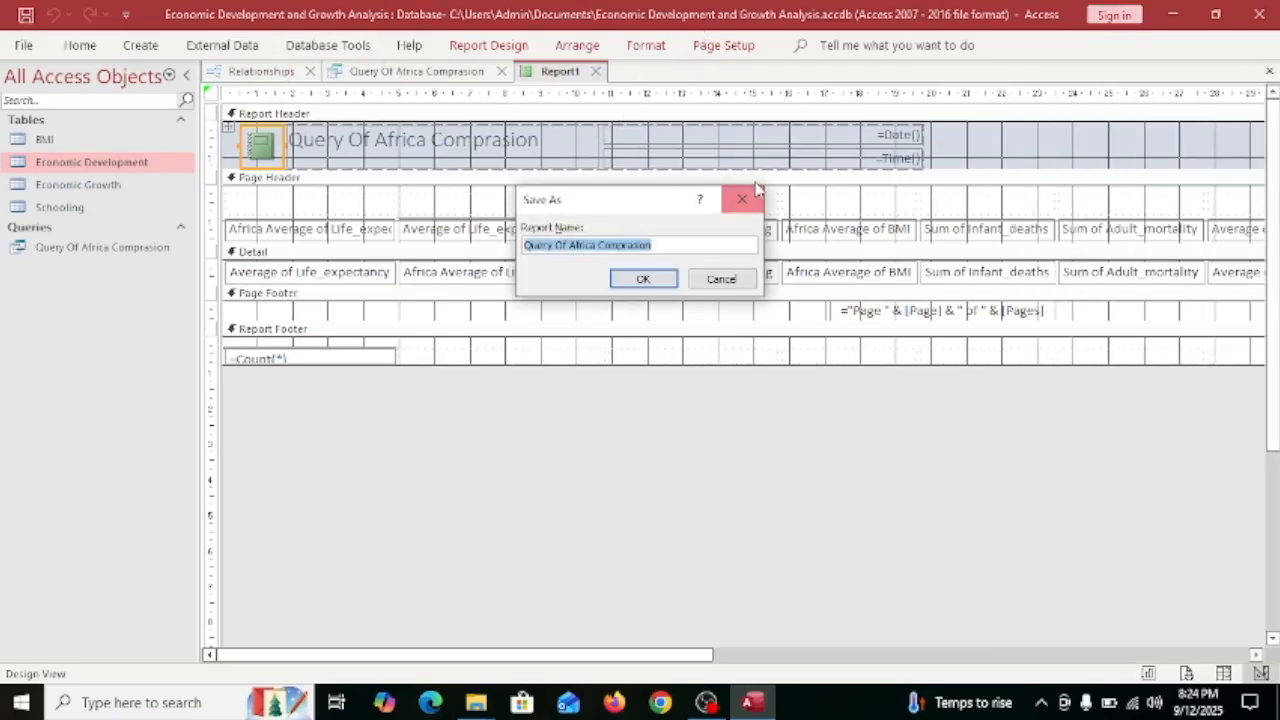
click(742, 199)
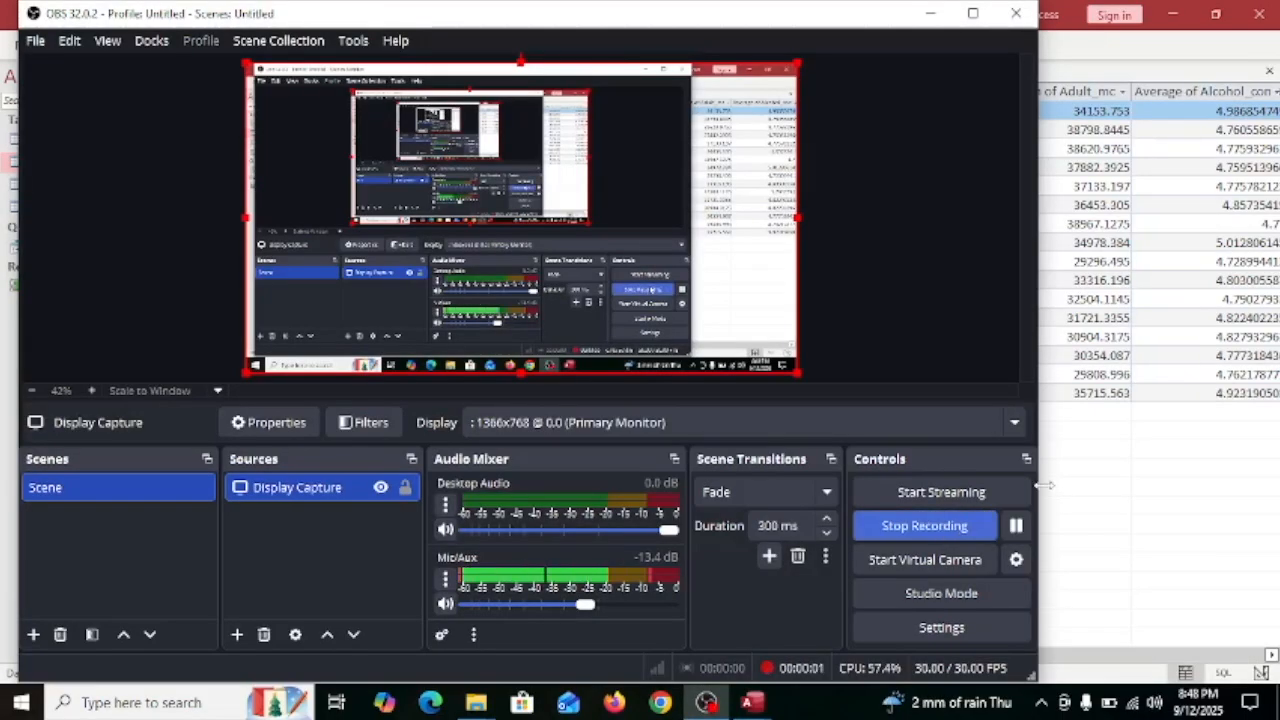
Start a design query on Economic Development and Economic Growth with Years, GDP per capita and population.
click(1180, 545)
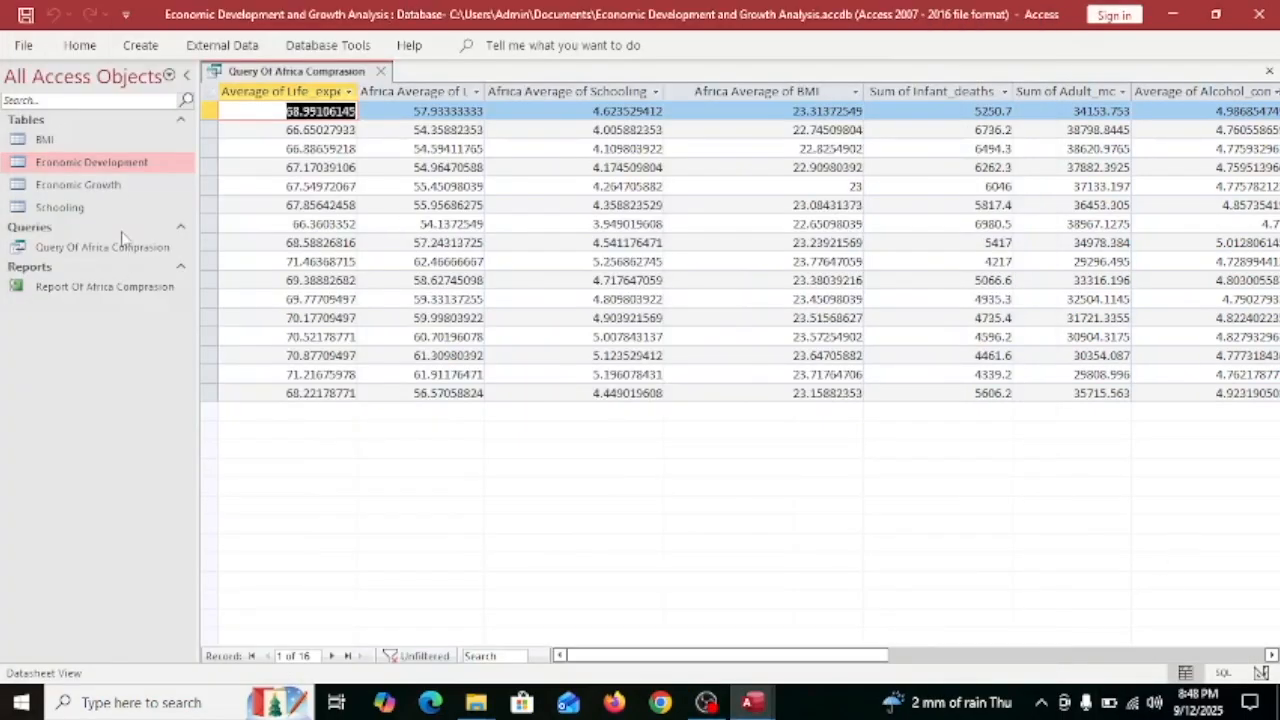
click(140, 45)
click(295, 95)
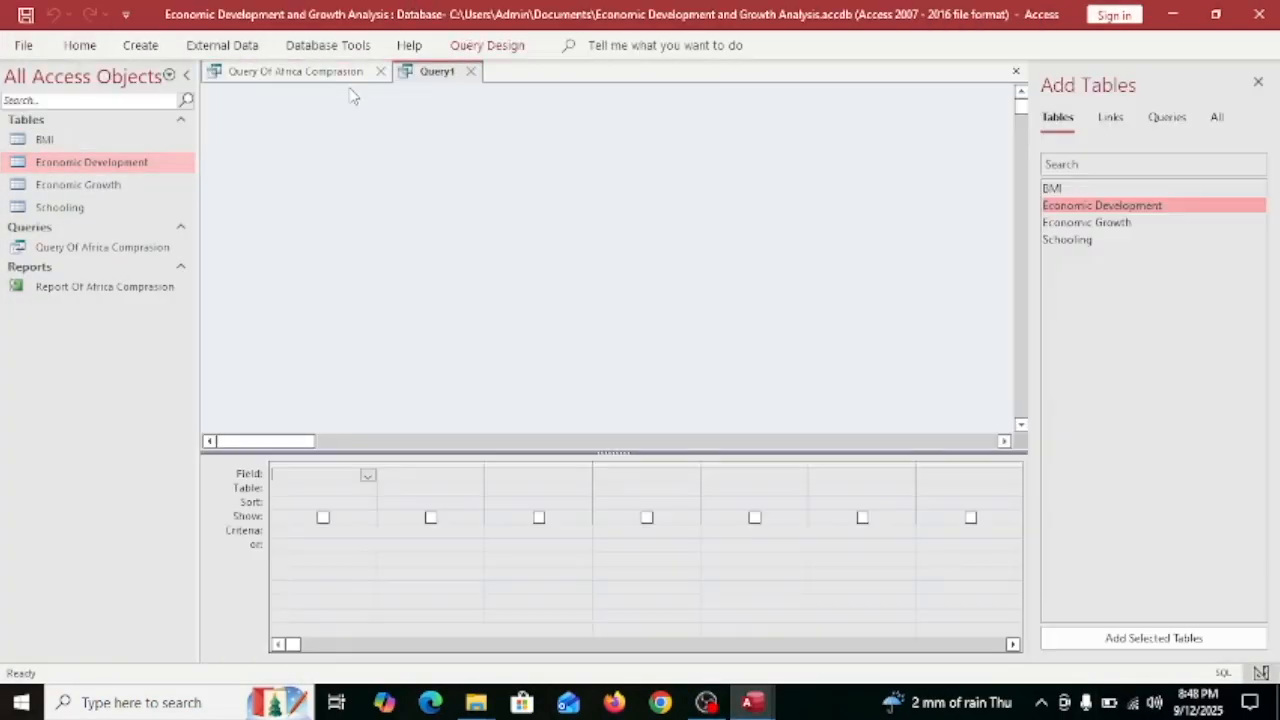
double_click(1100, 205)
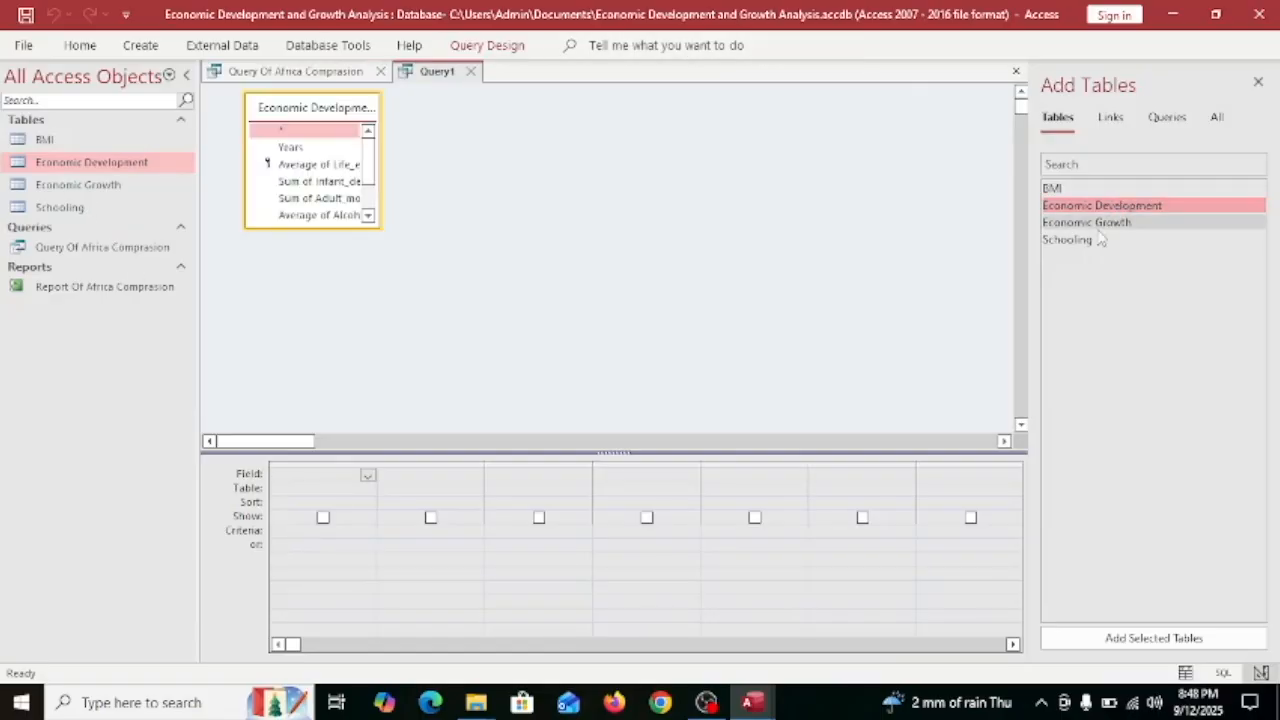
double_click(1112, 222)
double_click(474, 148)
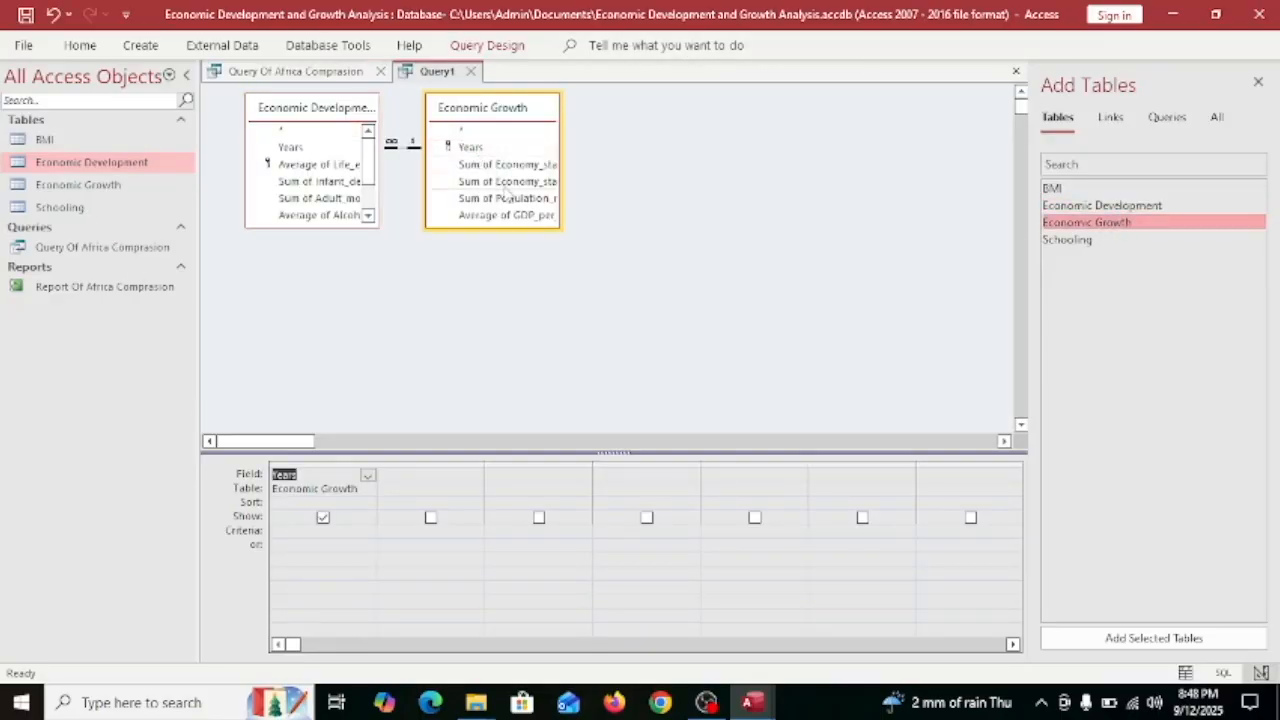
drag(561, 146, 712, 148)
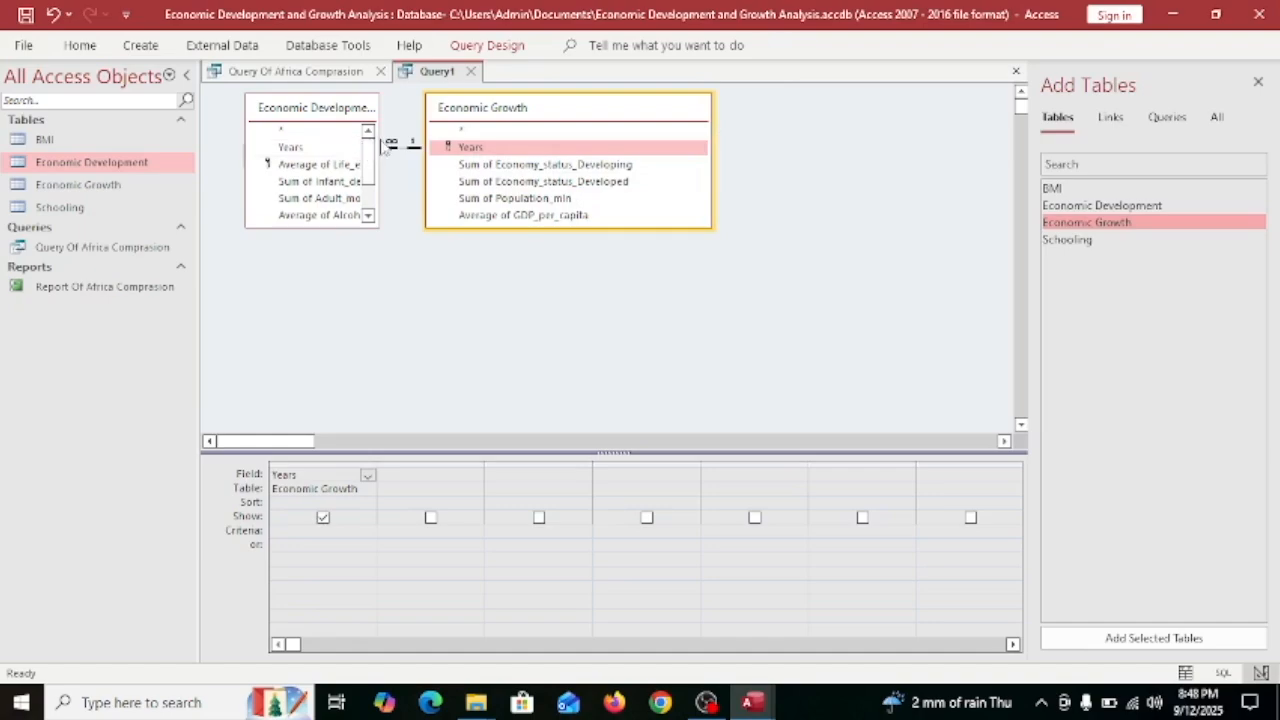
double_click(540, 214)
double_click(530, 198)
Rearrange the field lists and add Sum of Thinness_five_nine_years and Sum of incidents_HIV.
drag(378, 160, 514, 160)
drag(356, 115, 314, 163)
drag(486, 101, 658, 75)
drag(400, 273, 400, 353)
double_click(312, 314)
click(340, 298)
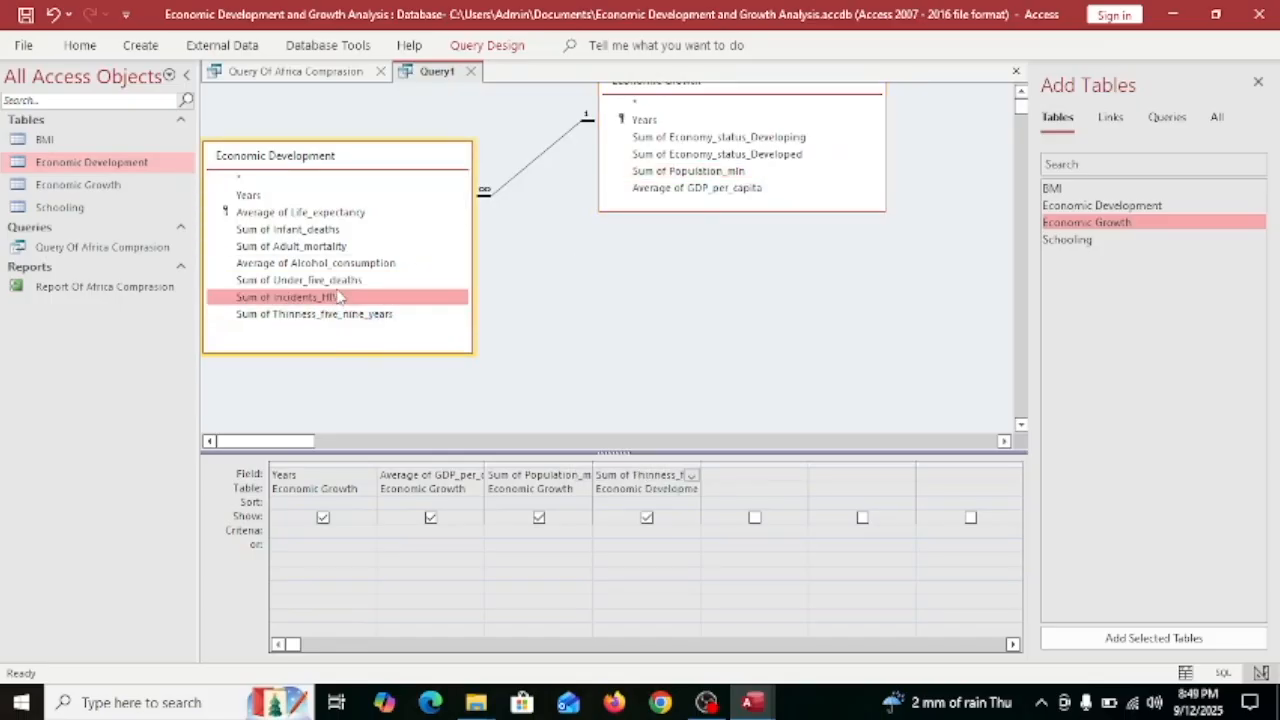
double_click(340, 297)
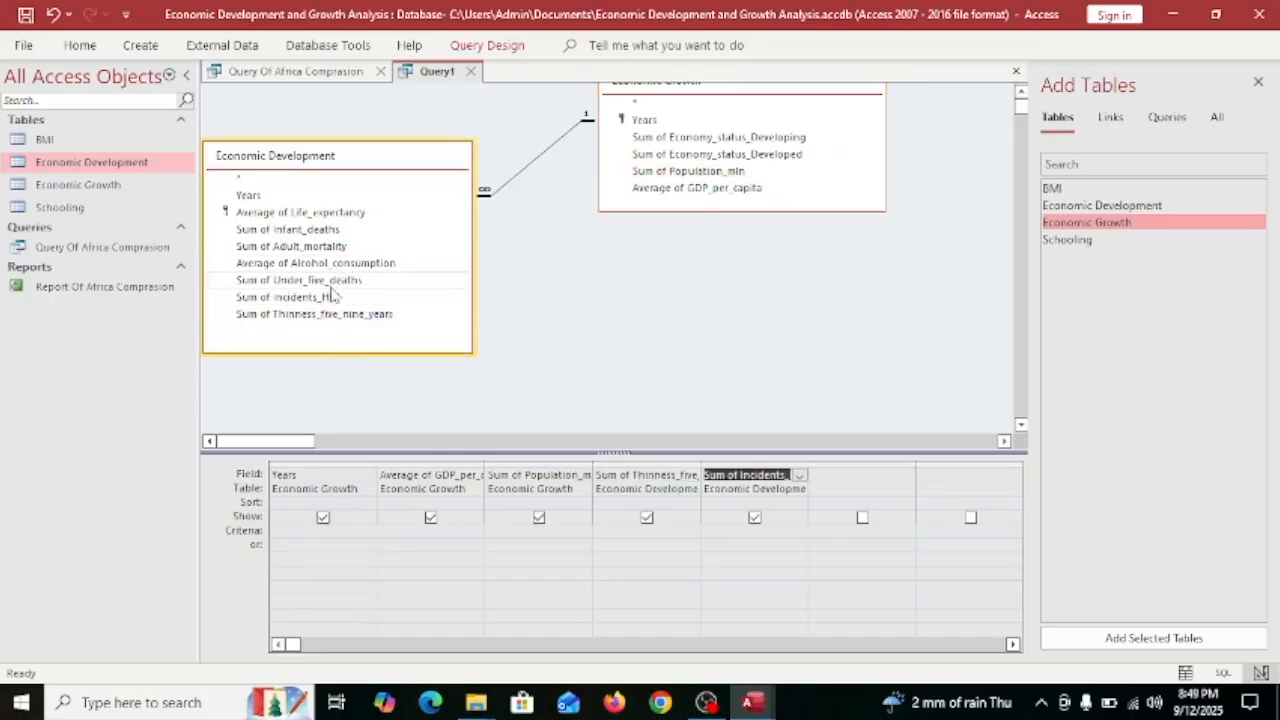
Add Sum of Under_five_deaths and Average of Alcohol_consumption, then run the query.
click(336, 281)
double_click(336, 281)
click(322, 265)
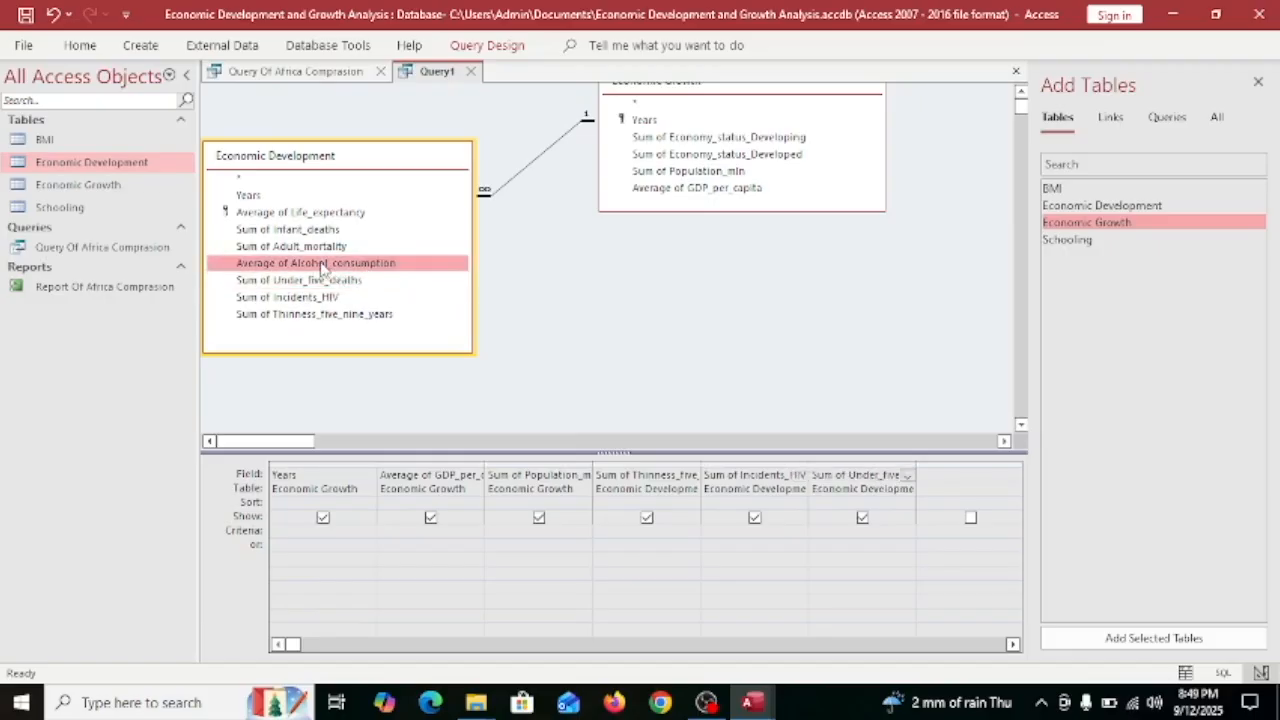
double_click(322, 265)
click(1065, 152)
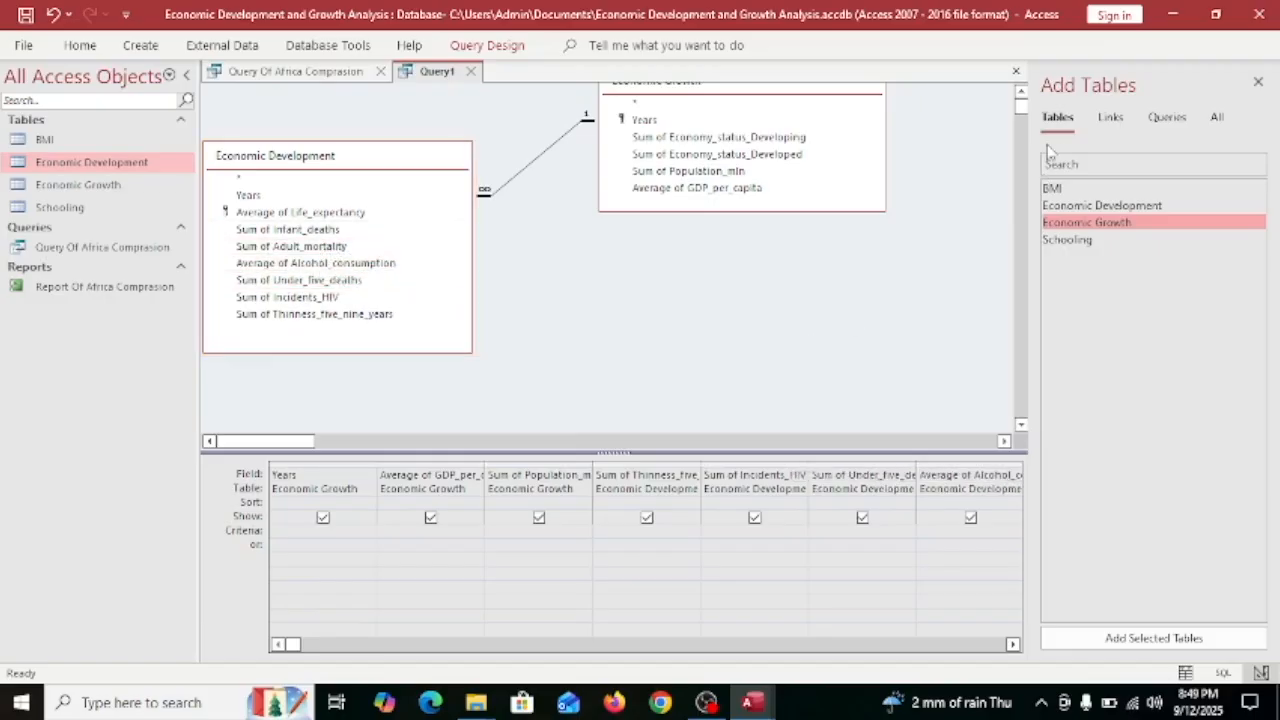
click(487, 45)
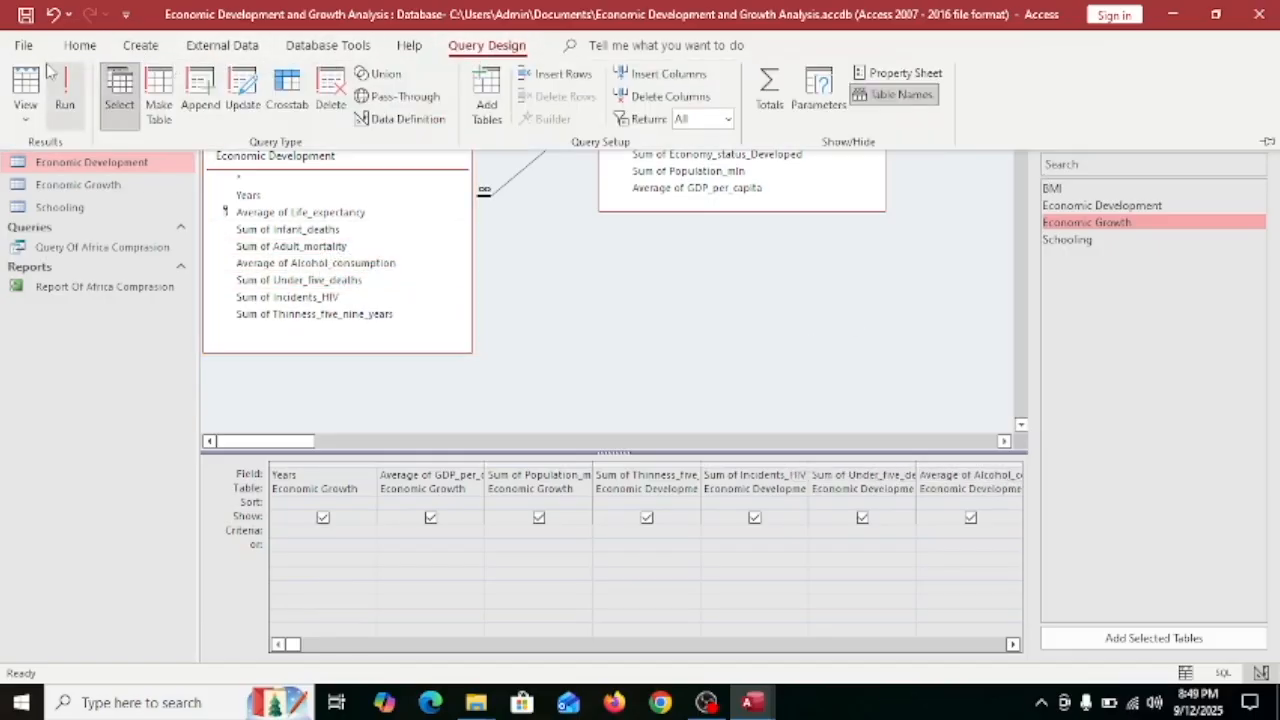
click(64, 90)
Widen the GDP, population, thinness, incidents, under-five, alcohol and adult mortality columns.
drag(395, 92, 425, 92)
drag(513, 92, 538, 92)
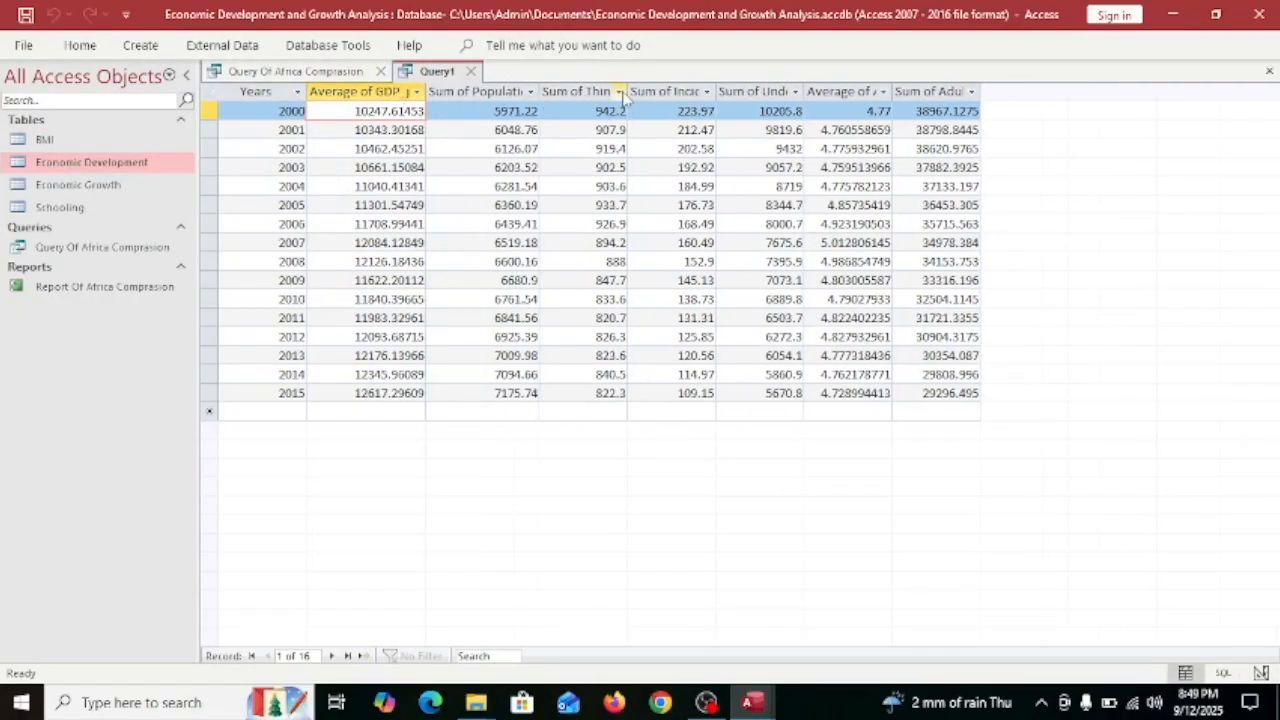
drag(627, 92, 669, 92)
drag(758, 92, 783, 92)
drag(870, 92, 894, 92)
drag(981, 92, 1012, 92)
mouse_move(1100, 92)
mouse_down()
mouse_move(1168, 92)
mouse_move(1125, 92)
mouse_up()
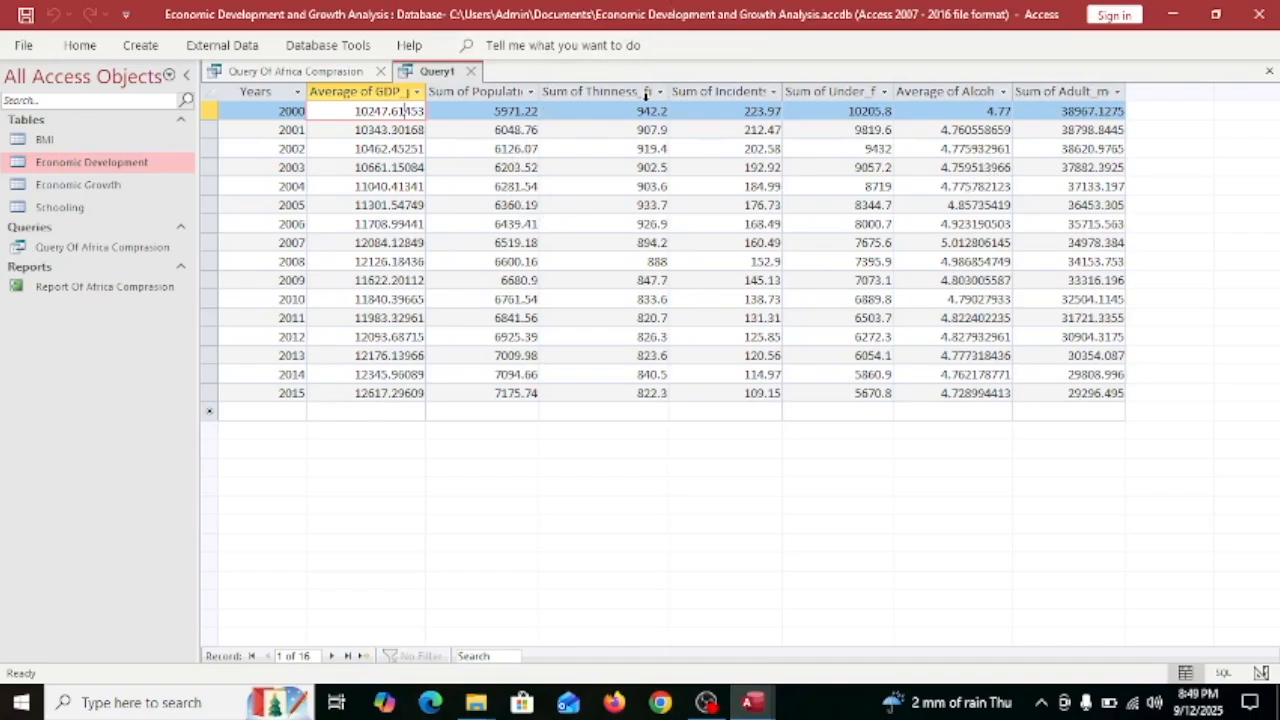
Sort the rows by Sum of Under_five_deaths, smallest to largest.
click(833, 91)
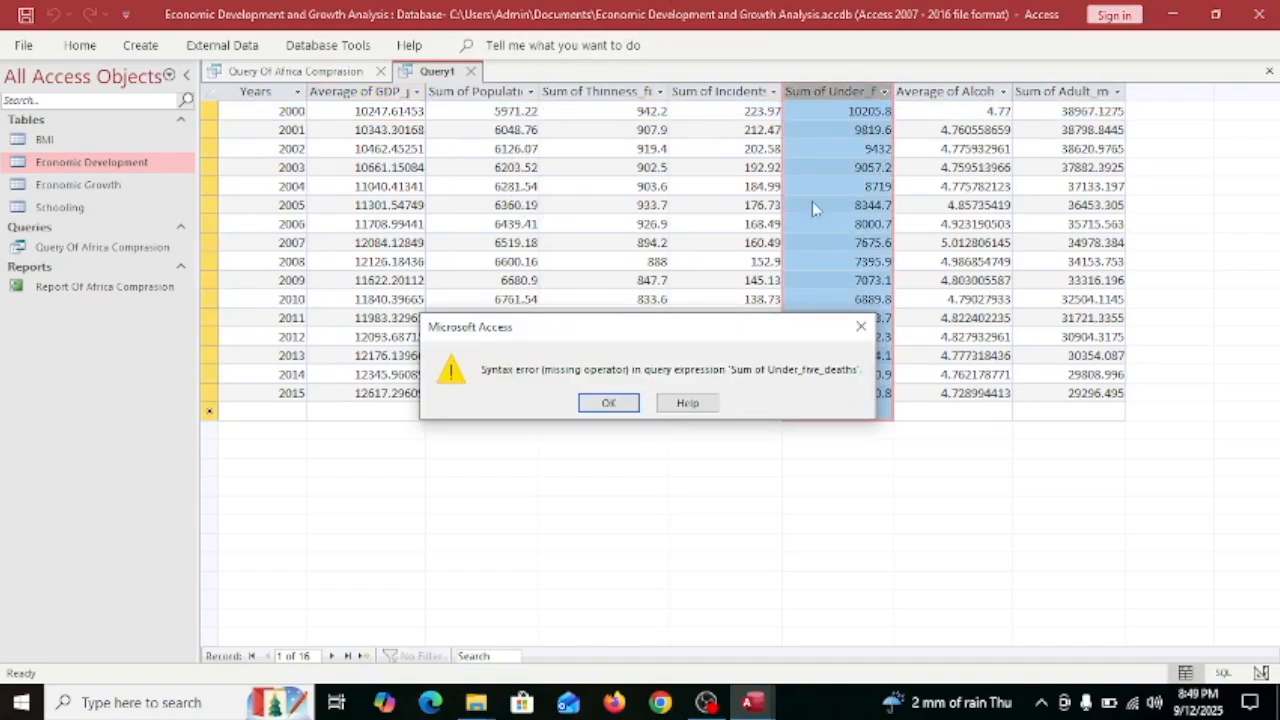
click(861, 327)
click(988, 118)
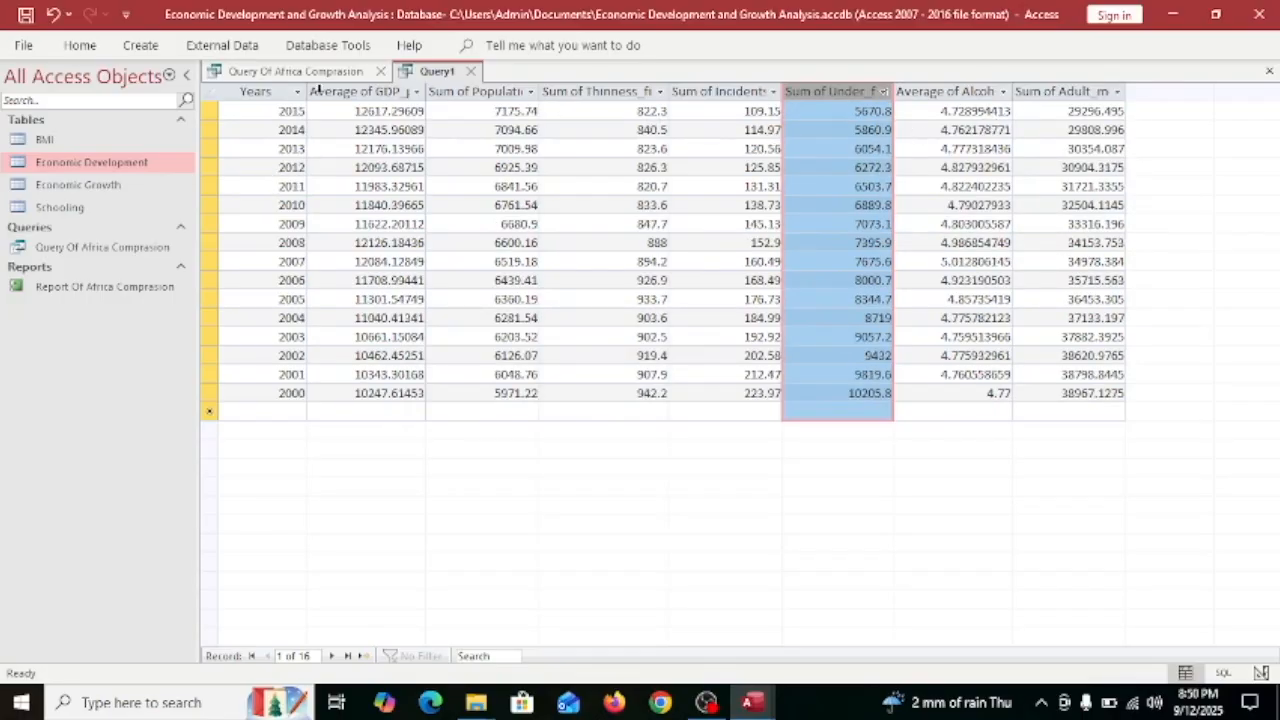
drag(299, 117, 280, 318)
click(954, 93)
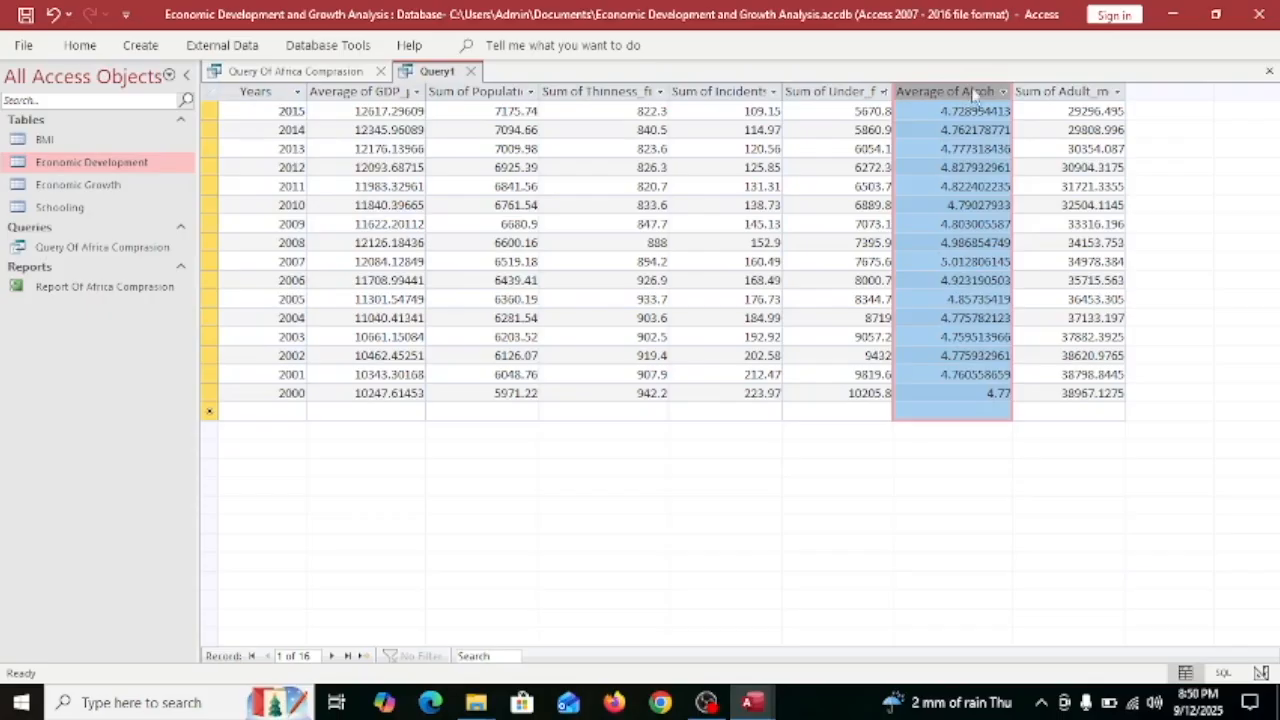
click(968, 109)
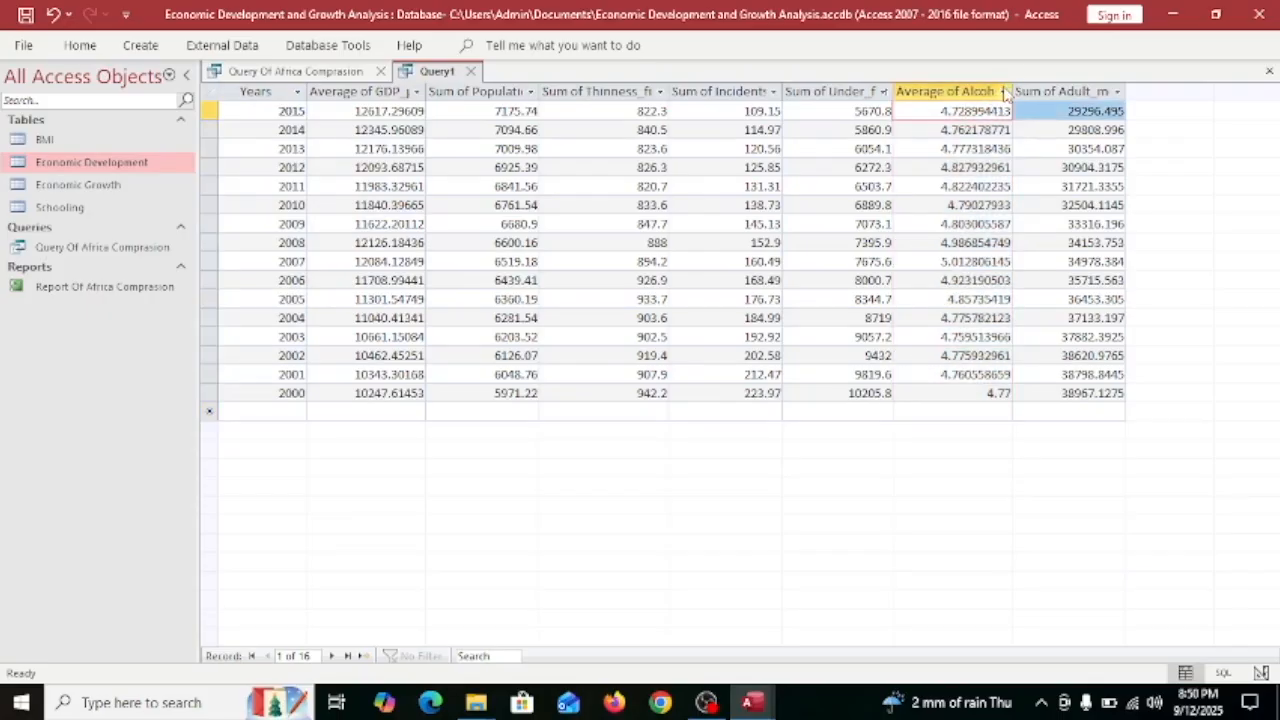
Filter Years to the range 2007 through 2009.
click(297, 91)
mouse_move(409, 193)
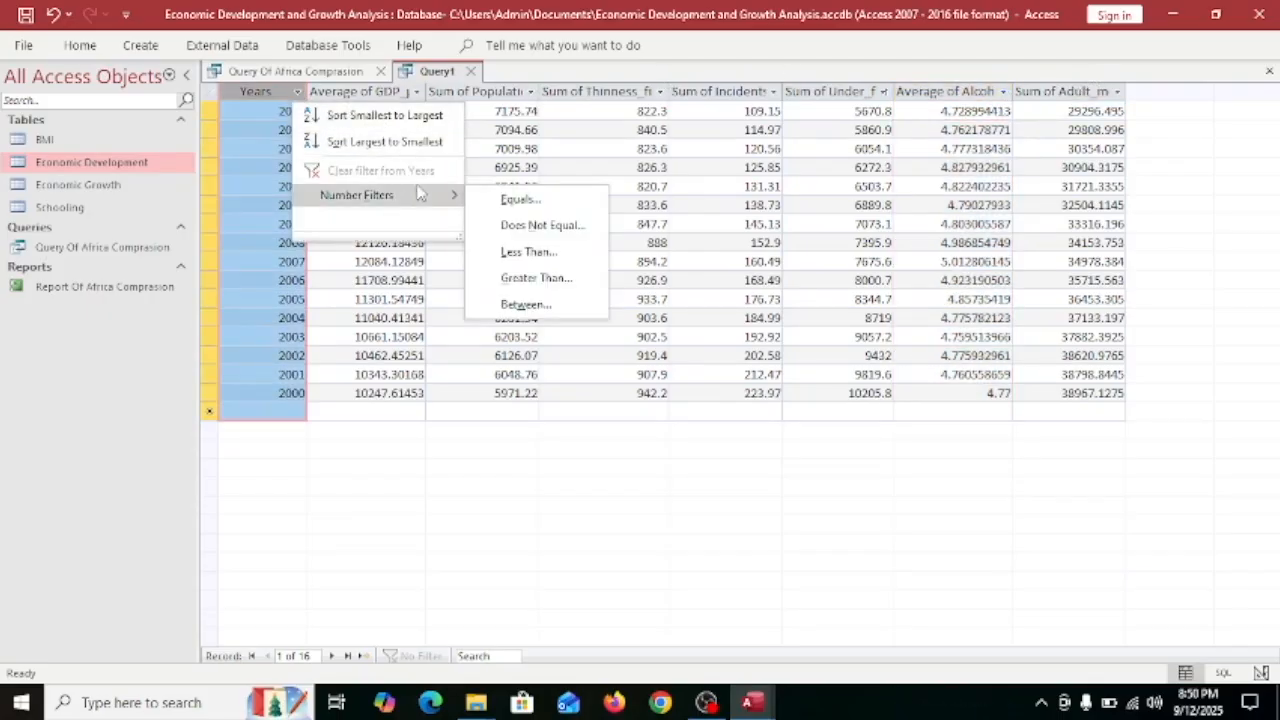
click(545, 304)
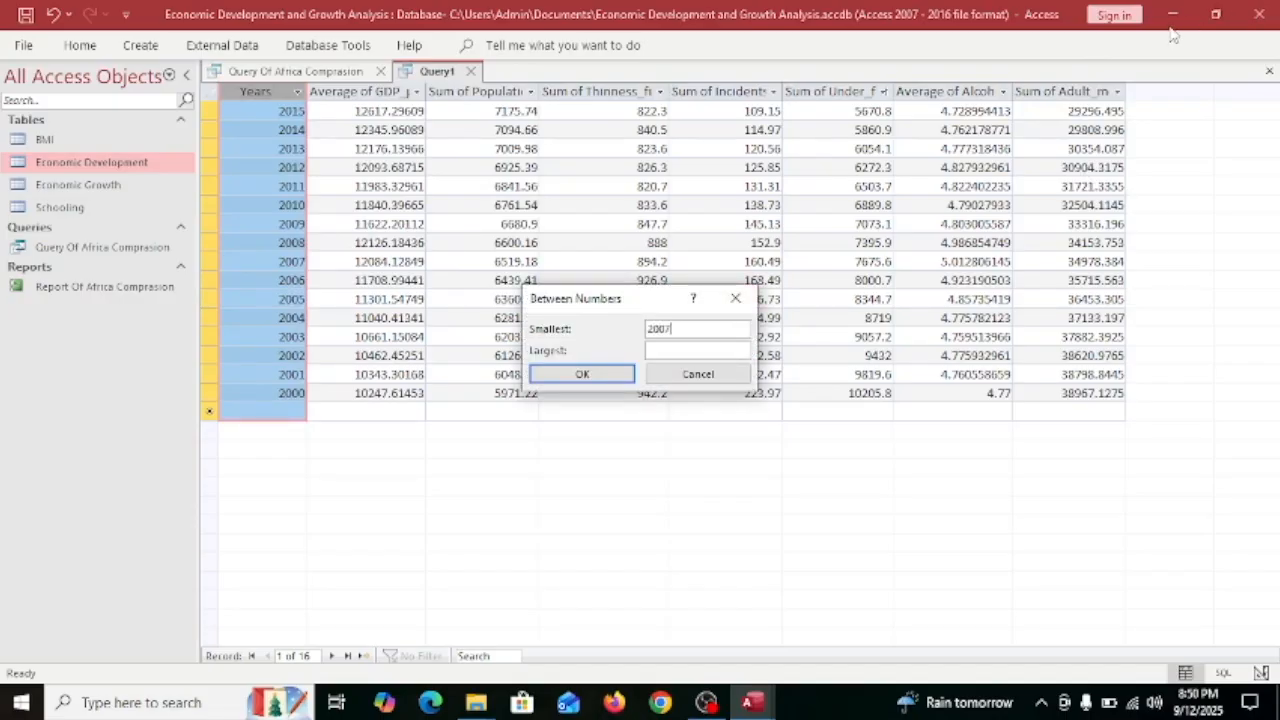
text(2009)
click(560, 376)
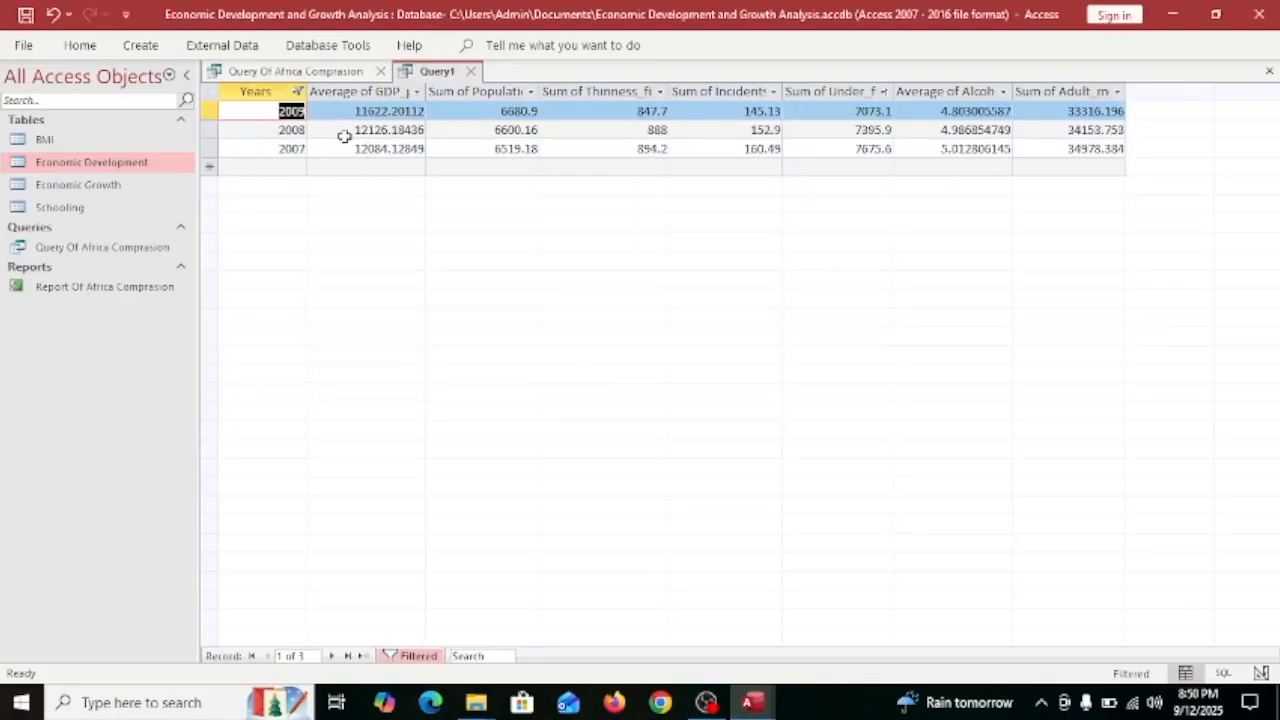
Close the Query Of Africa Comprasion tab, sort years ascending, then undo the year filter.
click(295, 71)
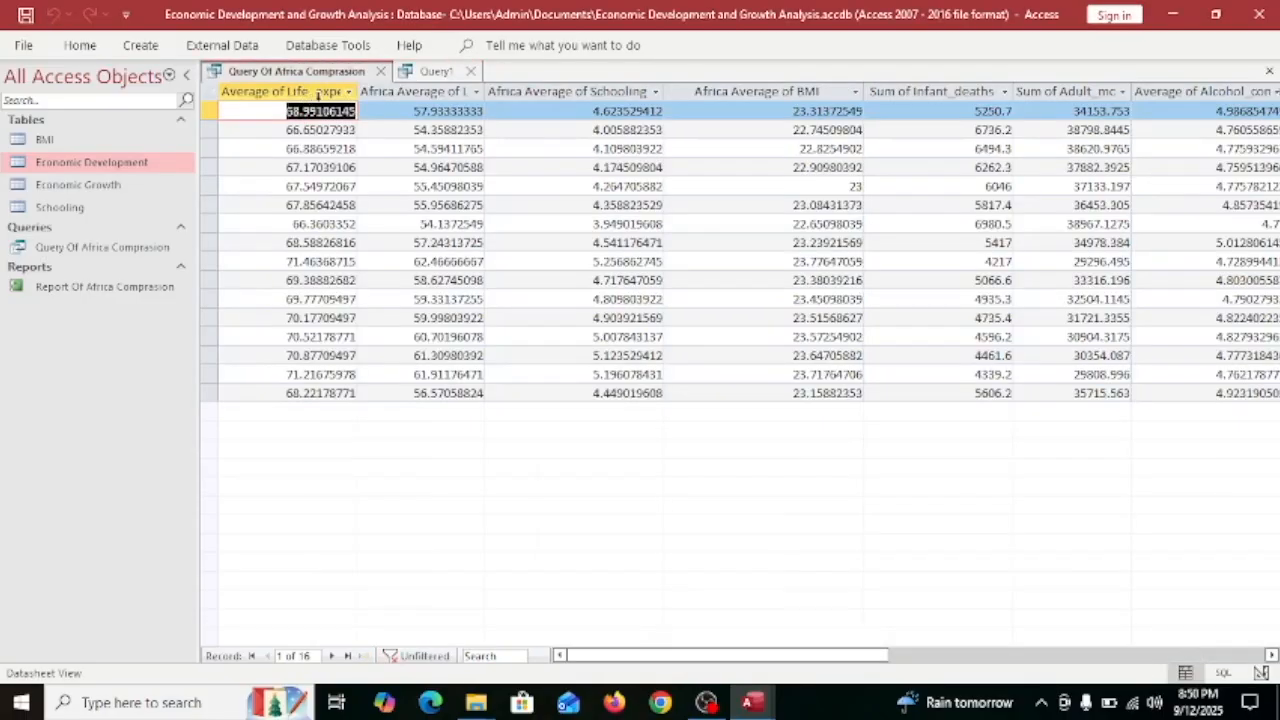
click(380, 71)
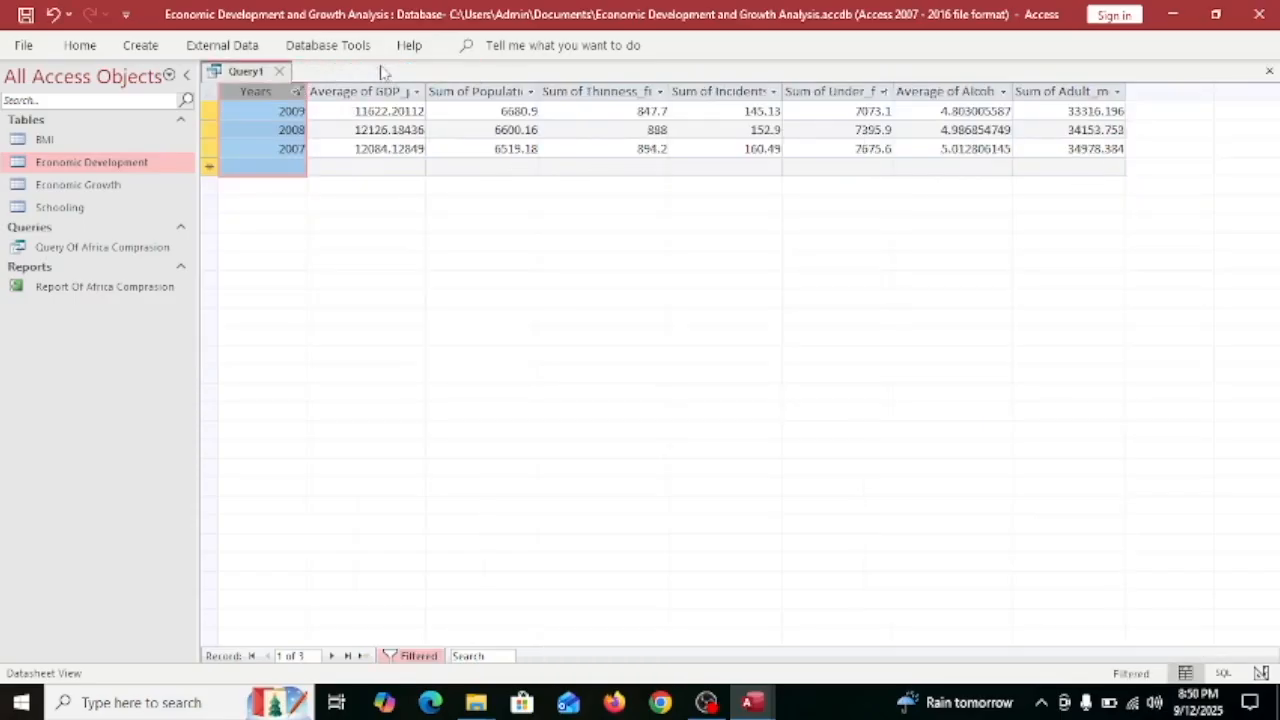
click(296, 91)
click(343, 118)
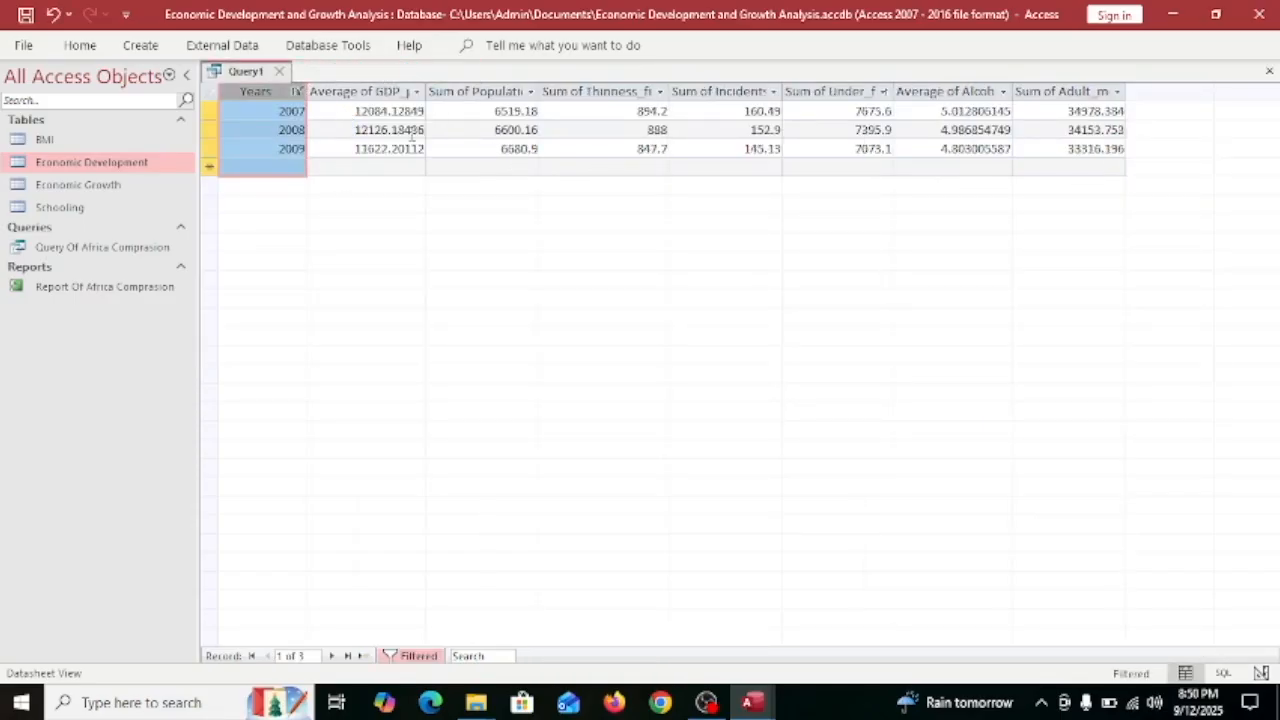
mouse_move(391, 114)
mouse_down()
mouse_move(388, 139)
mouse_move(423, 111)
mouse_move(380, 128)
mouse_up()
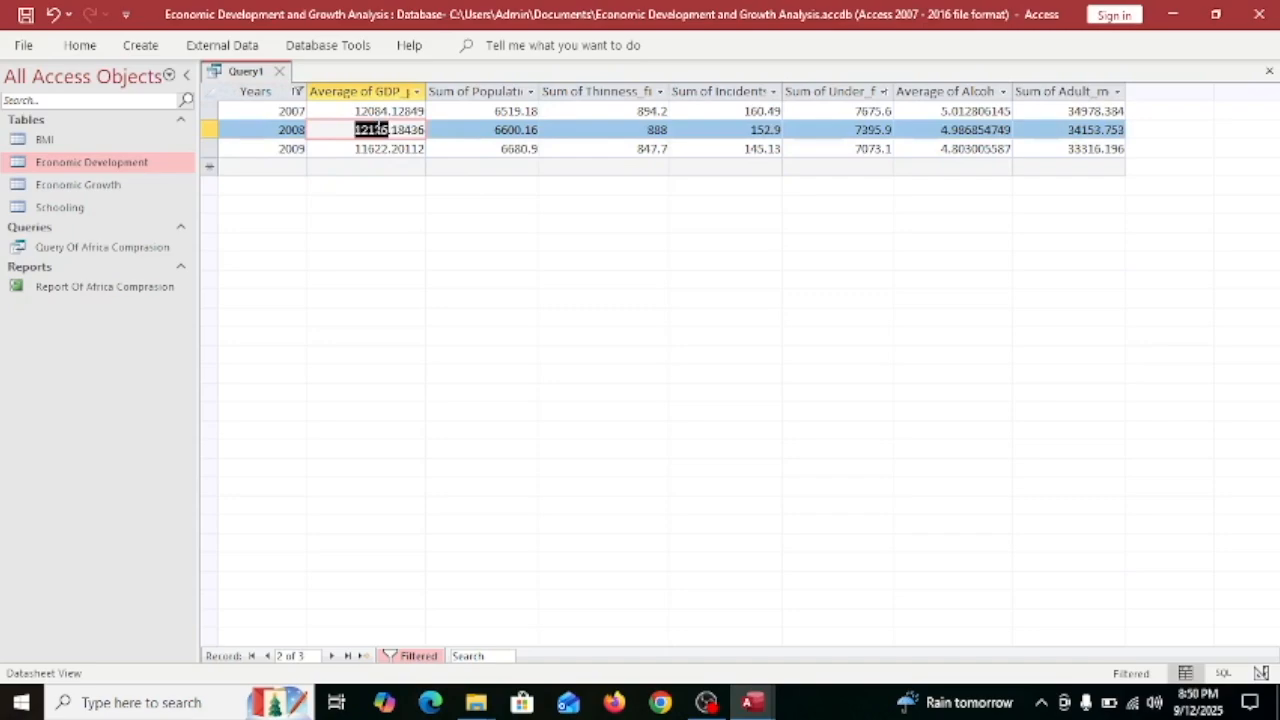
click(485, 148)
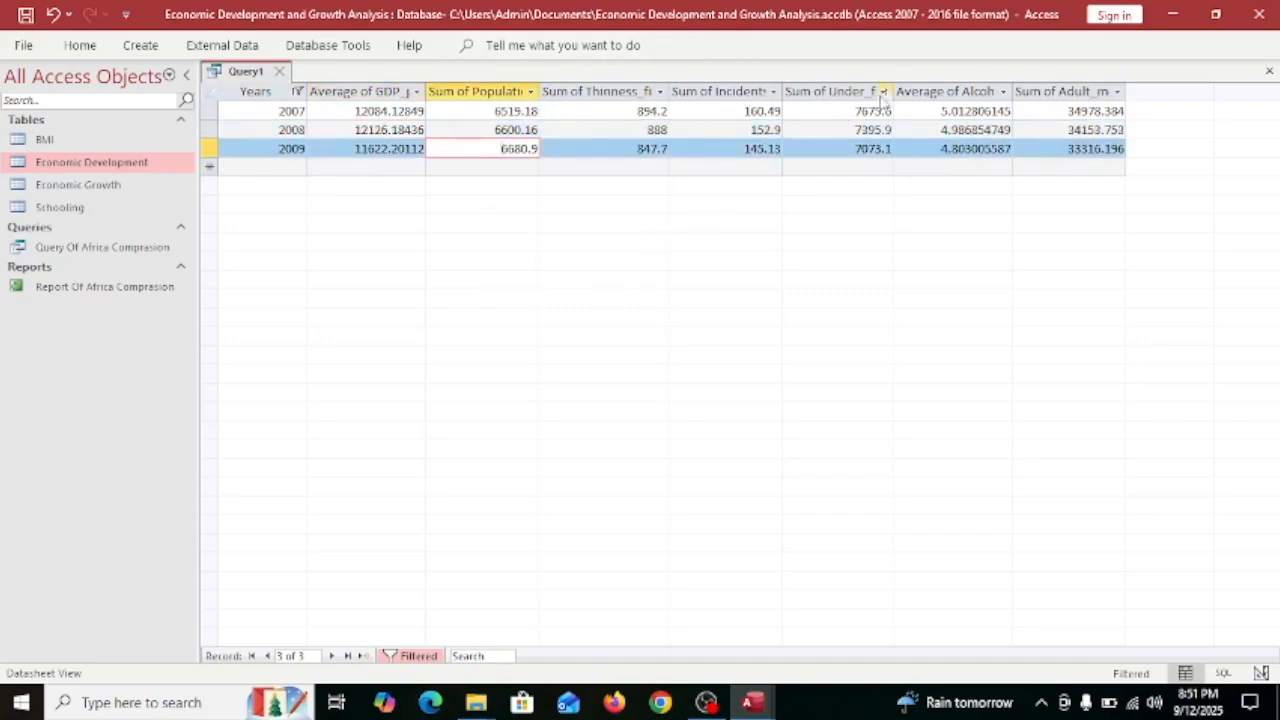
drag(1096, 111, 1126, 112)
key(ctrl+z)
key(ctrl+z)
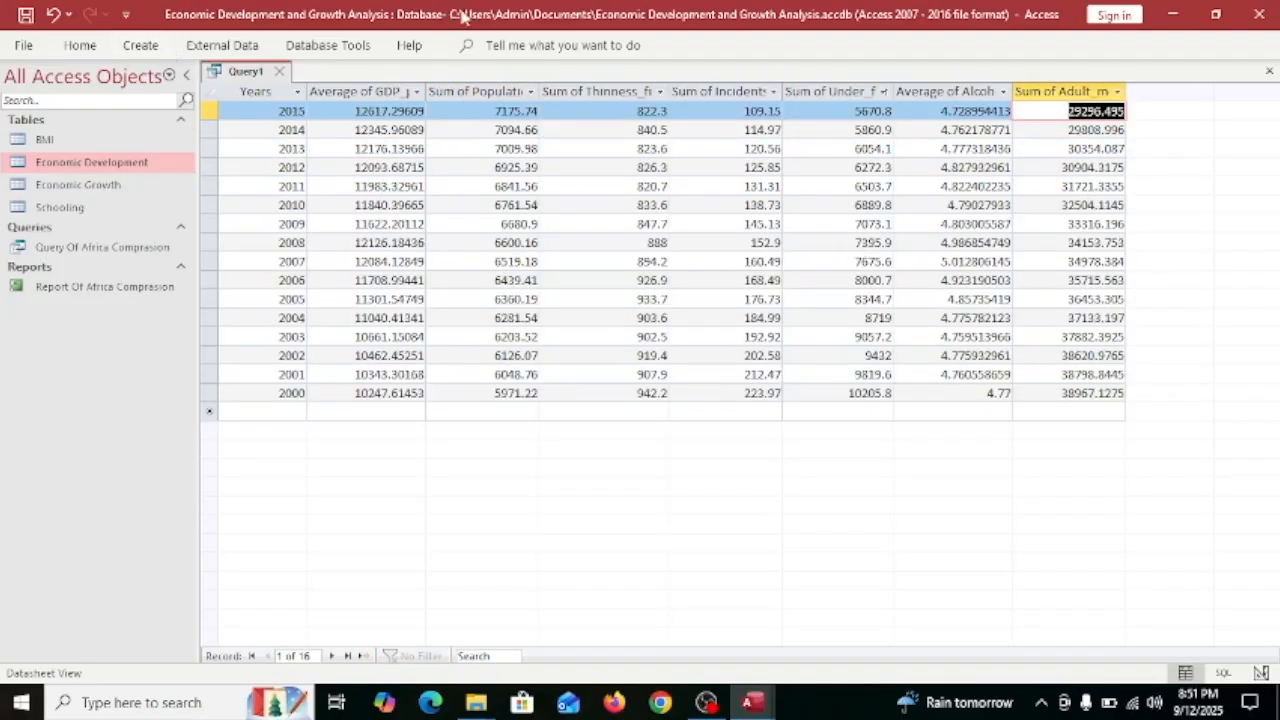
click(421, 104)
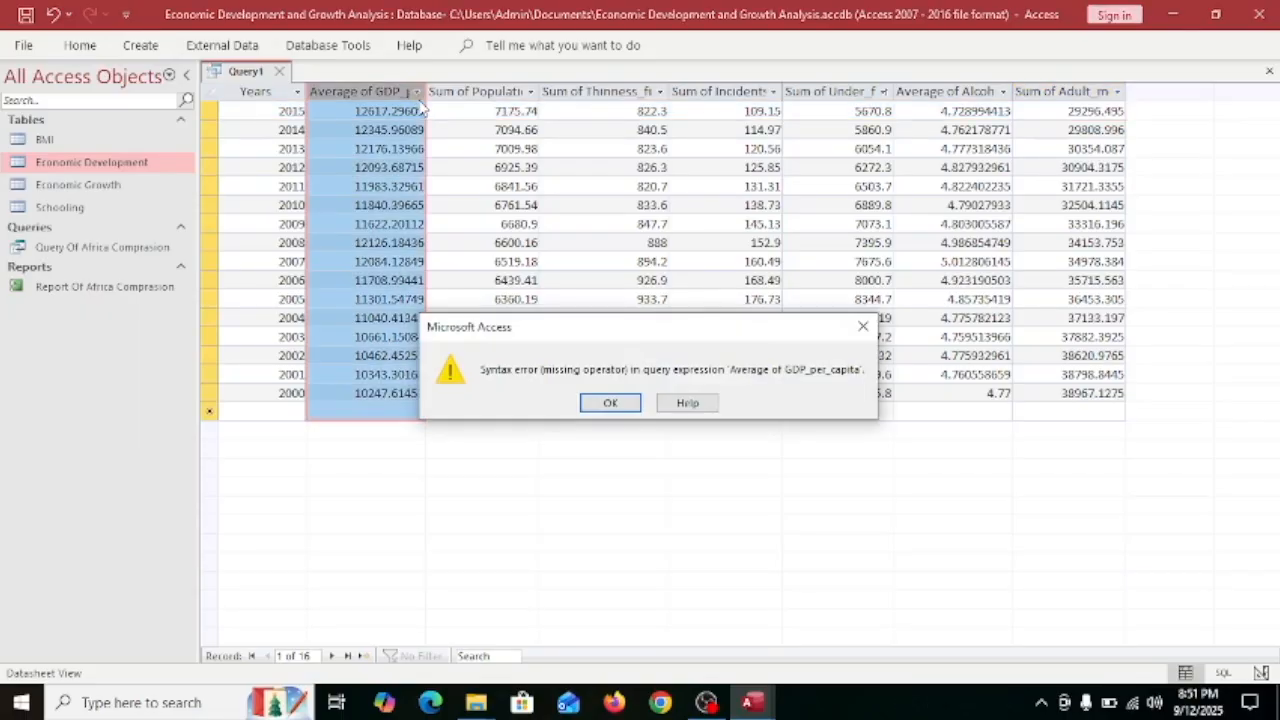
click(864, 328)
mouse_move(600, 197)
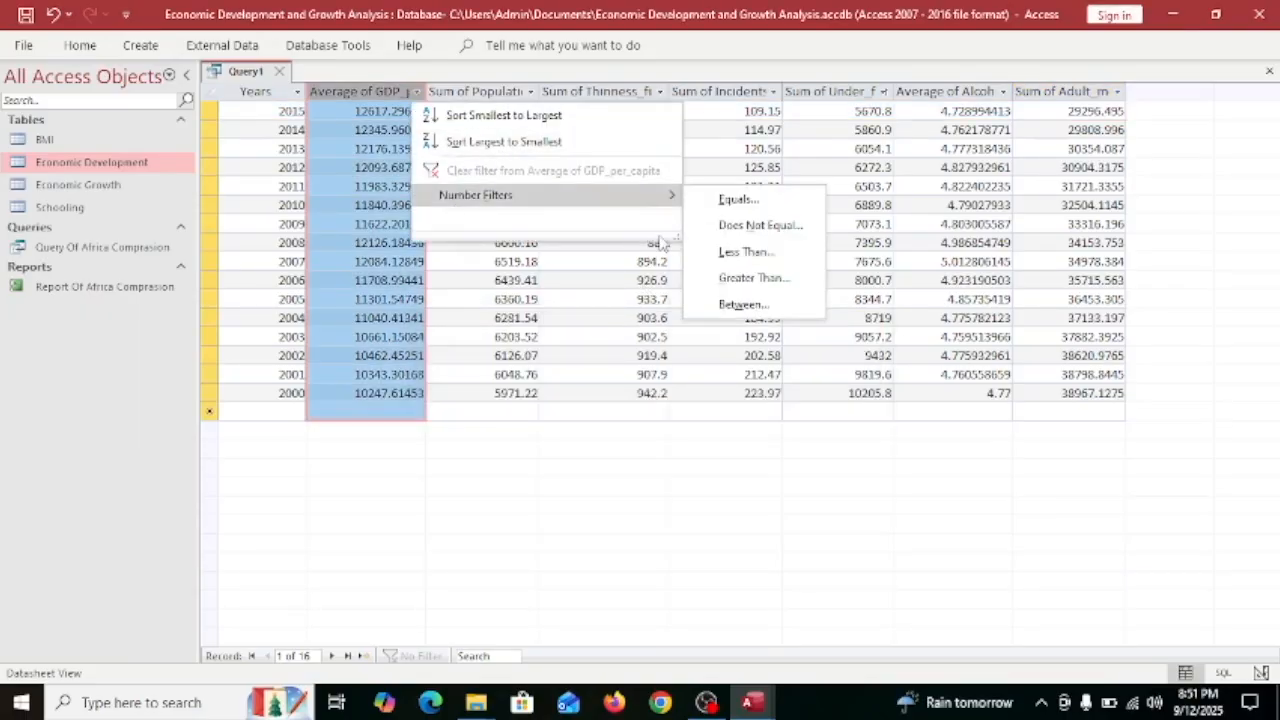
click(776, 252)
click(750, 309)
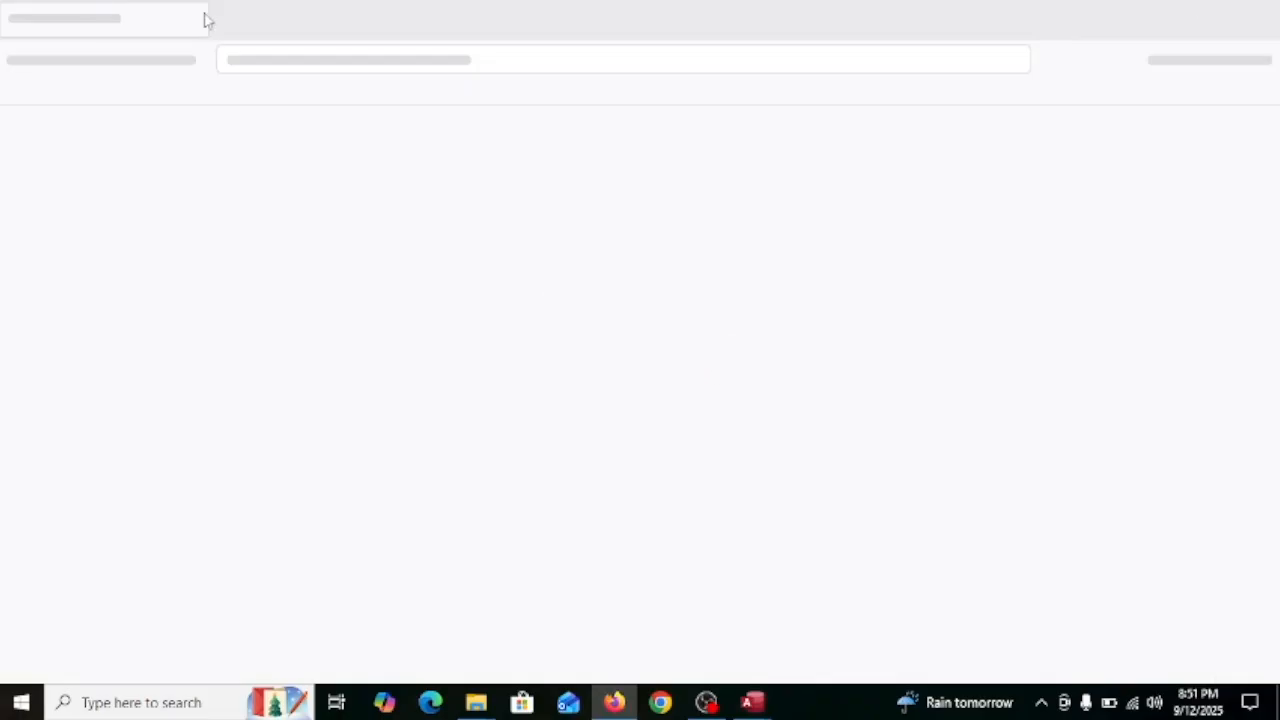
click(237, 20)
text(11000)
click(686, 365)
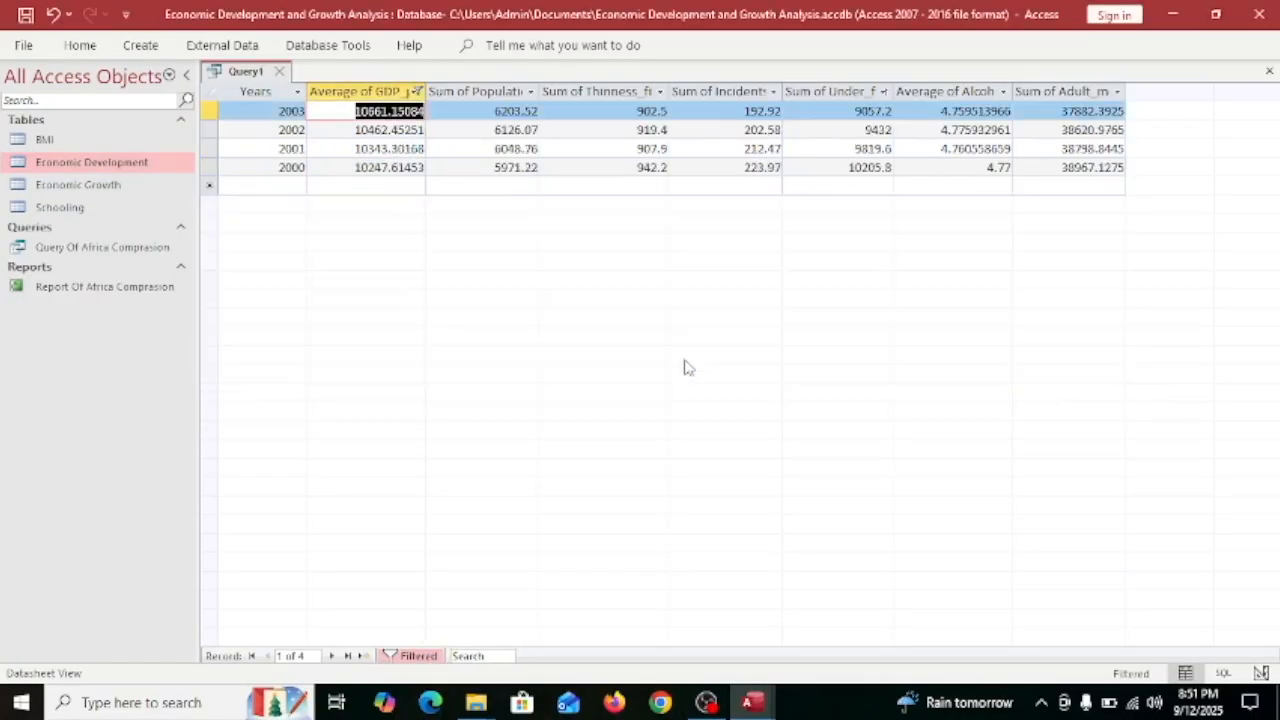
click(389, 167)
click(520, 148)
click(536, 91)
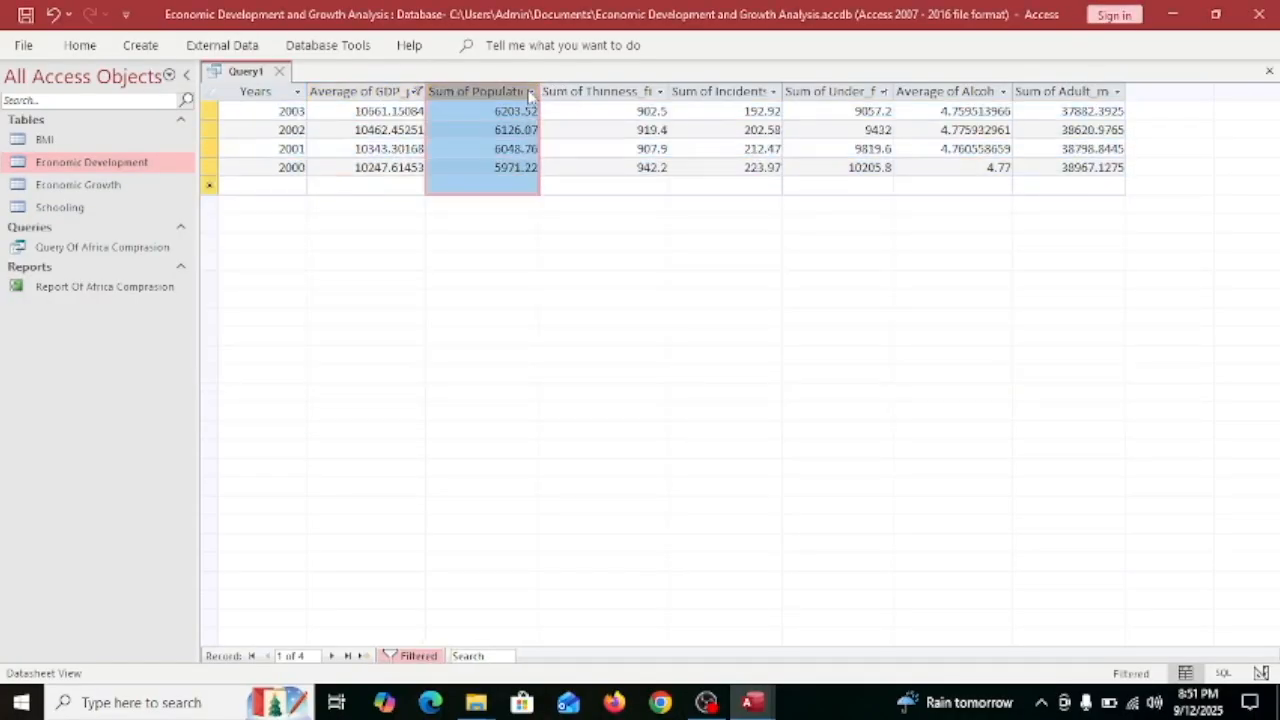
click(855, 326)
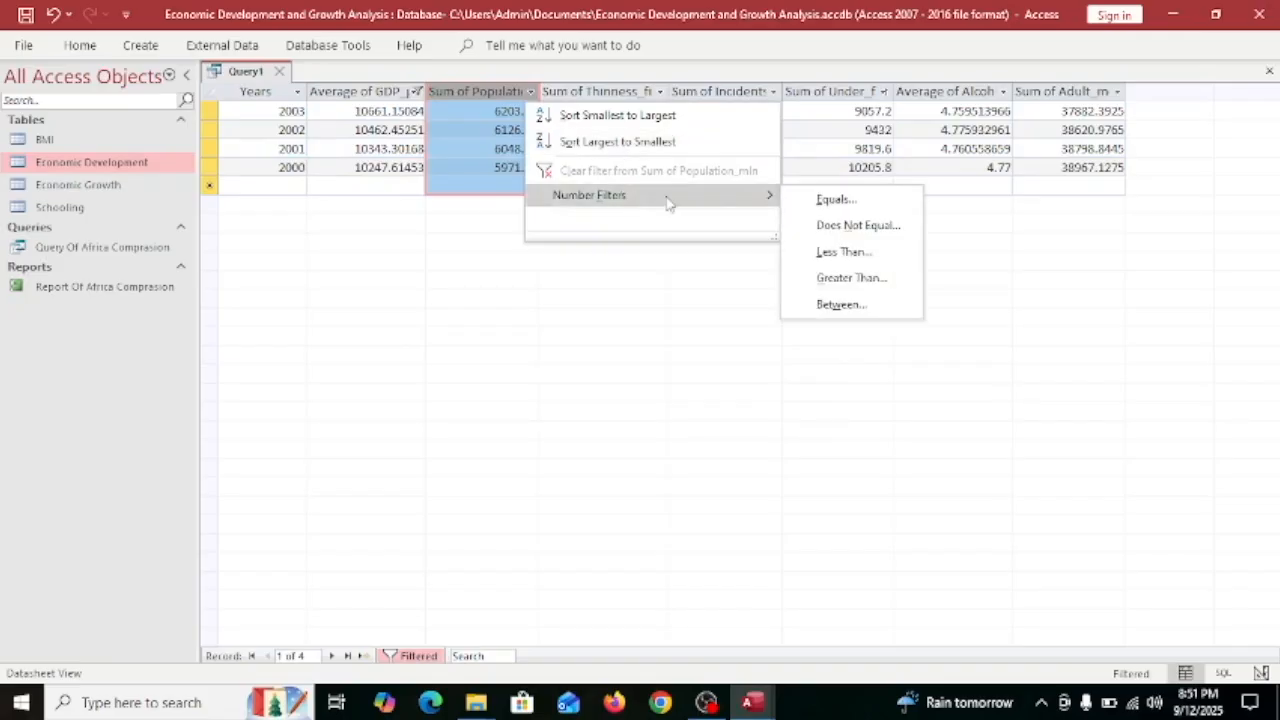
click(1113, 367)
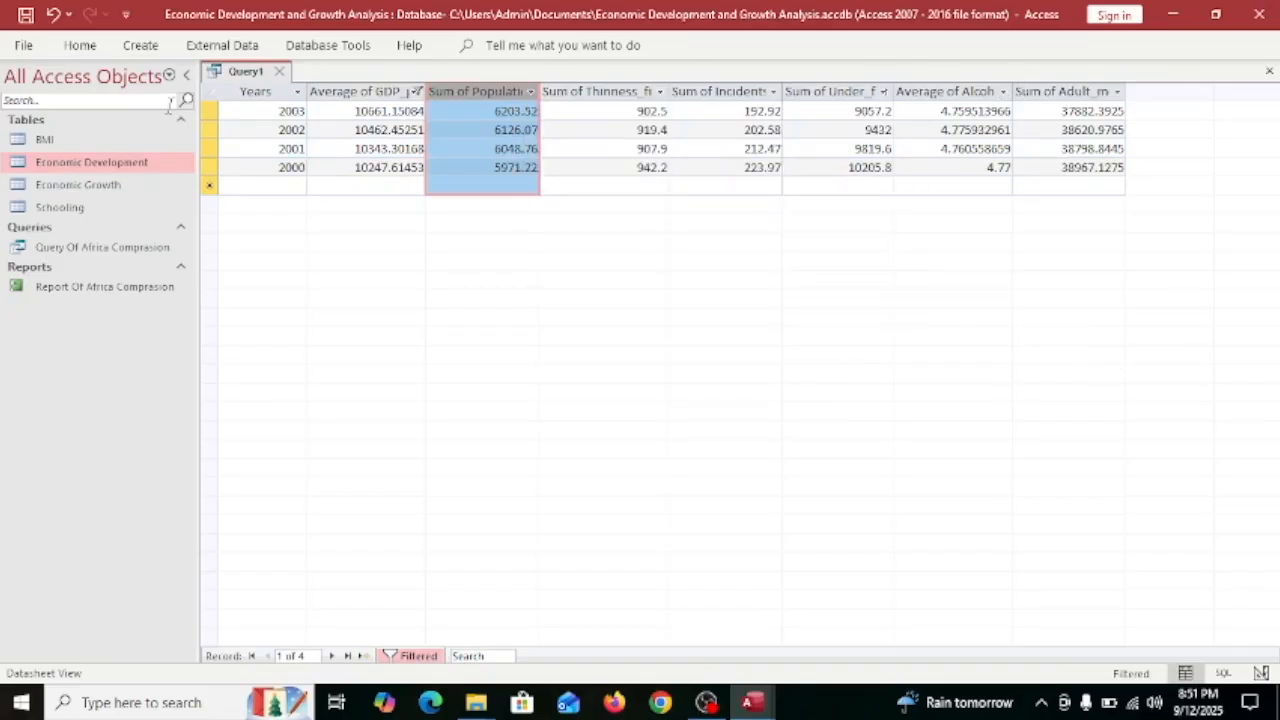
click(595, 122)
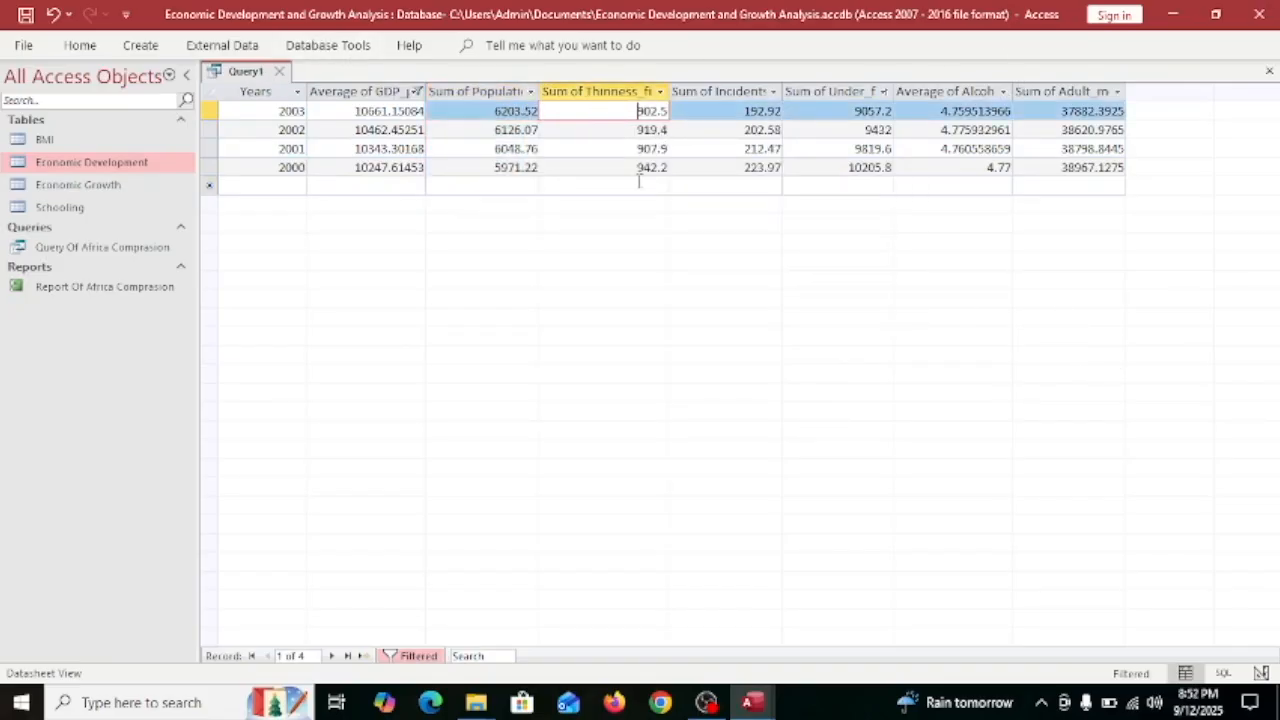
click(1002, 91)
click(858, 324)
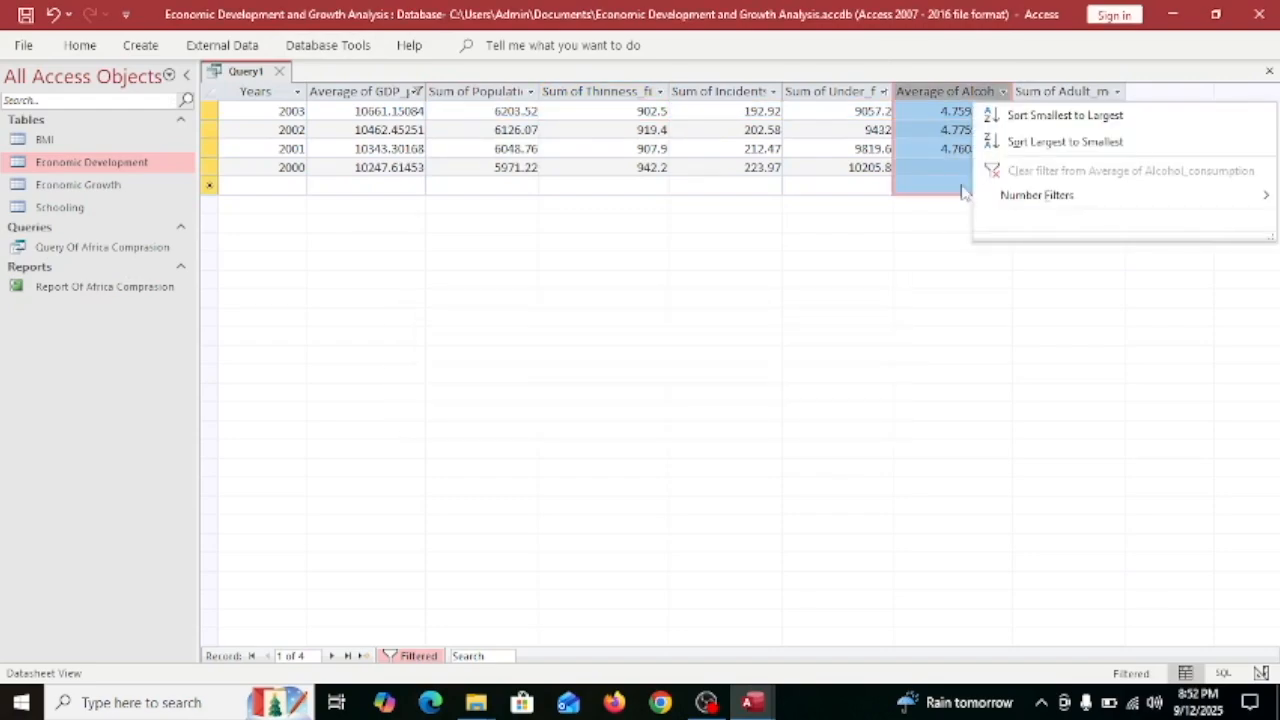
click(1046, 140)
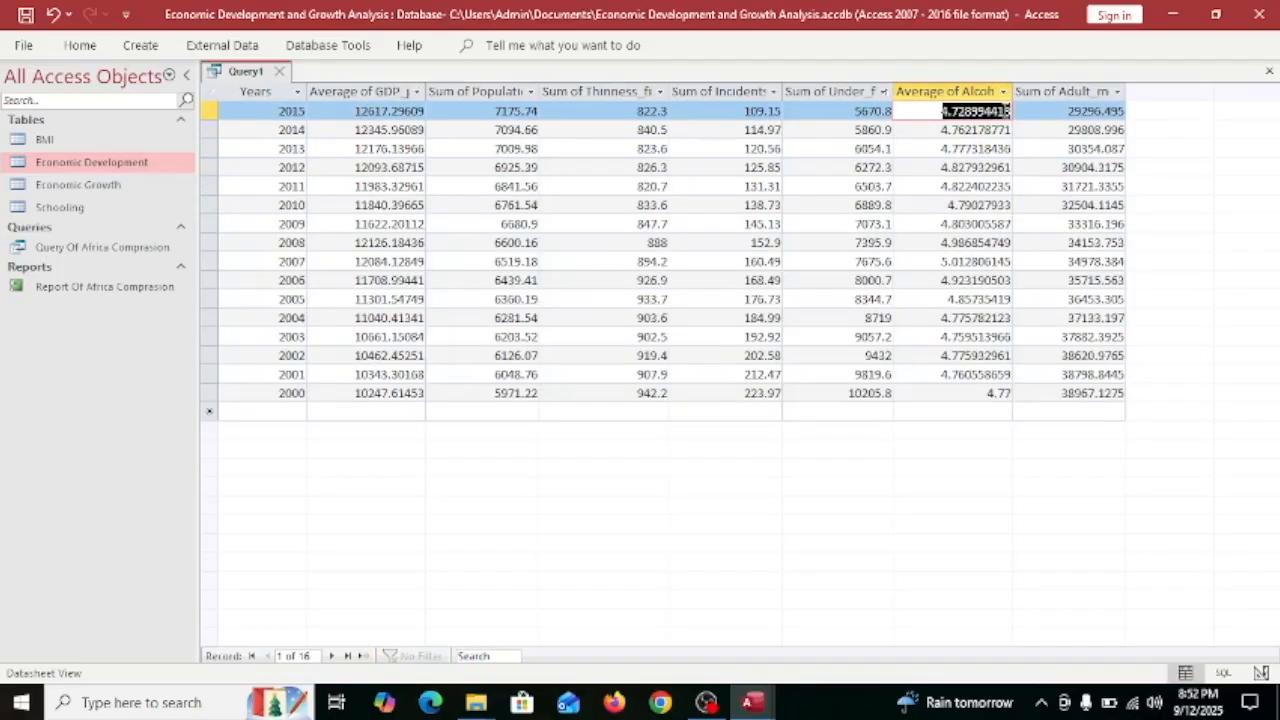
click(1004, 91)
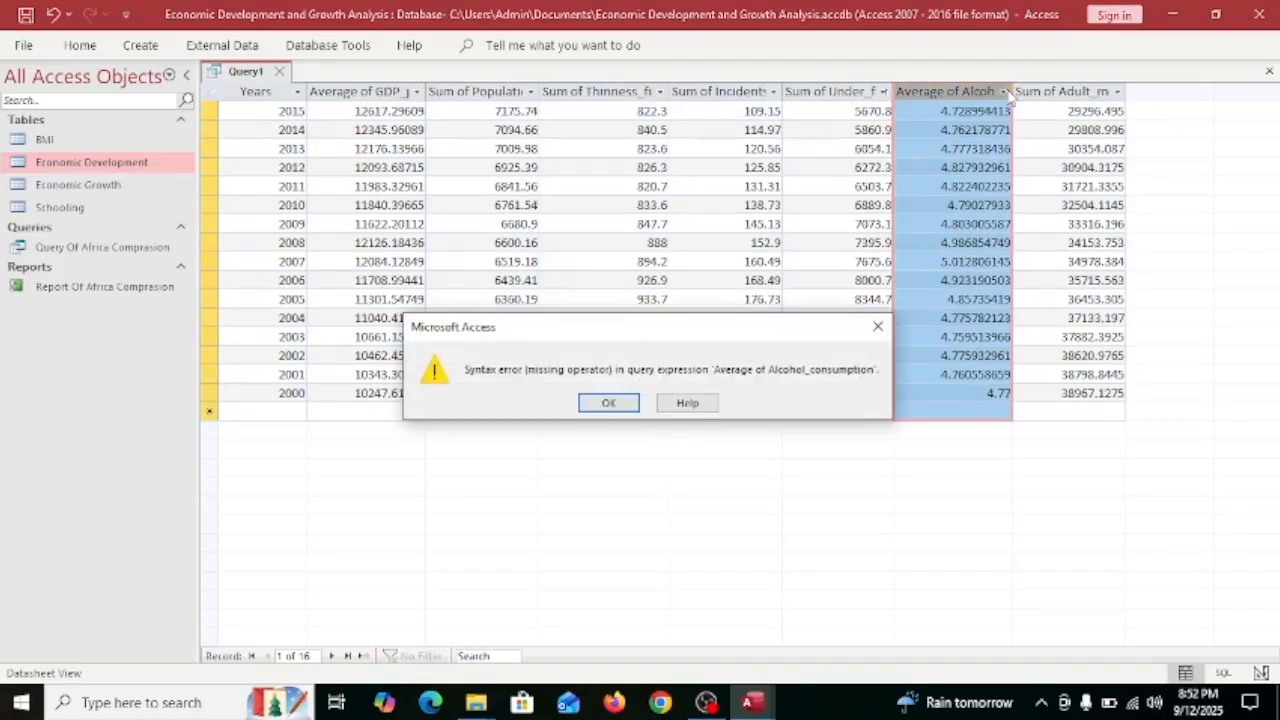
click(877, 326)
click(1112, 115)
click(291, 111)
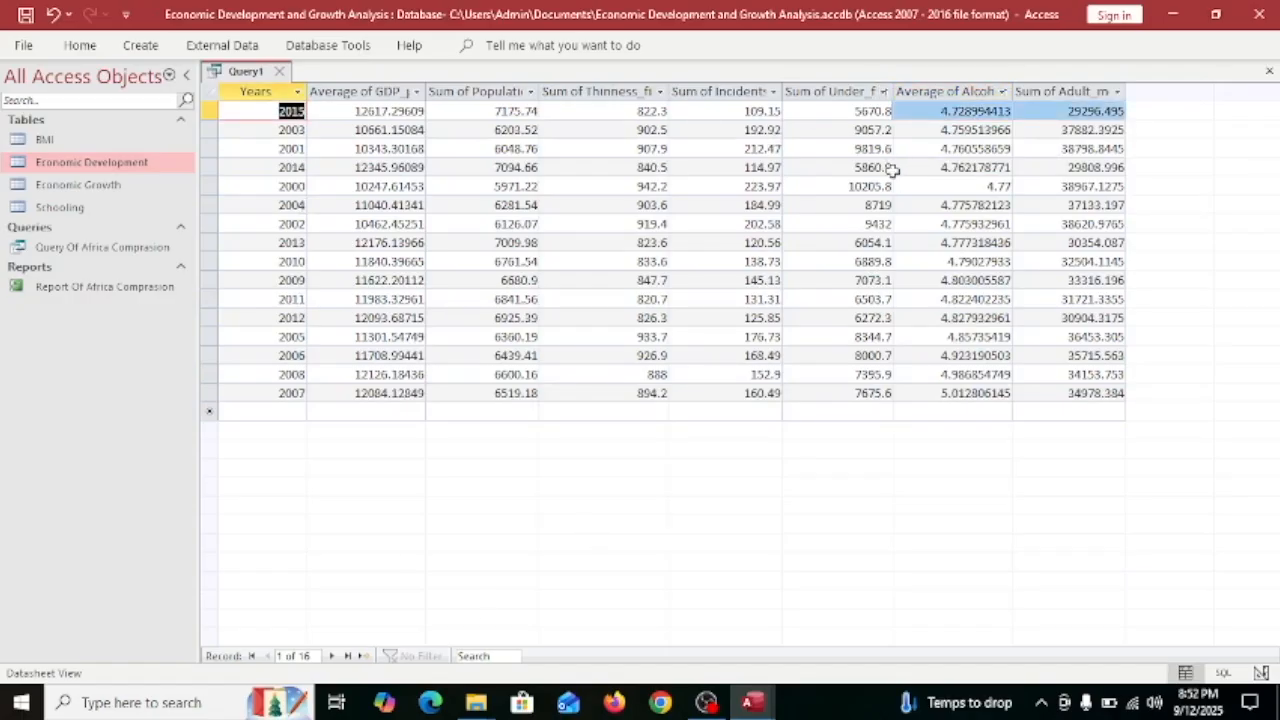
Sort by Years oldest first and save the query as 'Economic Growth and Development Comparasion'.
click(297, 92)
click(350, 191)
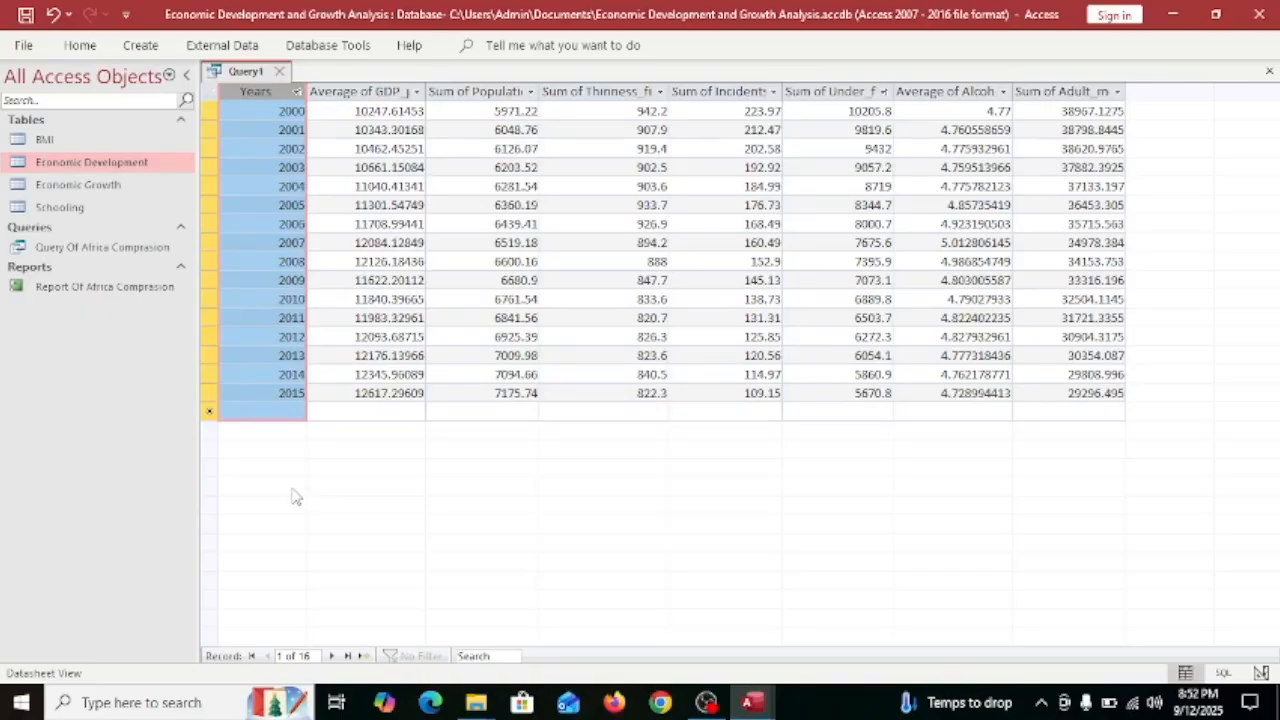
key(ctrl+s)
text(Economic Gro)
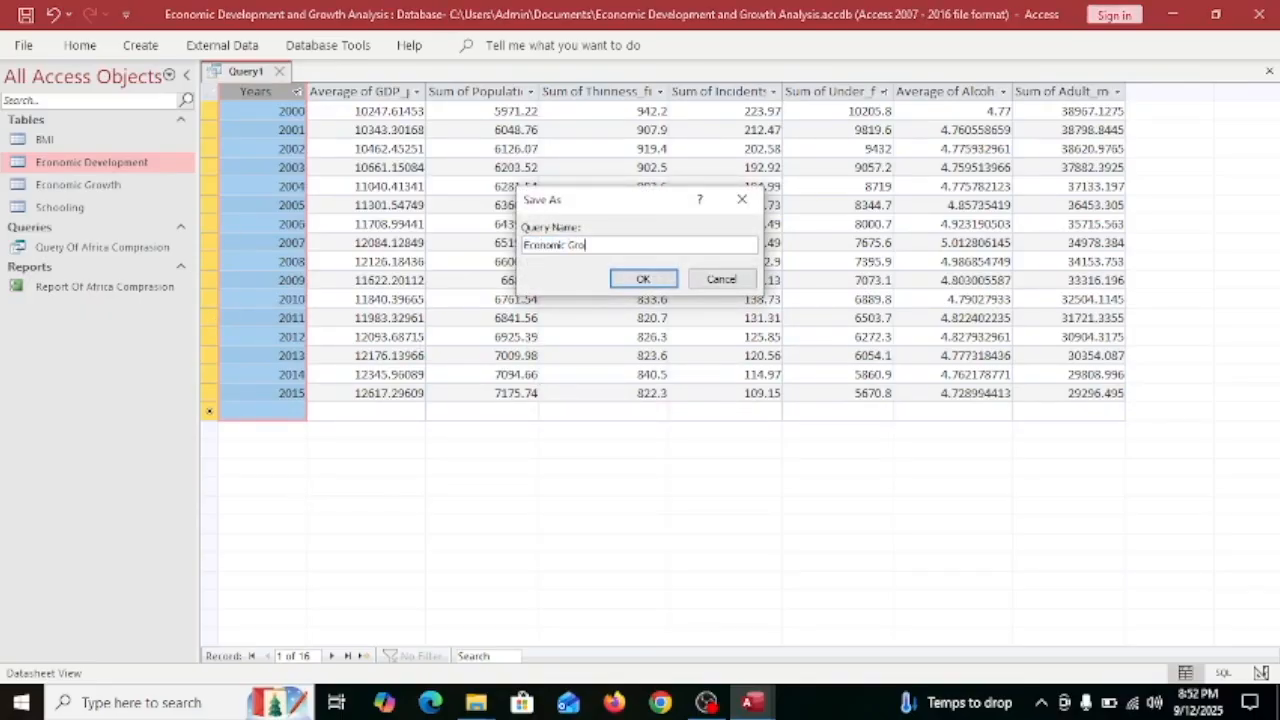
text(wth and Development Comparasion)
key(Return)
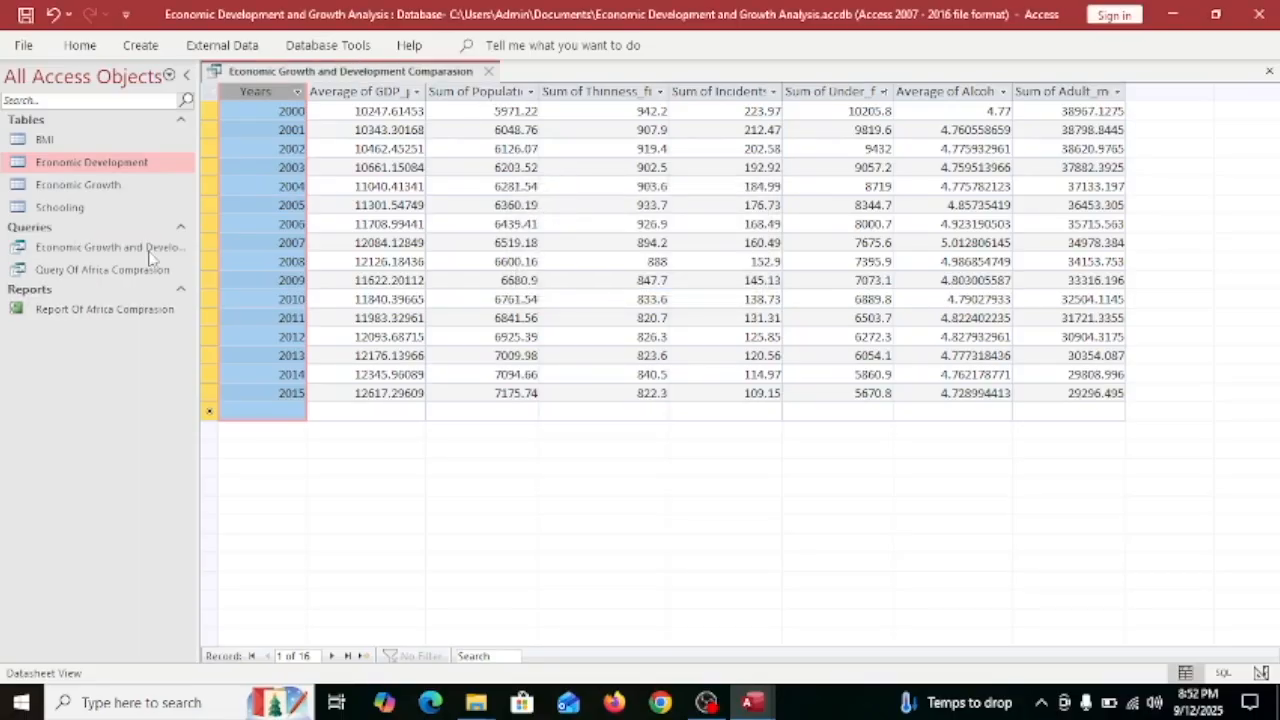
click(149, 251)
Generate a report from the comparison query, answering 1 to both parameter prompts.
click(140, 45)
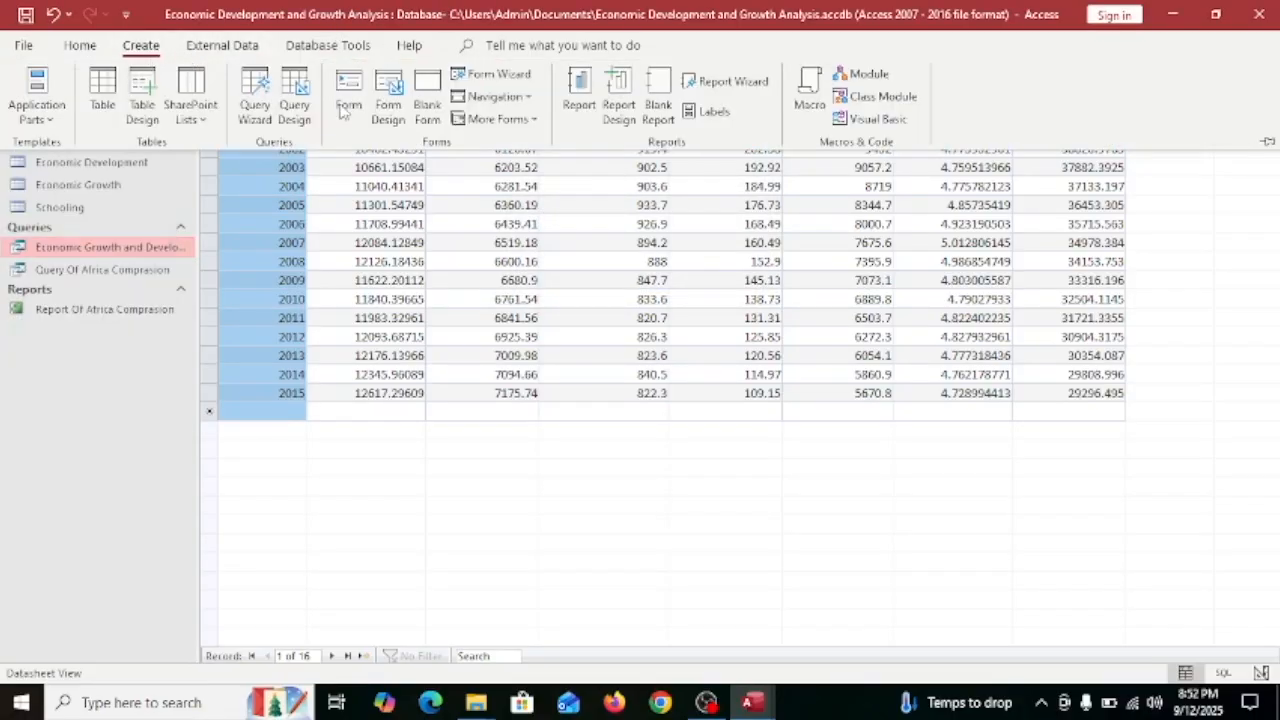
click(580, 95)
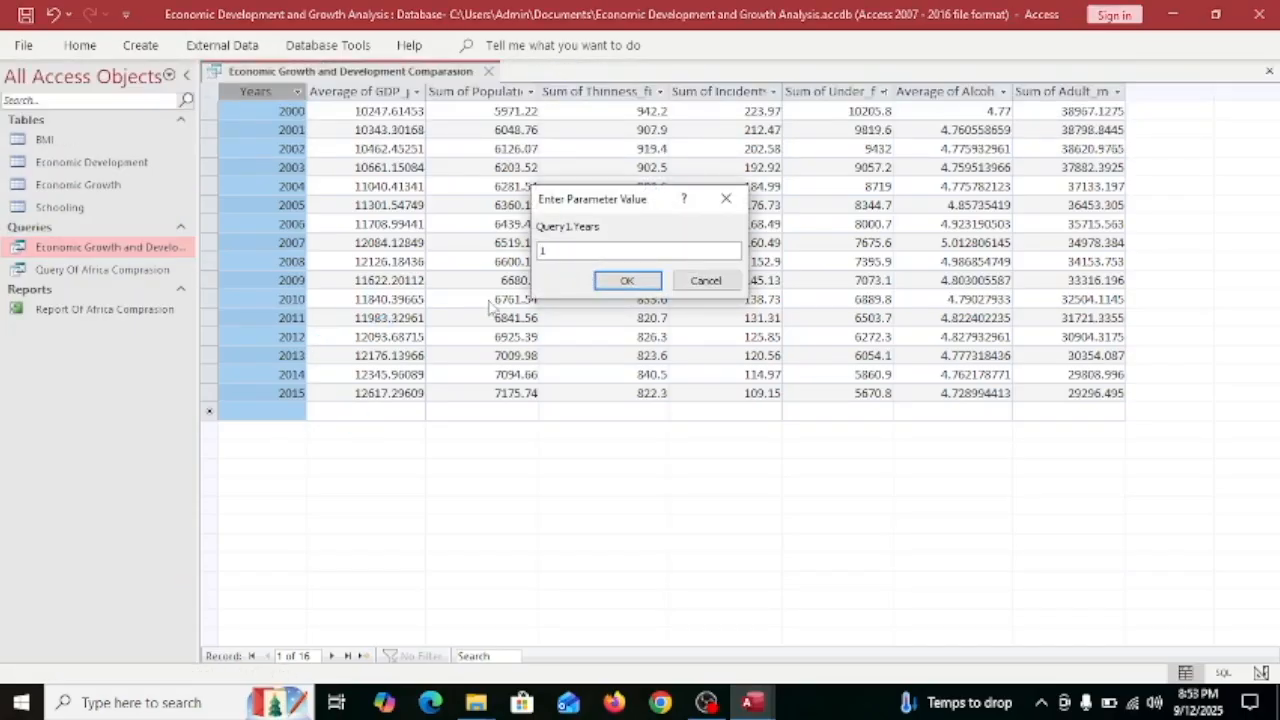
key(Return)
text(1)
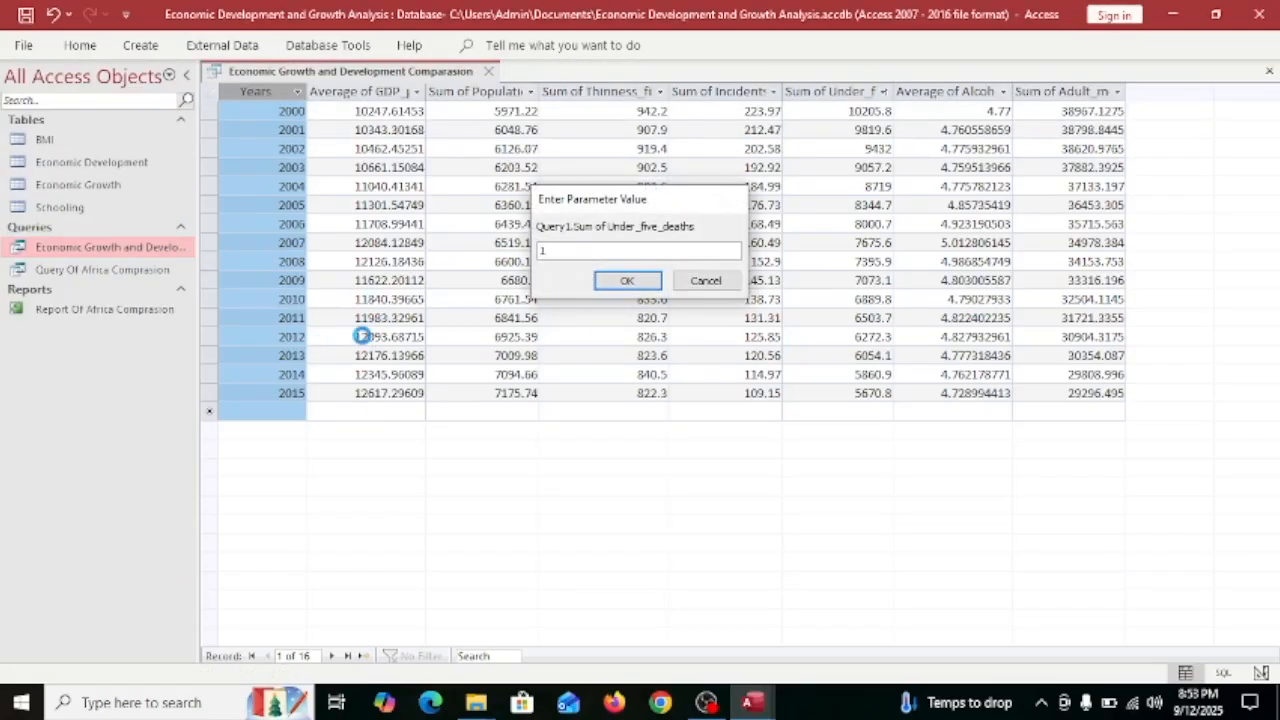
key(Return)
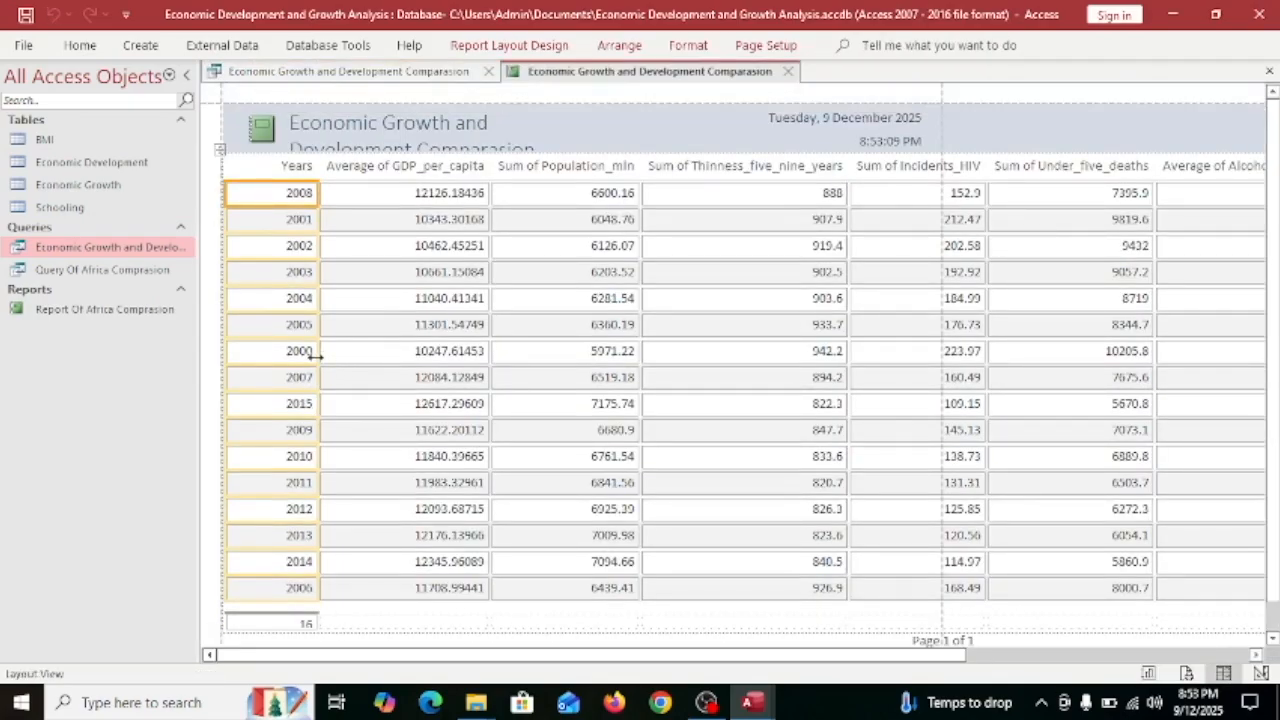
Review the report in Layout View, then start saving it and select 'Comparasion' in the name.
click(800, 642)
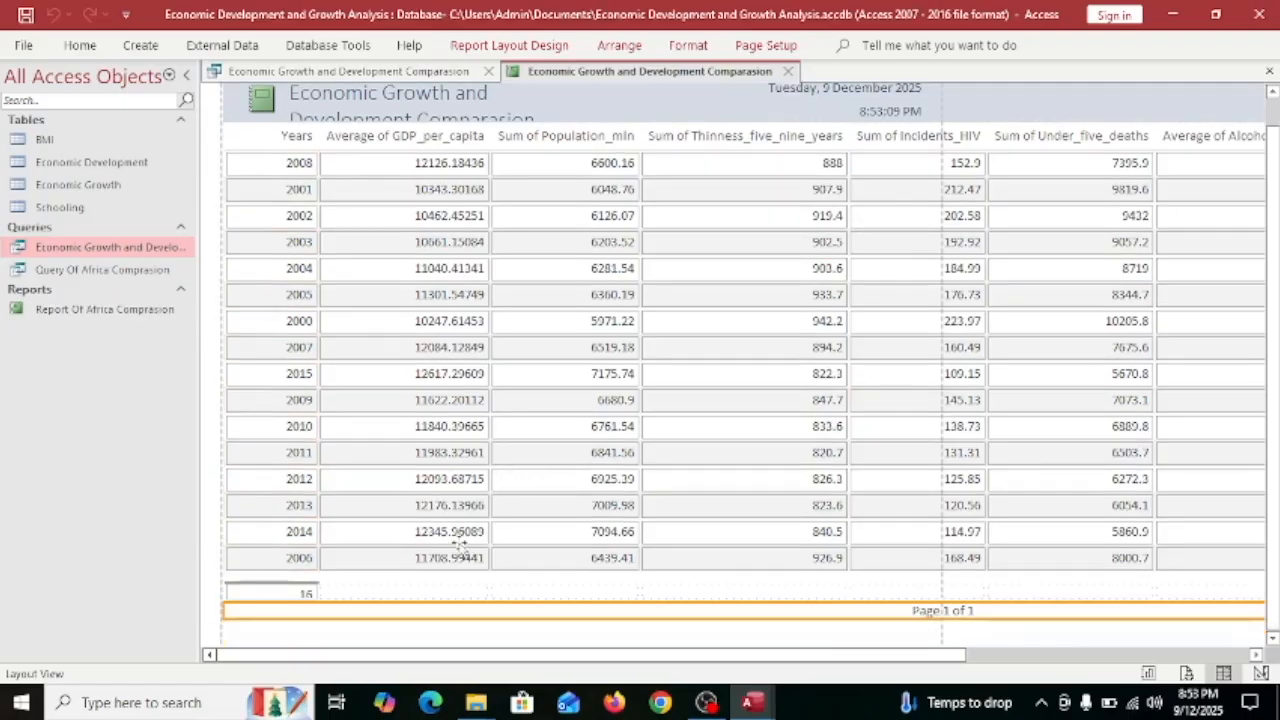
click(1013, 658)
drag(1013, 658, 655, 688)
scroll(912, 627, right, 5)
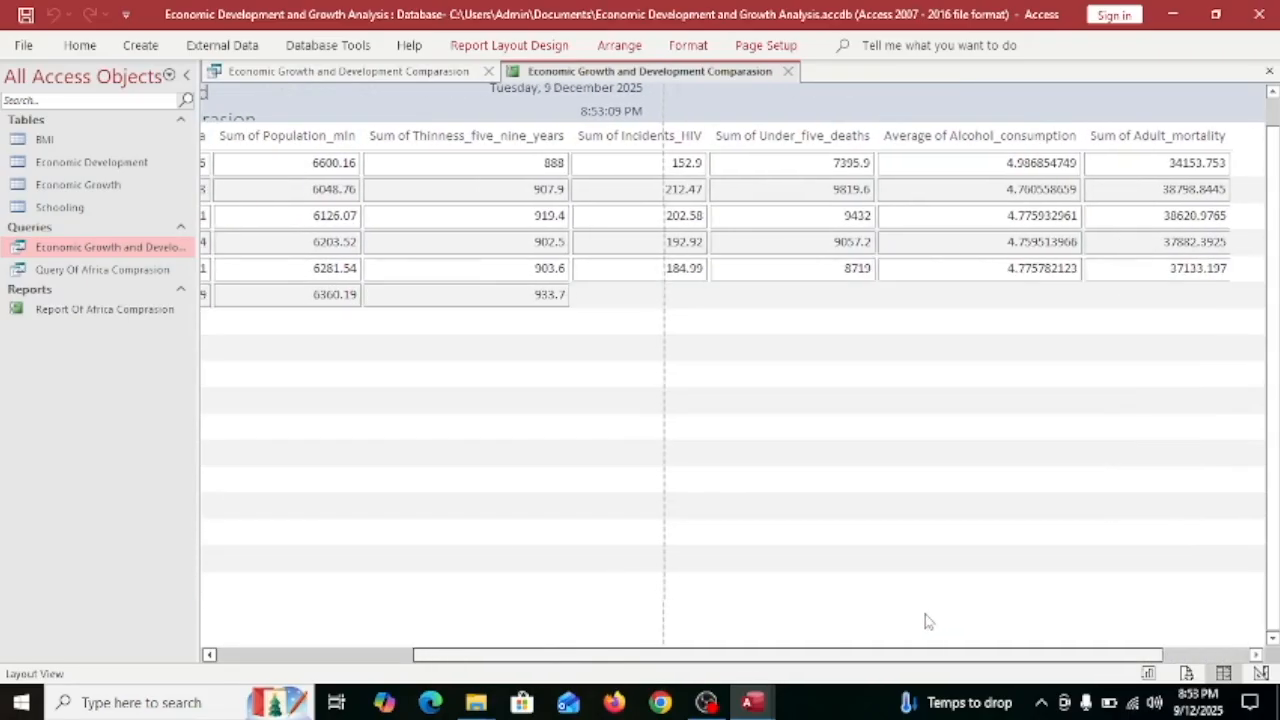
scroll(920, 622, left, 5)
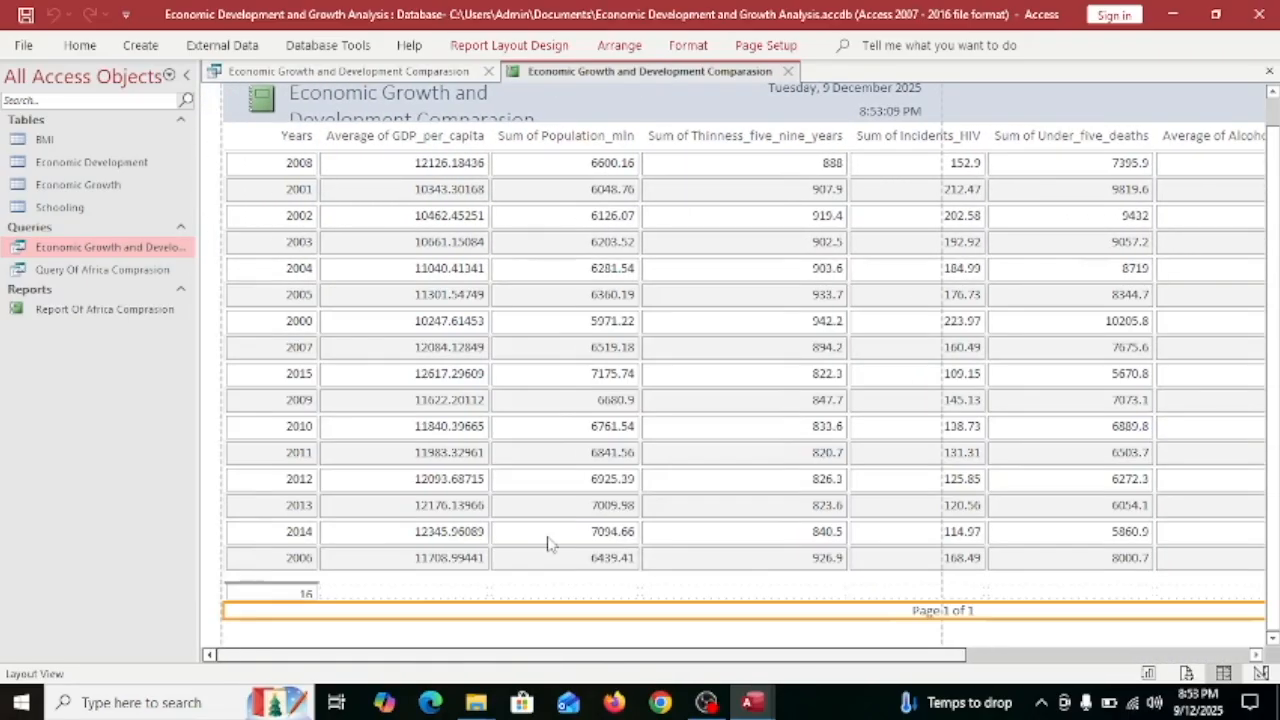
scroll(812, 540, right, 5)
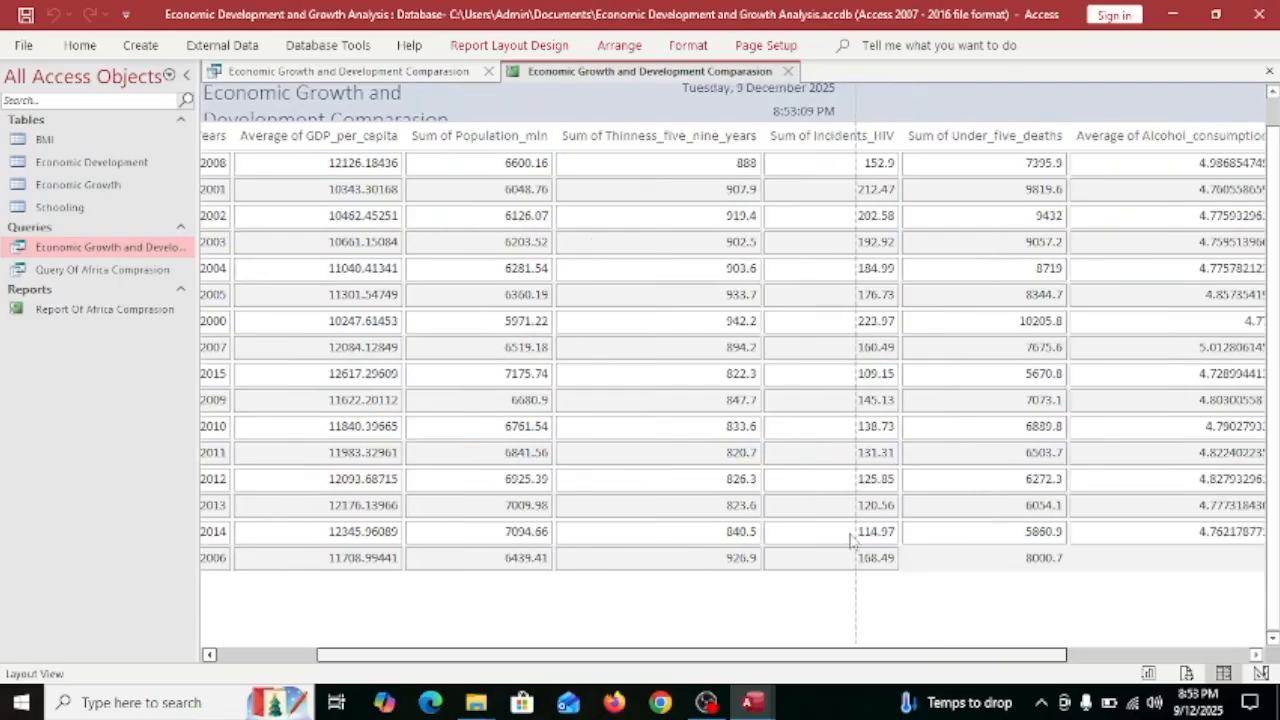
scroll(749, 503, left, 3)
key(ctrl+s)
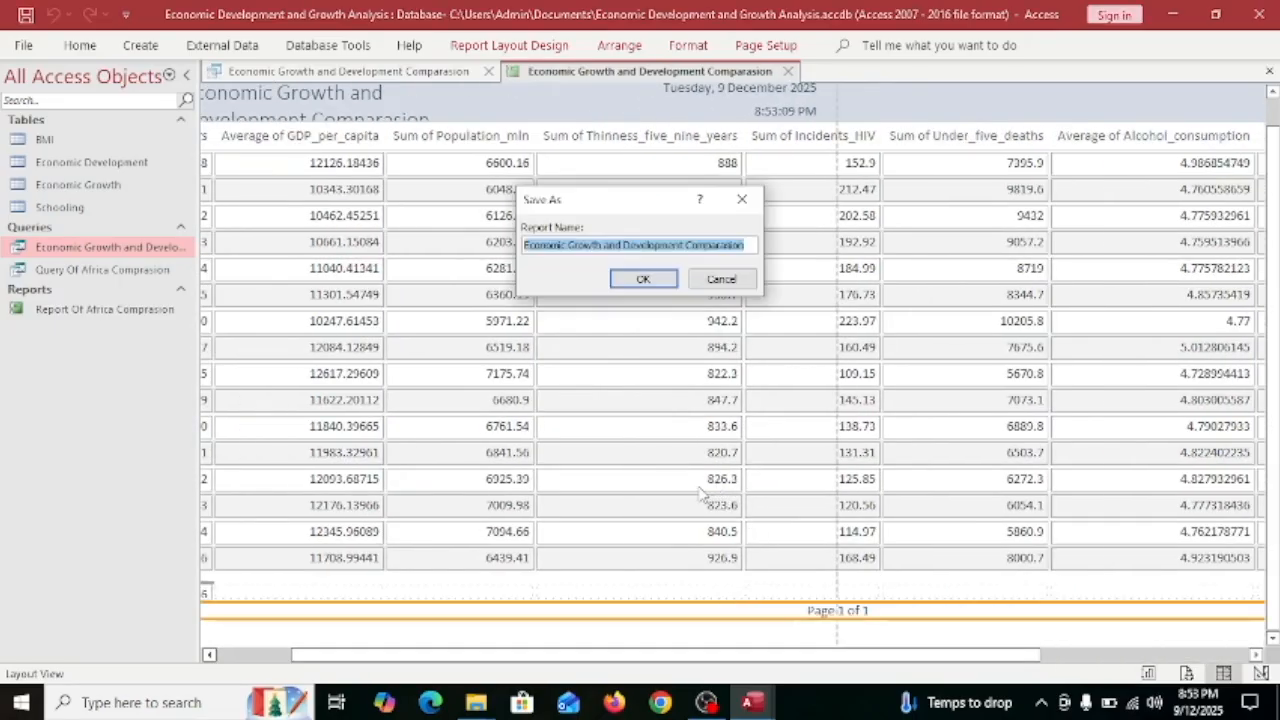
double_click(695, 246)
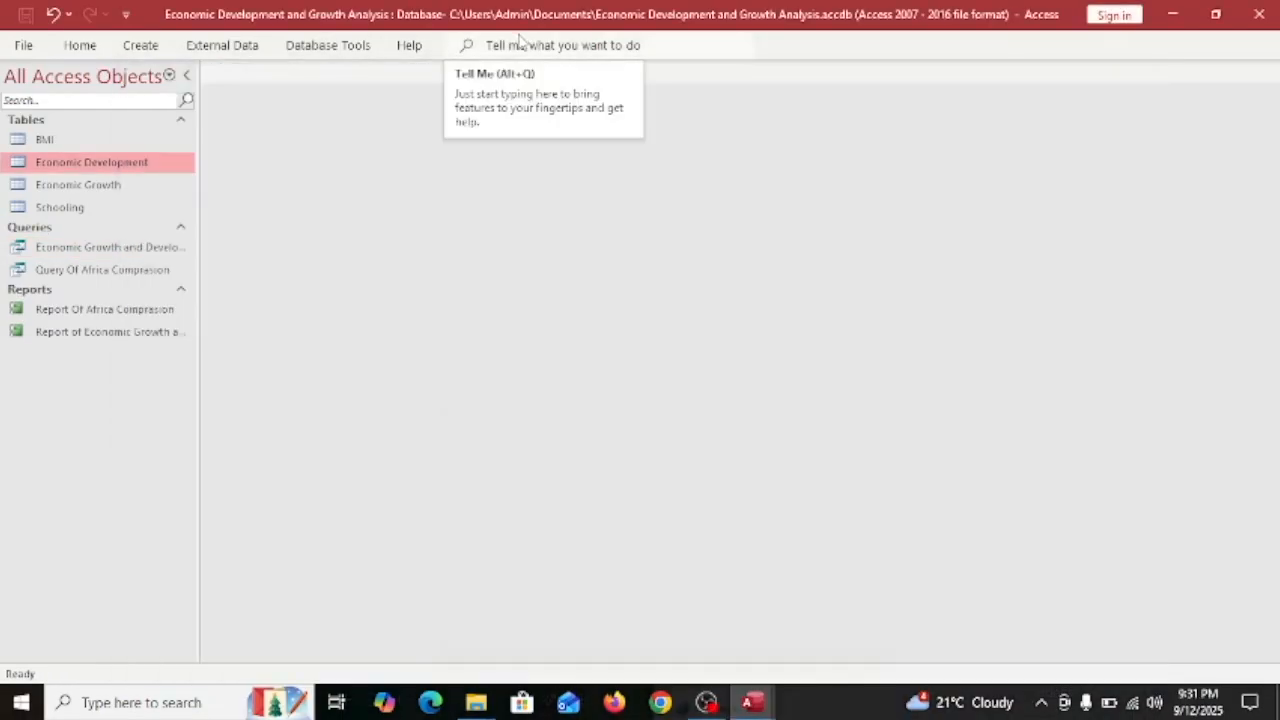
Start a new query design containing the BMI and Schooling tables.
click(140, 45)
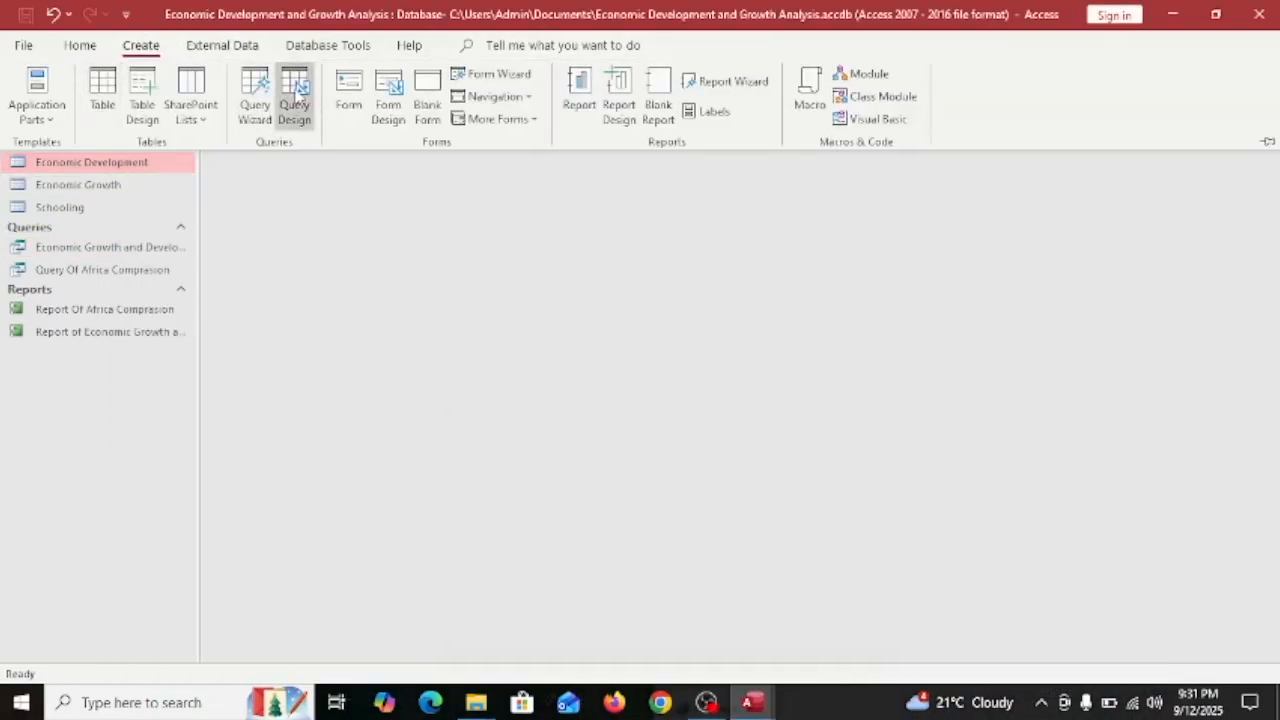
click(297, 90)
double_click(1062, 188)
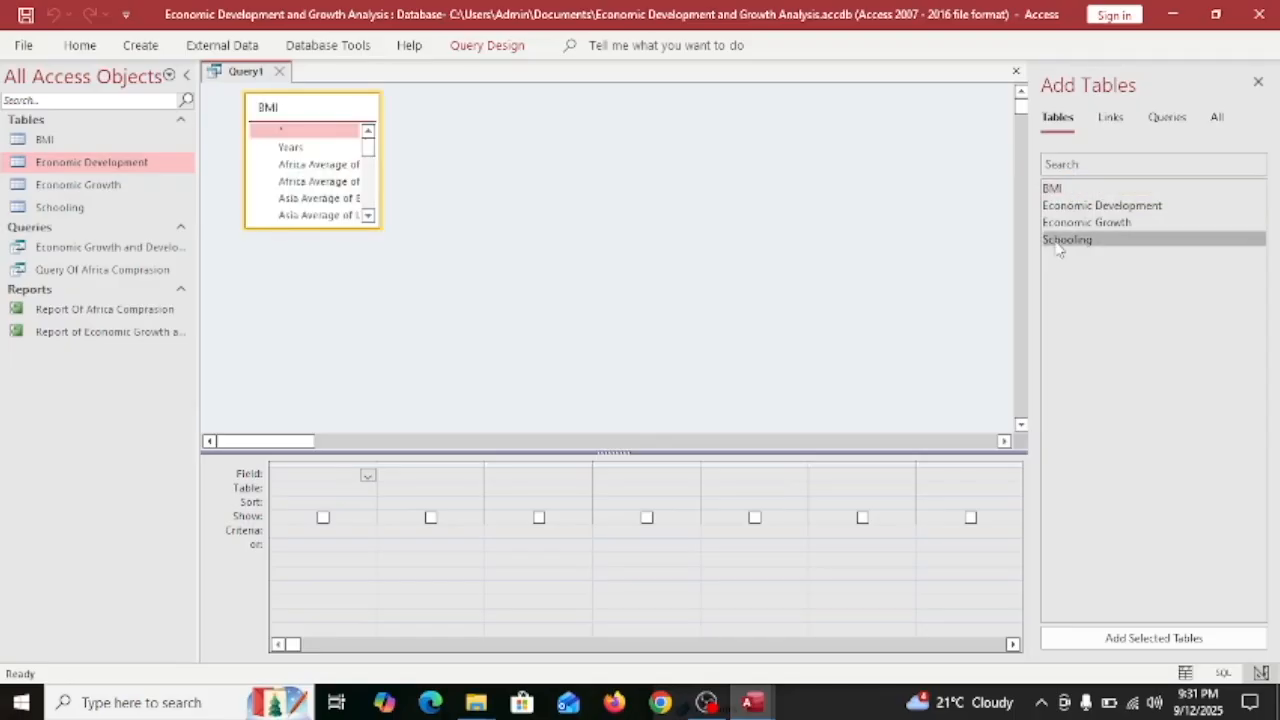
double_click(1060, 241)
Reposition the Schooling and BMI field lists and enlarge both to show full field names.
drag(527, 117, 880, 123)
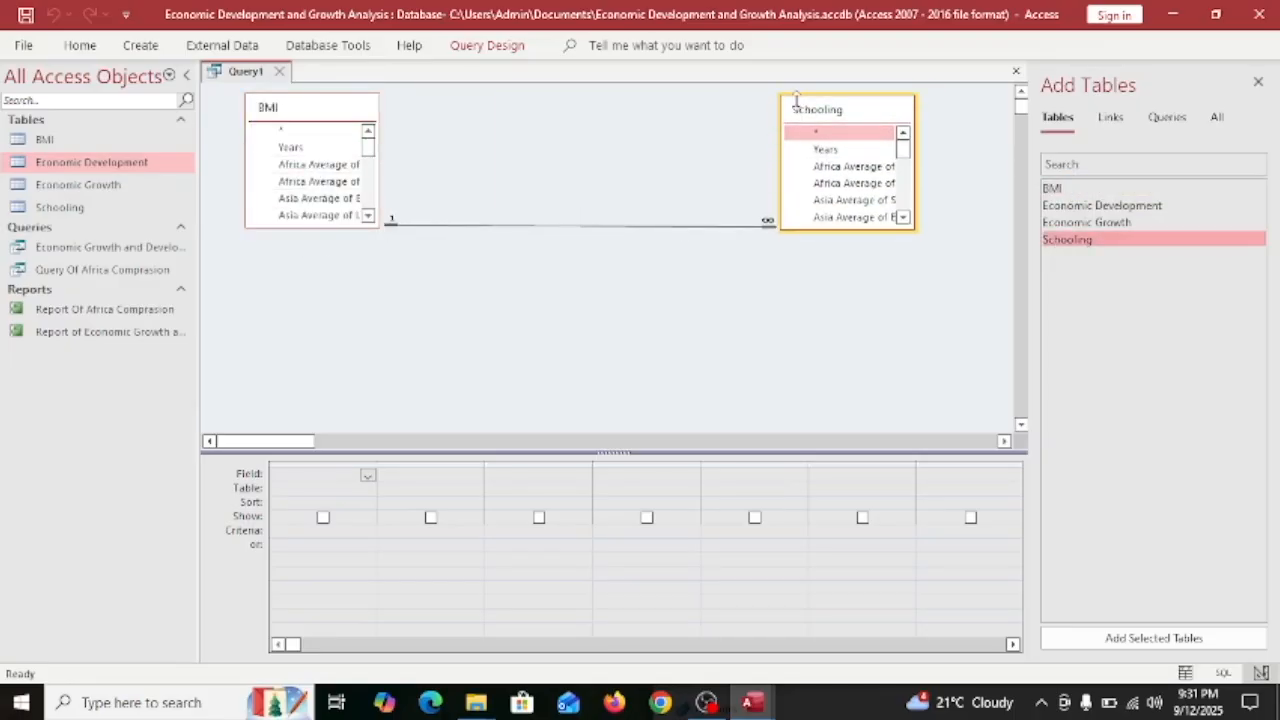
drag(796, 97, 800, 85)
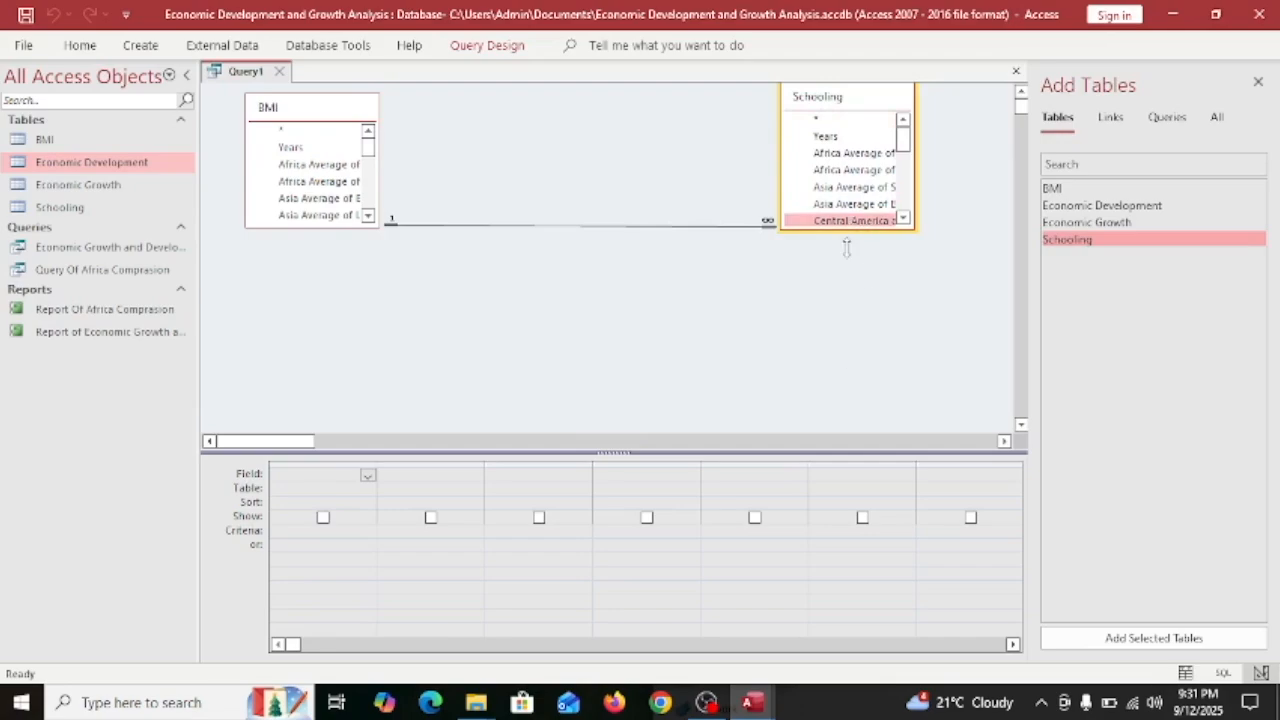
drag(851, 232, 831, 431)
drag(780, 212, 566, 212)
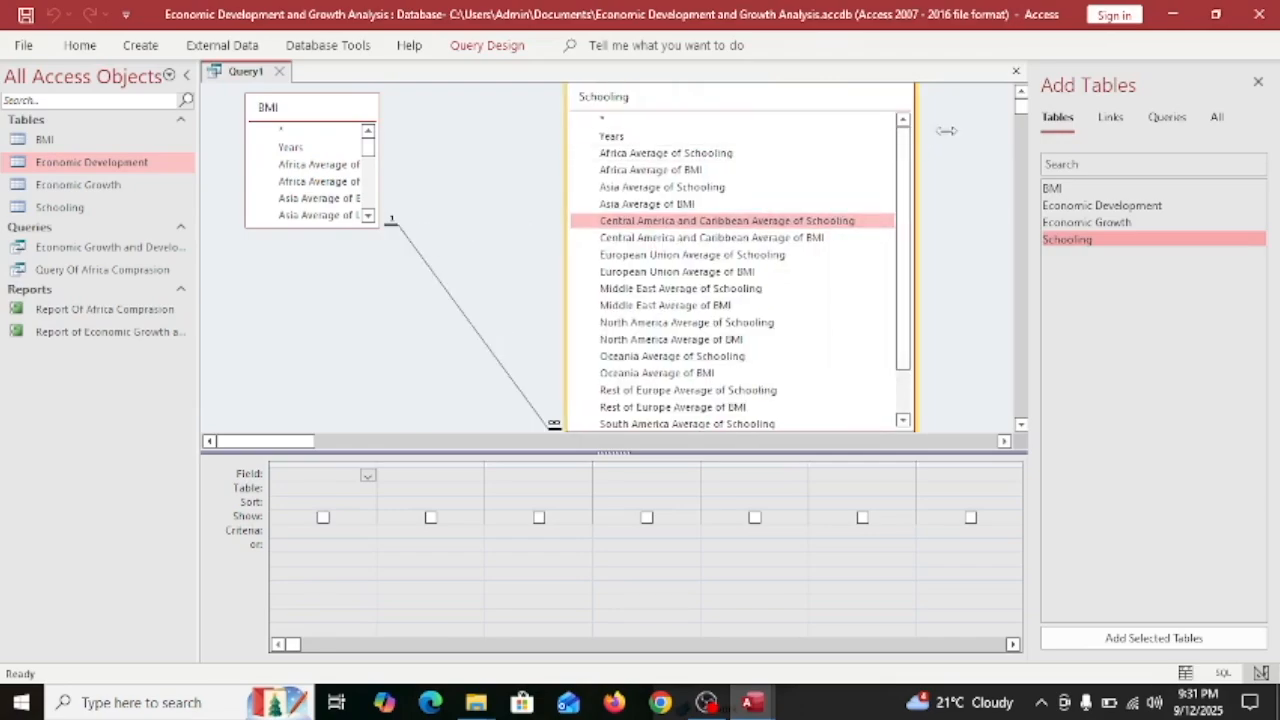
drag(915, 140, 1012, 140)
drag(310, 228, 273, 424)
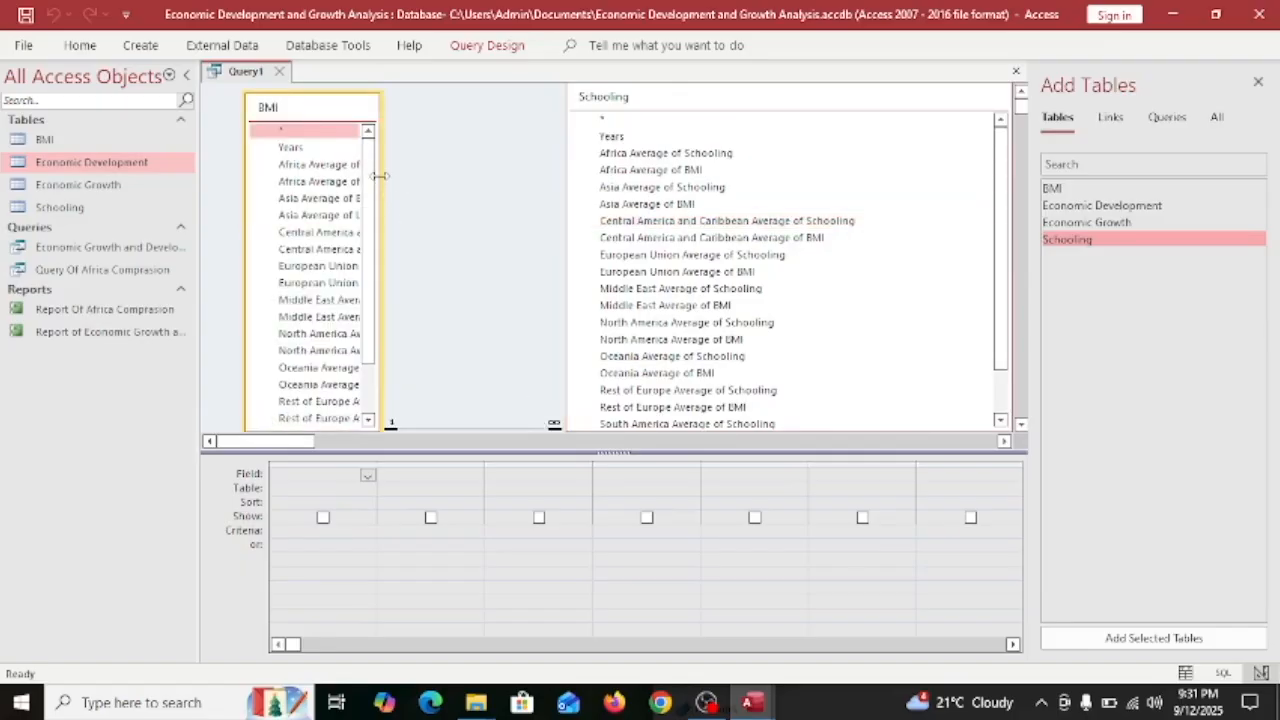
drag(380, 176, 555, 168)
drag(400, 95, 397, 84)
drag(245, 129, 200, 130)
Add World Average BMI, World Average of Schooling and World Average Life_expectancy columns.
scroll(462, 250, down, 2)
scroll(491, 200, up, 2)
scroll(266, 200, down, 2)
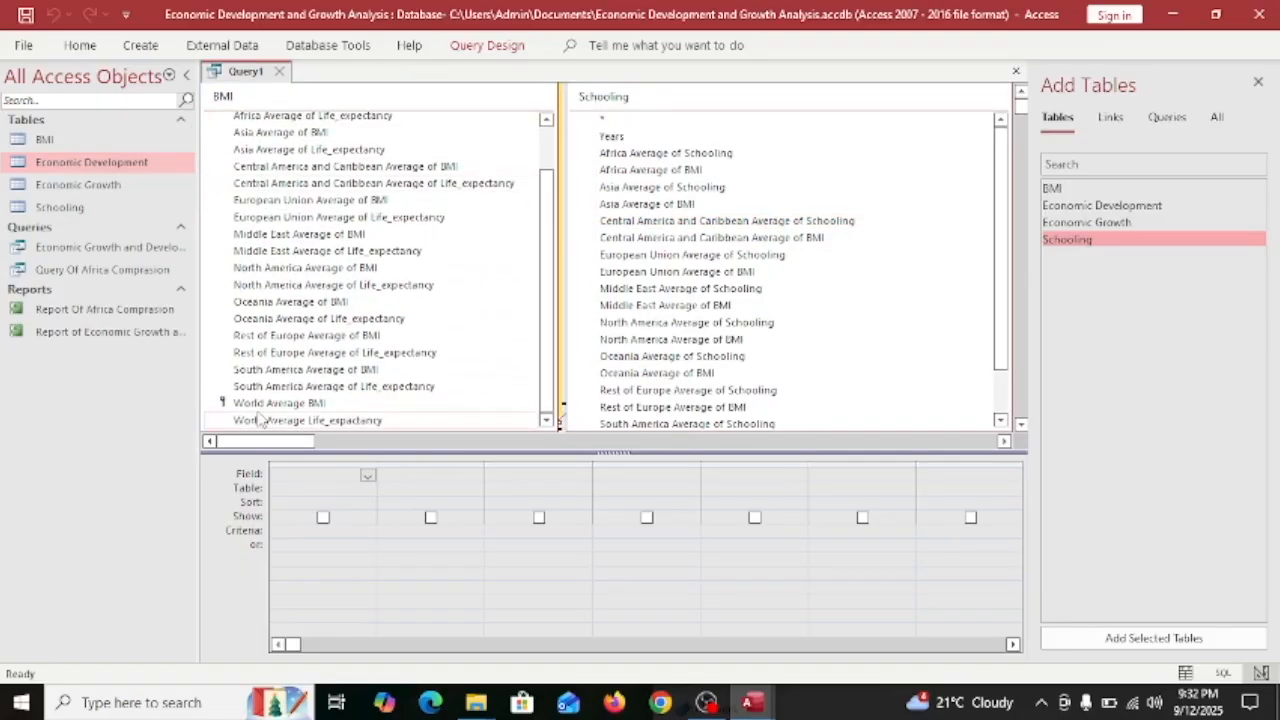
double_click(330, 404)
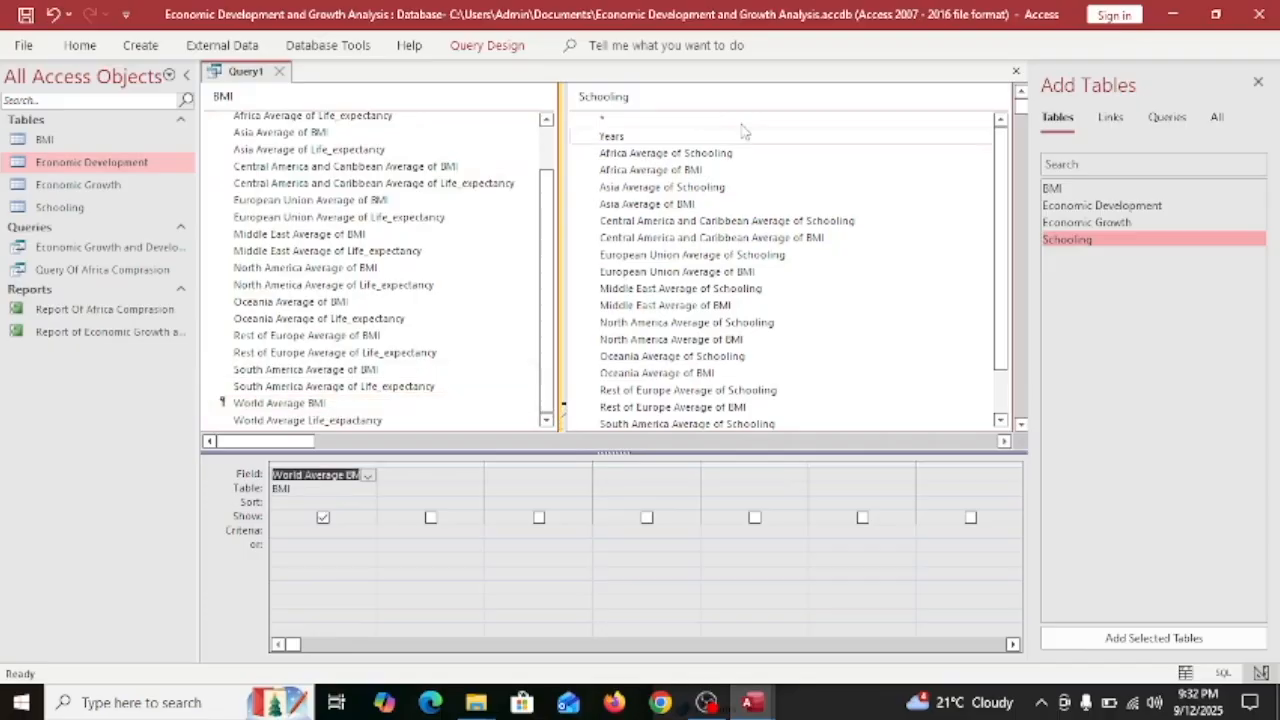
scroll(740, 250, down, 1)
double_click(692, 402)
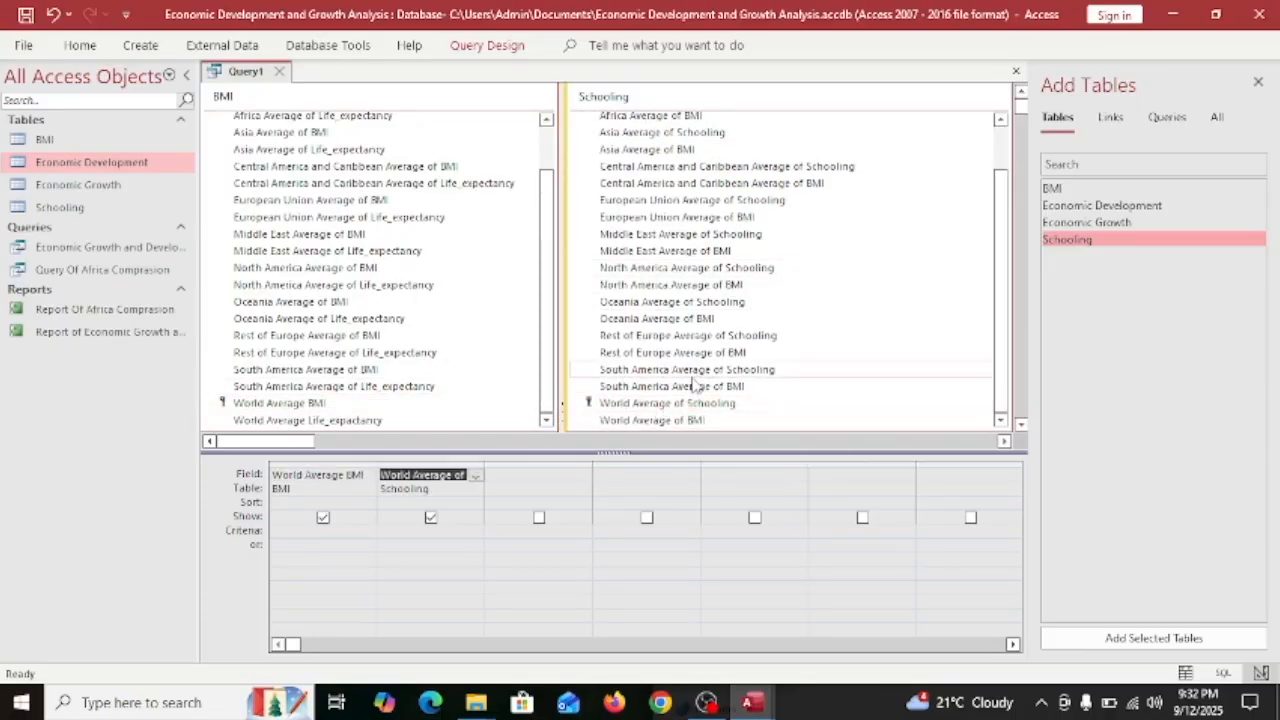
double_click(333, 422)
Add Africa, Asia, European Union, Middle East and Rest of Europe life-expectancy averages, then close Add Tables.
scroll(333, 428, up, 1)
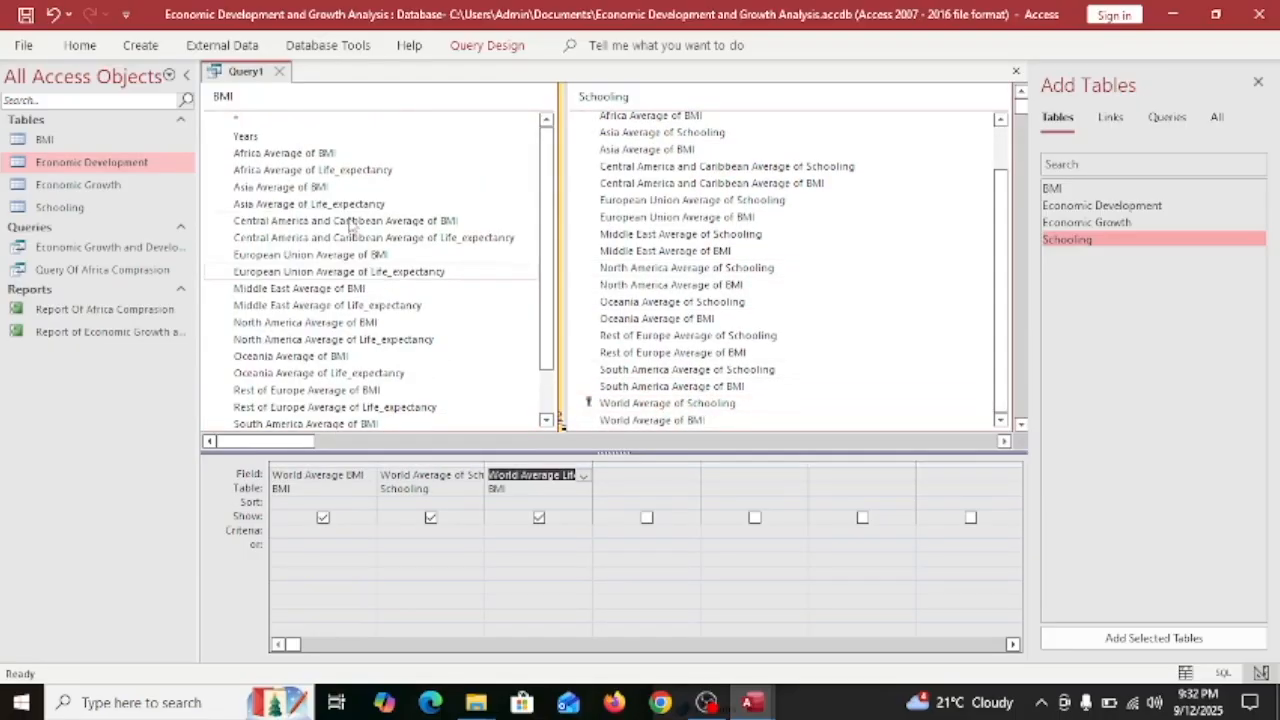
double_click(308, 172)
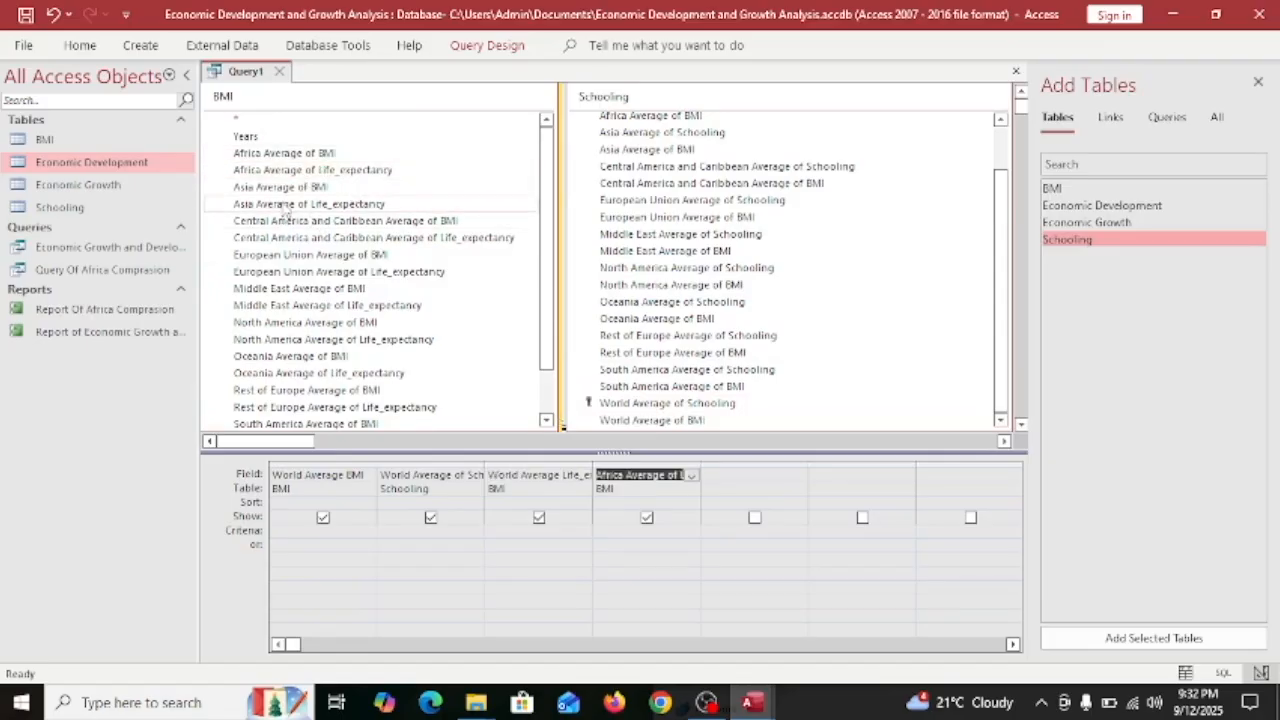
double_click(287, 205)
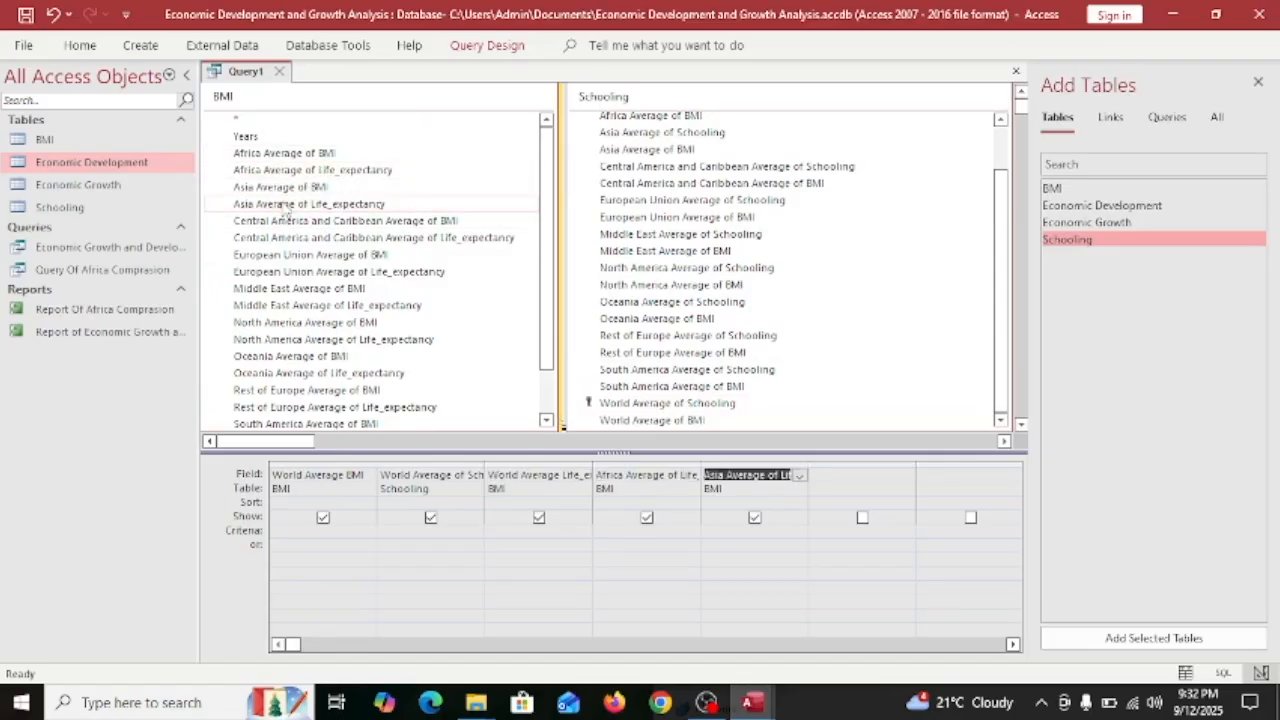
double_click(335, 274)
double_click(320, 305)
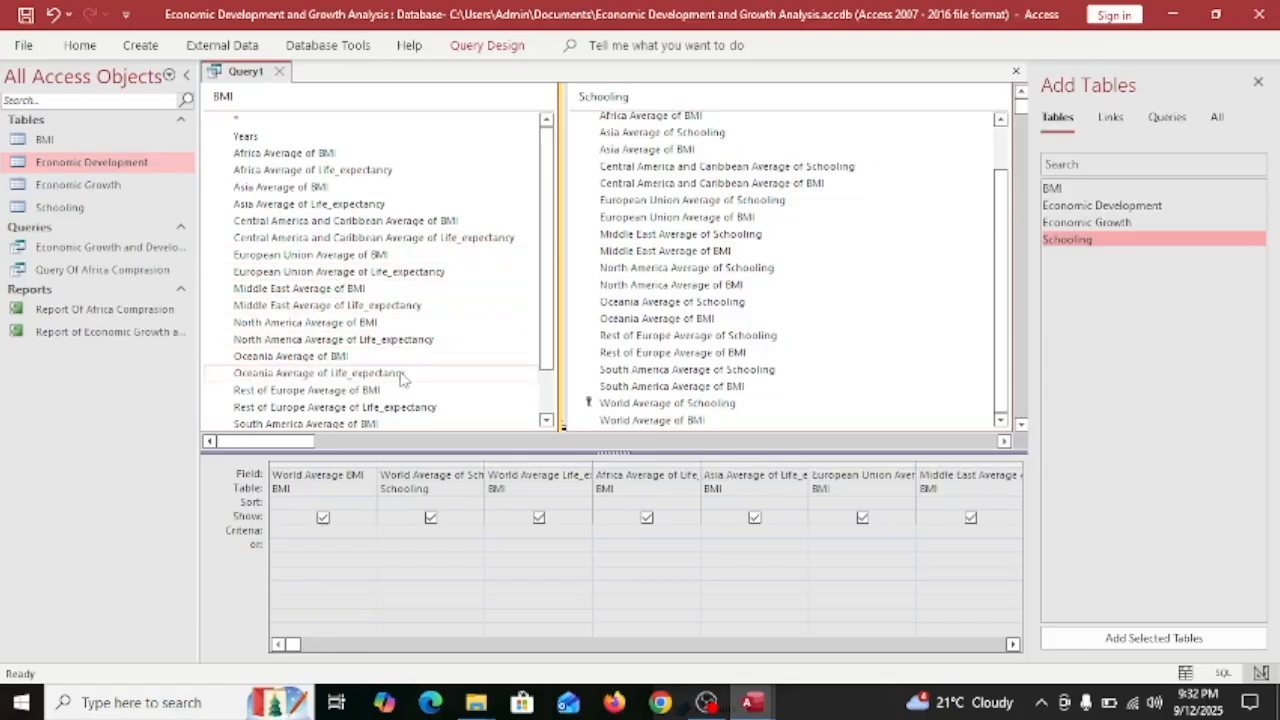
scroll(420, 355, down, 1)
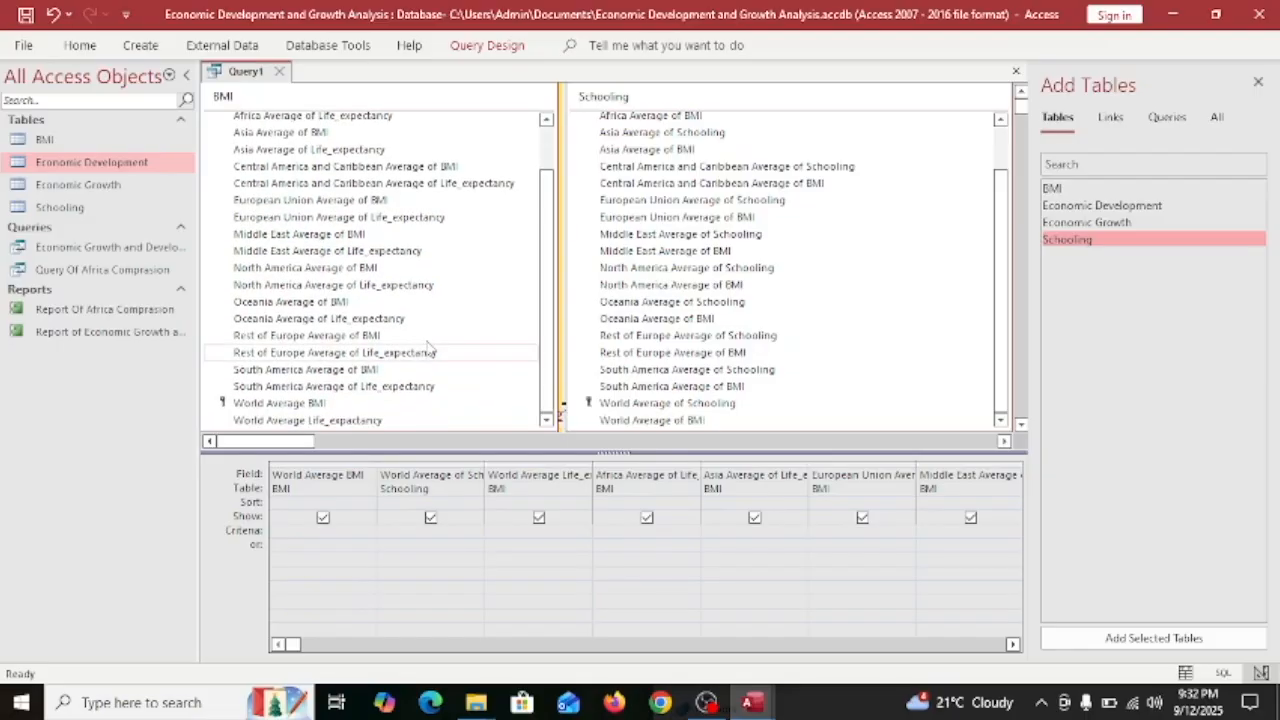
double_click(308, 355)
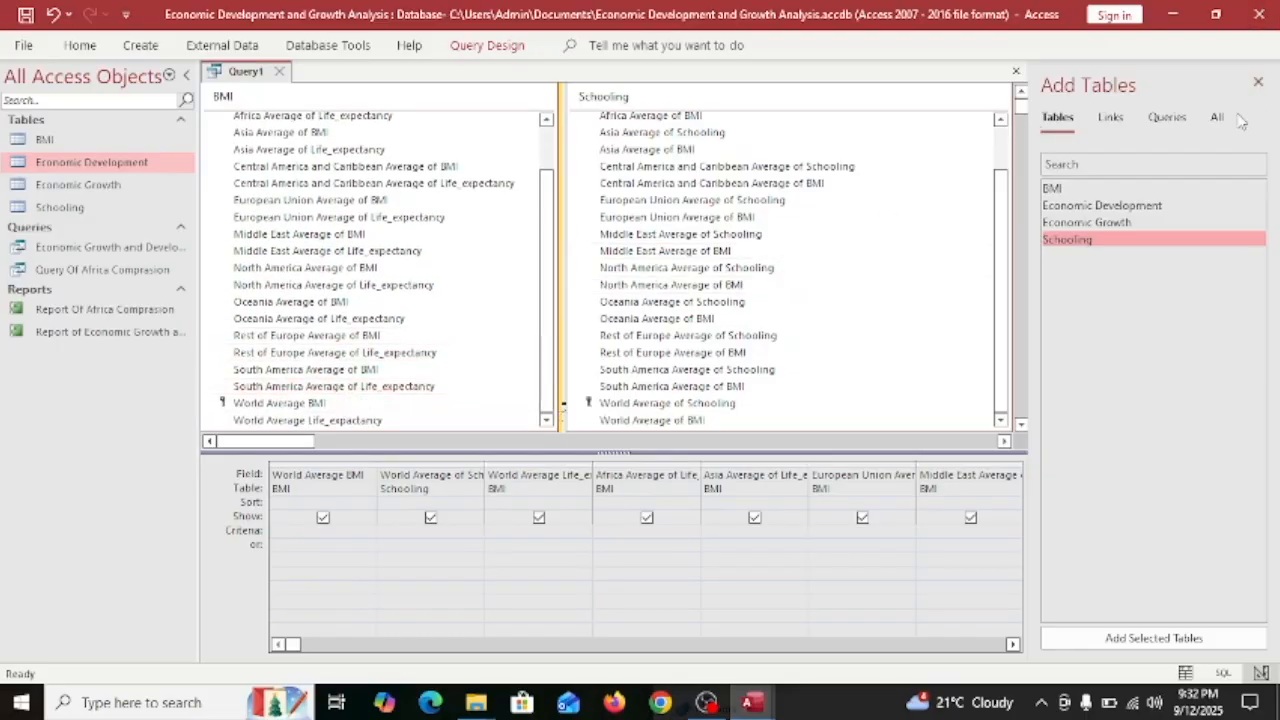
click(1257, 84)
click(487, 45)
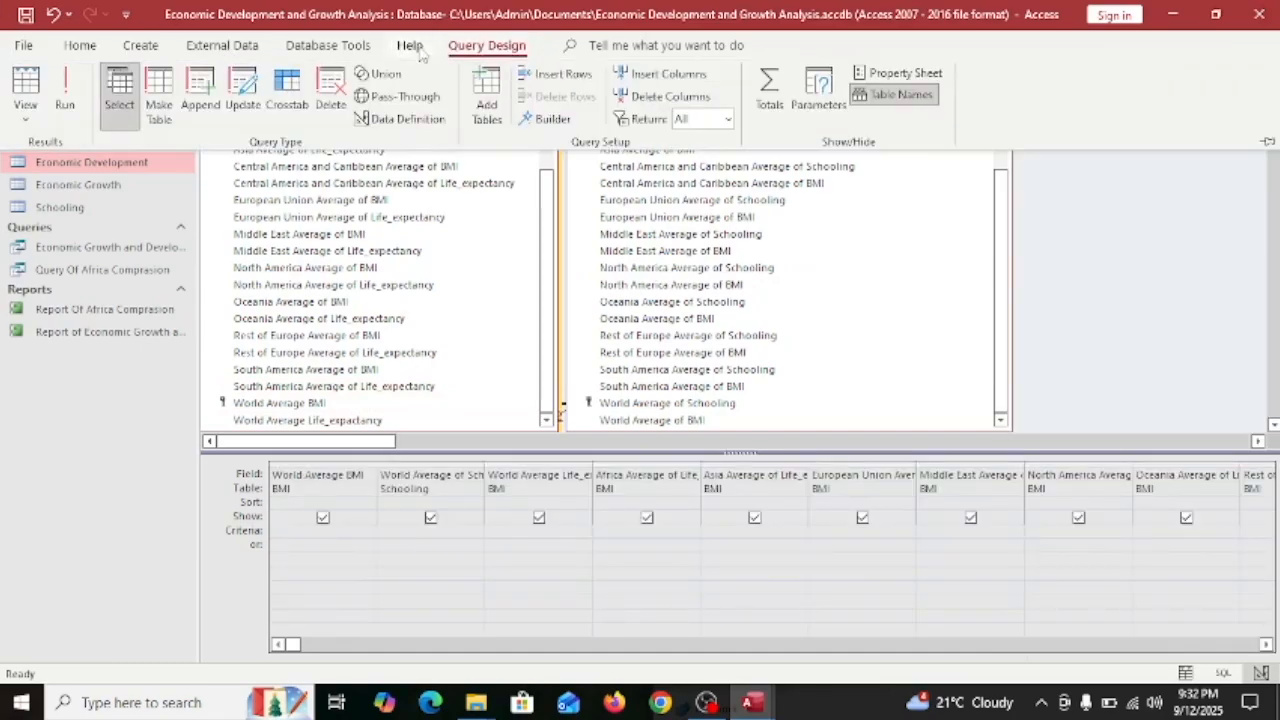
Run Query1 and fit the World, schooling, life-expectancy, Africa, Asia and European Union columns to their headers.
click(68, 78)
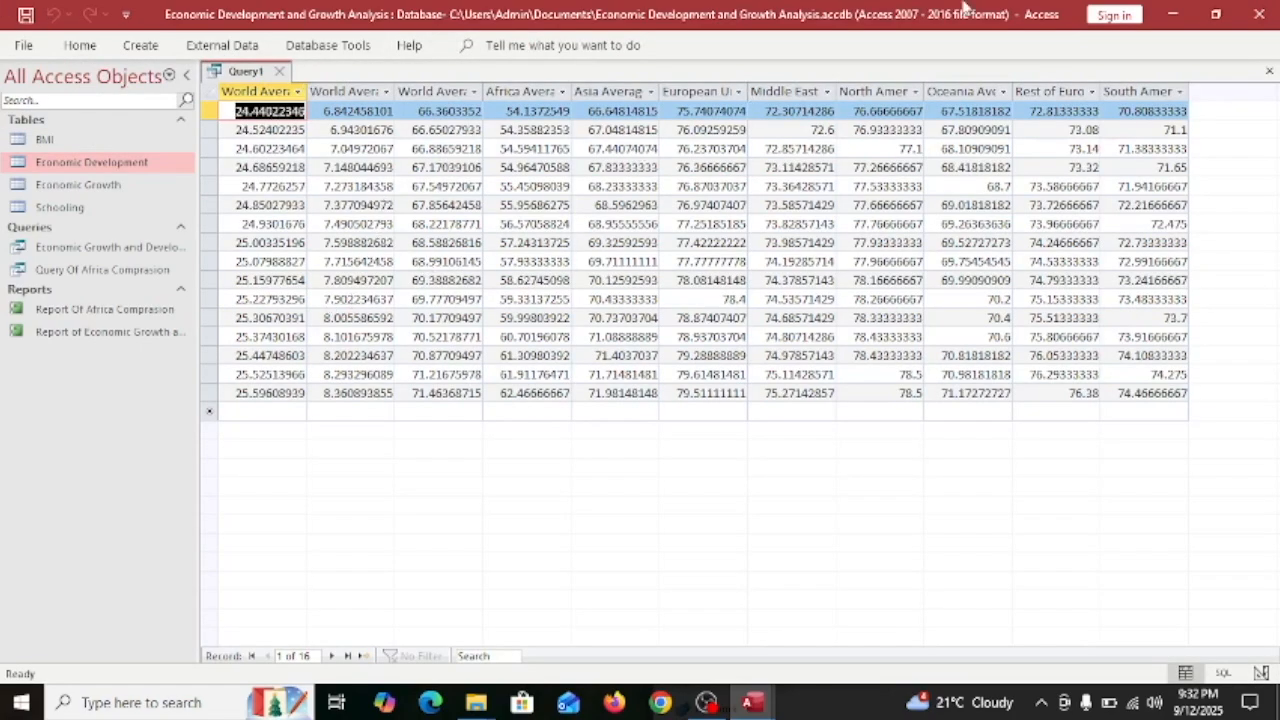
double_click(307, 92)
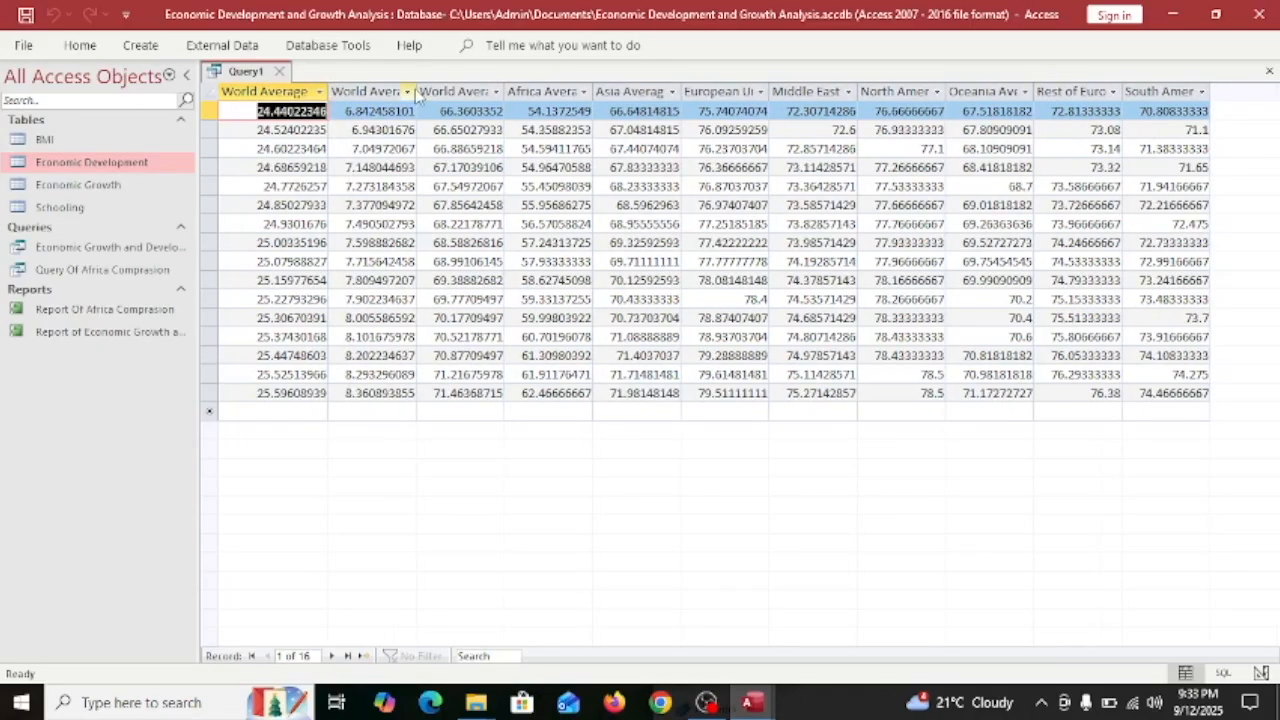
double_click(417, 92)
double_click(557, 91)
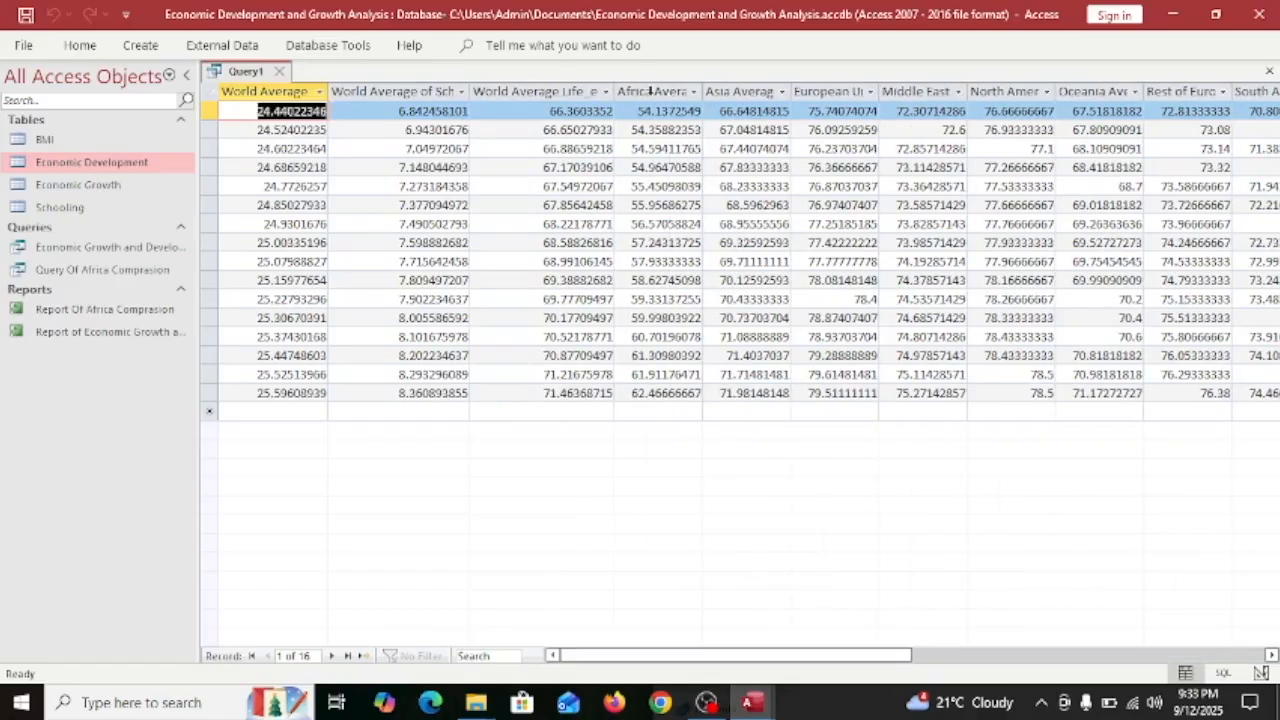
drag(703, 92, 754, 92)
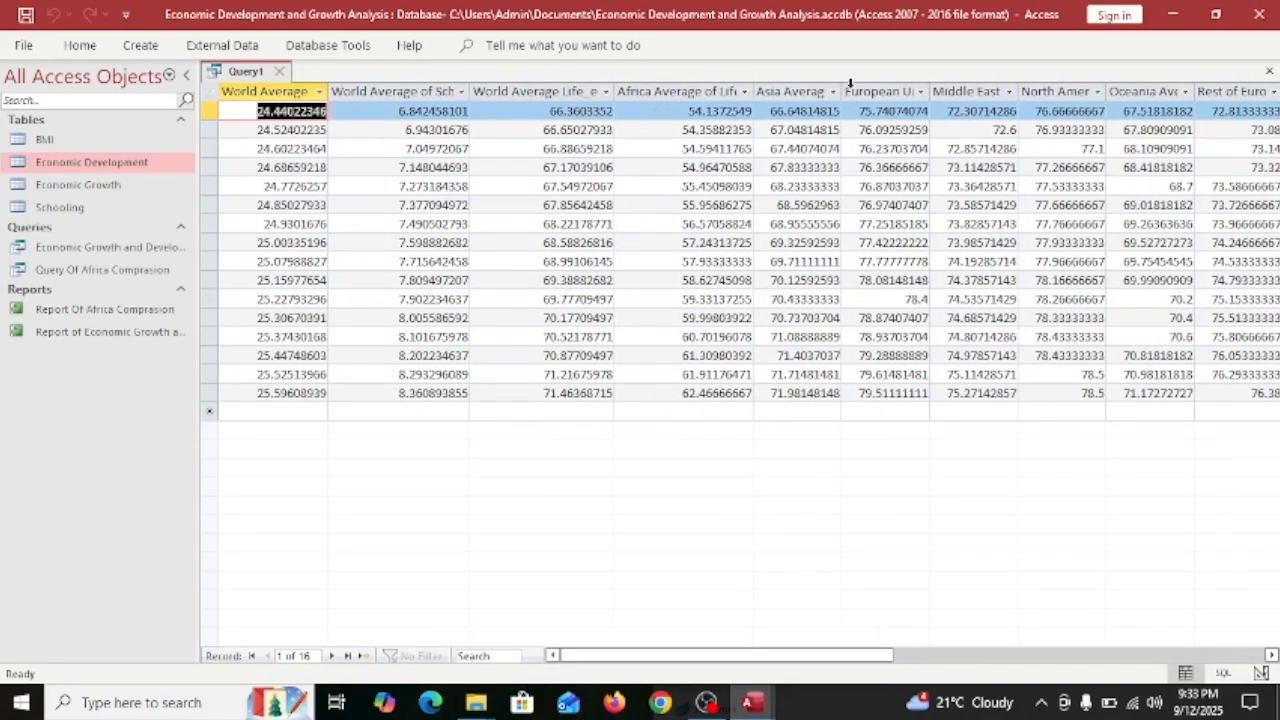
double_click(843, 88)
double_click(980, 85)
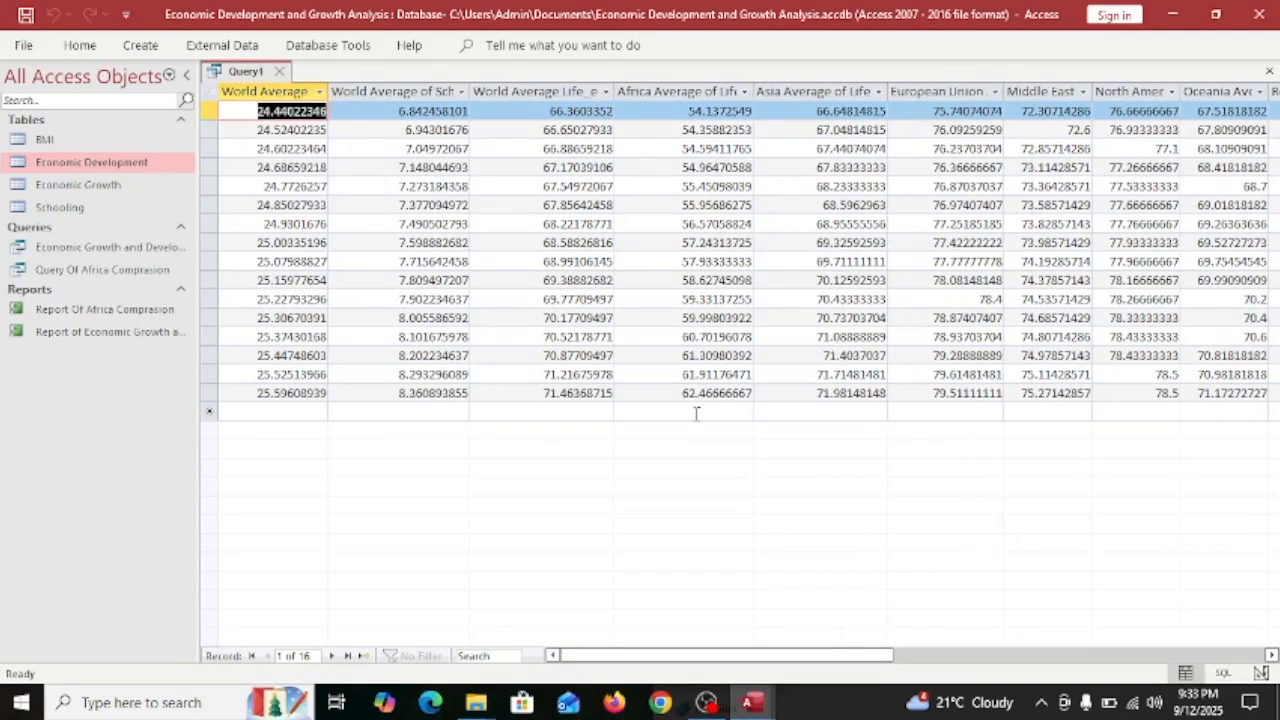
Fit the Middle East, North America, Oceania, Rest of Europe and South America columns, then return to the first cell.
drag(678, 655, 843, 654)
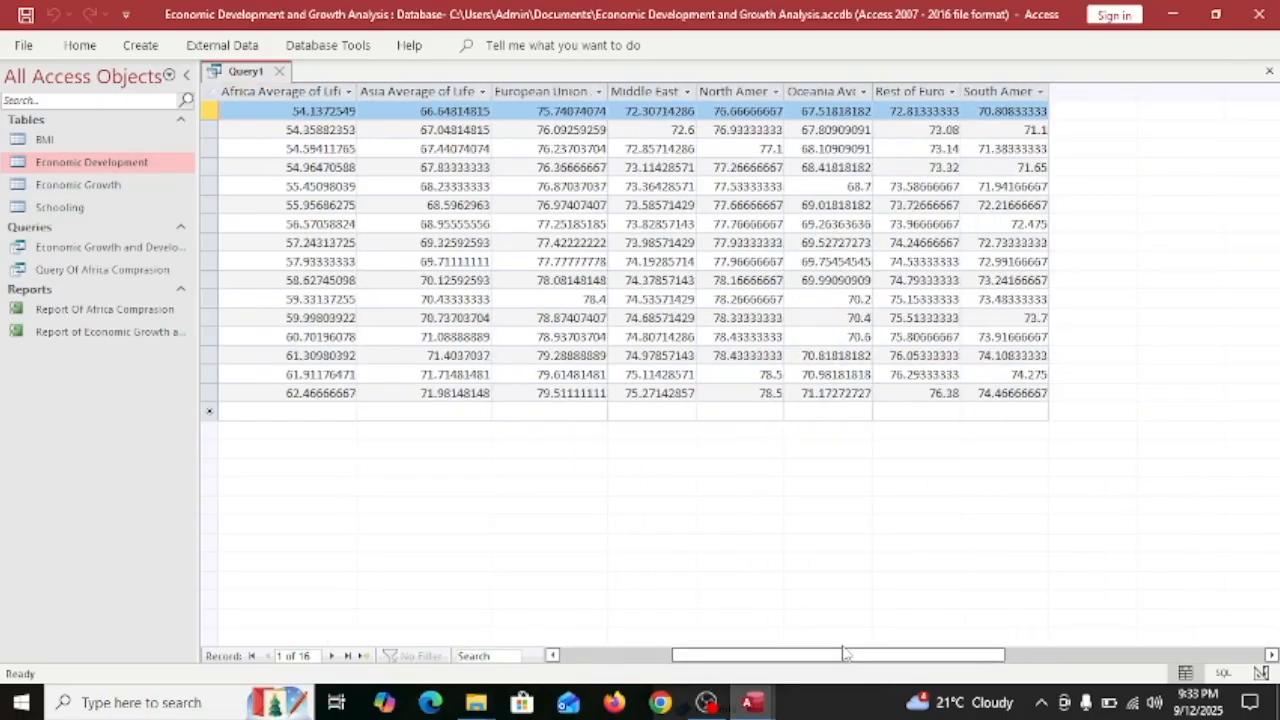
double_click(703, 92)
double_click(823, 91)
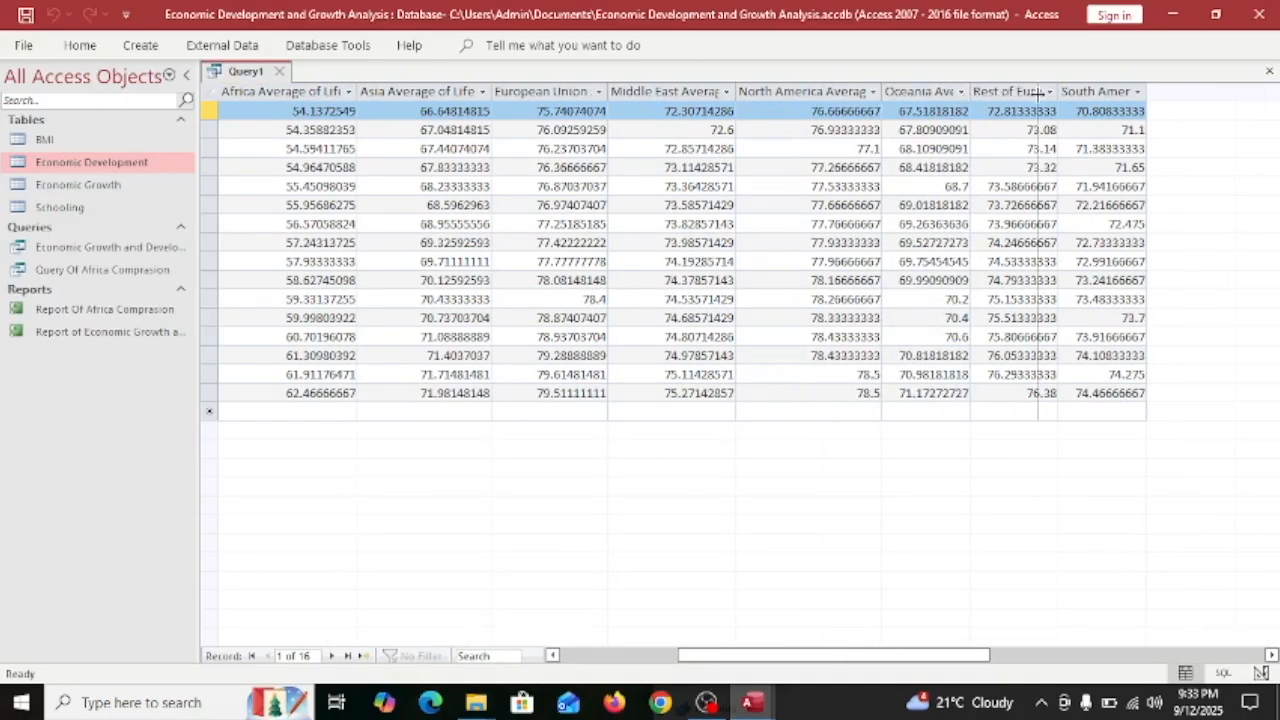
double_click(970, 91)
double_click(1163, 91)
drag(733, 655, 811, 655)
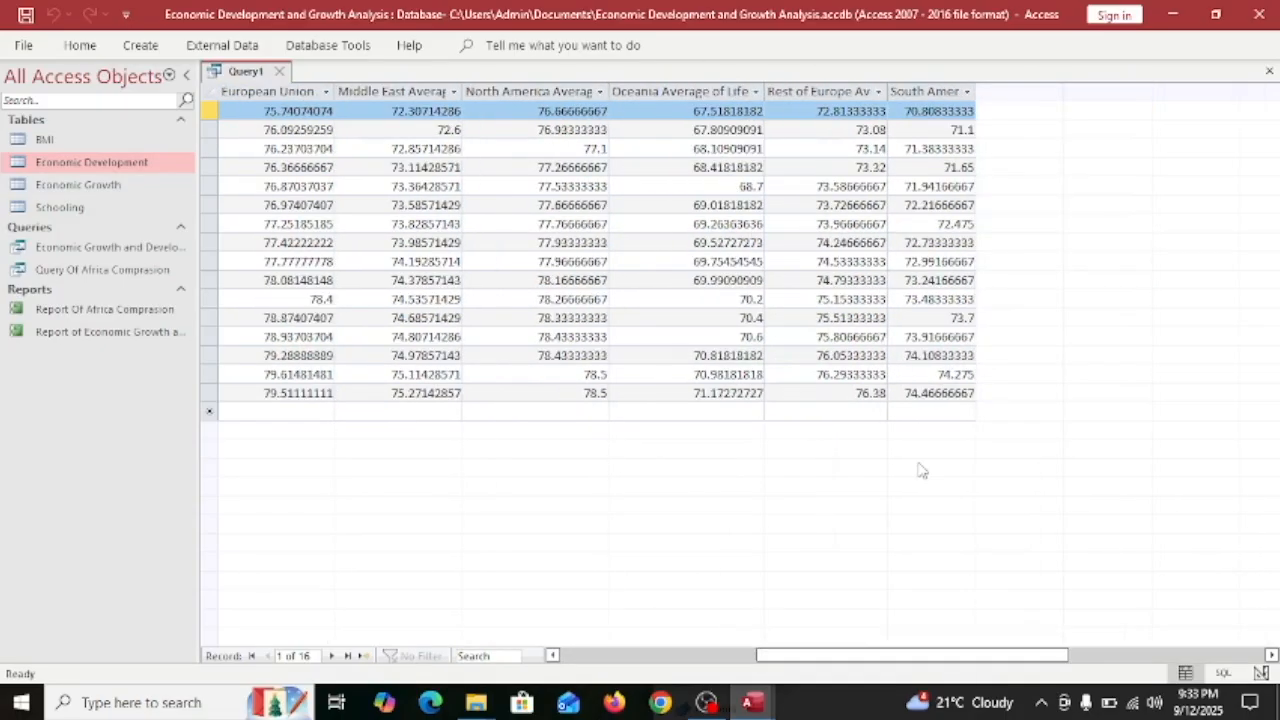
double_click(975, 91)
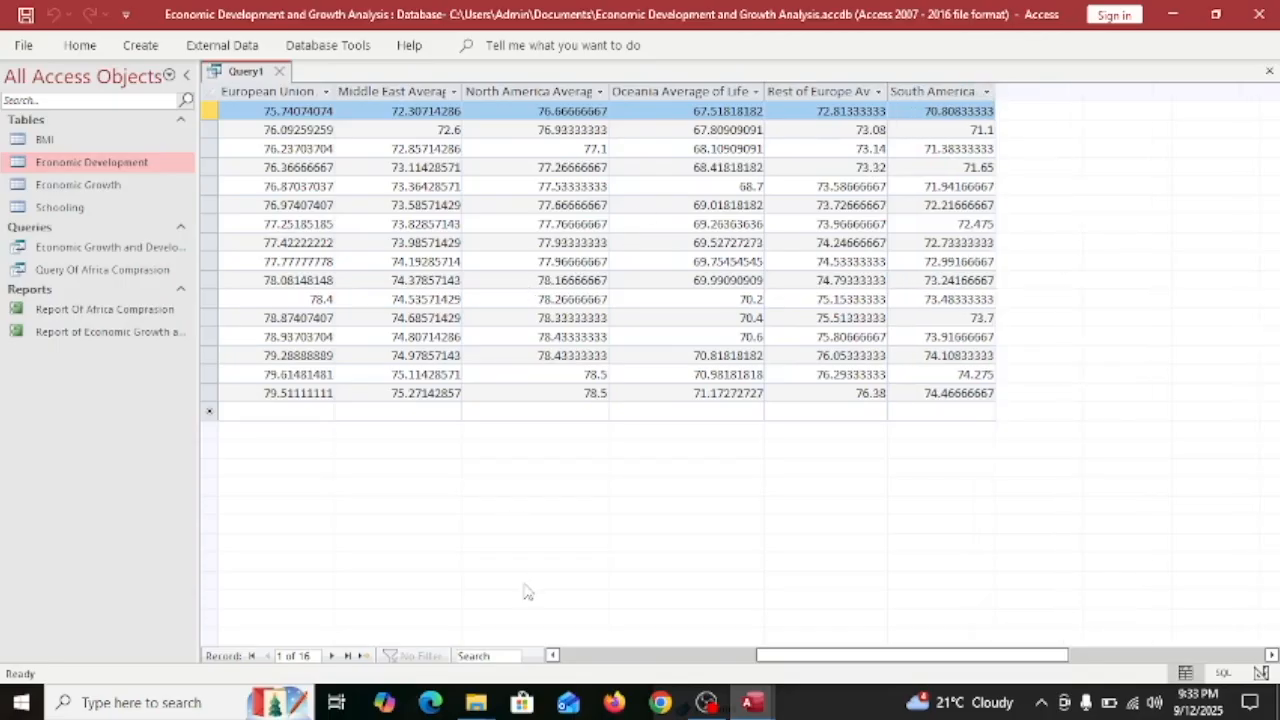
key(Home)
Sort Query1 by World Average, largest first.
click(303, 186)
click(280, 110)
click(319, 91)
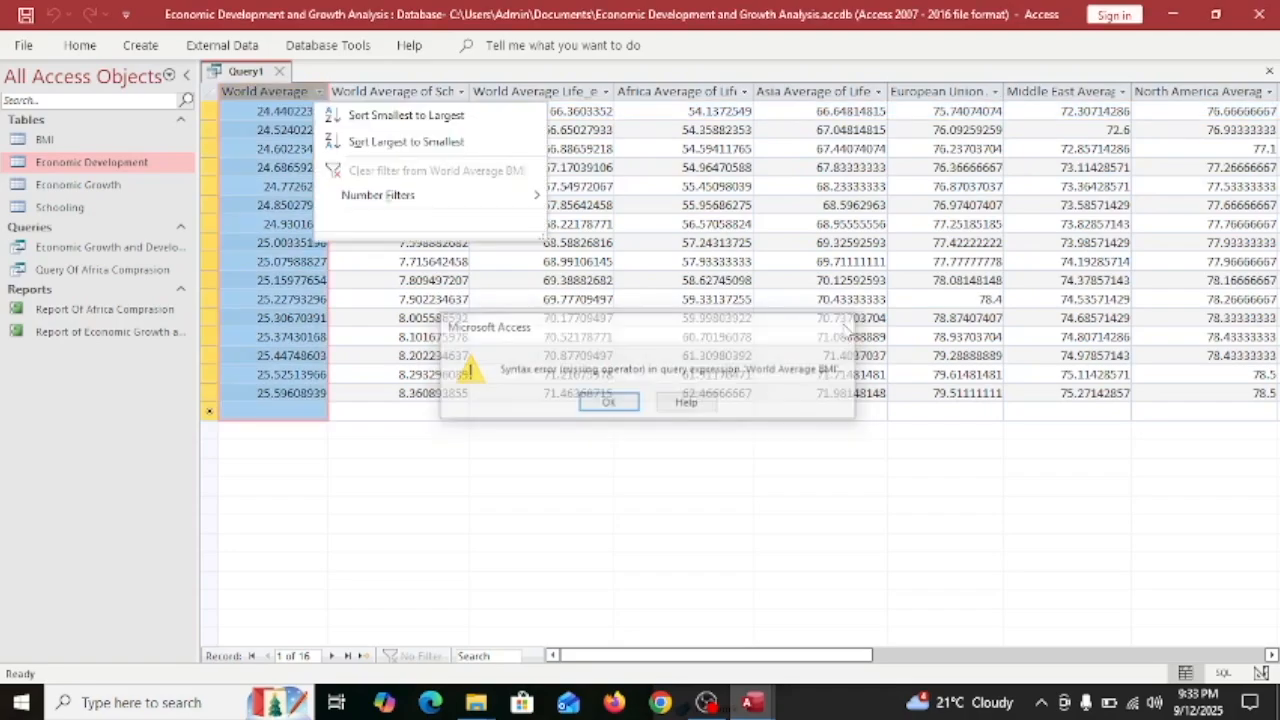
click(418, 143)
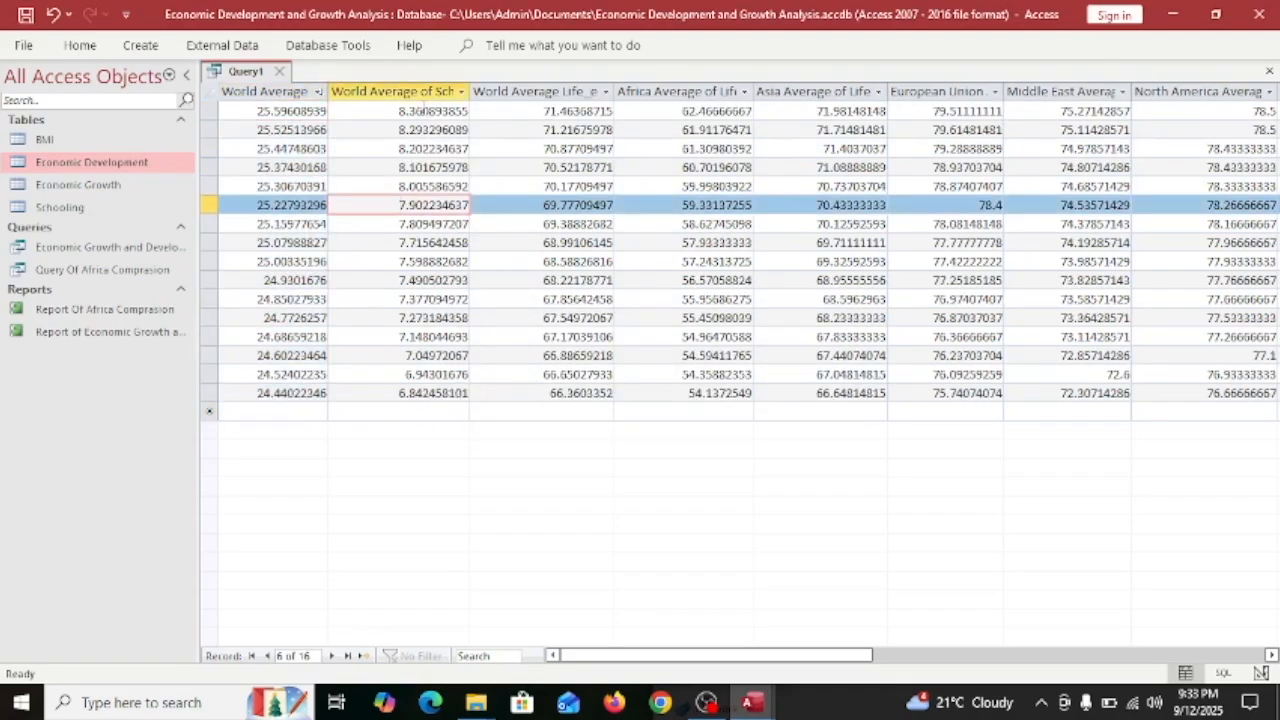
click(428, 411)
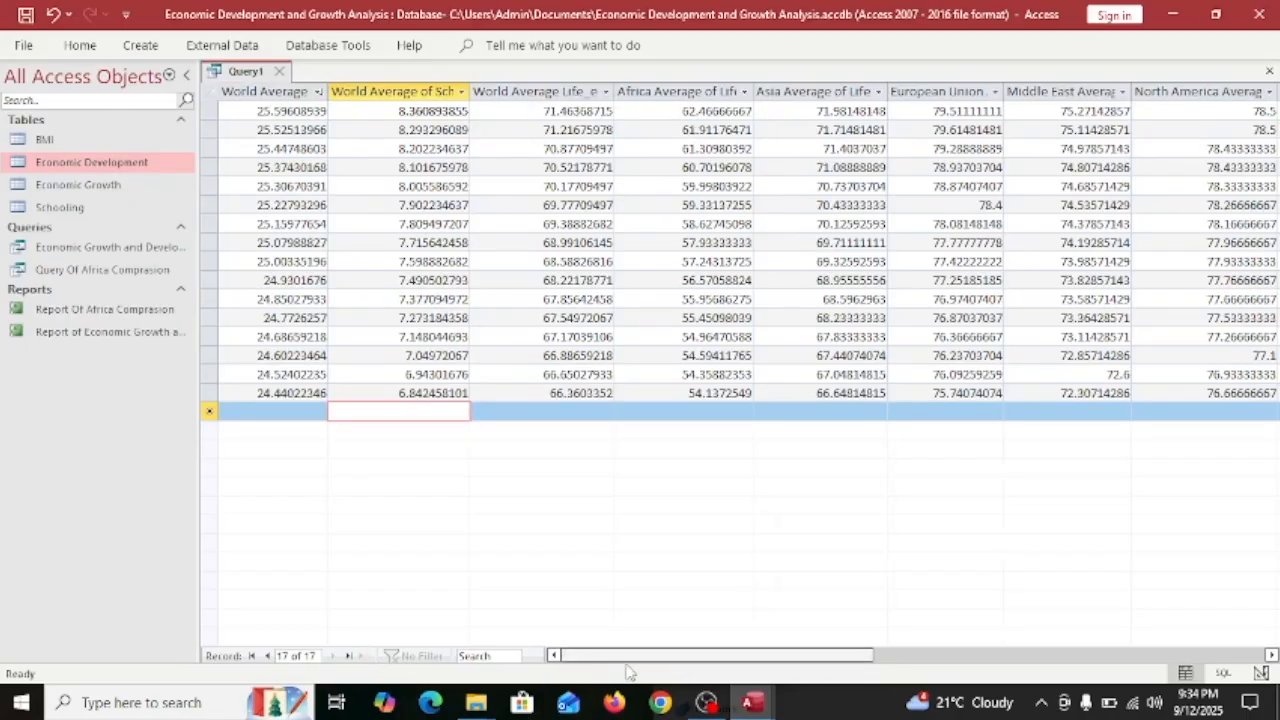
drag(590, 643, 630, 645)
click(617, 111)
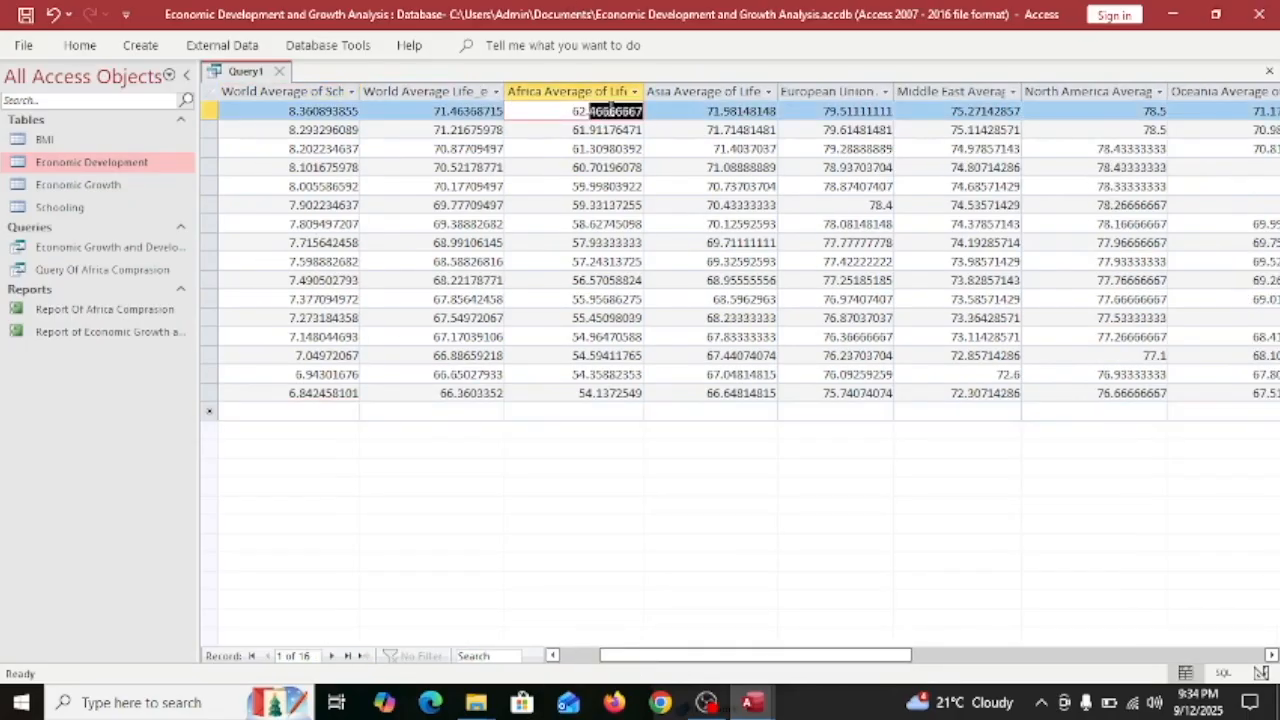
Try the record options and the schooling column's filter menu, dismissing a syntax error.
right_click(209, 111)
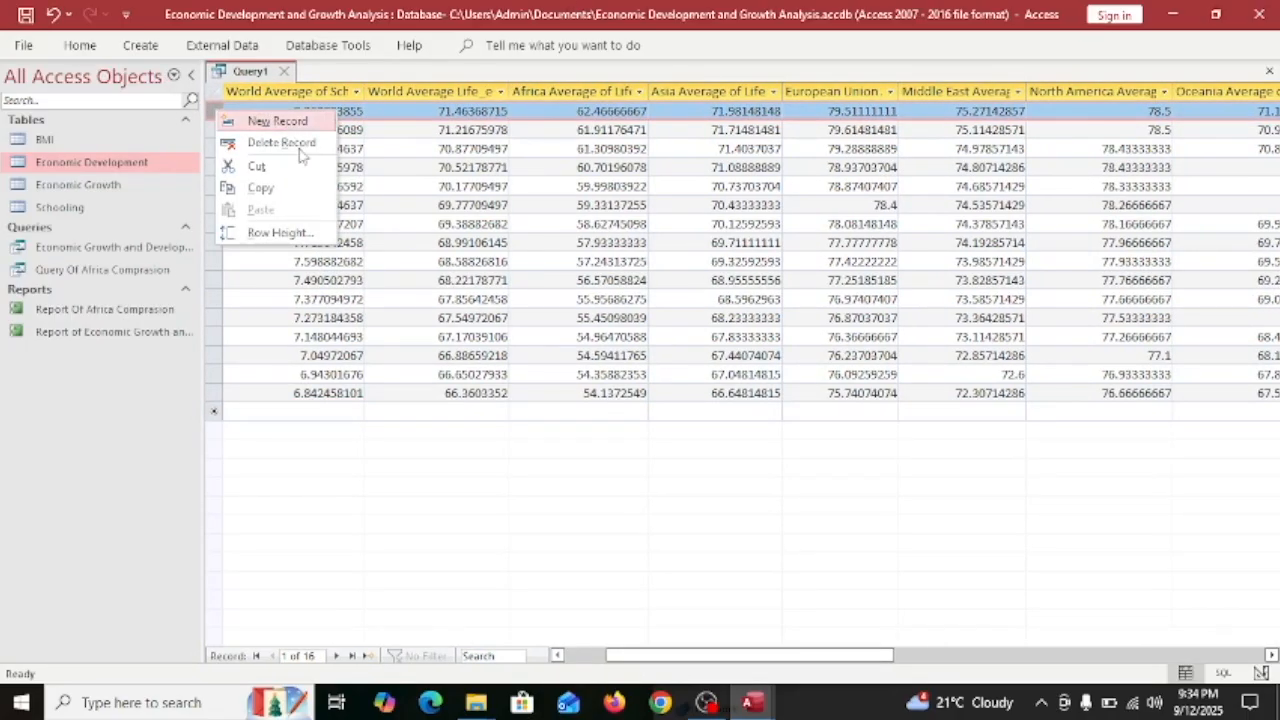
click(490, 116)
drag(773, 658, 820, 625)
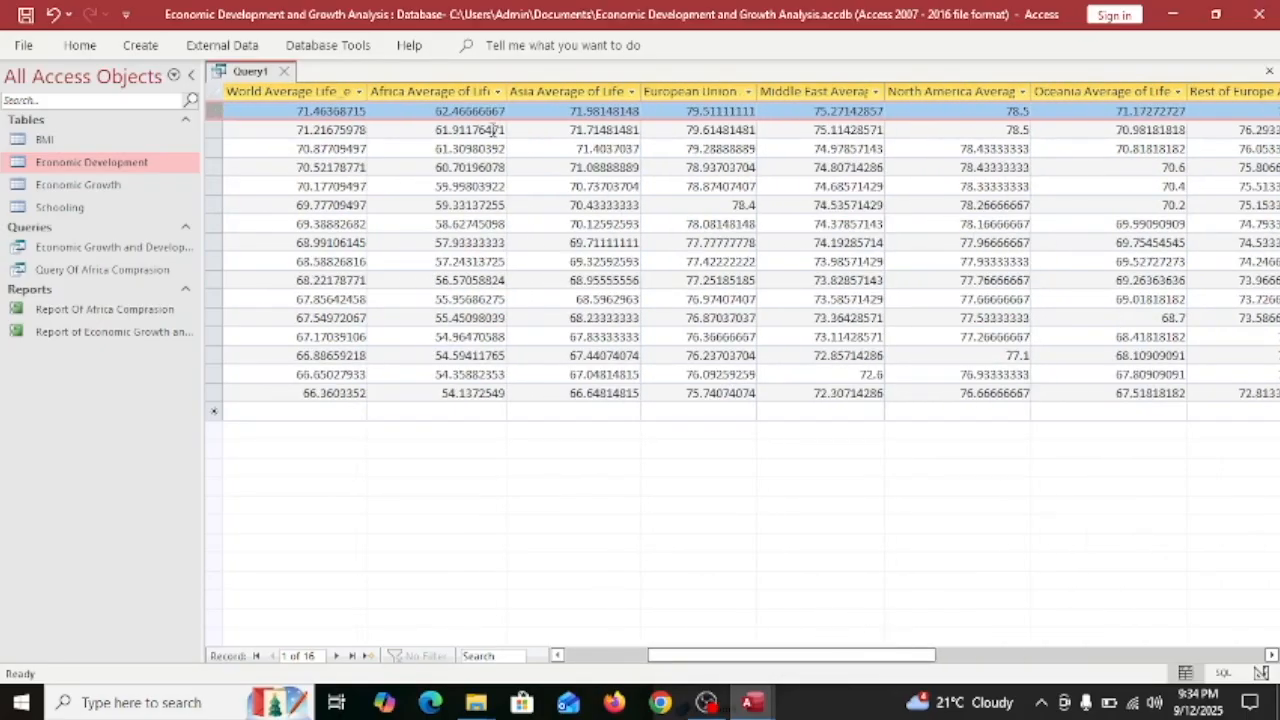
drag(724, 655, 677, 626)
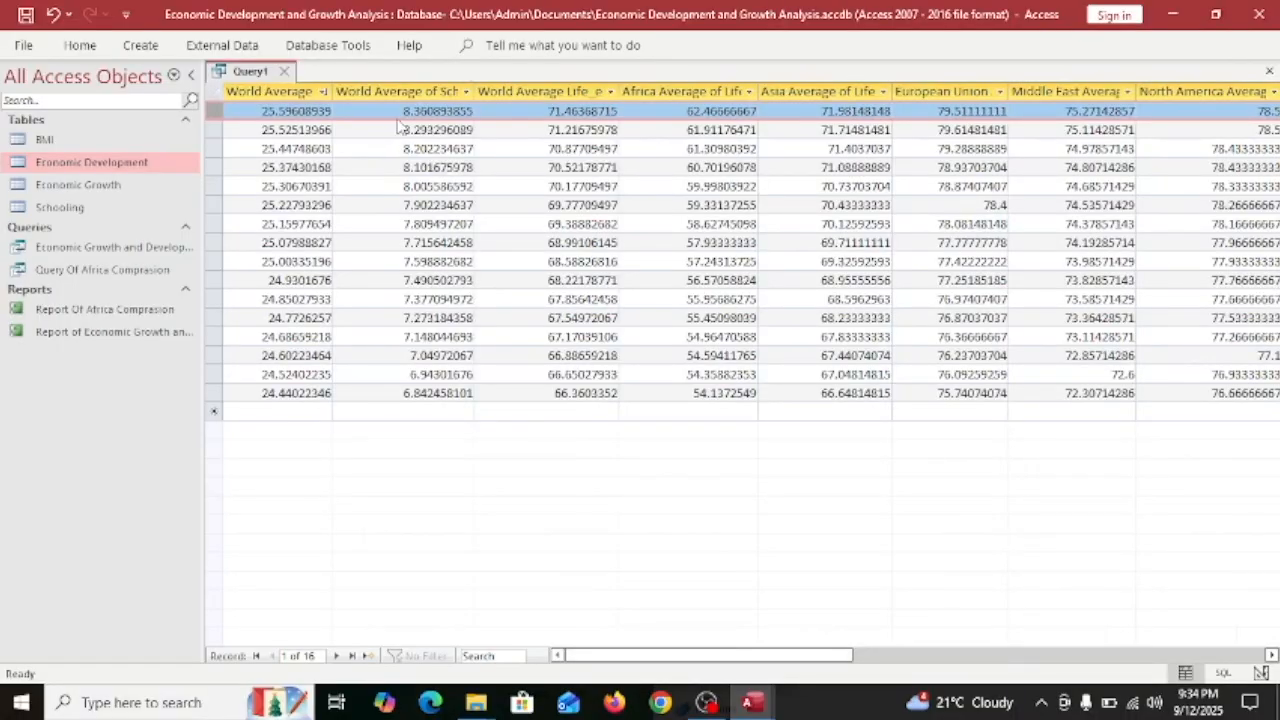
click(467, 92)
click(866, 327)
click(505, 466)
click(318, 92)
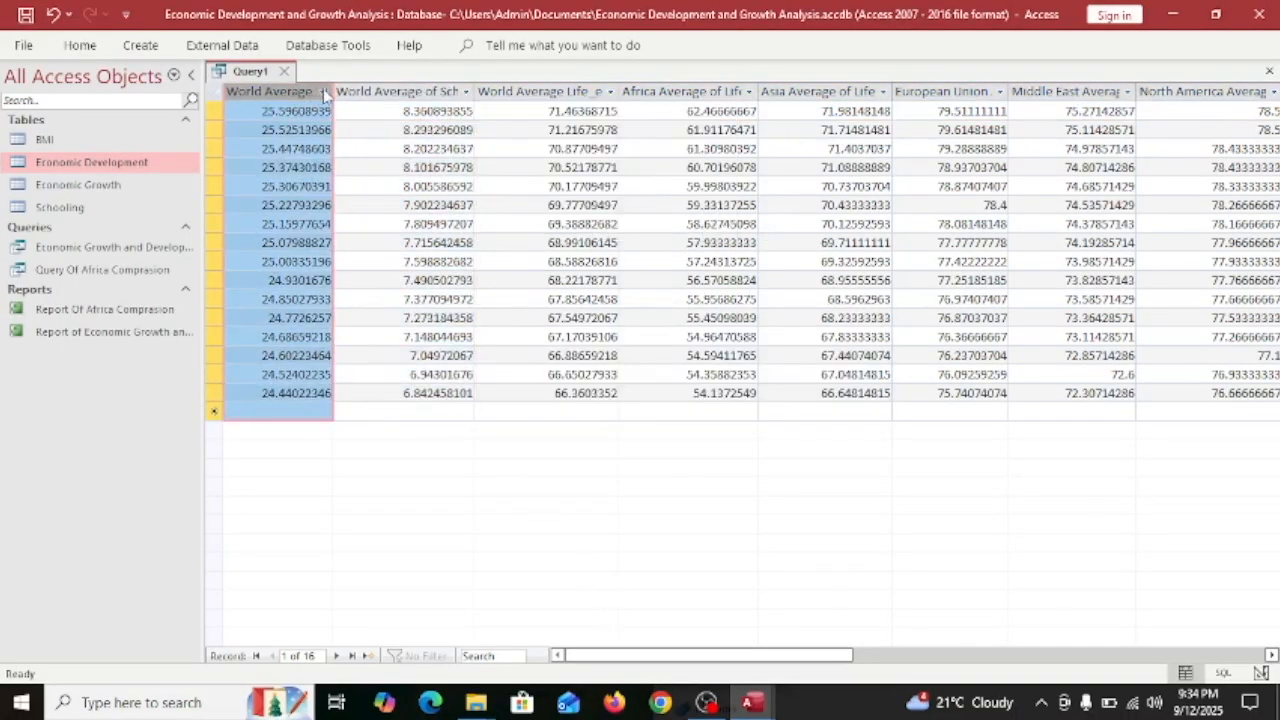
Filter world life expectancy to values less than 7.
click(611, 92)
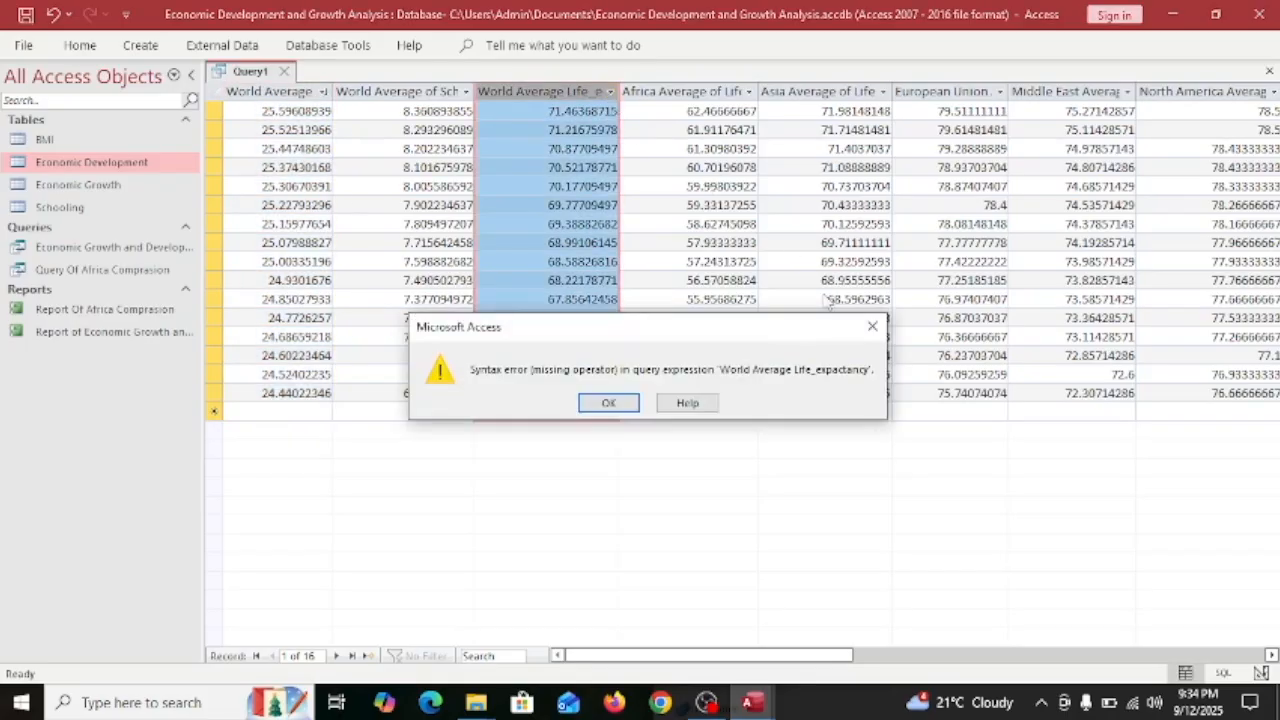
click(876, 326)
mouse_move(880, 206)
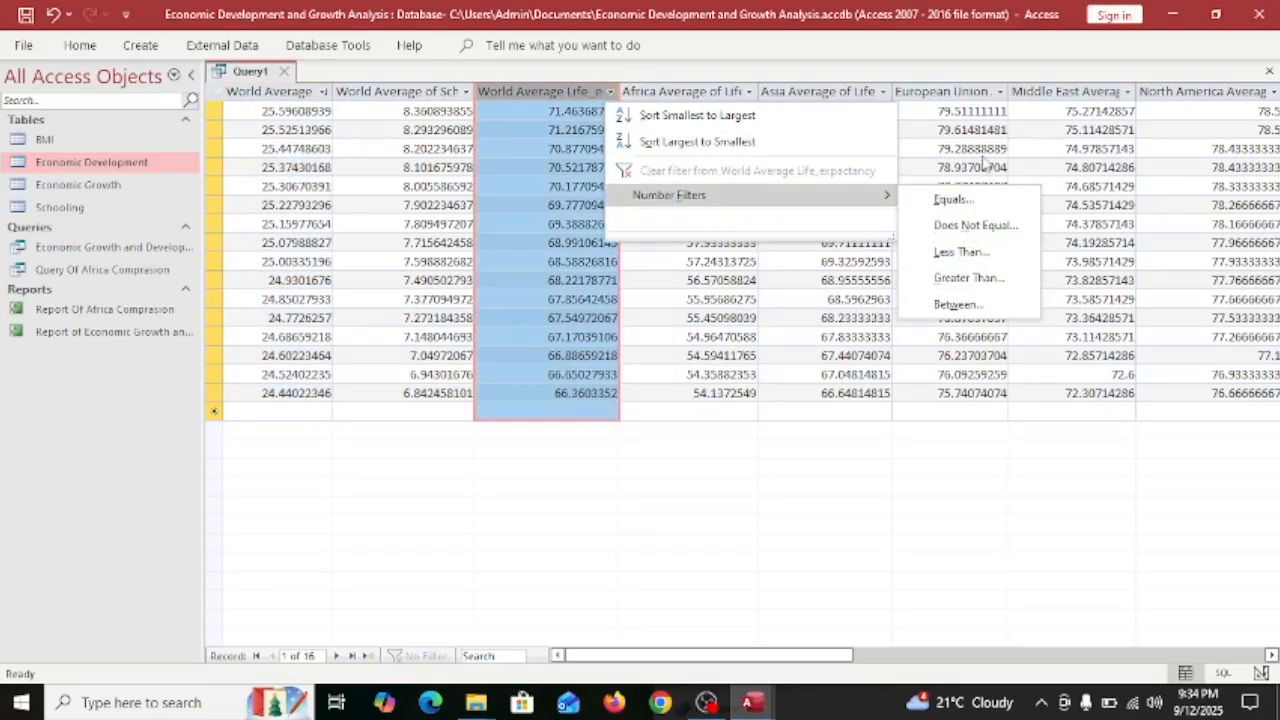
click(958, 252)
text(70)
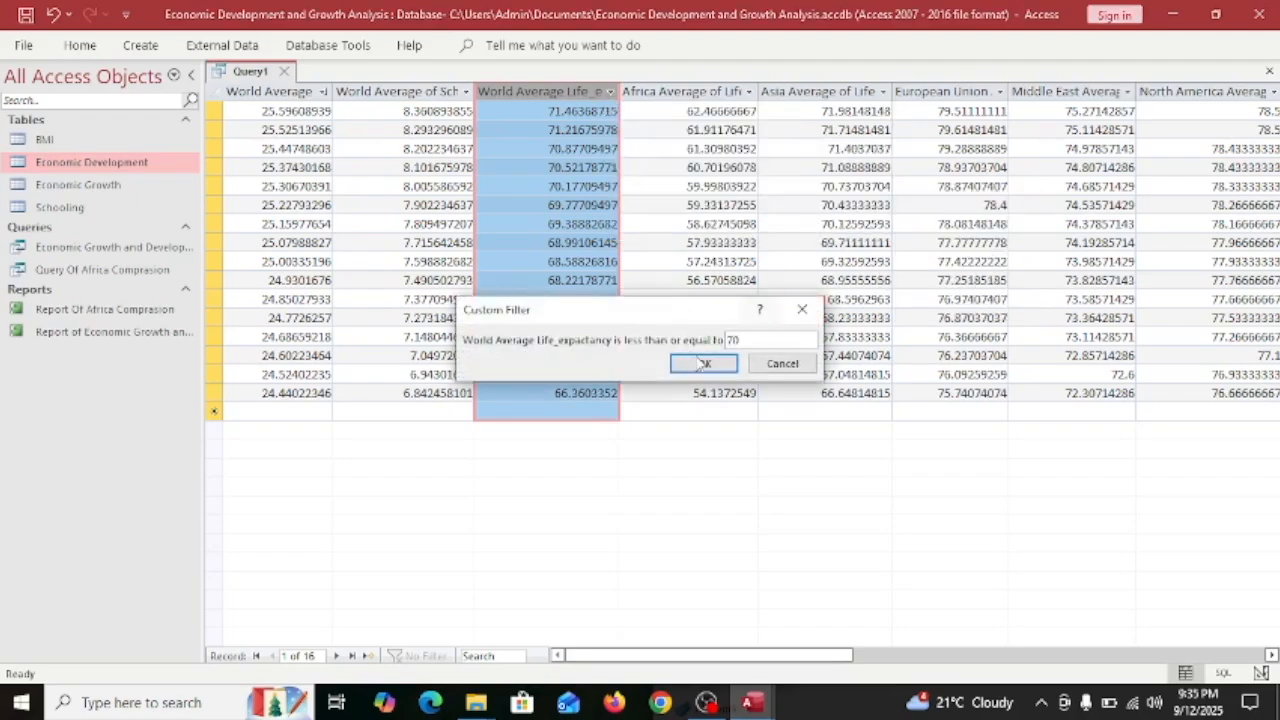
click(702, 363)
drag(677, 104, 688, 318)
Add a Less Than filter on Africa life expectancy, leaving 4 records.
click(748, 93)
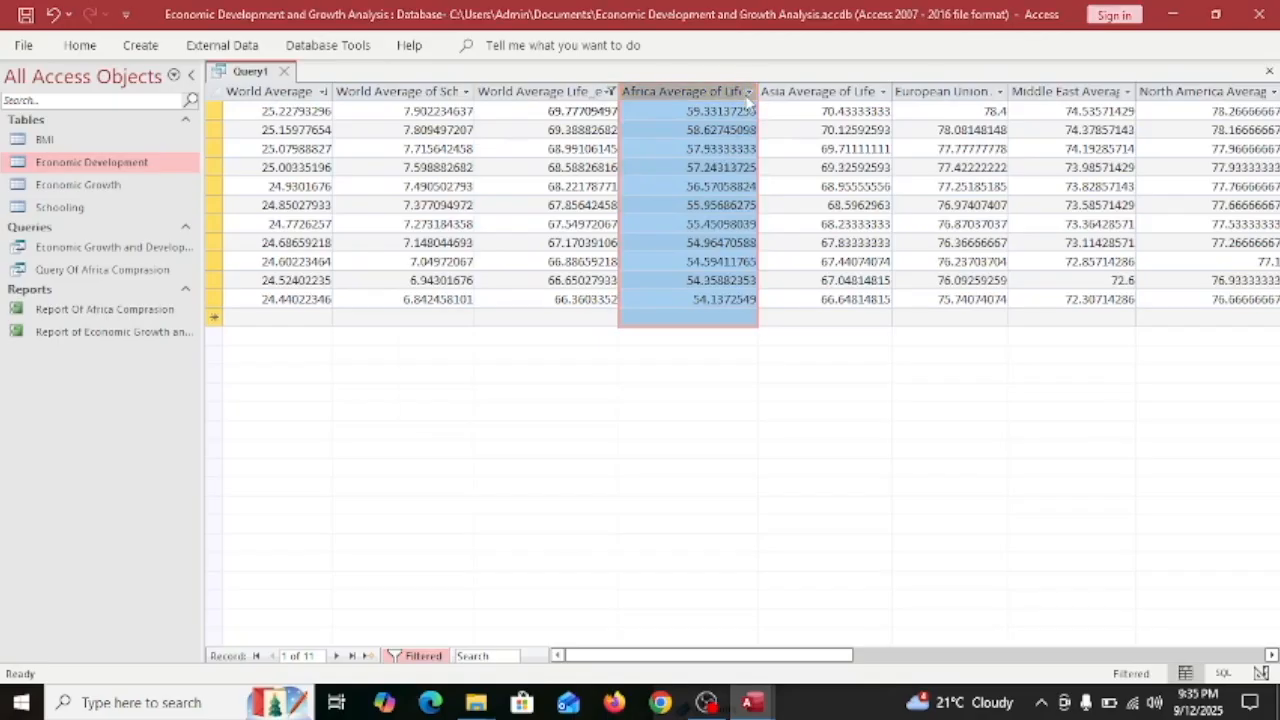
click(880, 324)
click(787, 414)
click(682, 224)
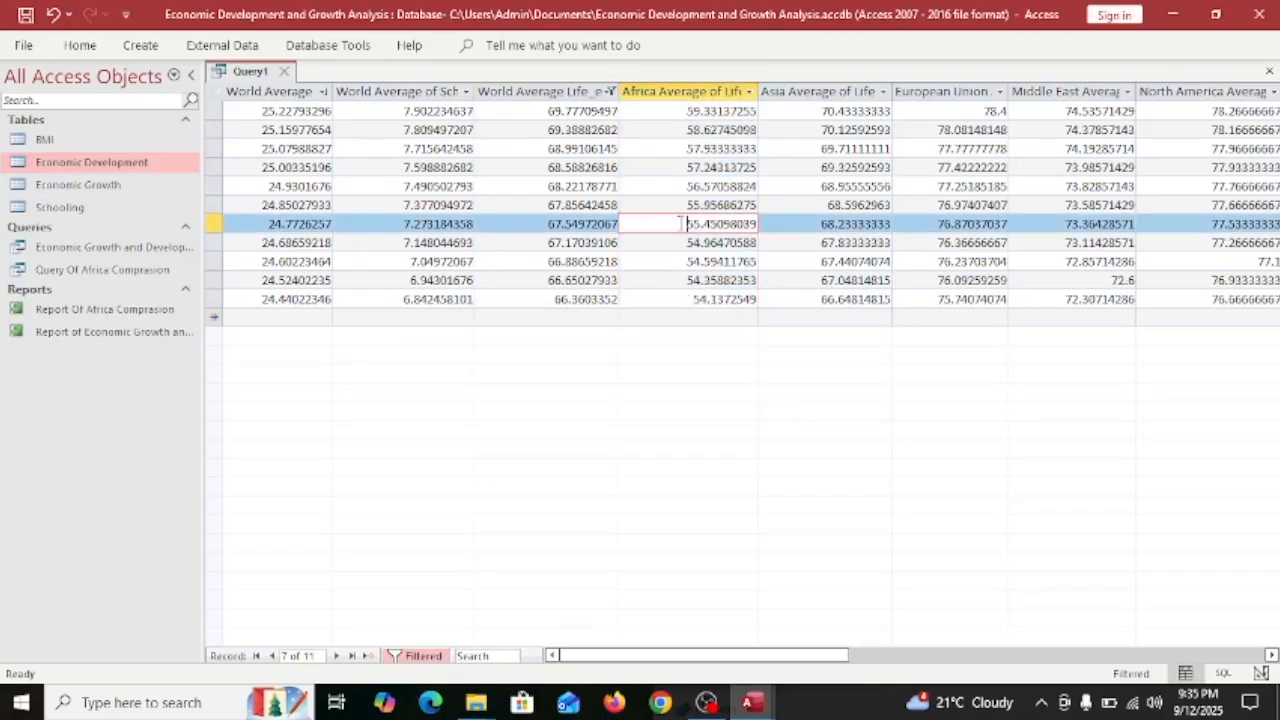
click(749, 91)
click(877, 326)
mouse_move(820, 198)
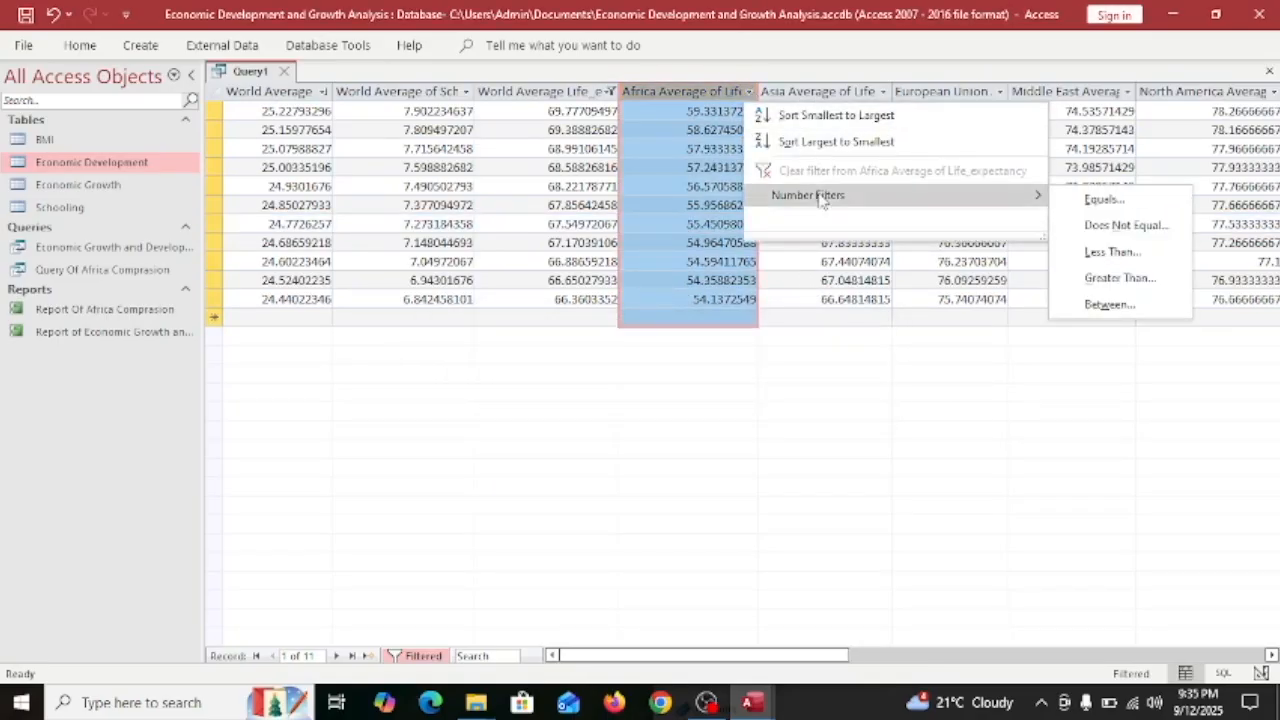
click(1110, 252)
drag(667, 309, 750, 297)
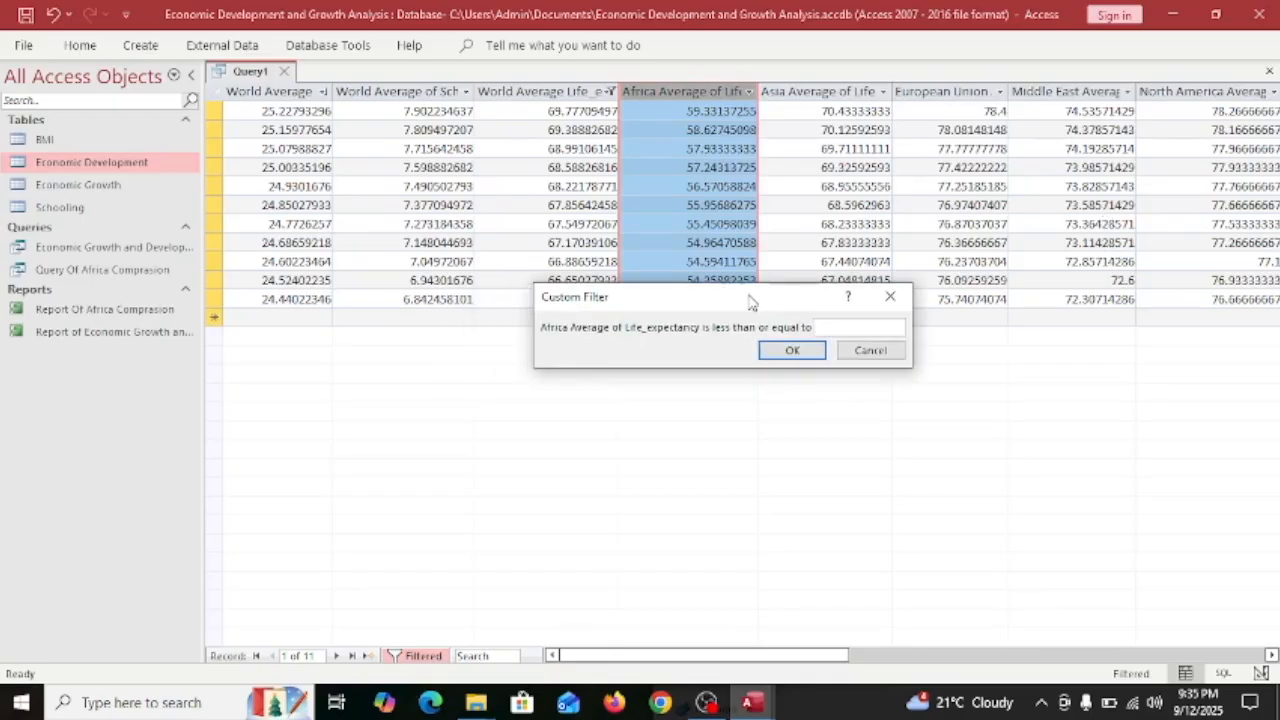
click(785, 350)
Inspect the filtered results, selecting Africa and World values and each regional column in turn.
drag(669, 173, 663, 69)
drag(265, 181, 305, 70)
drag(790, 185, 814, 53)
drag(790, 657, 900, 645)
click(686, 167)
click(754, 185)
click(670, 91)
click(782, 88)
click(932, 91)
drag(805, 661, 971, 657)
click(585, 91)
click(707, 91)
click(830, 91)
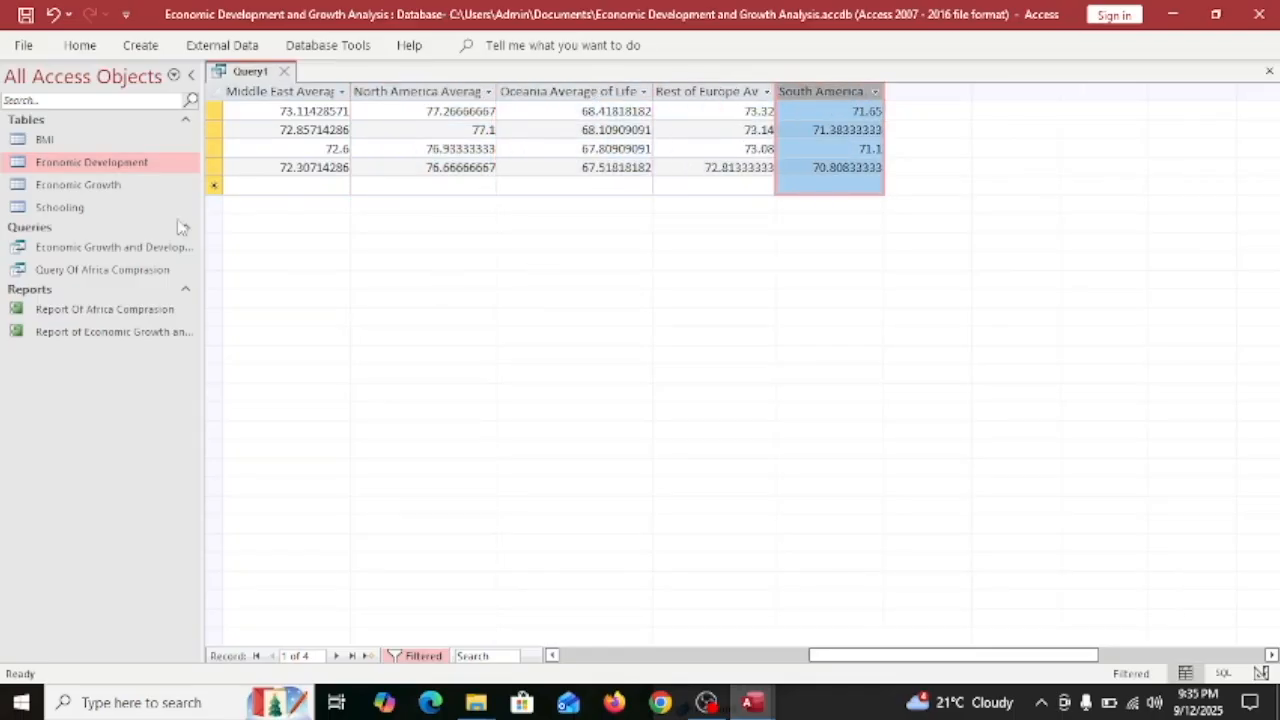
Remove the filters to show all 16 records and start saving the query with a name beginning 'F'.
click(423, 655)
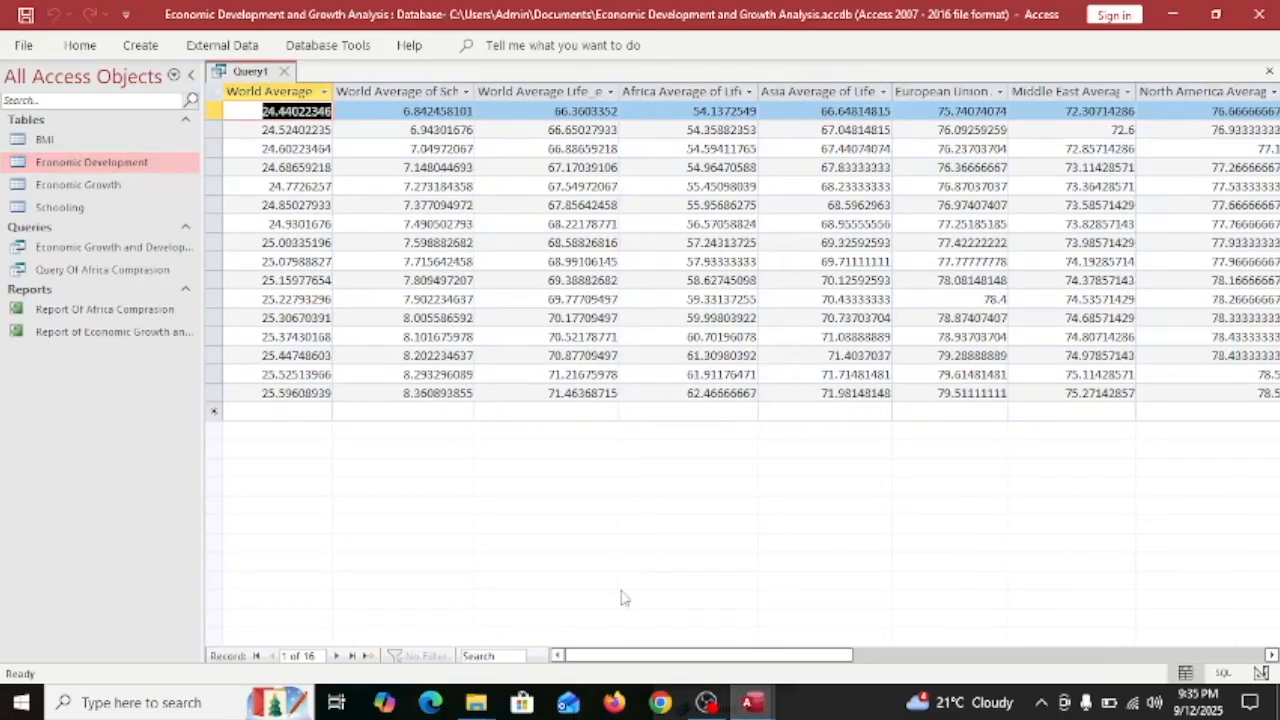
click(210, 50)
click(125, 48)
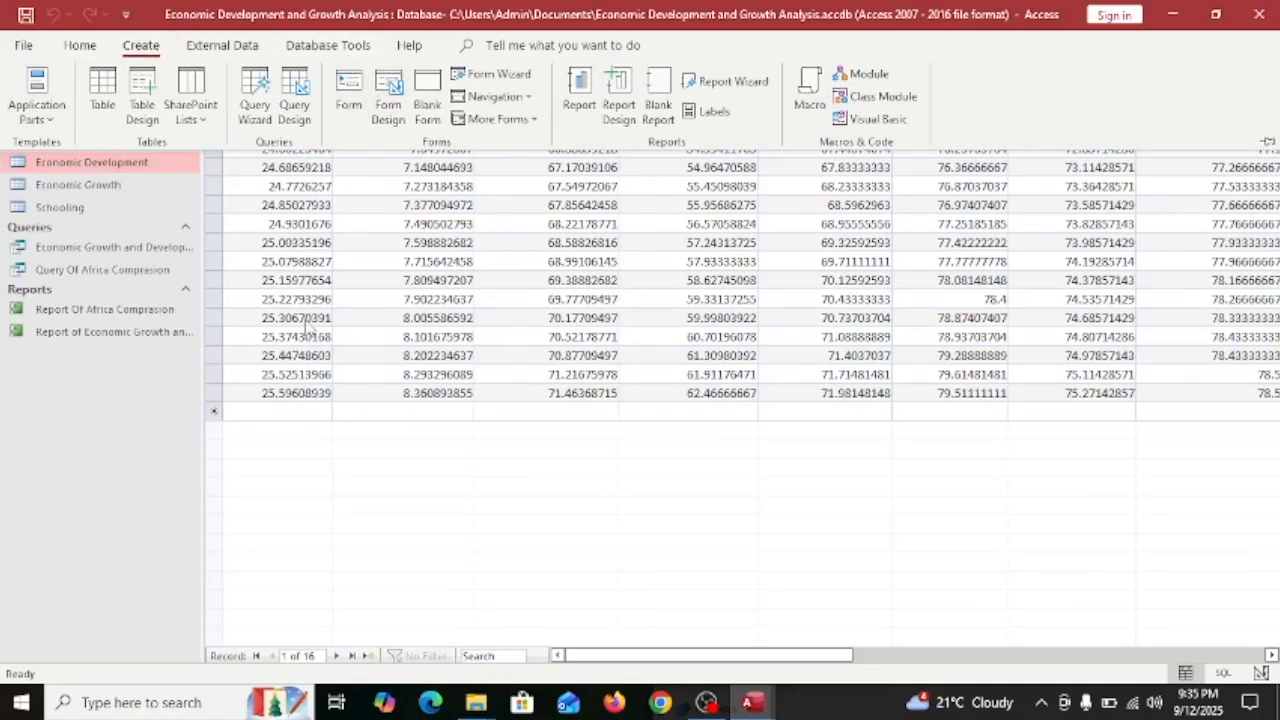
click(710, 510)
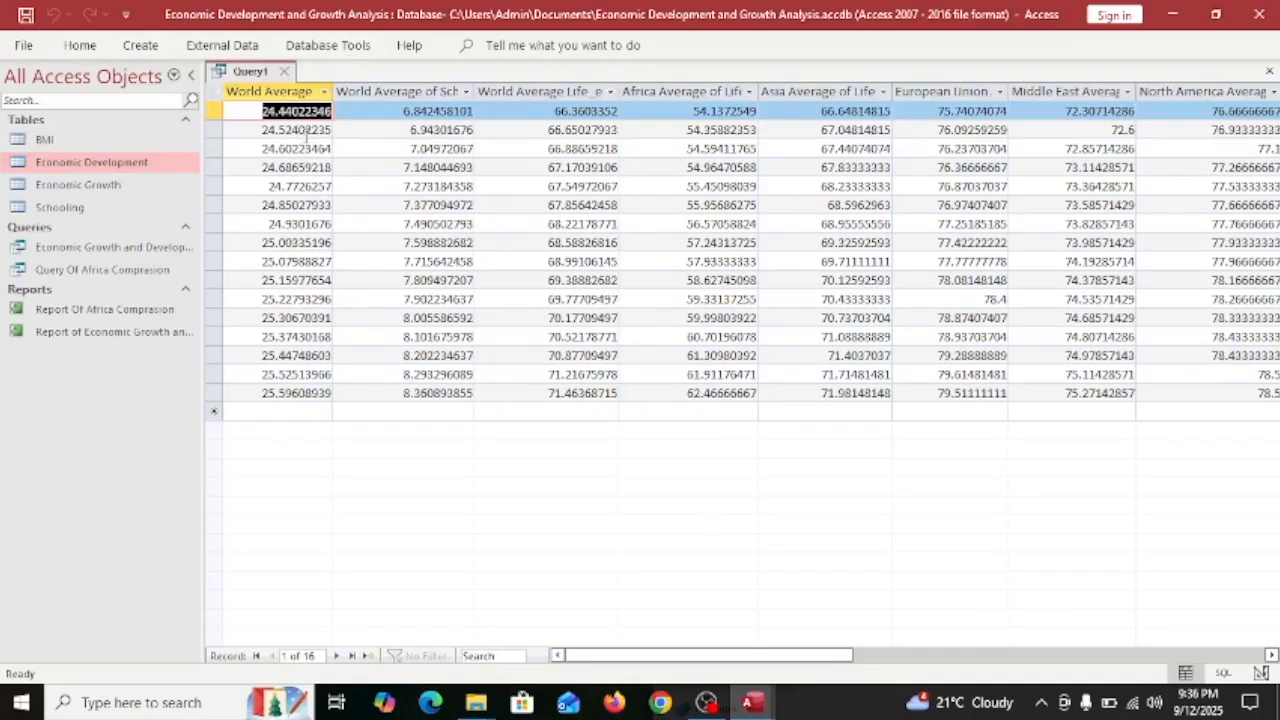
key(ctrl+s)
text(F)
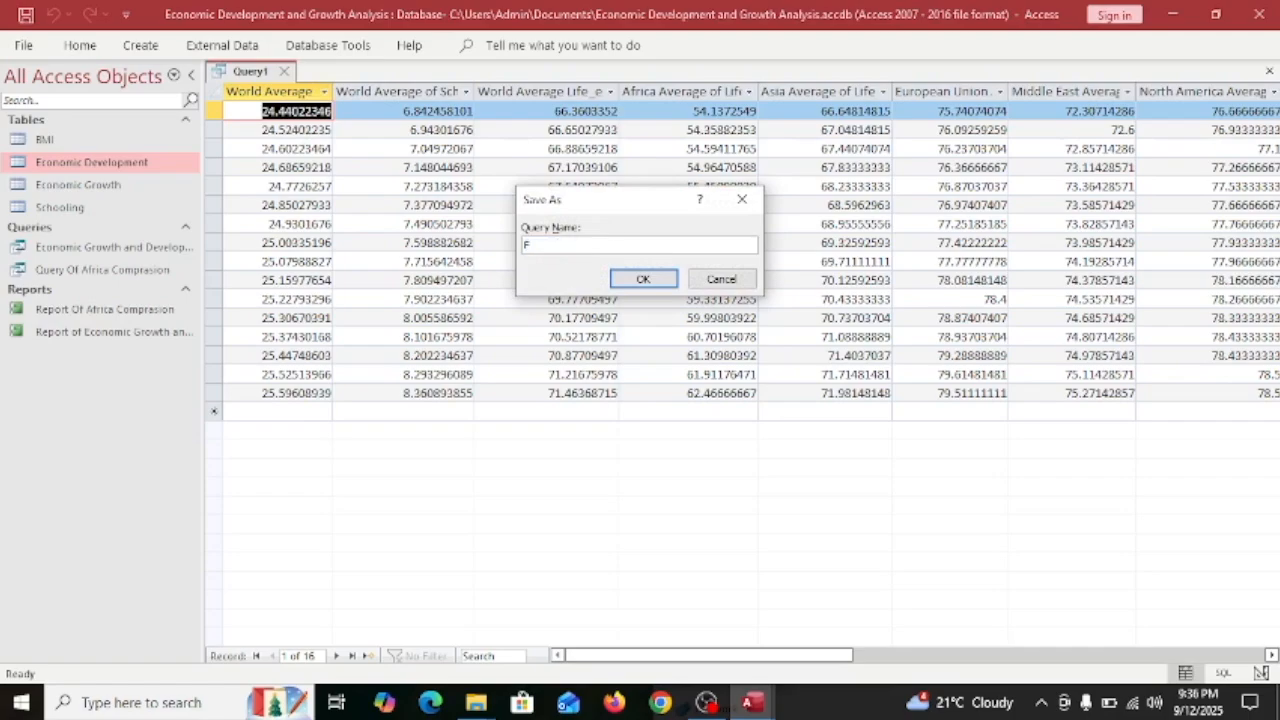
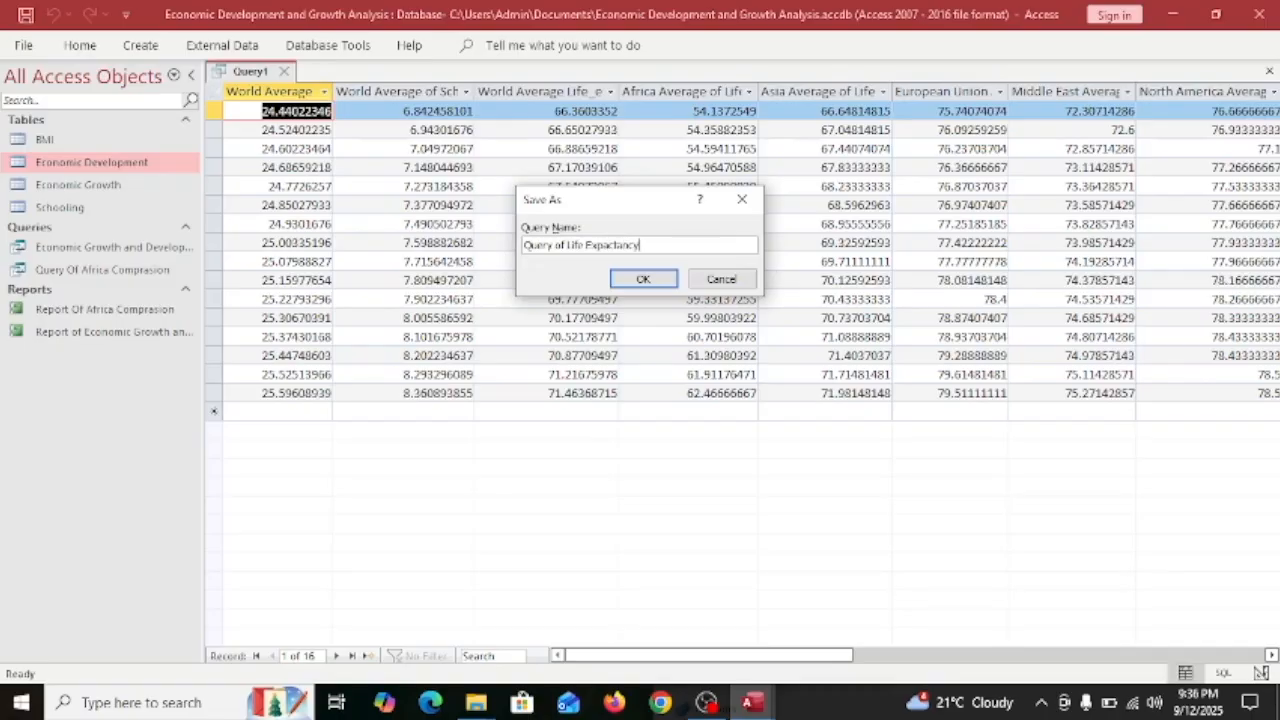
Save the query as Query of Life Expectancy and prefix the economic growth query's name with 'Query of'.
click(643, 279)
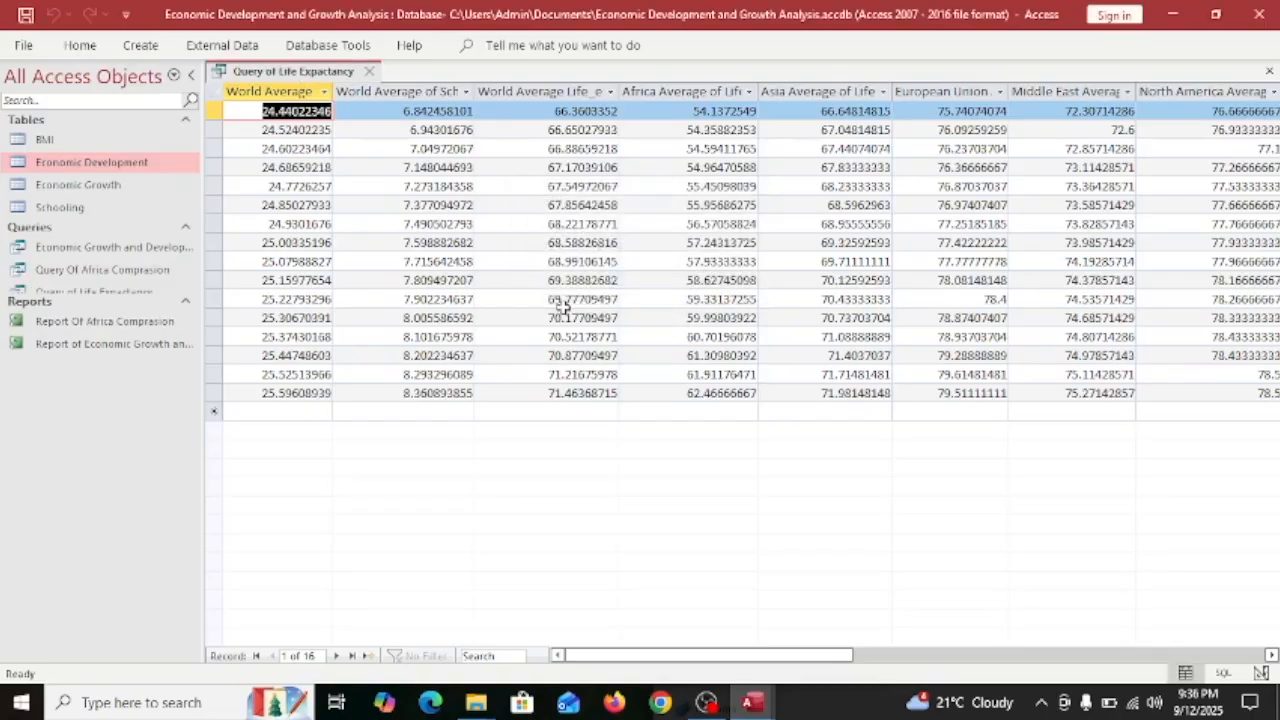
right_click(57, 248)
click(150, 340)
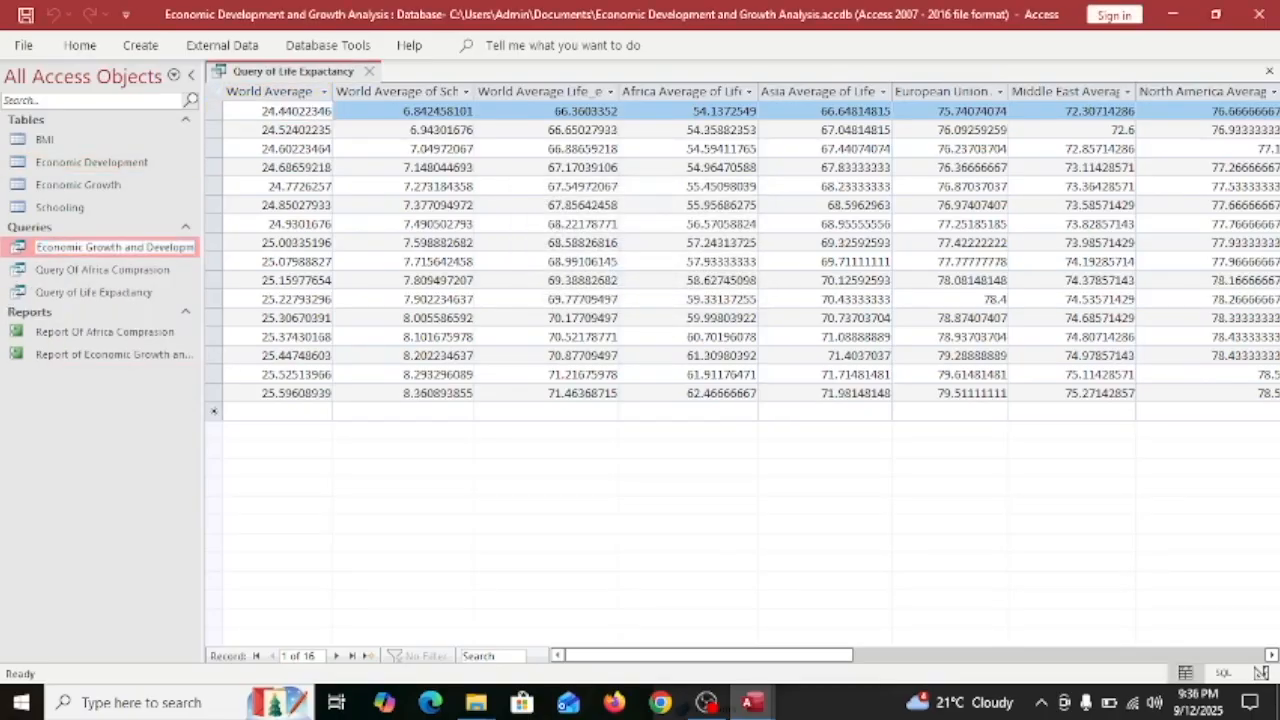
key(Home)
text(Query of)
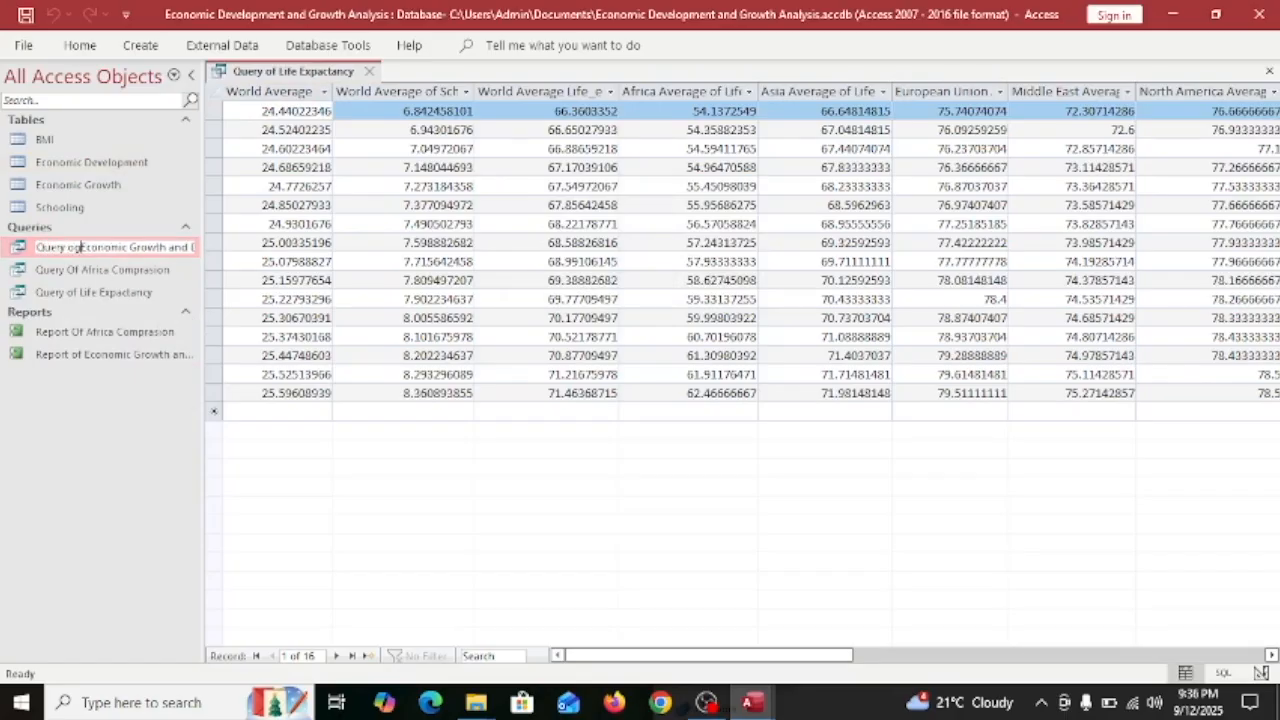
Create a form from Query of Life Expectancy and browse its Schooling, Africa and North America values.
click(88, 290)
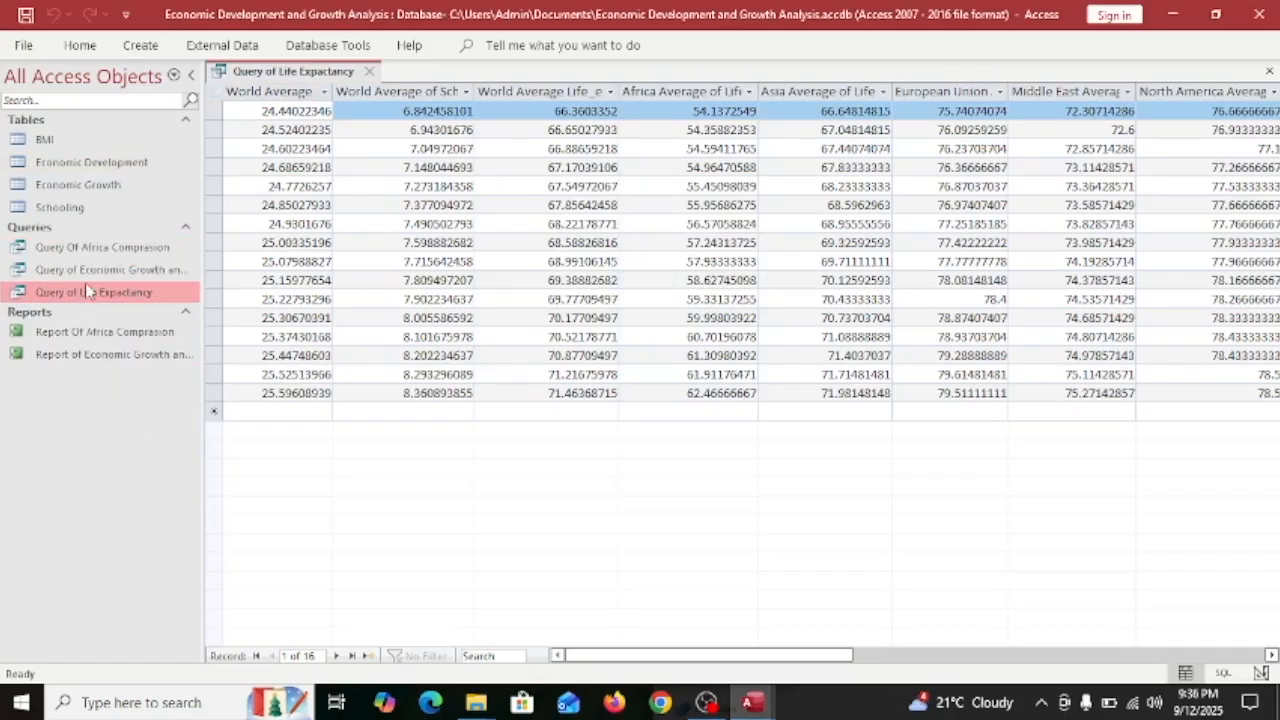
click(140, 45)
click(350, 92)
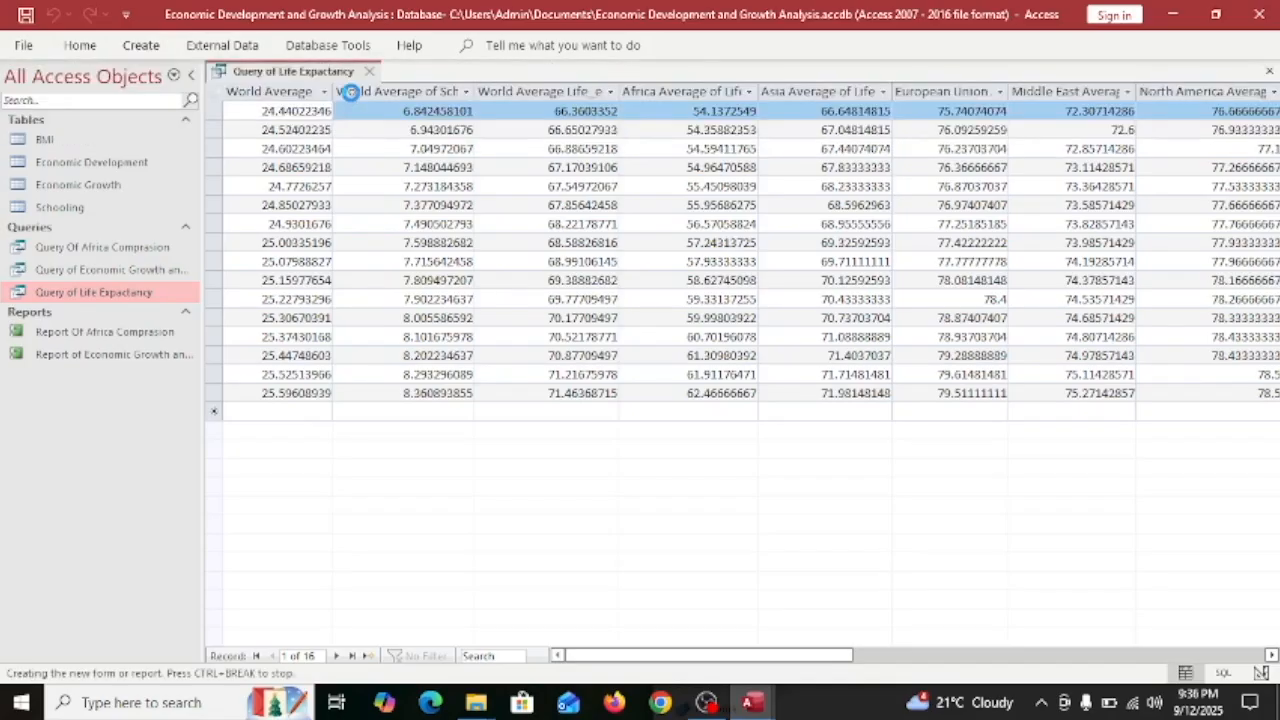
click(541, 184)
click(545, 250)
click(574, 388)
click(338, 656)
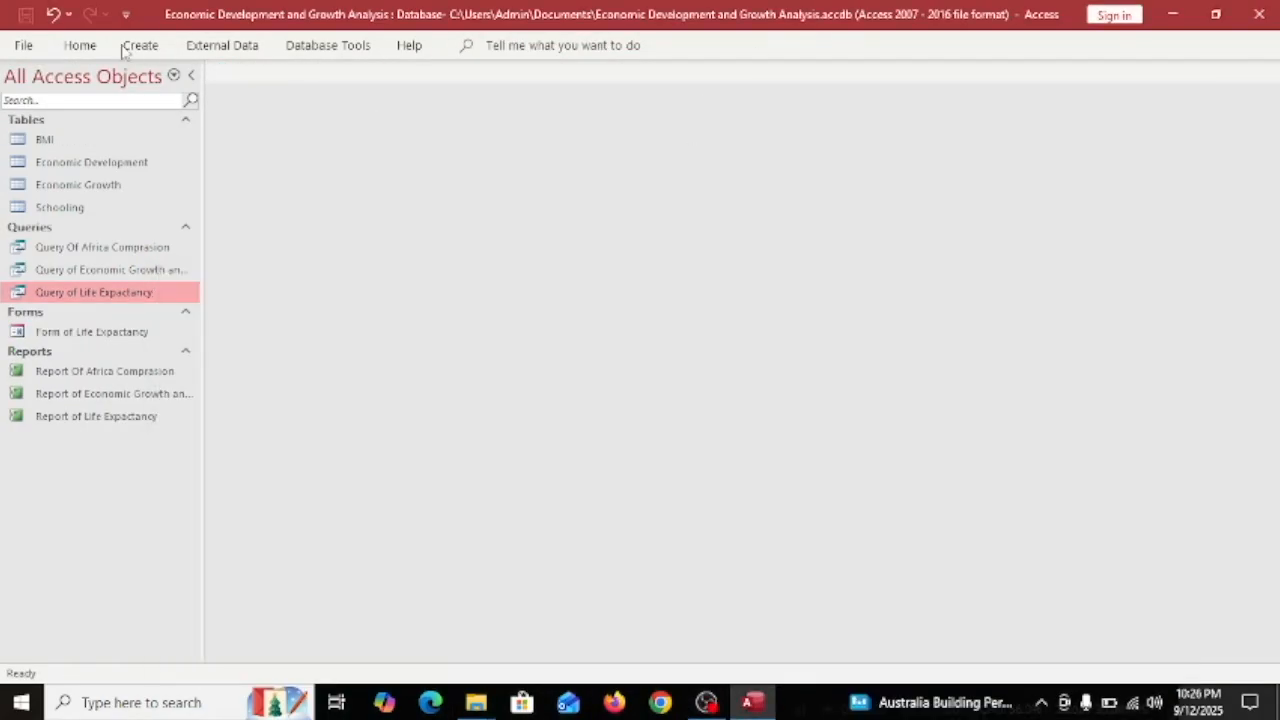
Start a query in Design view with the Schooling and BMI tables, enlarging both field lists.
click(140, 45)
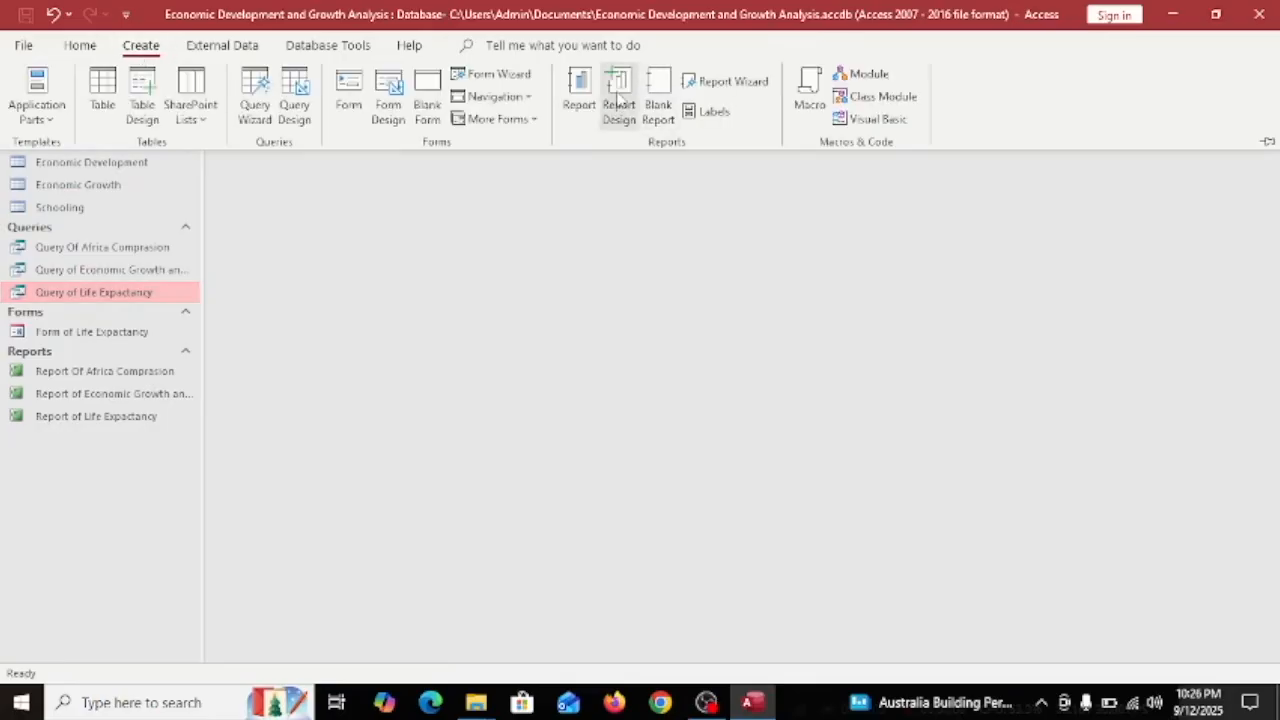
click(294, 95)
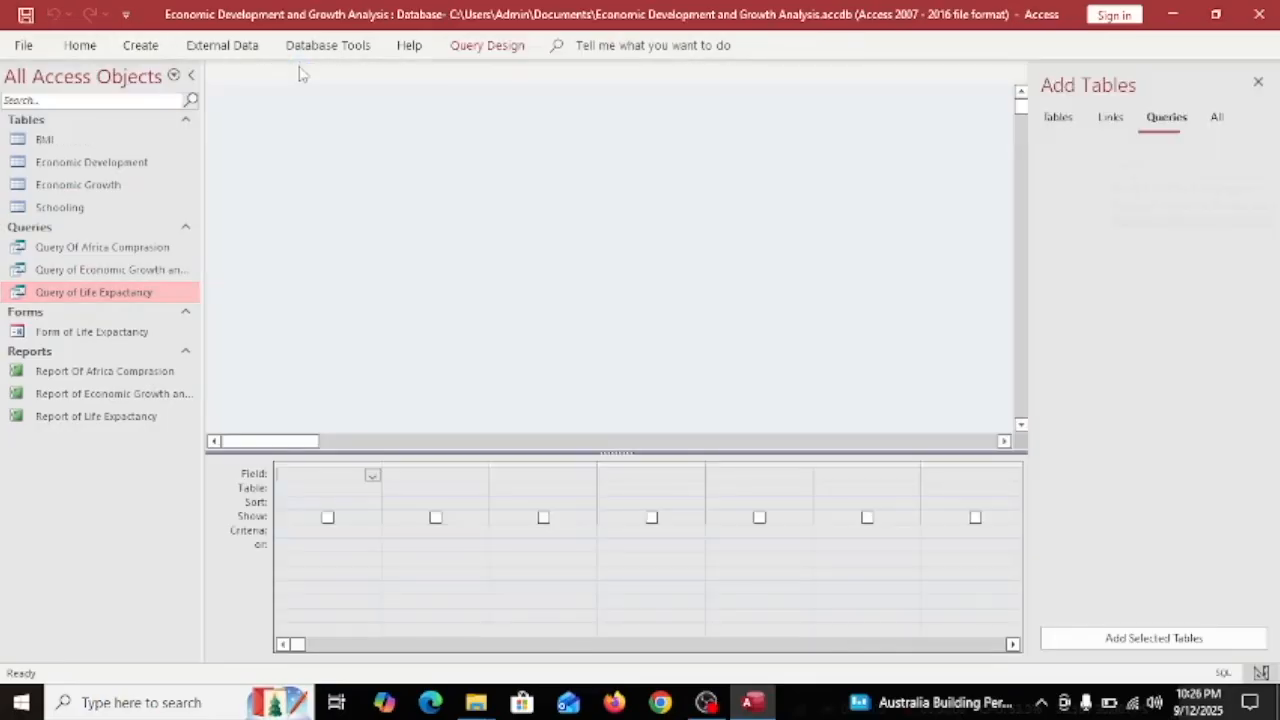
click(1057, 117)
drag(1062, 239, 201, 83)
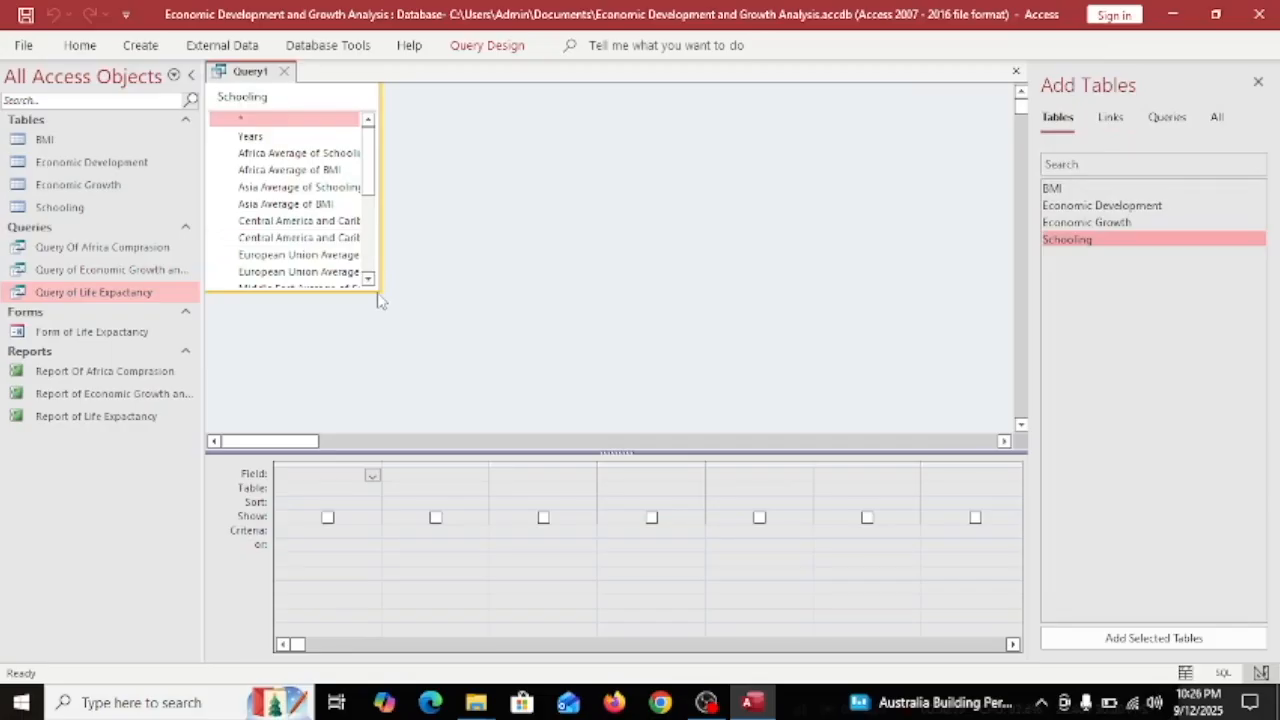
drag(385, 293, 530, 433)
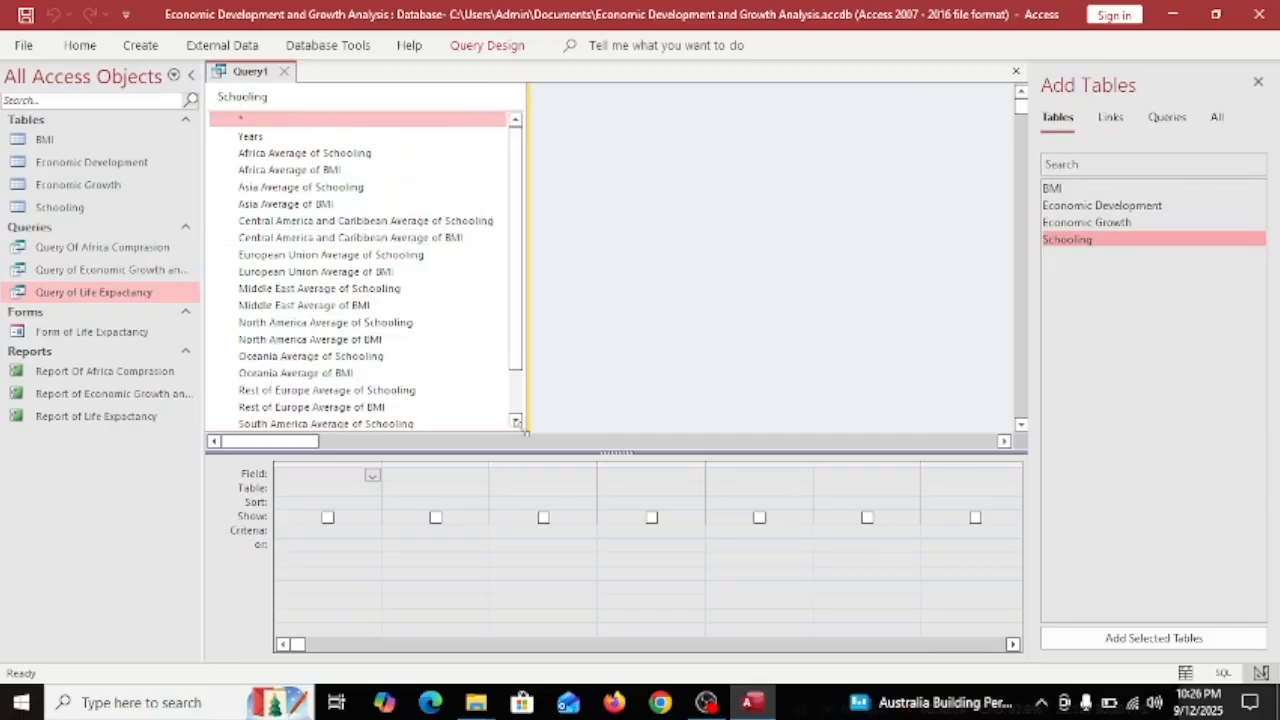
drag(1058, 188, 575, 81)
drag(675, 230, 642, 436)
drag(850, 285, 945, 288)
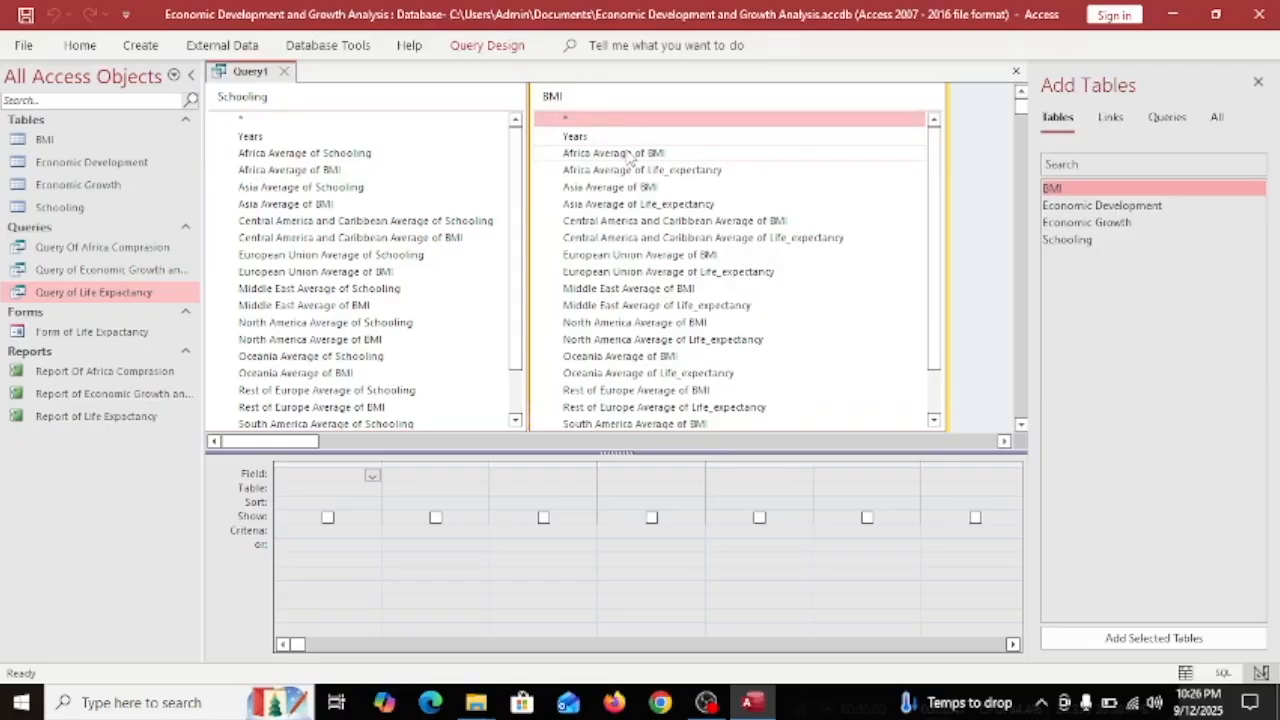
Add the World Average BMI, Life_expectancy and Schooling fields to the grid.
scroll(630, 160, down, 1)
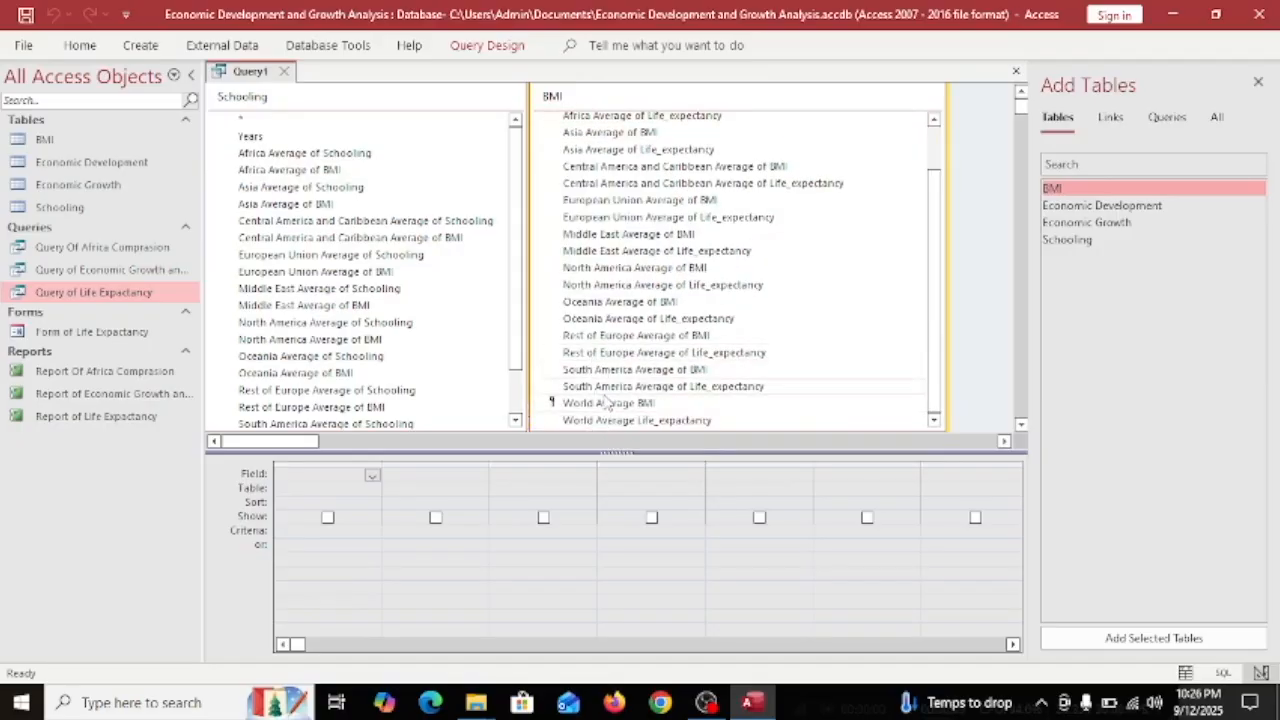
double_click(585, 405)
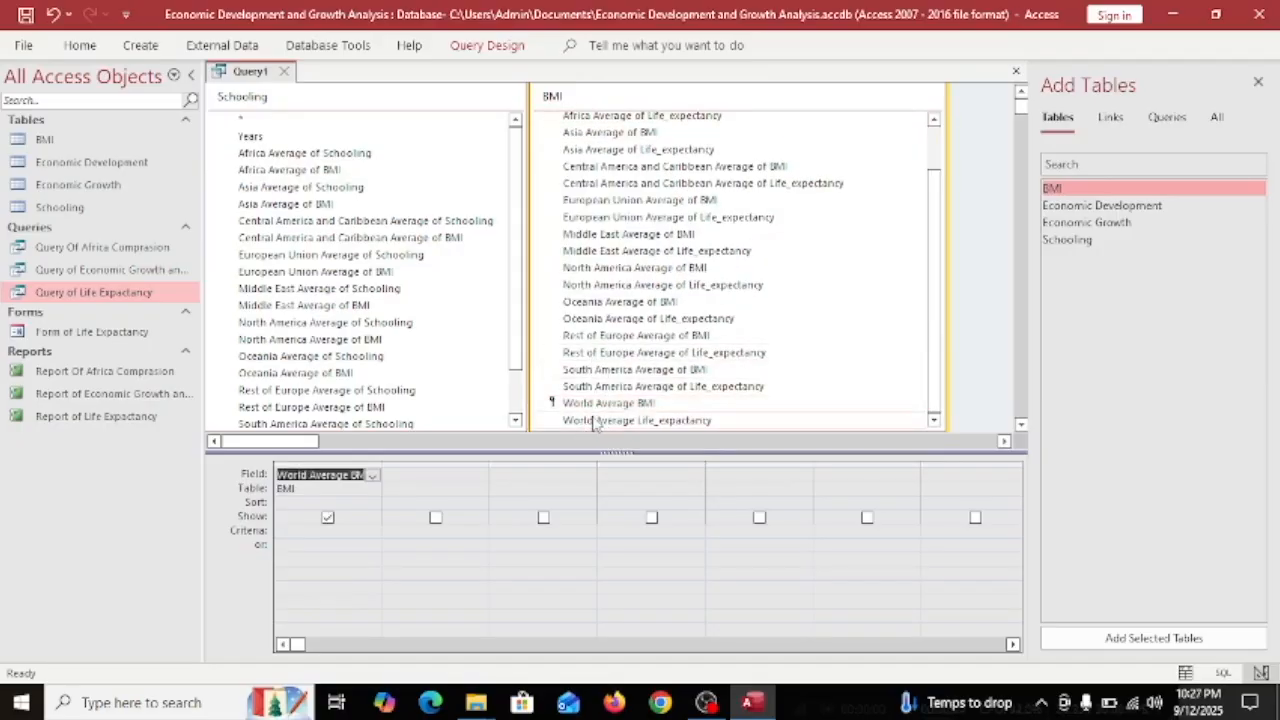
double_click(592, 420)
scroll(372, 388, down, 1)
double_click(330, 403)
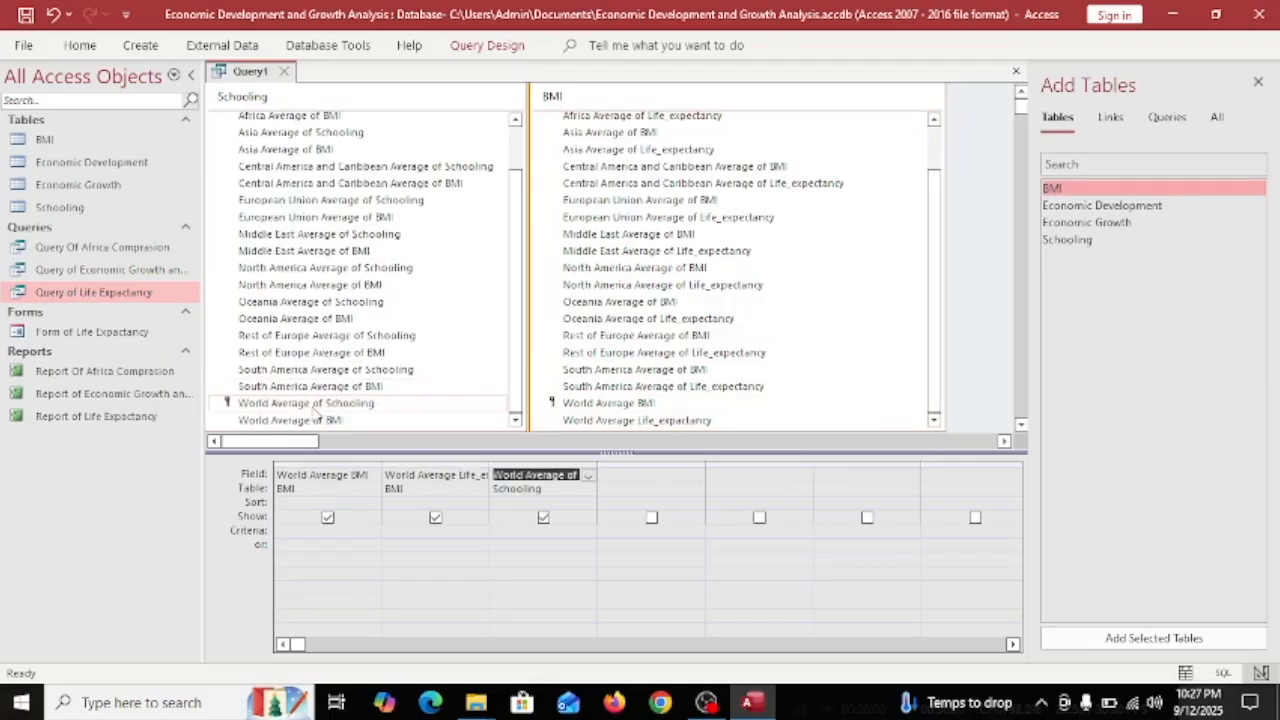
scroll(330, 350, up, 1)
scroll(630, 205, up, 1)
Add the Africa, Asia, Central America, European Union, Oceania and South America BMI averages.
double_click(588, 152)
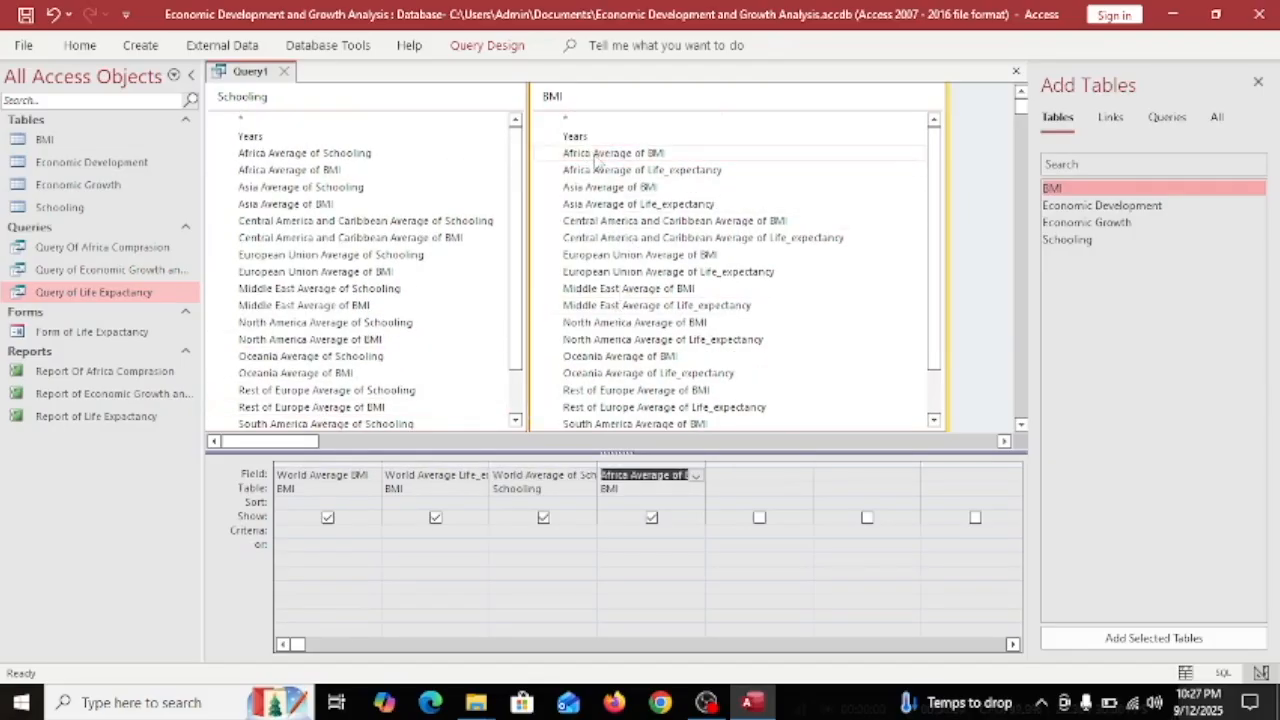
double_click(628, 187)
double_click(640, 221)
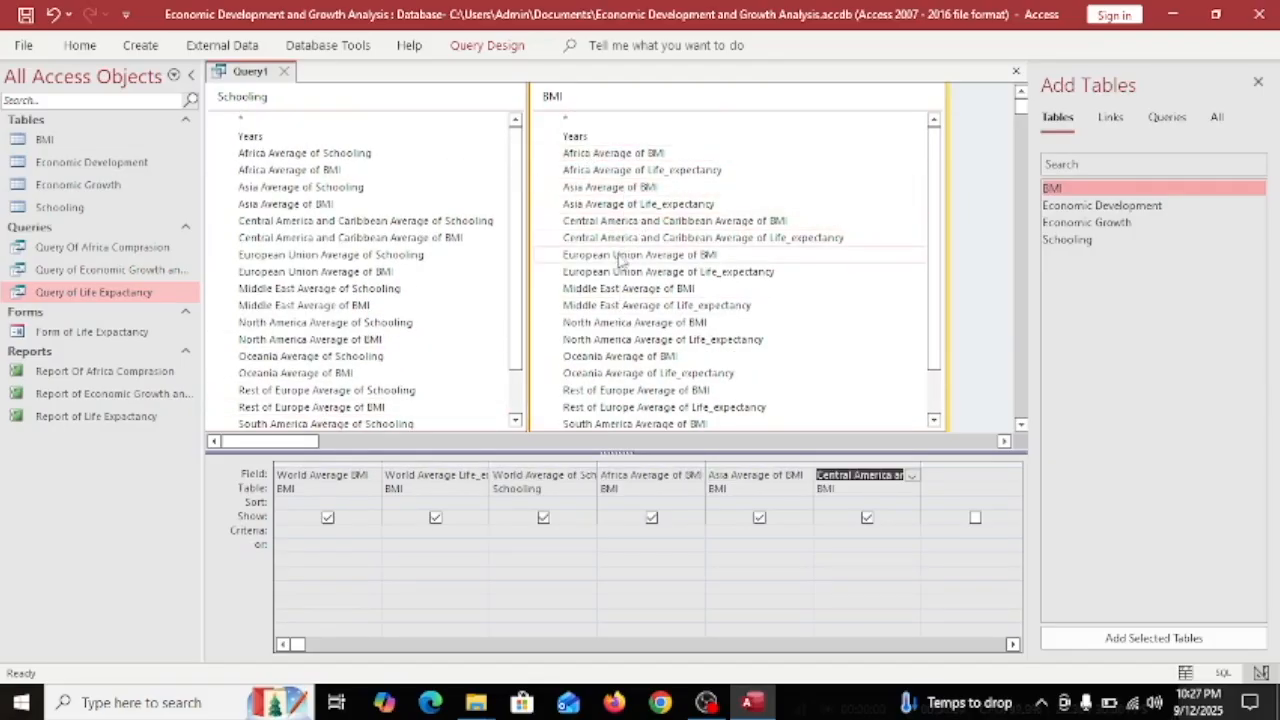
double_click(620, 255)
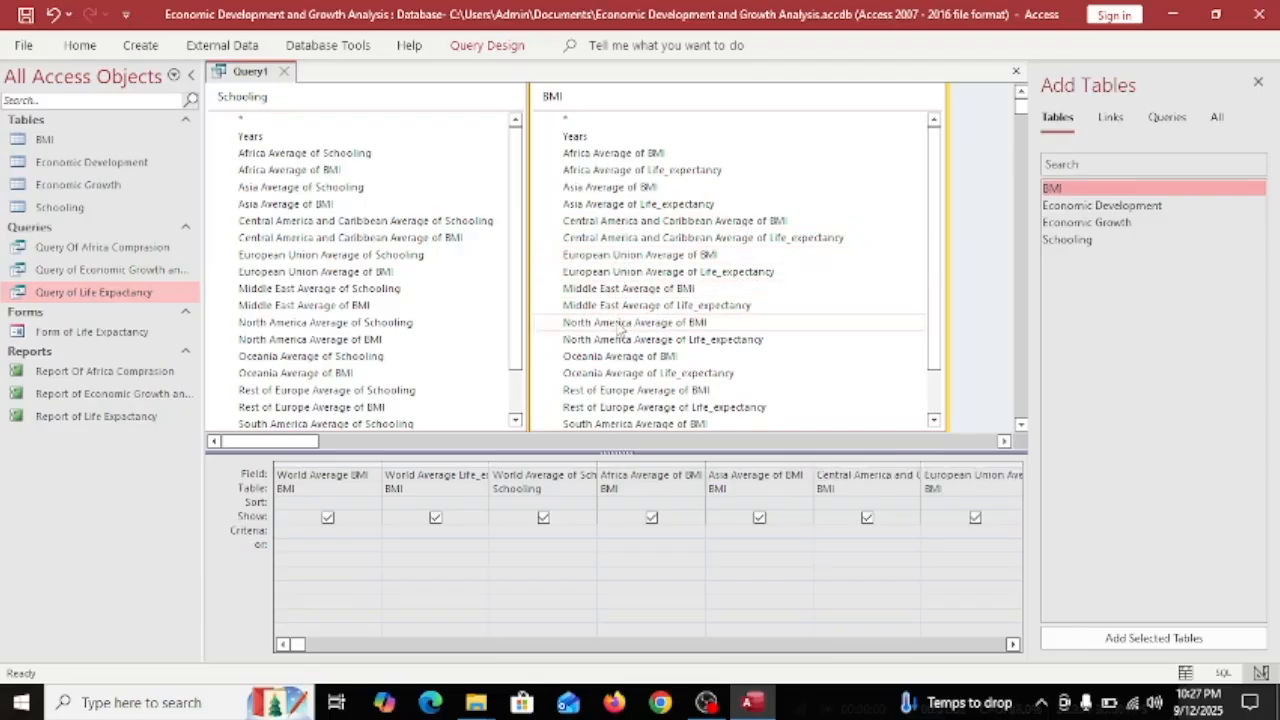
double_click(606, 358)
scroll(605, 366, down, 1)
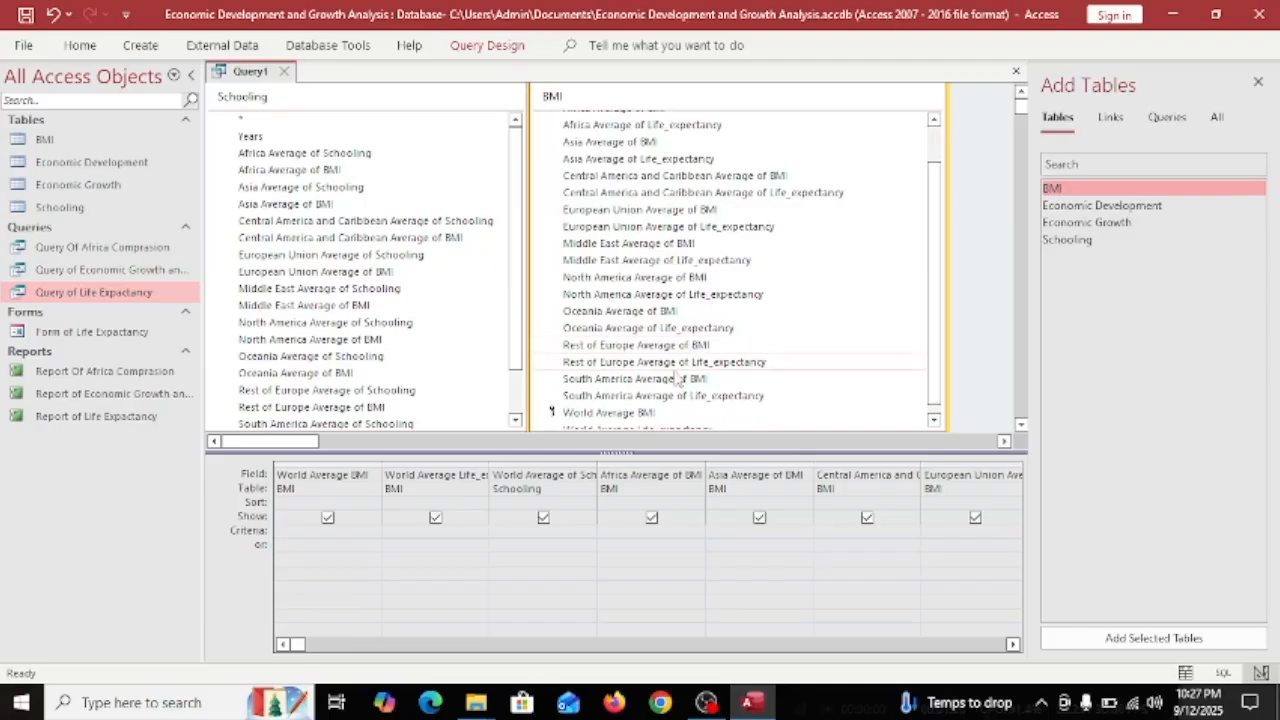
double_click(627, 383)
Scroll through the design grid, clear the selection and close the Add Tables pane.
click(443, 645)
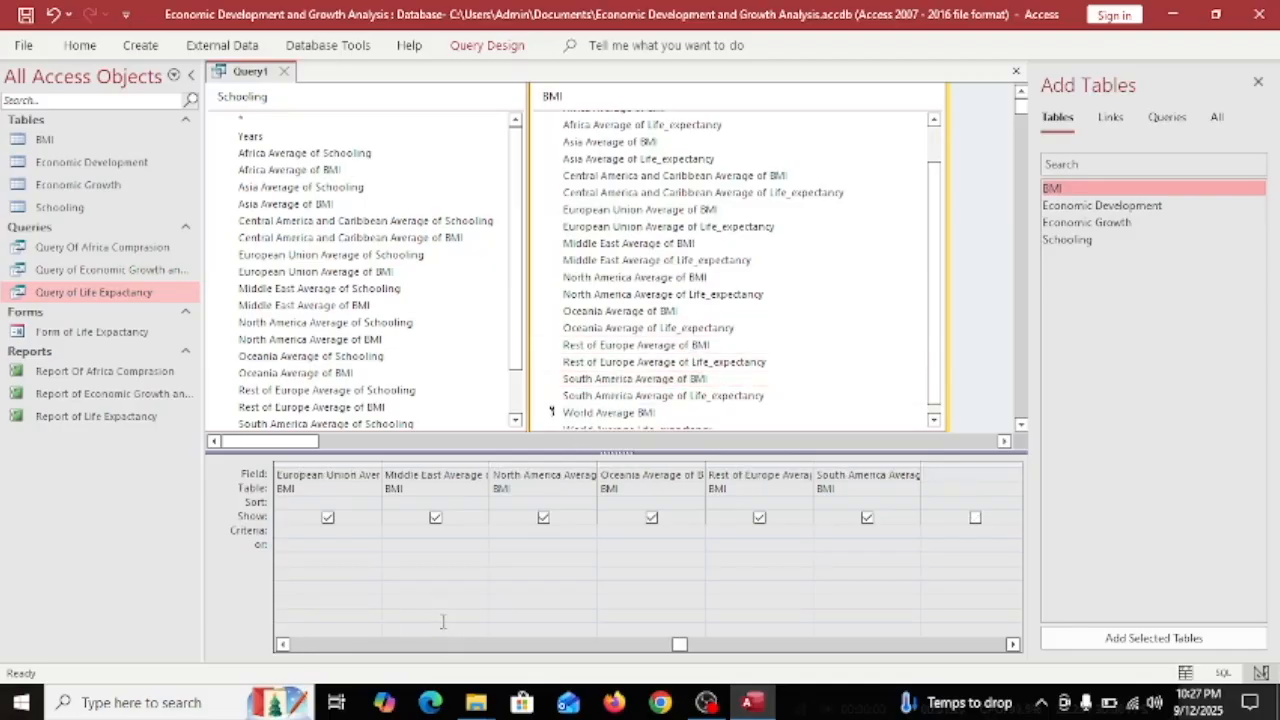
click(386, 646)
click(434, 646)
click(434, 646)
click(943, 490)
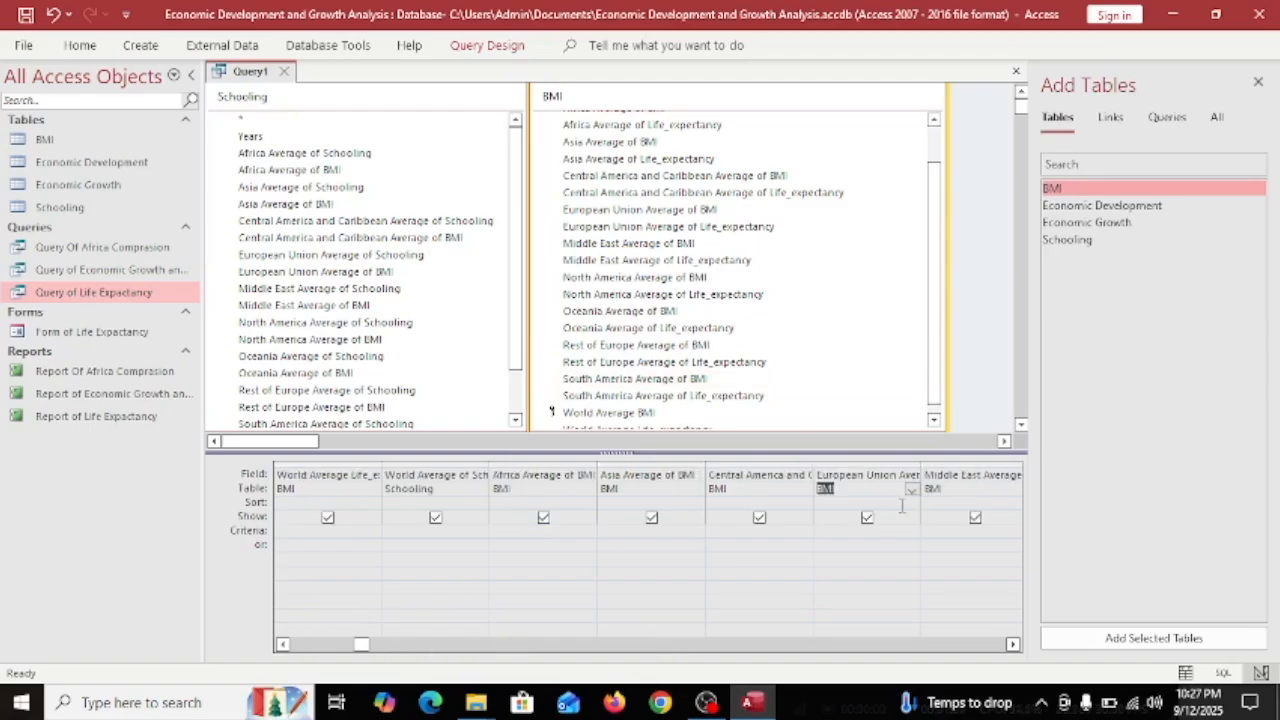
click(970, 242)
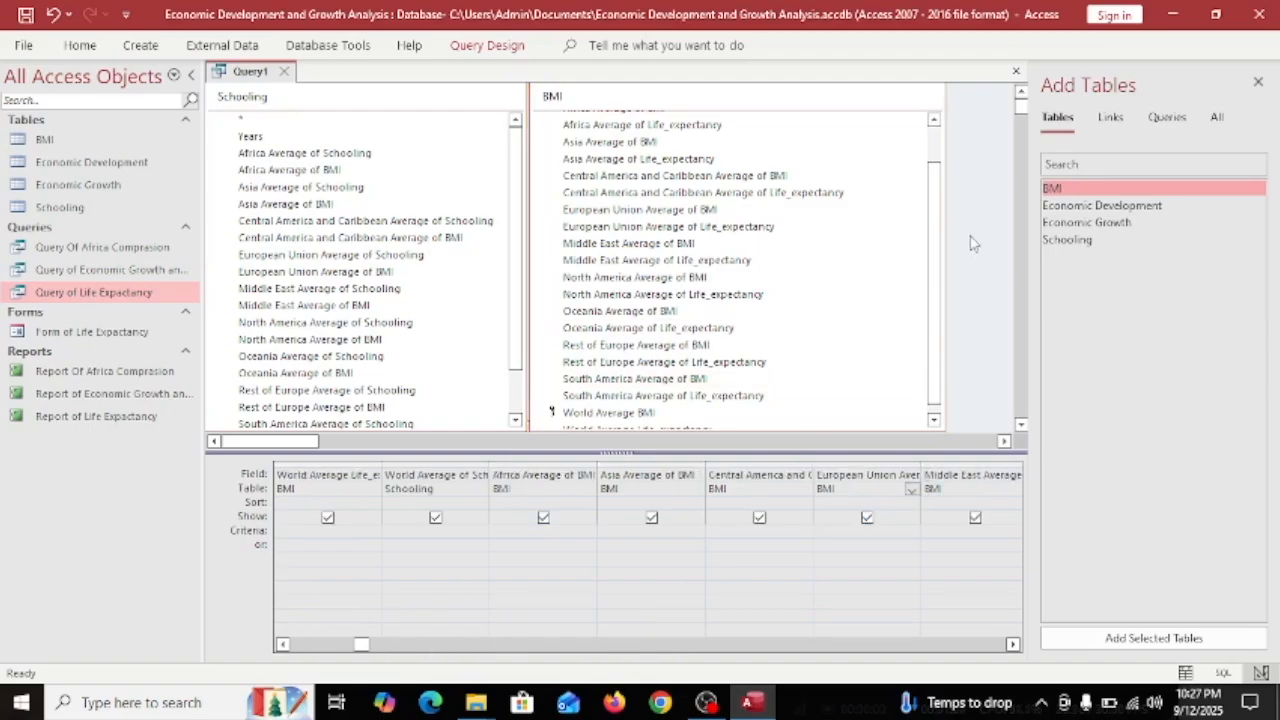
click(1258, 83)
click(487, 45)
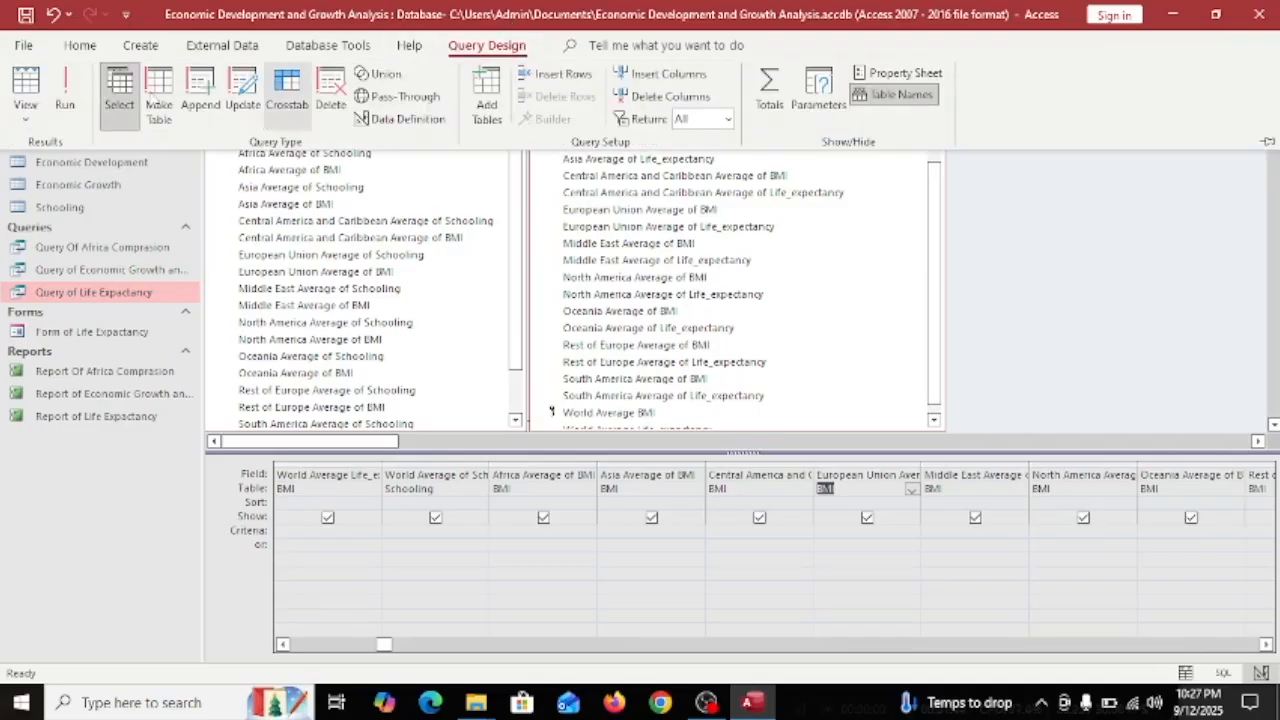
Run the query to view its world and regional average results.
click(64, 97)
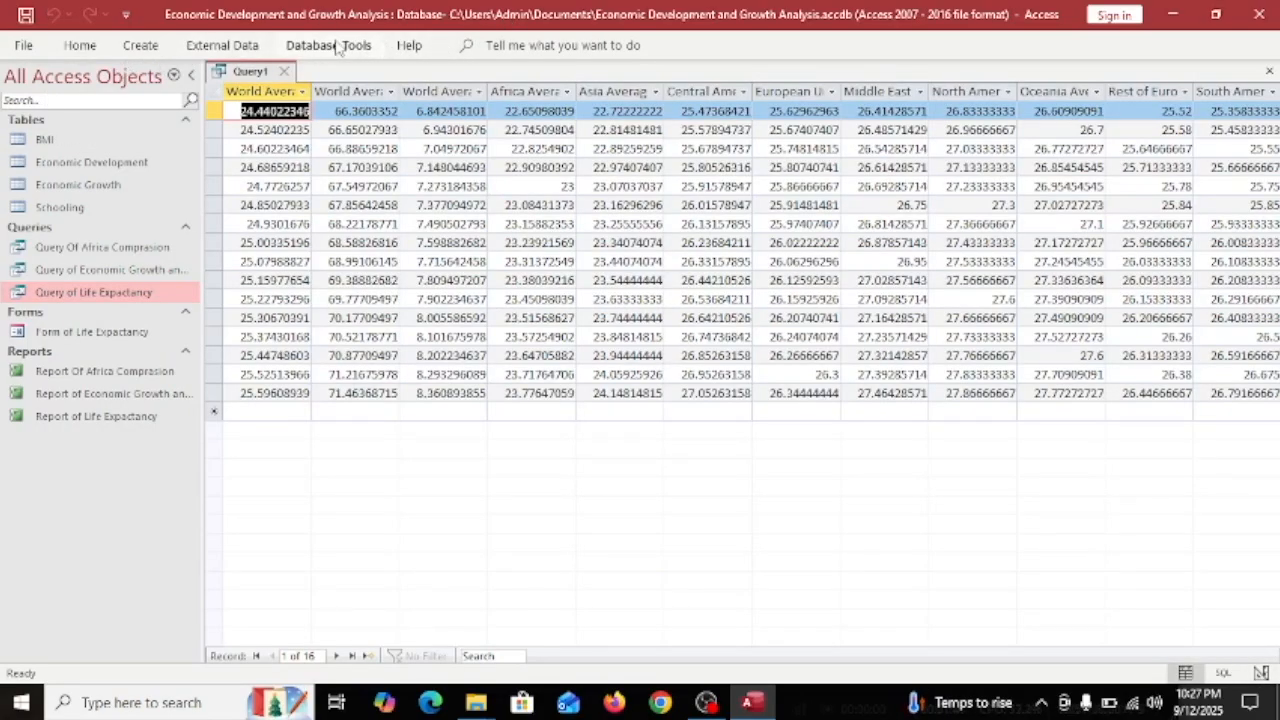
click(222, 45)
click(140, 45)
click(416, 546)
click(405, 45)
click(212, 48)
click(138, 49)
click(74, 48)
click(25, 48)
click(26, 48)
Save the query as 'Query of BMI' and widen the World Average BMI column.
key(ctrl+s)
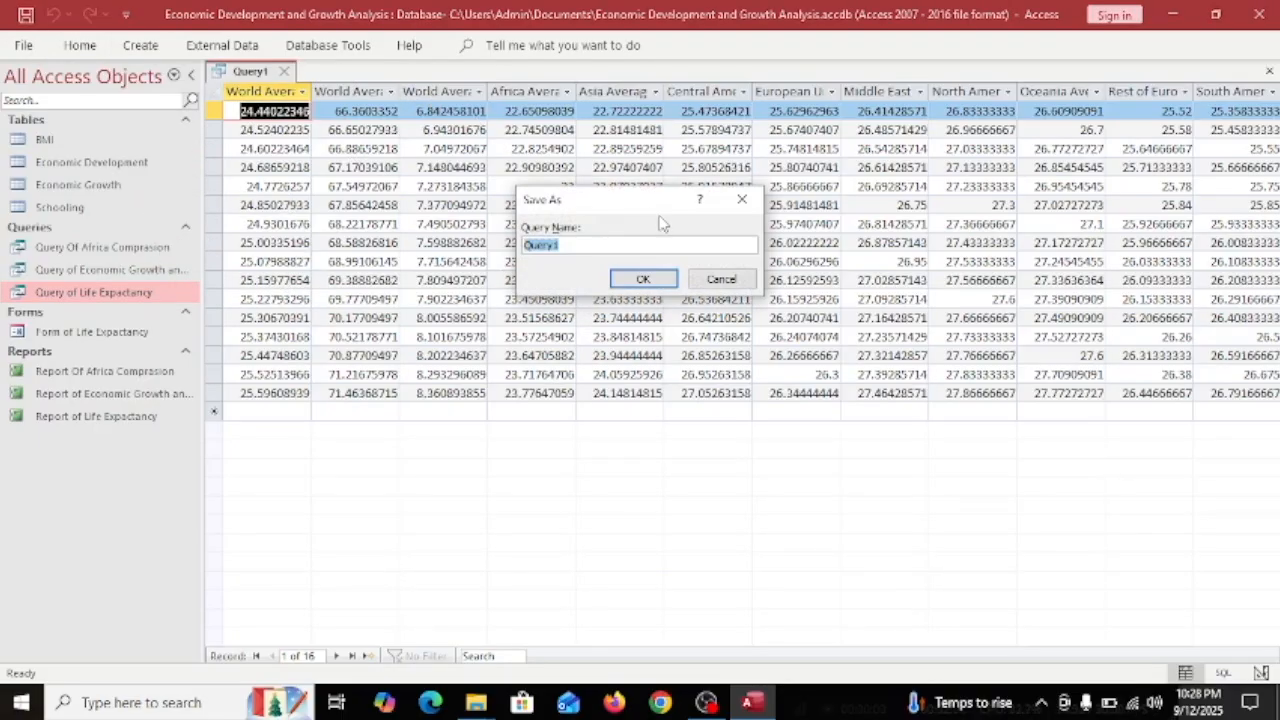
click(606, 243)
text(Query of BMI)
click(643, 278)
drag(311, 91, 352, 91)
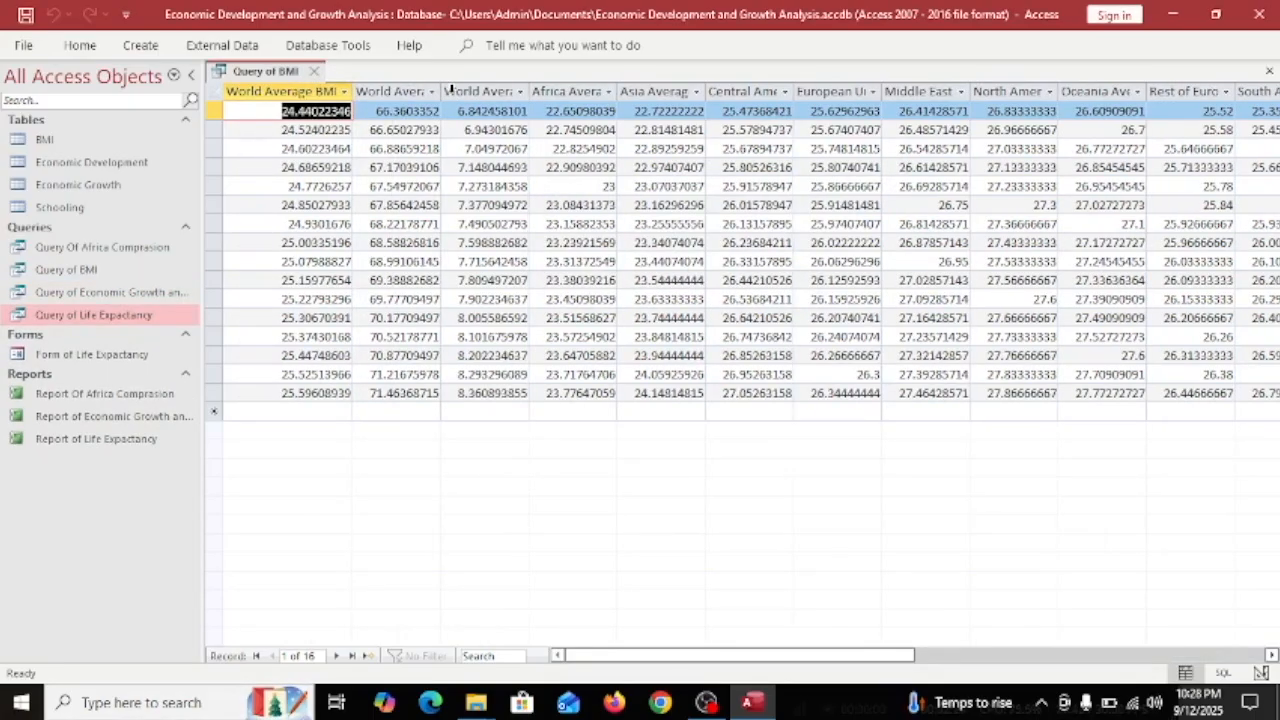
Fit the World Average Life, Schooling, Africa, Asia, Central America and European Union columns to their headings.
double_click(441, 91)
double_click(569, 91)
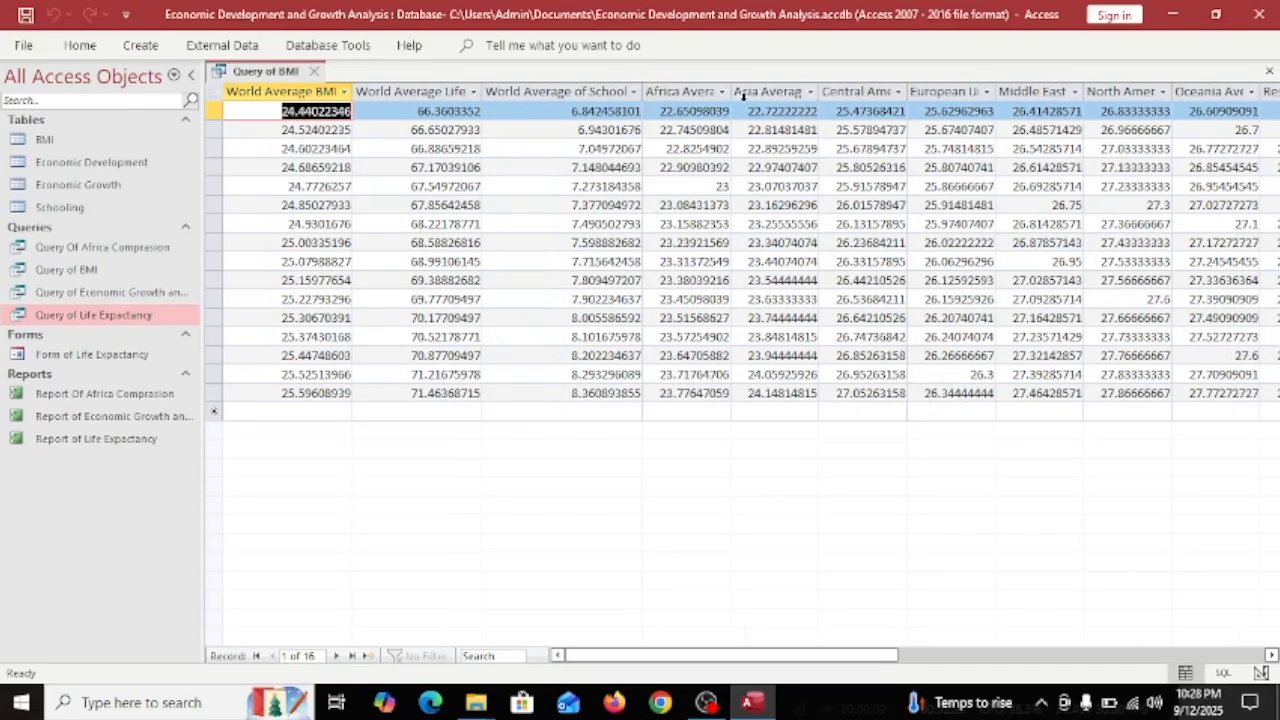
double_click(741, 91)
drag(681, 655, 719, 655)
double_click(746, 91)
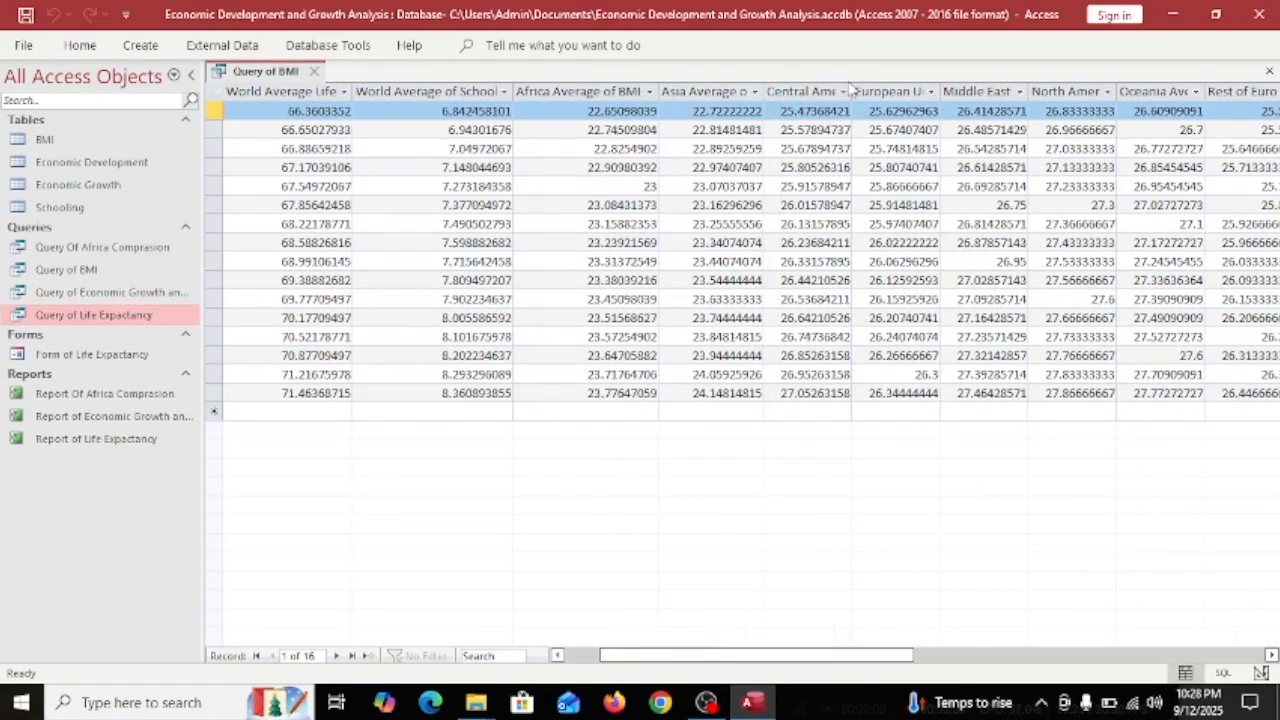
double_click(853, 91)
double_click(980, 91)
Widen the Middle East, North America, Rest of Europe and South America columns, then return to the datasheet start.
scroll(840, 320, right, 3)
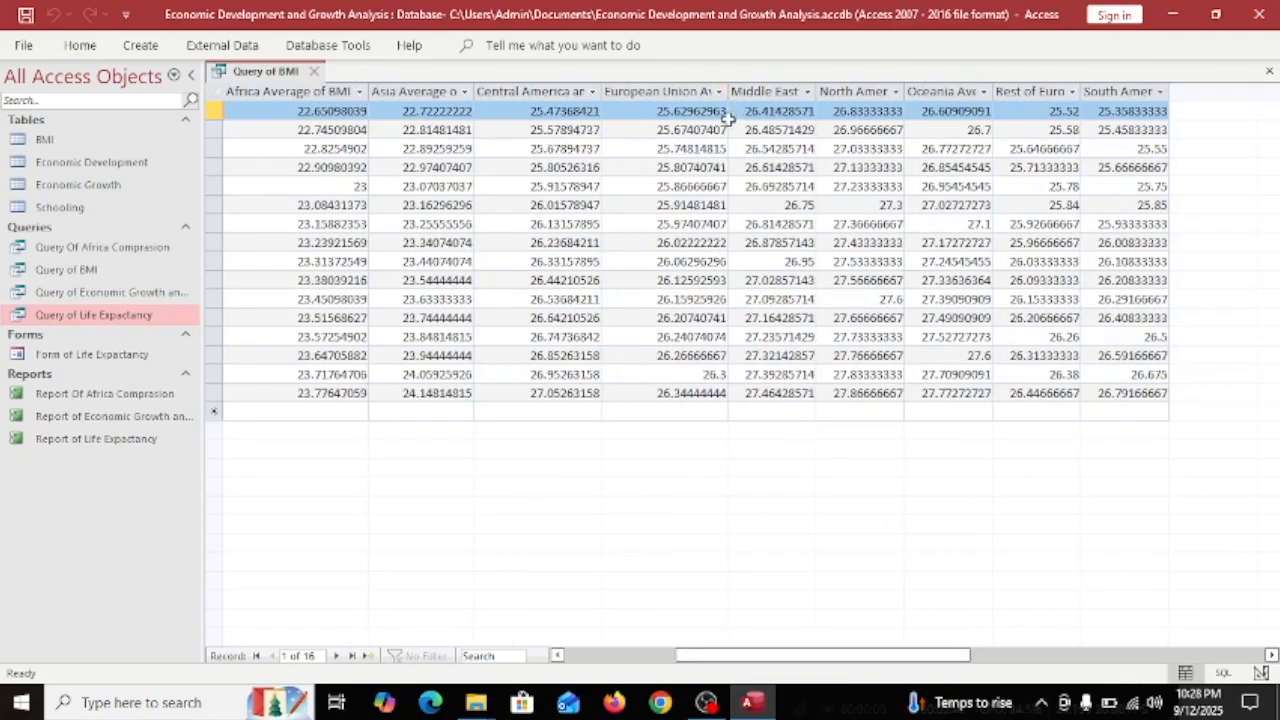
double_click(730, 91)
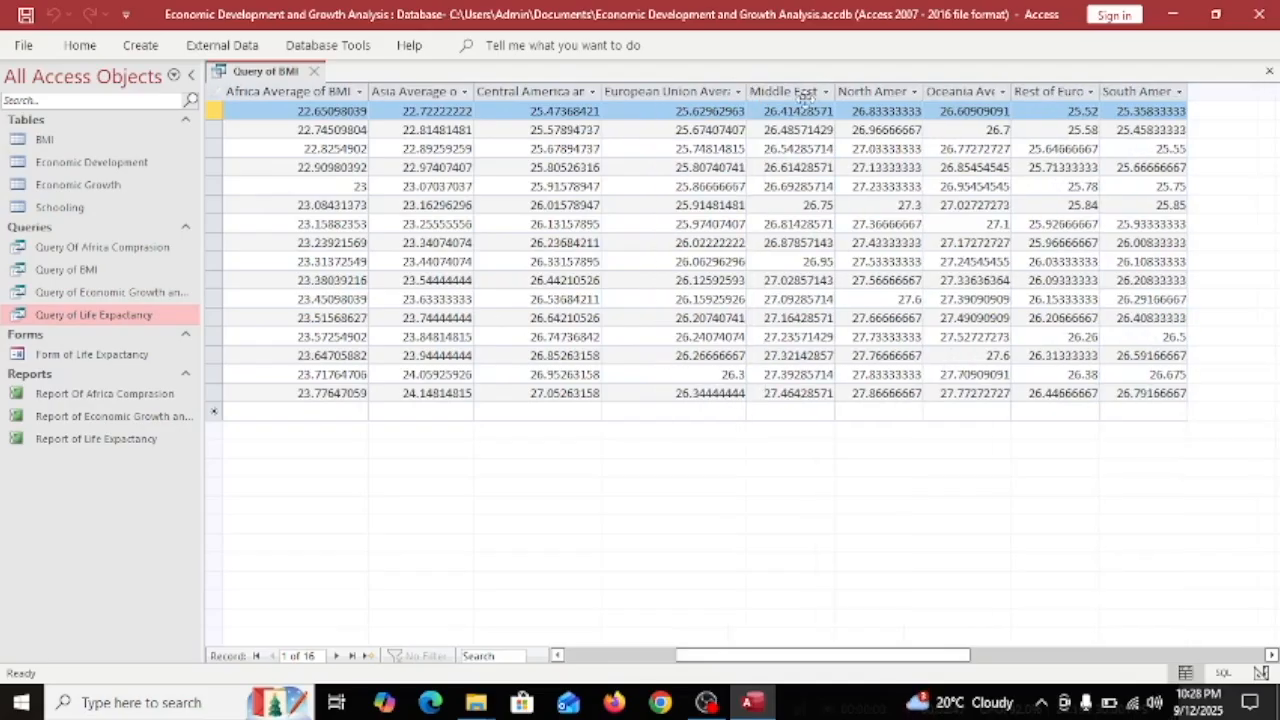
double_click(833, 91)
drag(1051, 91, 1020, 91)
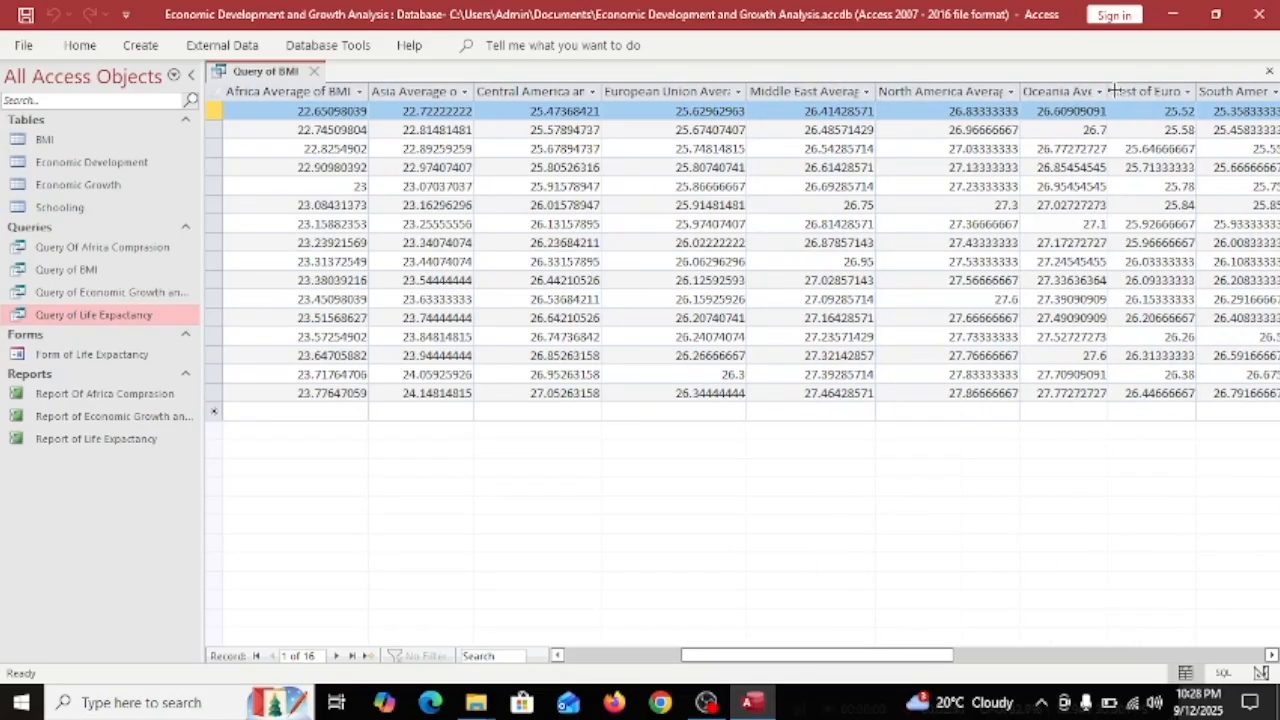
drag(1107, 91, 1174, 91)
scroll(816, 655, right, 3)
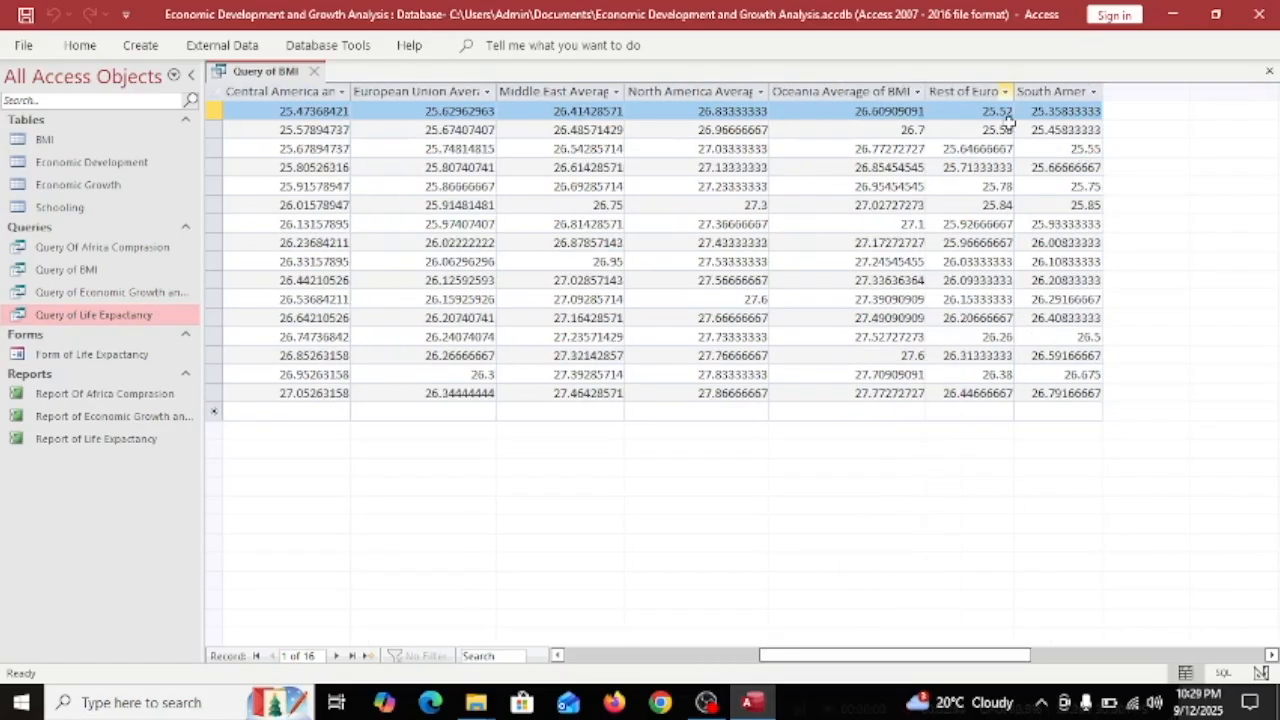
drag(1013, 91, 1052, 91)
drag(1141, 91, 1188, 91)
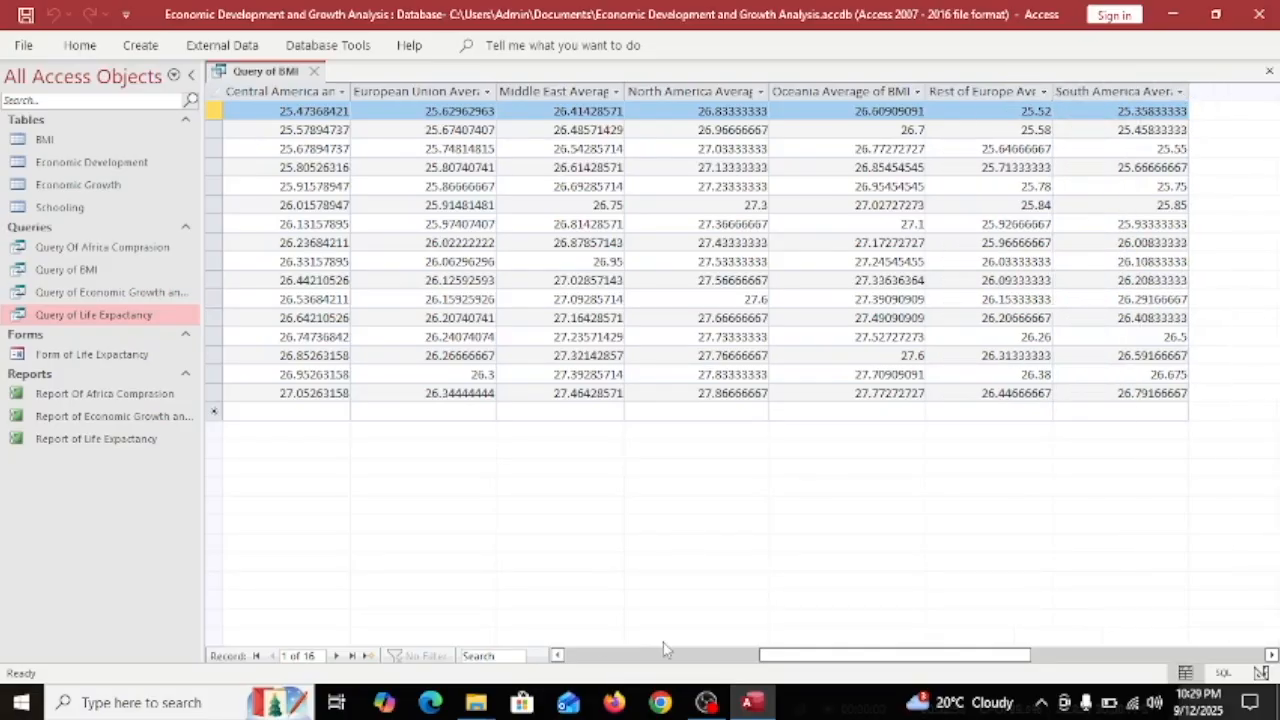
key(Home)
click(598, 242)
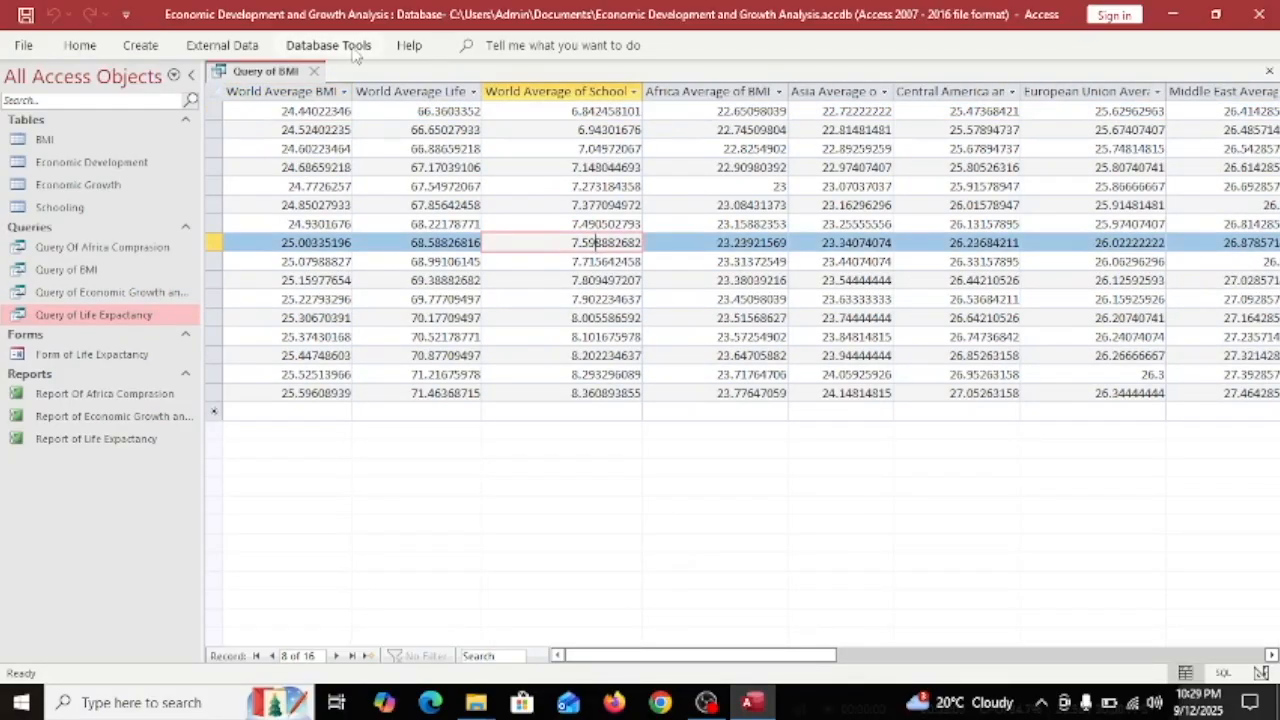
Dismiss a syntax error from the World Average BMI filter menu and select the Africa BMI values.
click(343, 91)
key(Return)
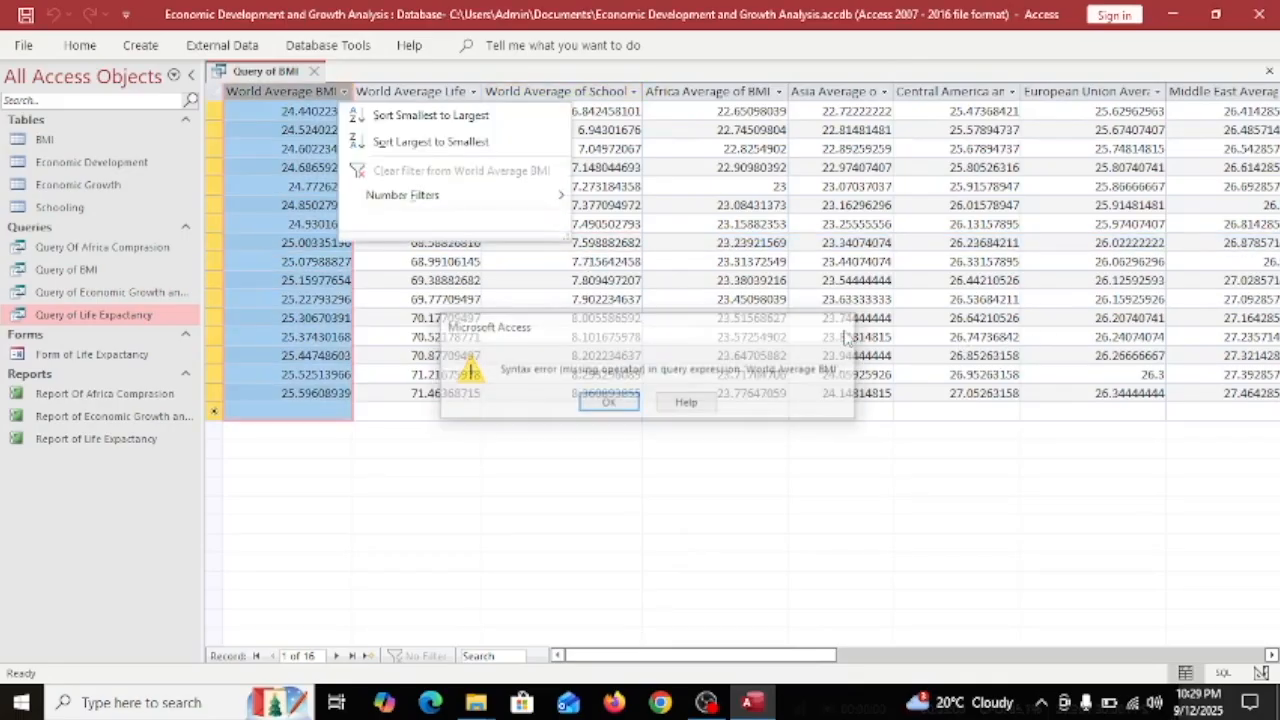
key(Escape)
click(472, 356)
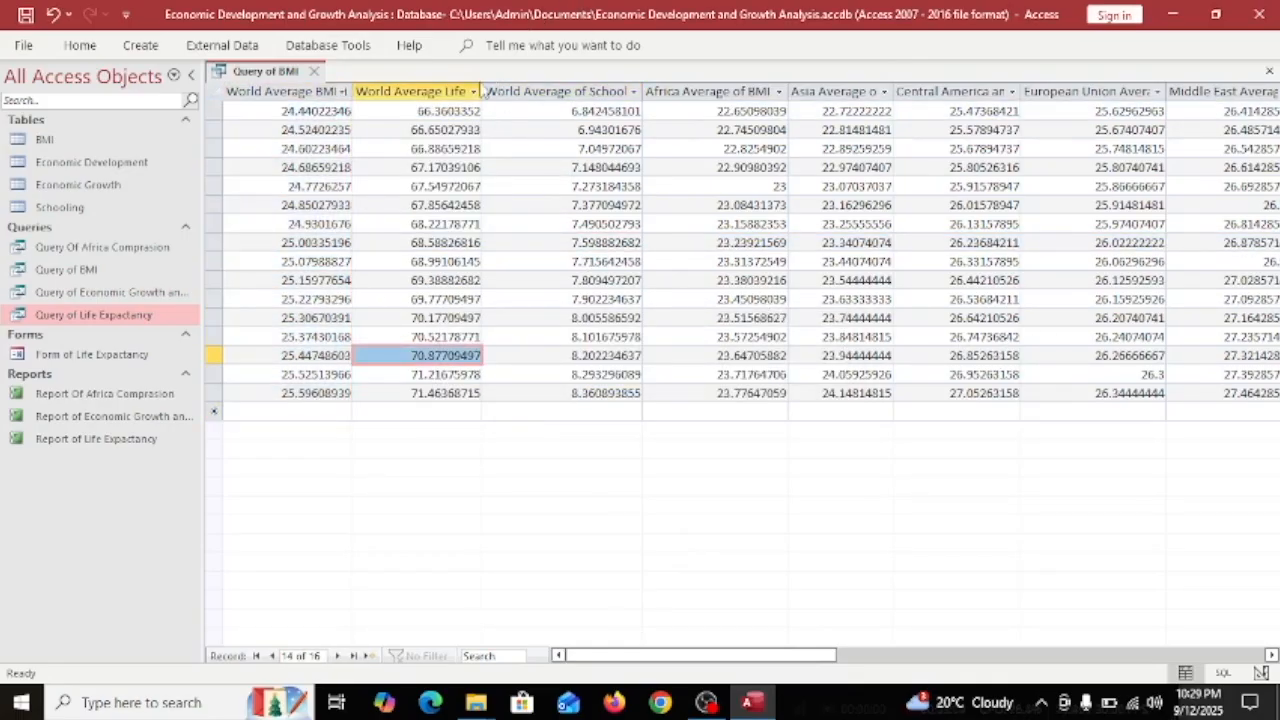
drag(400, 130, 391, 370)
drag(740, 657, 651, 638)
drag(283, 114, 352, 111)
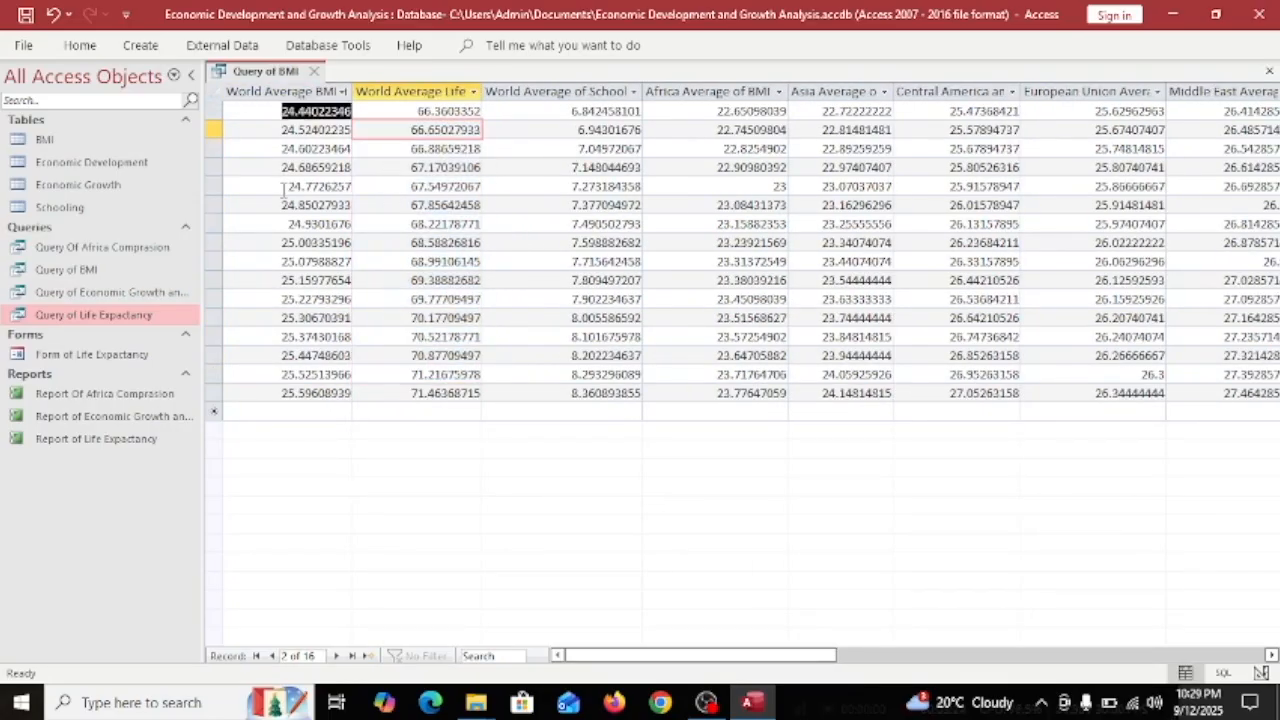
click(606, 411)
drag(706, 392, 712, 111)
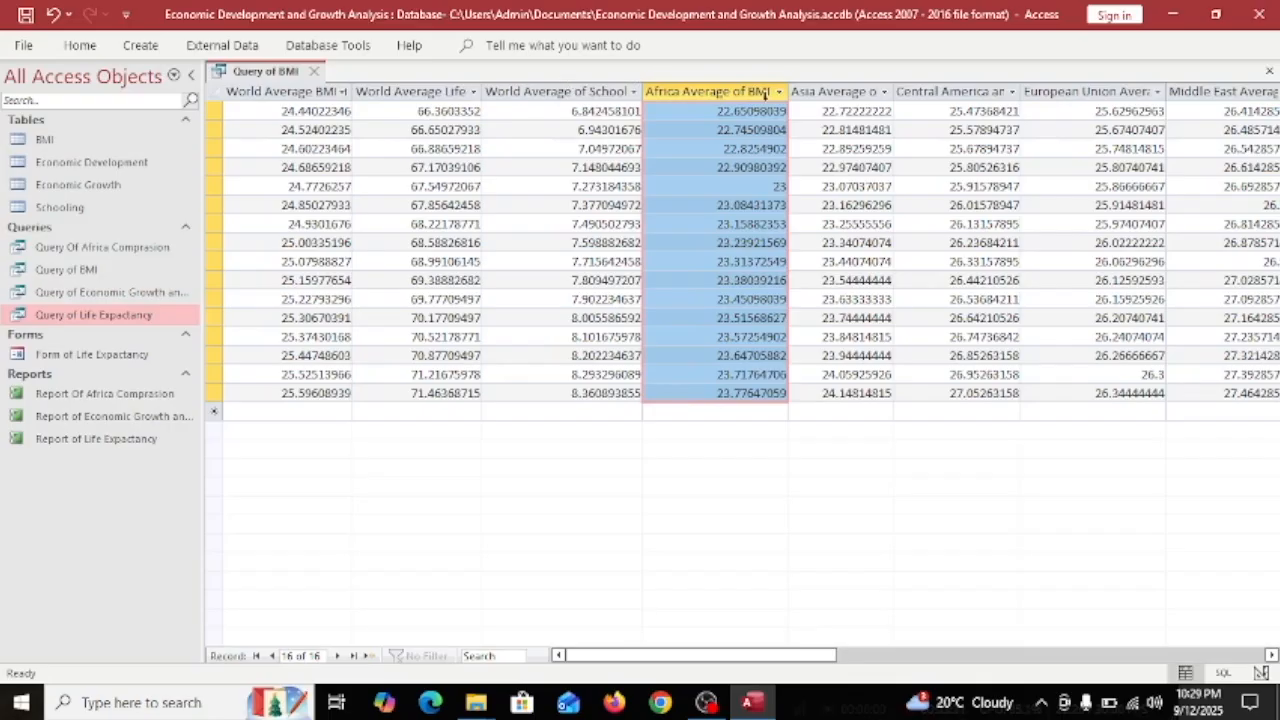
Sort Africa Average of BMI ascending and filter it to values between 23 and 23.5.
click(788, 91)
click(780, 93)
click(848, 326)
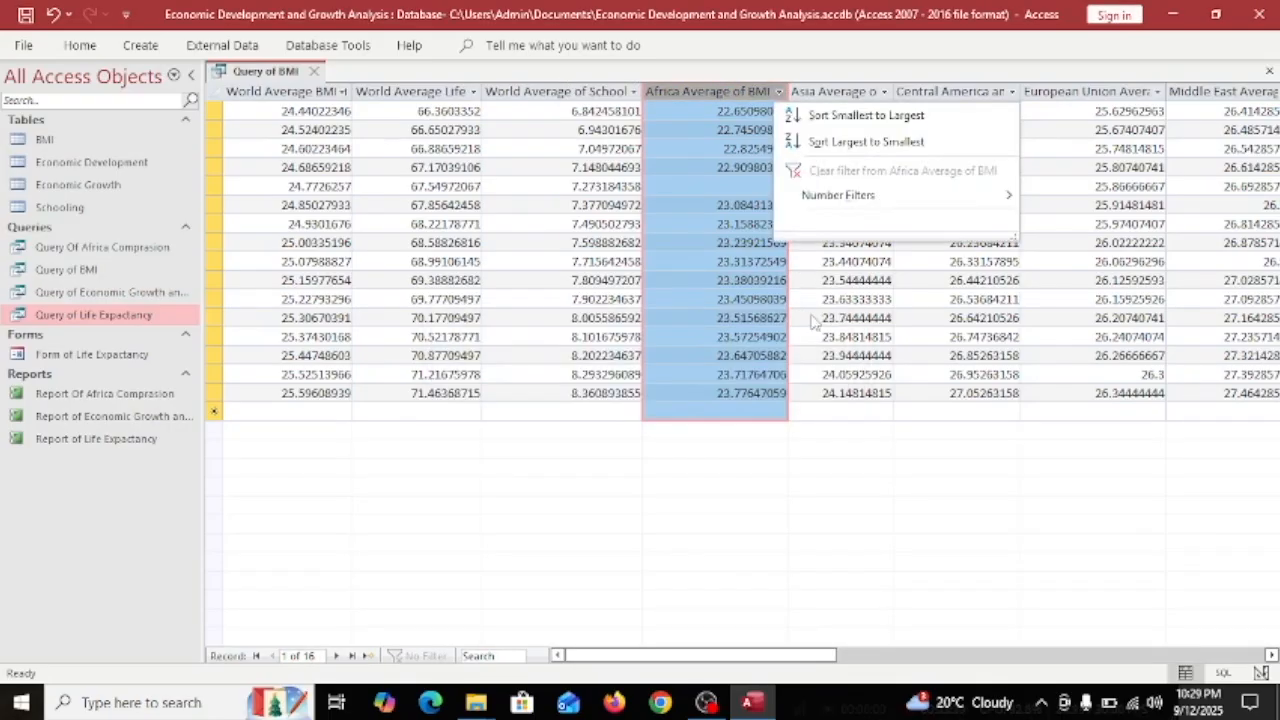
click(866, 115)
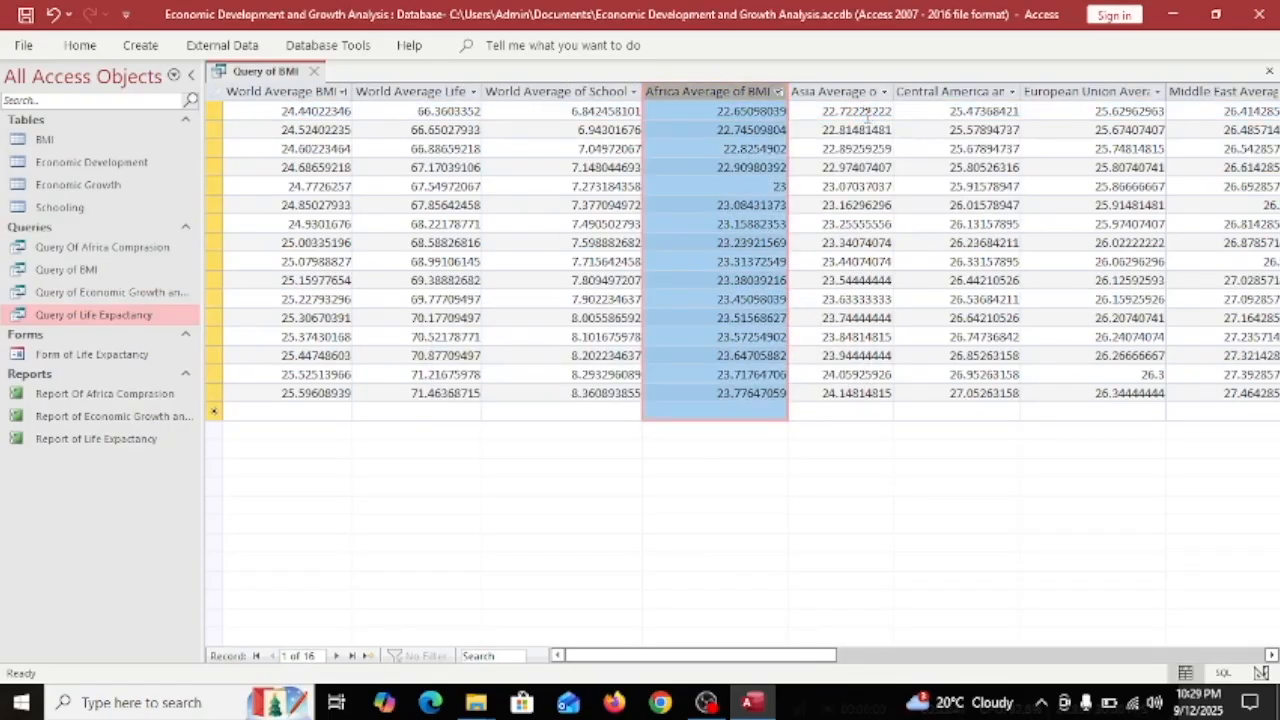
click(779, 92)
click(608, 402)
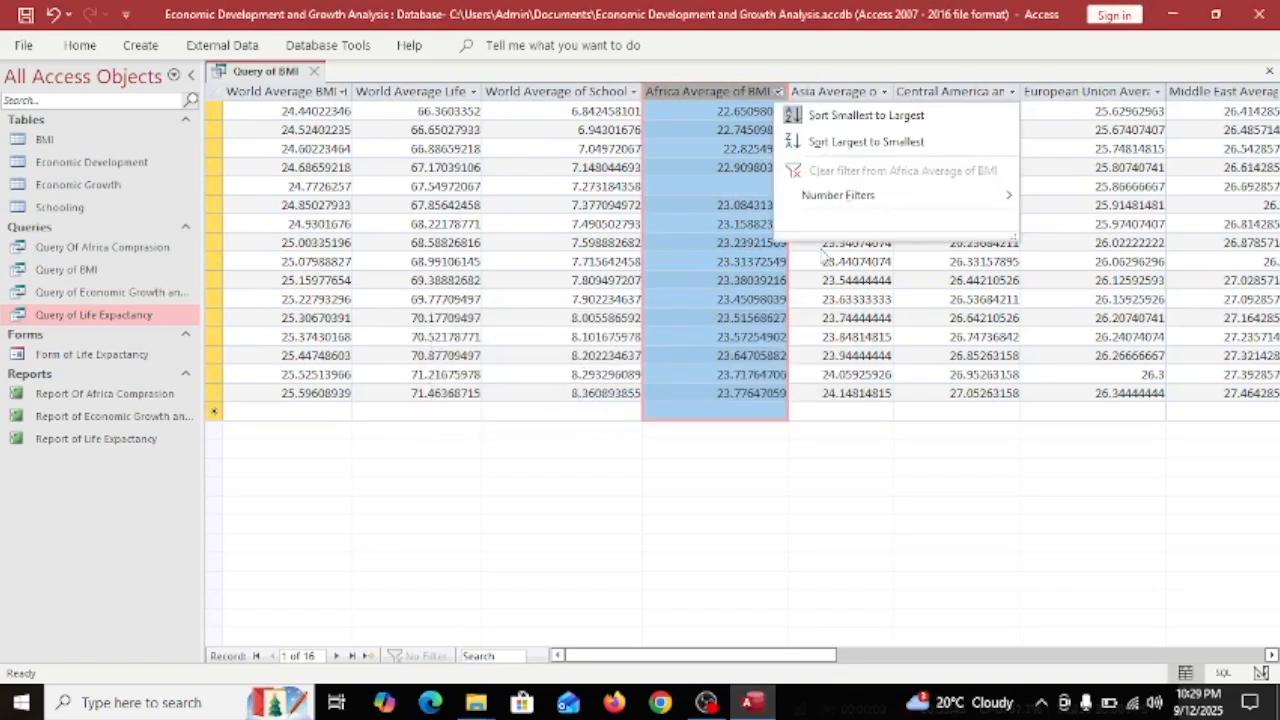
mouse_move(850, 195)
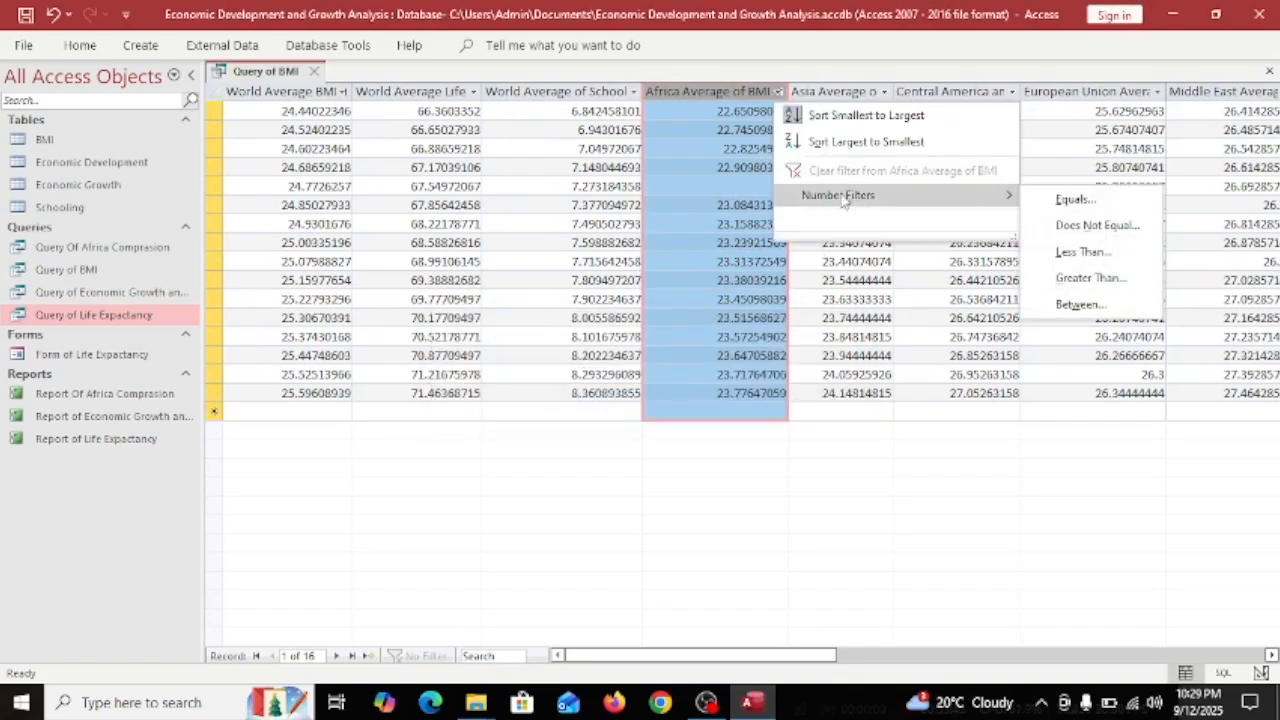
click(1073, 305)
text(23)
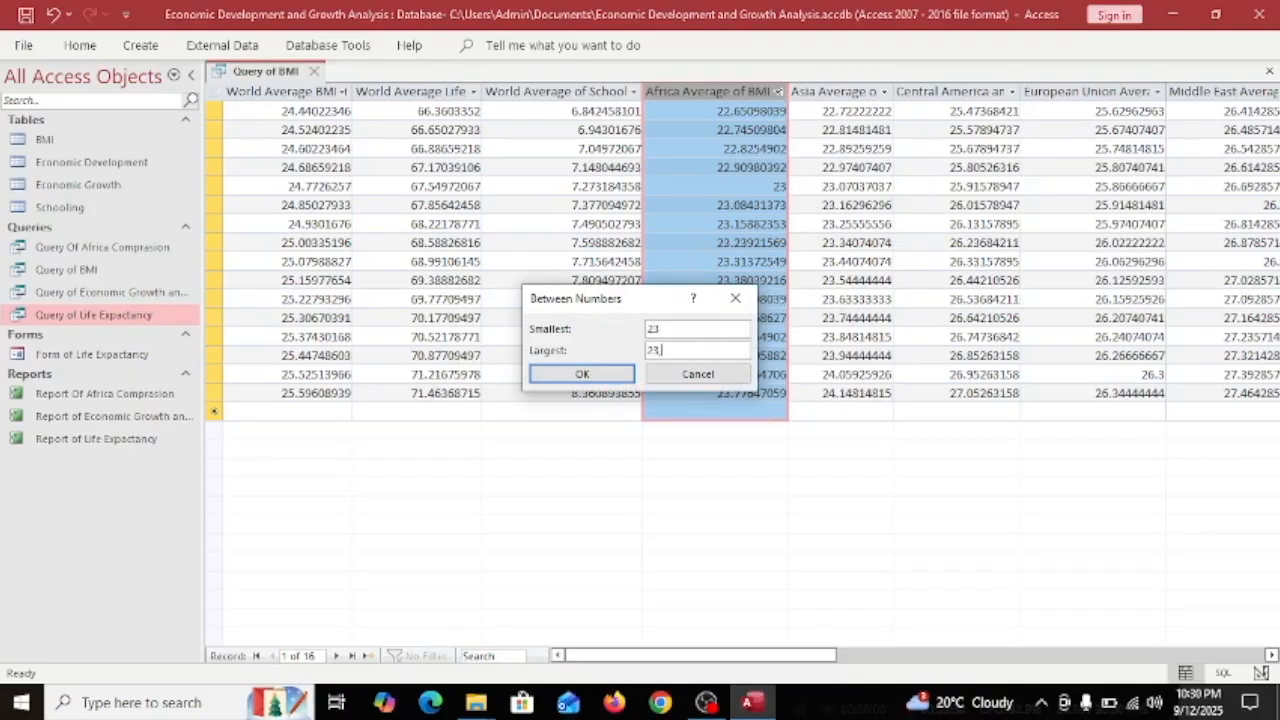
text(23.5)
click(584, 374)
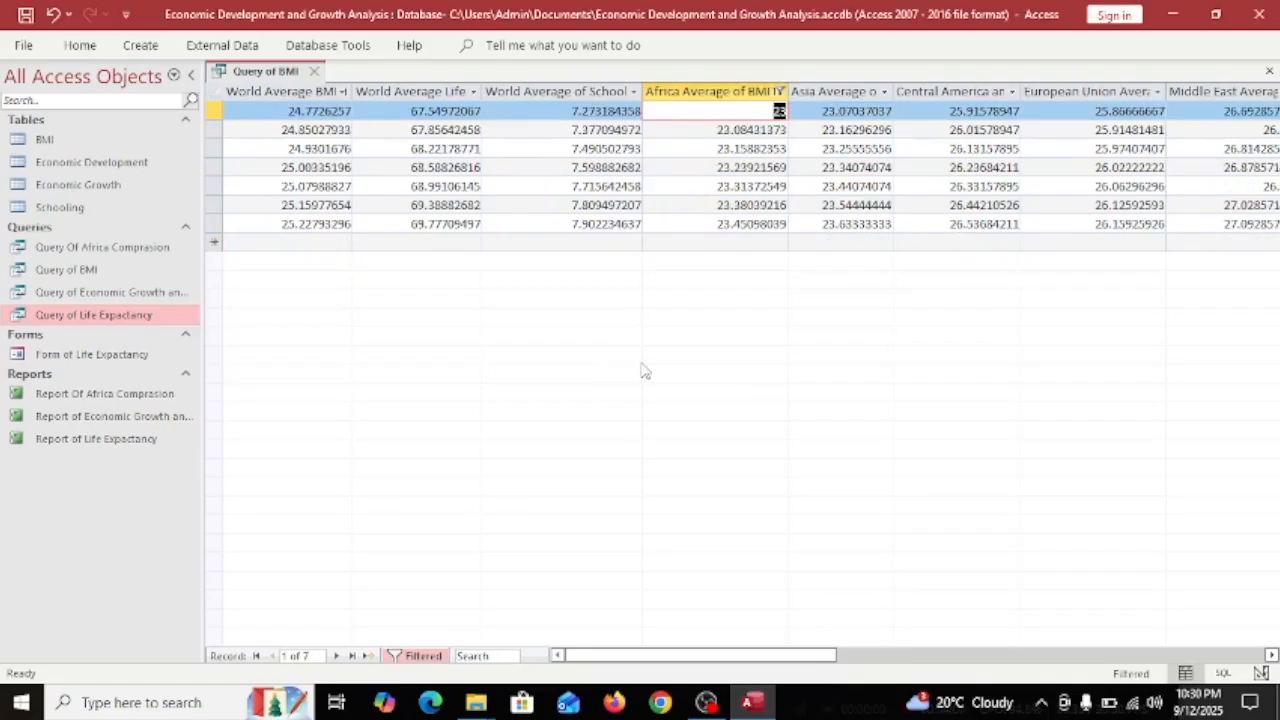
Select the Asia and Africa BMI columns, opening and closing the Asia filter menu.
click(686, 240)
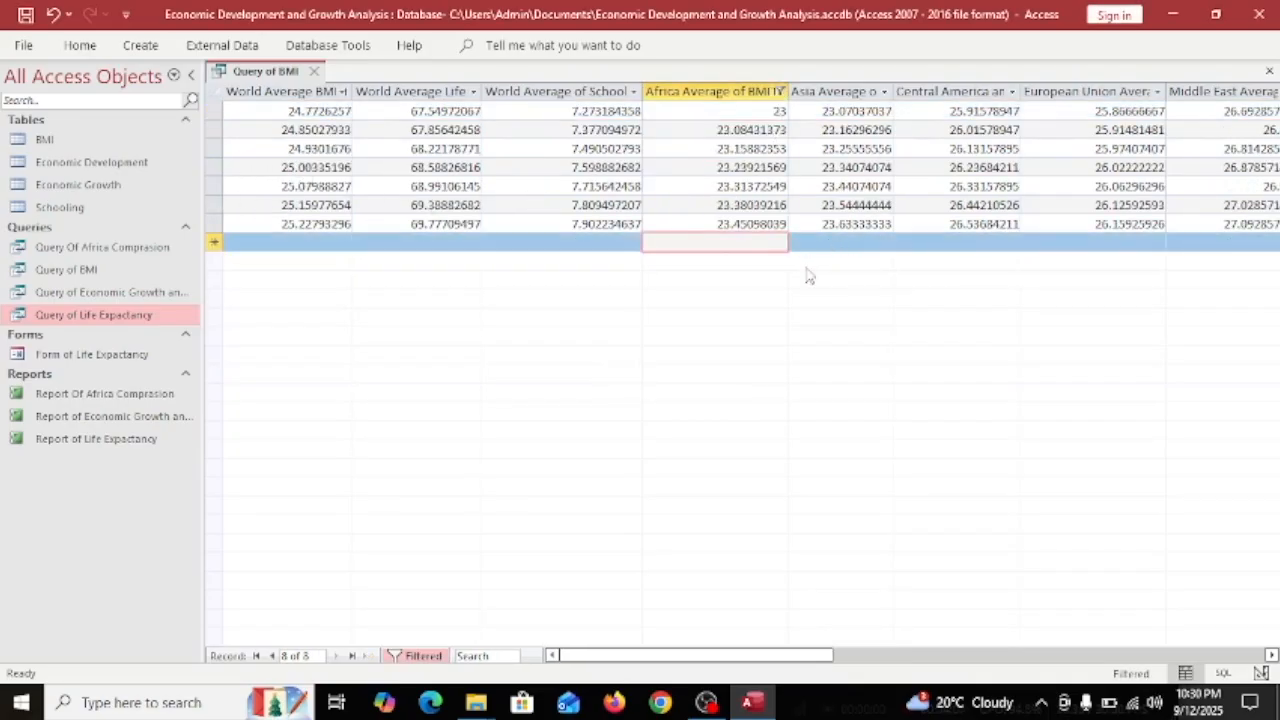
drag(672, 655, 757, 657)
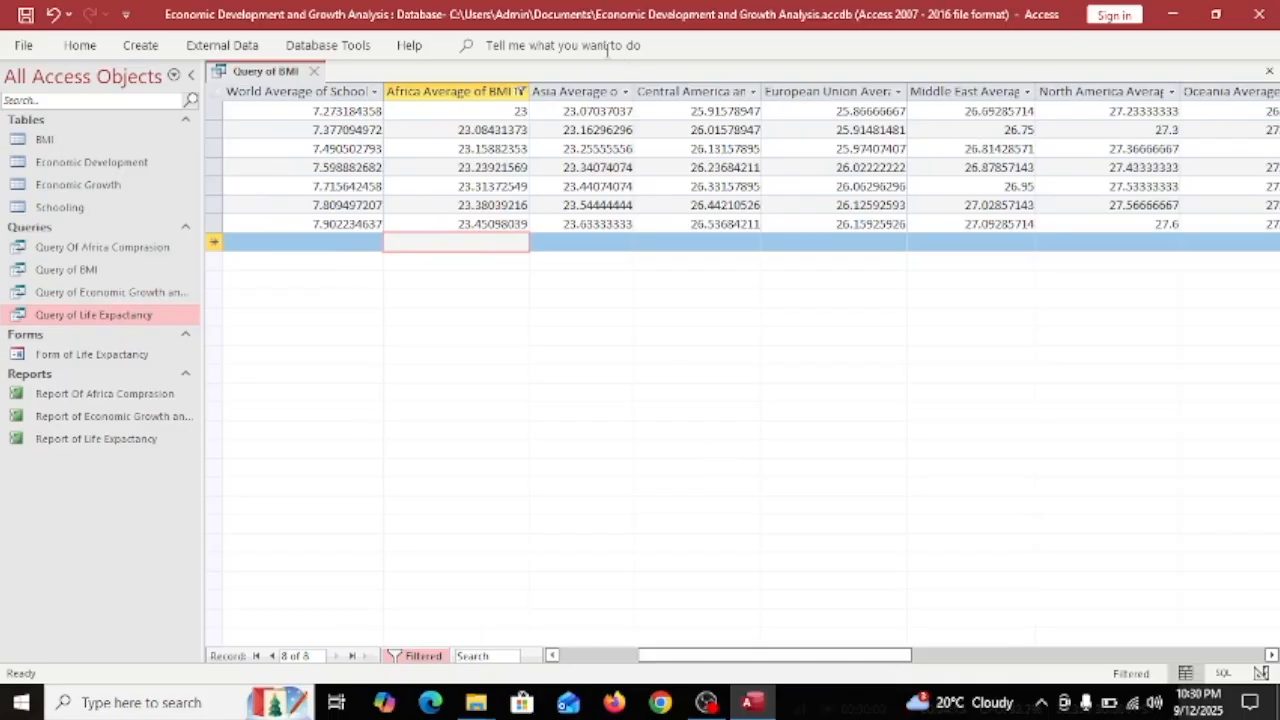
click(572, 90)
click(473, 90)
click(625, 91)
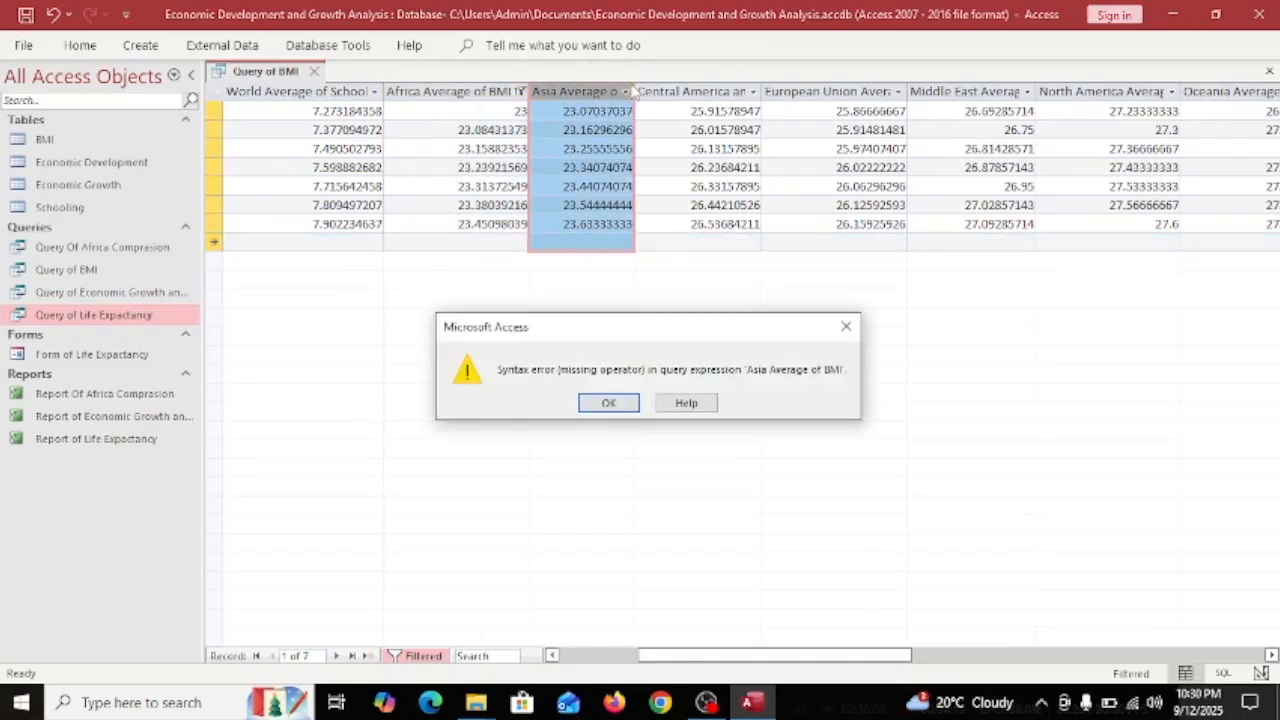
click(846, 327)
click(694, 92)
Select each remaining regional column in turn, from Central America through South America.
click(700, 91)
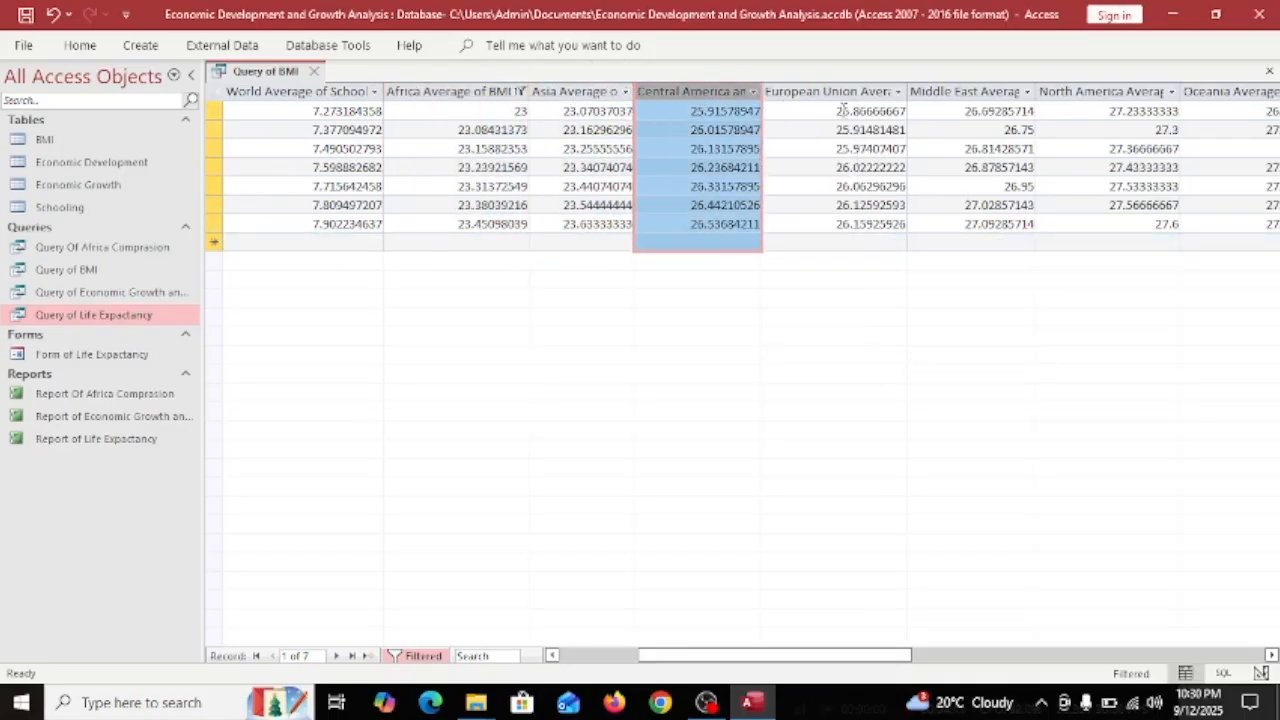
click(854, 92)
click(955, 91)
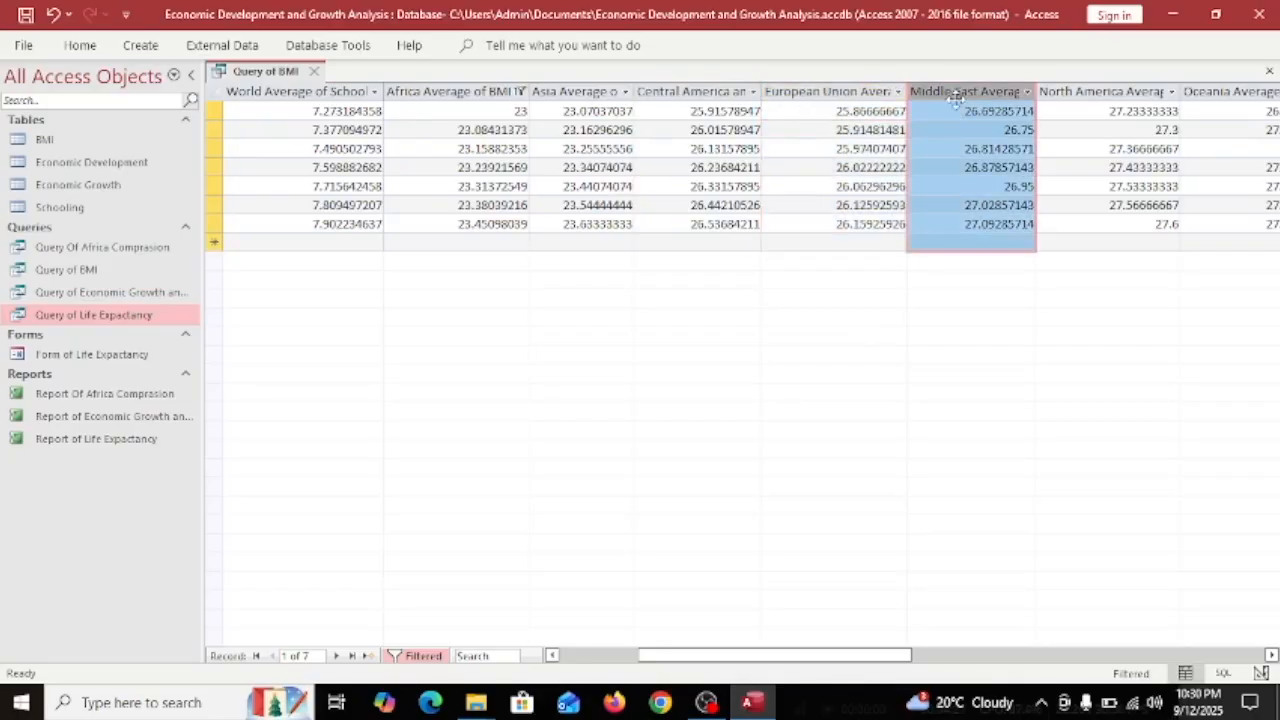
drag(703, 656, 820, 658)
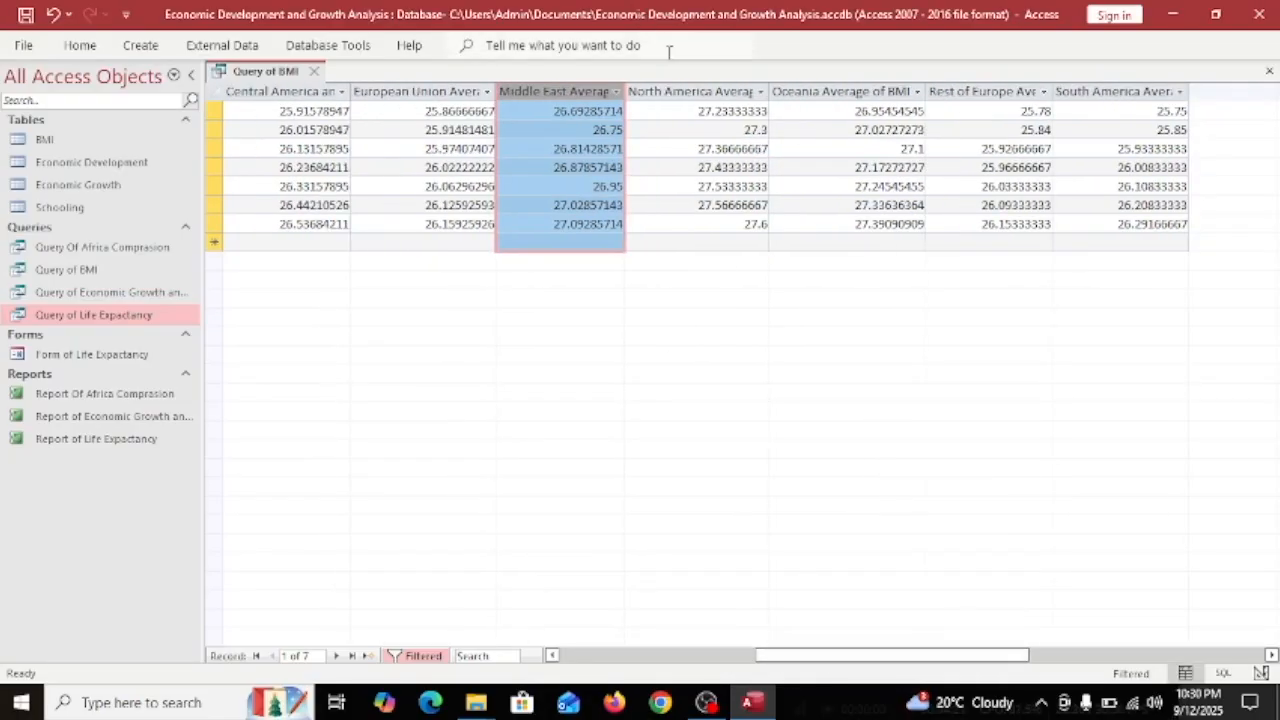
click(676, 95)
click(861, 95)
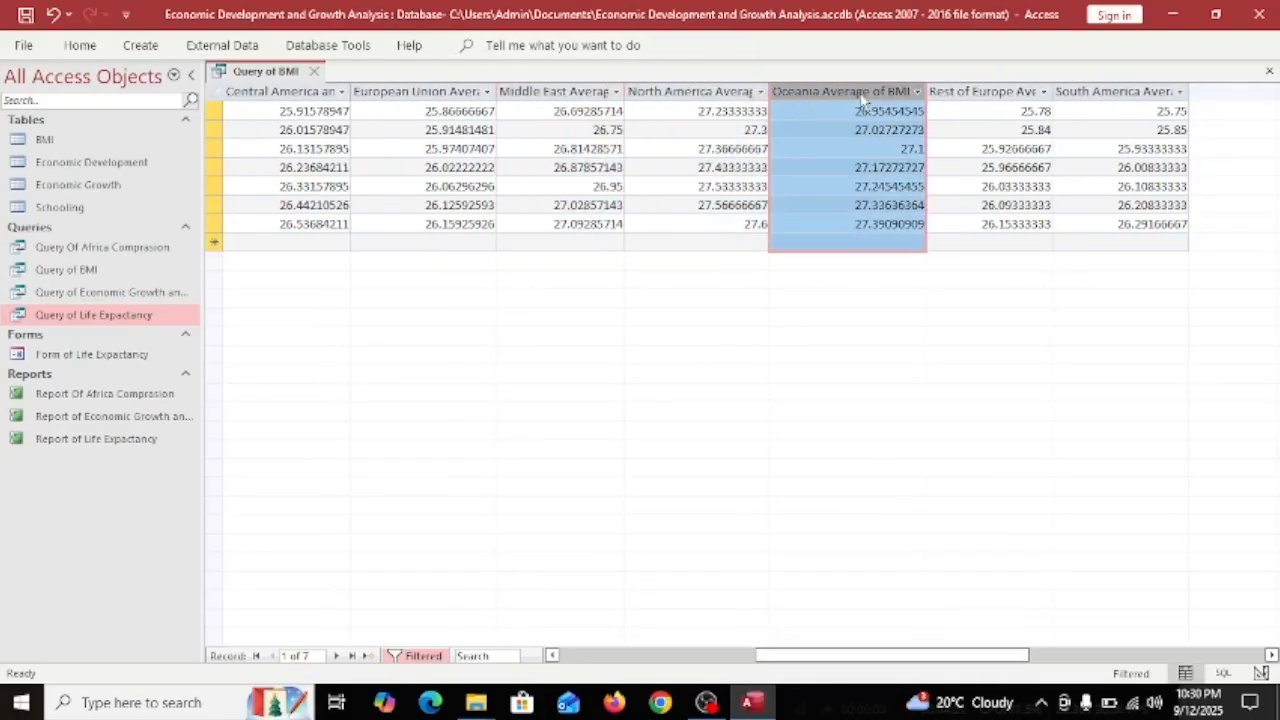
click(1015, 88)
click(1105, 92)
click(600, 656)
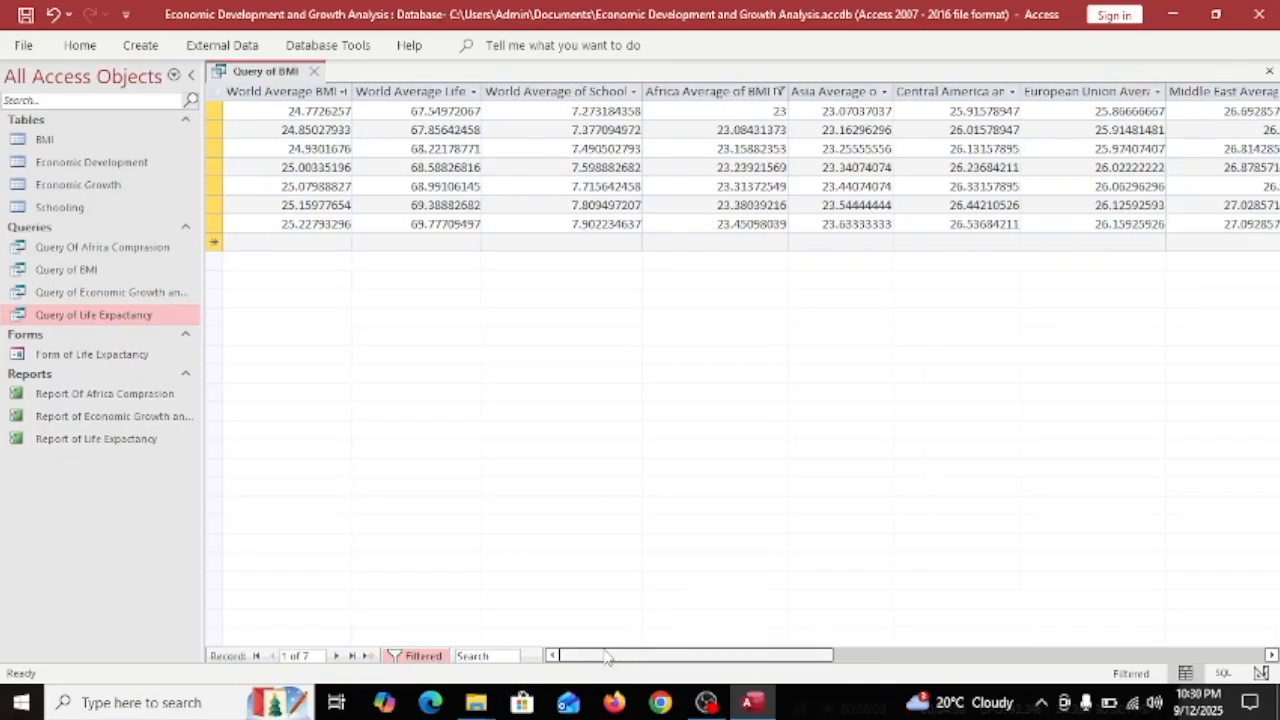
Sort World Average Life from largest to smallest.
click(478, 92)
key(Return)
click(511, 111)
click(478, 92)
click(612, 403)
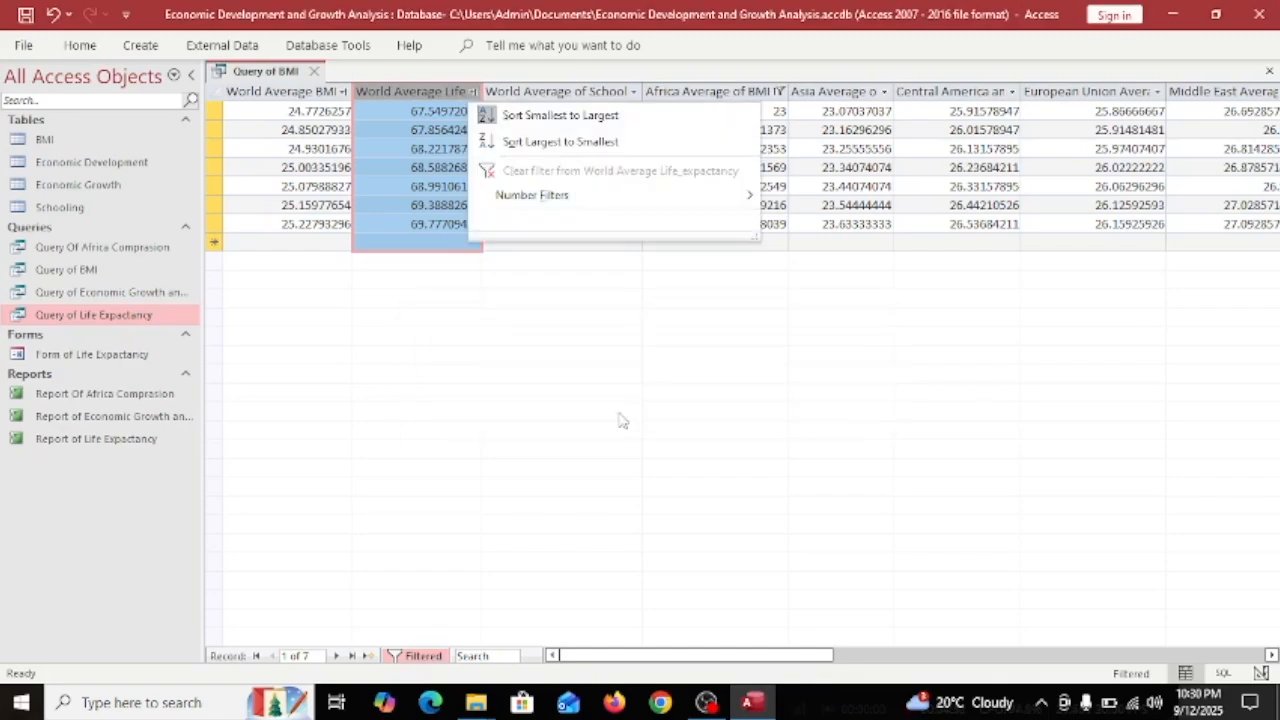
click(522, 140)
Inspect the sorted results, selecting BMI and Life values in rows 1, 2 and 7.
click(276, 128)
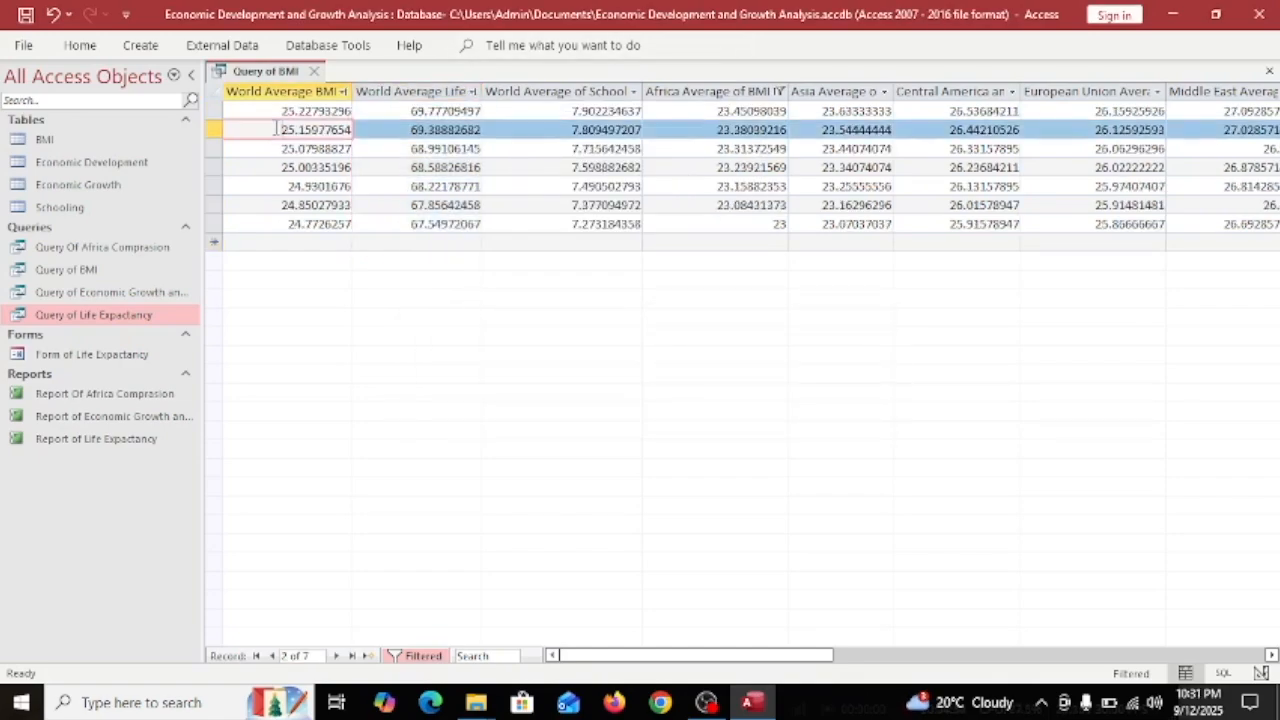
click(466, 226)
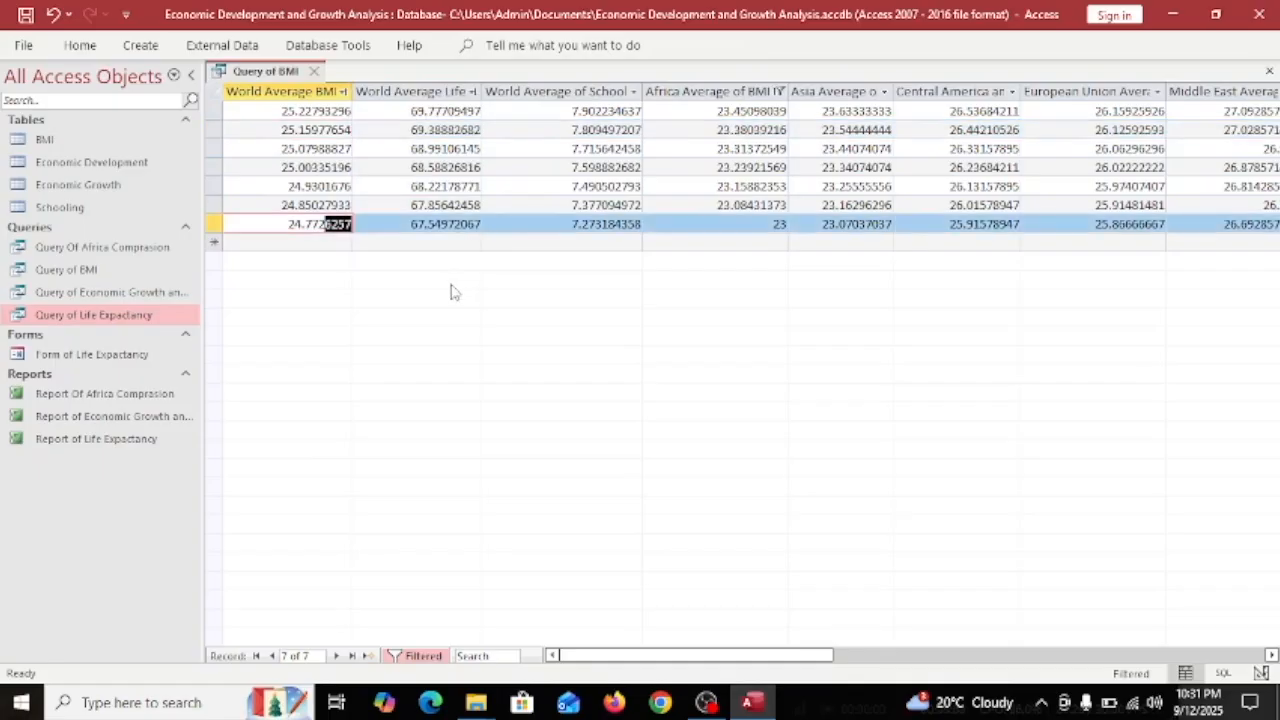
drag(284, 232, 413, 230)
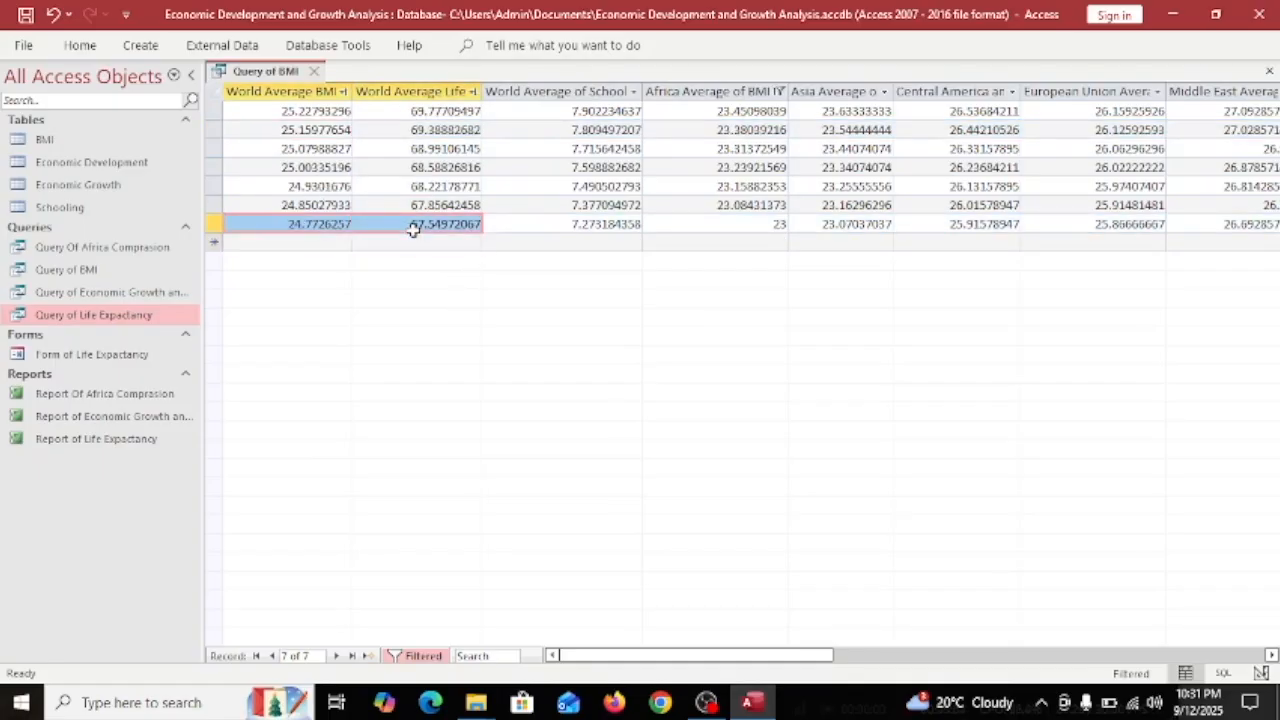
click(240, 92)
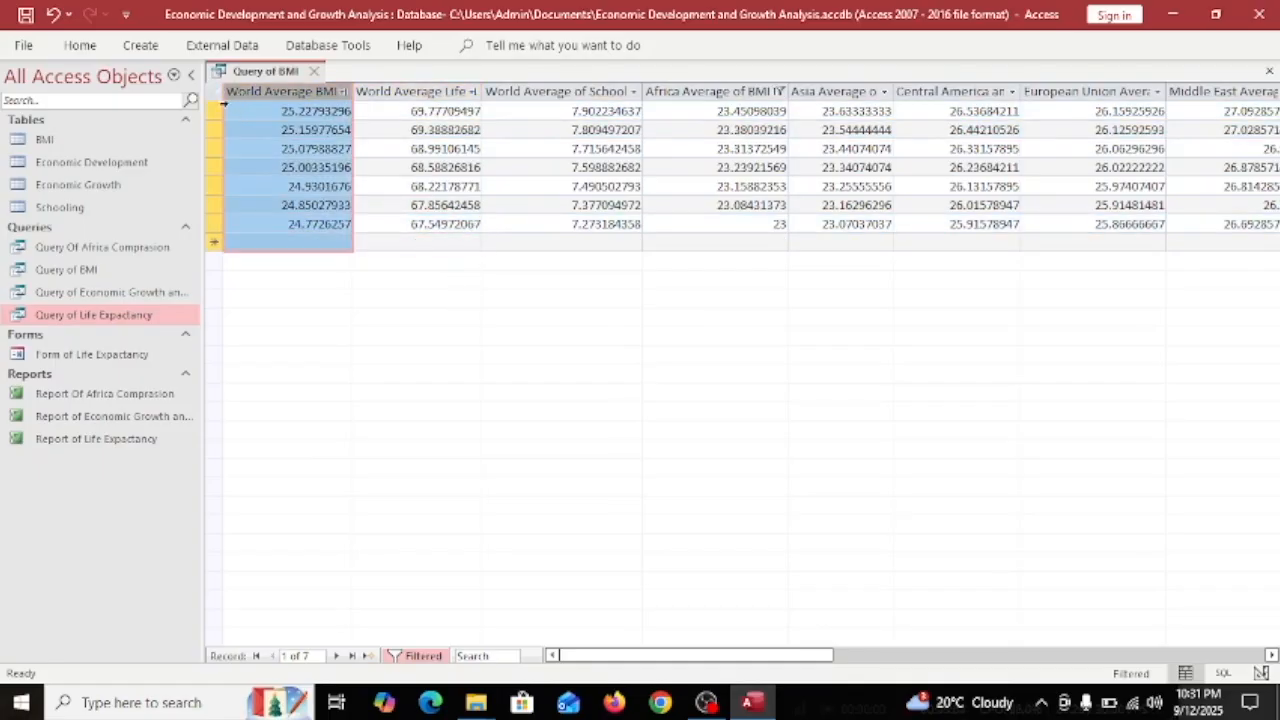
click(220, 105)
click(458, 122)
click(411, 111)
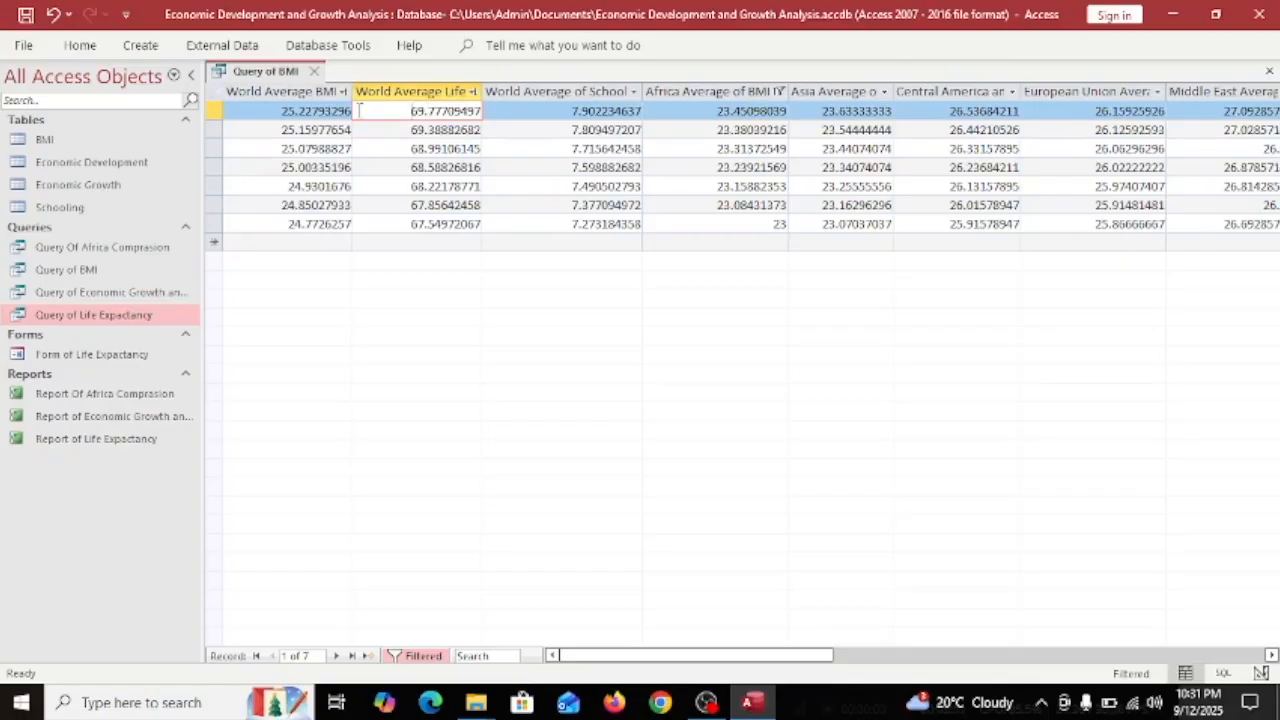
click(253, 115)
click(418, 112)
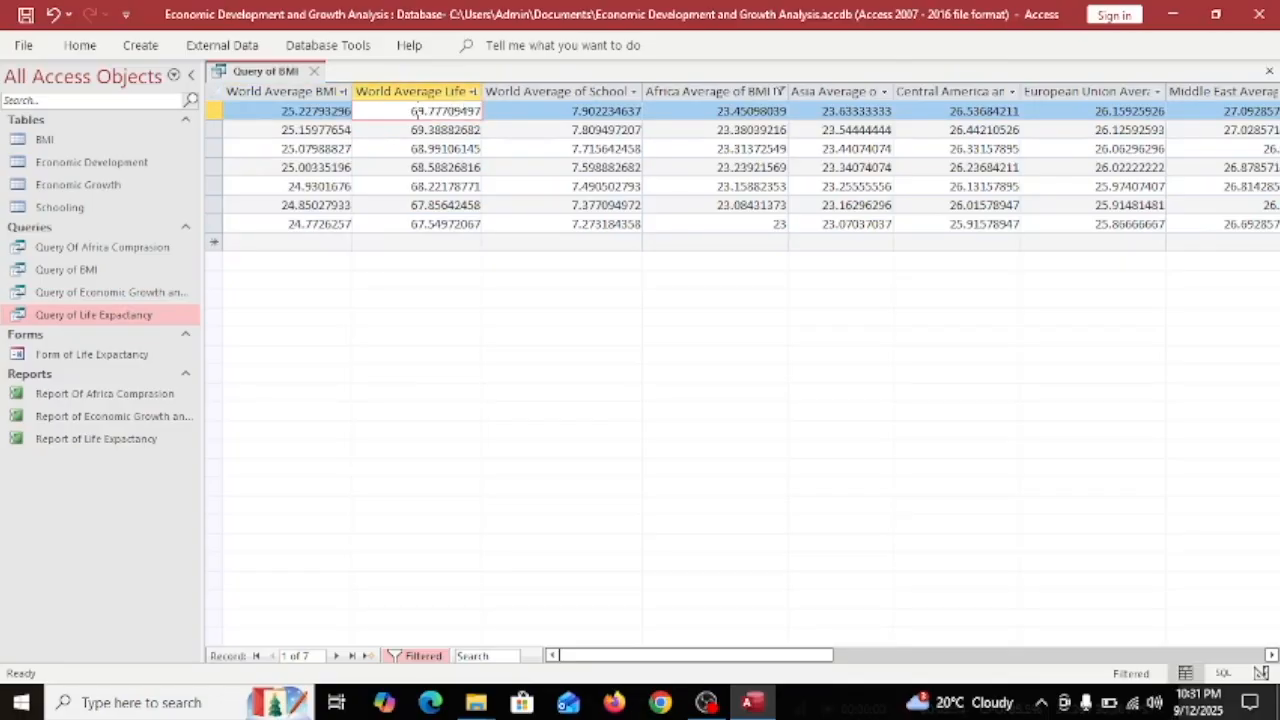
double_click(289, 111)
double_click(415, 226)
double_click(294, 225)
drag(570, 656, 610, 655)
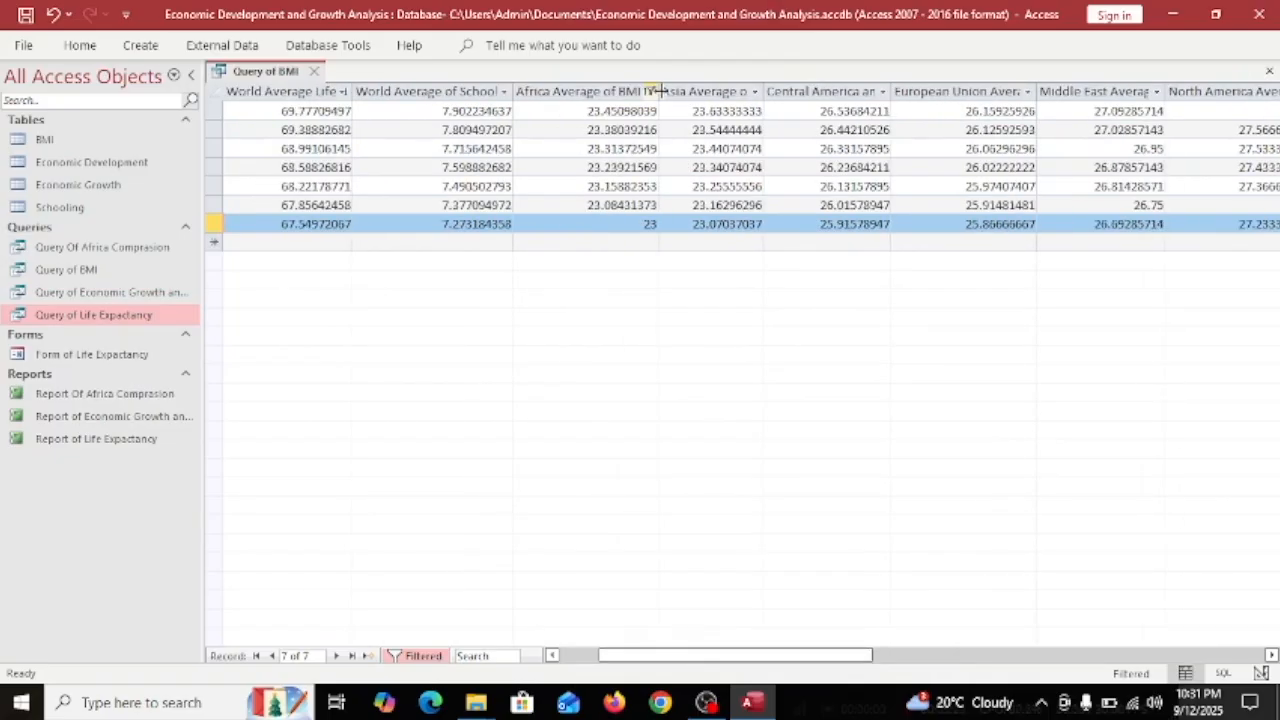
Filter the European Union column to values above a minimum.
click(1030, 92)
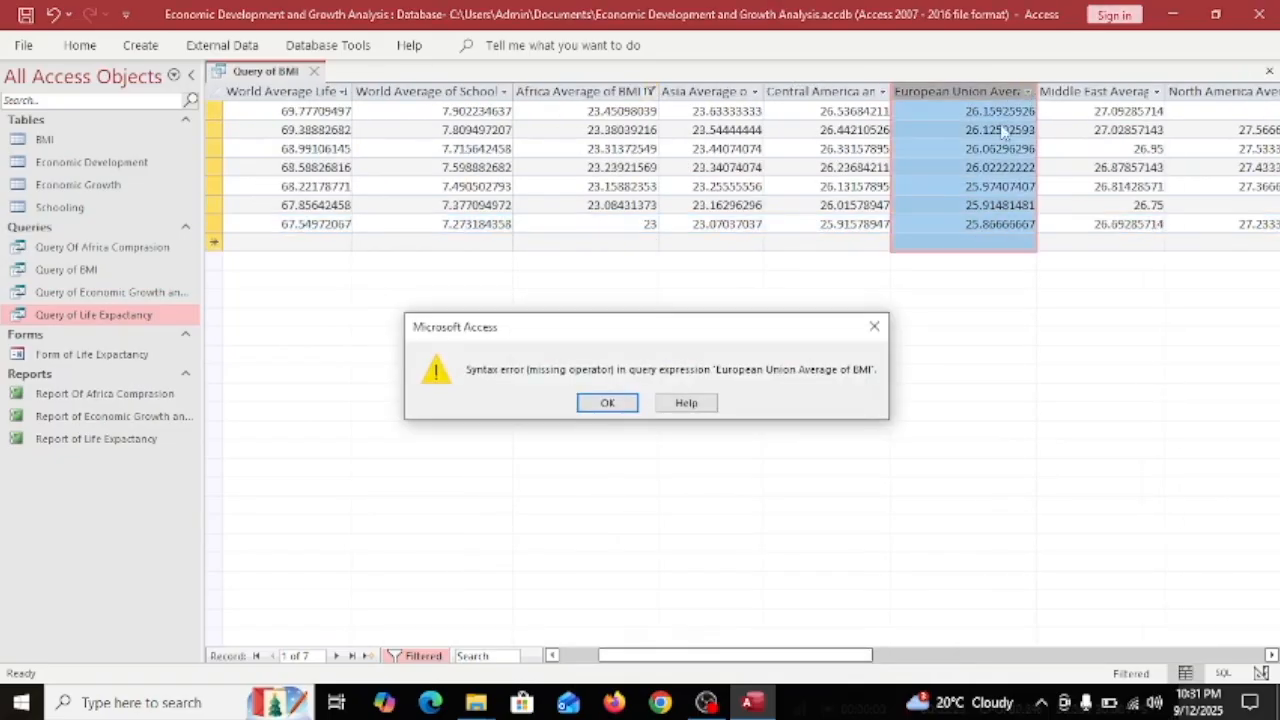
click(874, 326)
mouse_move(1005, 195)
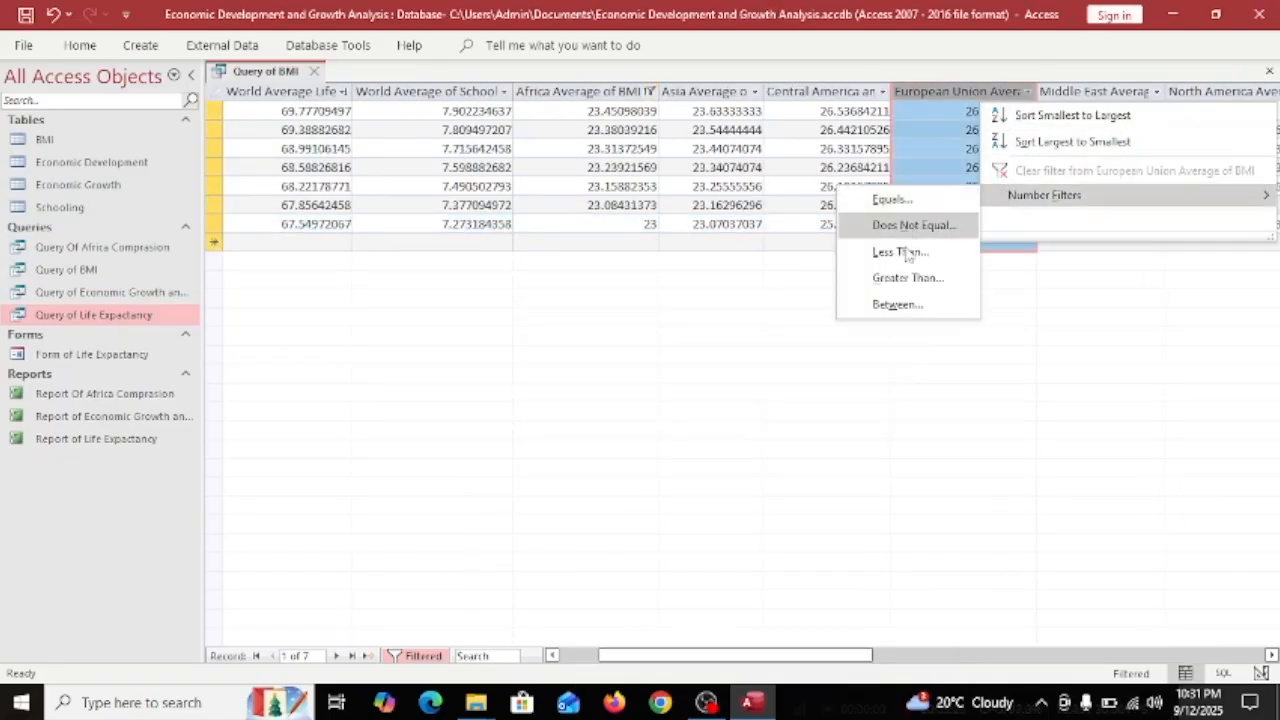
click(895, 278)
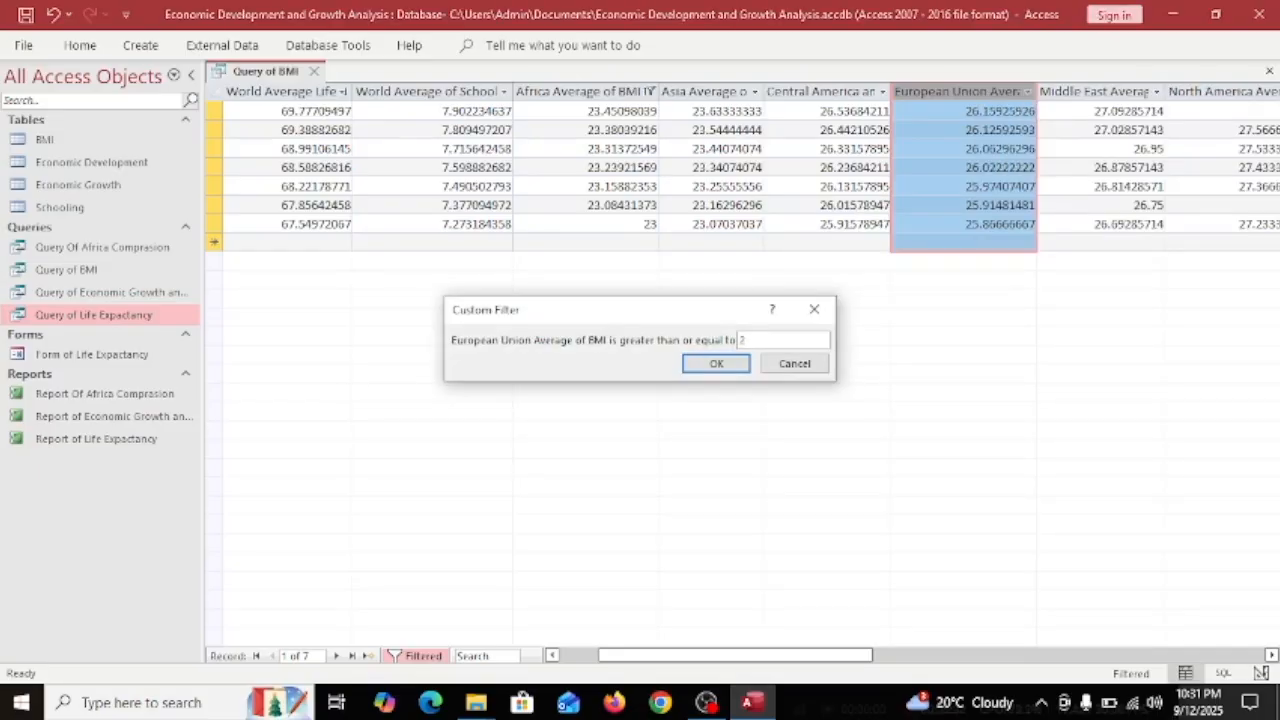
click(714, 365)
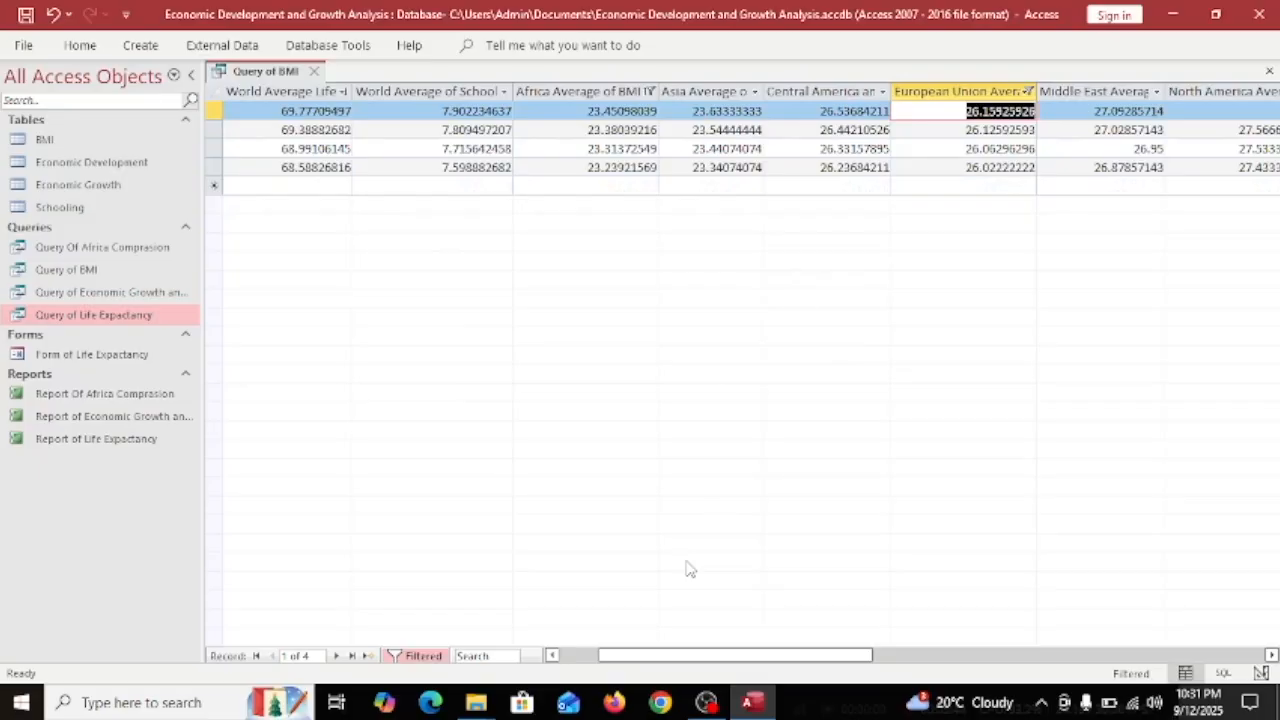
Scroll back to World Average of Schooling and inspect the first records' Africa BMI values.
click(1272, 655)
click(1272, 655)
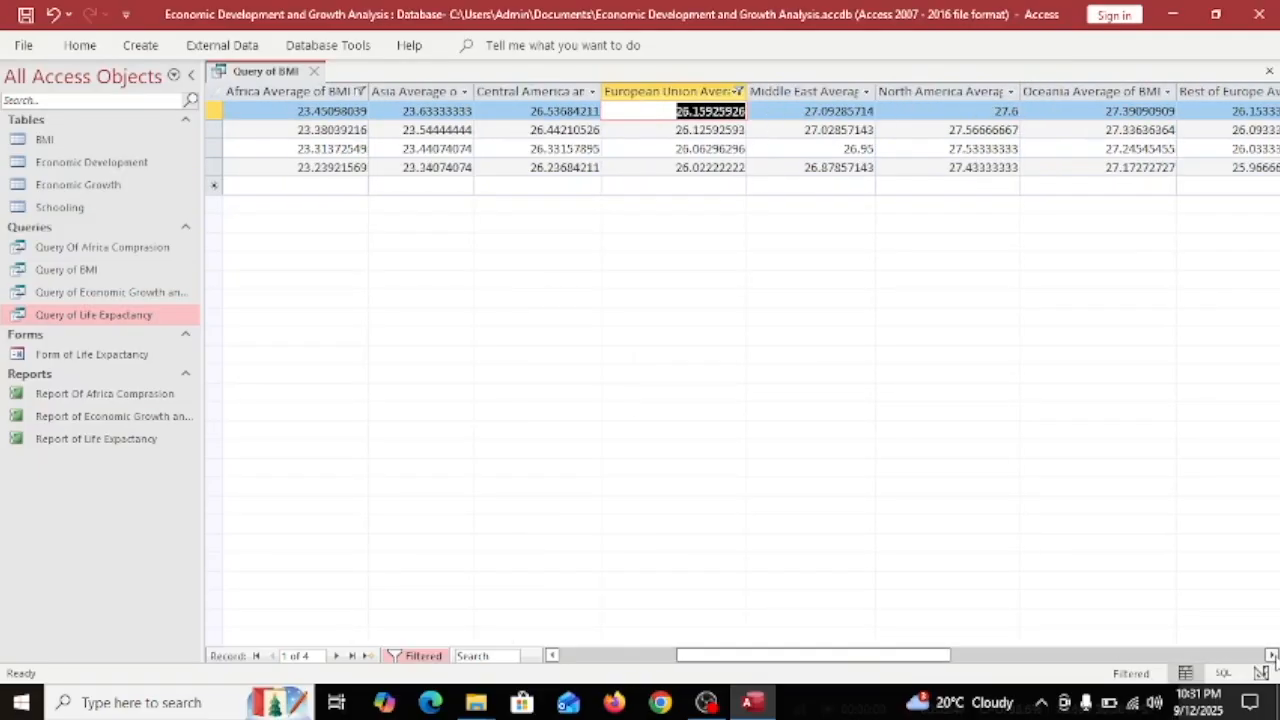
click(551, 655)
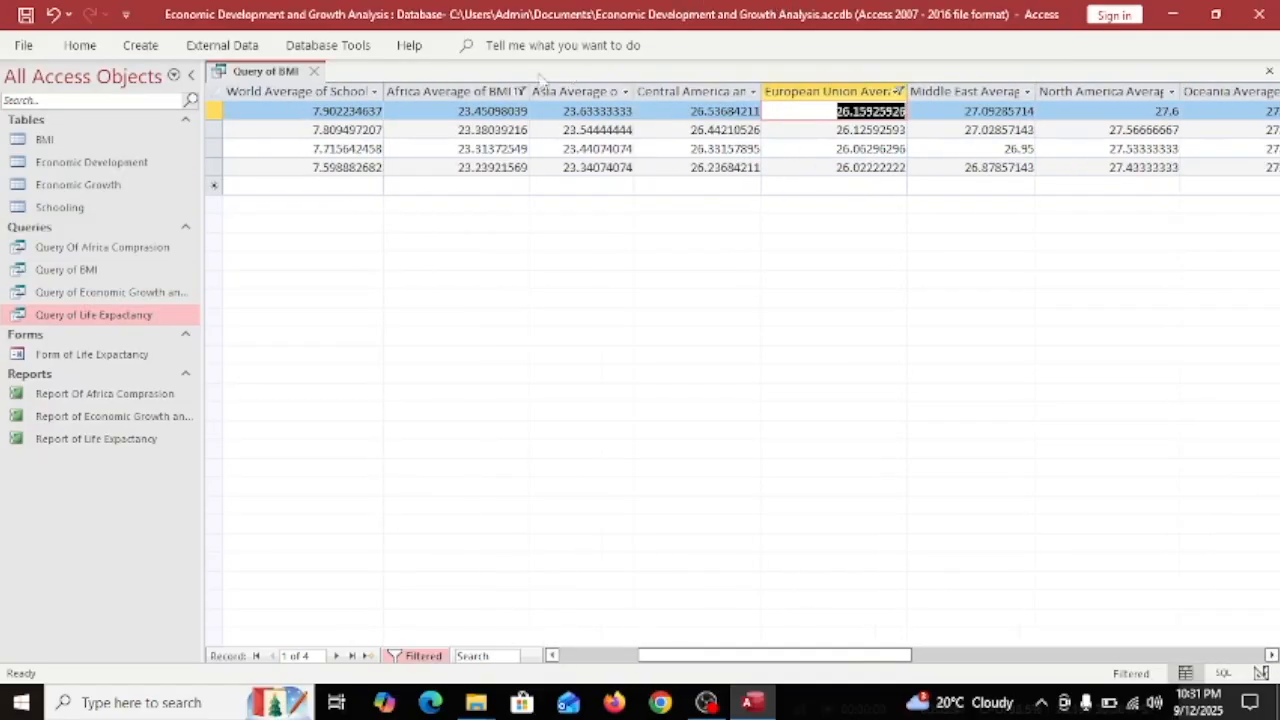
click(500, 111)
click(443, 167)
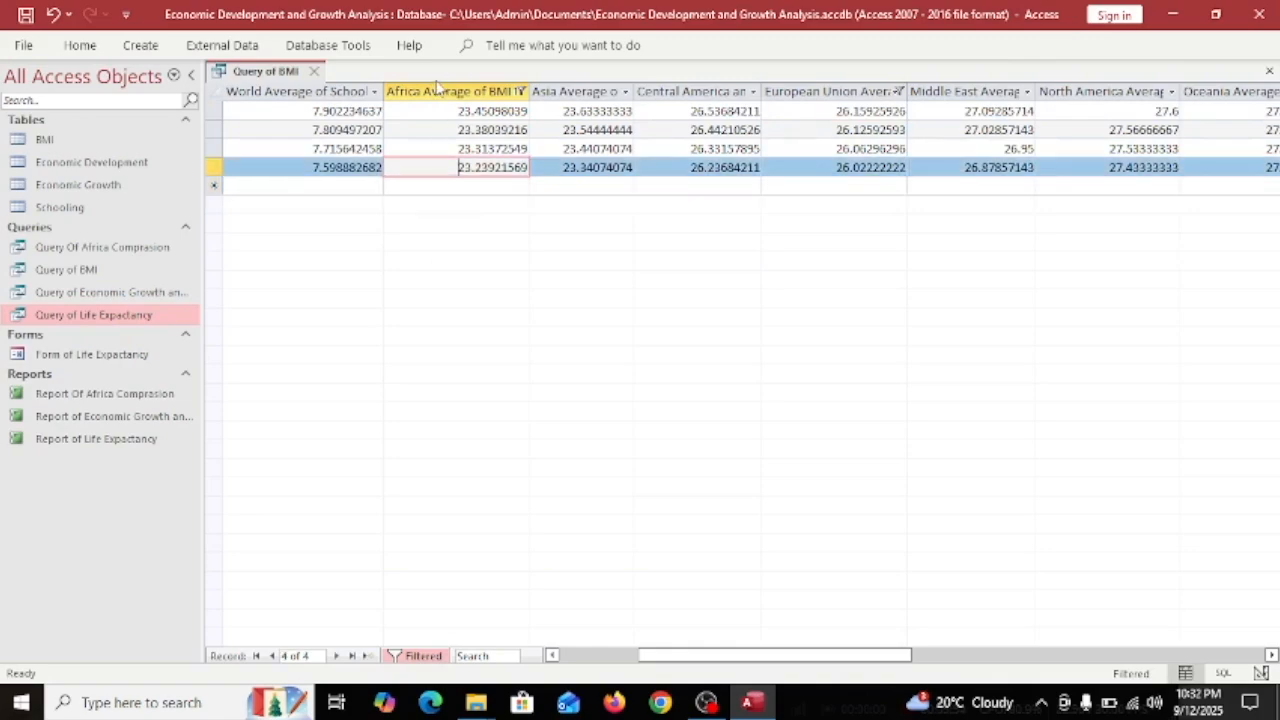
click(420, 111)
double_click(480, 111)
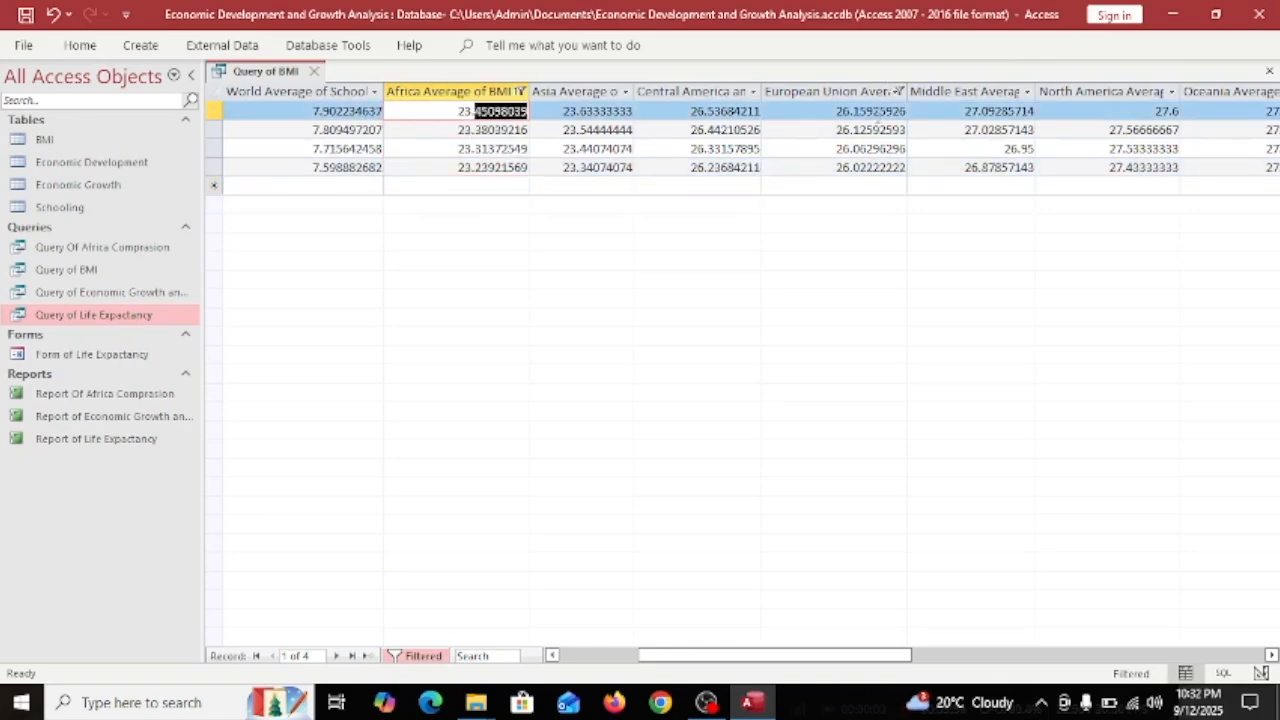
Check the European Union and Africa BMI values of the first four records.
double_click(878, 113)
click(466, 129)
double_click(843, 129)
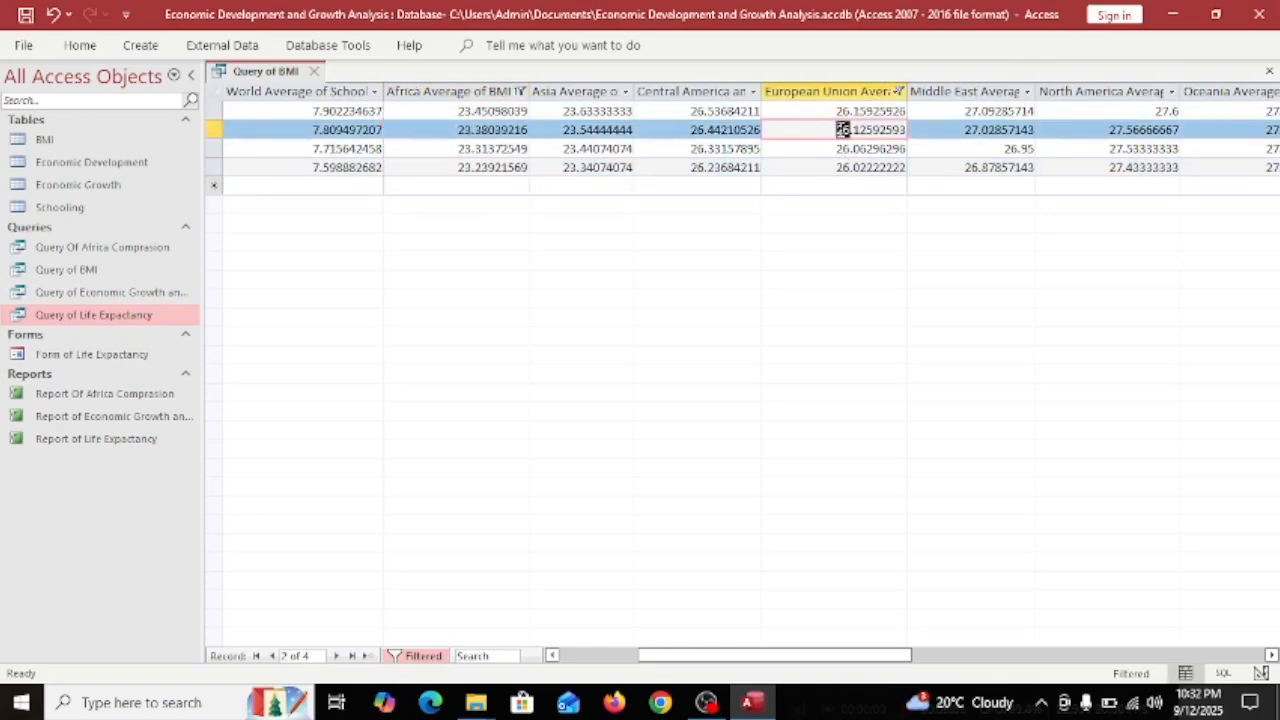
click(463, 148)
double_click(843, 148)
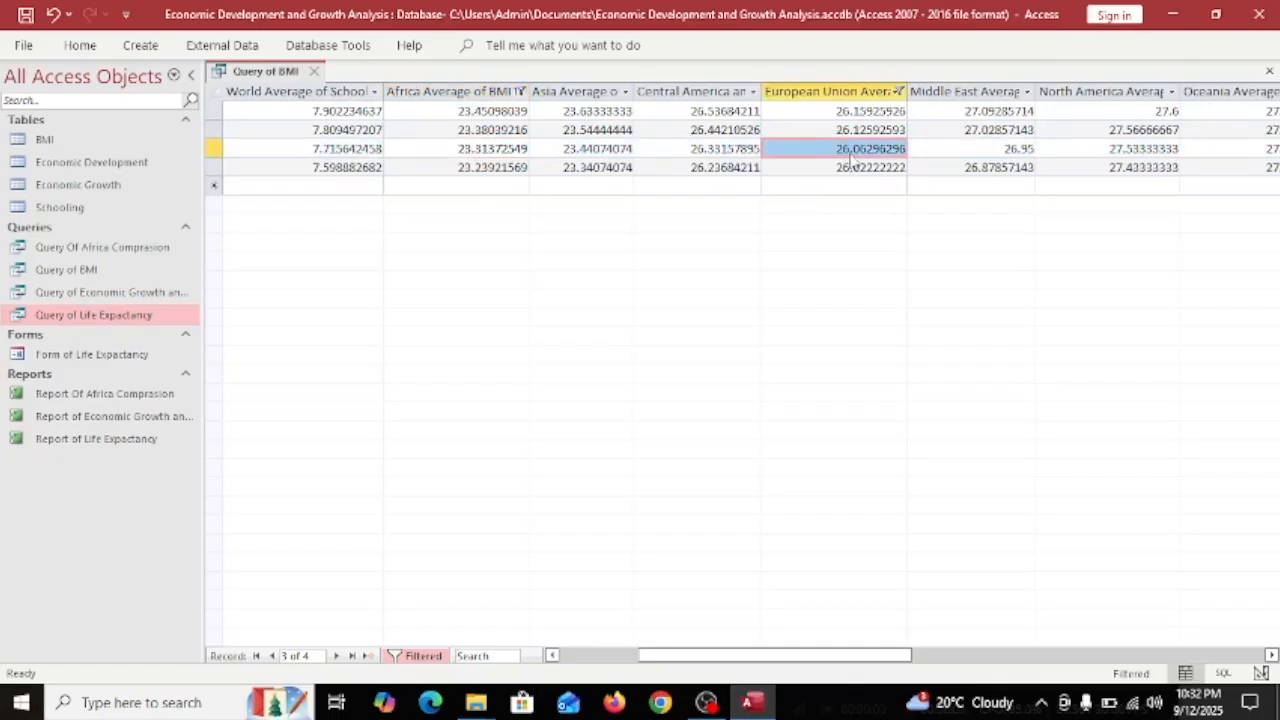
double_click(843, 167)
double_click(464, 167)
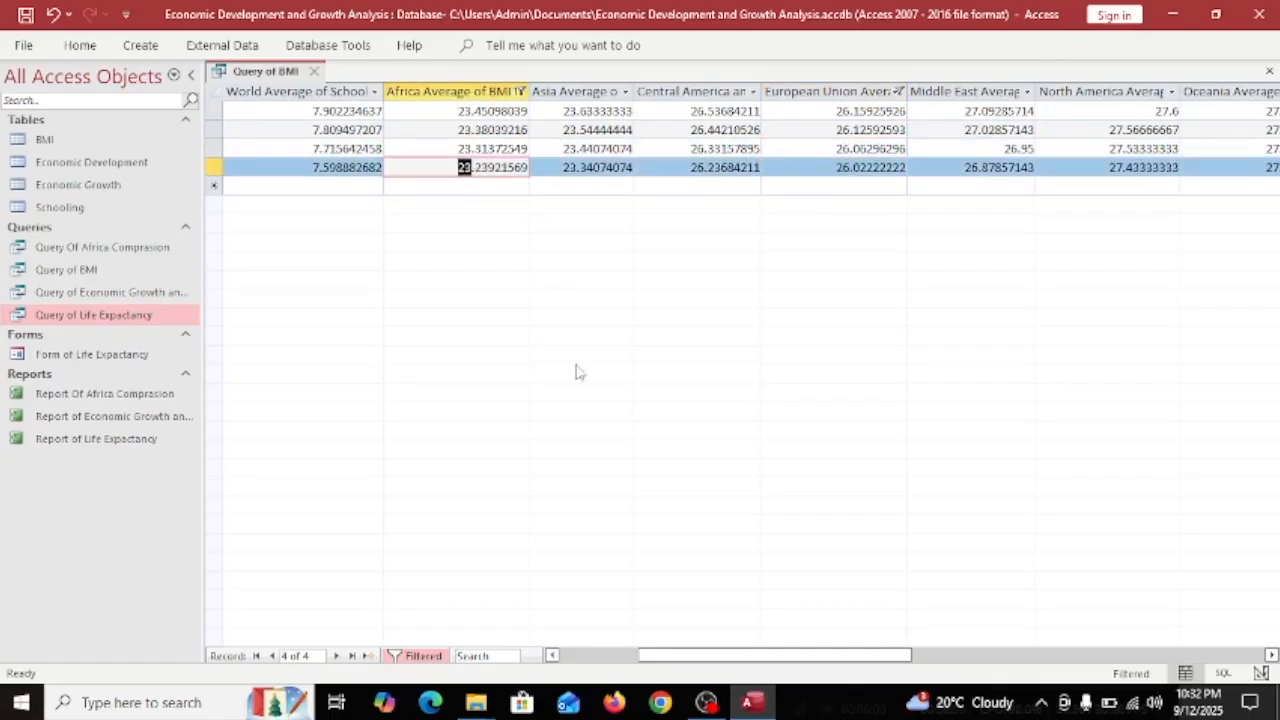
drag(689, 652, 507, 620)
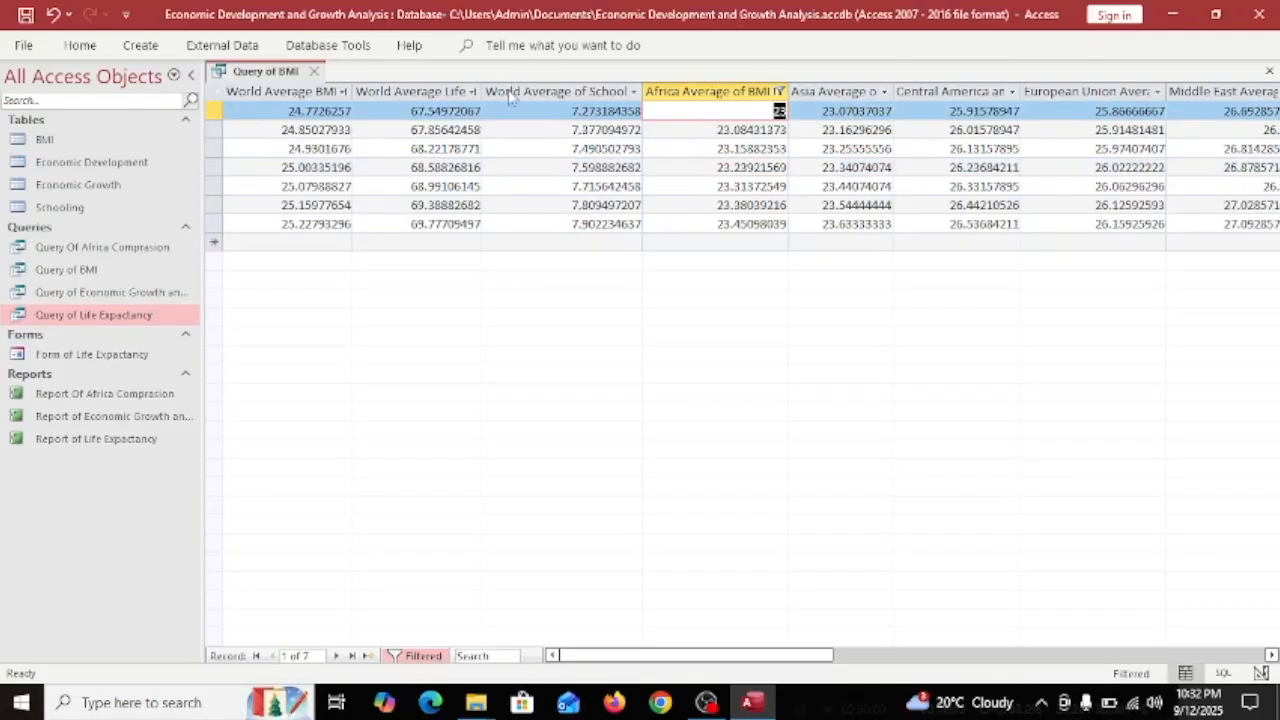
Sort World Average of Schooling from largest to smallest and review the BMI and Schooling values.
click(634, 91)
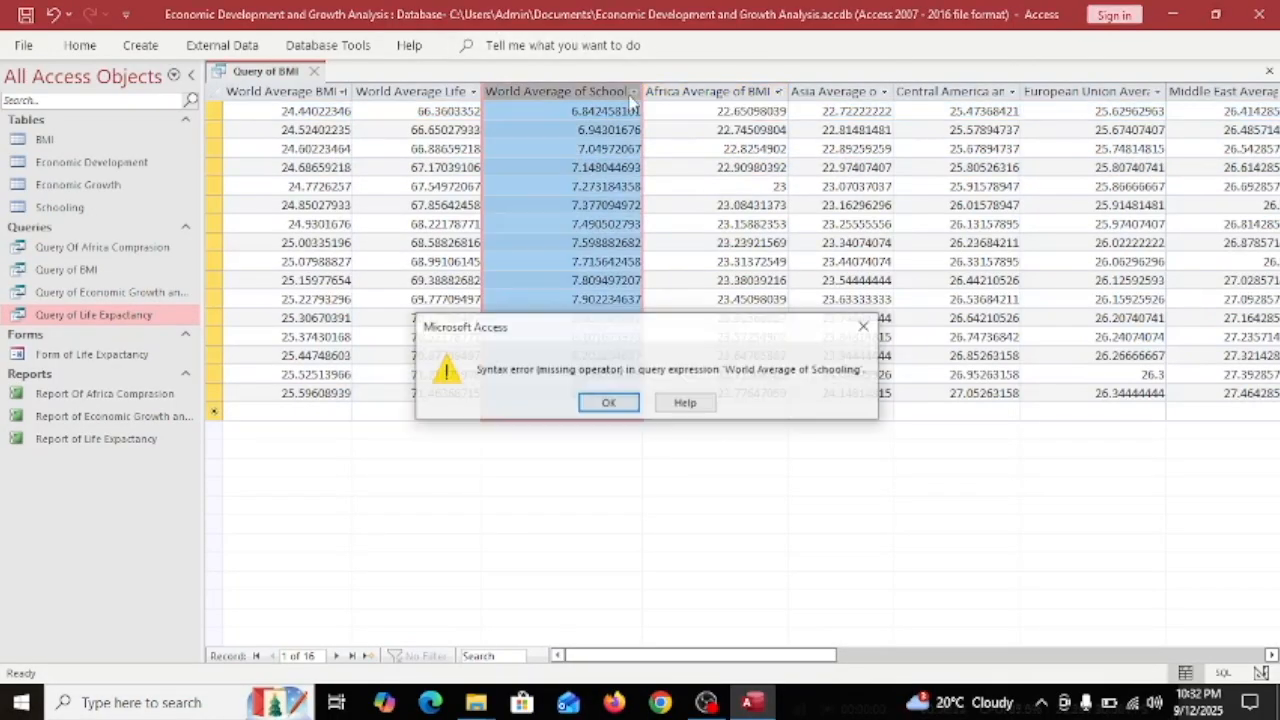
key(Return)
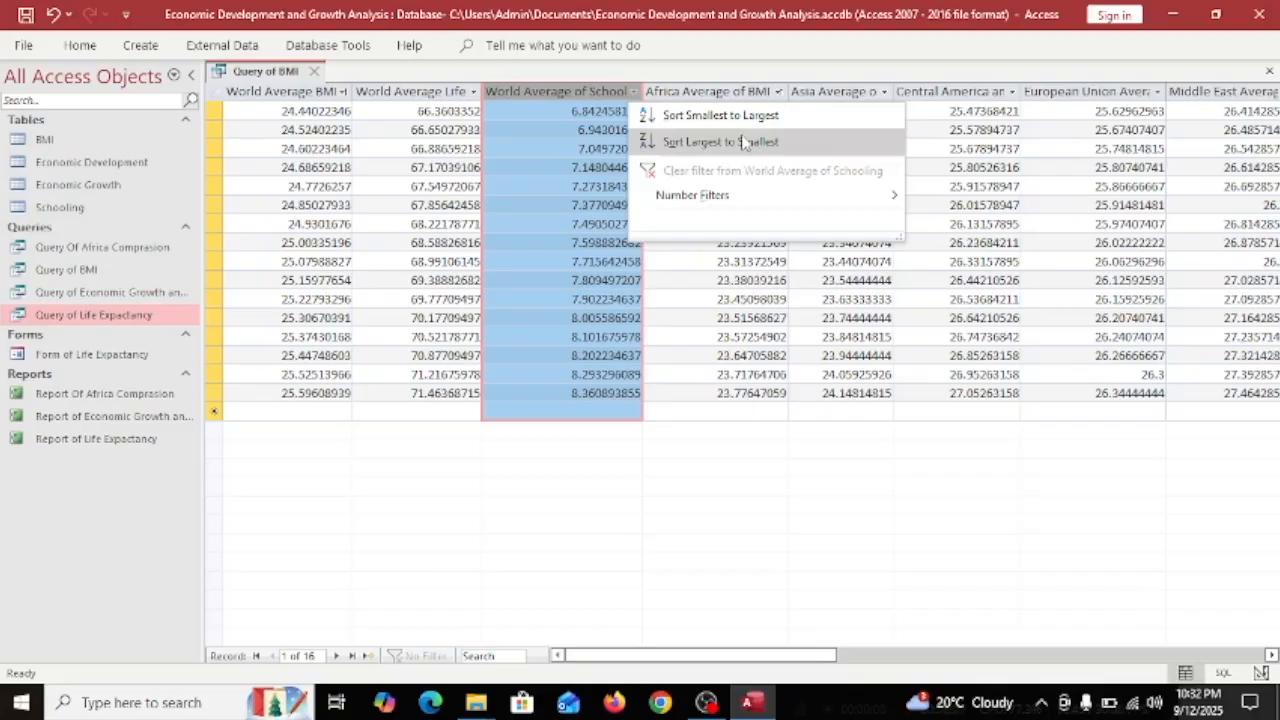
click(740, 141)
drag(315, 130, 330, 428)
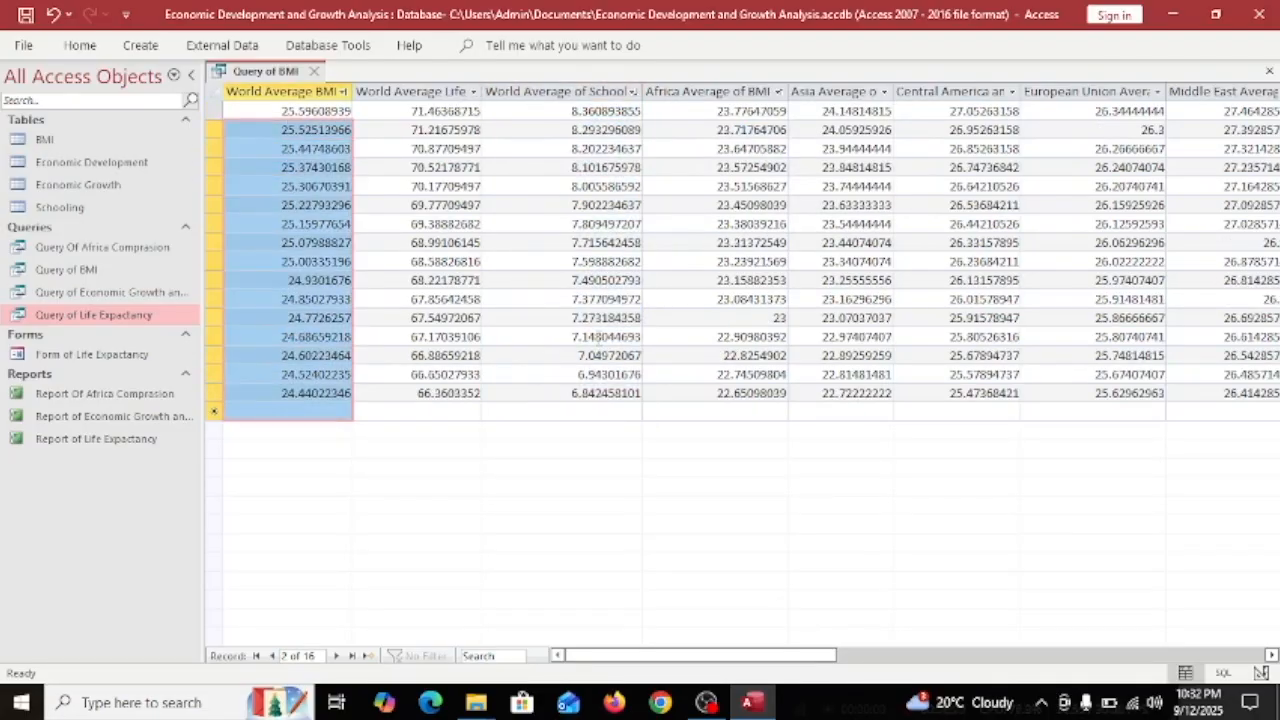
click(570, 393)
drag(540, 378, 565, 111)
drag(302, 117, 238, 410)
click(630, 411)
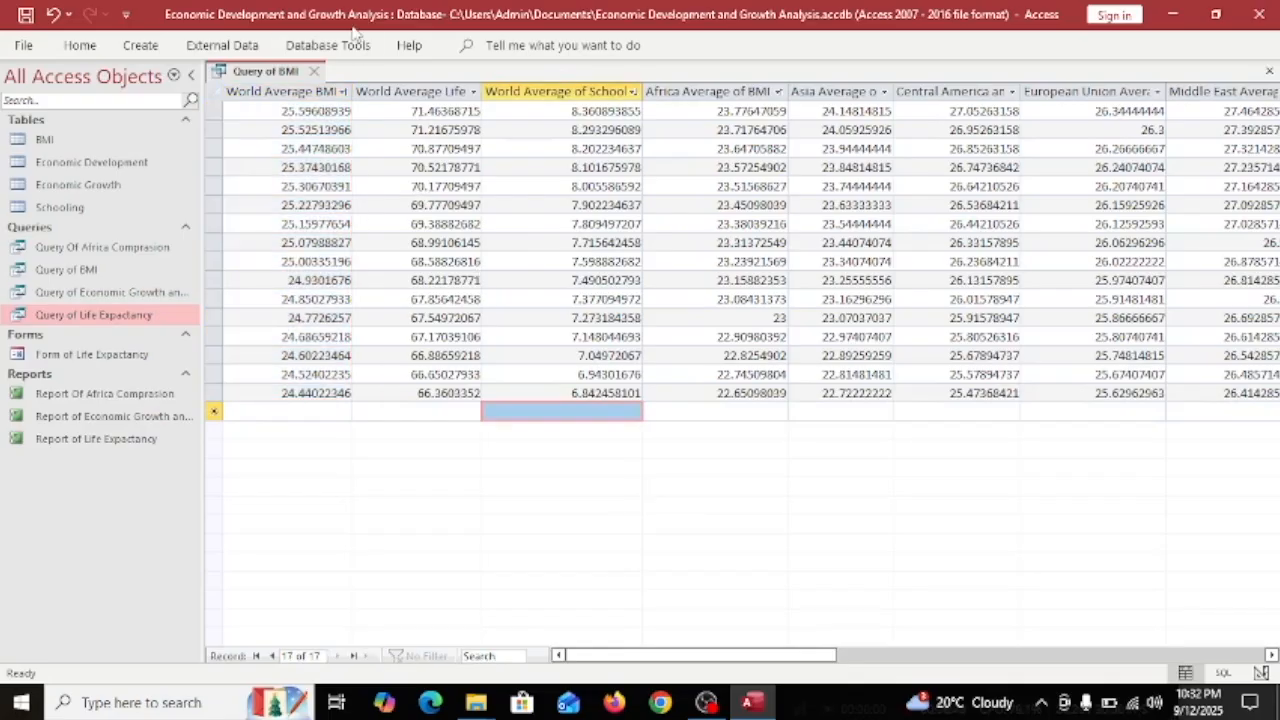
Create a form from Query of BMI, saving the query first.
click(222, 45)
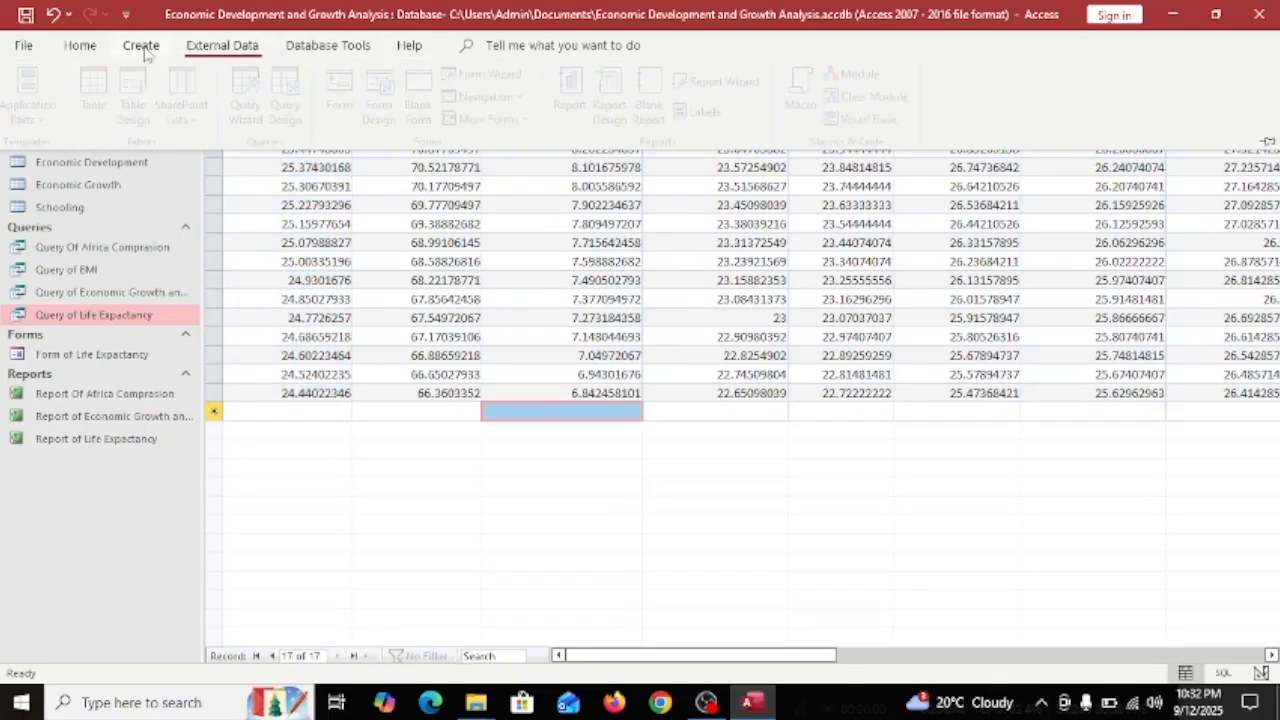
click(140, 45)
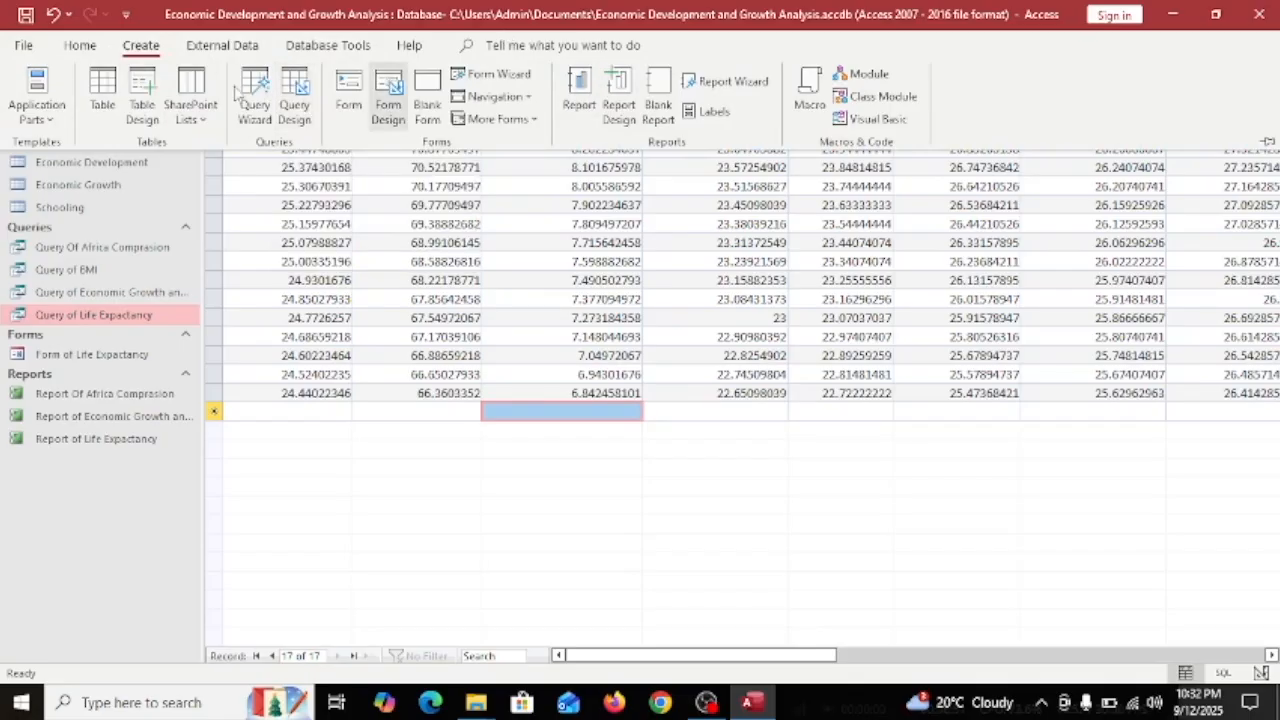
click(388, 104)
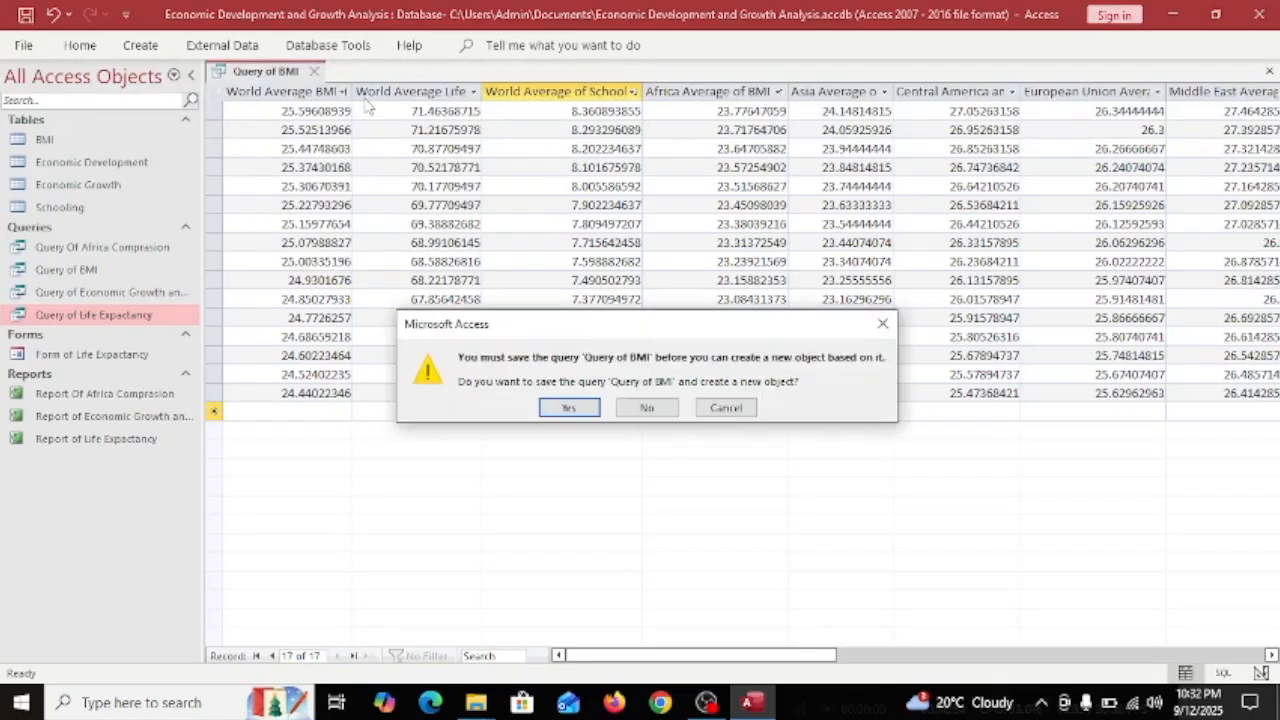
click(570, 407)
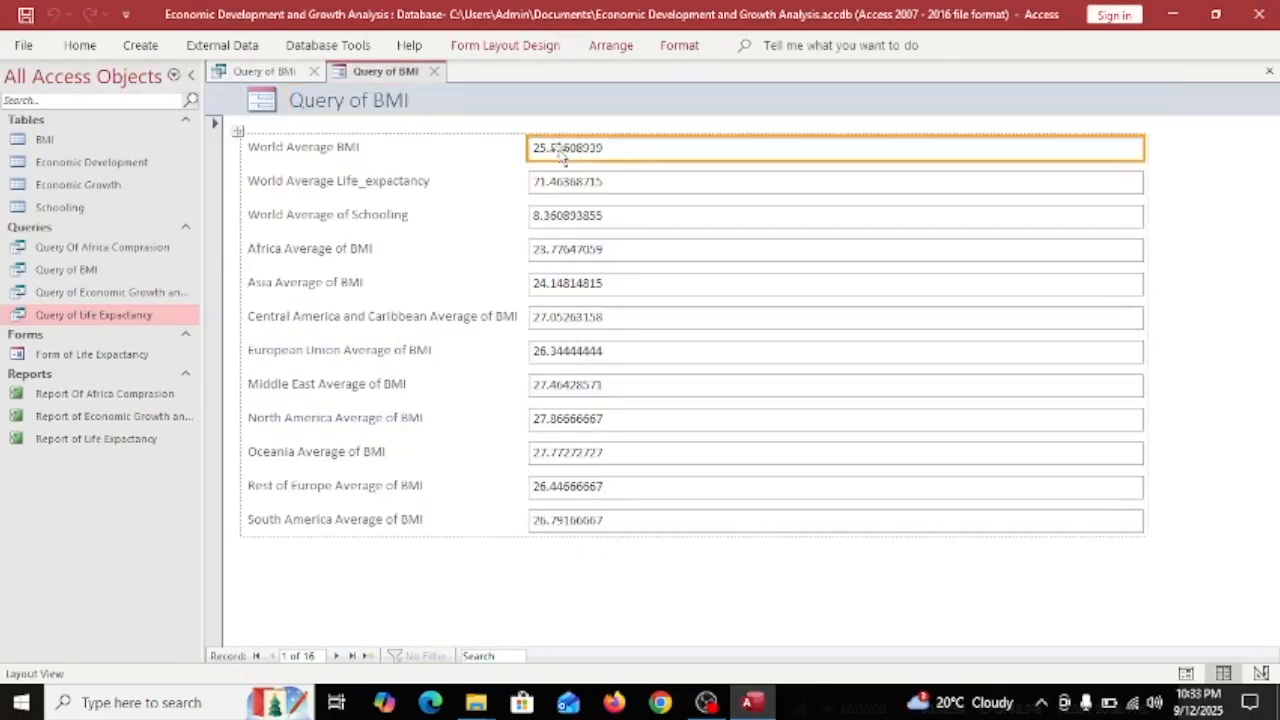
Look over the new form's fields, including Life_expectancy, Schooling and the Oceania average.
double_click(365, 180)
click(345, 226)
click(345, 252)
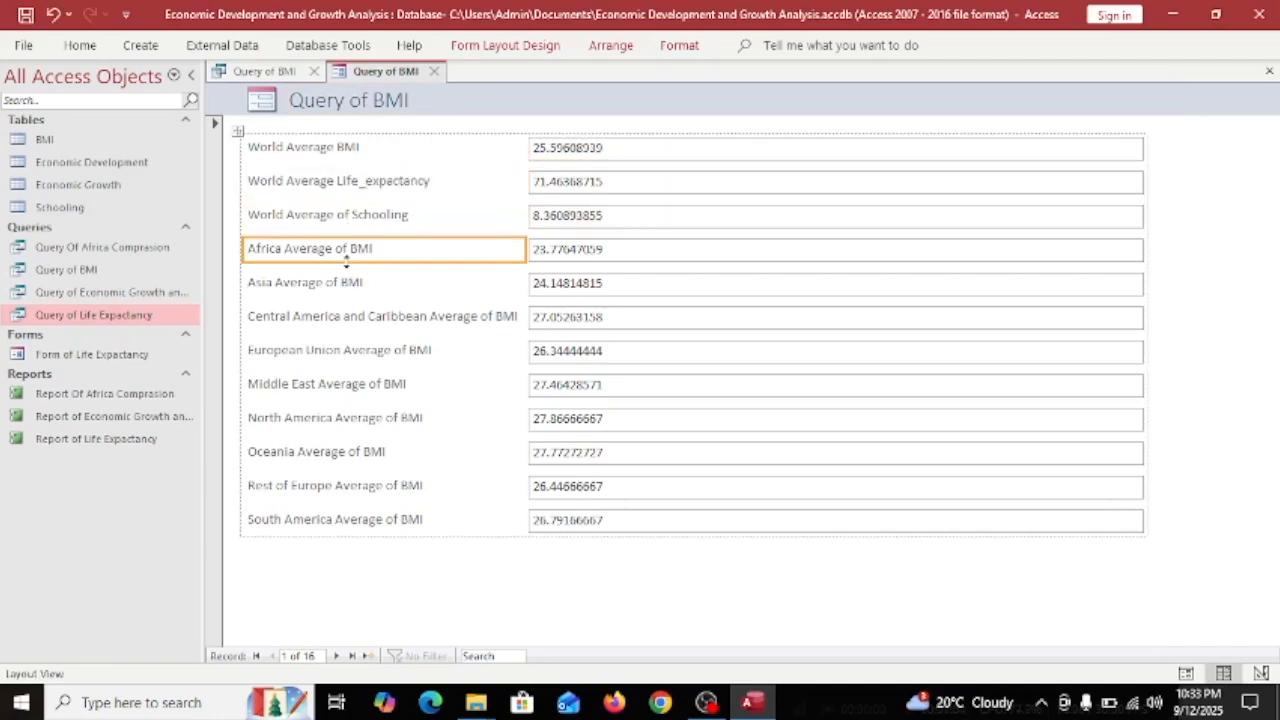
click(629, 286)
click(600, 351)
click(556, 418)
click(548, 456)
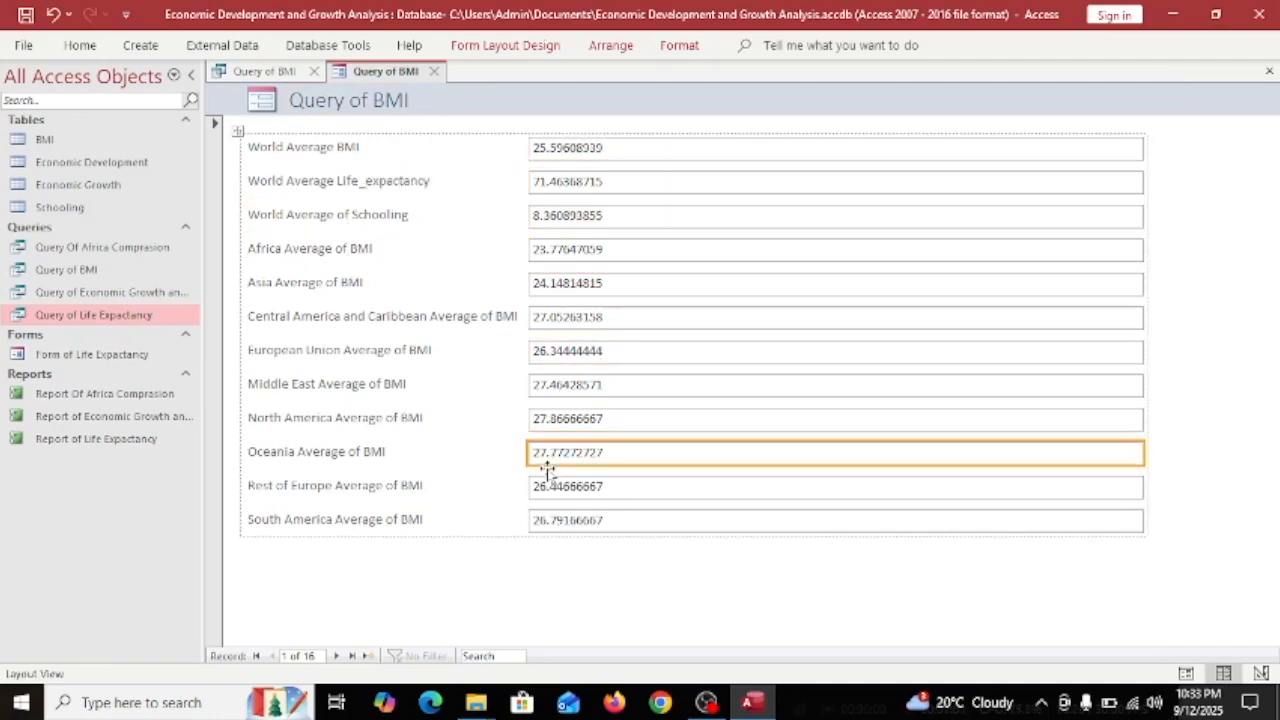
Step through the form's records to the last one, 16 of 16.
click(336, 656)
click(340, 351)
double_click(337, 656)
double_click(337, 657)
click(337, 657)
double_click(337, 657)
double_click(337, 657)
double_click(337, 657)
double_click(337, 657)
click(337, 656)
Save the form as Form of BMI.
key(ctrl+s)
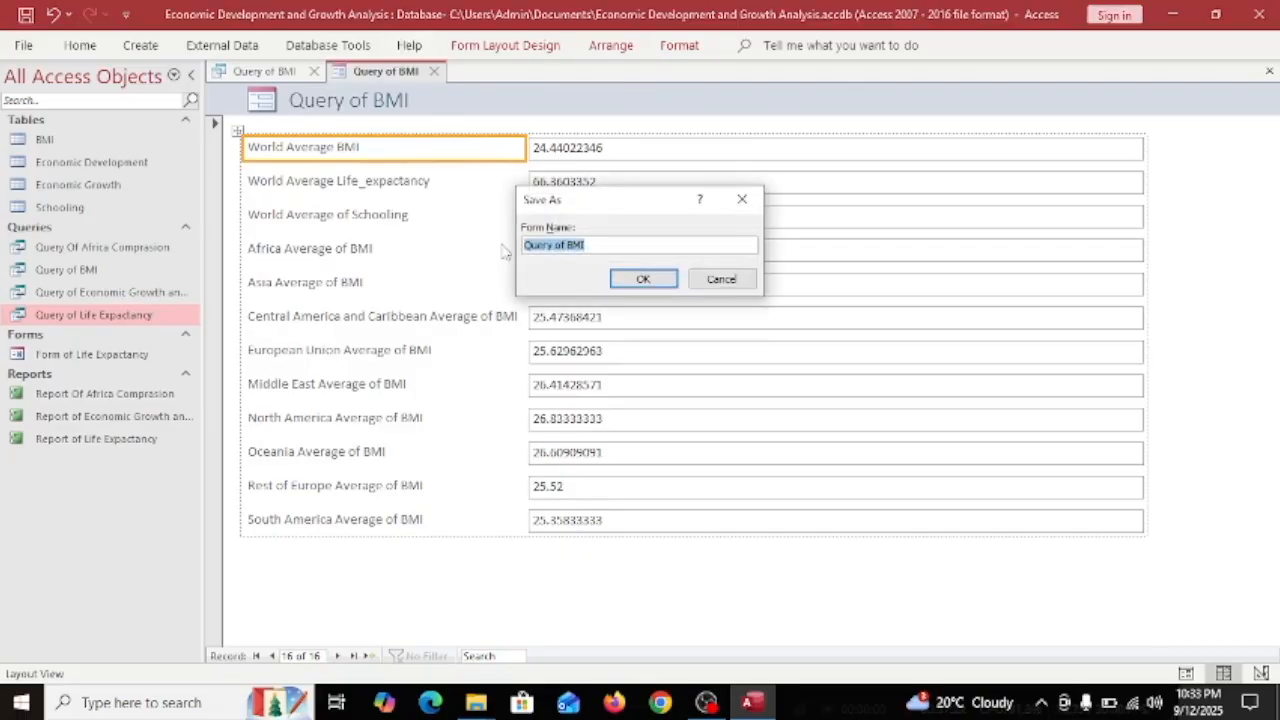
click(524, 250)
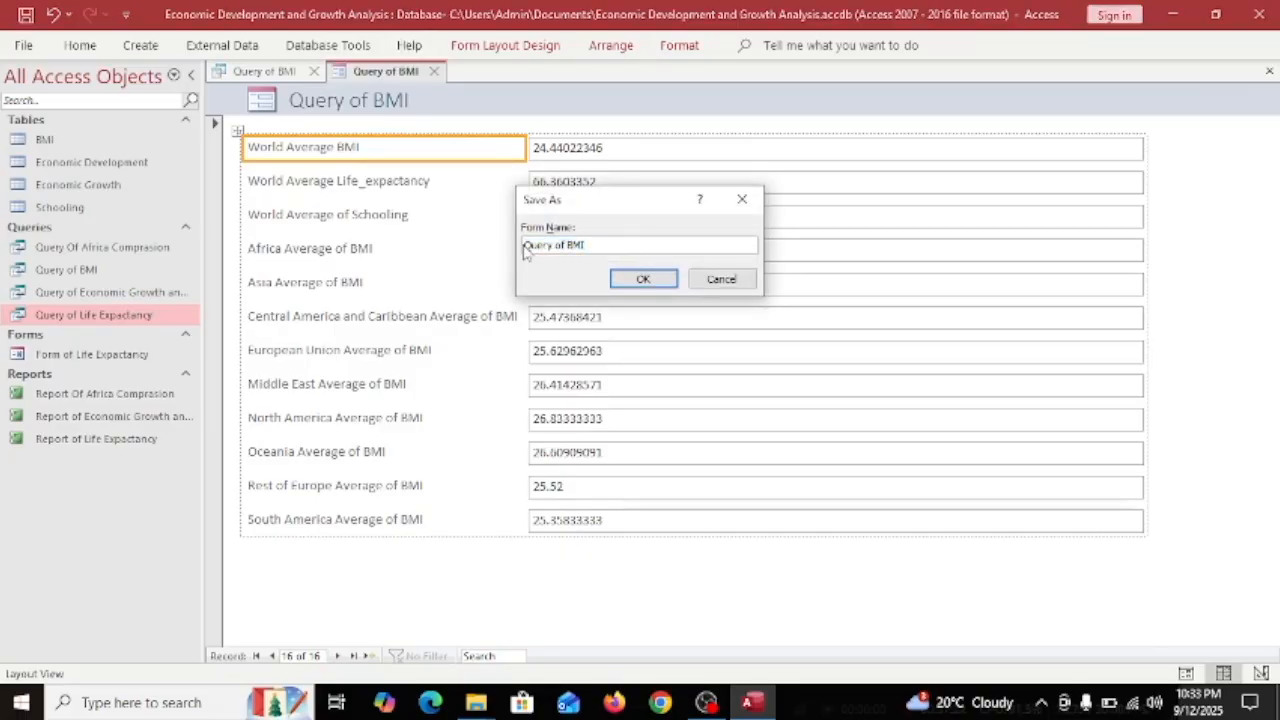
double_click(535, 245)
text(Form)
click(625, 278)
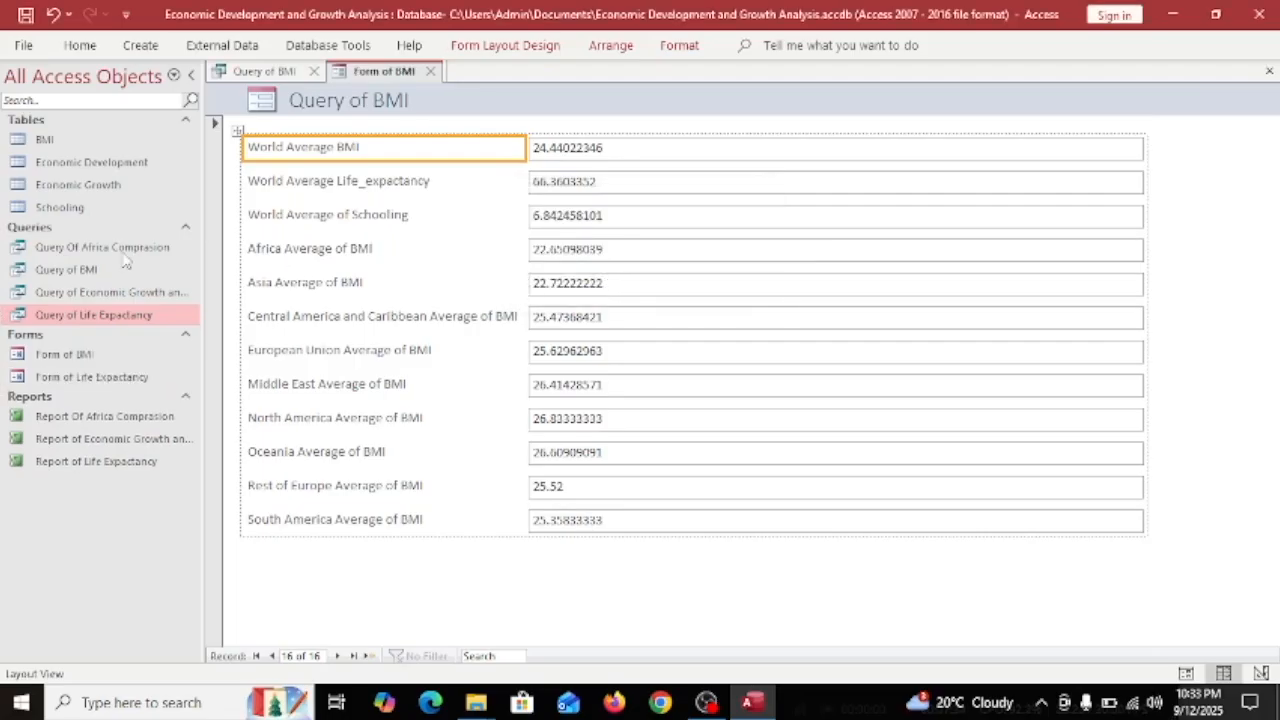
Build a report from Form of BMI and scroll across its columns.
click(222, 45)
click(141, 45)
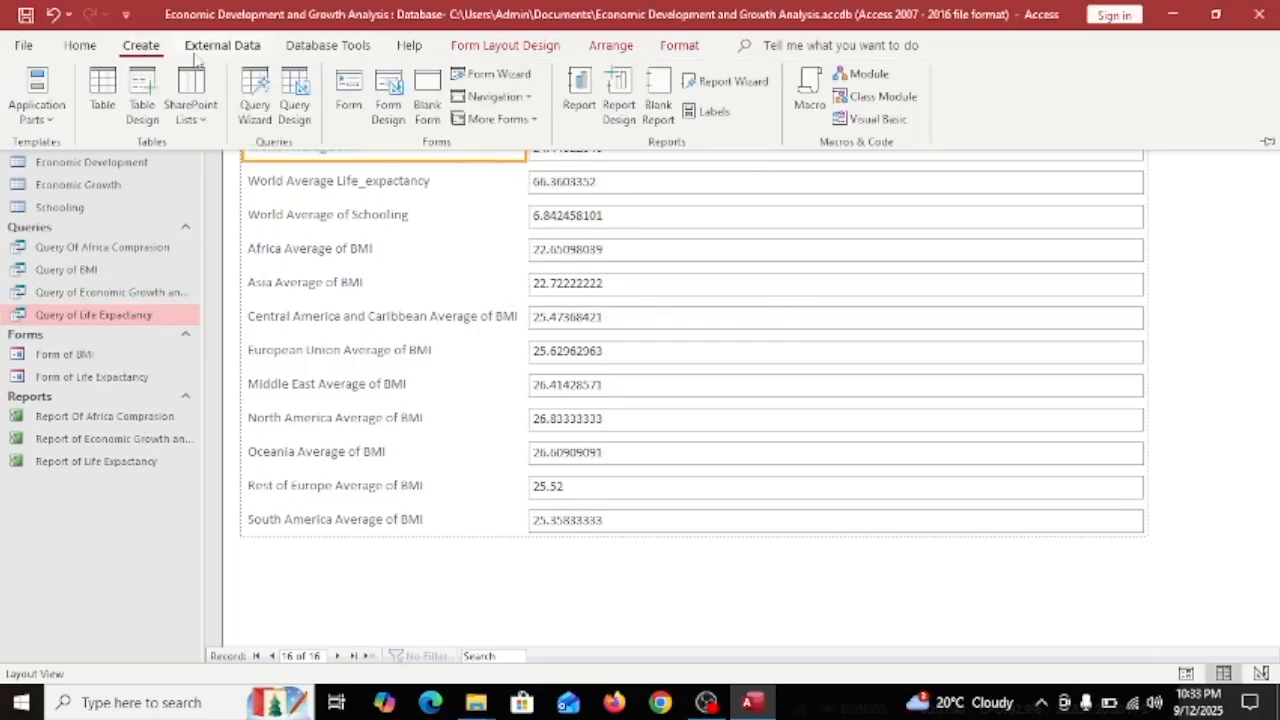
click(579, 90)
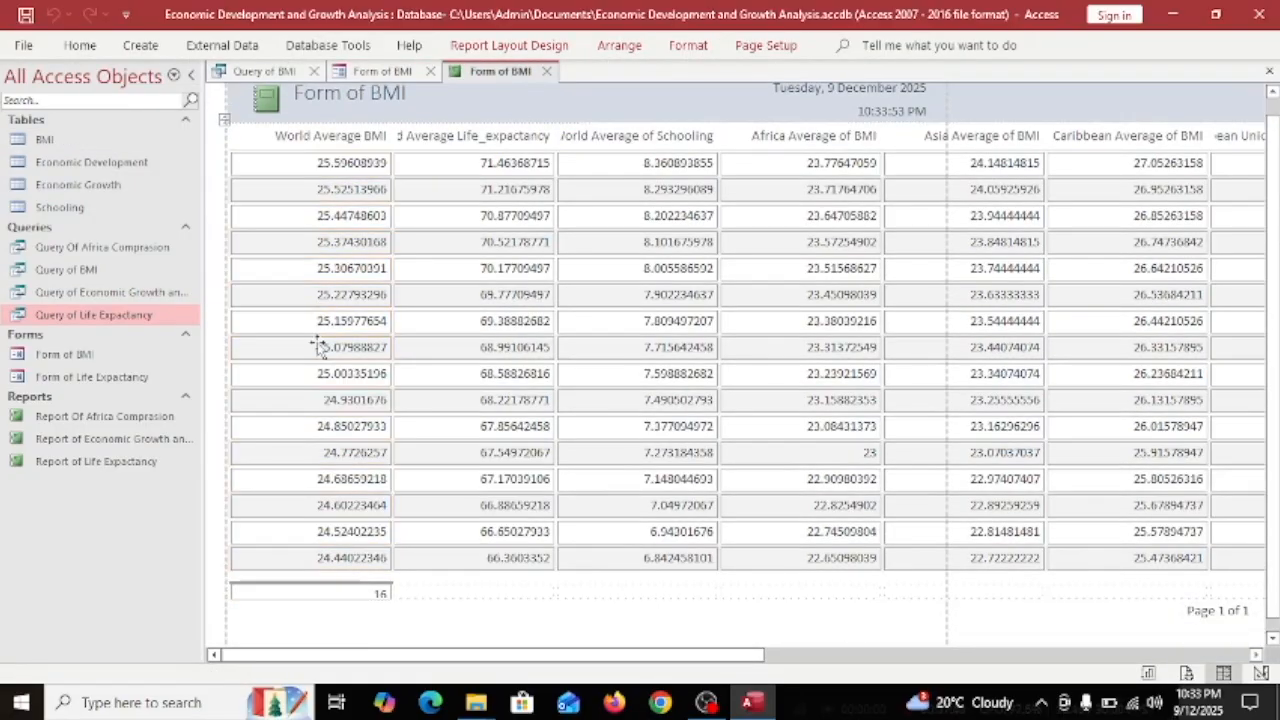
drag(391, 655, 1201, 647)
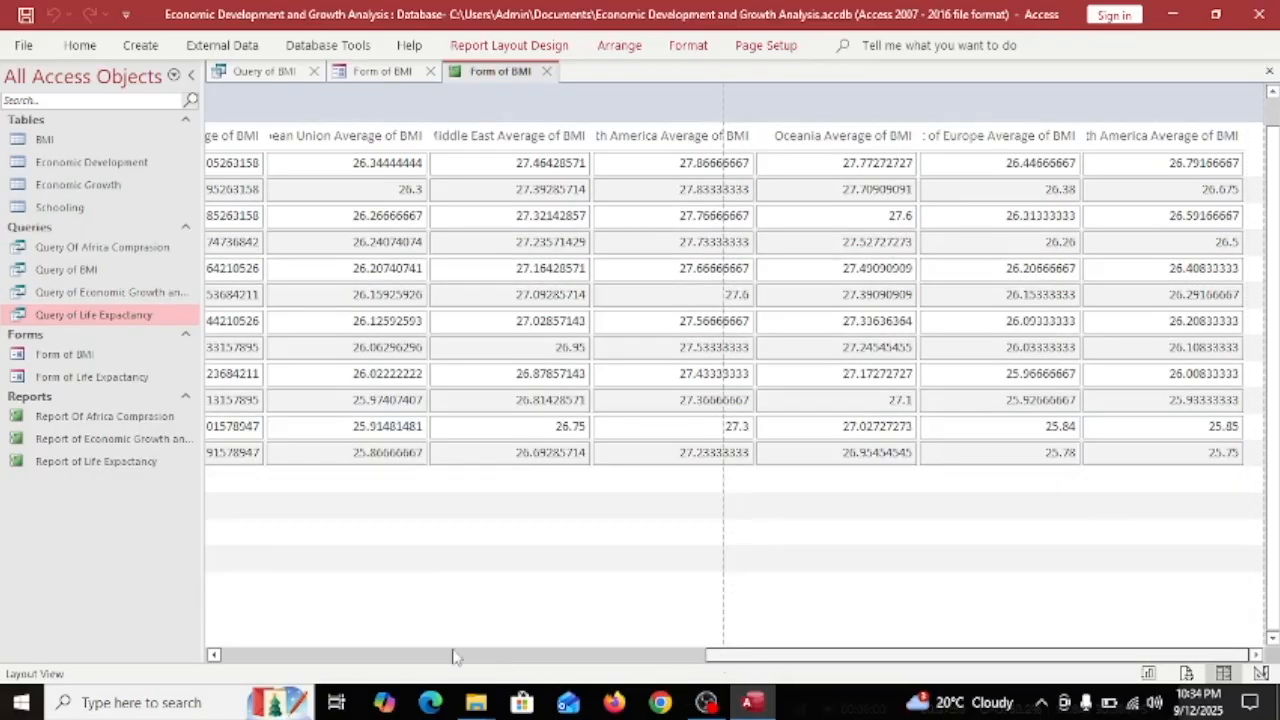
click(512, 655)
Save the report as Report of BMI and close the Query of BMI datasheet.
key(ctrl+s)
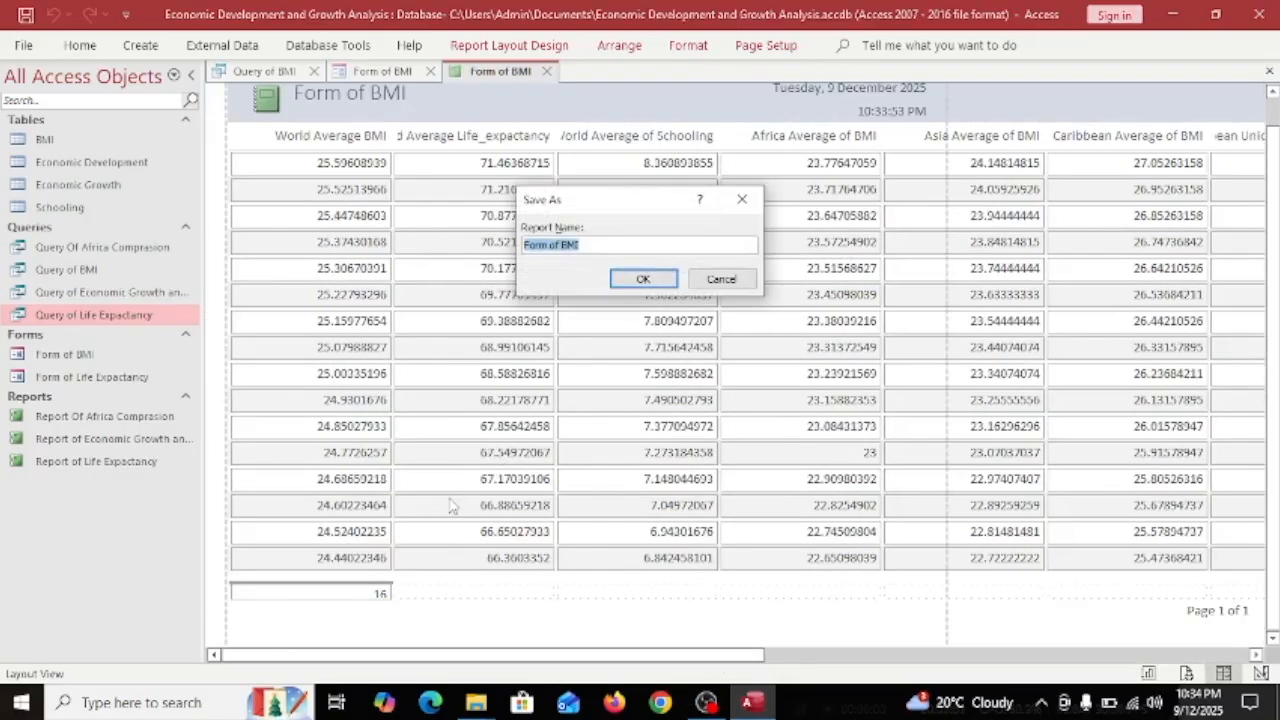
double_click(541, 247)
text(Report)
key(Return)
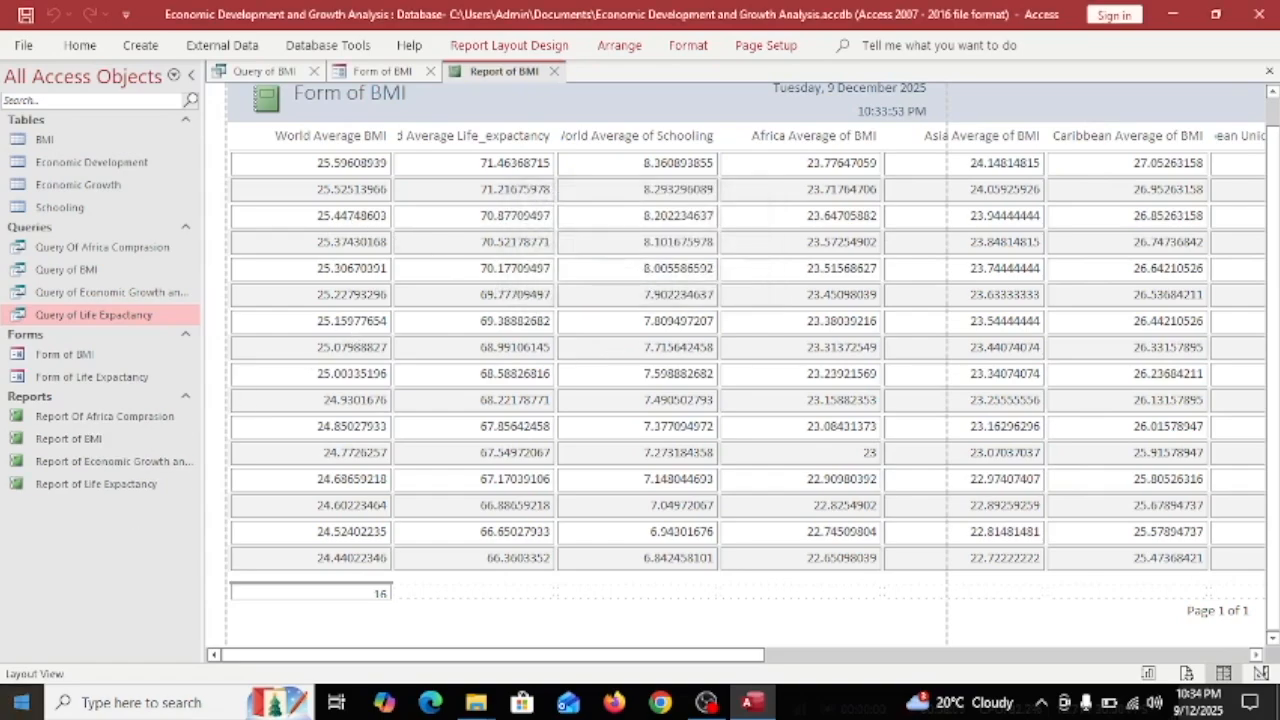
click(313, 71)
Close Form of BMI and Report of BMI and start a new query design.
click(313, 71)
click(313, 71)
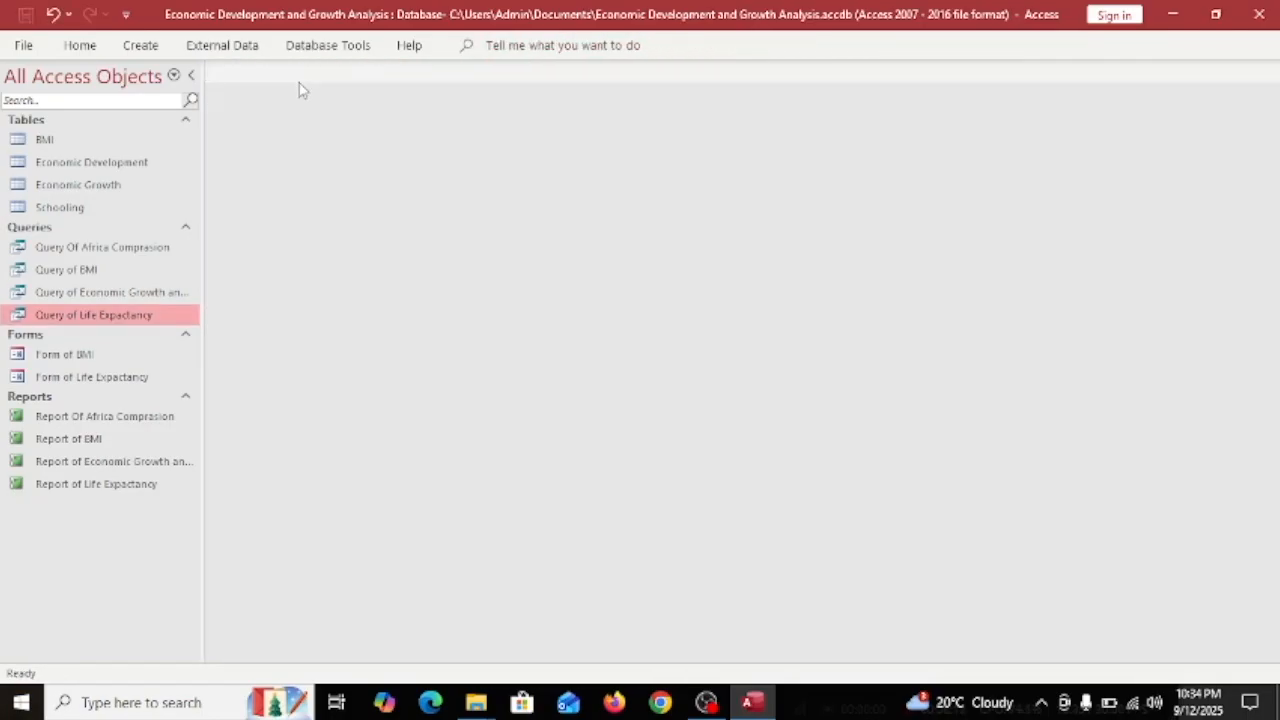
click(140, 46)
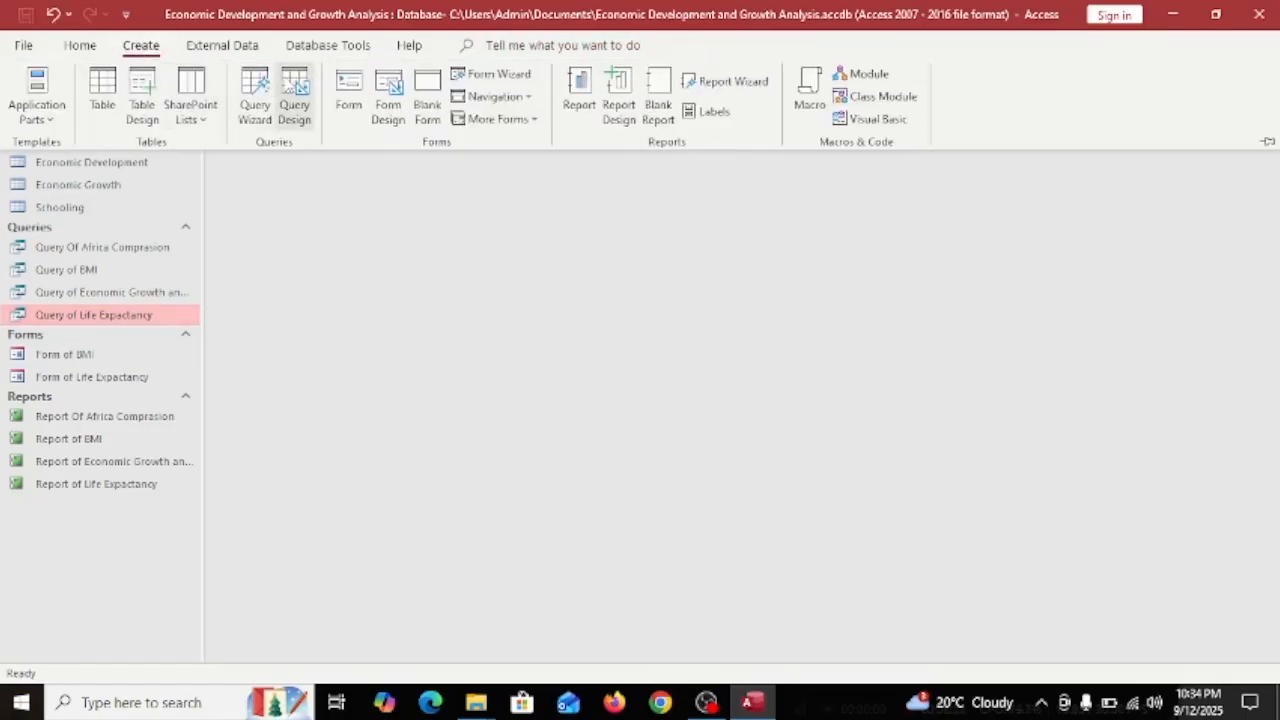
click(284, 94)
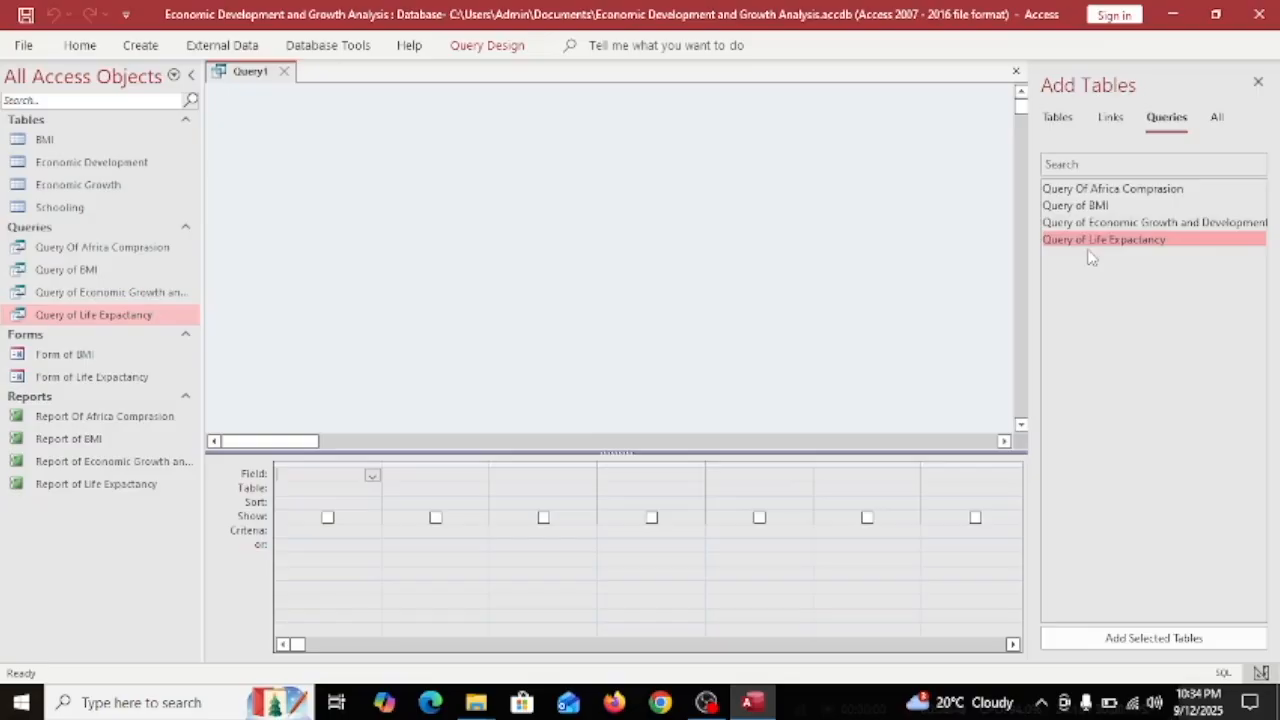
Add the Schooling and BMI tables and enlarge the BMI field list.
click(1060, 117)
drag(1067, 239, 306, 166)
drag(1136, 190, 588, 196)
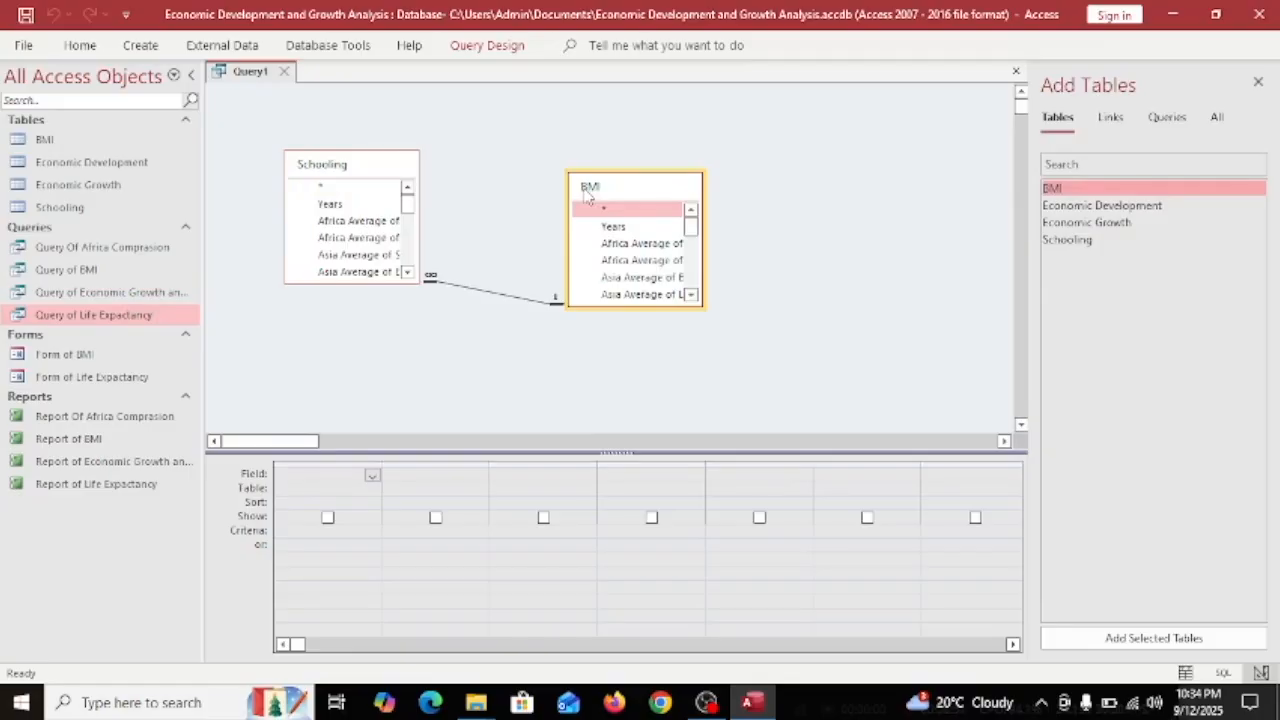
drag(703, 172, 1012, 85)
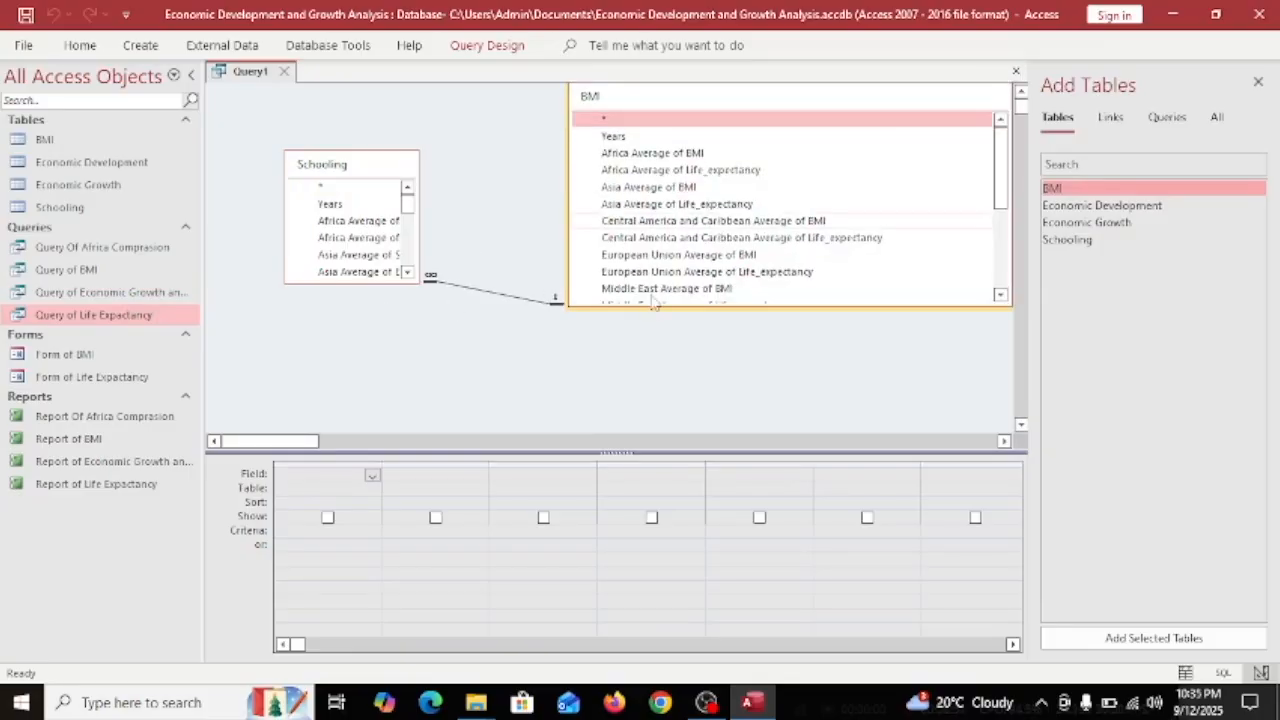
Enlarge the BMI and Schooling field lists to show full names and more fields.
drag(677, 305, 683, 430)
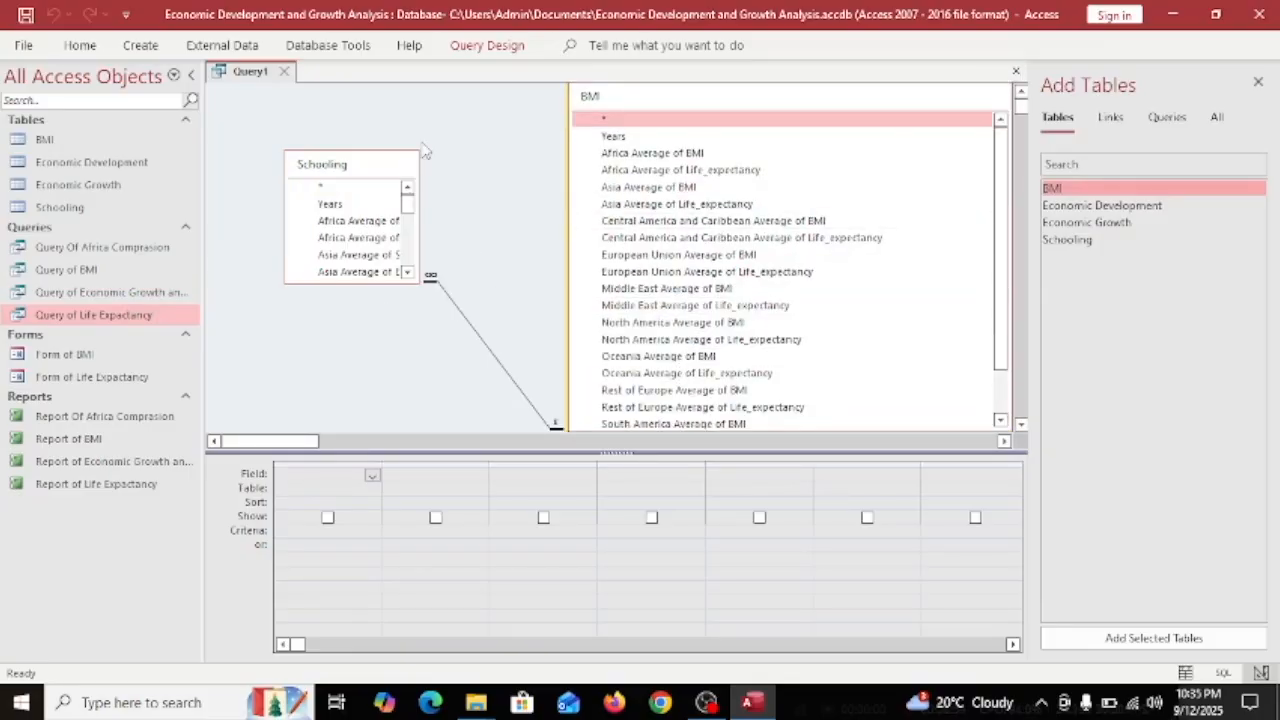
drag(414, 160, 566, 86)
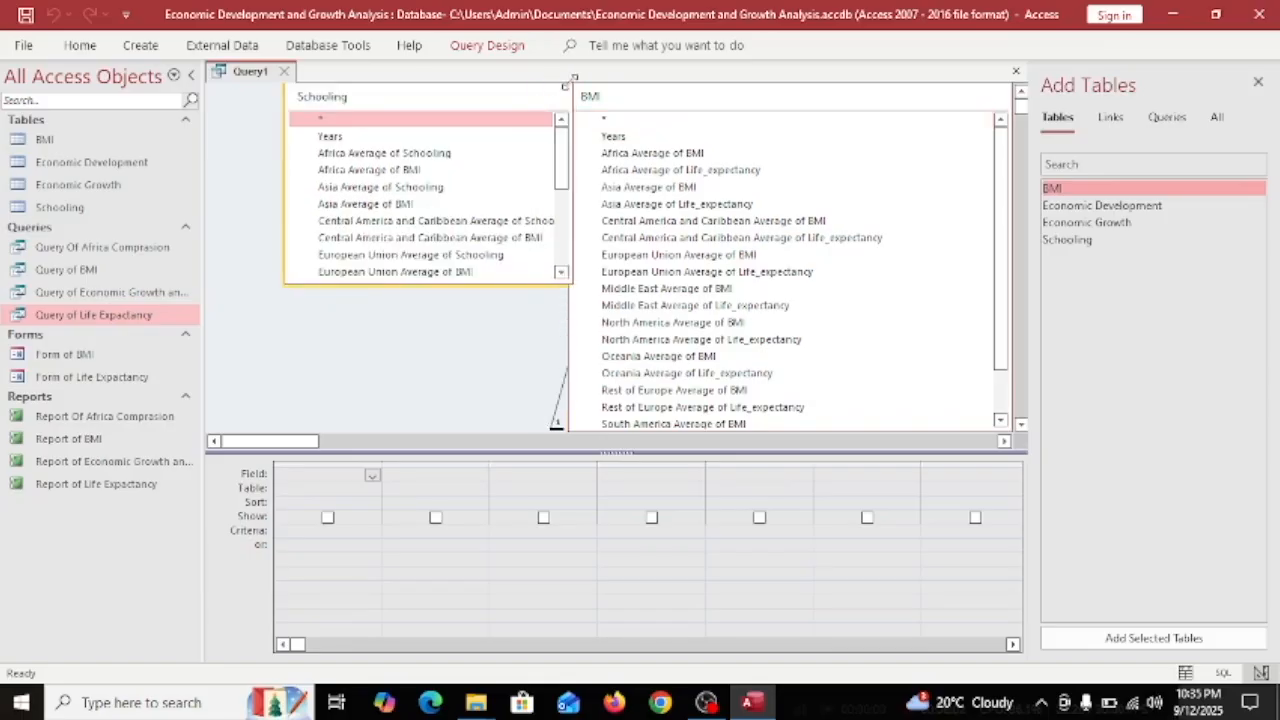
drag(287, 104, 211, 104)
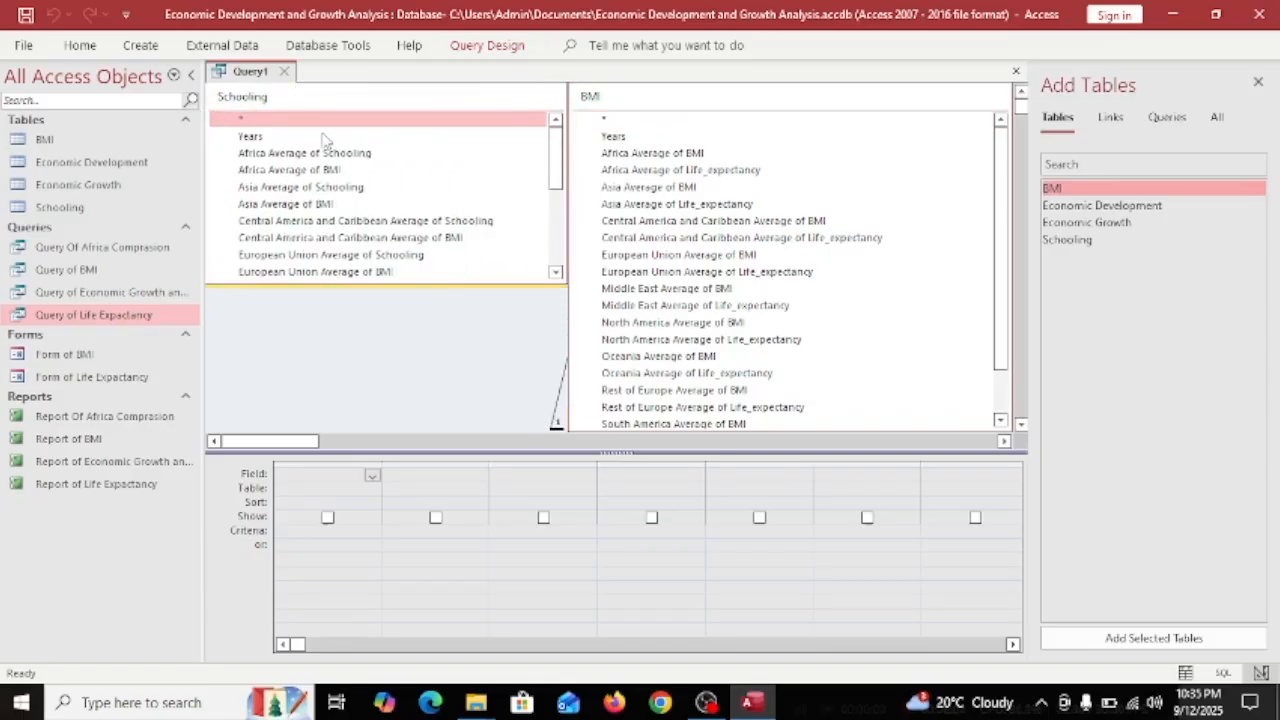
drag(352, 285, 327, 434)
scroll(414, 251, down, 3)
scroll(700, 230, down, 3)
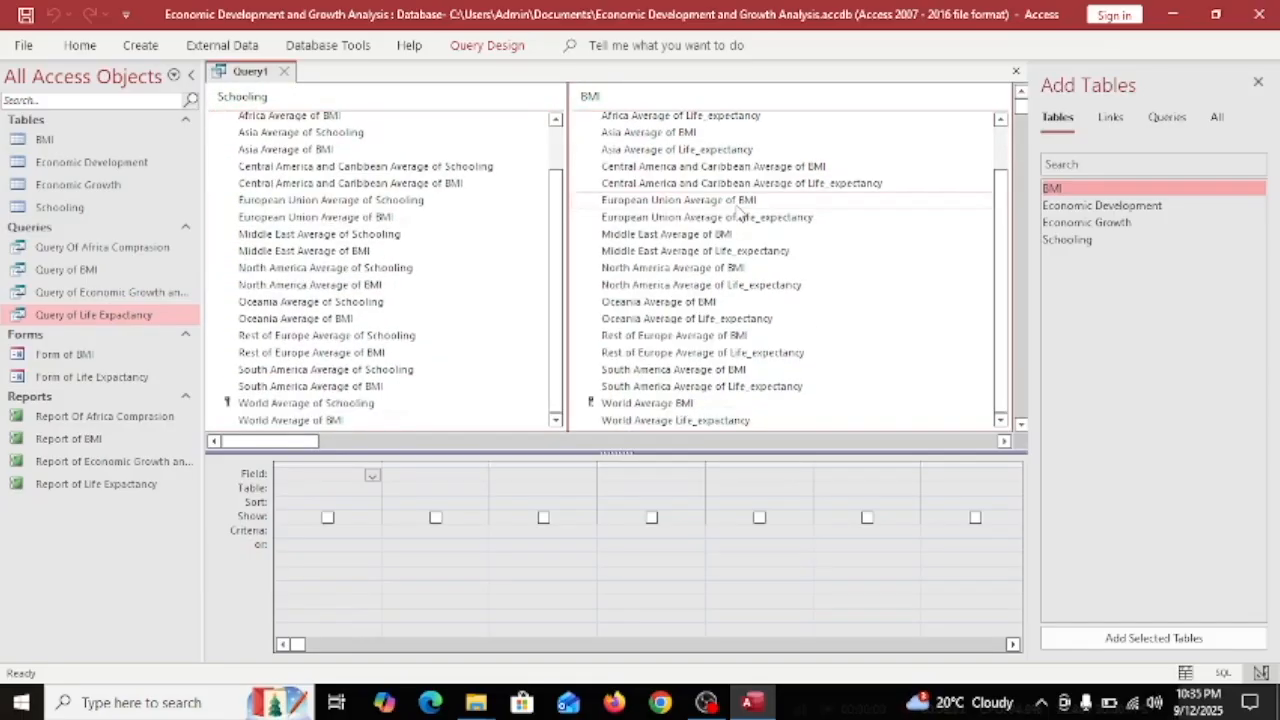
scroll(740, 213, up, 3)
scroll(740, 213, down, 3)
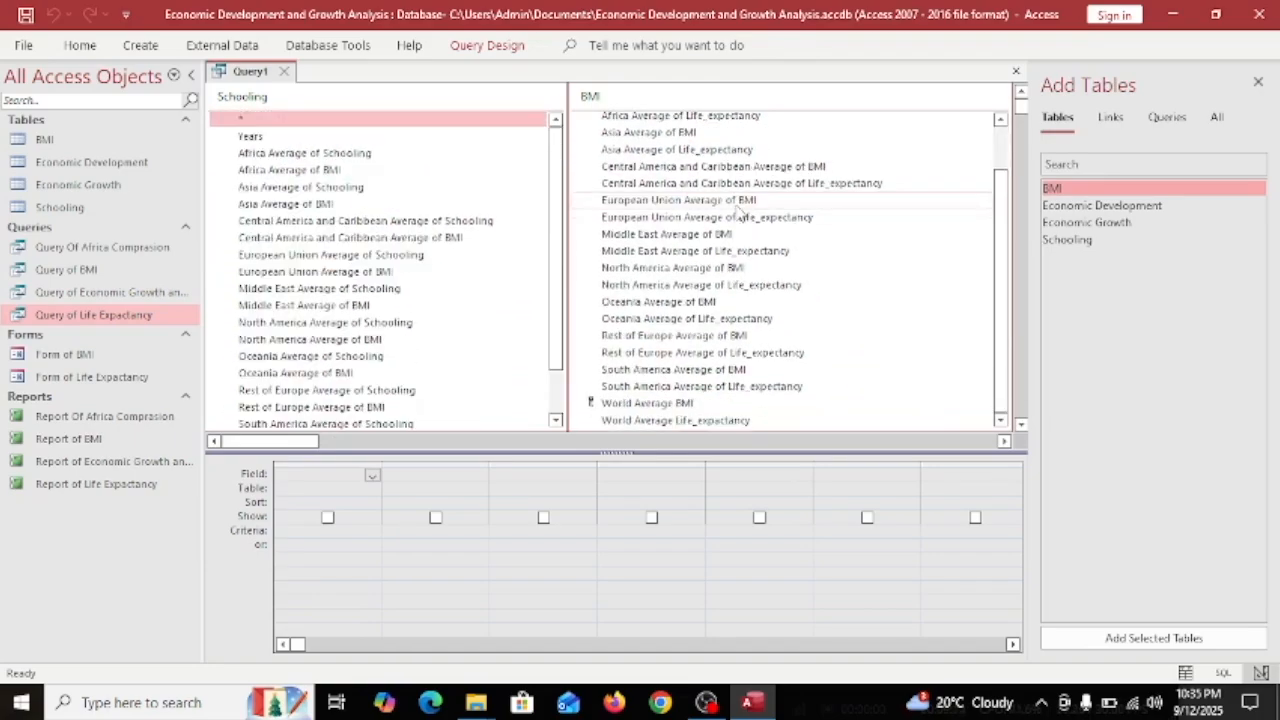
scroll(740, 213, up, 3)
scroll(370, 170, down, 1)
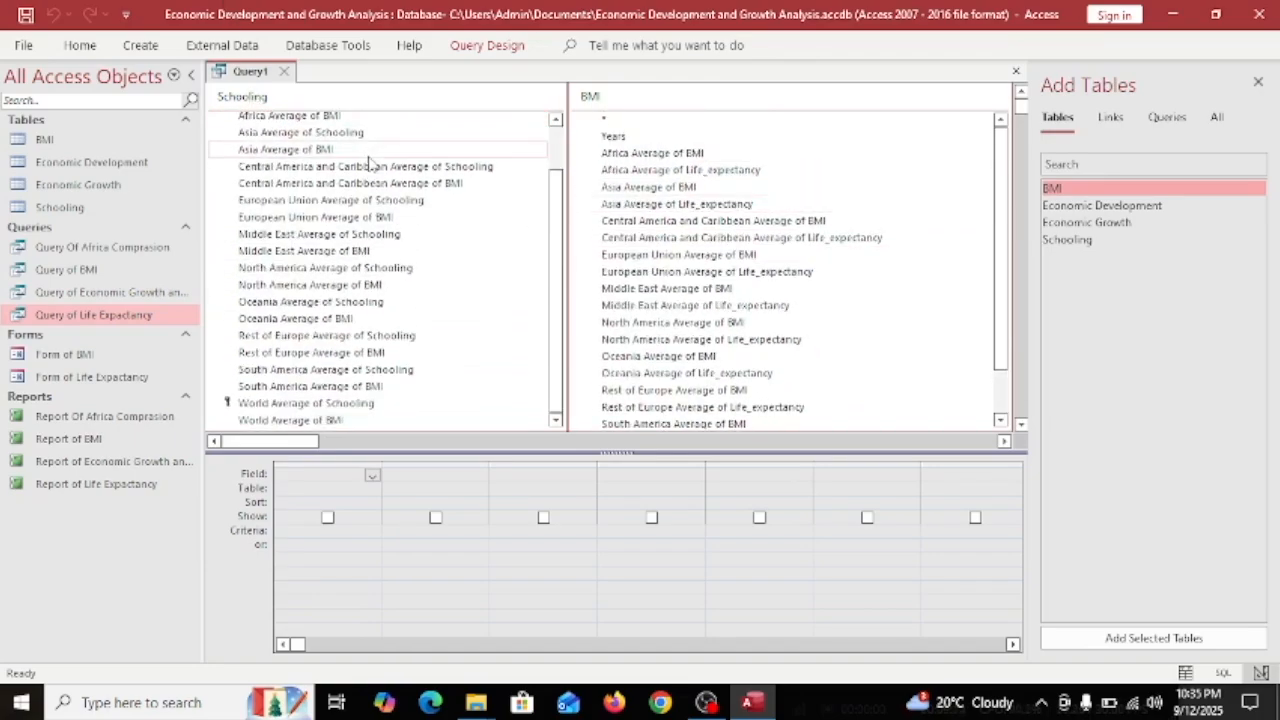
Add World Average of Schooling, BMI and Life_expectancy to the grid.
double_click(283, 403)
double_click(300, 420)
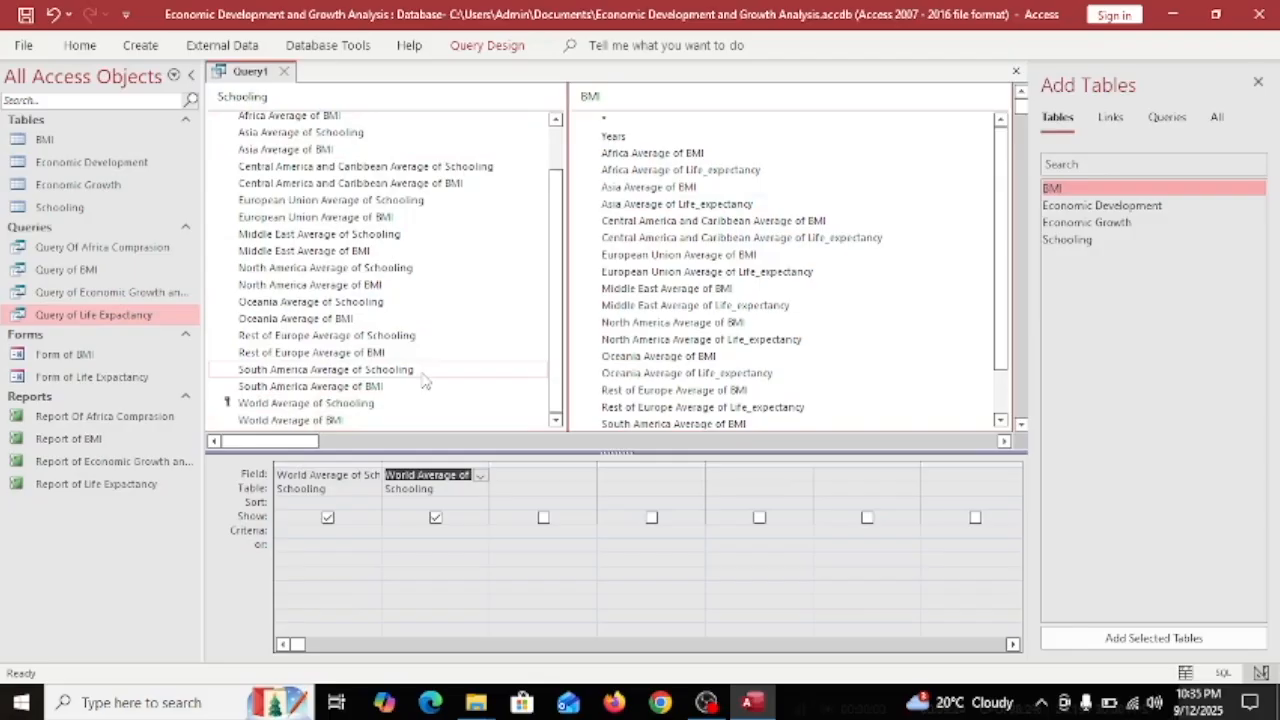
scroll(716, 347, down, 1)
double_click(662, 421)
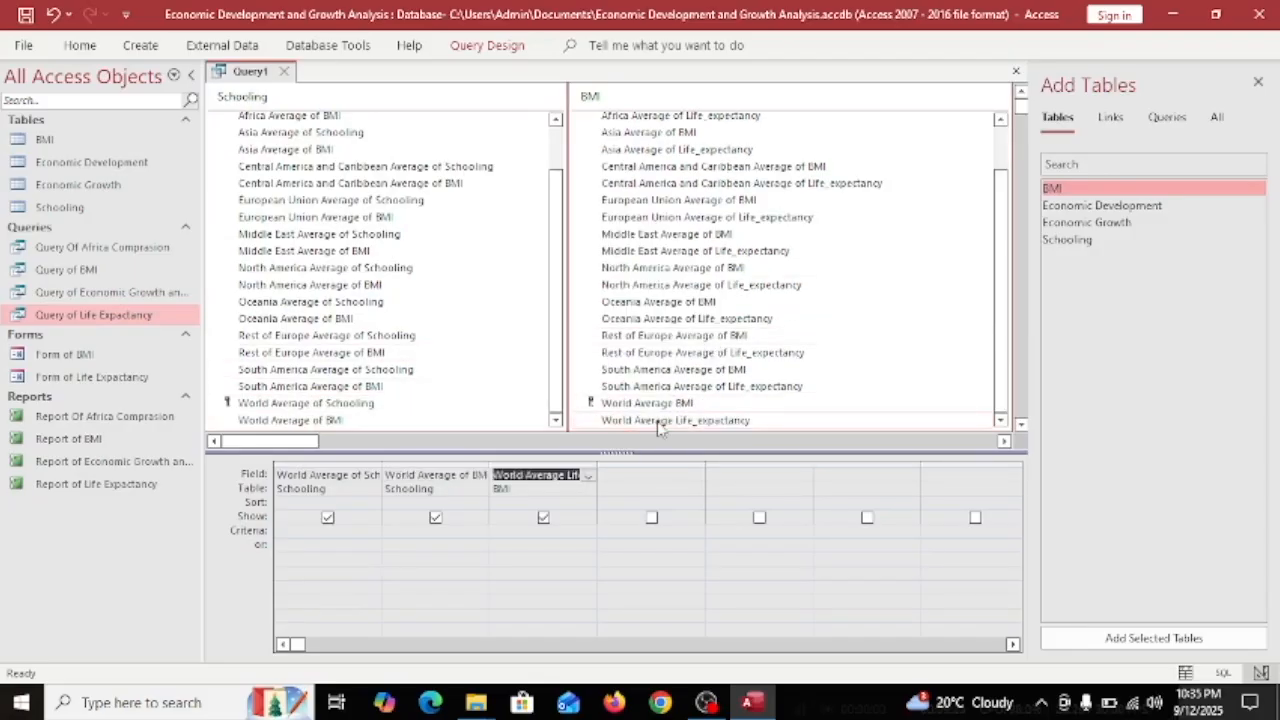
scroll(345, 255, up, 1)
Add the Africa, Asia, Central America and Caribbean, European Union and Middle East Schooling averages.
double_click(286, 153)
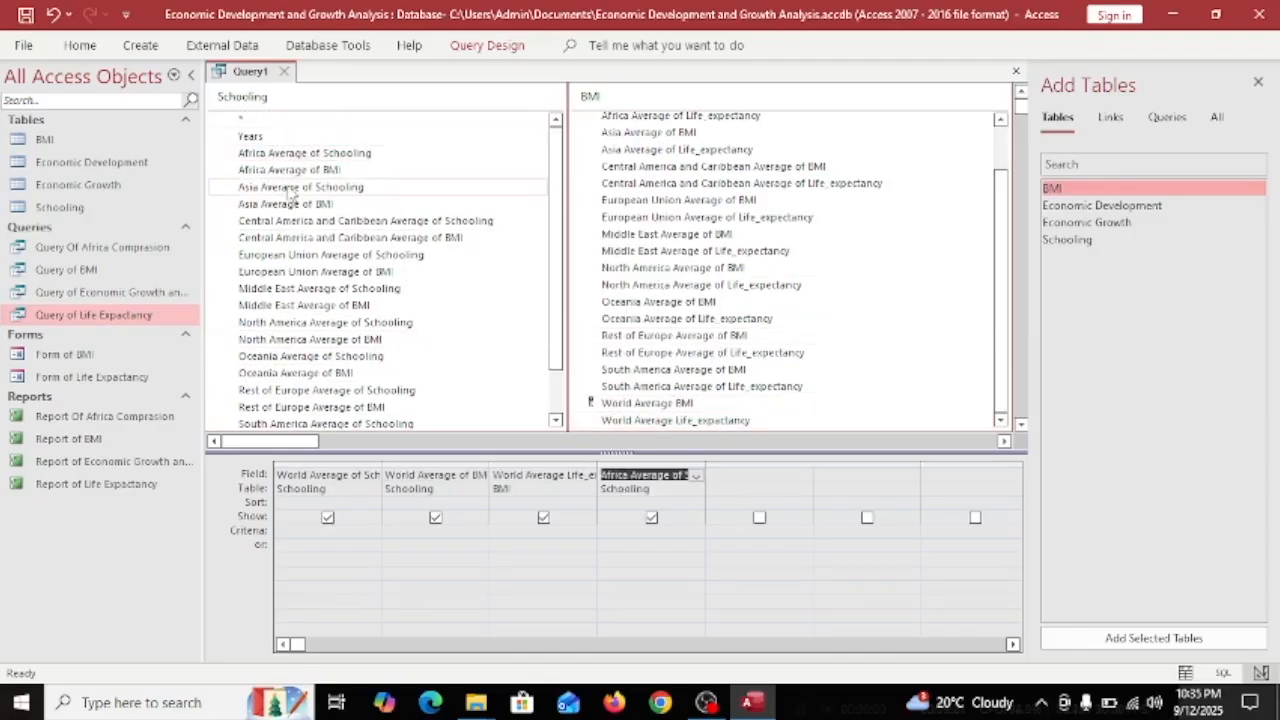
double_click(290, 187)
double_click(270, 221)
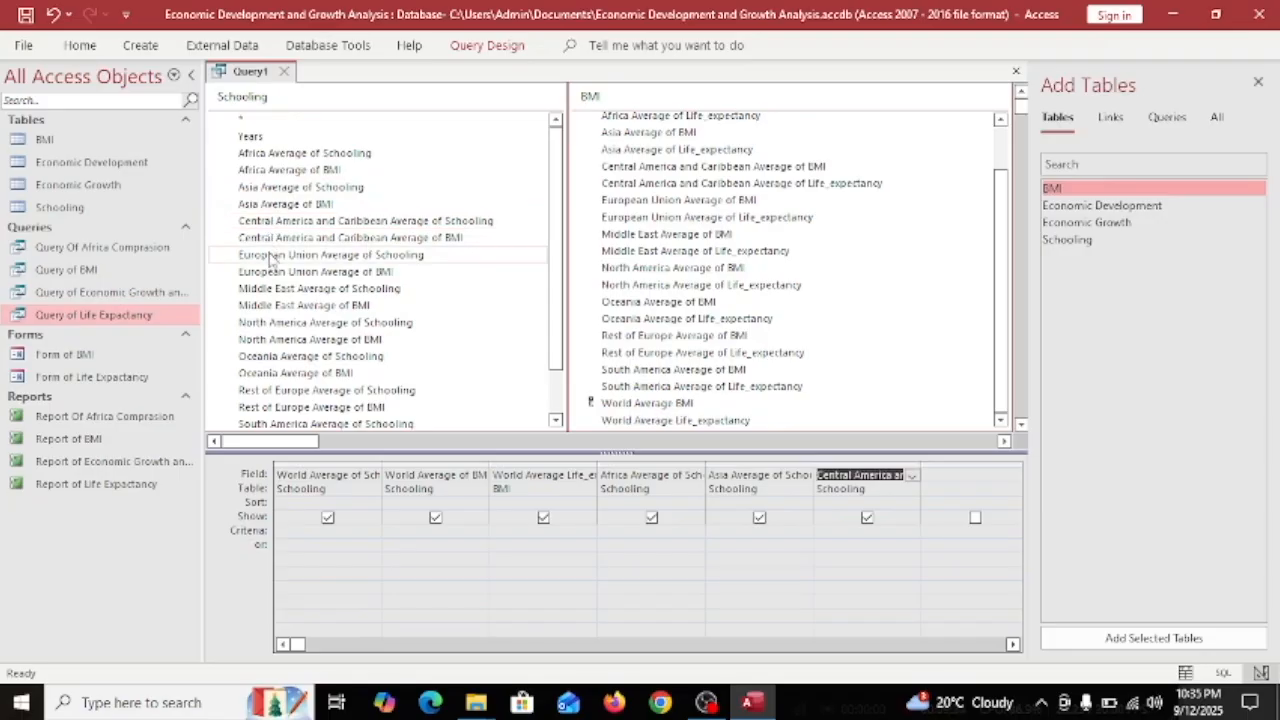
double_click(272, 255)
double_click(279, 323)
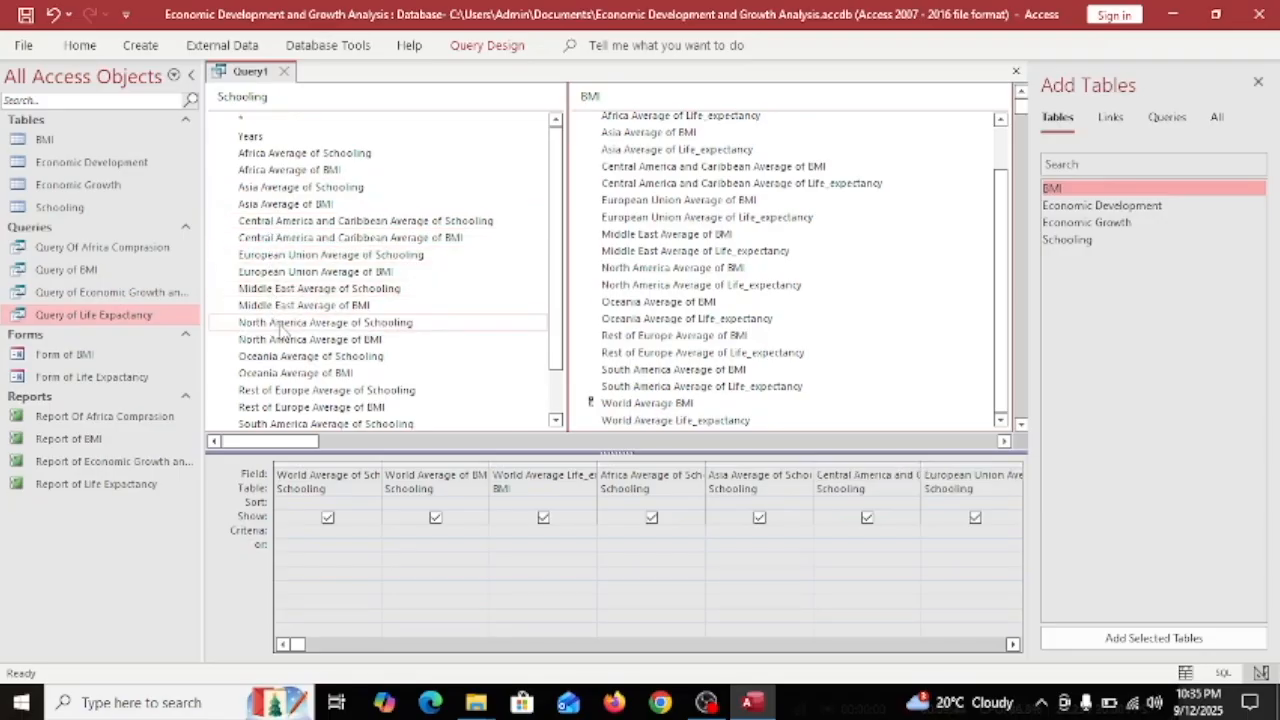
Add the Oceania, Rest of Europe and South America Schooling averages and close the Add Tables pane.
scroll(281, 330, down, 1)
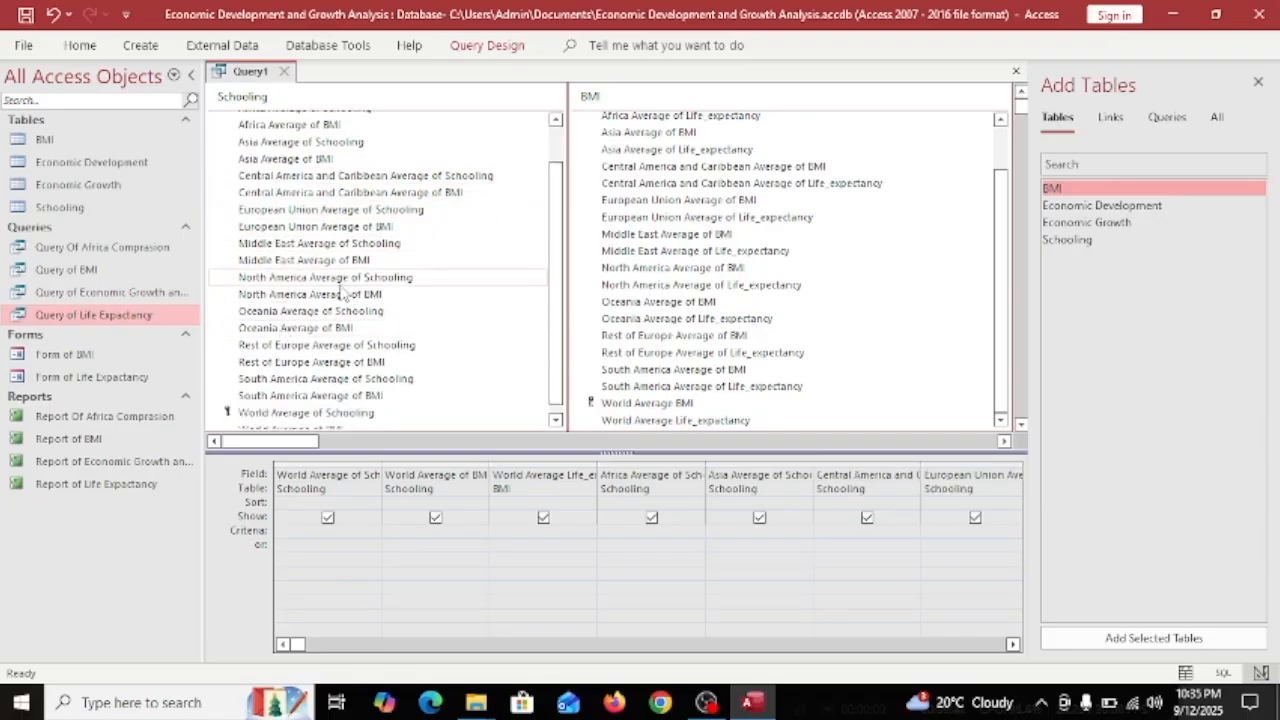
click(490, 646)
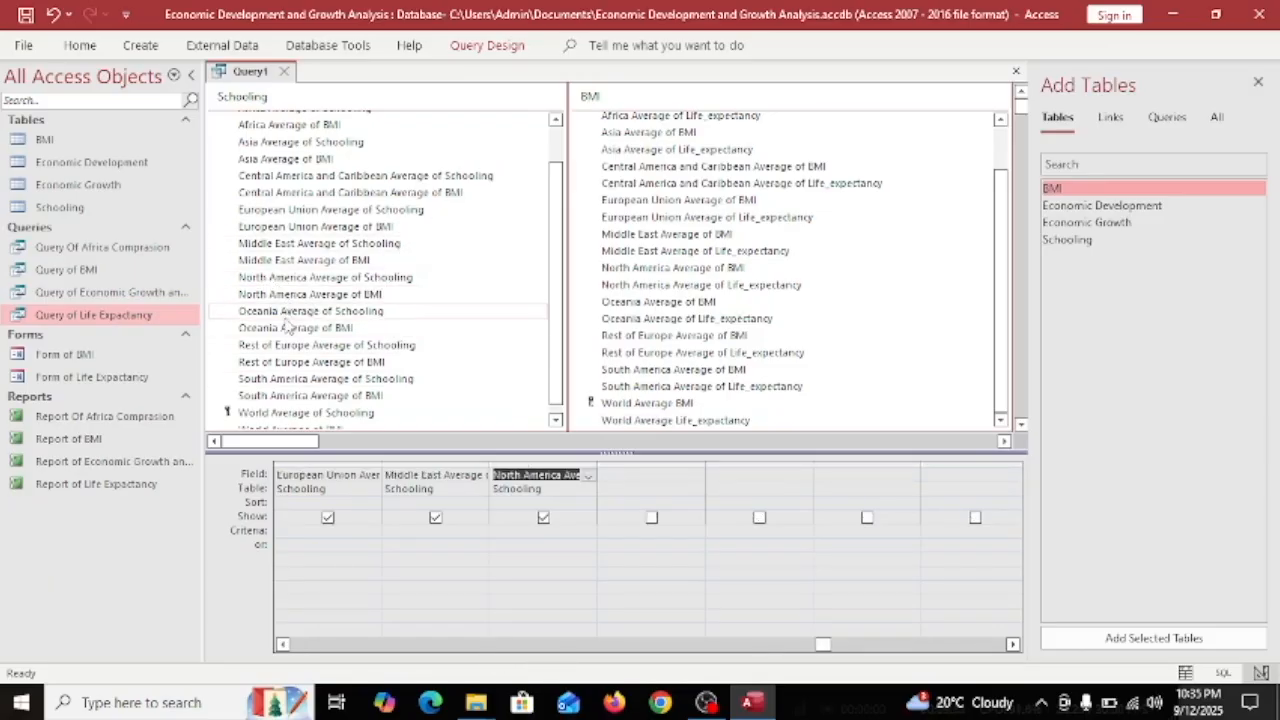
double_click(272, 314)
double_click(272, 344)
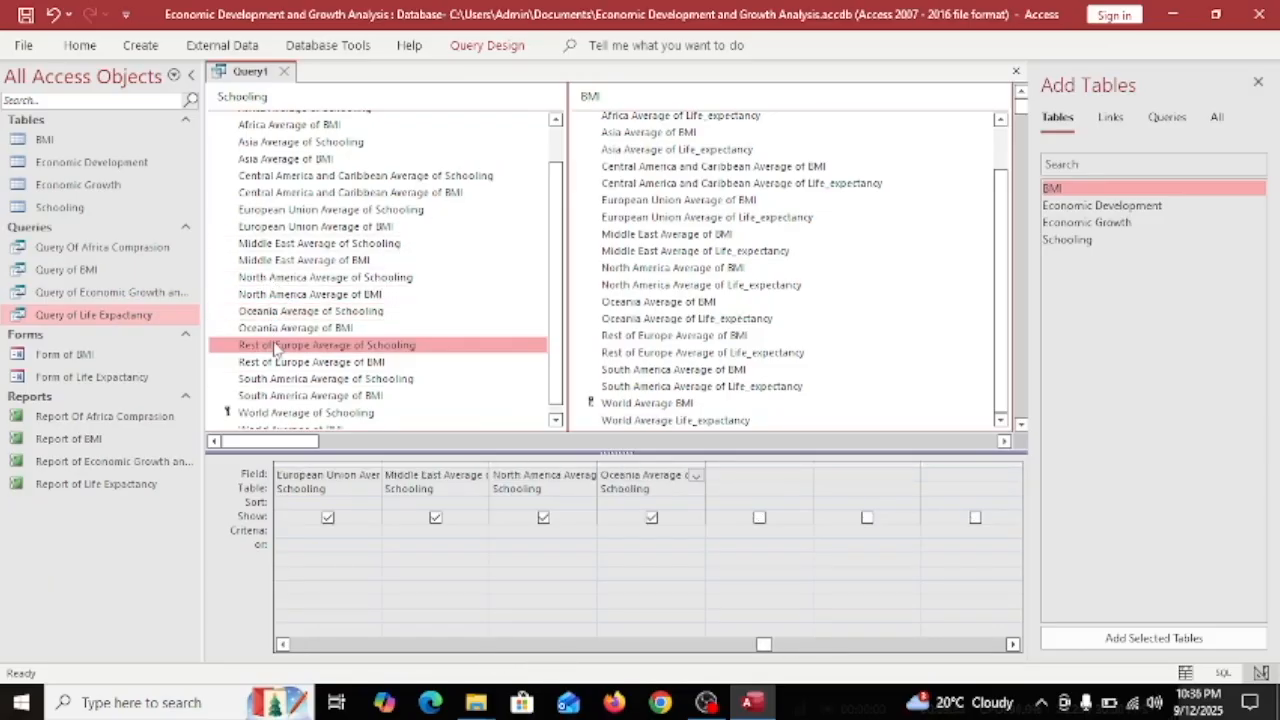
click(270, 380)
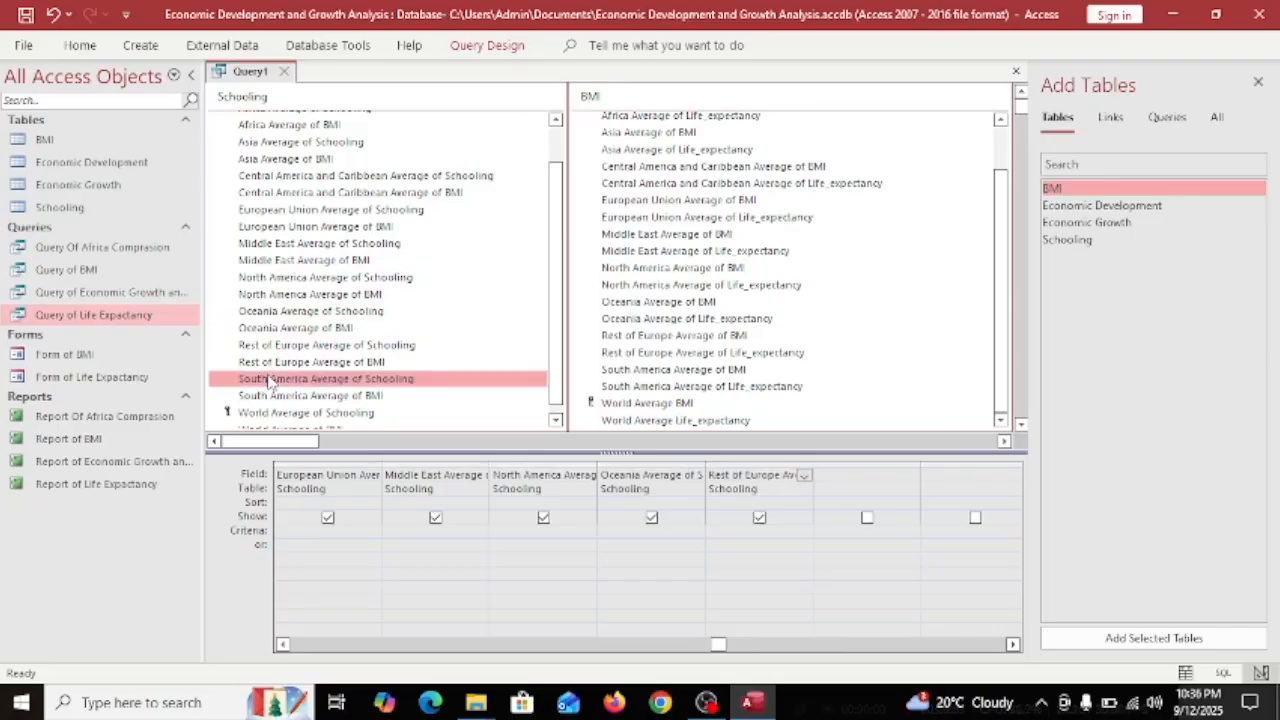
double_click(298, 380)
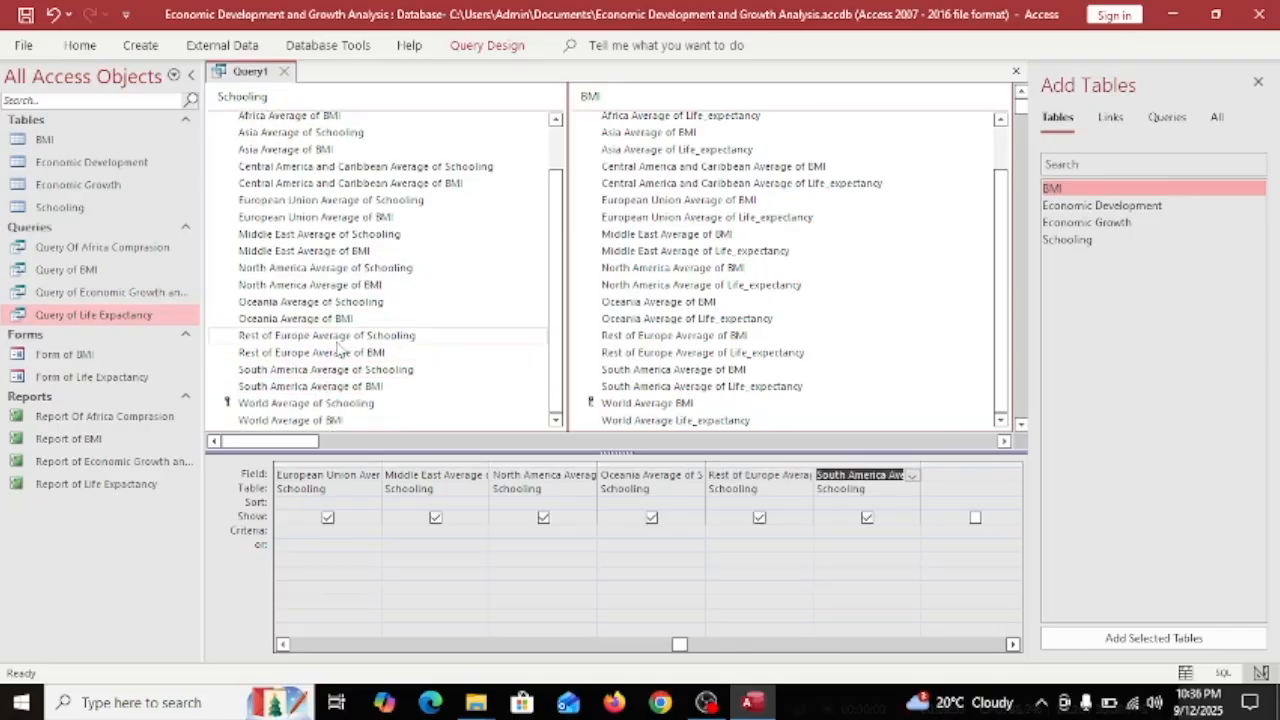
click(1257, 84)
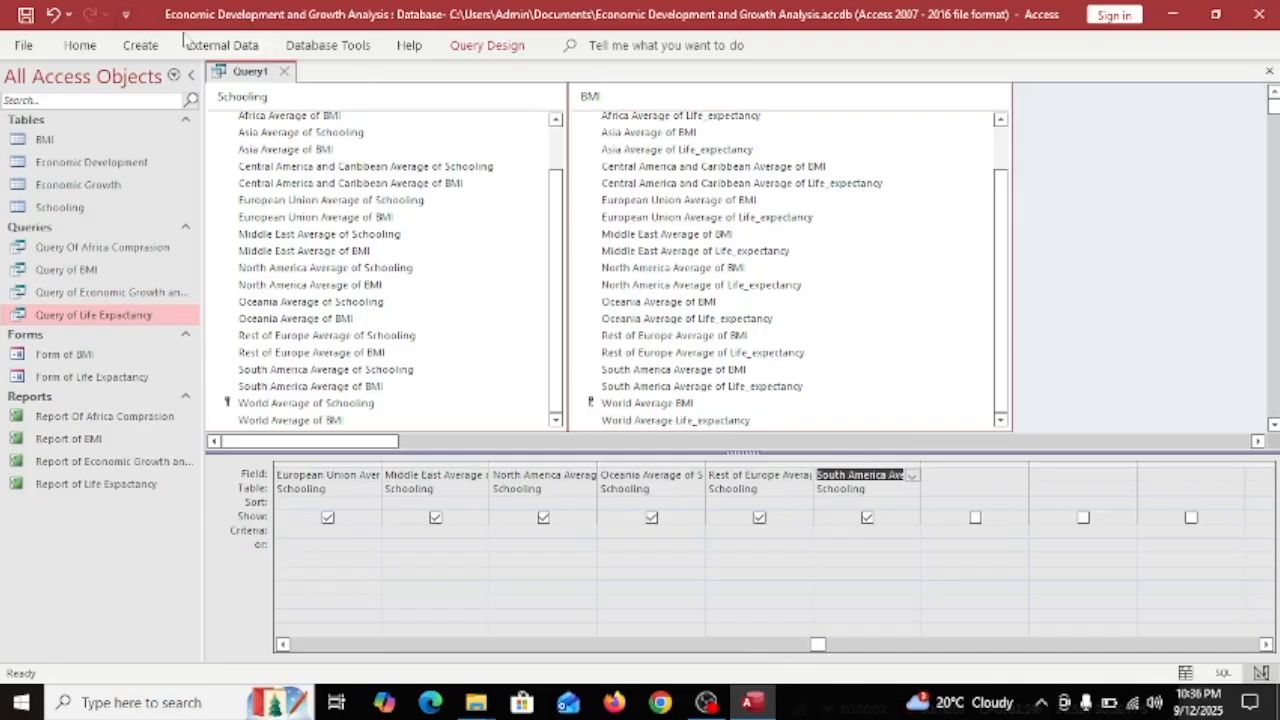
click(138, 49)
Run the query and save it as Query of Schooling.
click(478, 47)
click(38, 84)
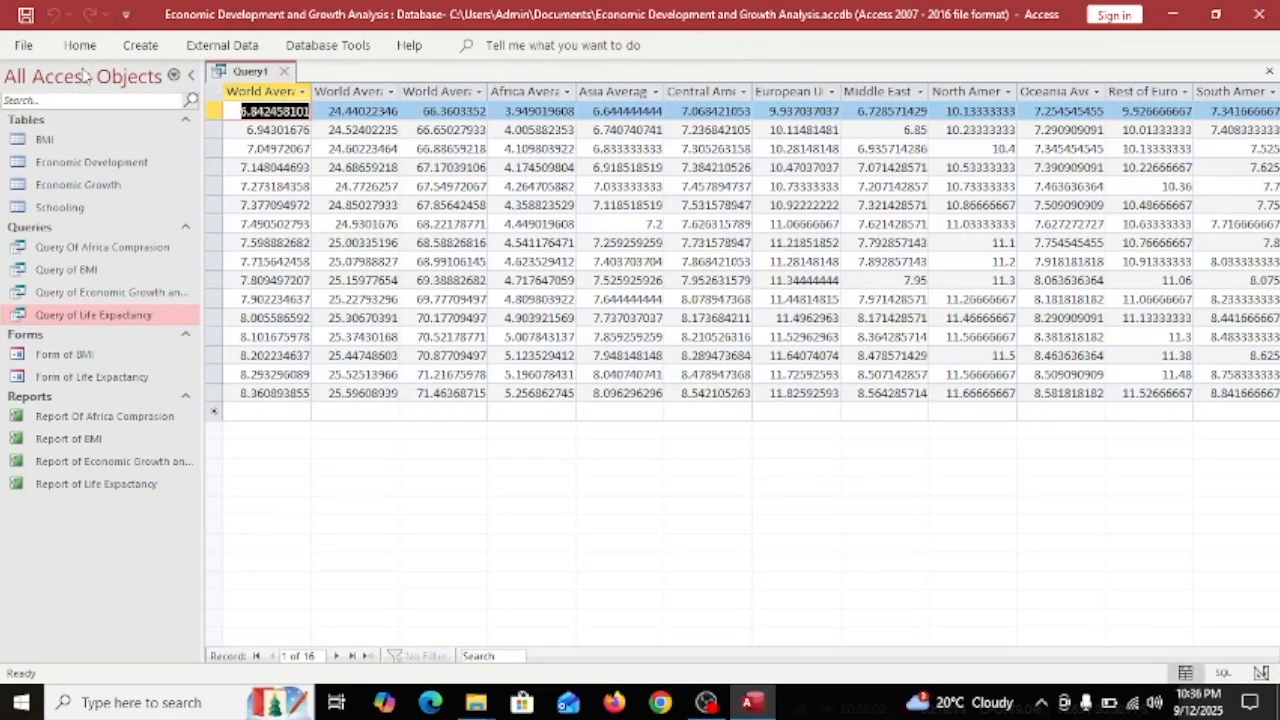
click(708, 167)
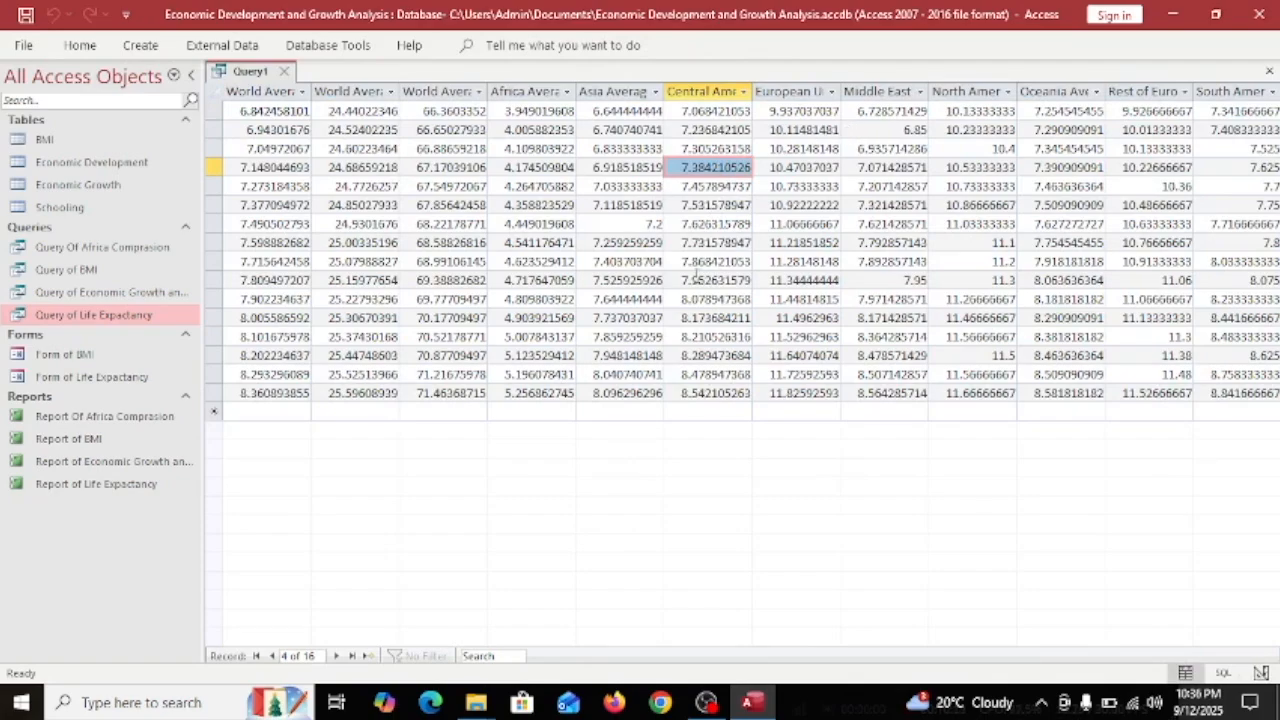
key(ctrl+s)
click(585, 249)
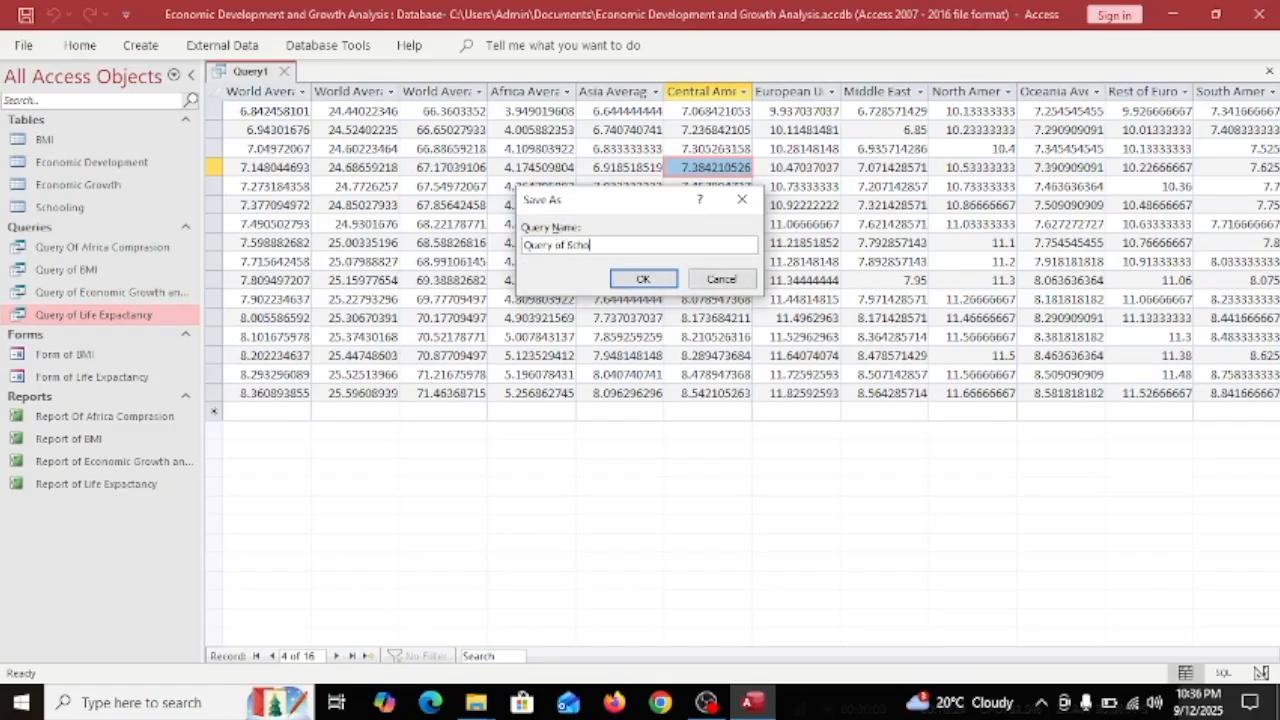
click(643, 279)
Autofit the first two columns to their headers.
click(248, 113)
click(285, 393)
click(266, 357)
drag(254, 396, 333, 90)
click(495, 137)
double_click(420, 90)
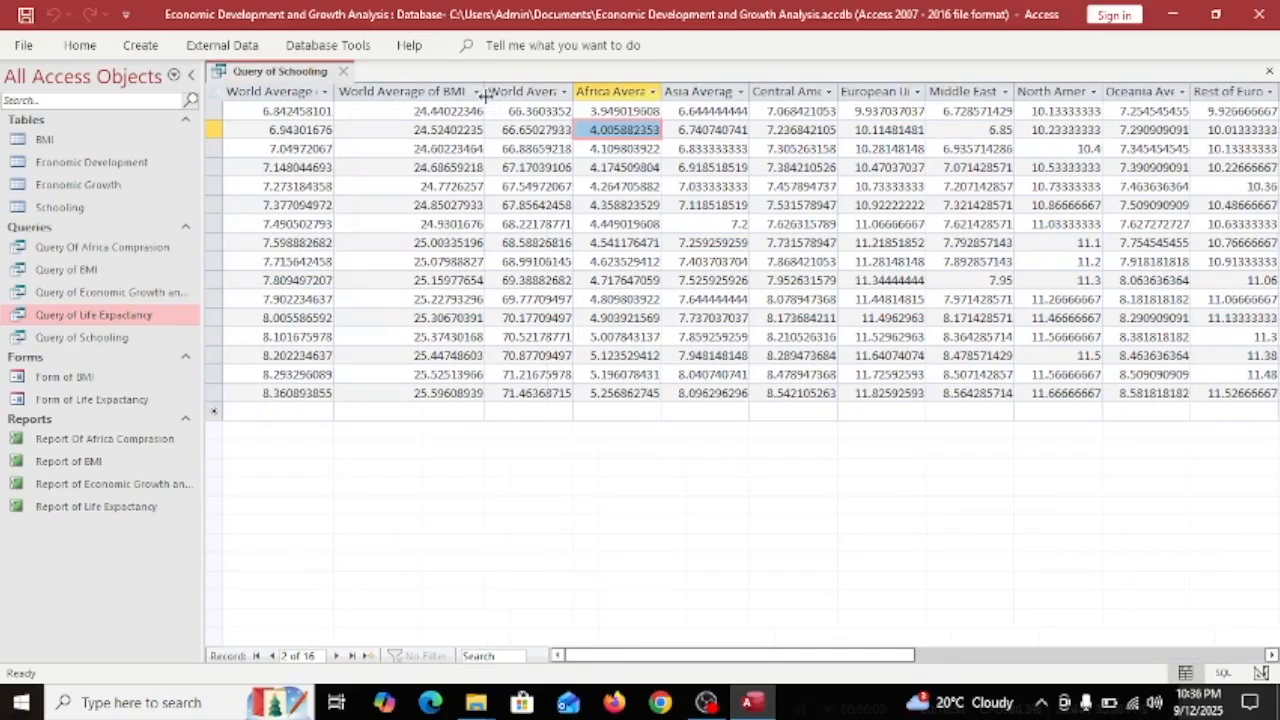
double_click(572, 91)
drag(720, 90, 737, 90)
drag(825, 90, 865, 90)
drag(953, 90, 997, 90)
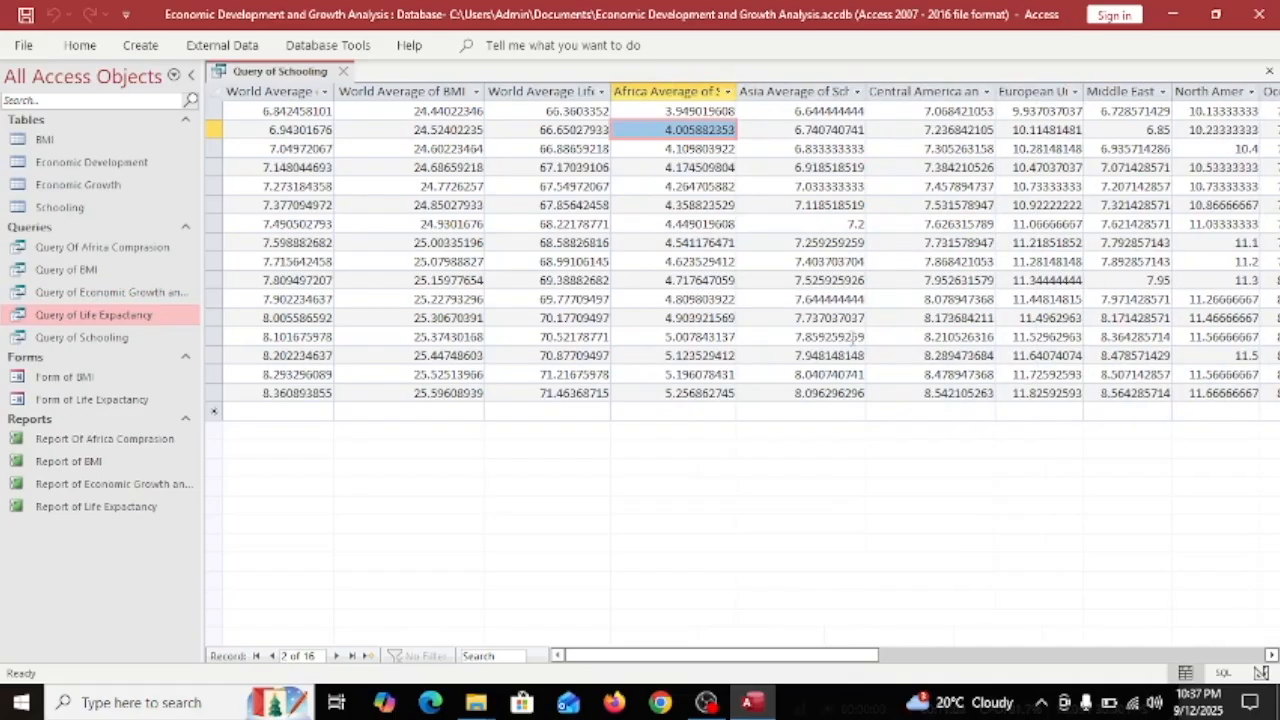
drag(780, 657, 851, 657)
drag(909, 91, 967, 91)
drag(822, 91, 872, 91)
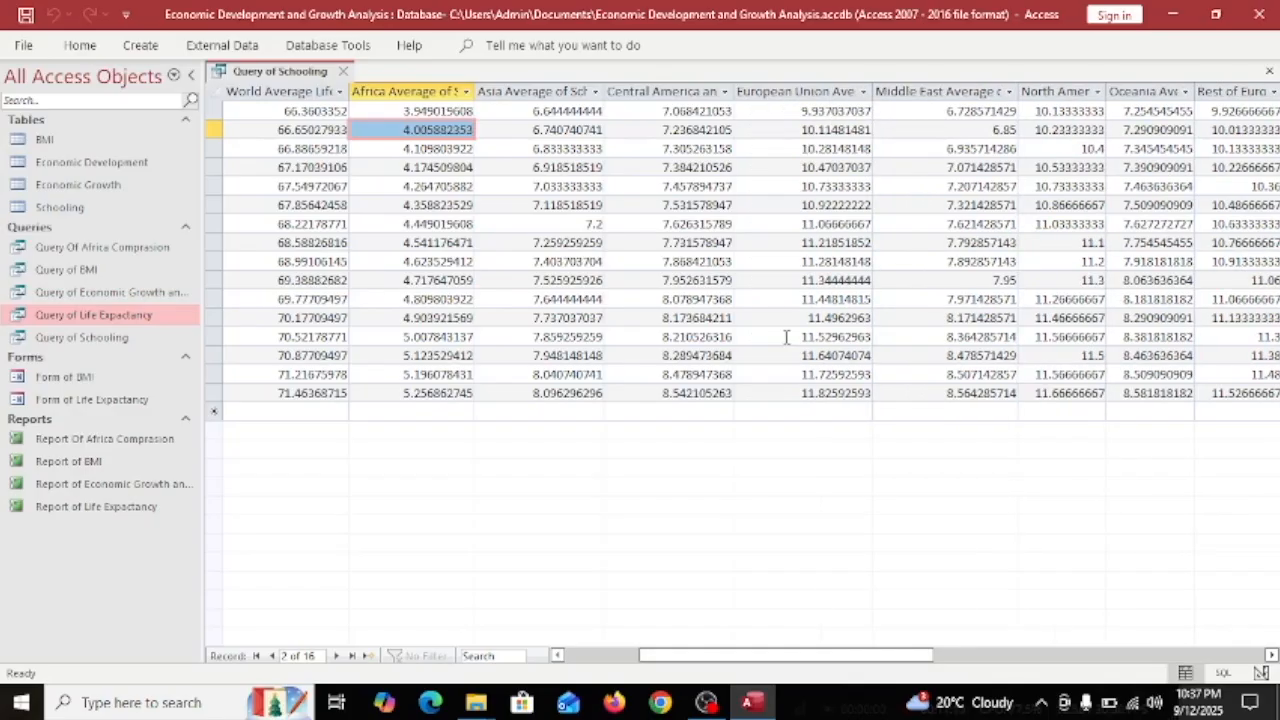
drag(830, 655, 904, 655)
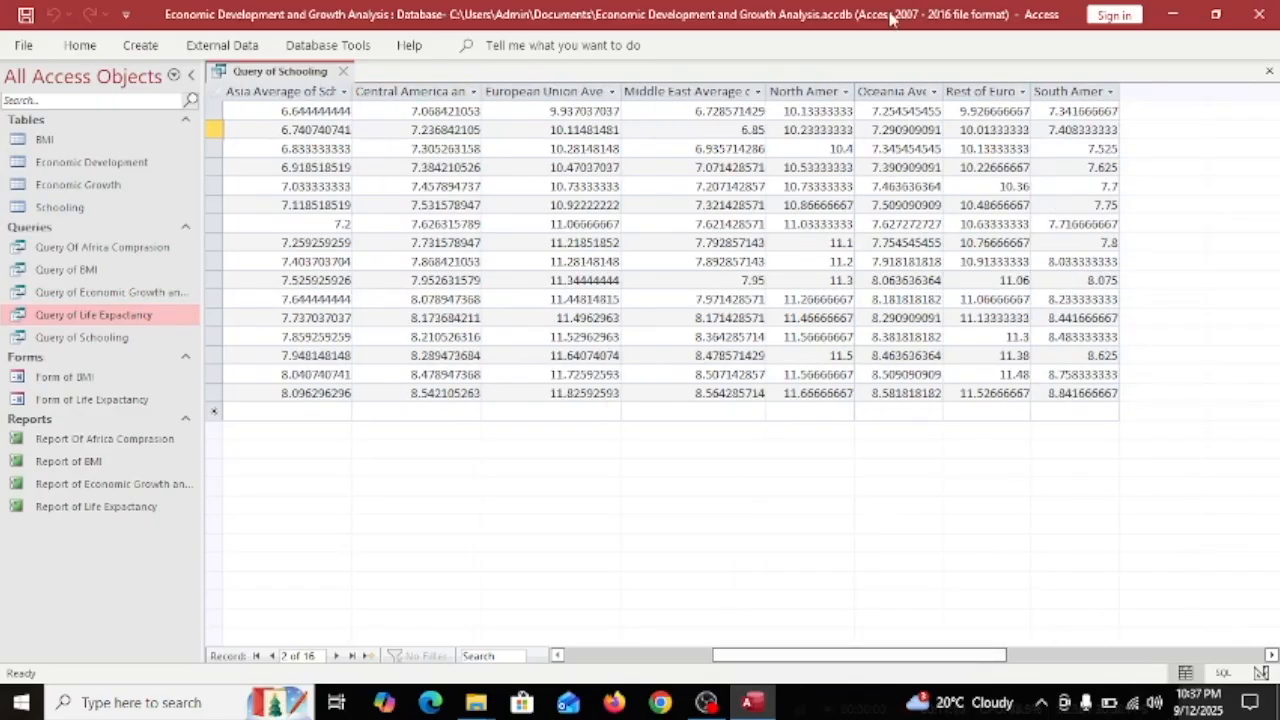
drag(854, 91, 898, 91)
drag(986, 91, 1009, 91)
drag(1098, 91, 1125, 91)
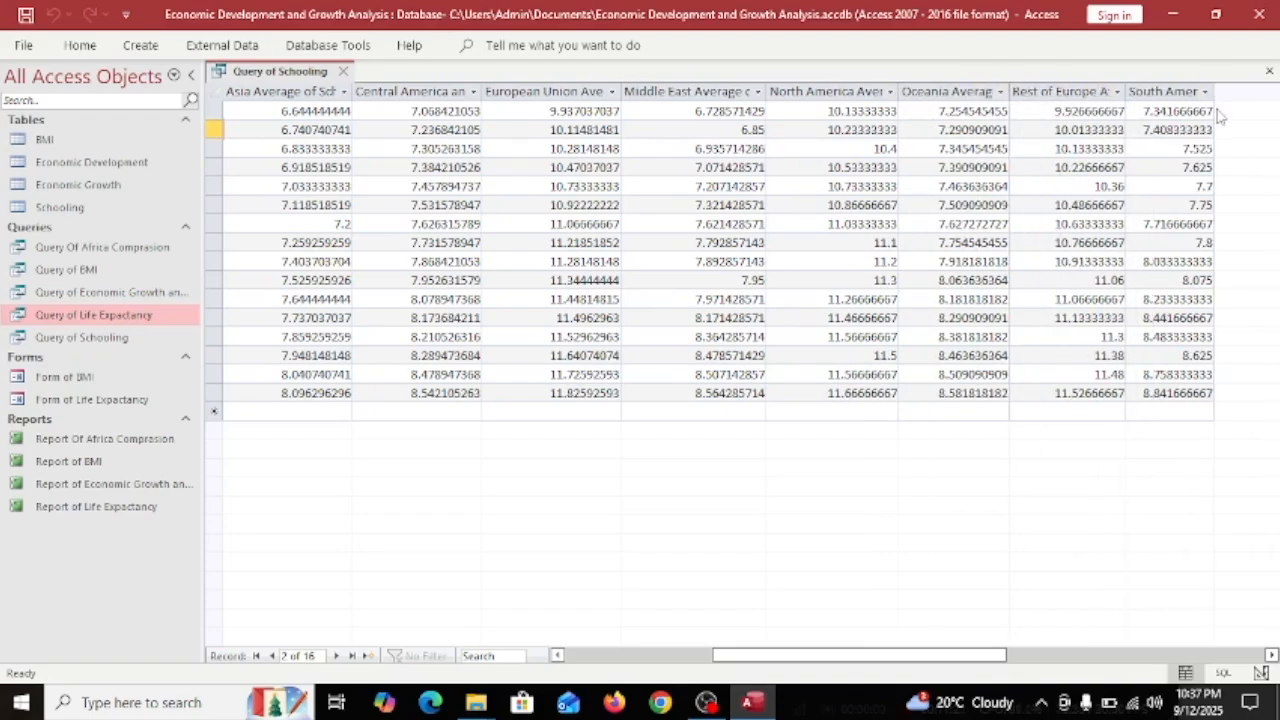
drag(1213, 112, 1242, 112)
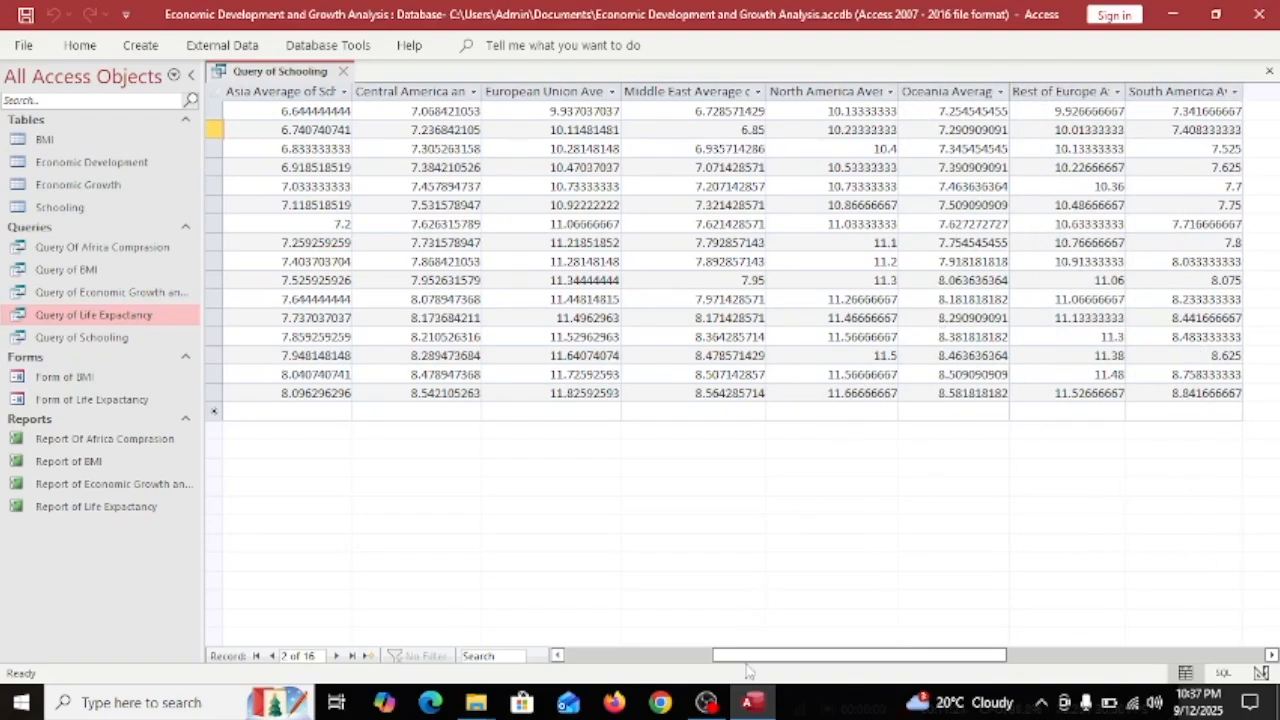
click(663, 652)
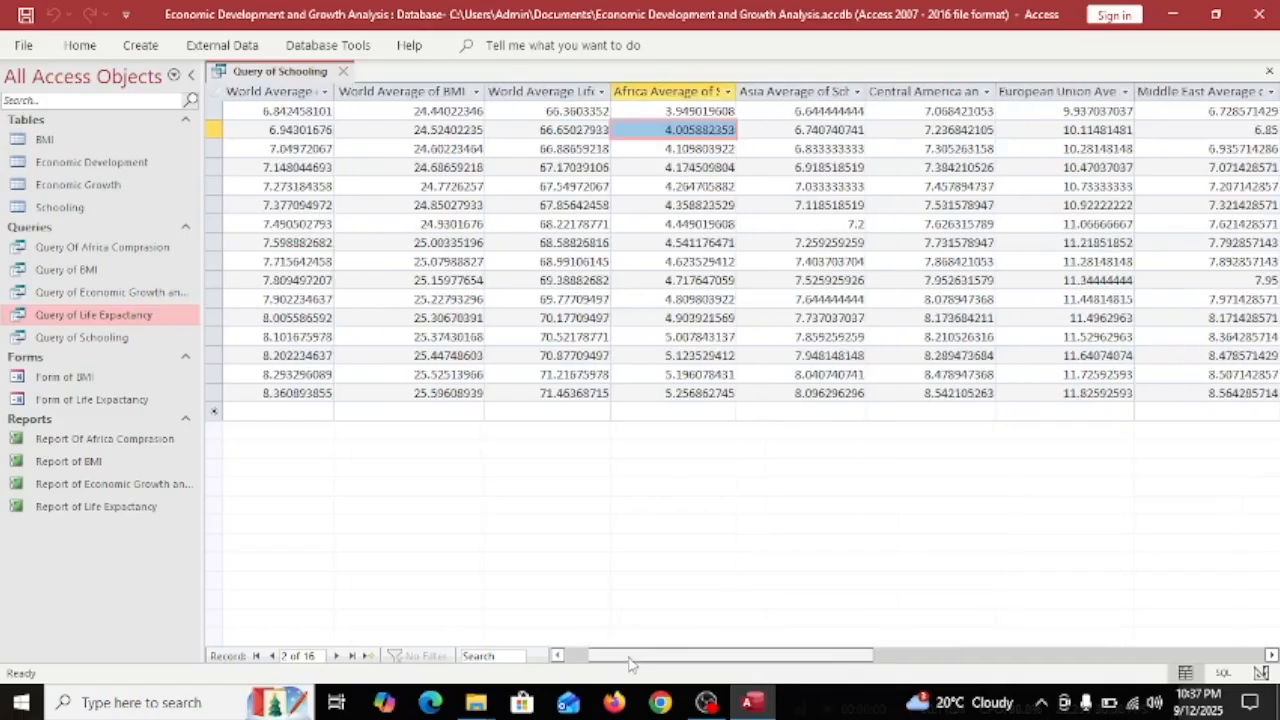
click(318, 92)
click(324, 91)
click(867, 324)
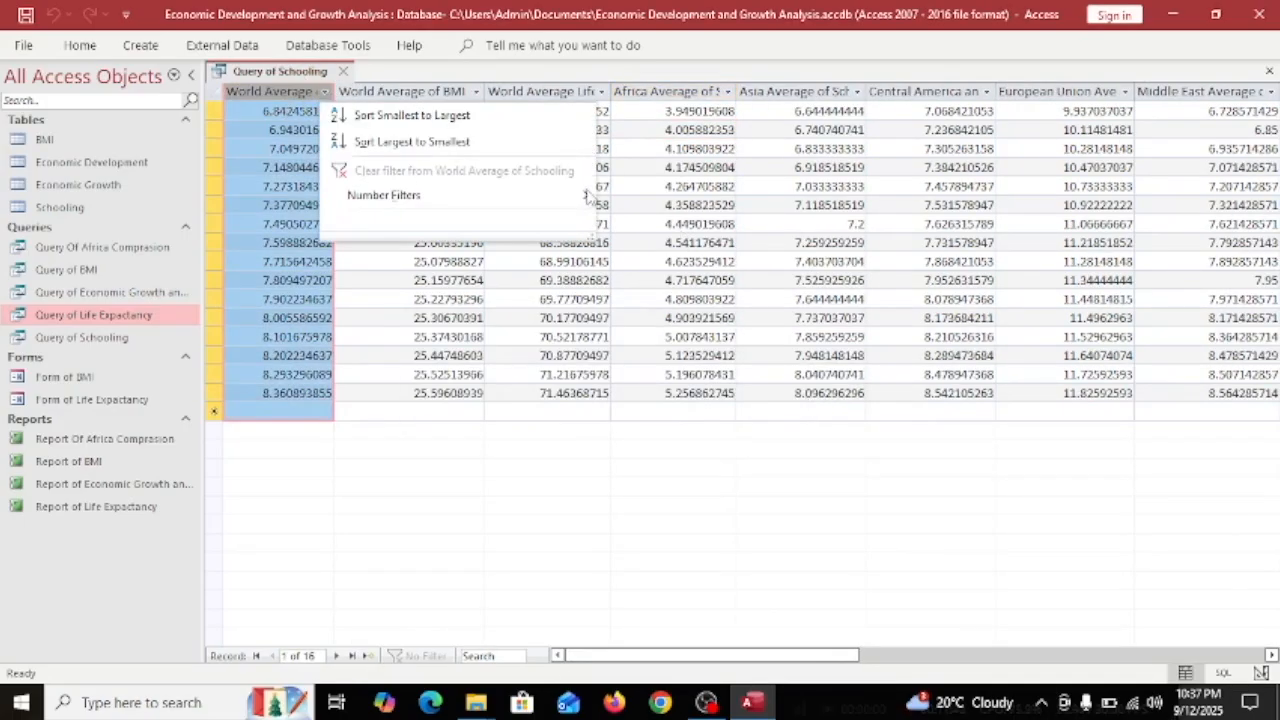
click(437, 143)
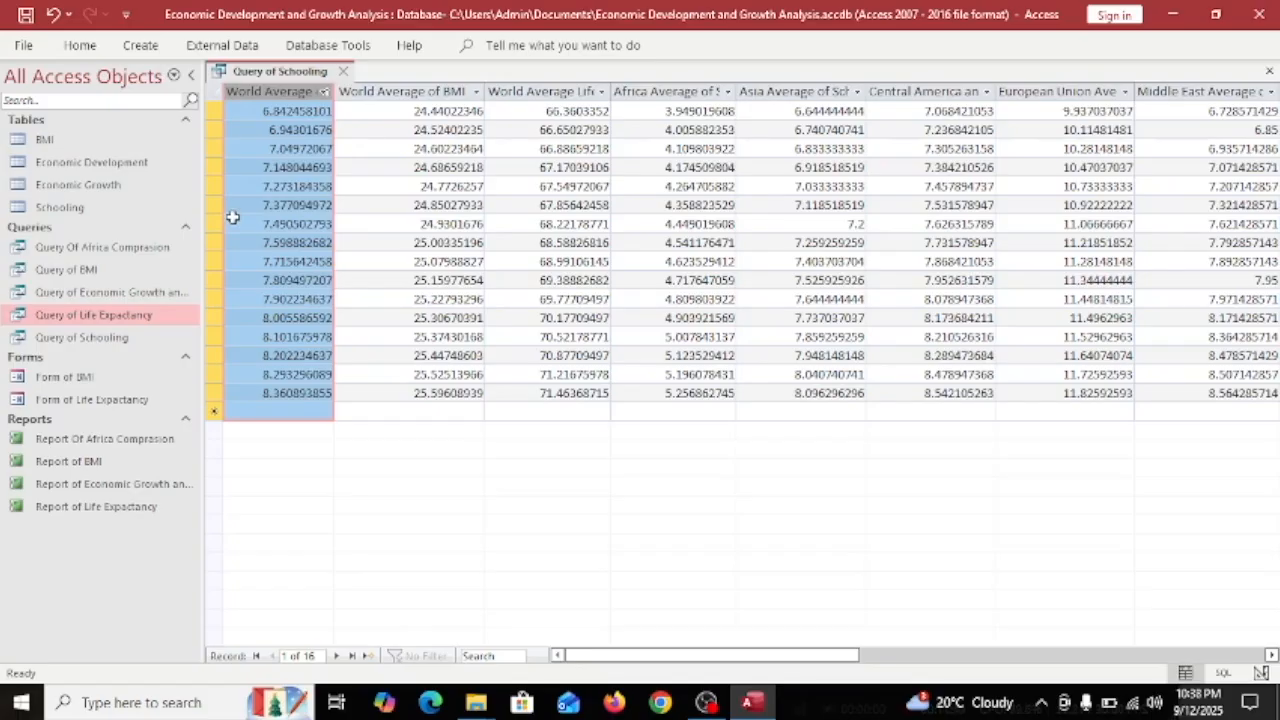
click(427, 94)
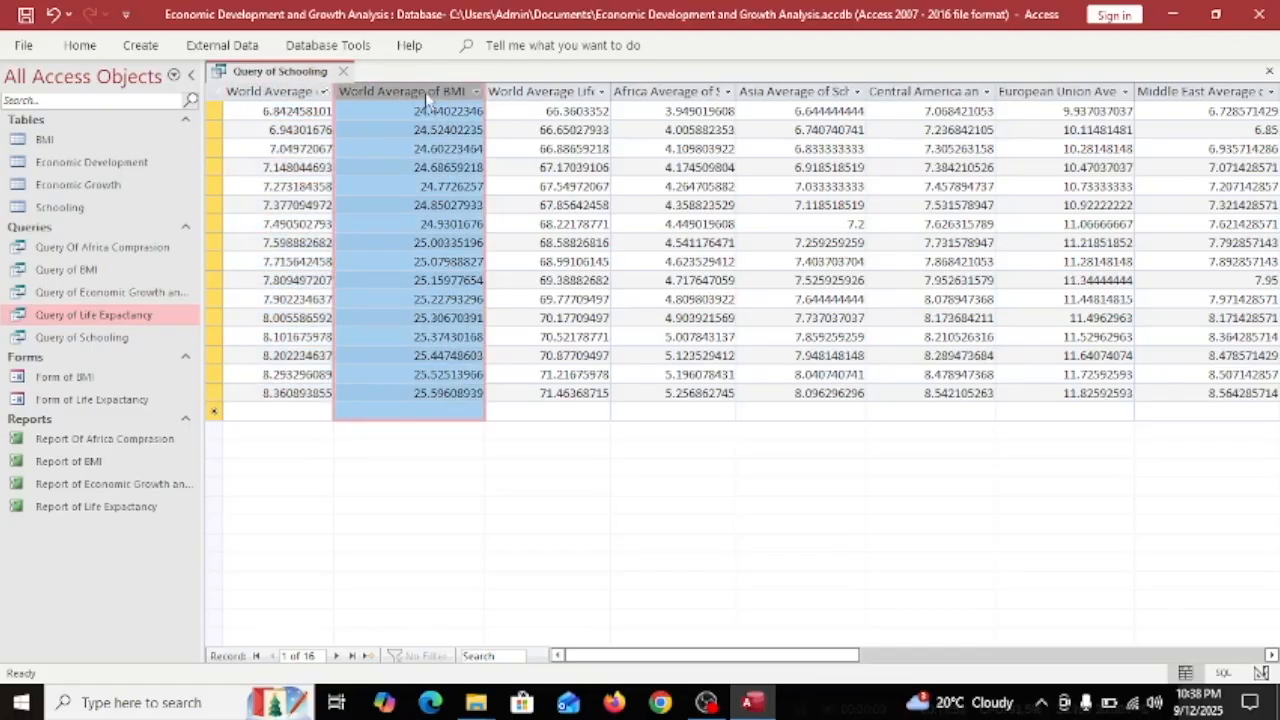
click(258, 393)
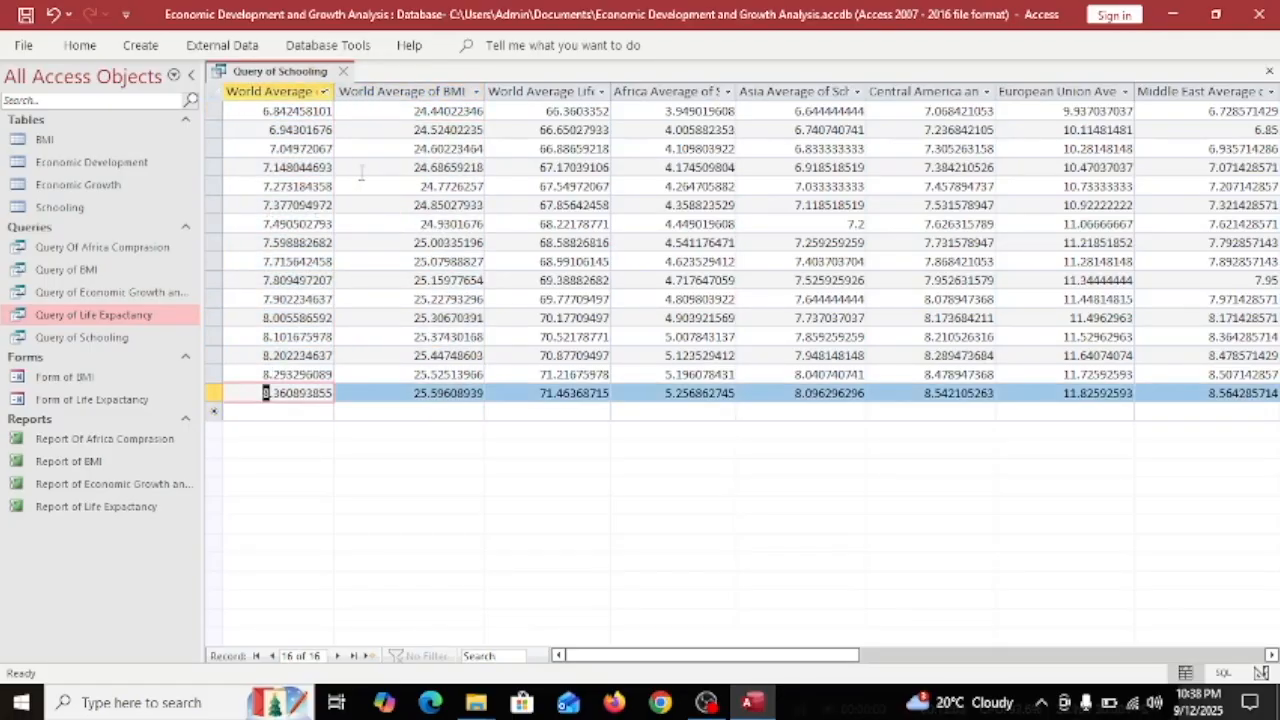
click(513, 407)
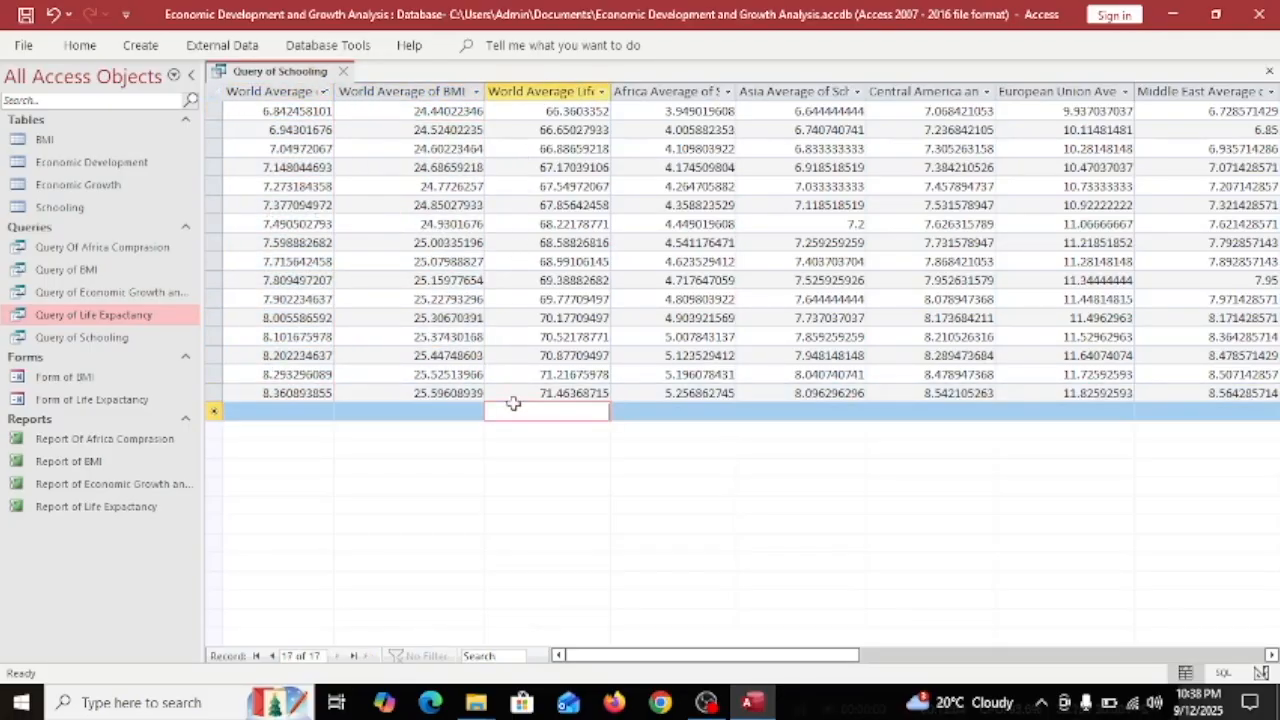
click(245, 91)
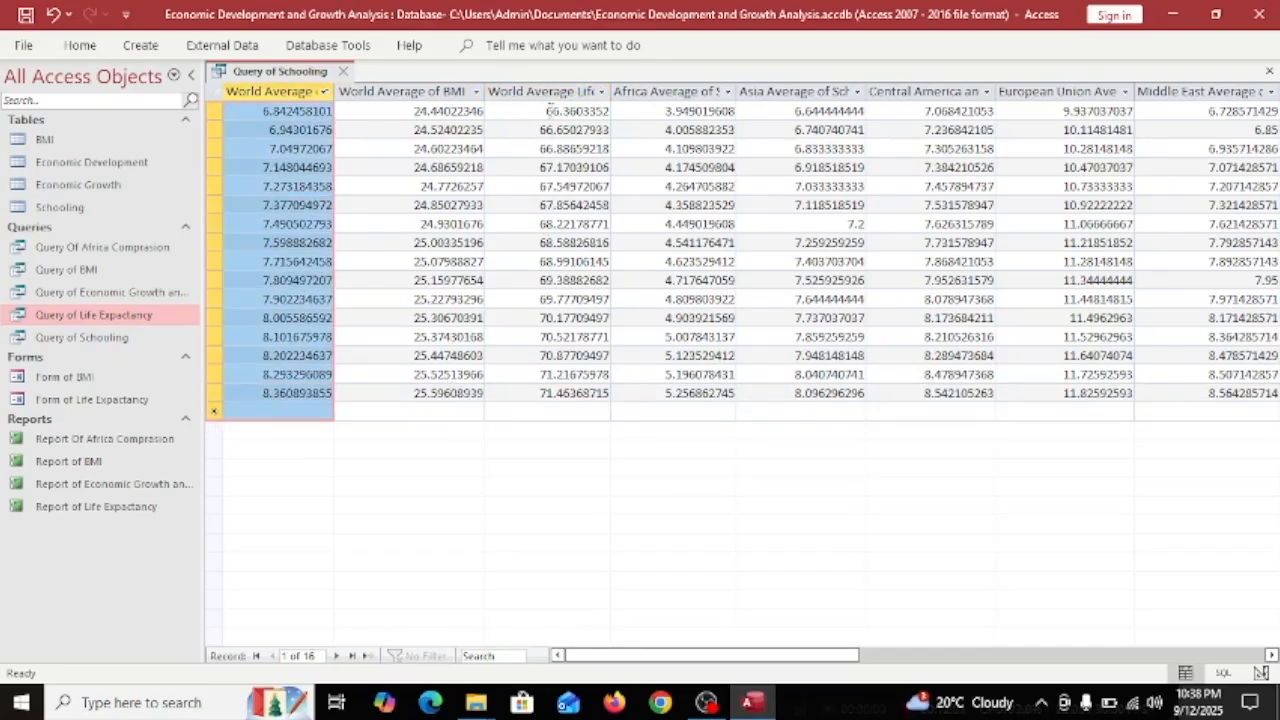
click(513, 115)
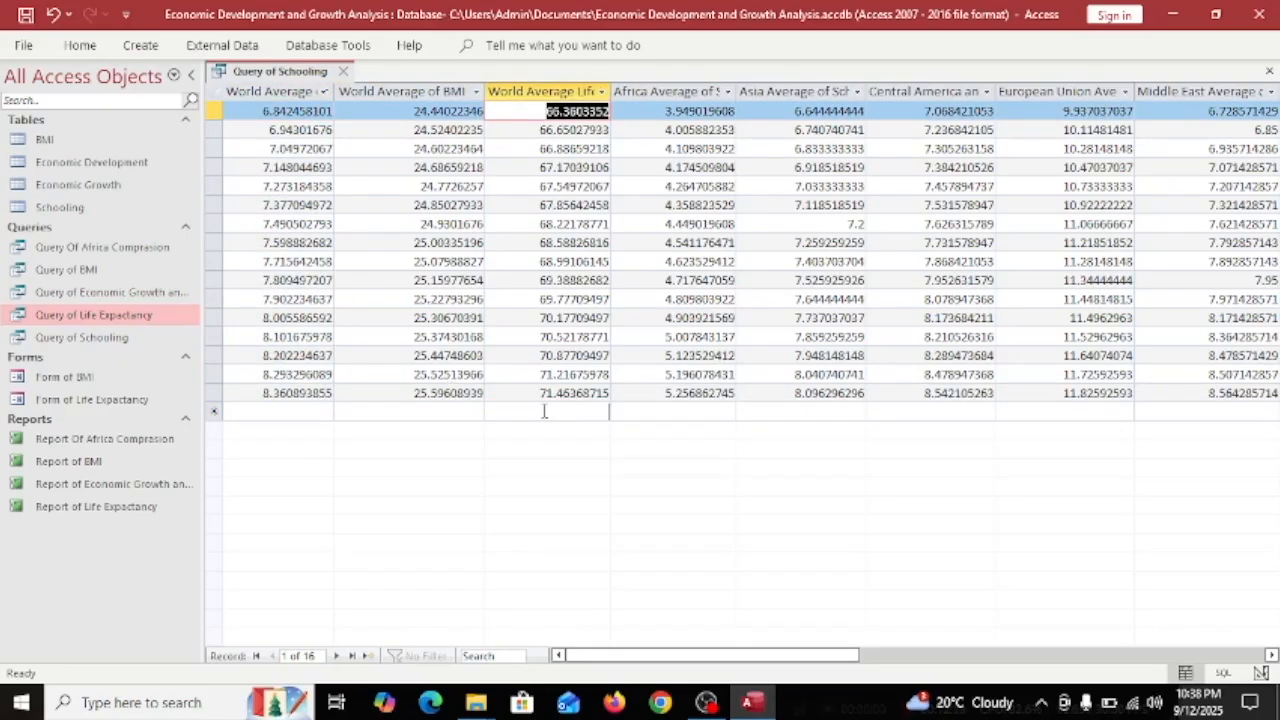
click(540, 393)
drag(527, 88, 514, 280)
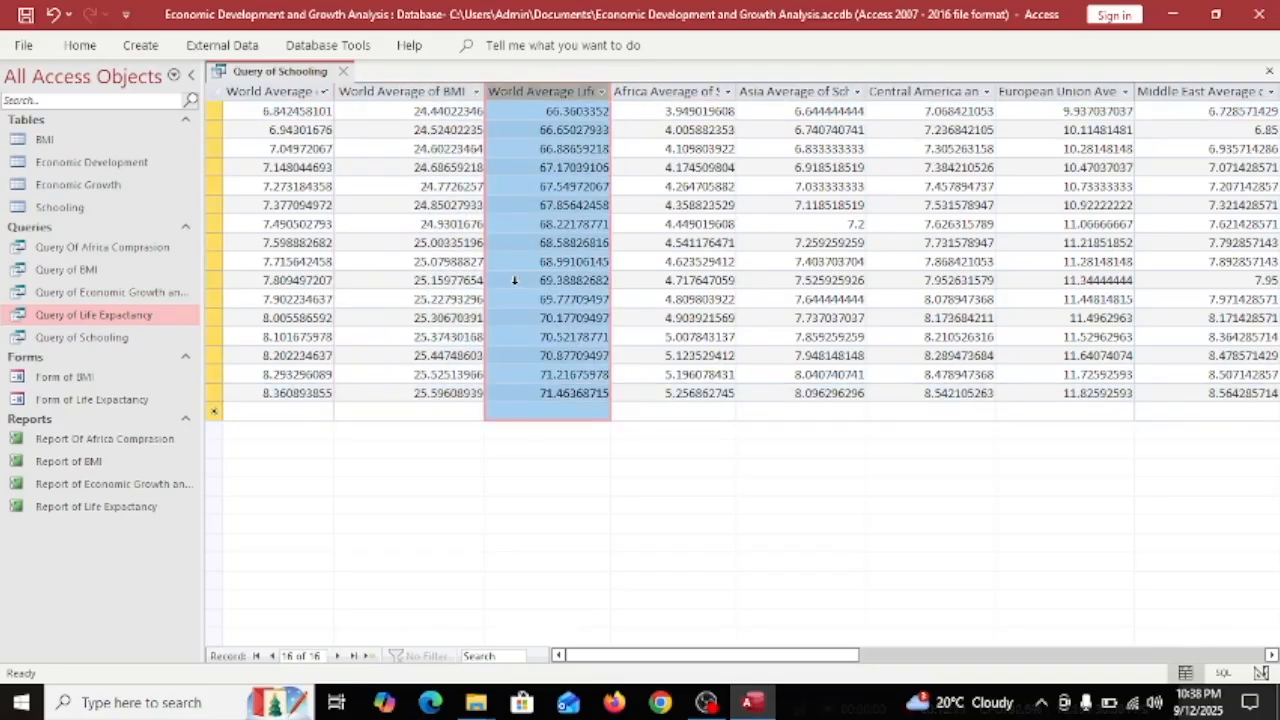
drag(381, 104, 374, 435)
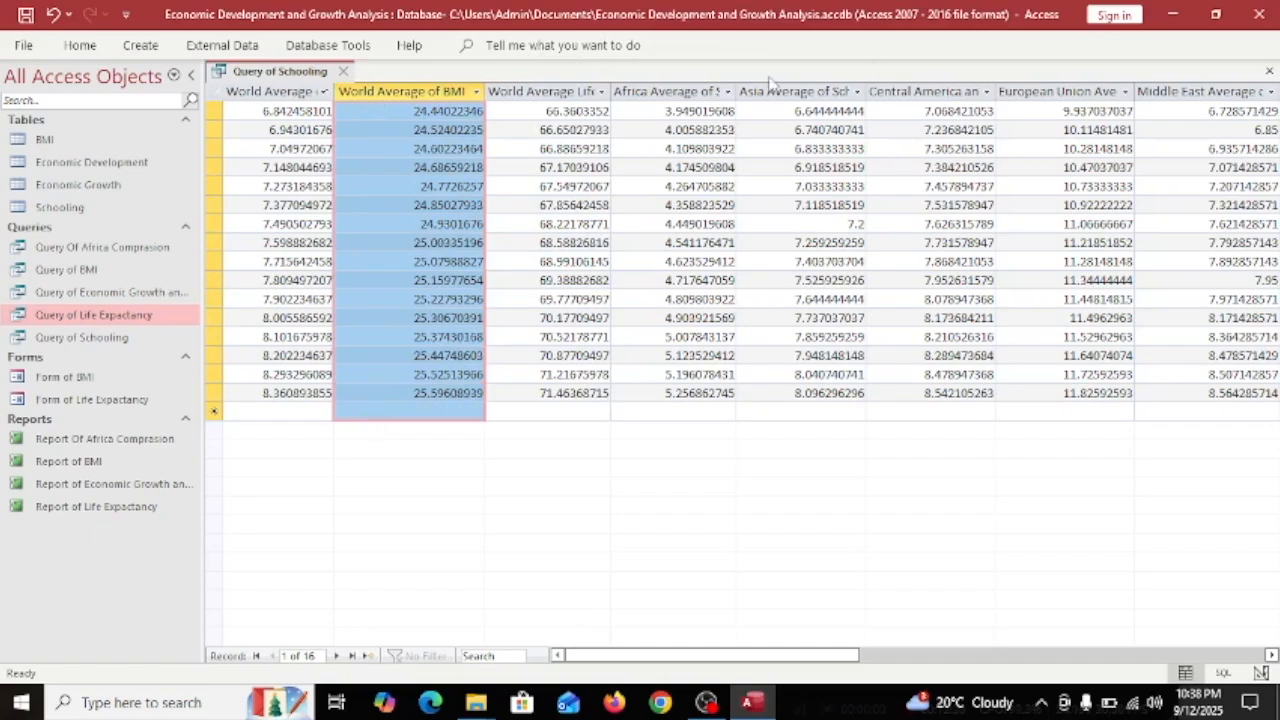
click(624, 108)
click(263, 118)
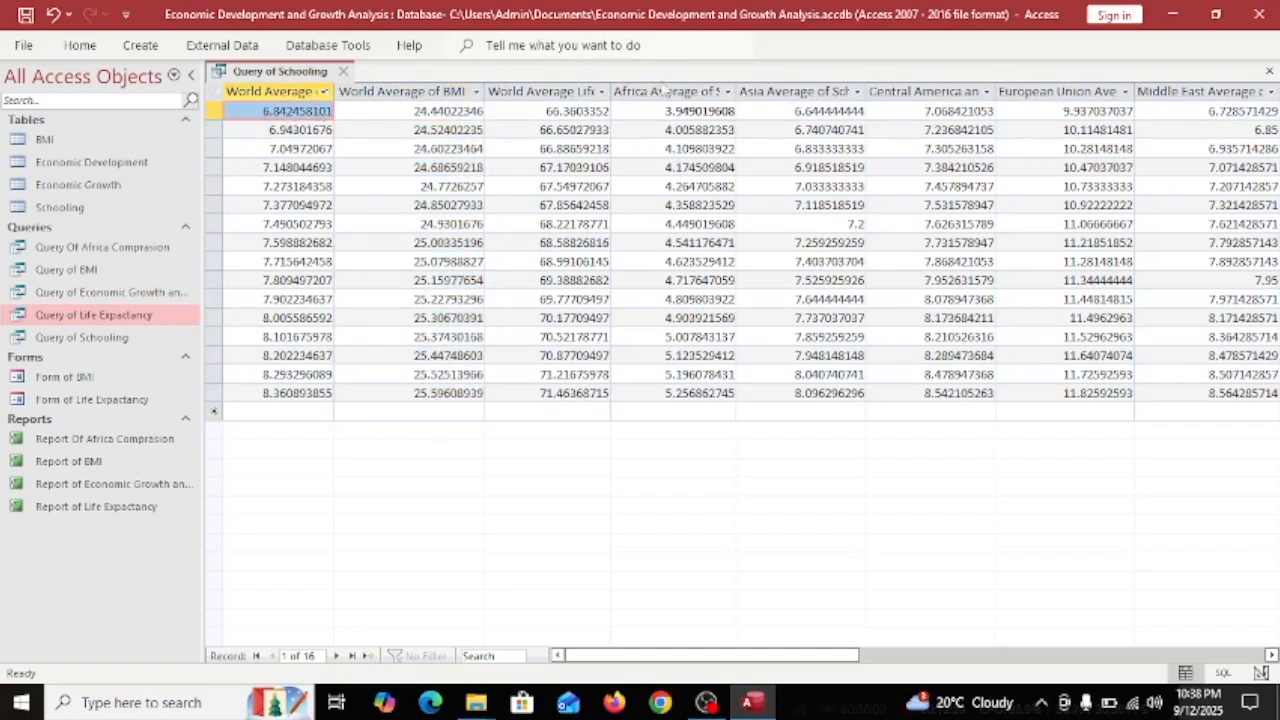
click(676, 116)
Filter the Africa Average of Schooling column to values between 3 and 4.5.
click(727, 91)
key(Return)
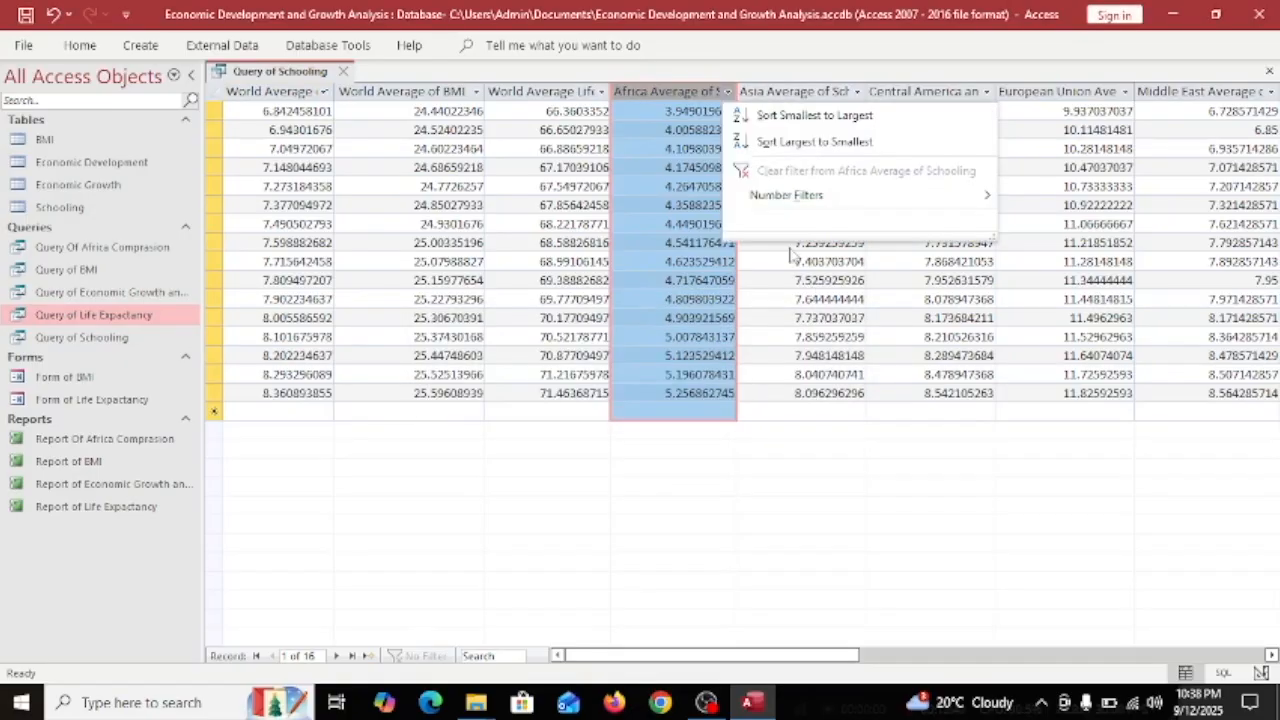
mouse_move(797, 198)
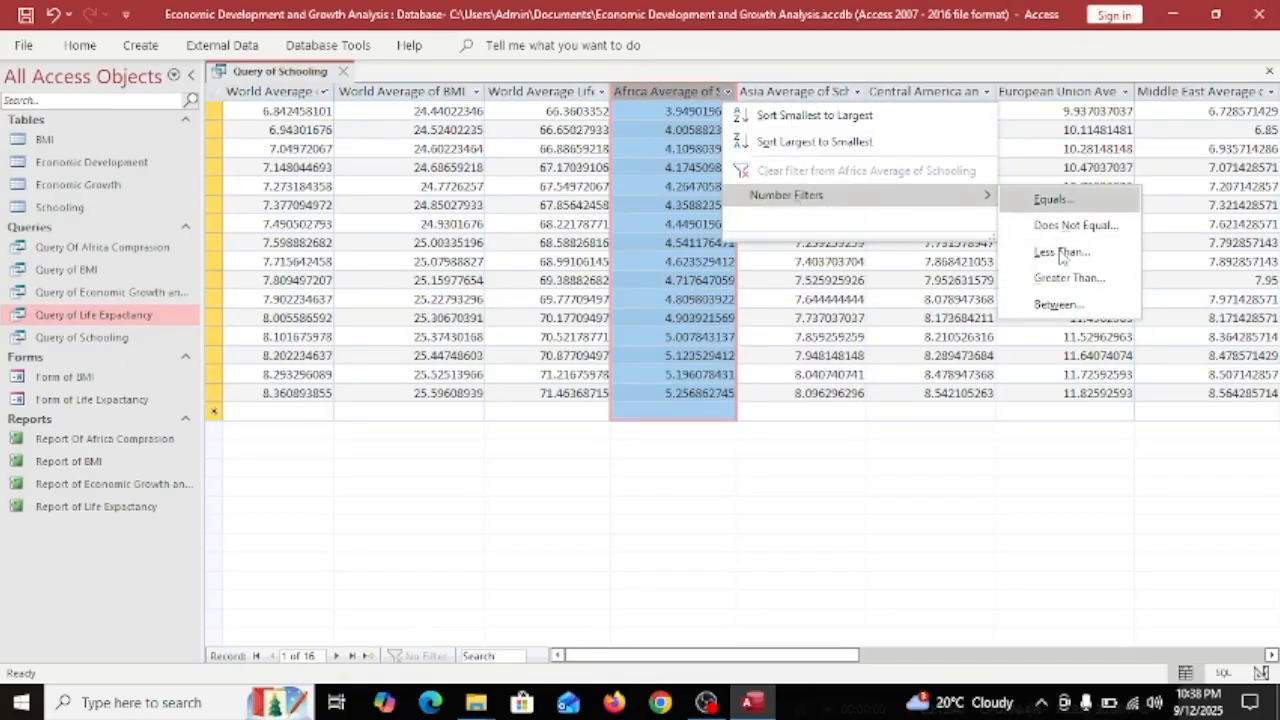
click(1066, 302)
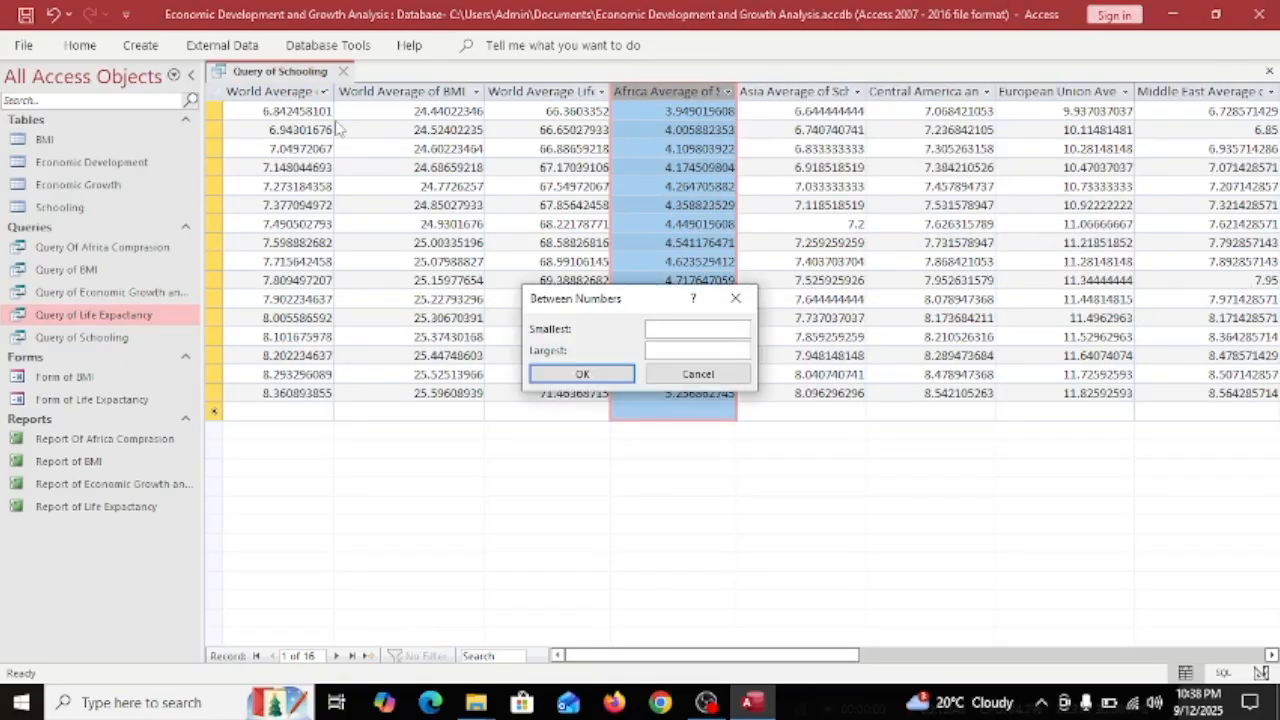
text(3)
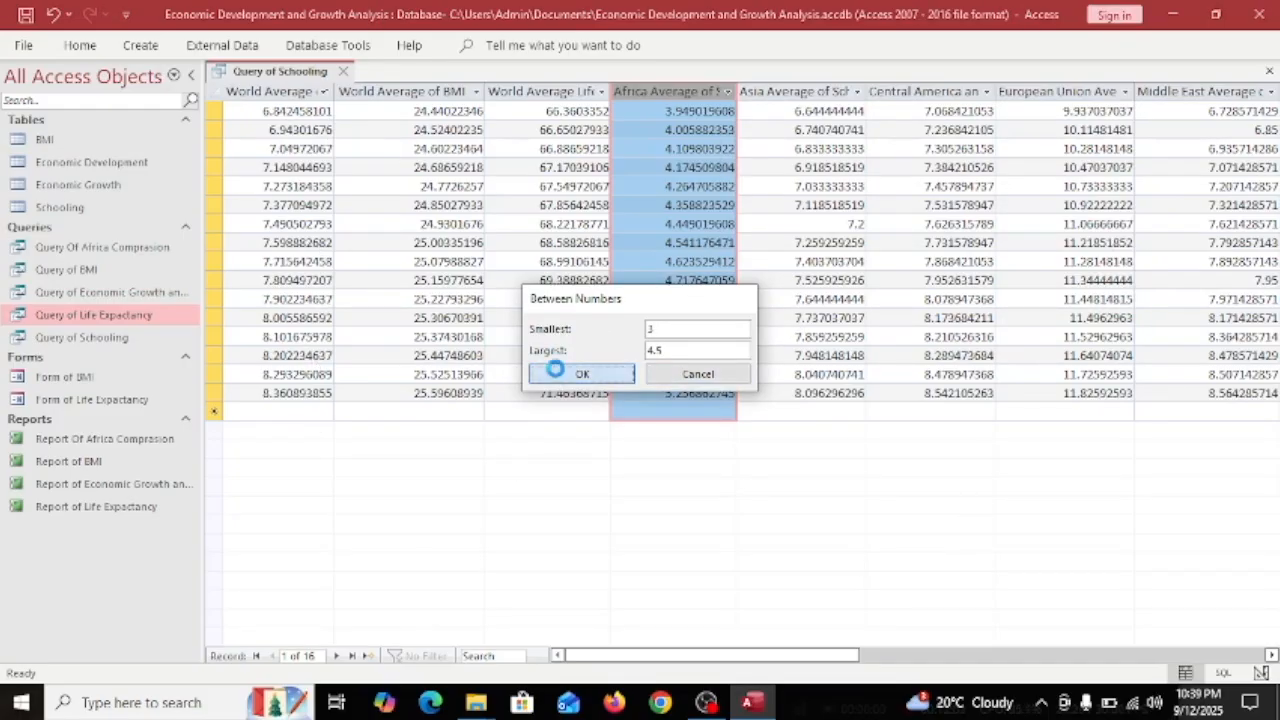
click(563, 370)
Move through the filtered records and select the World, Africa, Asia, Central America and EU columns.
click(252, 224)
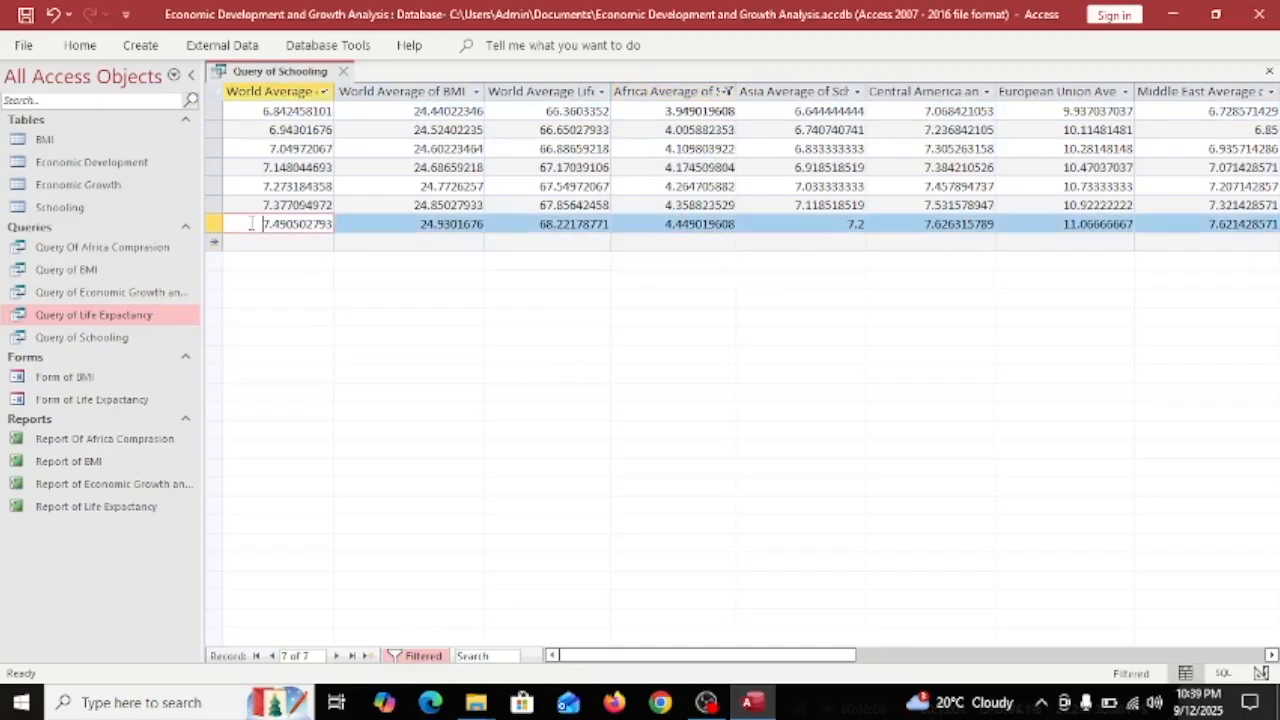
click(298, 242)
click(255, 92)
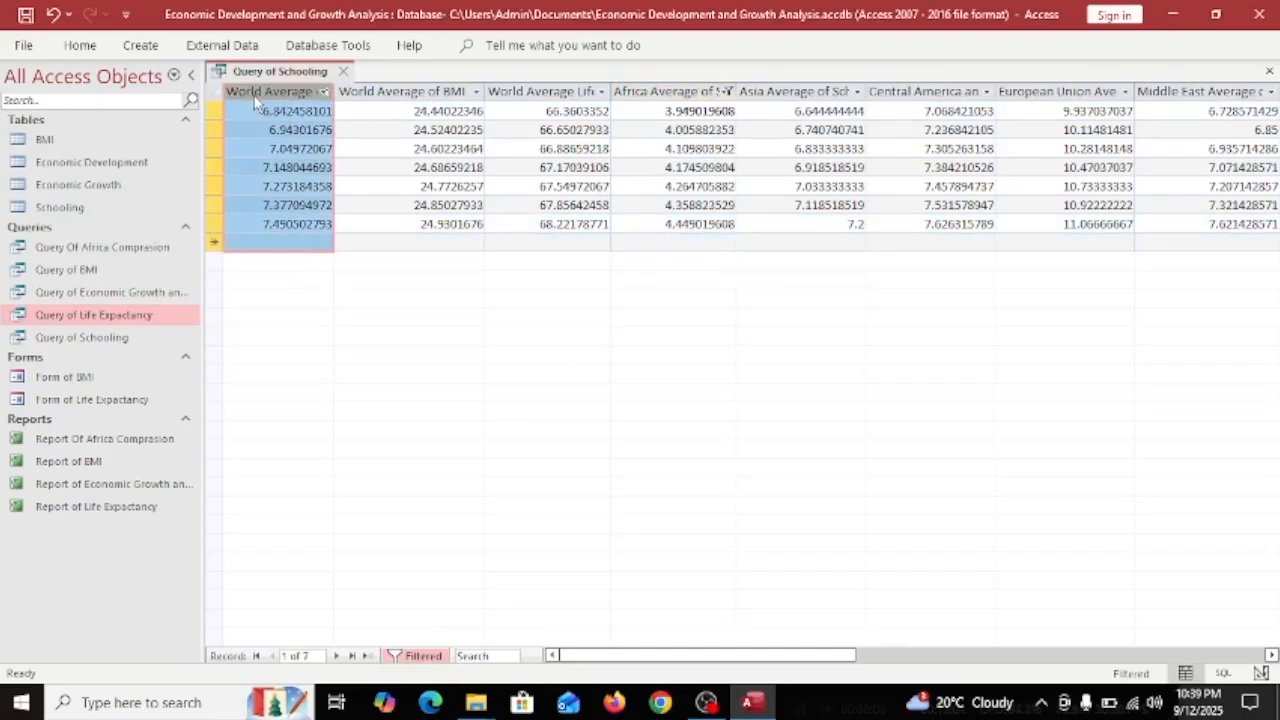
click(666, 91)
click(805, 91)
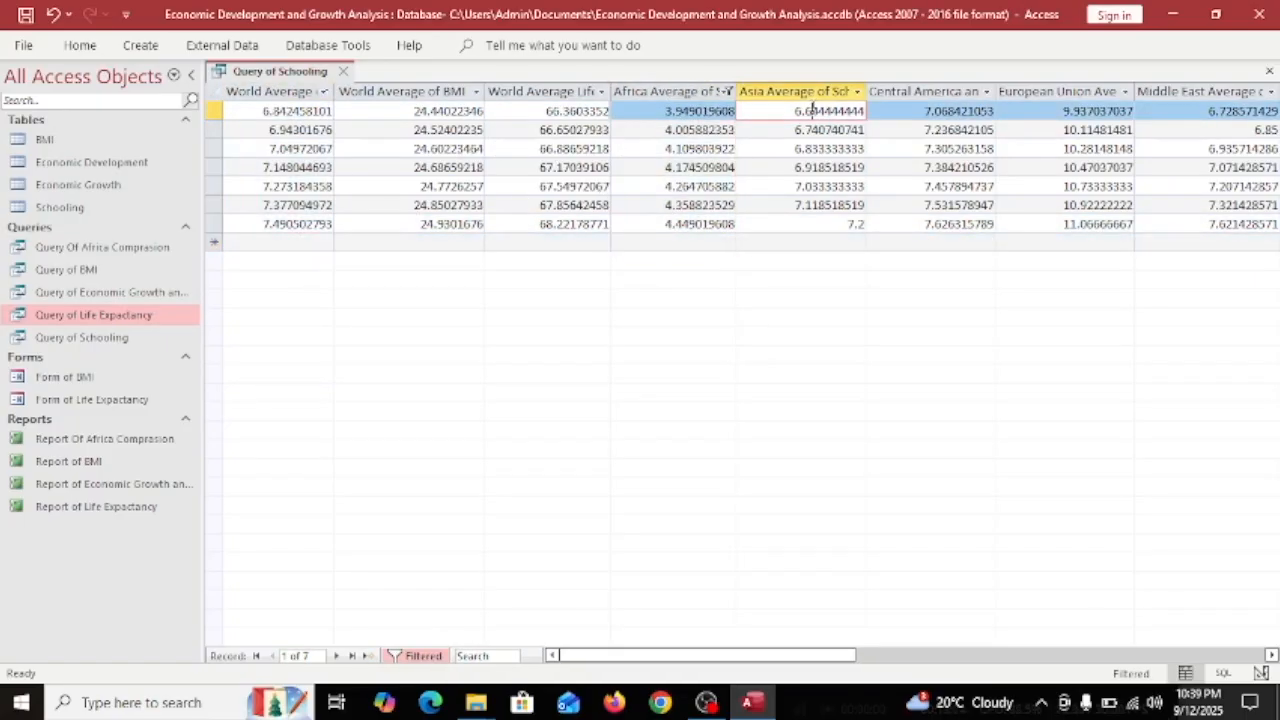
click(912, 91)
click(1066, 91)
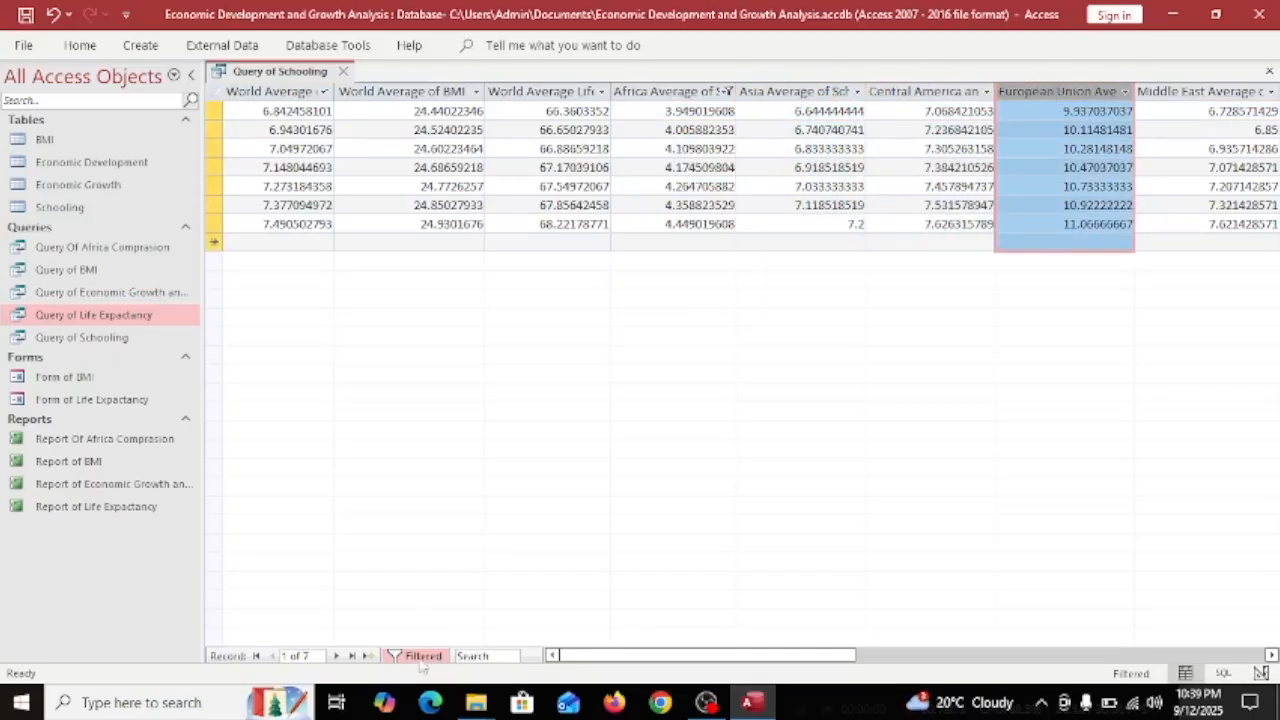
scroll(960, 150, right, 2)
Sort the European Union Average of Schooling column largest to smallest and inspect its top value.
click(864, 91)
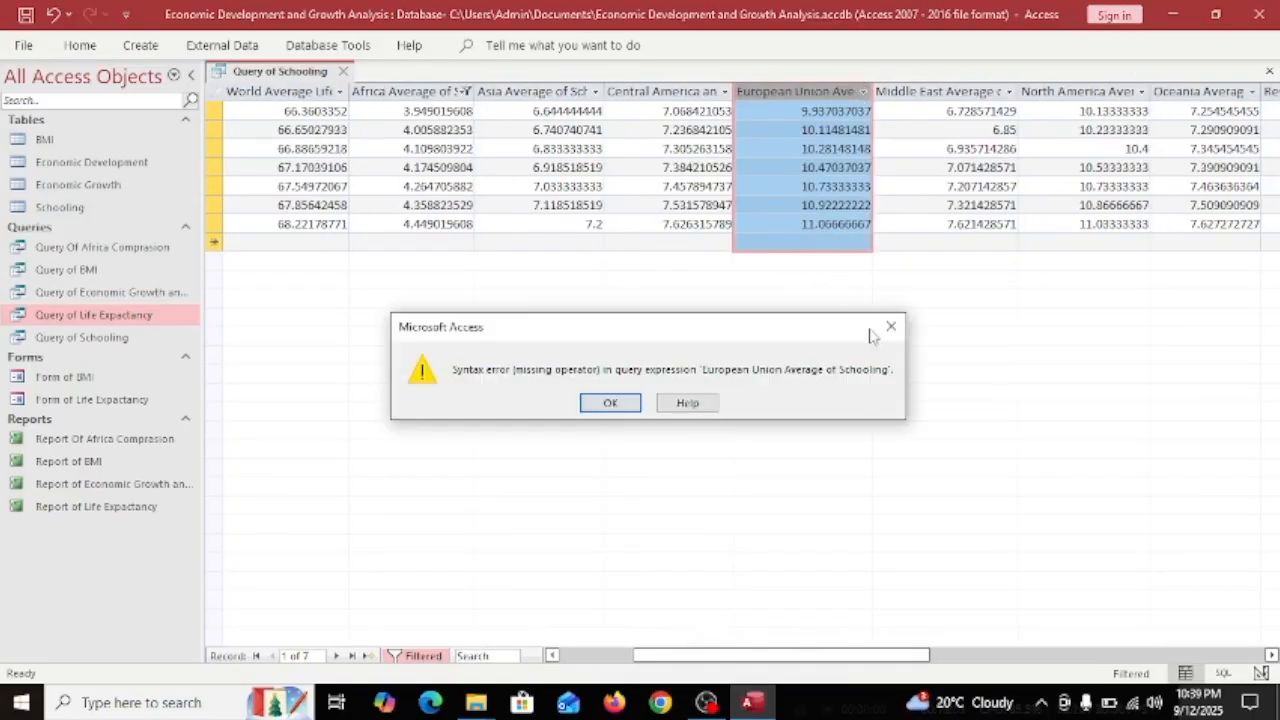
key(Return)
click(922, 139)
click(802, 187)
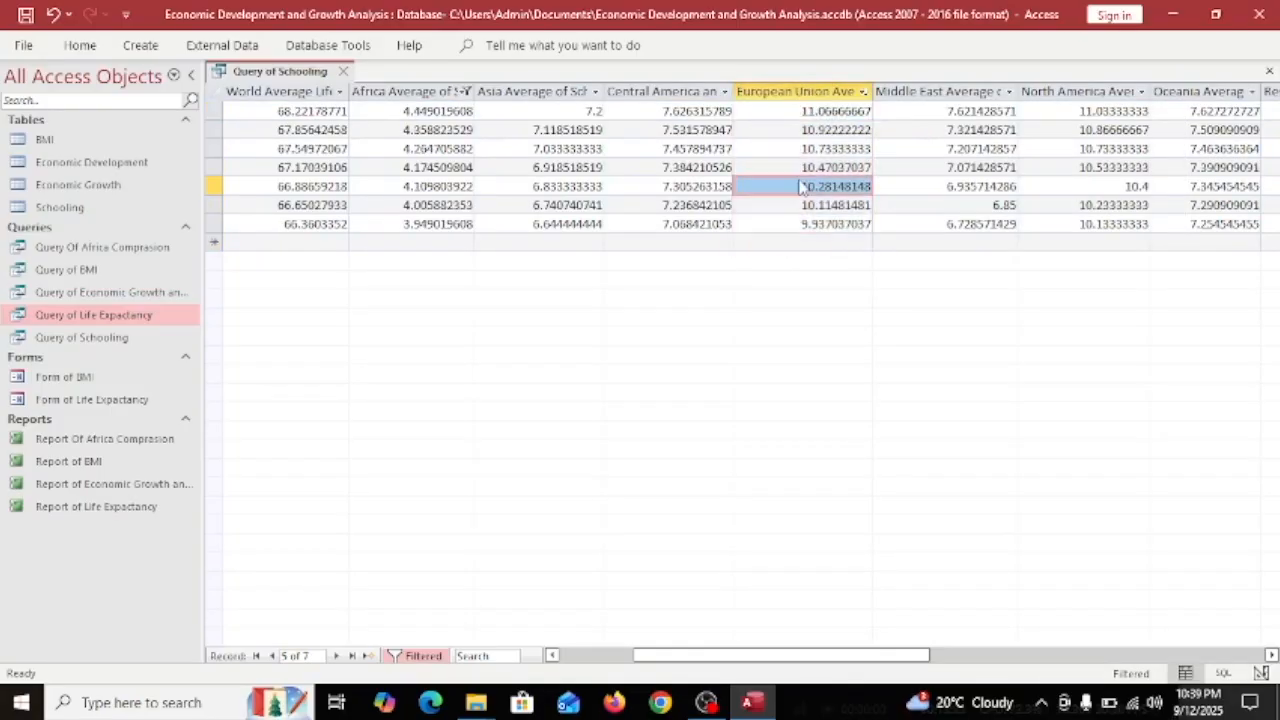
click(803, 111)
double_click(832, 111)
click(742, 113)
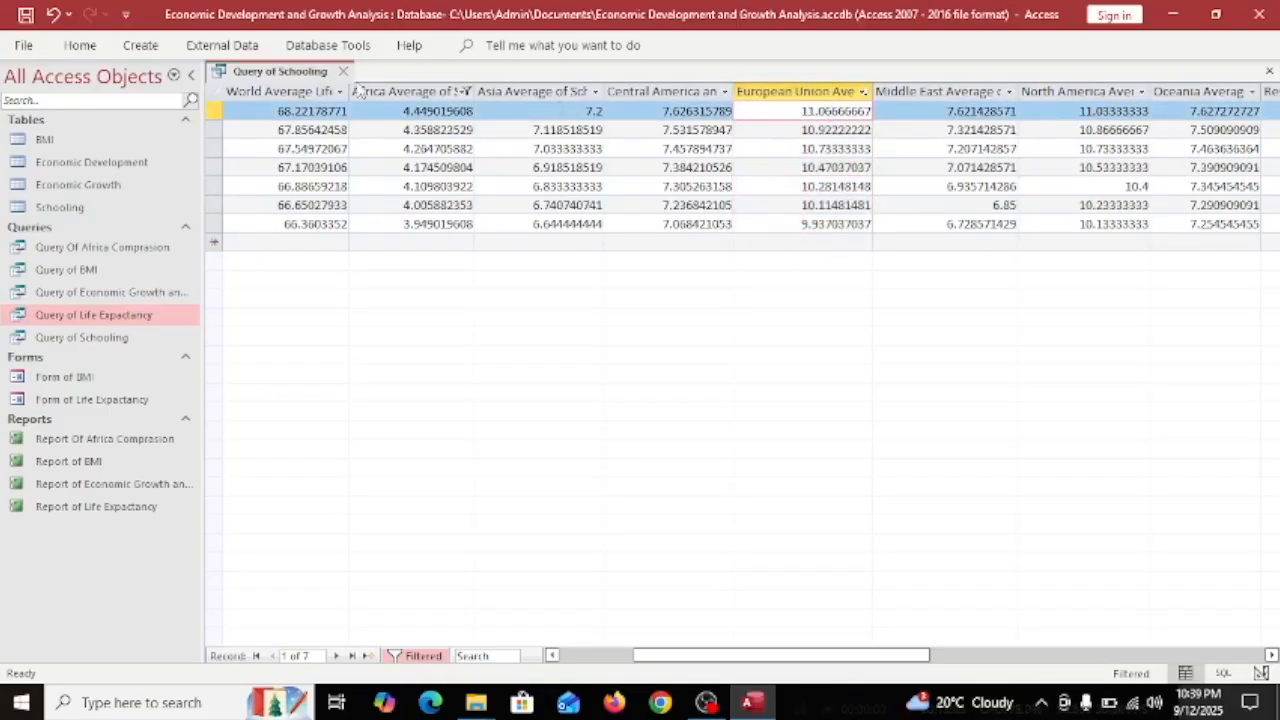
Inspect the first North America, European Union, Middle East and South America values across records.
drag(657, 656, 732, 672)
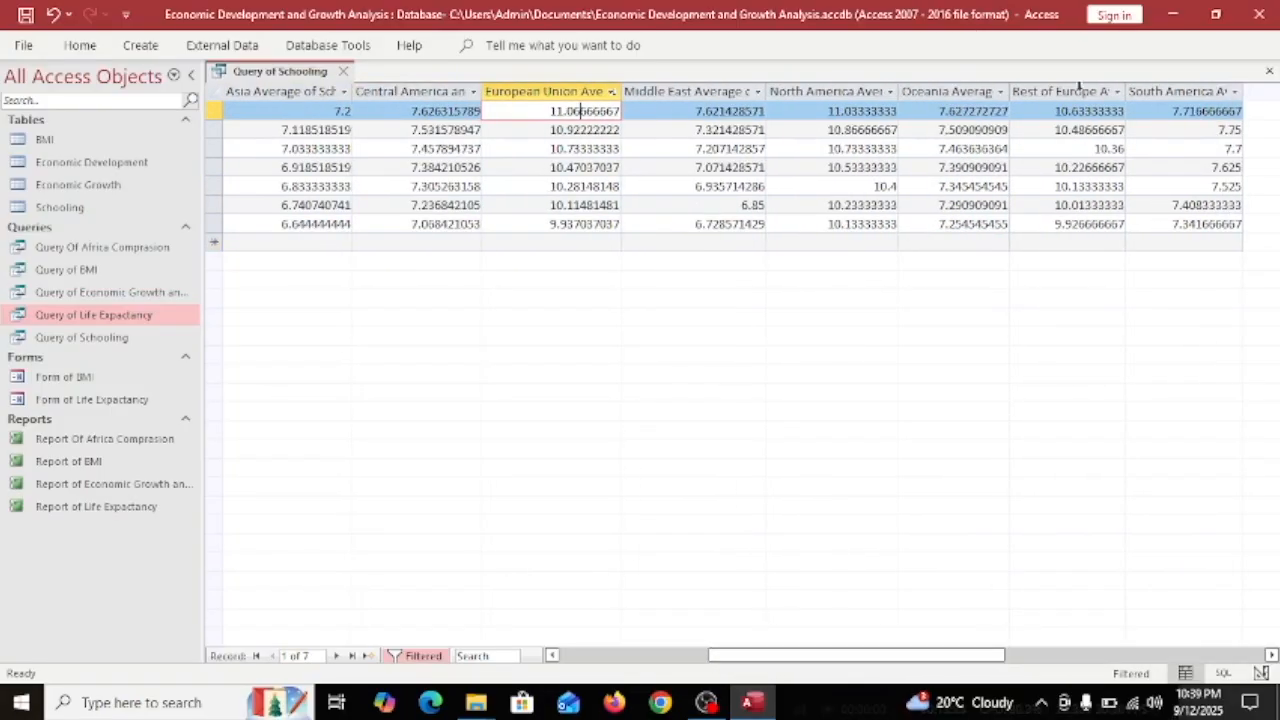
drag(1113, 116, 934, 97)
double_click(848, 111)
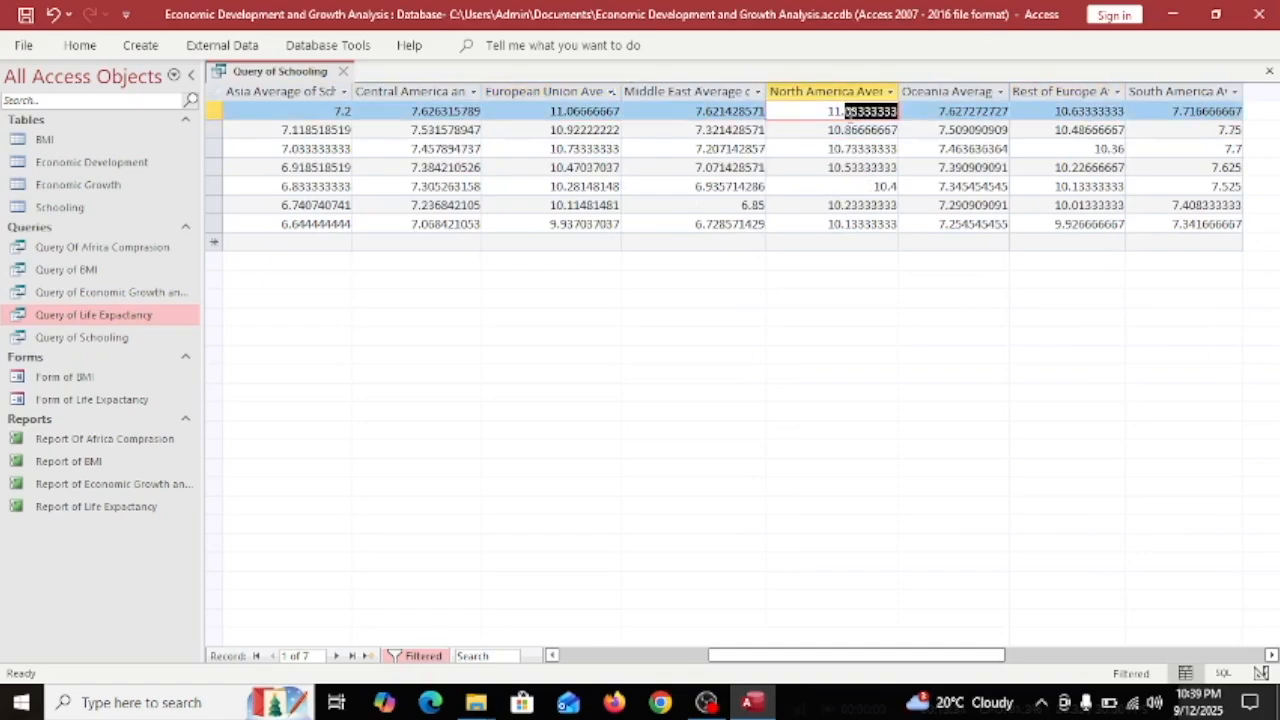
click(594, 111)
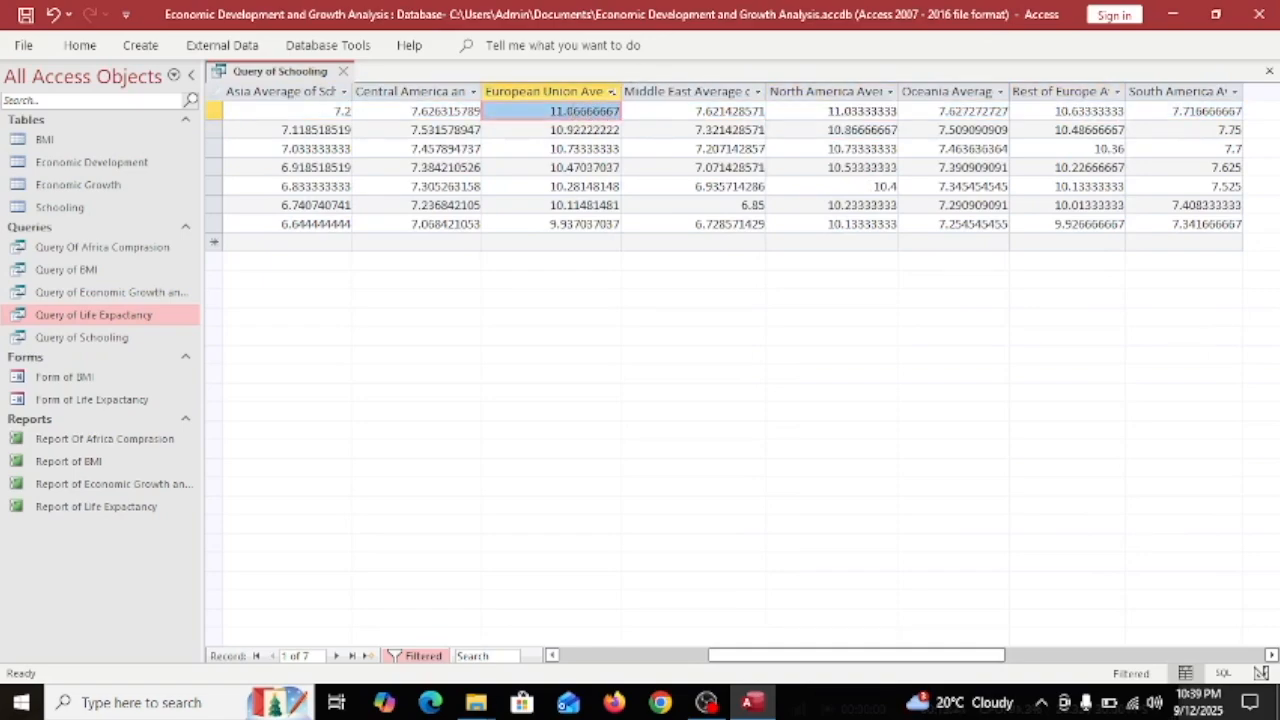
click(676, 111)
click(1204, 111)
click(1204, 113)
click(1169, 125)
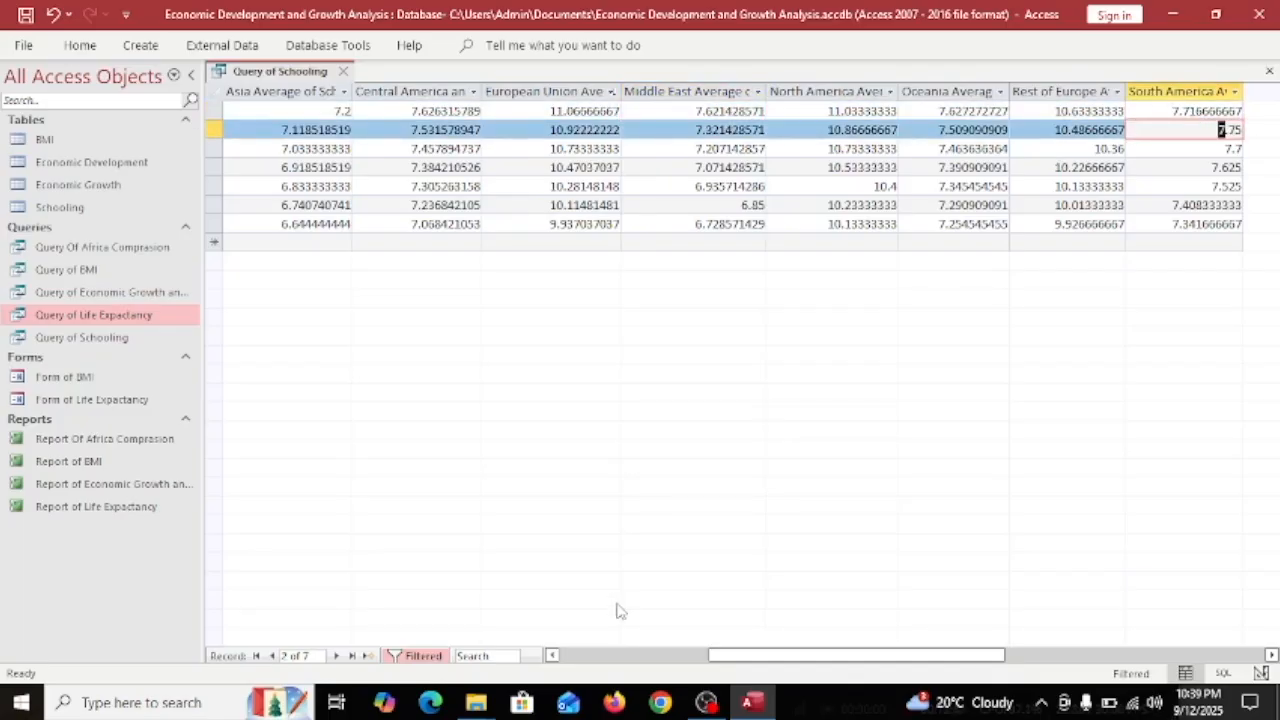
click(630, 656)
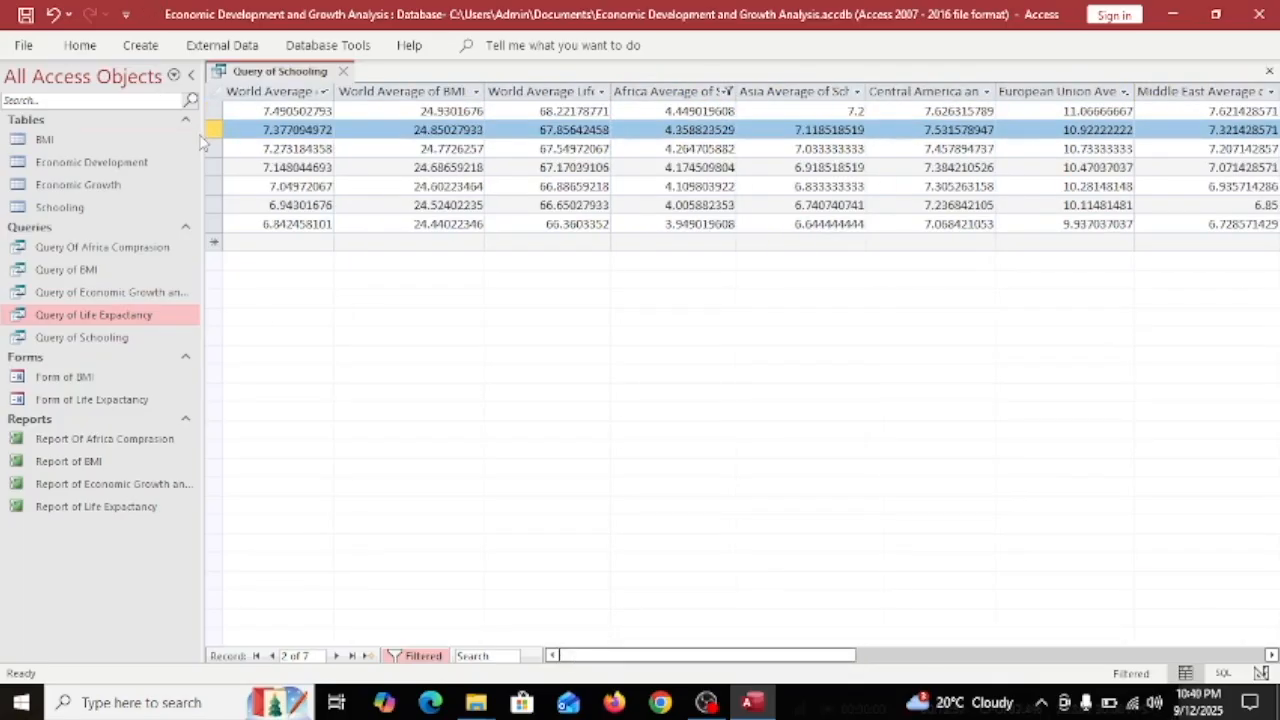
click(208, 146)
Select the World, BMI, life expectancy, Africa and Asia columns, then undo the sort and filter.
click(300, 92)
click(383, 95)
click(550, 93)
click(680, 92)
click(795, 93)
drag(702, 656, 855, 657)
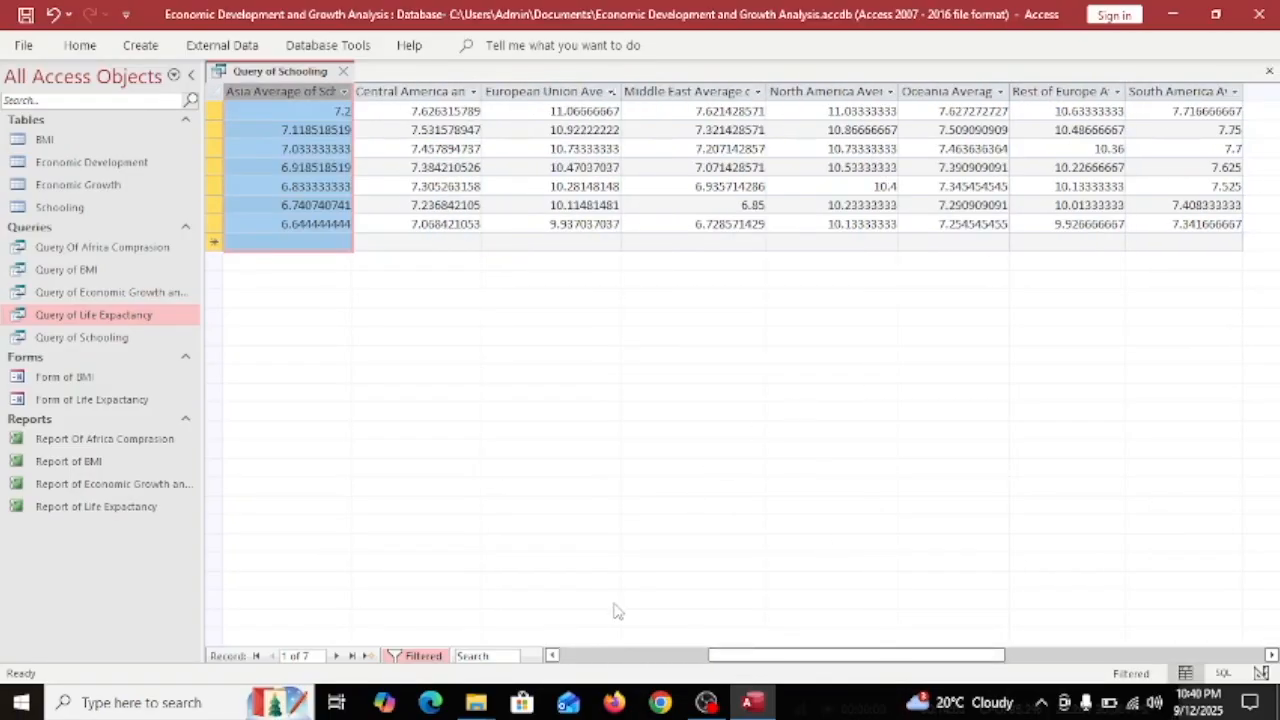
key(ctrl+z)
key(ctrl+z)
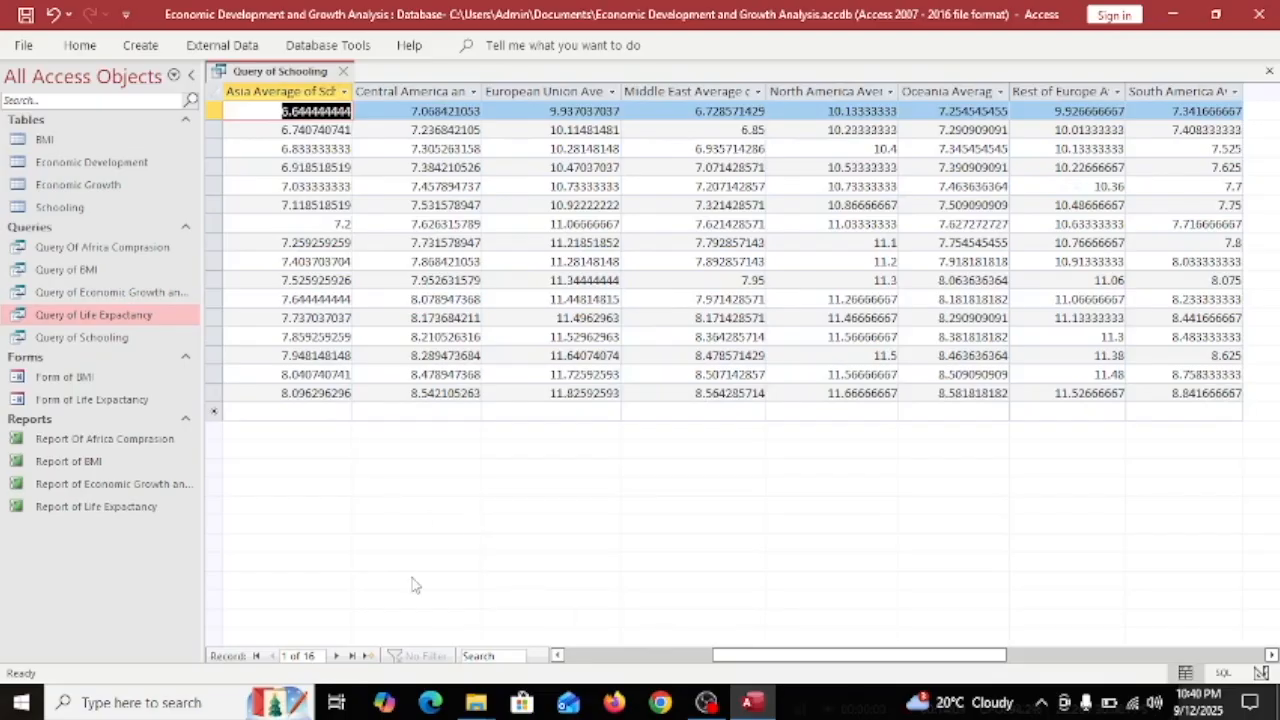
Filter World Average of Schooling to values of at least 8.
click(631, 660)
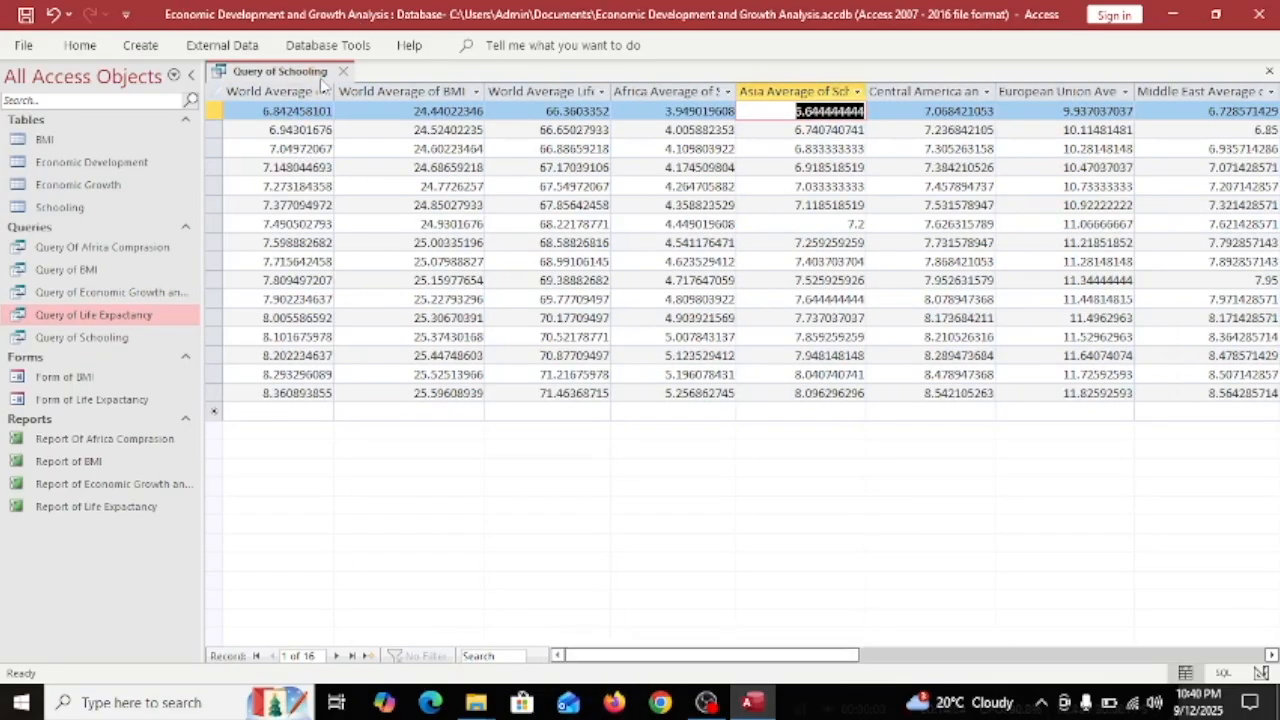
click(323, 91)
key(Return)
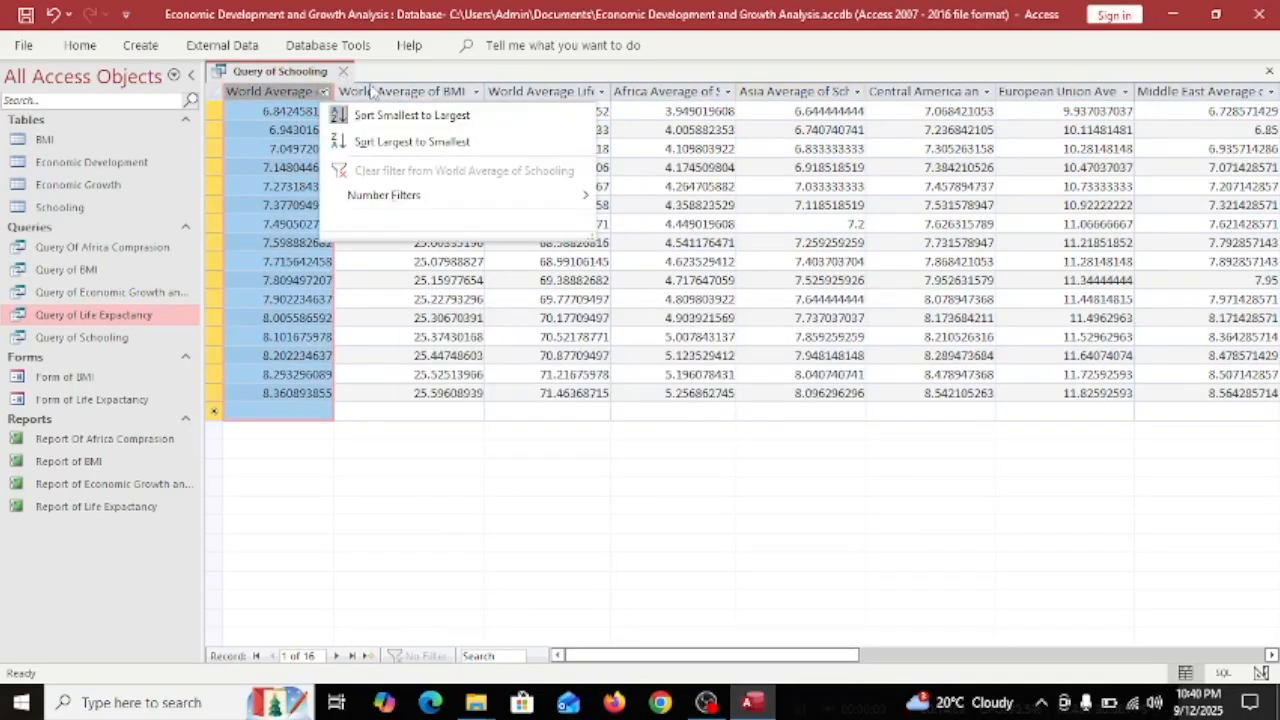
click(668, 277)
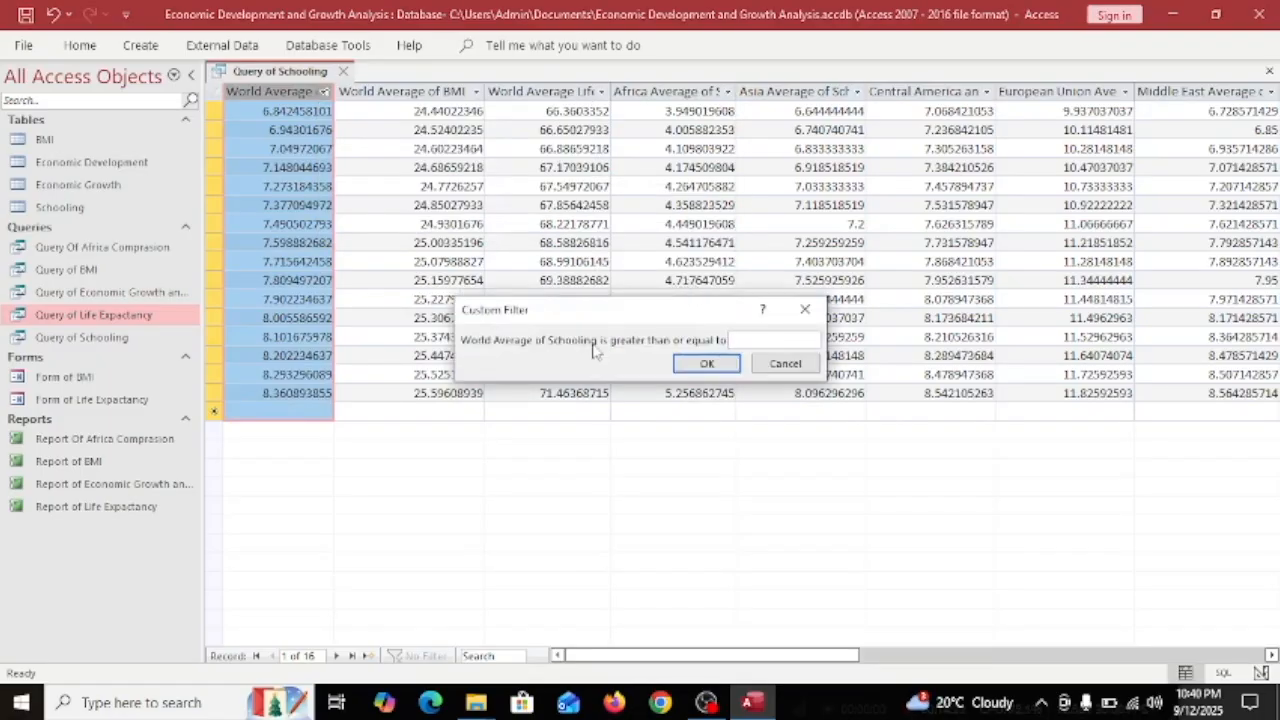
click(707, 363)
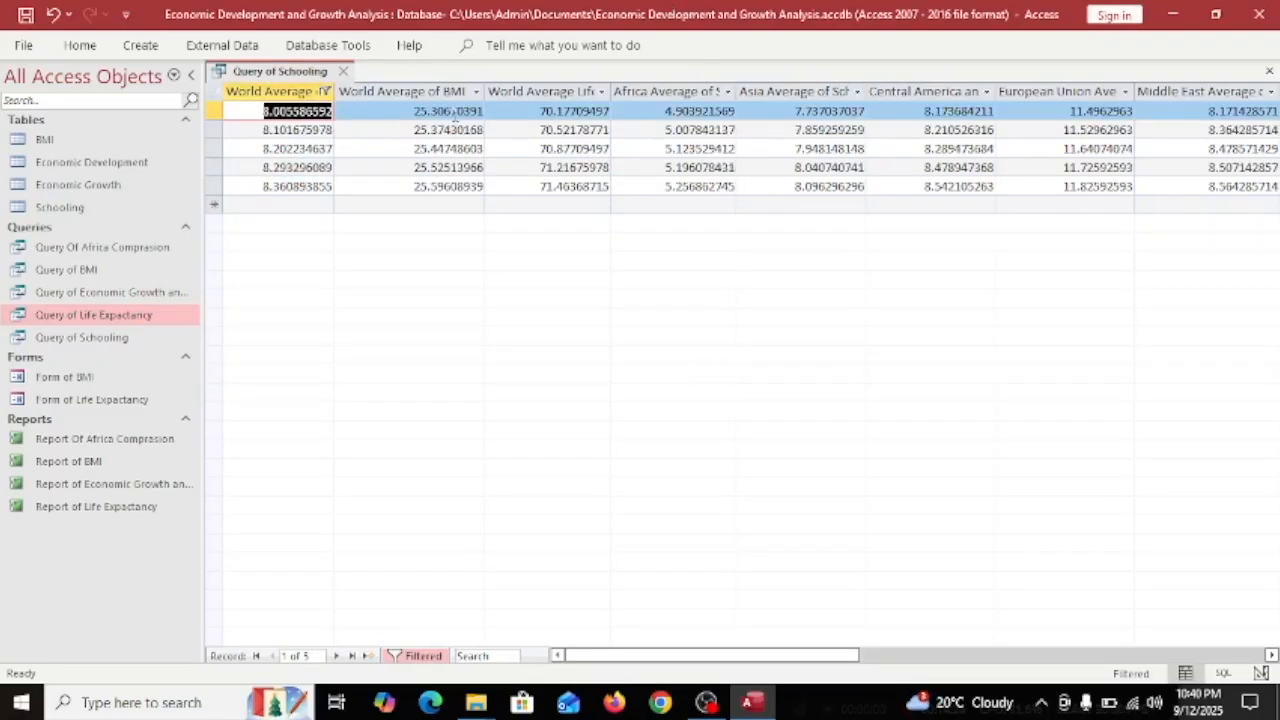
Scroll across the datasheet selecting the BMI, Africa, Central America and World Average columns.
click(388, 91)
click(640, 91)
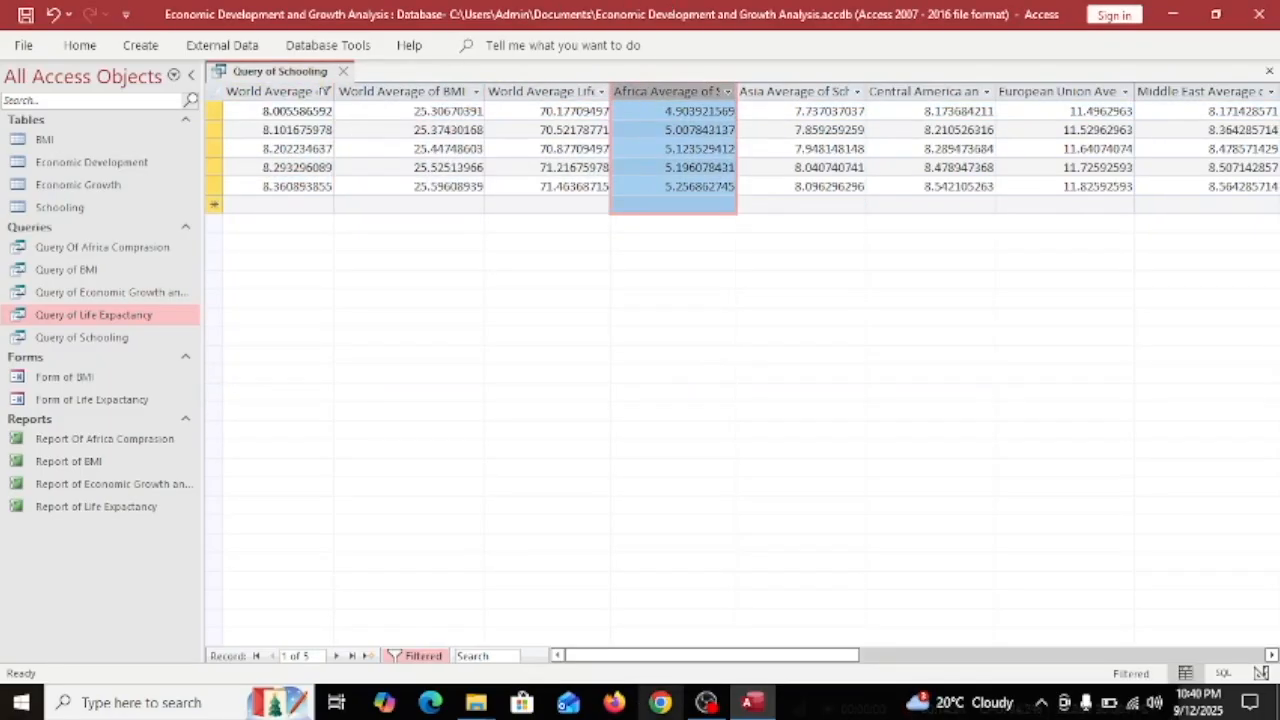
drag(754, 657, 828, 657)
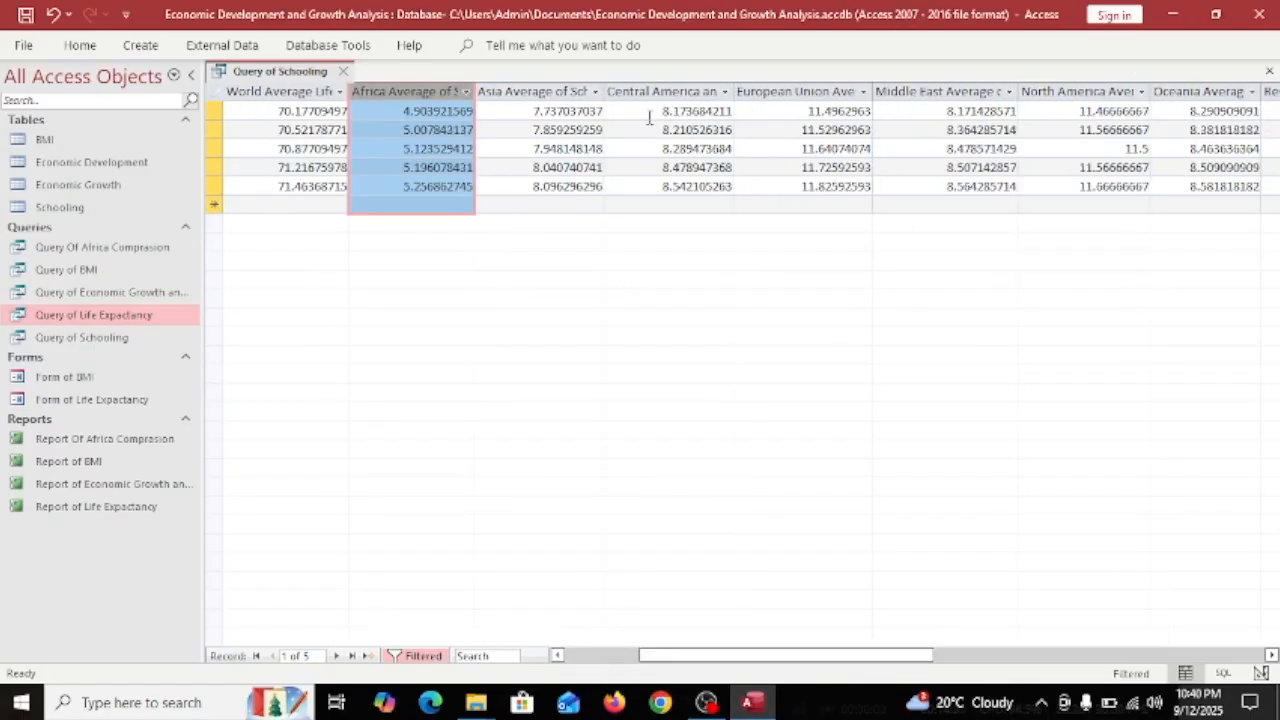
click(666, 91)
drag(808, 657, 733, 657)
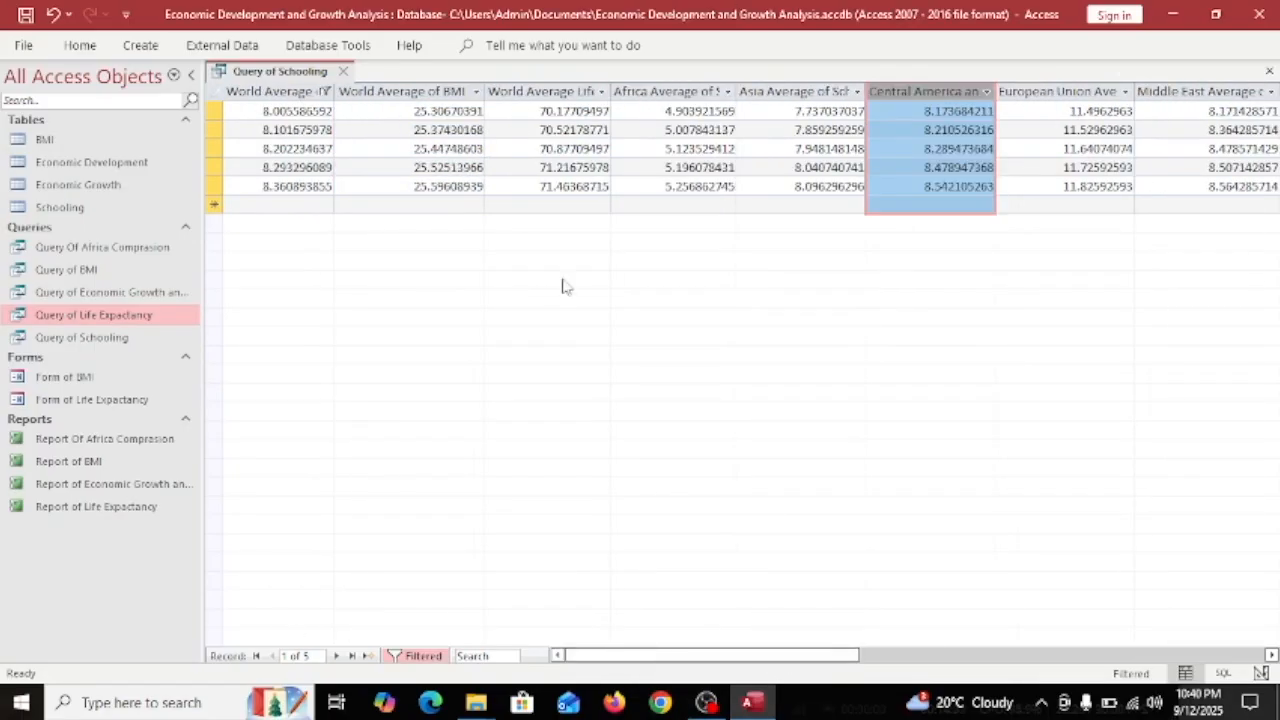
click(245, 91)
drag(815, 657, 963, 657)
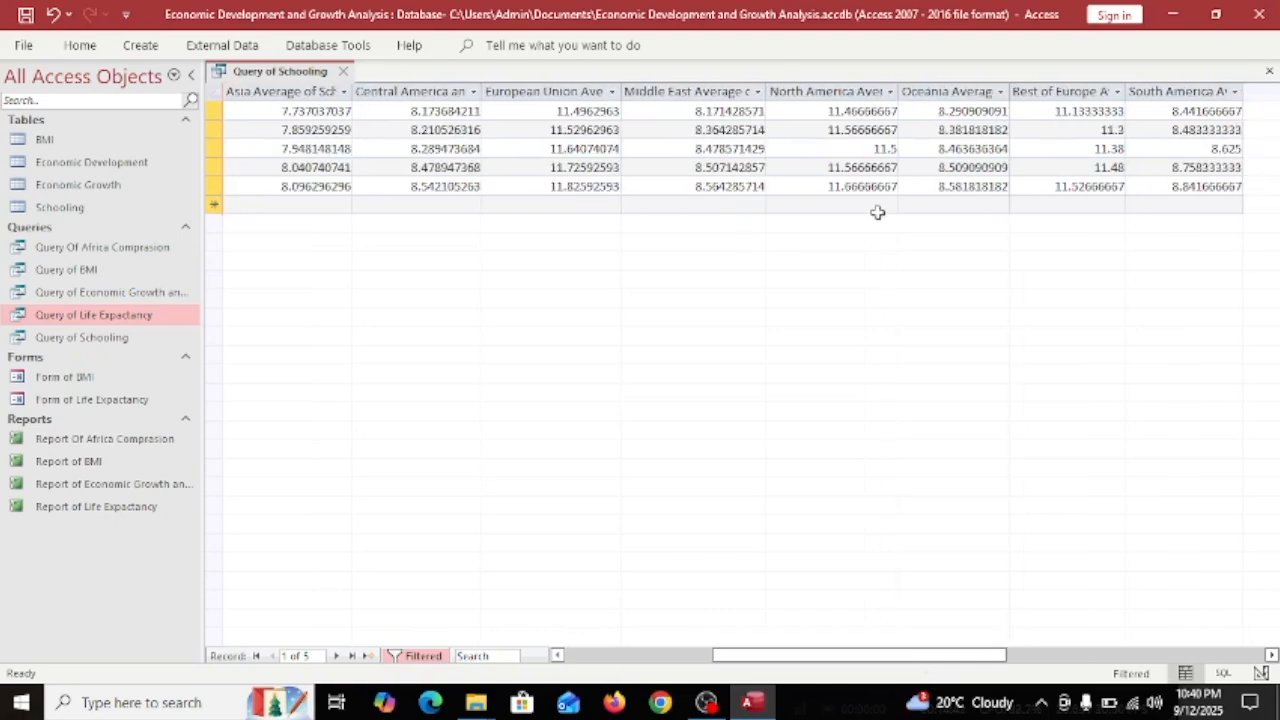
Select the North America through South America columns and try the Rest of Europe filter, raising a syntax error.
click(858, 108)
click(860, 91)
click(960, 91)
click(1070, 91)
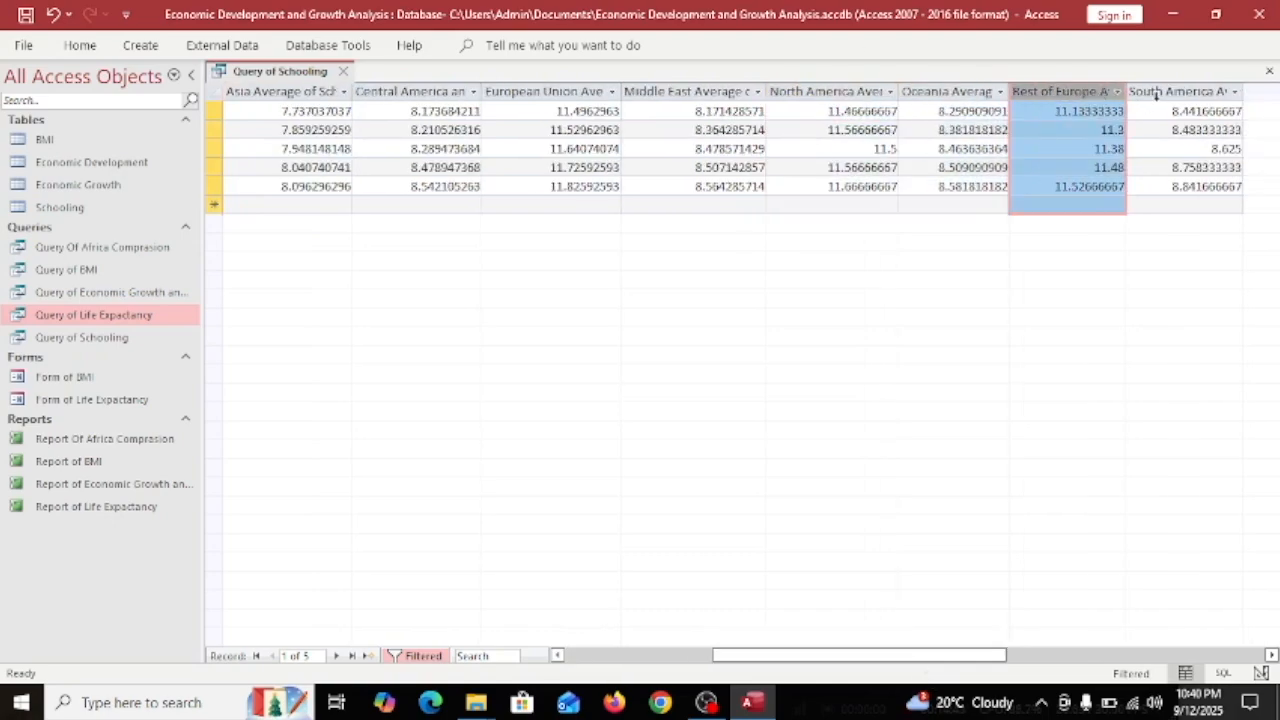
click(1150, 91)
click(1115, 91)
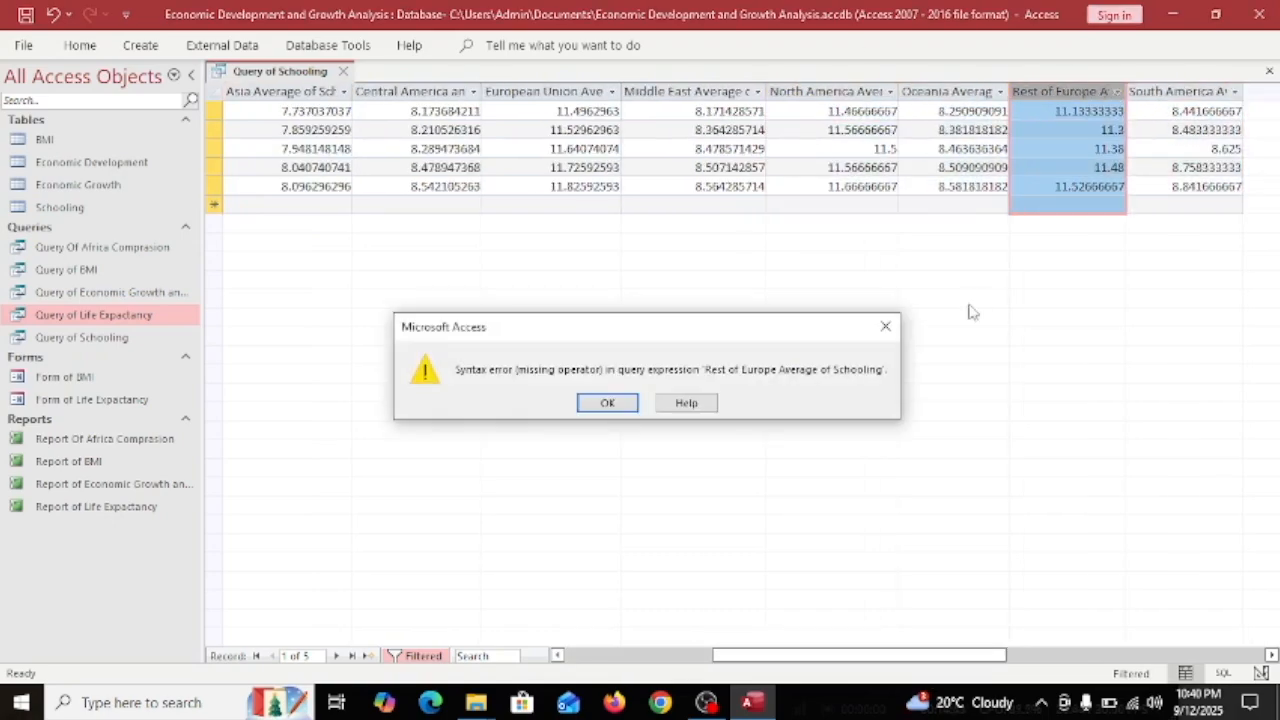
Dismiss the syntax error and filter North America Average of Schooling to values above about 11.5.
click(884, 325)
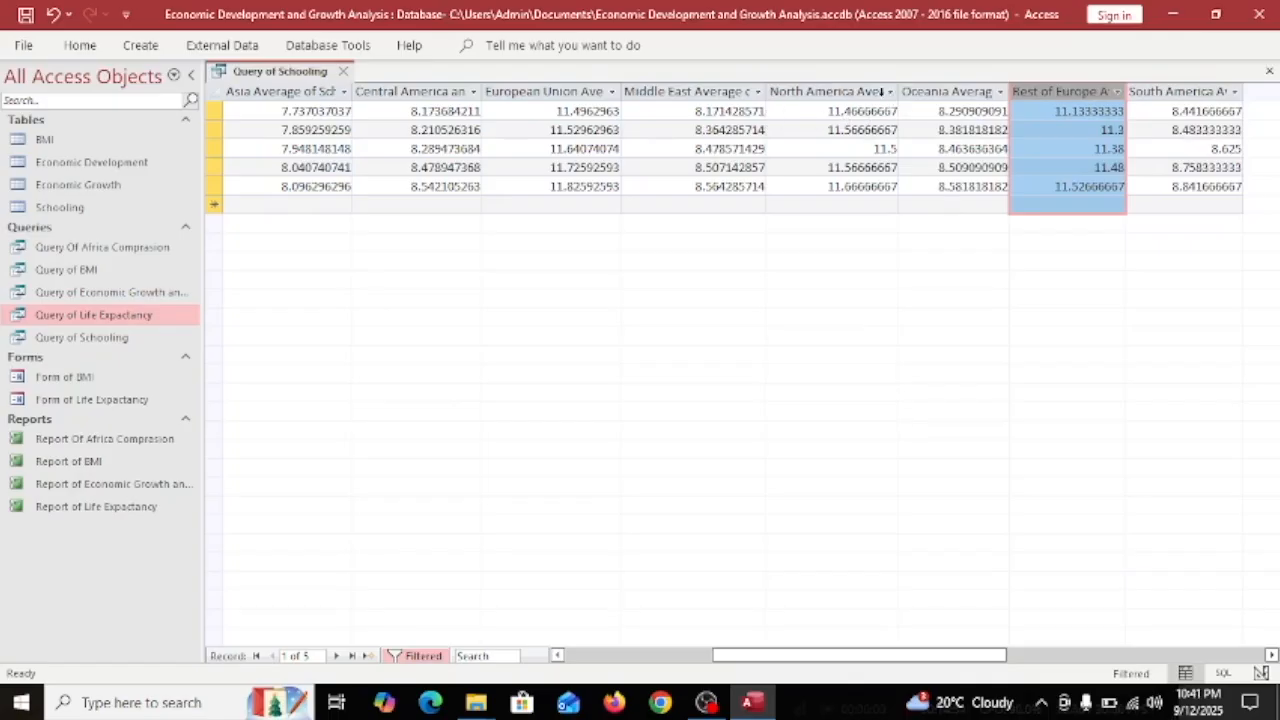
click(881, 91)
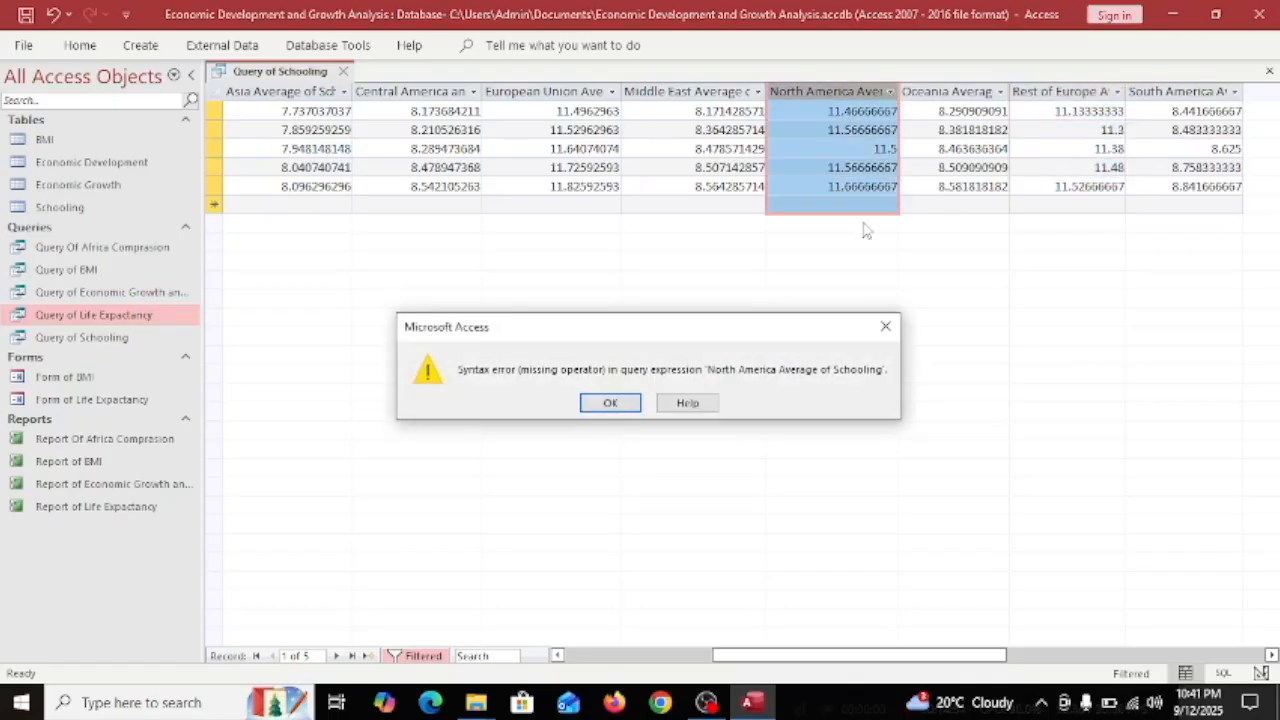
click(633, 408)
mouse_move(925, 191)
click(810, 277)
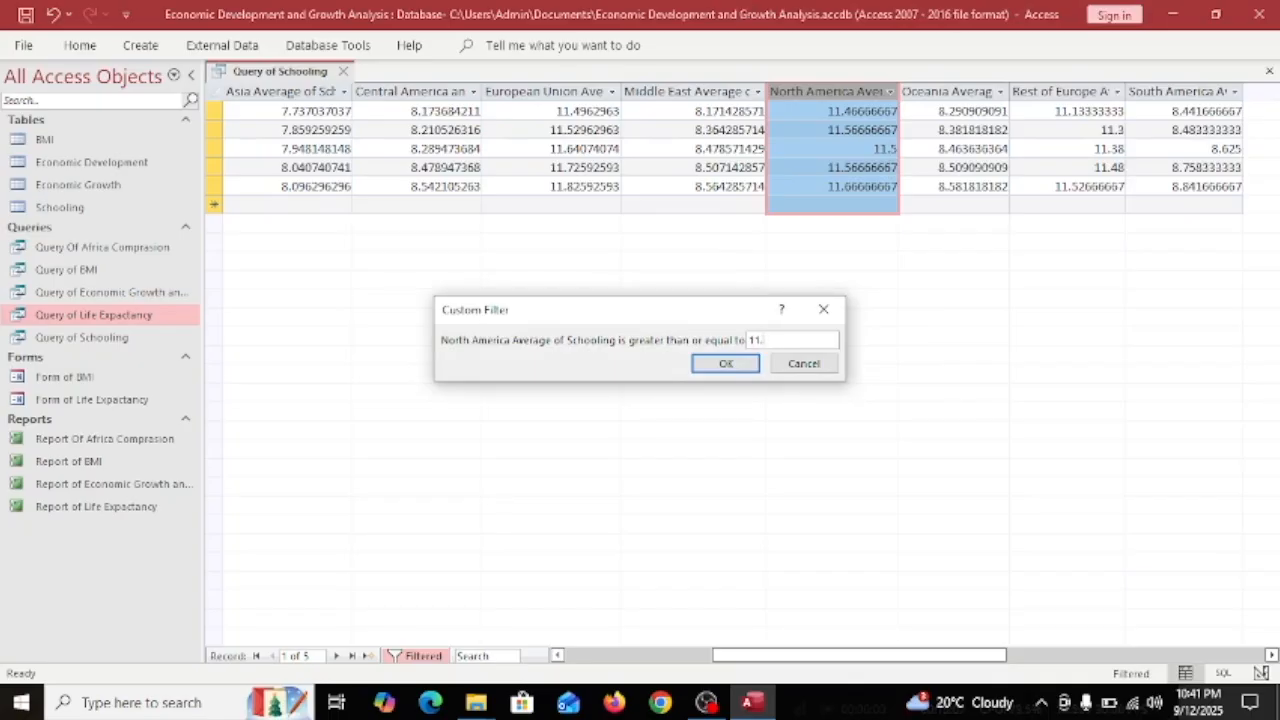
key(Return)
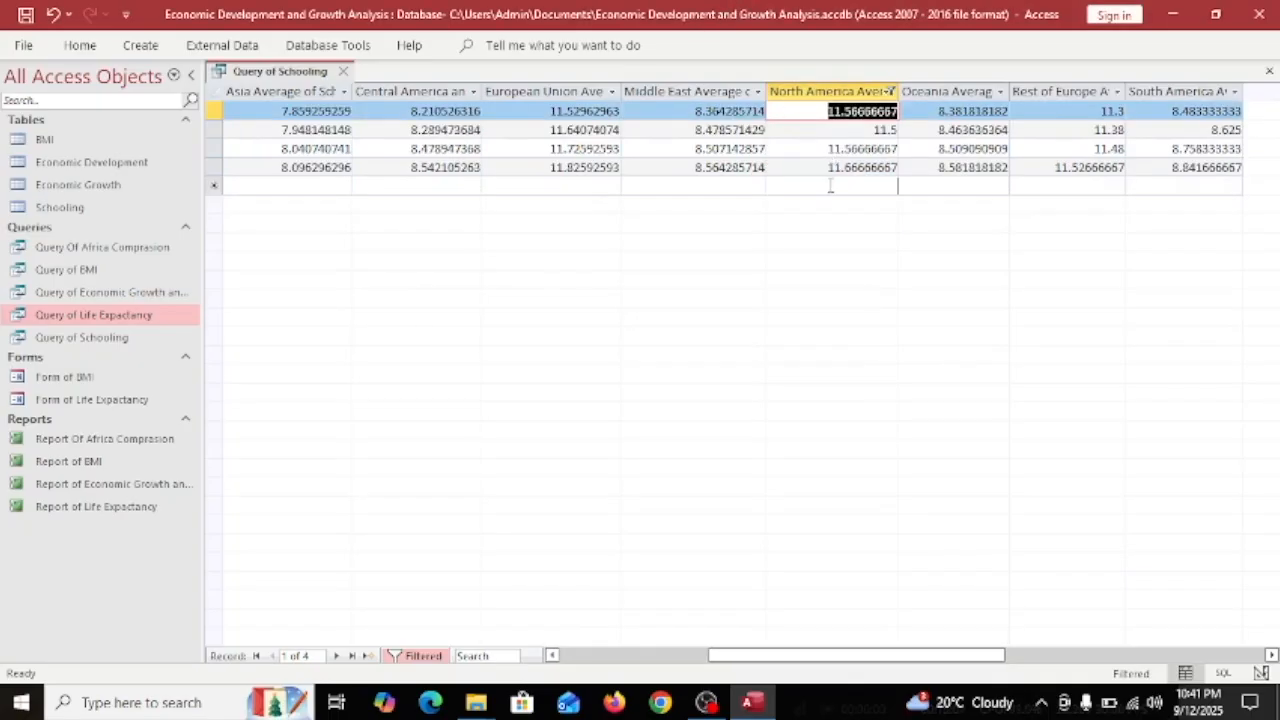
Reselect the North America column and reopen its filter, dismissing repeated syntax errors.
click(819, 92)
click(683, 97)
click(832, 95)
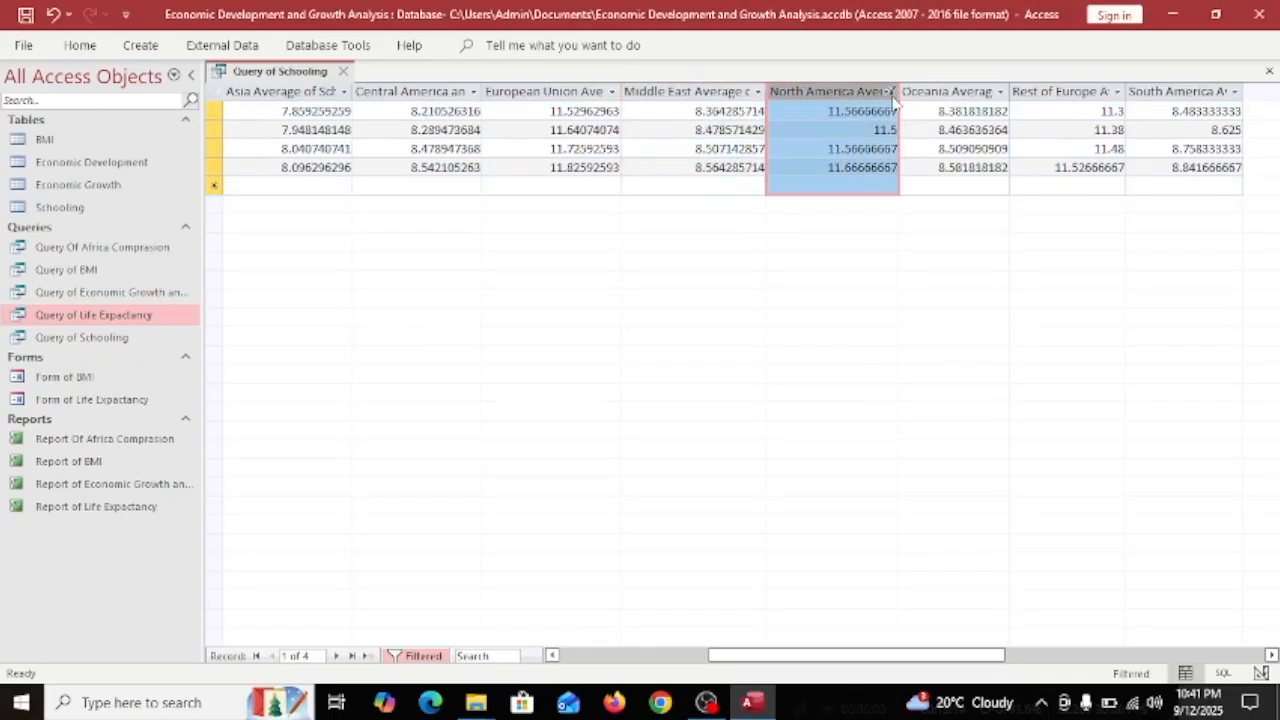
click(890, 92)
click(886, 326)
click(890, 92)
click(612, 402)
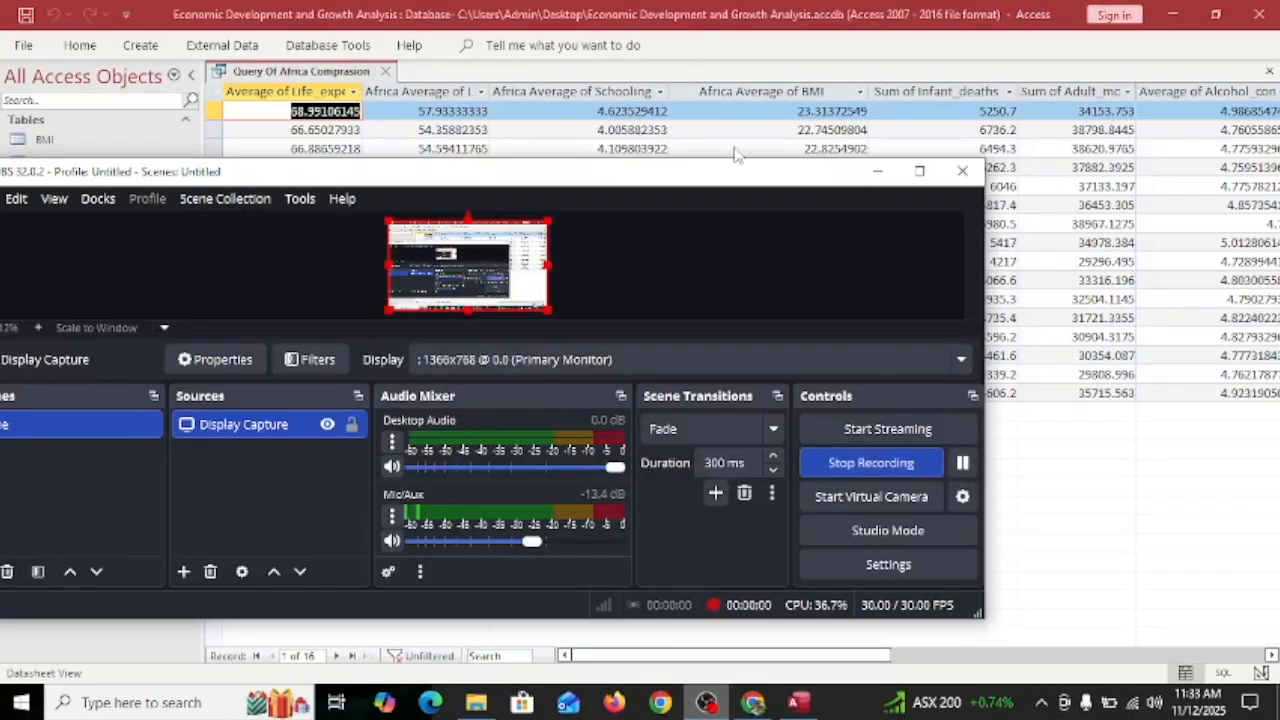
Export Query Of Africa Comprasion as a PDF to the Desktop via 'export pdf' and save the export steps.
click(670, 72)
right_click(315, 67)
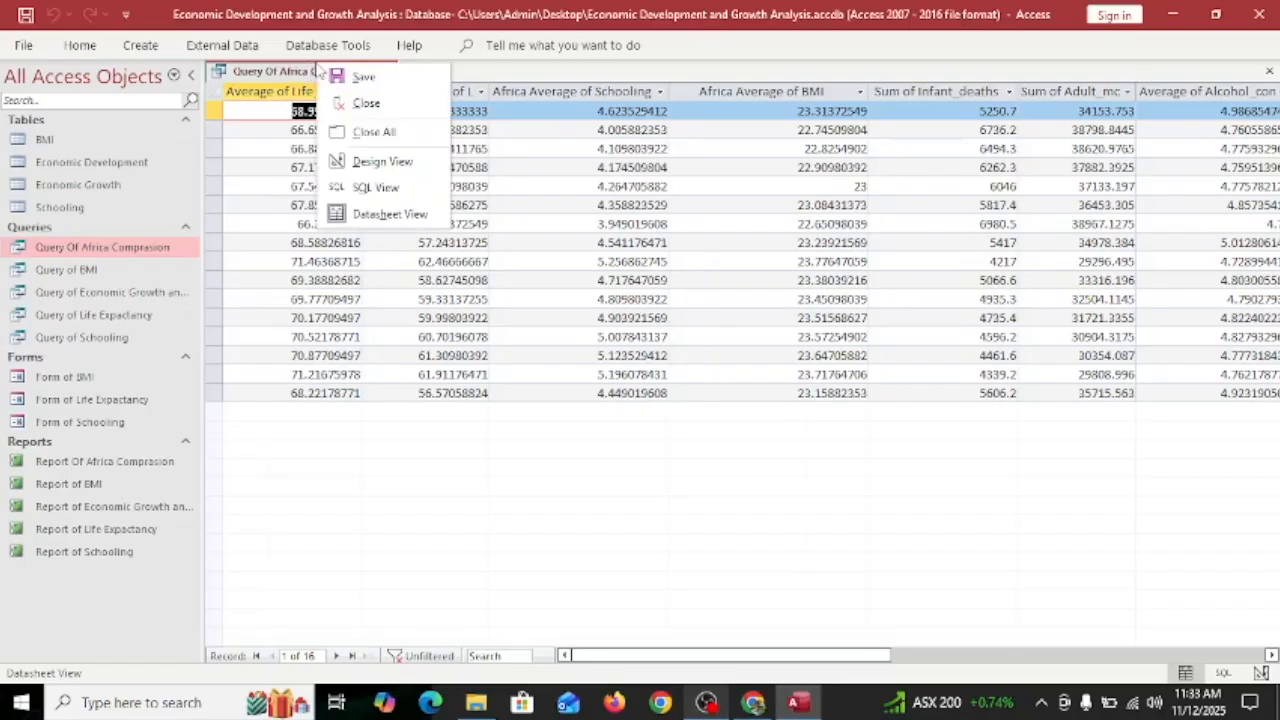
click(484, 46)
text(export)
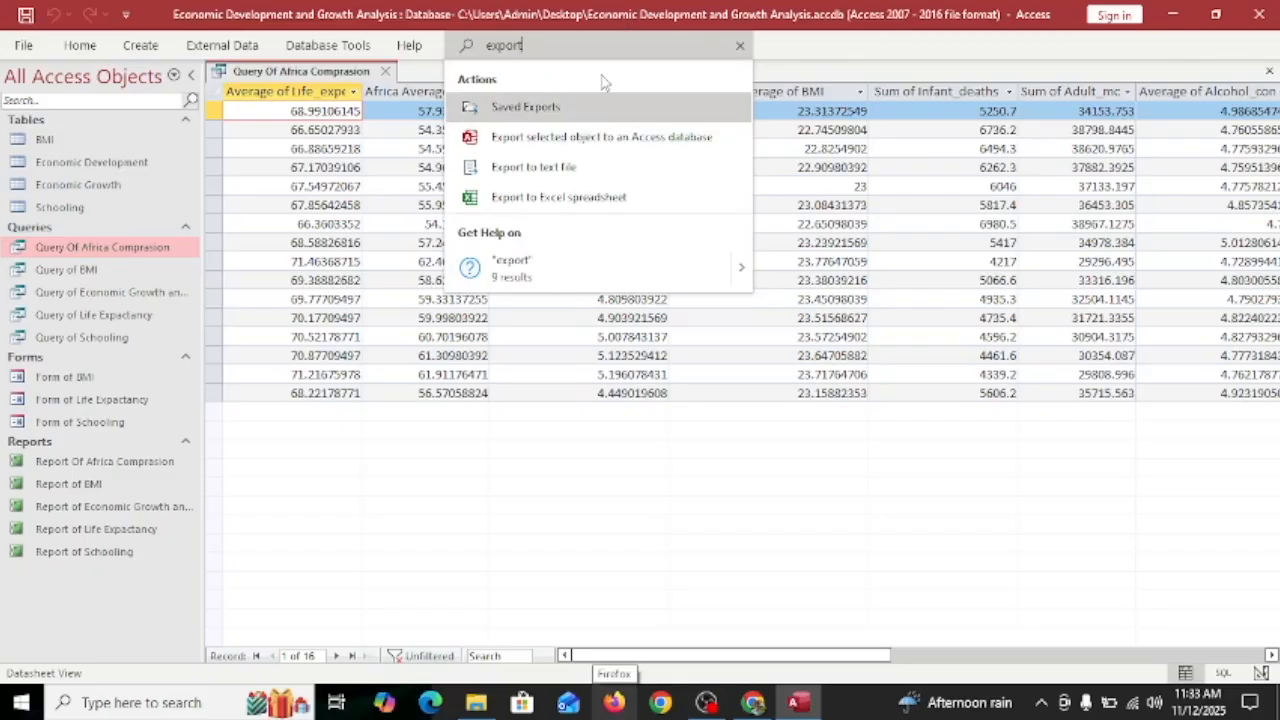
text( pdf)
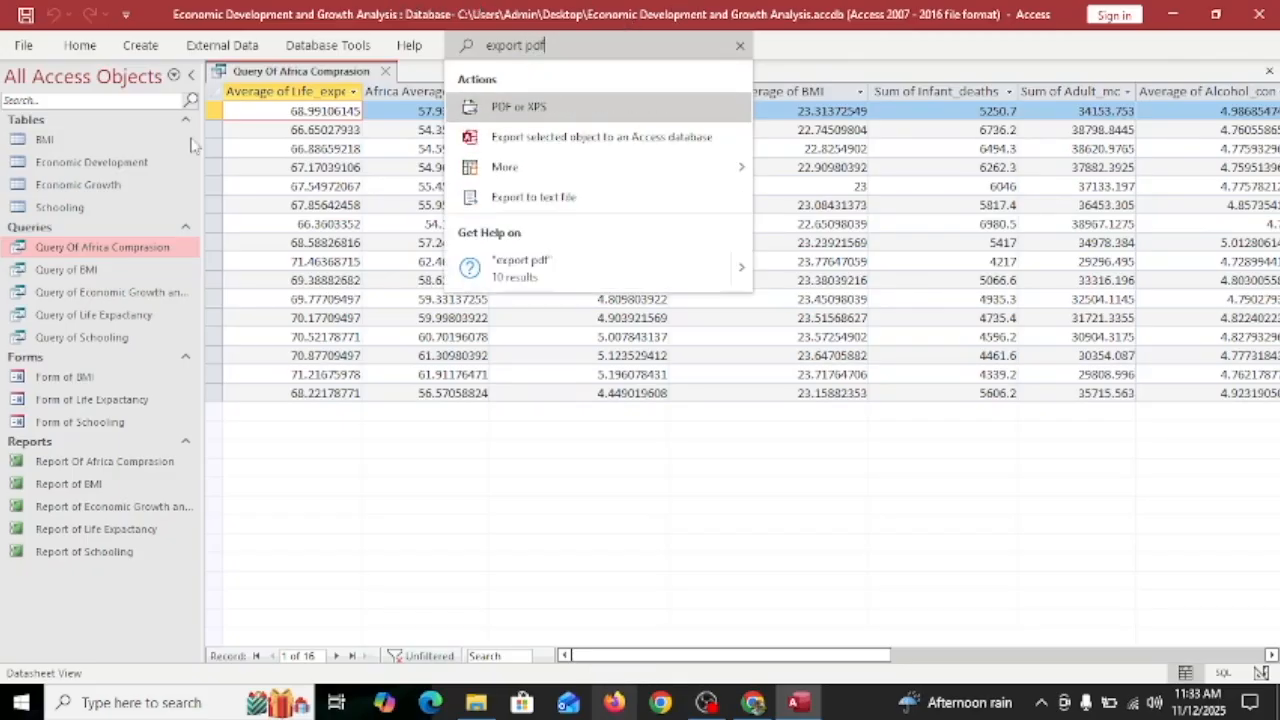
click(520, 108)
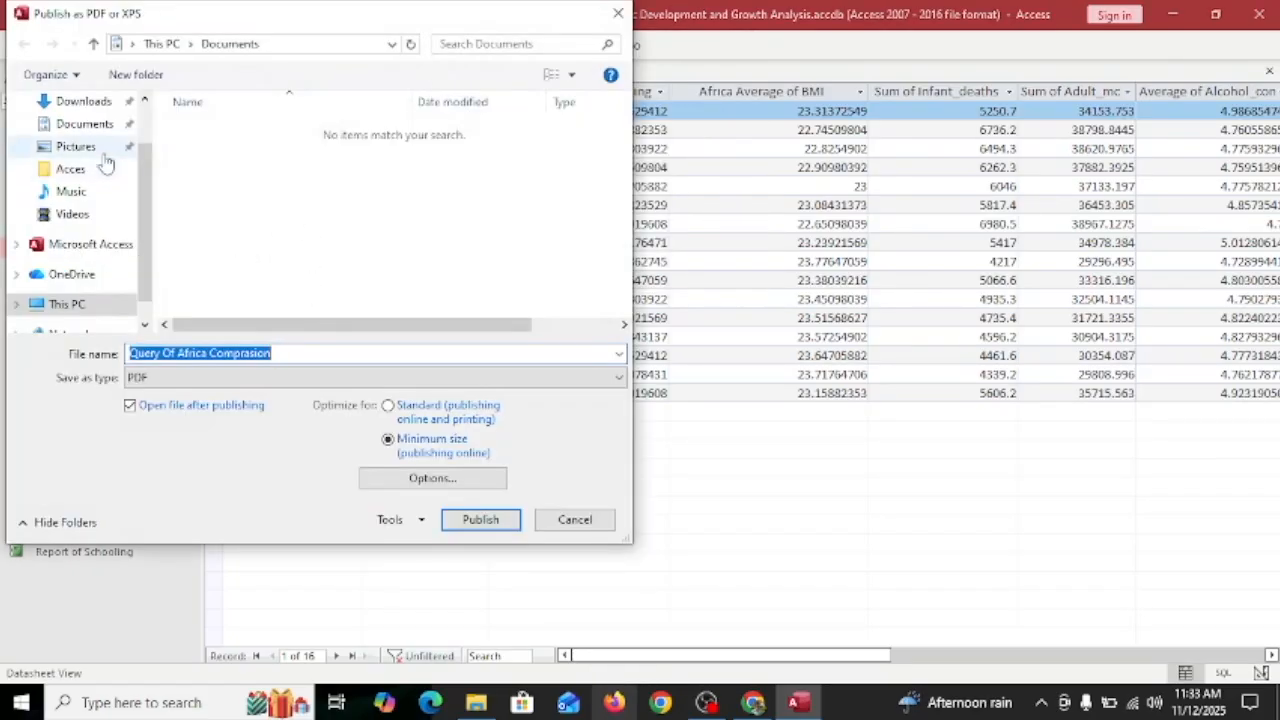
scroll(90, 170, up, 2)
click(72, 138)
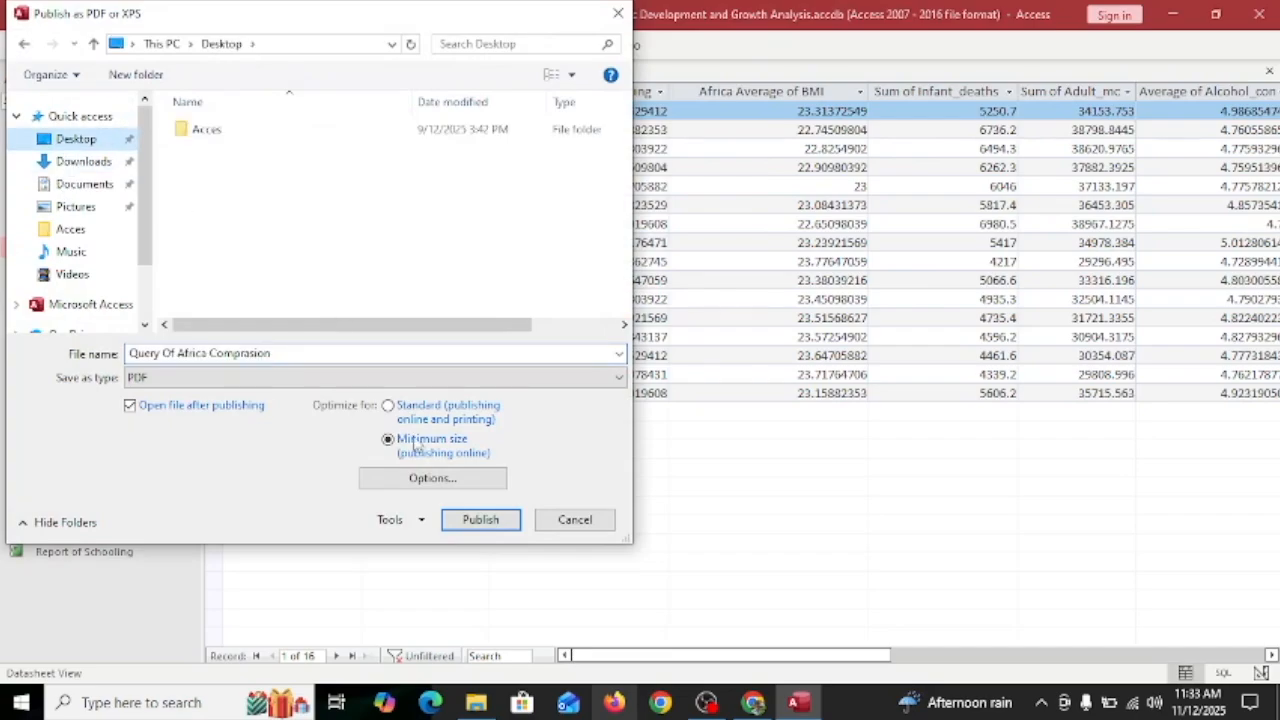
click(480, 519)
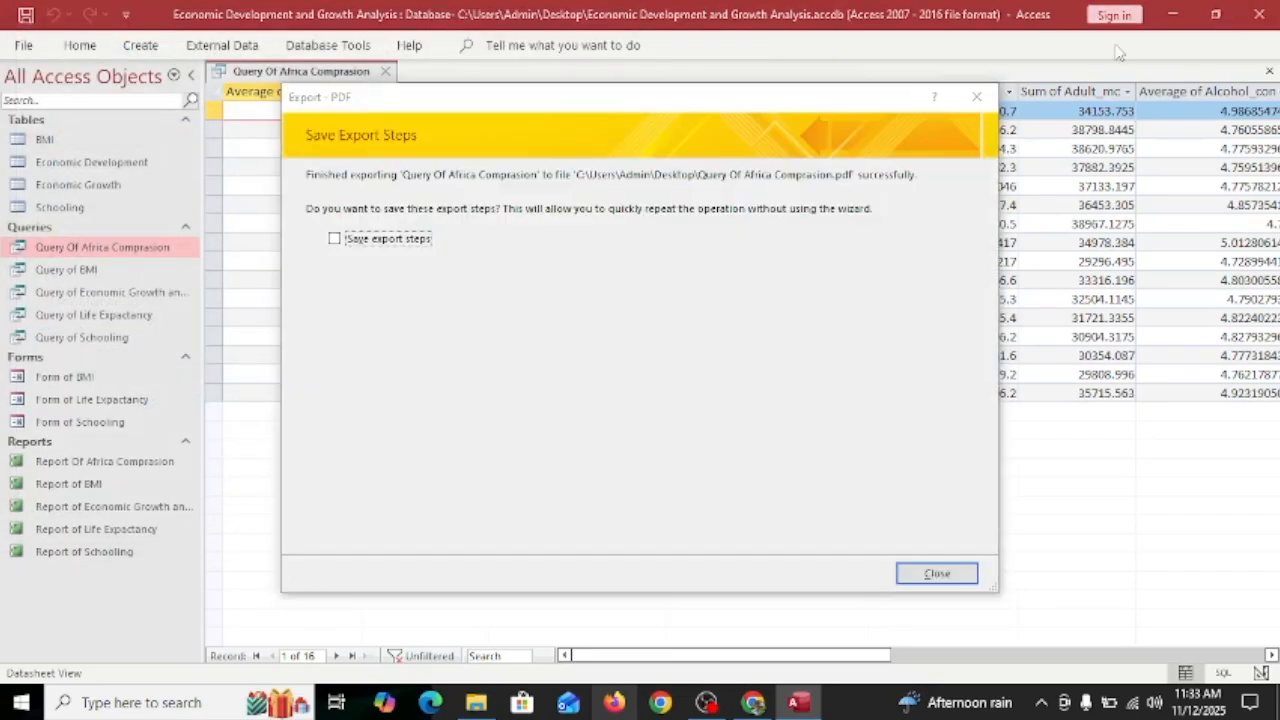
click(334, 238)
click(843, 574)
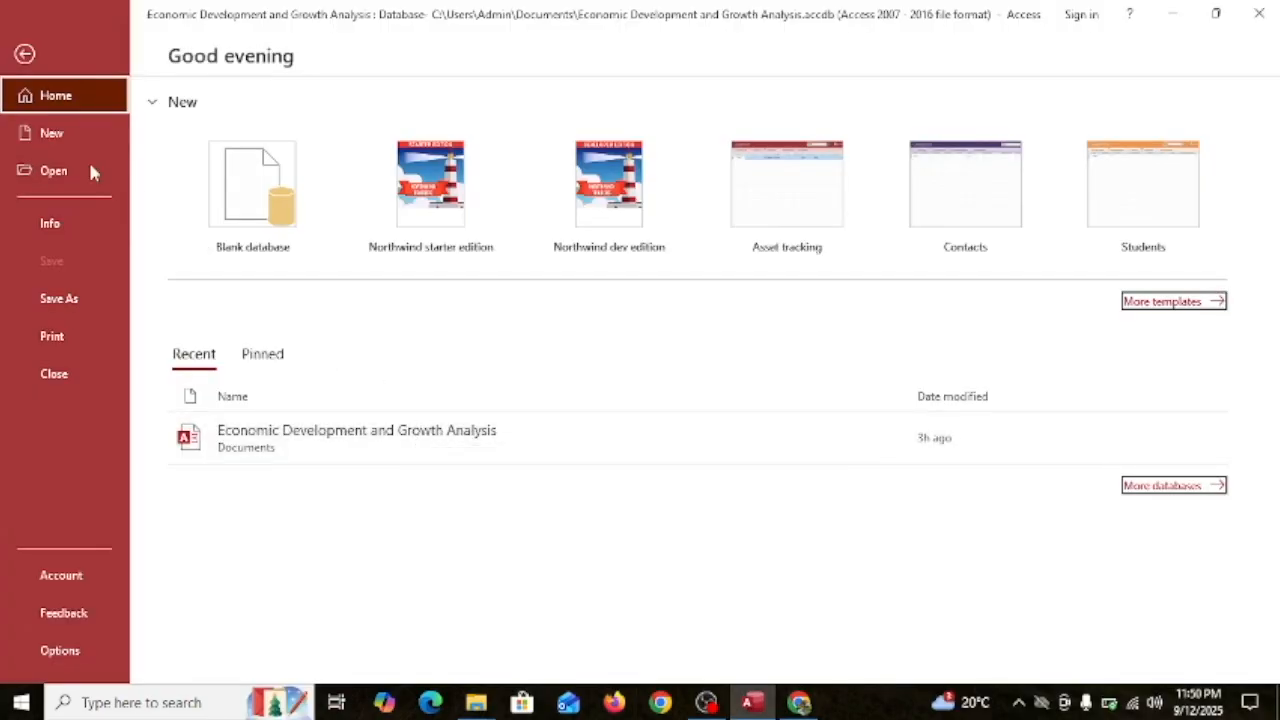
Reopen Economic Development and Growth Analysis from Recent, then again by browsing to it in Documents.
click(55, 170)
click(621, 293)
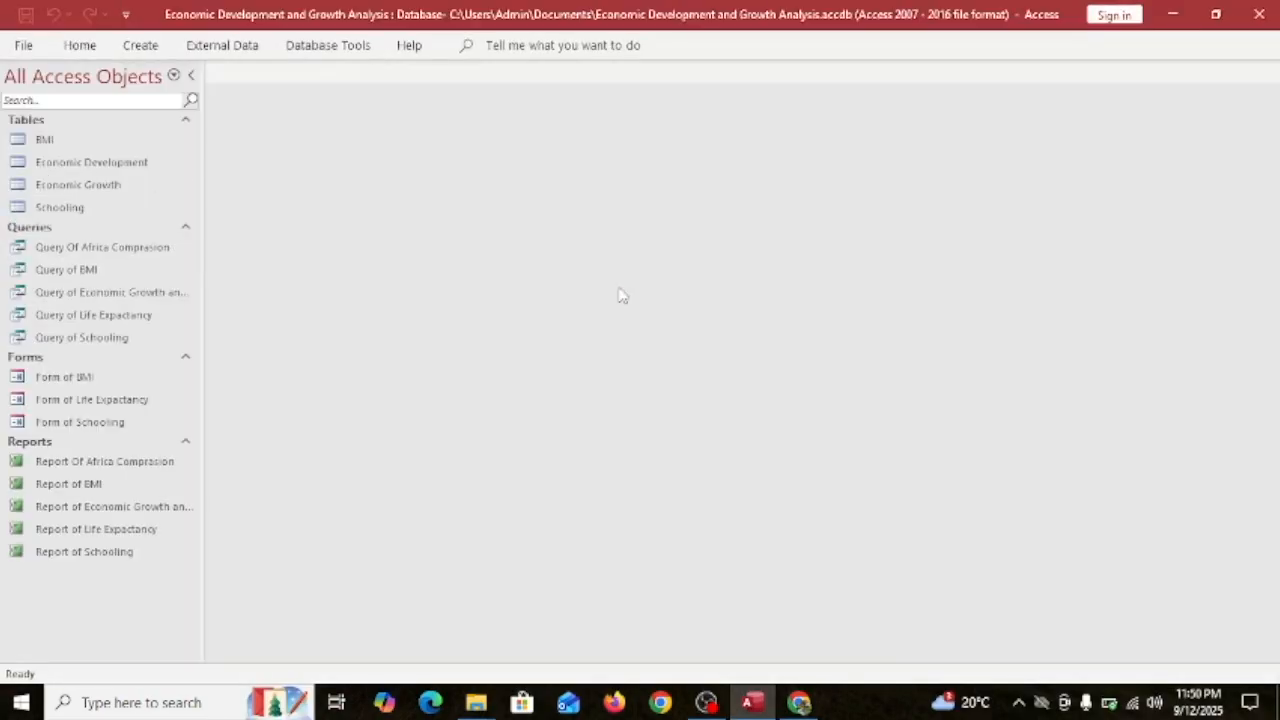
click(14, 48)
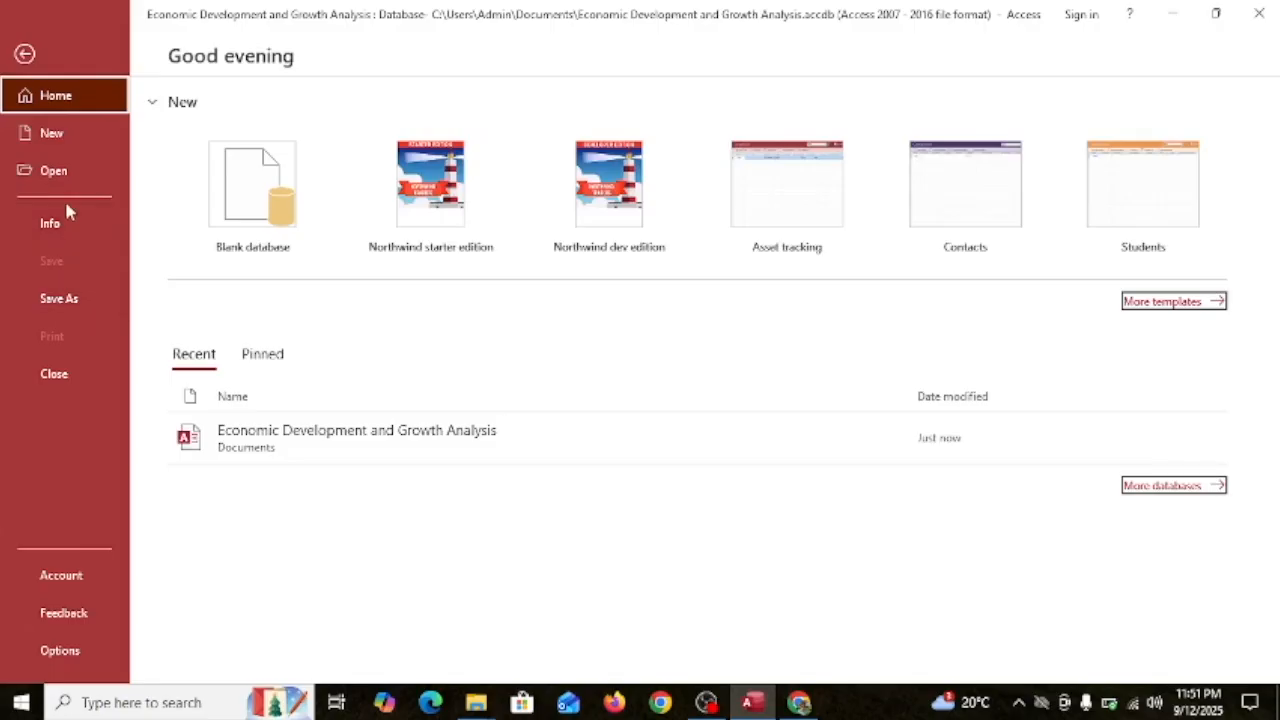
click(55, 170)
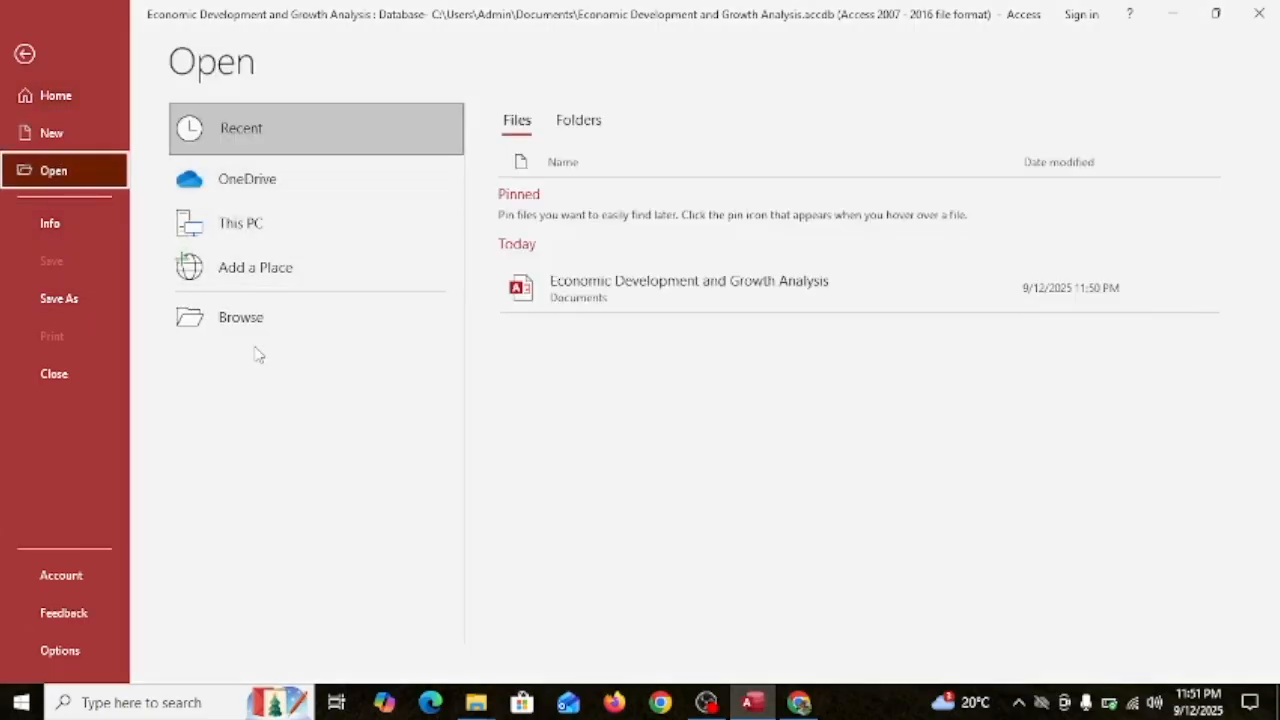
click(279, 314)
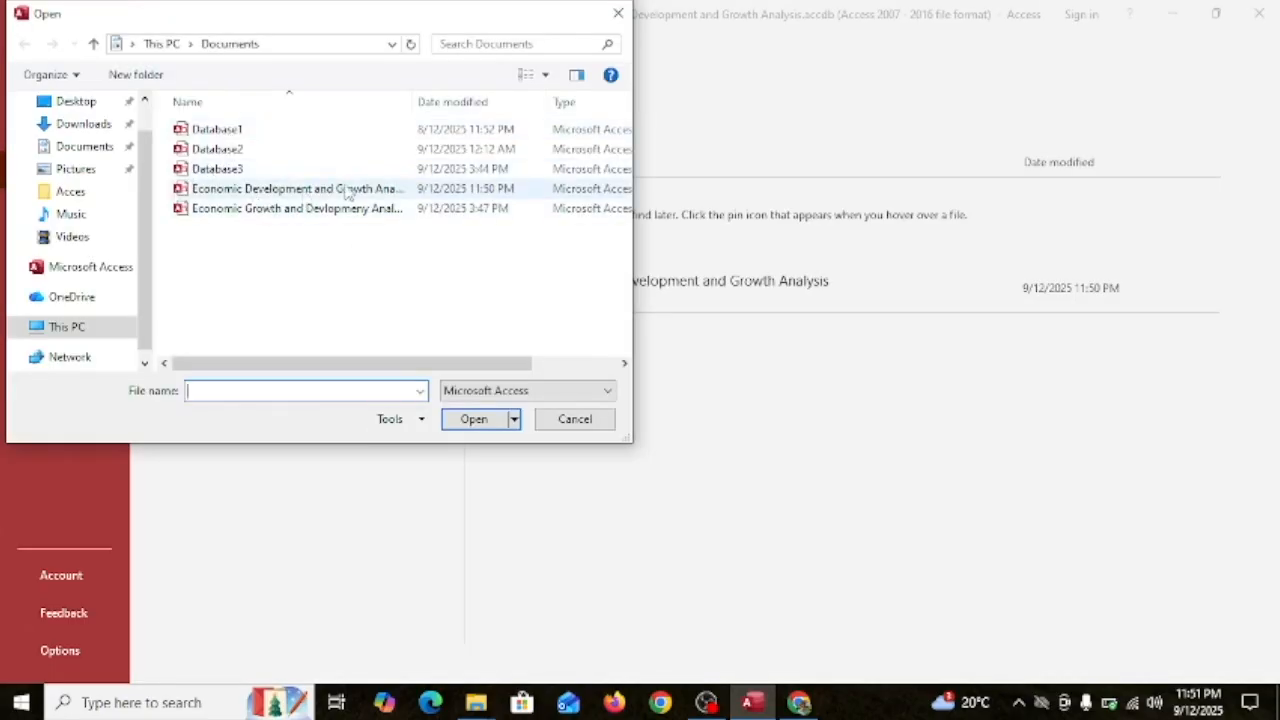
drag(636, 222, 851, 222)
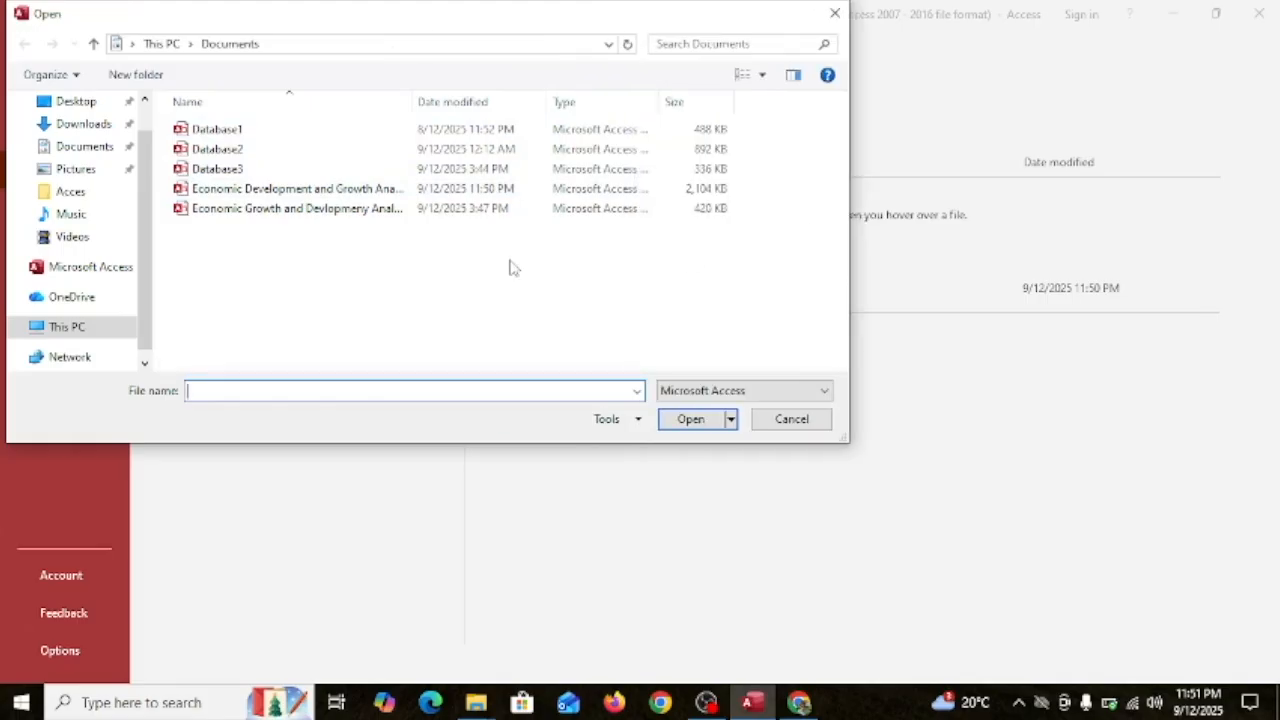
double_click(434, 191)
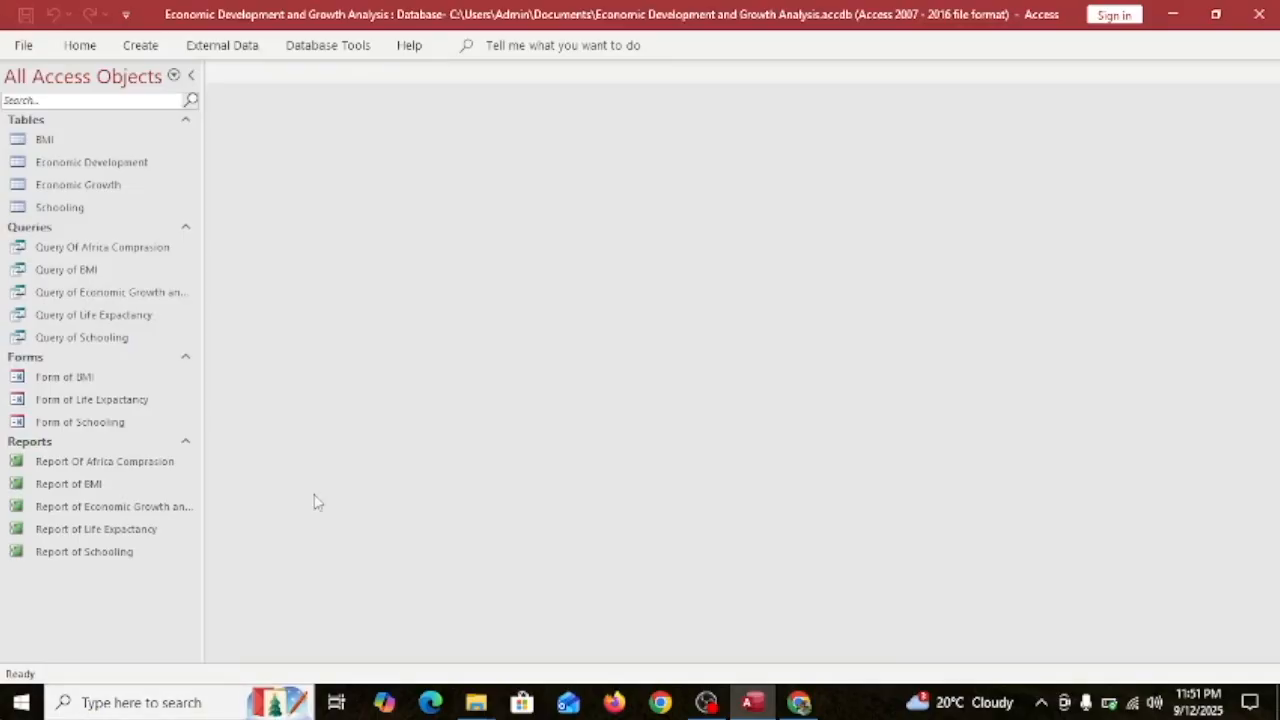
click(27, 43)
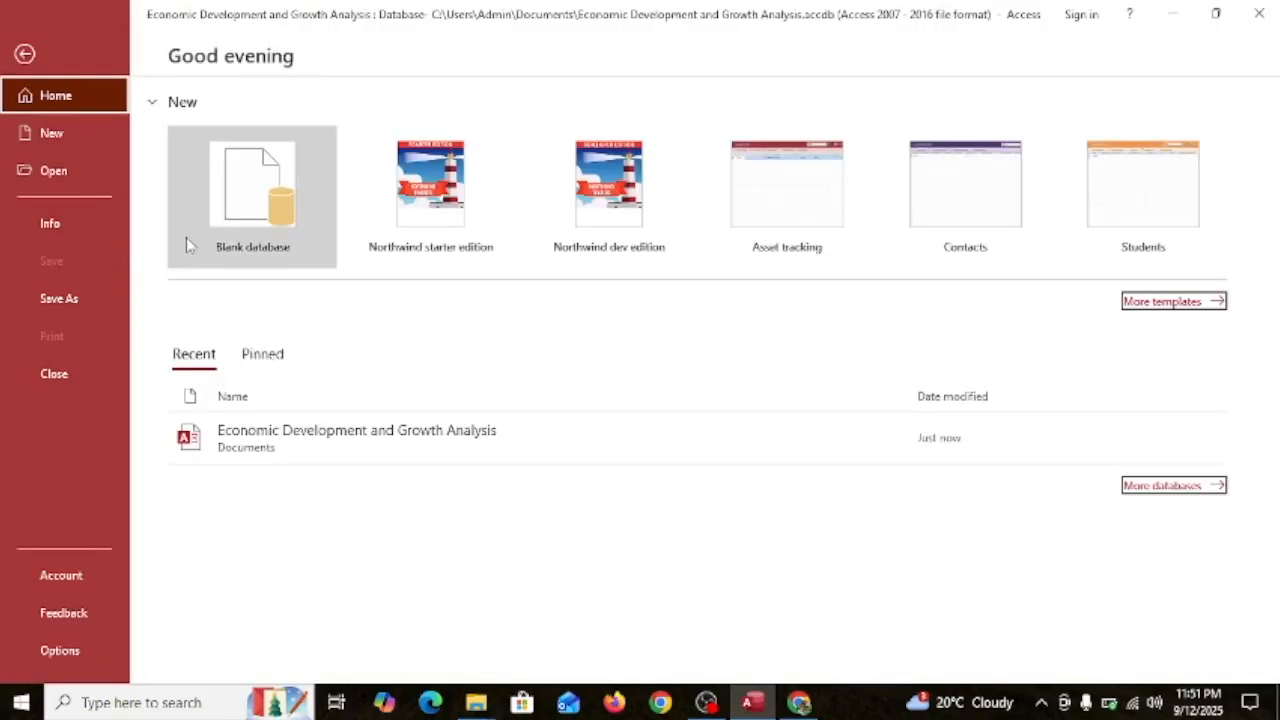
Open the Economic Development and Growth Analysis database from Documents with Open Exclusive.
click(45, 170)
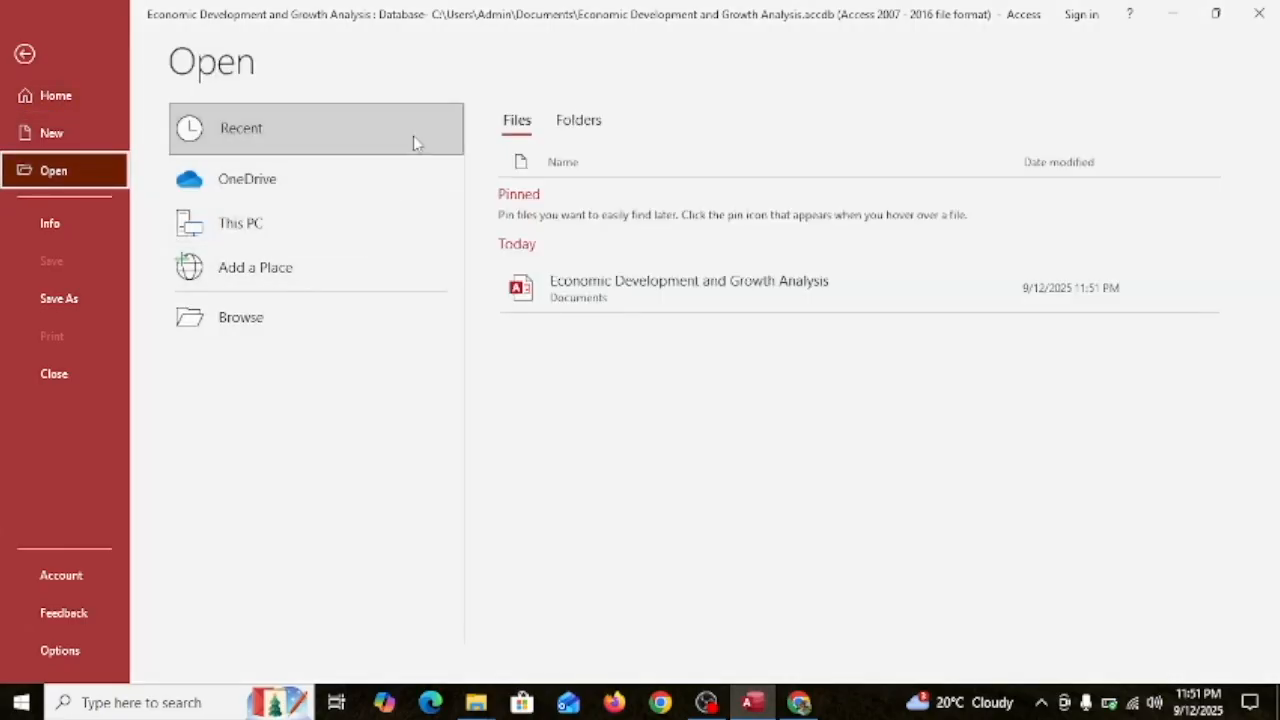
click(445, 222)
click(1140, 163)
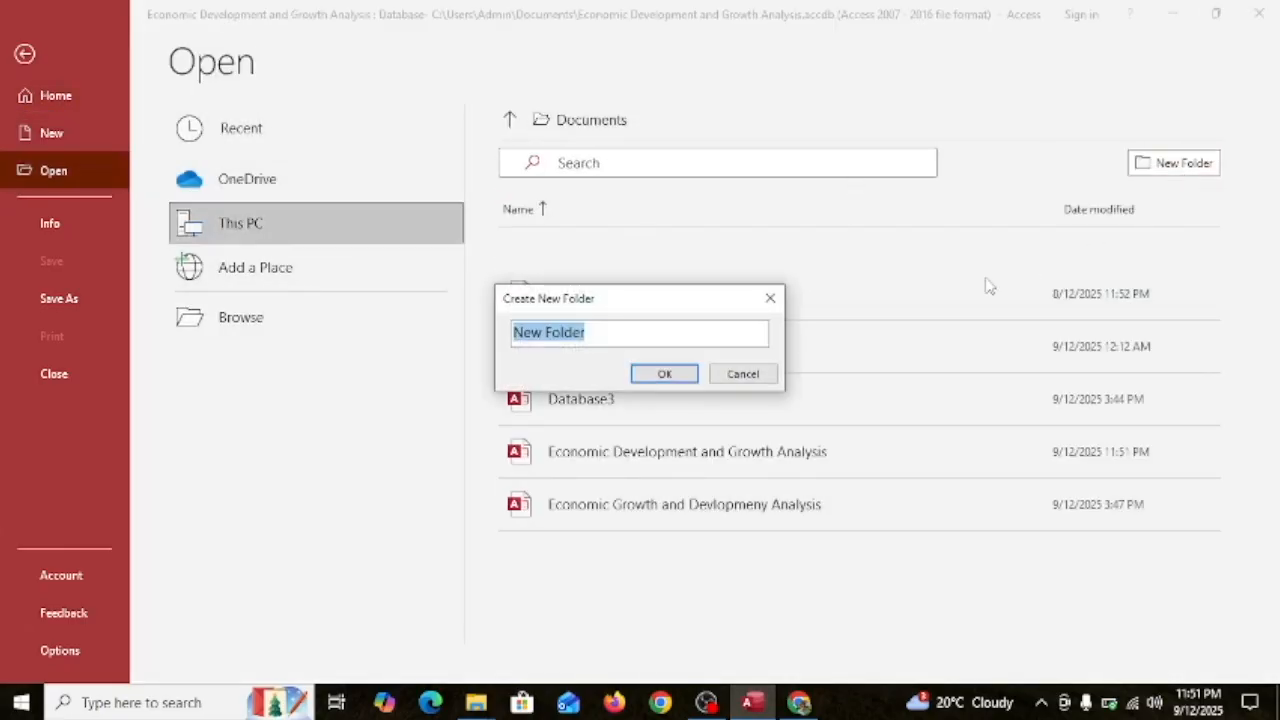
click(770, 298)
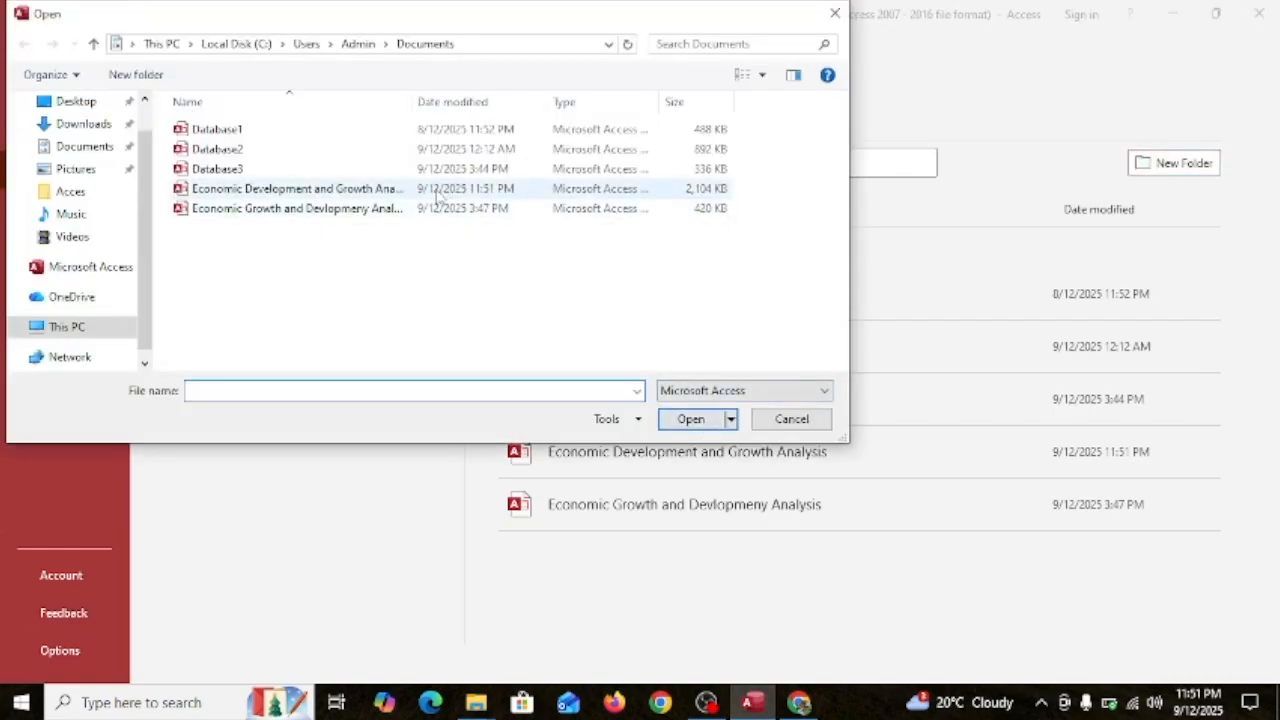
click(479, 191)
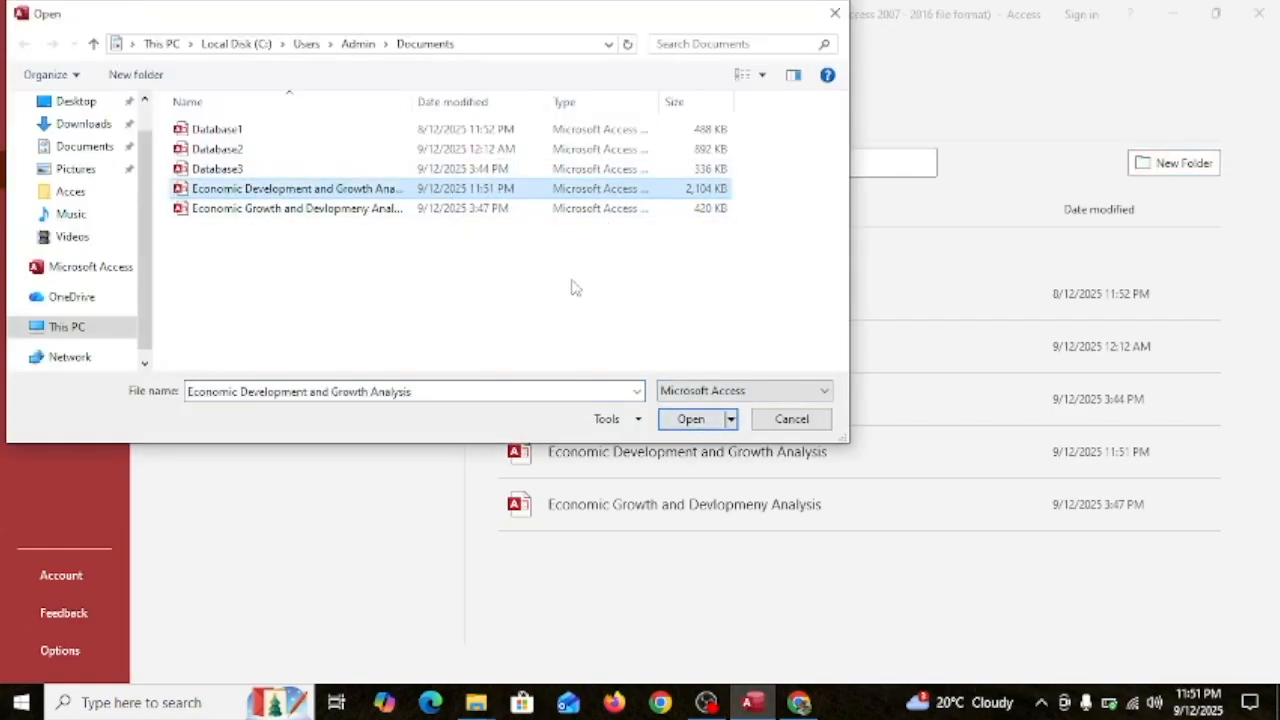
click(731, 419)
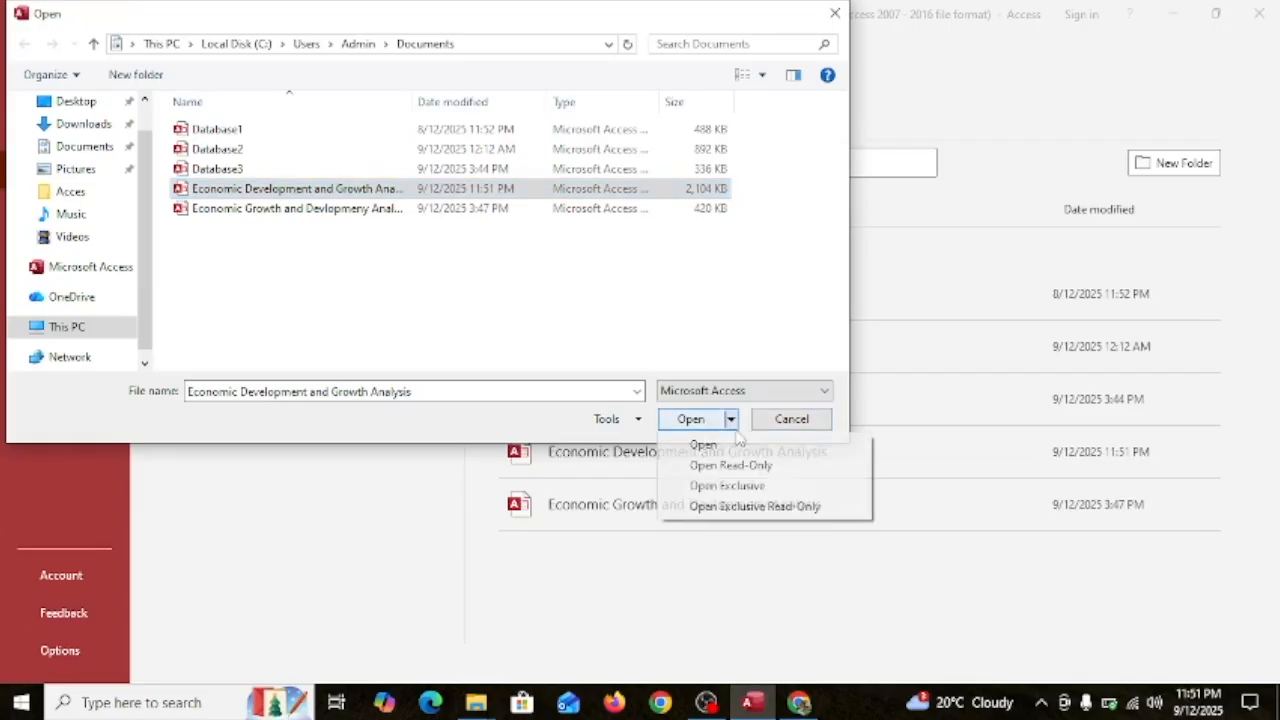
click(740, 486)
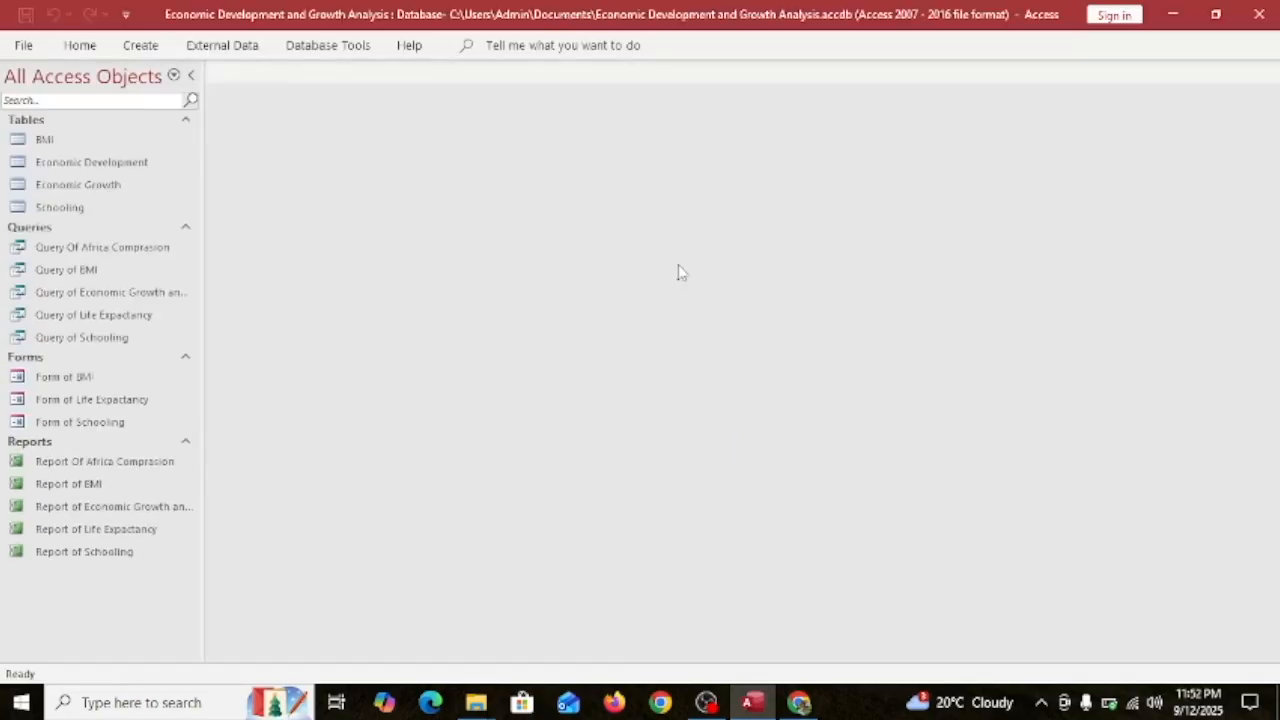
Start Encrypt with Password from the File Info page.
click(23, 46)
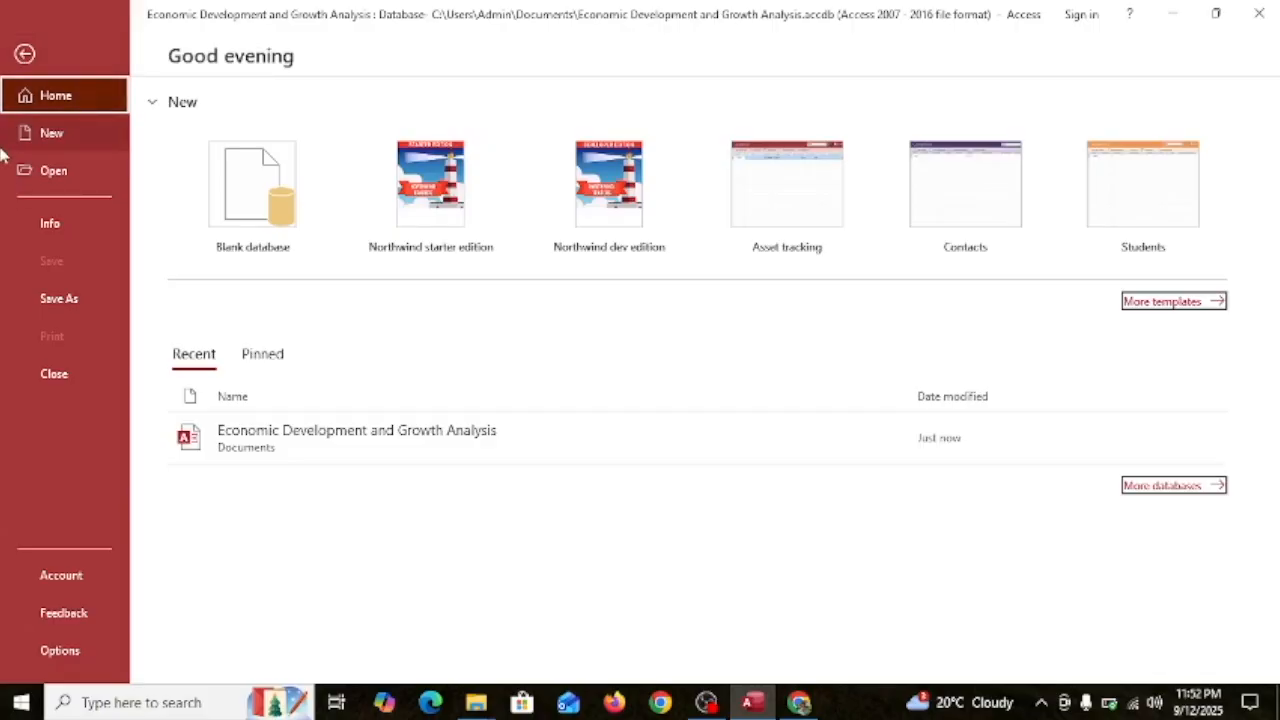
click(40, 221)
click(205, 550)
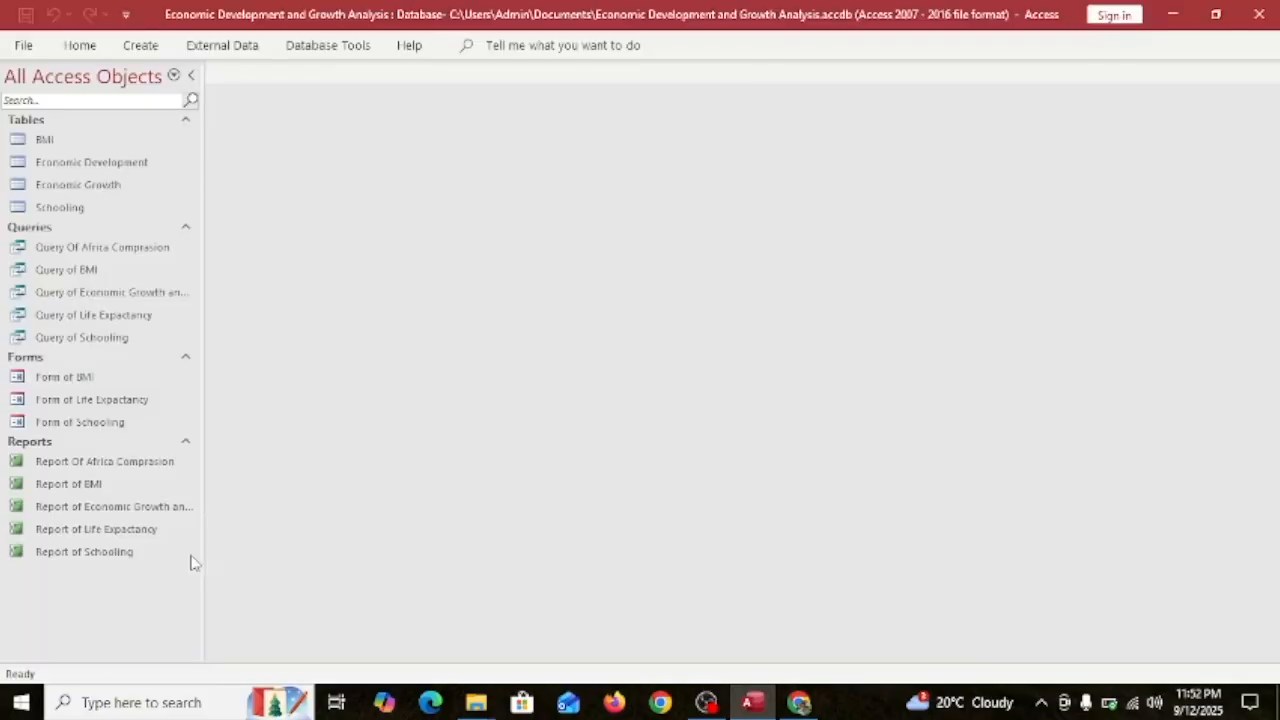